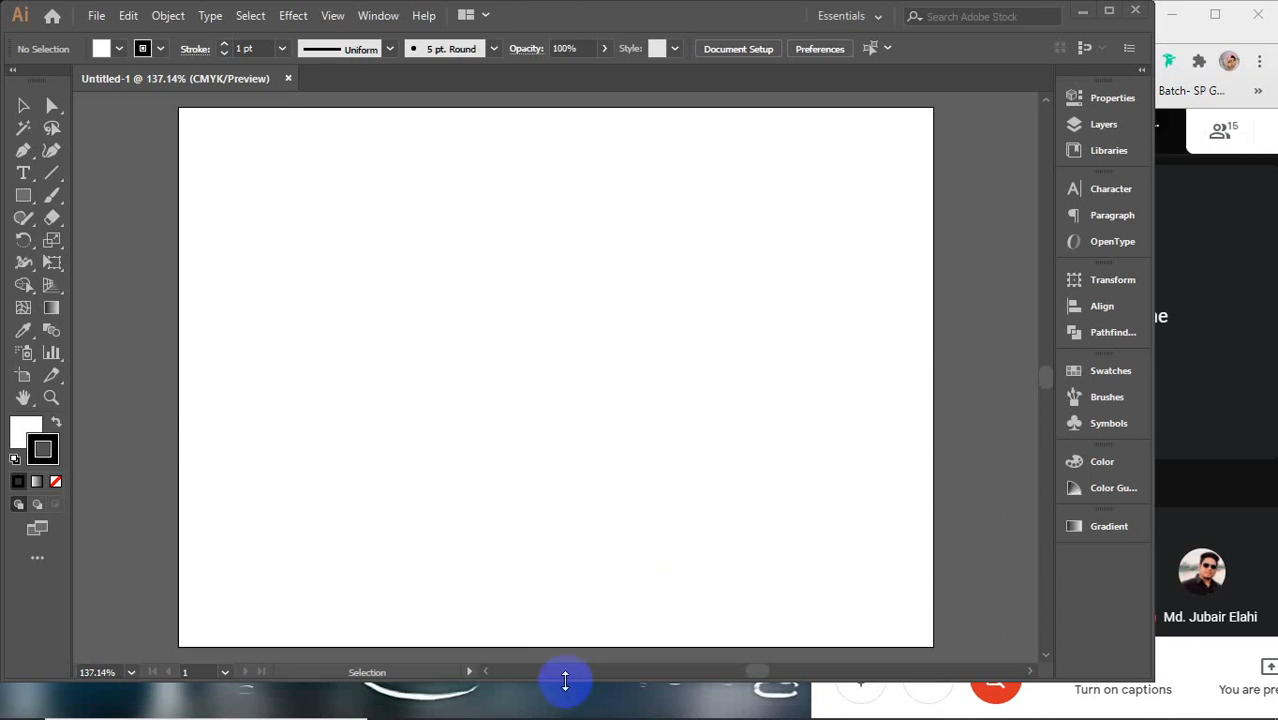
Step: Show the two-point perspective grid and place the placeholder text "Lorem ipsum" over its left plane
drag(565, 681, 559, 708)
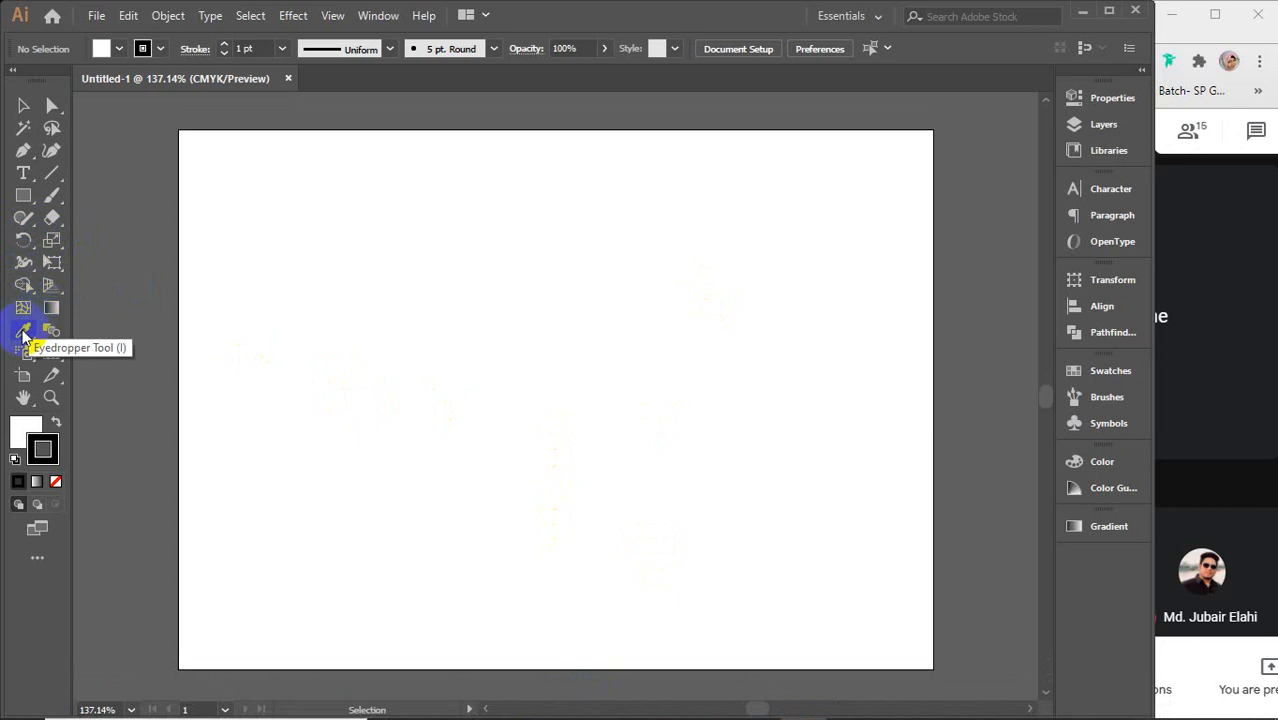
click(52, 285)
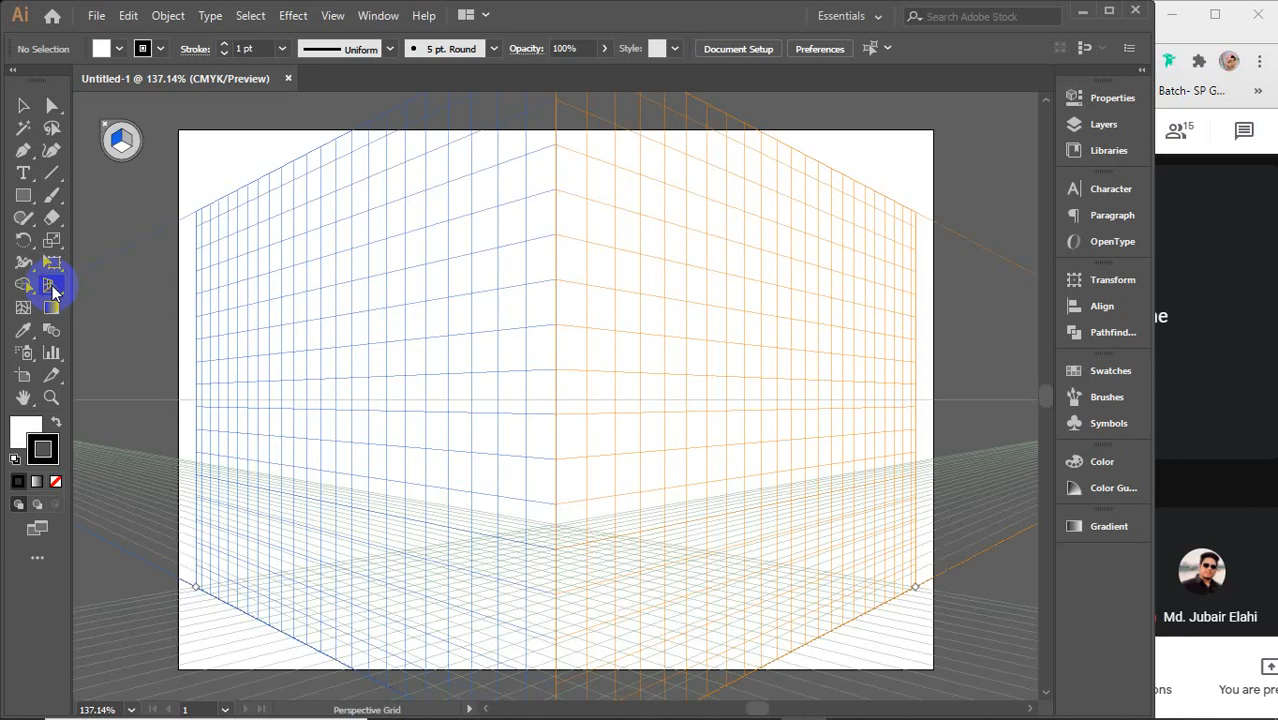
click(23, 173)
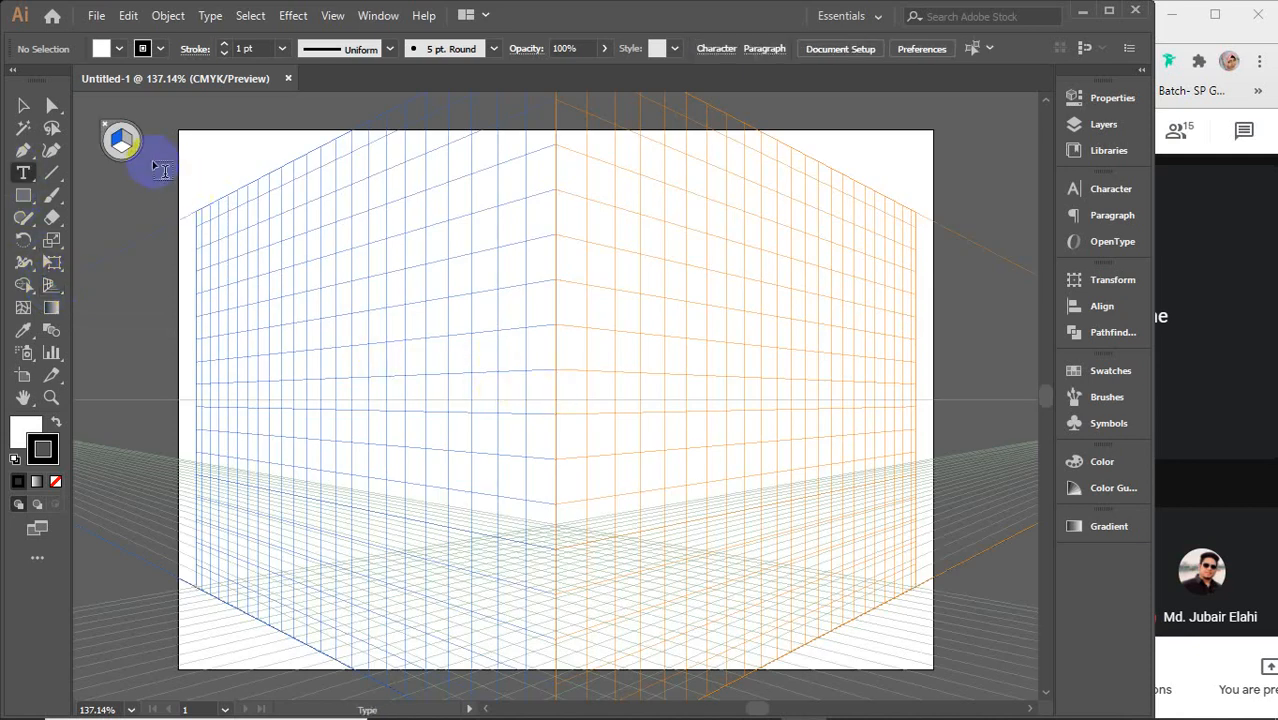
click(121, 144)
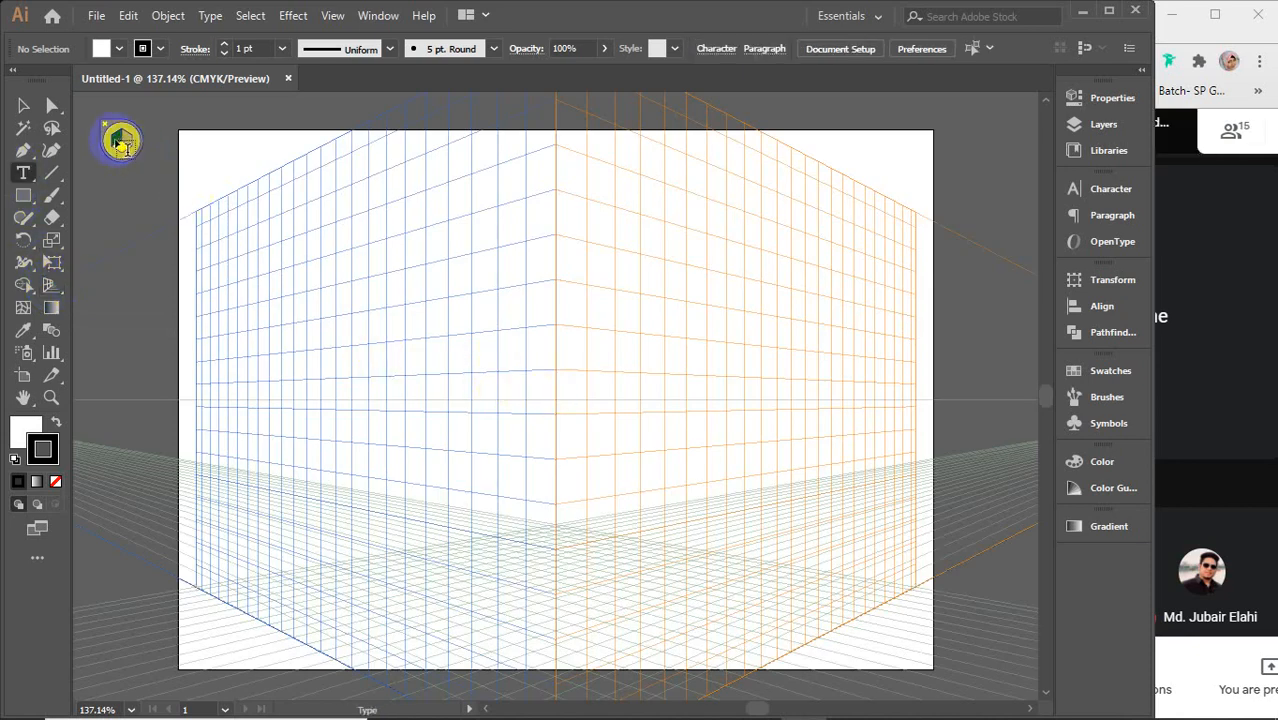
click(258, 377)
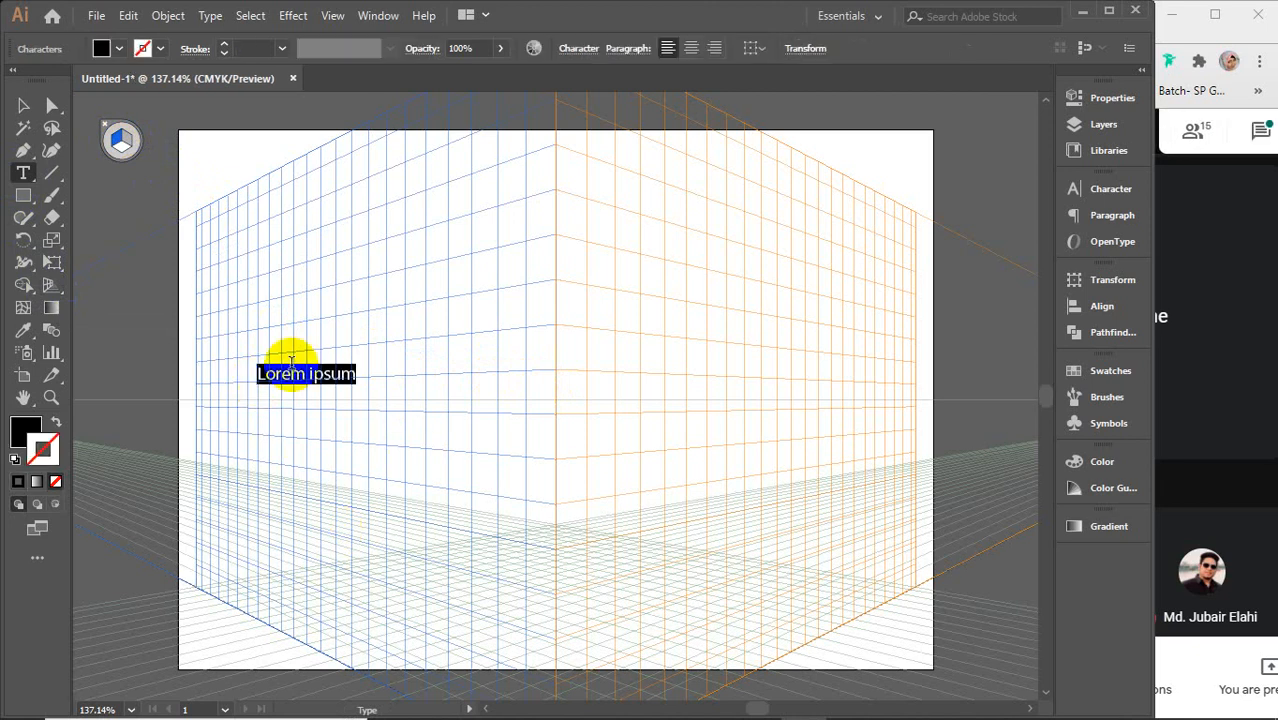
click(24, 106)
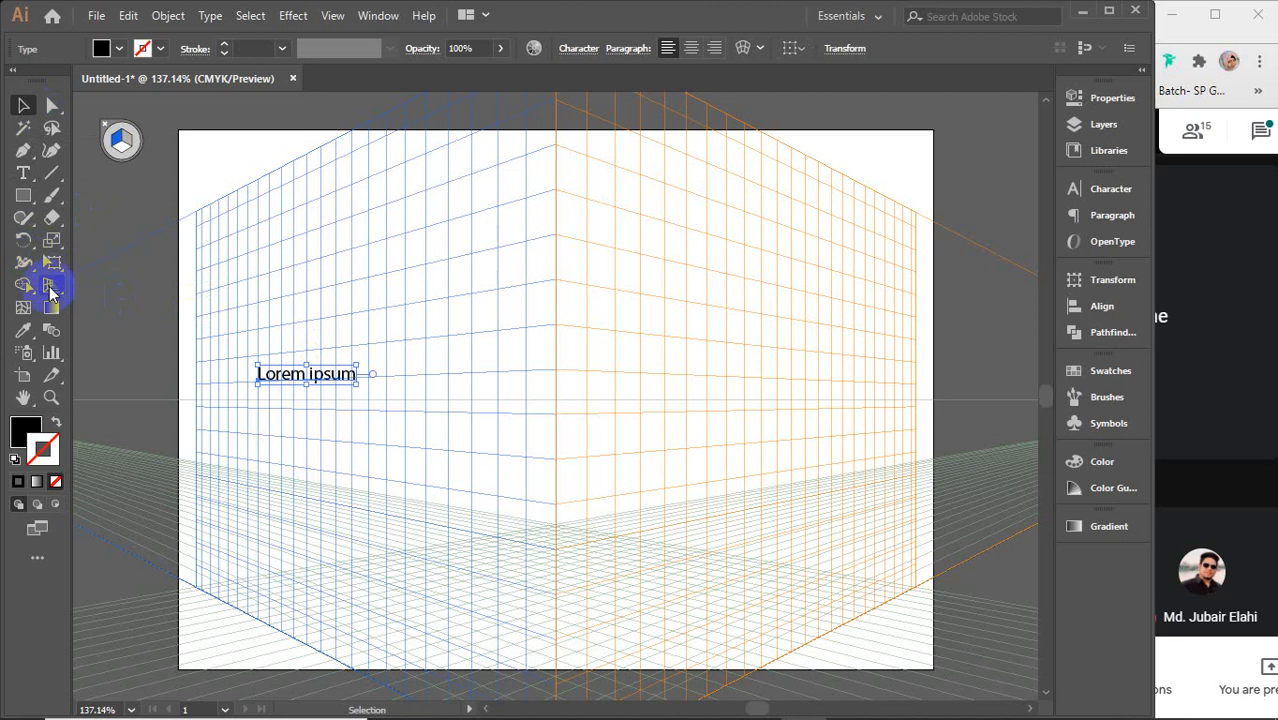
click(52, 287)
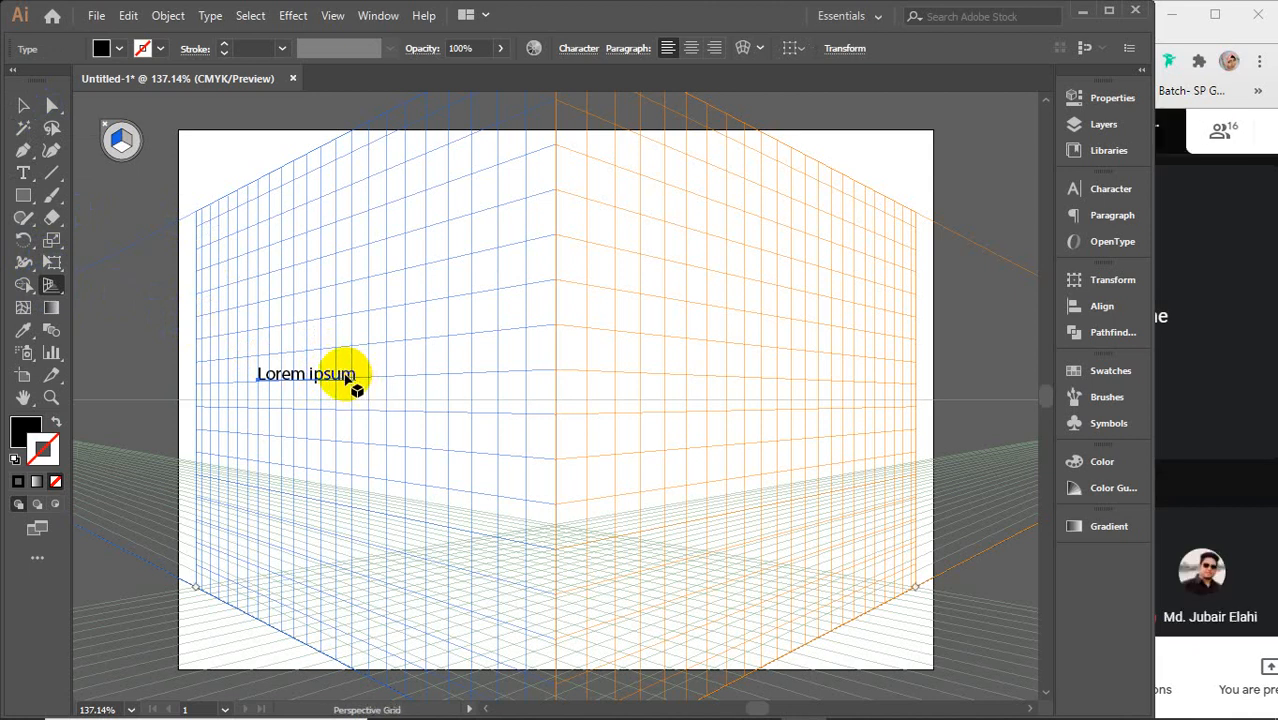
right_click(259, 380)
mouse_move(480, 280)
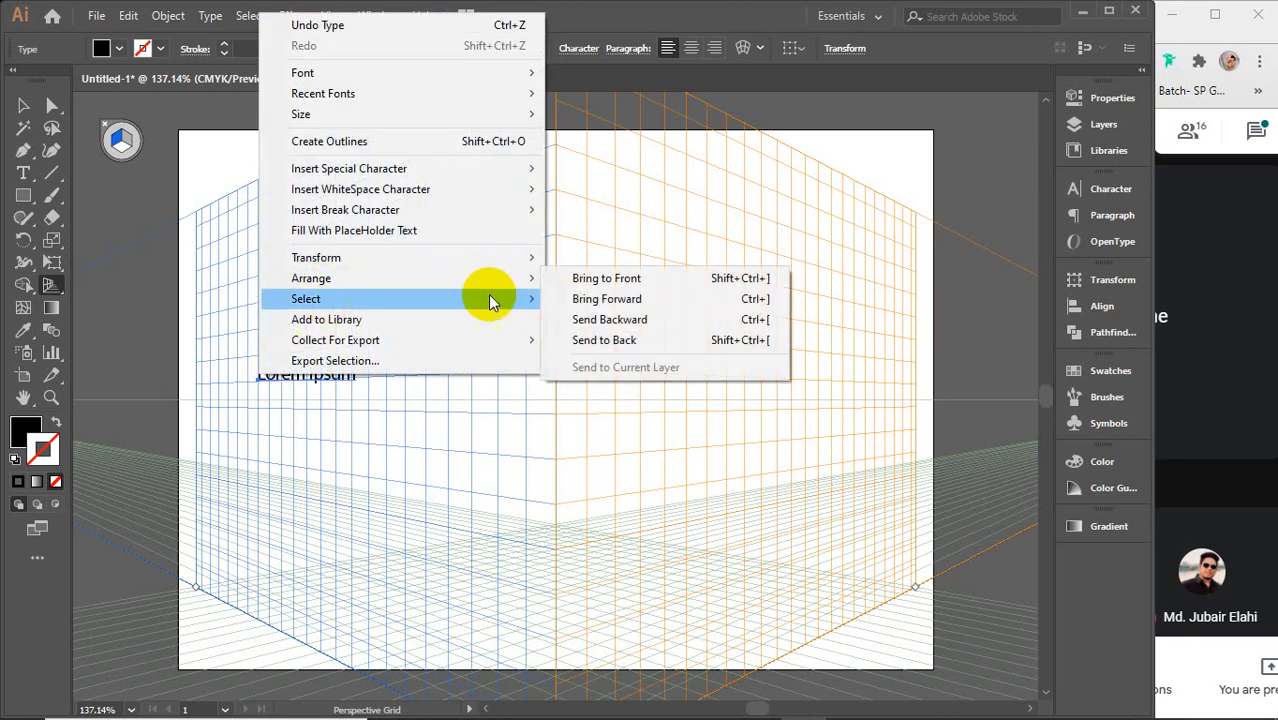
click(566, 285)
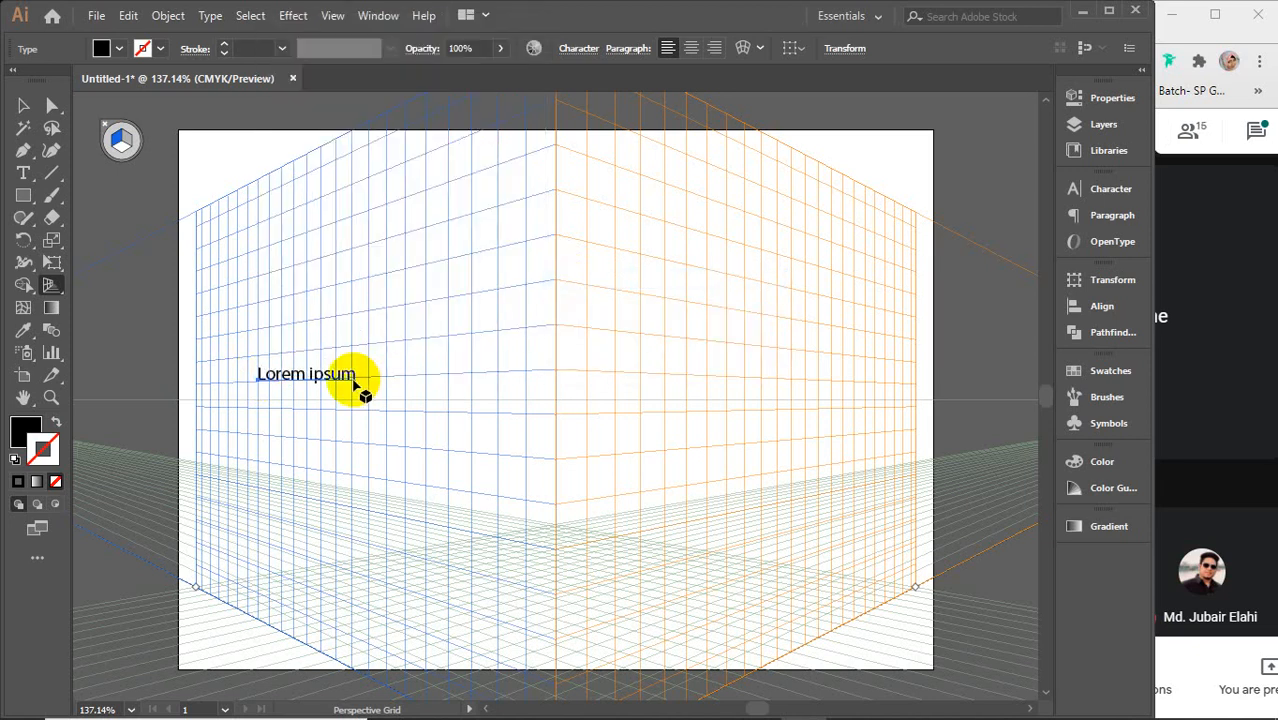
click(124, 140)
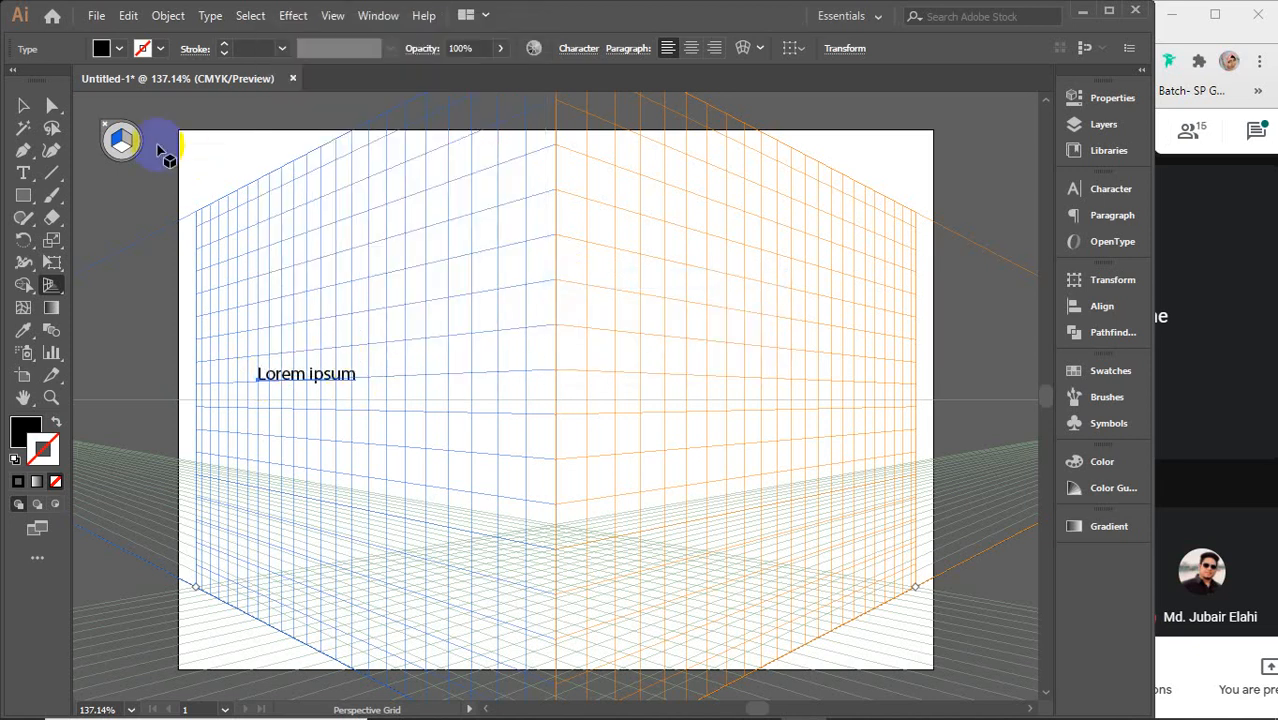
click(108, 131)
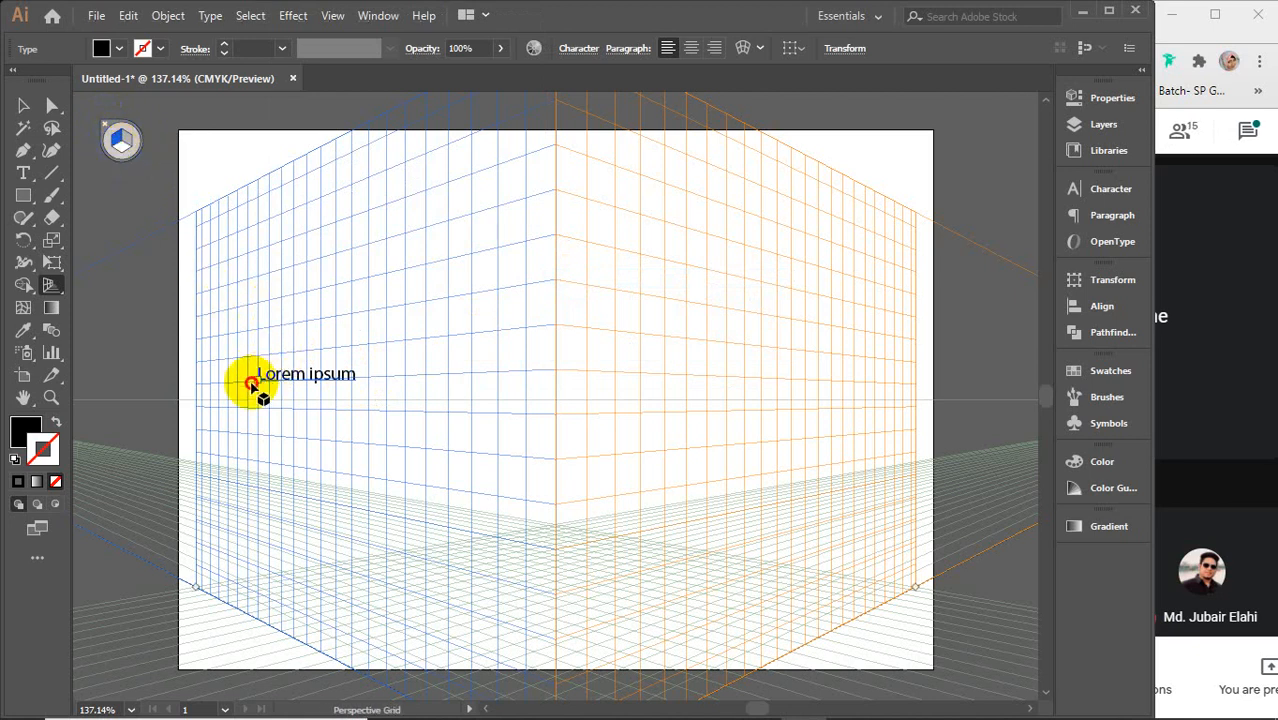
Step: Attach the "Lorem ipsum" text to the left grid plane with the Perspective Selection tool and enlarge it across the plane's width
click(48, 285)
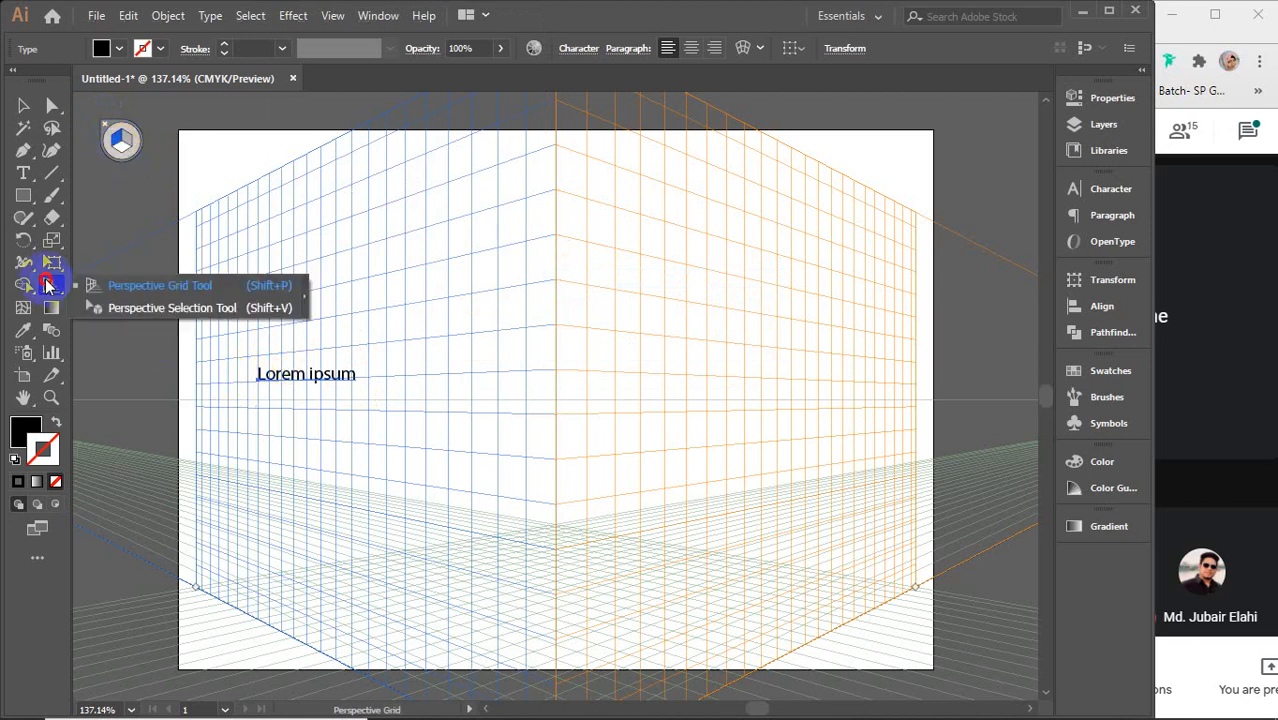
click(140, 310)
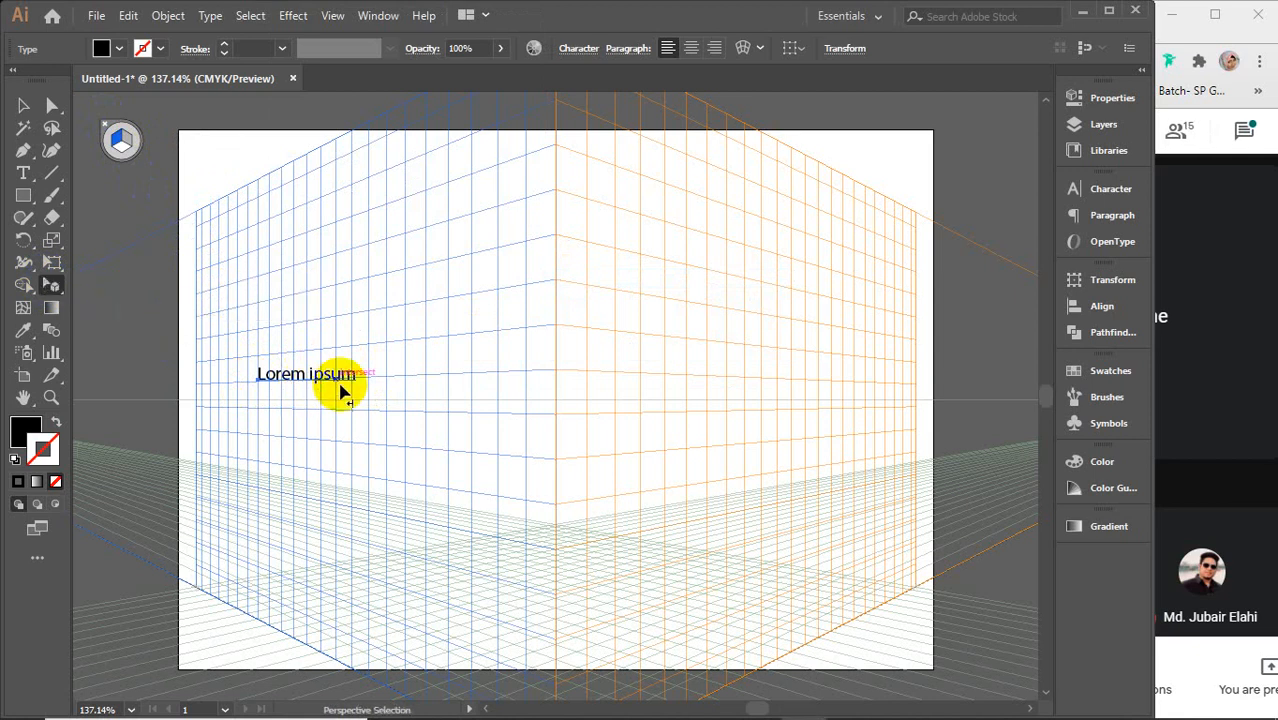
drag(354, 380, 524, 504)
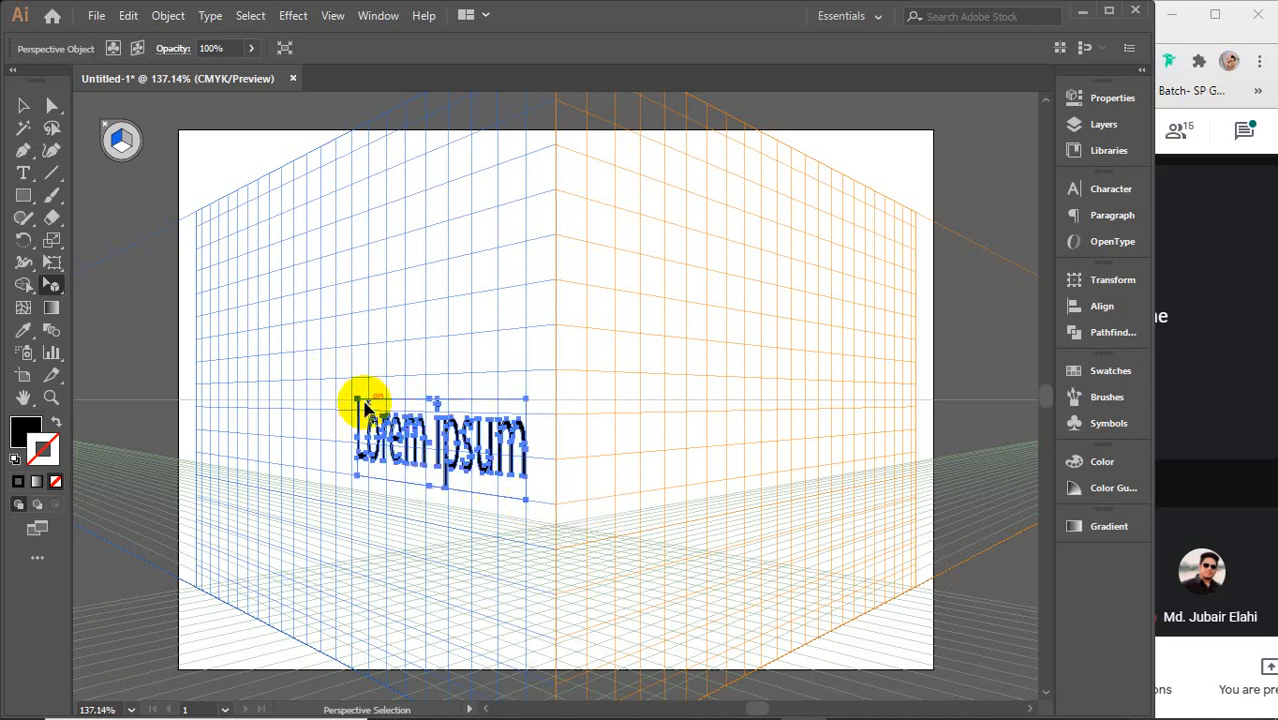
drag(356, 400, 196, 338)
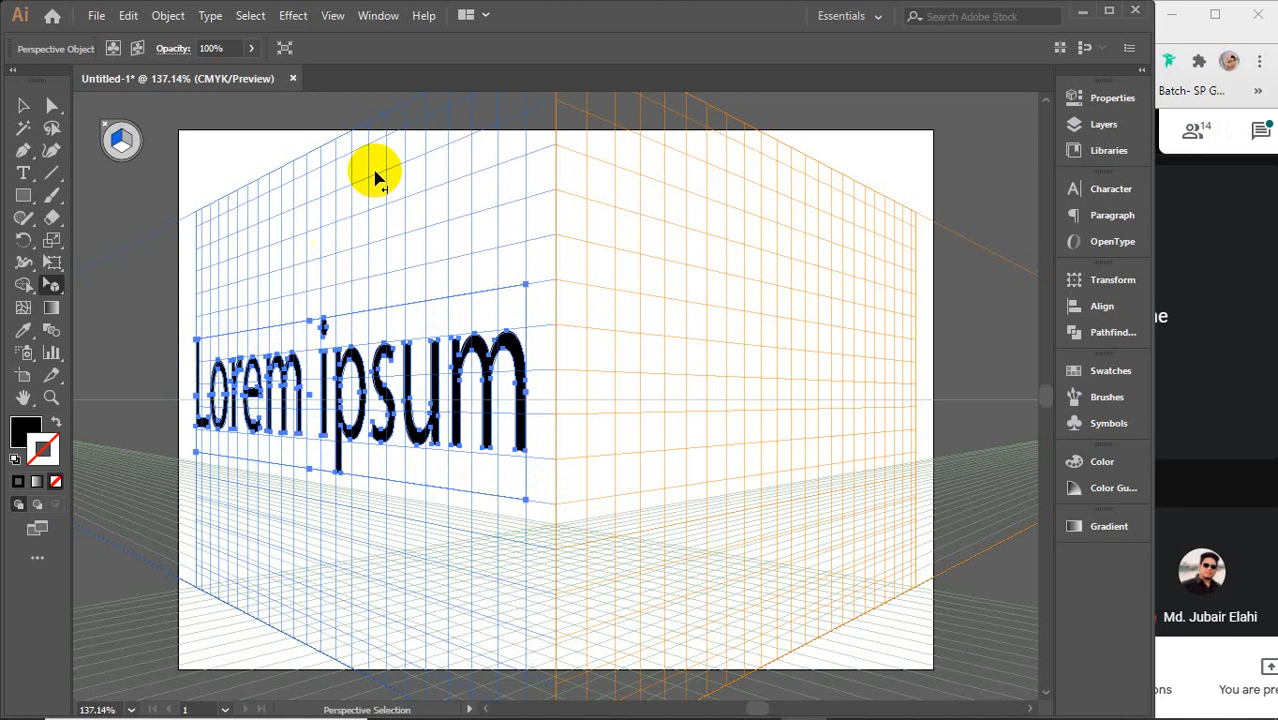
click(200, 158)
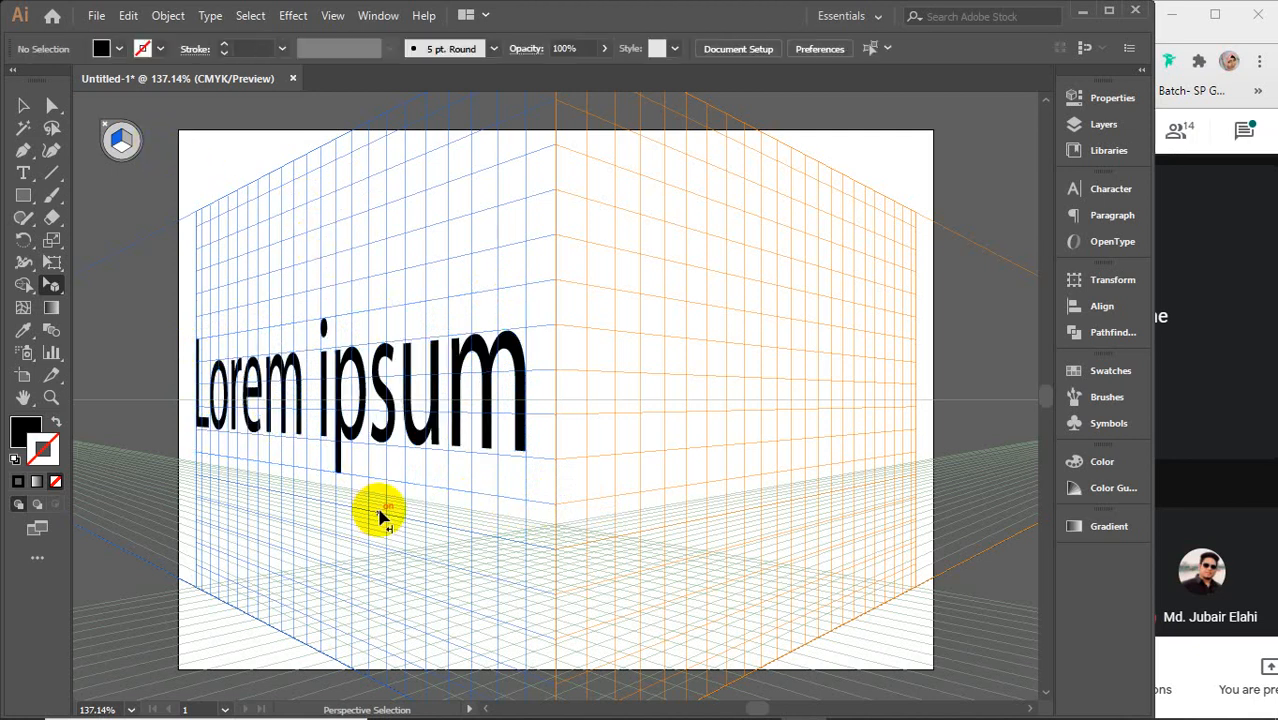
Step: Activate the right grid plane and add the text "Graphics" over it, replacing the placeholder
click(127, 142)
click(23, 174)
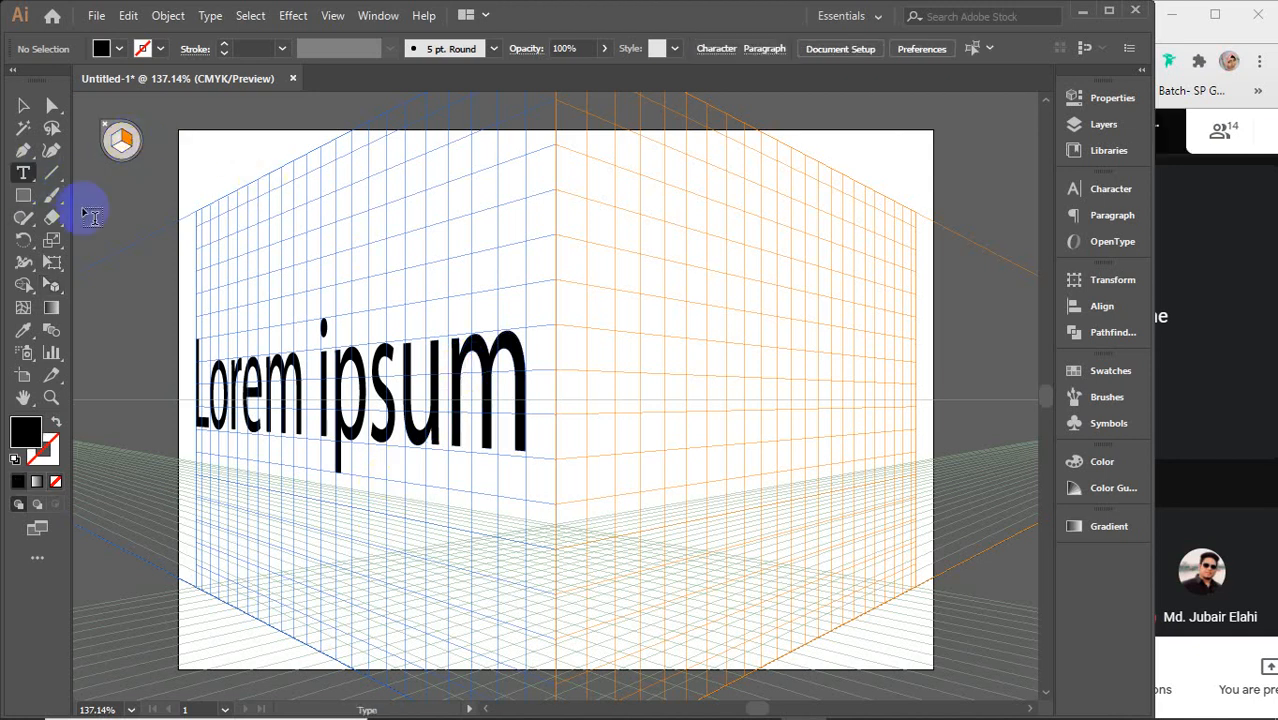
click(635, 400)
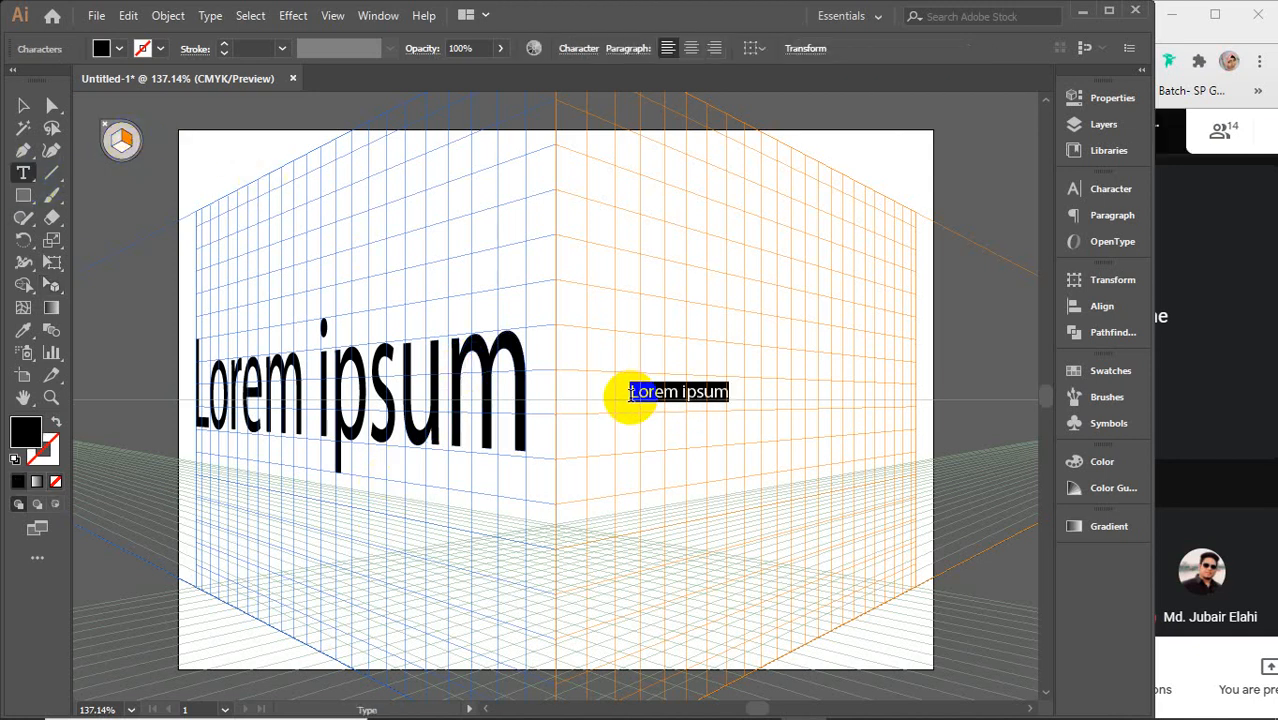
key(BackSpace)
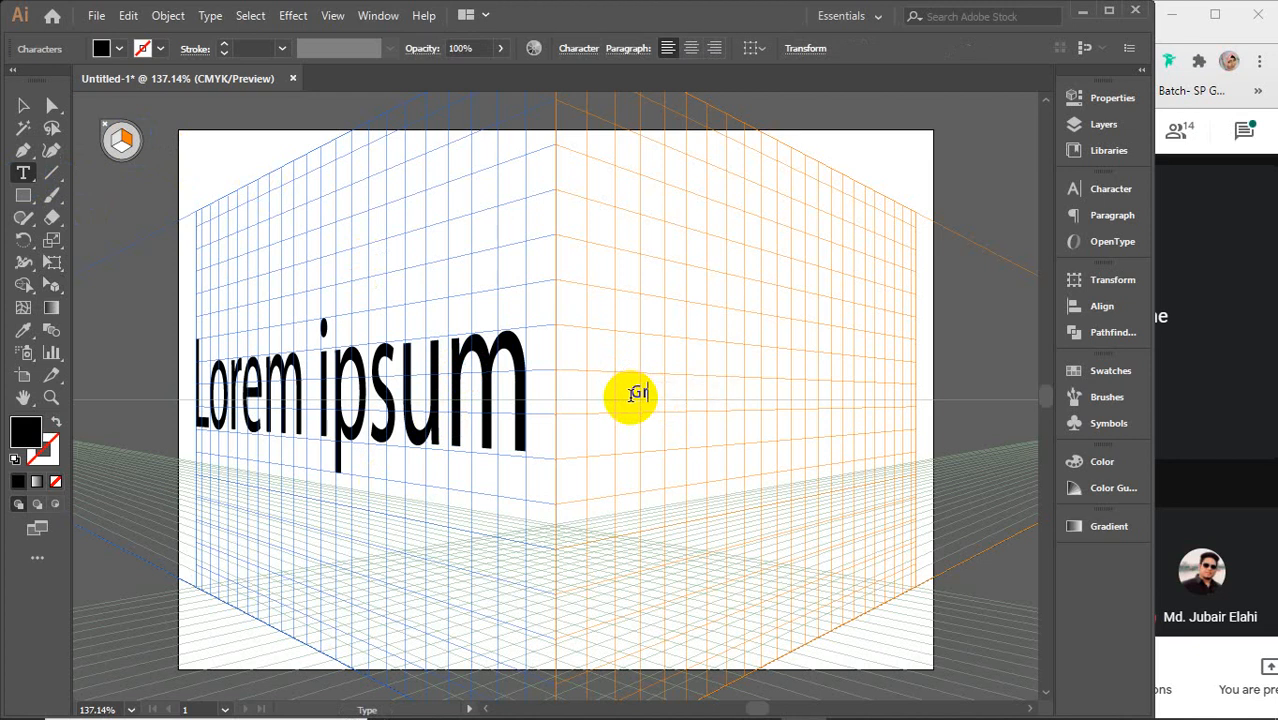
text(Graphics)
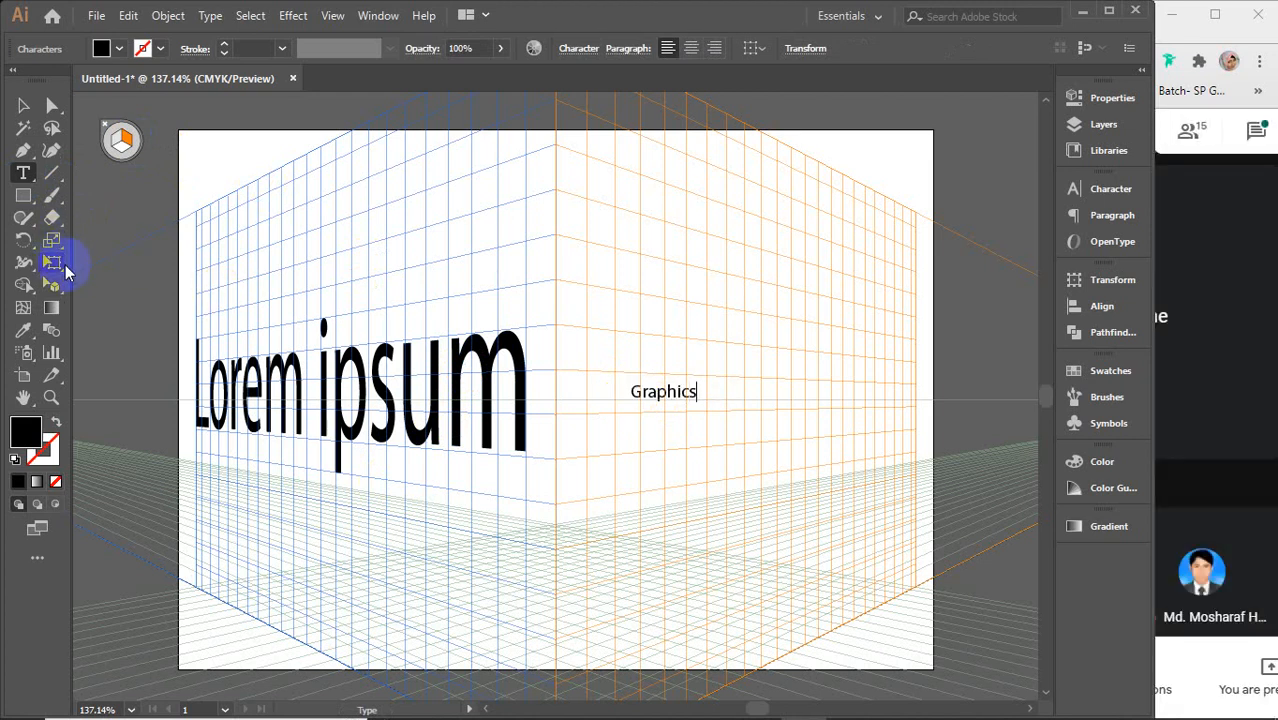
Step: Attach the "Graphics" text to the right grid plane with the Perspective Selection tool and enlarge it from the centre edge outward
drag(52, 283, 156, 309)
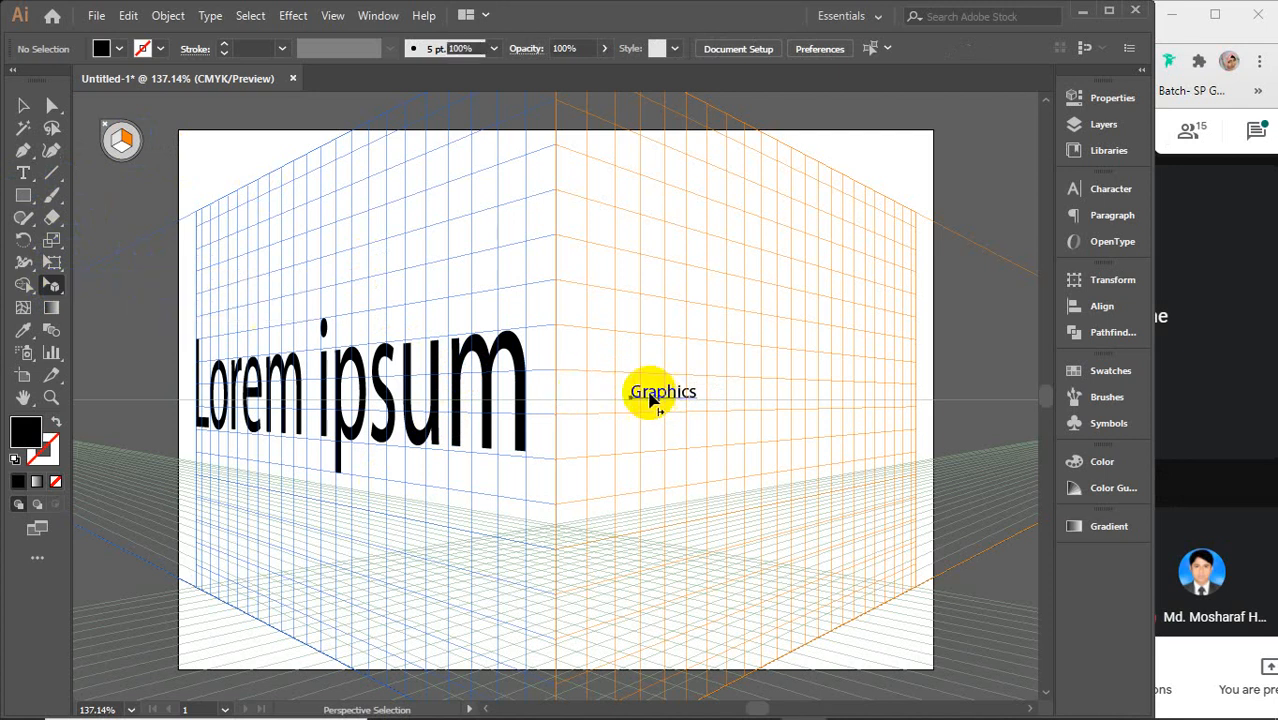
drag(650, 398, 557, 488)
drag(640, 413, 873, 340)
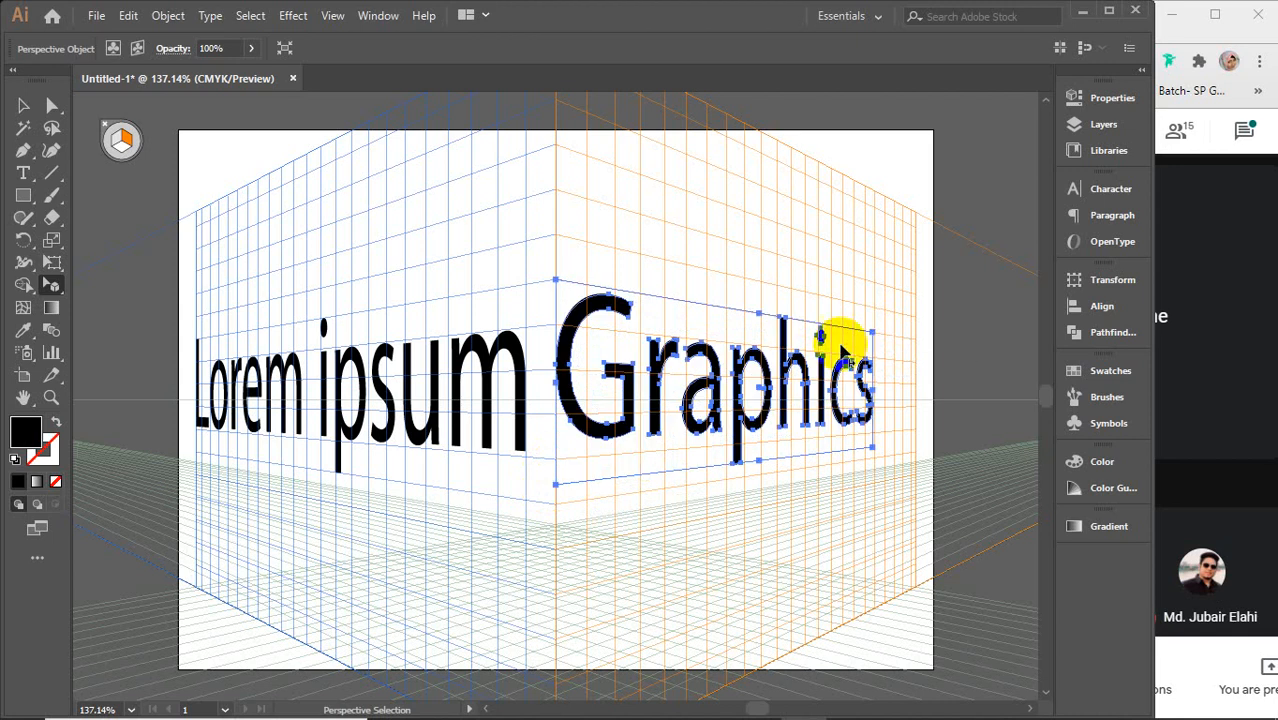
click(688, 258)
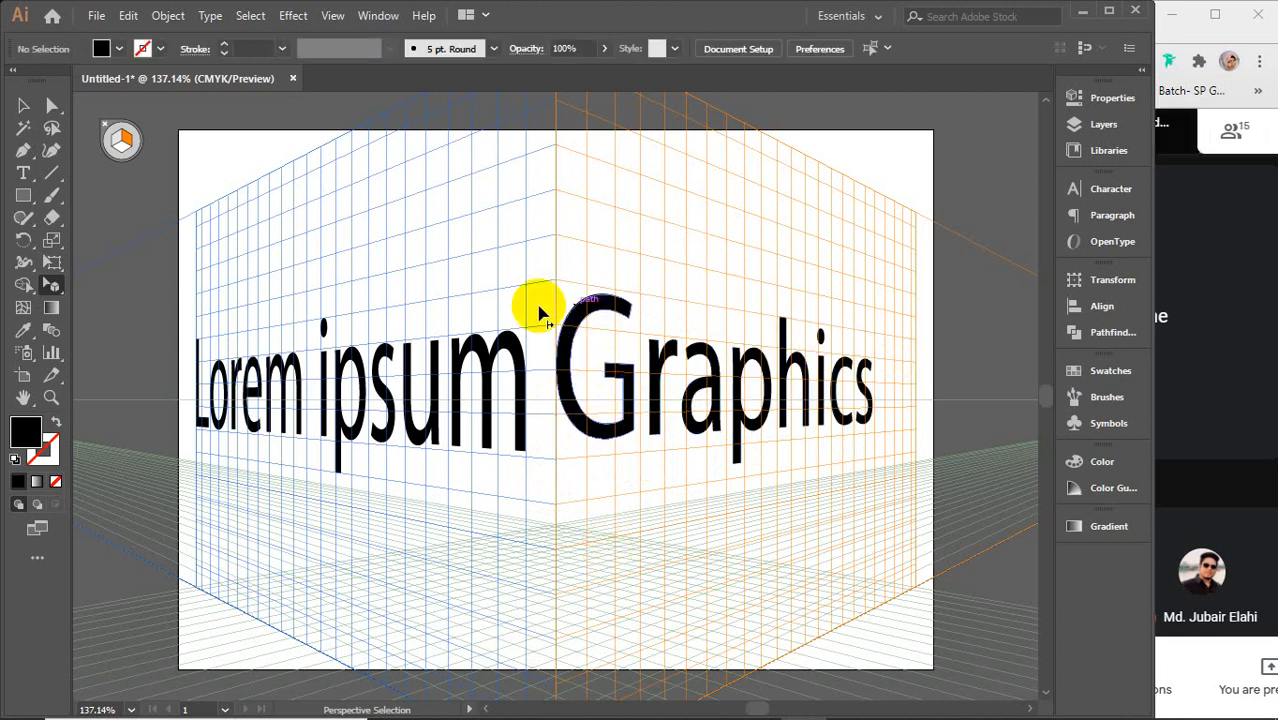
click(52, 285)
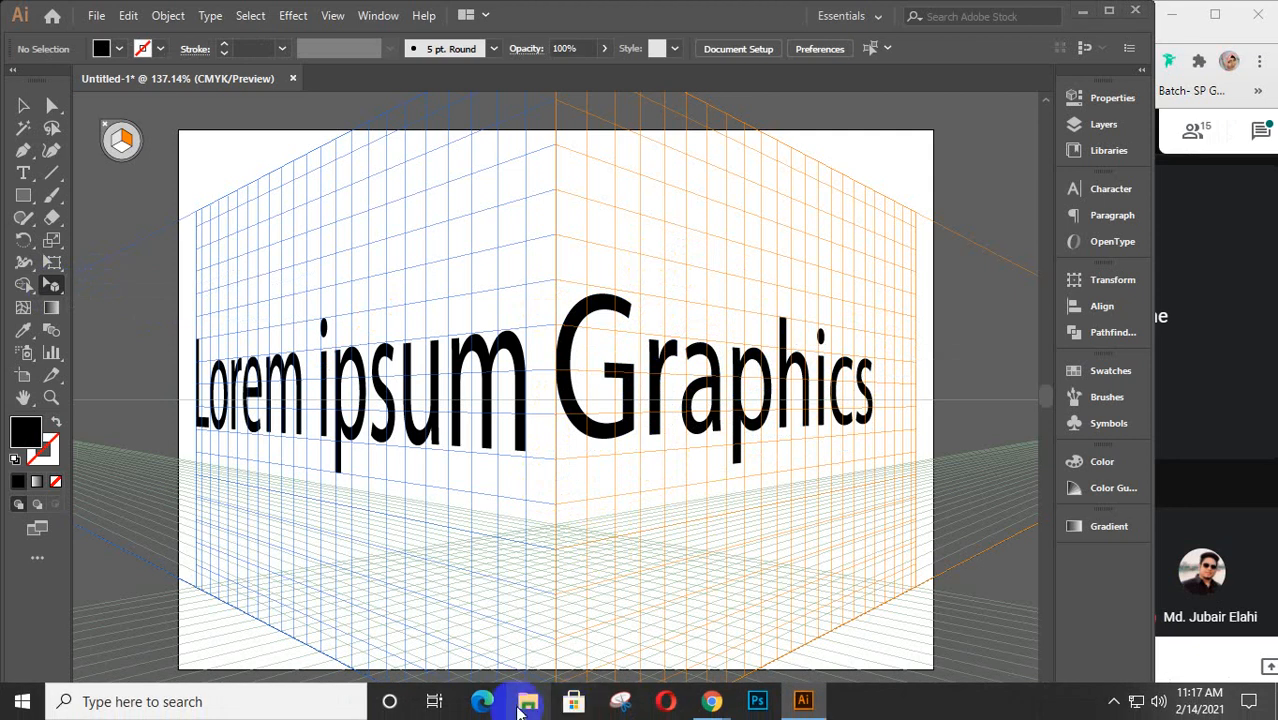
Step: Switch to File Explorer and bring the red drum-and-elephant souvenir JPG from the Desktop folder Boishakh sample into the Illustrator document
click(519, 707)
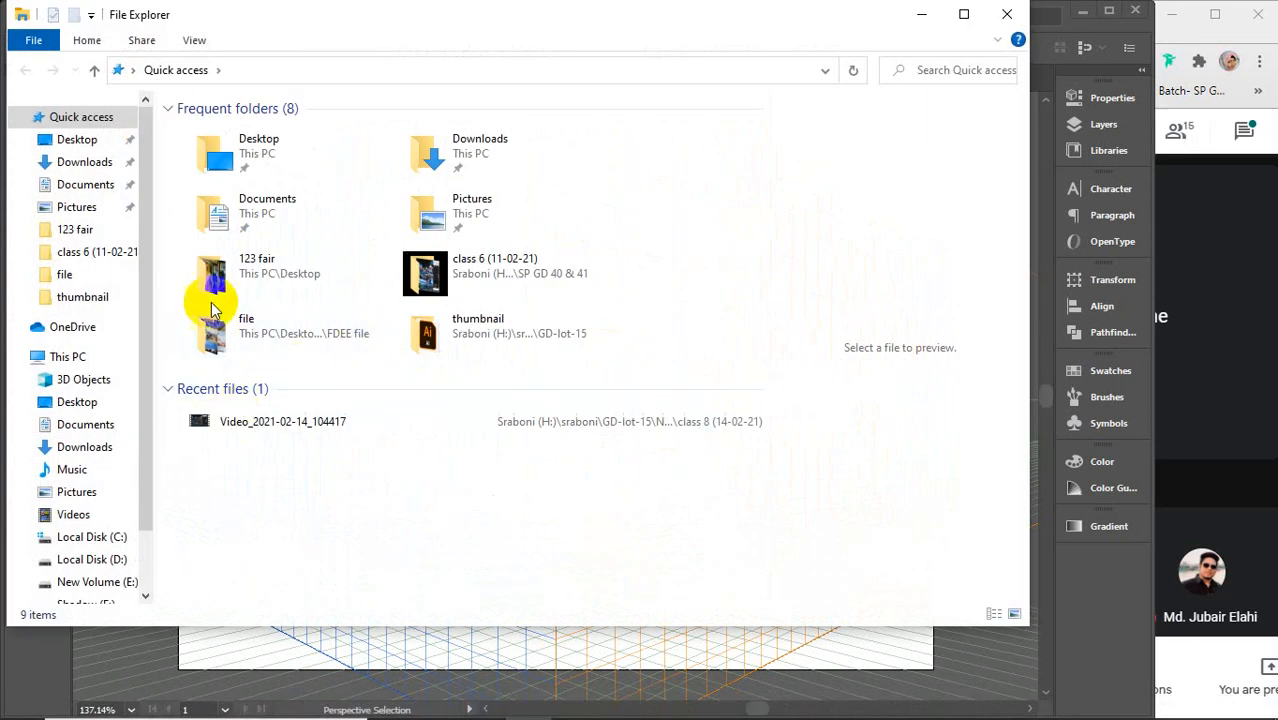
click(66, 139)
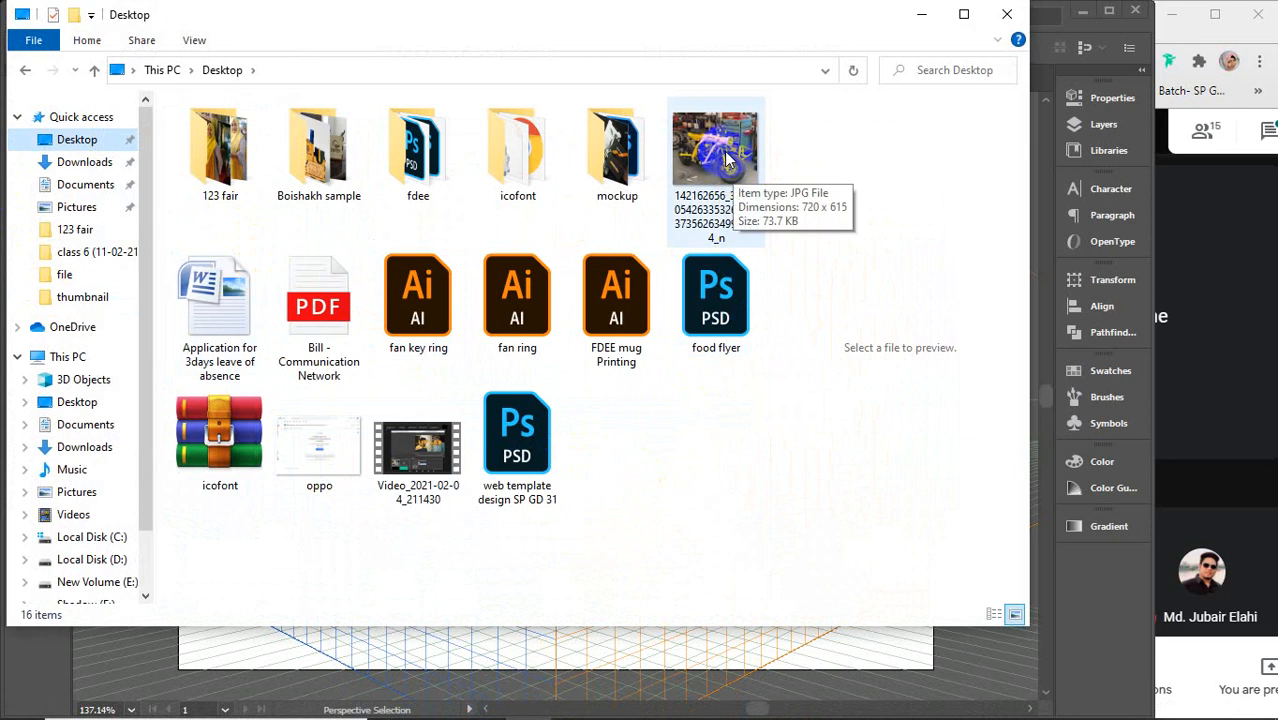
double_click(318, 152)
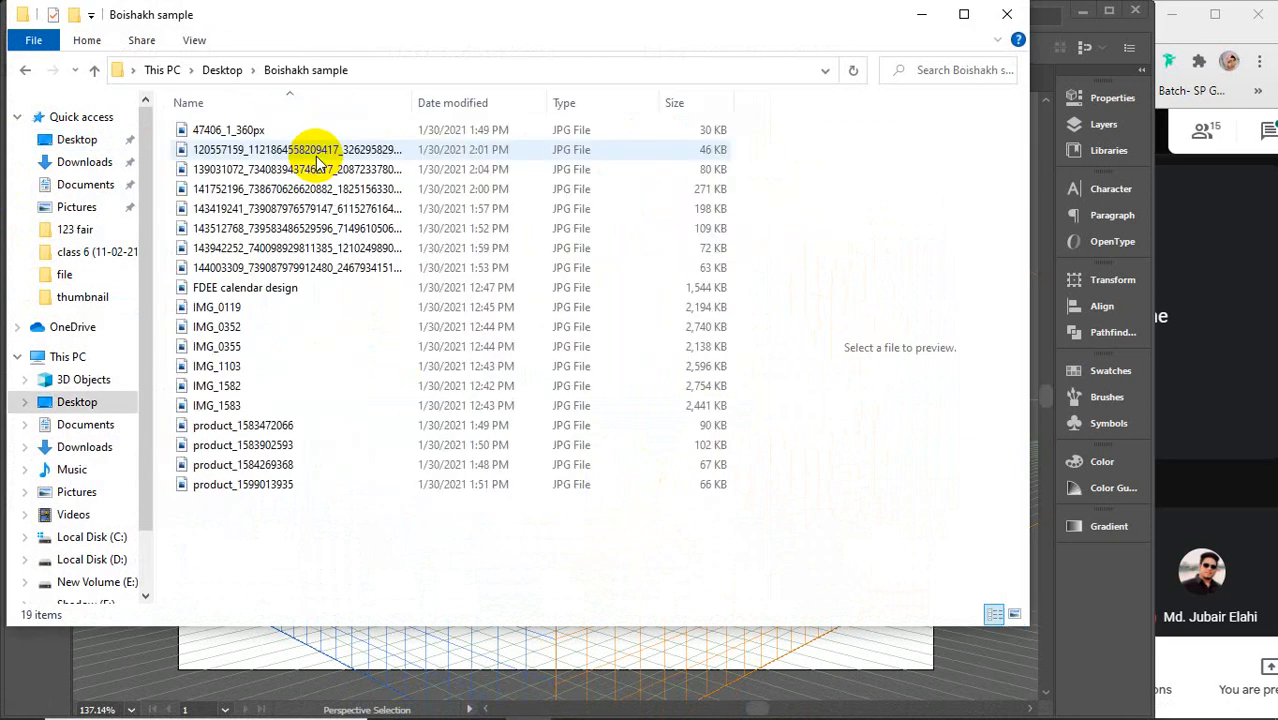
click(1014, 614)
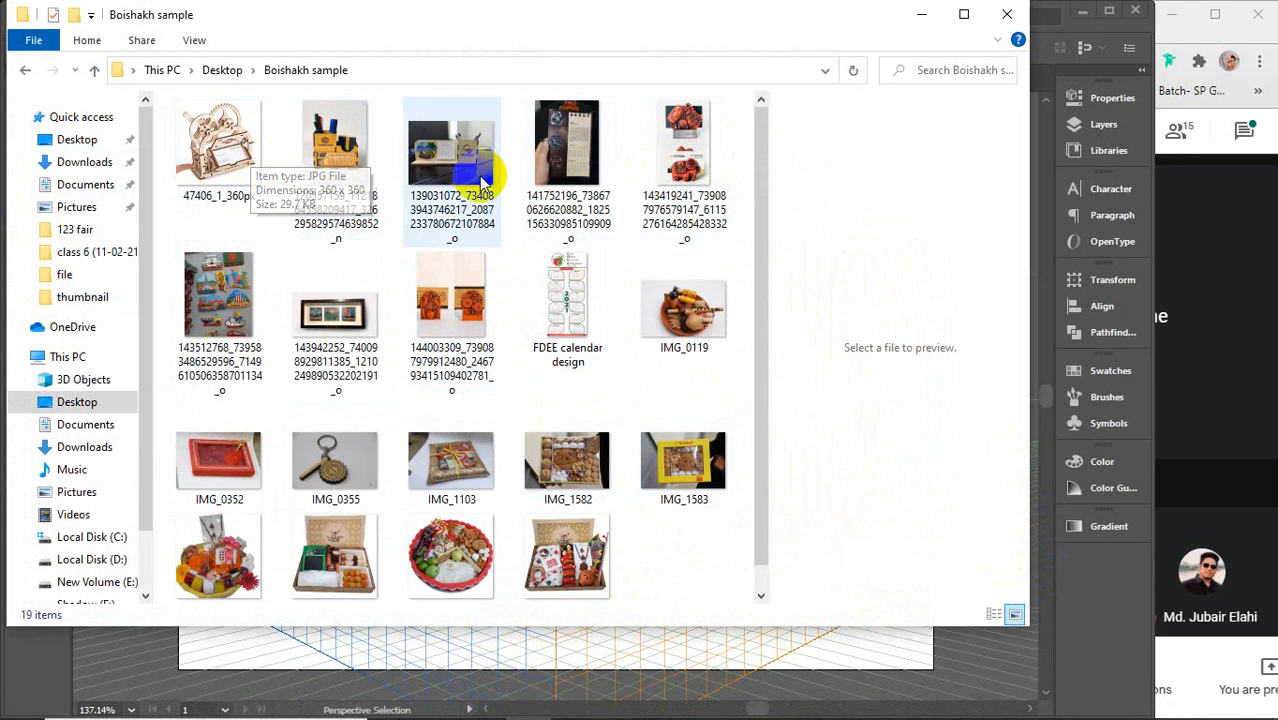
drag(708, 143, 613, 658)
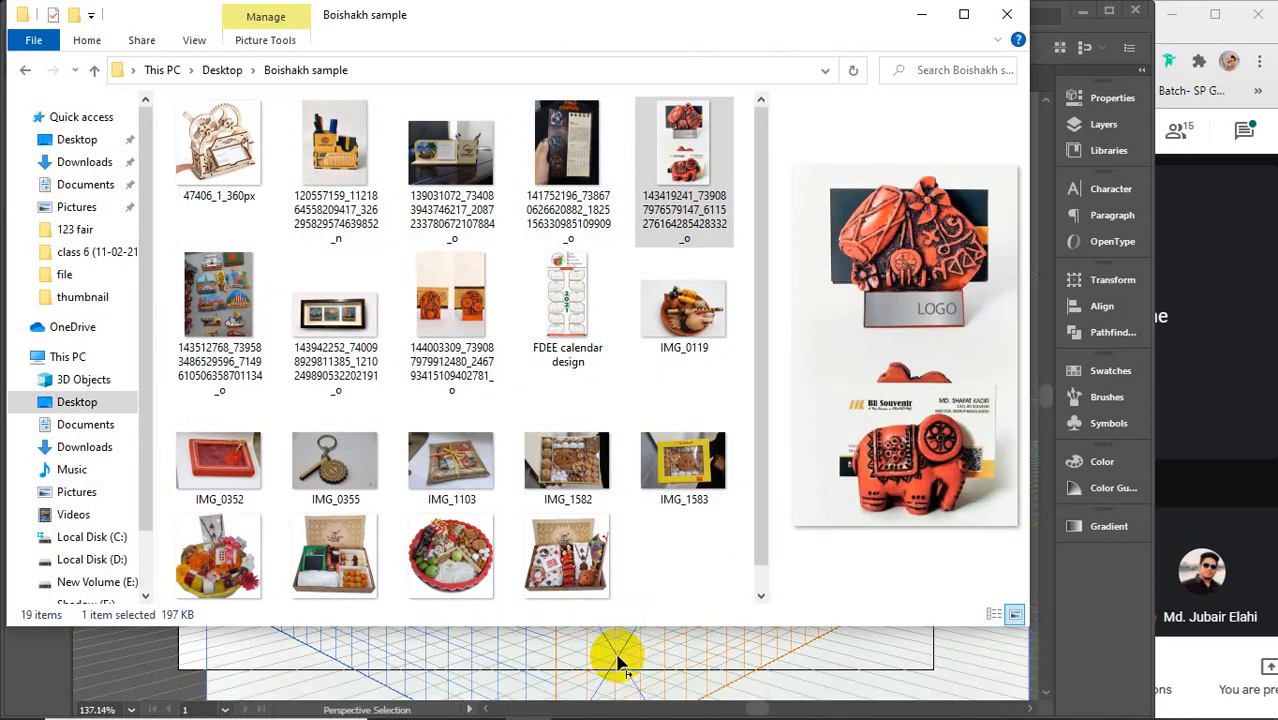
click(916, 20)
Step: Embed the linked souvenir image in the document
key(ctrl+minus)
key(ctrl+minus)
key(ctrl+minus)
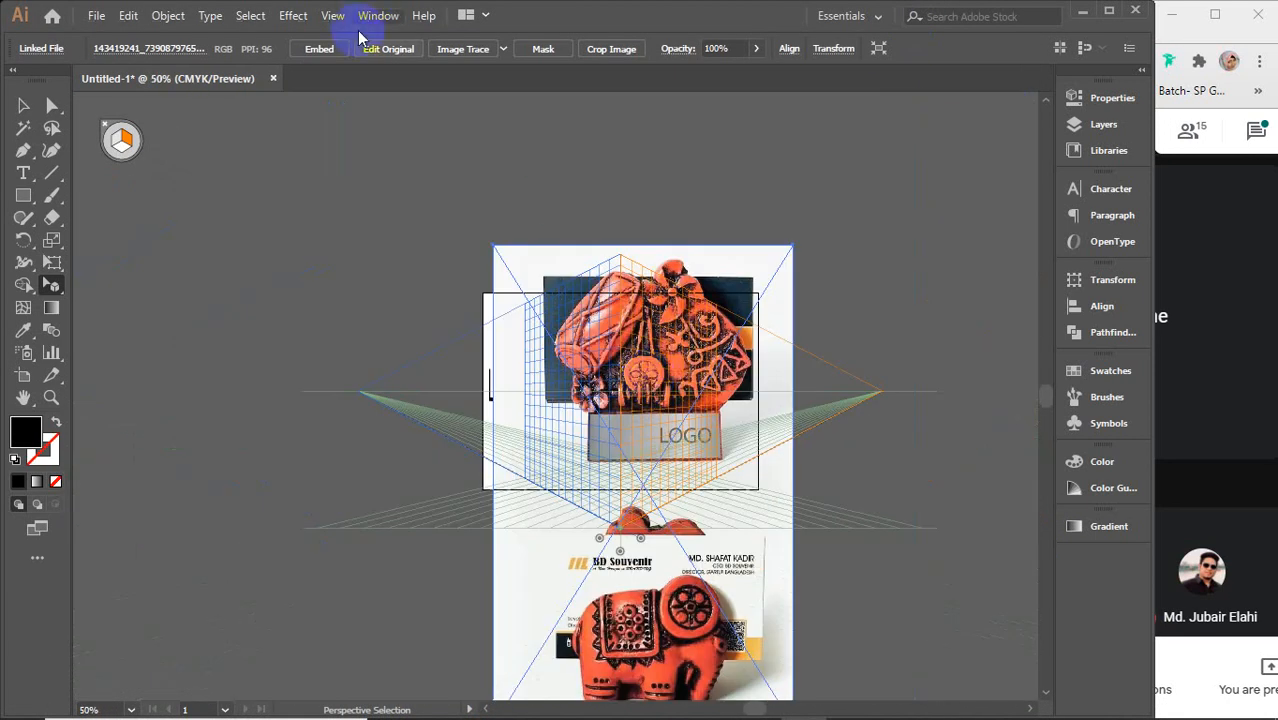
click(315, 49)
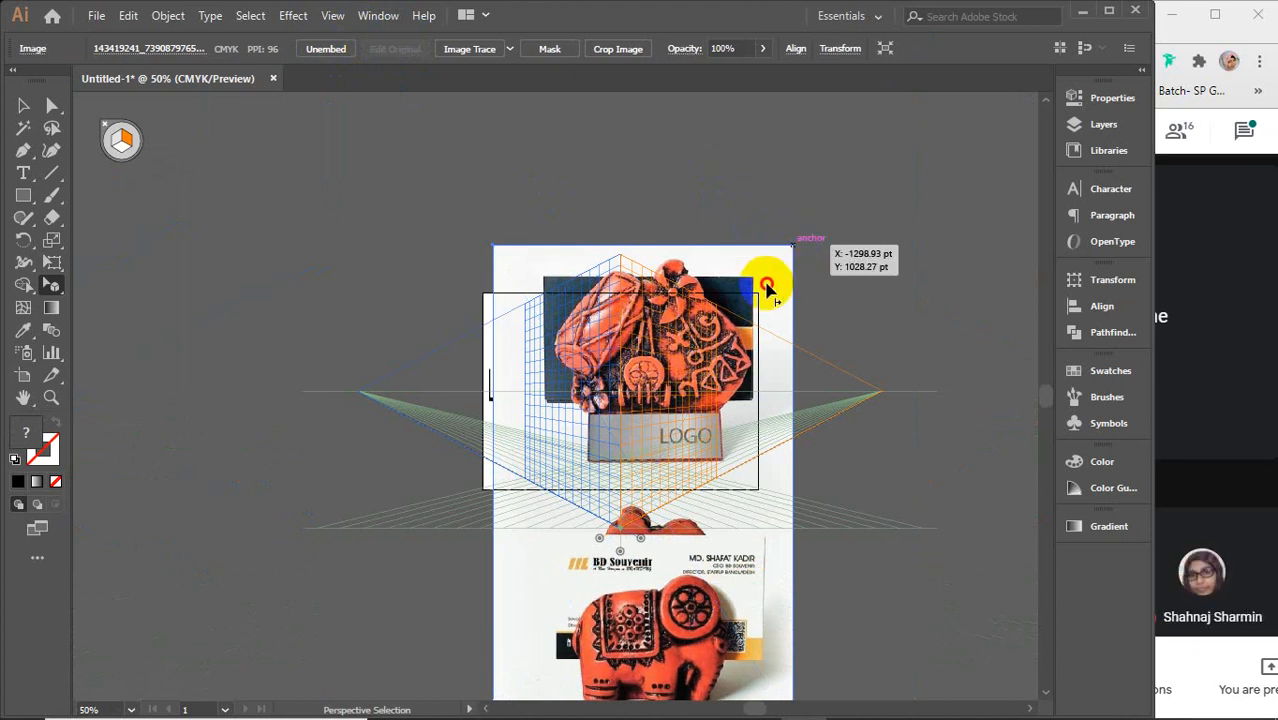
Step: Scale the souvenir image down and move it over the "Graphics" text on the right plane
click(23, 105)
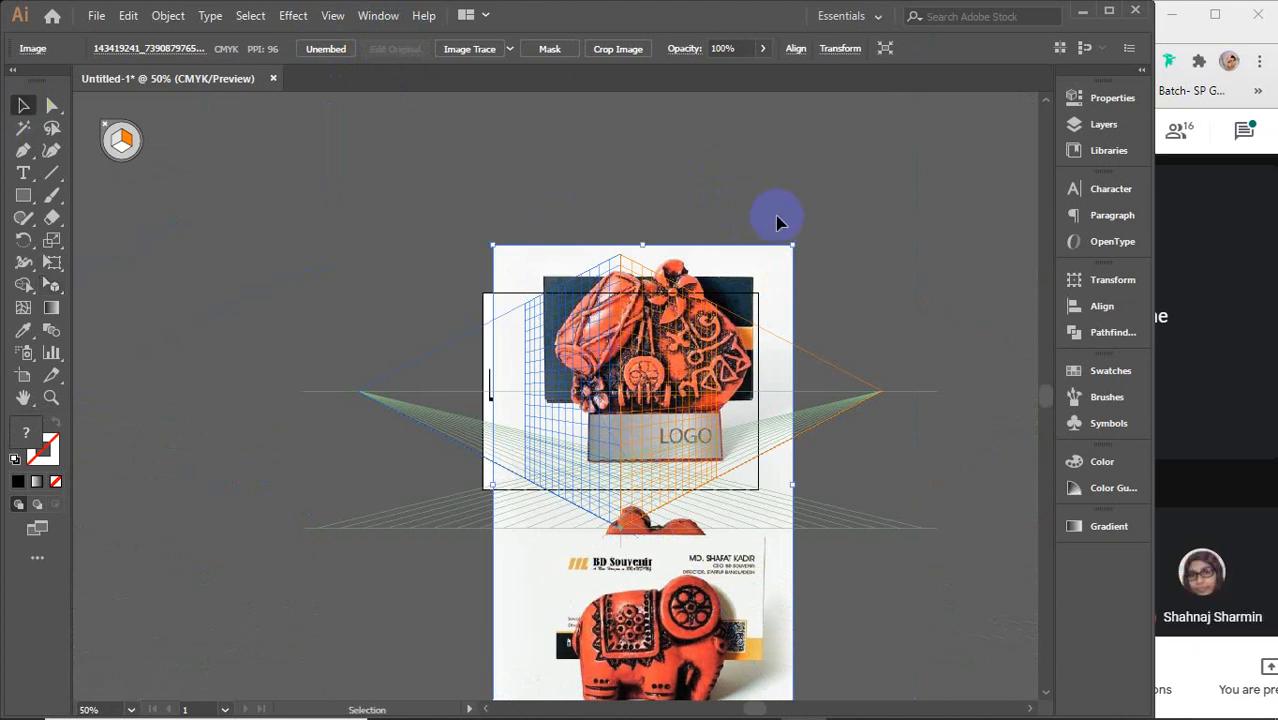
drag(787, 246, 672, 380)
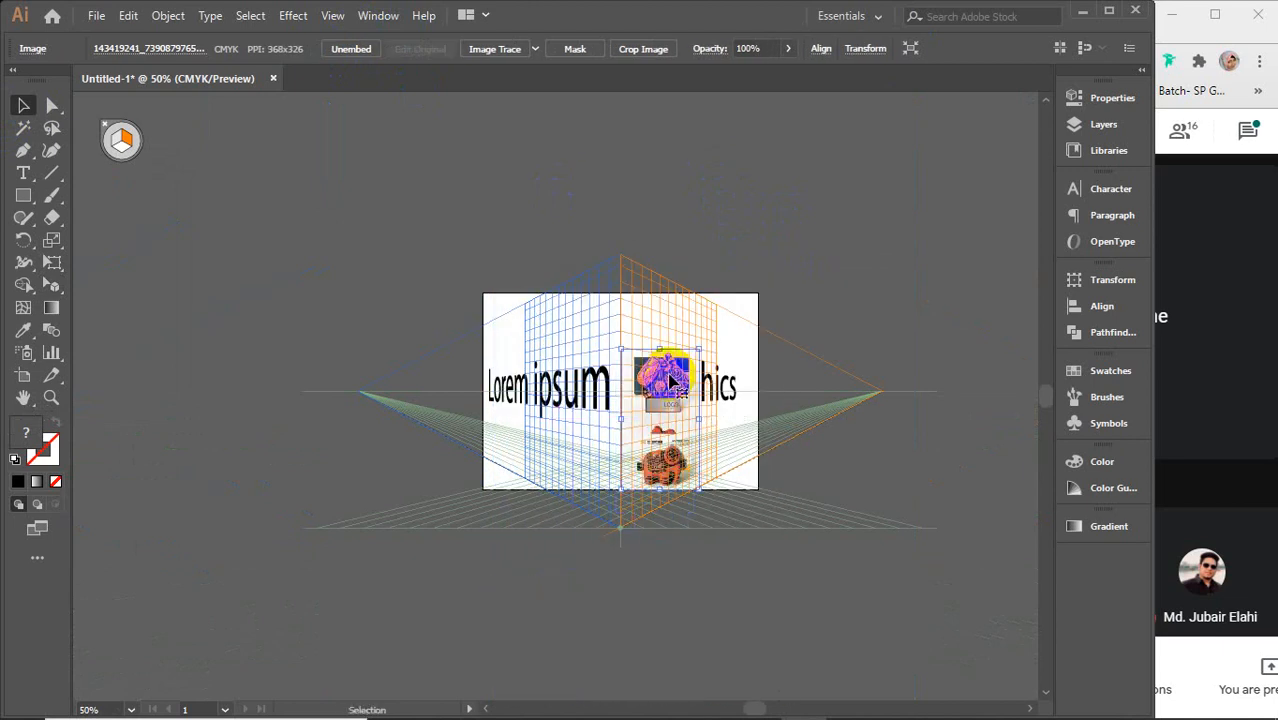
scroll(672, 380, up, 3)
scroll(672, 380, down, 2)
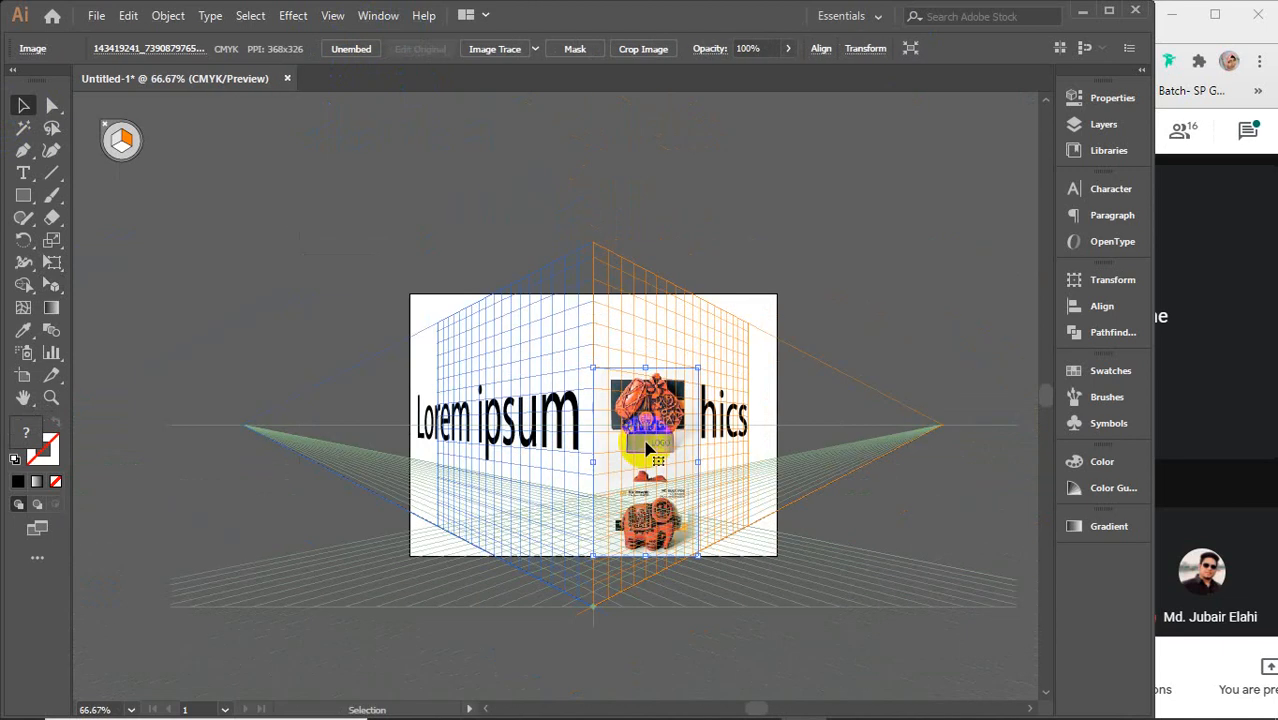
drag(652, 414, 660, 319)
Step: Try to attach the souvenir image to the right grid plane by its corners, using the Perspective Selection and Perspective Grid tools
click(51, 283)
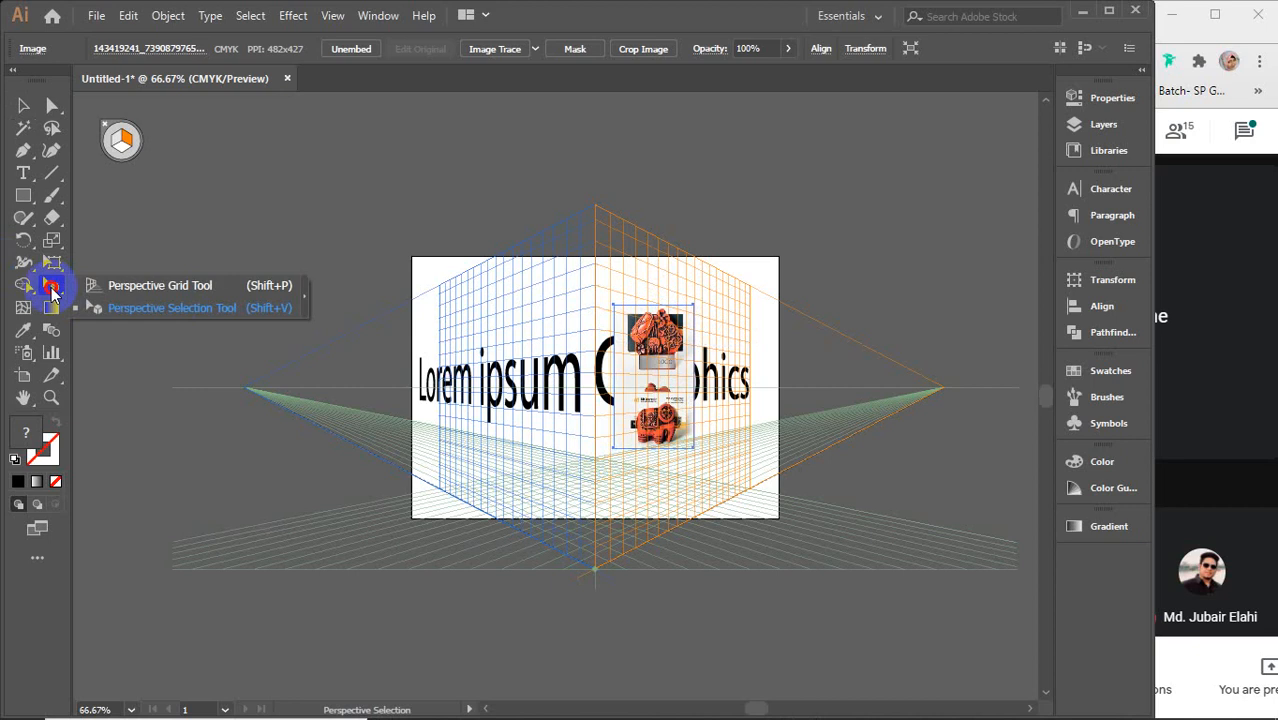
click(137, 306)
scroll(668, 320, up, 2)
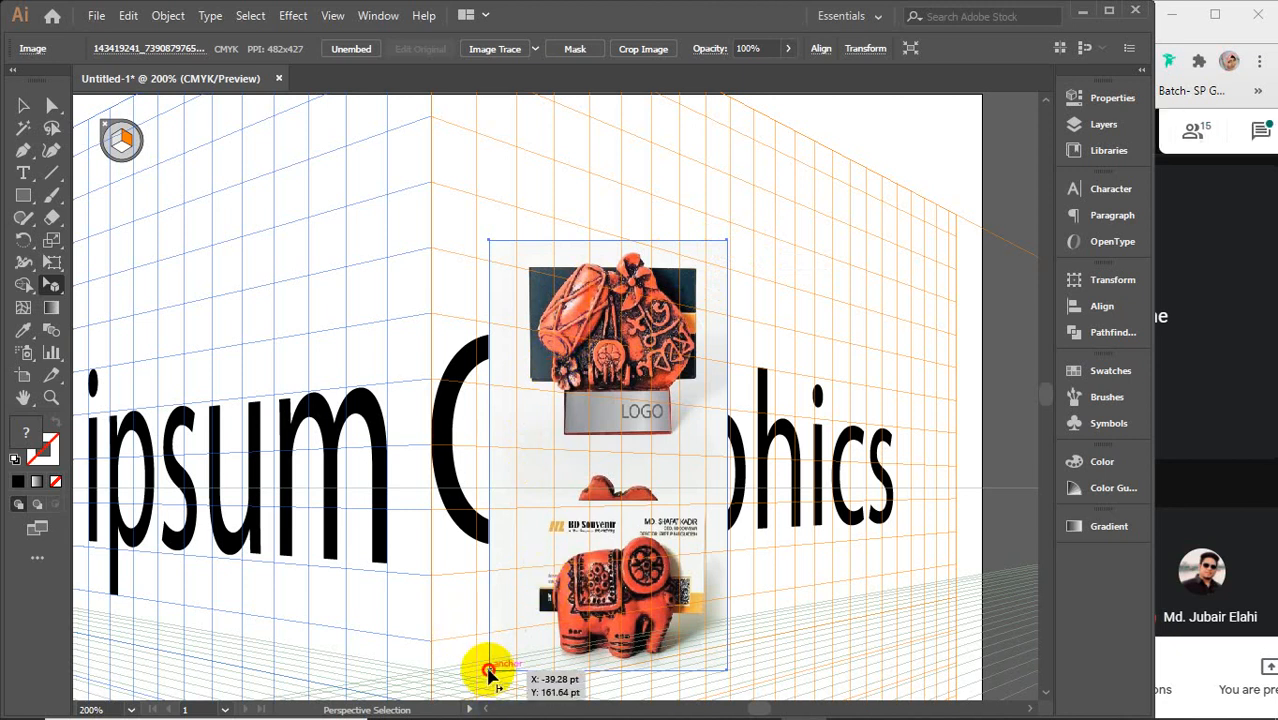
click(51, 285)
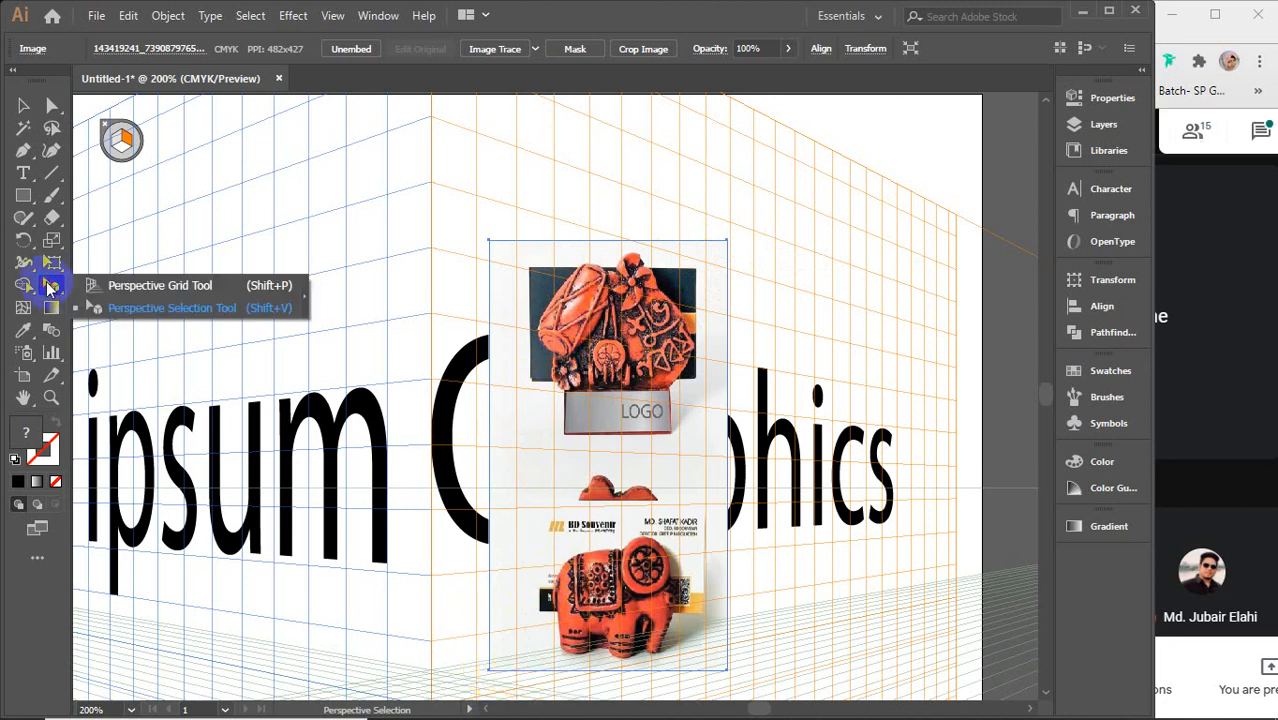
click(137, 285)
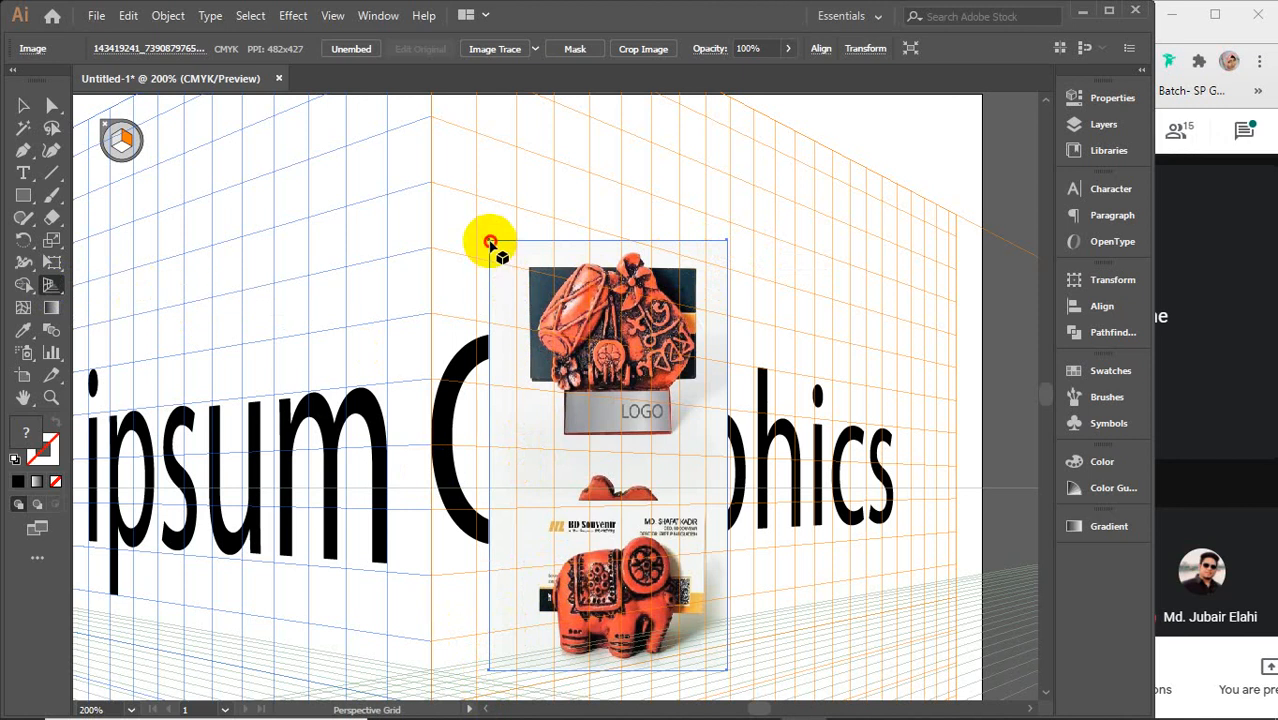
click(52, 287)
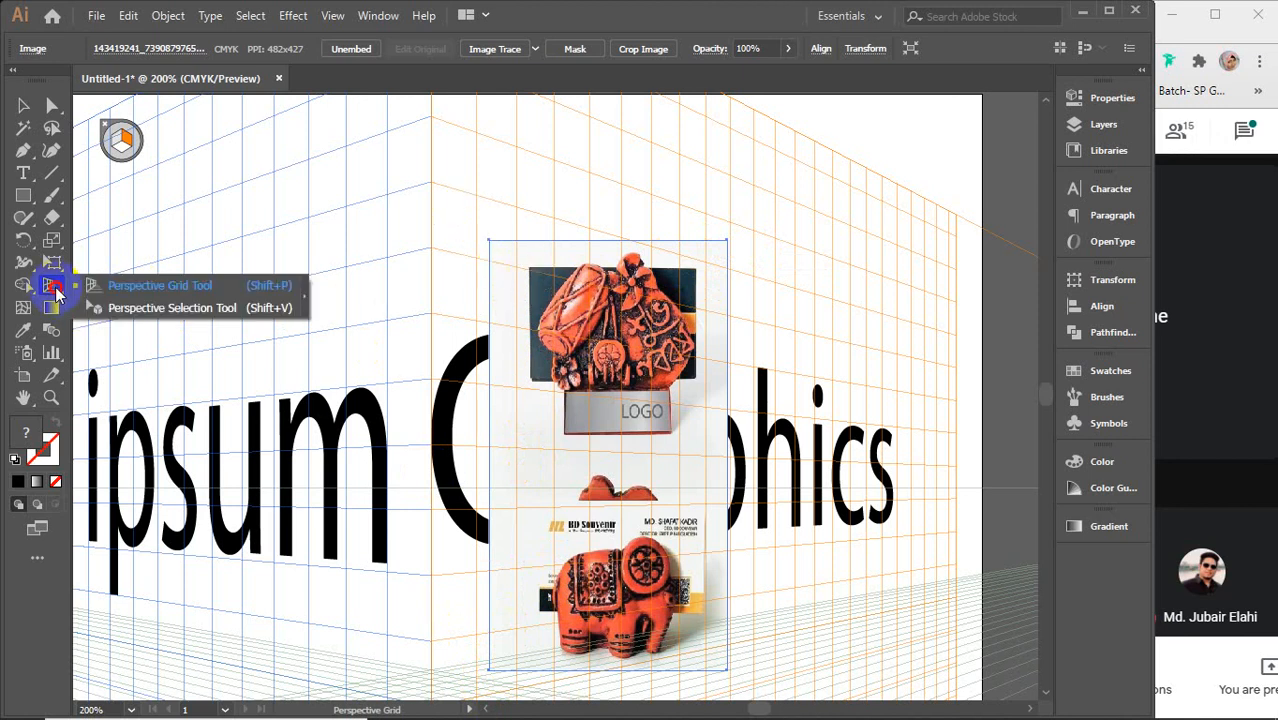
click(140, 307)
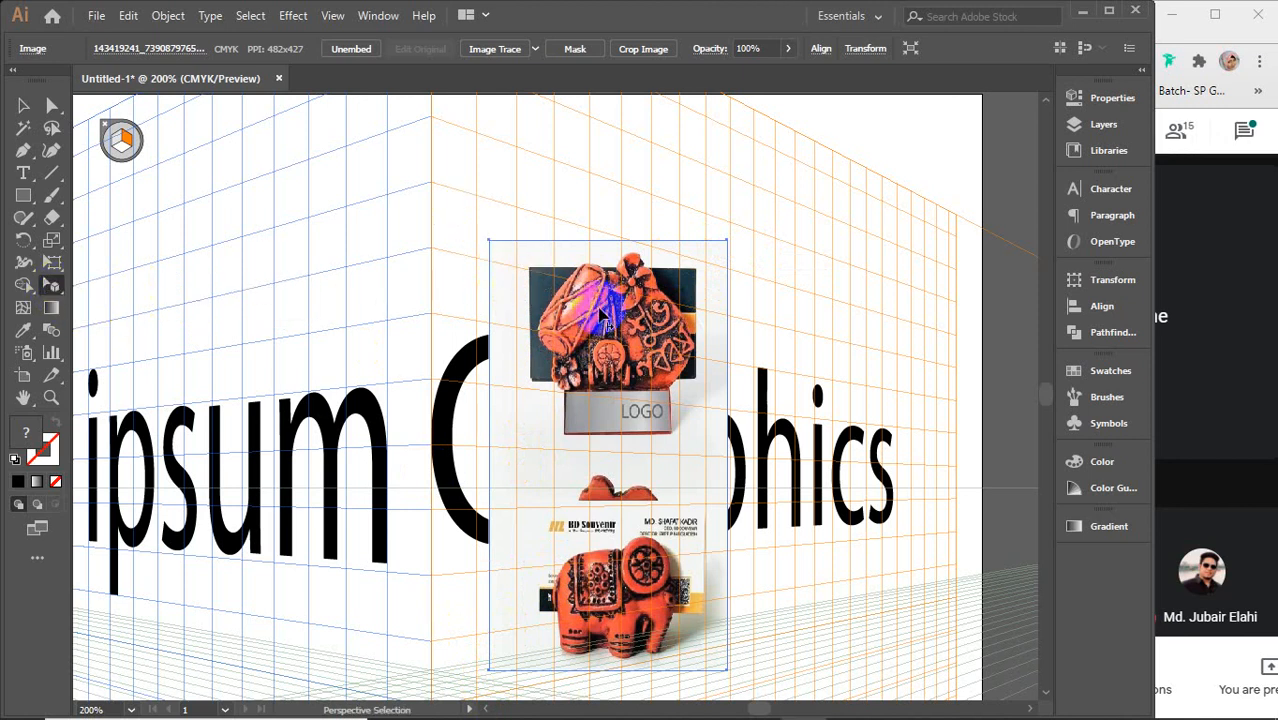
click(126, 142)
click(635, 421)
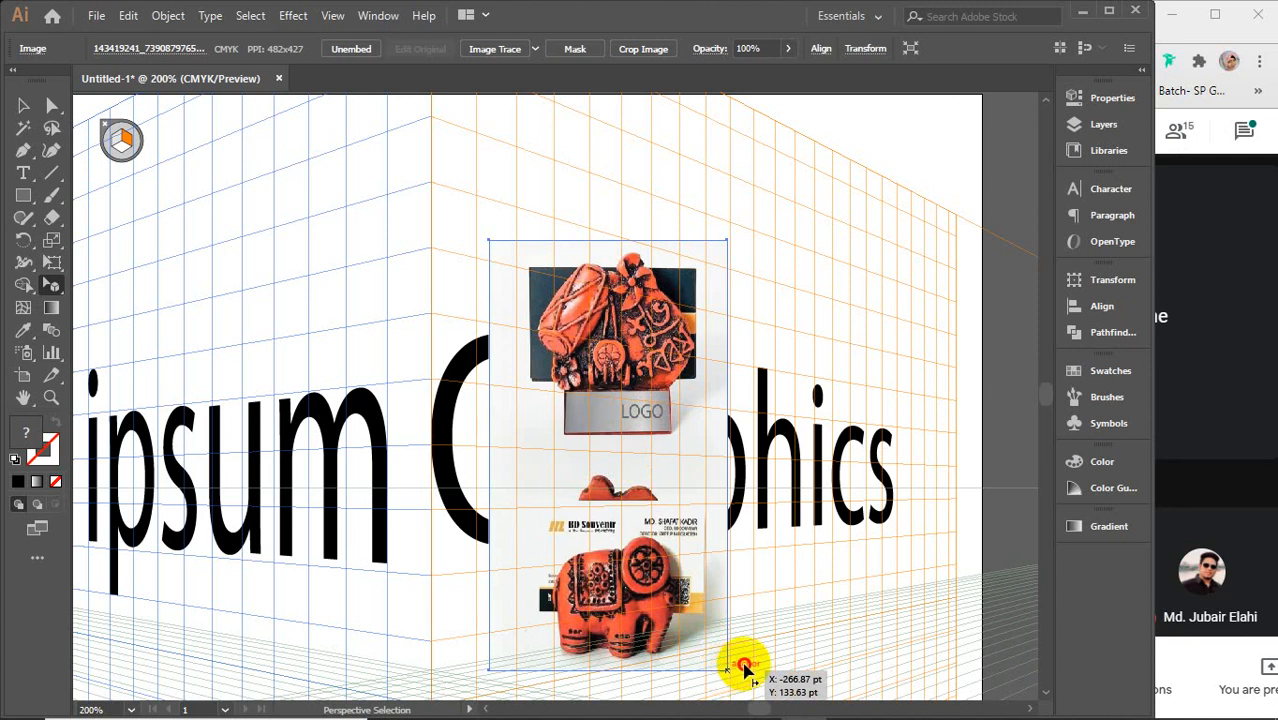
Step: Scale the souvenir image down slightly from its lower corner with the Selection tool
scroll(748, 668, down, 1)
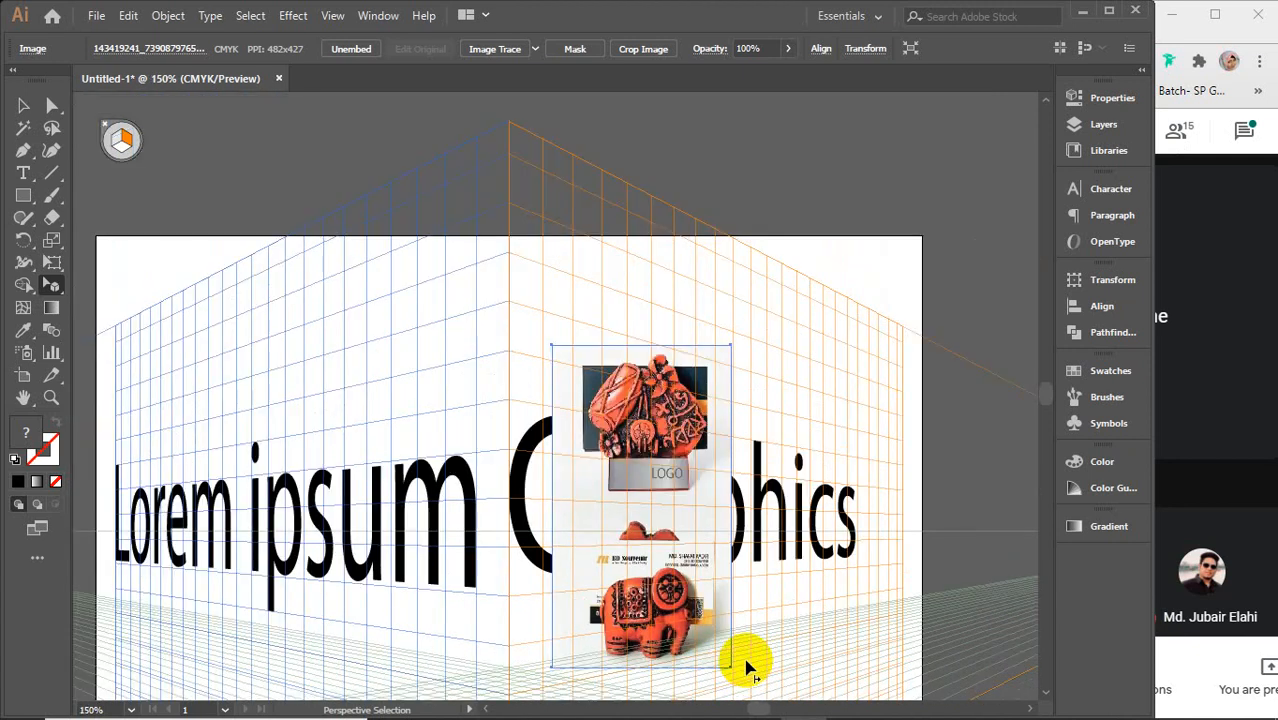
key(v)
key(shift+v)
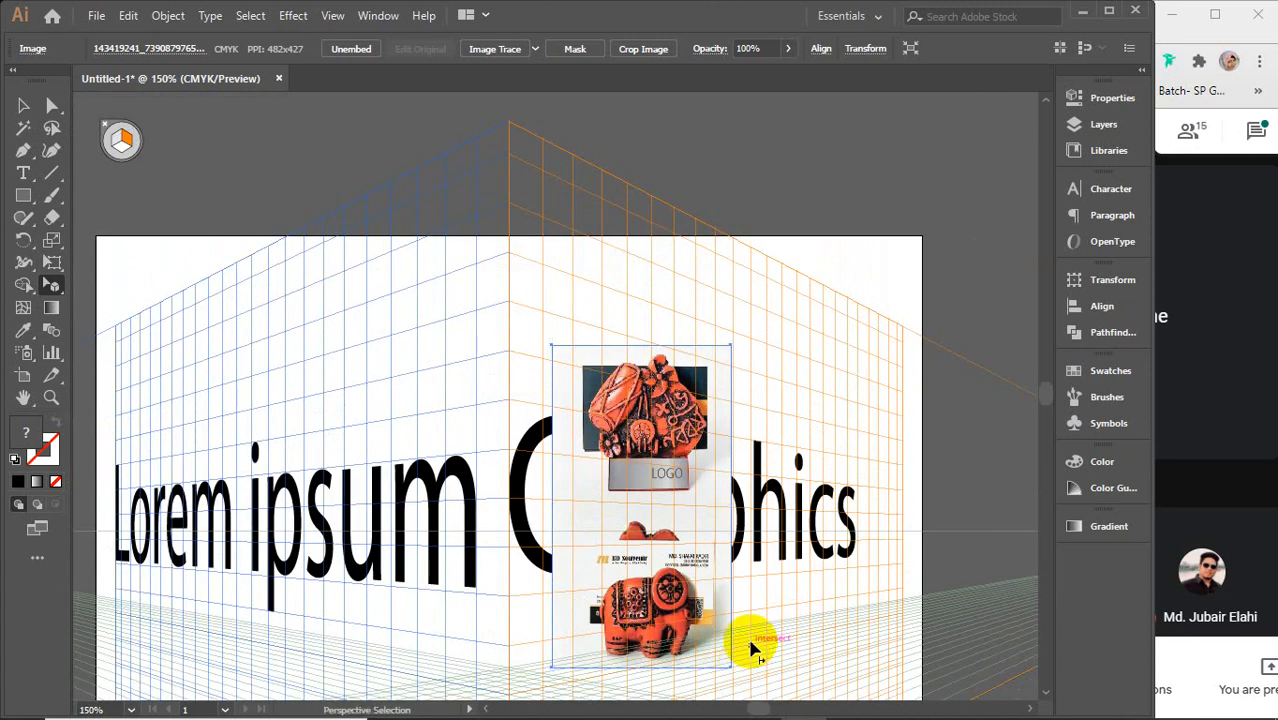
key(v)
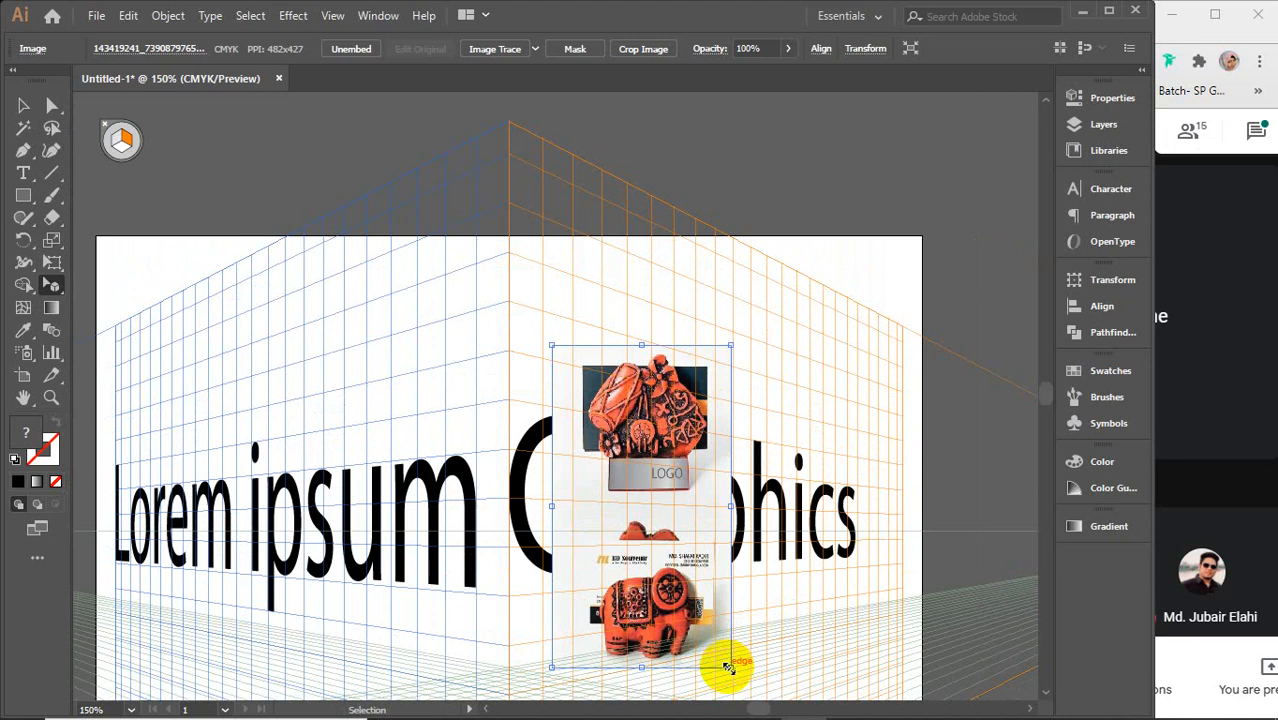
drag(729, 666, 714, 662)
Step: Delete the "Graphics" text from the right grid plane with the Perspective Selection tool
key(shift+v)
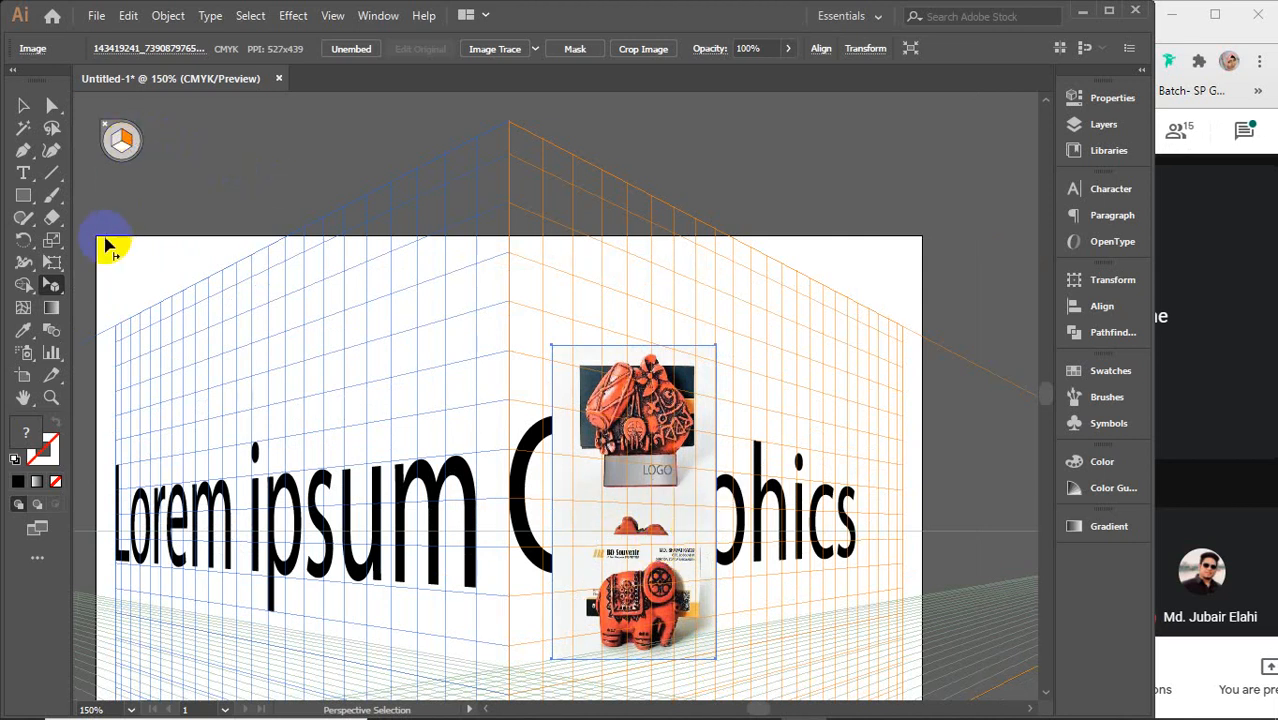
click(788, 533)
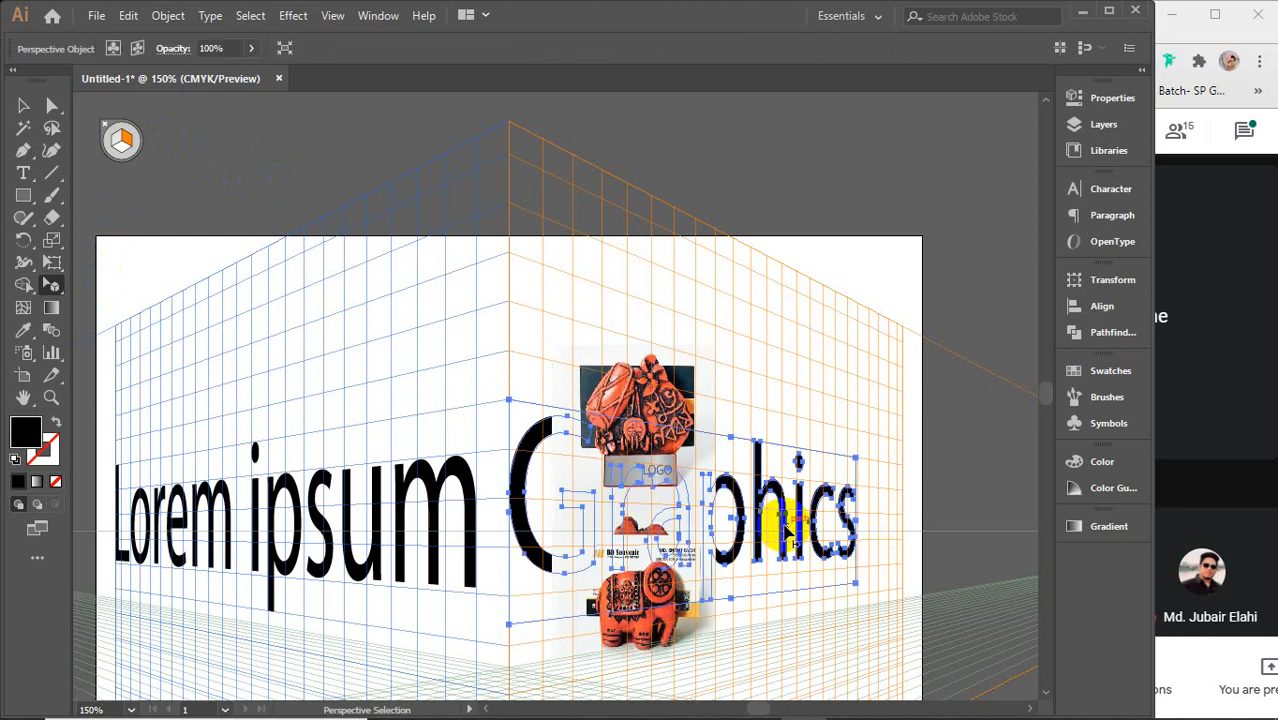
key(Delete)
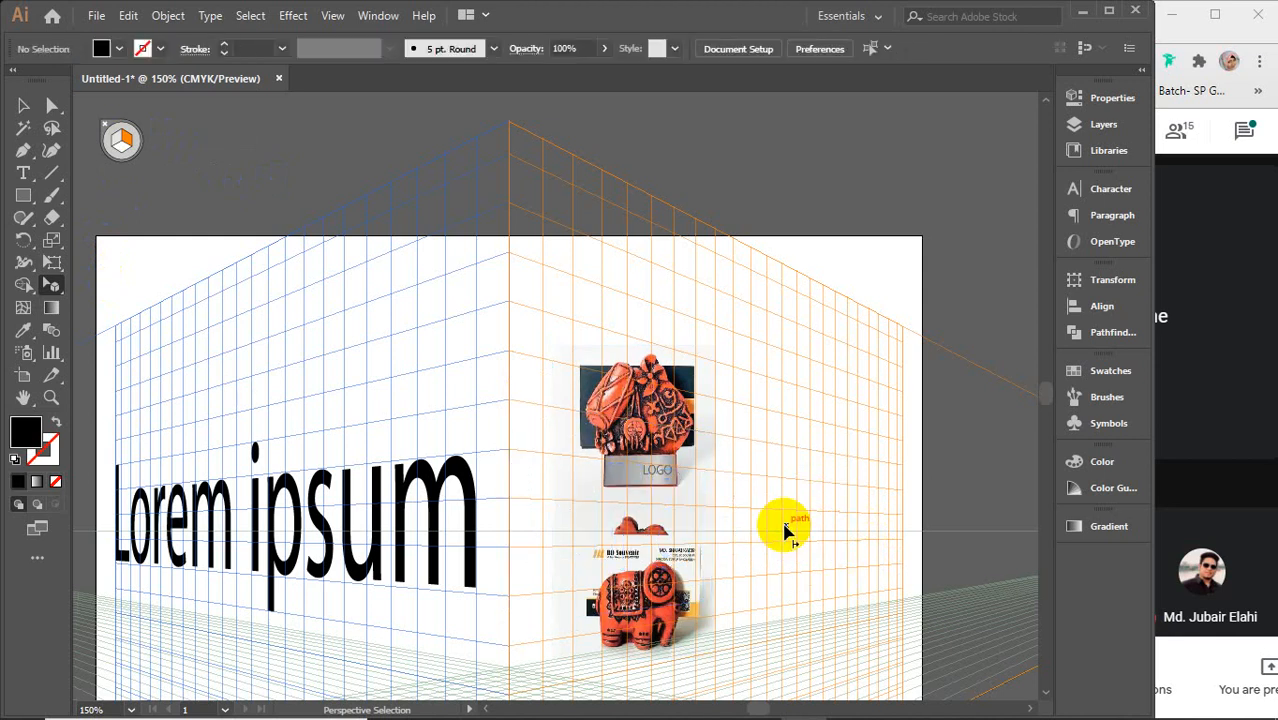
Step: Select the souvenir image and try again to fit it to the right plane from its upper corner with the Perspective Selection tool
click(590, 440)
drag(714, 345, 735, 413)
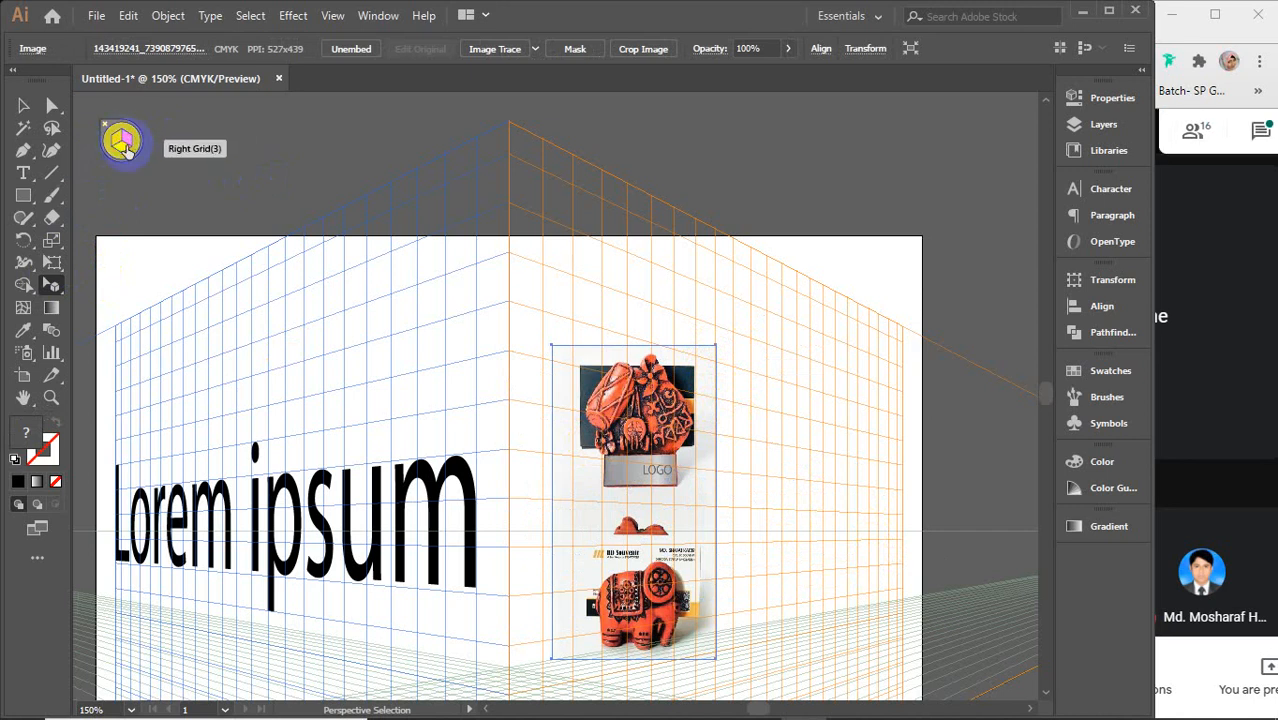
click(52, 286)
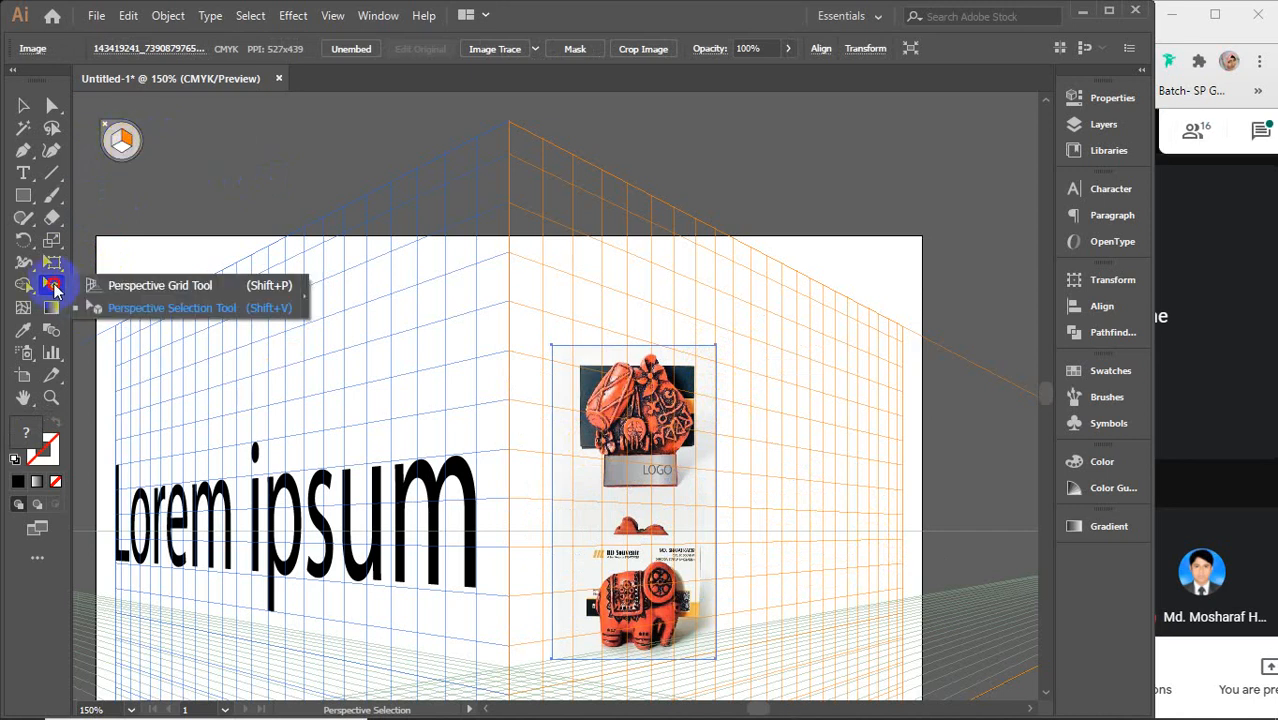
click(148, 286)
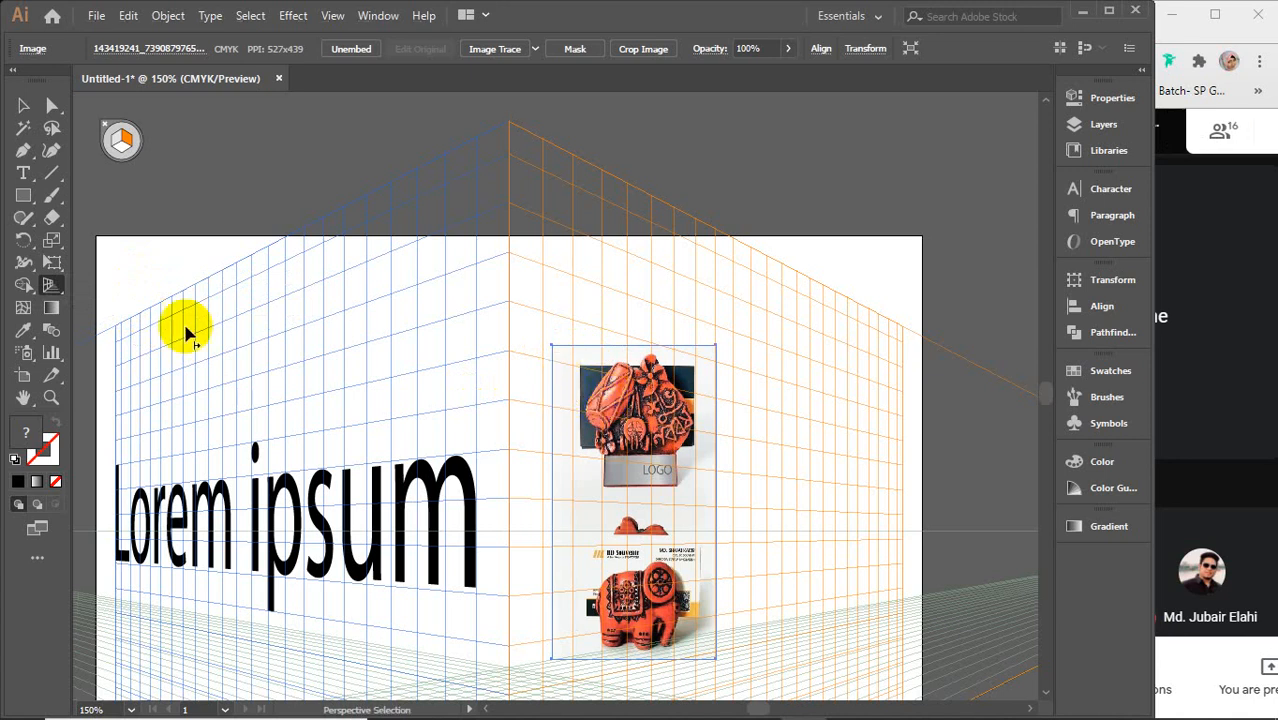
drag(51, 284, 110, 307)
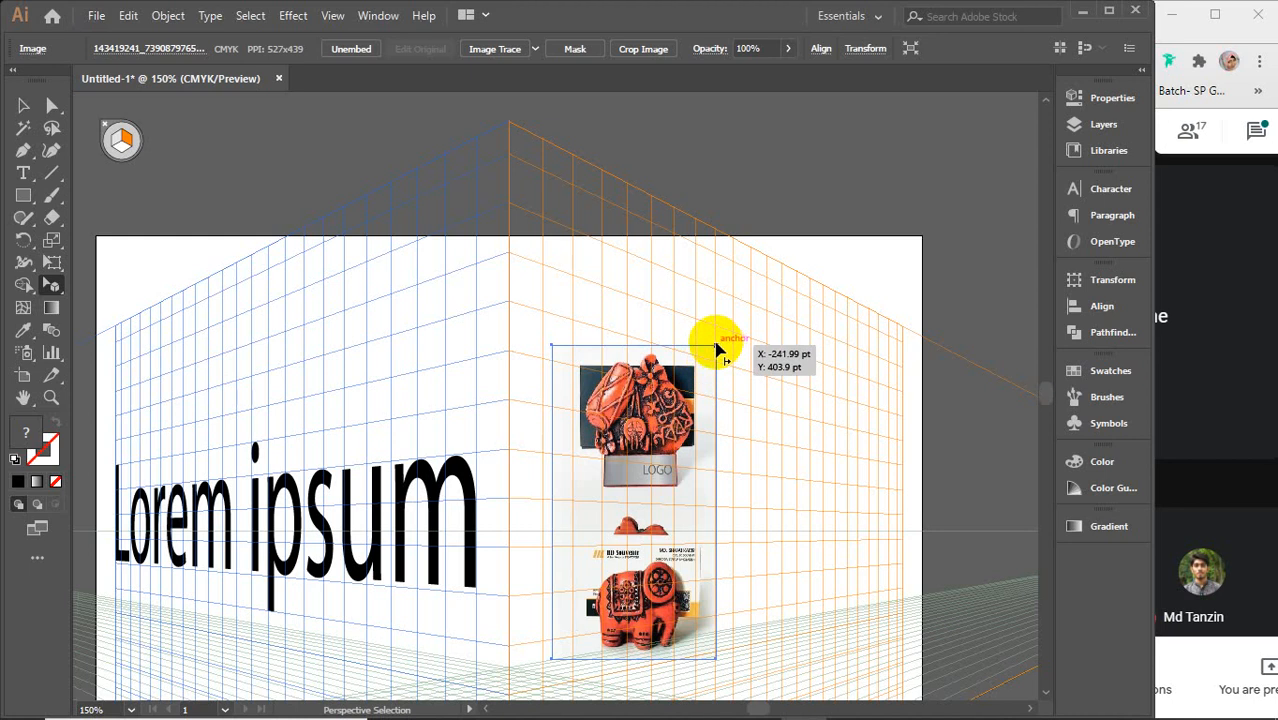
Step: Try to turn the souvenir image into a shape with the Convert to Shape command
click(167, 16)
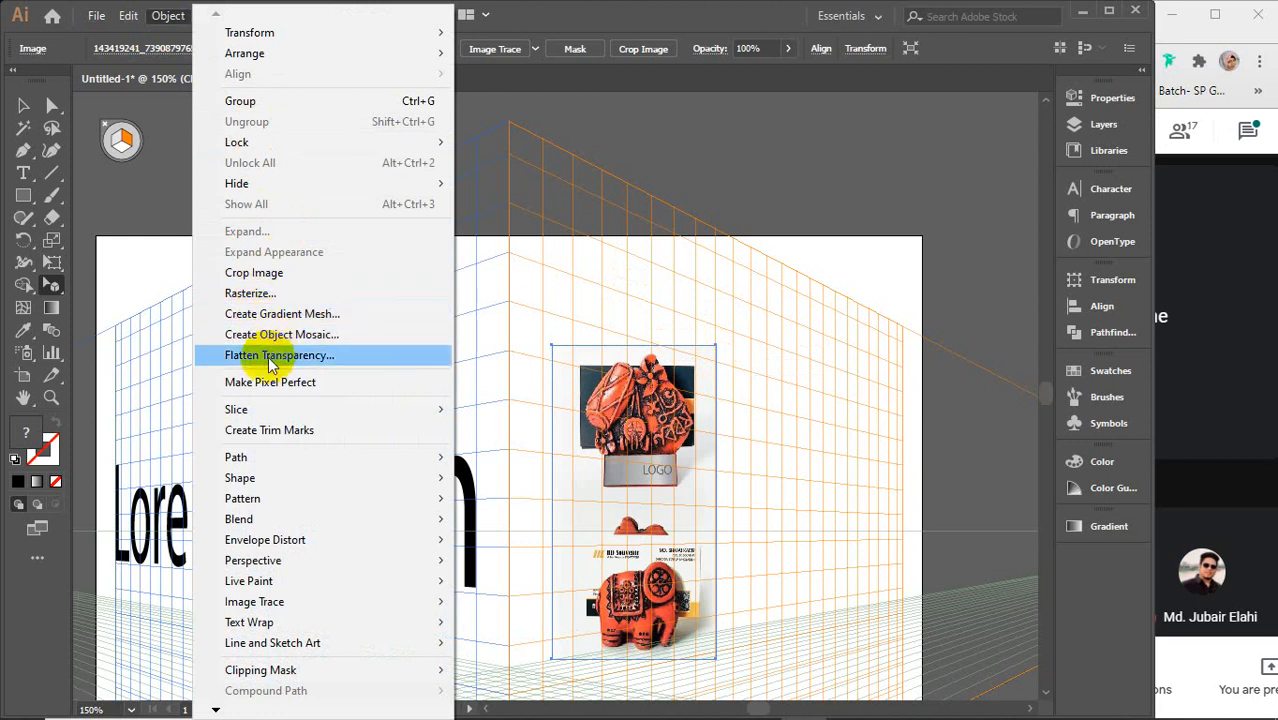
mouse_move(272, 415)
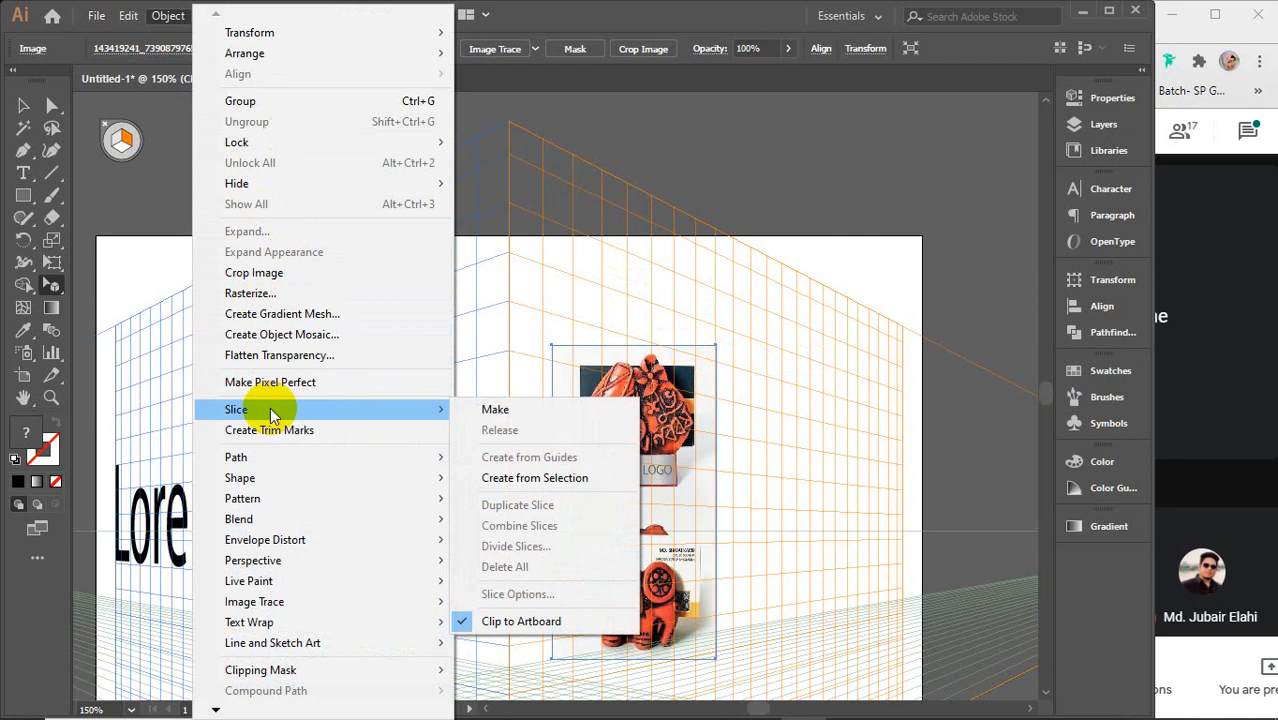
mouse_move(252, 481)
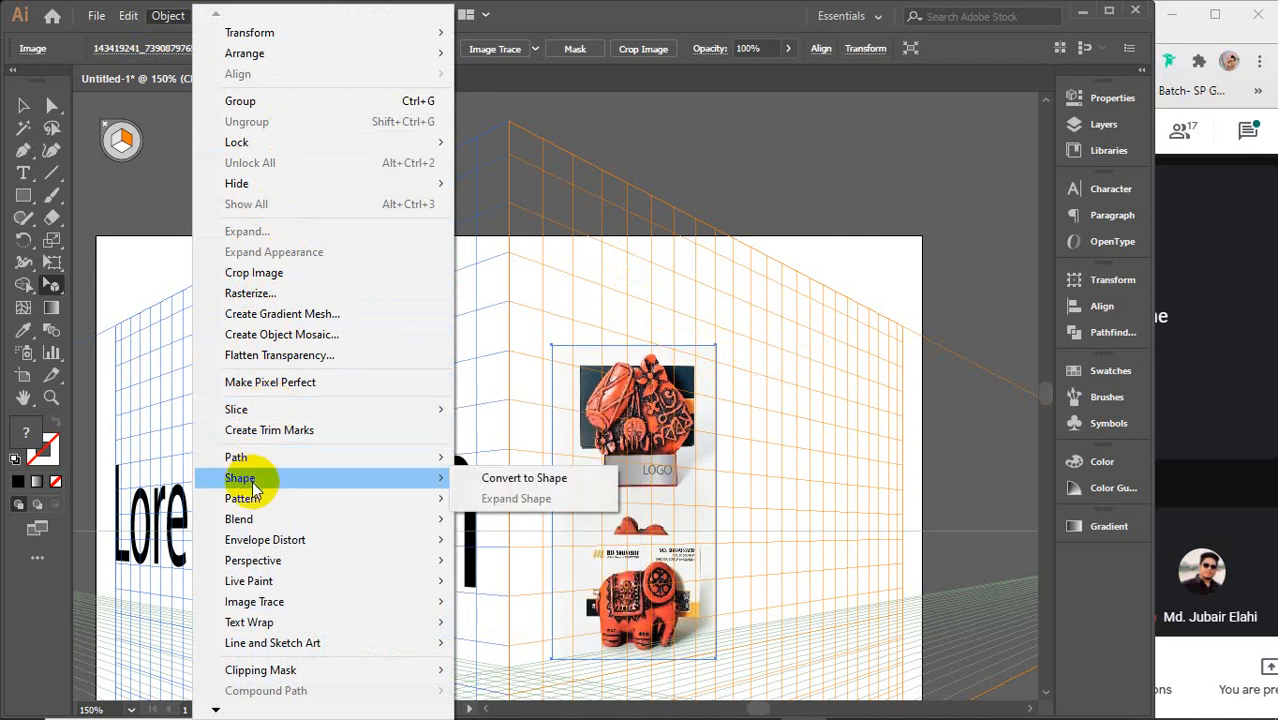
click(502, 480)
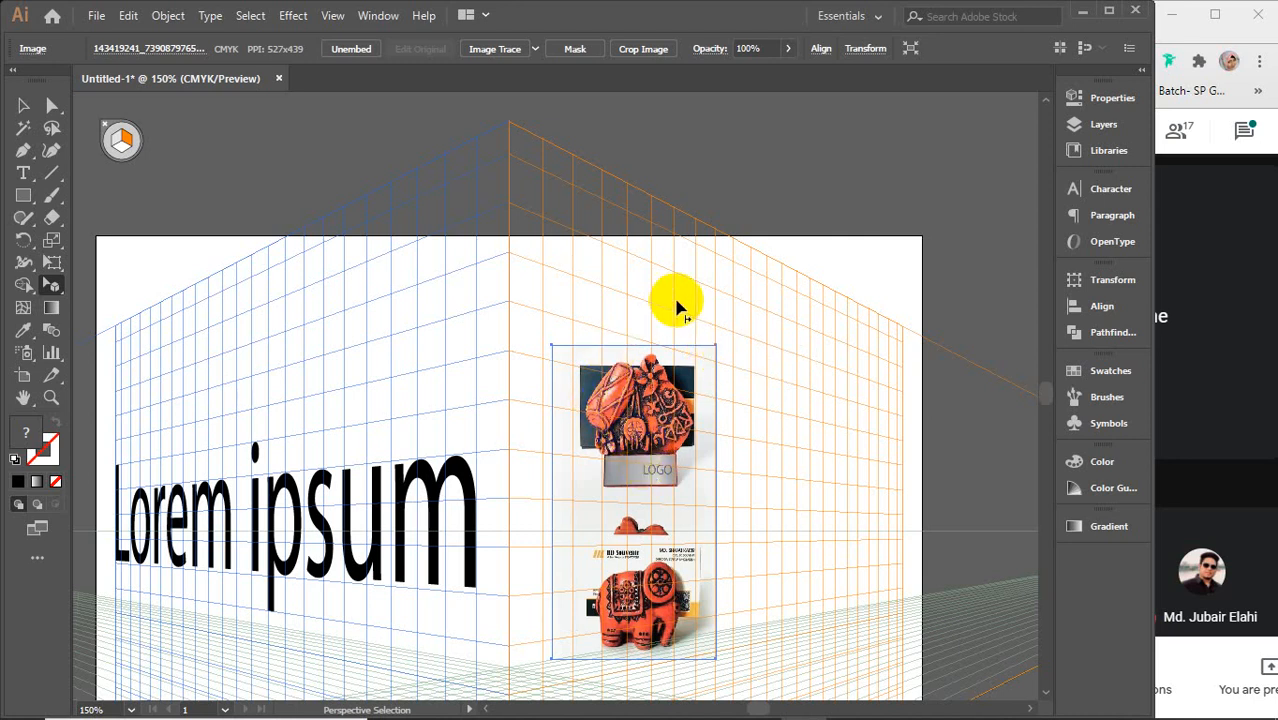
Step: Move the souvenir image to the grid's centre edge, and cut and paste it back with the Perspective Selection tool active
click(18, 110)
drag(625, 436, 541, 245)
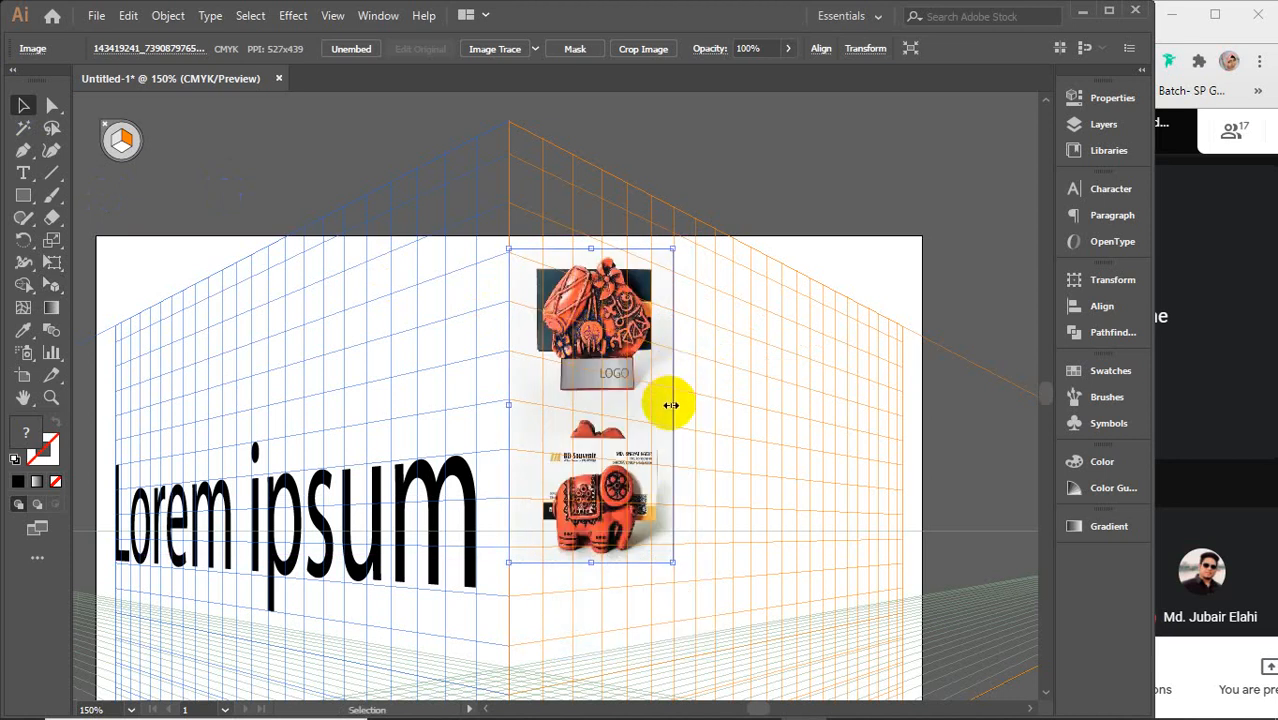
key(ctrl)
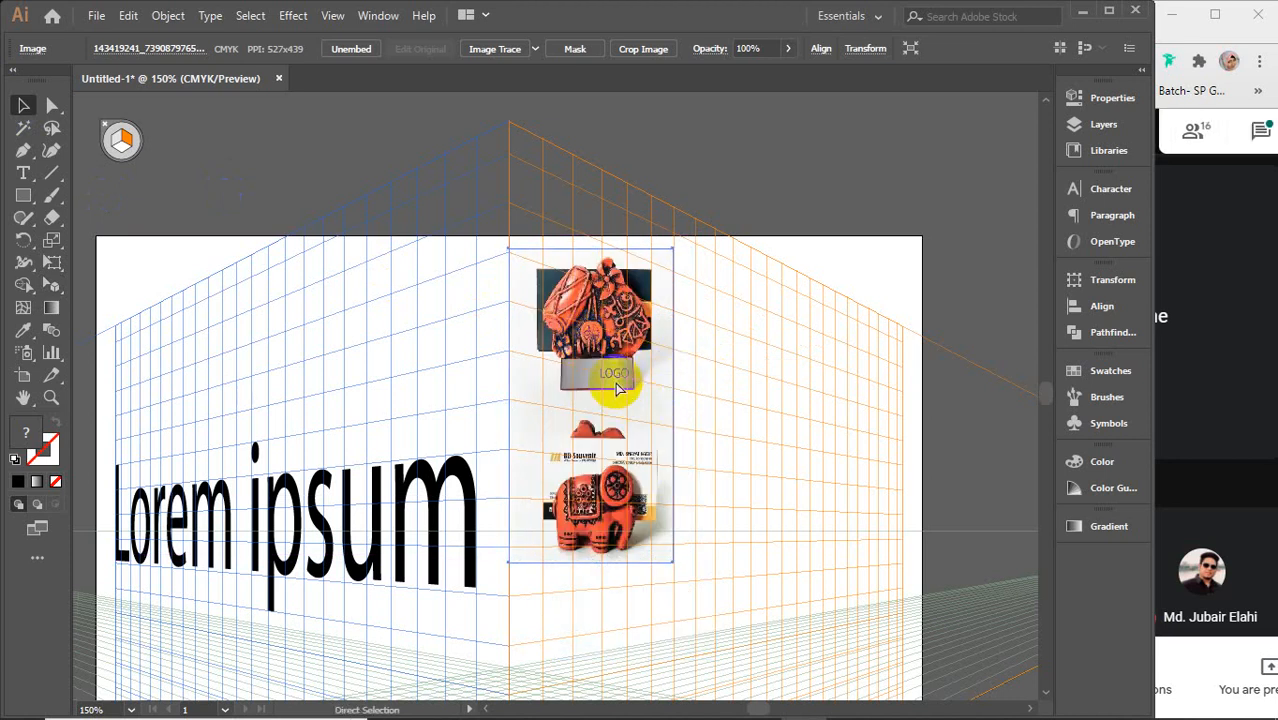
key(ctrl+x)
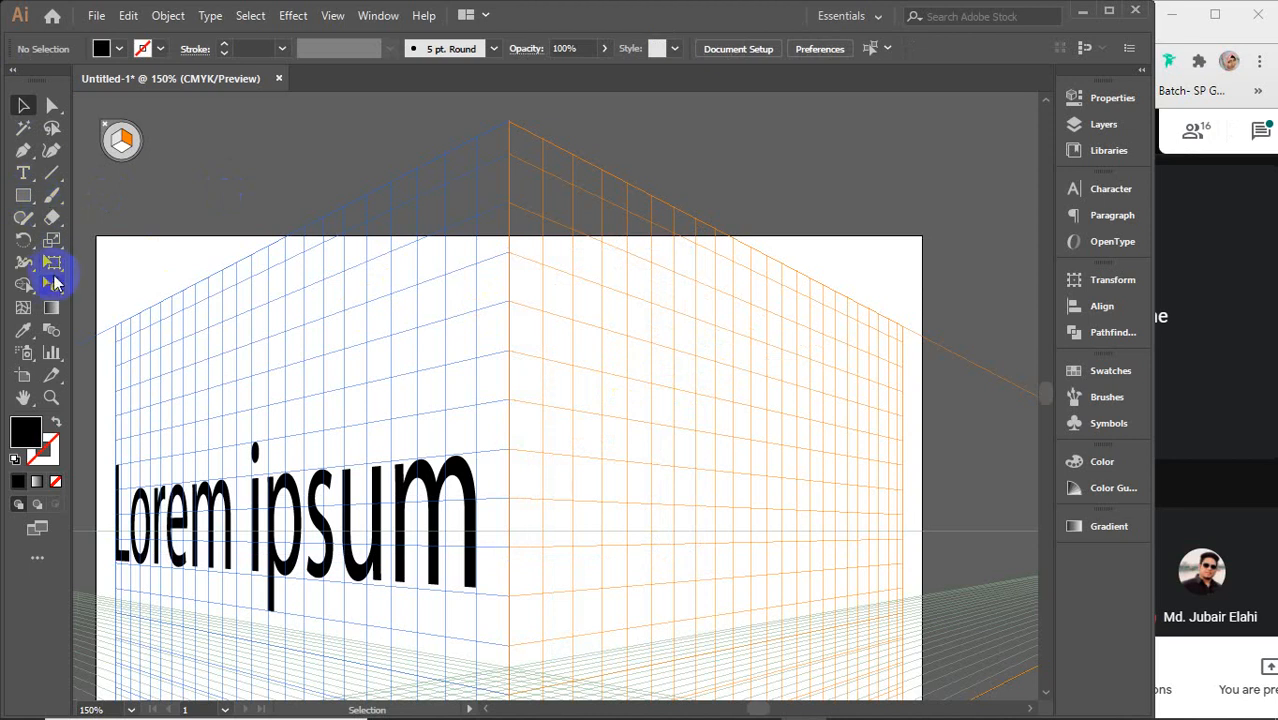
drag(54, 284, 204, 322)
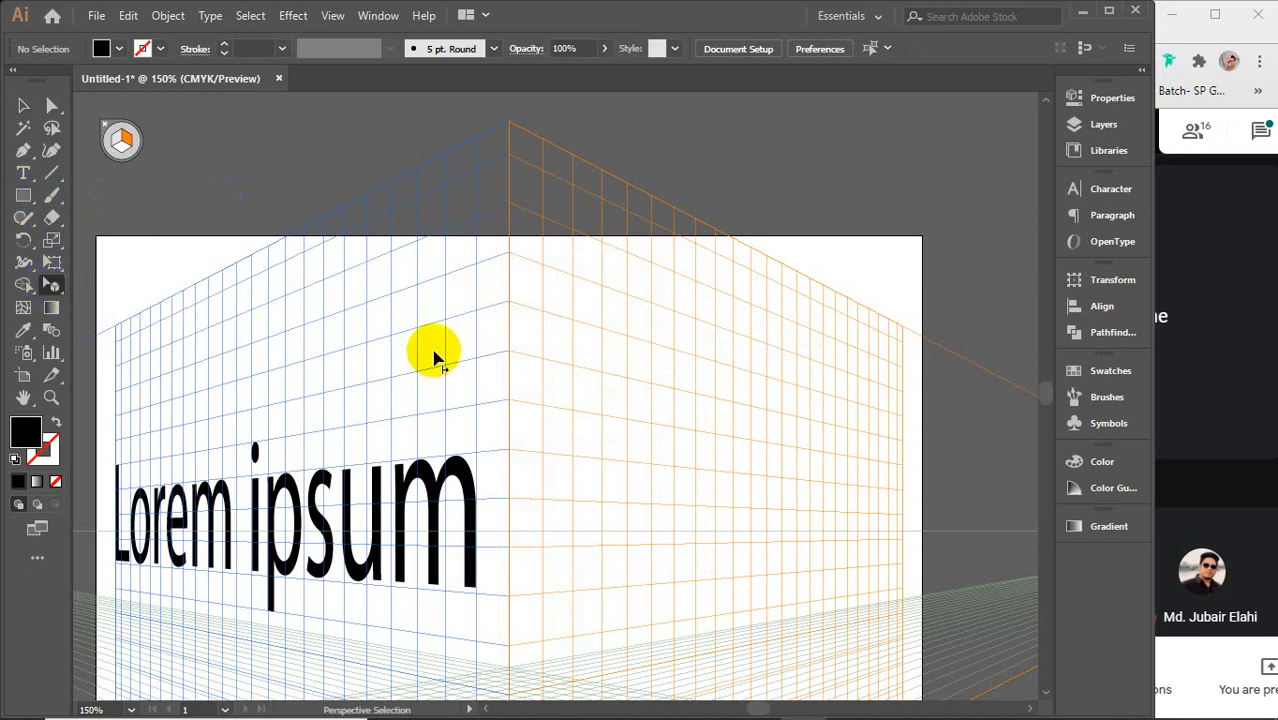
key(ctrl)
key(ctrl+v)
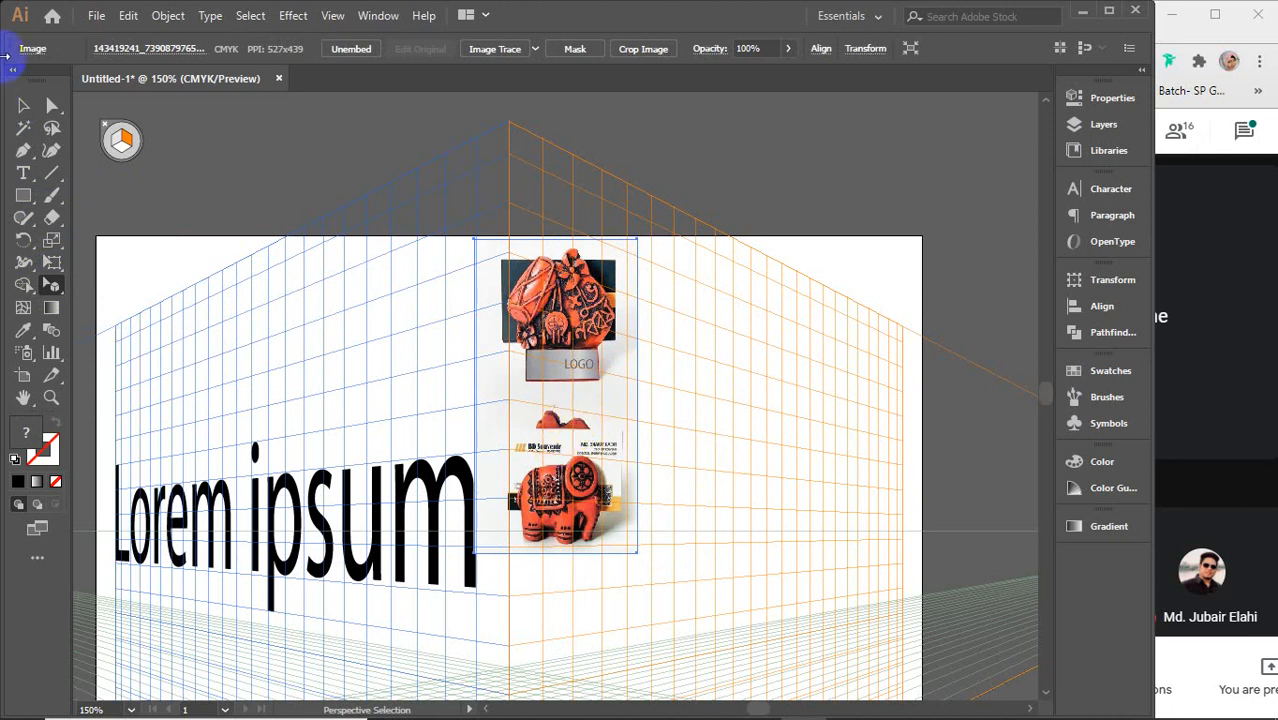
Step: Delete the pasted souvenir image and hide the perspective grid
click(22, 106)
key(Delete)
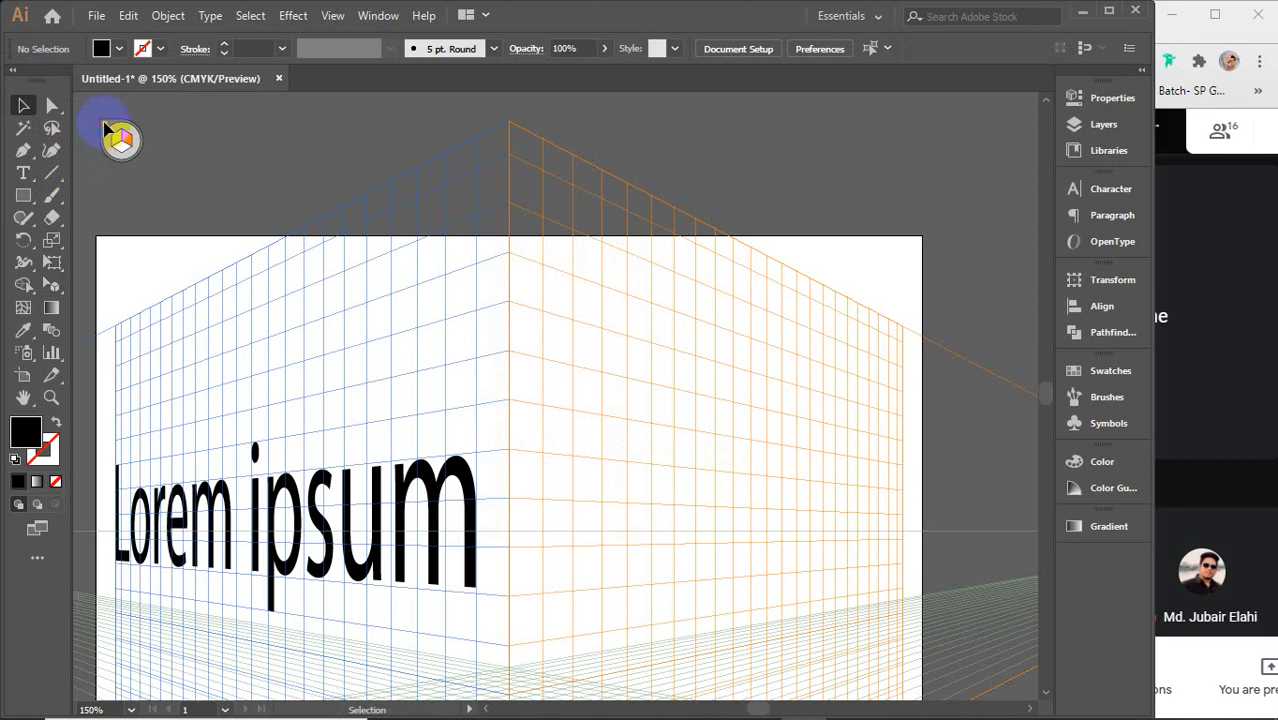
click(51, 286)
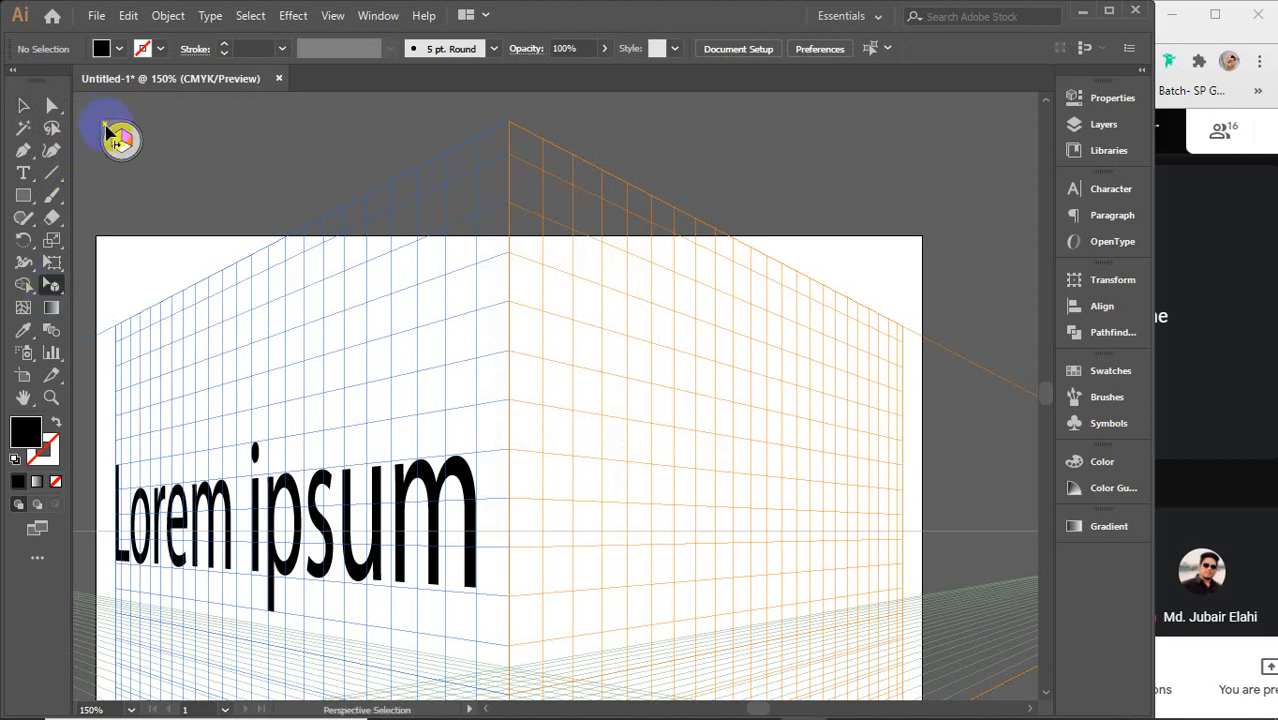
click(106, 128)
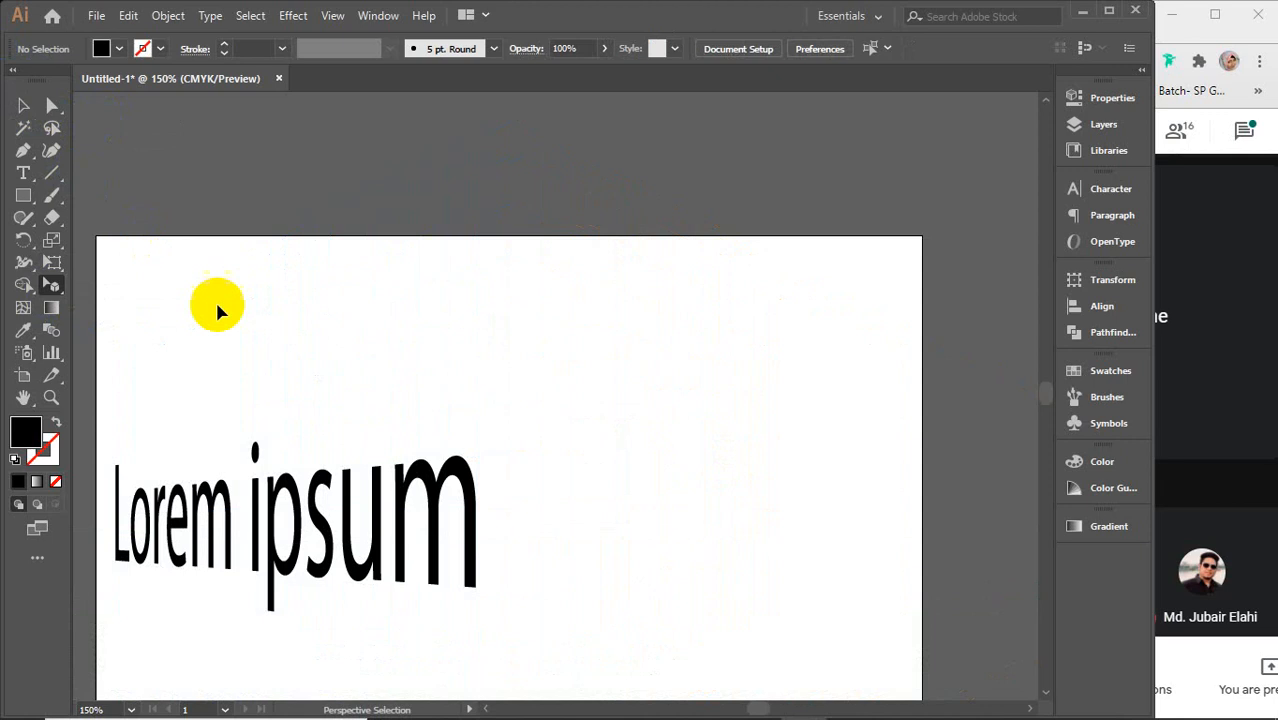
Step: Delete the "Lorem ipsum" perspective text from the artboard
click(23, 105)
click(405, 560)
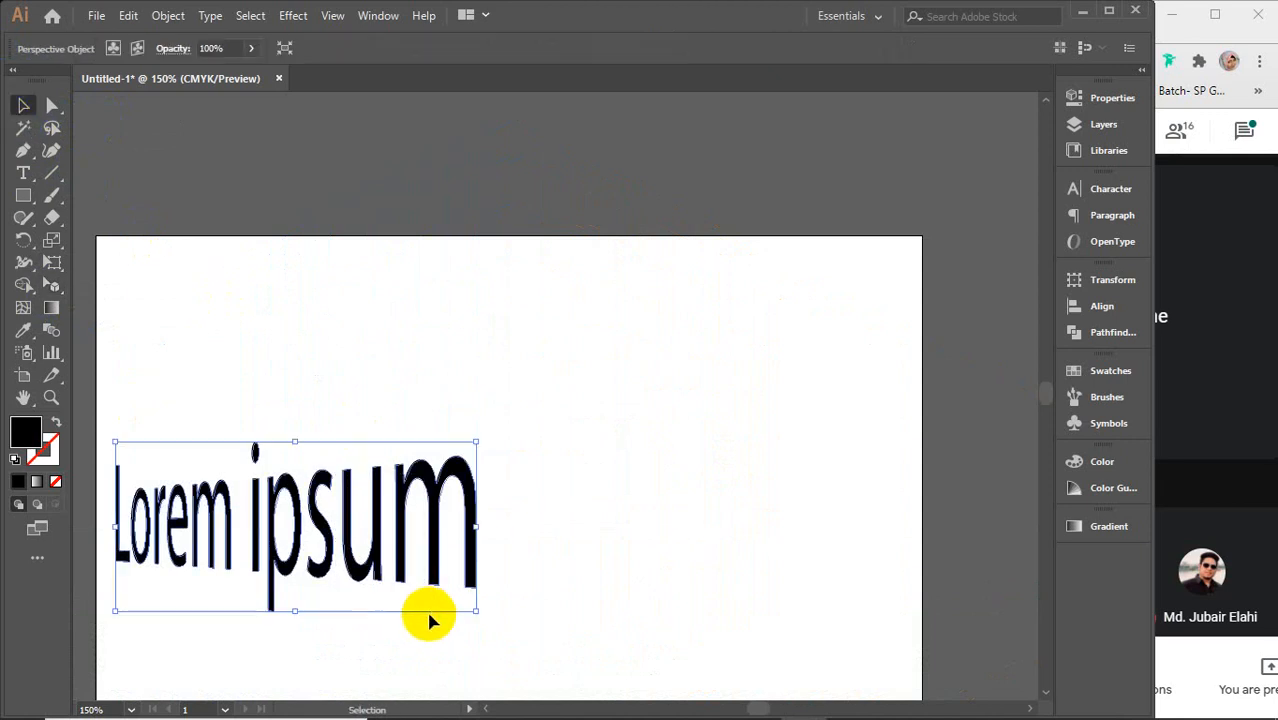
key(Delete)
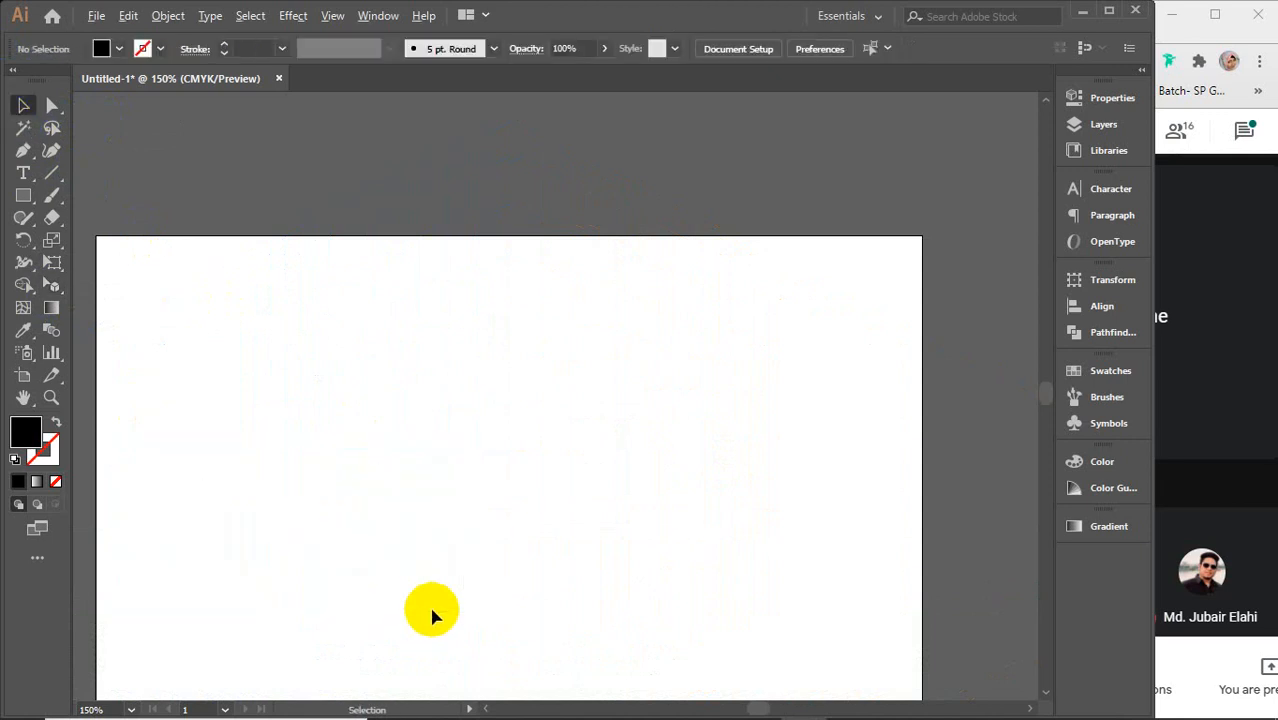
Step: Activate the Symbol Sprayer tool and open its group of symbol tools
scroll(429, 603, down, 2)
drag(499, 583, 555, 396)
scroll(555, 396, up, 2)
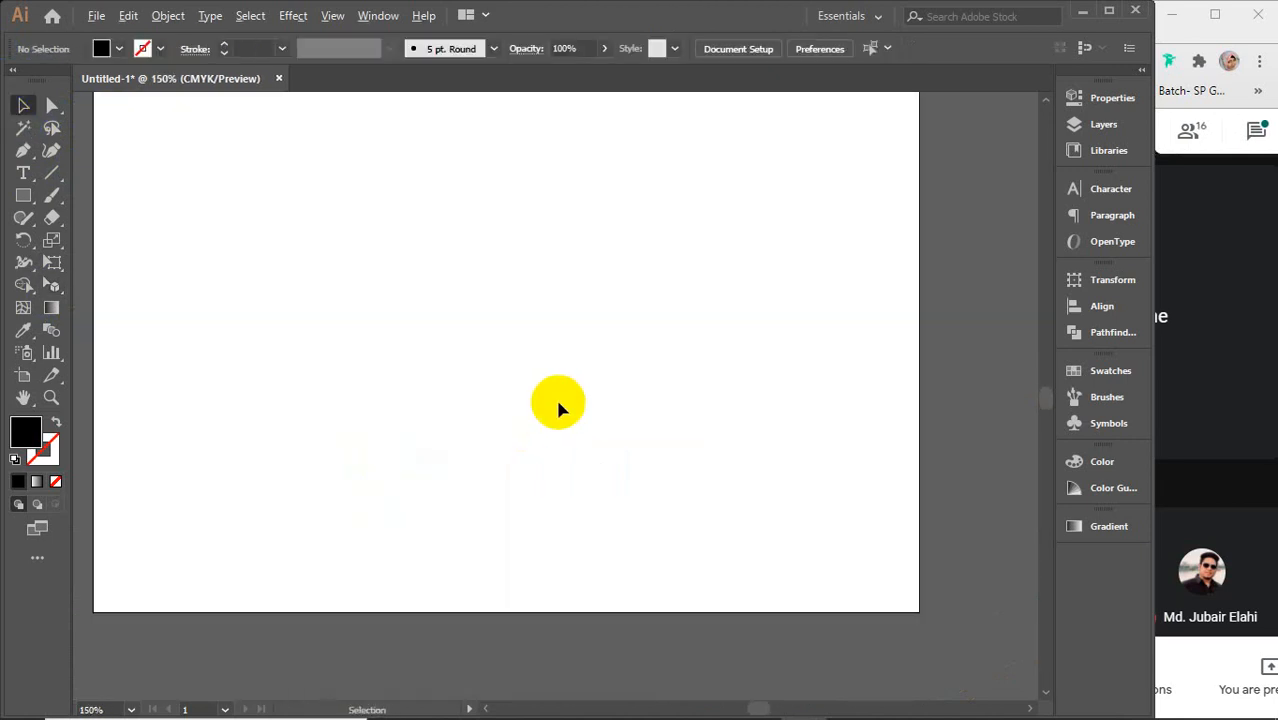
drag(518, 350, 571, 427)
scroll(571, 427, up, 1)
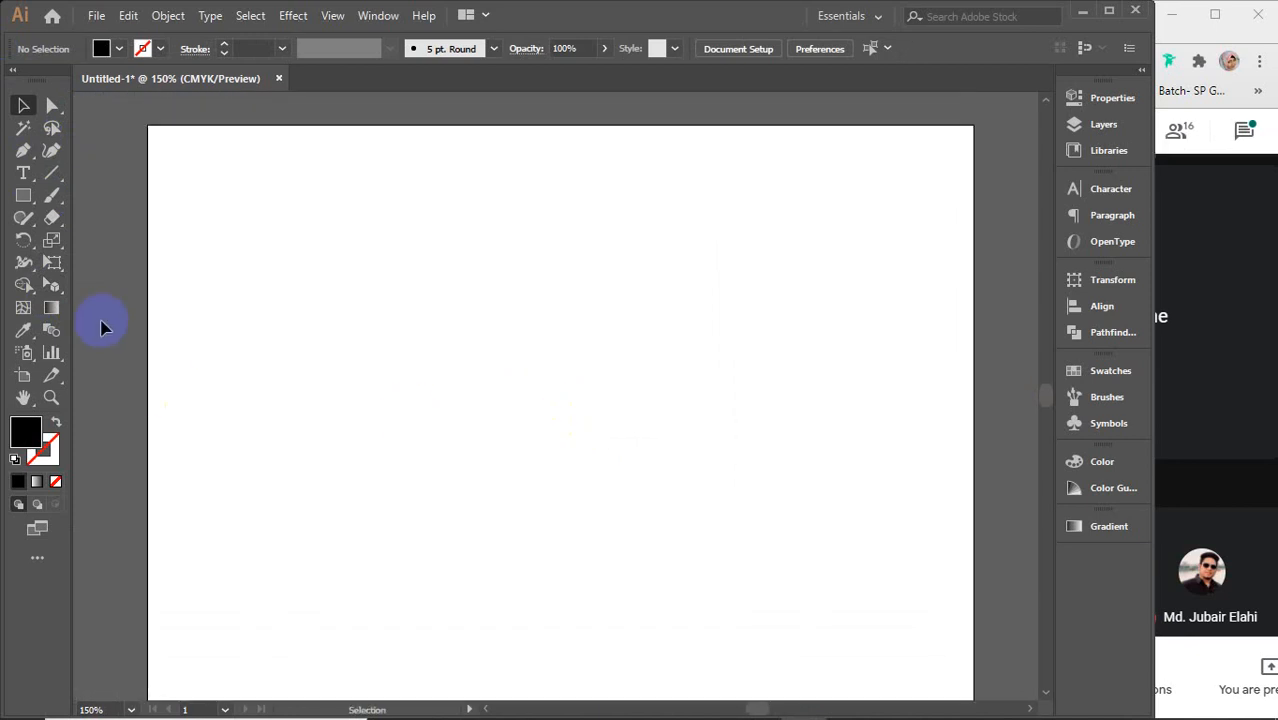
click(53, 360)
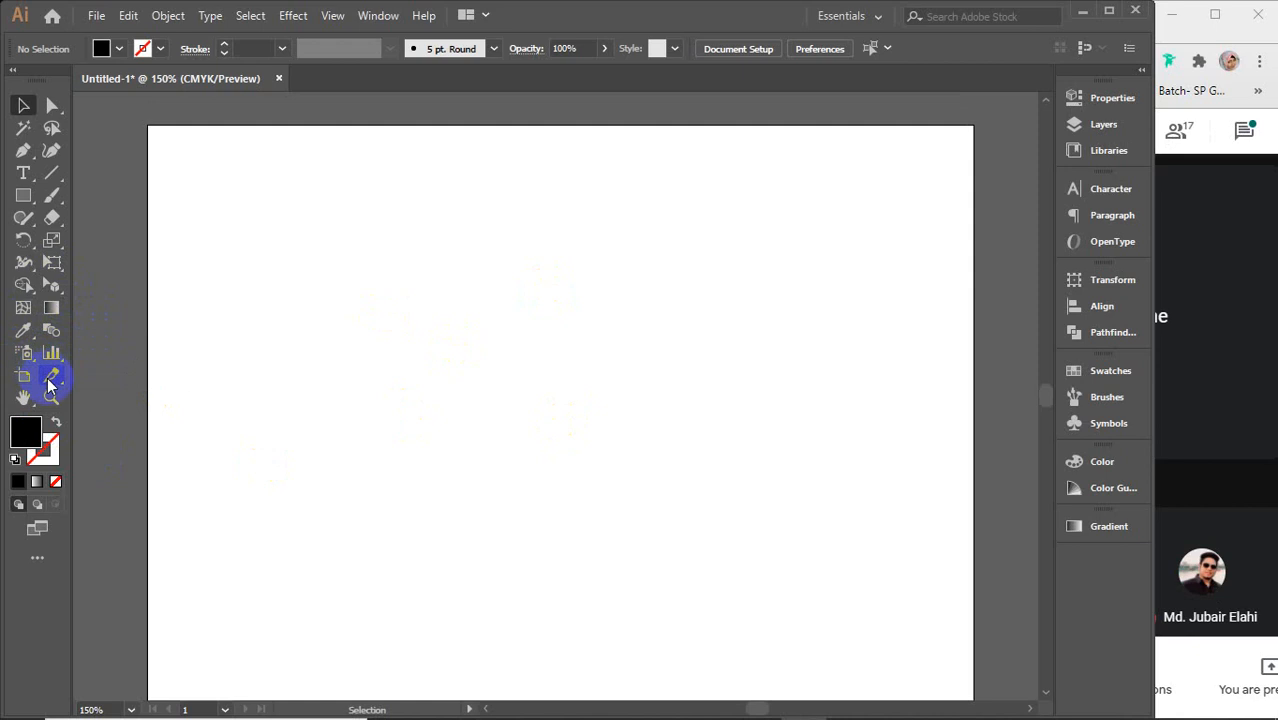
click(25, 360)
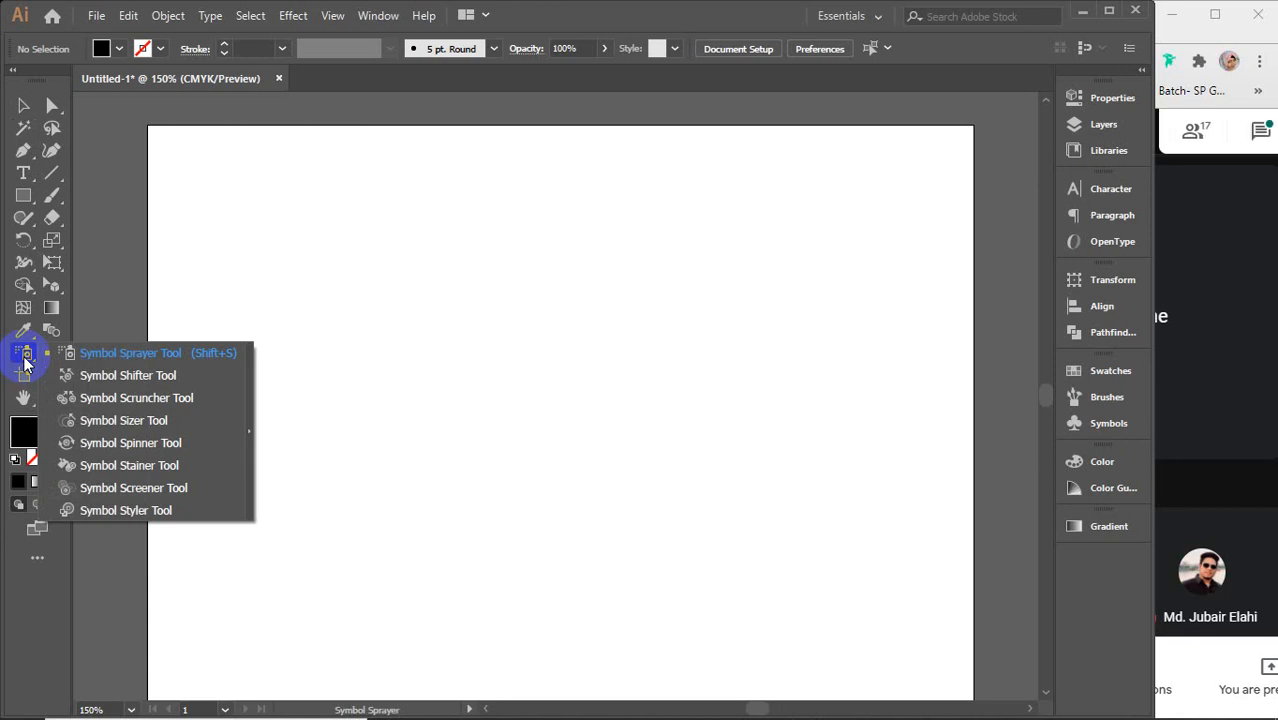
Step: Switch to the Google Meet window, check the meeting chat for new messages, and close the chat
click(1262, 131)
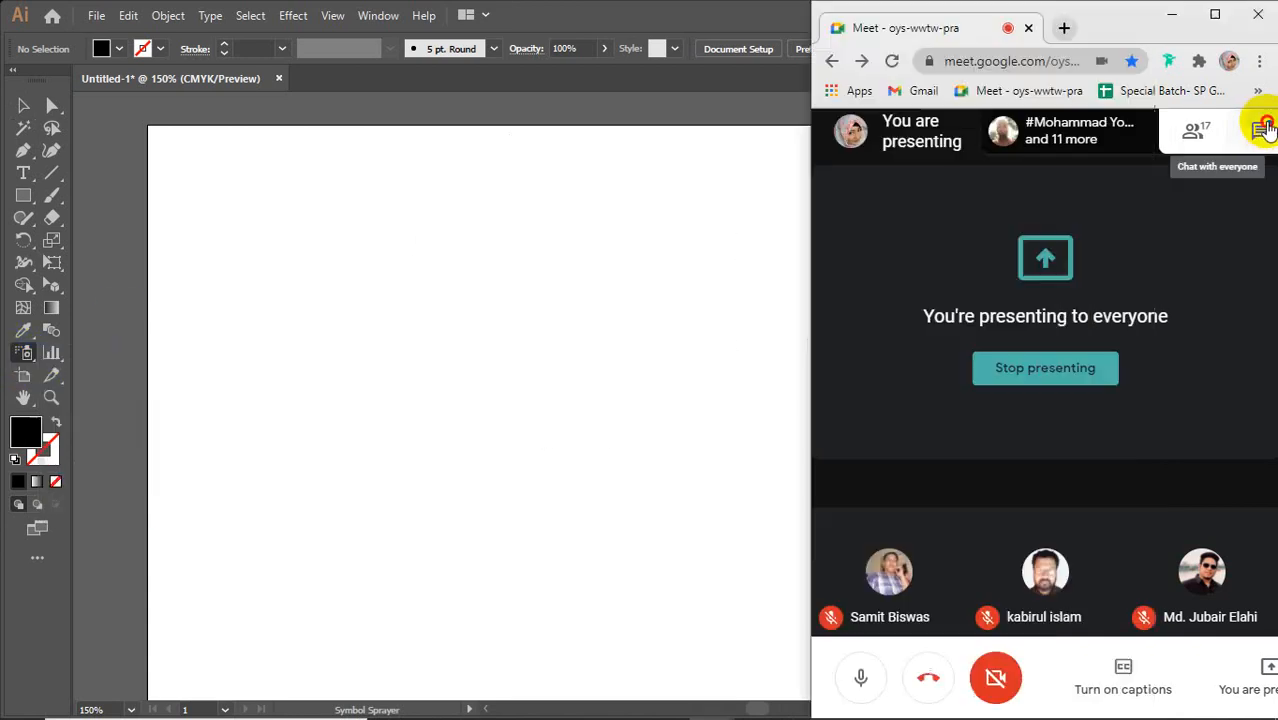
click(1264, 128)
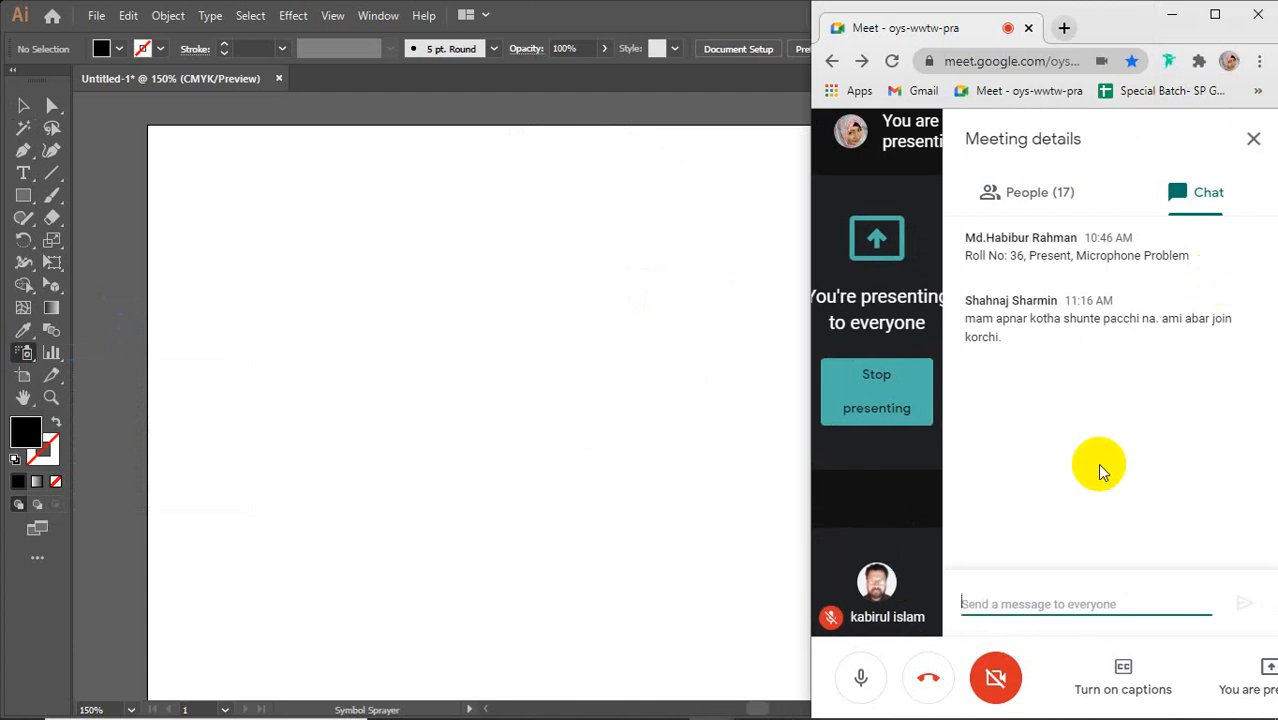
click(1253, 140)
Step: Try to spray with the Symbol Sprayer tool on the empty artboard without a symbol chosen
click(26, 353)
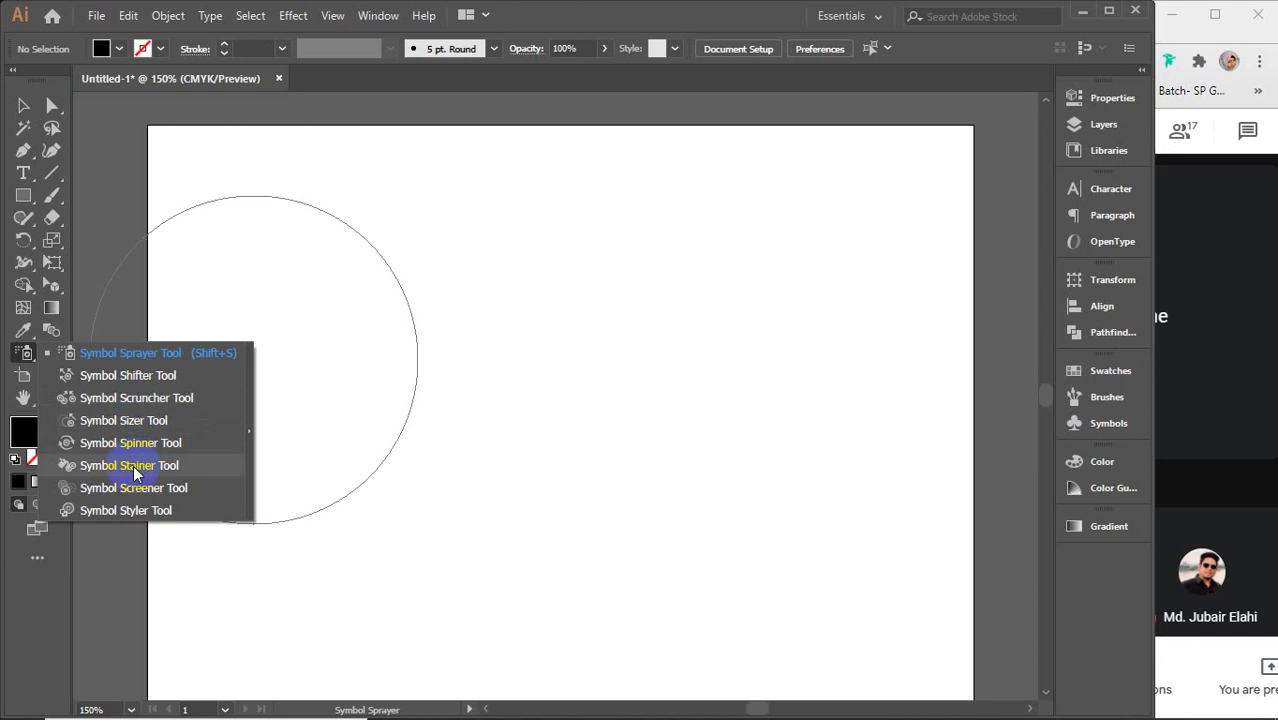
click(132, 353)
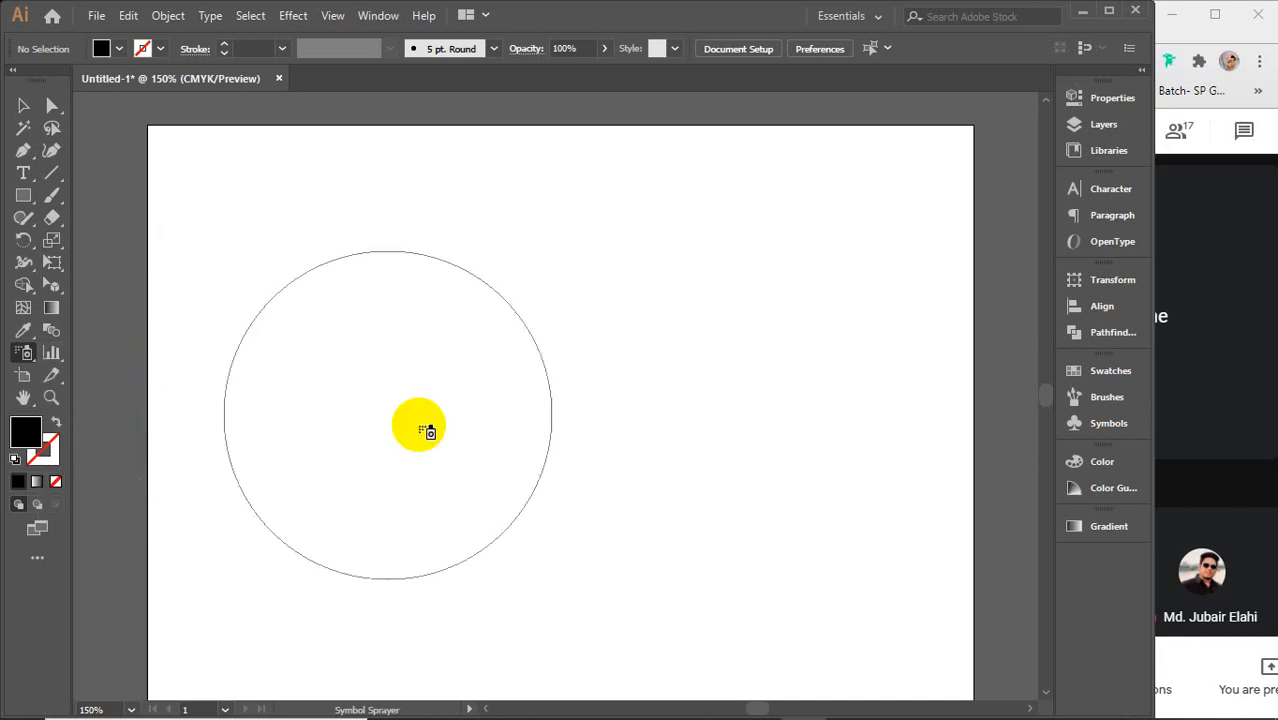
click(621, 450)
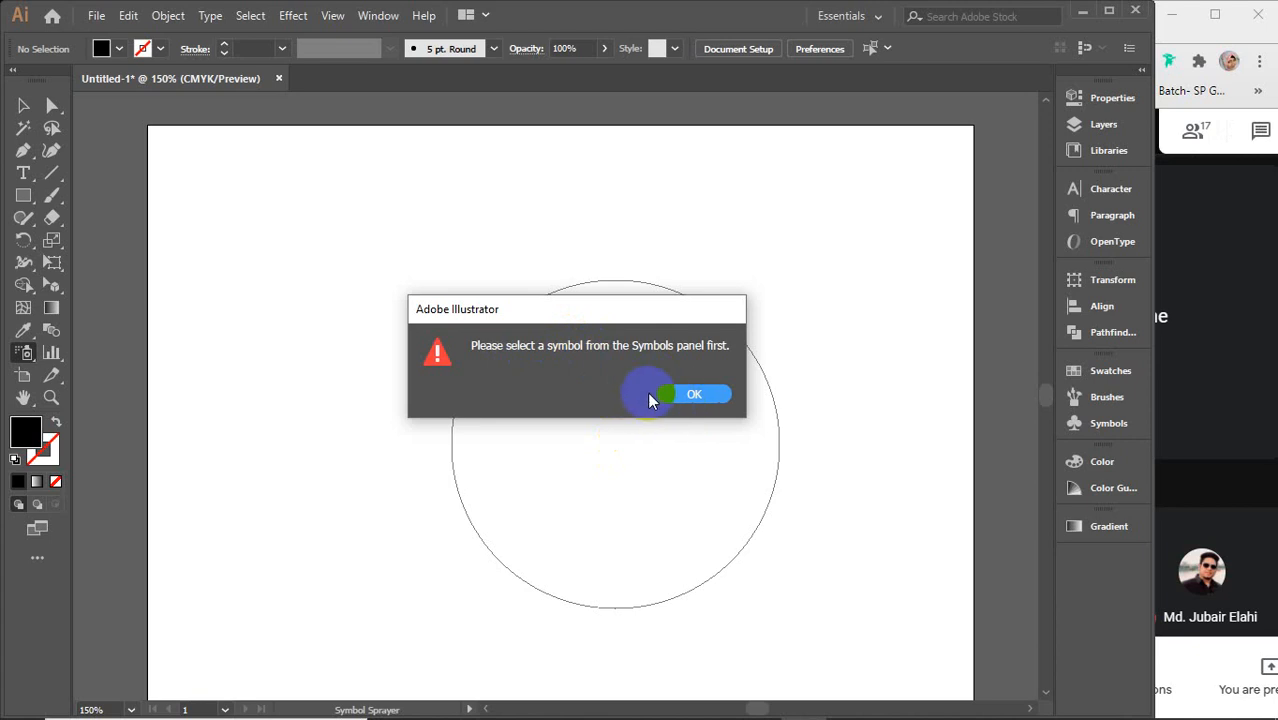
click(690, 395)
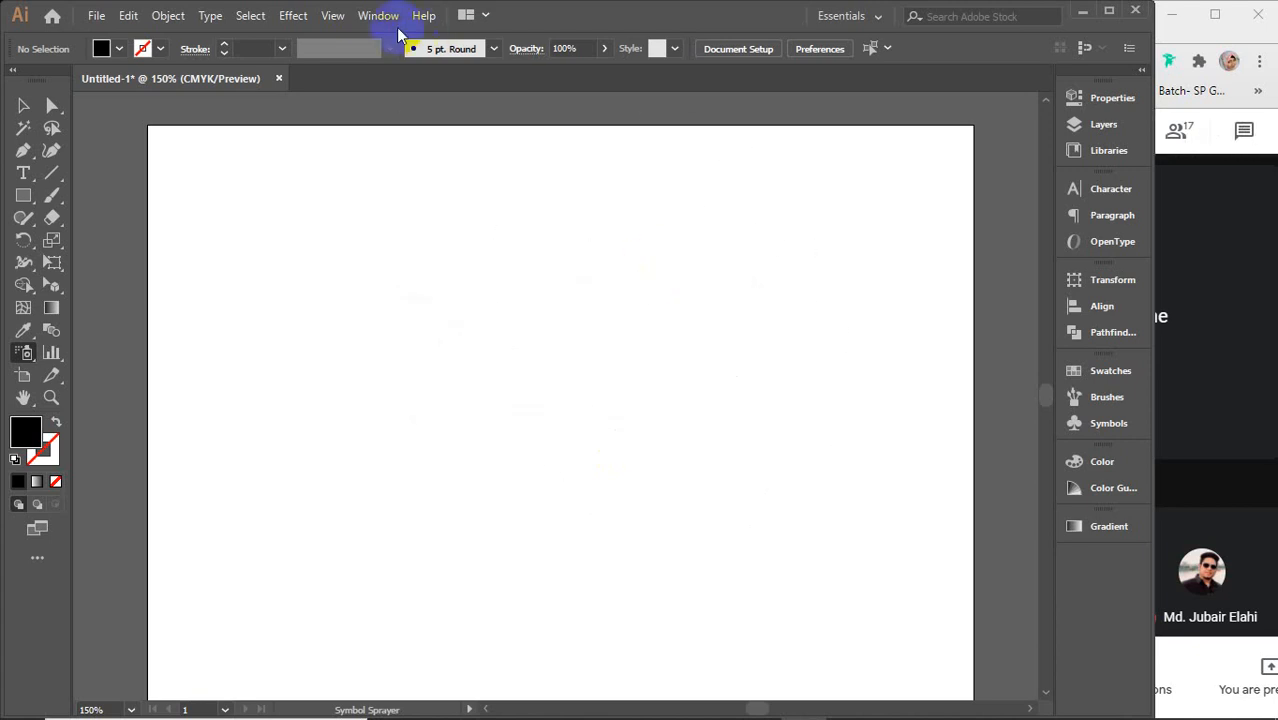
Step: Show the document's Symbols panel and make it taller
click(372, 17)
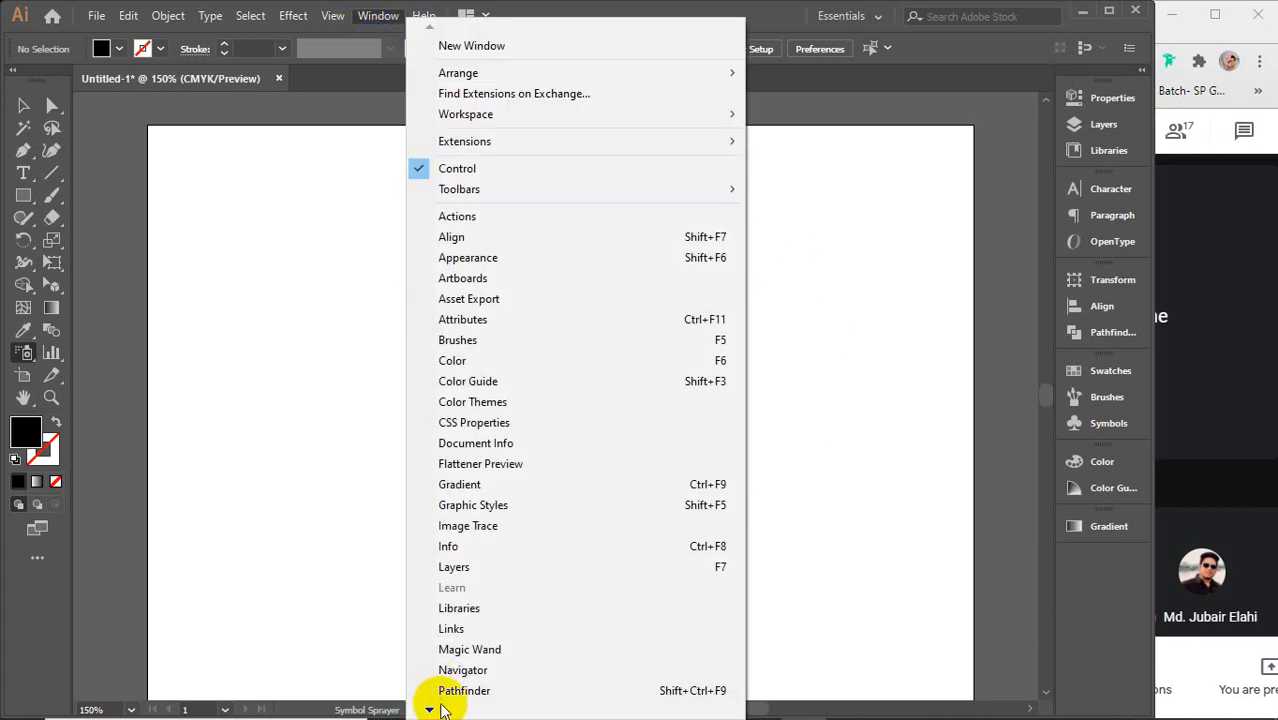
mouse_move(433, 709)
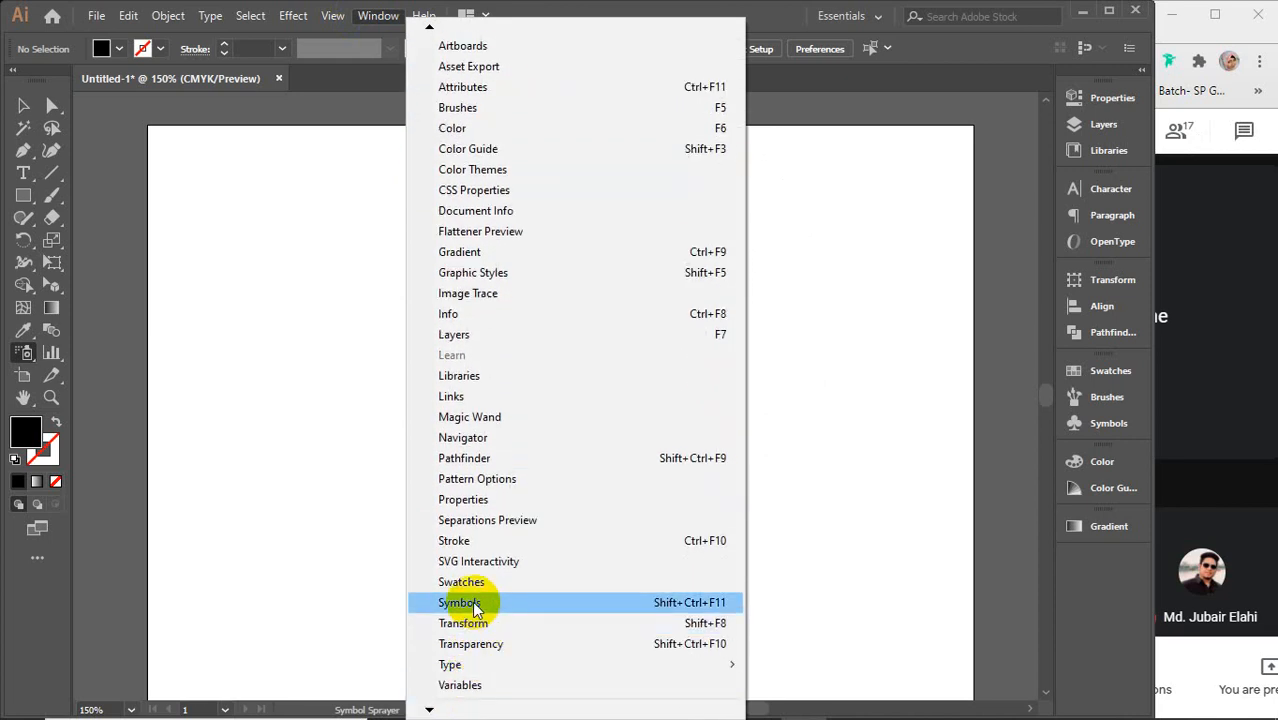
click(475, 603)
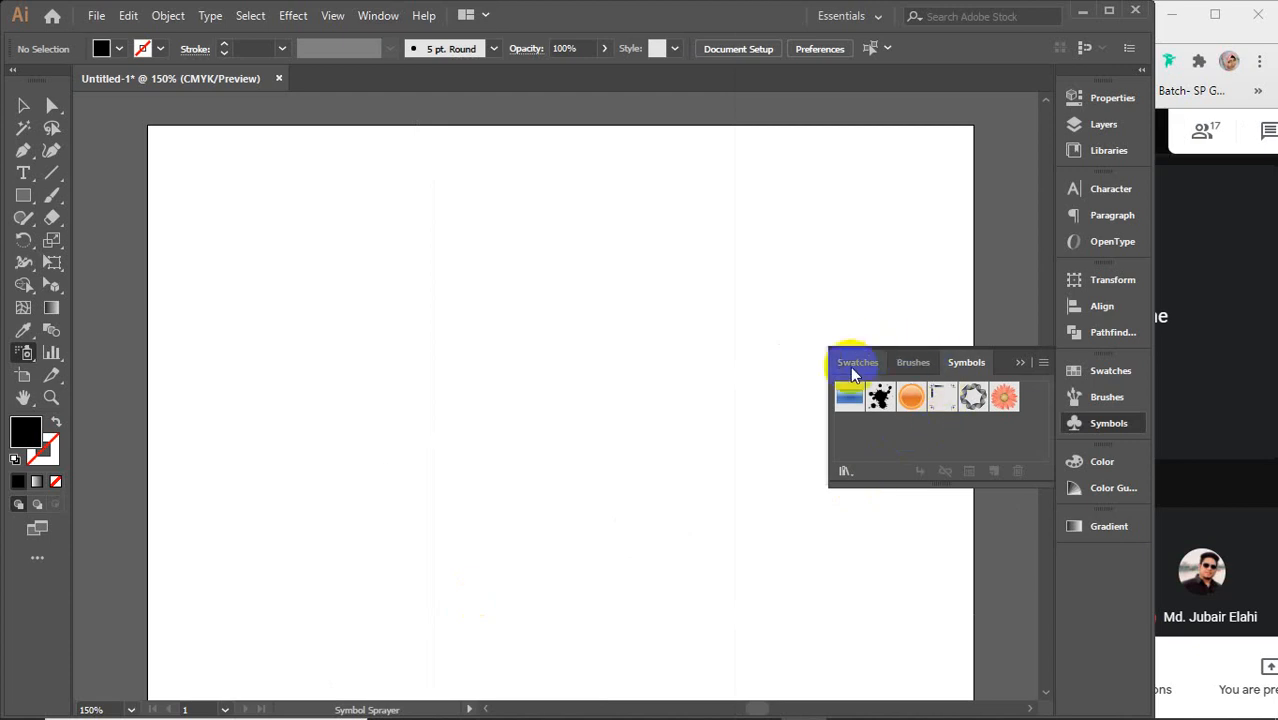
click(971, 398)
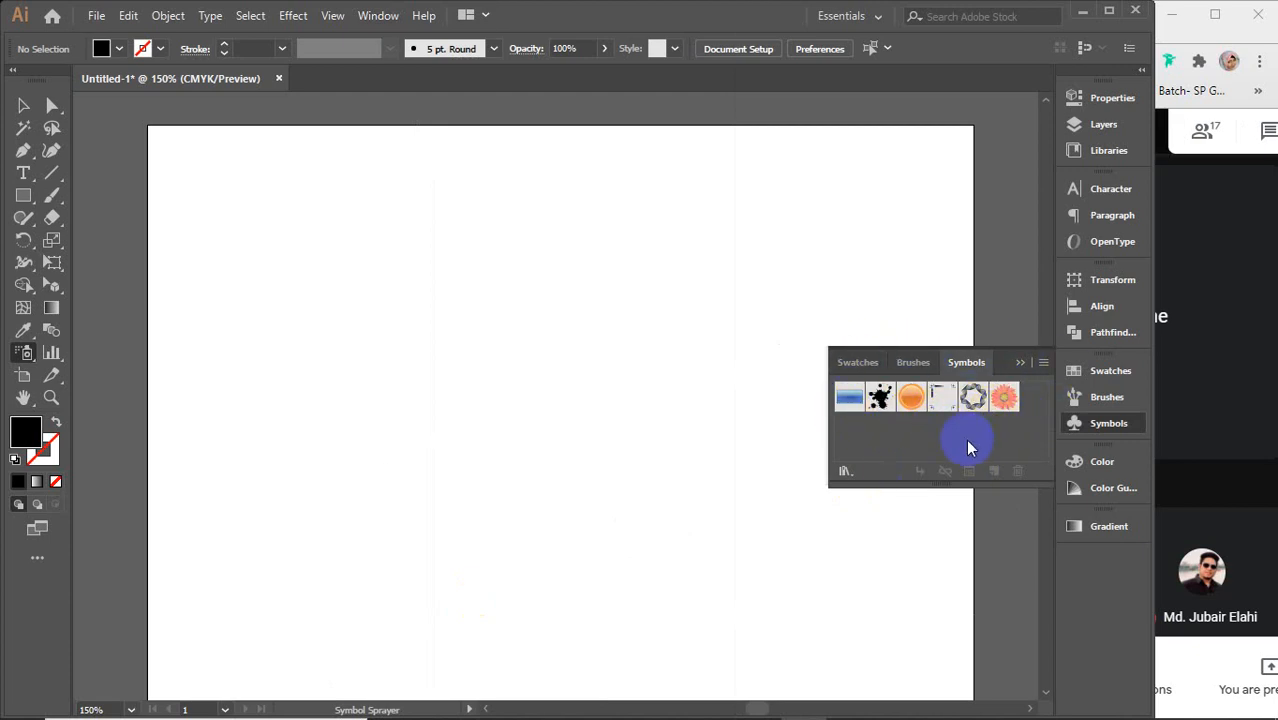
drag(950, 488, 955, 600)
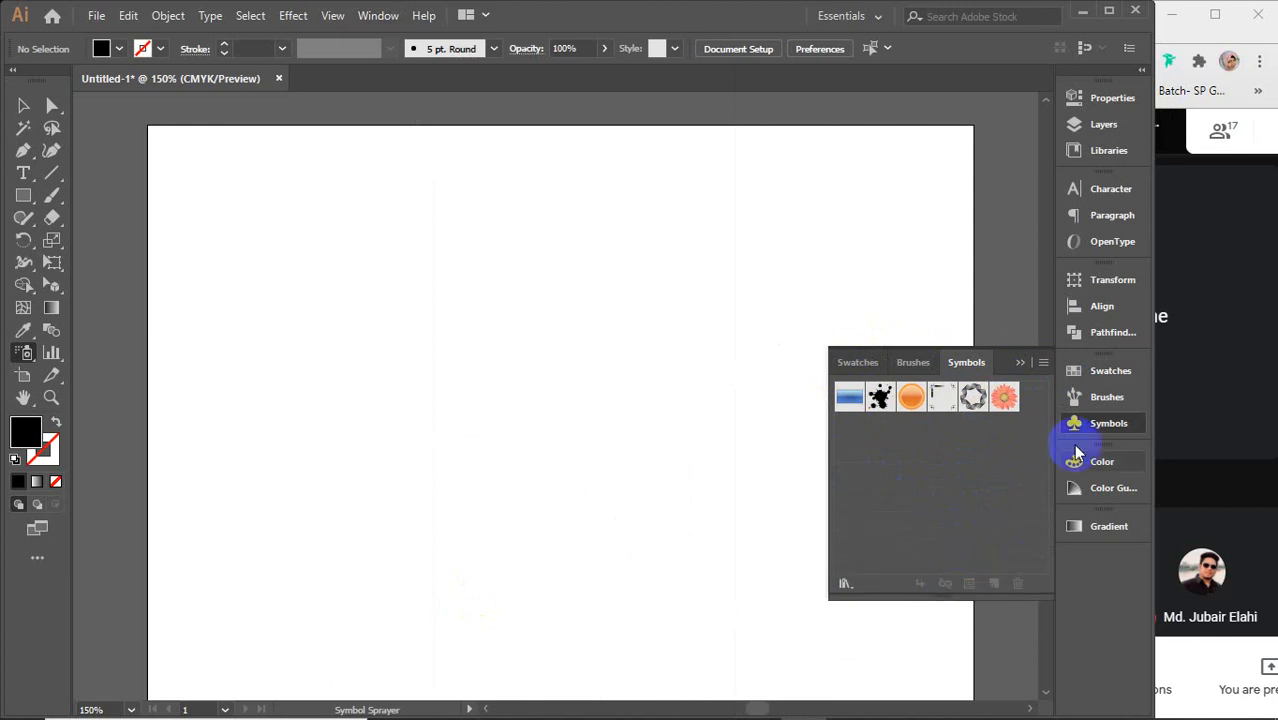
click(1044, 363)
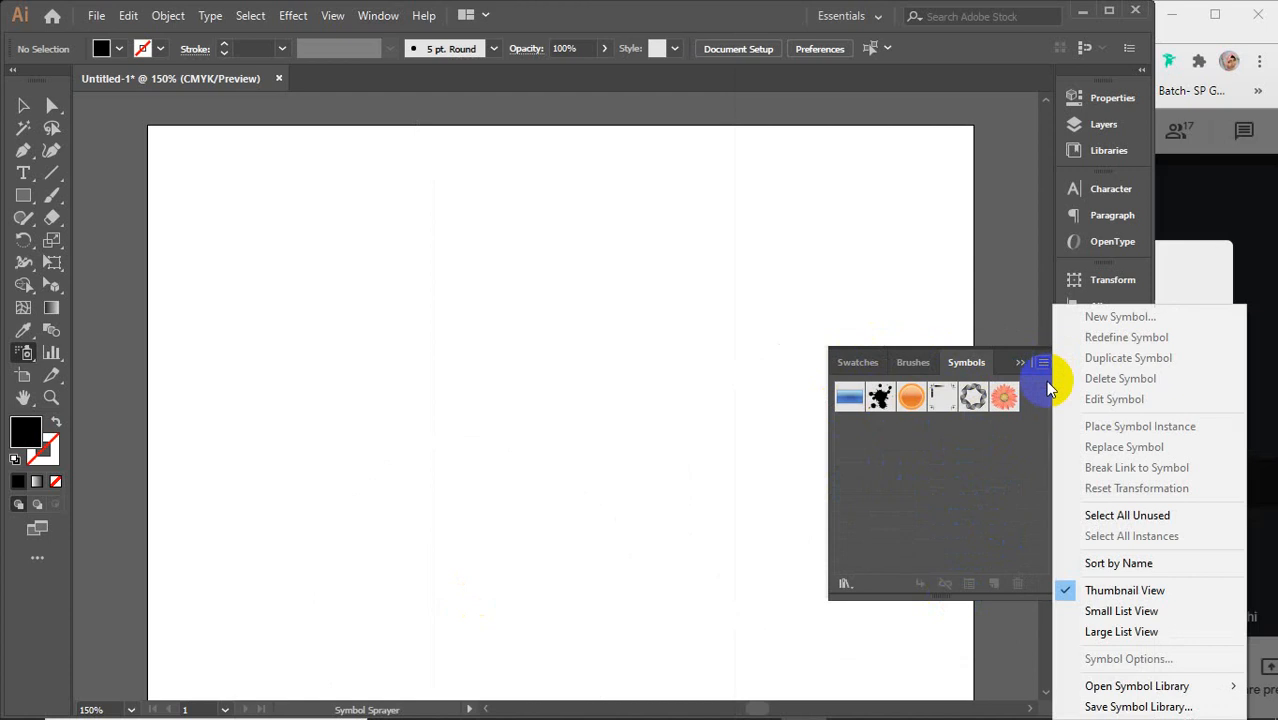
mouse_move(1118, 690)
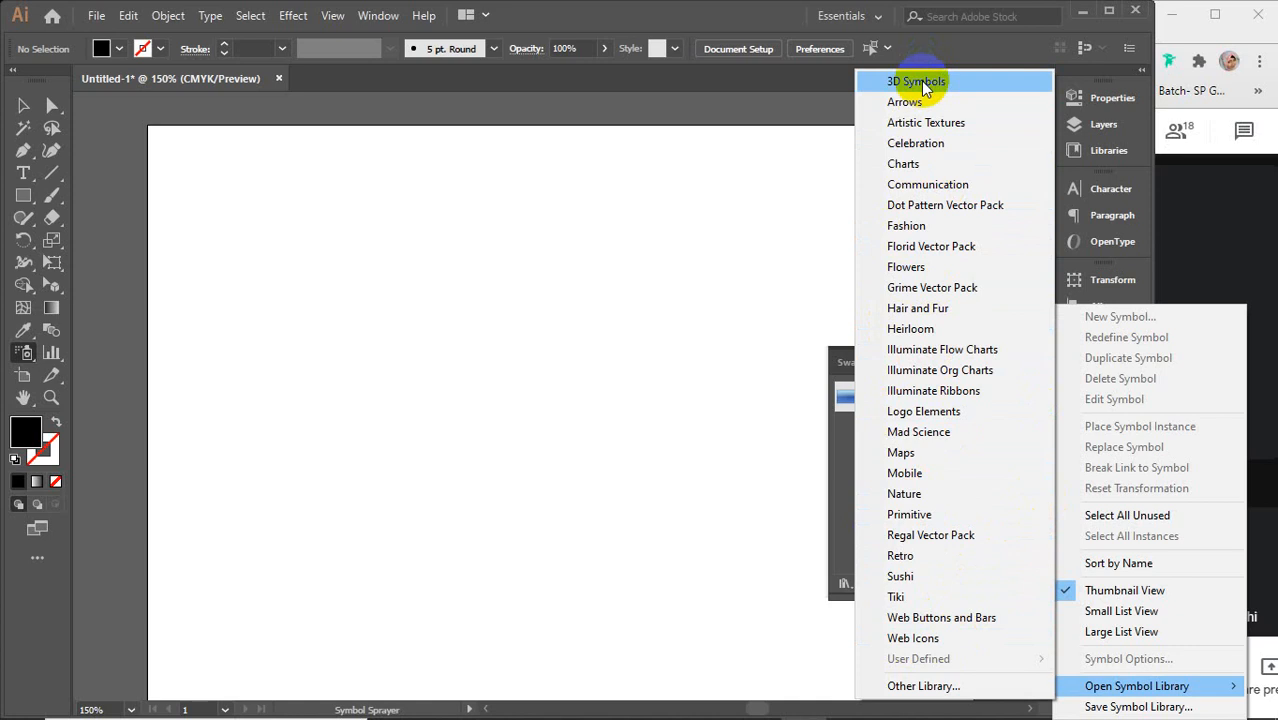
click(1126, 708)
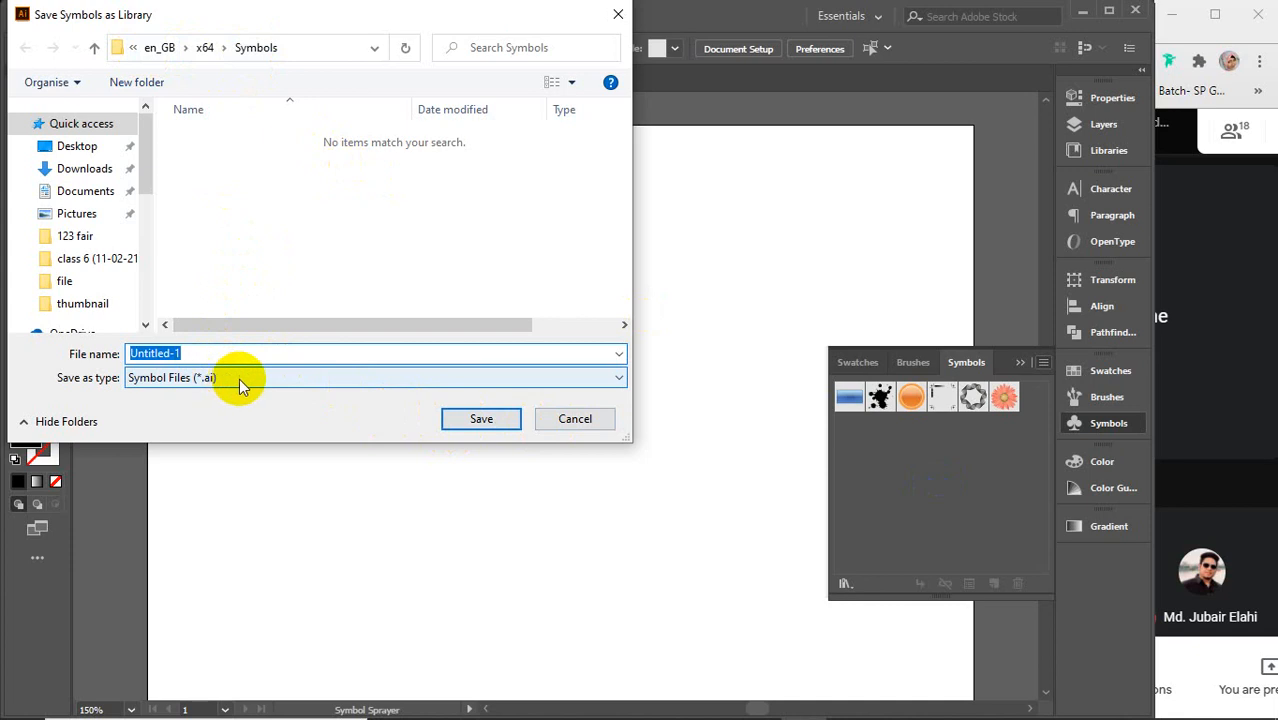
click(582, 419)
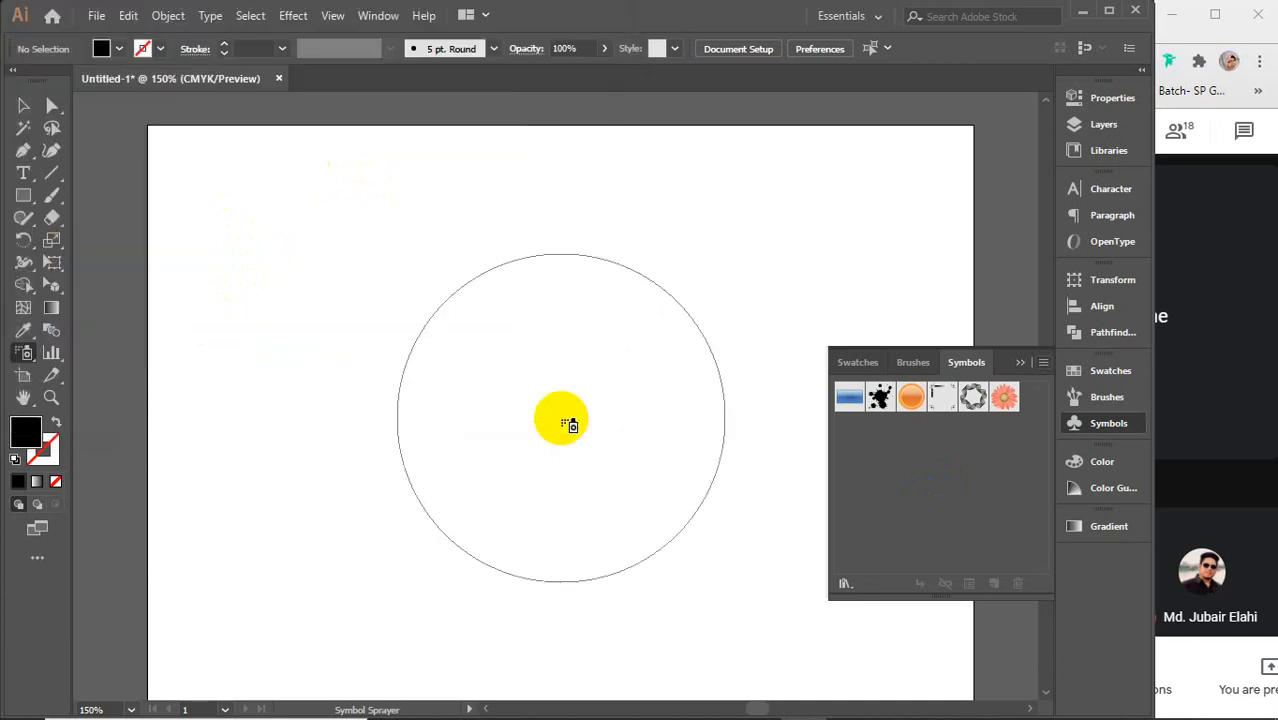
Step: Open the Flowers symbol library and enlarge its panel to show all the flower symbols
click(1043, 362)
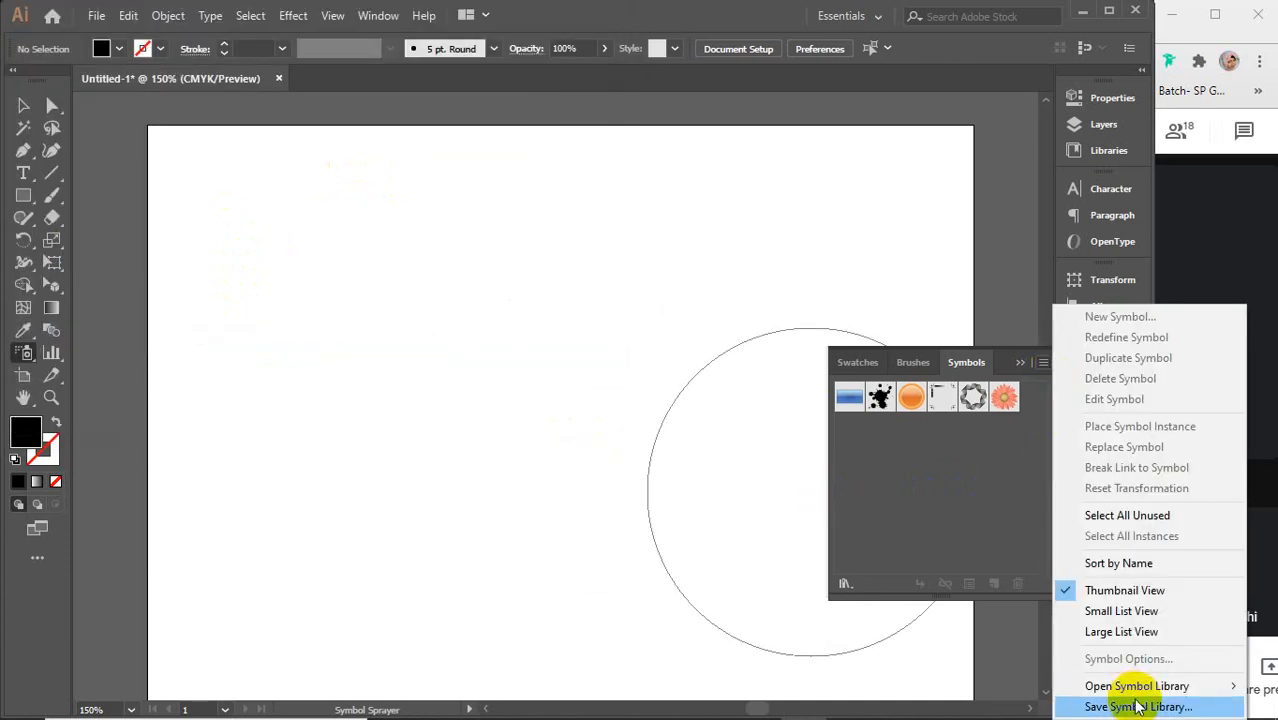
mouse_move(1110, 686)
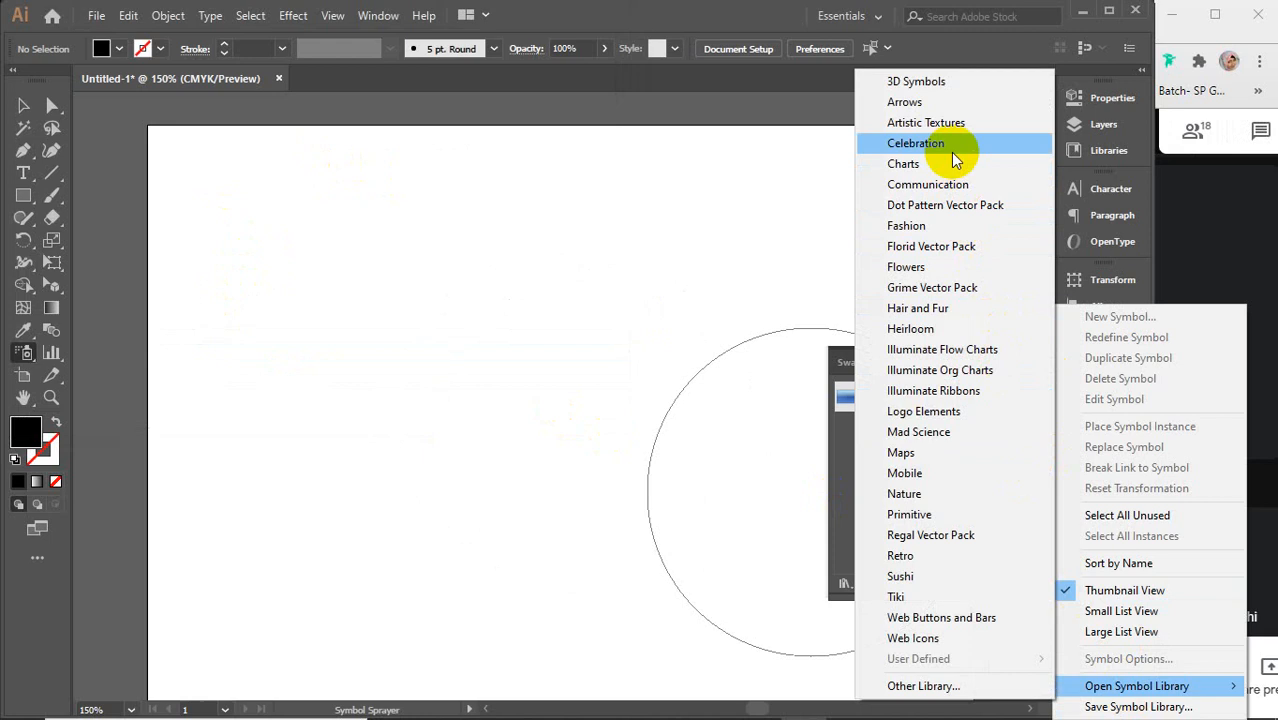
click(928, 268)
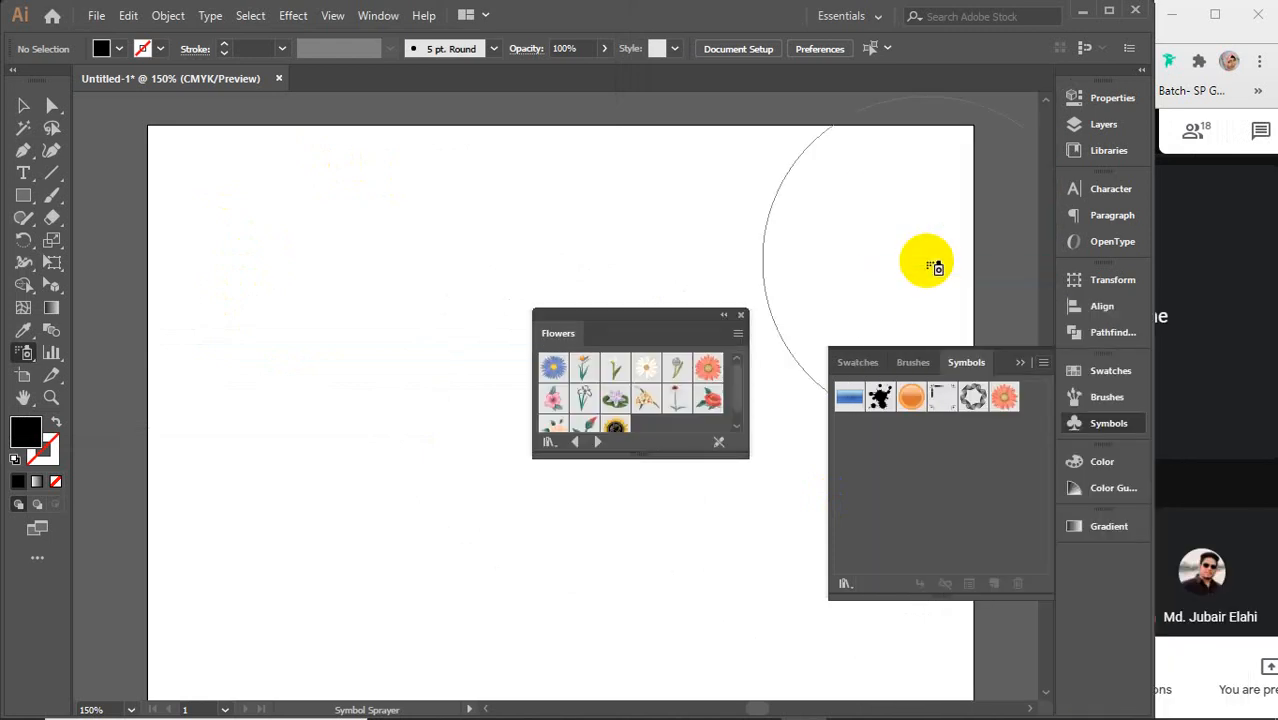
drag(733, 442, 806, 592)
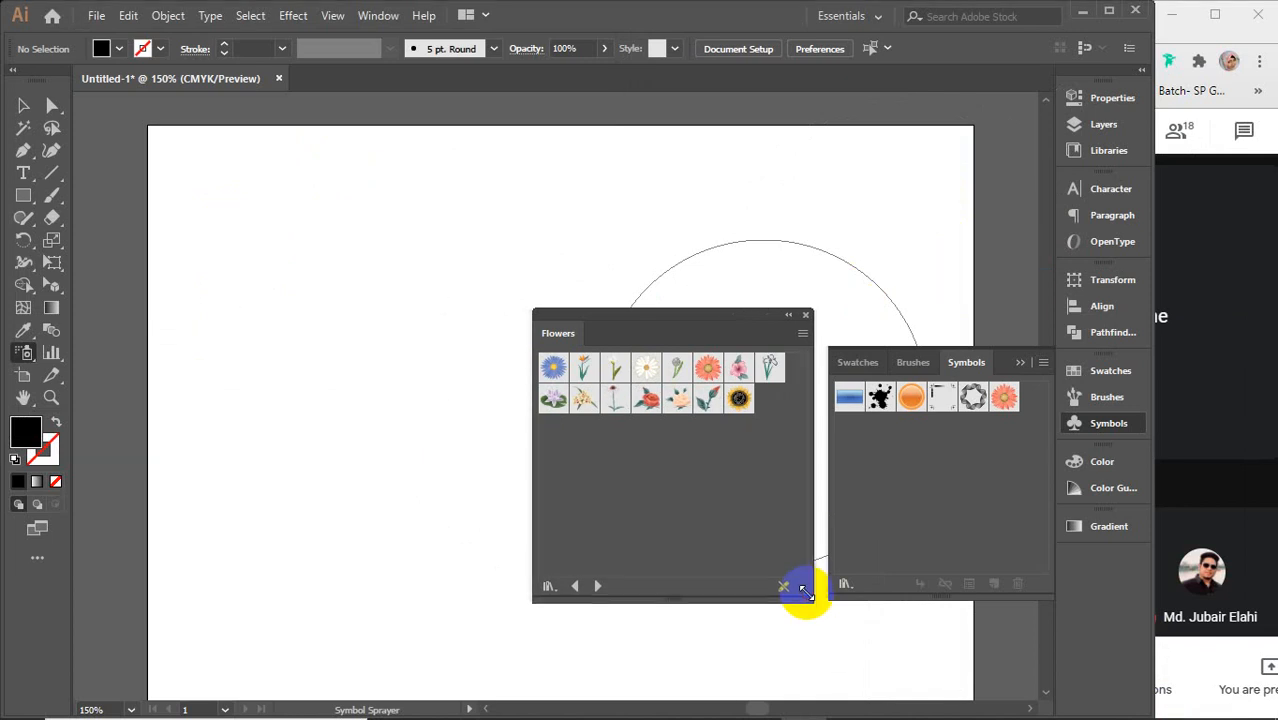
Step: Add the white iris-like flower, the red rose and the Calla Lily to the document's symbols, and close the Flowers library
click(768, 370)
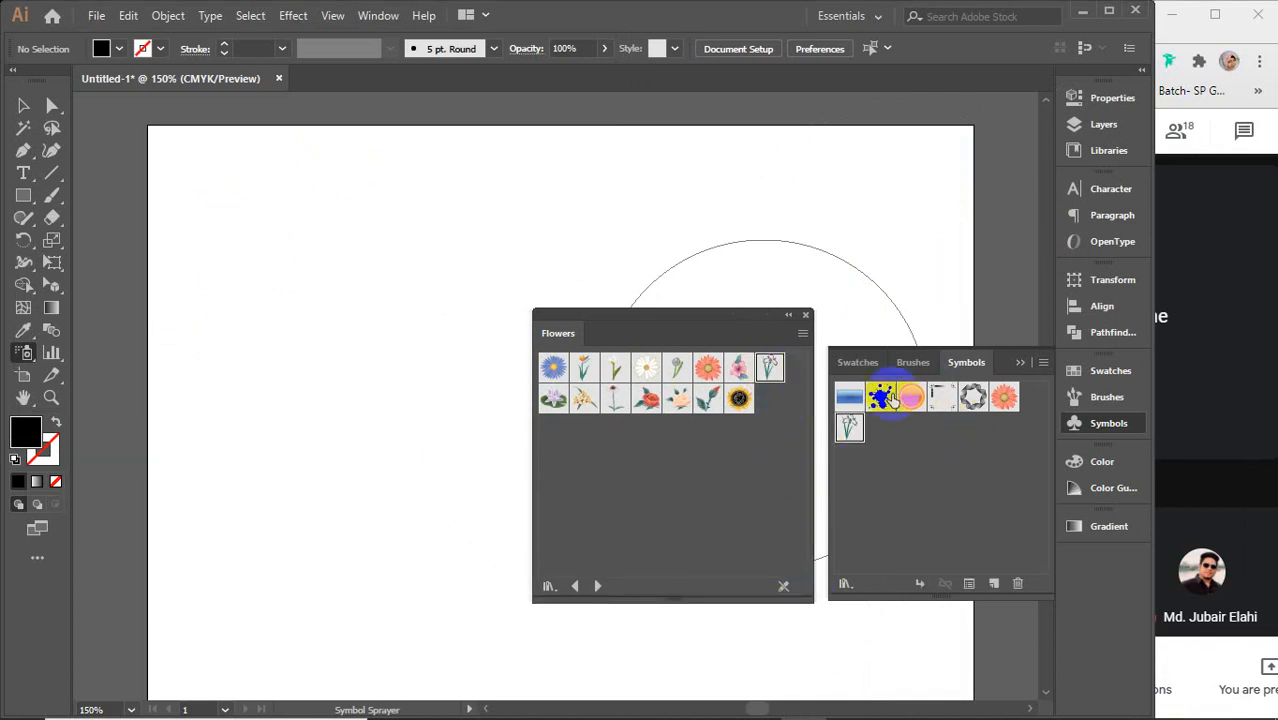
click(645, 400)
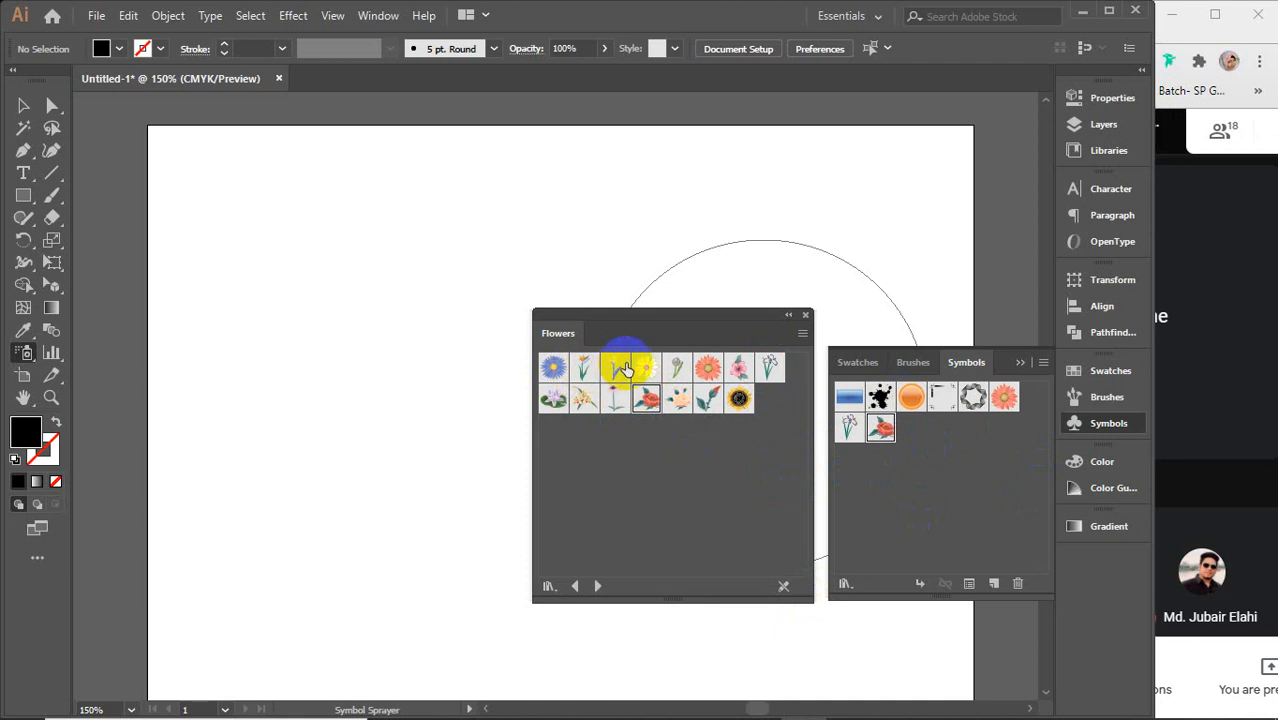
click(622, 370)
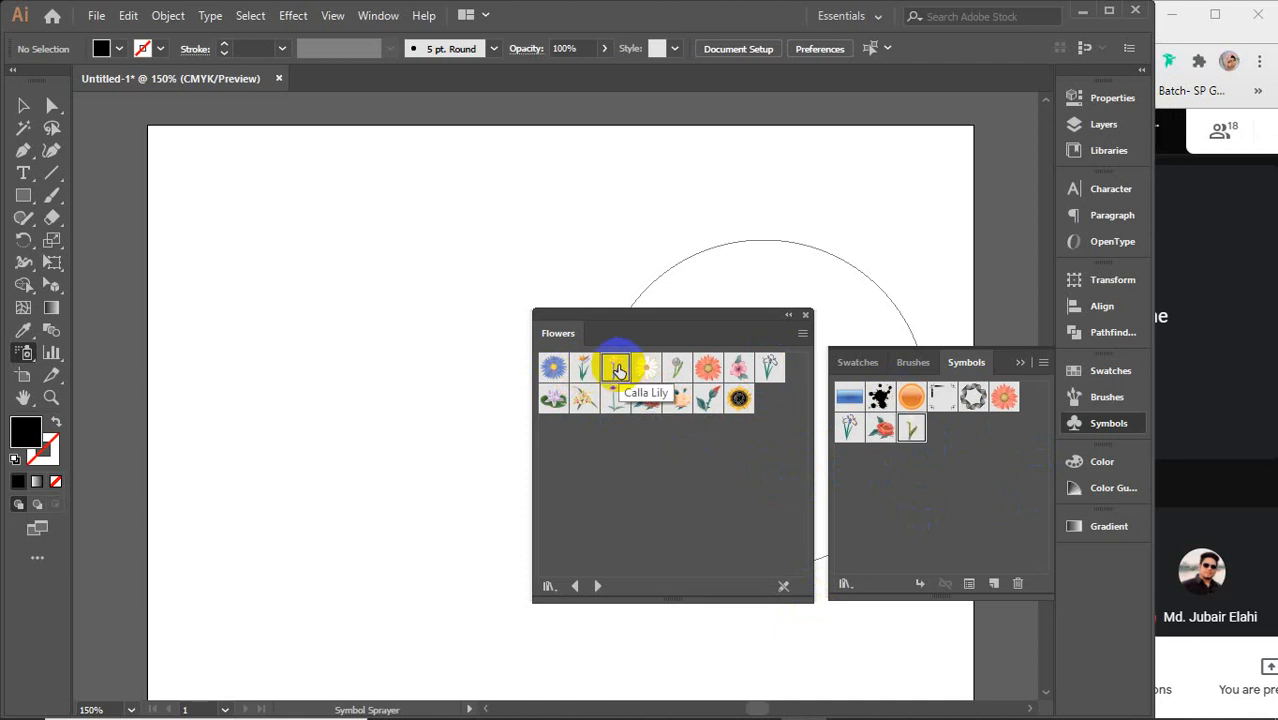
click(804, 317)
Step: Open the Nature symbol library, enlarge its panel to show all symbols, and move it clear of the Symbols panel
click(1043, 362)
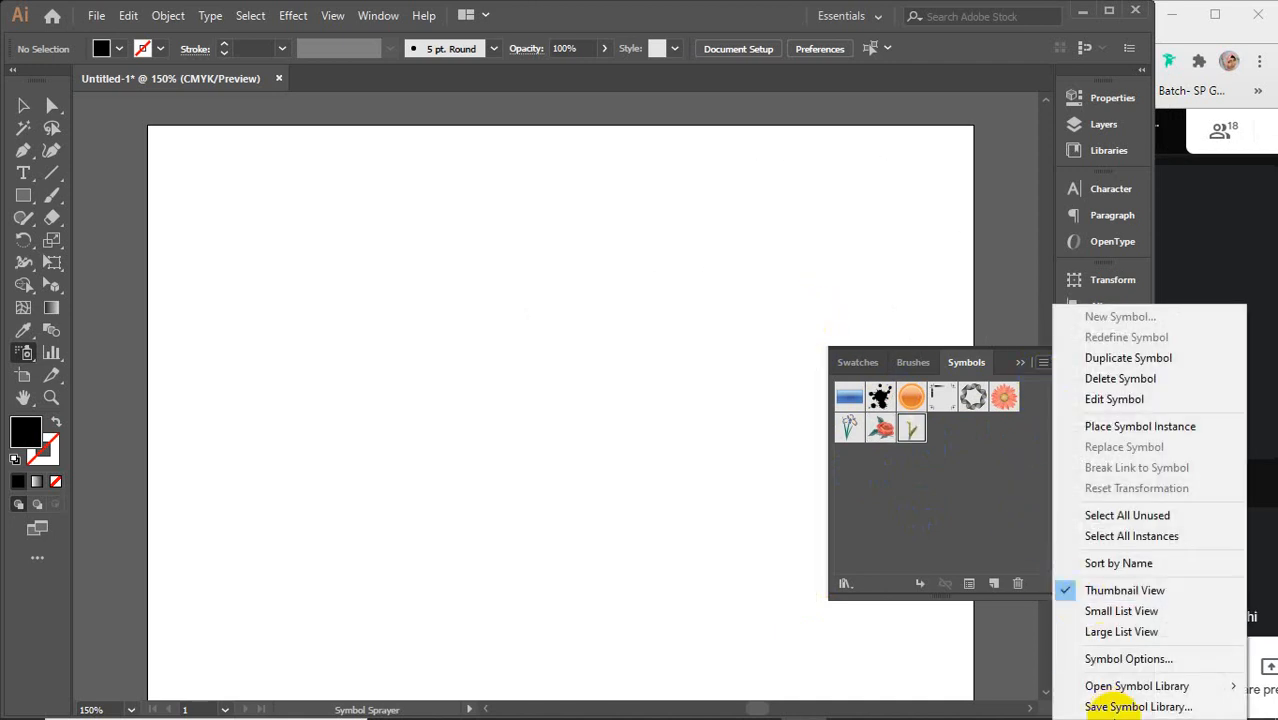
mouse_move(1110, 685)
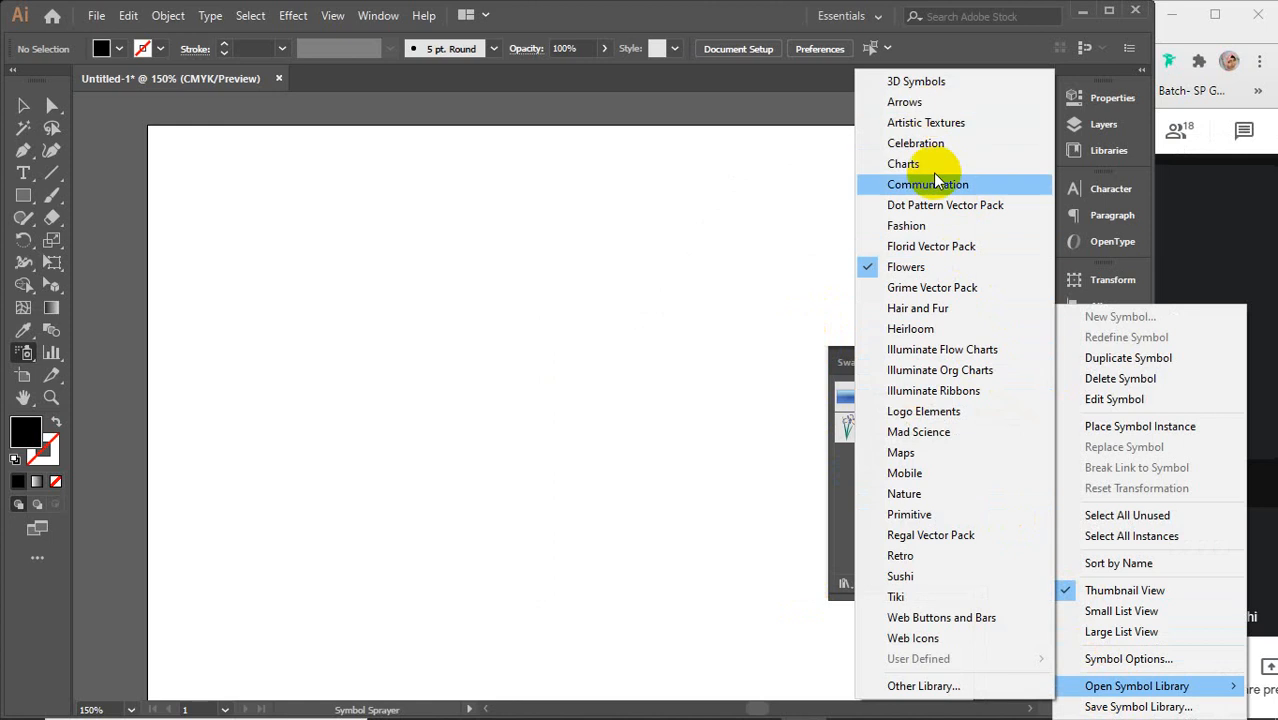
click(903, 496)
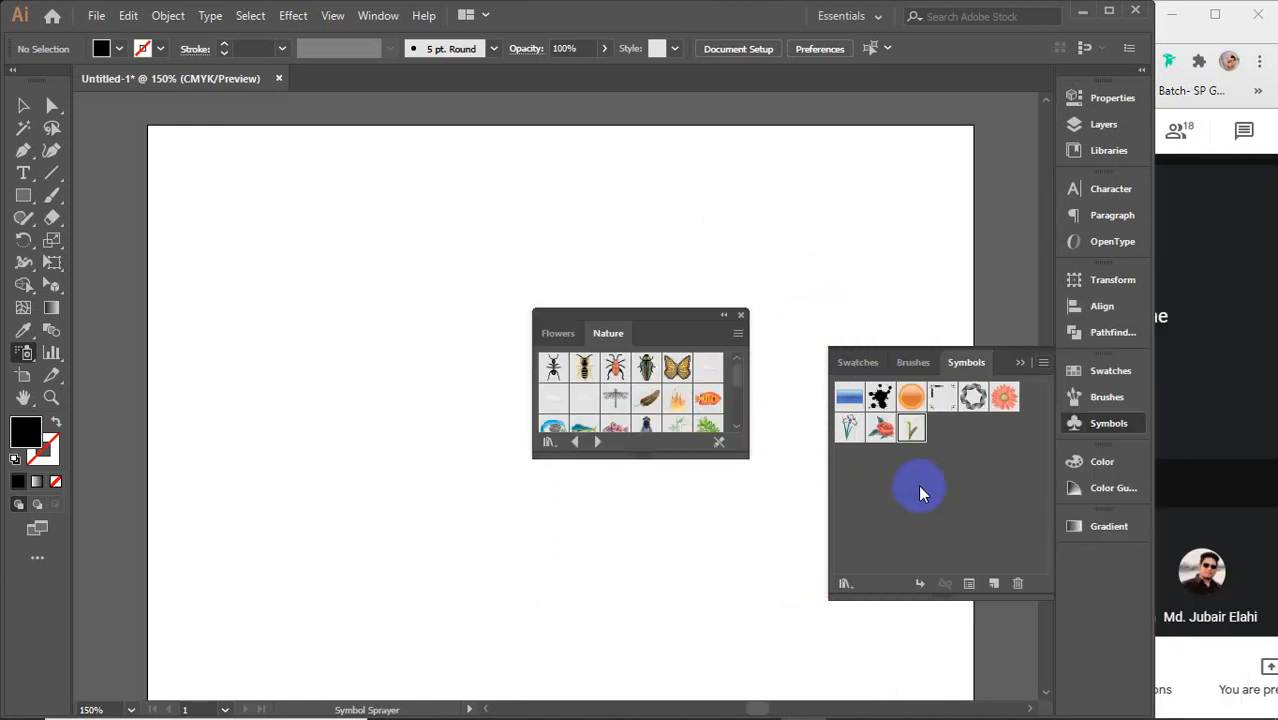
drag(740, 453, 815, 617)
drag(718, 318, 624, 245)
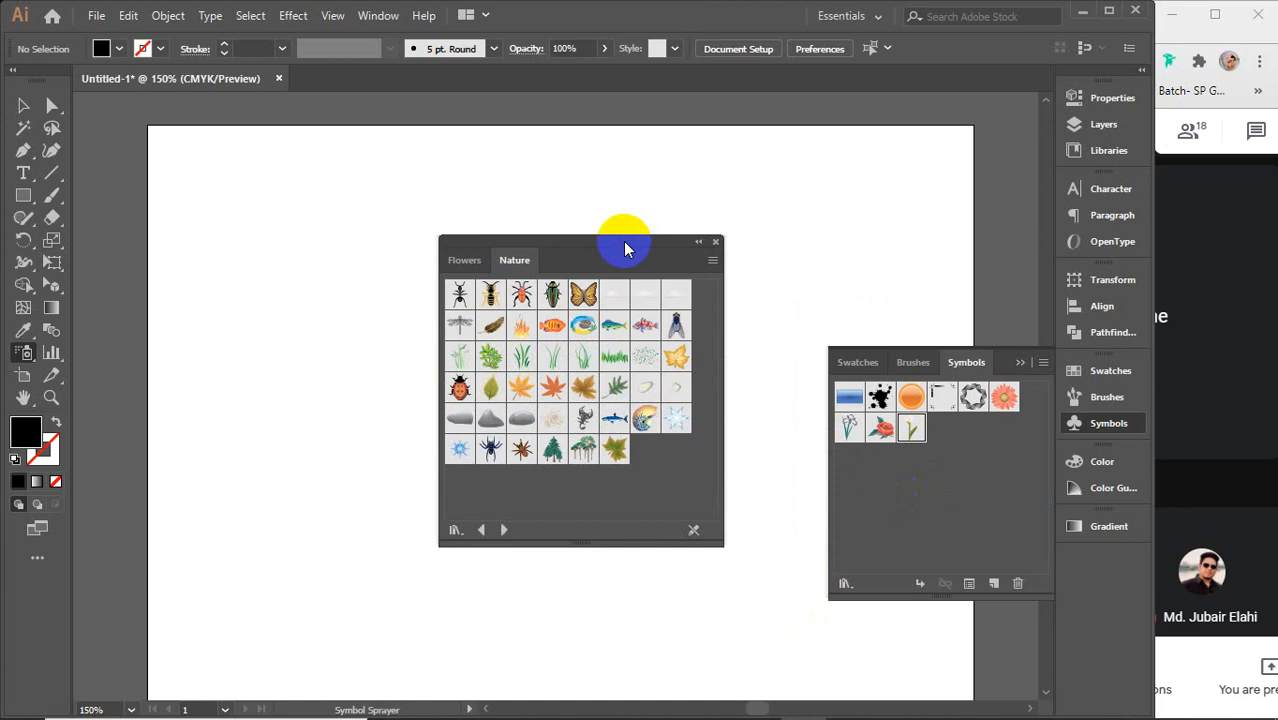
Step: Add Trees 1, Trees 2, two grass clumps, the leafy green plant and the butterfly to the document's symbols, and close the Nature library
click(553, 451)
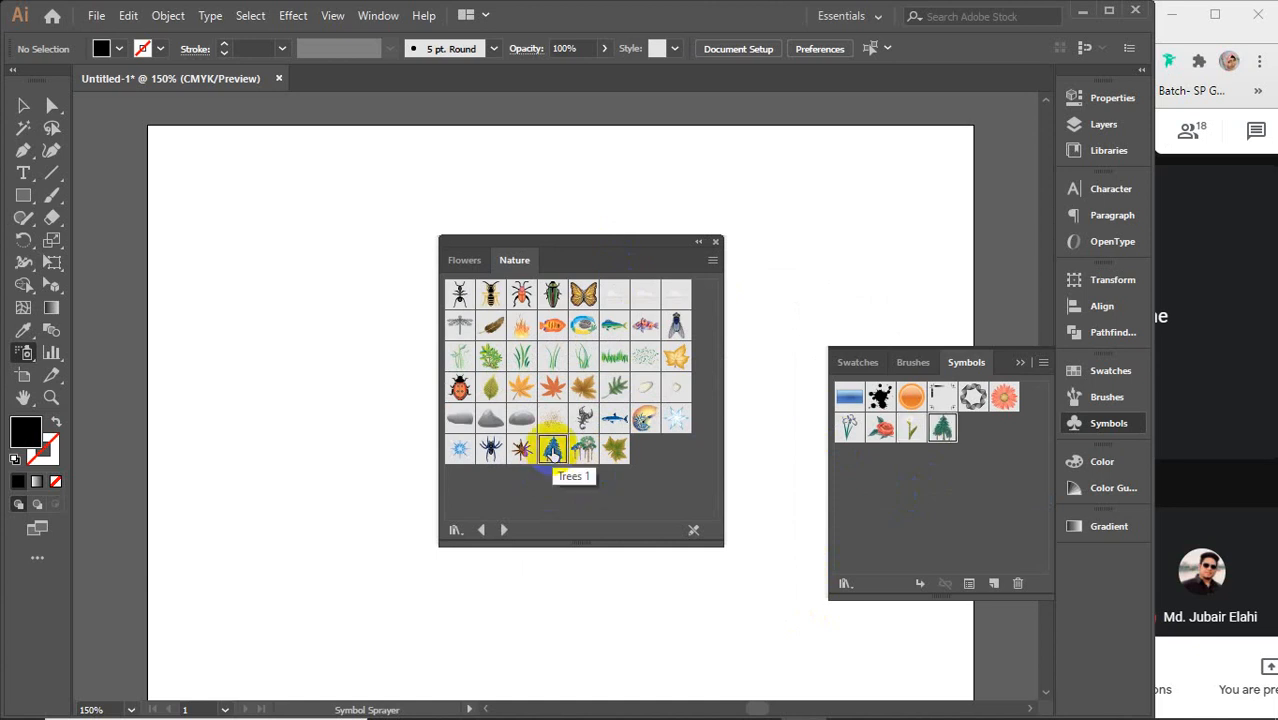
click(584, 449)
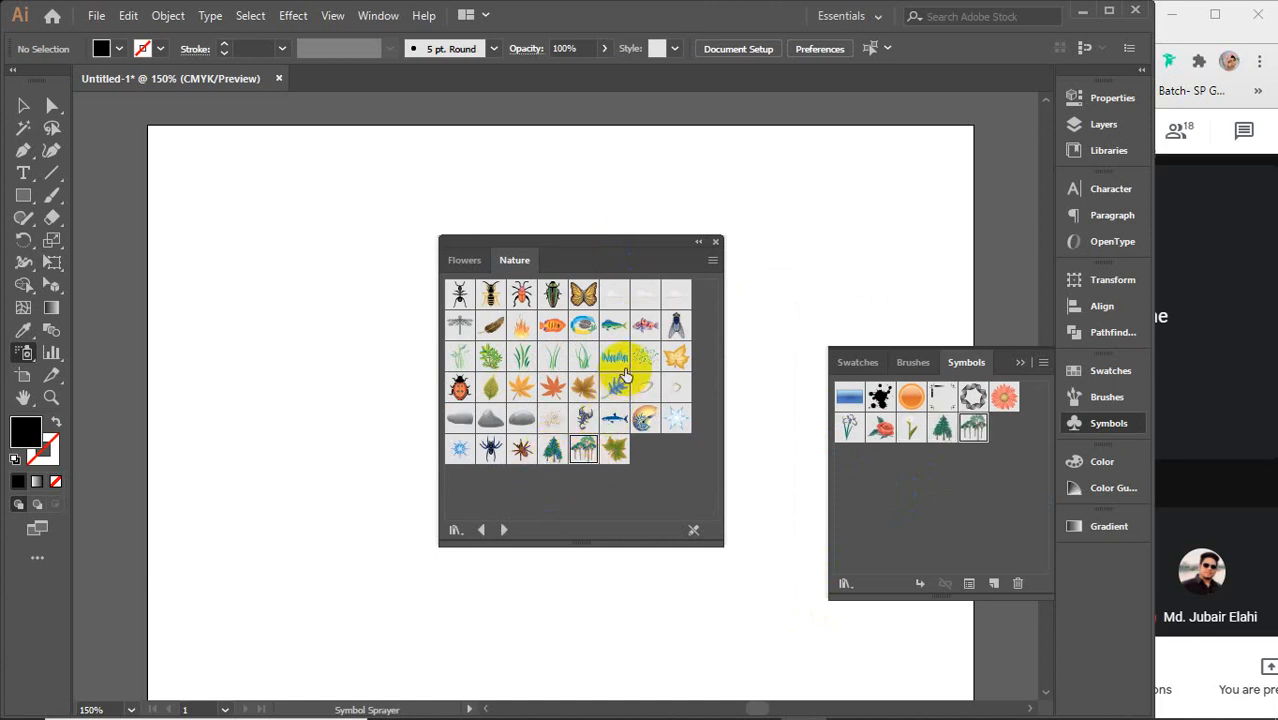
click(584, 356)
click(524, 357)
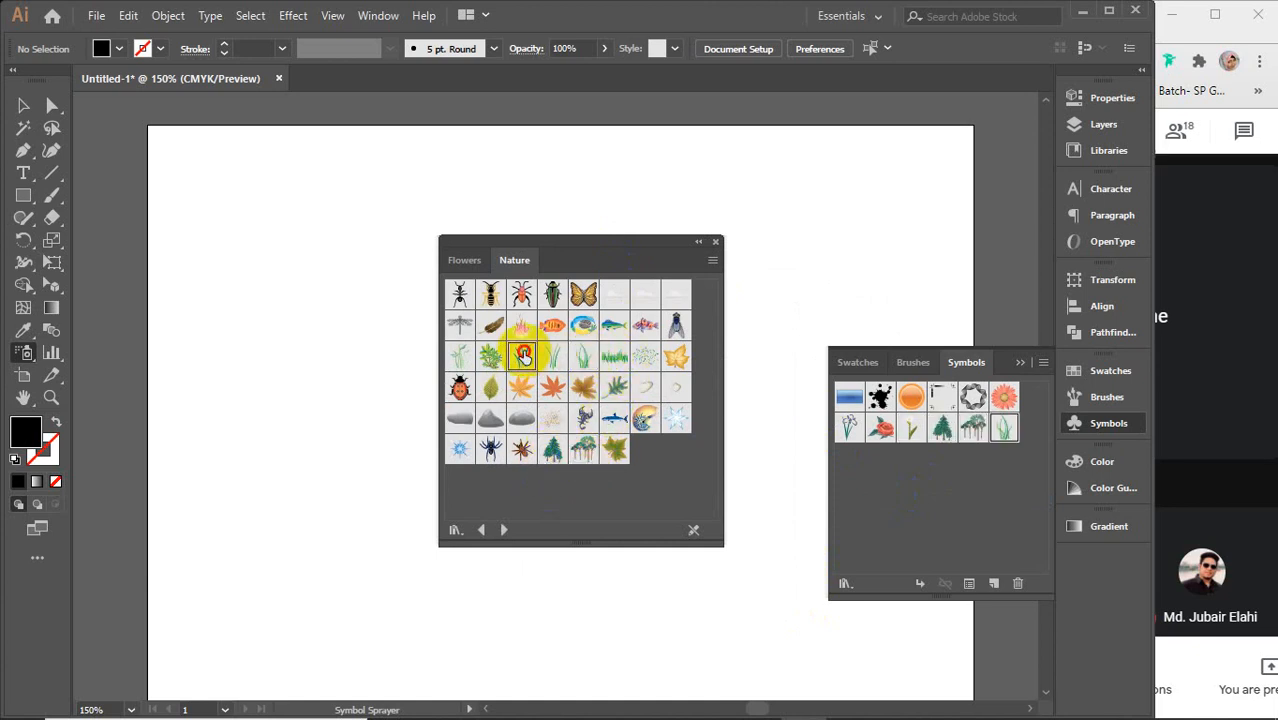
click(491, 356)
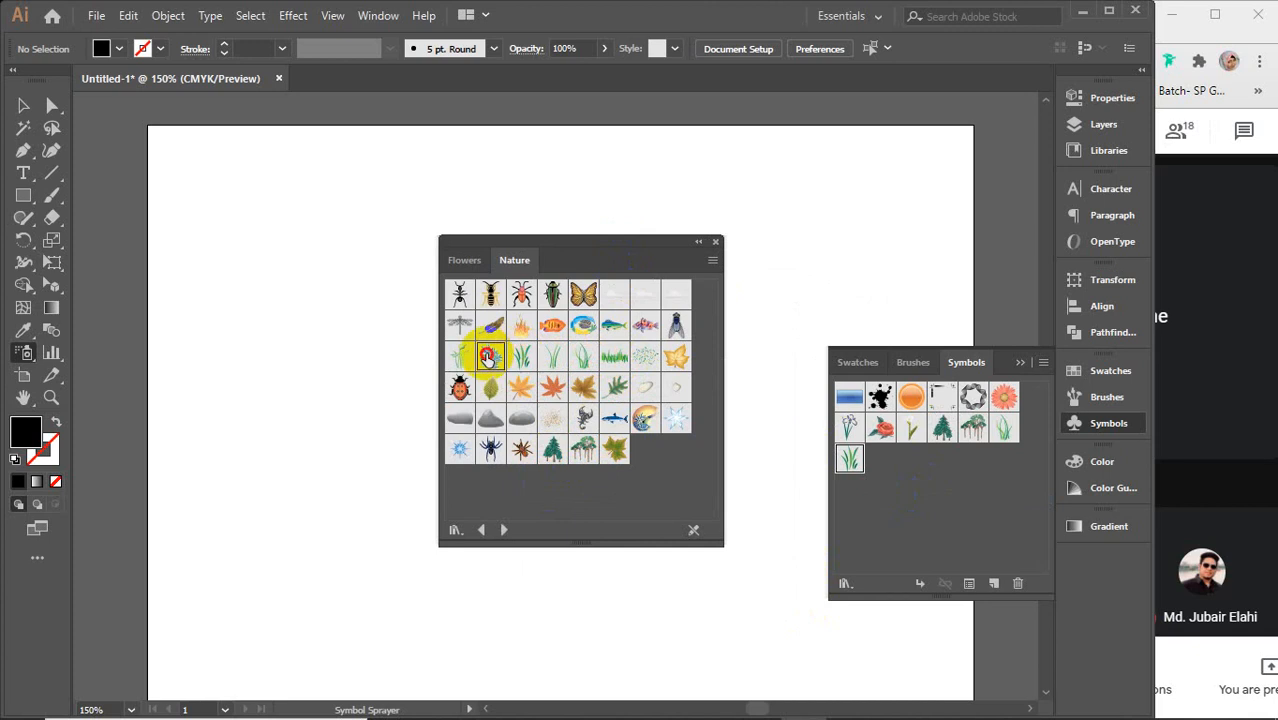
click(584, 293)
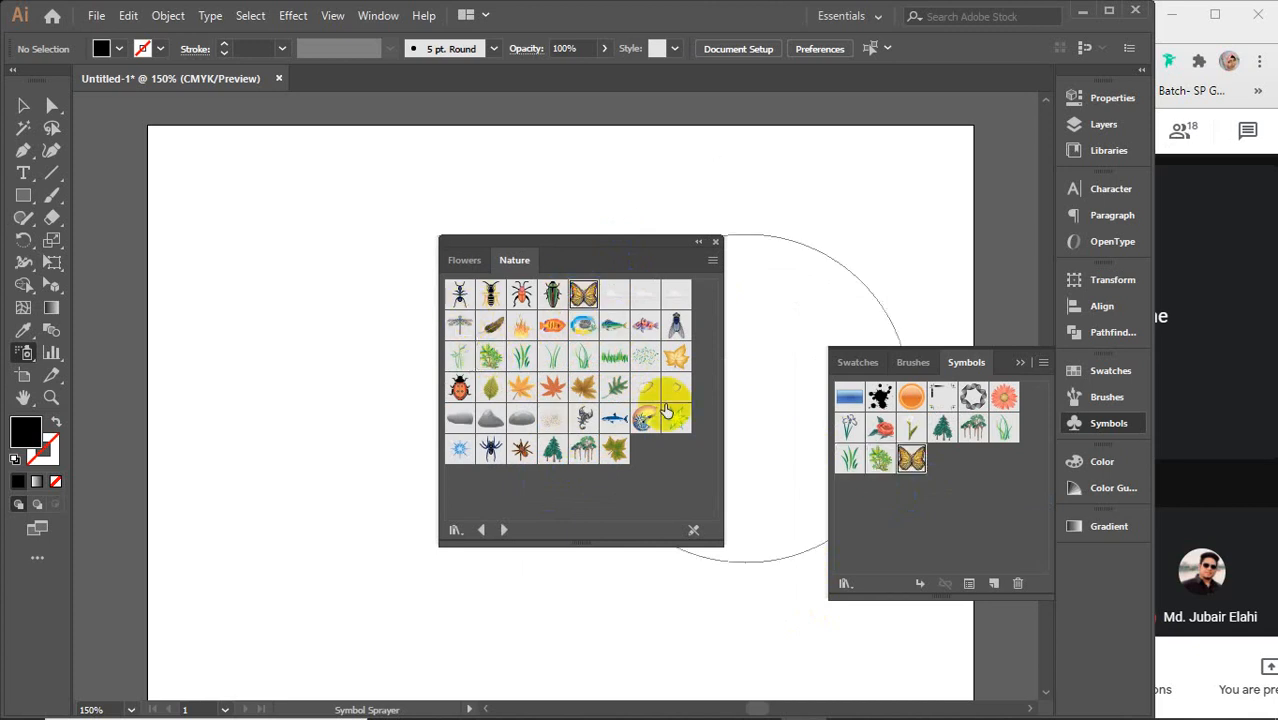
click(715, 241)
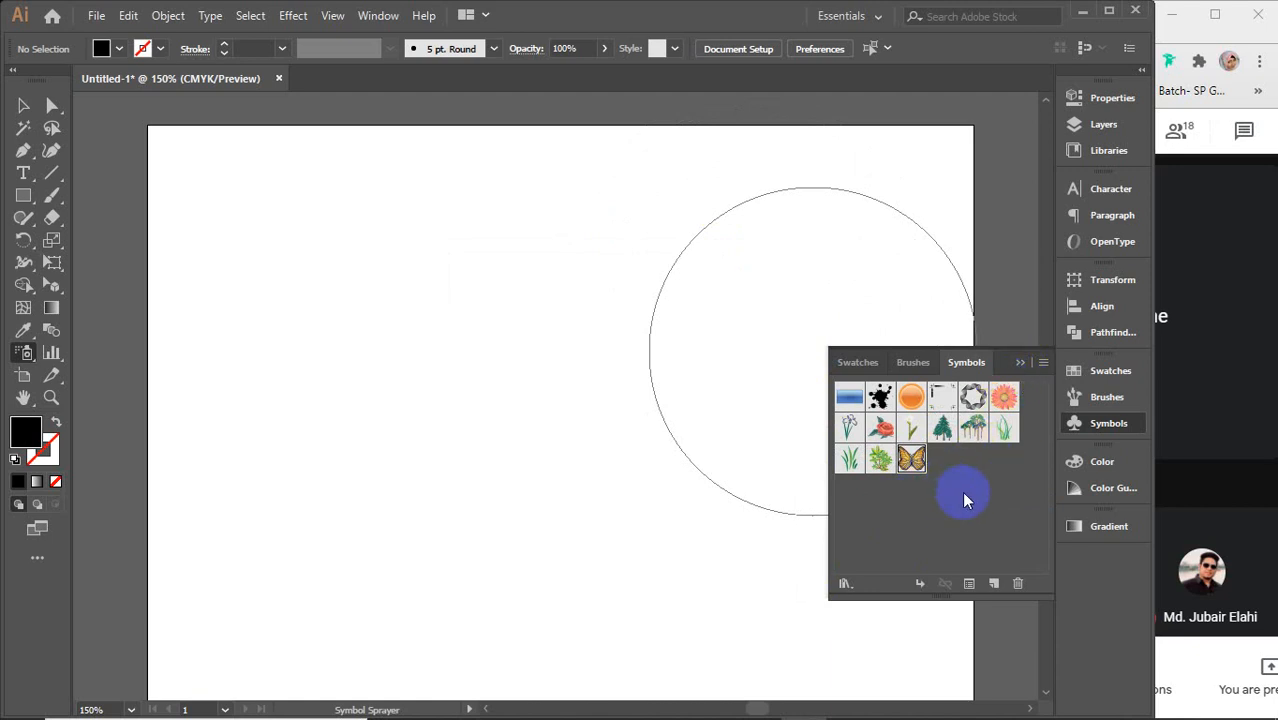
Step: Choose the Trees 2 symbol, collapse the Symbols panel, and spray one instance near the middle of the artboard
click(942, 430)
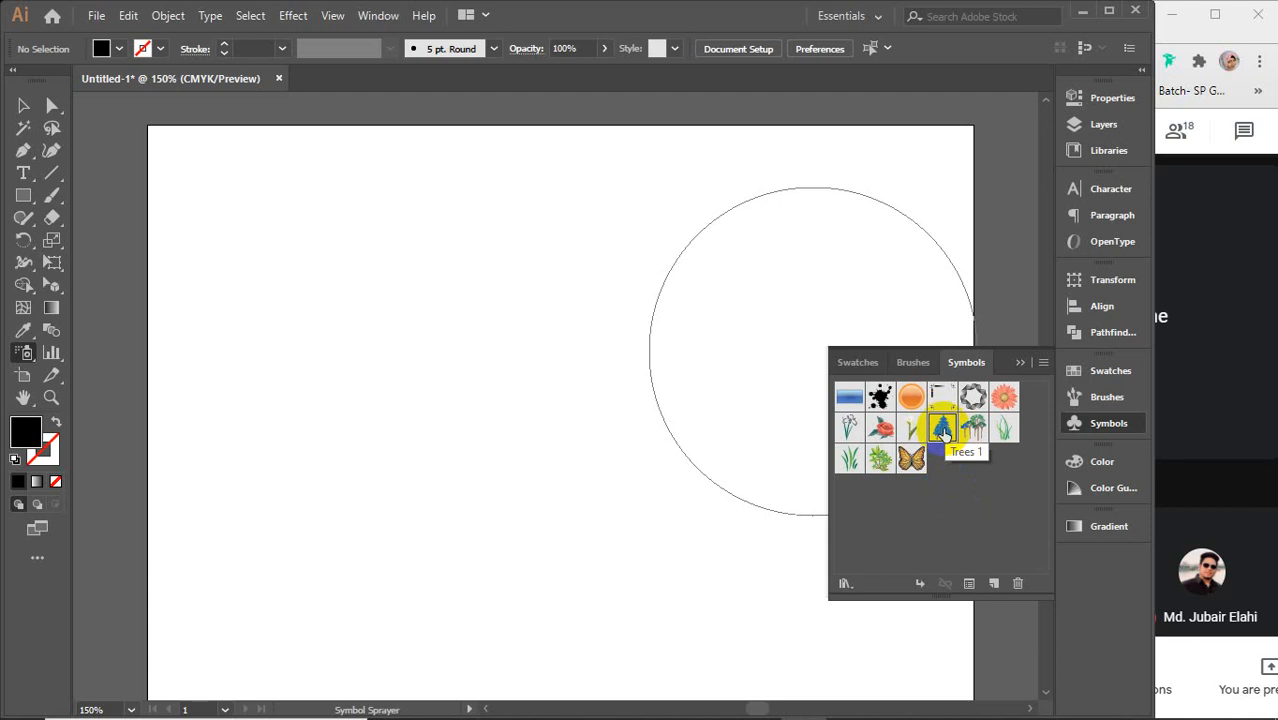
click(1020, 363)
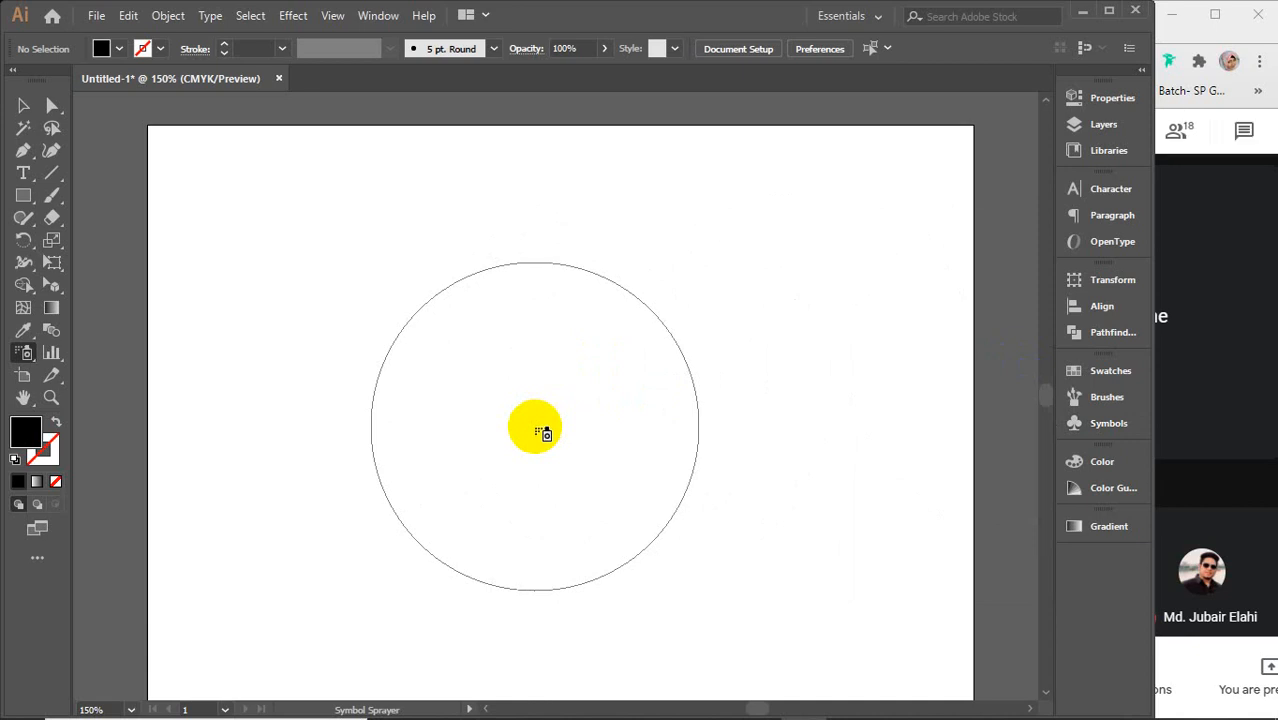
click(542, 432)
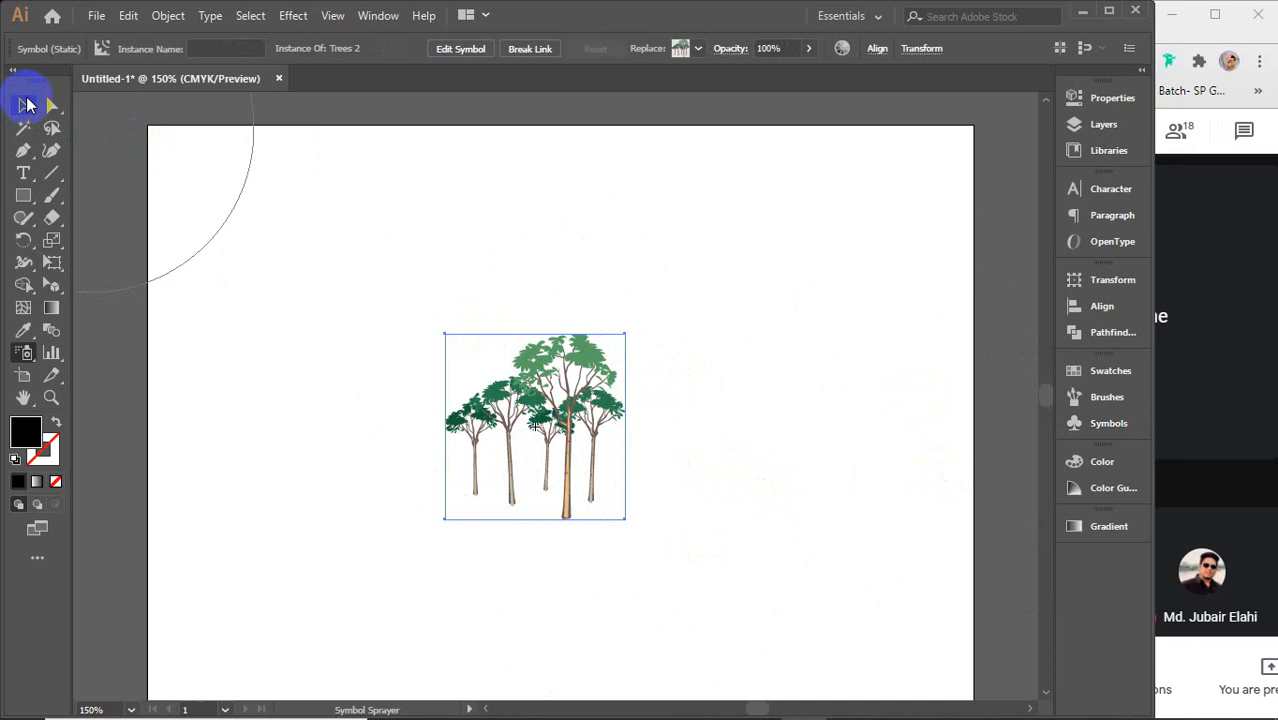
Step: Move the Trees 2 instance slightly higher on the artboard
click(24, 105)
click(716, 400)
drag(552, 409, 547, 355)
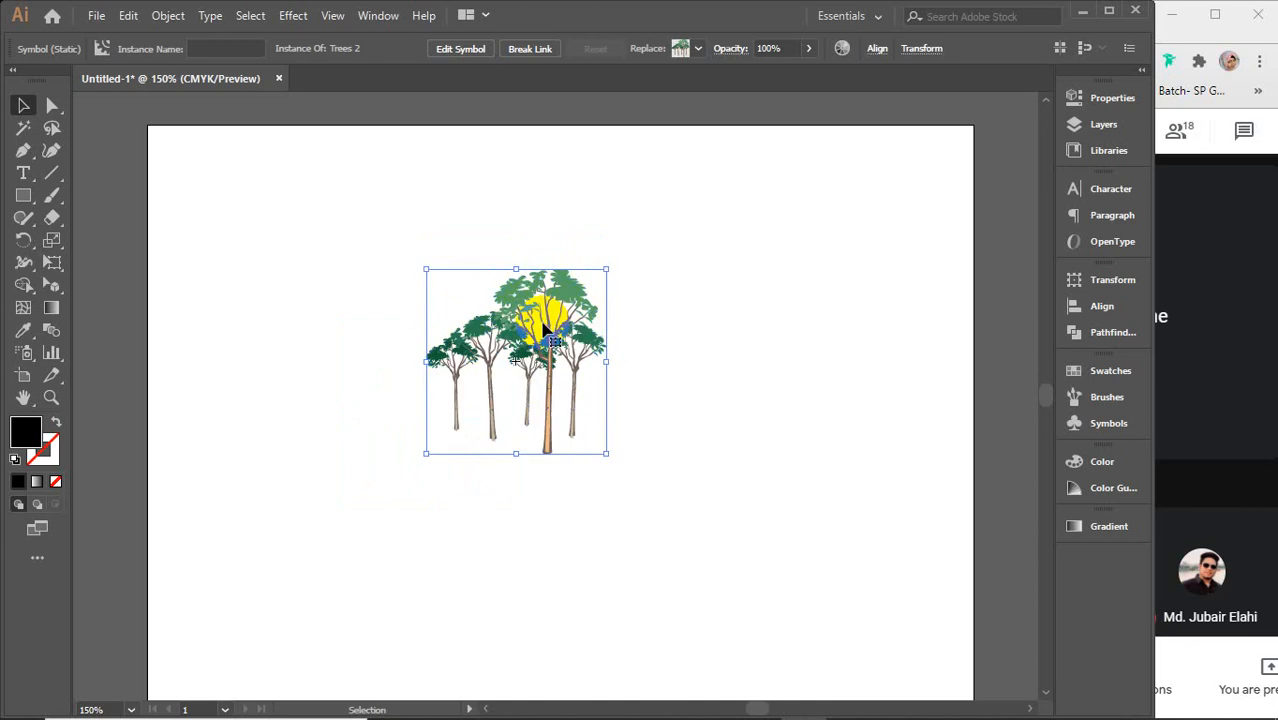
Step: Spray three more Trees 2 instances around the selected one, and move the resulting symbol set up as a single object
click(26, 353)
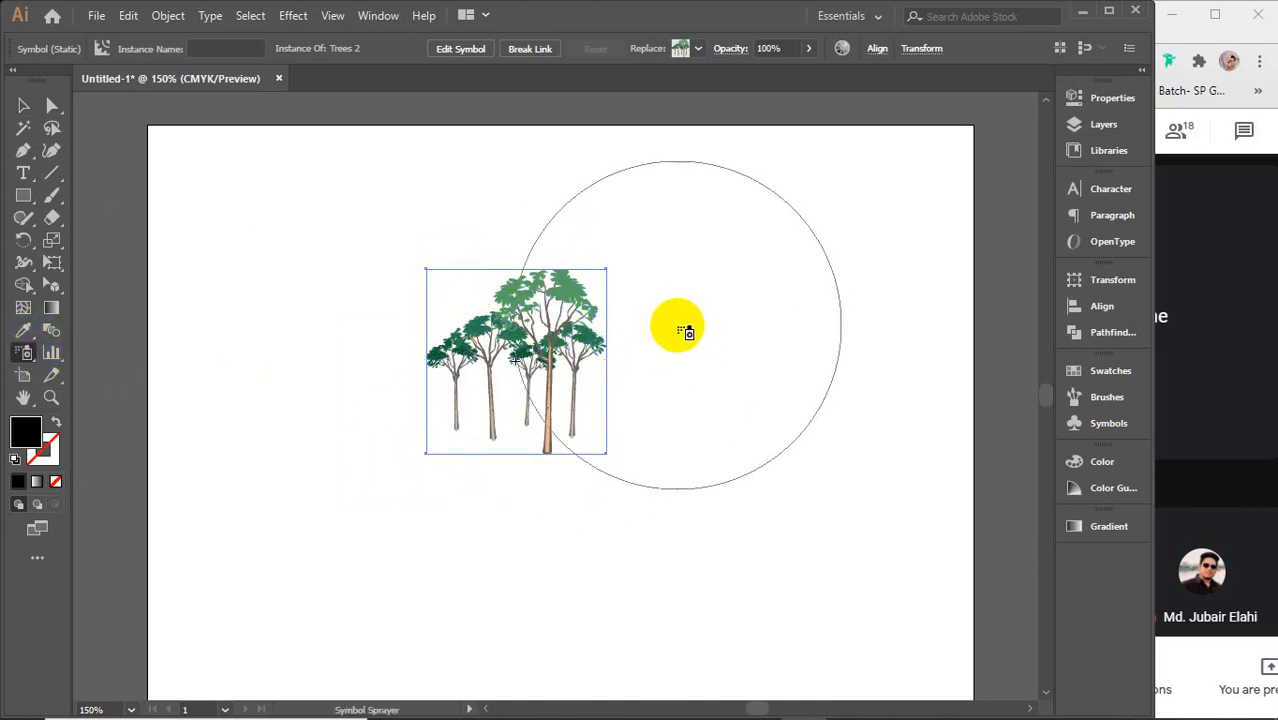
drag(824, 357, 830, 360)
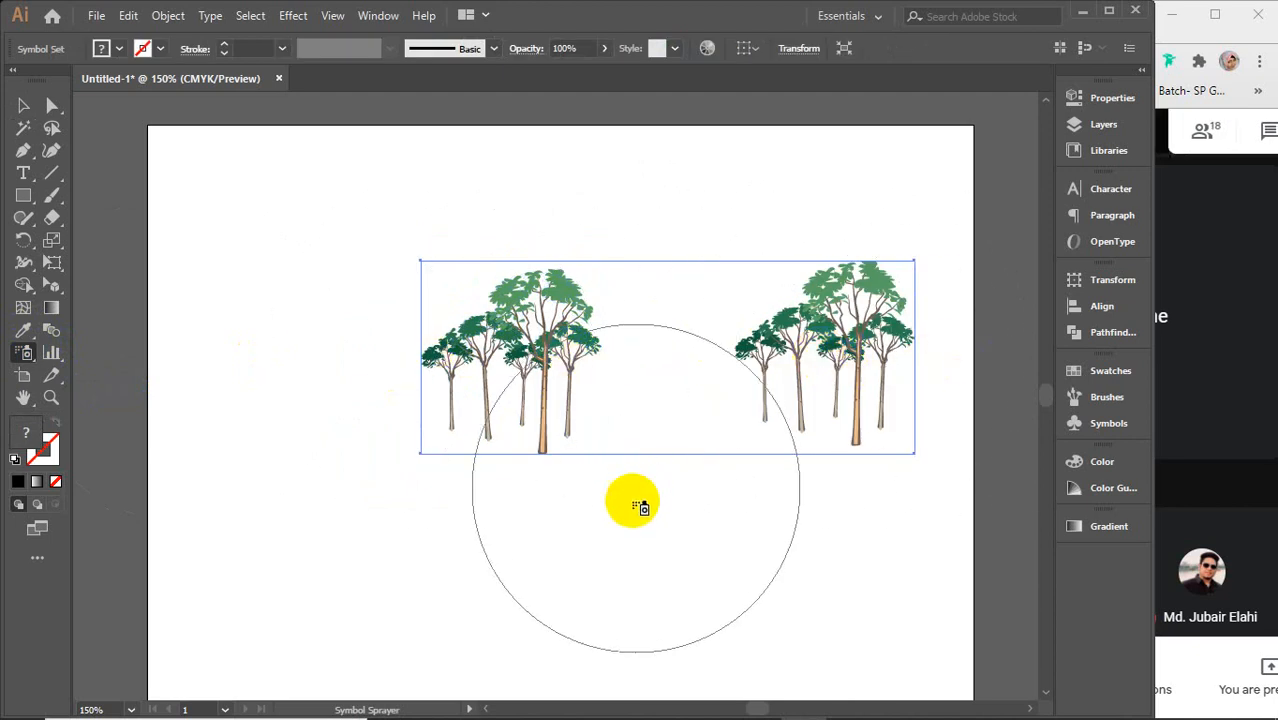
click(622, 556)
click(328, 466)
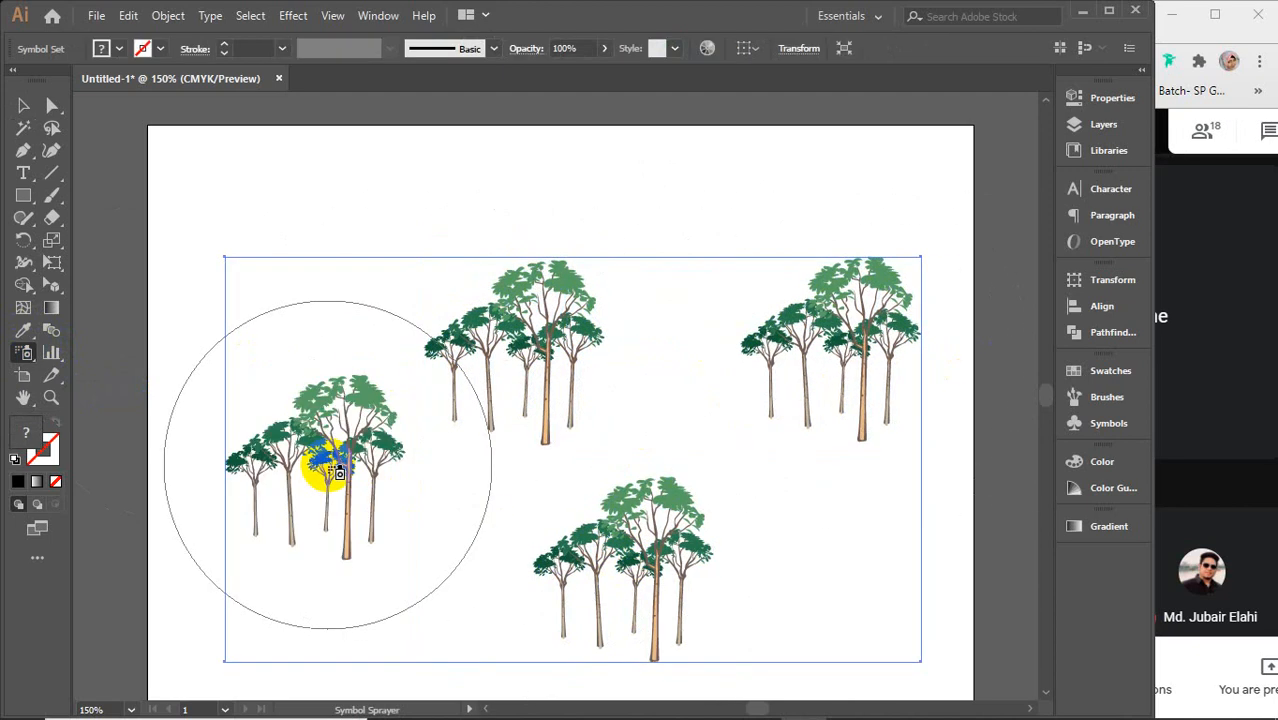
click(23, 105)
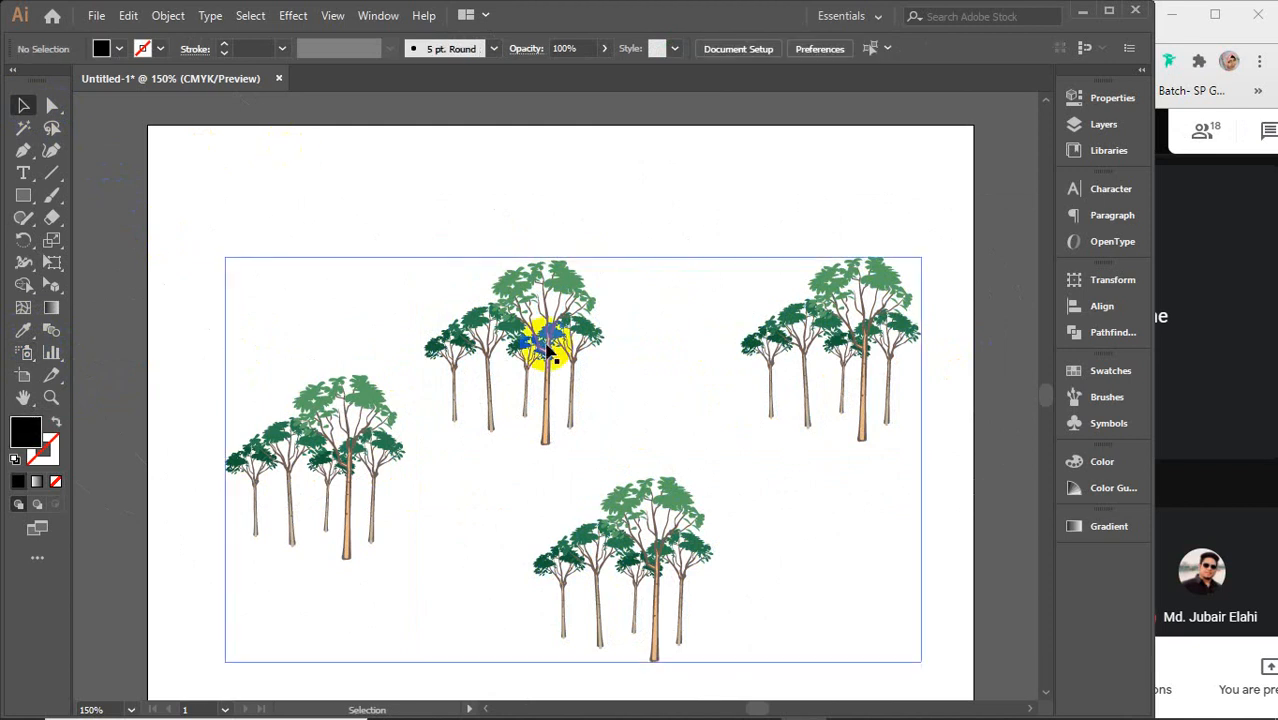
drag(545, 344, 540, 290)
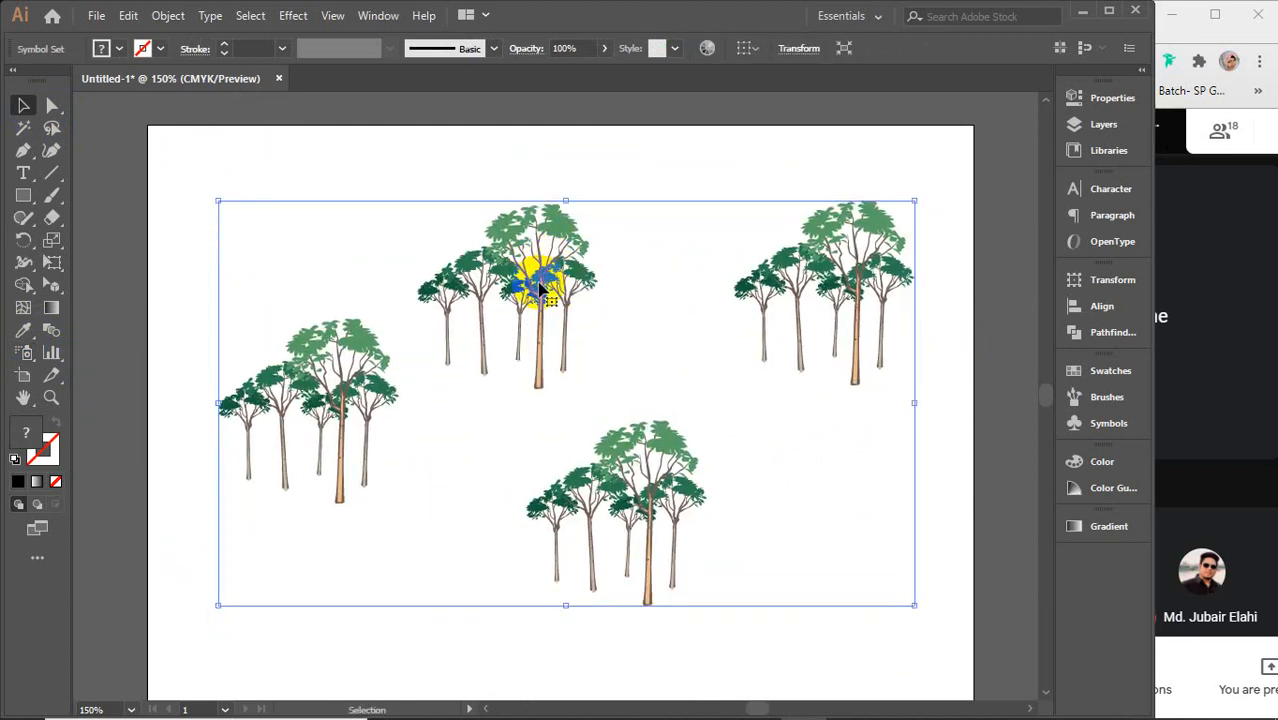
Step: Delete the whole Trees 2 symbol set from the artboard
right_click(540, 290)
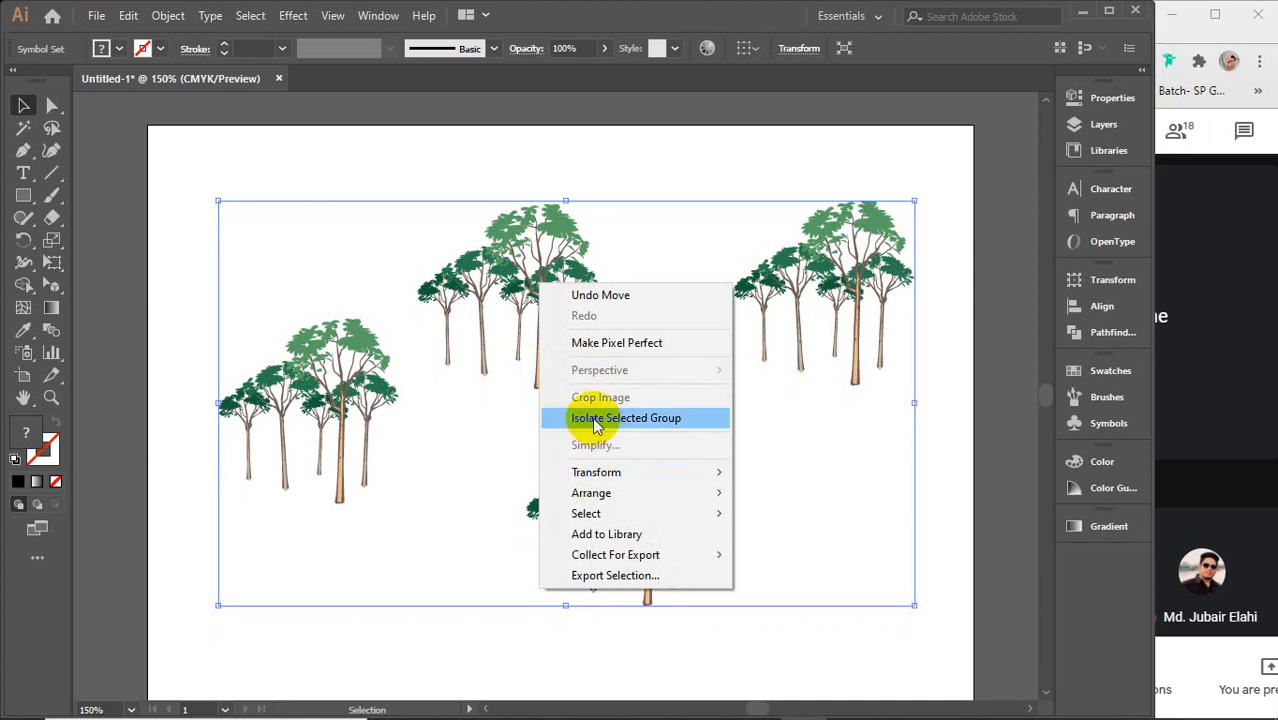
click(502, 168)
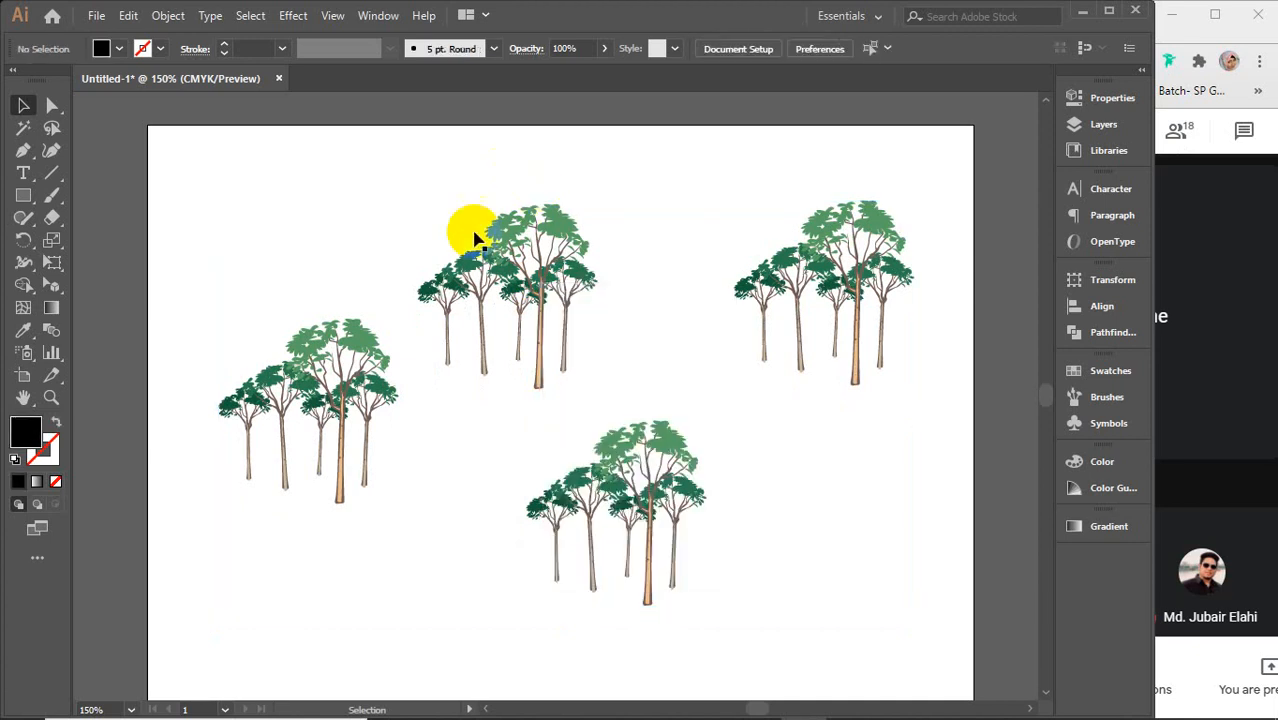
click(550, 277)
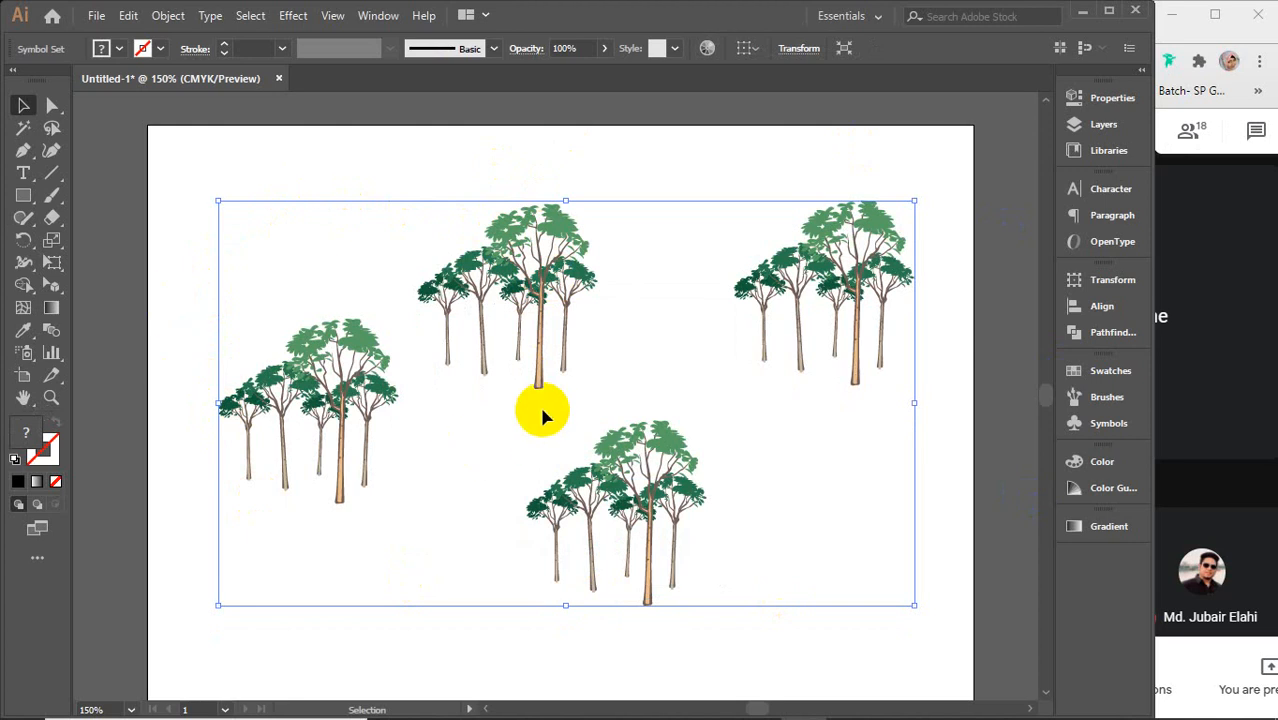
key(Delete)
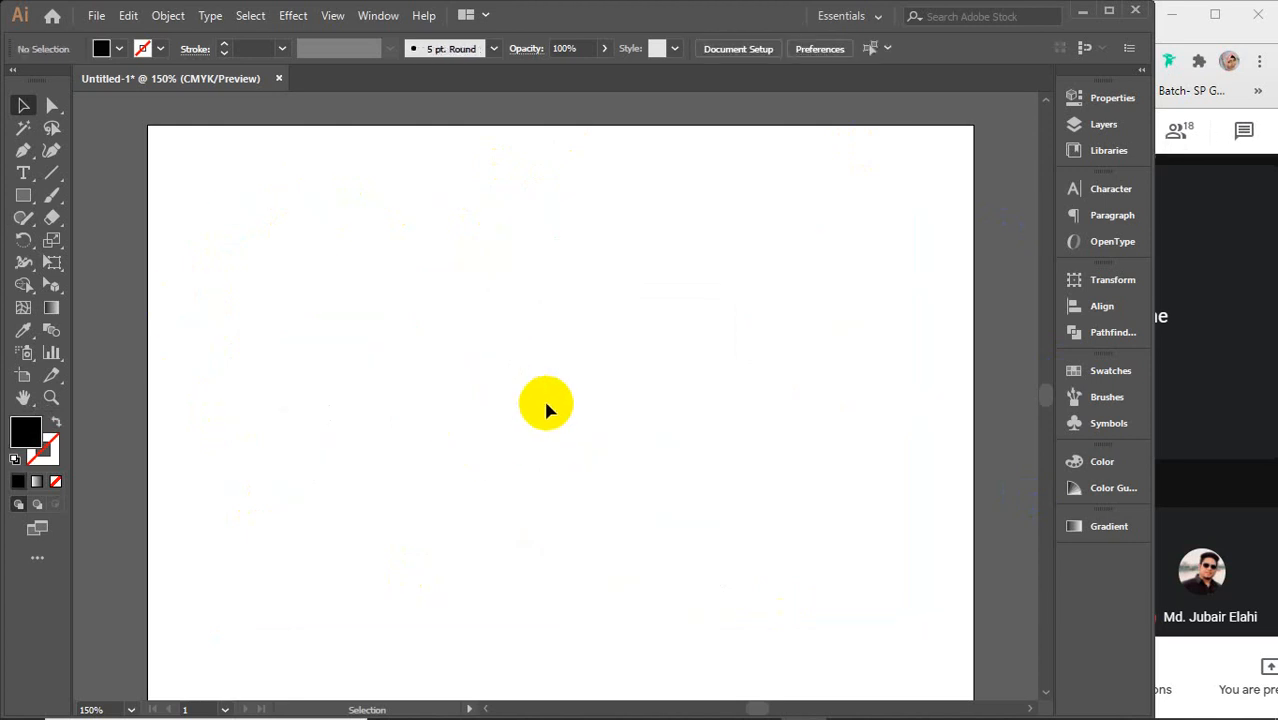
Step: Spray three separate Trees 2 instances, locking each one right after placing it so they do not join into one set
click(27, 353)
click(362, 297)
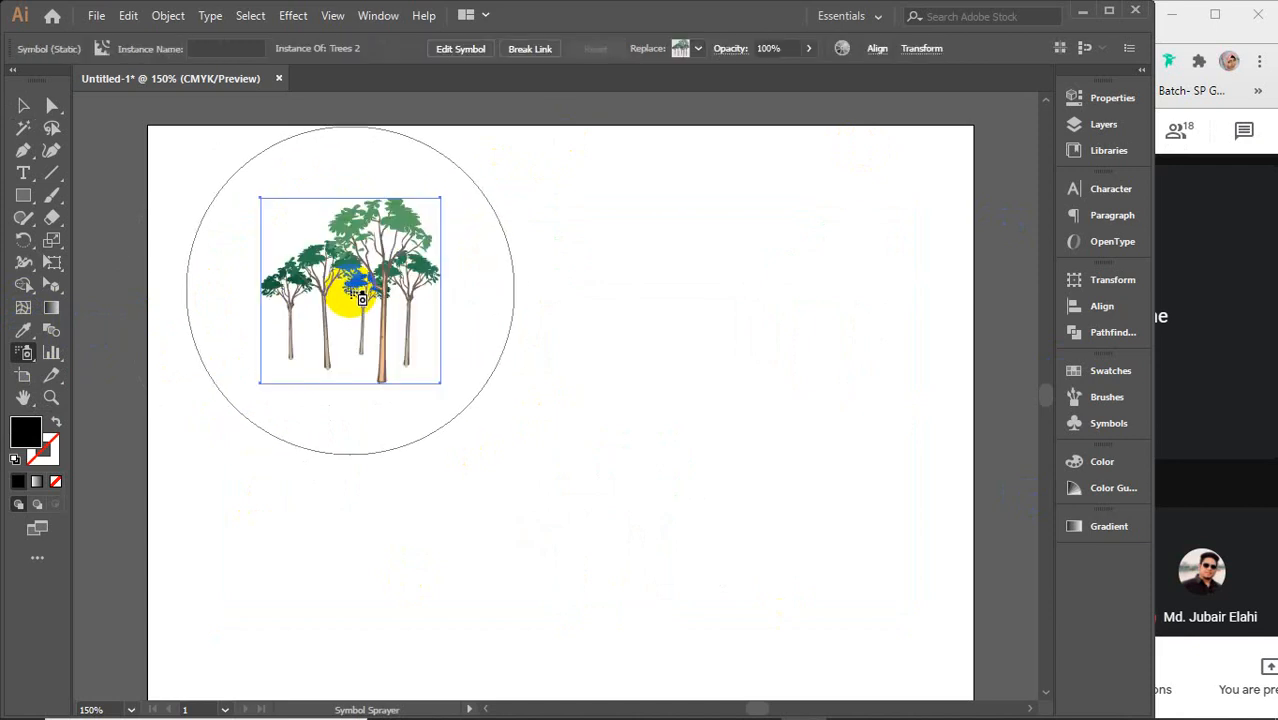
ctrl+click(633, 396)
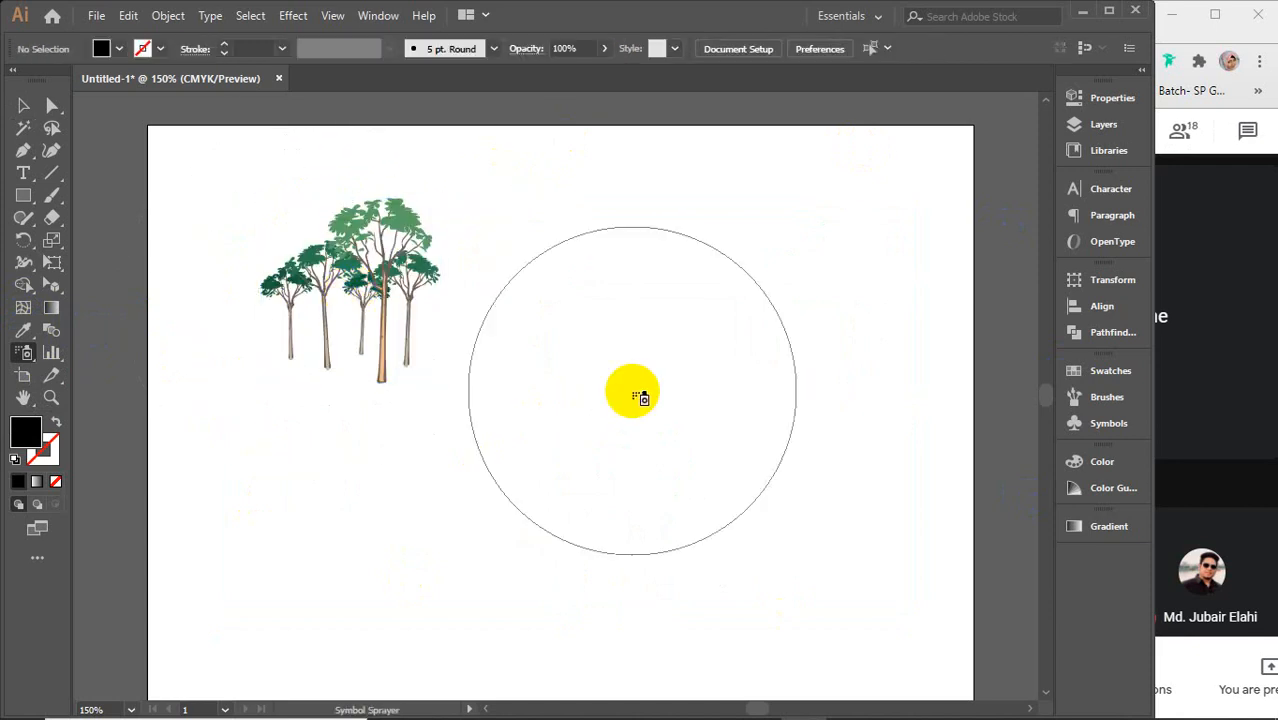
click(675, 300)
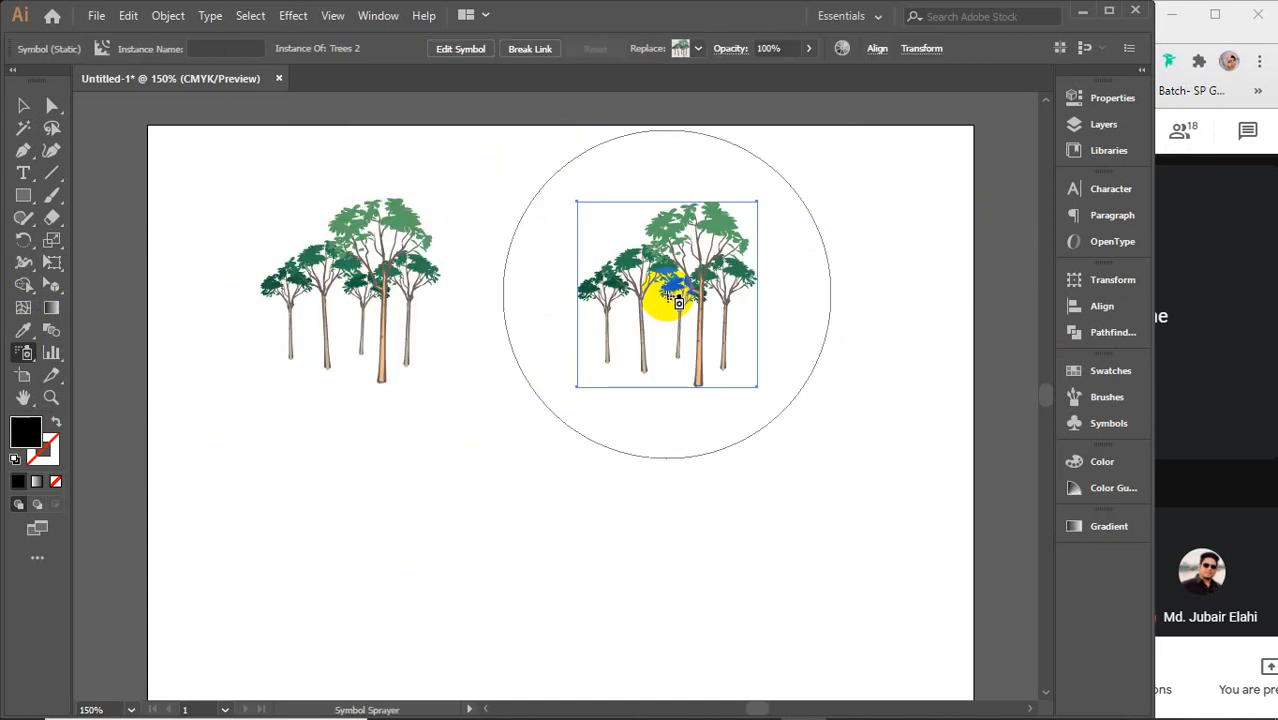
ctrl+click(677, 300)
click(672, 494)
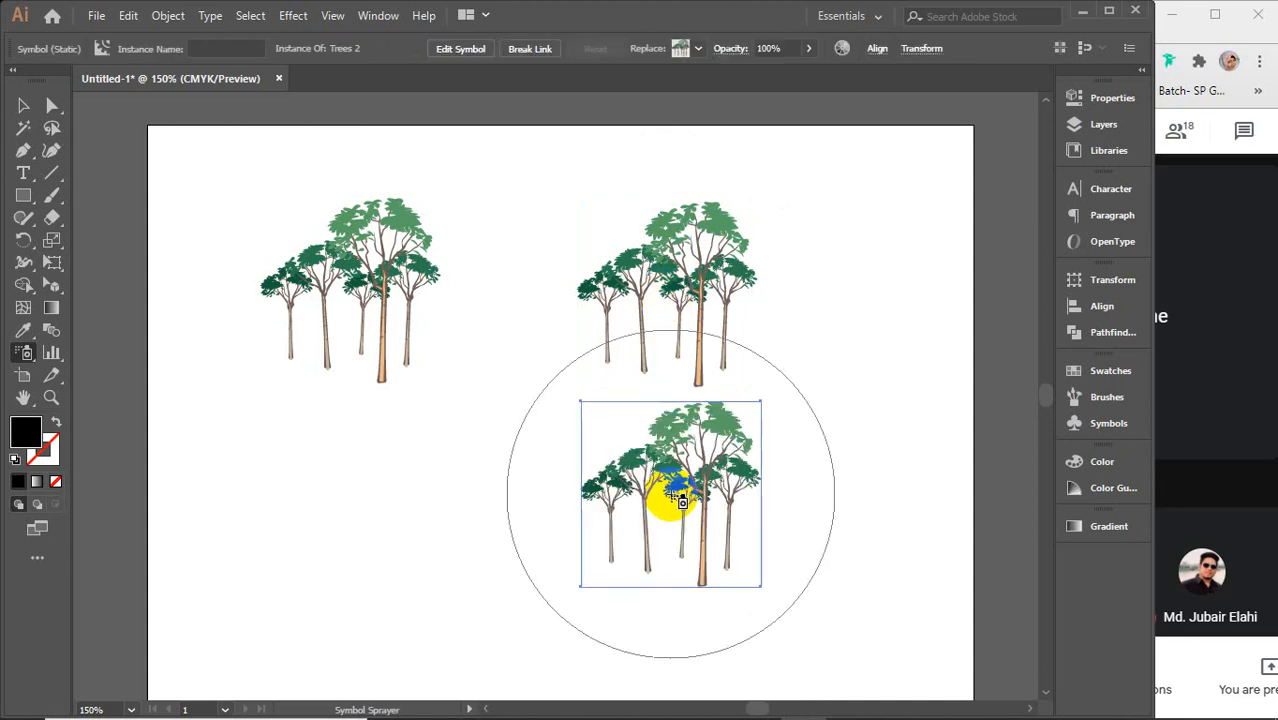
ctrl+click(672, 494)
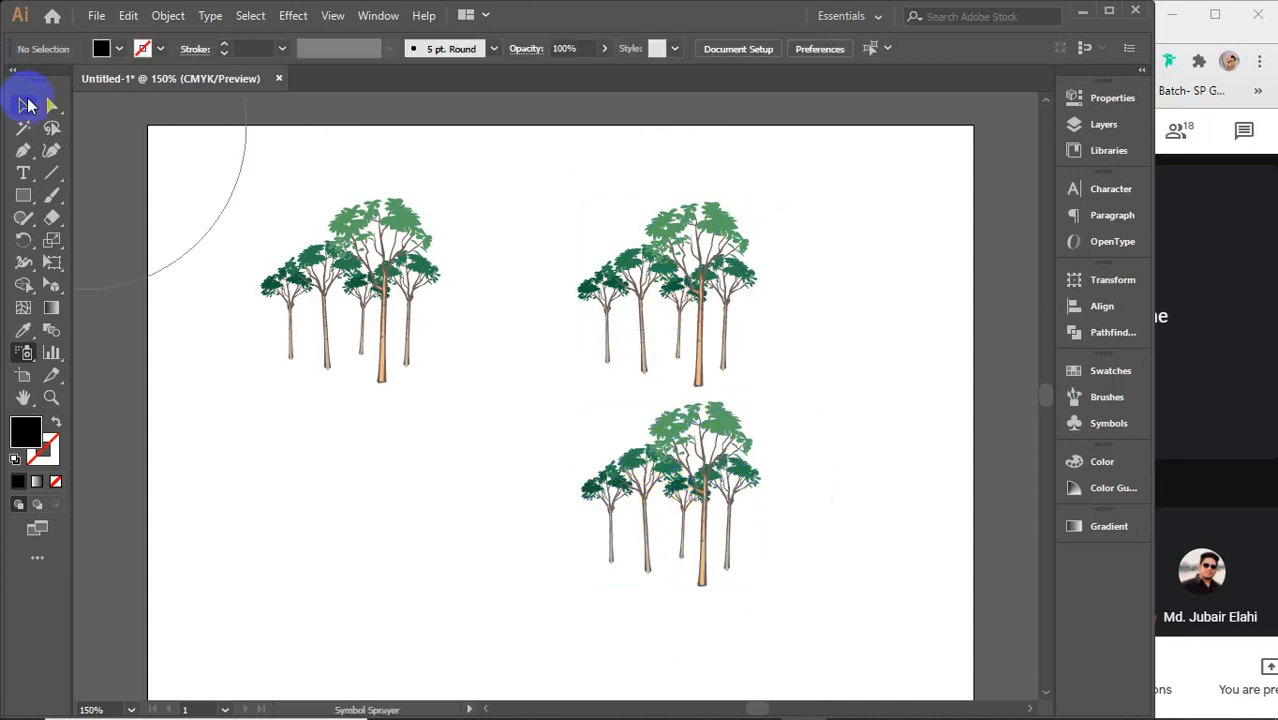
Step: Undo the last lock and move the lower-right tree group beneath the upper-left one
click(24, 105)
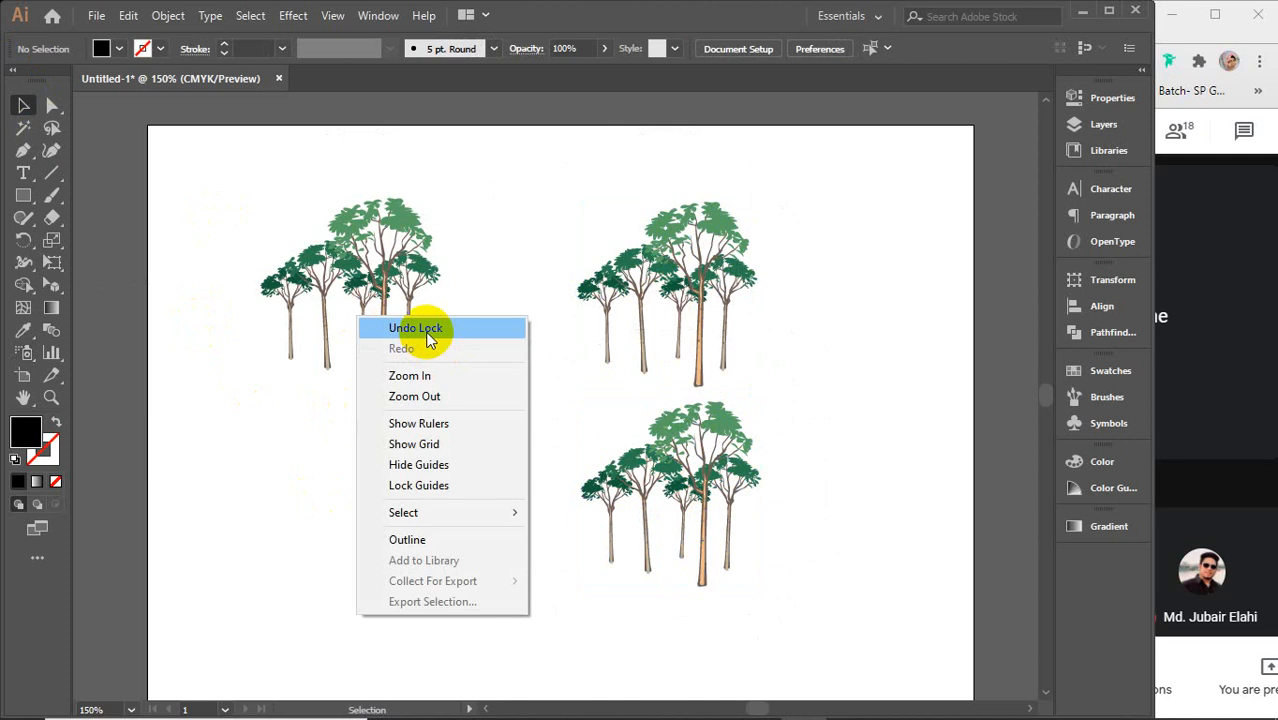
click(428, 330)
click(398, 500)
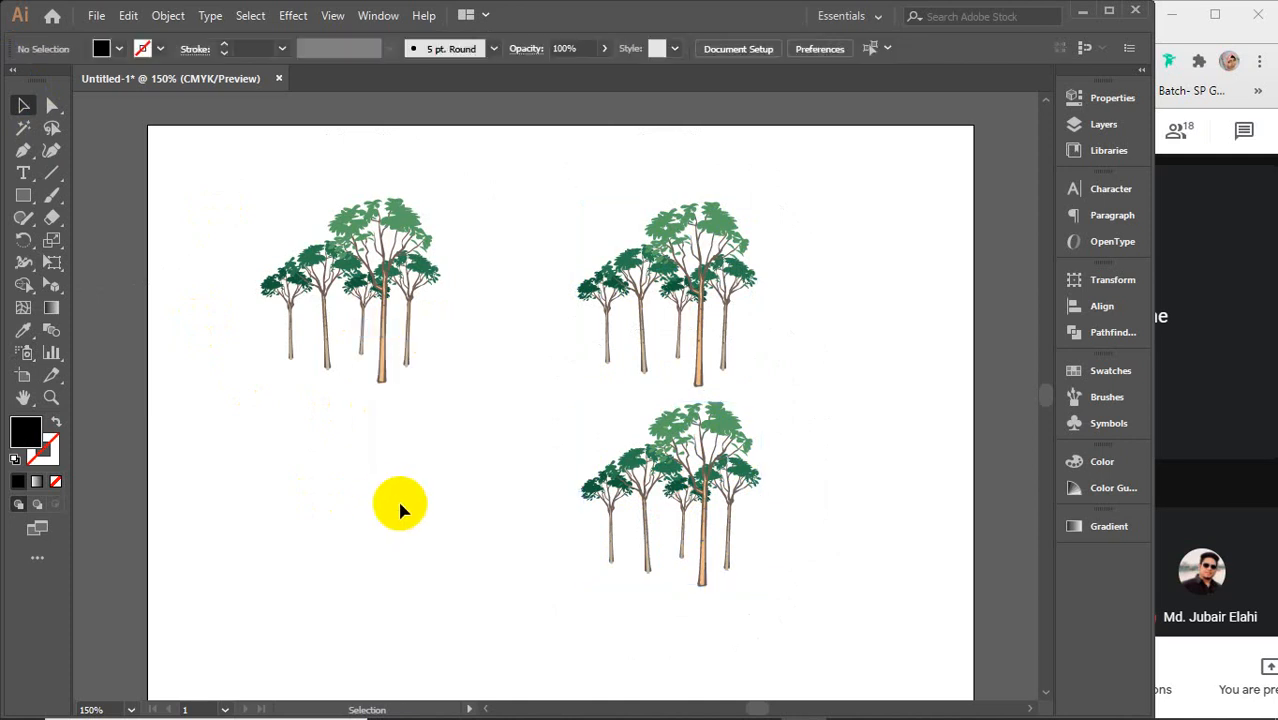
click(650, 480)
drag(650, 480, 315, 542)
click(551, 437)
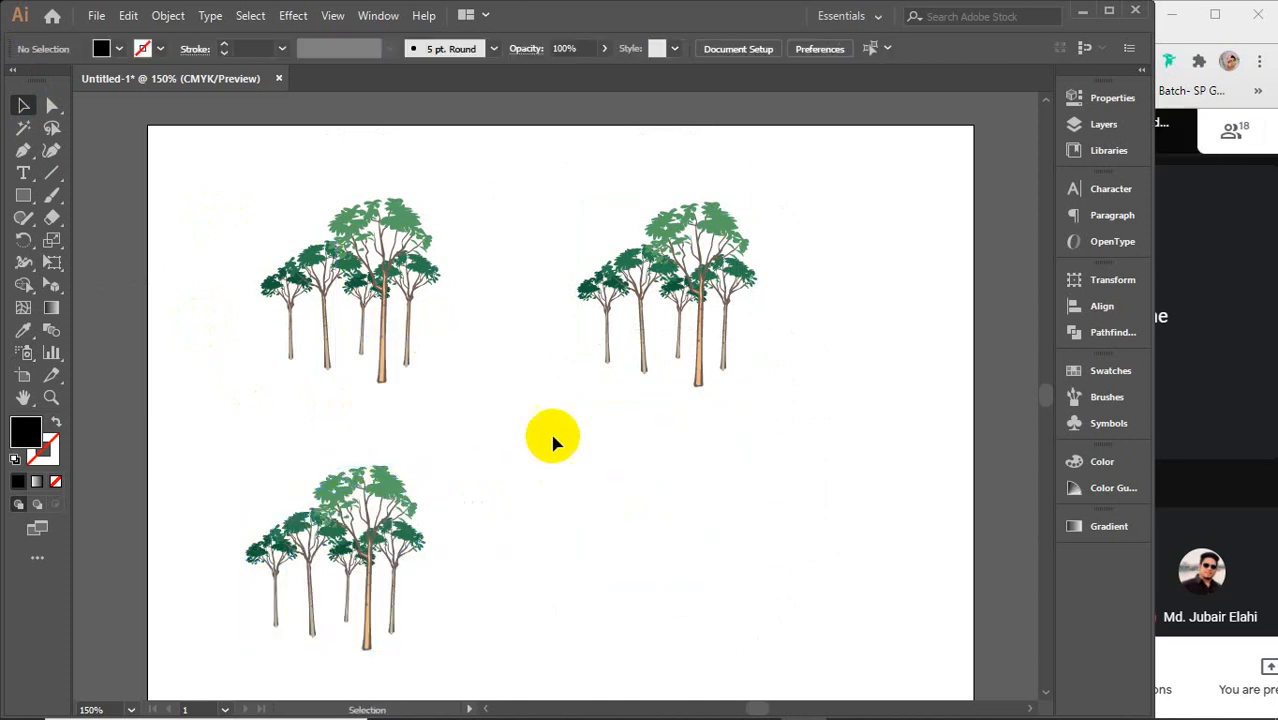
Step: Unlock the two upper tree groups, and move the right one down and the left one to the artboard's top centre
key(ctrl)
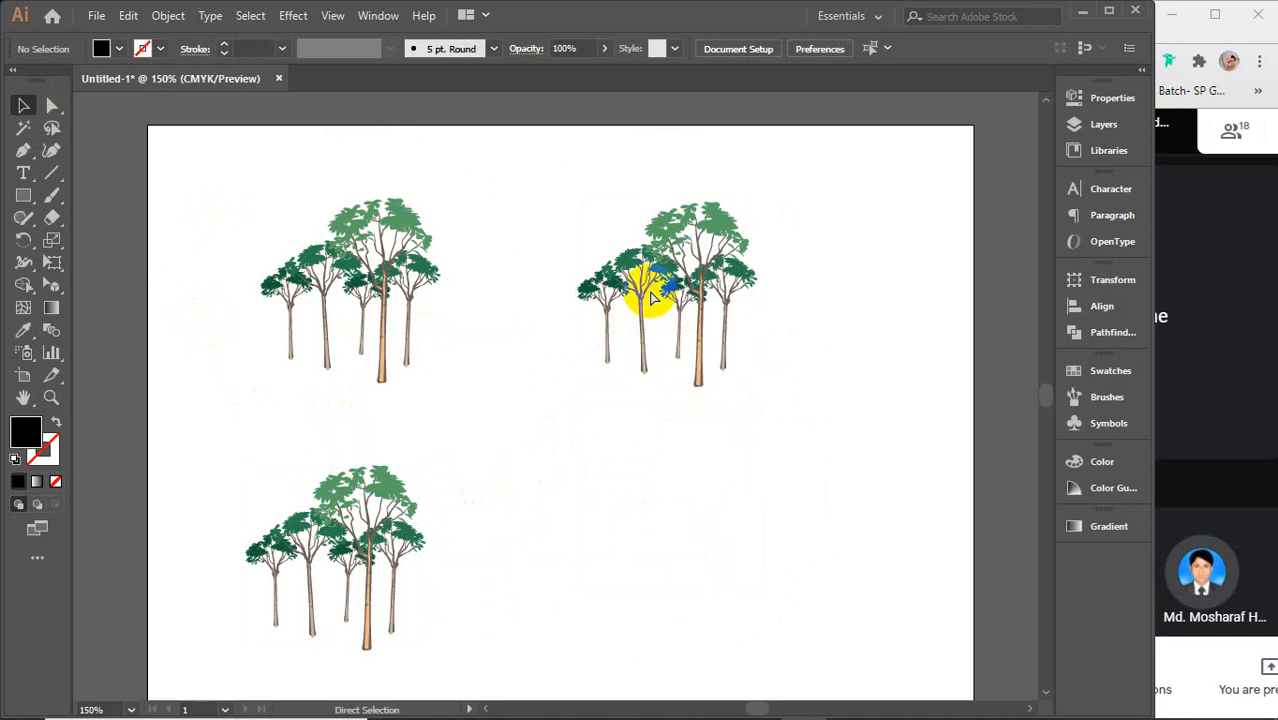
click(652, 298)
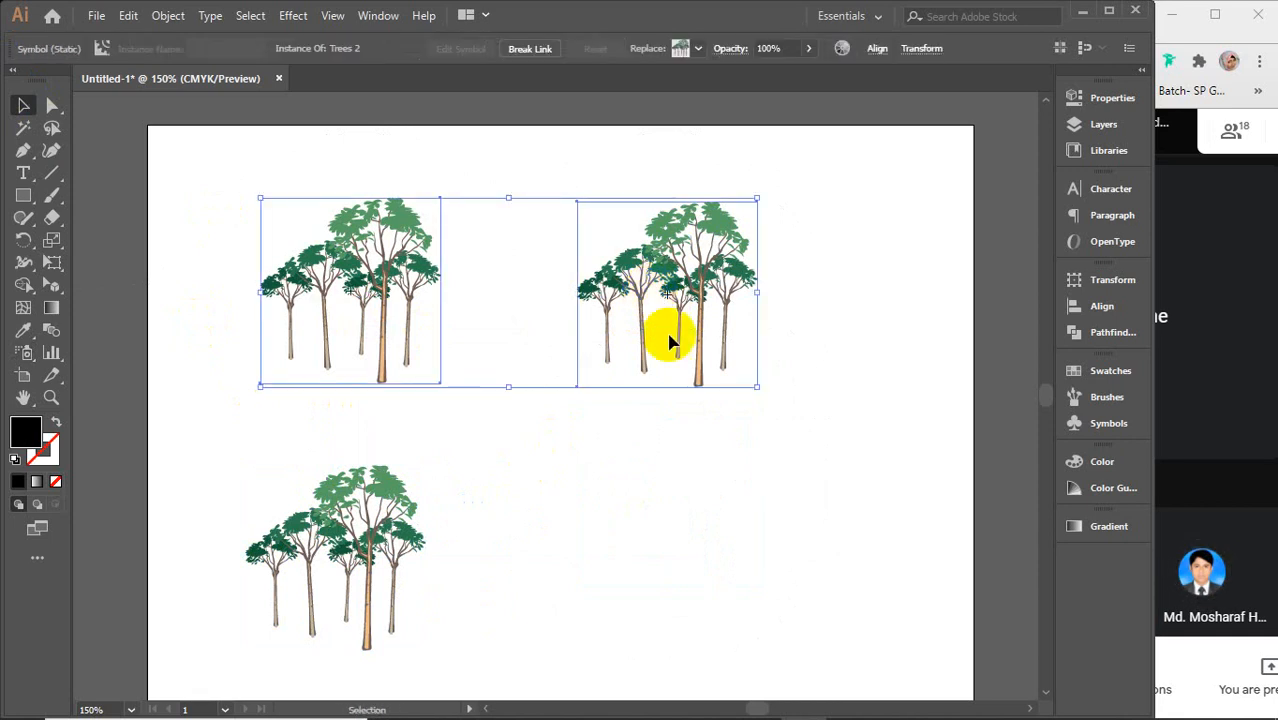
click(733, 500)
click(685, 285)
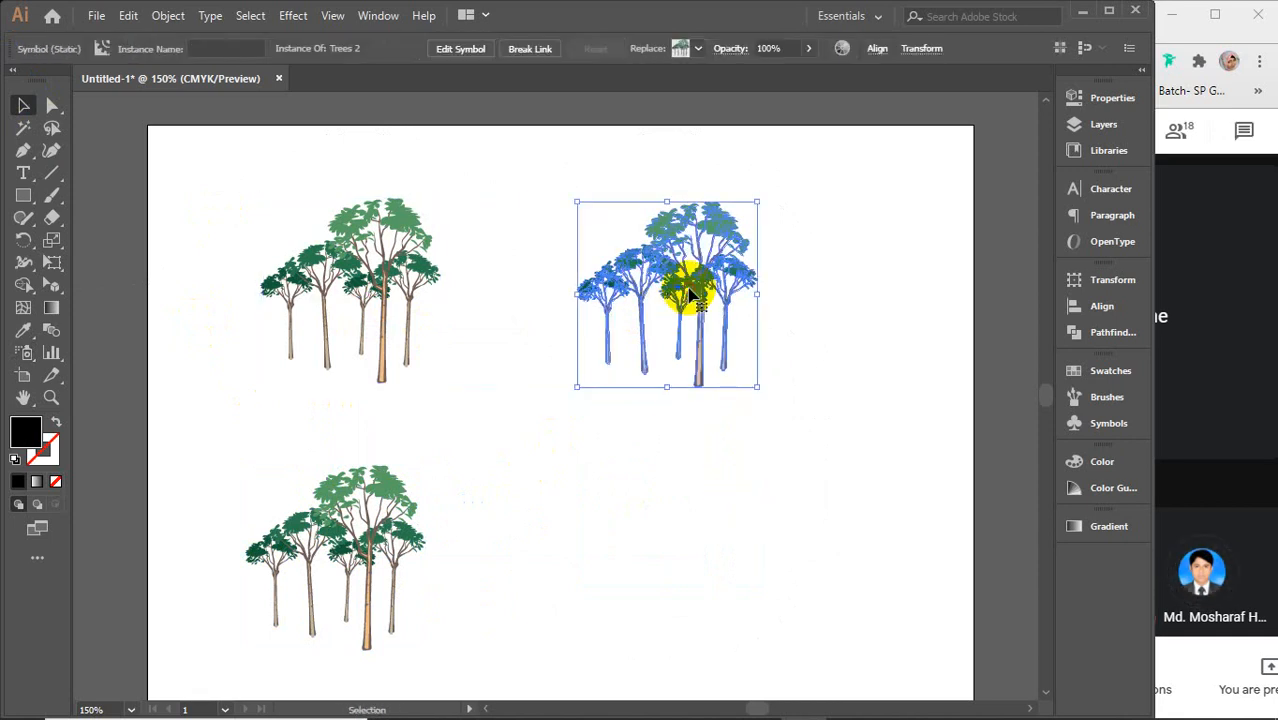
drag(685, 285, 811, 388)
drag(407, 278, 565, 215)
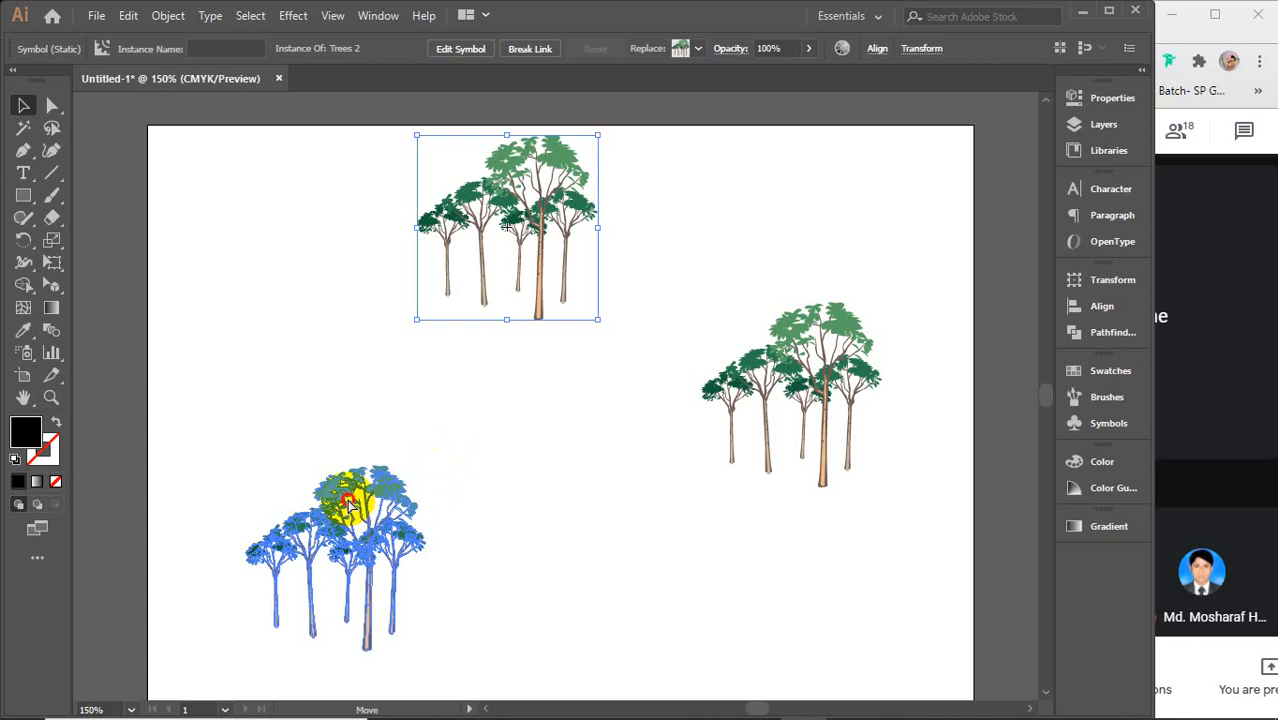
Step: Rearrange the three tree groups individually, with one higher in the middle and one lower on each side
drag(342, 499, 334, 353)
drag(800, 404, 744, 382)
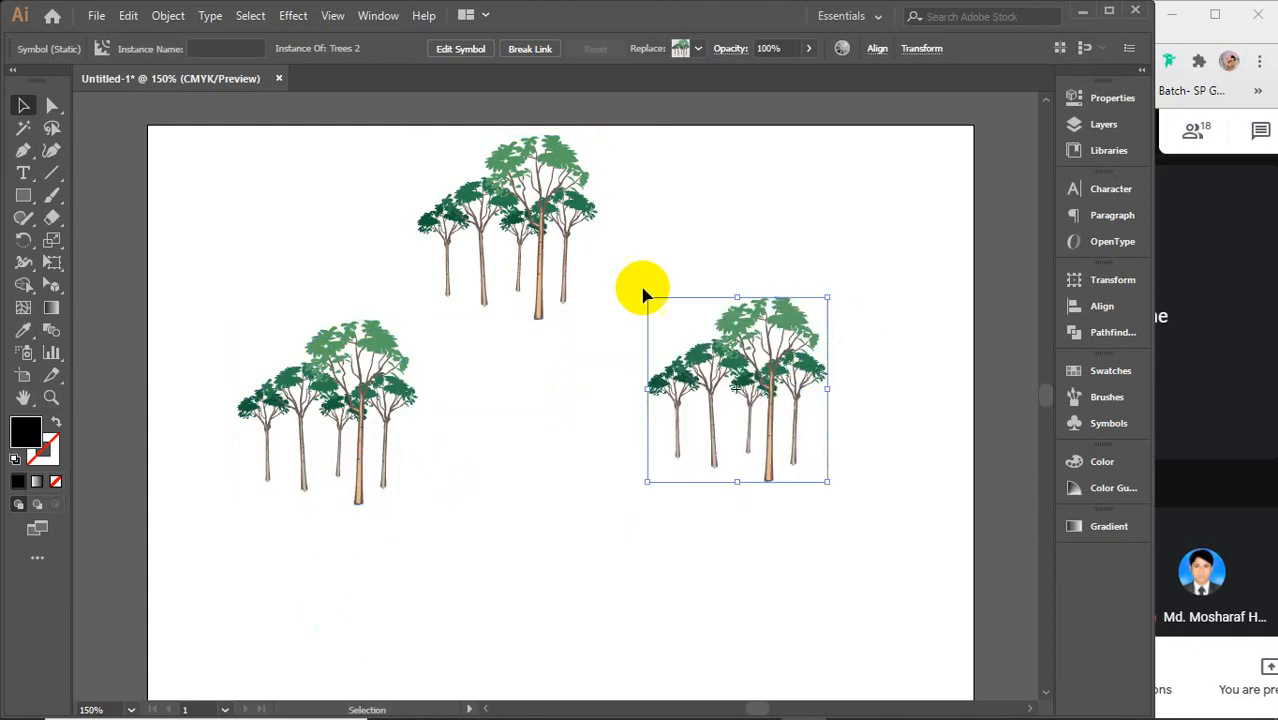
drag(540, 216, 585, 214)
drag(318, 383, 325, 328)
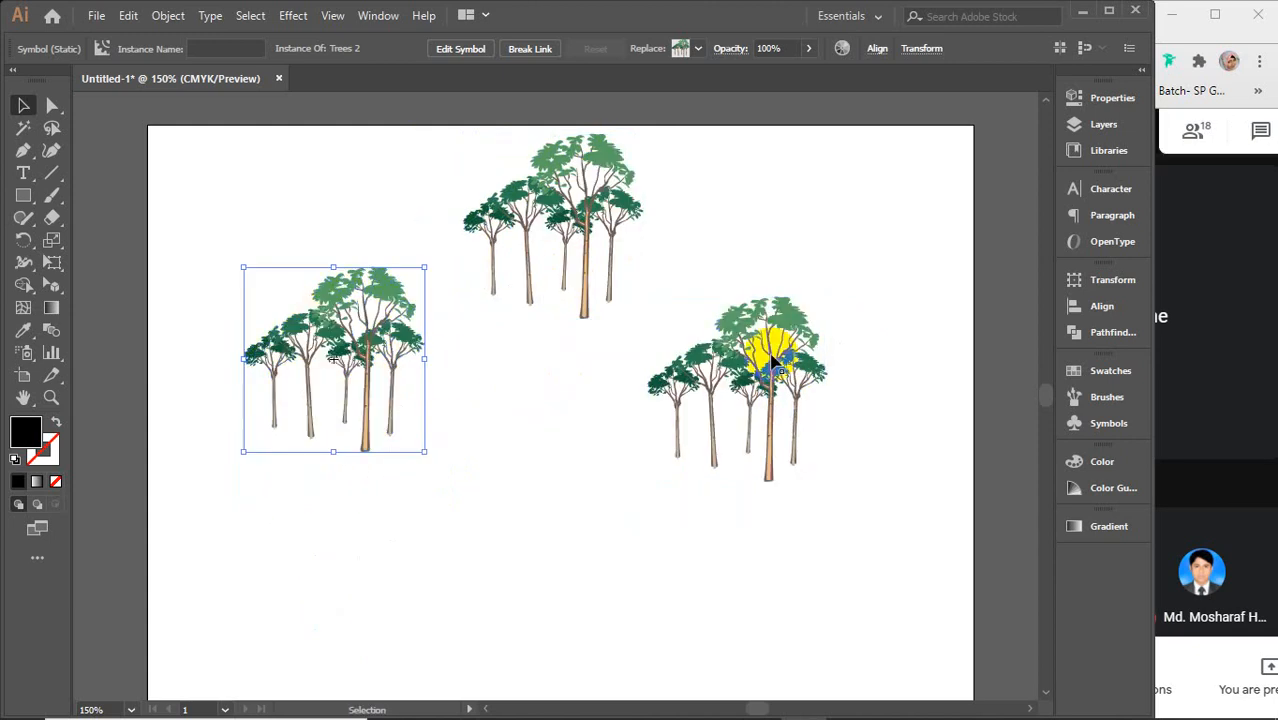
drag(756, 357, 751, 418)
drag(575, 228, 570, 290)
drag(713, 414, 730, 326)
Step: Select all three tree groups and delete them
drag(235, 197, 858, 523)
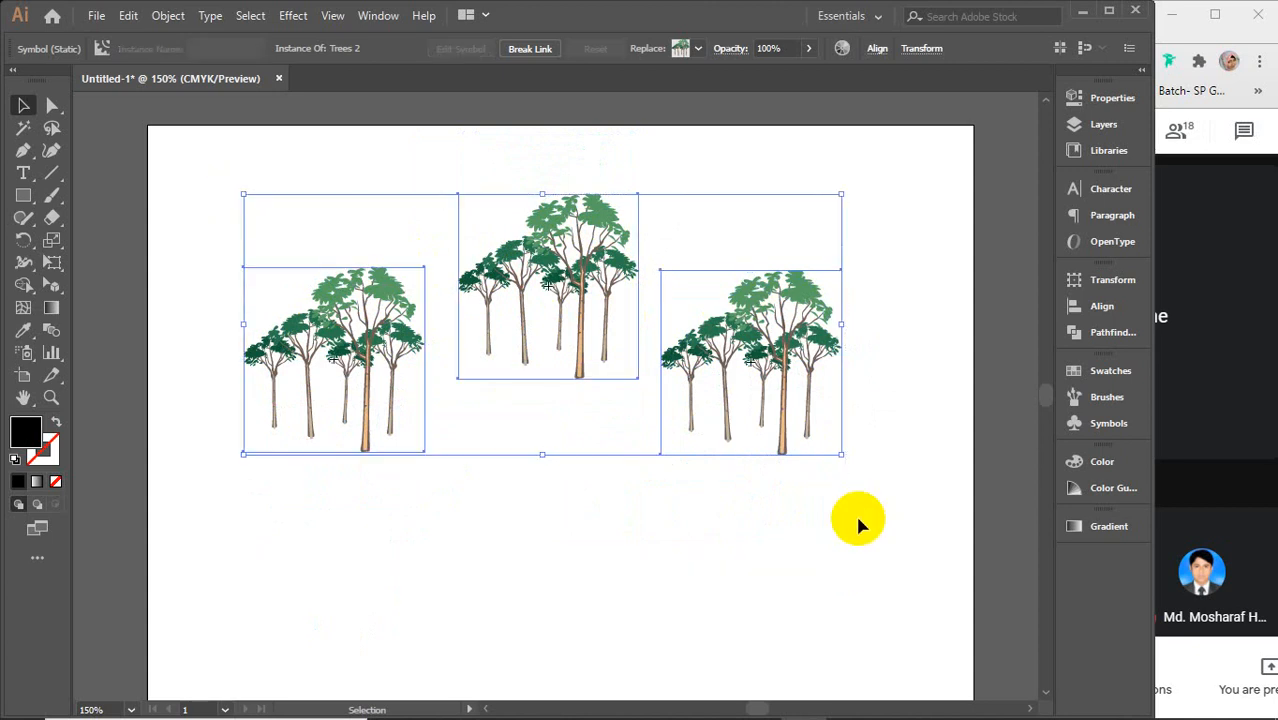
key(Delete)
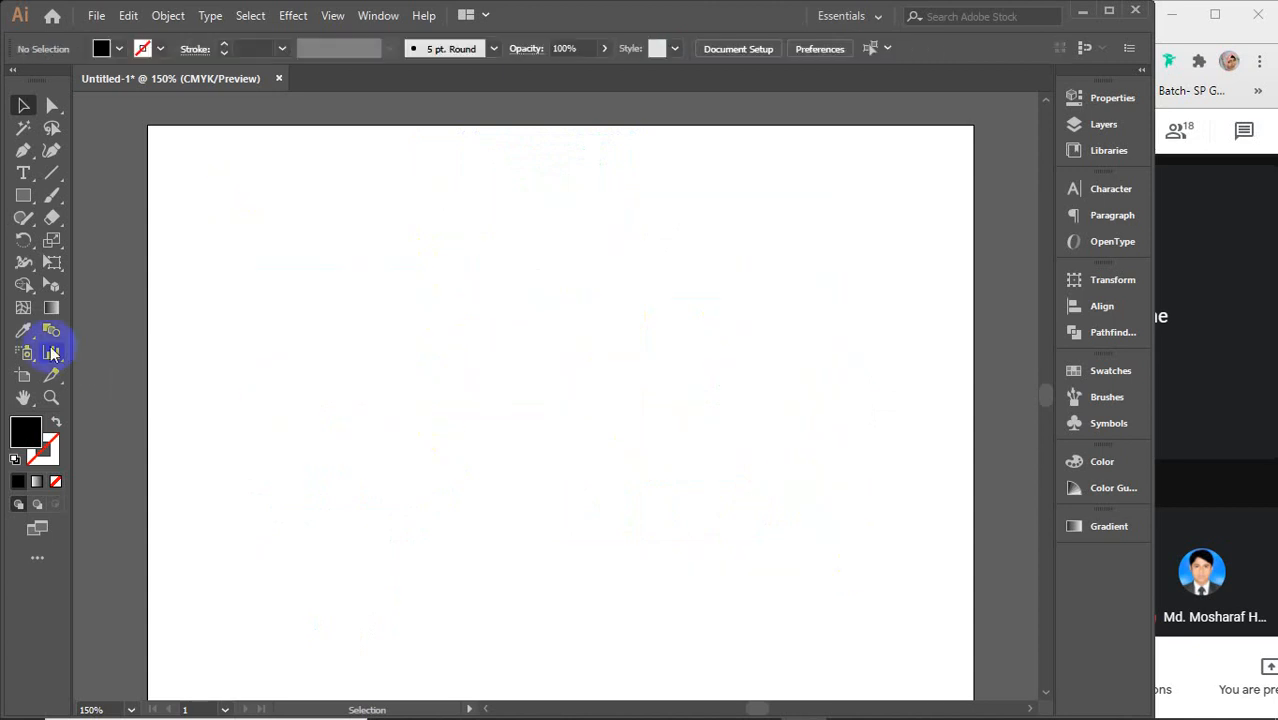
Step: Choose the butterfly symbol, collapse the Symbols panel, and spray many butterflies across the artboard in one continuous stroke
click(1100, 423)
click(911, 463)
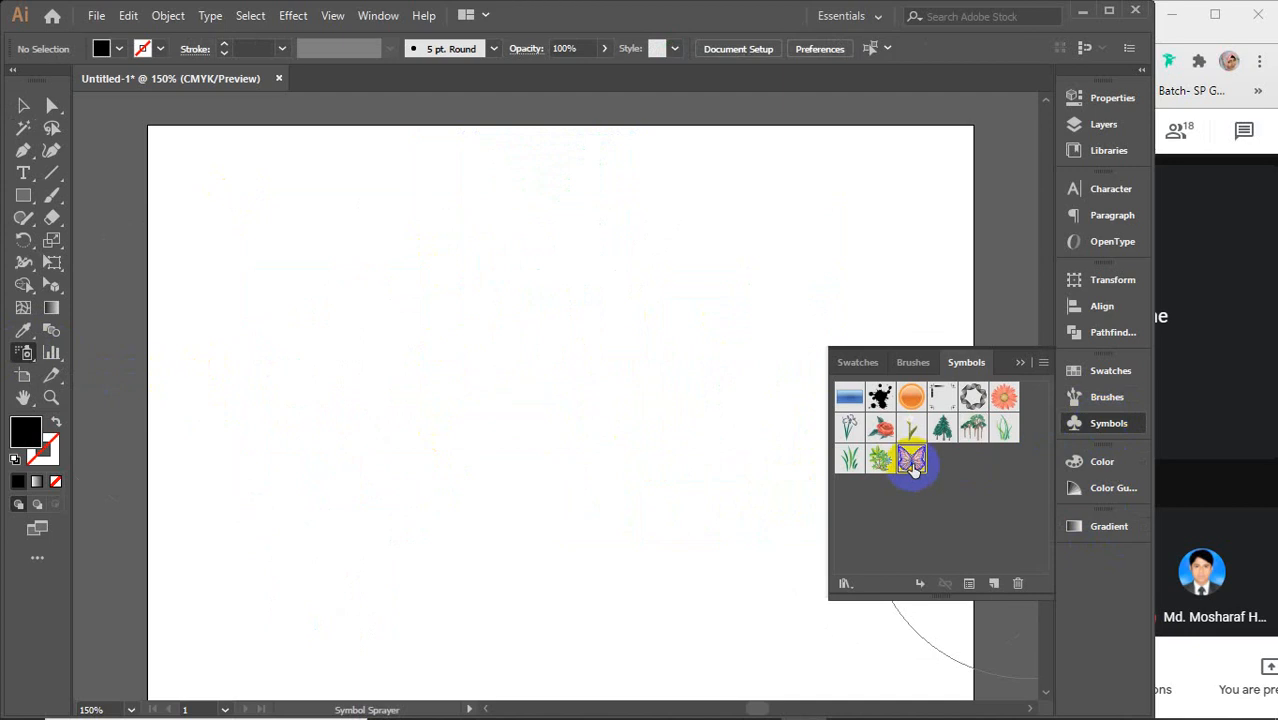
click(1021, 363)
scroll(649, 400, down, 1)
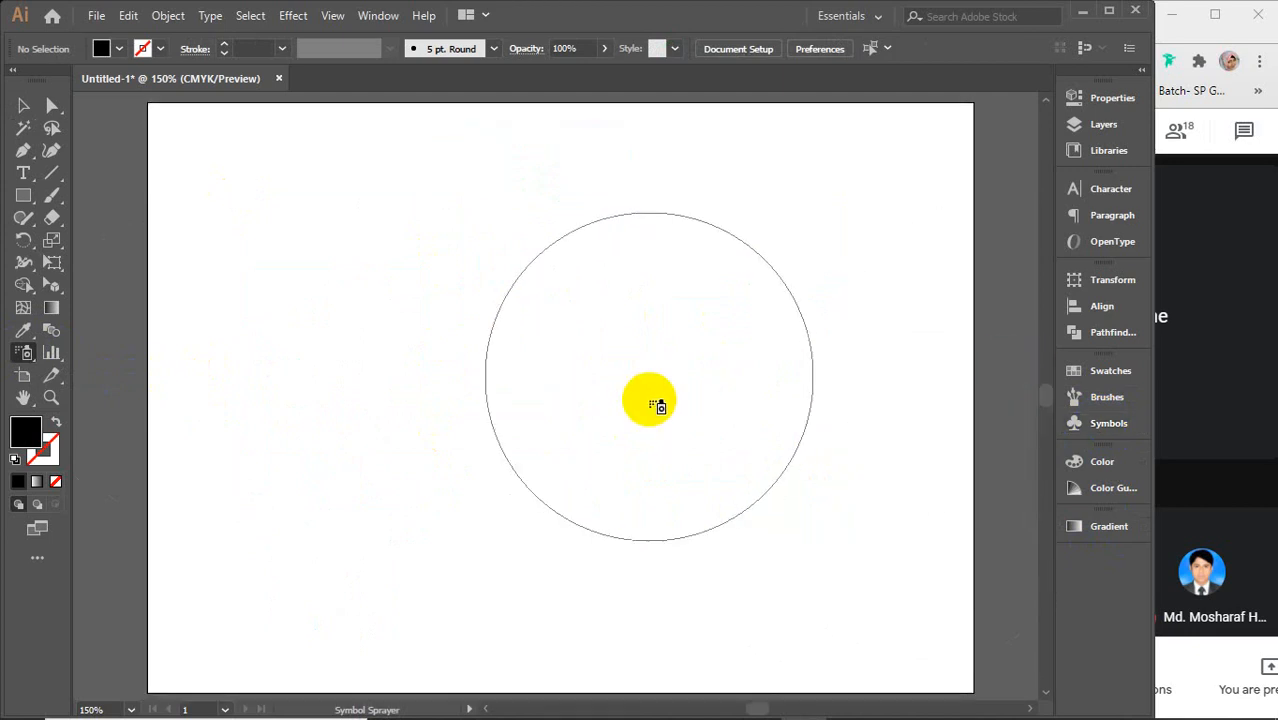
scroll(649, 400, down, 1)
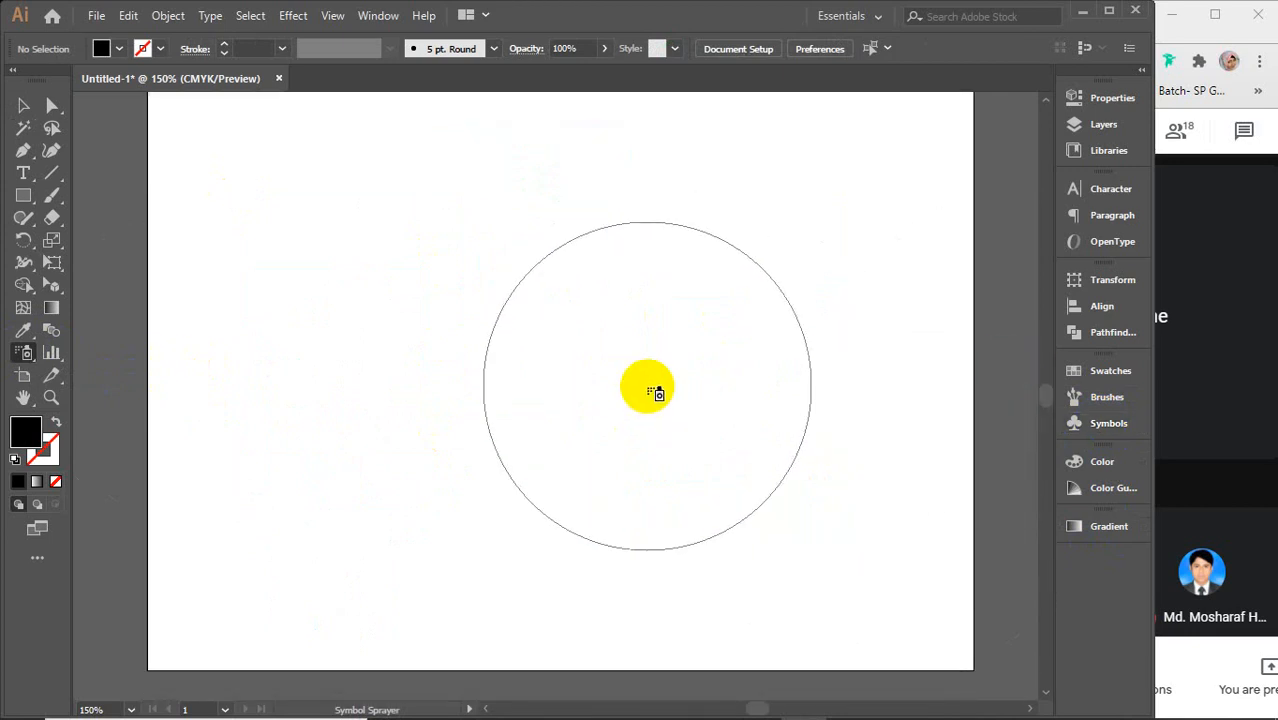
scroll(655, 392, up, 1)
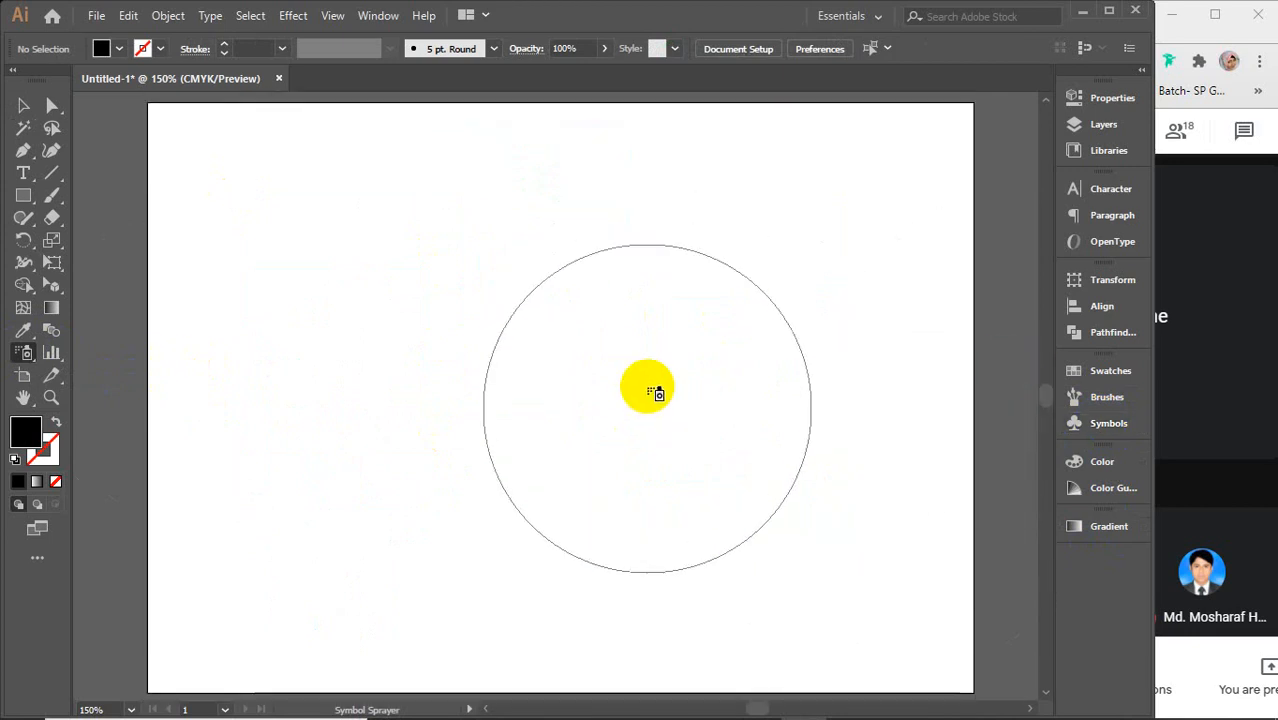
click(1045, 692)
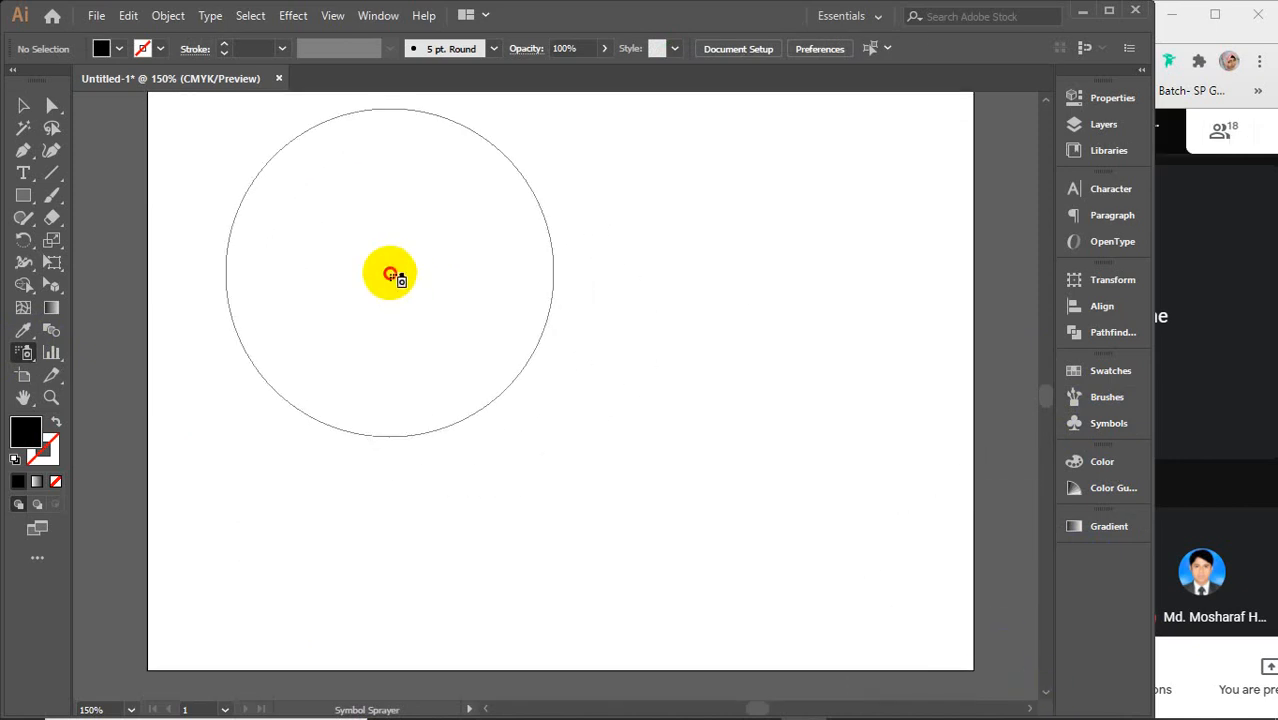
mouse_move(390, 274)
mouse_down()
mouse_move(727, 223)
mouse_move(807, 454)
mouse_move(551, 357)
mouse_move(623, 455)
mouse_up()
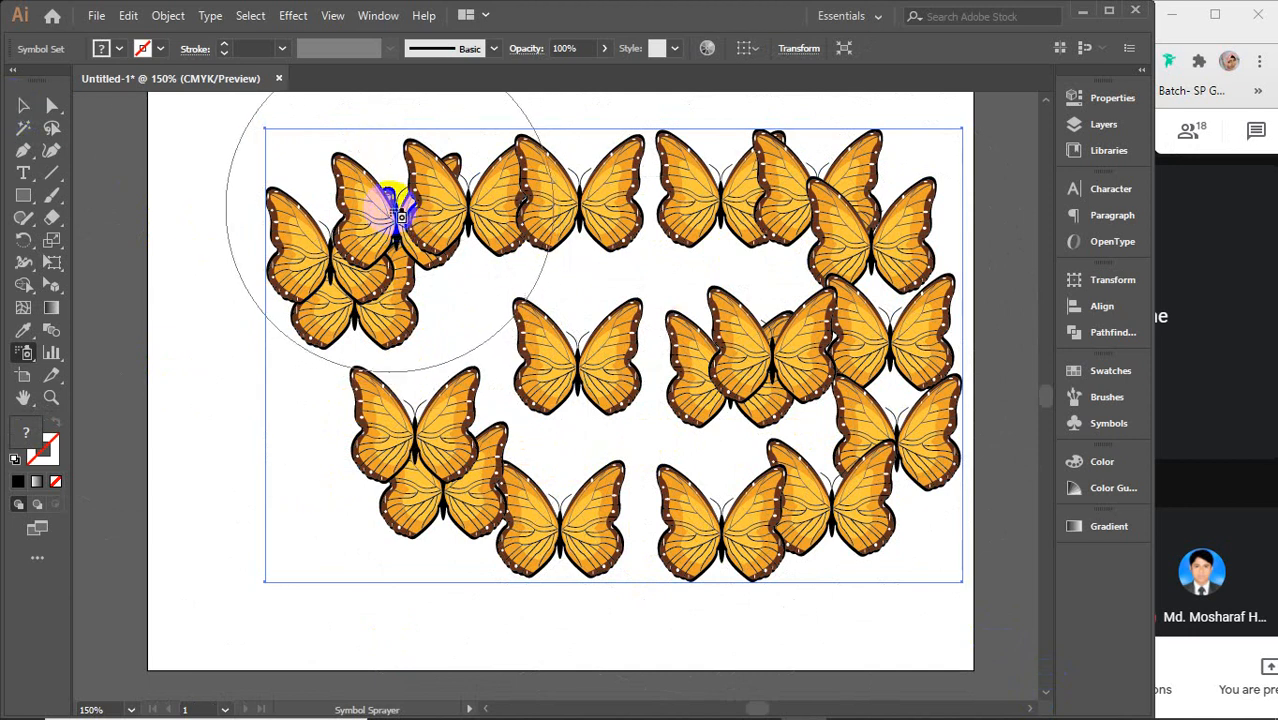
Step: Try rotating the whole butterfly symbol set slightly counter-clockwise, and undo the rotation
click(24, 107)
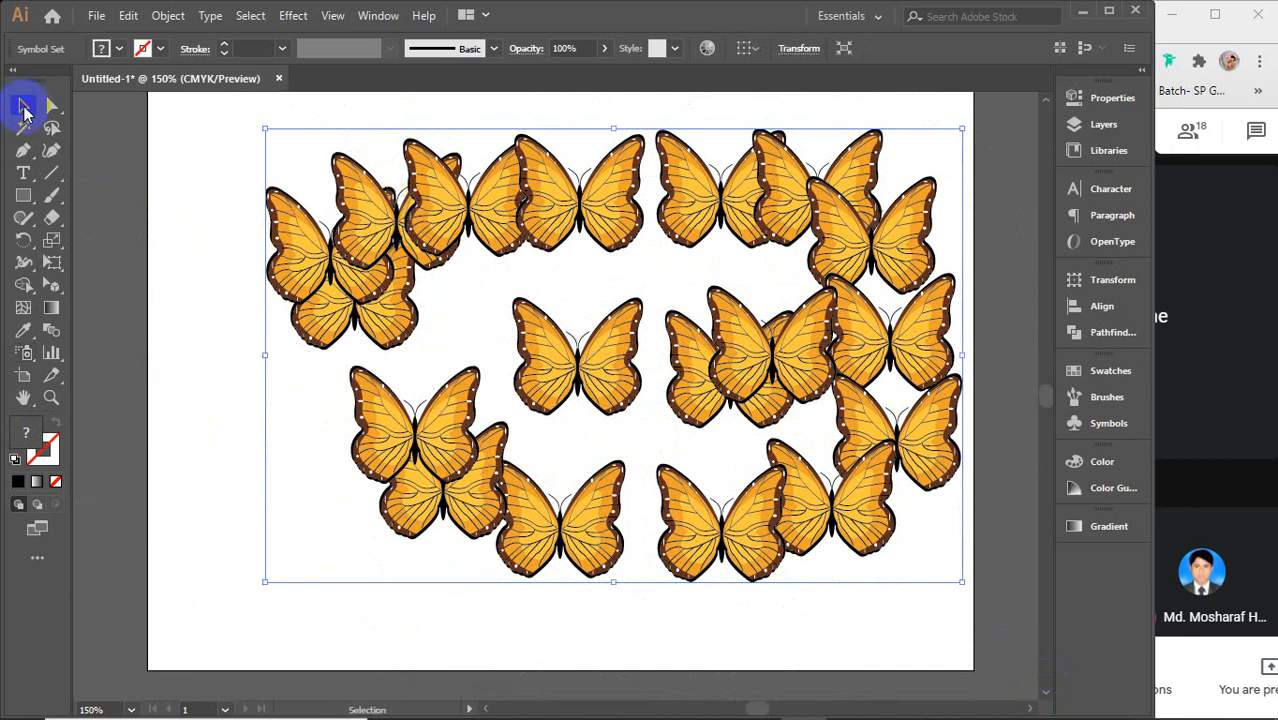
drag(254, 121, 231, 186)
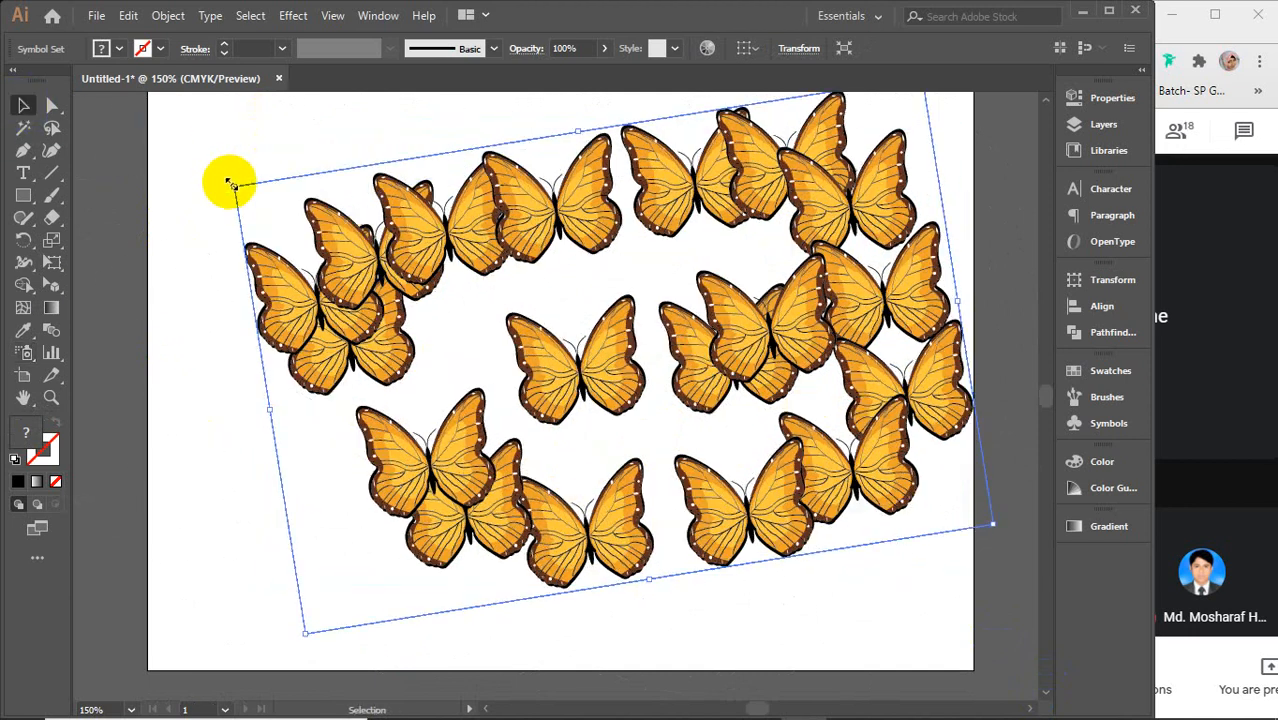
key(ctrl+z)
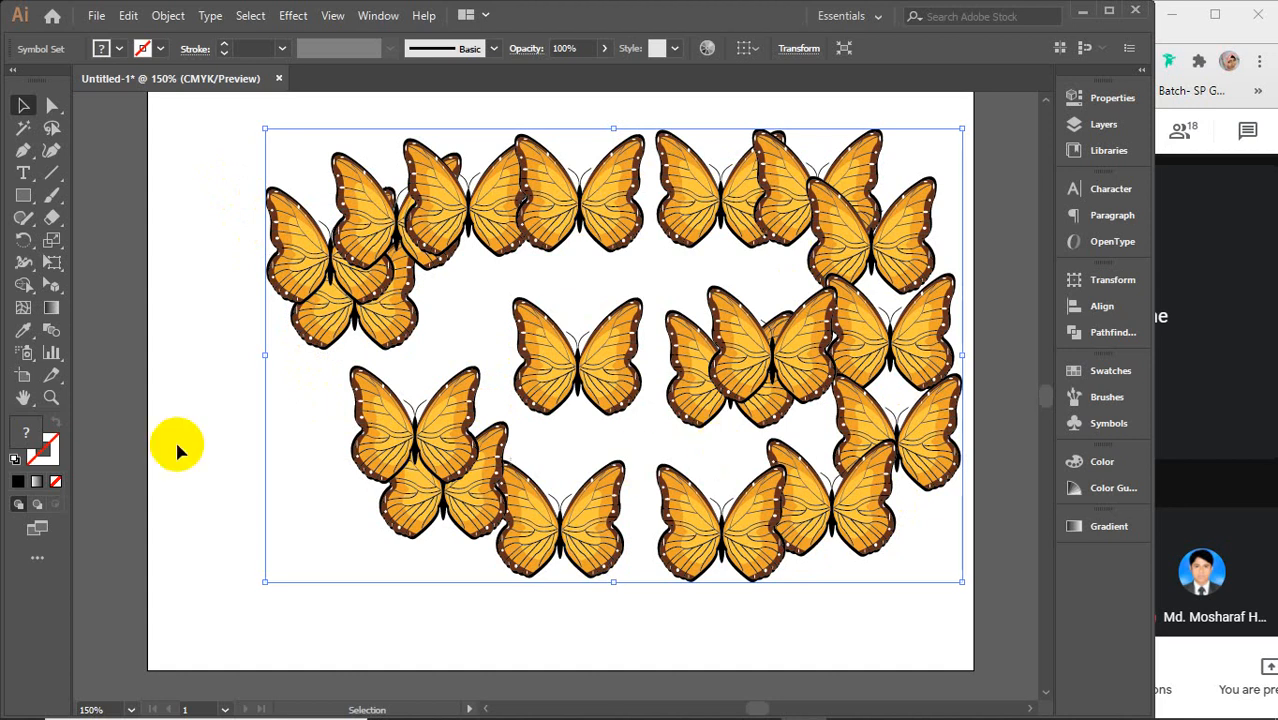
Step: Use the Symbol Shifter with a brush much smaller than one butterfly to pull apart the overlapping butterflies at the set's upper-left end
click(26, 358)
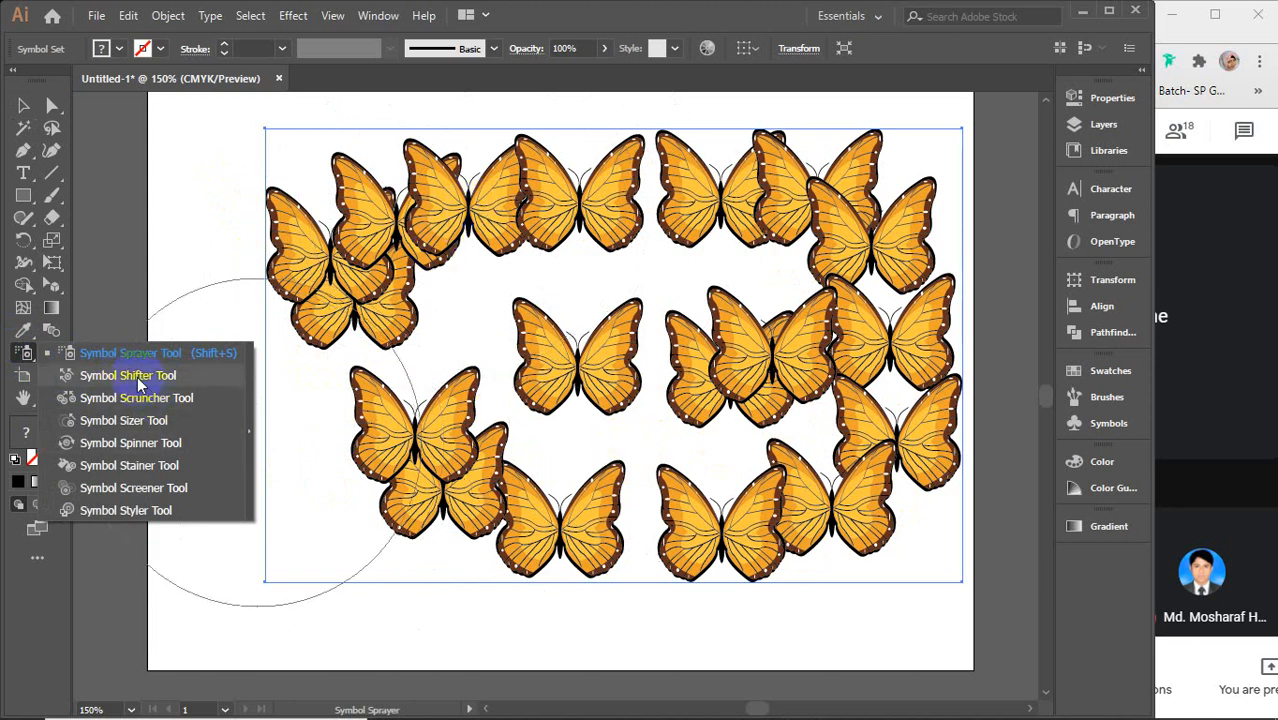
click(129, 376)
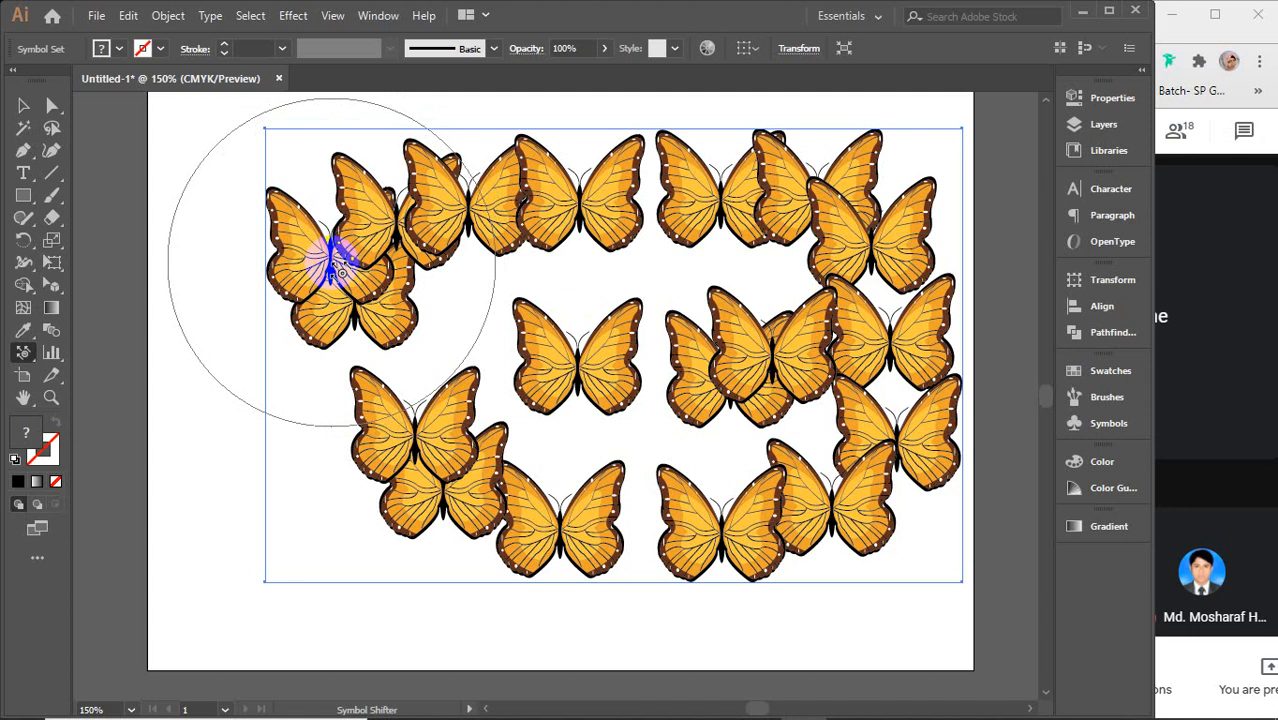
key(bracketleft)
key(bracketleft)
key(bracketleft)
key(bracketleft)
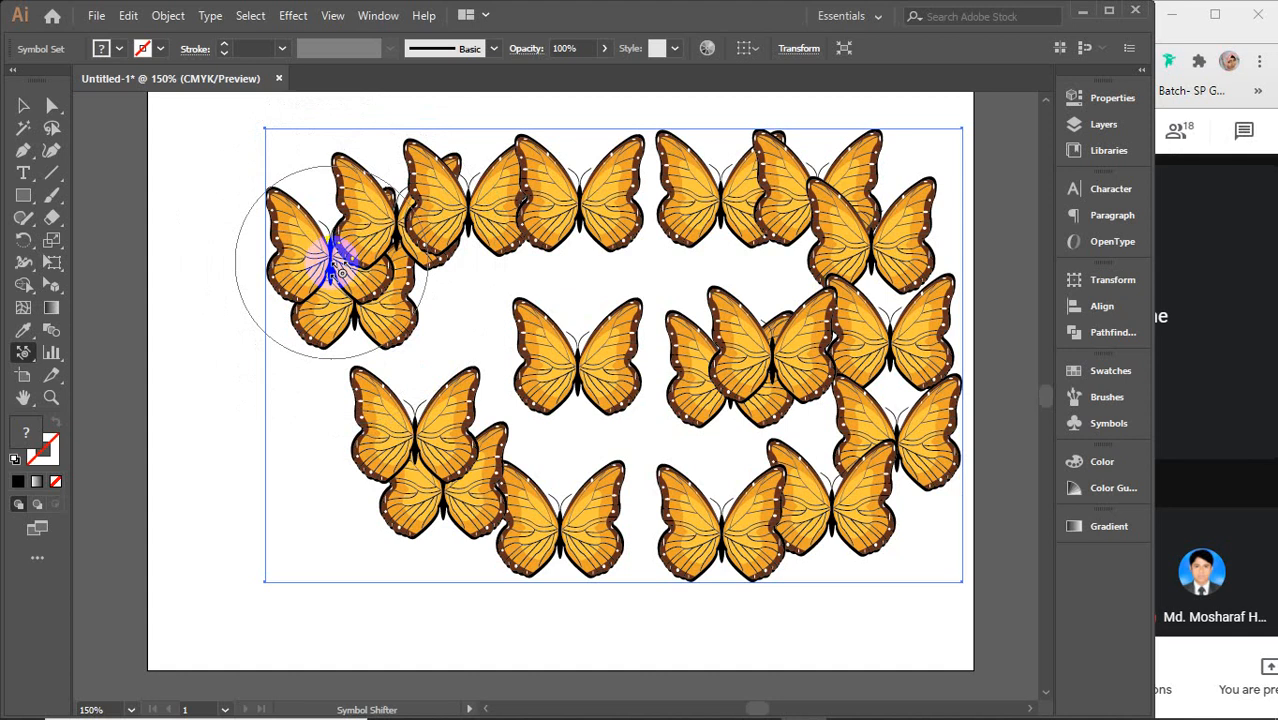
key(bracketleft)
key(bracketleft)
key(bracketleft)
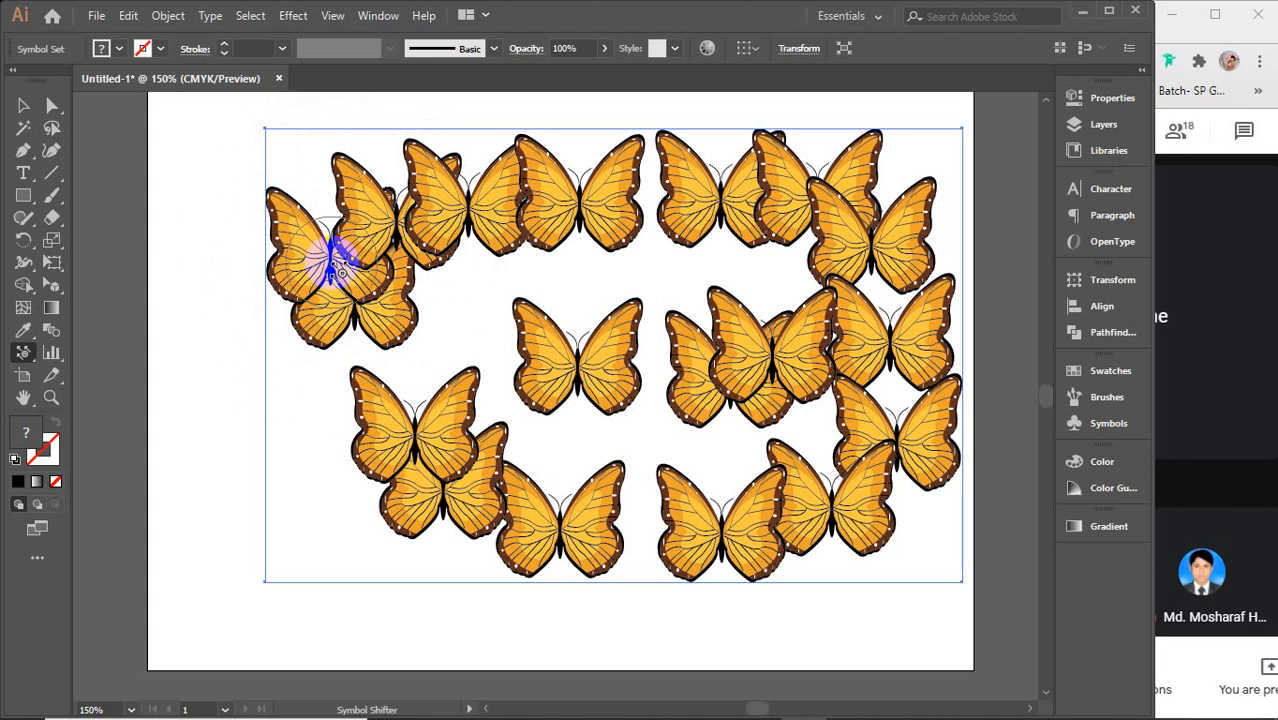
mouse_move(300, 265)
mouse_down()
mouse_move(266, 233)
mouse_move(238, 245)
mouse_move(255, 255)
mouse_up()
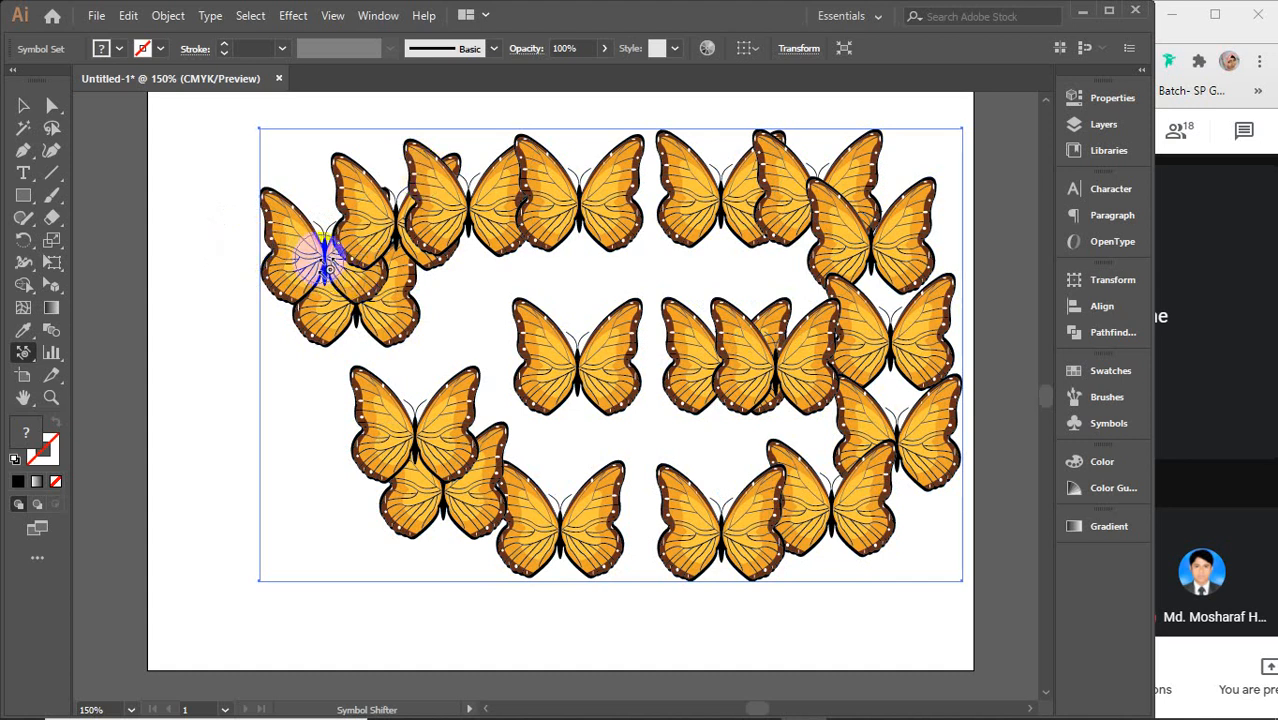
mouse_move(325, 265)
mouse_down()
mouse_move(281, 237)
mouse_move(305, 240)
mouse_move(255, 190)
mouse_up()
mouse_move(302, 248)
mouse_down()
mouse_move(258, 190)
mouse_move(268, 208)
mouse_up()
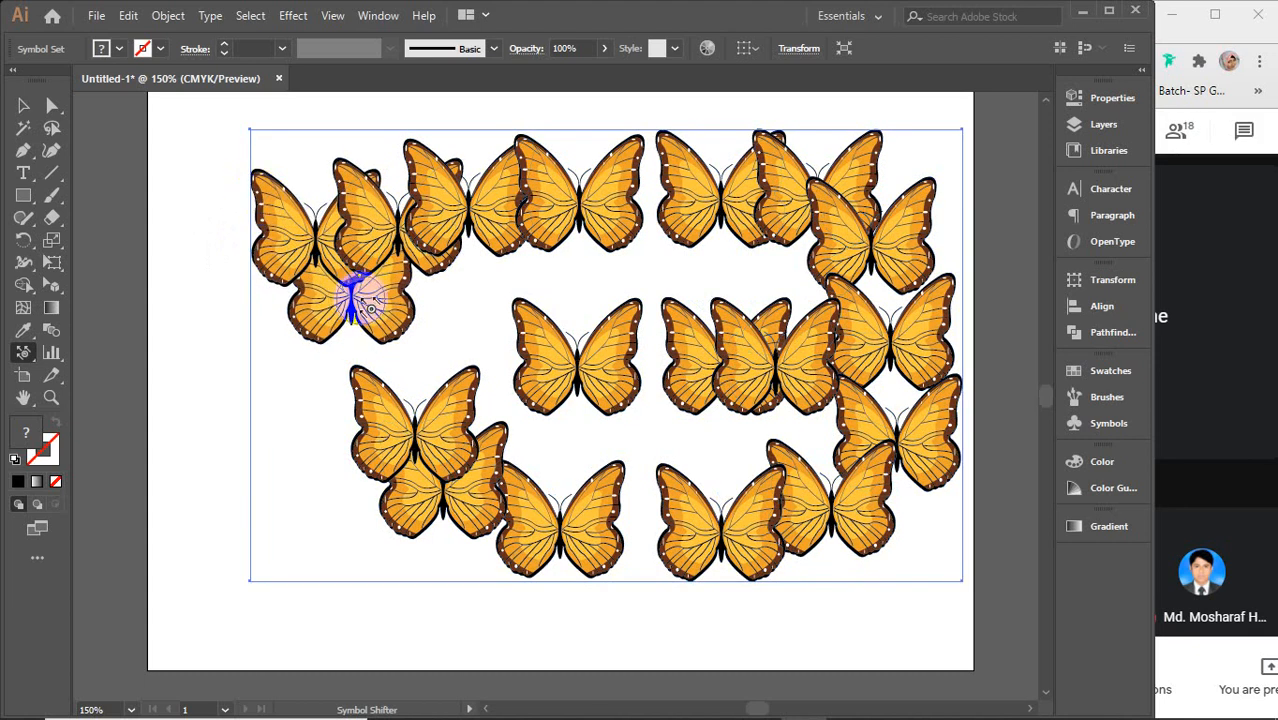
mouse_move(362, 298)
mouse_down()
mouse_move(337, 346)
mouse_move(364, 317)
mouse_move(345, 340)
mouse_move(337, 294)
mouse_move(338, 332)
mouse_move(353, 325)
mouse_move(347, 311)
mouse_move(344, 357)
mouse_move(345, 305)
mouse_move(343, 357)
mouse_move(325, 297)
mouse_move(331, 345)
mouse_move(350, 304)
mouse_move(340, 356)
mouse_move(350, 316)
mouse_move(325, 336)
mouse_move(308, 319)
mouse_move(336, 321)
mouse_move(296, 403)
mouse_move(341, 327)
mouse_move(302, 403)
mouse_move(306, 383)
mouse_move(280, 416)
mouse_move(262, 380)
mouse_up()
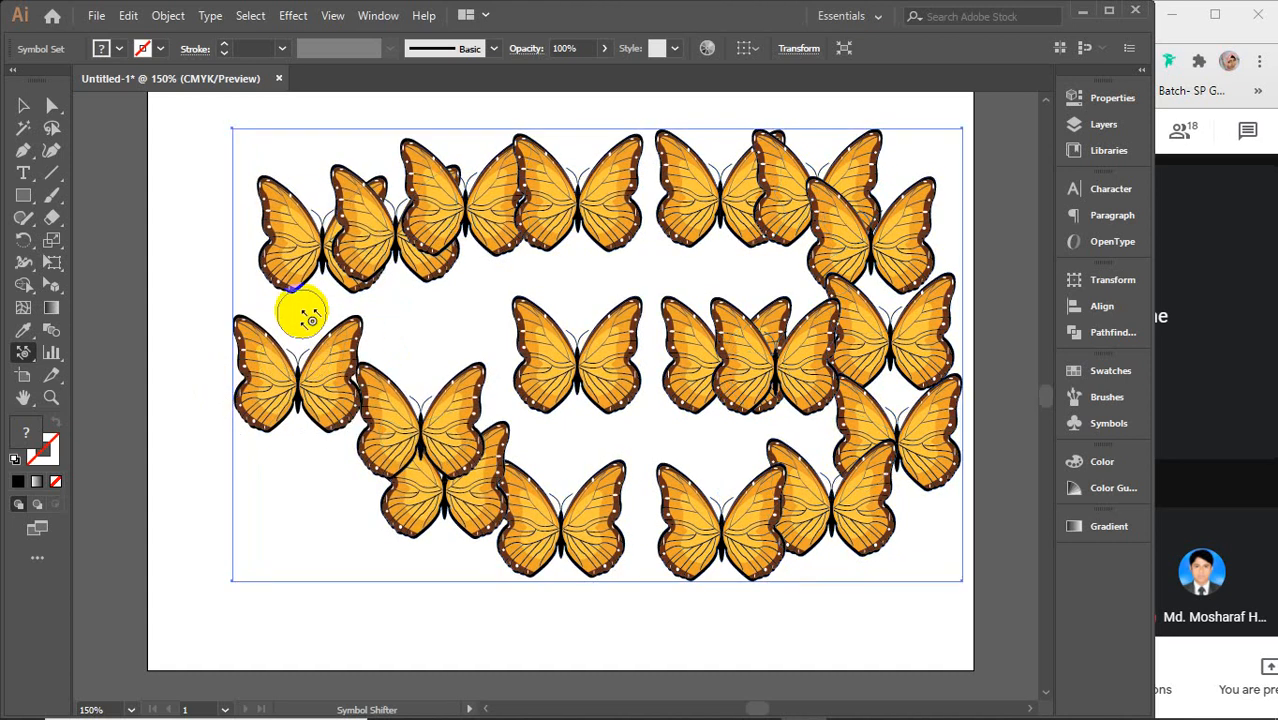
Step: Shift the leftmost butterfly of the upper row toward the artboard's upper-left corner, clear of its neighbour
mouse_move(322, 237)
mouse_down()
mouse_move(225, 188)
mouse_move(323, 236)
mouse_move(248, 190)
mouse_move(310, 240)
mouse_move(200, 150)
mouse_up()
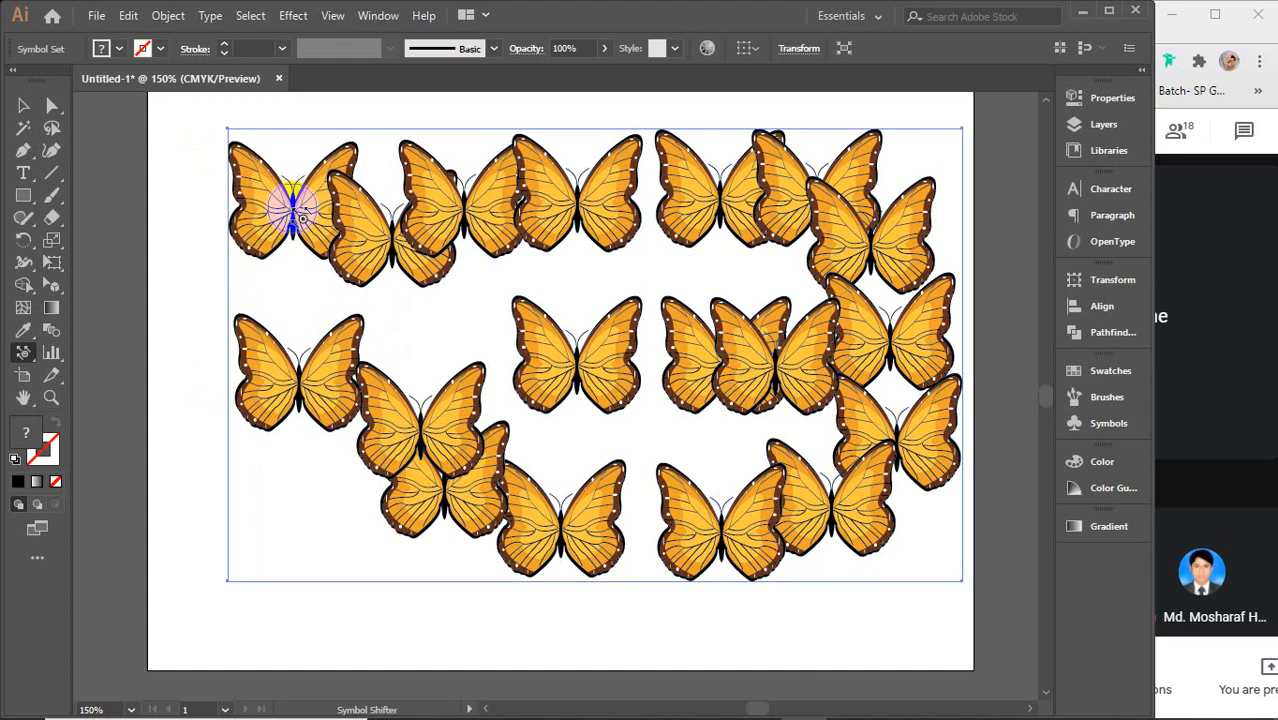
mouse_move(285, 206)
mouse_down()
mouse_move(165, 157)
mouse_move(175, 165)
mouse_up()
drag(312, 225, 222, 171)
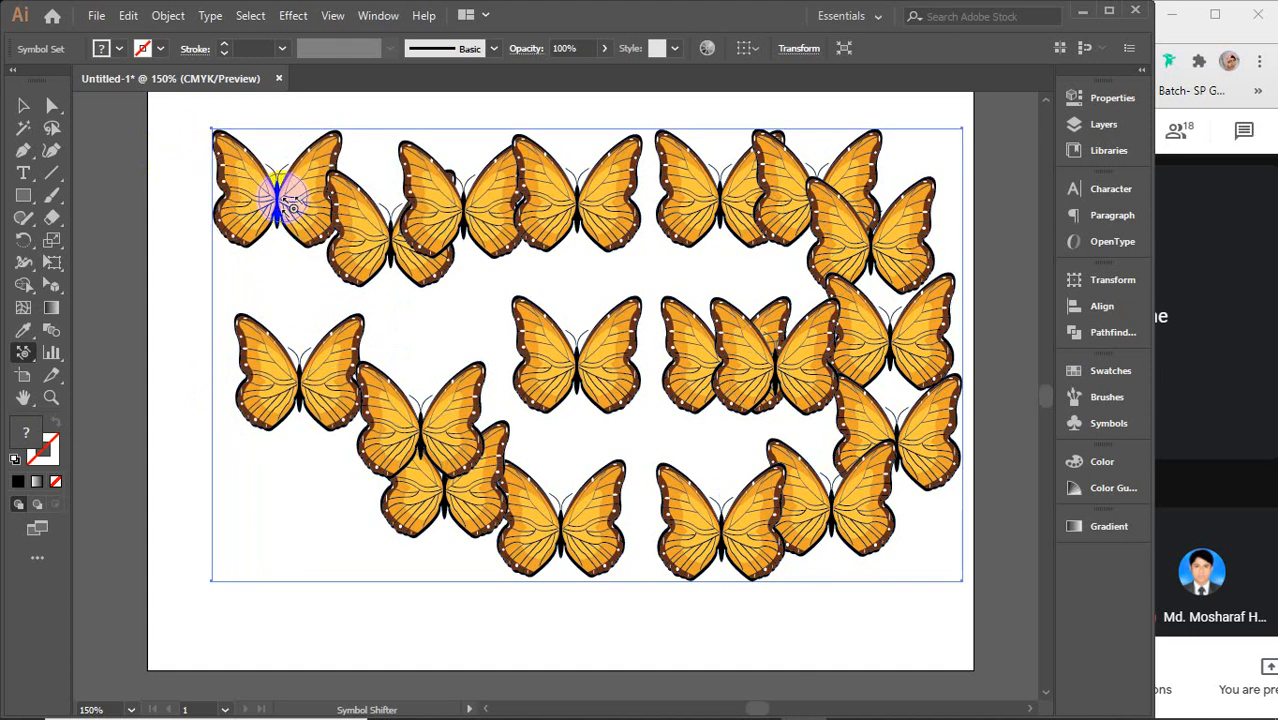
drag(280, 200, 214, 143)
Step: Shift the third butterfly of the upper row upward until it extends slightly past the artboard's upper edge
drag(462, 215, 465, 109)
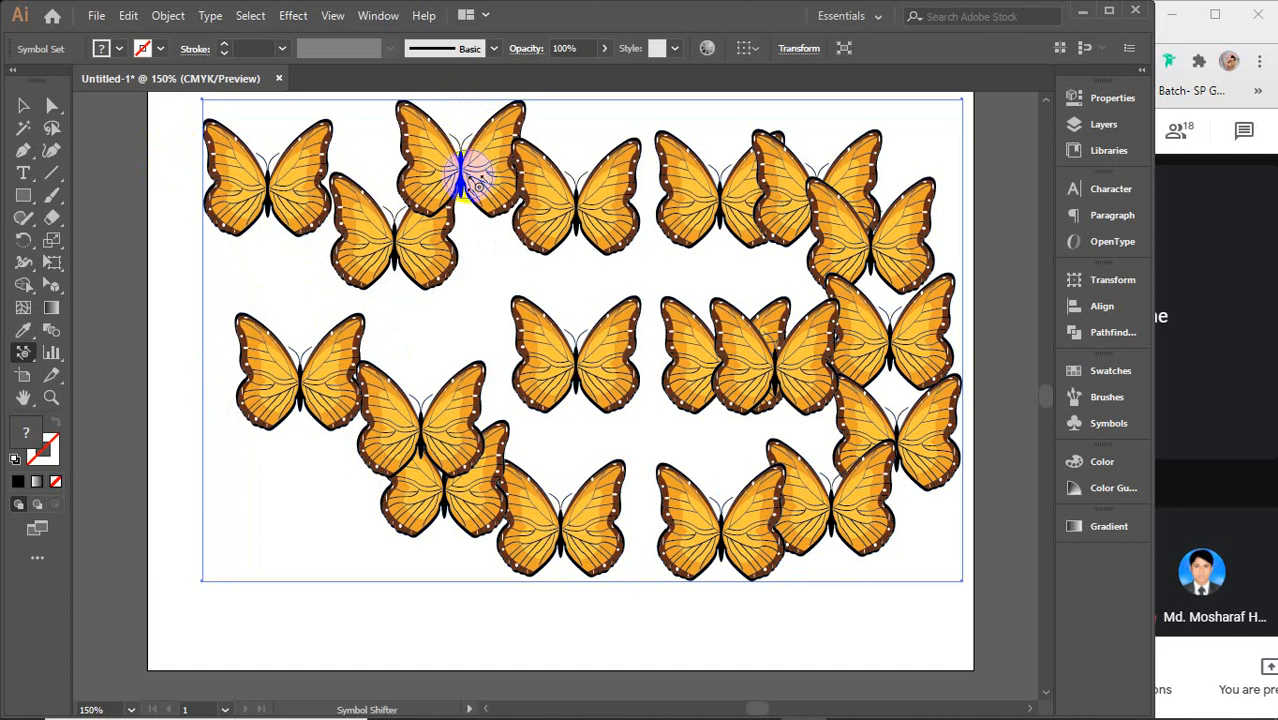
scroll(465, 109, up, 6)
scroll(551, 449, down, 4)
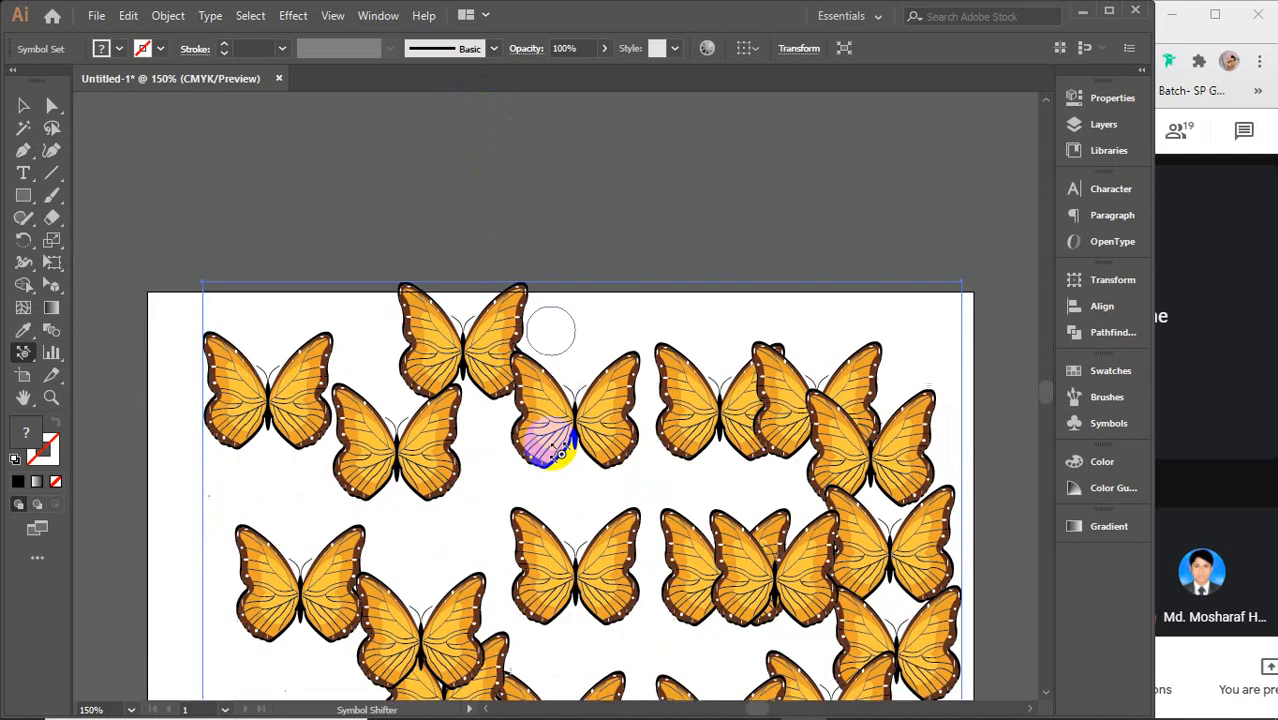
scroll(560, 450, down, 3)
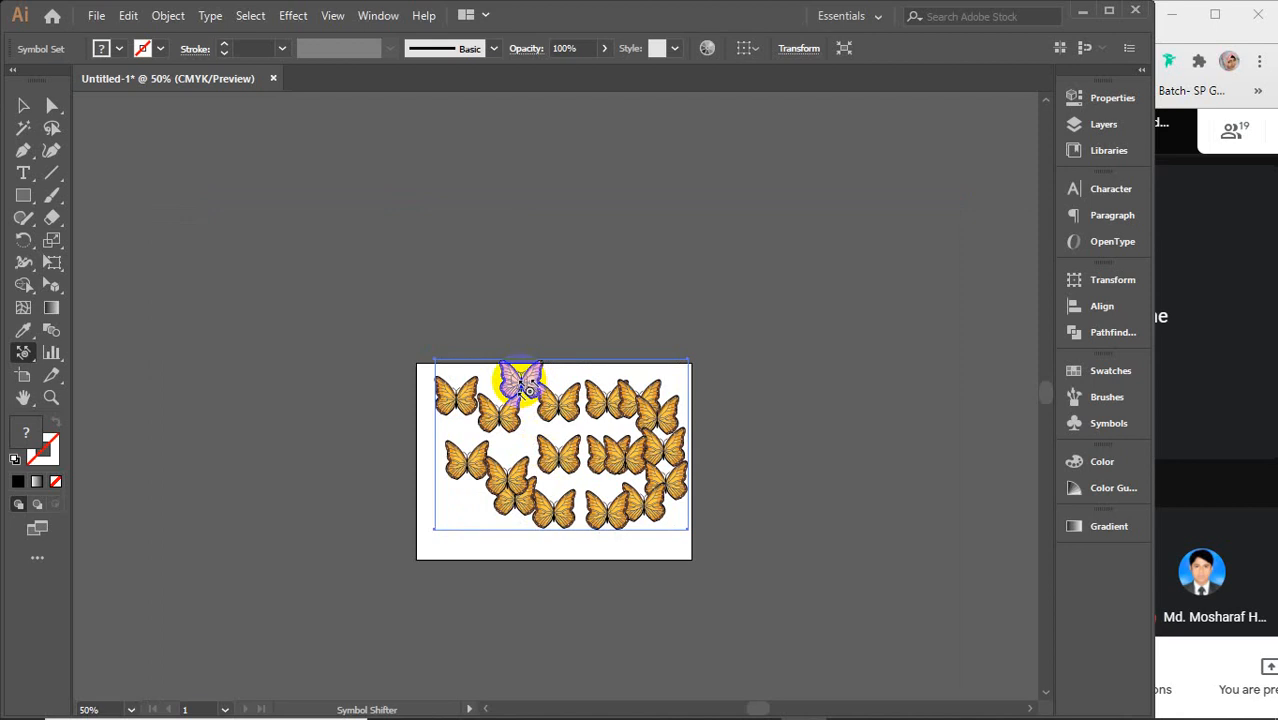
drag(519, 366, 549, 326)
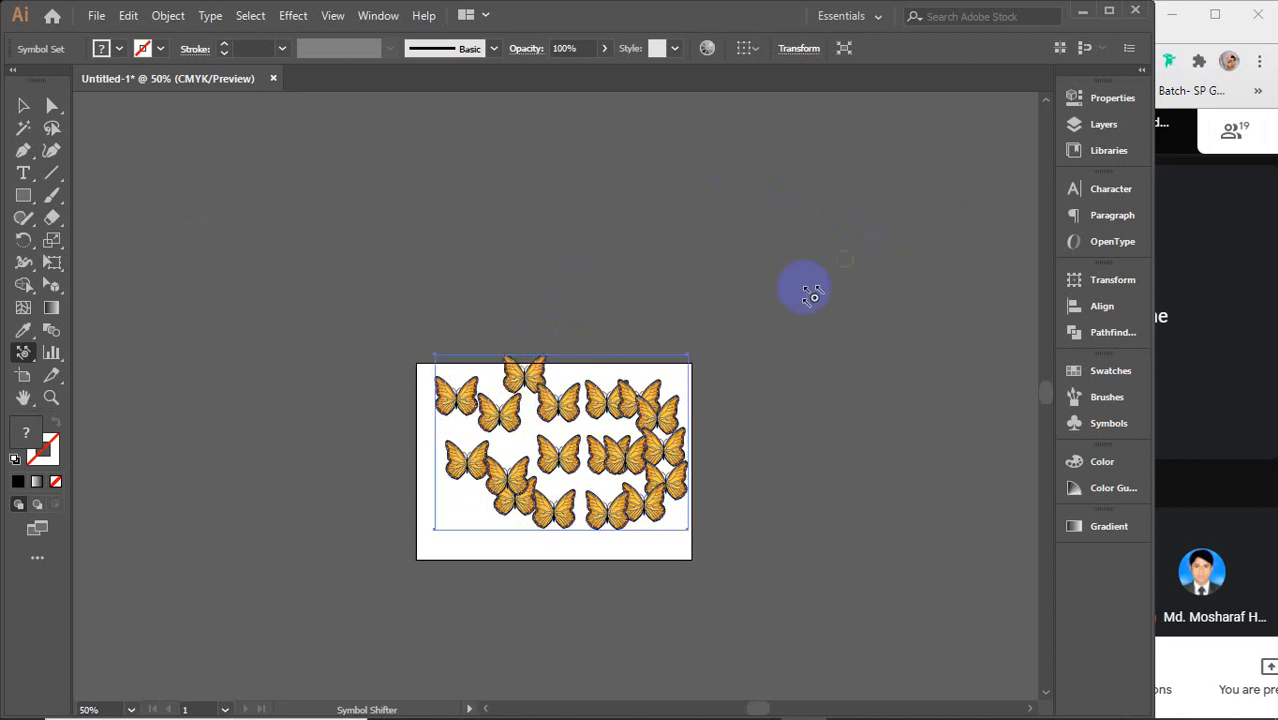
Step: Spread out the overlapping butterflies in the set's right half, shifting one past the artboard's upper-right corner
scroll(540, 405, up, 3)
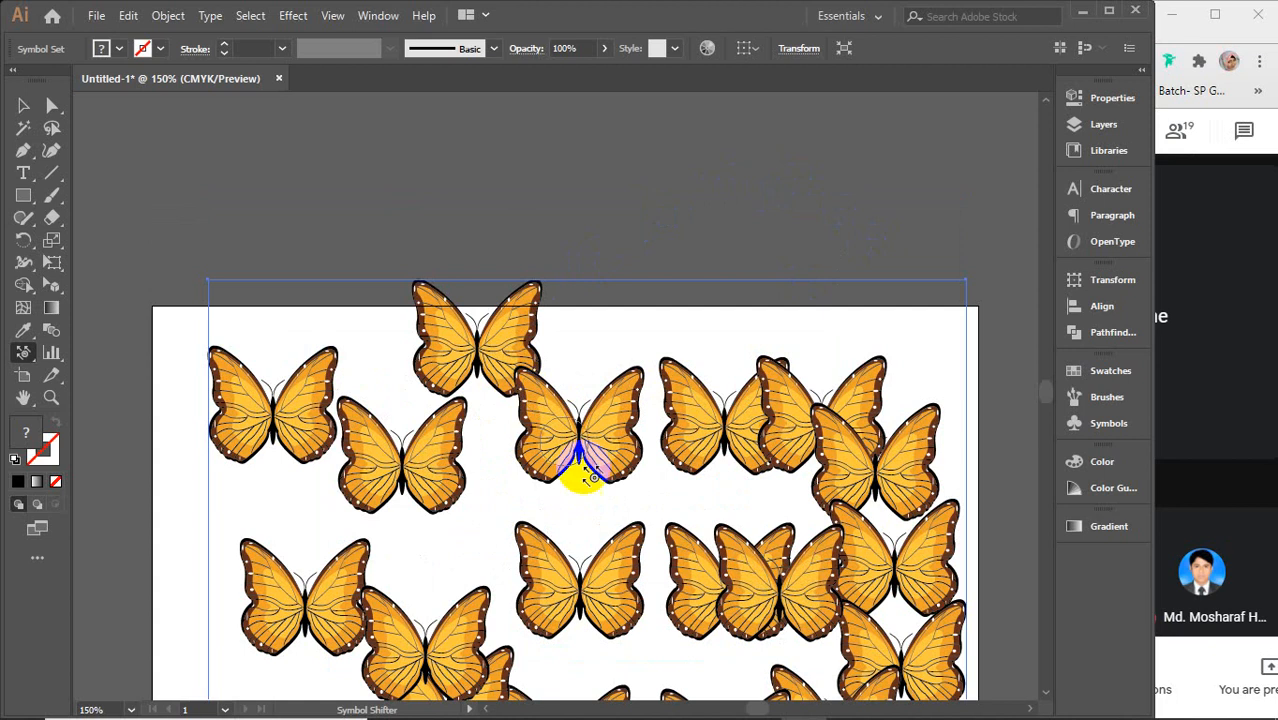
drag(642, 542, 629, 421)
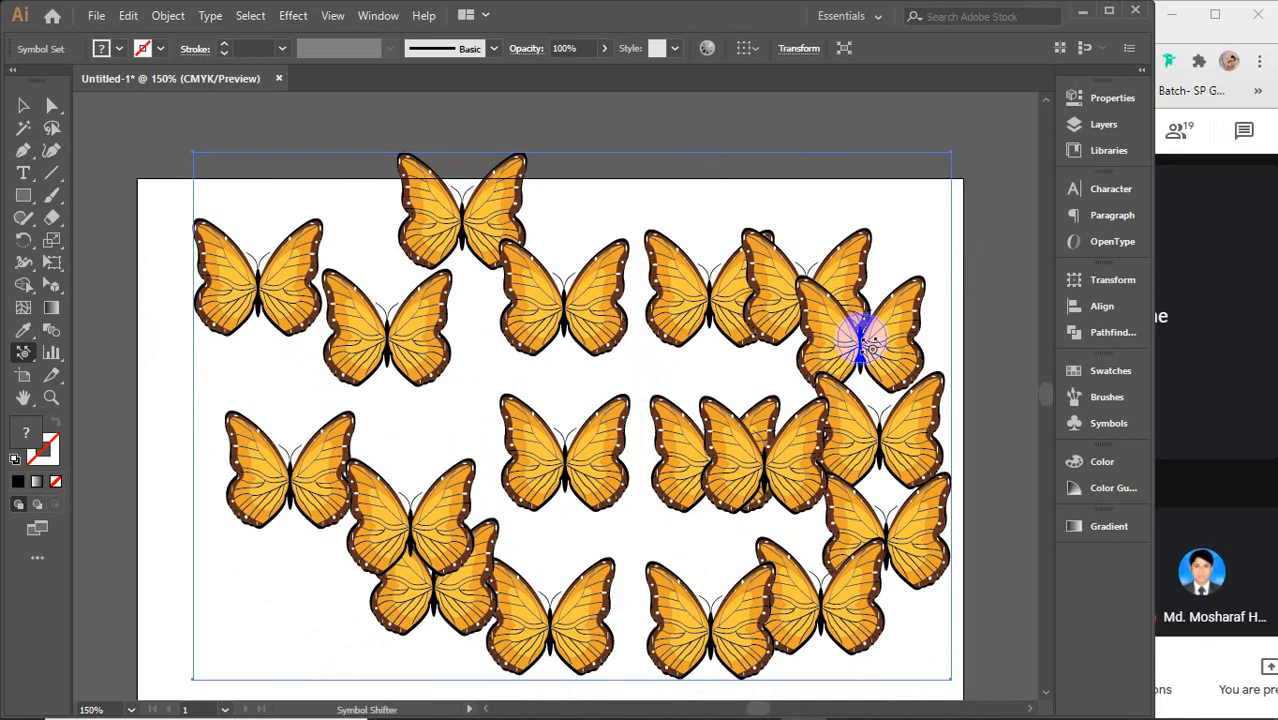
mouse_move(862, 345)
mouse_down()
mouse_move(899, 318)
mouse_move(935, 266)
mouse_move(940, 227)
mouse_move(900, 284)
mouse_move(937, 207)
mouse_move(927, 190)
mouse_move(933, 220)
mouse_move(963, 162)
mouse_move(978, 189)
mouse_move(954, 218)
mouse_move(972, 155)
mouse_up()
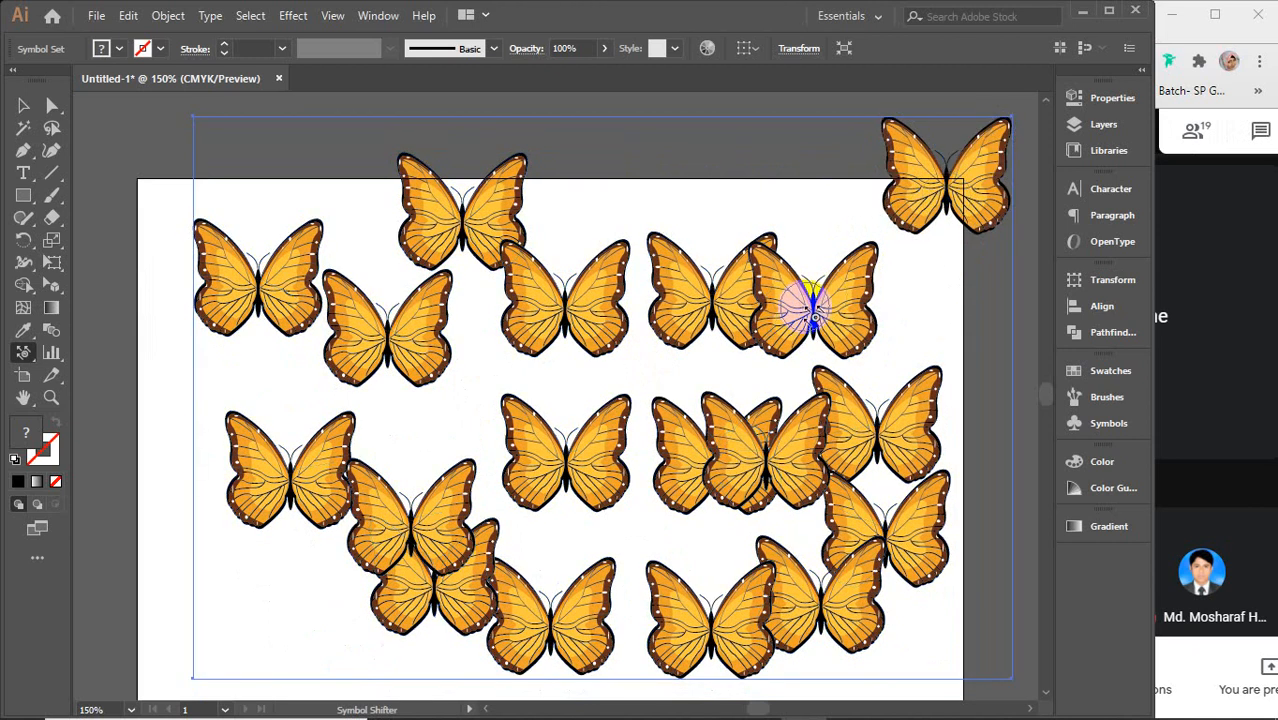
mouse_move(807, 306)
mouse_down()
mouse_move(906, 306)
mouse_move(833, 327)
mouse_move(831, 316)
mouse_move(913, 316)
mouse_move(865, 325)
mouse_move(850, 322)
mouse_move(909, 308)
mouse_move(825, 308)
mouse_move(940, 302)
mouse_move(850, 321)
mouse_move(945, 312)
mouse_move(739, 329)
mouse_move(718, 316)
mouse_move(795, 205)
mouse_move(718, 300)
mouse_move(789, 192)
mouse_move(529, 333)
mouse_move(519, 316)
mouse_move(581, 311)
mouse_move(610, 333)
mouse_move(600, 308)
mouse_move(575, 308)
mouse_move(642, 335)
mouse_move(613, 329)
mouse_move(800, 185)
mouse_move(588, 171)
mouse_move(584, 412)
mouse_move(309, 464)
mouse_move(363, 535)
mouse_move(330, 217)
mouse_move(378, 462)
mouse_move(429, 315)
mouse_move(425, 225)
mouse_up()
mouse_move(765, 462)
mouse_down()
mouse_move(765, 394)
mouse_move(770, 418)
mouse_move(750, 342)
mouse_move(765, 395)
mouse_move(736, 357)
mouse_move(736, 265)
mouse_move(748, 257)
mouse_up()
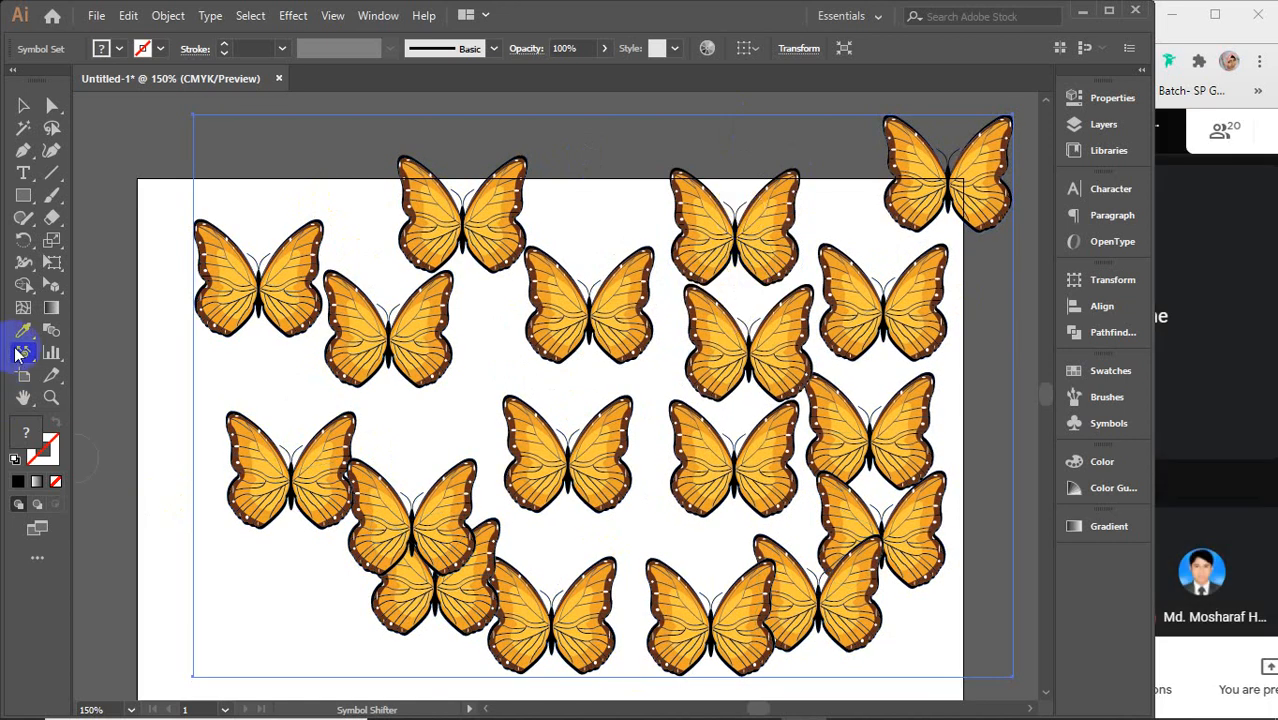
Step: Use the Symbol Scruncher to draw the butterflies closer together, working over the left, right and lower parts of the set
drag(20, 350, 130, 413)
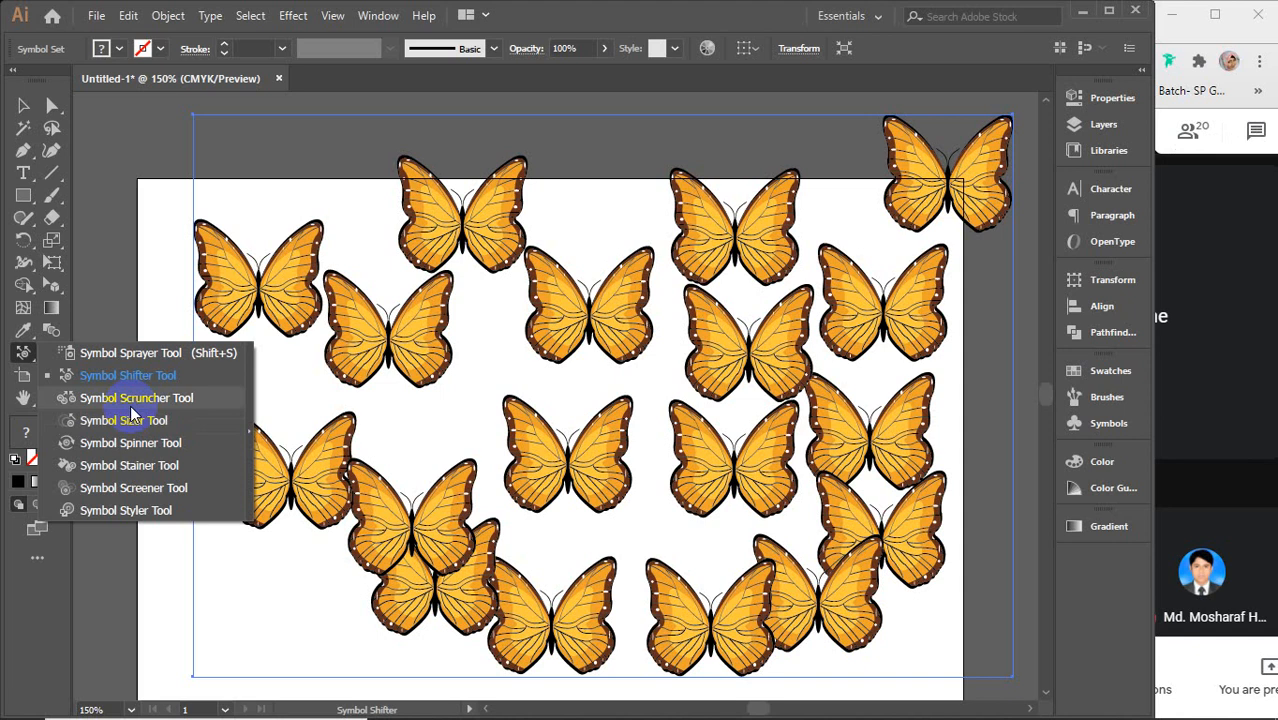
click(131, 400)
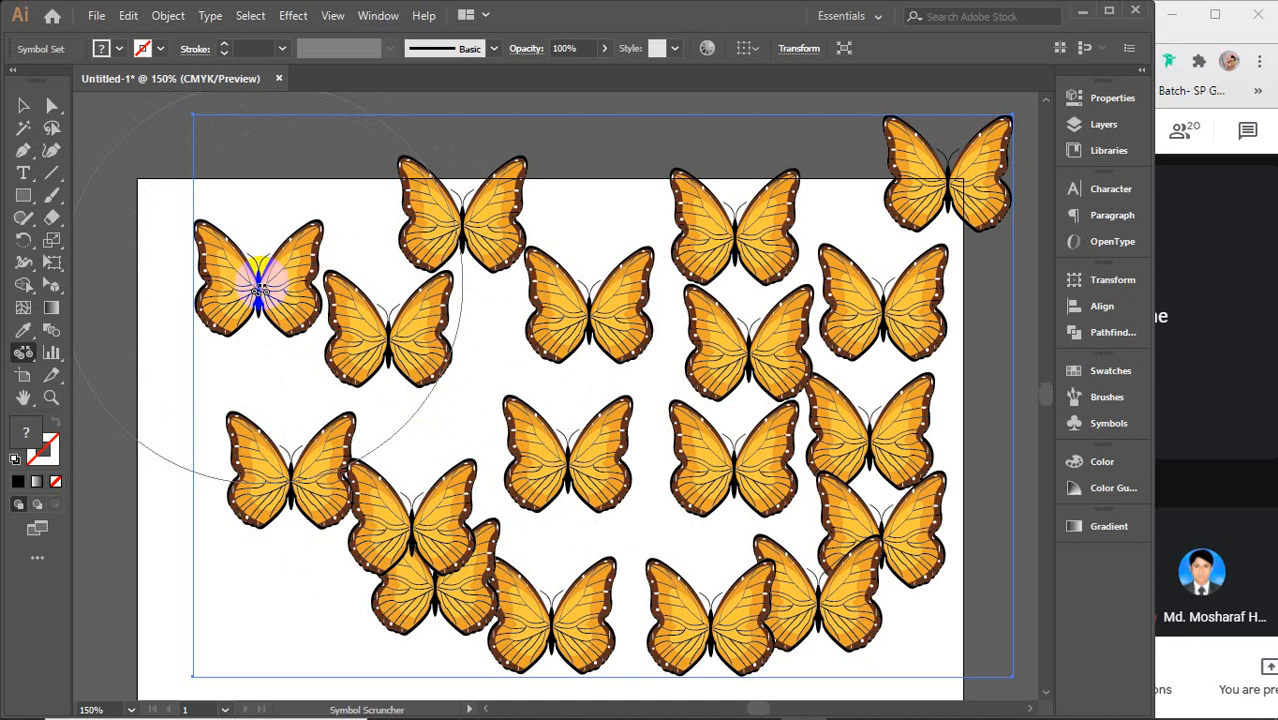
drag(259, 290, 268, 285)
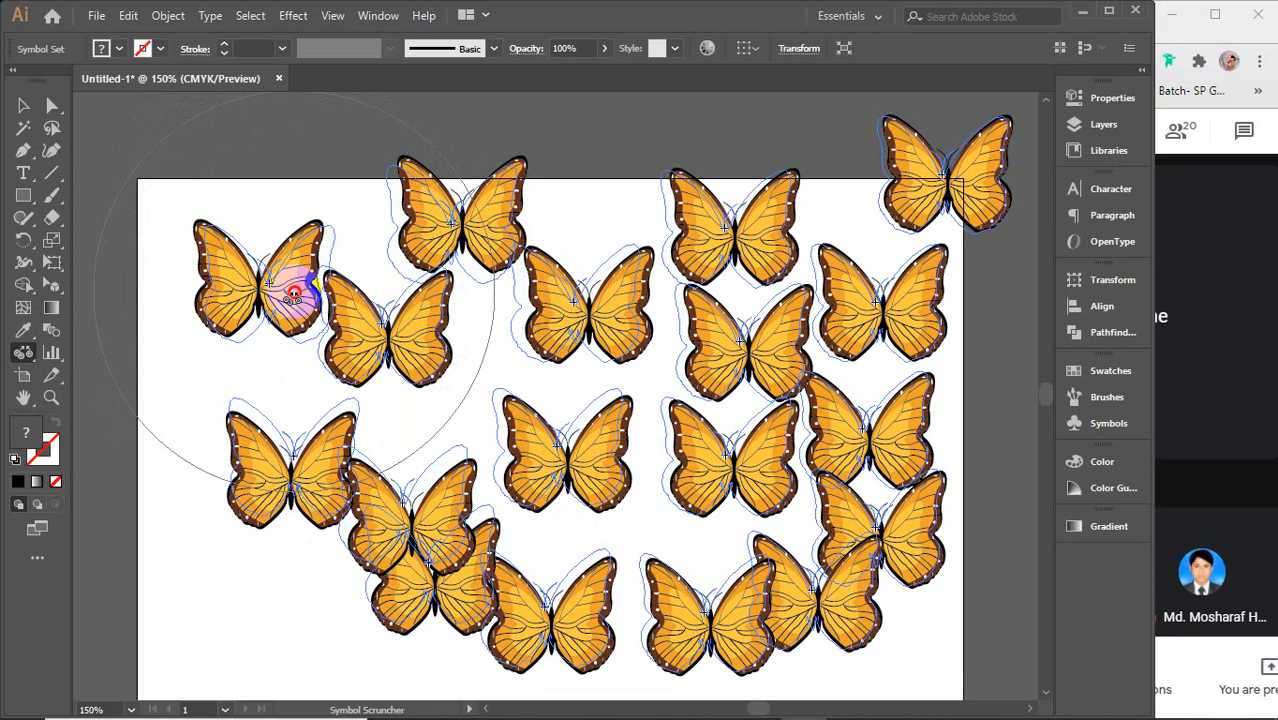
drag(295, 295, 300, 285)
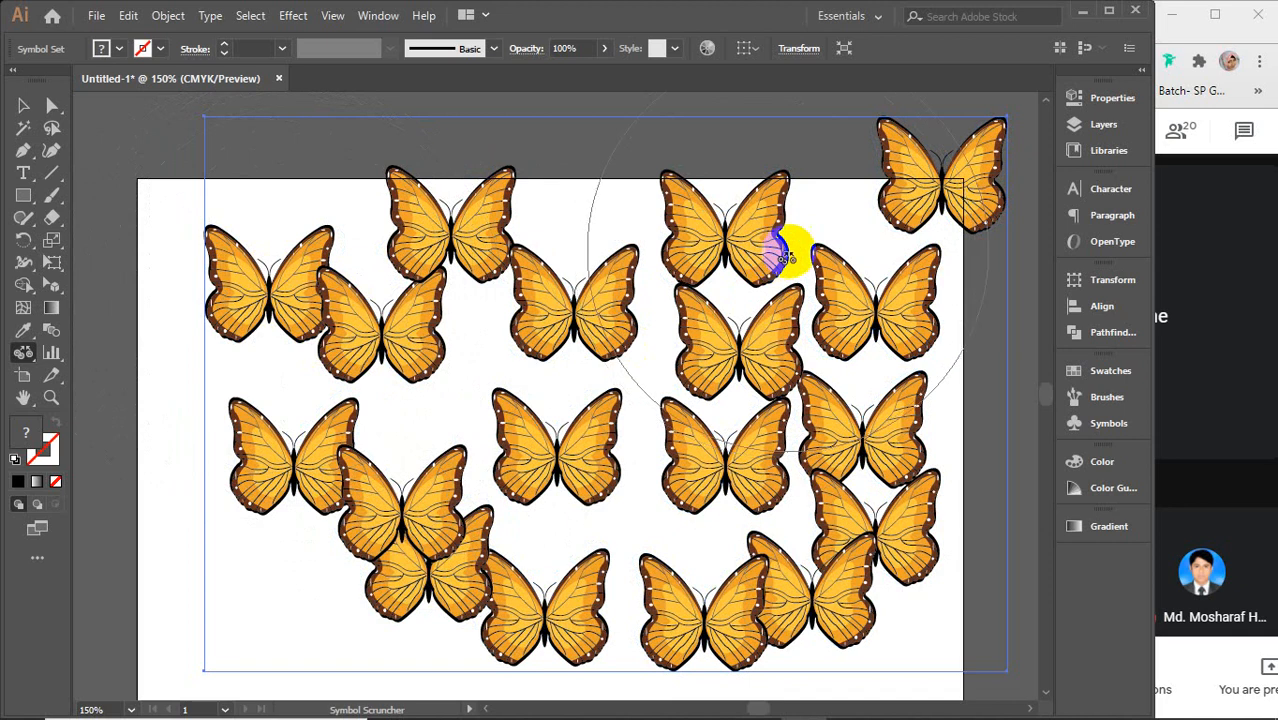
mouse_move(787, 257)
mouse_down()
mouse_move(605, 348)
mouse_move(650, 365)
mouse_up()
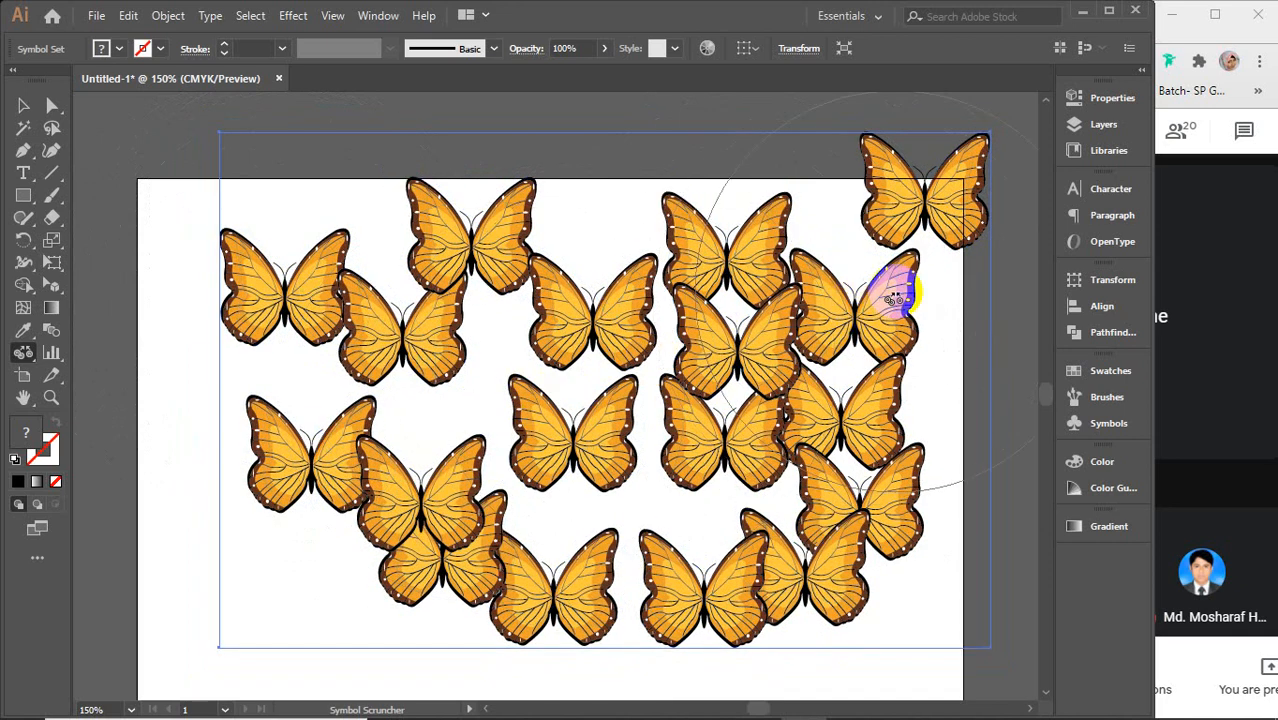
mouse_move(888, 300)
mouse_down()
mouse_move(356, 461)
mouse_move(322, 435)
mouse_move(725, 435)
mouse_move(800, 395)
mouse_up()
mouse_move(922, 220)
mouse_down()
mouse_move(817, 290)
mouse_move(553, 408)
mouse_move(352, 430)
mouse_move(498, 424)
mouse_move(457, 415)
mouse_move(559, 430)
mouse_move(676, 487)
mouse_move(670, 528)
mouse_move(664, 452)
mouse_up()
mouse_move(719, 500)
mouse_down()
mouse_move(705, 462)
mouse_move(697, 507)
mouse_move(710, 519)
mouse_move(774, 503)
mouse_up()
drag(544, 484, 555, 479)
drag(509, 429, 511, 427)
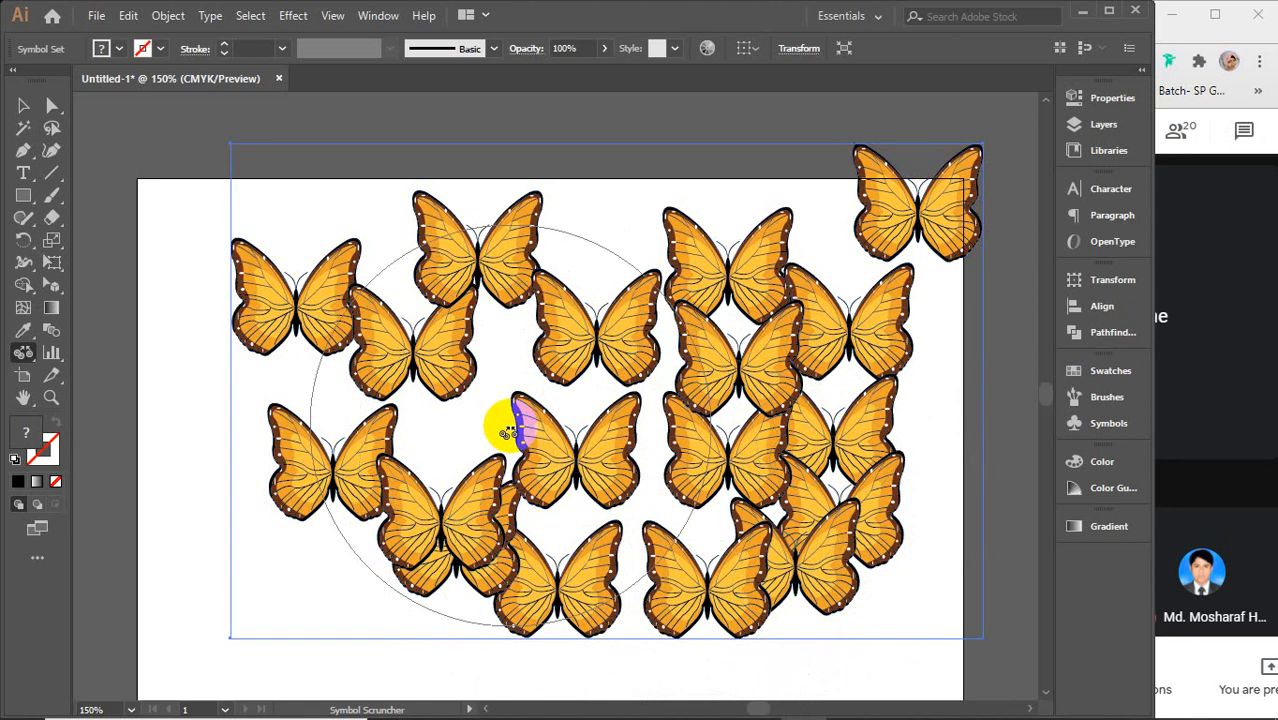
Step: Try scrunching the butterflies around the middle of the set with an enlarged Symbol Scruncher brush
key(bracketright)
key(bracketright)
key(bracketright)
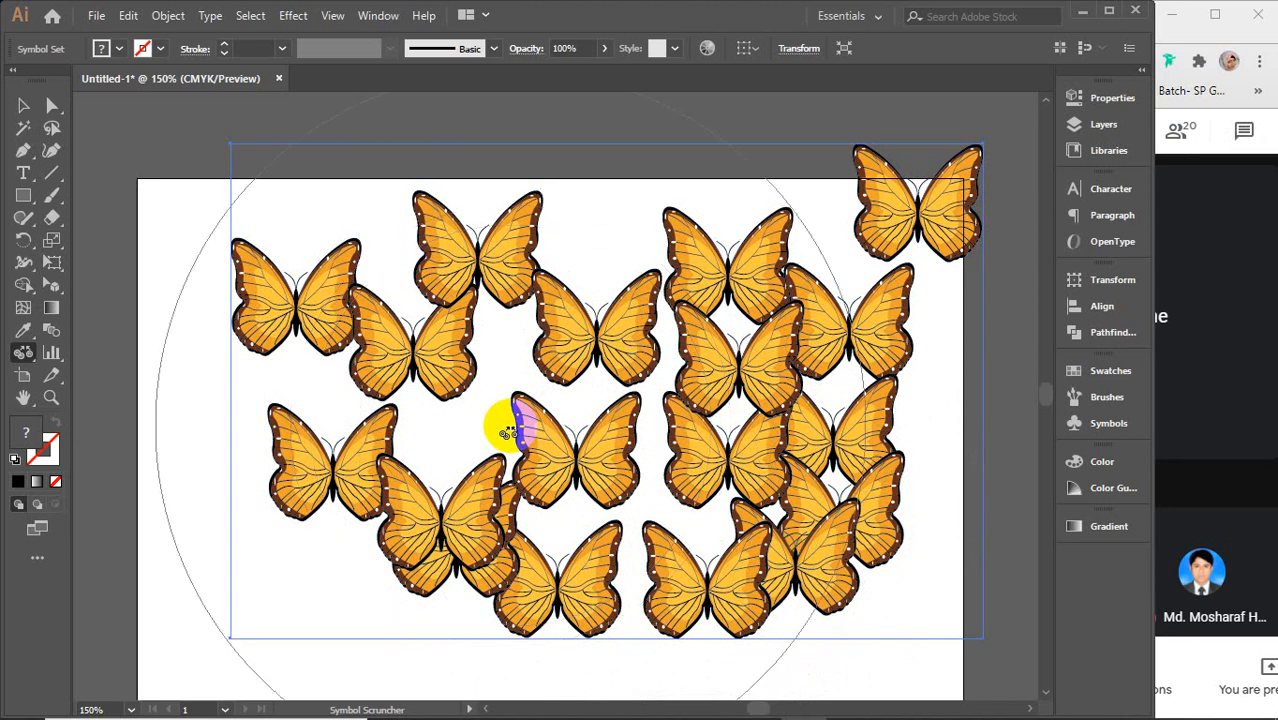
drag(509, 431, 508, 422)
drag(597, 412, 598, 411)
drag(532, 372, 445, 352)
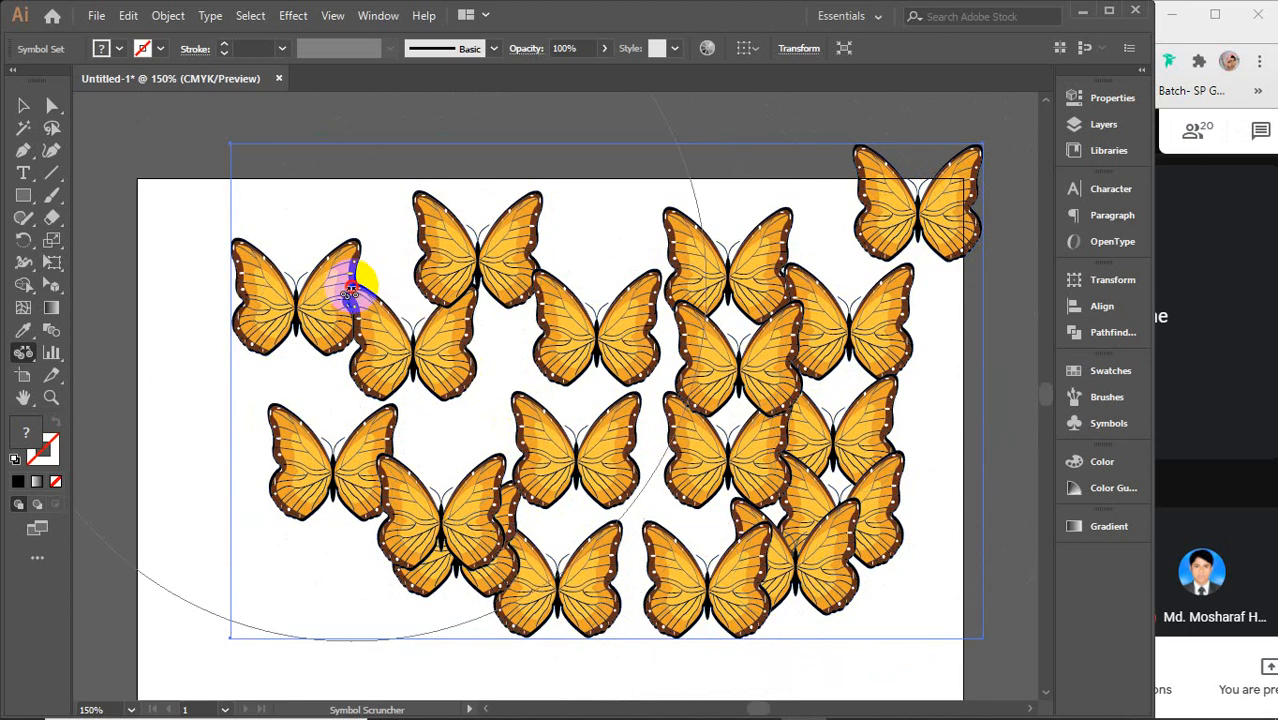
Step: Shrink the Symbol Scruncher brush to about half a butterfly's width and try pulling single butterflies toward the set's centre
key(bracketleft)
key(bracketleft)
key(bracketleft)
key(bracketleft)
key(bracketleft)
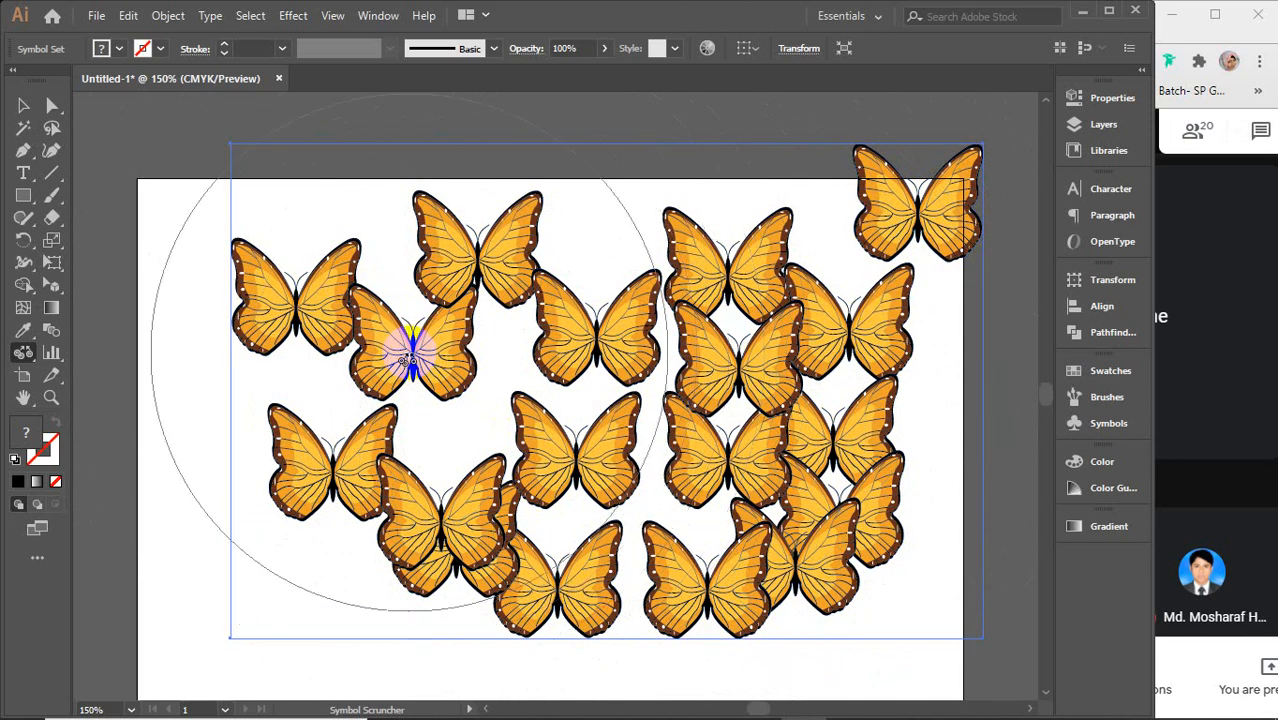
key(bracketleft)
key(bracketleft)
key(bracketleft)
key(bracketleft)
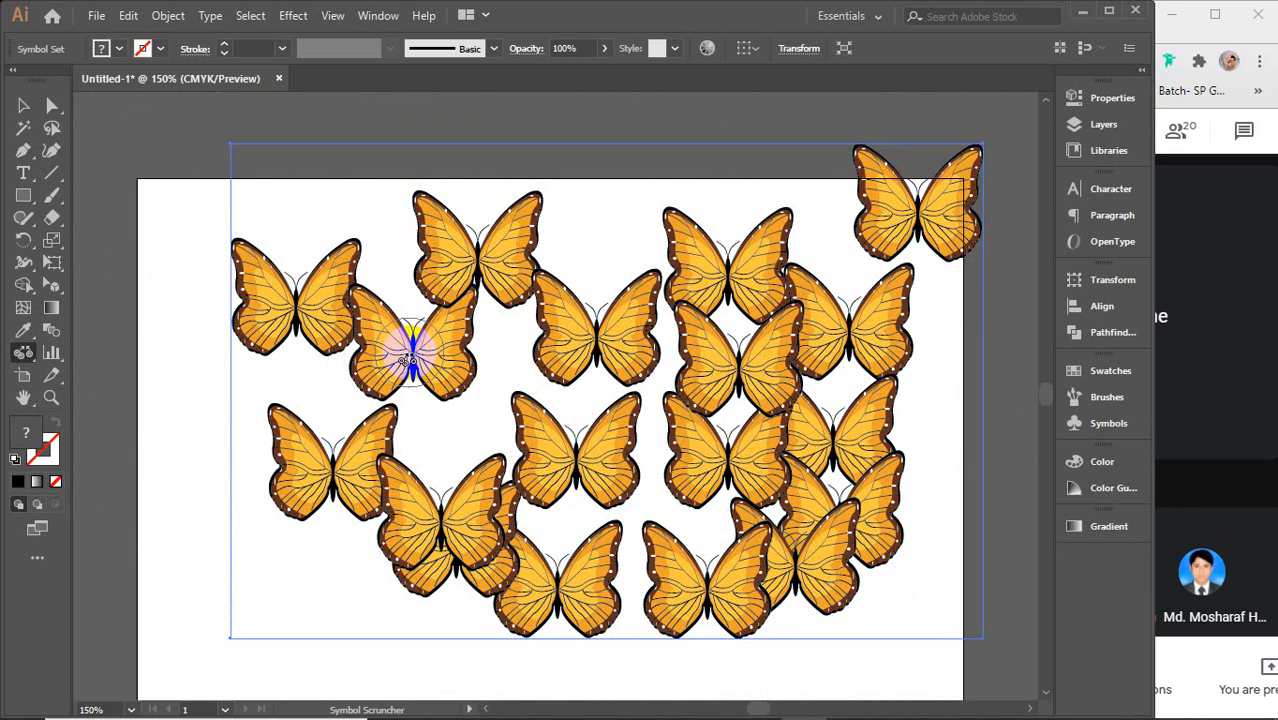
mouse_move(410, 355)
mouse_down()
mouse_move(454, 366)
mouse_move(408, 355)
mouse_move(517, 381)
mouse_move(383, 355)
mouse_move(480, 352)
mouse_move(518, 215)
mouse_move(488, 243)
mouse_move(747, 328)
mouse_up()
mouse_move(913, 200)
mouse_down()
mouse_move(797, 327)
mouse_move(717, 445)
mouse_move(642, 488)
mouse_move(632, 458)
mouse_up()
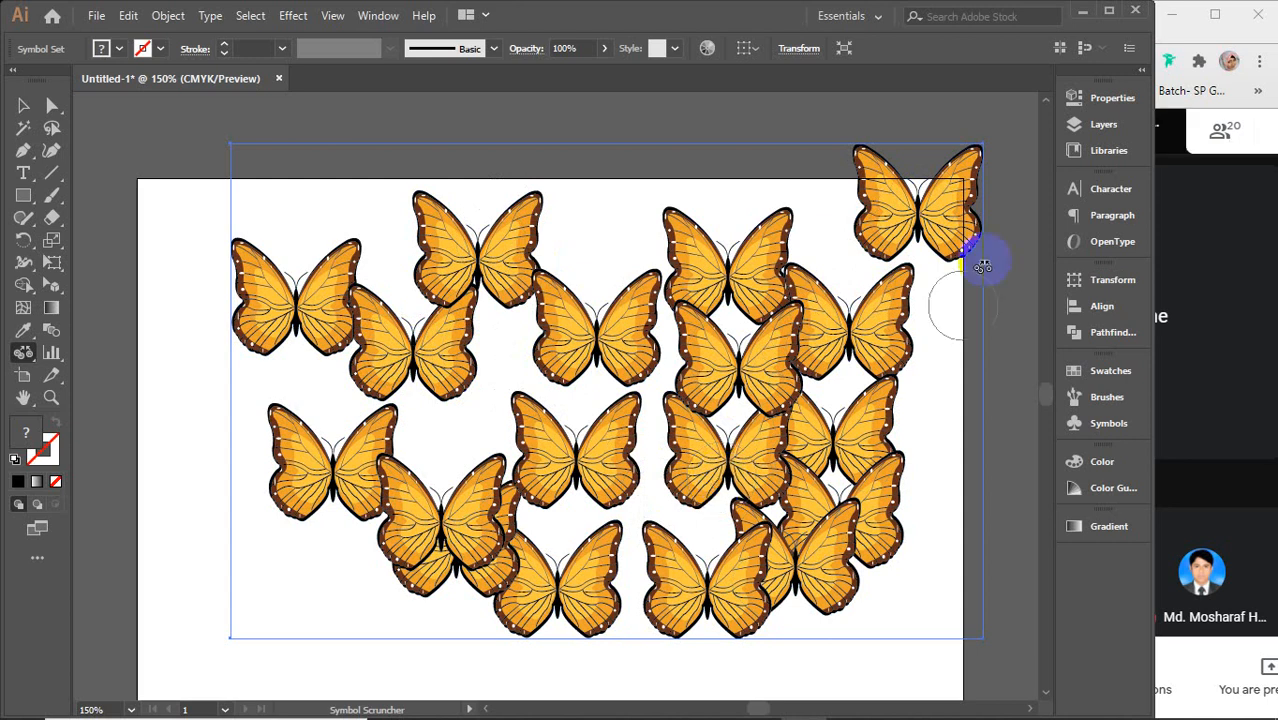
mouse_move(916, 210)
mouse_down()
mouse_move(726, 342)
mouse_move(600, 396)
mouse_up()
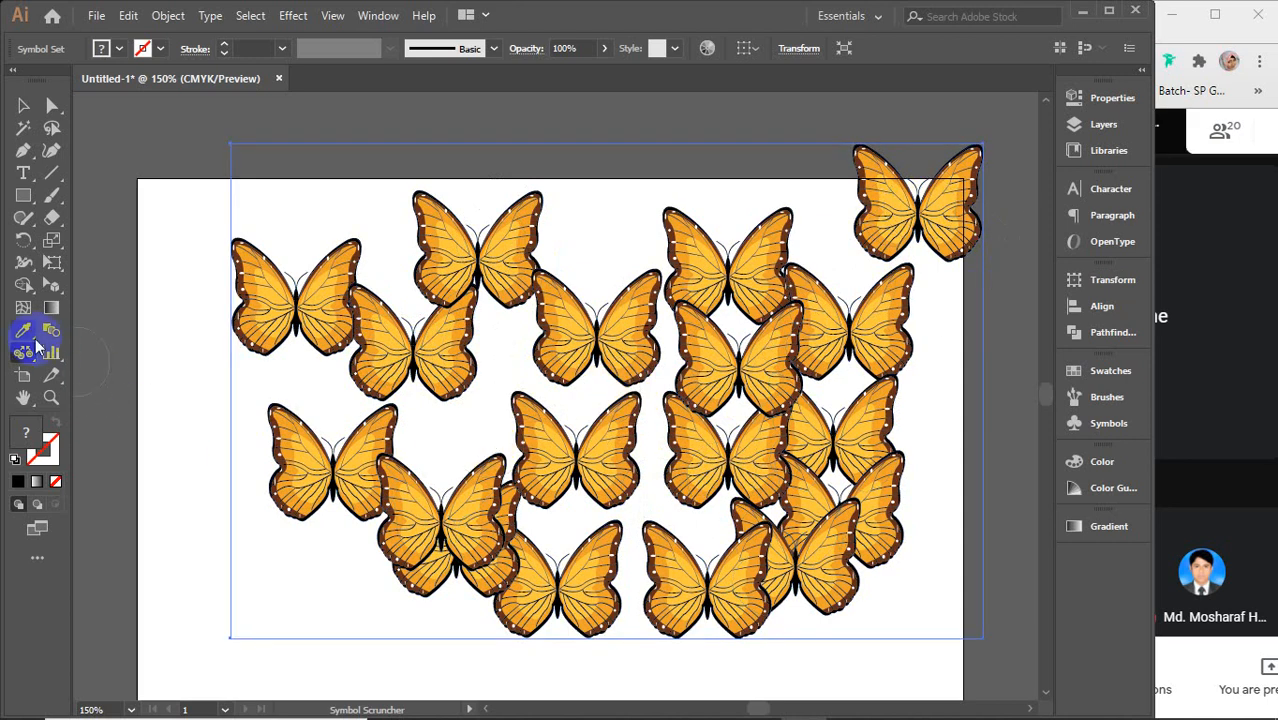
Step: Use the Symbol Sizer to enlarge the leftmost butterfly to more than three times its size
drag(22, 362, 143, 430)
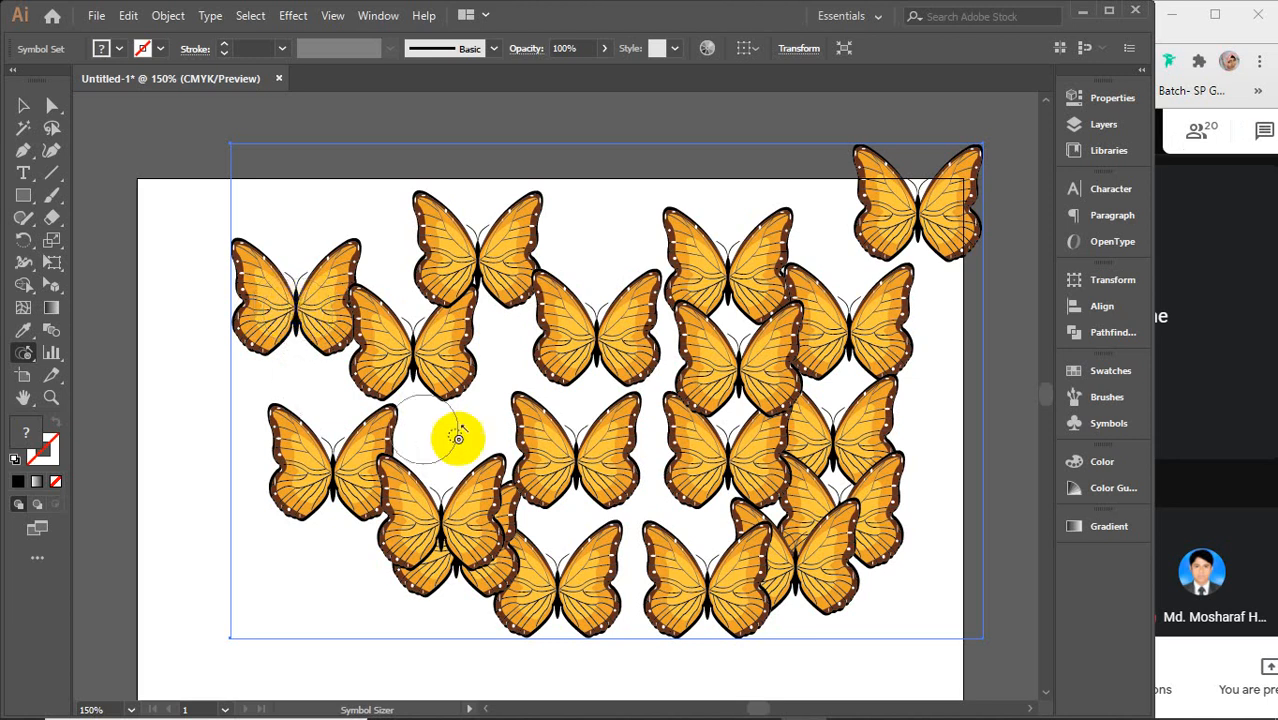
click(294, 313)
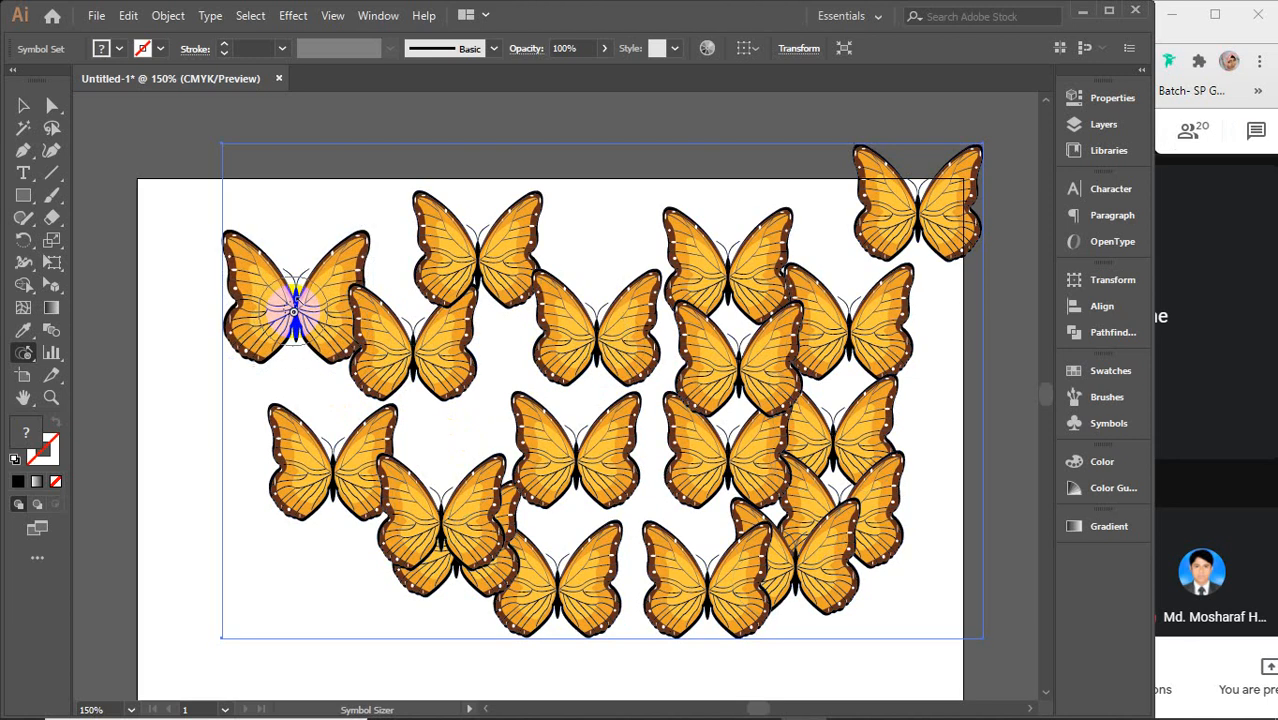
drag(294, 313, 294, 313)
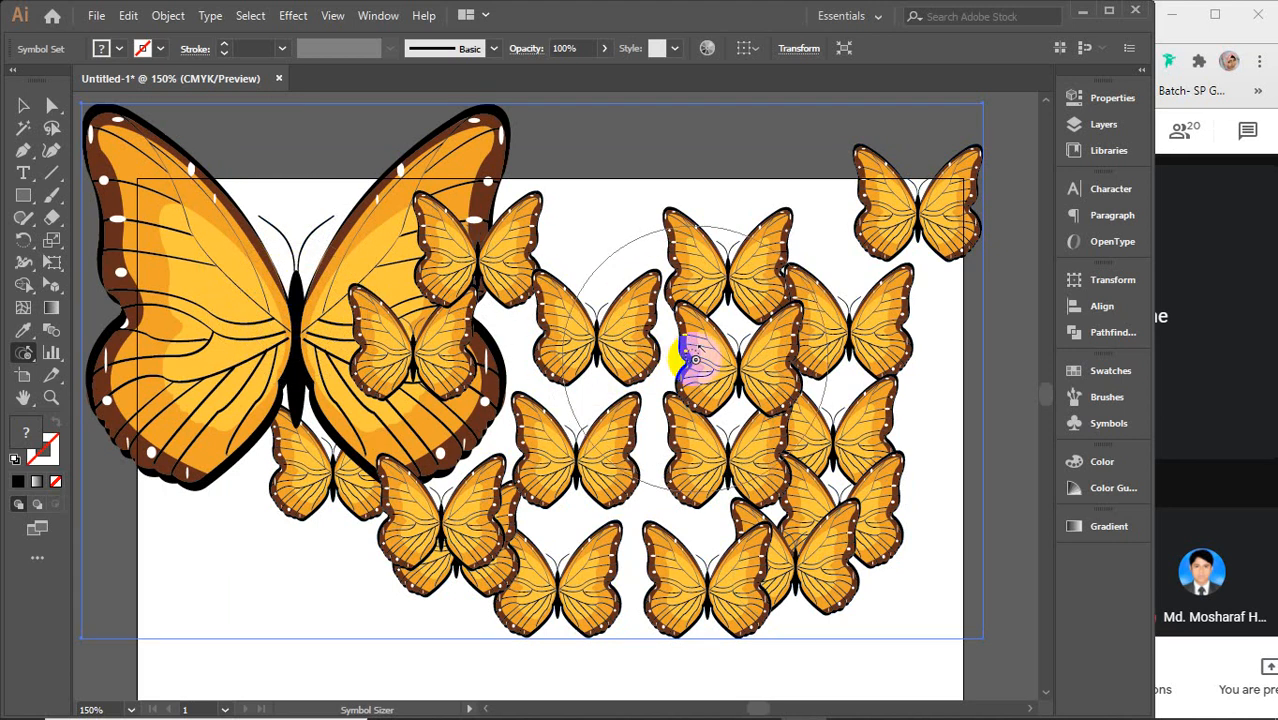
Step: Try enlarging the butterflies right of centre with a larger Symbol Sizer brush, undo it, and enlarge the cluster at the set's lower right
drag(712, 353, 712, 353)
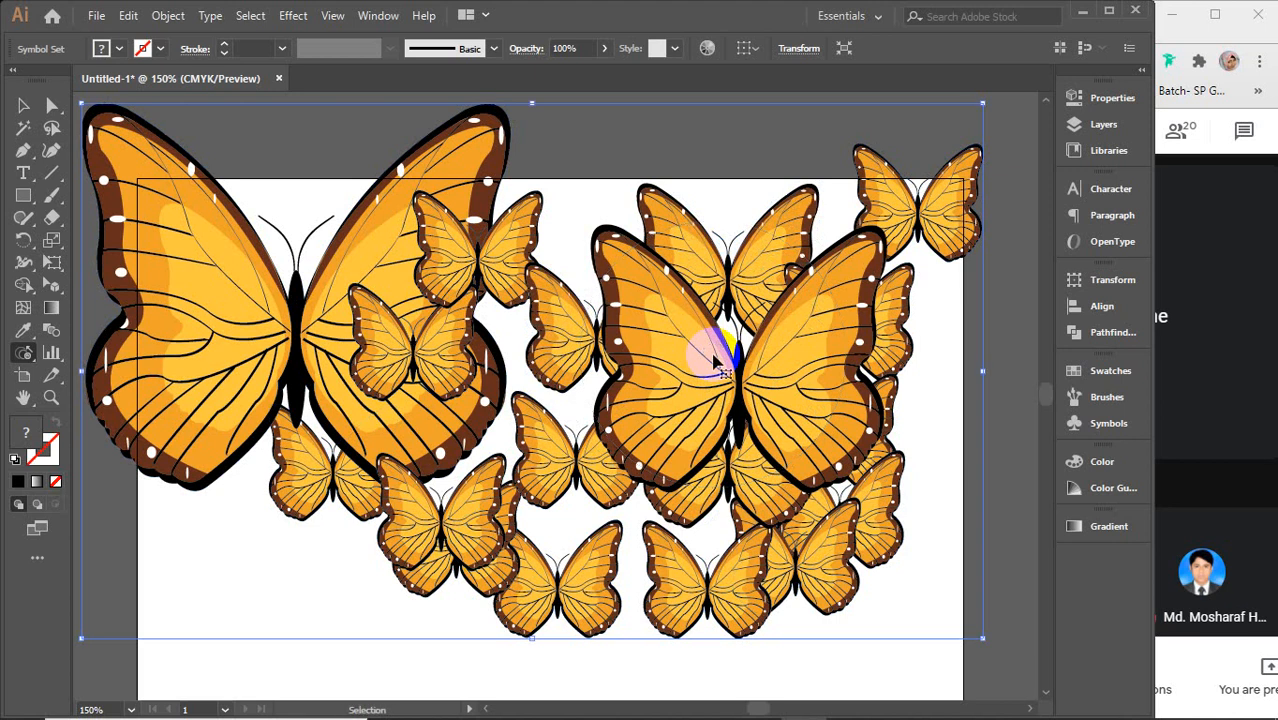
alt+click(712, 353)
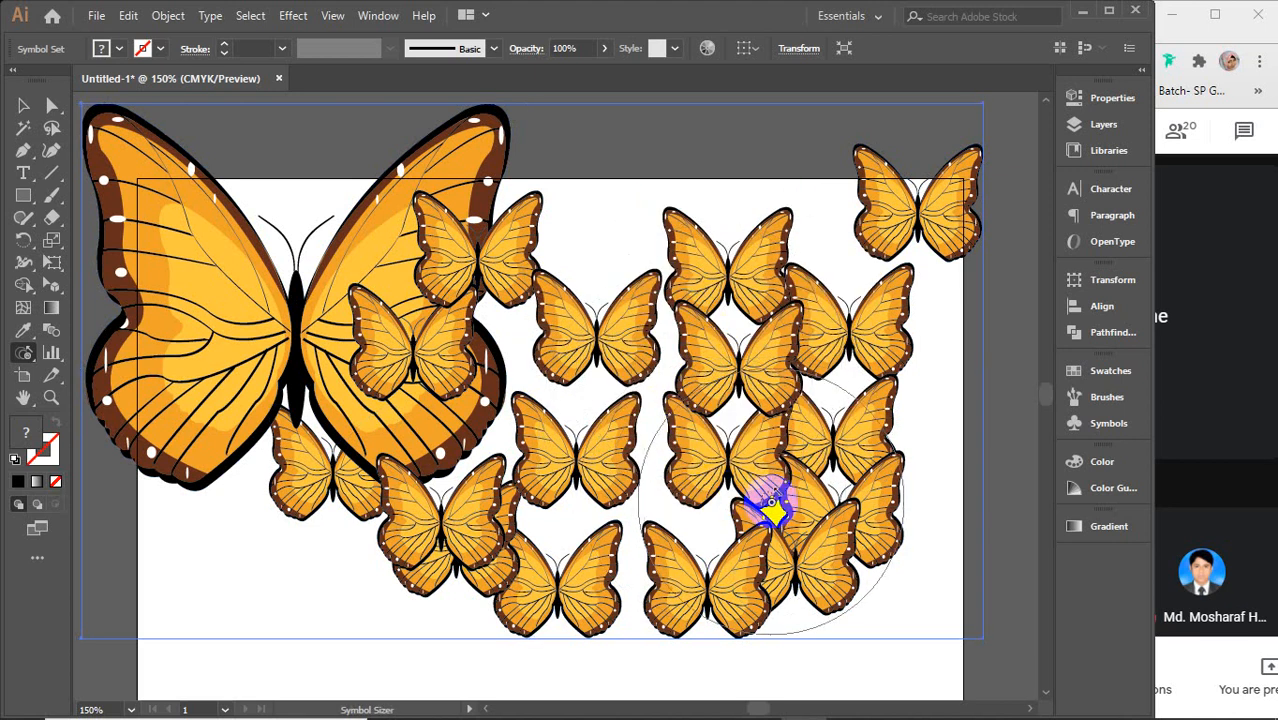
drag(765, 506, 770, 507)
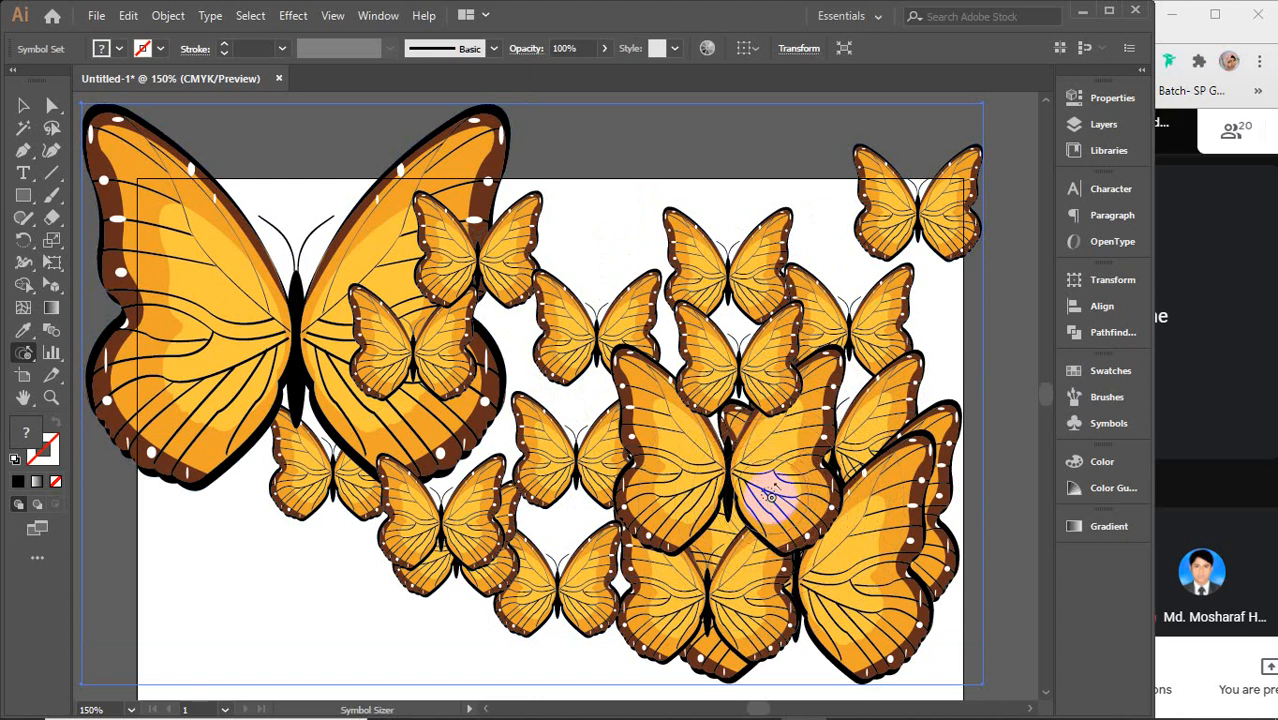
Step: Shrink the butterflies across the set with the Symbol Sizer, including the enlarged lower-right cluster and the oversized leftmost butterfly
drag(756, 476, 731, 477)
alt+click(731, 476)
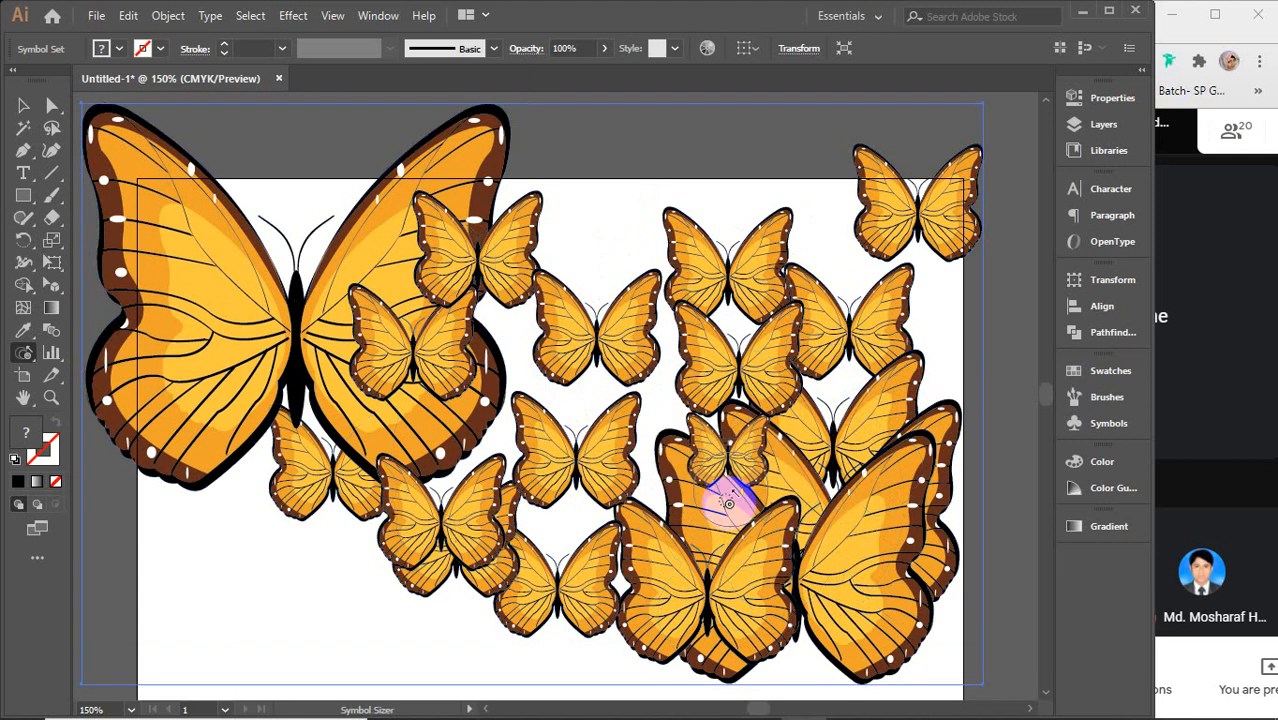
alt+click(718, 628)
alt+click(711, 612)
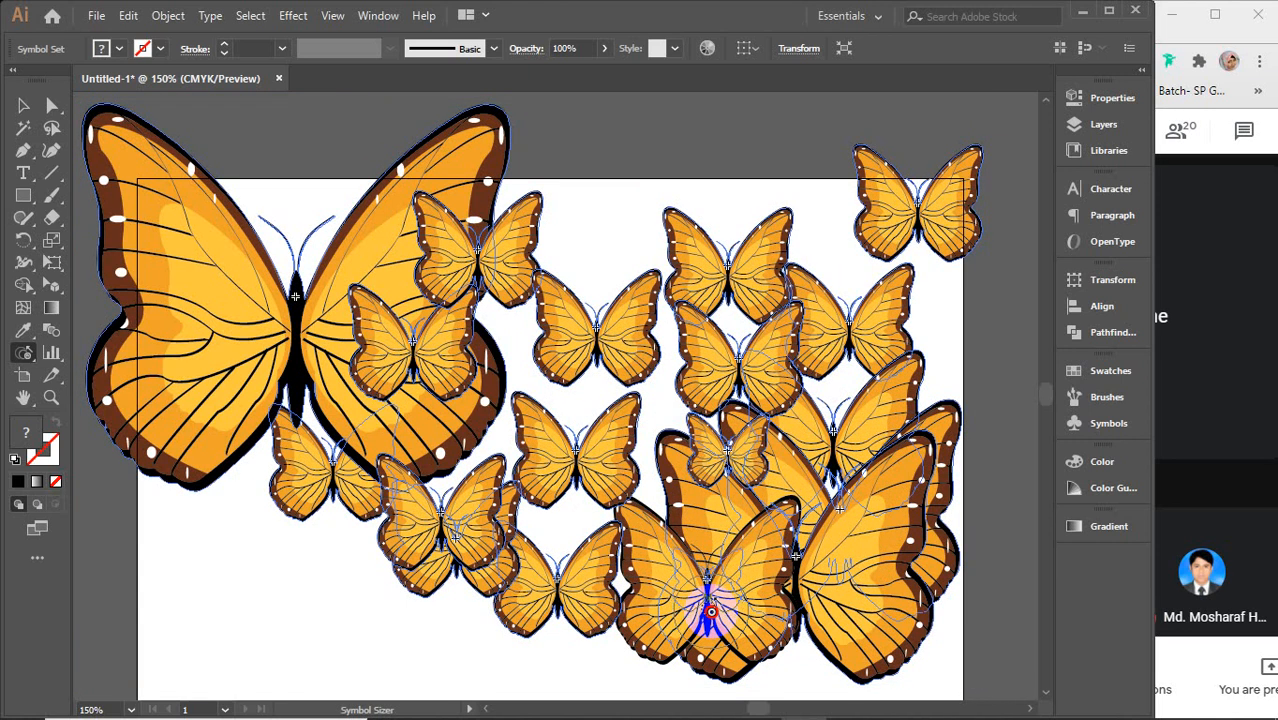
mouse_move(710, 612)
mouse_down()
mouse_move(812, 593)
mouse_move(800, 588)
mouse_move(806, 556)
mouse_move(844, 519)
mouse_move(850, 356)
mouse_move(840, 343)
mouse_move(739, 363)
mouse_up()
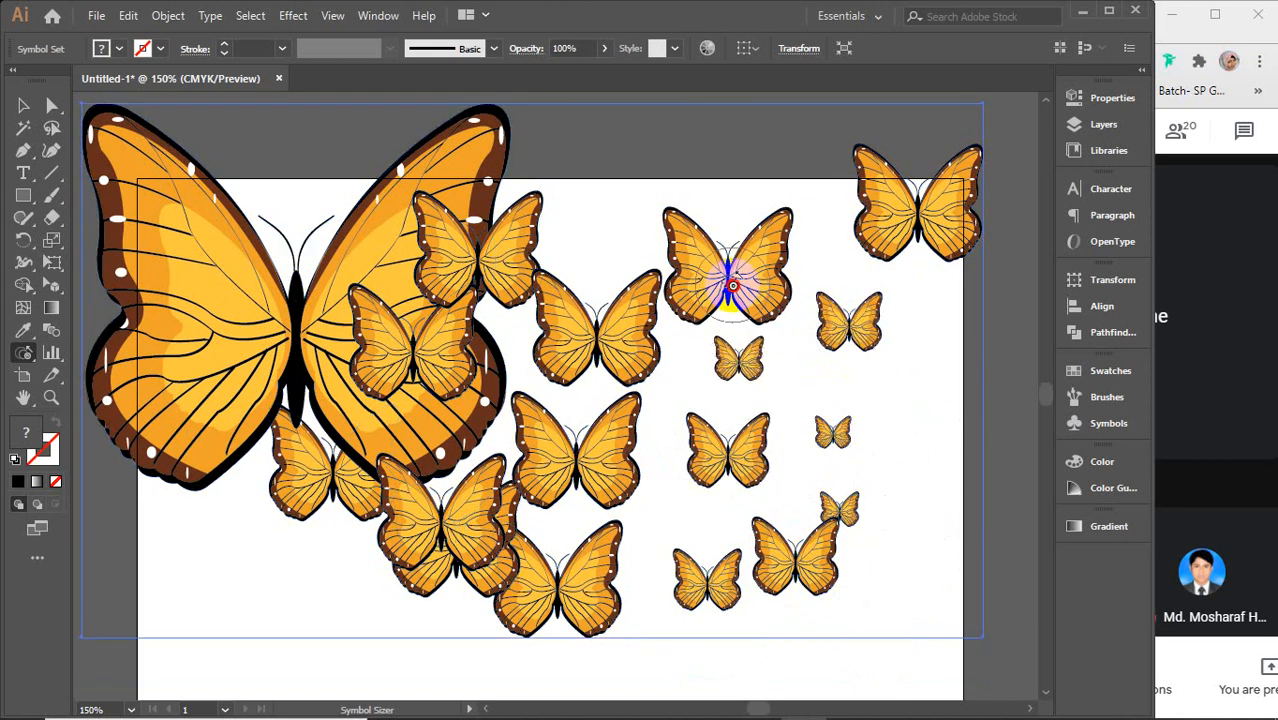
mouse_move(732, 286)
mouse_down()
mouse_move(724, 268)
mouse_move(585, 331)
mouse_move(605, 334)
mouse_move(370, 358)
mouse_move(300, 337)
mouse_move(305, 297)
mouse_move(328, 451)
mouse_move(372, 430)
mouse_move(424, 360)
mouse_move(456, 243)
mouse_move(462, 256)
mouse_up()
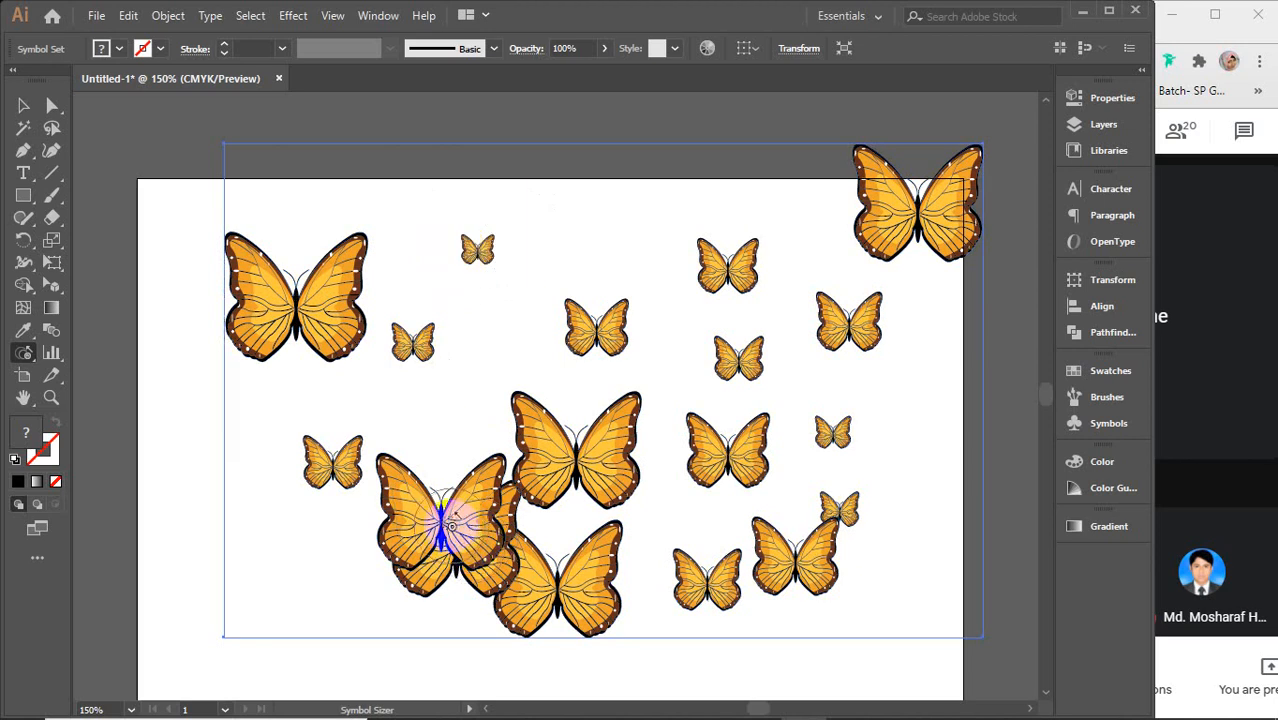
mouse_move(448, 527)
mouse_down()
mouse_move(438, 534)
mouse_move(458, 542)
mouse_up()
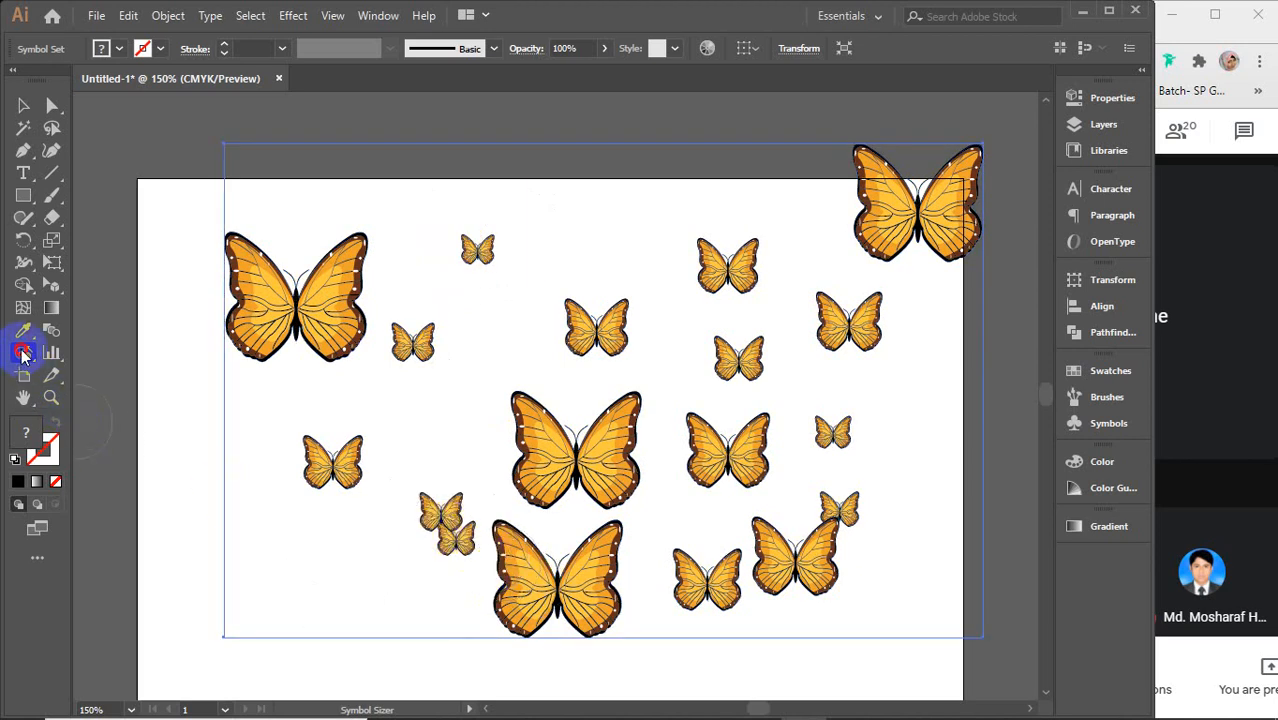
Step: Rotate the large leftmost butterfly and the small ones below it with the Symbol Spinner
drag(23, 354, 129, 447)
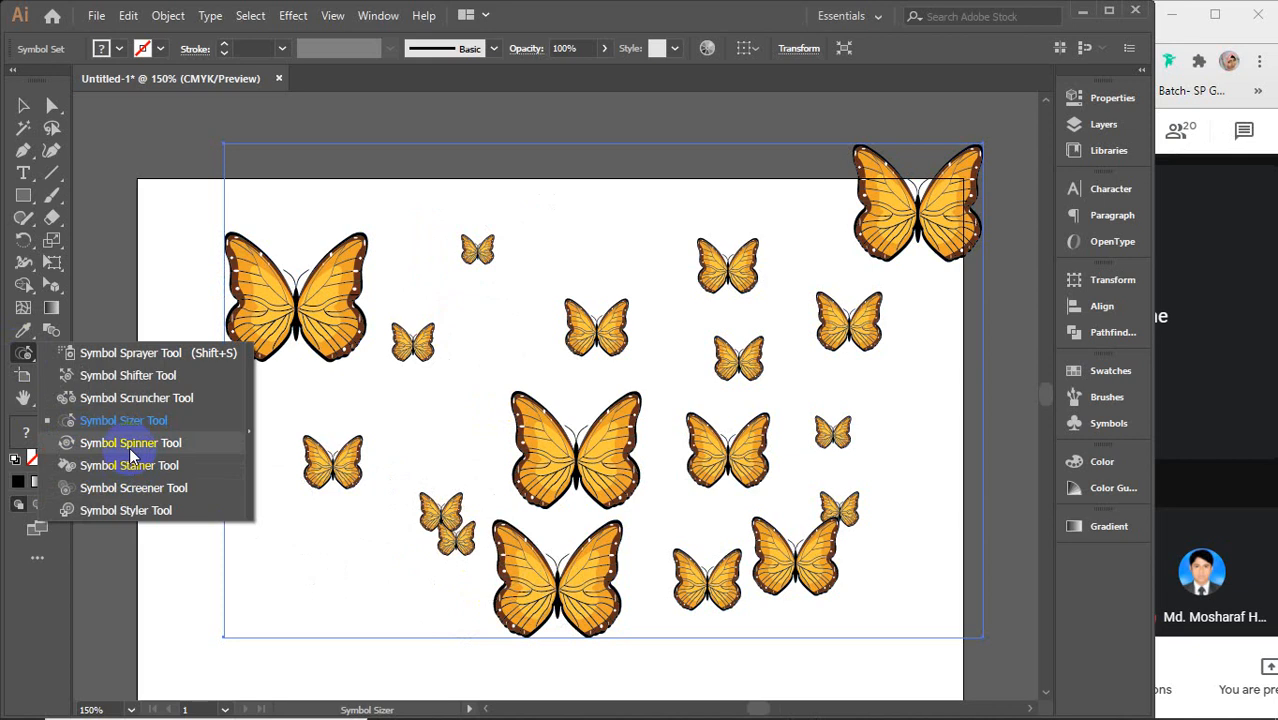
click(129, 447)
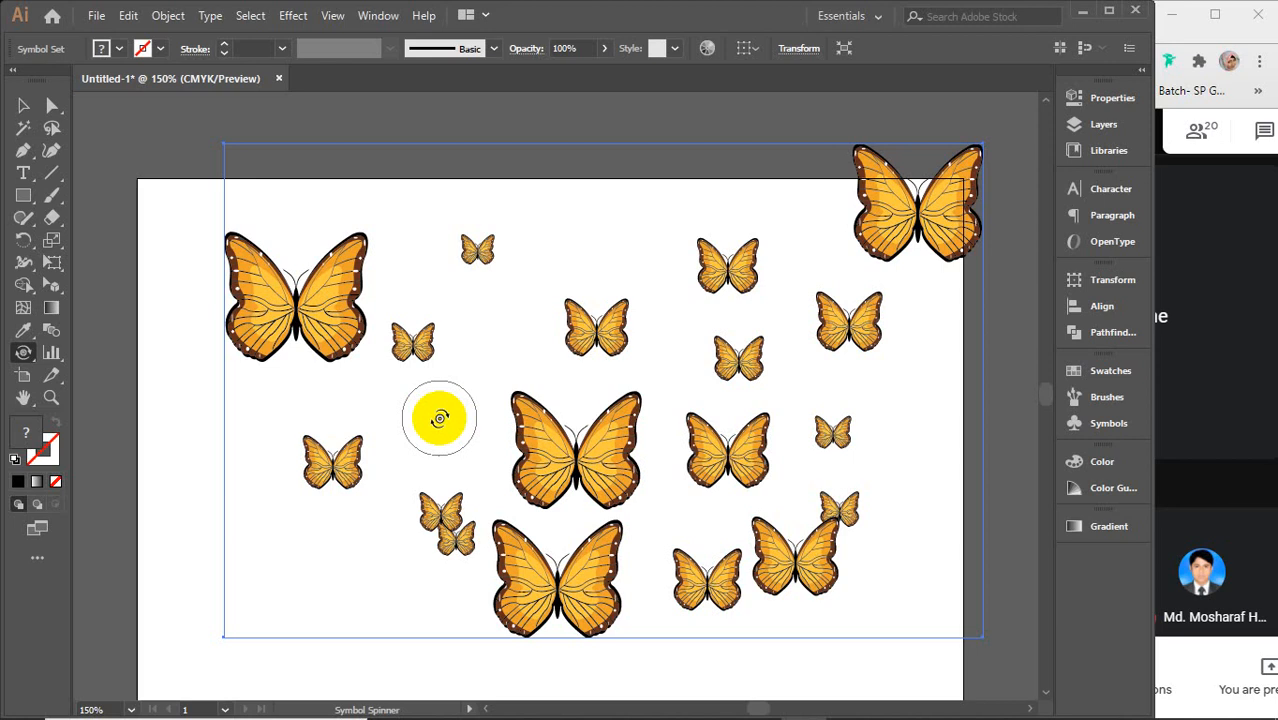
mouse_move(439, 418)
mouse_down()
mouse_move(331, 321)
mouse_move(409, 341)
mouse_move(319, 288)
mouse_move(292, 294)
mouse_move(313, 300)
mouse_move(315, 336)
mouse_move(327, 316)
mouse_move(308, 267)
mouse_move(236, 262)
mouse_move(198, 286)
mouse_move(240, 270)
mouse_move(316, 296)
mouse_move(320, 319)
mouse_move(295, 354)
mouse_move(279, 355)
mouse_move(312, 246)
mouse_move(197, 234)
mouse_move(317, 276)
mouse_move(284, 367)
mouse_move(211, 342)
mouse_move(327, 461)
mouse_move(369, 471)
mouse_move(368, 493)
mouse_move(353, 462)
mouse_move(291, 430)
mouse_move(245, 477)
mouse_move(328, 459)
mouse_move(338, 487)
mouse_move(298, 508)
mouse_move(345, 484)
mouse_move(334, 485)
mouse_move(439, 511)
mouse_move(400, 528)
mouse_up()
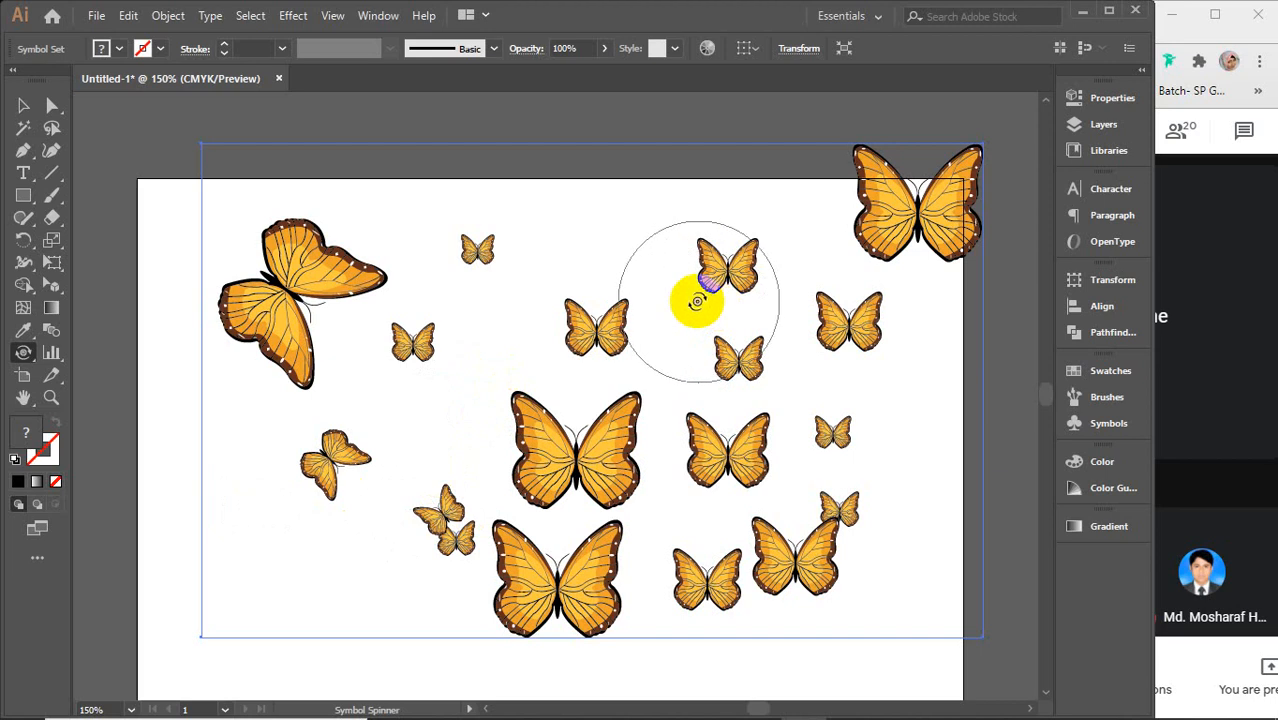
Step: Enlarge the Symbol Spinner brush and rotate the butterflies in the middle, right and upper-right parts of the set to varied angles
key(bracketright)
key(bracketright)
key(bracketright)
mouse_move(675, 293)
mouse_down()
mouse_move(649, 316)
mouse_move(663, 292)
mouse_move(680, 292)
mouse_move(717, 322)
mouse_move(660, 290)
mouse_move(609, 304)
mouse_move(653, 287)
mouse_move(704, 326)
mouse_up()
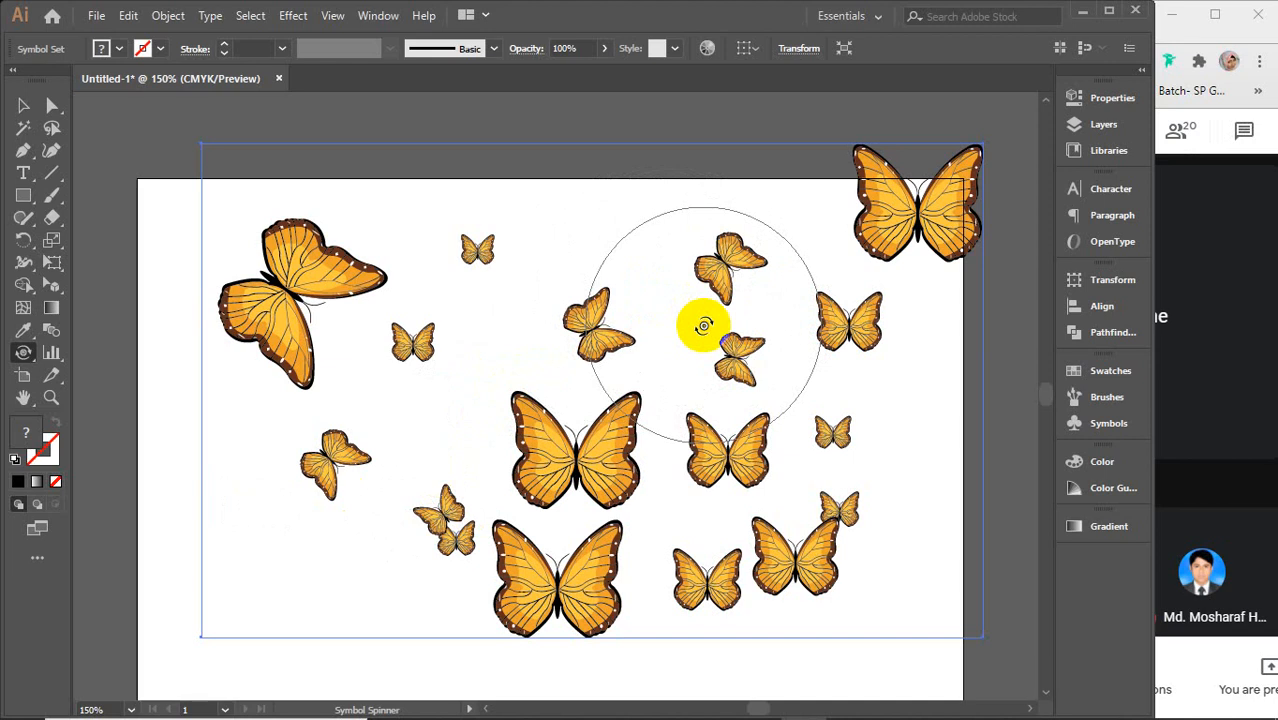
mouse_move(692, 490)
mouse_down()
mouse_move(654, 524)
mouse_move(645, 544)
mouse_move(715, 508)
mouse_move(781, 535)
mouse_move(626, 475)
mouse_move(494, 522)
mouse_up()
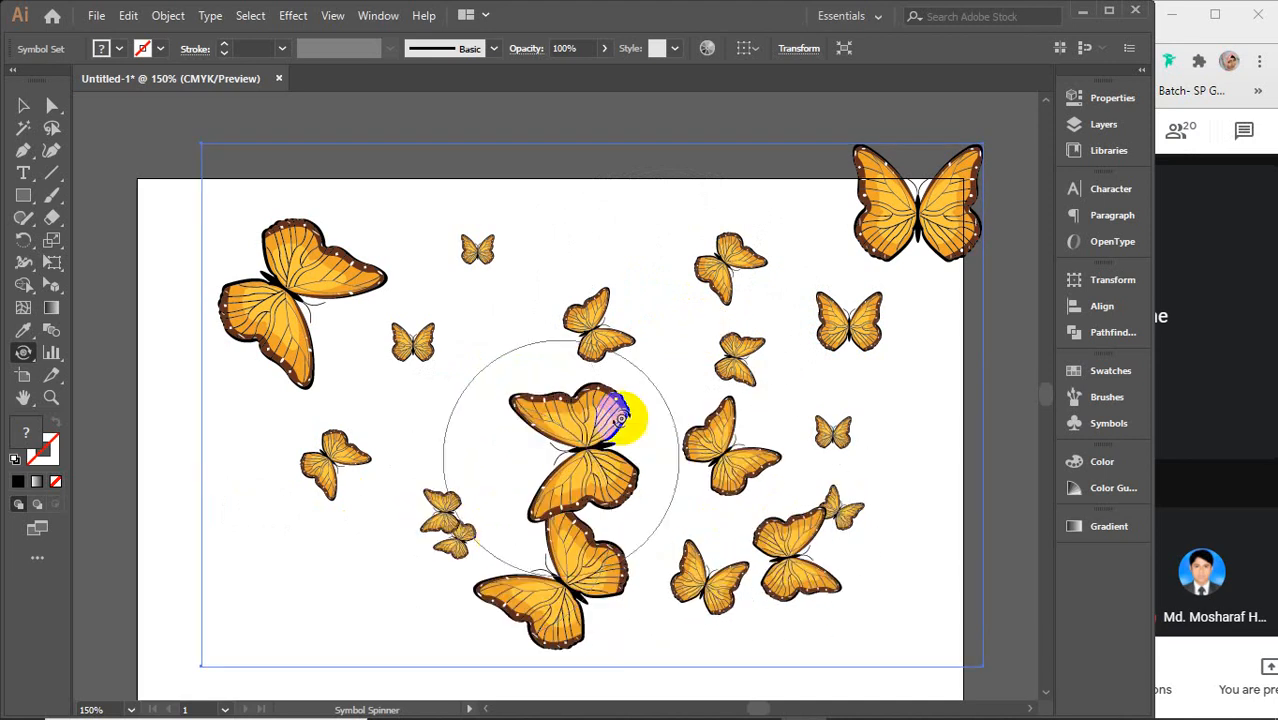
mouse_move(622, 414)
mouse_down()
mouse_move(548, 205)
mouse_move(476, 516)
mouse_move(768, 259)
mouse_move(288, 434)
mouse_up()
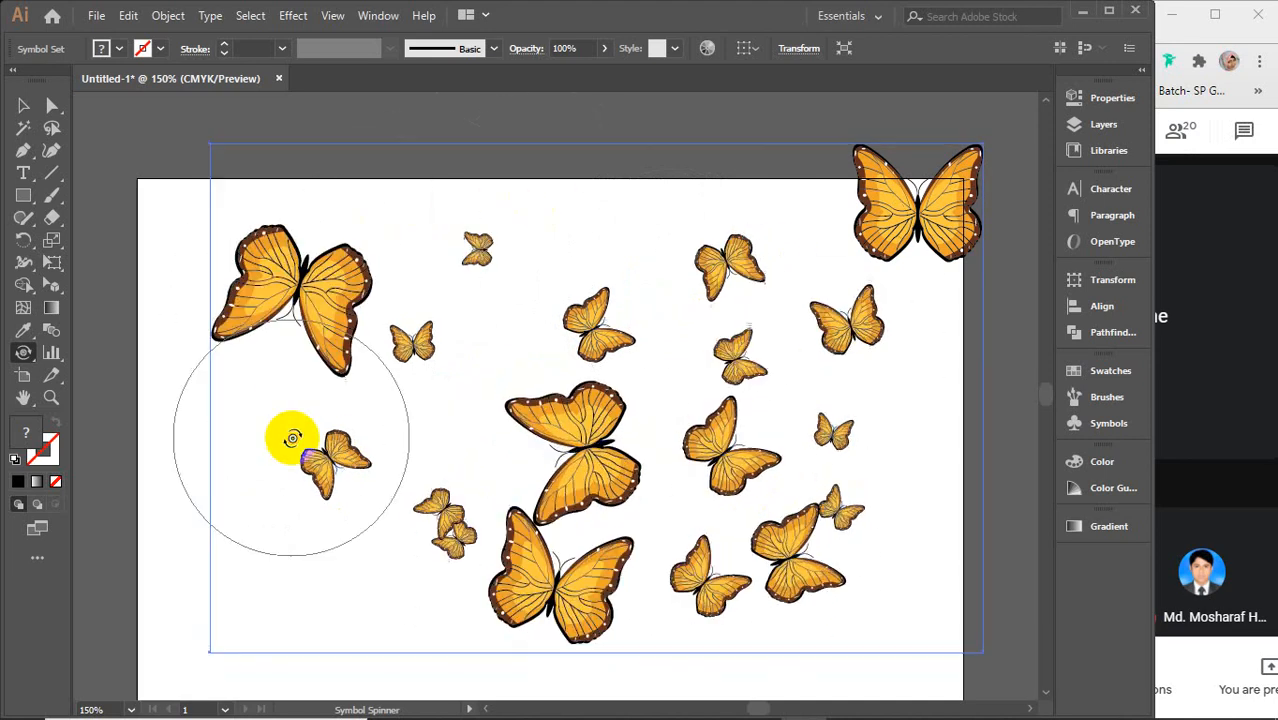
mouse_move(474, 331)
mouse_down()
mouse_move(779, 408)
mouse_move(482, 508)
mouse_move(665, 232)
mouse_move(868, 237)
mouse_move(743, 401)
mouse_move(516, 430)
mouse_move(497, 396)
mouse_up()
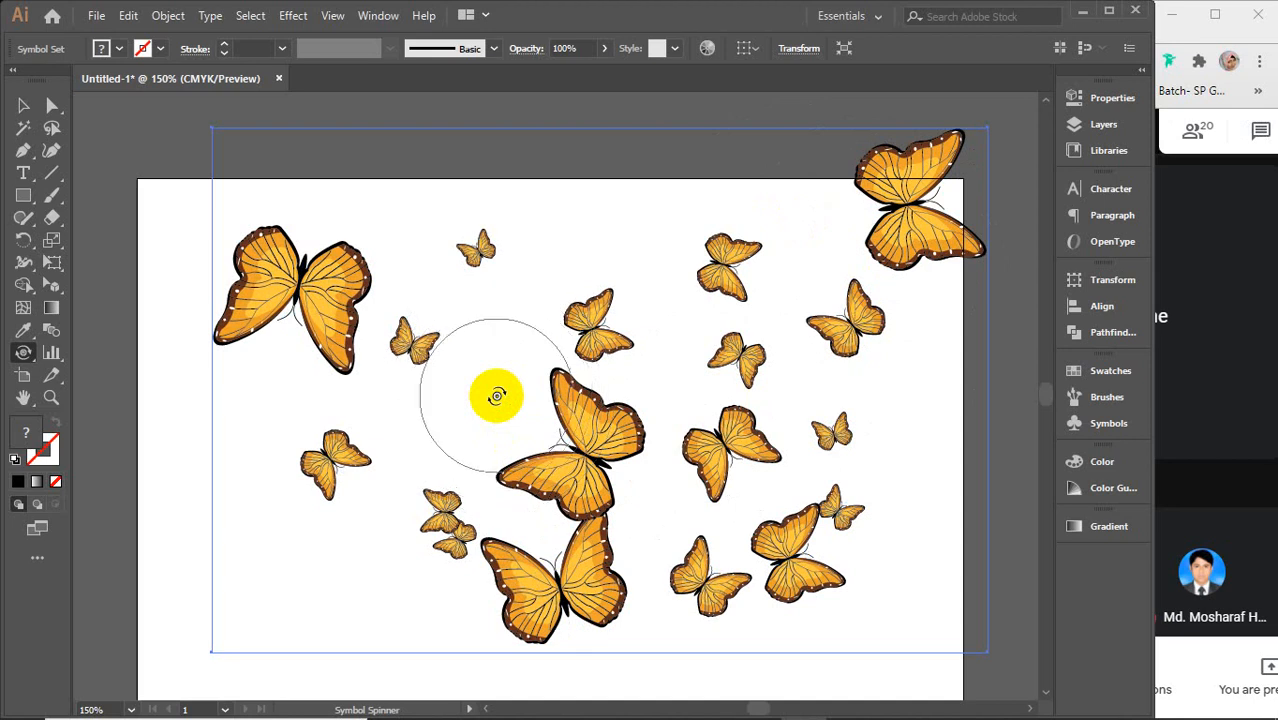
Step: Stain the large leftmost butterfly and the large upper-right butterfly grey with the Symbol Stainer
click(25, 354)
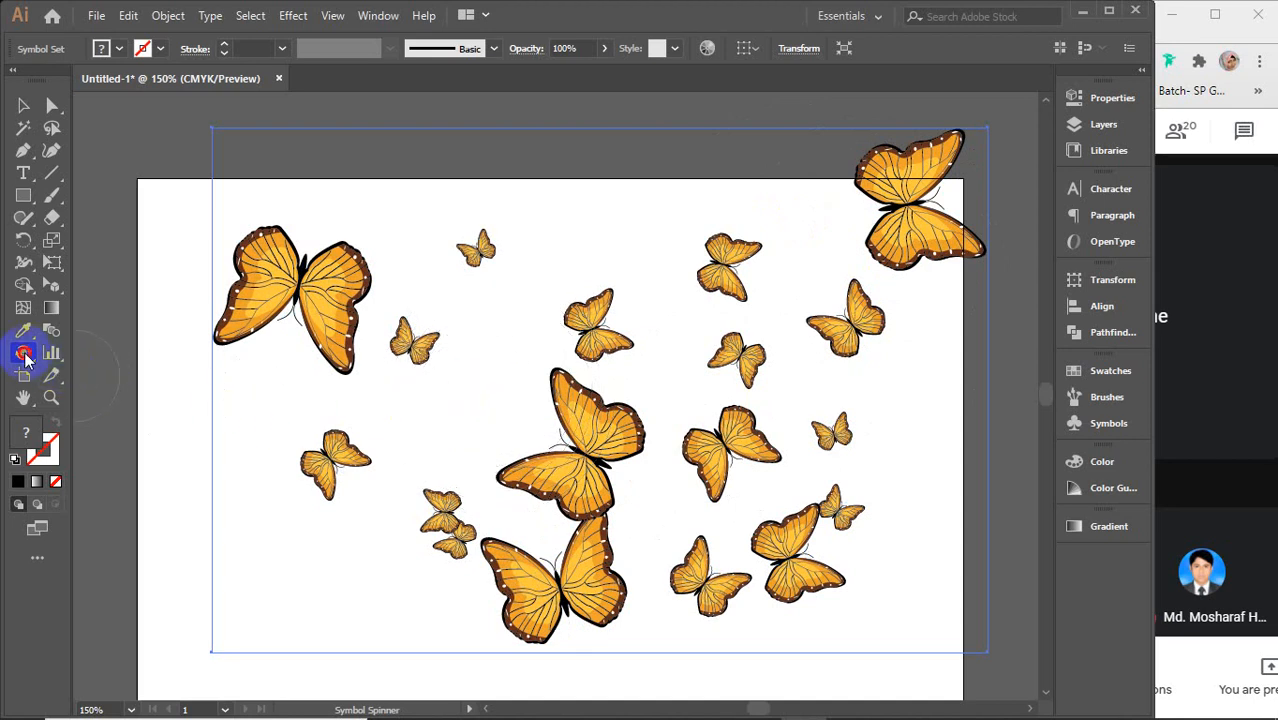
drag(26, 360, 148, 466)
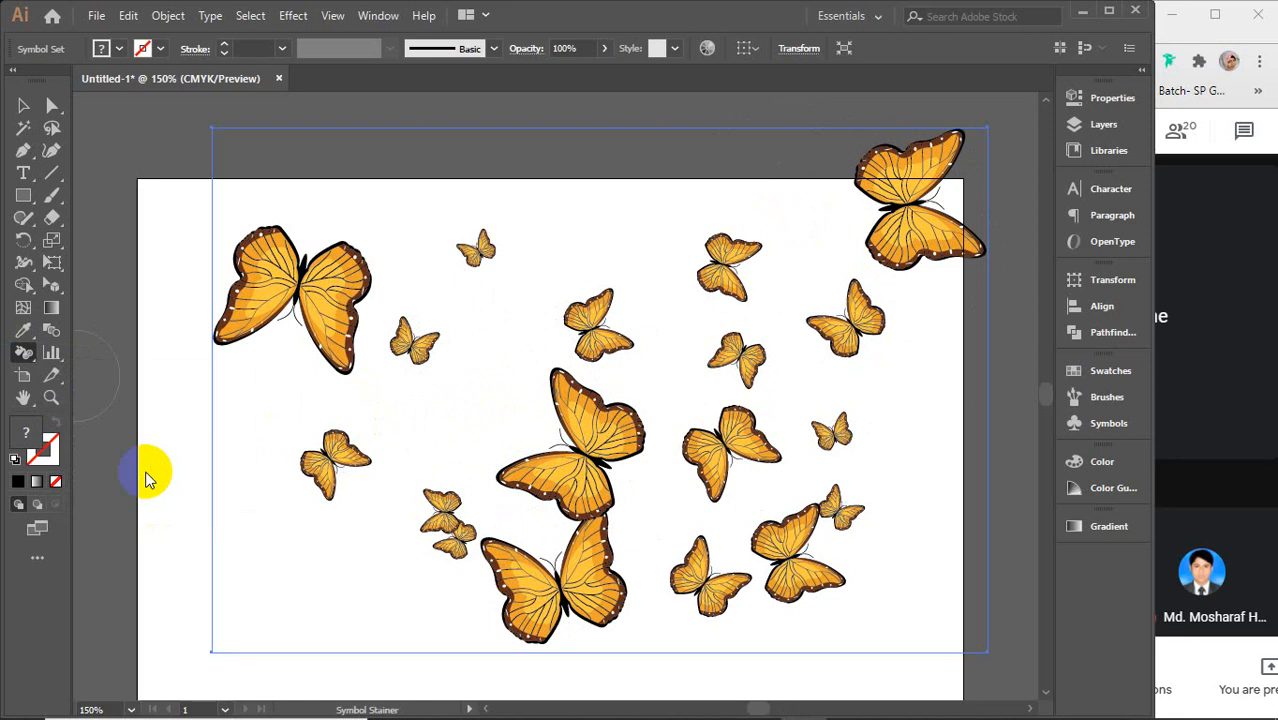
mouse_move(300, 285)
mouse_down()
mouse_move(320, 277)
mouse_move(318, 300)
mouse_up()
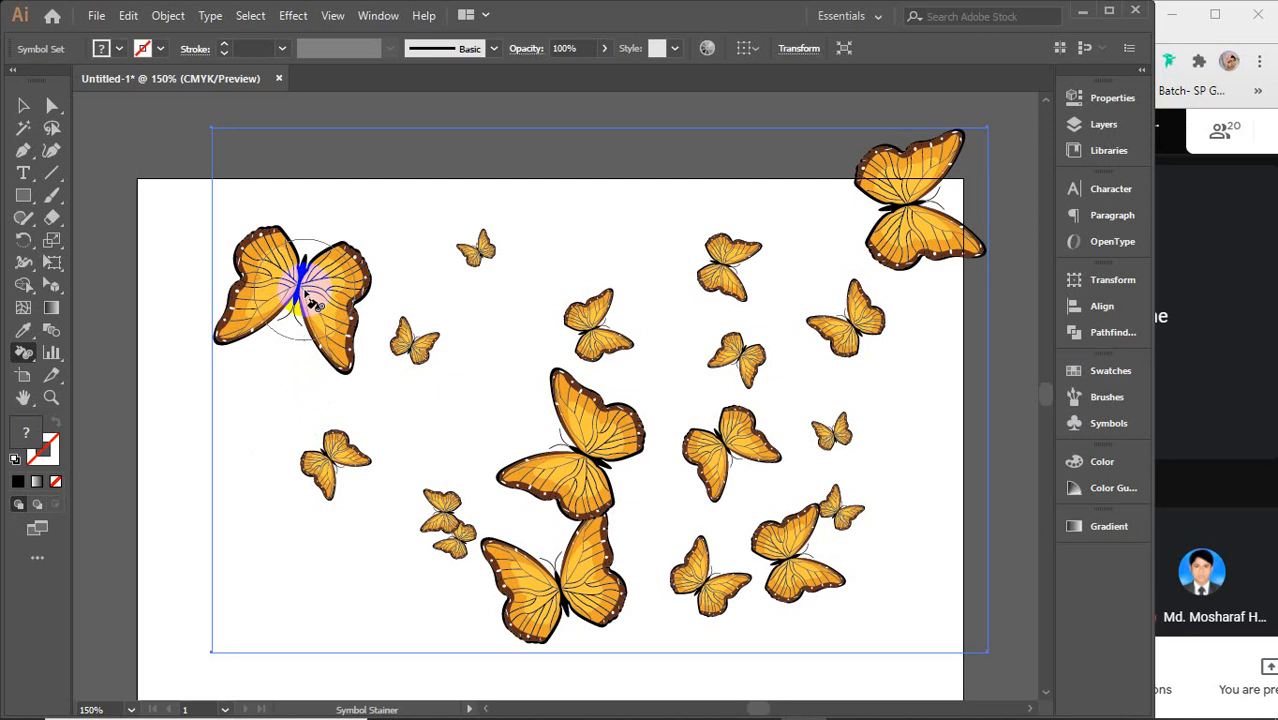
drag(309, 301, 313, 296)
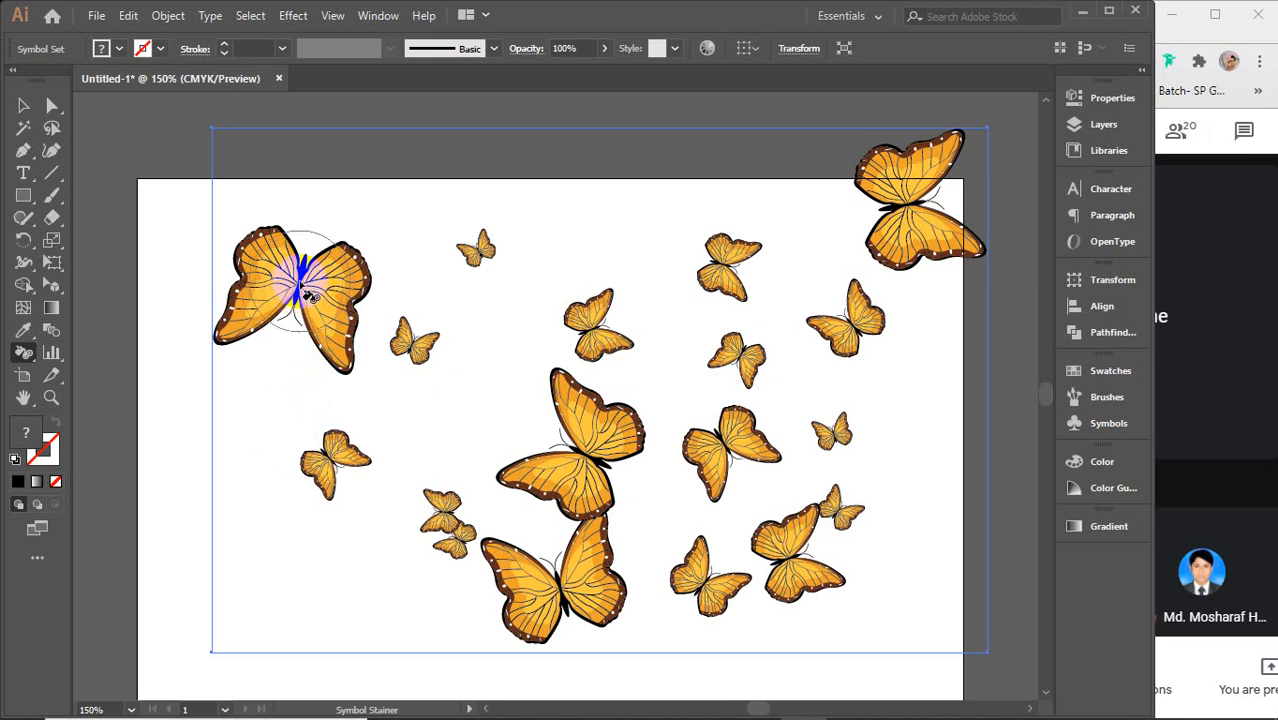
drag(306, 292, 306, 292)
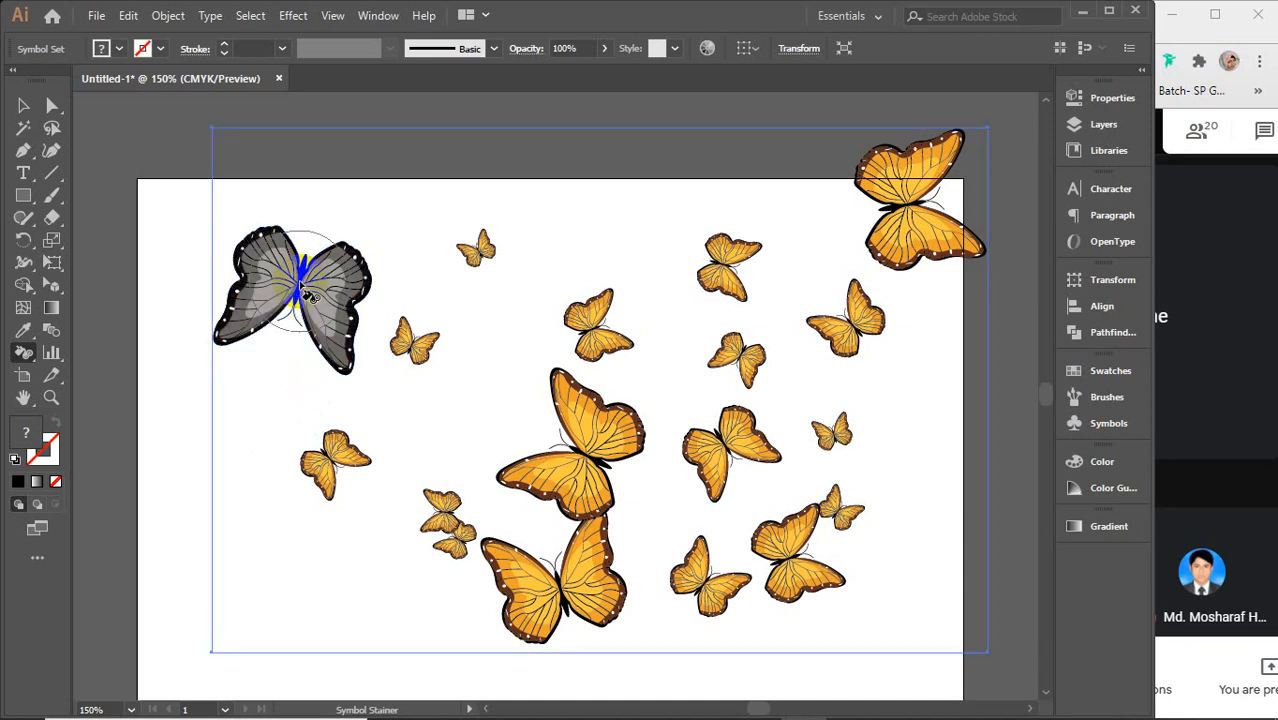
drag(305, 288, 305, 288)
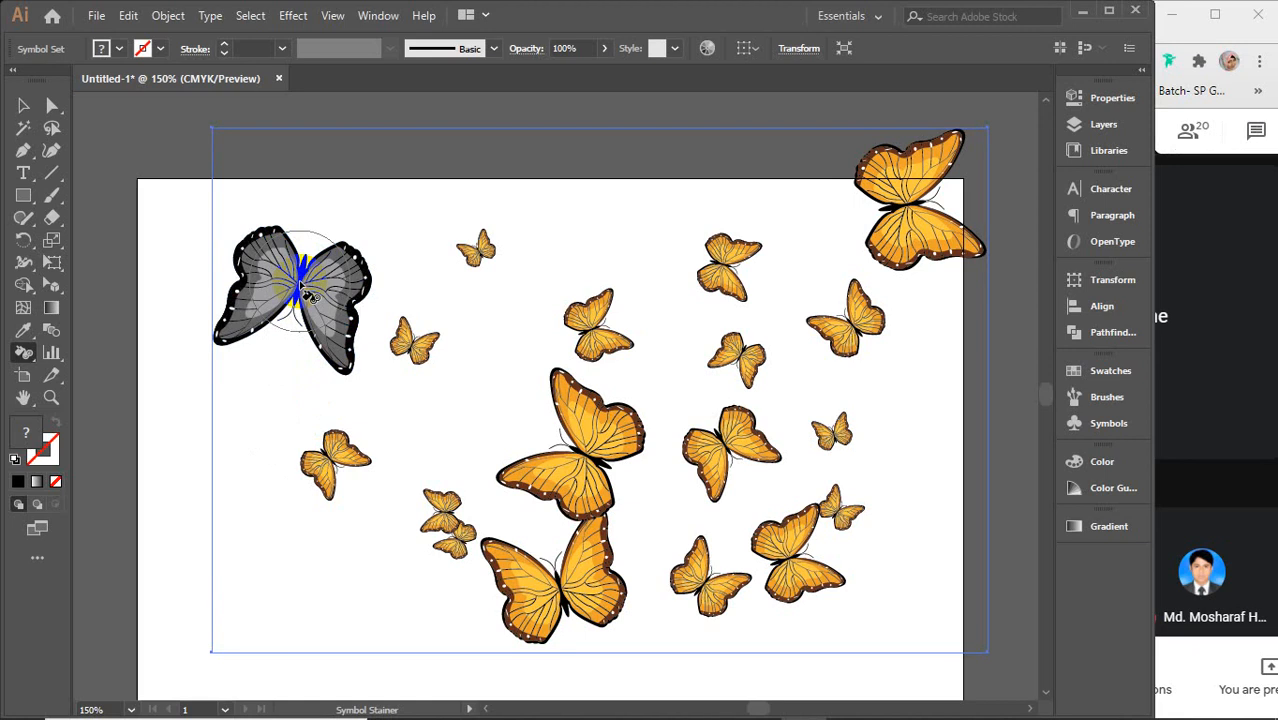
drag(910, 214, 921, 221)
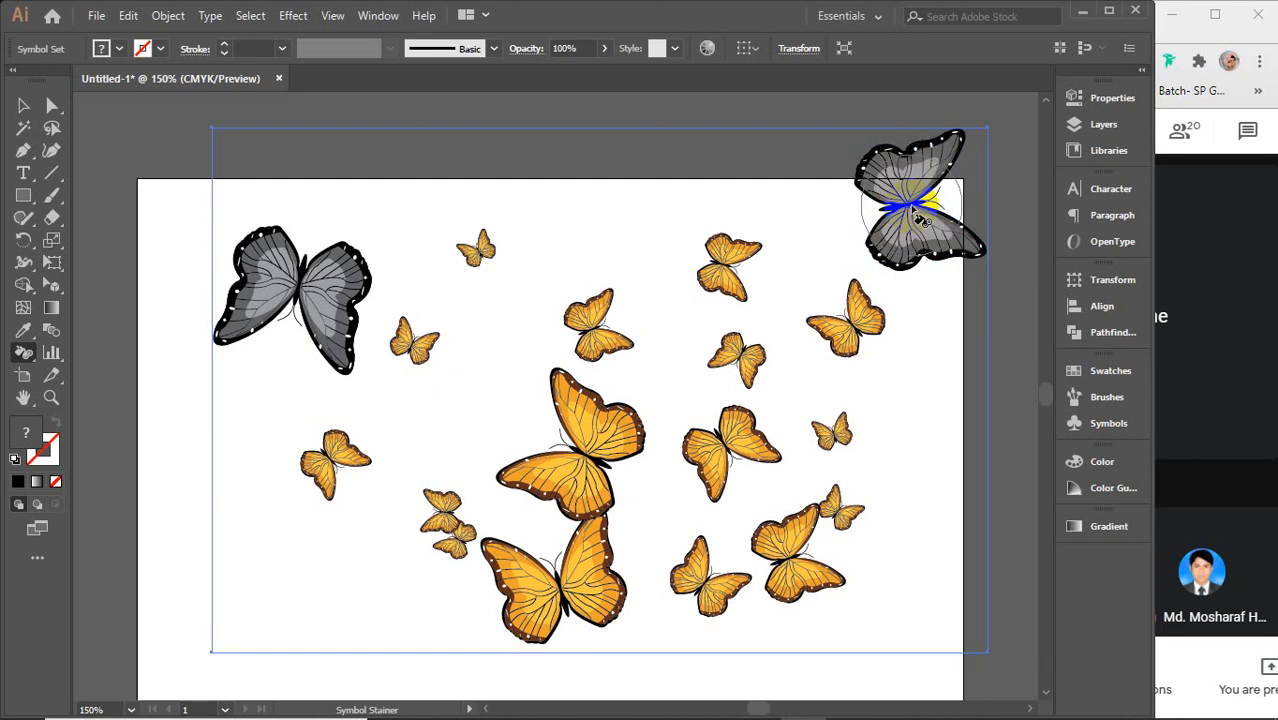
drag(912, 209, 908, 213)
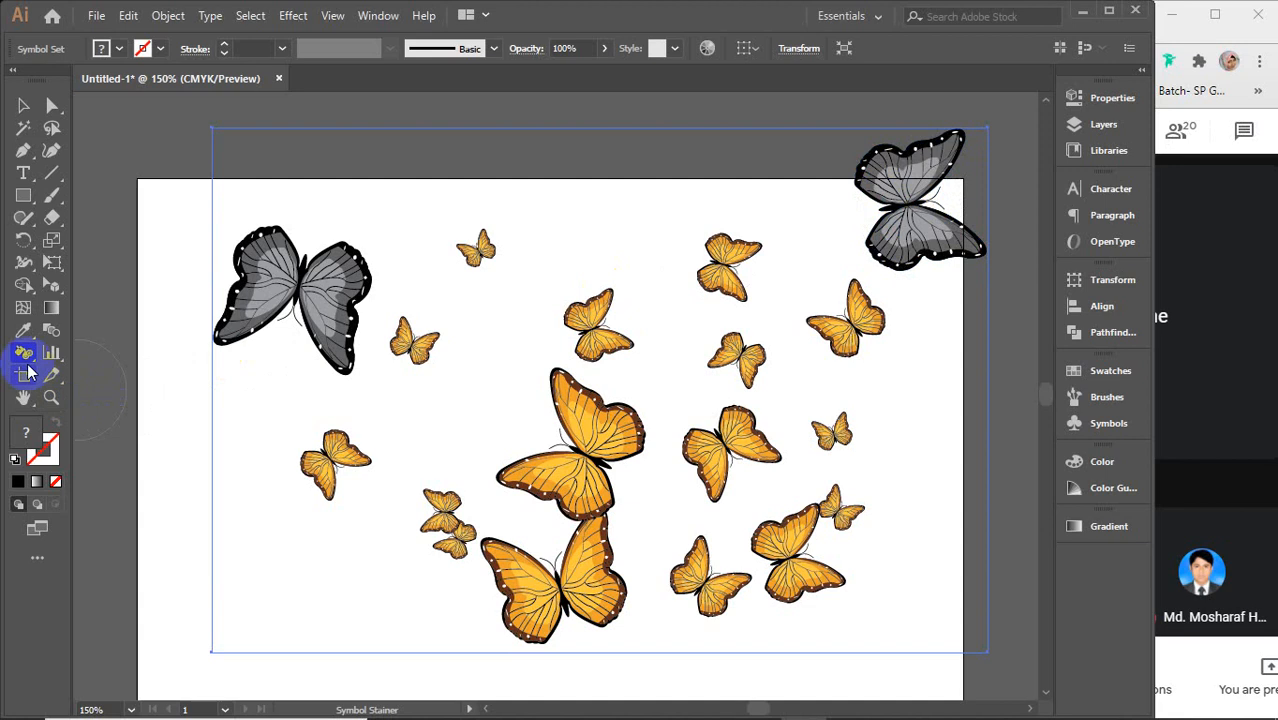
Step: Fade the small butterfly below the large leftmost one to full transparency with the Symbol Screener, leaving the set's opacity at 100%
drag(24, 362, 131, 490)
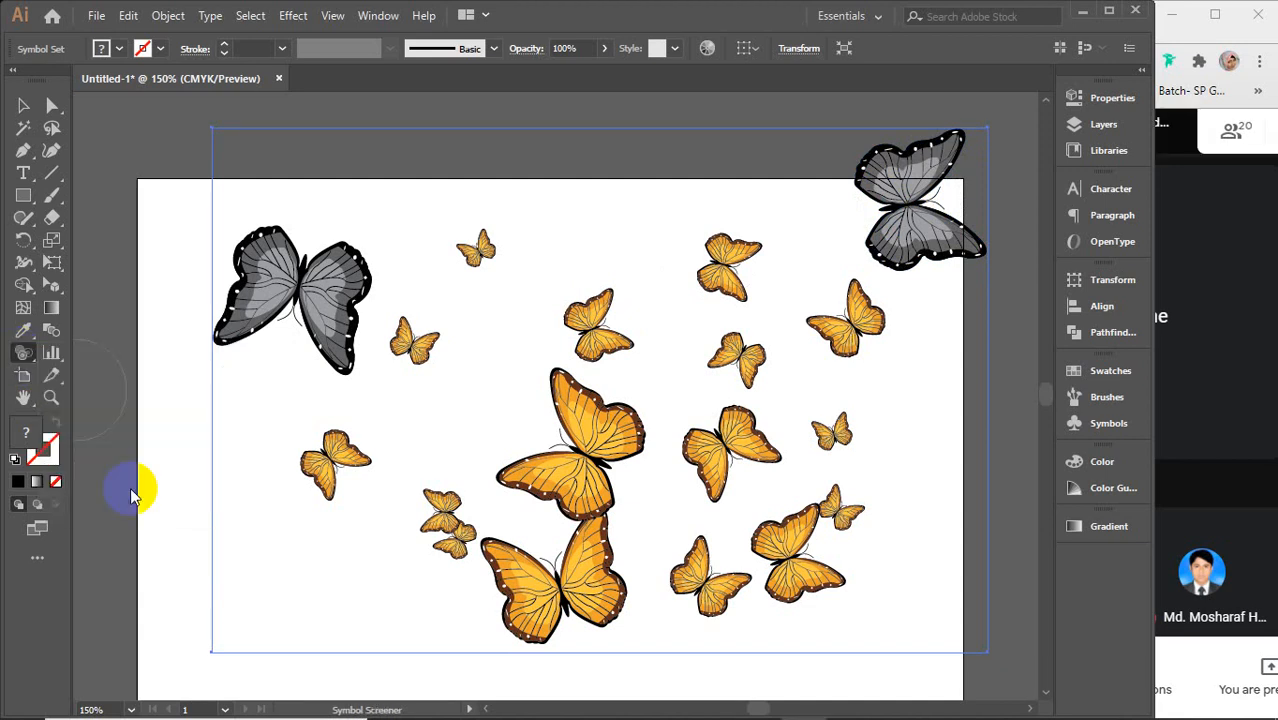
mouse_move(328, 500)
mouse_down()
mouse_move(331, 461)
mouse_move(366, 454)
mouse_move(328, 438)
mouse_move(320, 506)
mouse_move(376, 476)
mouse_move(322, 506)
mouse_move(344, 509)
mouse_move(332, 512)
mouse_move(364, 490)
mouse_move(320, 446)
mouse_move(340, 443)
mouse_move(354, 470)
mouse_up()
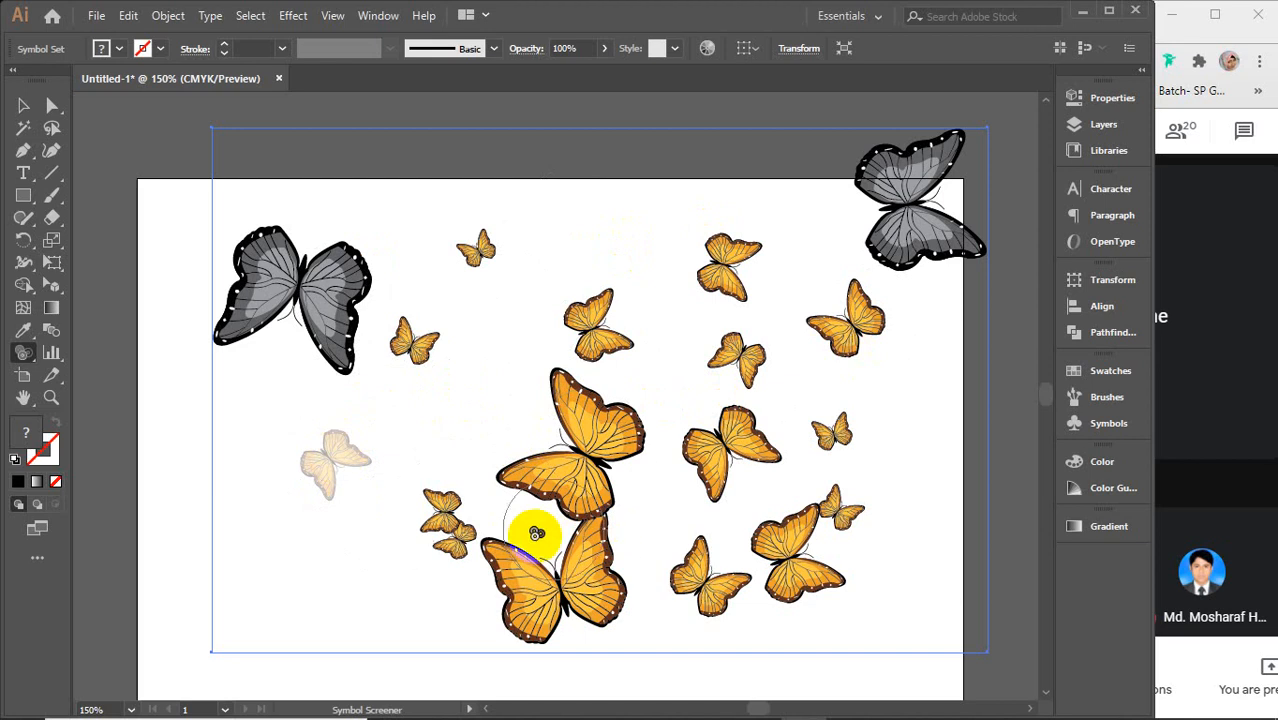
click(531, 52)
click(579, 44)
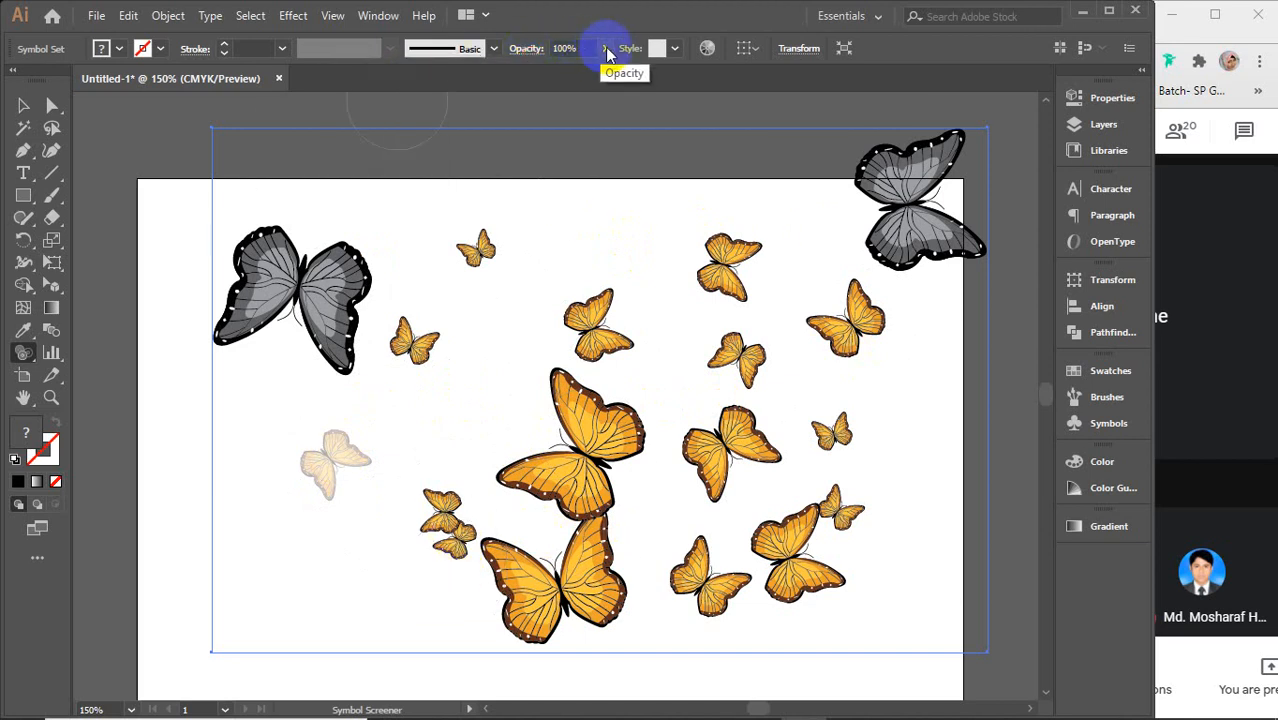
click(606, 50)
drag(563, 75, 663, 69)
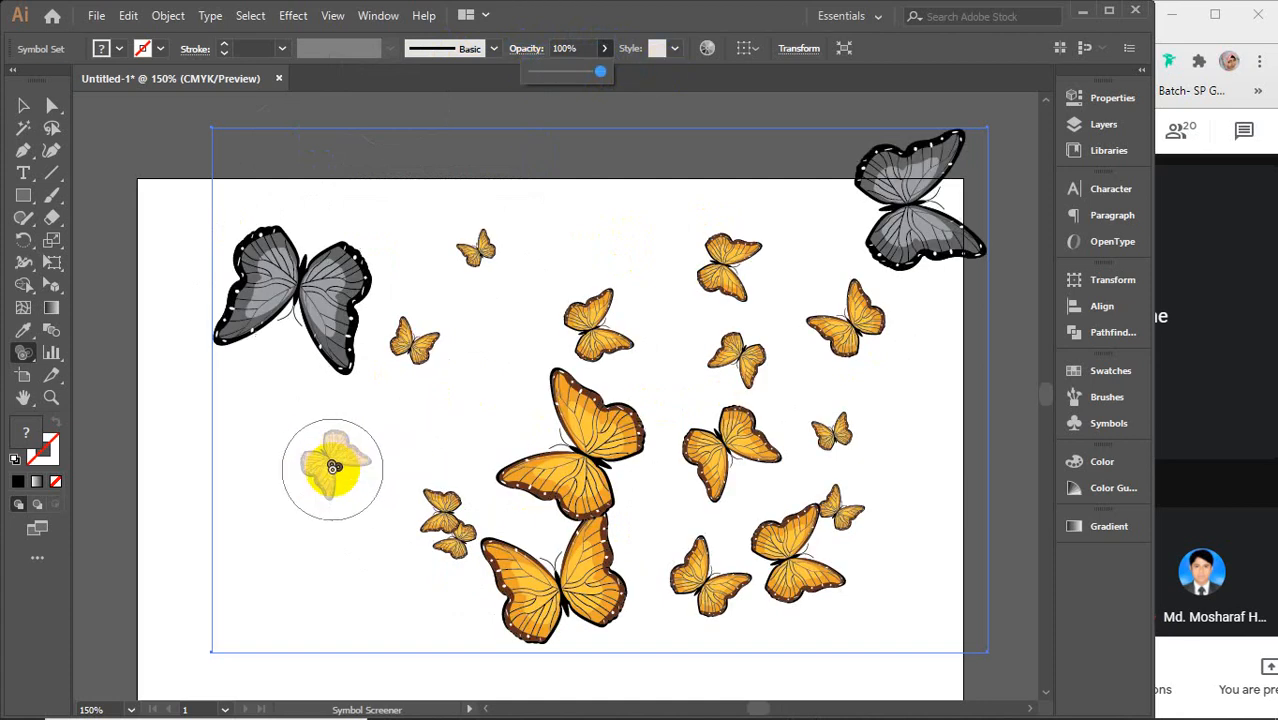
drag(334, 467, 332, 457)
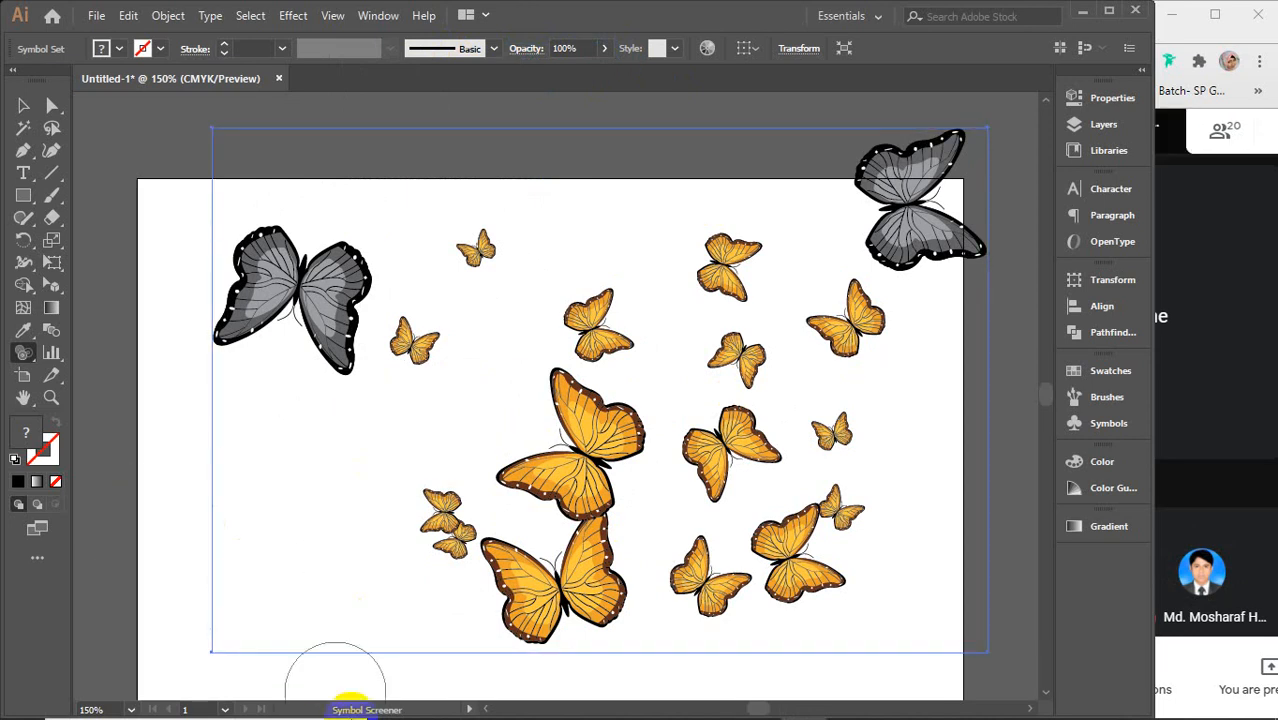
Step: Fade the large butterfly in the middle of the set to full transparency with the Symbol Screener
drag(613, 451, 573, 449)
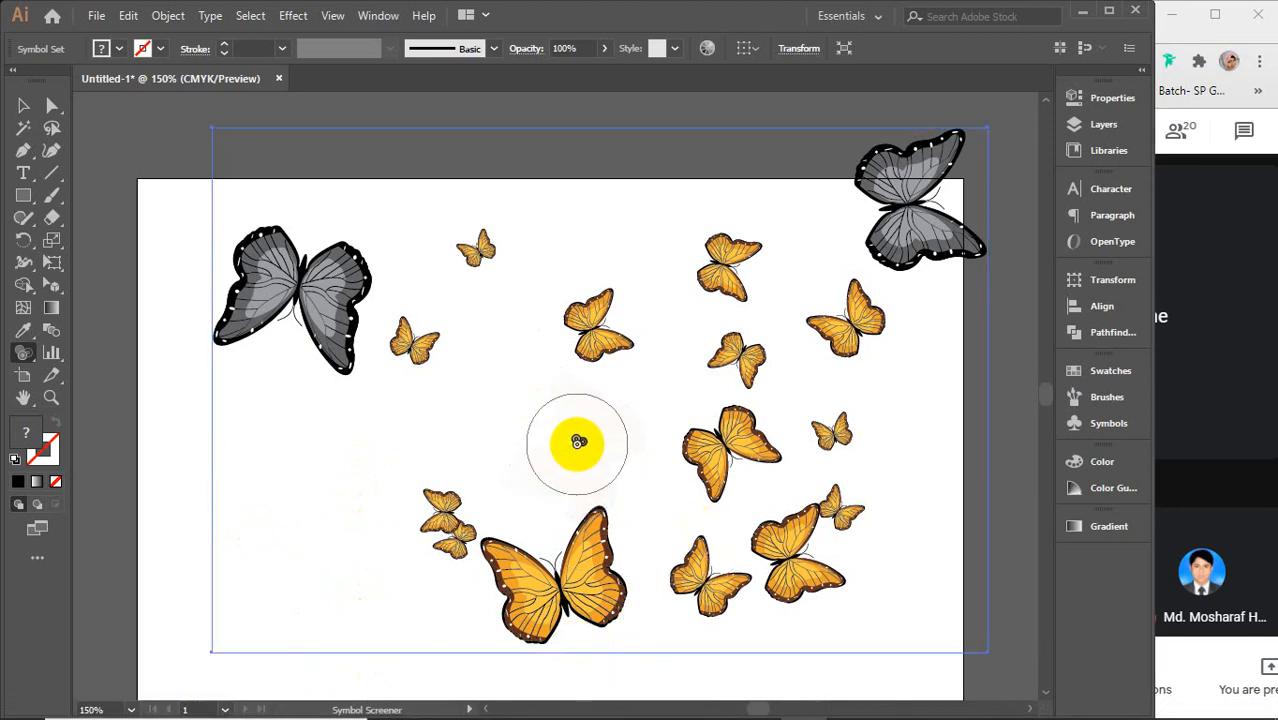
click(577, 443)
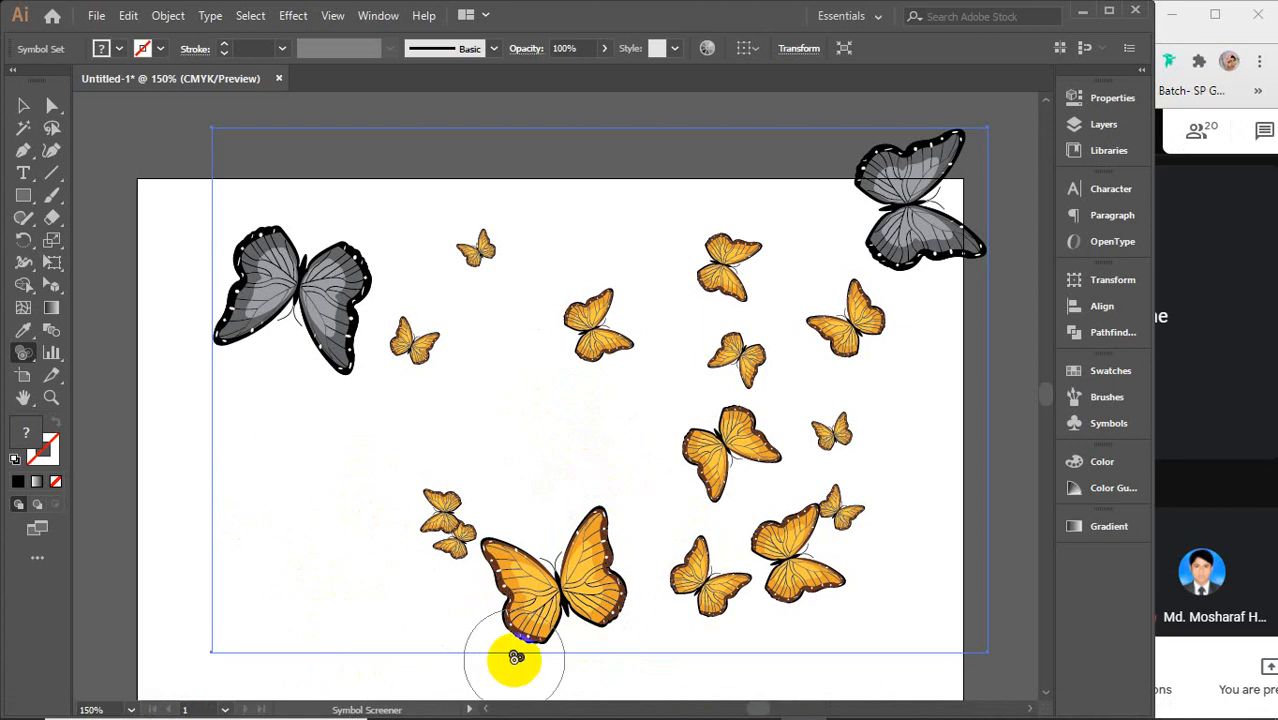
click(581, 457)
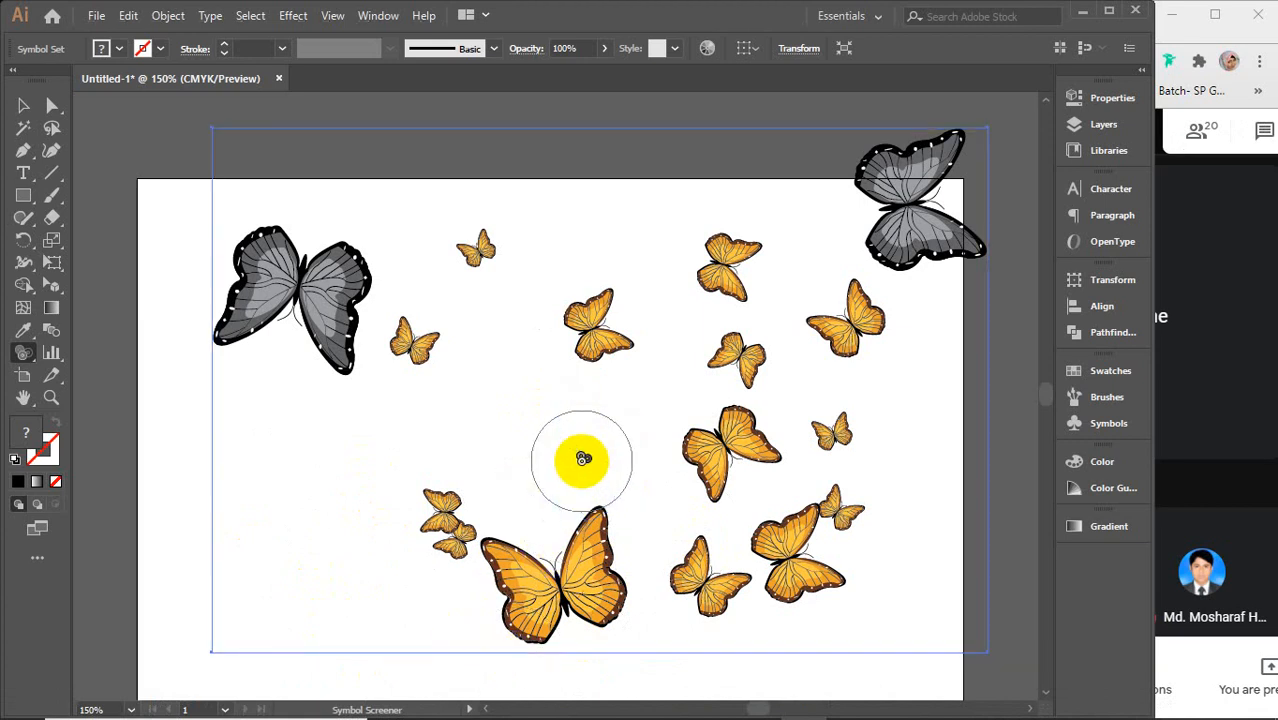
Step: Restore the large middle butterfly and the small left butterfly to full visibility by reversing the Symbol Screener effect
alt+click(582, 449)
alt+click(582, 449)
alt+click(582, 449)
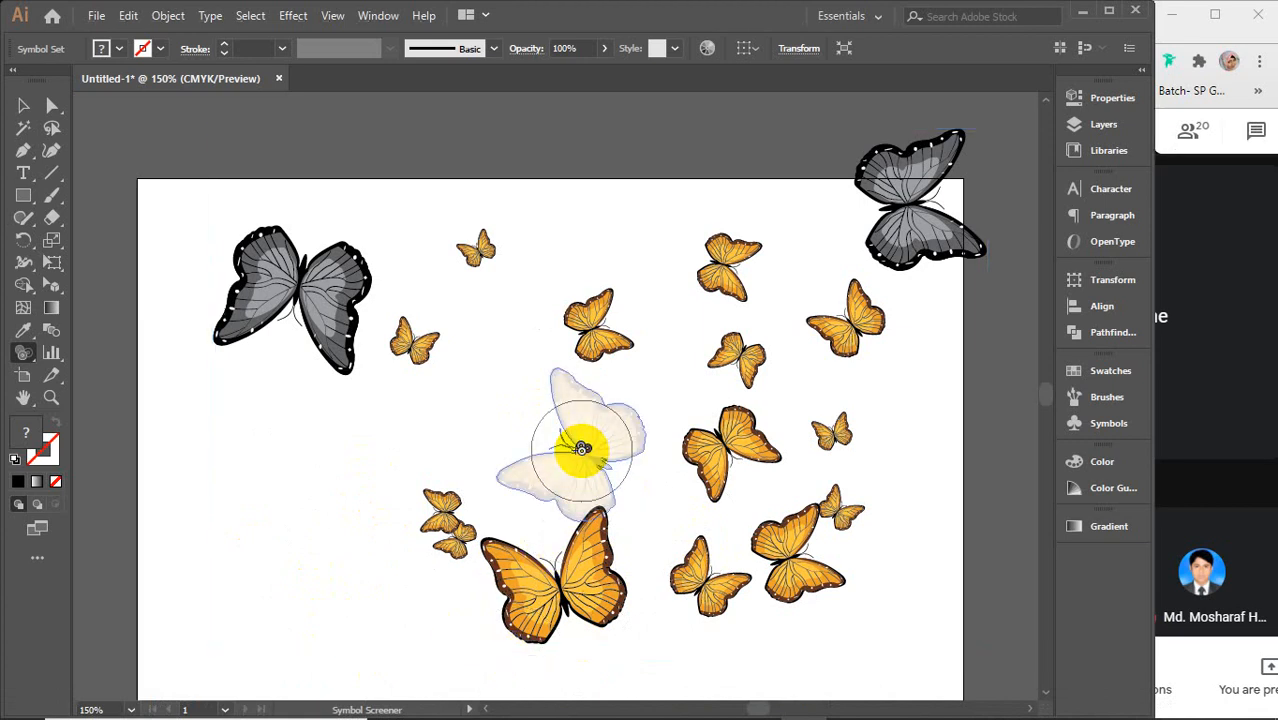
alt+click(582, 449)
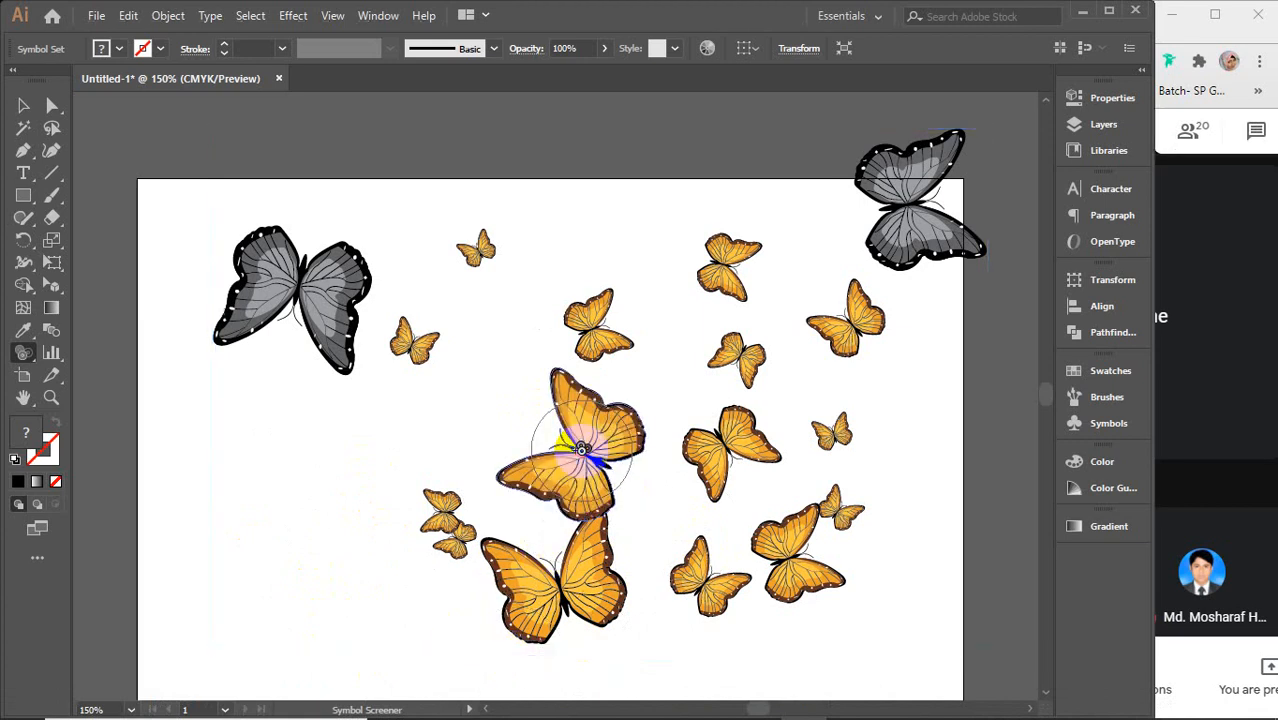
click(331, 467)
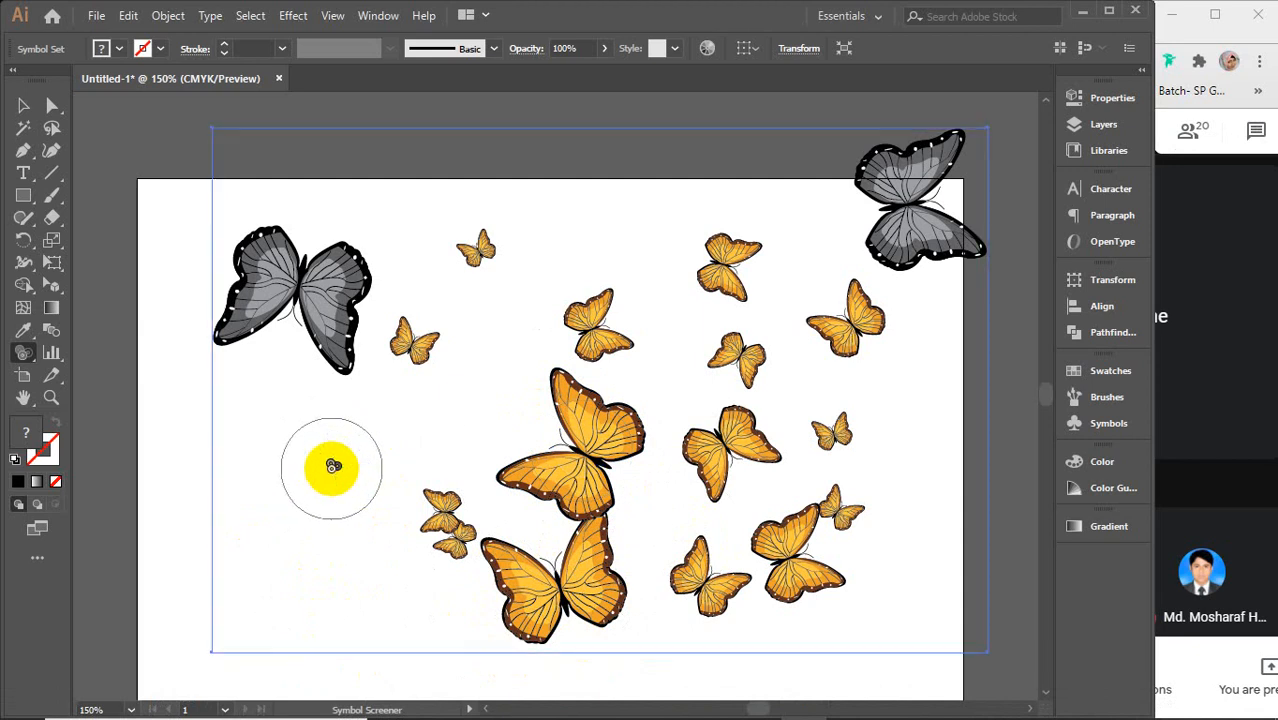
click(331, 467)
click(333, 467)
click(333, 467)
click(333, 467)
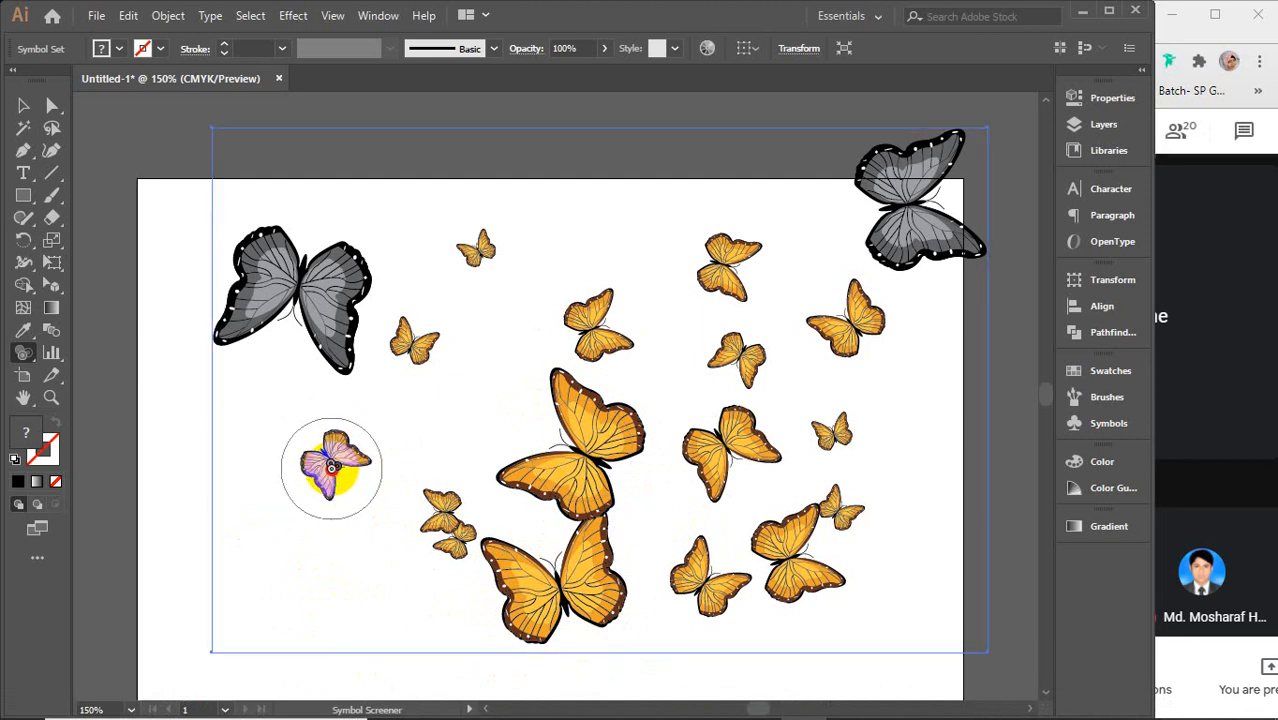
click(333, 467)
Step: Delete the whole butterfly symbol set from the artboard
click(25, 355)
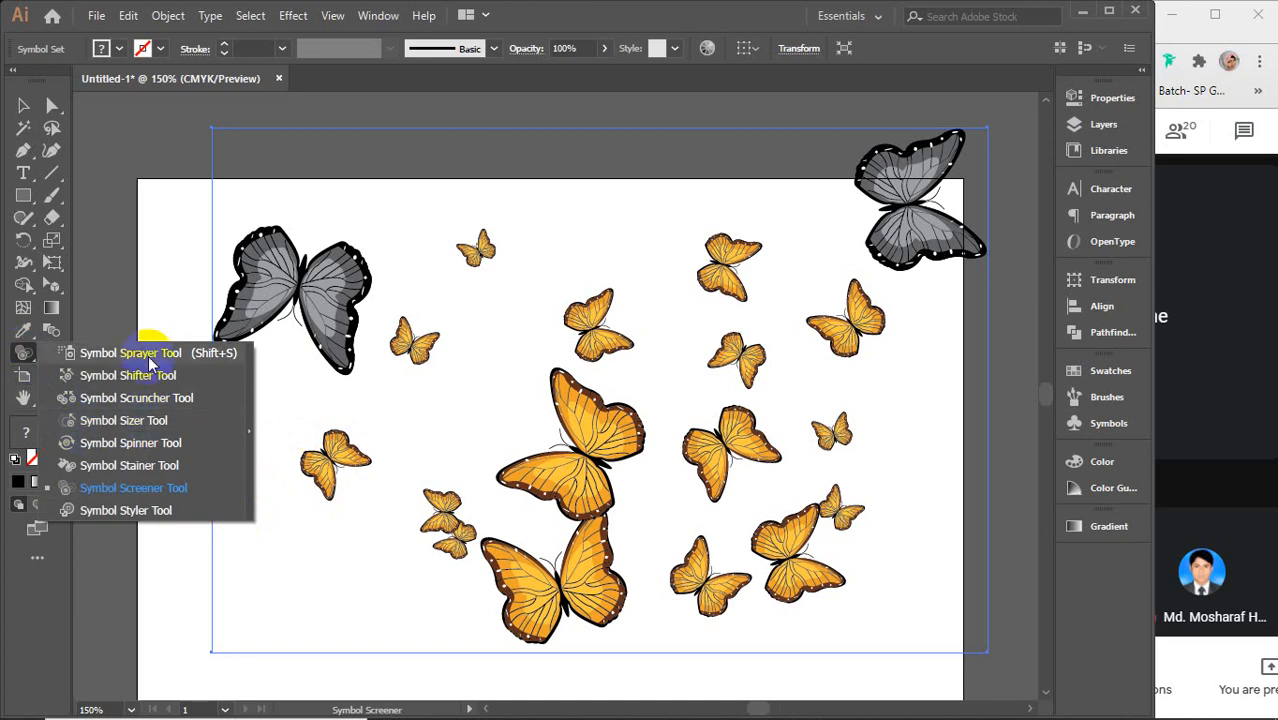
click(23, 106)
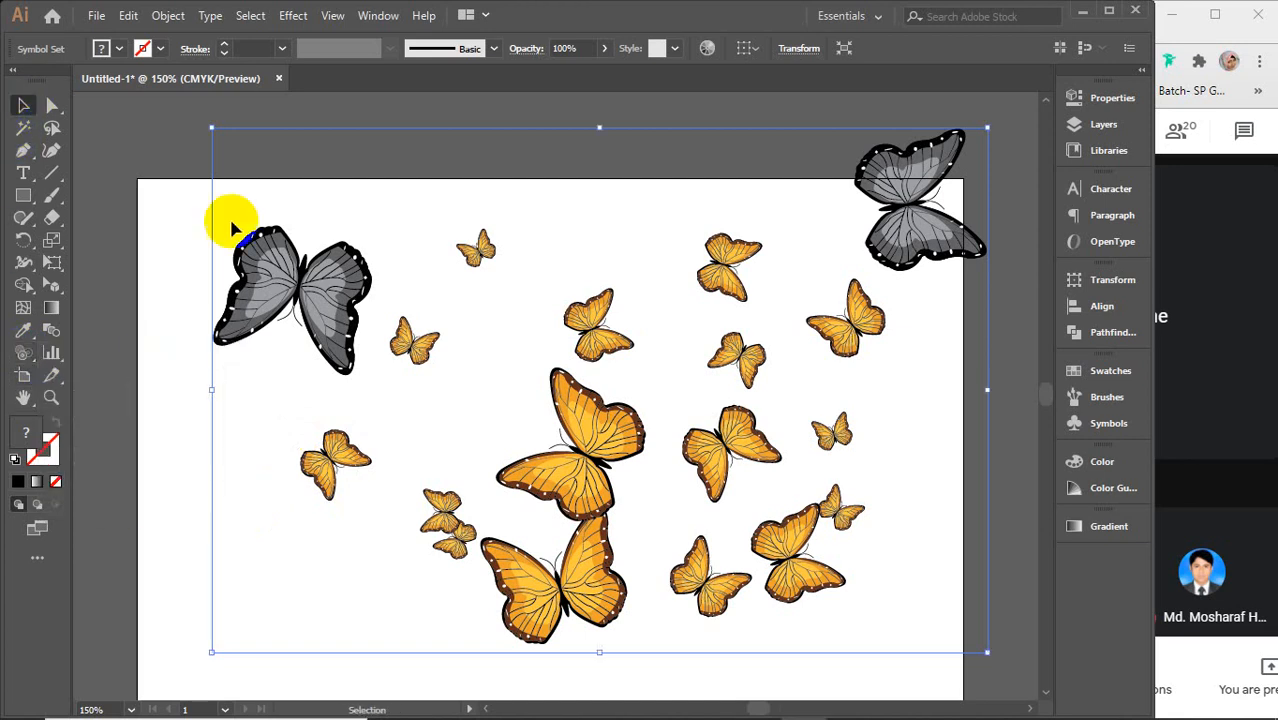
key(Delete)
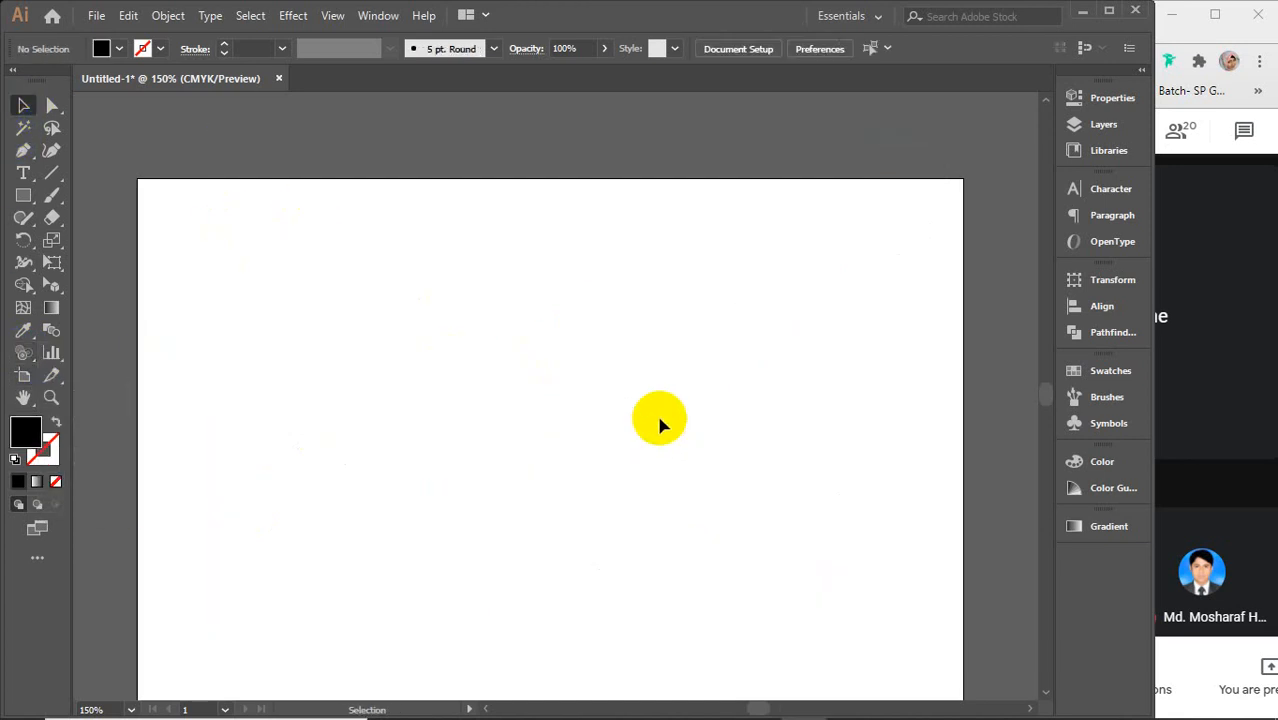
Step: Choose the Symbol Sprayer Tool and load the black ink-splatter symbol (Vector Grime) for spraying
scroll(659, 422, down, 10)
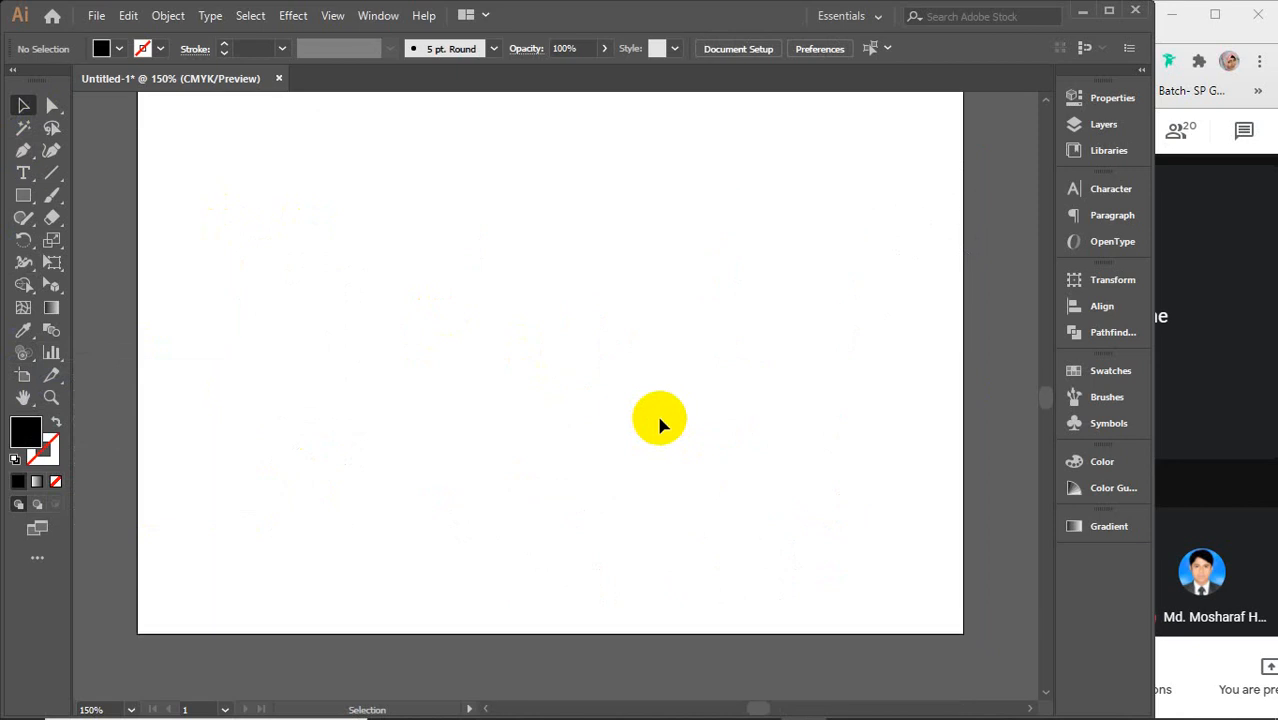
drag(667, 371, 671, 420)
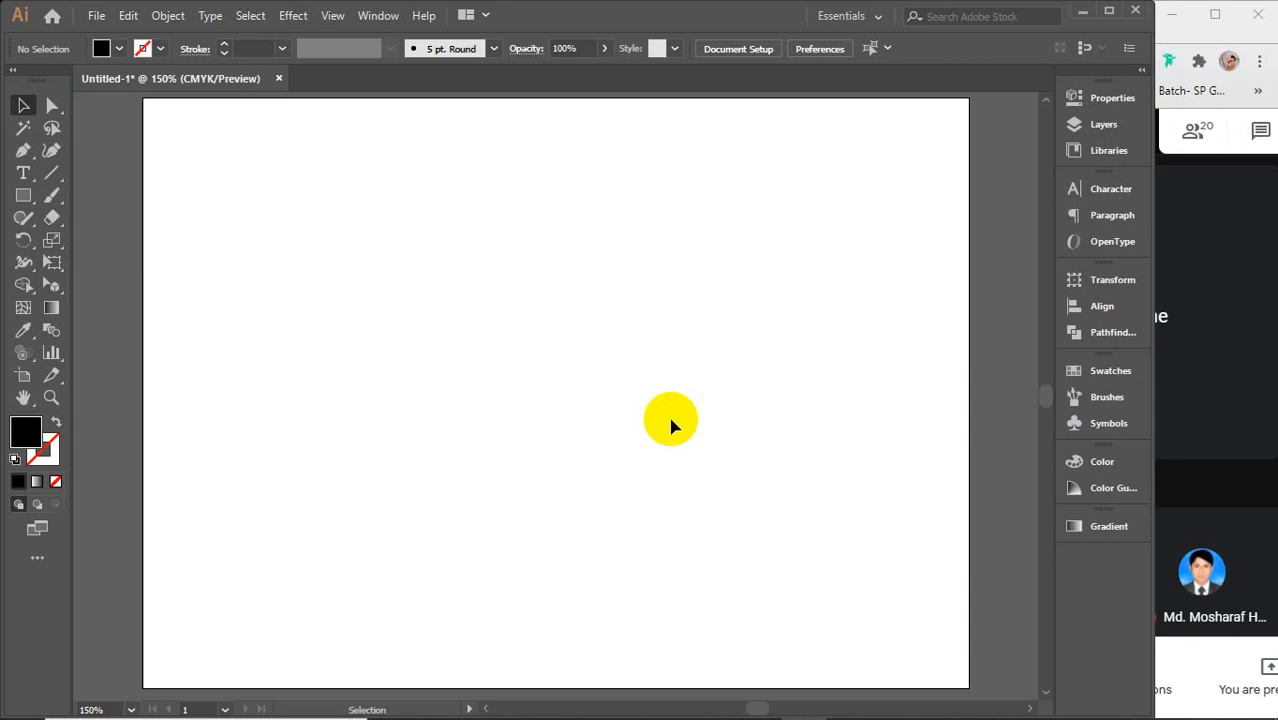
click(22, 353)
click(15, 357)
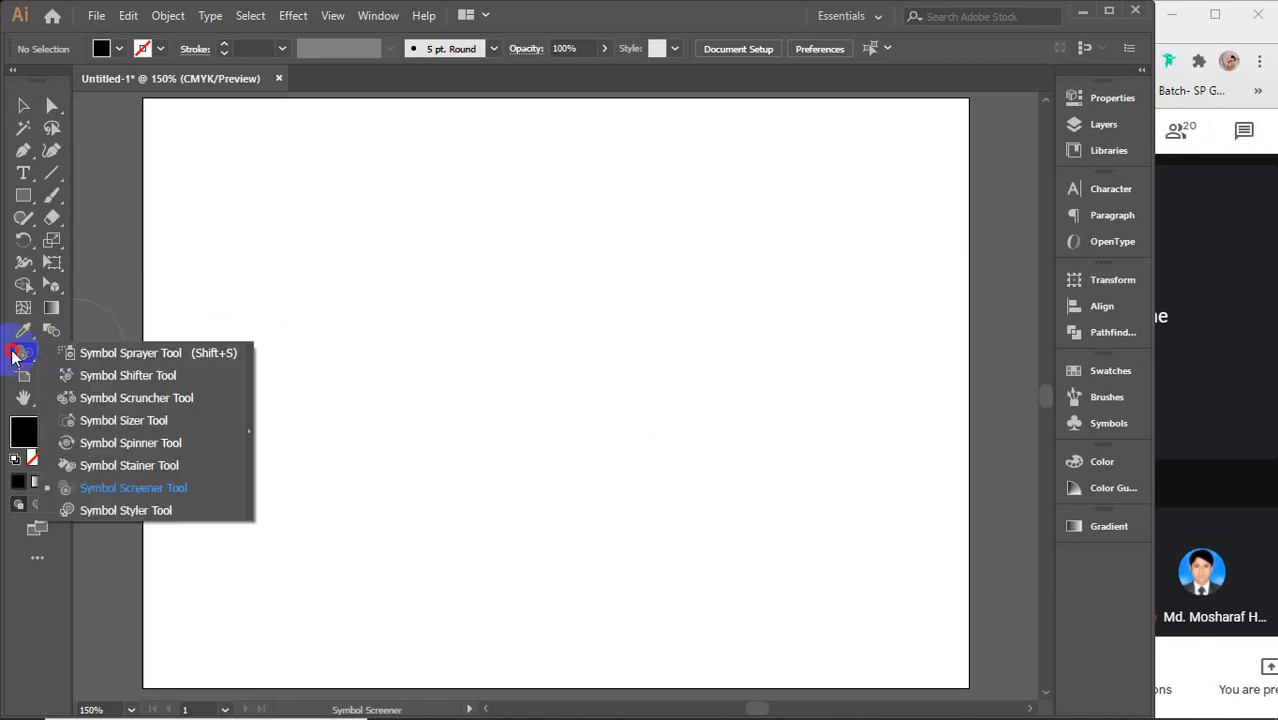
click(126, 358)
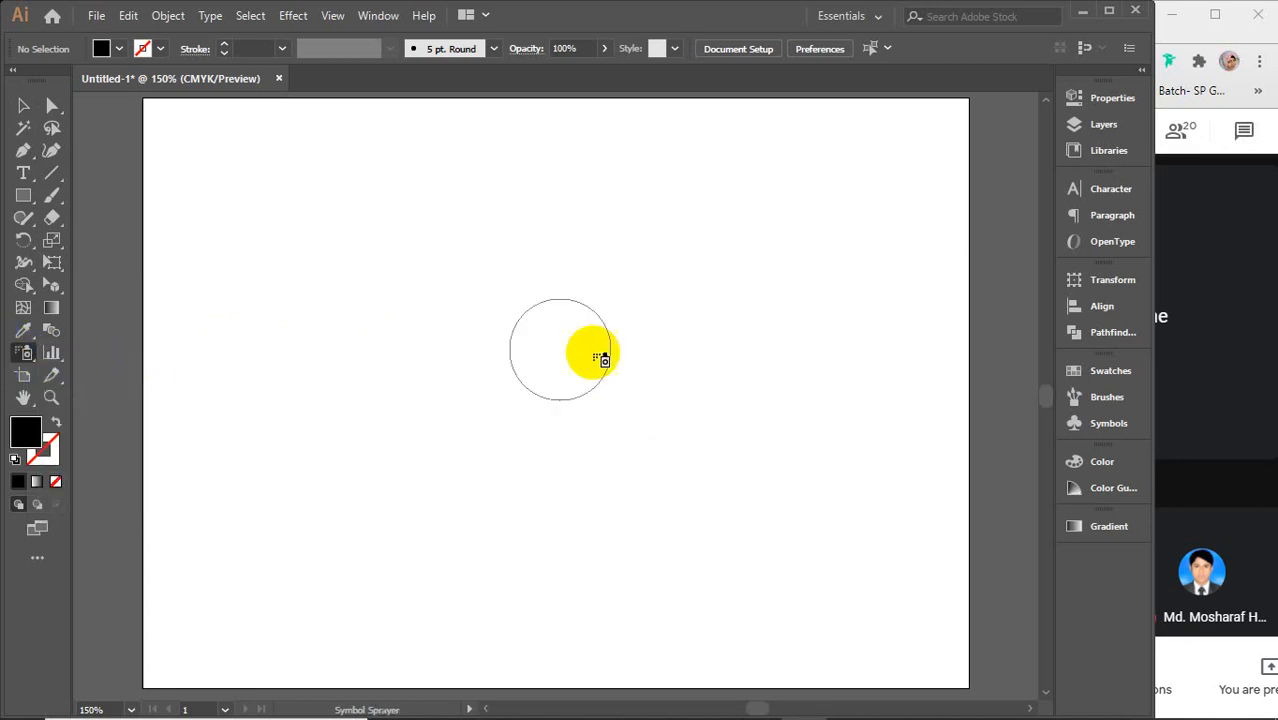
click(1105, 426)
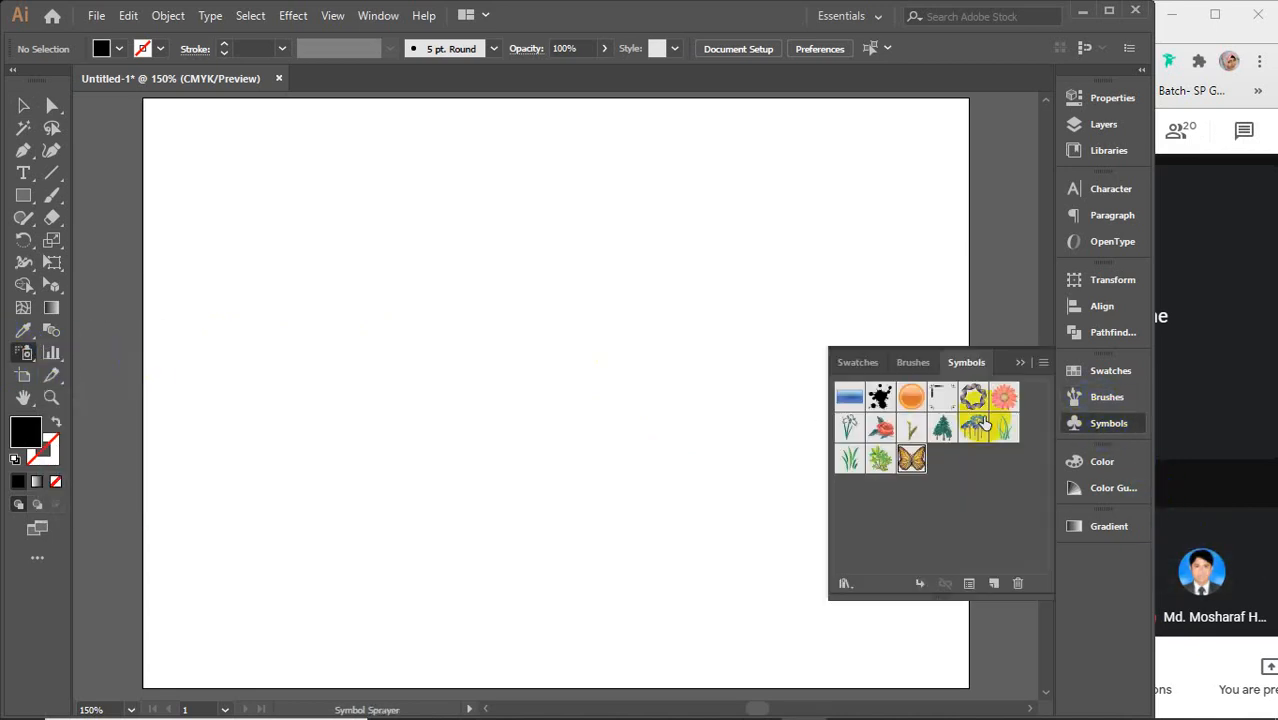
click(880, 397)
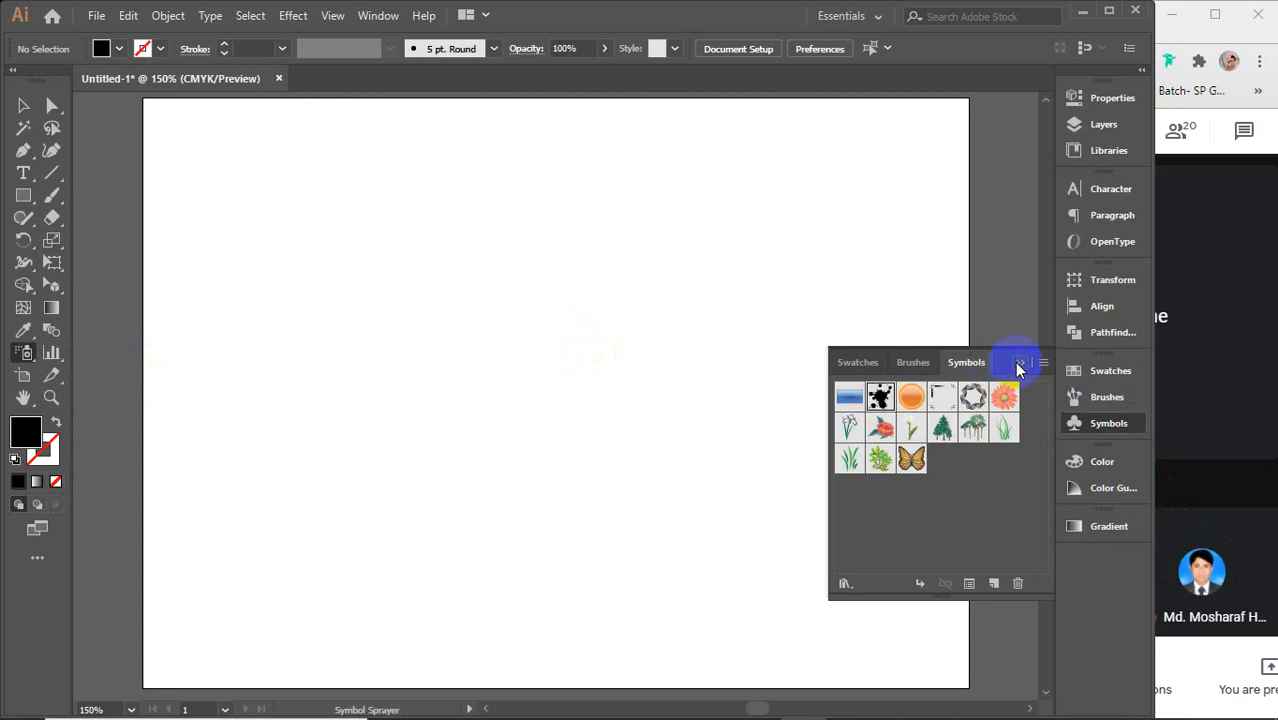
click(1018, 366)
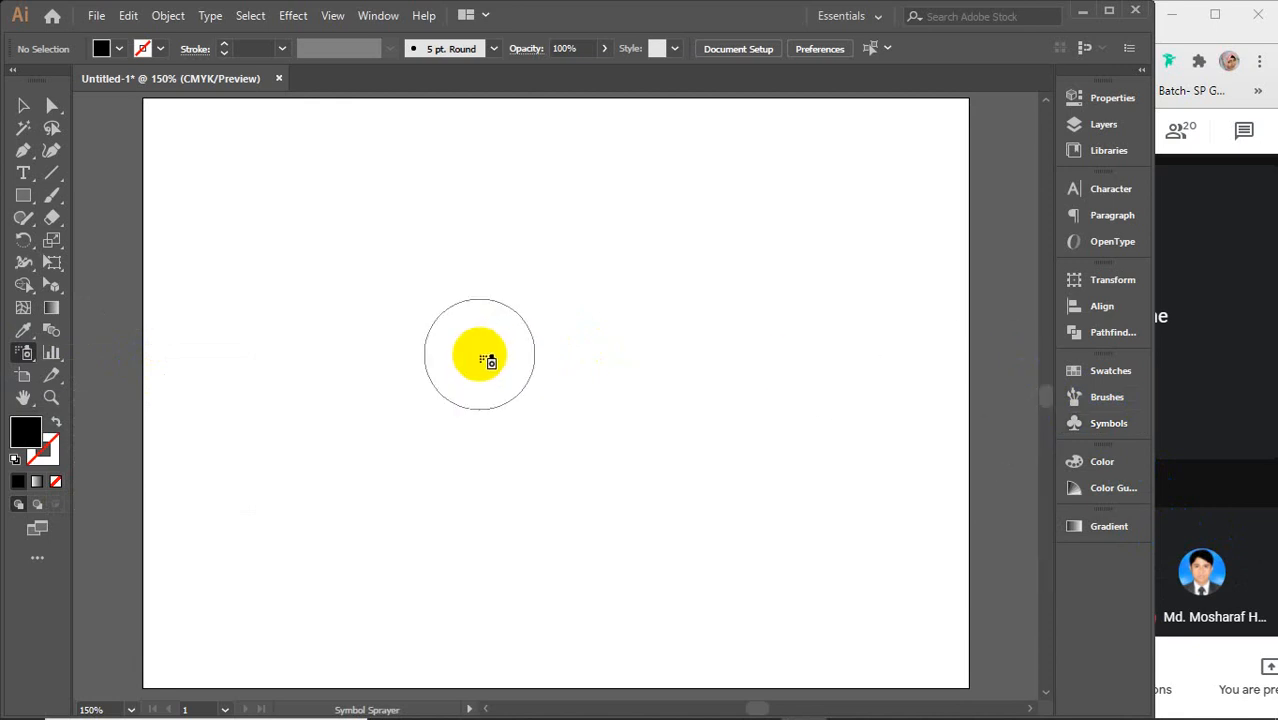
Step: Try spraying one Vector Grime splatter in the middle of the artboard with an enlarged brush, and undo it
key(bracketright)
key(bracketright)
key(bracketright)
key(bracketright)
drag(513, 388, 523, 392)
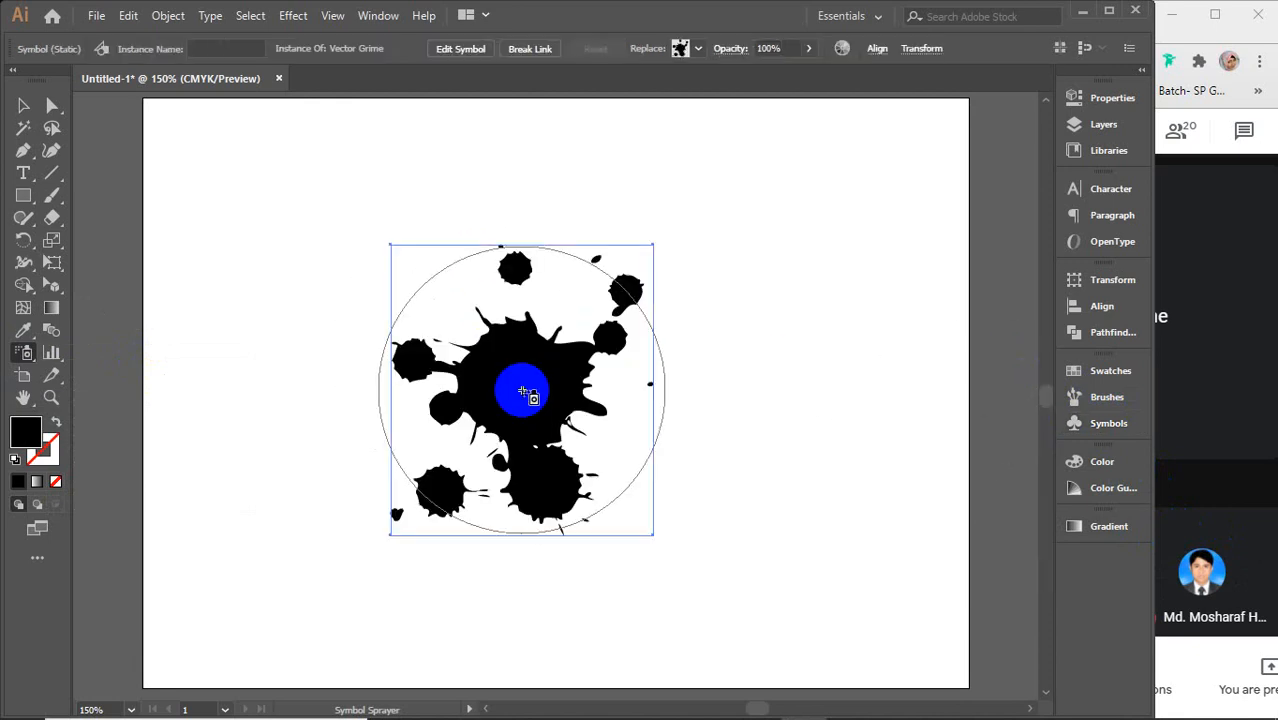
key(ctrl+z)
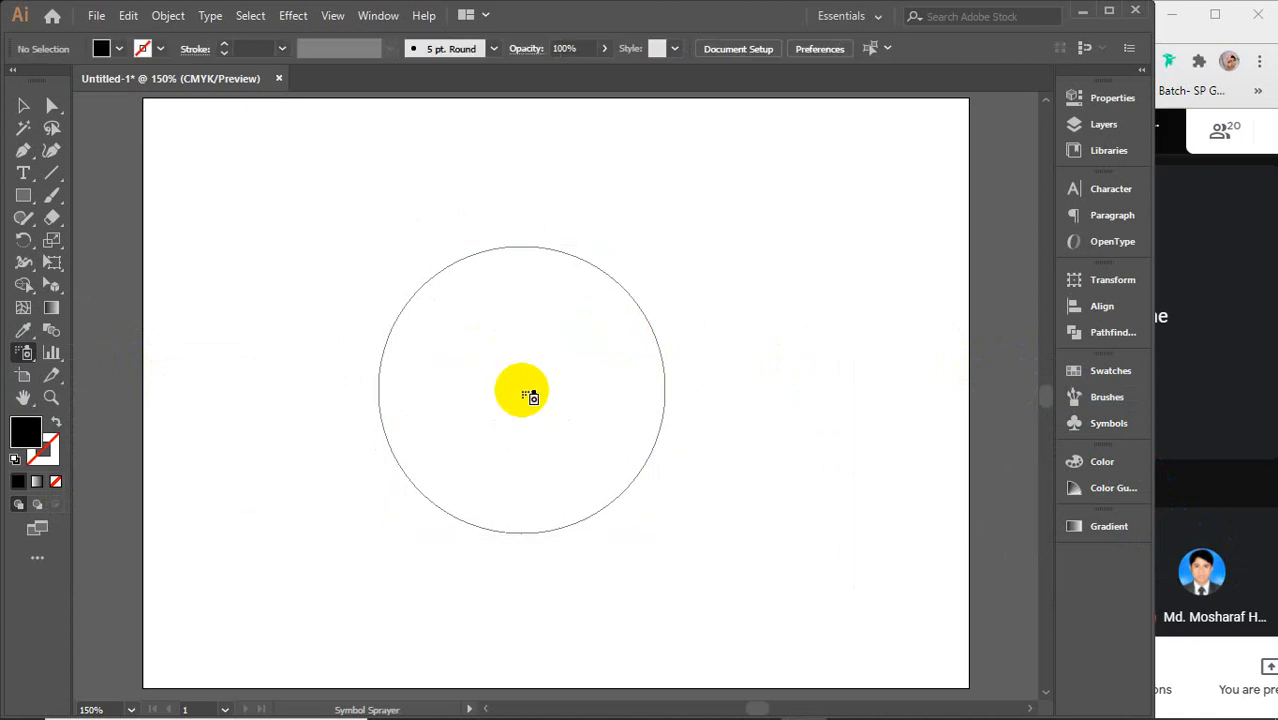
Step: Enlarge the sprayer brush to nearly the artboard's height, place a single Vector Grime splatter mid-artboard, and deselect it
key(bracketright)
key(bracketright)
key(bracketright)
key(bracketright)
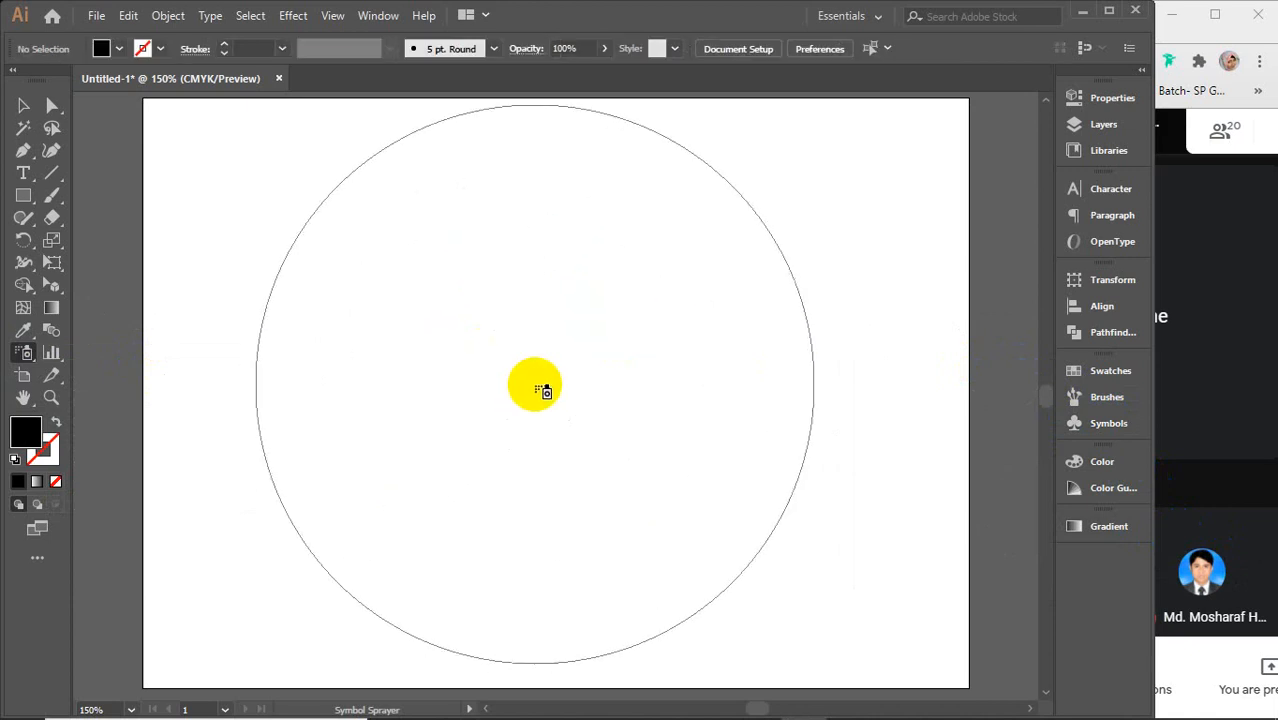
click(540, 390)
click(23, 106)
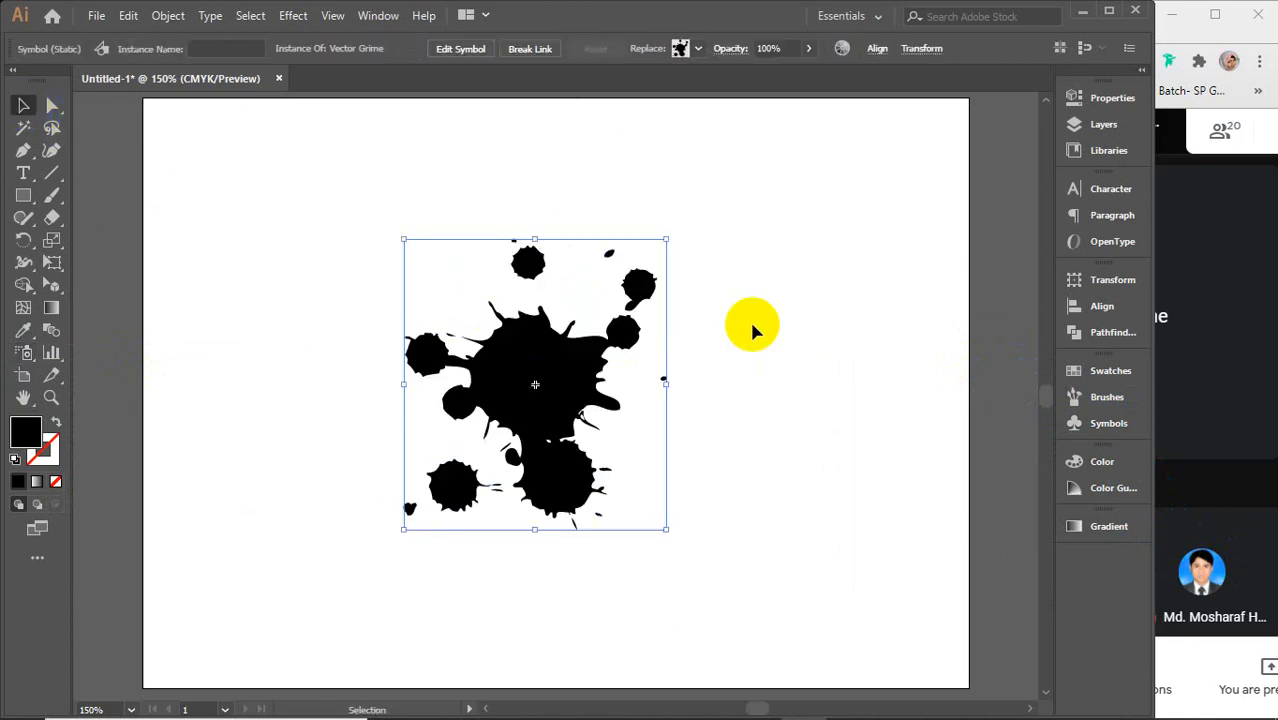
click(756, 353)
Step: Try to recolour the splatter symbol instance by choosing a bright red fill in the Color Picker
click(571, 371)
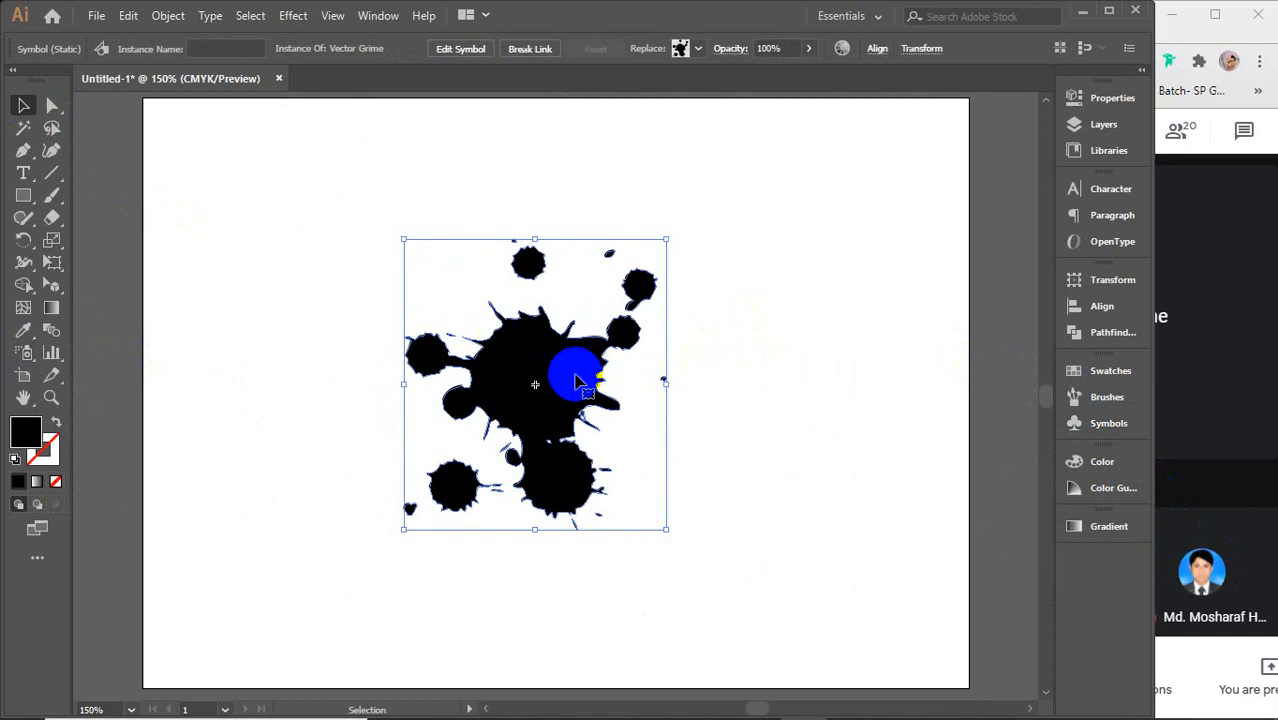
click(21, 433)
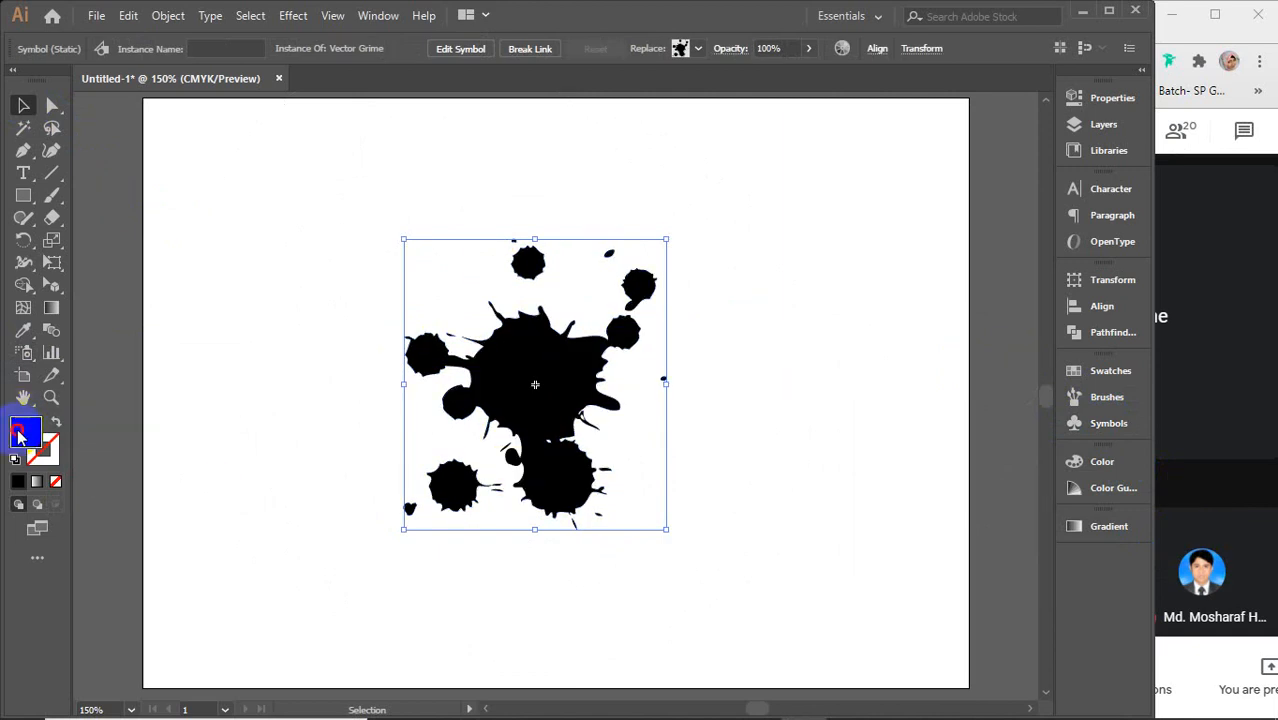
double_click(19, 434)
drag(251, 391, 511, 166)
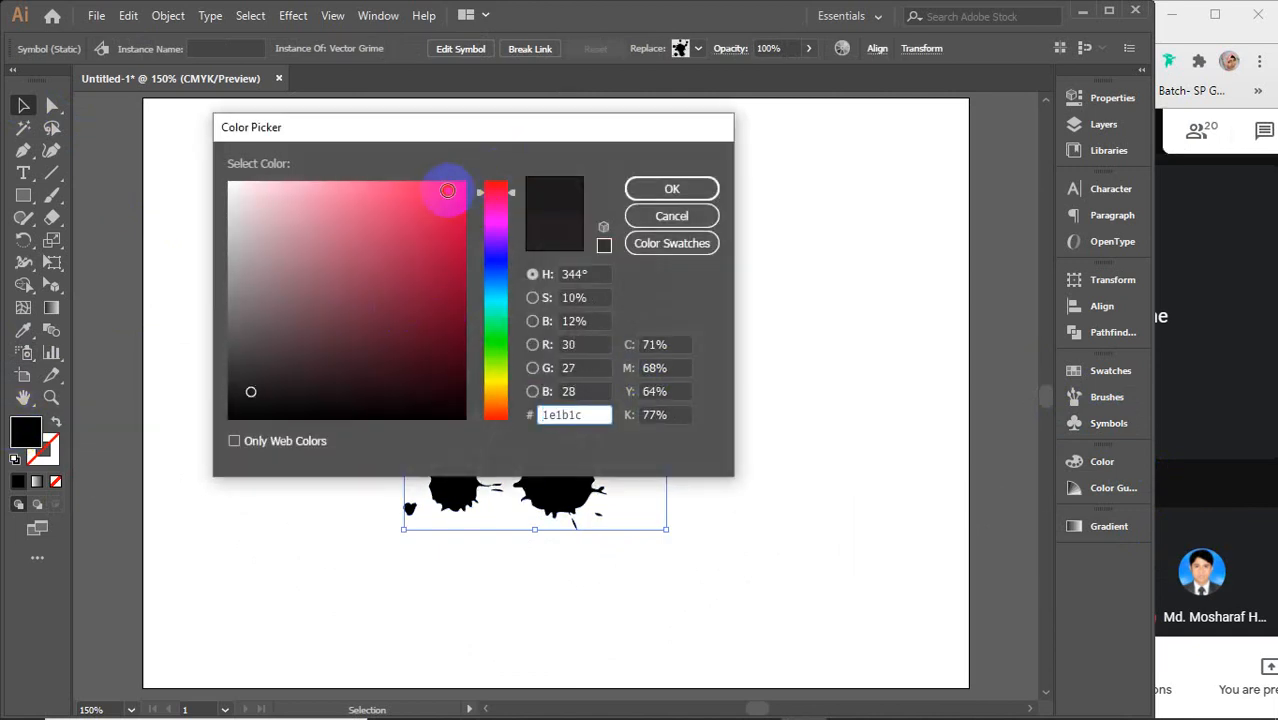
drag(447, 190, 510, 165)
click(671, 195)
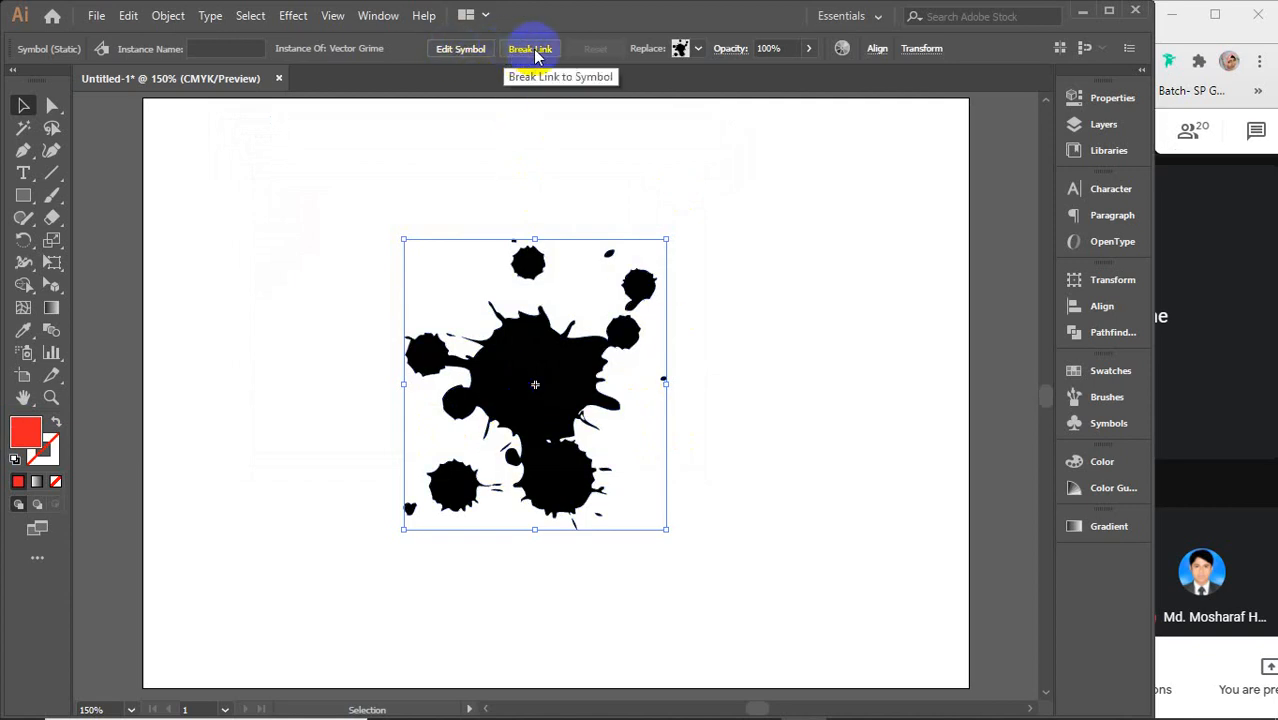
Step: Expand the splatter symbol instance into editable artwork with the Object and Fill options enabled
click(527, 262)
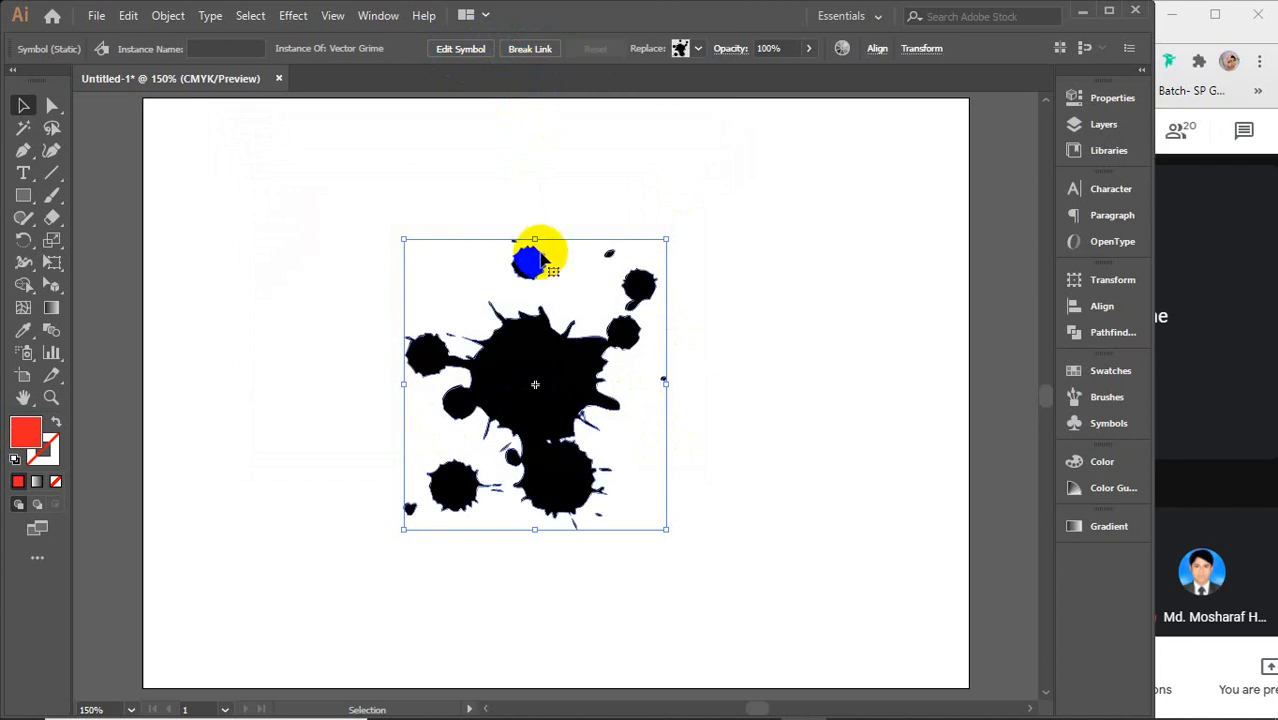
click(167, 15)
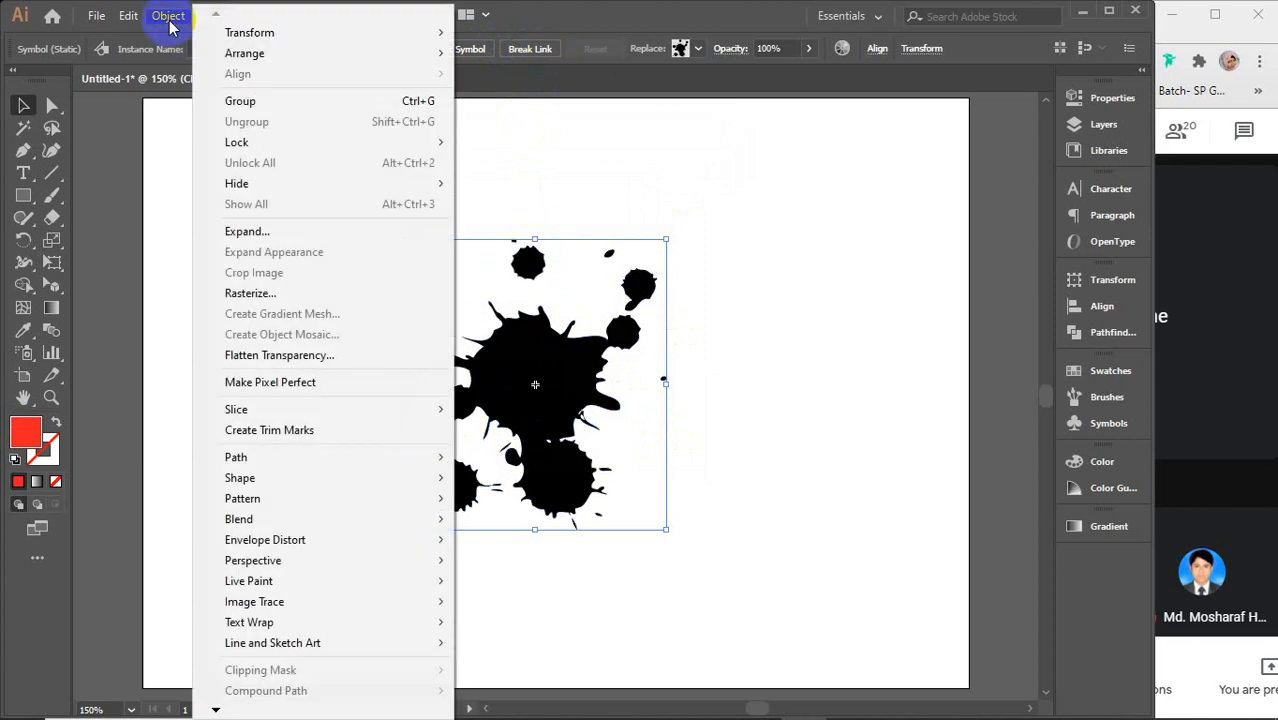
click(300, 232)
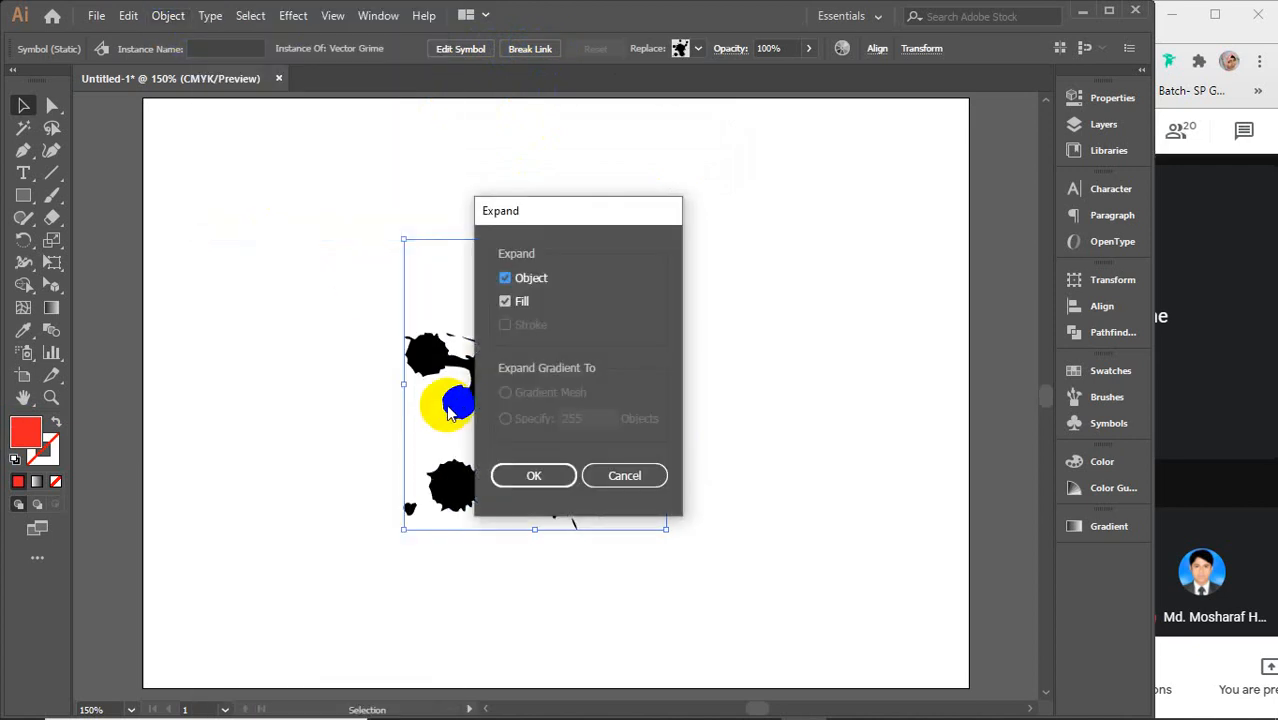
click(511, 476)
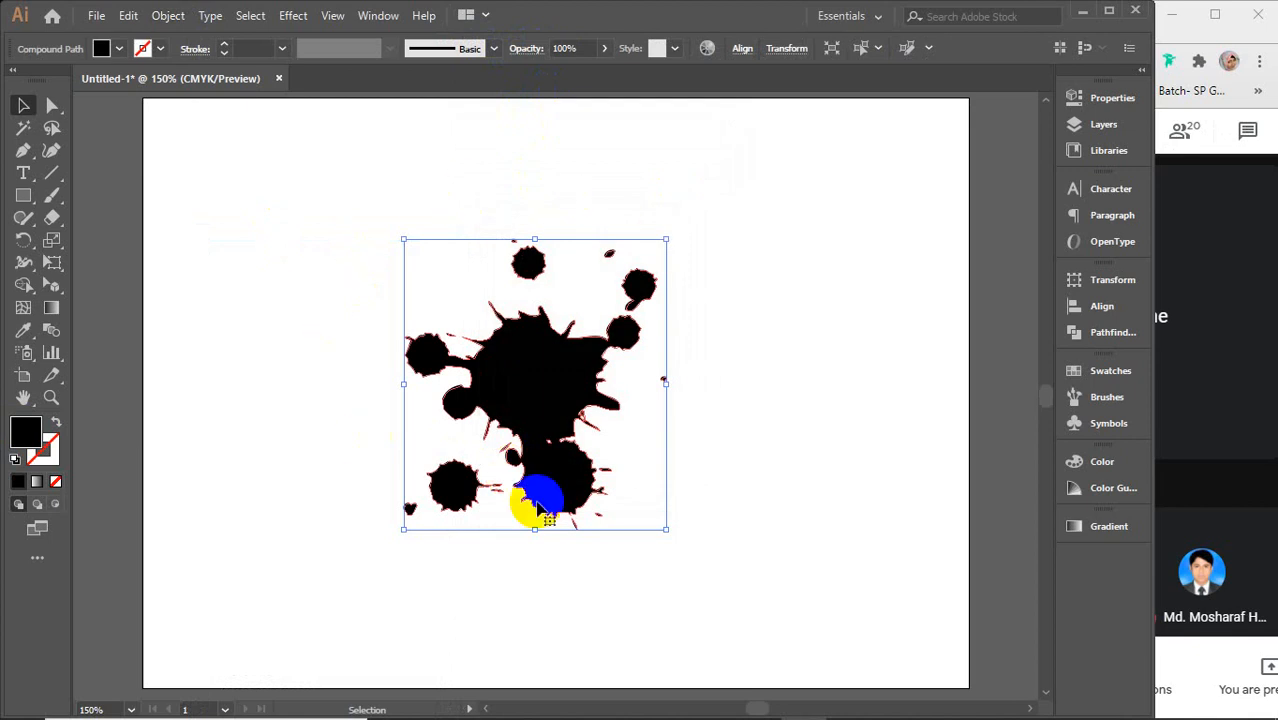
Step: Try to recolour the expanded splatter with a bright red Color Picker fill, and undo the fill changes
double_click(26, 430)
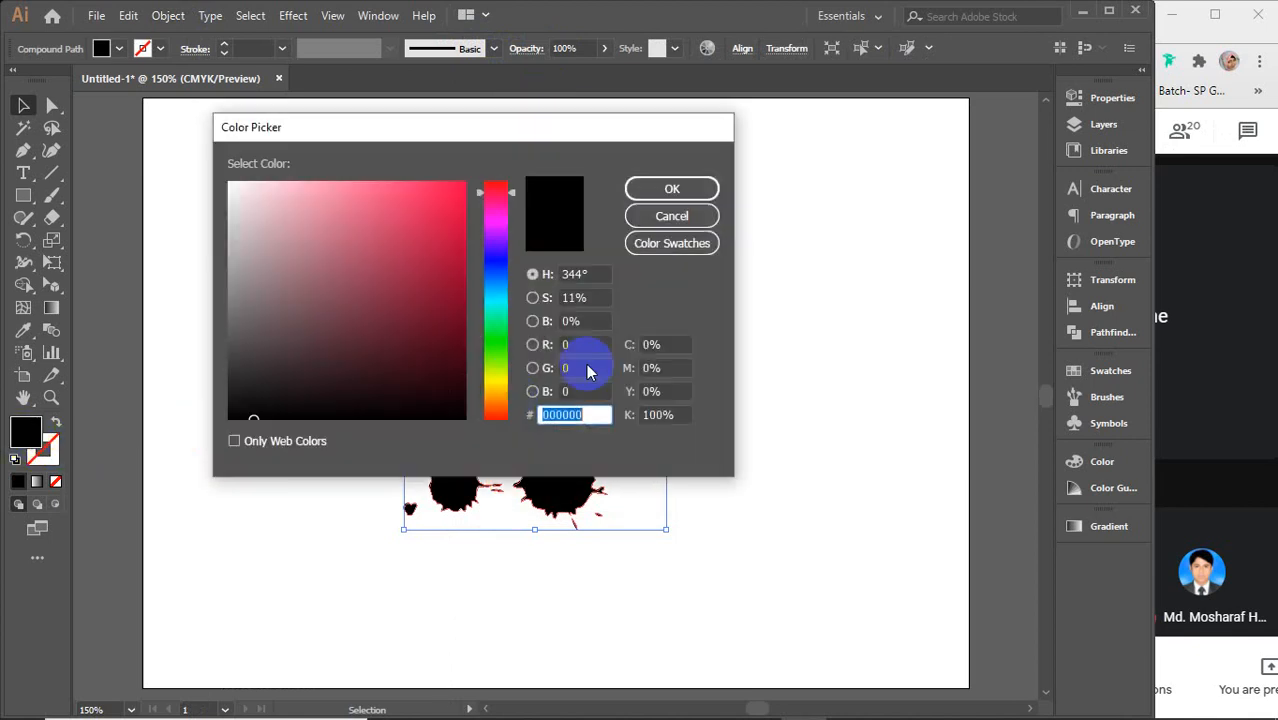
click(446, 256)
drag(446, 256, 469, 162)
click(665, 189)
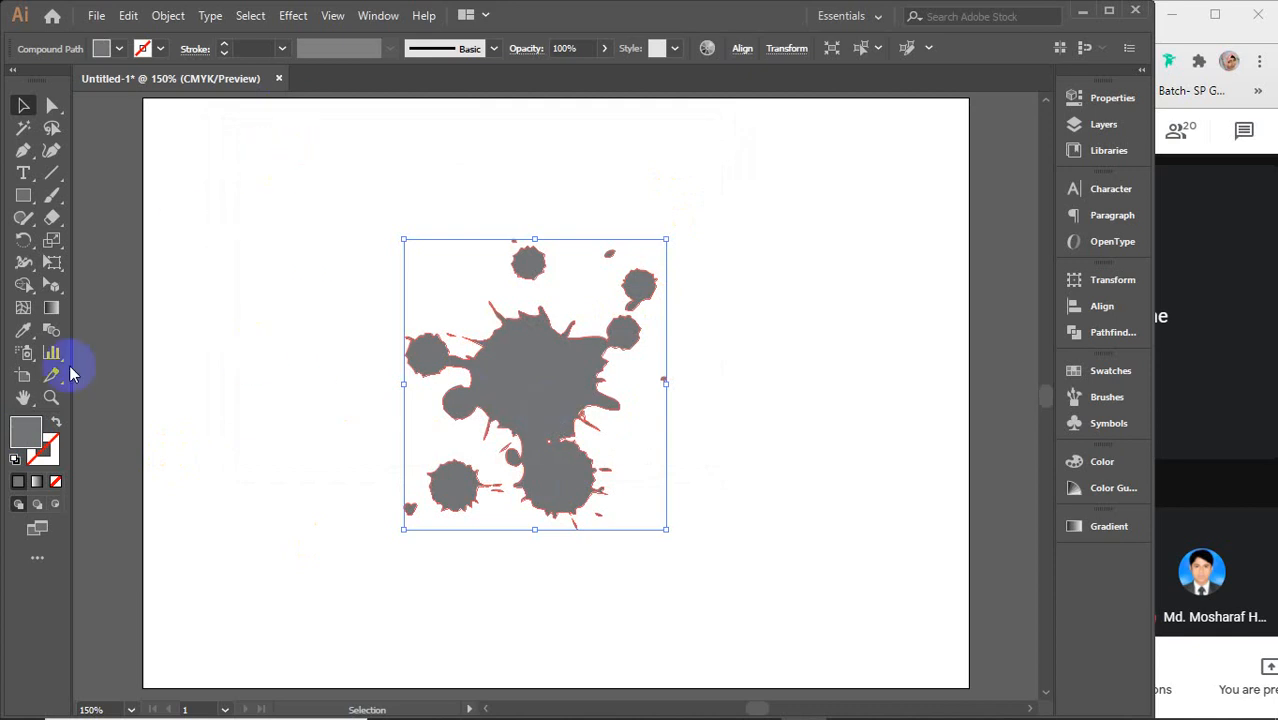
click(26, 437)
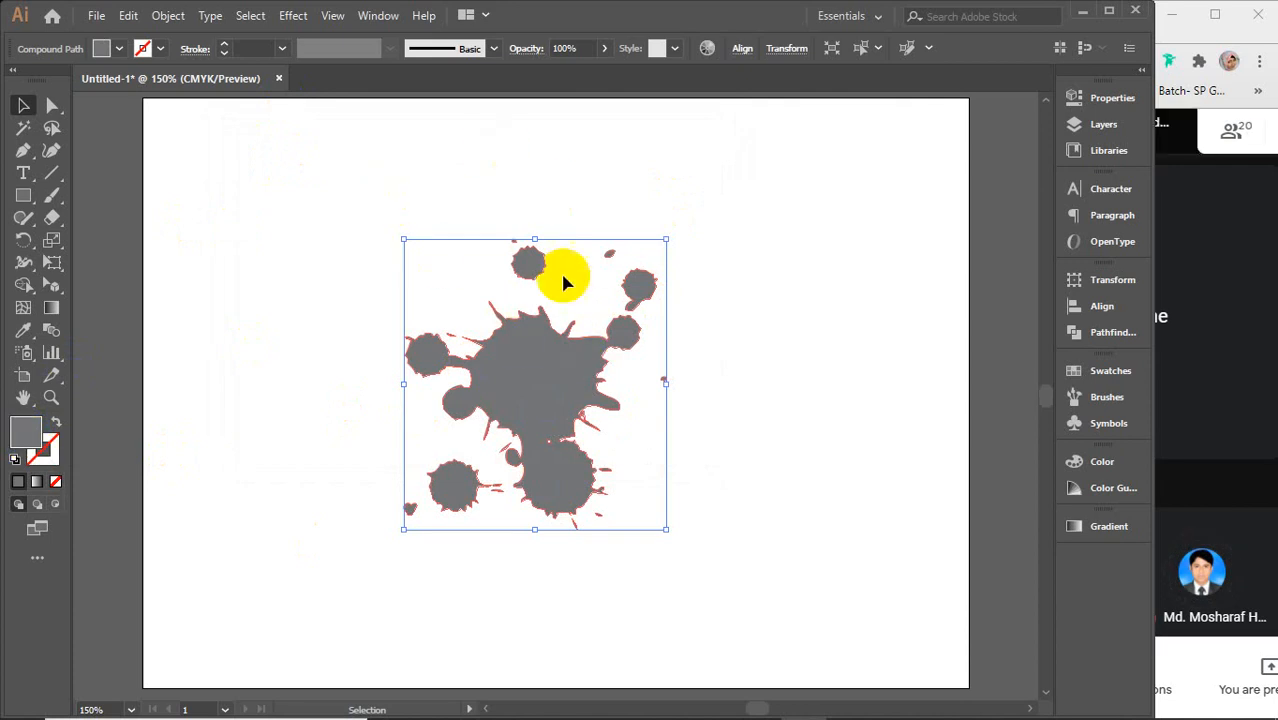
click(53, 481)
key(ctrl+z)
key(ctrl+z)
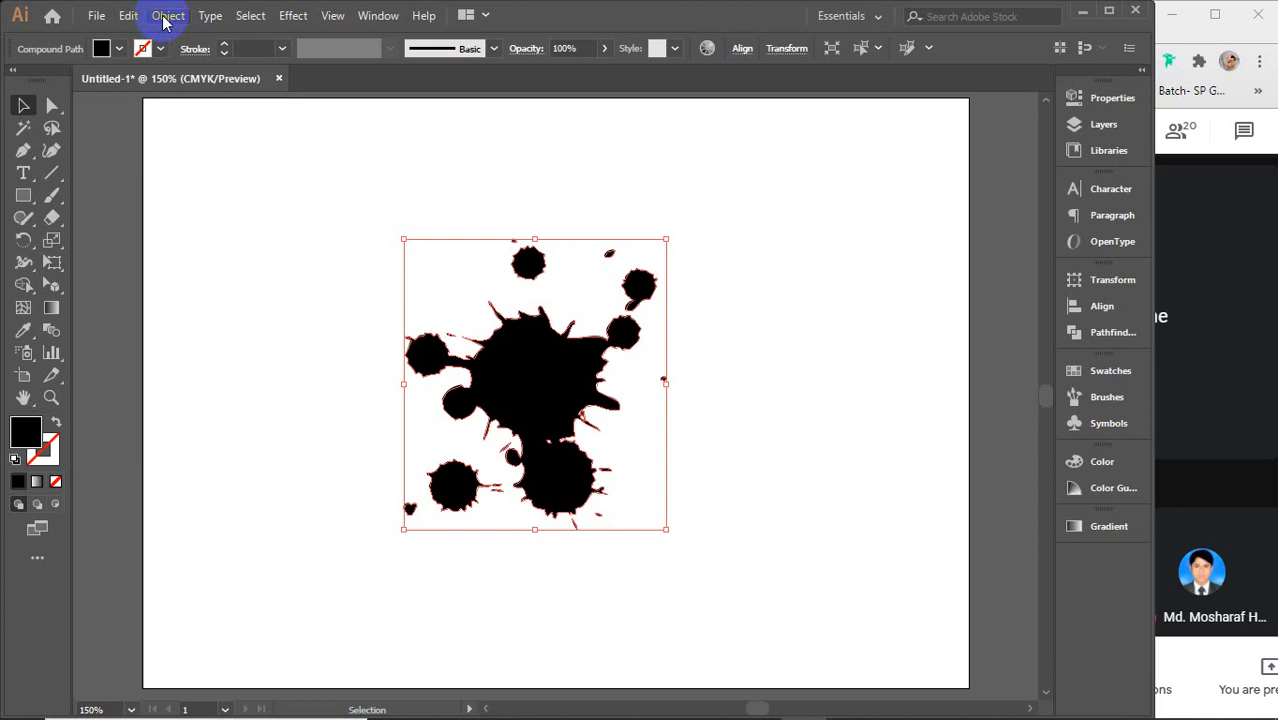
Step: Recolour the black splatter with the red swatch and try the orange-red swatch on it
click(1108, 371)
click(893, 425)
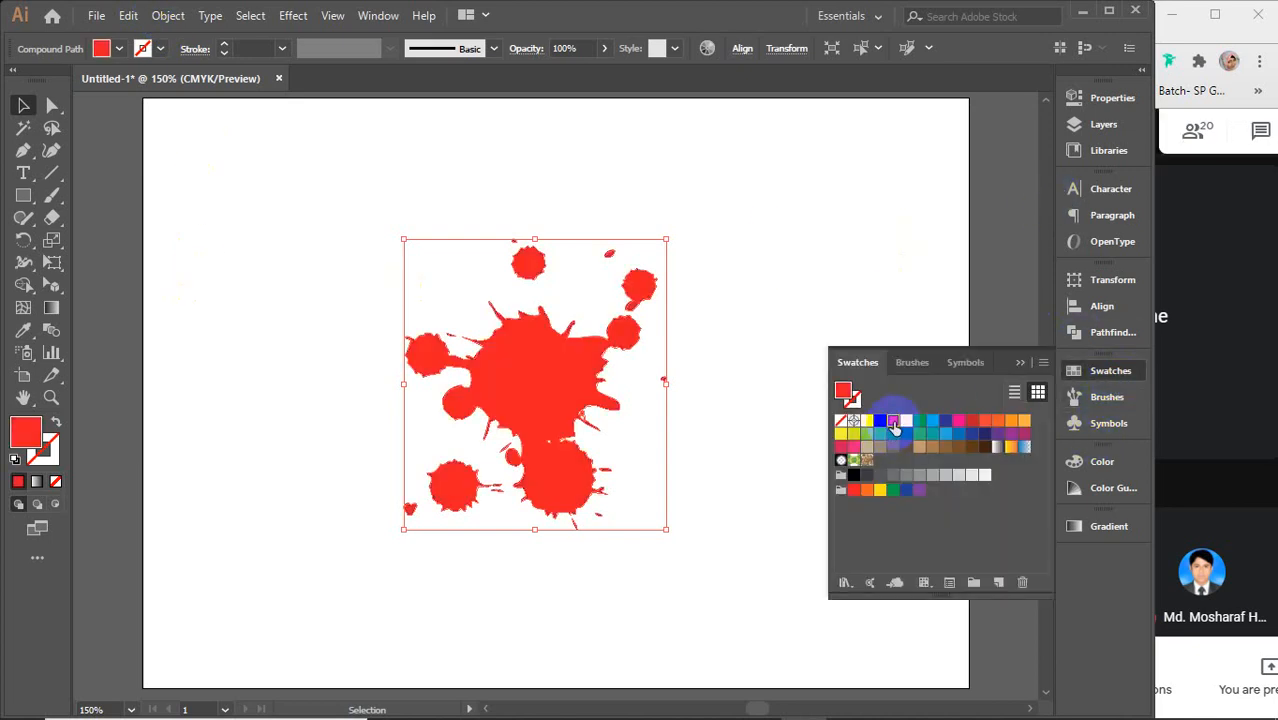
click(946, 424)
click(986, 425)
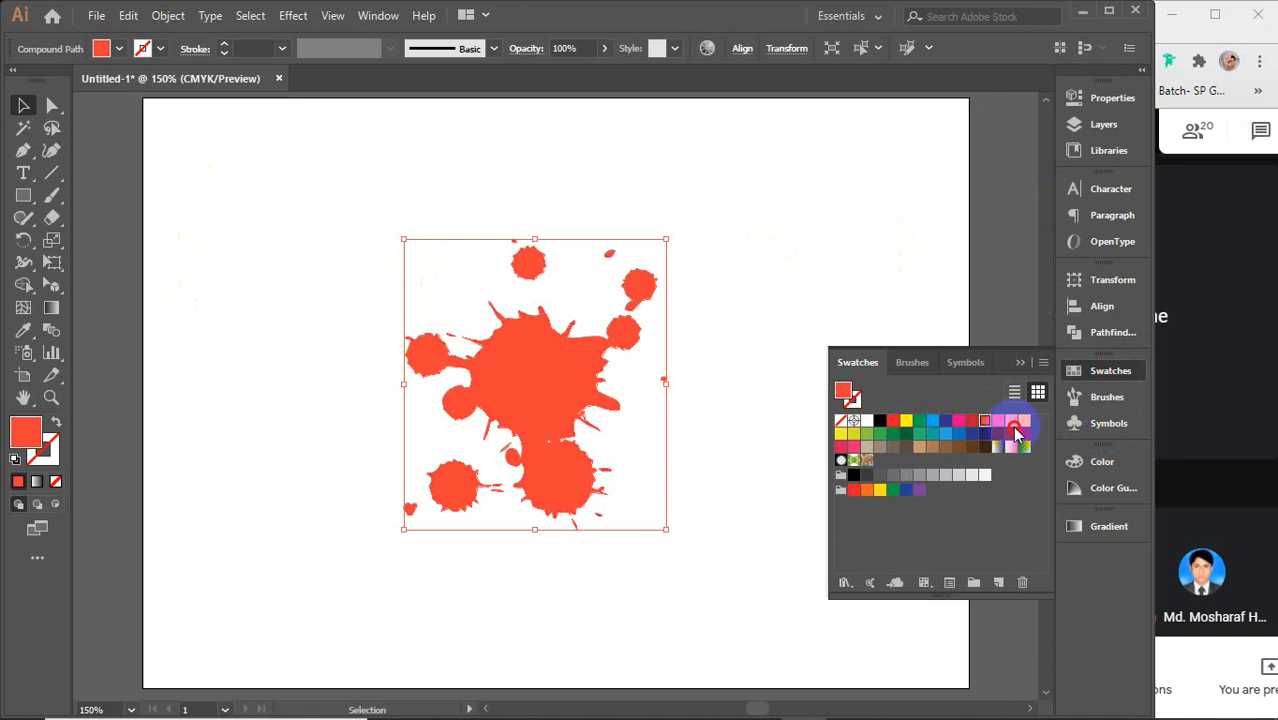
Step: Change the splatter's fill to sky blue (#37beed) with the Color Picker
click(26, 429)
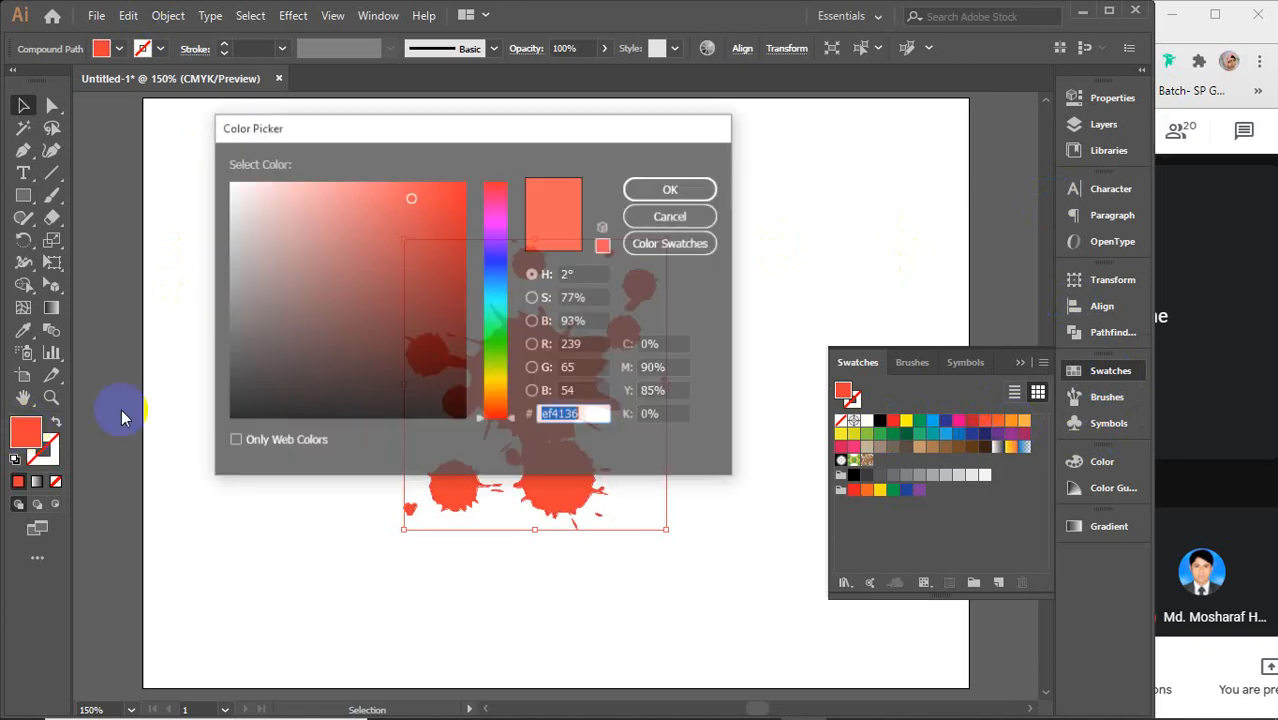
click(486, 290)
click(656, 192)
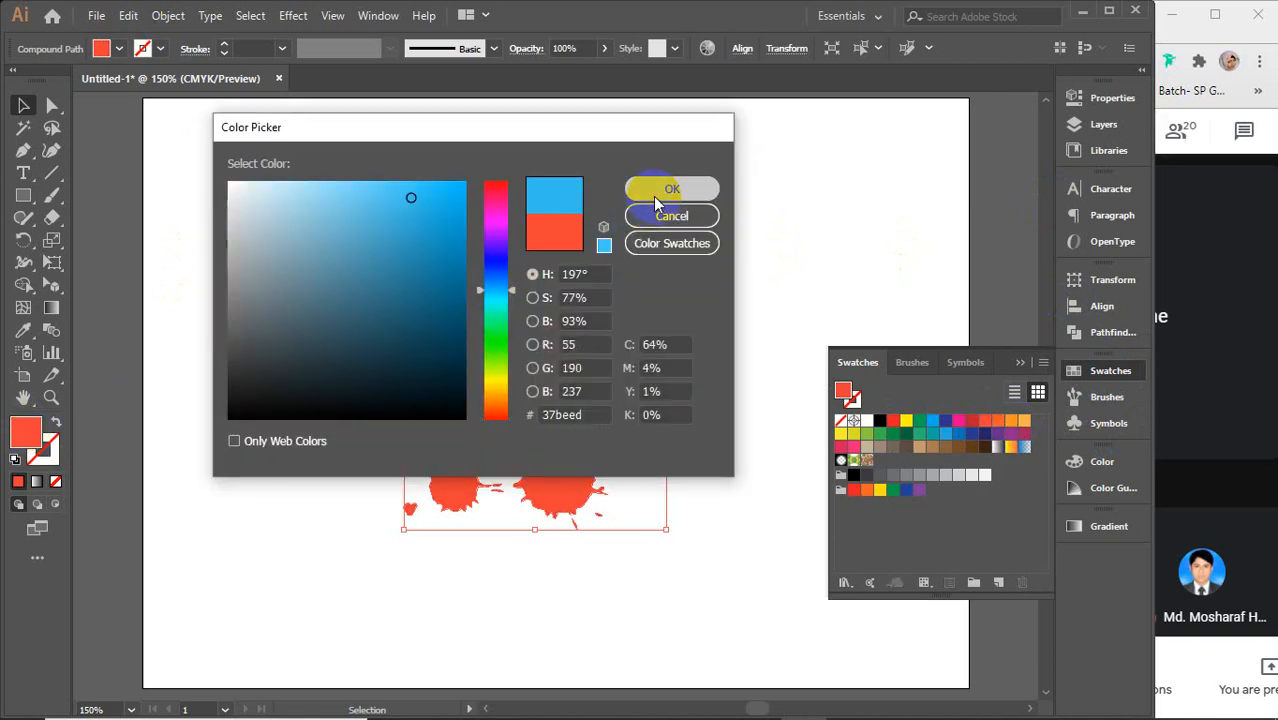
Step: Change the splatter's fill to bright magenta (about #ff00cf) with the Color Picker
double_click(26, 430)
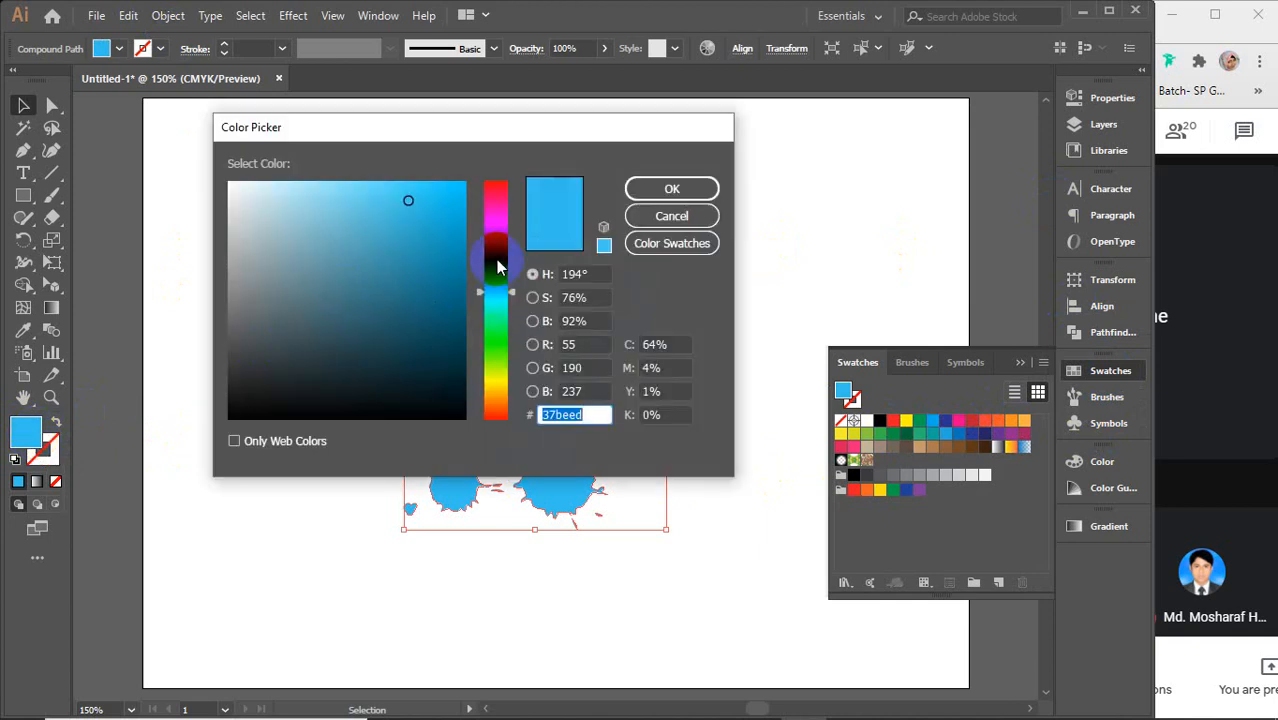
click(496, 260)
click(495, 213)
drag(453, 208, 466, 178)
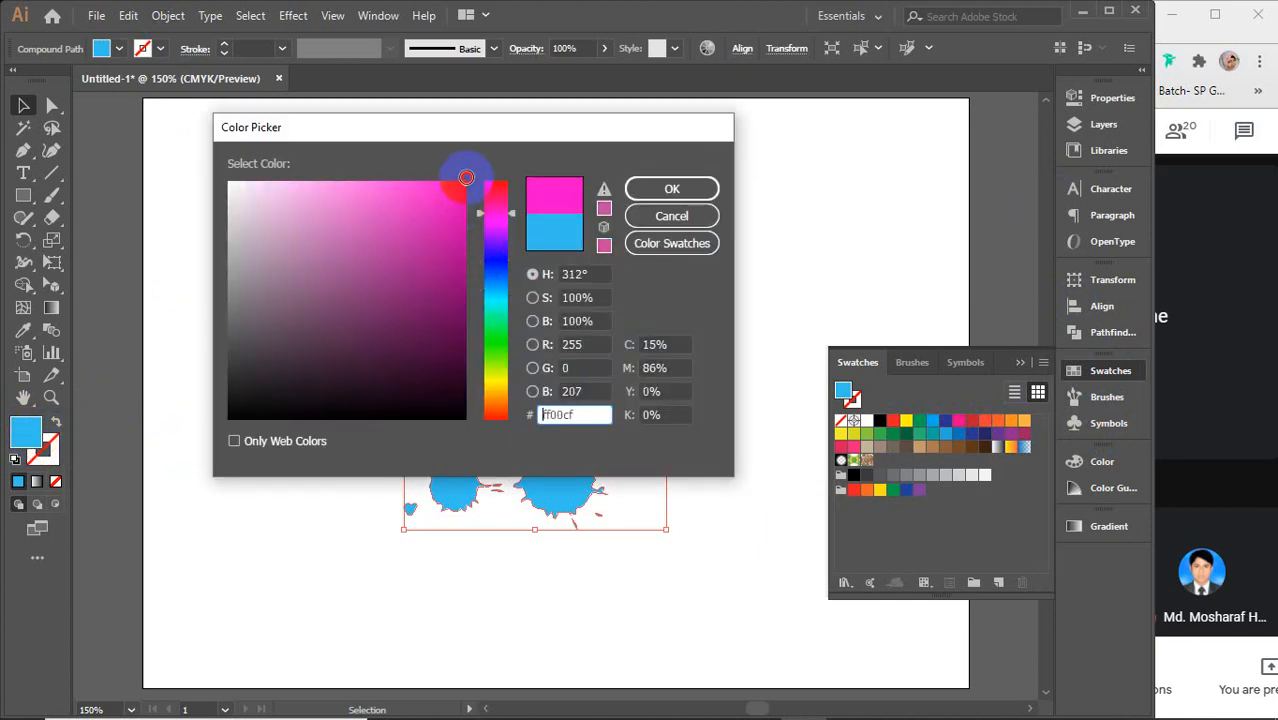
click(672, 189)
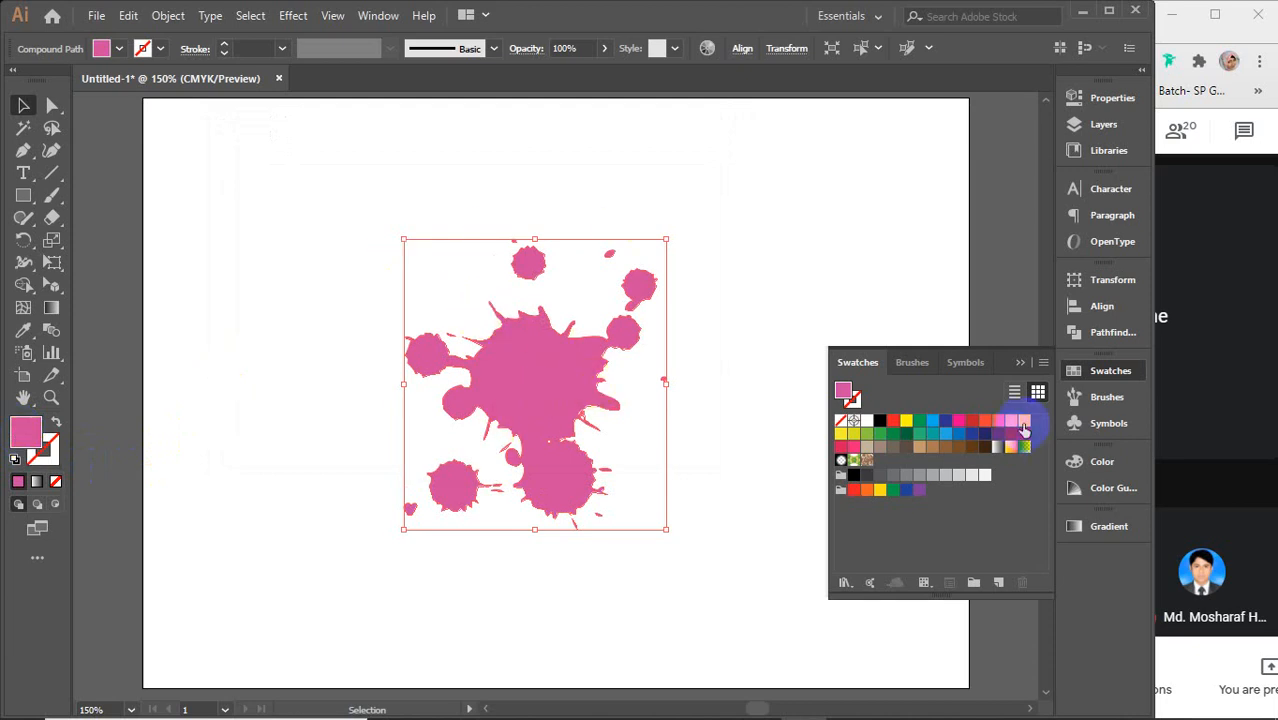
Step: Try brown and dark blue swatches as the splatter's fill
click(932, 447)
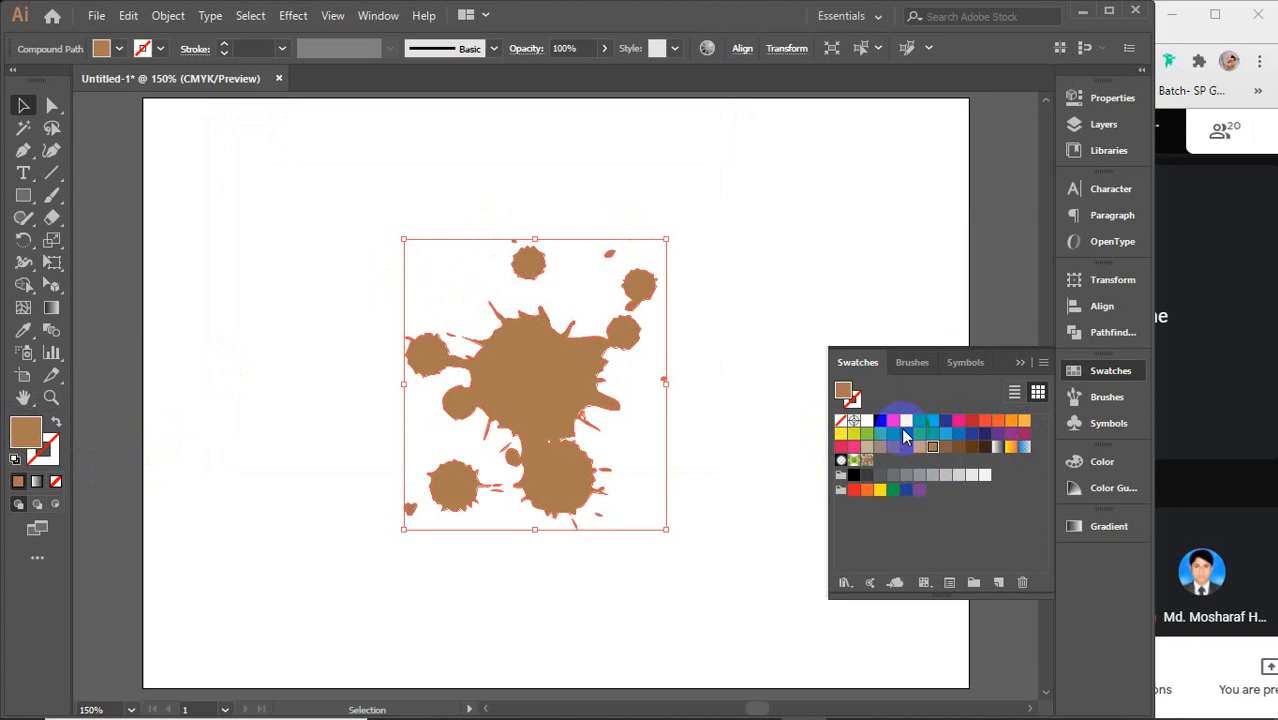
click(966, 420)
click(971, 433)
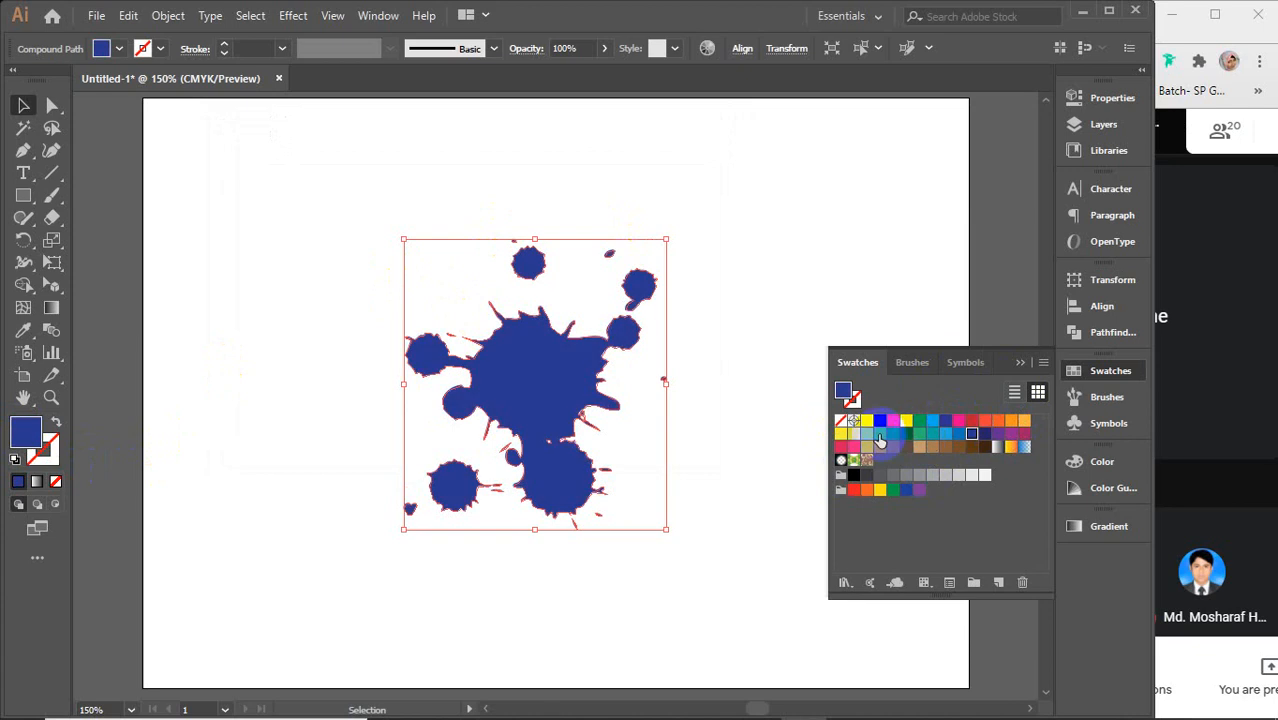
click(879, 421)
Step: Fill the splatter with the pure red swatch, put the swatches away and deselect the artwork
click(891, 422)
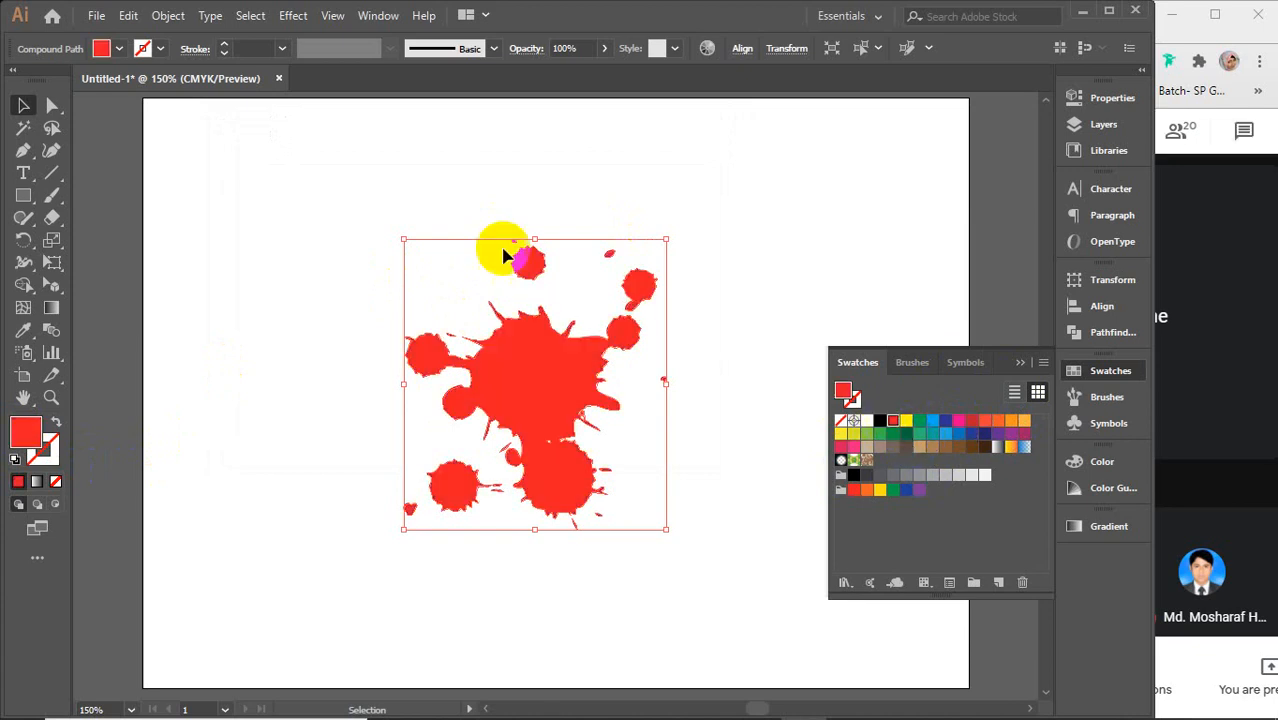
click(1015, 395)
click(1037, 392)
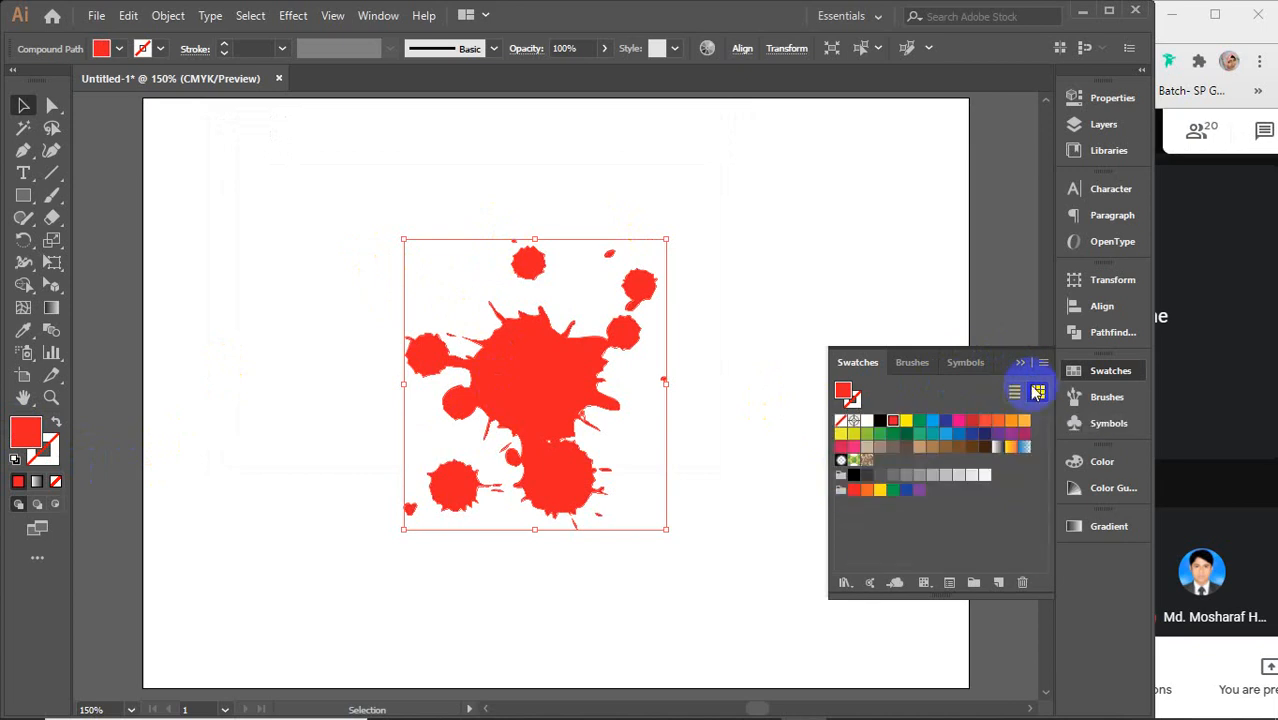
click(1018, 366)
click(754, 318)
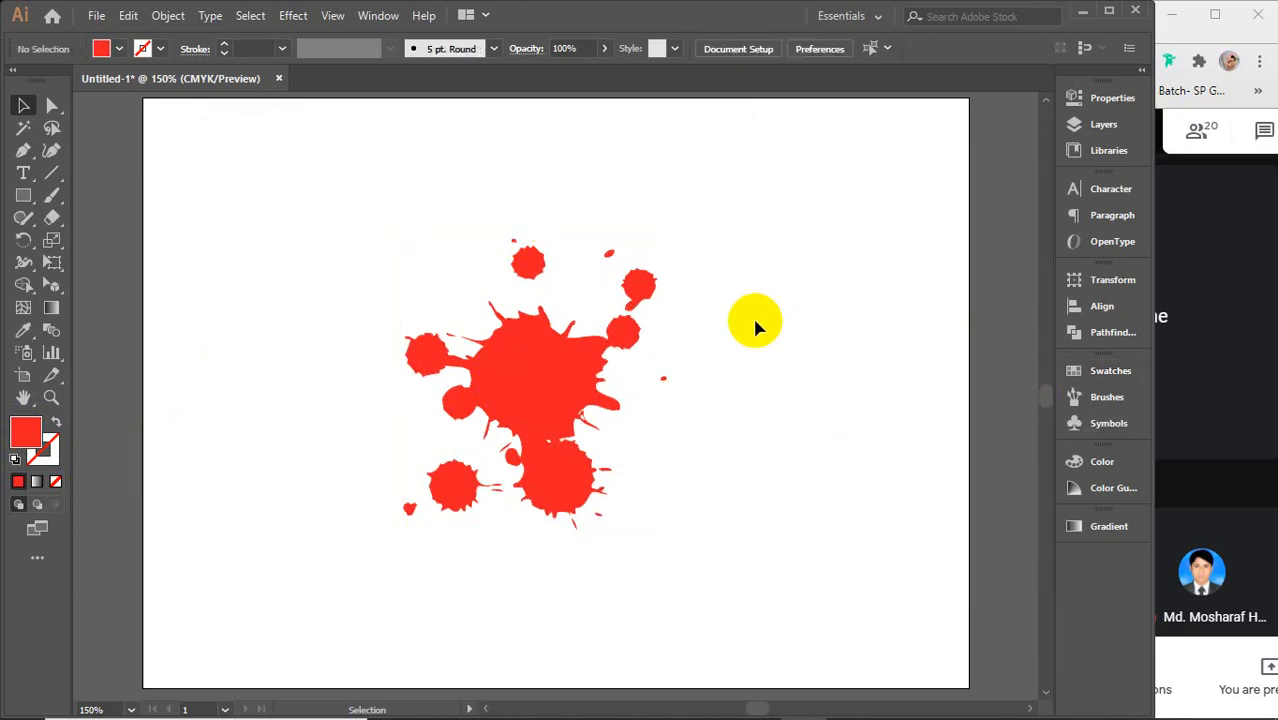
Step: Delete the red splatter and spray a single Trees 2 symbol in the middle of the artboard
click(570, 408)
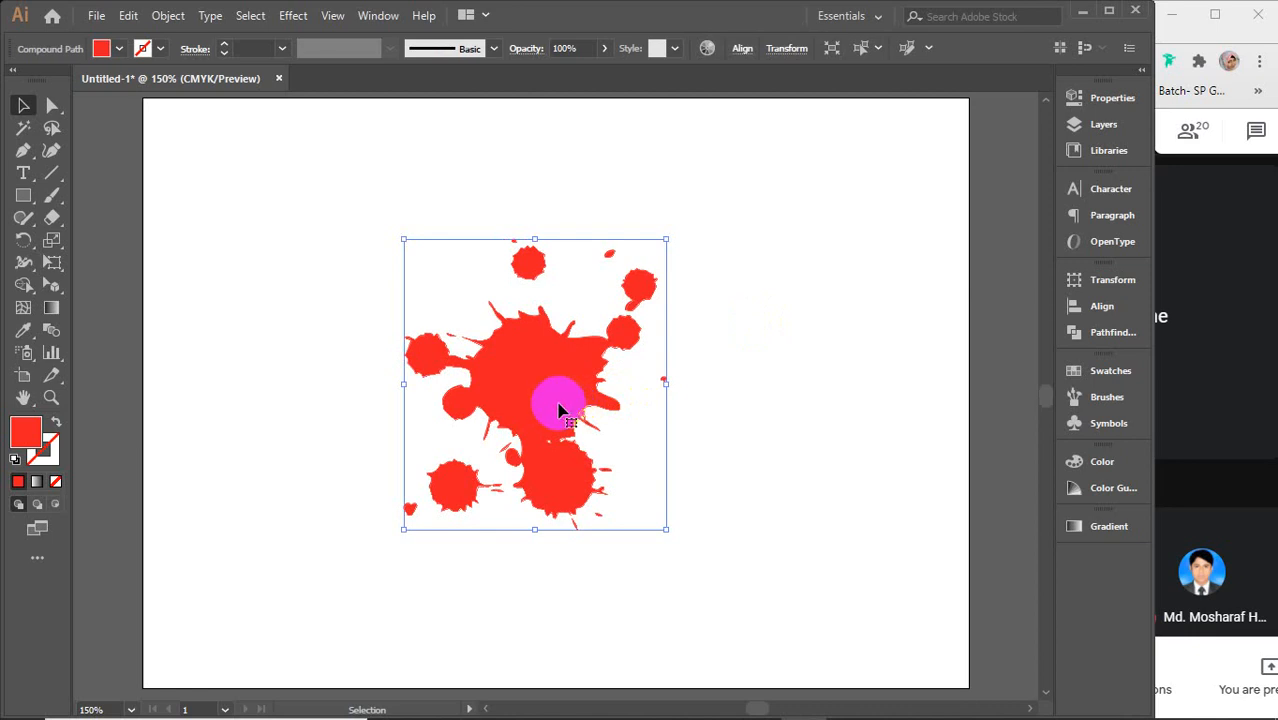
key(Delete)
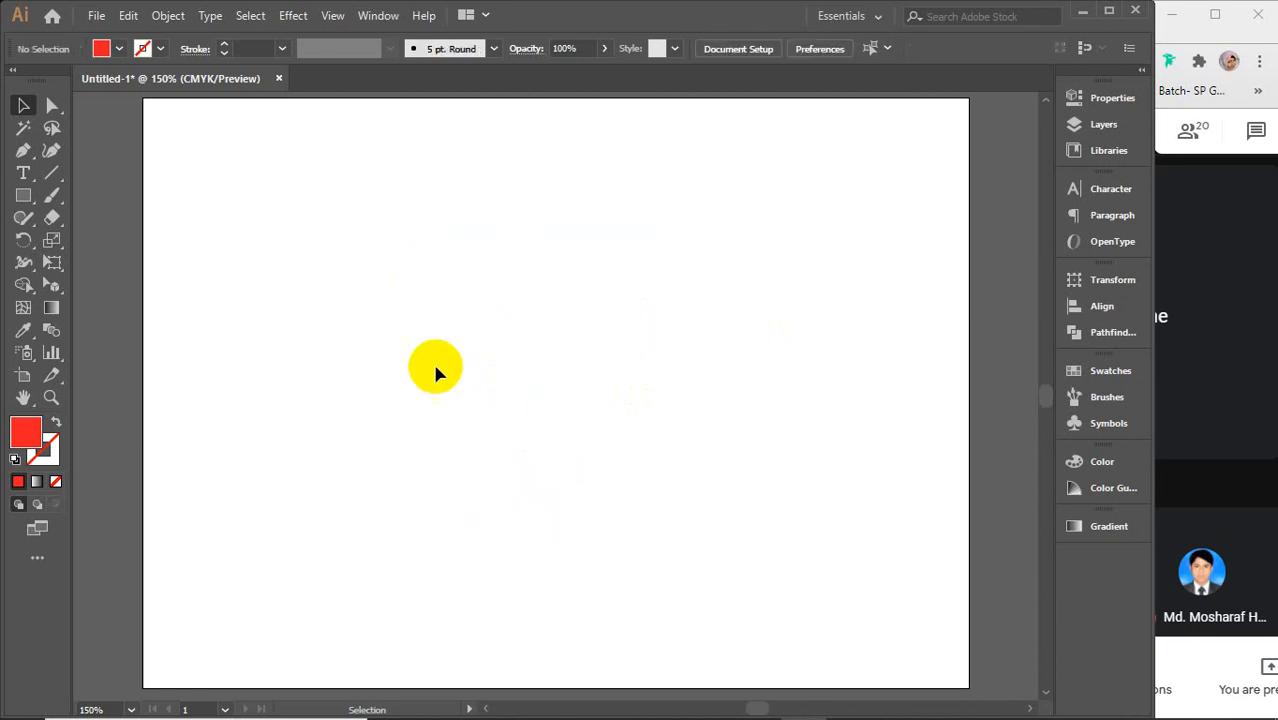
drag(27, 358, 122, 356)
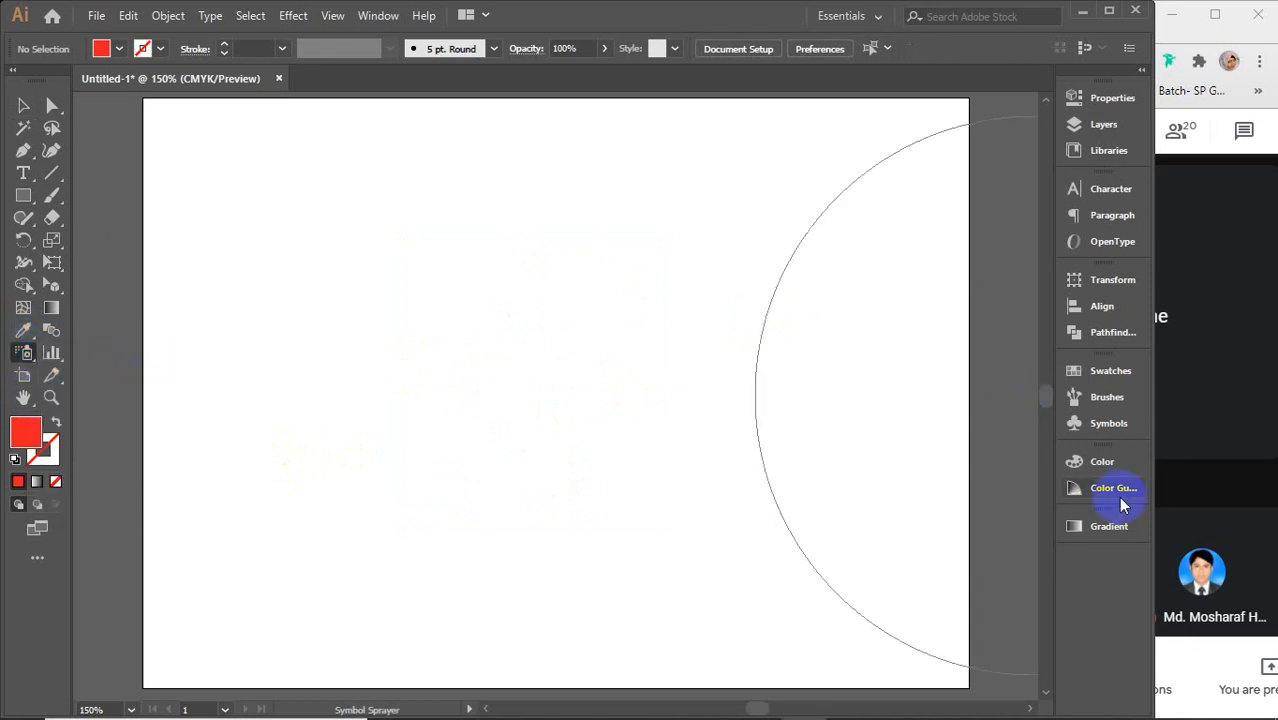
click(1108, 423)
click(975, 428)
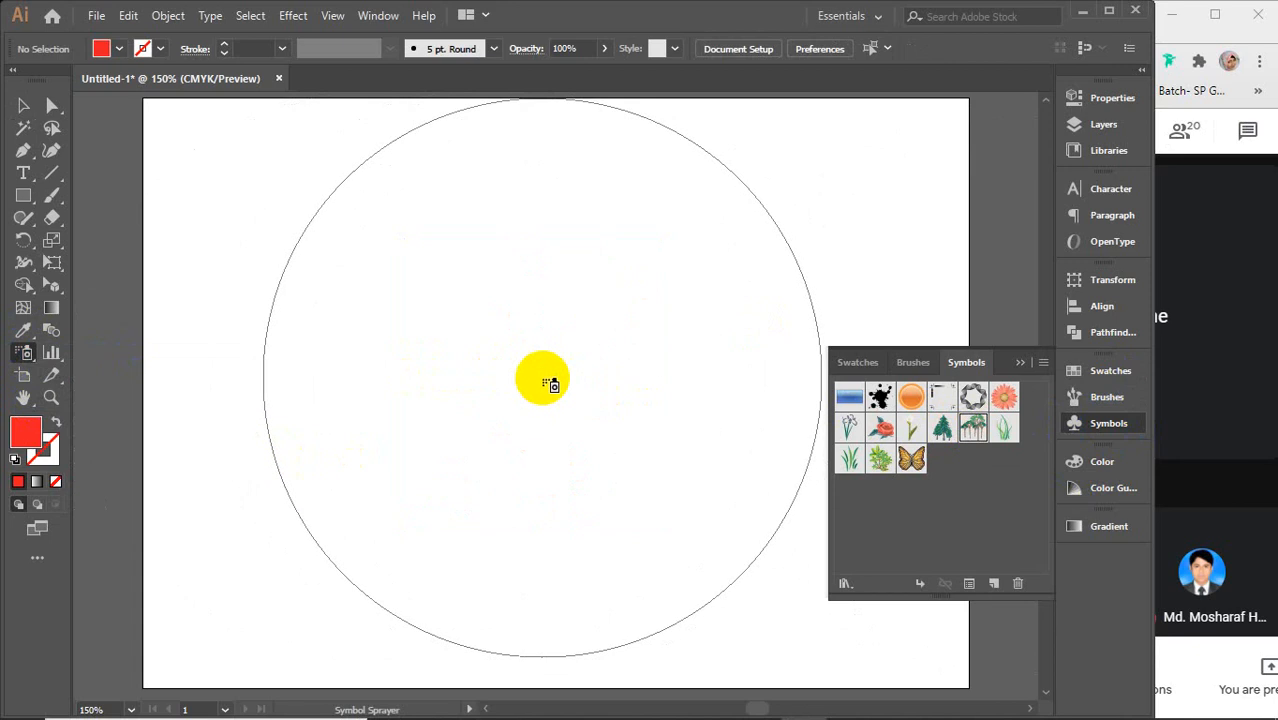
click(548, 385)
click(25, 110)
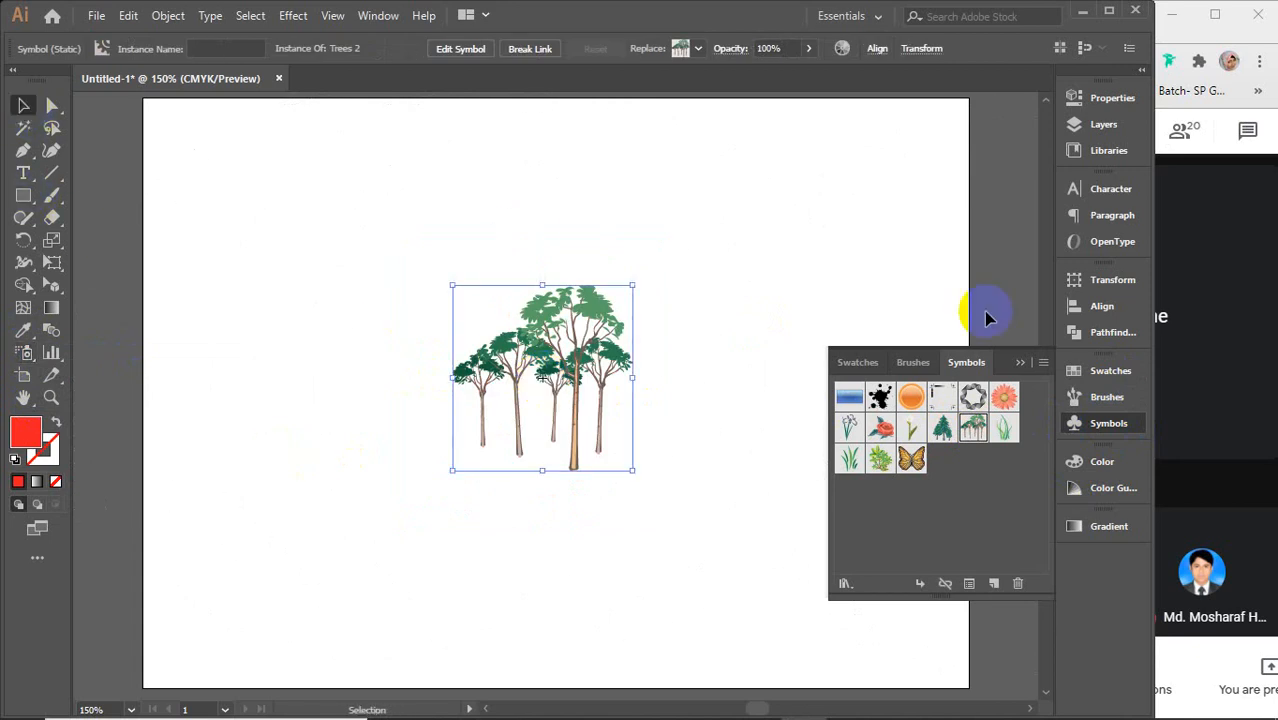
click(1021, 364)
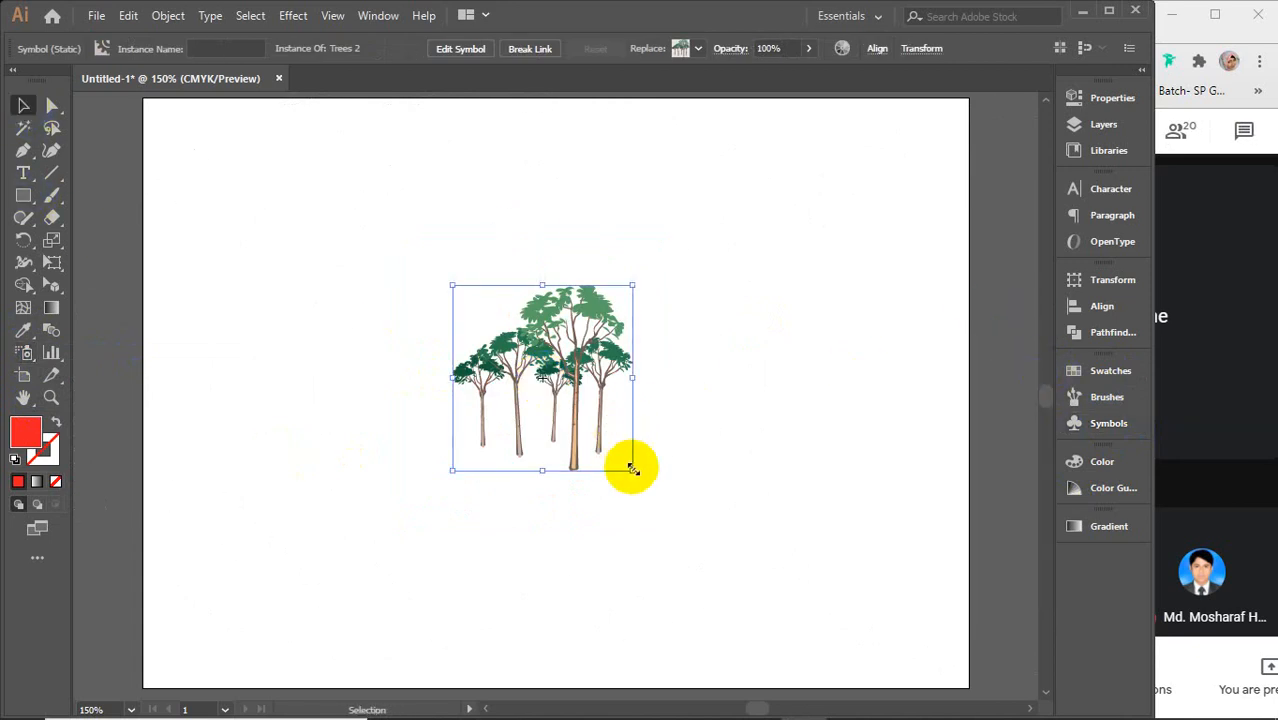
Step: Enlarge the trees symbol proportionally about its centre until it fills most of the artboard's height, and deselect it
drag(632, 468, 797, 601)
mouse_move(617, 367)
mouse_down()
mouse_move(642, 342)
mouse_move(613, 357)
mouse_move(611, 374)
mouse_up()
click(870, 365)
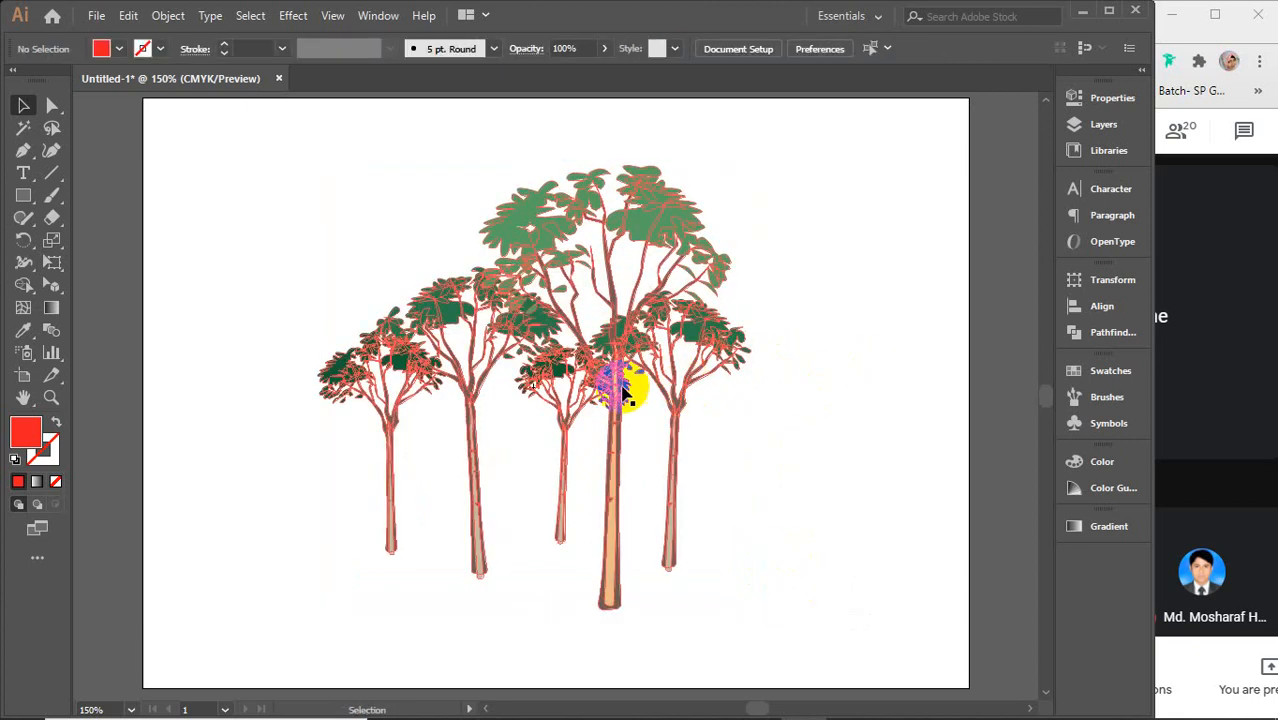
Step: Select the trees symbol and switch to the Symbol Styler tool
click(457, 418)
click(24, 352)
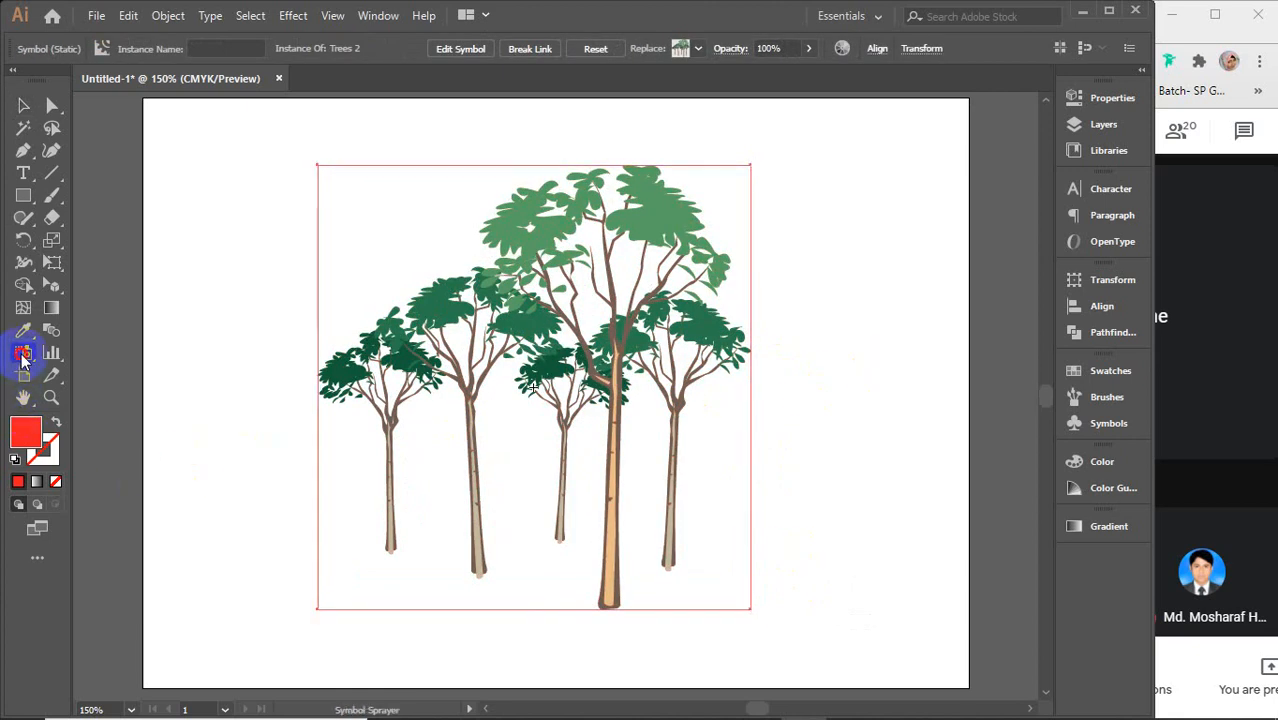
click(118, 512)
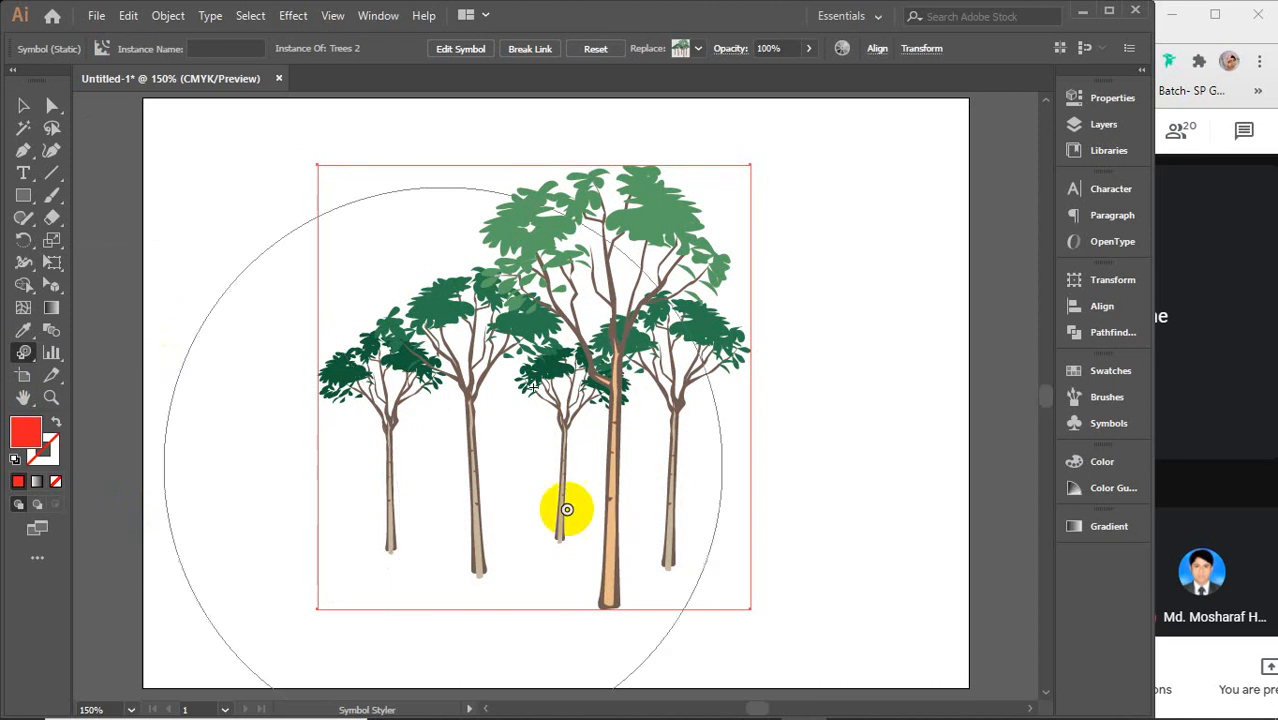
Step: Try to apply the Symbol Styler to the trees before choosing any graphic style
click(1104, 426)
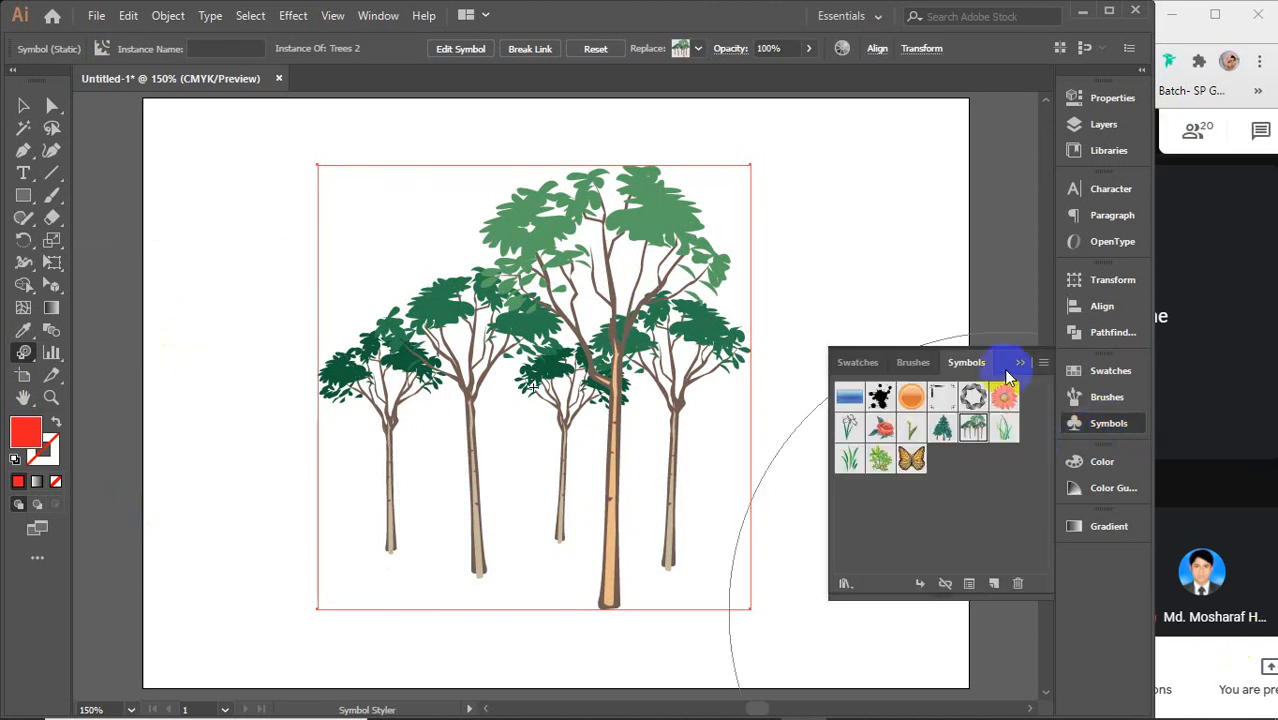
click(1043, 362)
mouse_move(1098, 688)
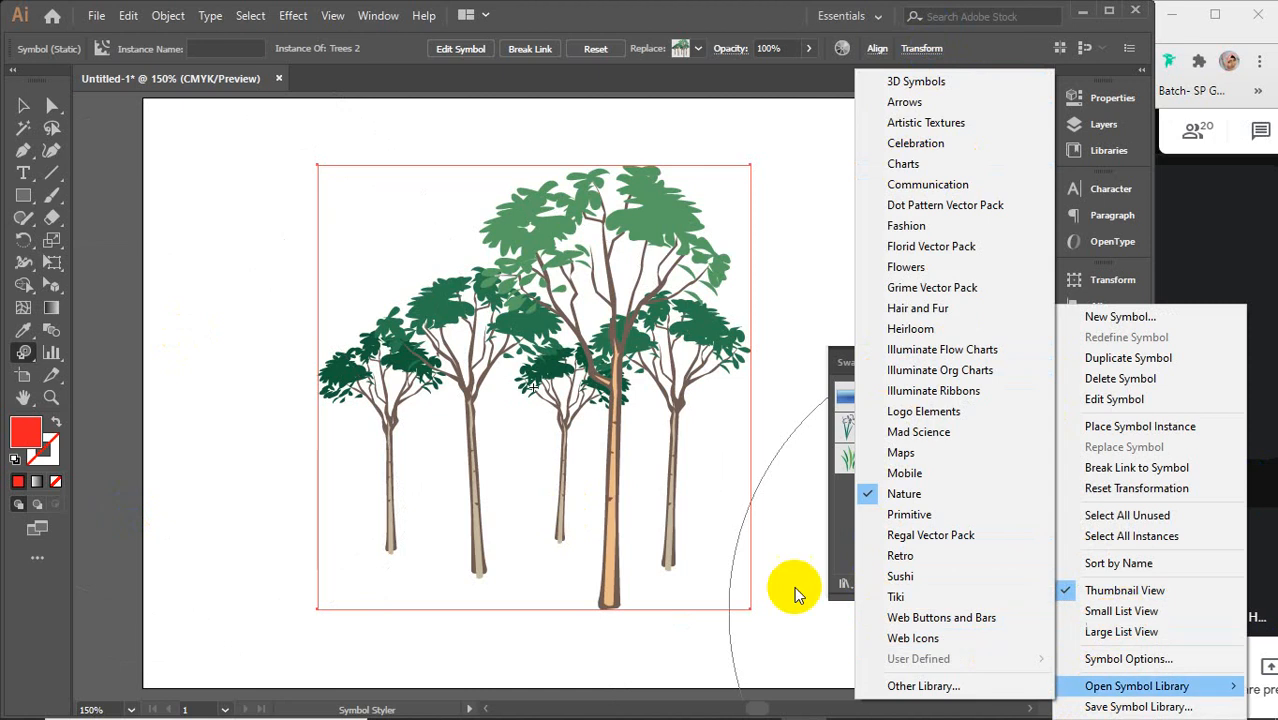
click(794, 526)
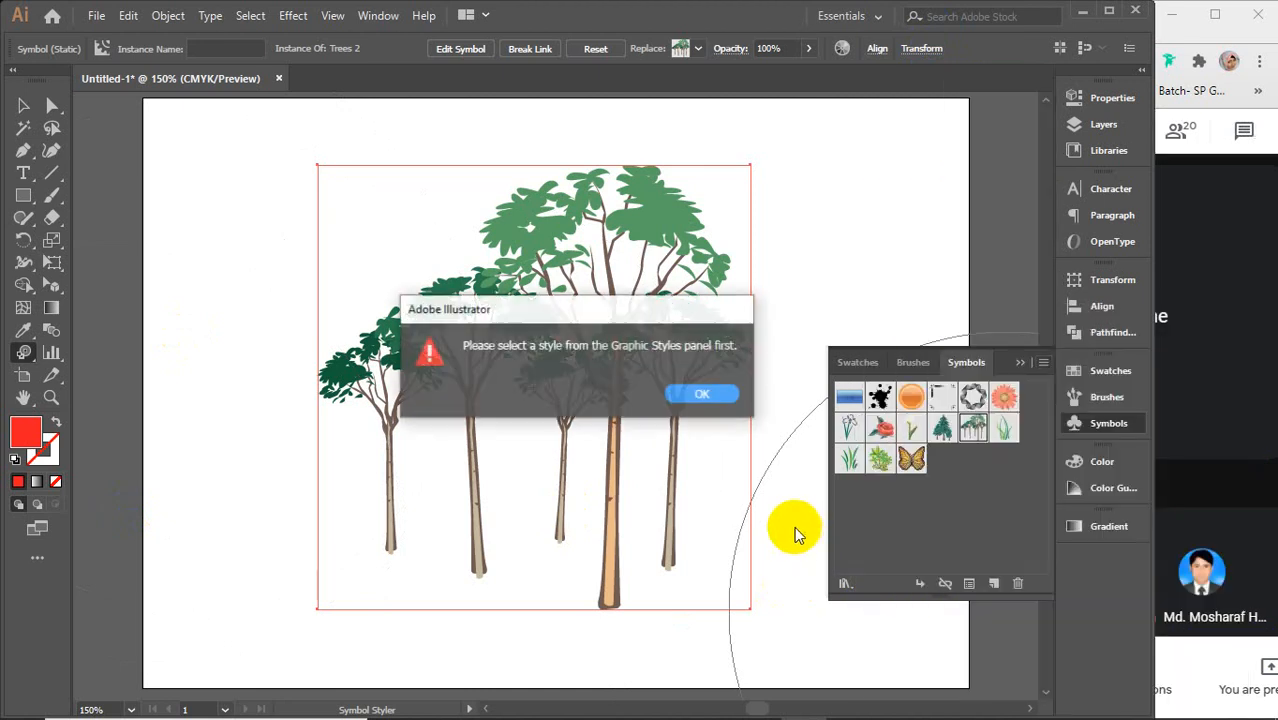
click(705, 393)
click(1021, 363)
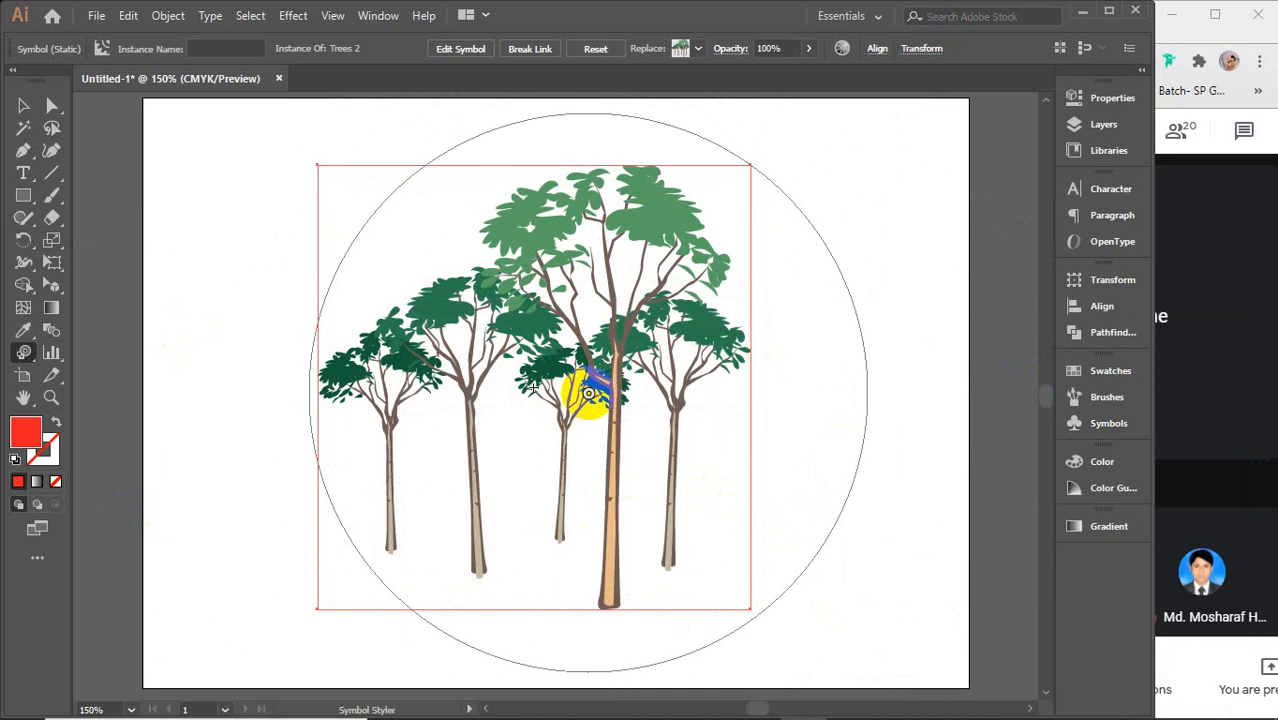
click(558, 362)
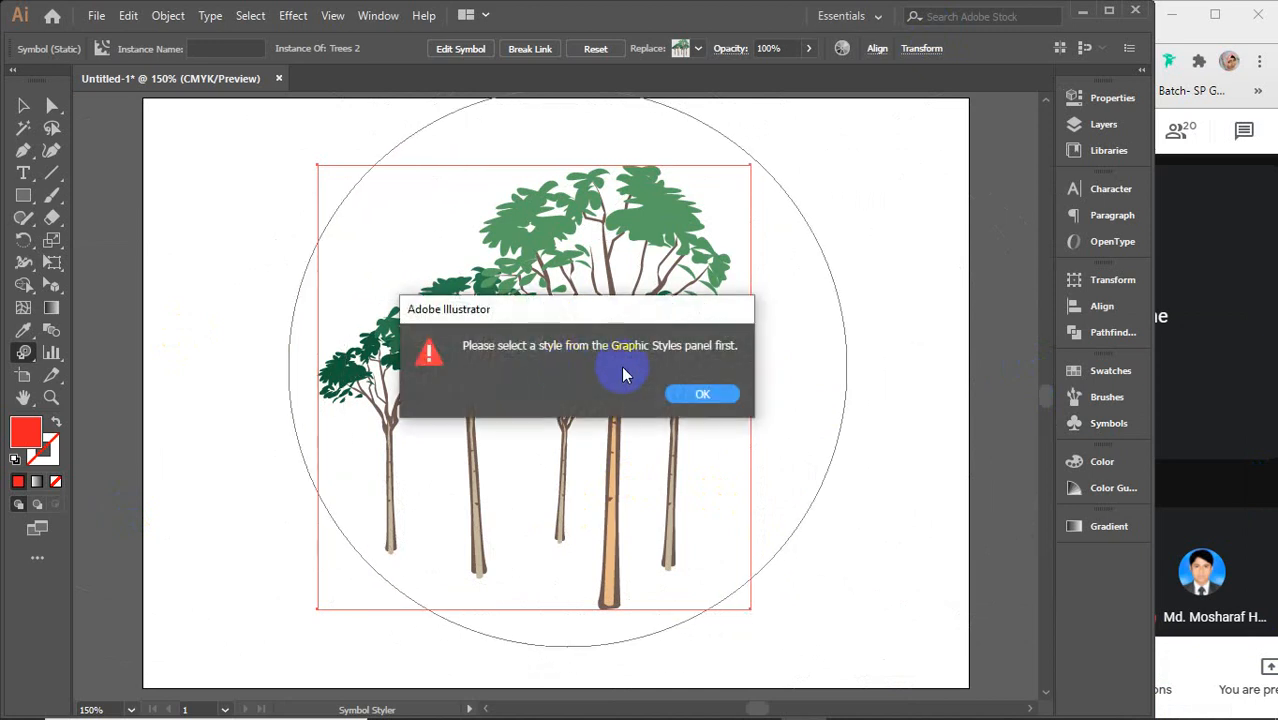
click(690, 395)
click(690, 394)
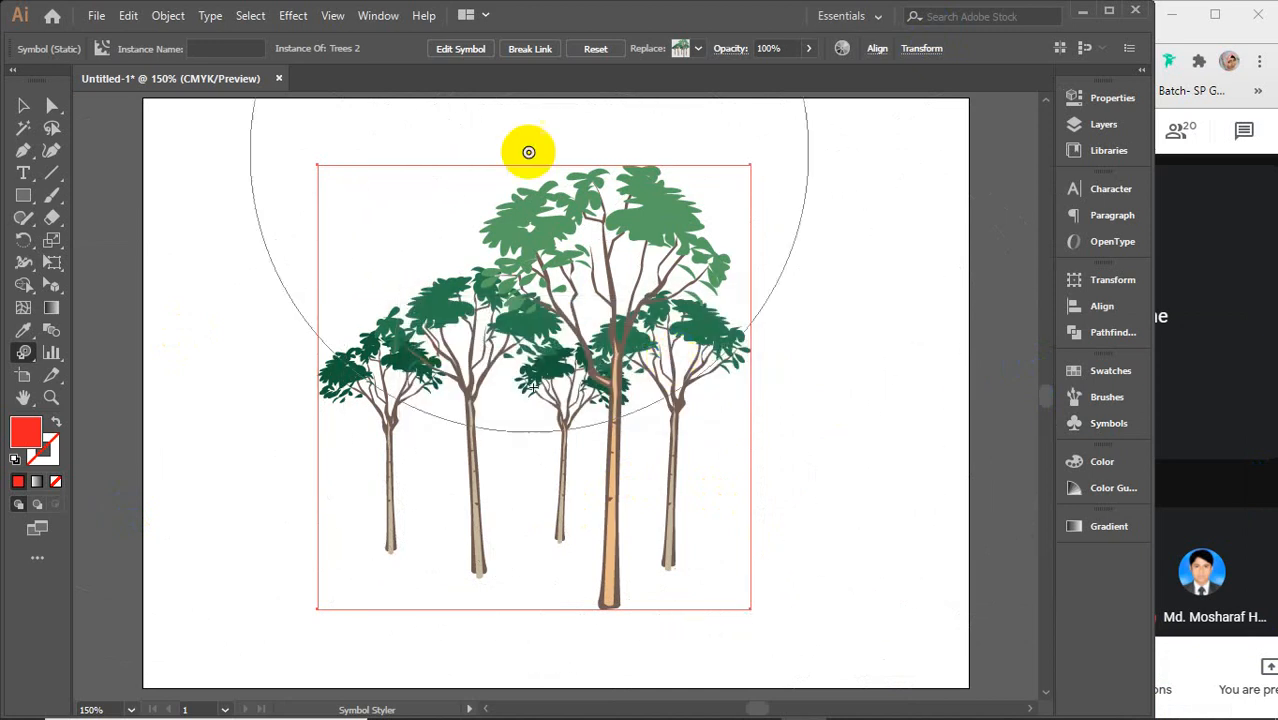
Step: Show the graphic styles beside the trees and open the Textures style library, enlarged to show all its styles
click(376, 16)
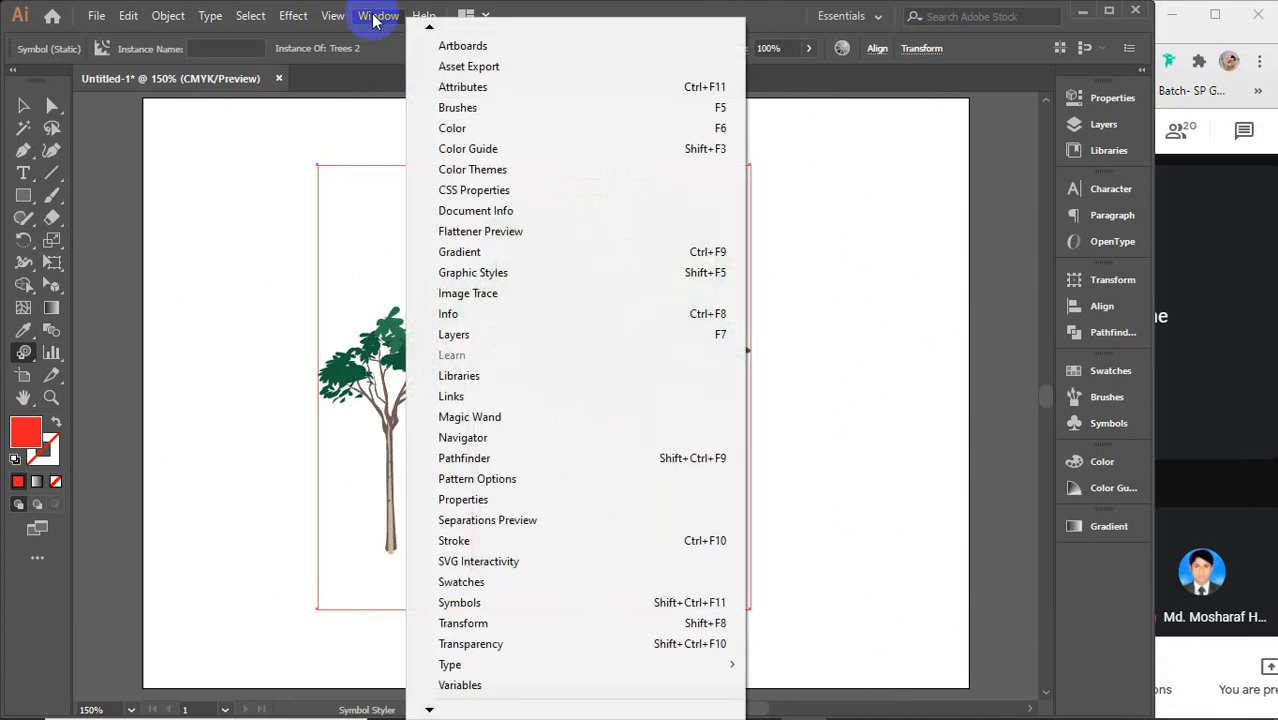
click(503, 280)
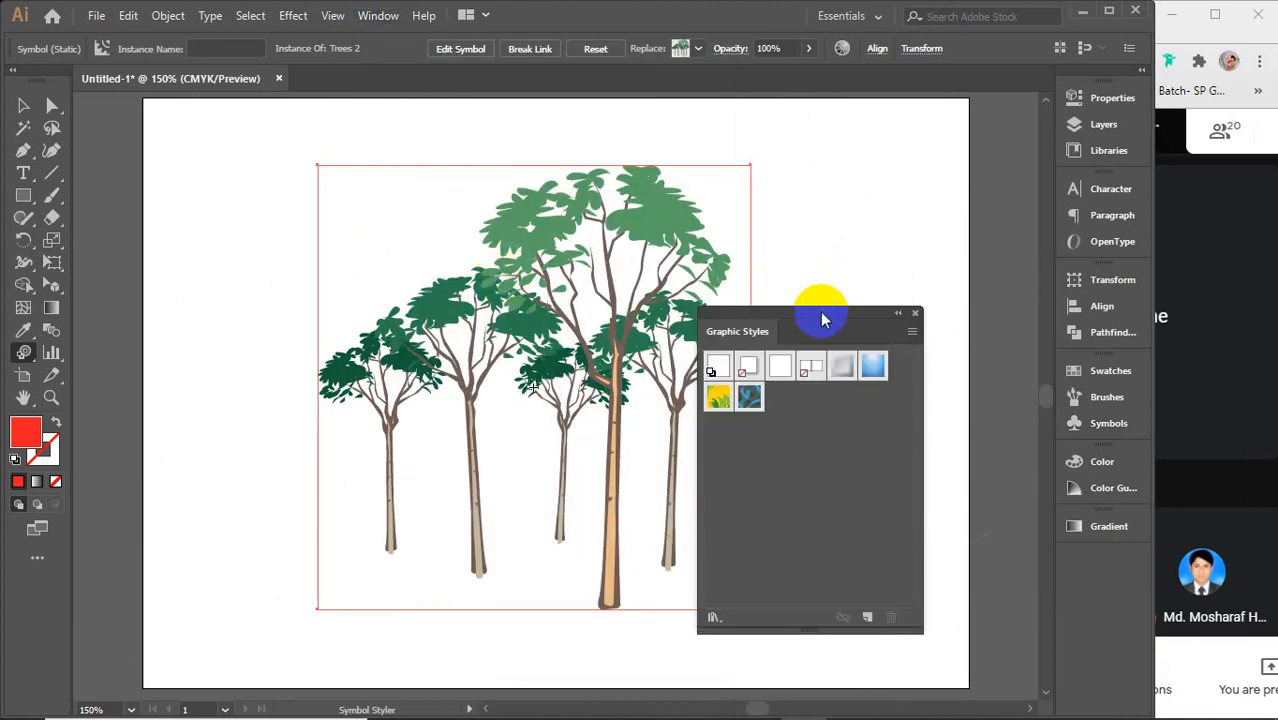
drag(819, 305, 933, 257)
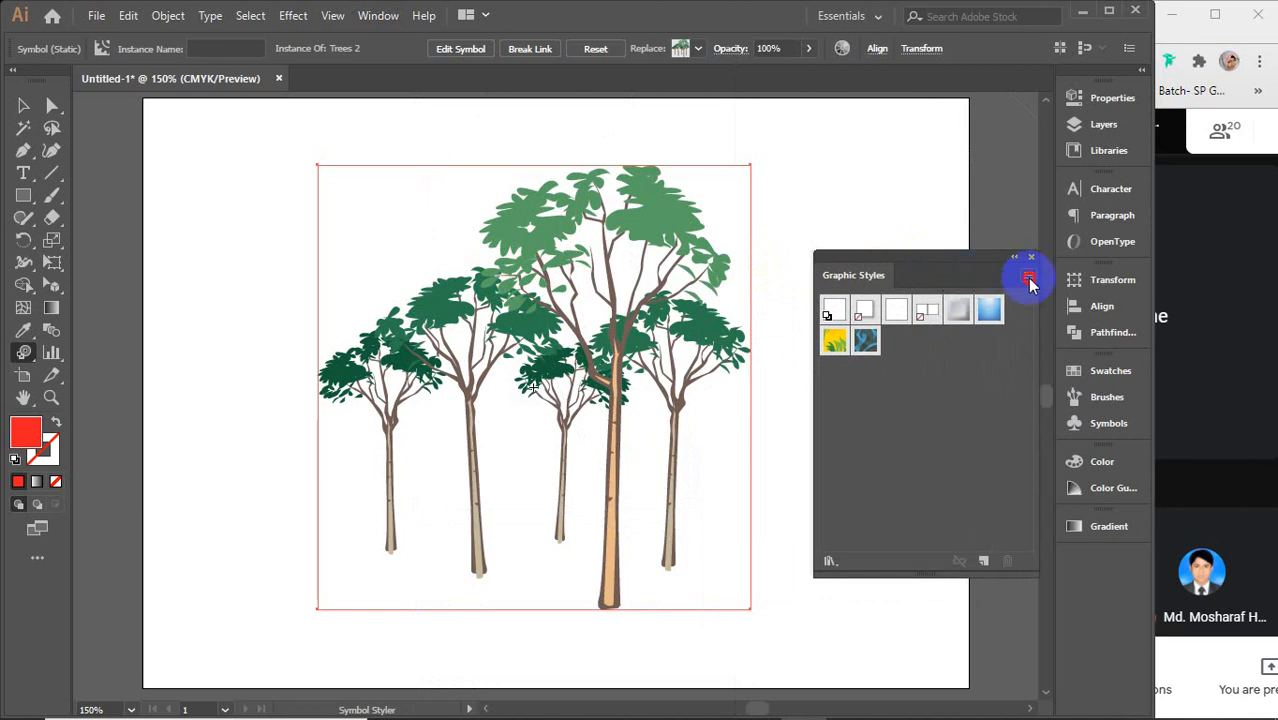
click(1030, 278)
mouse_move(1090, 615)
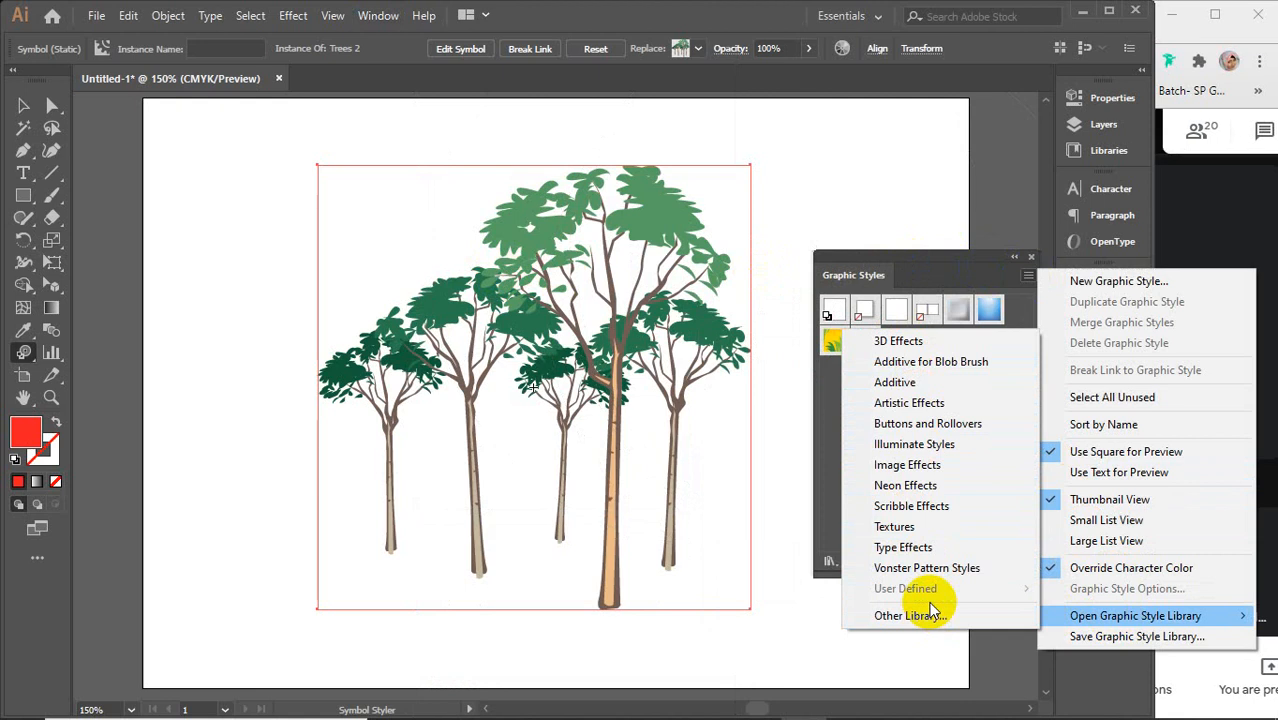
click(904, 533)
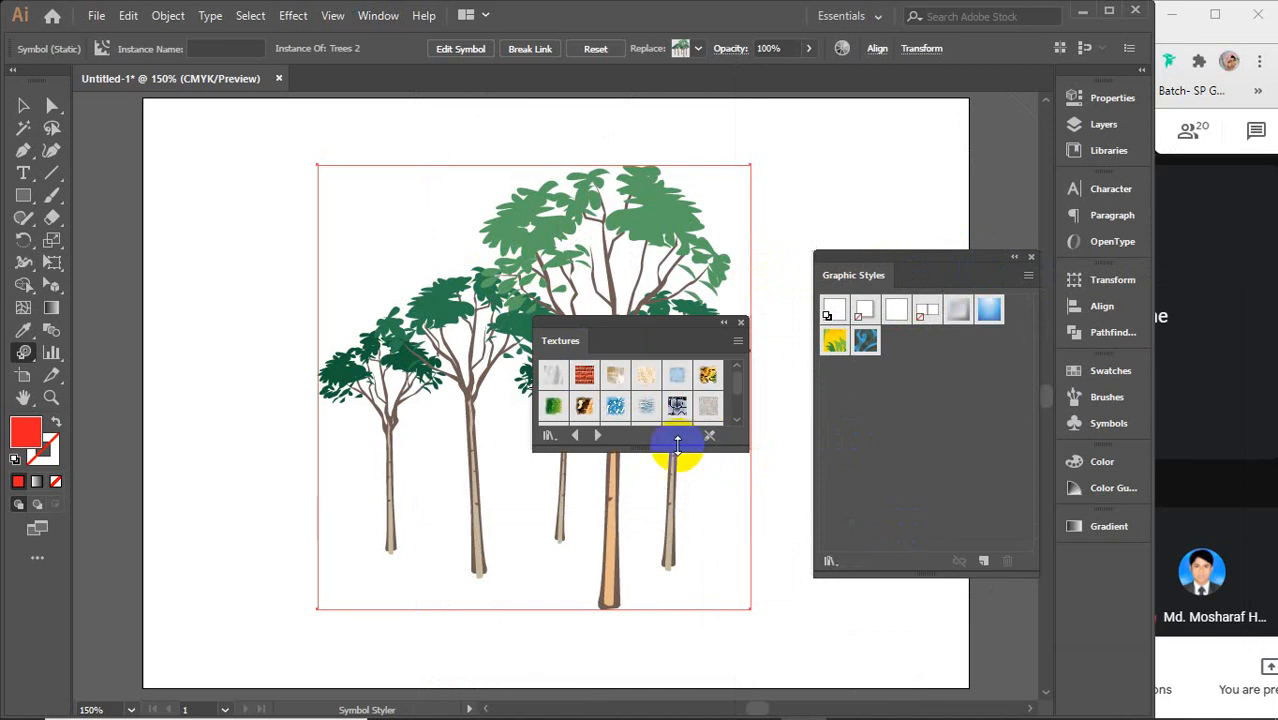
drag(676, 449, 668, 564)
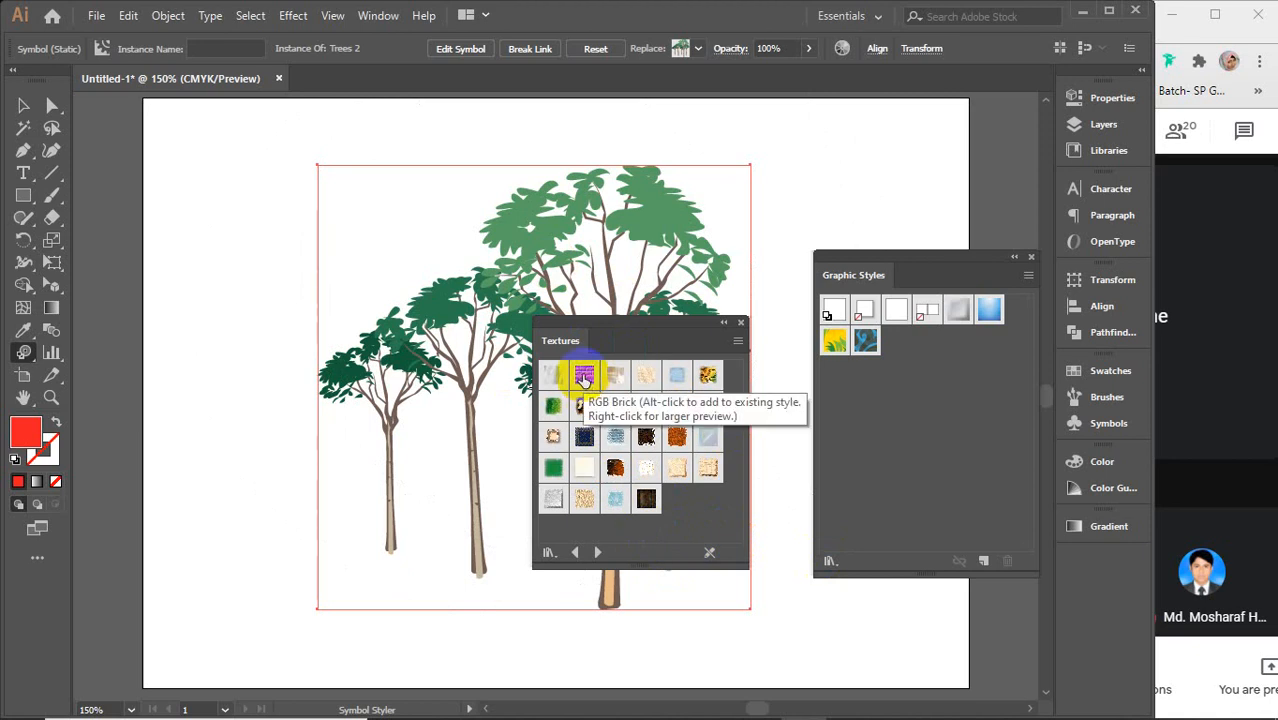
Step: Add RGB Brick, the tan speckled texture and RGB Cartographic - Foothills to the document's graphic styles, and close the Textures library
click(584, 378)
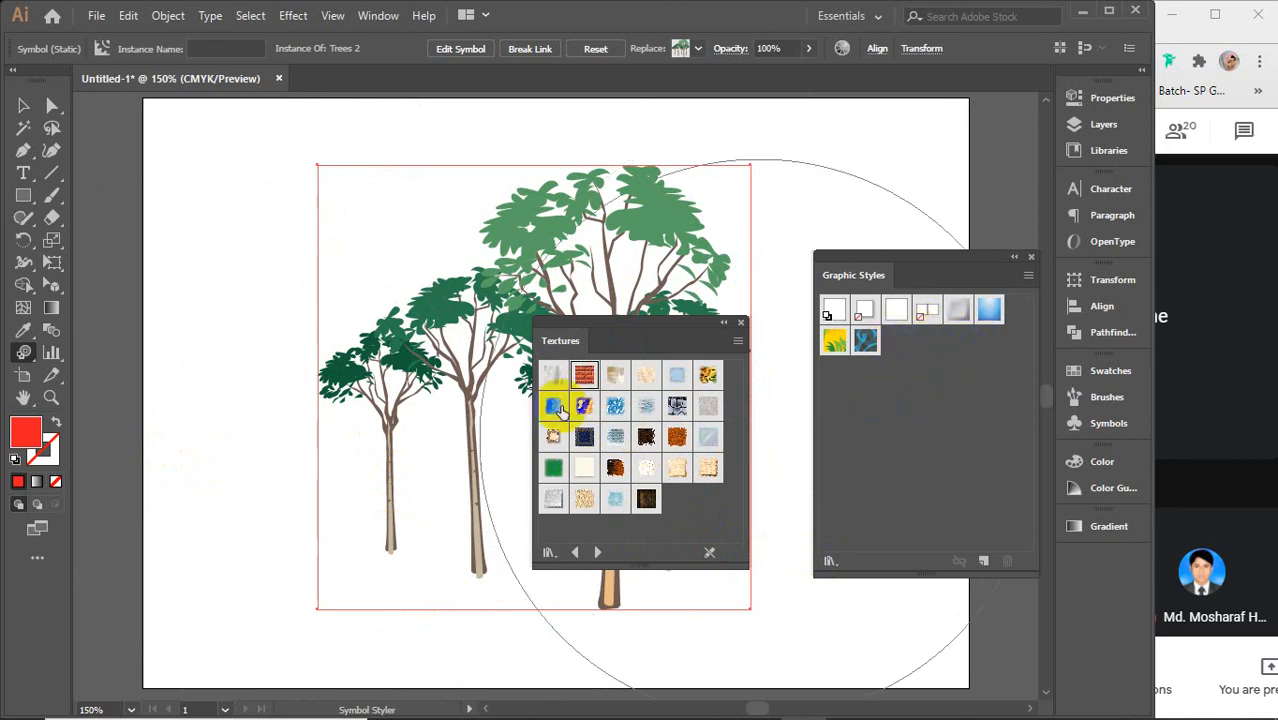
drag(585, 376, 905, 347)
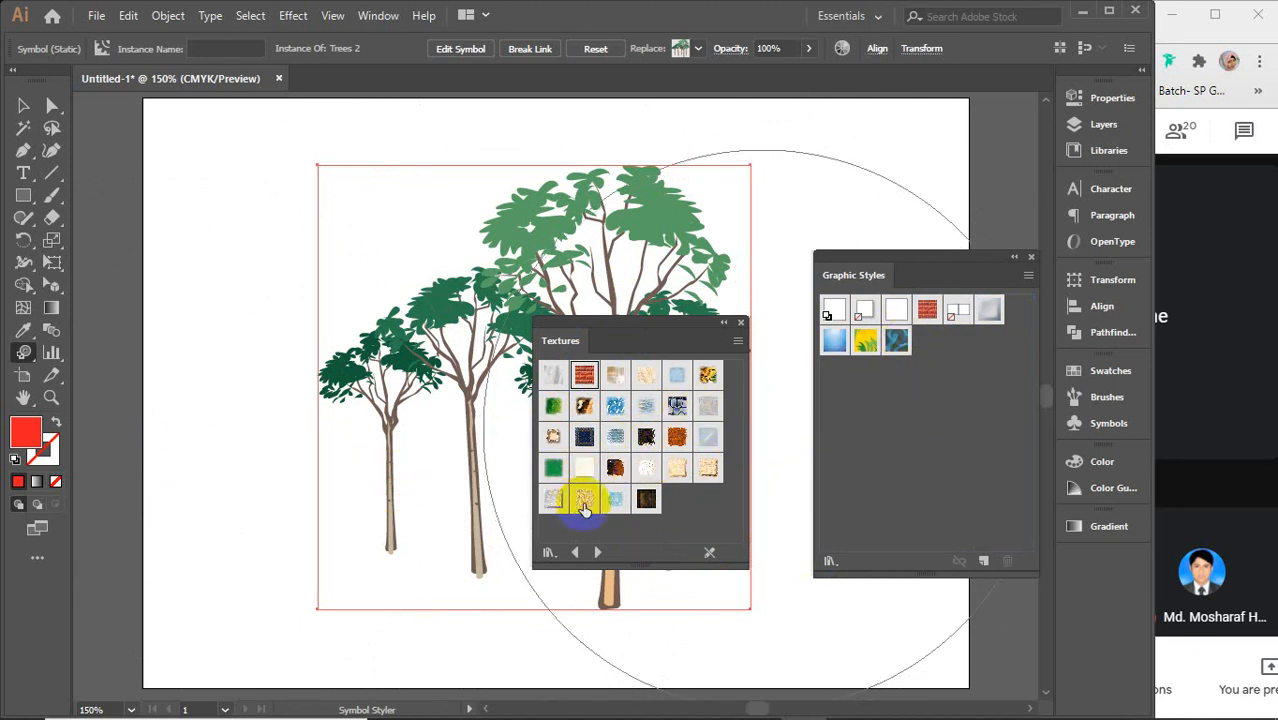
drag(585, 499, 940, 338)
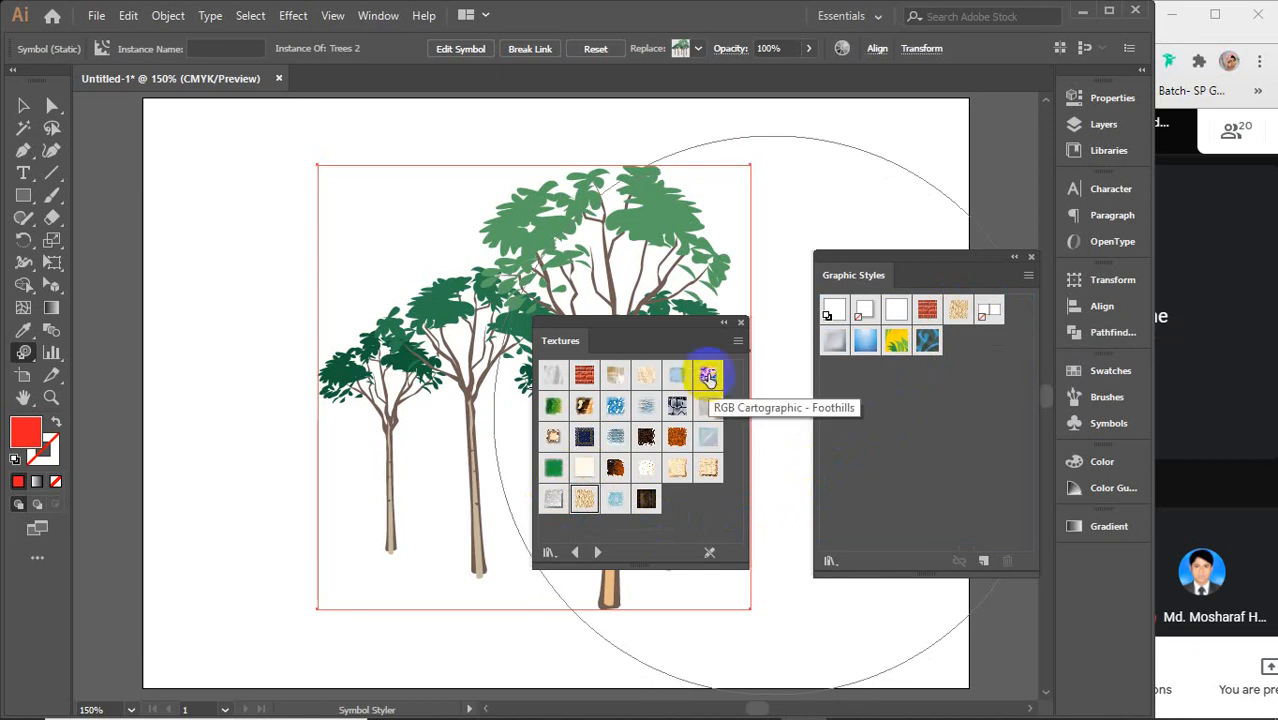
mouse_move(708, 374)
mouse_down()
mouse_move(901, 422)
mouse_move(975, 340)
mouse_up()
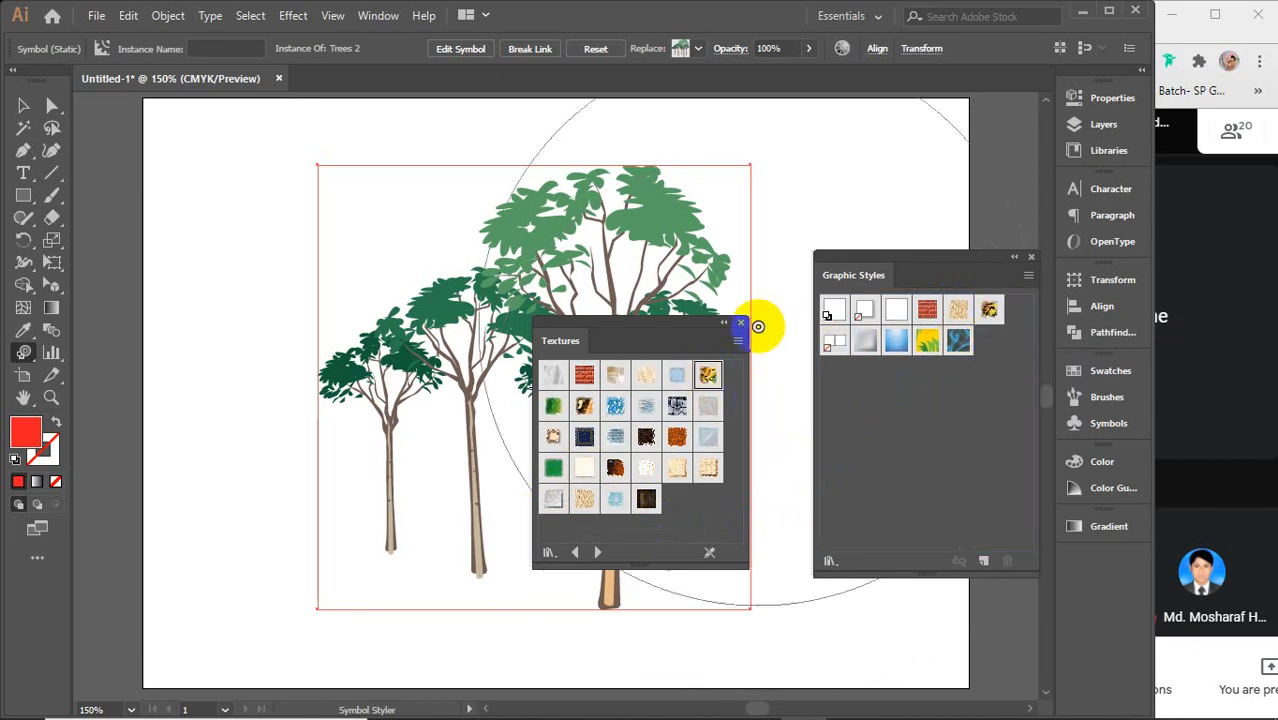
click(741, 322)
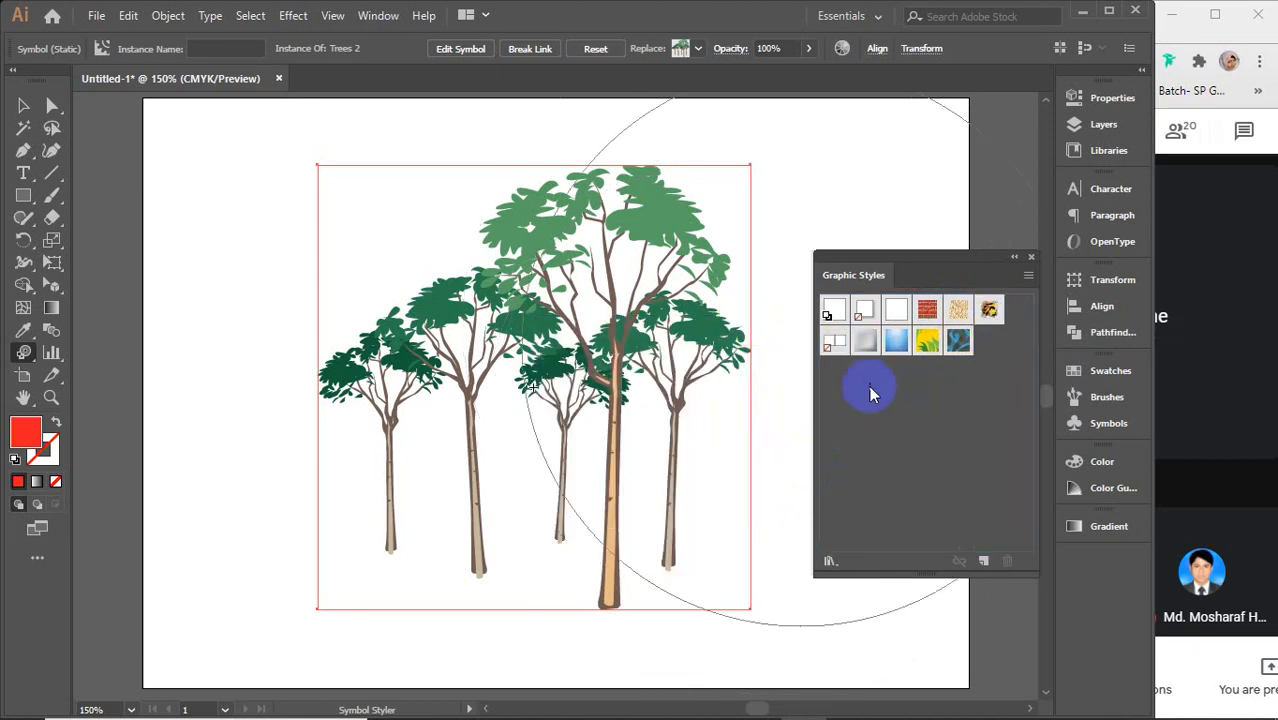
Step: Style the trees with RGB Brick and with the yellow-green foliage graphic style using the Symbol Styler
click(927, 309)
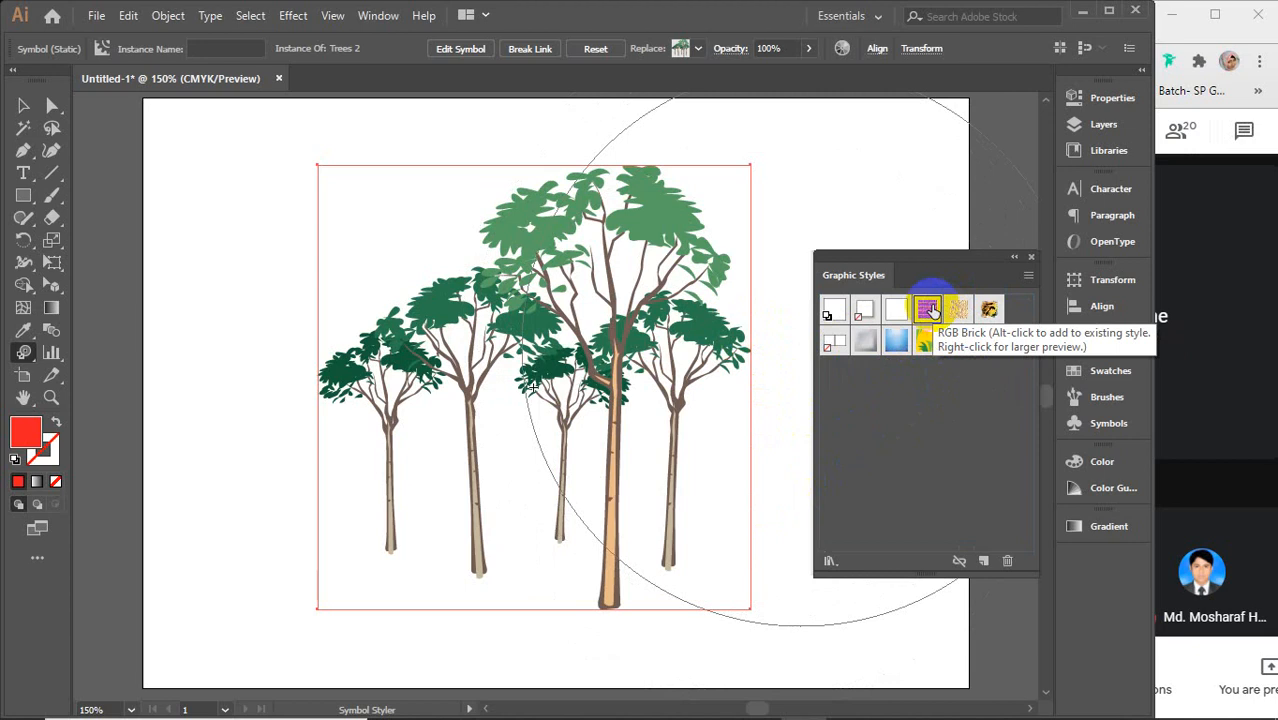
mouse_move(601, 352)
mouse_down()
mouse_move(528, 370)
mouse_move(551, 372)
mouse_up()
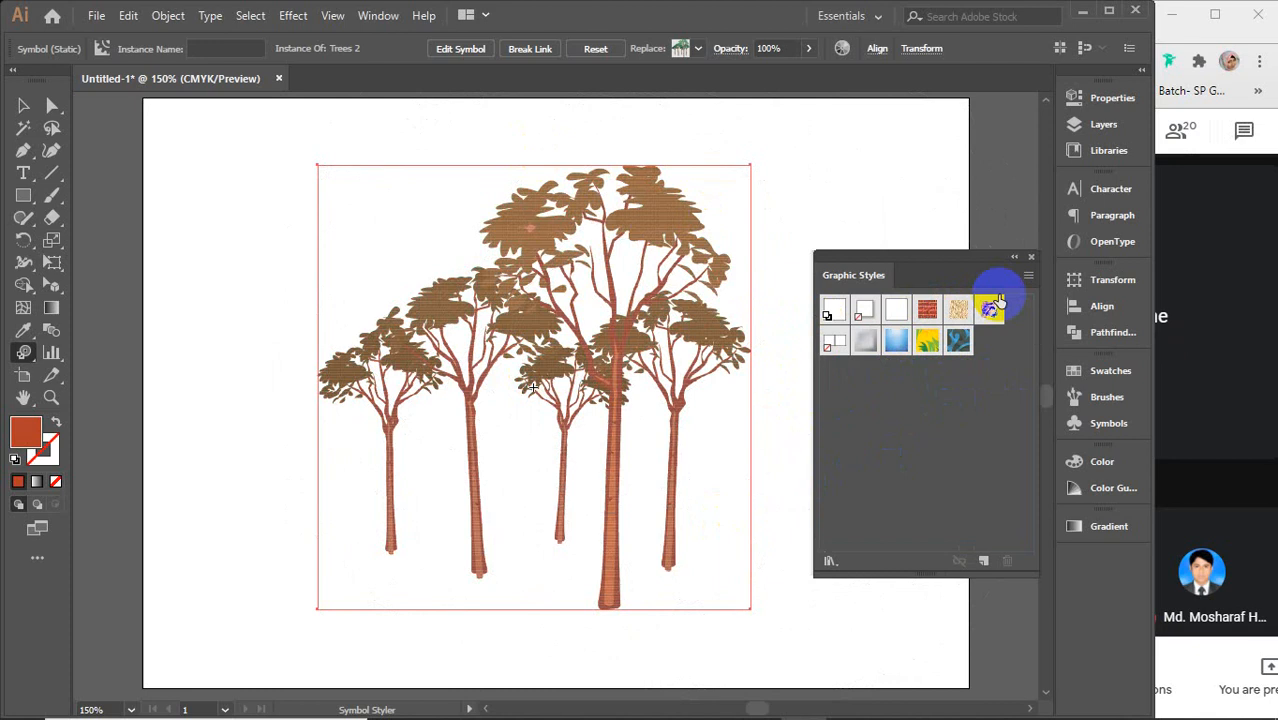
click(927, 341)
drag(608, 351, 608, 357)
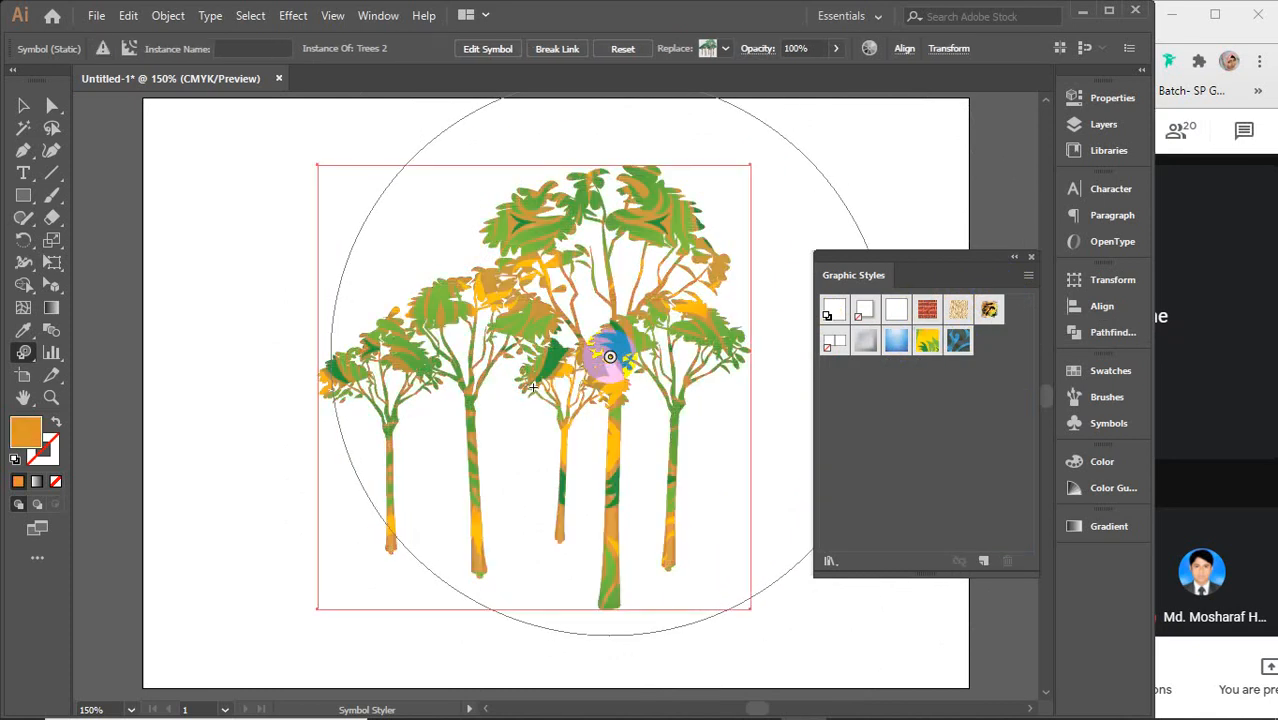
click(934, 490)
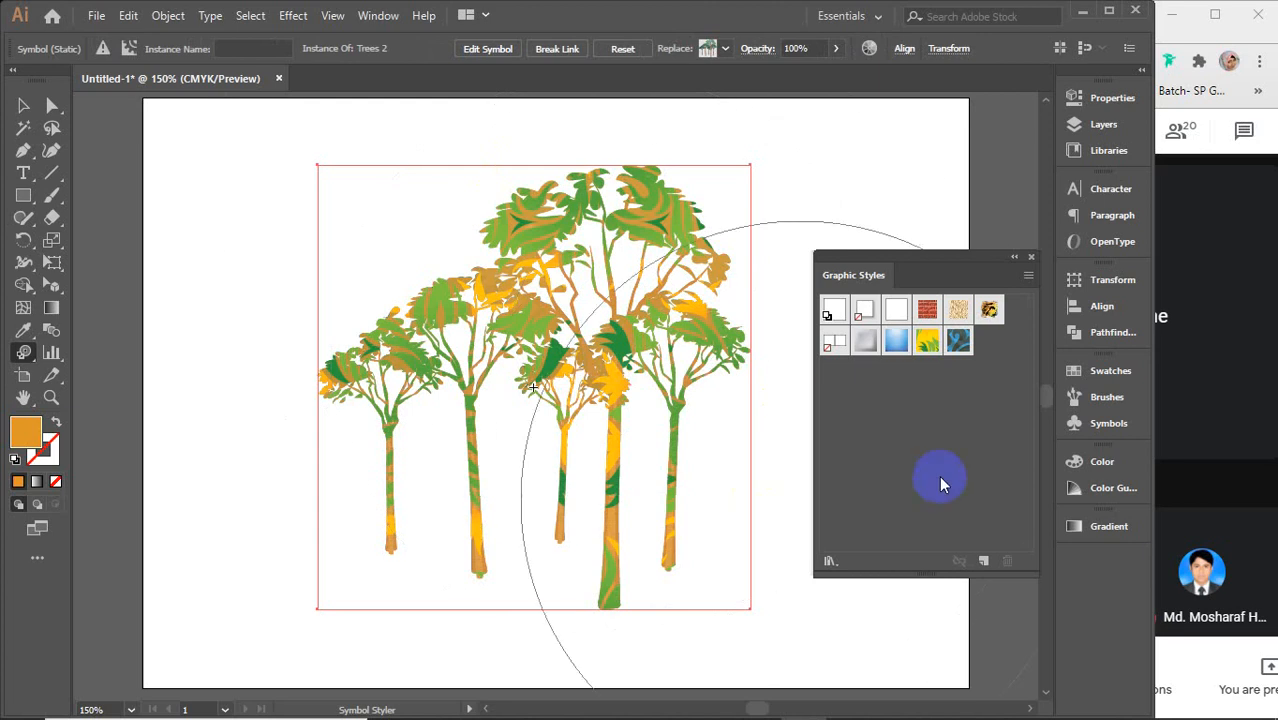
Step: Brush the Bevel Soft style onto the trees with the Symbol Styler, close the graphic styles and return to the Selection tool
click(864, 343)
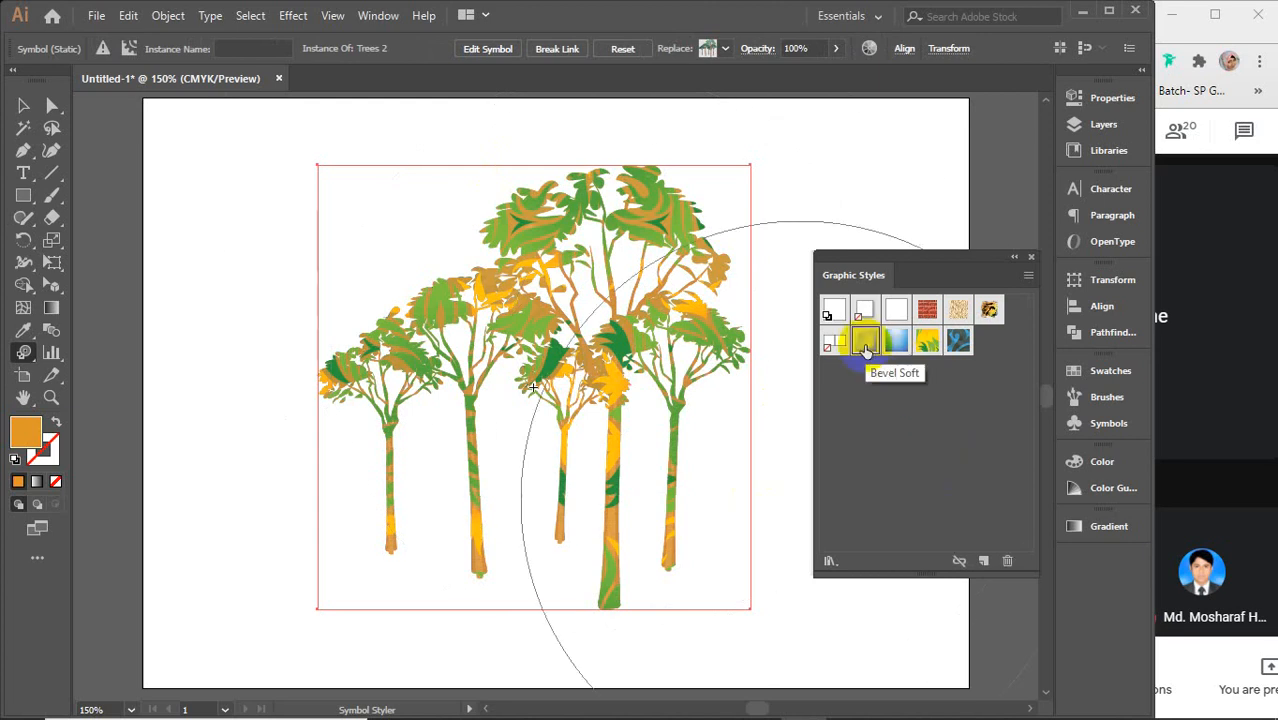
mouse_move(568, 346)
mouse_down()
mouse_move(585, 319)
mouse_move(589, 364)
mouse_up()
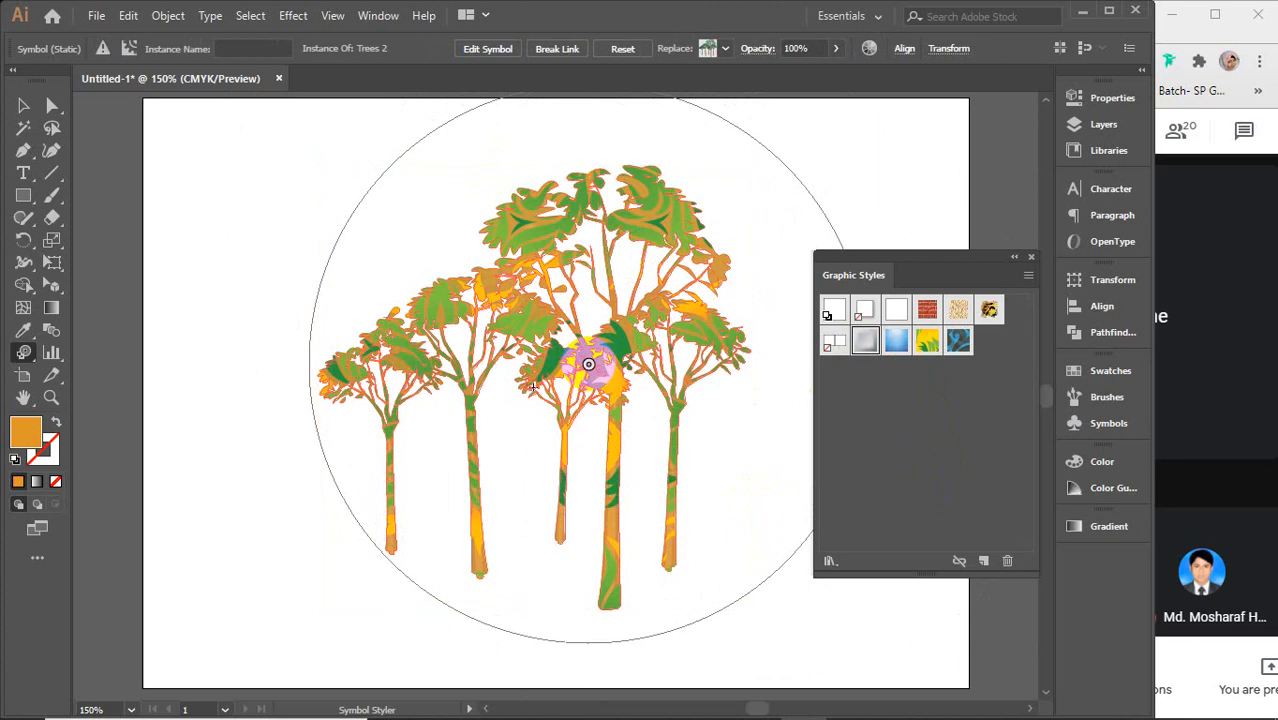
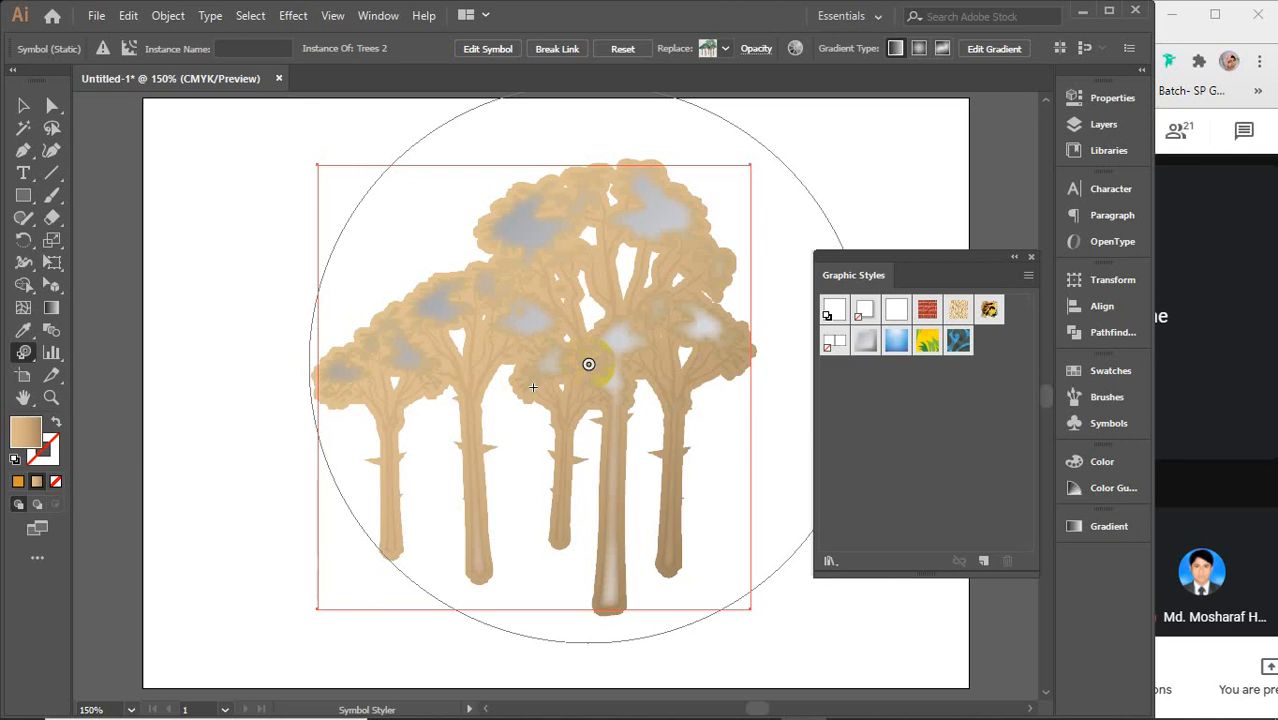
drag(588, 364, 528, 380)
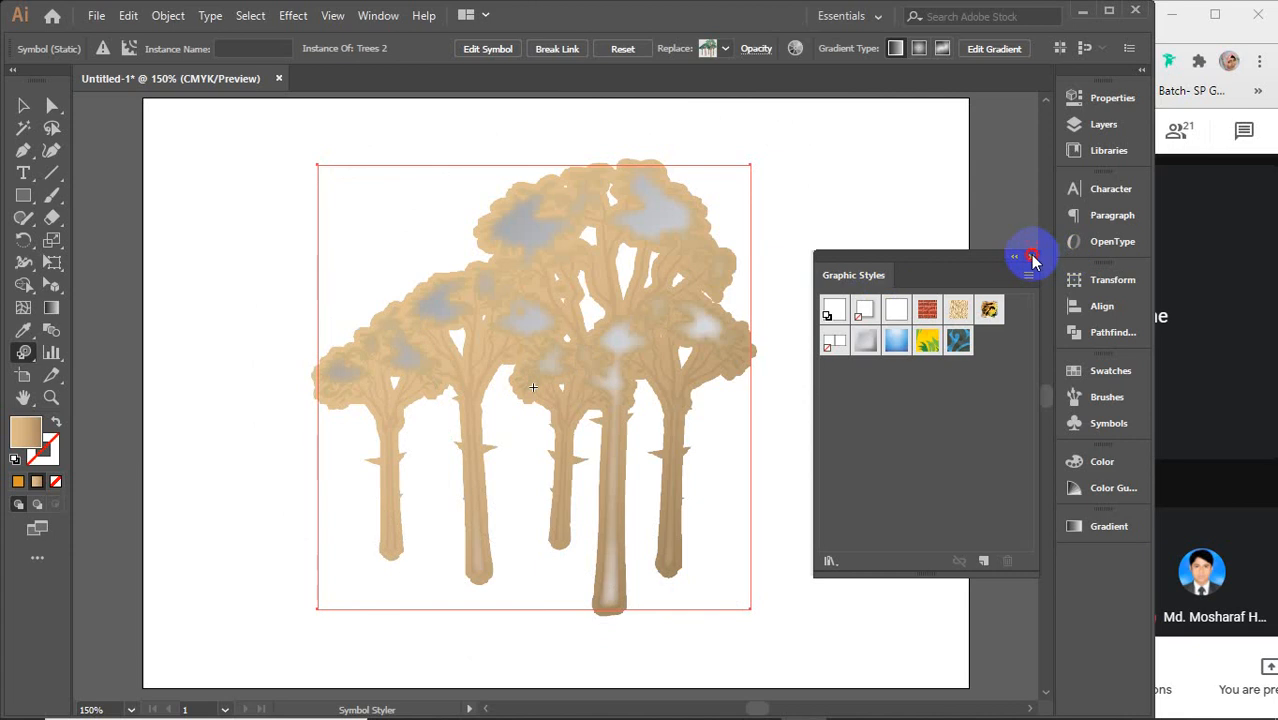
click(1032, 258)
click(23, 106)
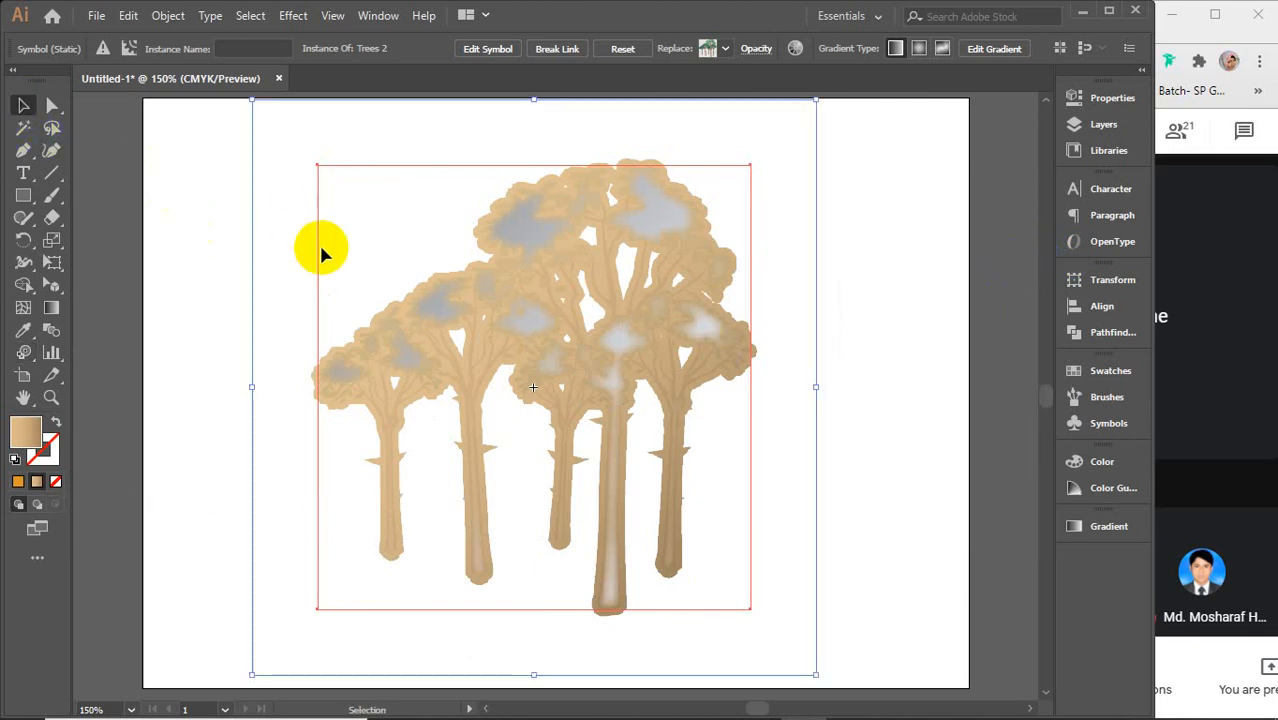
Step: Delete the styled trees symbol from the artboard
key(Delete)
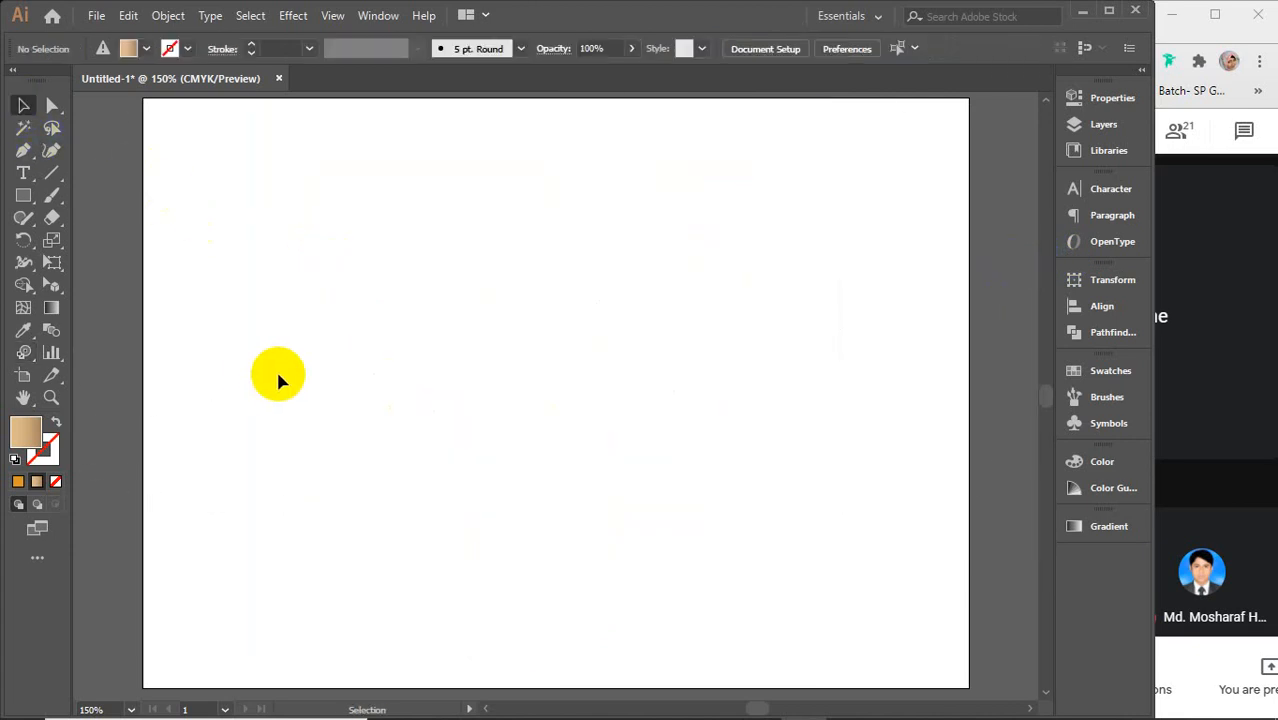
Step: Draw a column graph on the empty artboard, close its data window unchanged, and delete the graph
drag(50, 347, 142, 352)
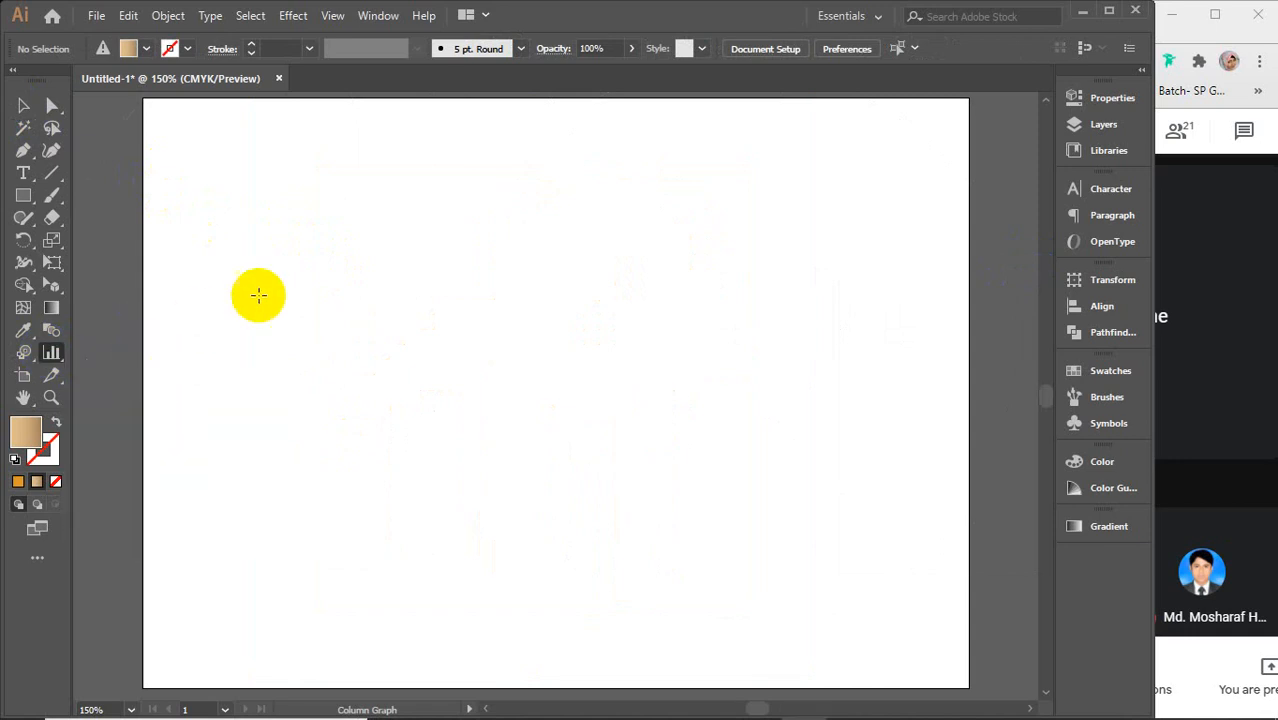
drag(270, 290, 583, 526)
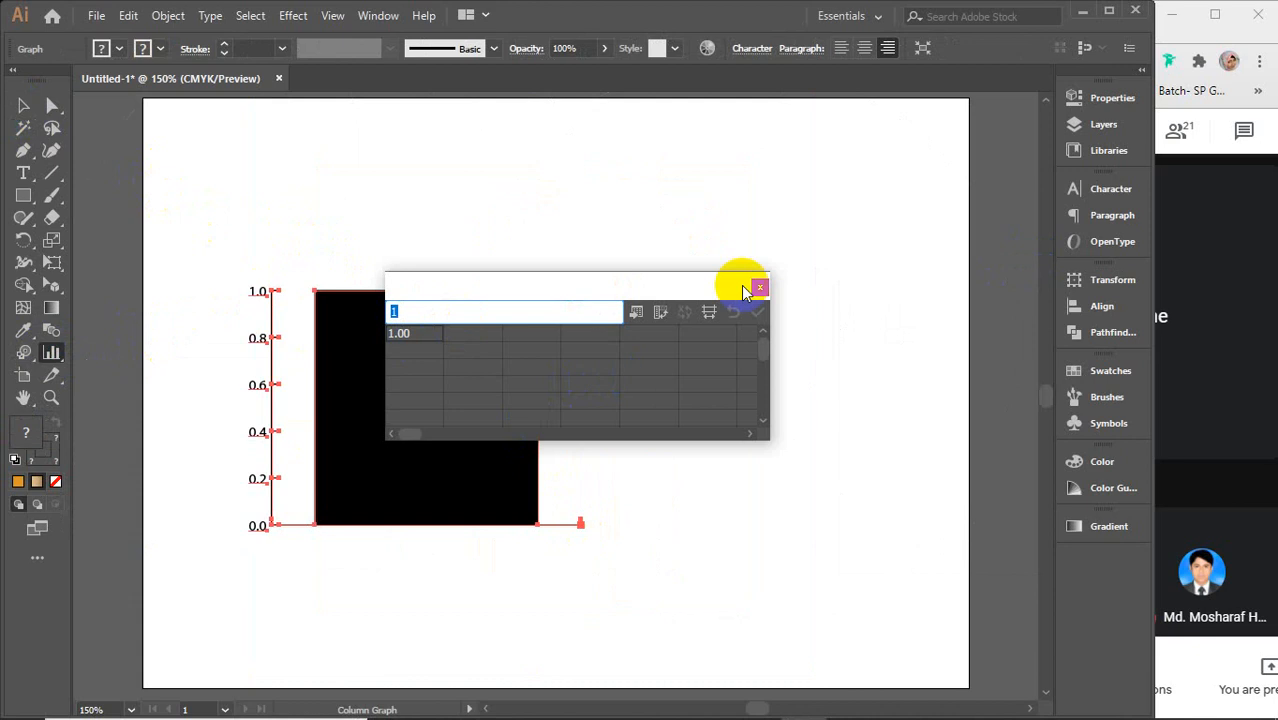
click(762, 284)
click(23, 105)
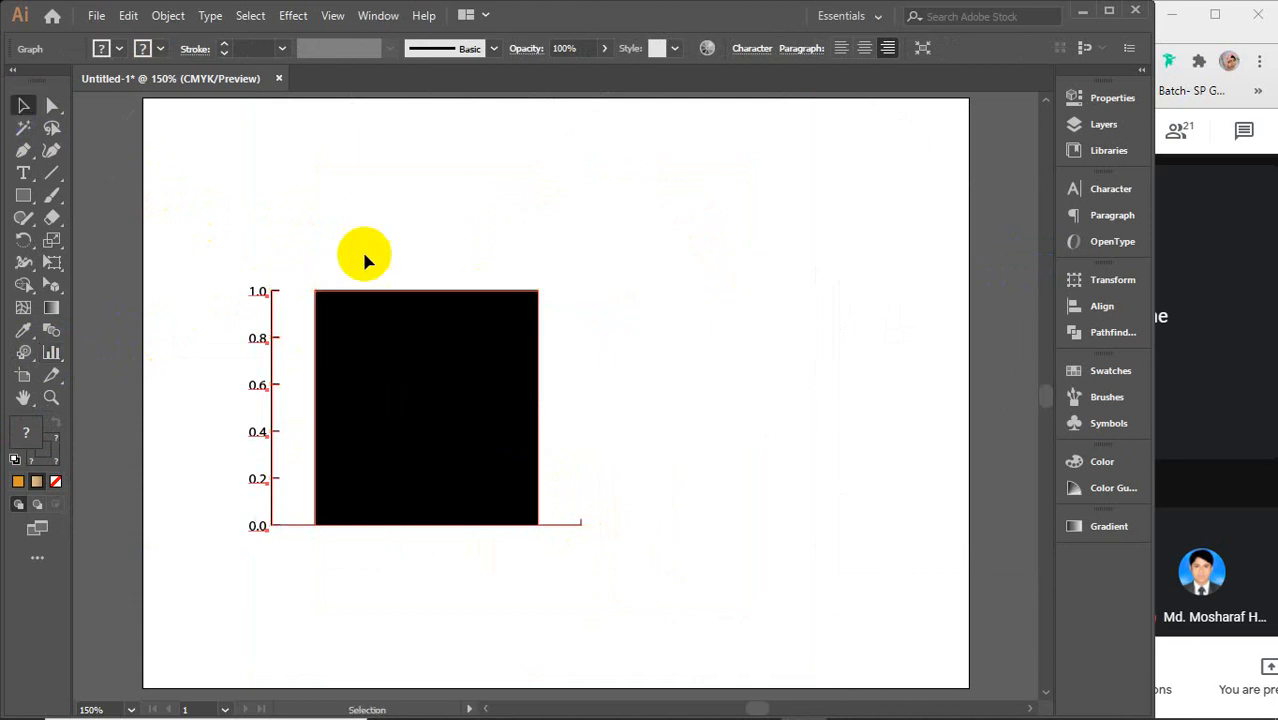
key(Delete)
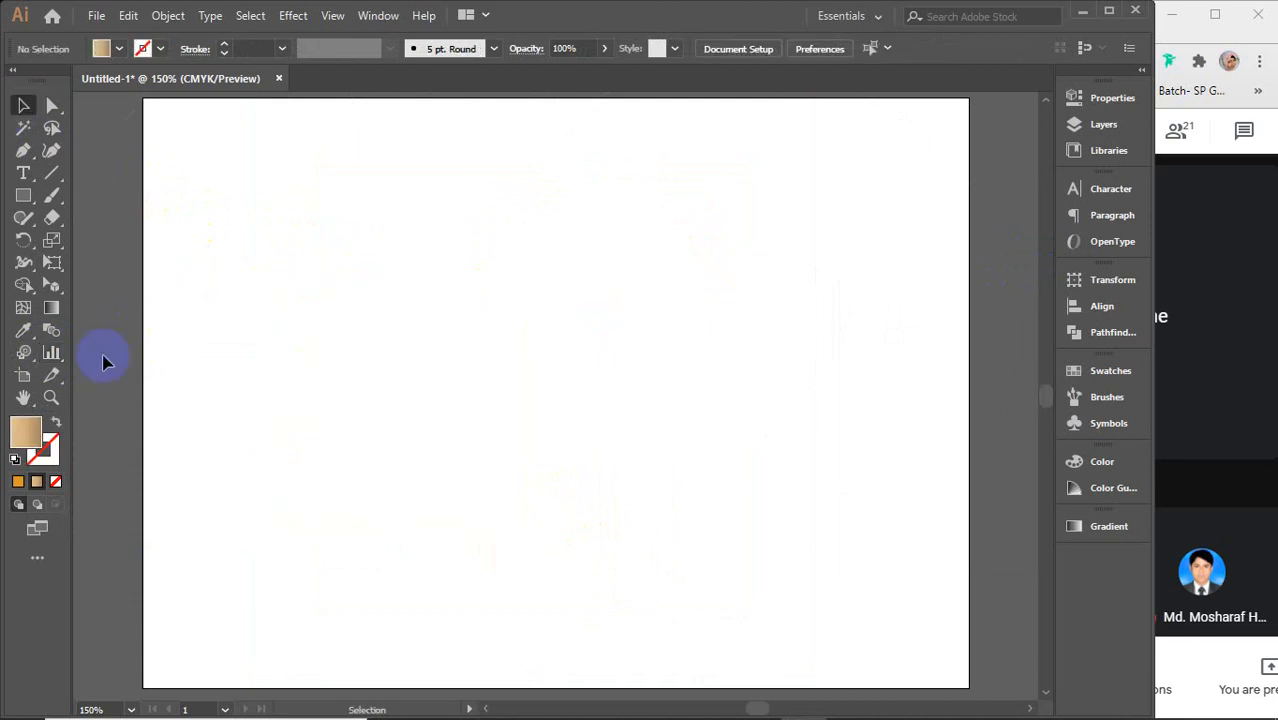
click(23, 376)
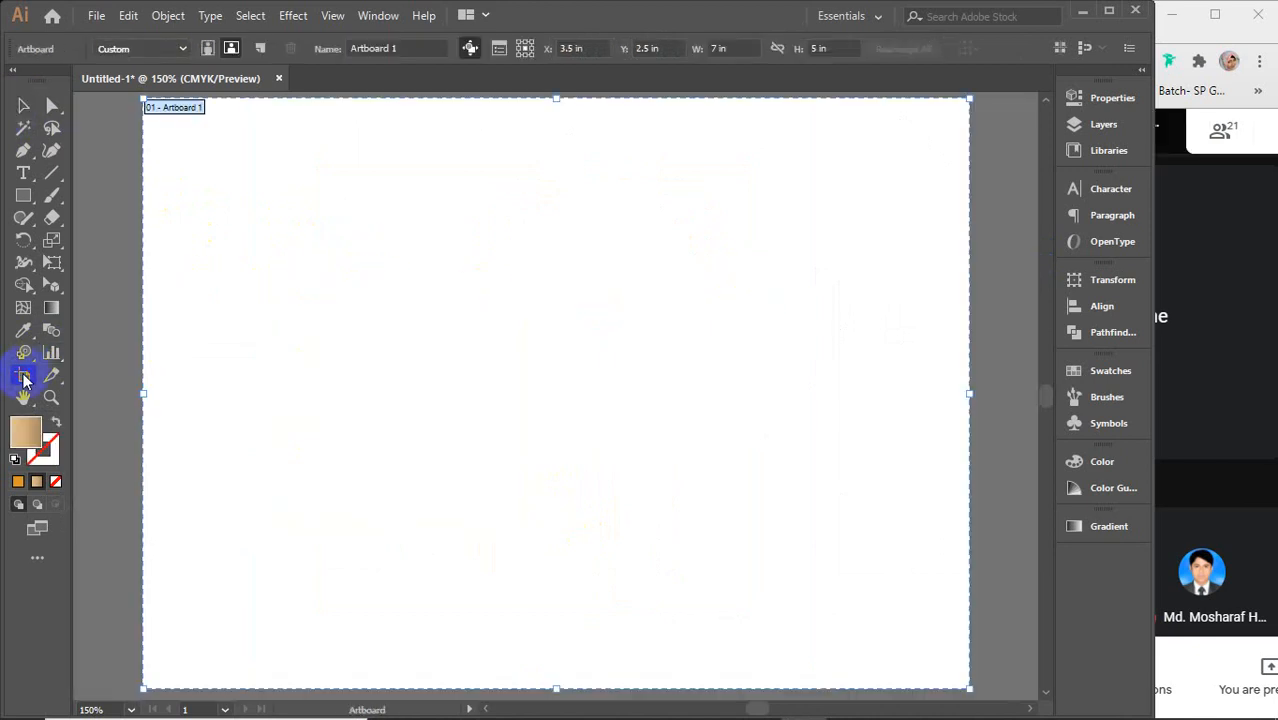
click(24, 105)
drag(54, 386, 97, 385)
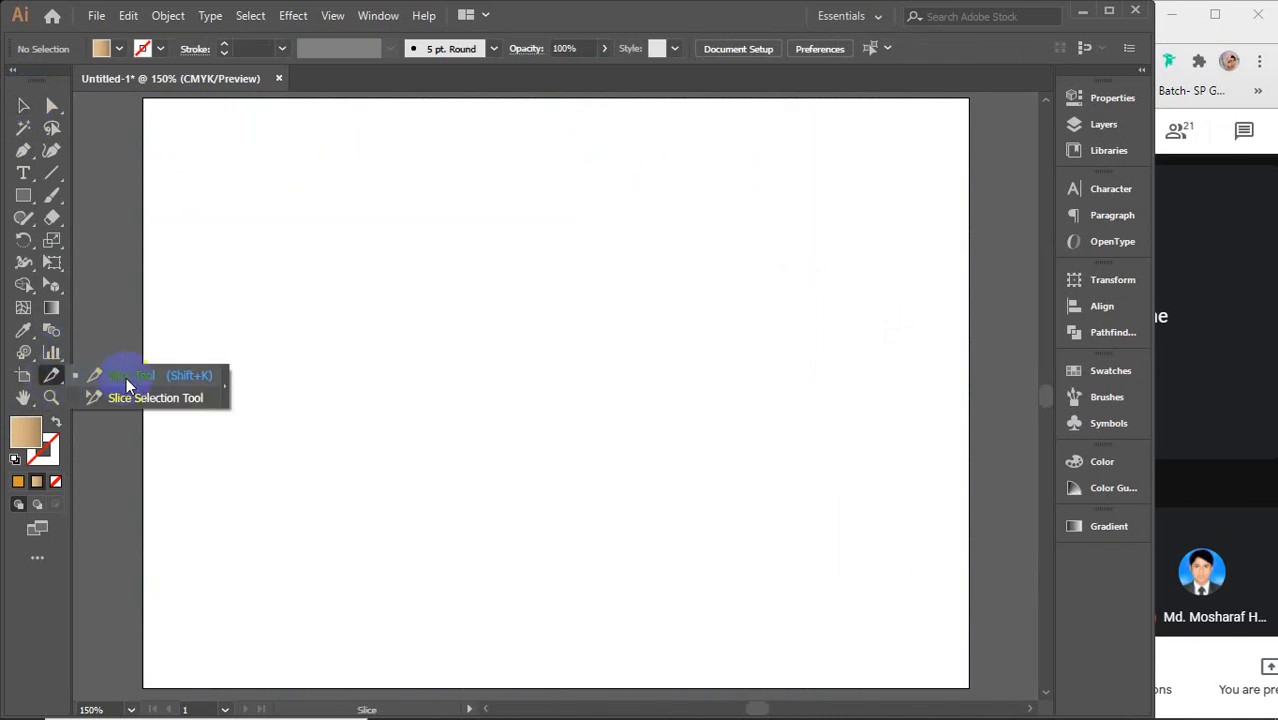
click(23, 106)
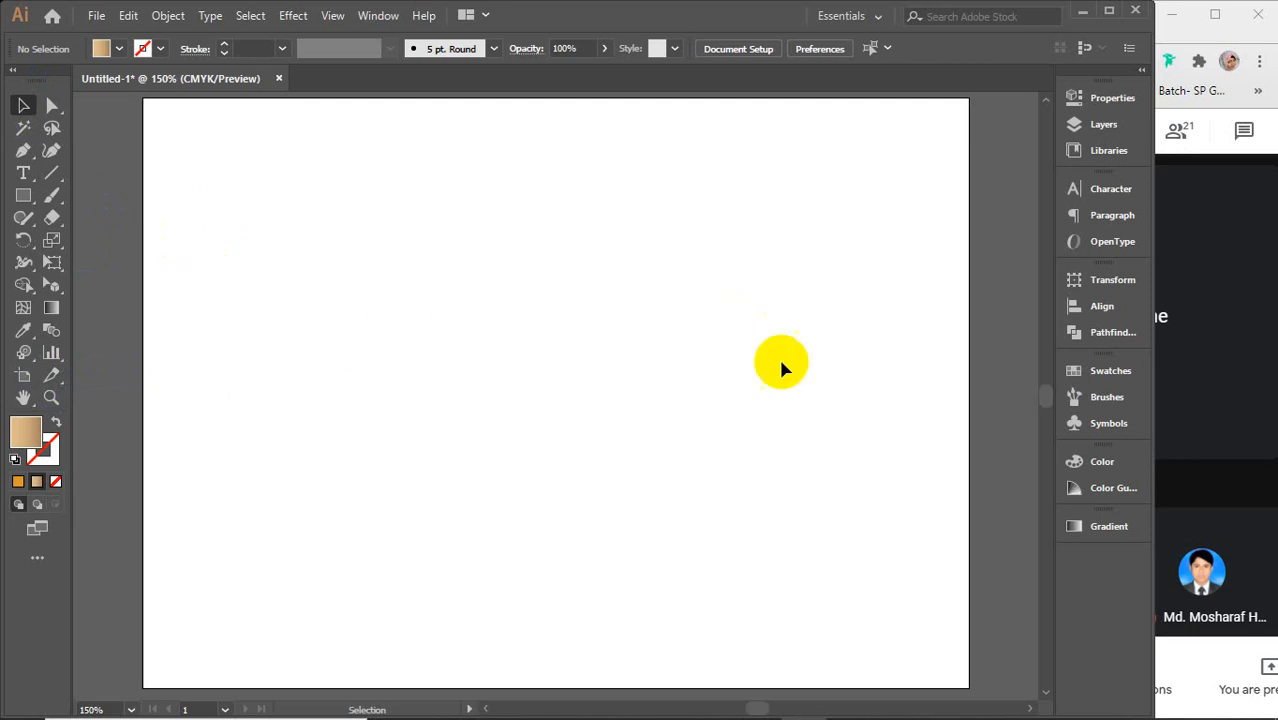
Step: Switch to File Explorer, place the clay drum and elephant photo from the Boishakh sample folder into the Illustrator document, and embed it
mouse_move(640, 708)
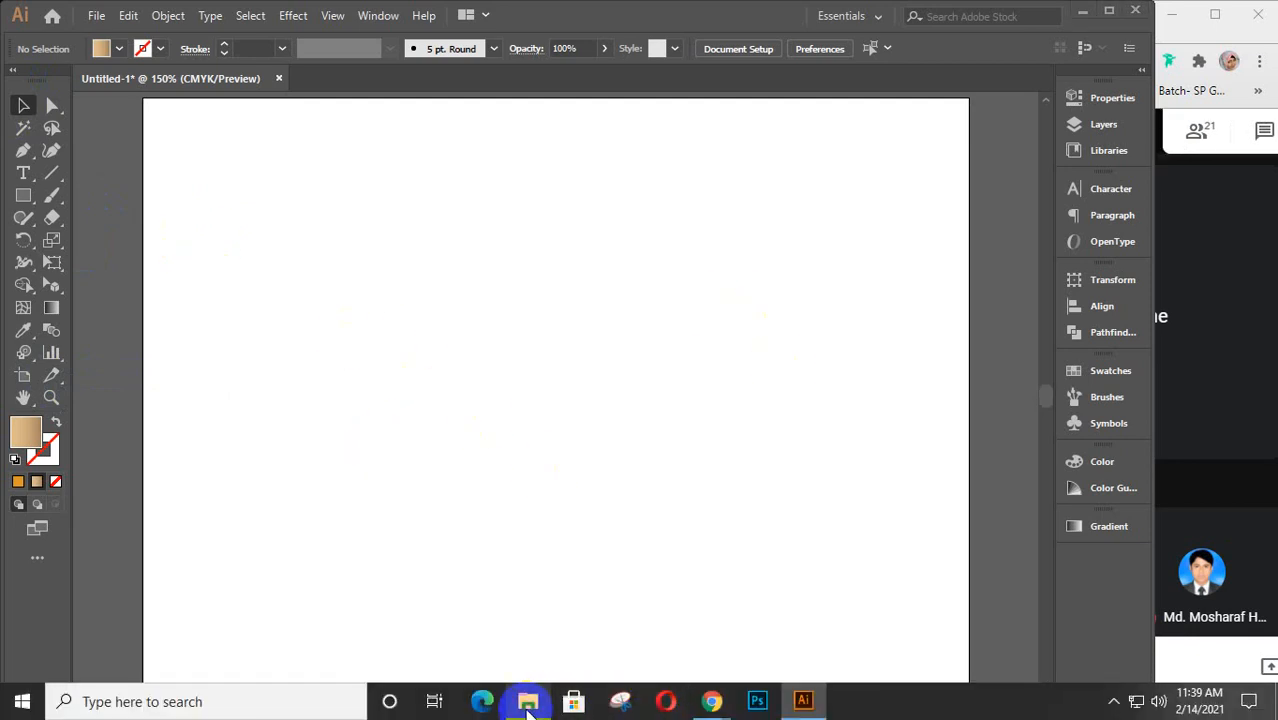
click(528, 701)
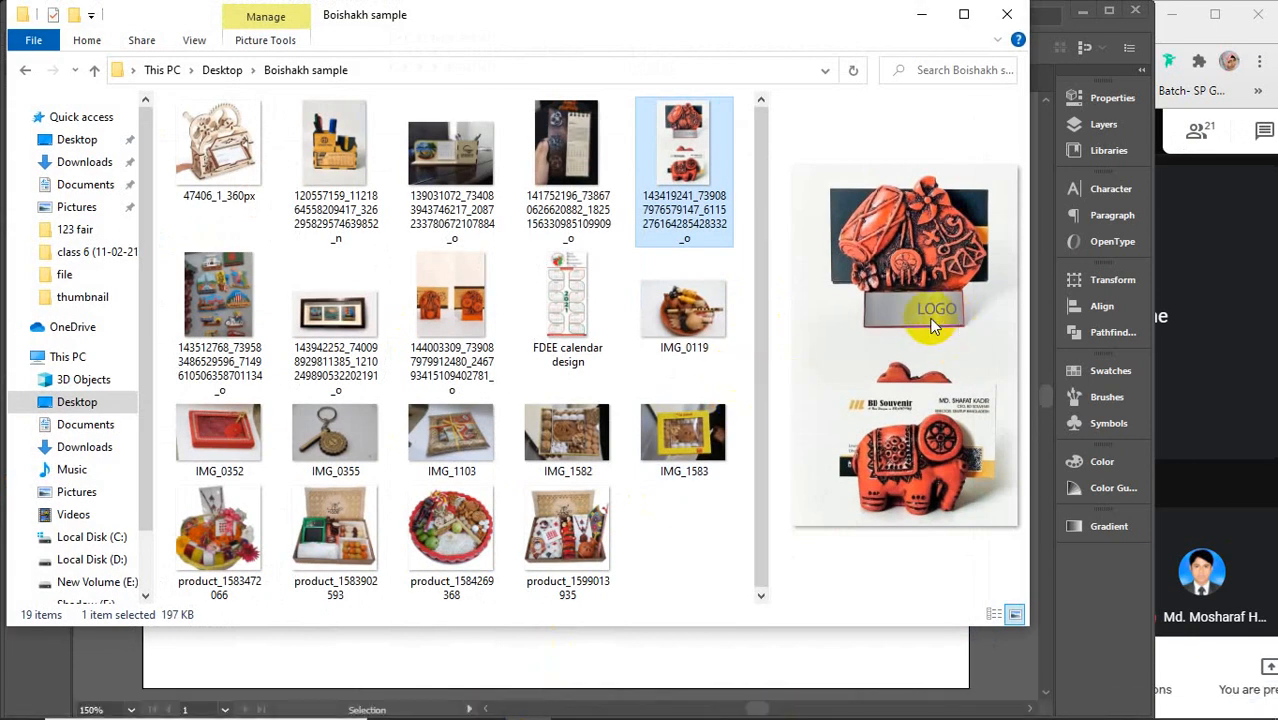
click(847, 604)
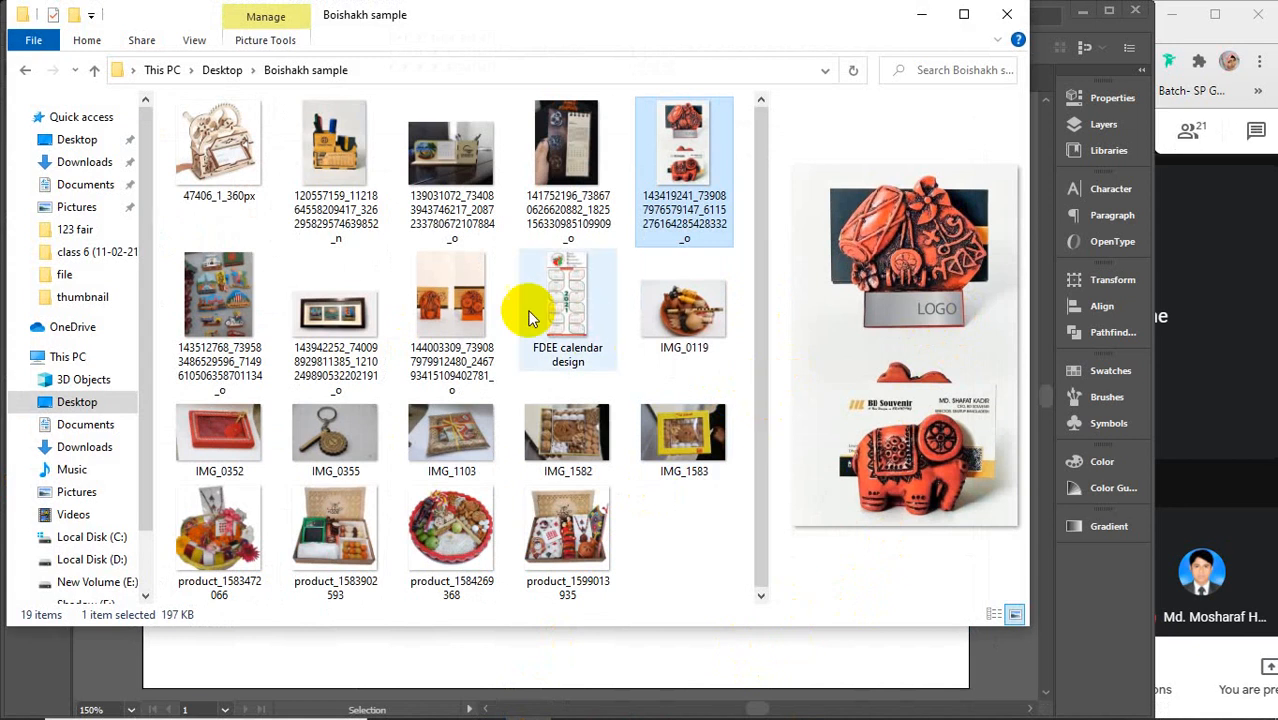
drag(670, 170, 515, 668)
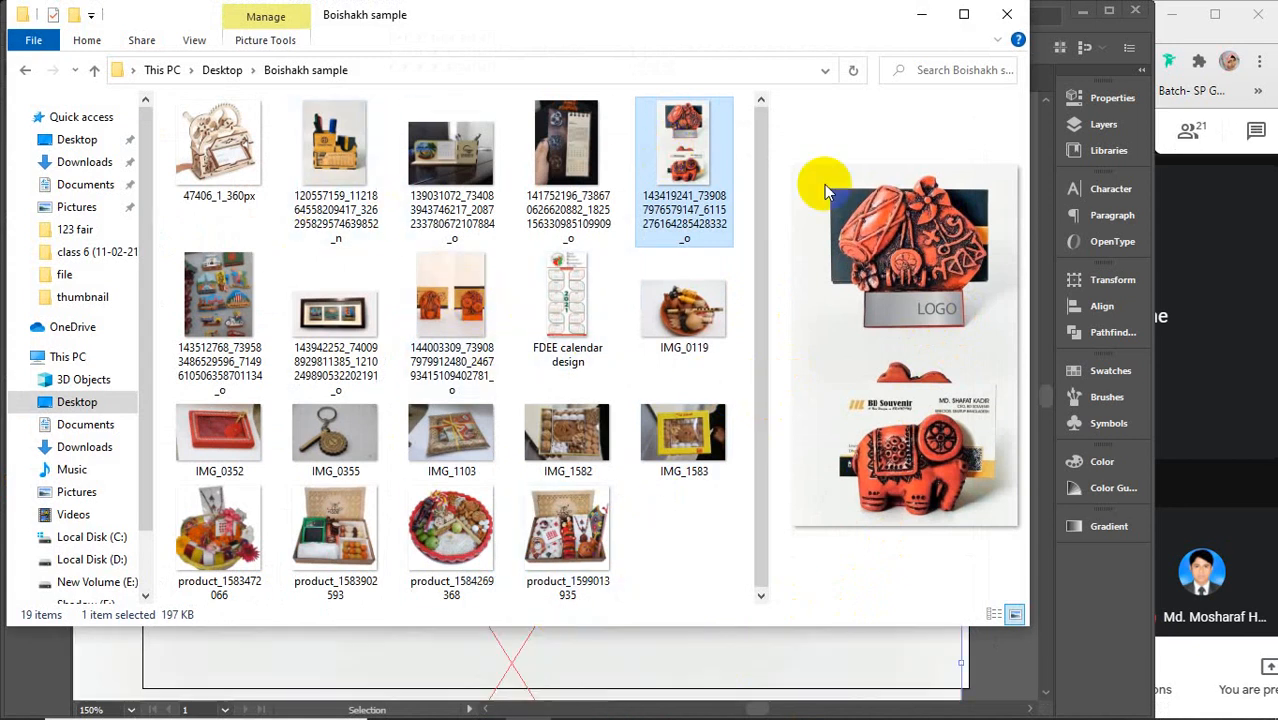
click(1007, 14)
click(319, 48)
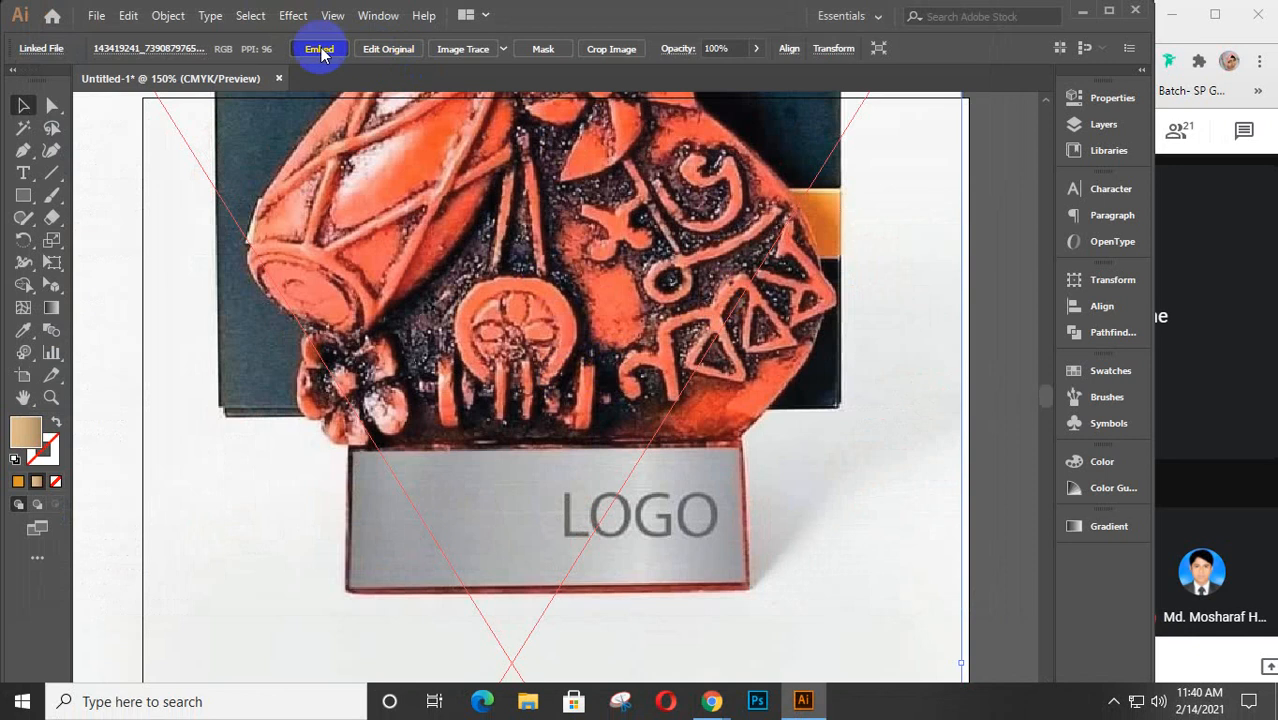
Step: Scale the embedded photo down proportionally so that it fits inside the artboard
key(ctrl+minus)
key(ctrl+minus)
key(ctrl+minus)
key(ctrl+minus)
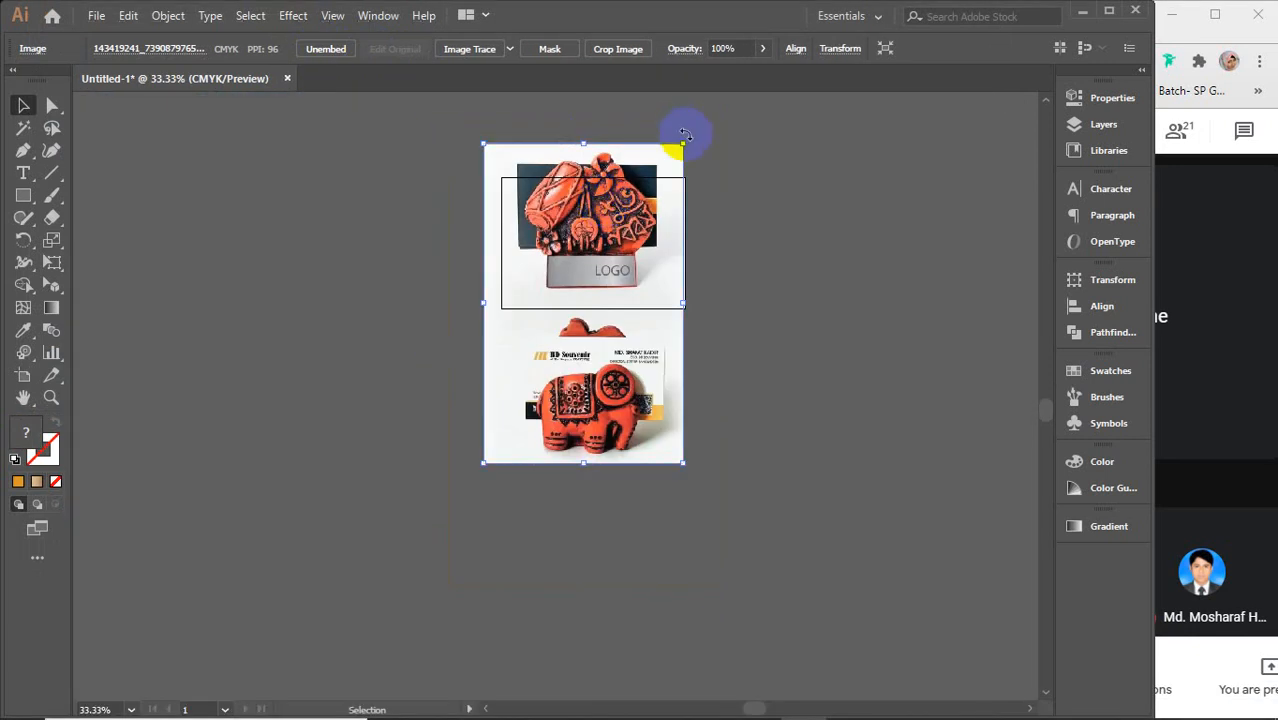
drag(685, 134, 587, 240)
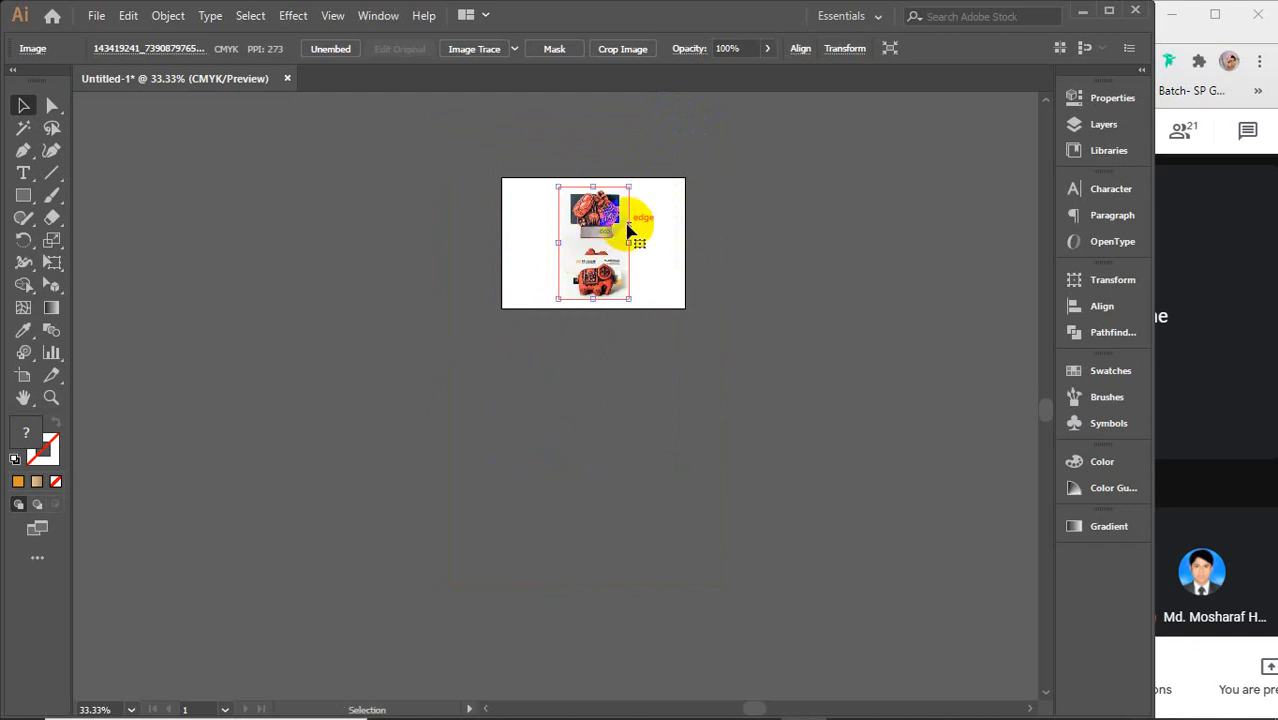
scroll(628, 226, up, 4)
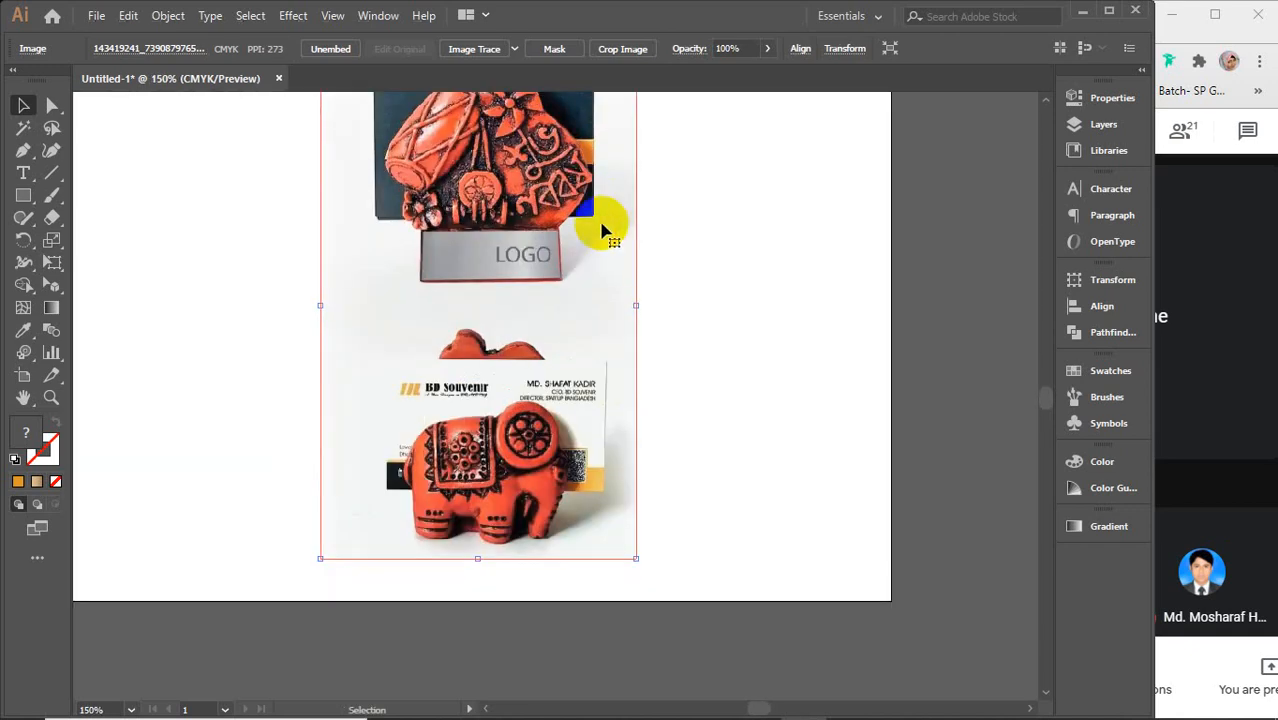
drag(587, 208, 619, 303)
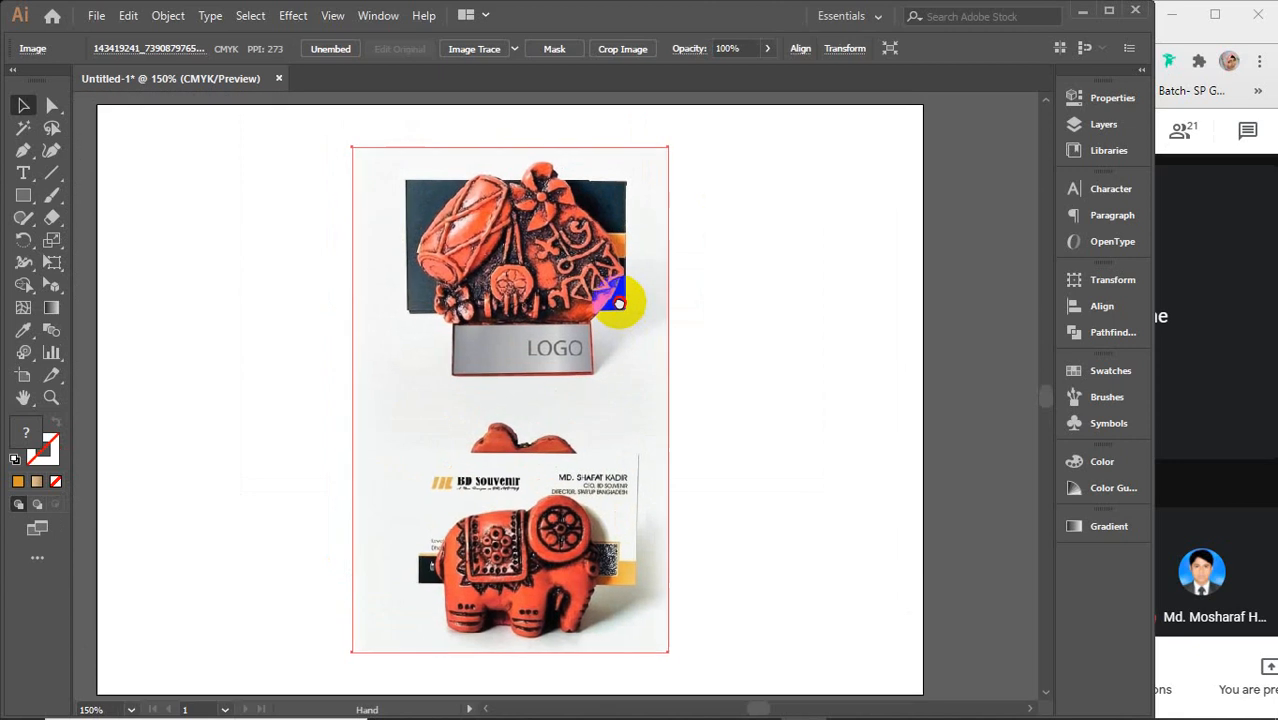
Step: Draw a wide slice across the upper part of the drum and a tall slice down the photo's left side with the Slice tool
click(52, 378)
drag(54, 386, 131, 375)
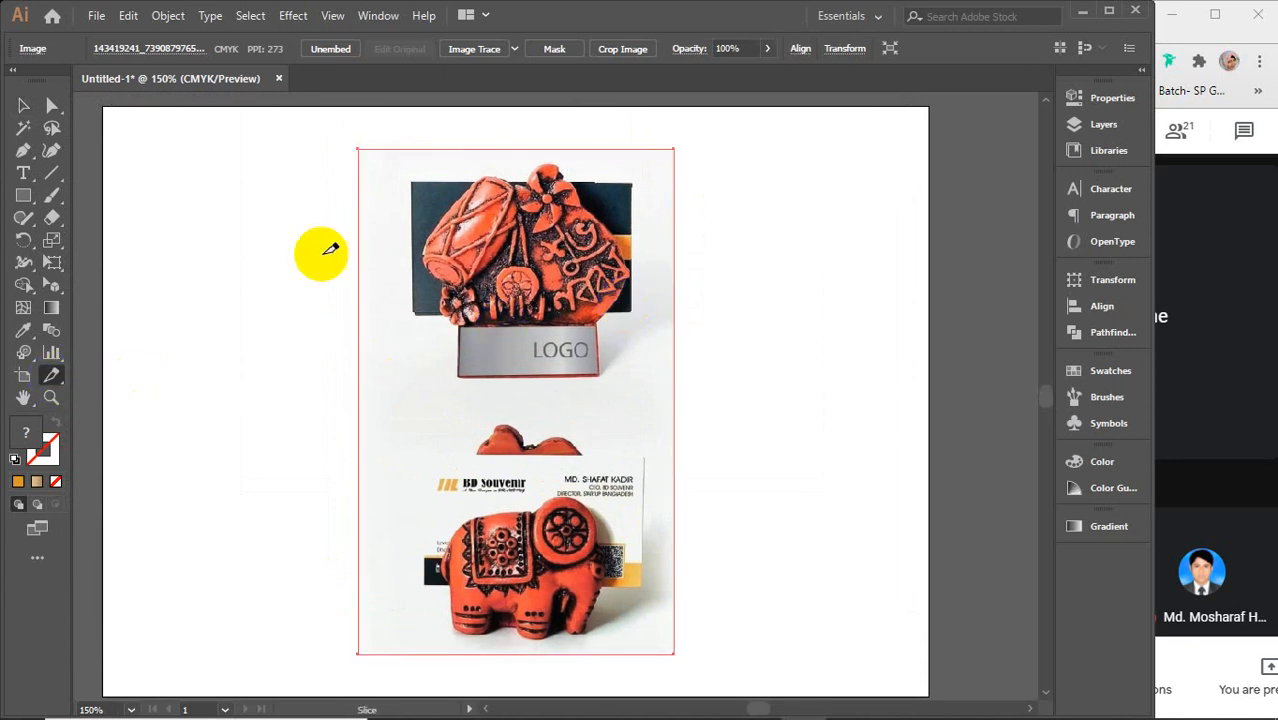
drag(279, 247, 797, 123)
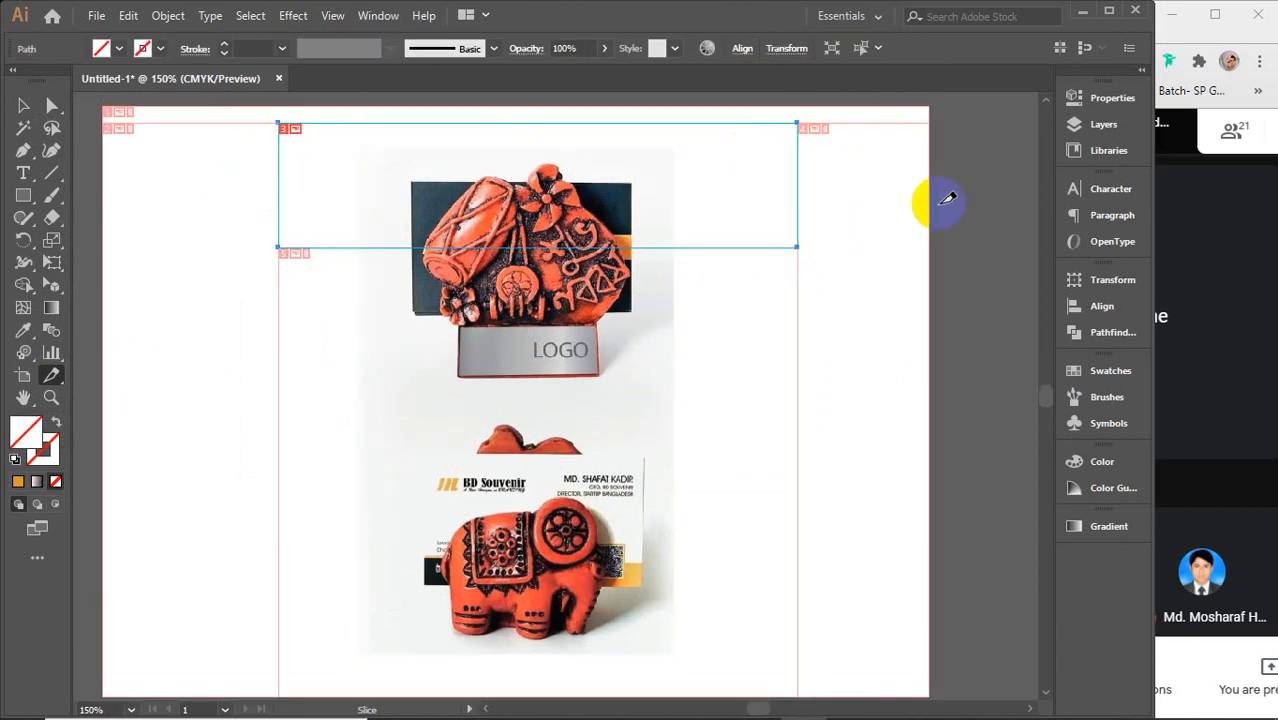
scroll(515, 520, down, 1)
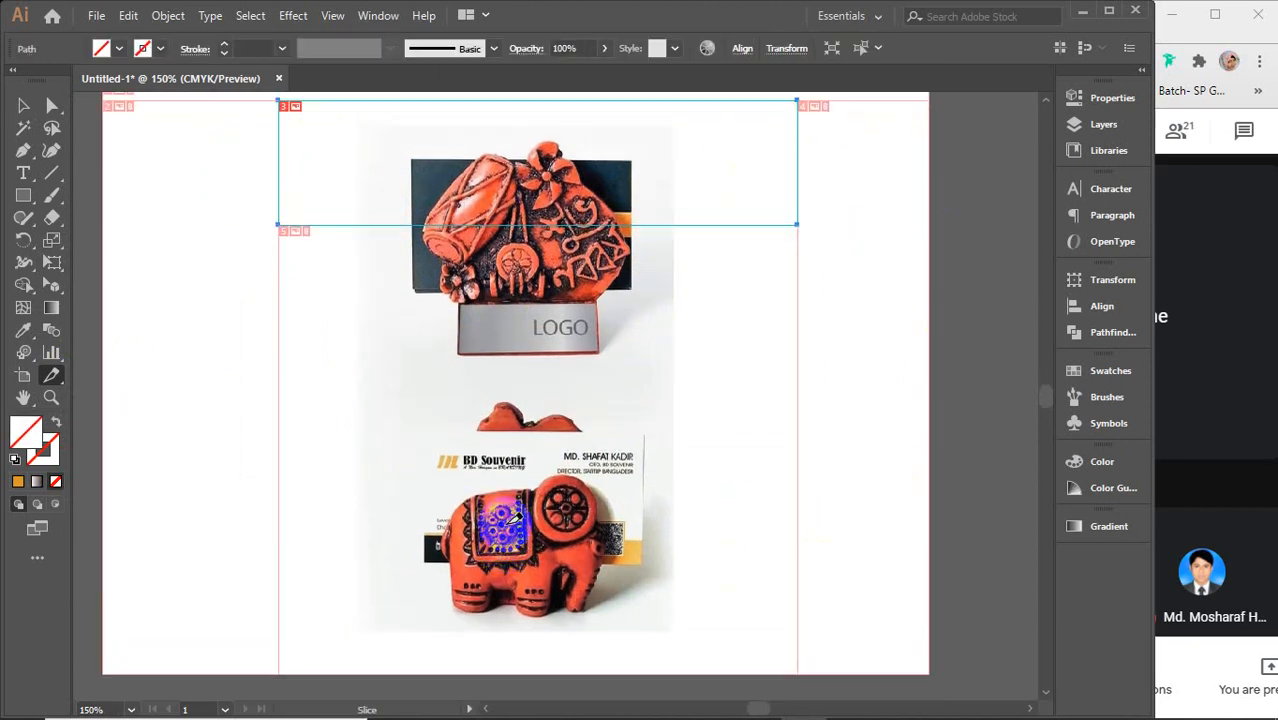
scroll(500, 522, up, 2)
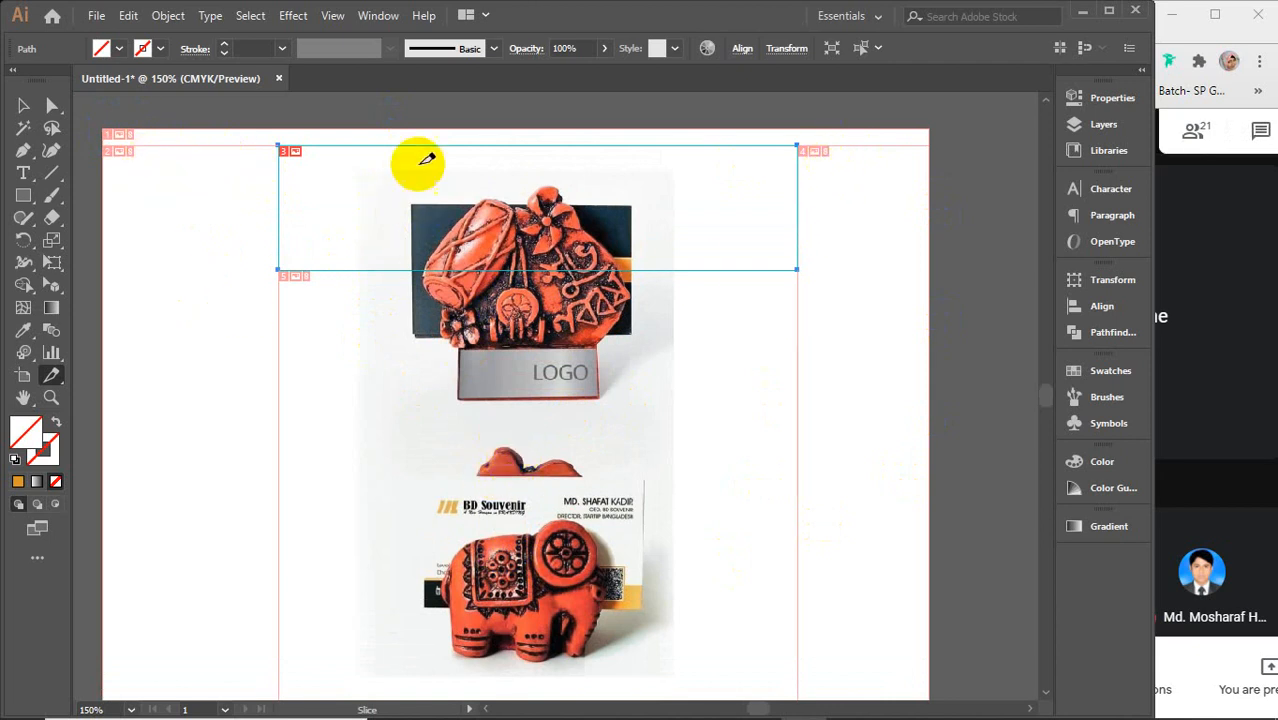
drag(410, 122, 278, 636)
scroll(334, 555, down, 1)
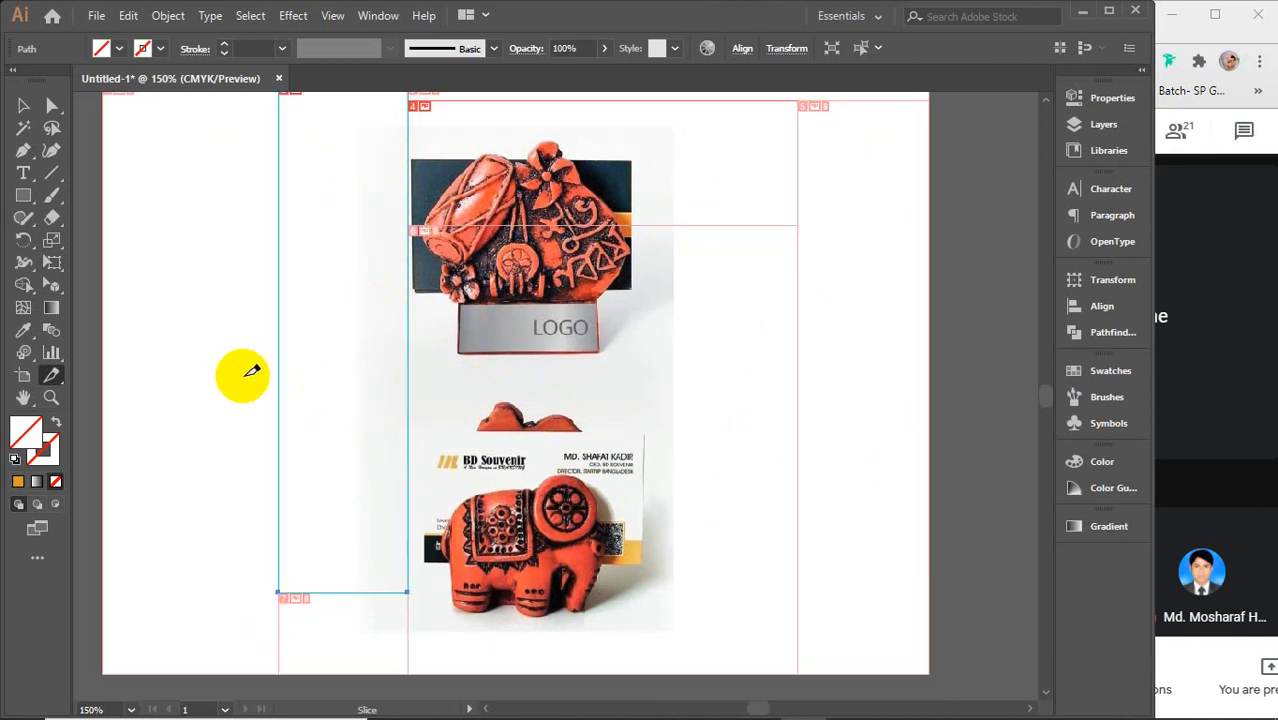
Step: Draw a wide slice across the elephant and a tall slice over its right half, reaching the artboard's bottom edge
drag(196, 359, 941, 579)
scroll(450, 433, down, 2)
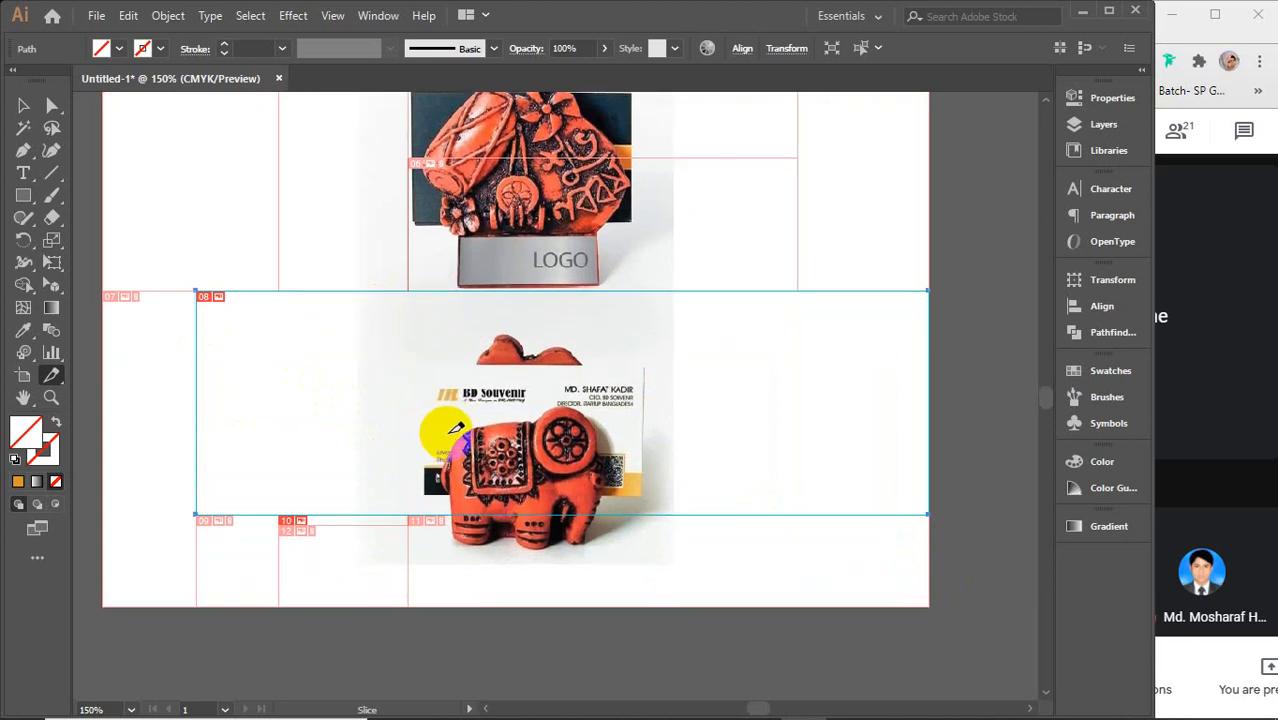
scroll(440, 424, up, 3)
scroll(440, 424, down, 1)
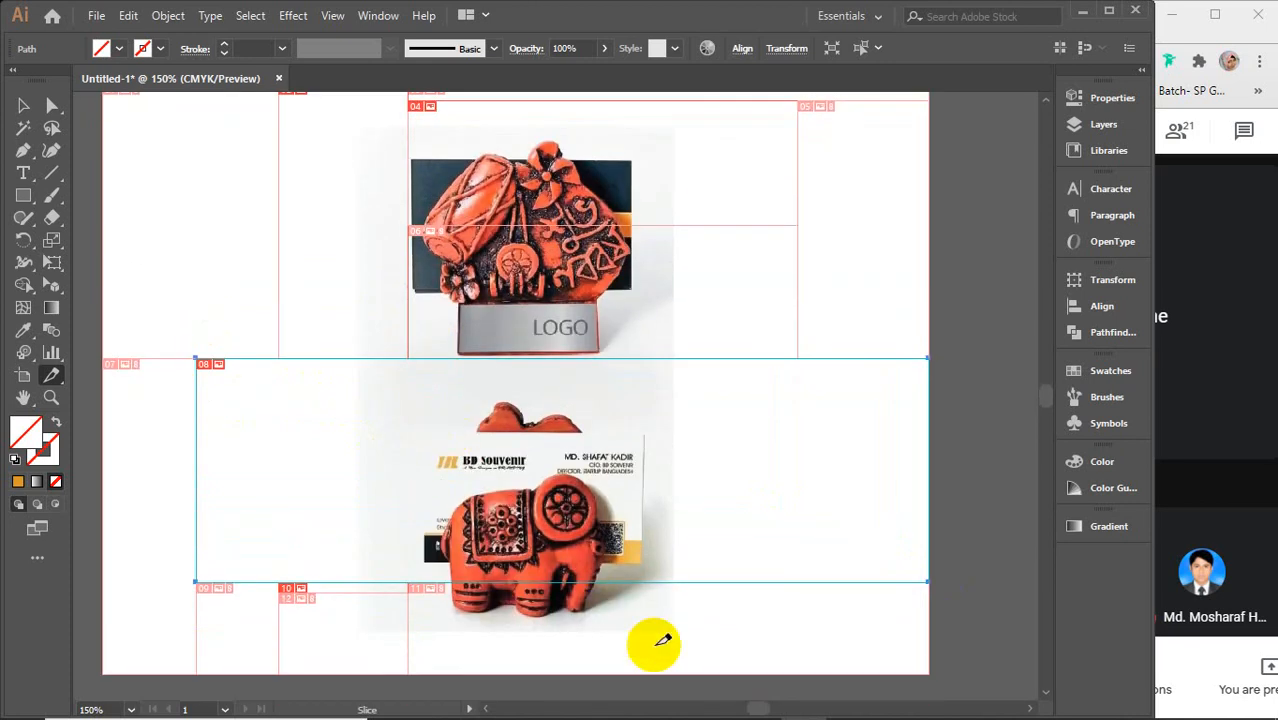
drag(746, 672, 524, 359)
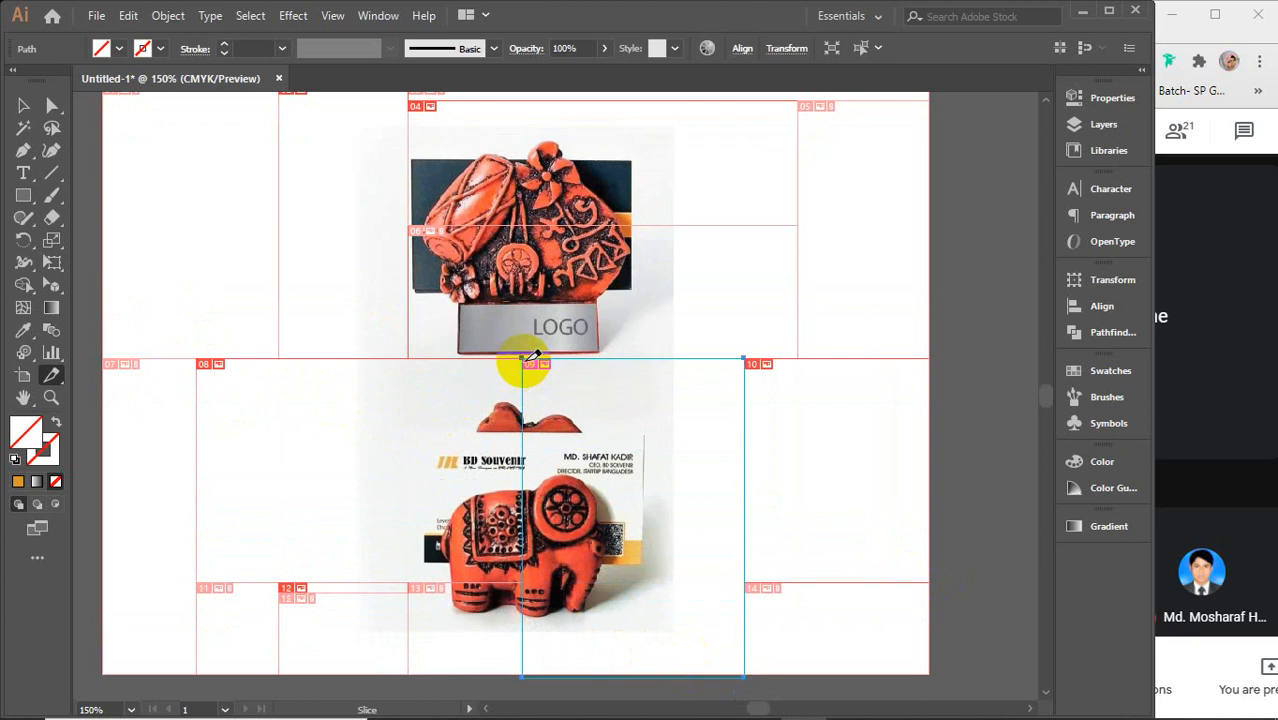
Step: Select the wide elephant slice with the Slice Selection tool, try moving the tall slice on the photo's left side, and undo the move
click(54, 375)
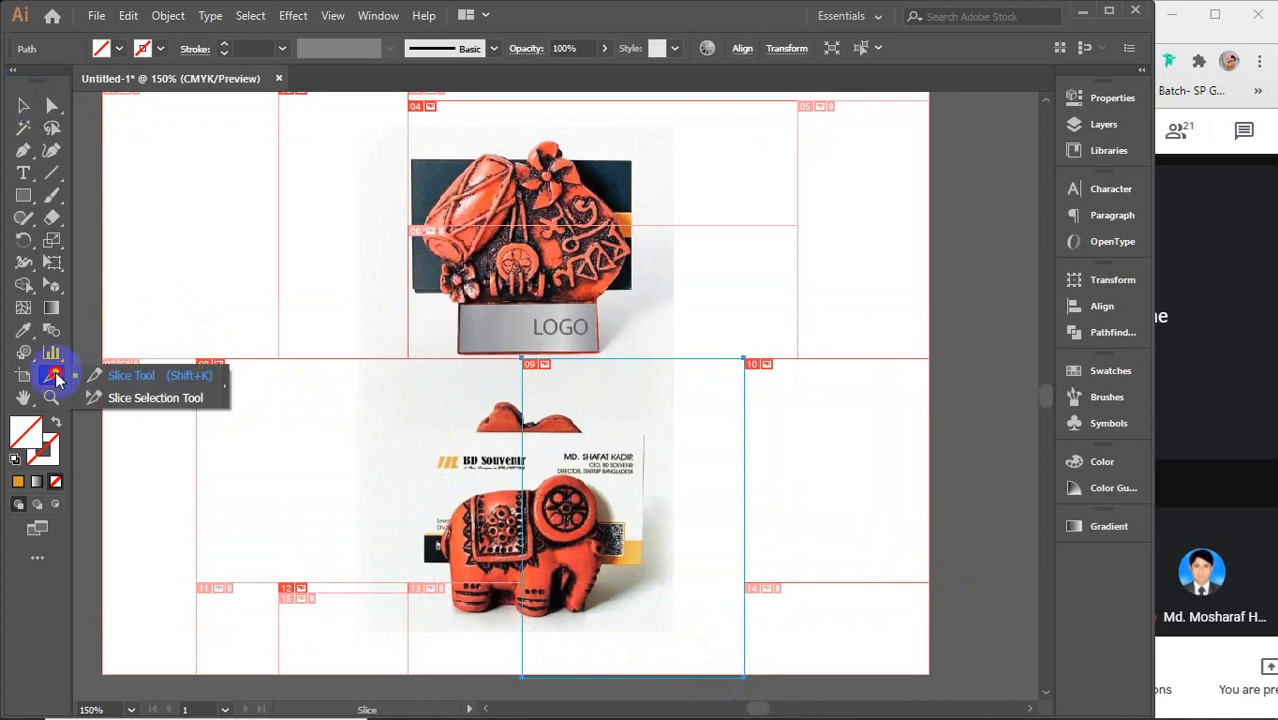
click(157, 400)
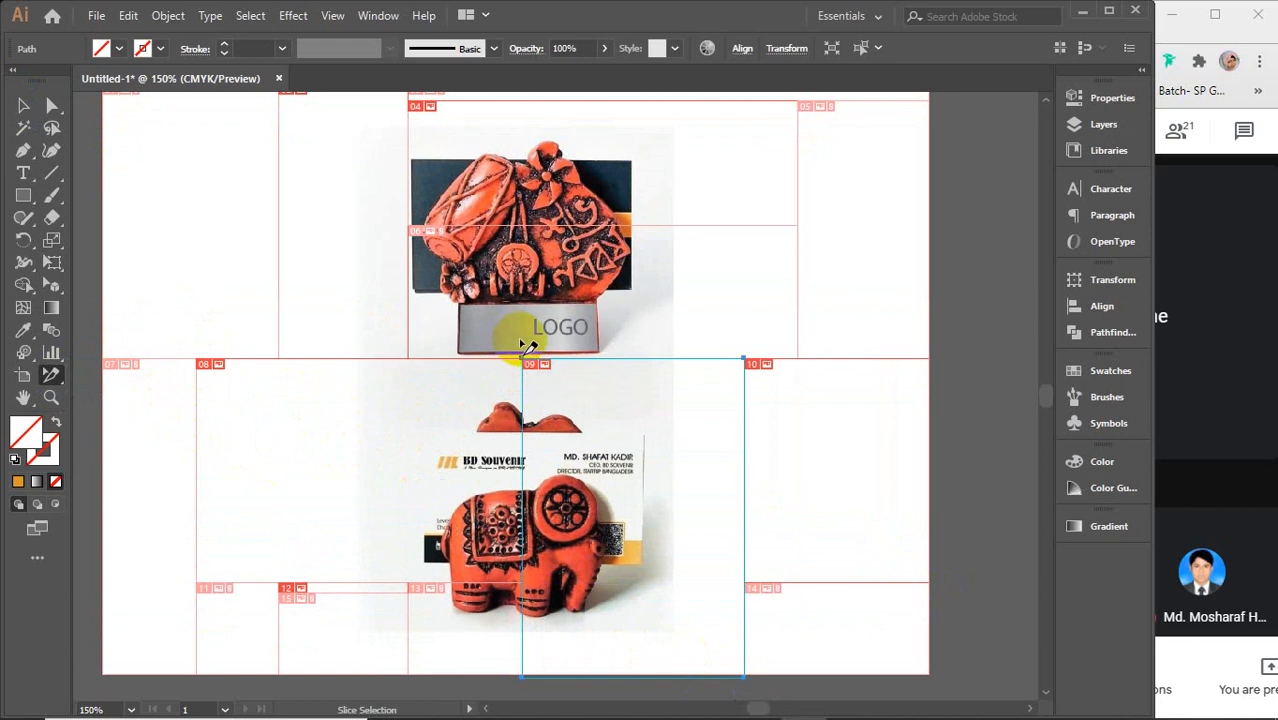
click(472, 392)
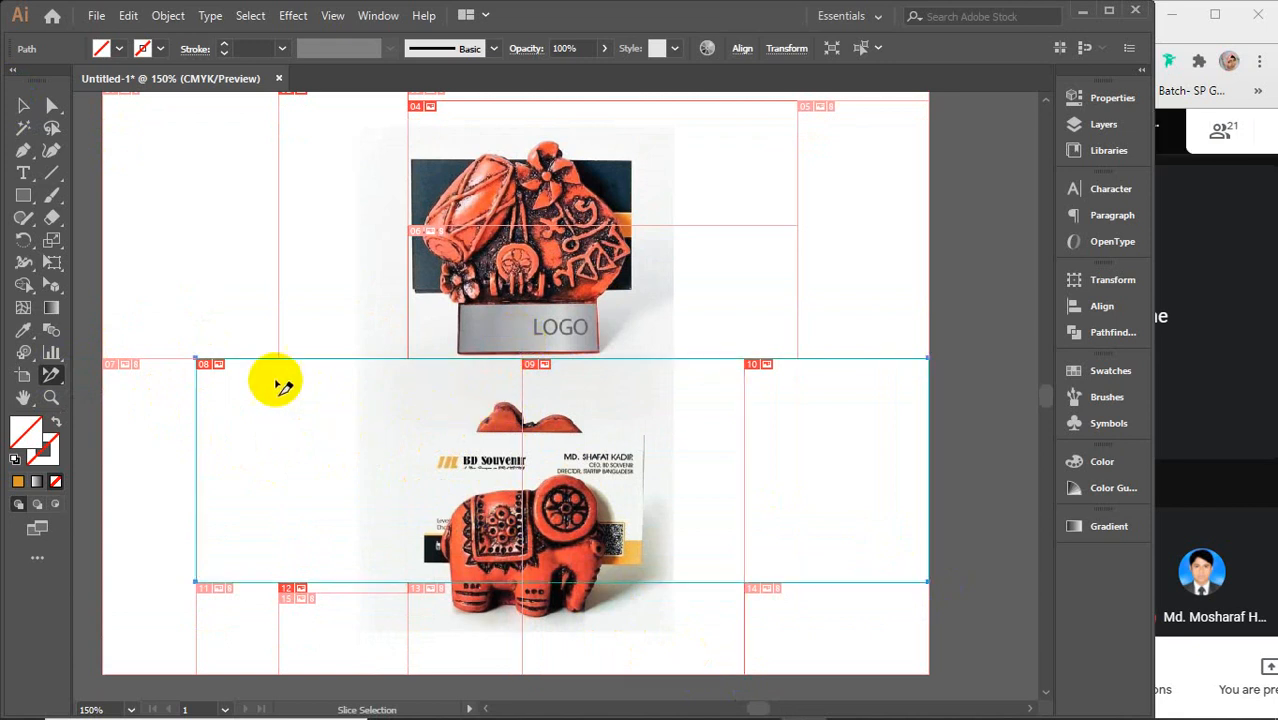
click(445, 275)
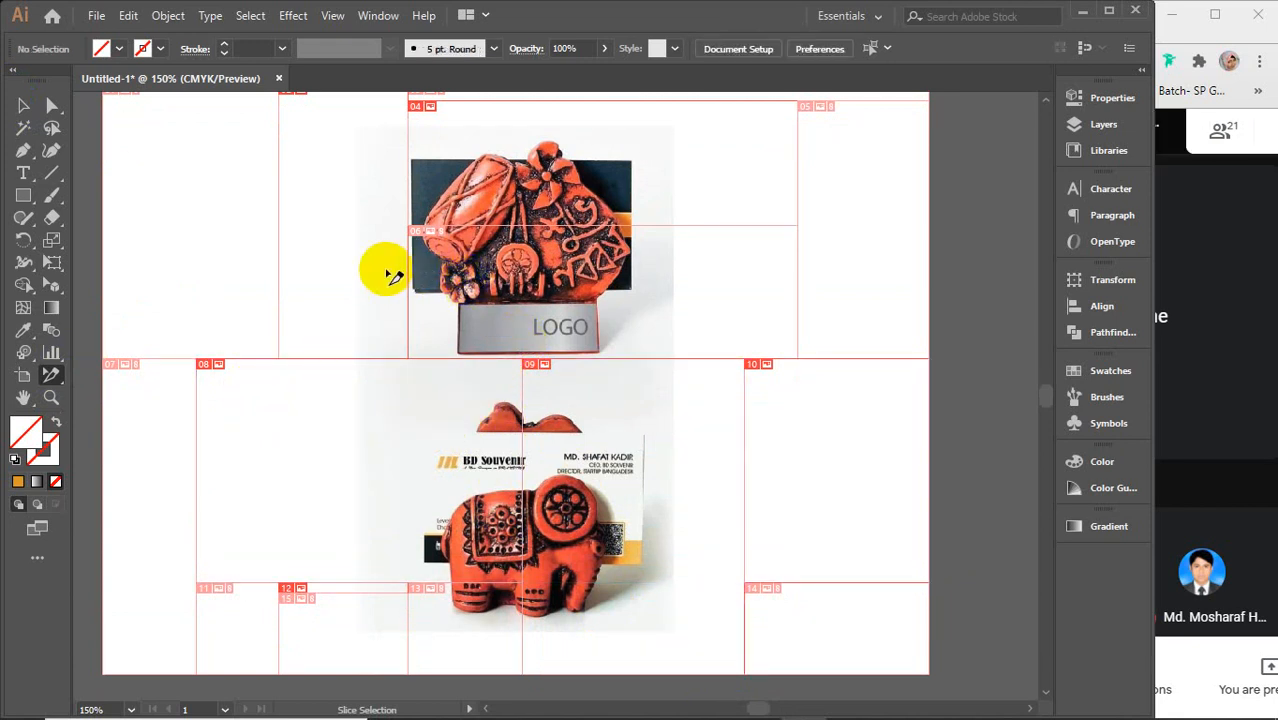
drag(387, 273, 440, 304)
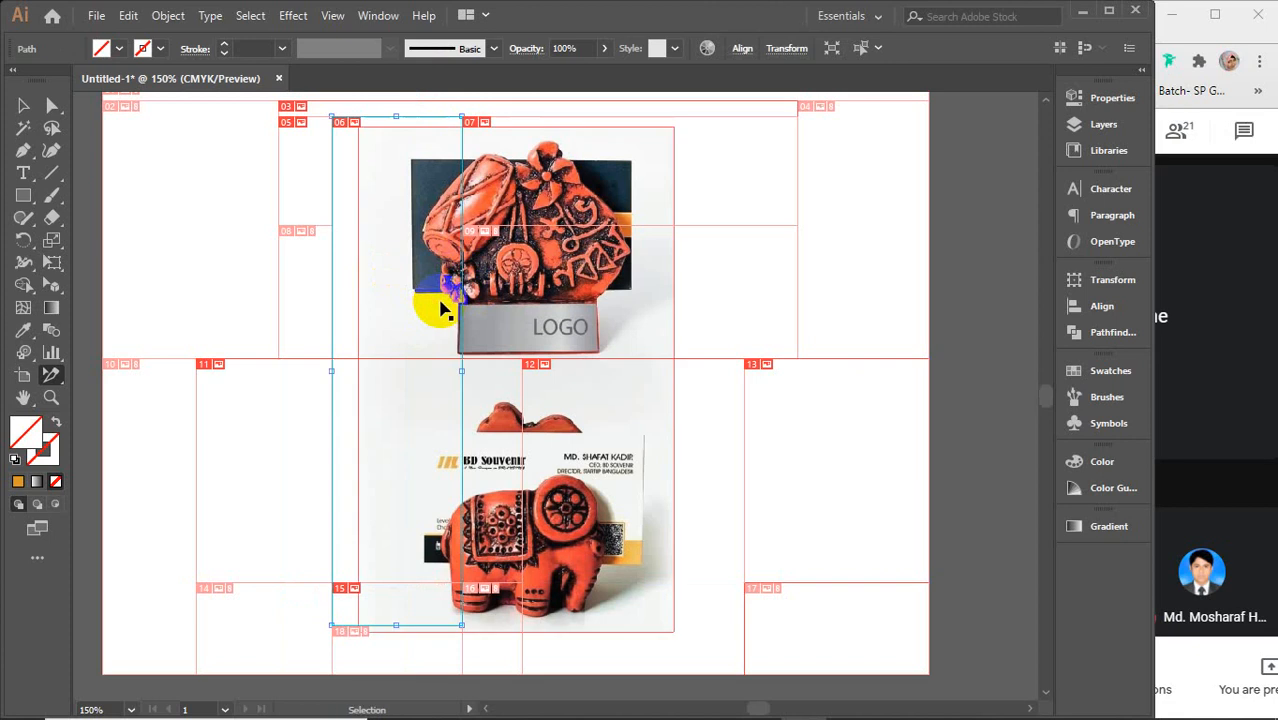
key(ctrl+z)
click(24, 106)
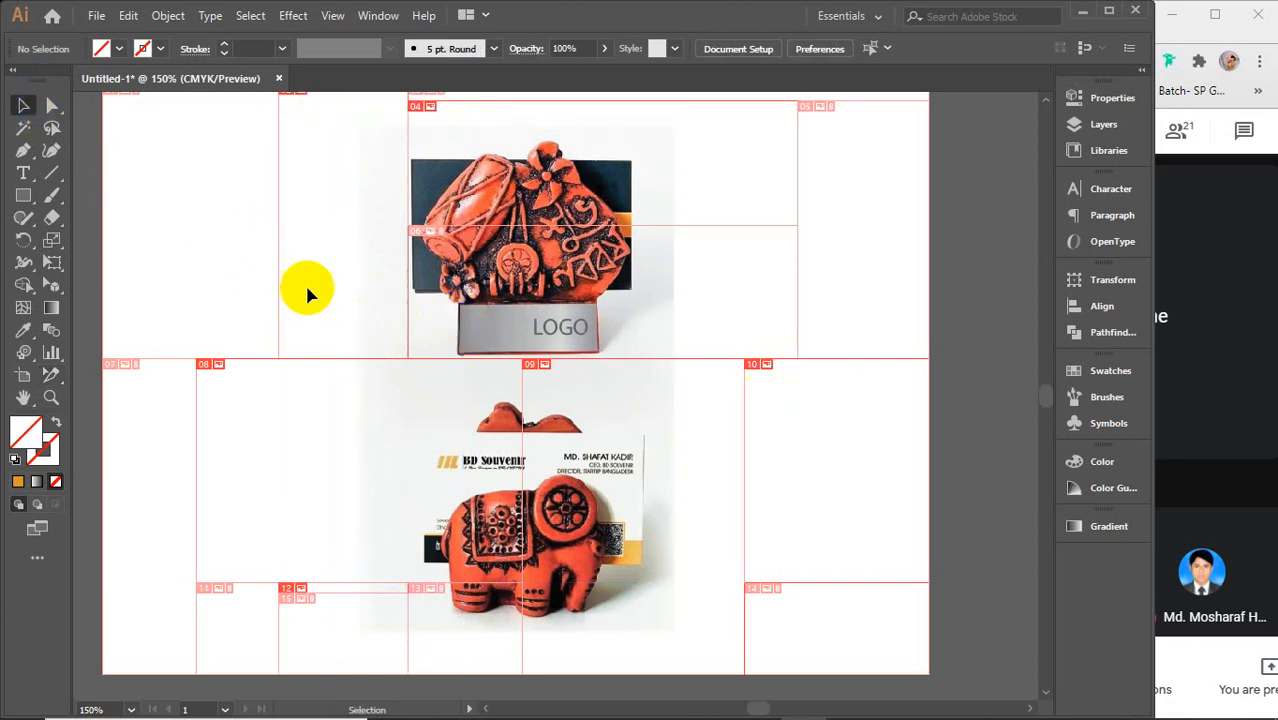
Step: Try to save the selected slices without any slice selected
click(96, 15)
mouse_move(160, 353)
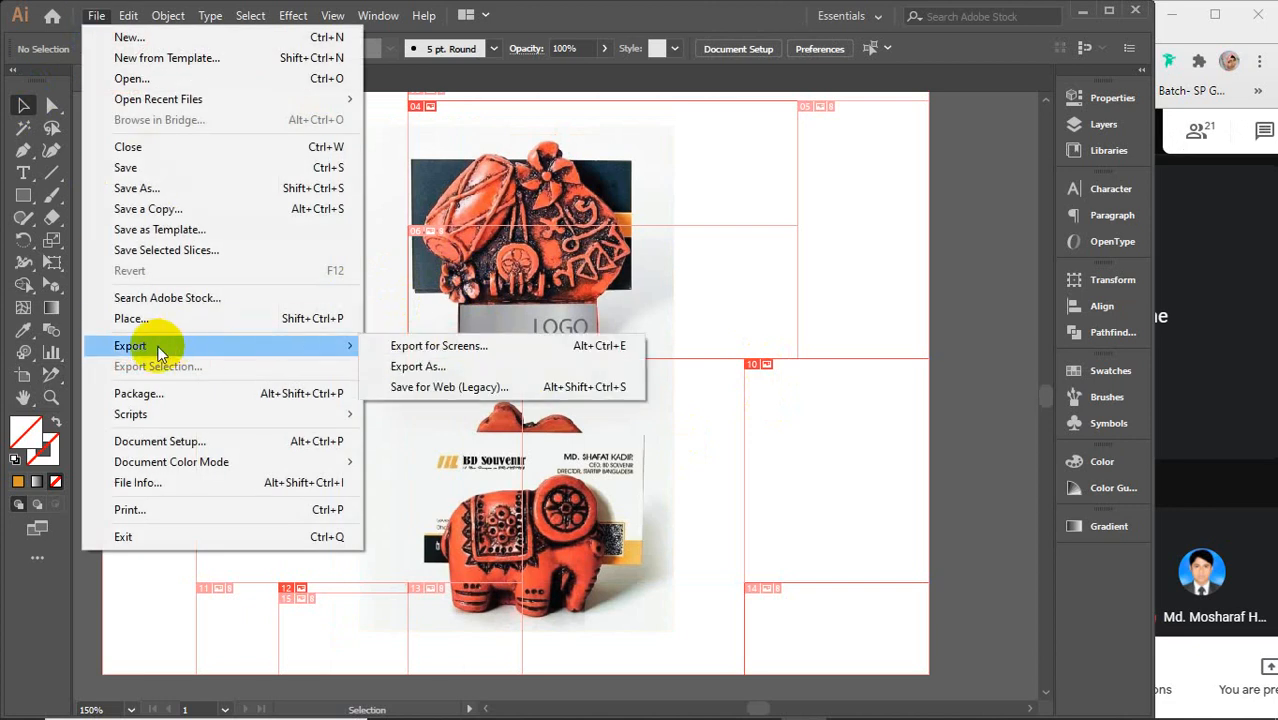
click(180, 252)
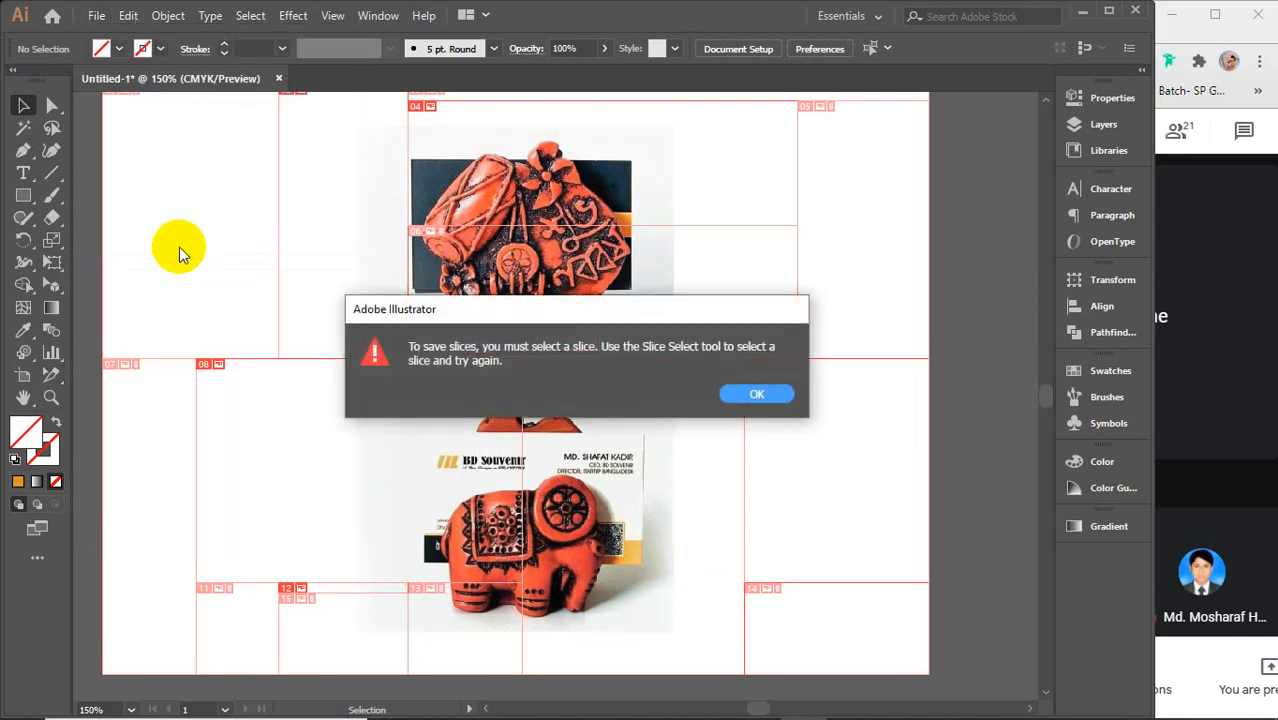
click(750, 394)
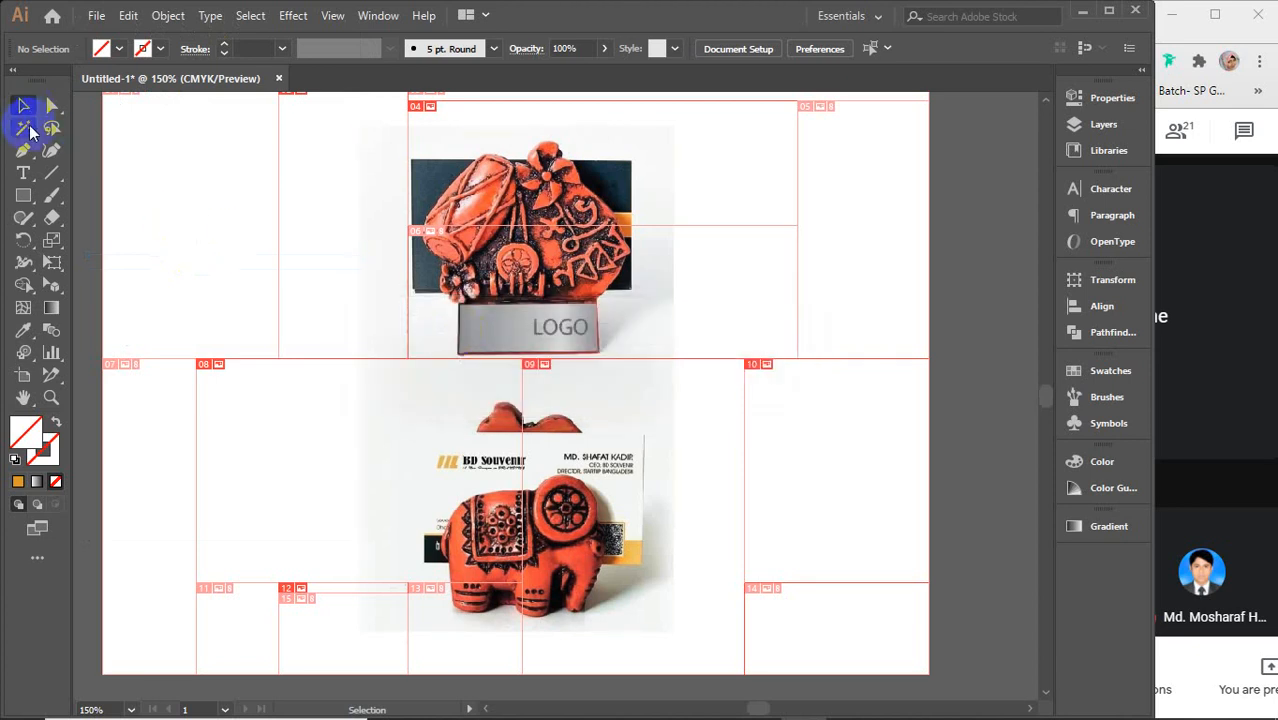
Step: Select the slices covering the drum and elephant photo with the Slice Selection tool, starting from the wide drum slice
click(52, 380)
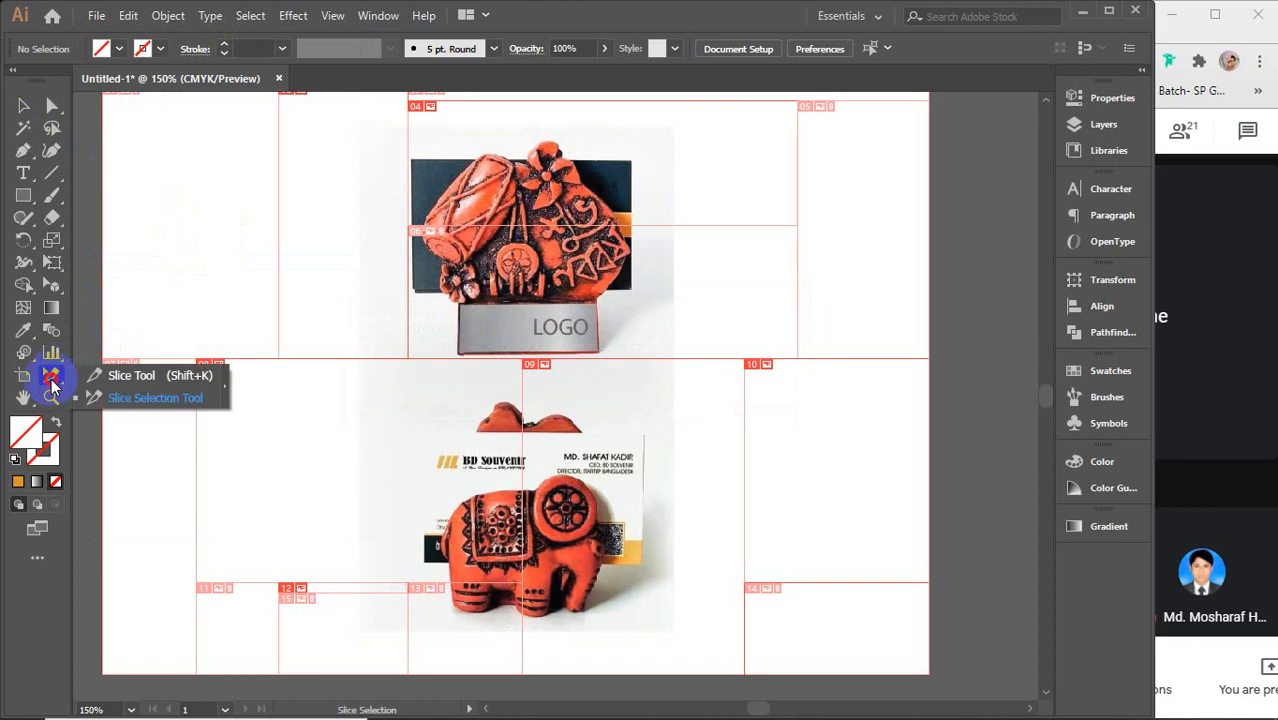
scroll(493, 380, down, 3)
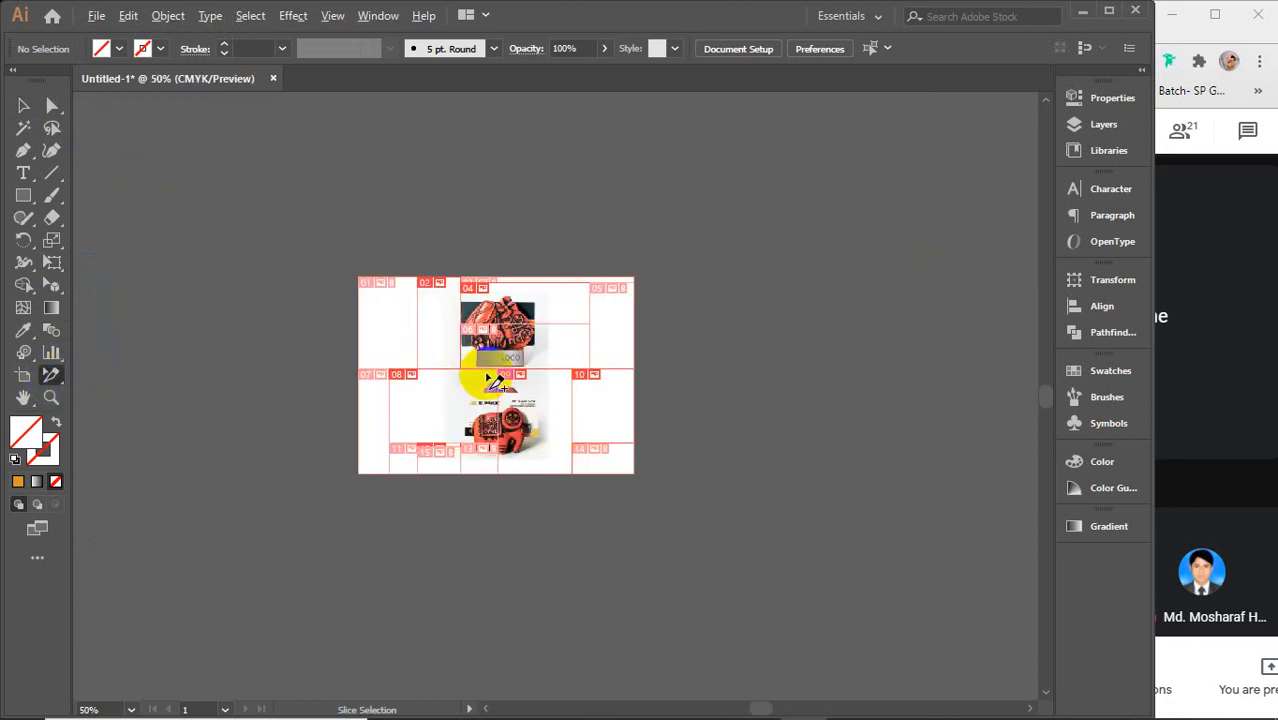
drag(306, 240, 690, 536)
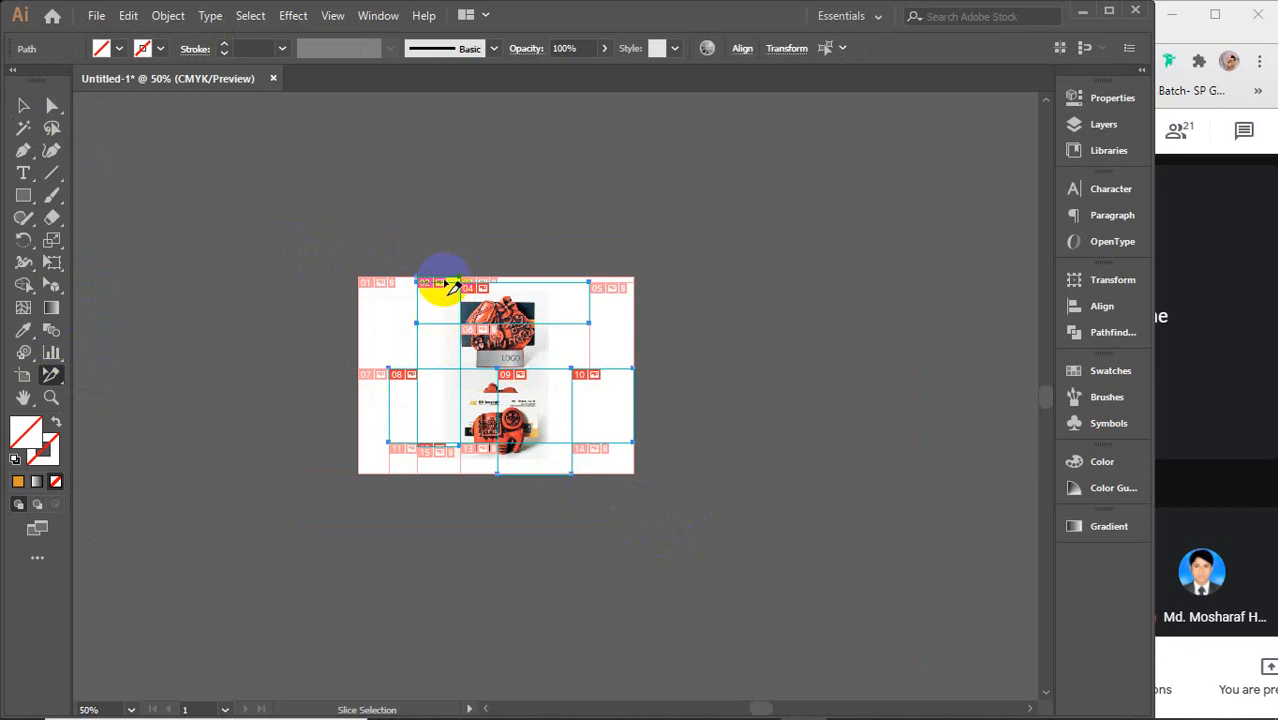
scroll(496, 326, up, 4)
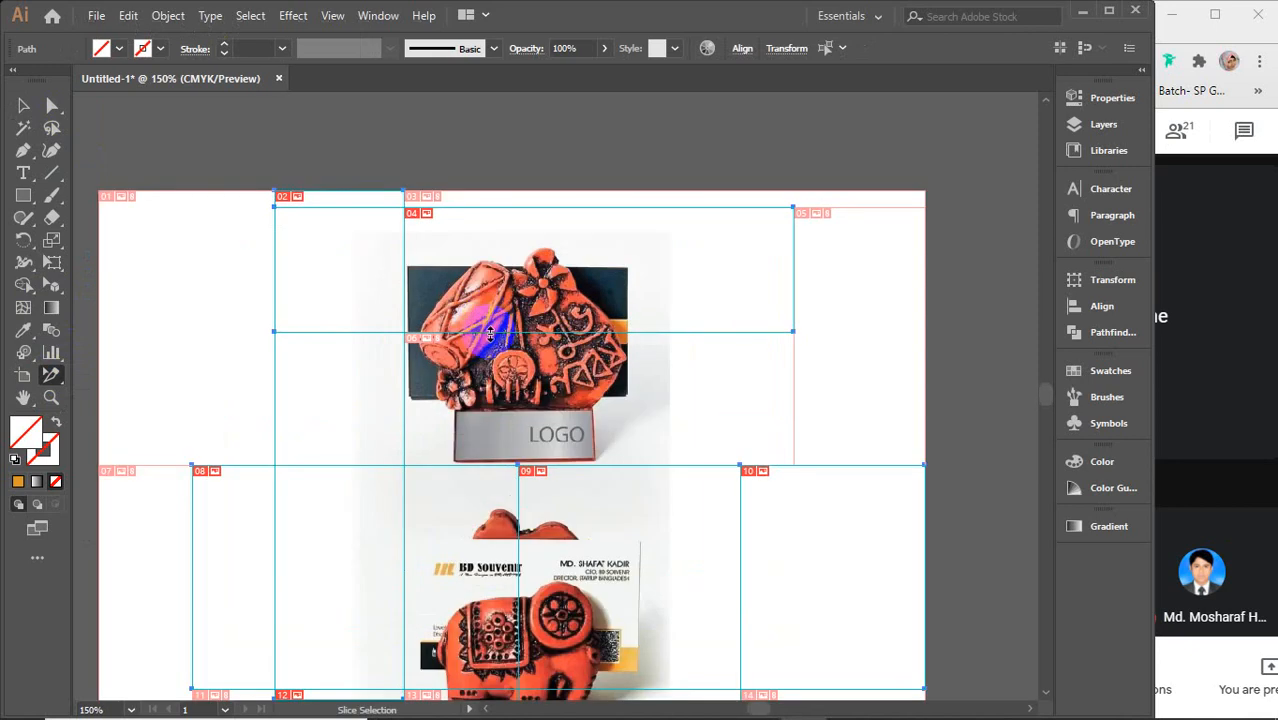
scroll(497, 258, down, 3)
click(497, 258)
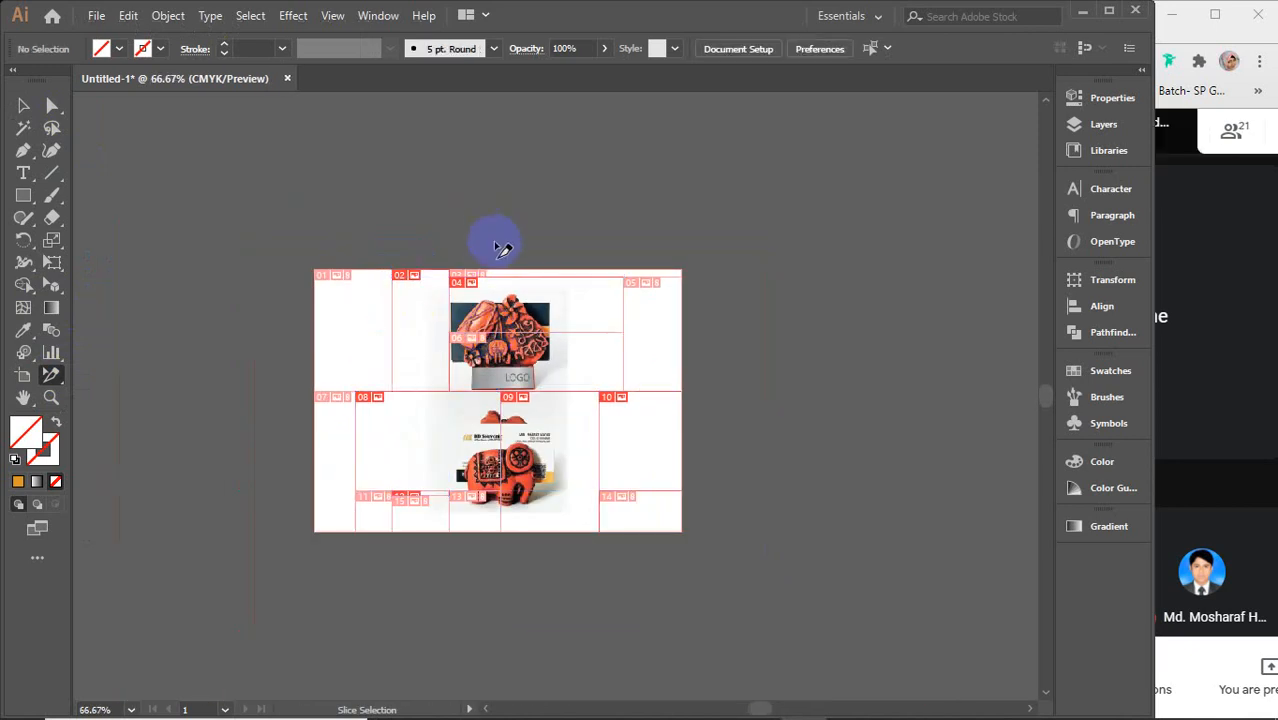
click(490, 290)
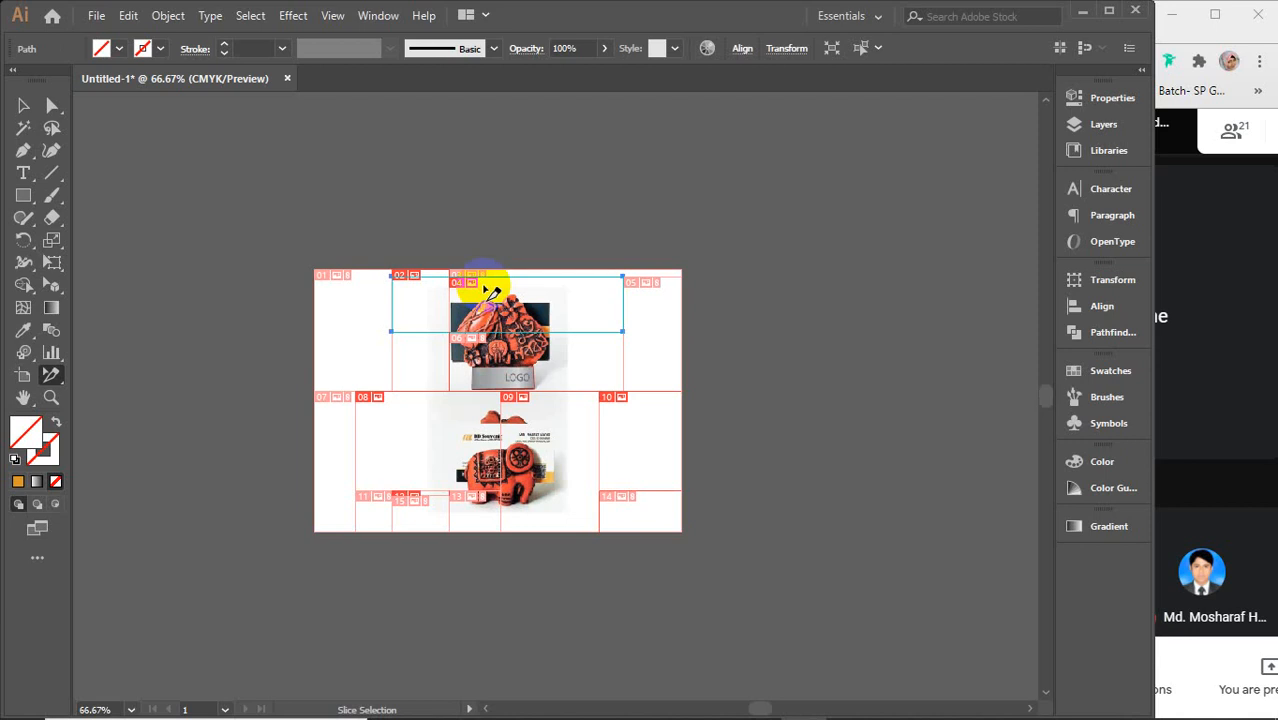
shift+click(447, 345)
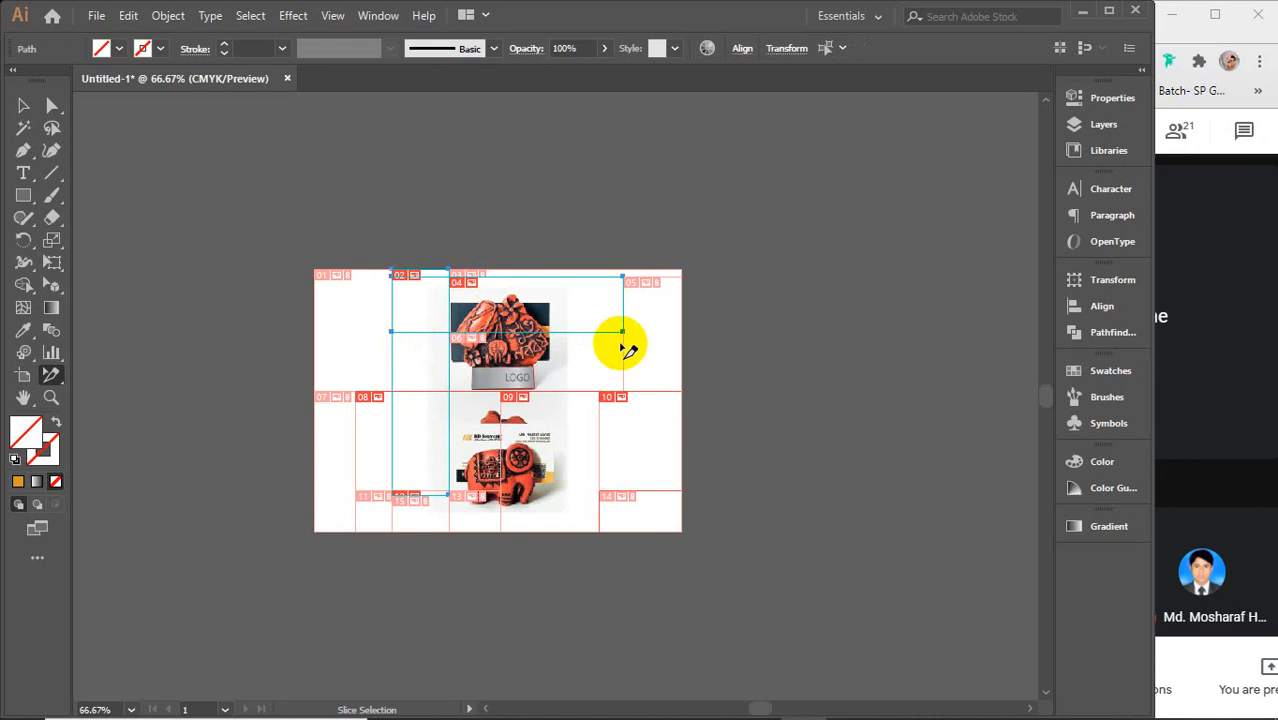
drag(406, 210, 591, 461)
Step: Save the selected slices to the Desktop as Untitled-1, using the Images Only file type
click(96, 16)
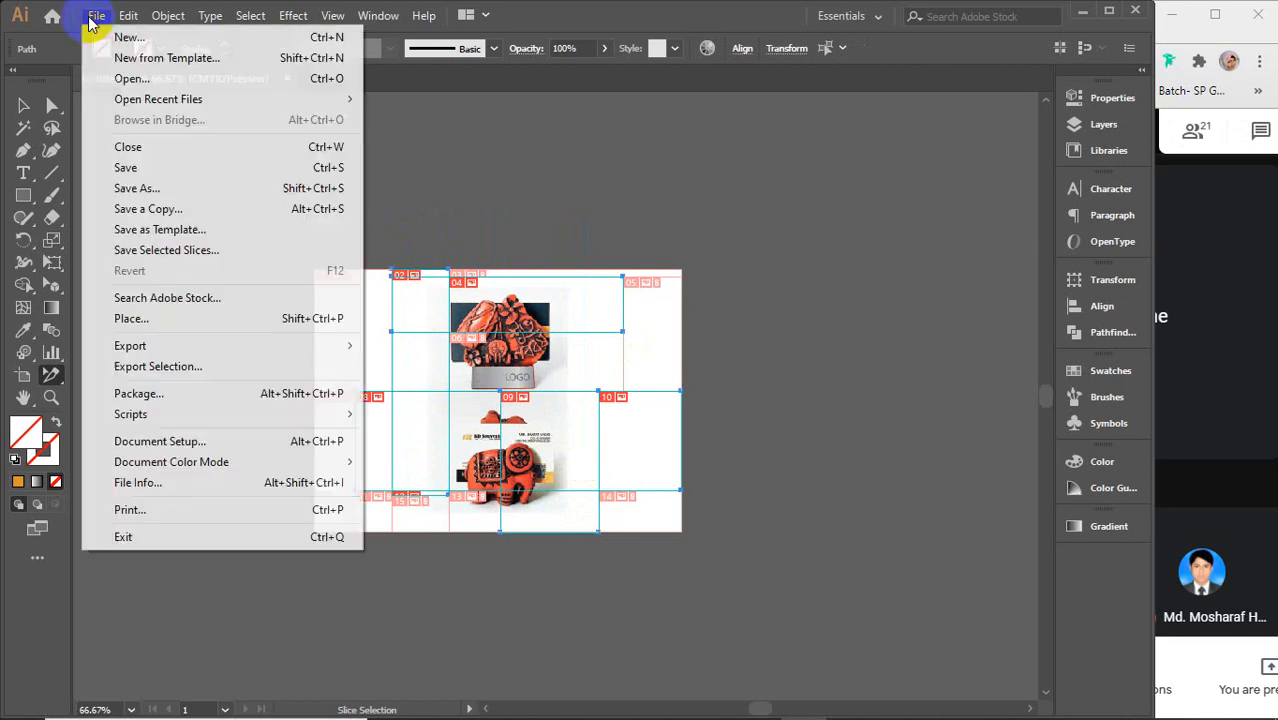
click(167, 250)
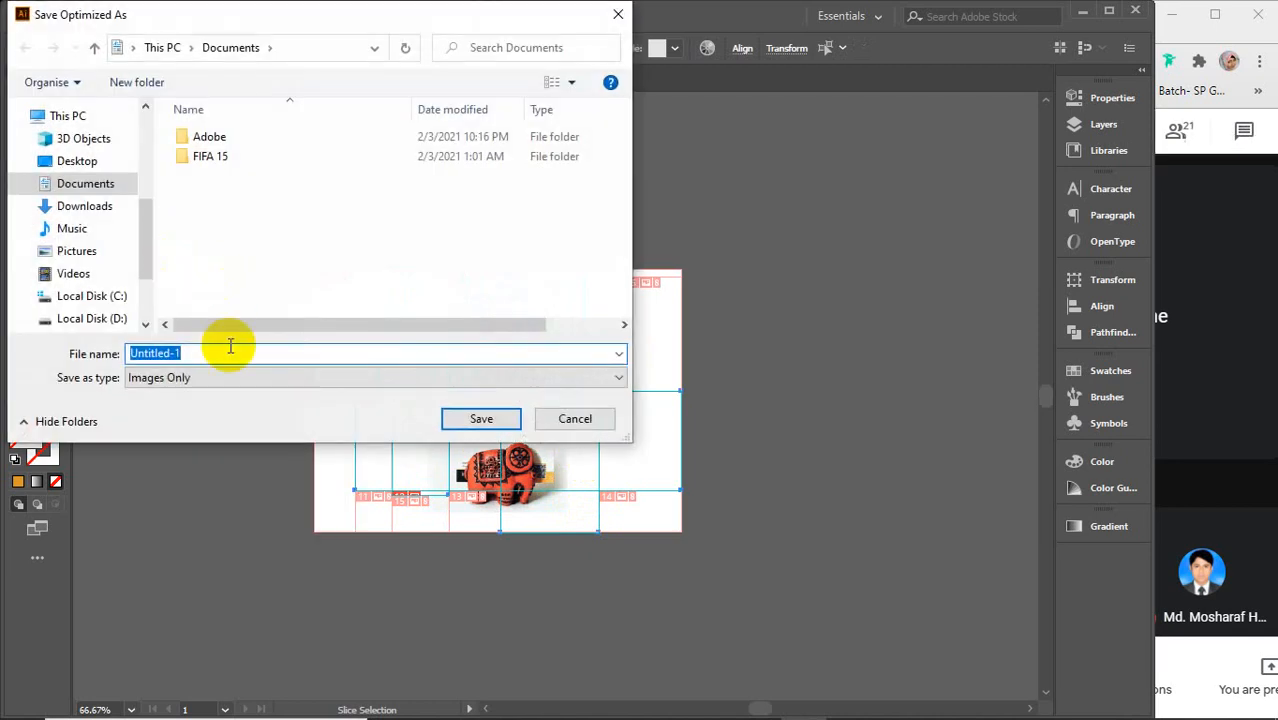
click(80, 161)
click(290, 378)
click(275, 378)
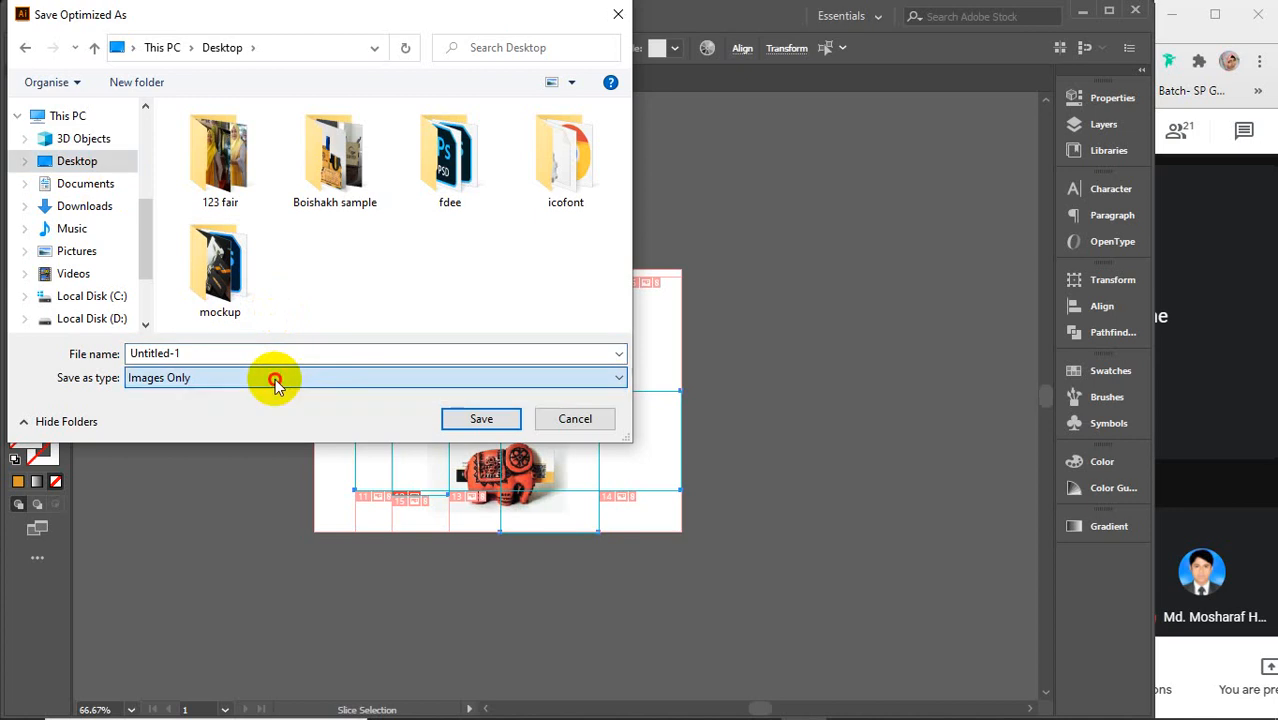
click(478, 419)
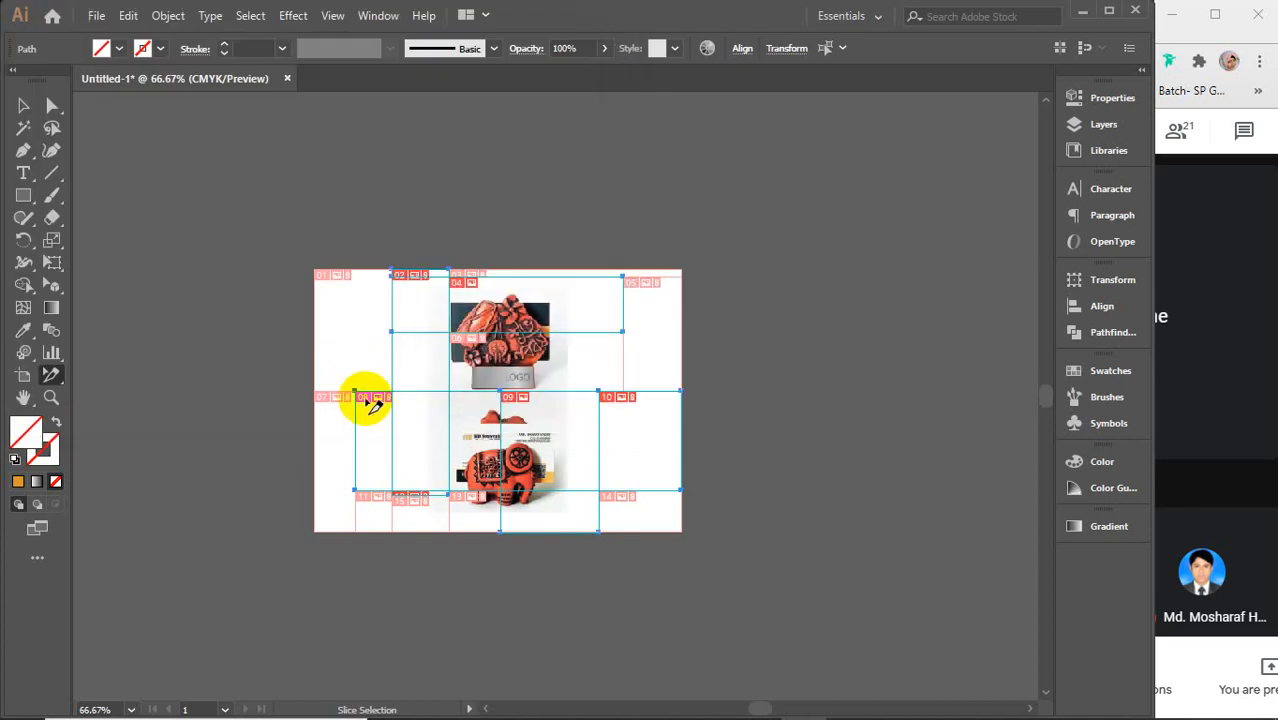
Step: Switch to the Windows desktop, refresh it, and open the exported images folder
click(1082, 10)
right_click(431, 159)
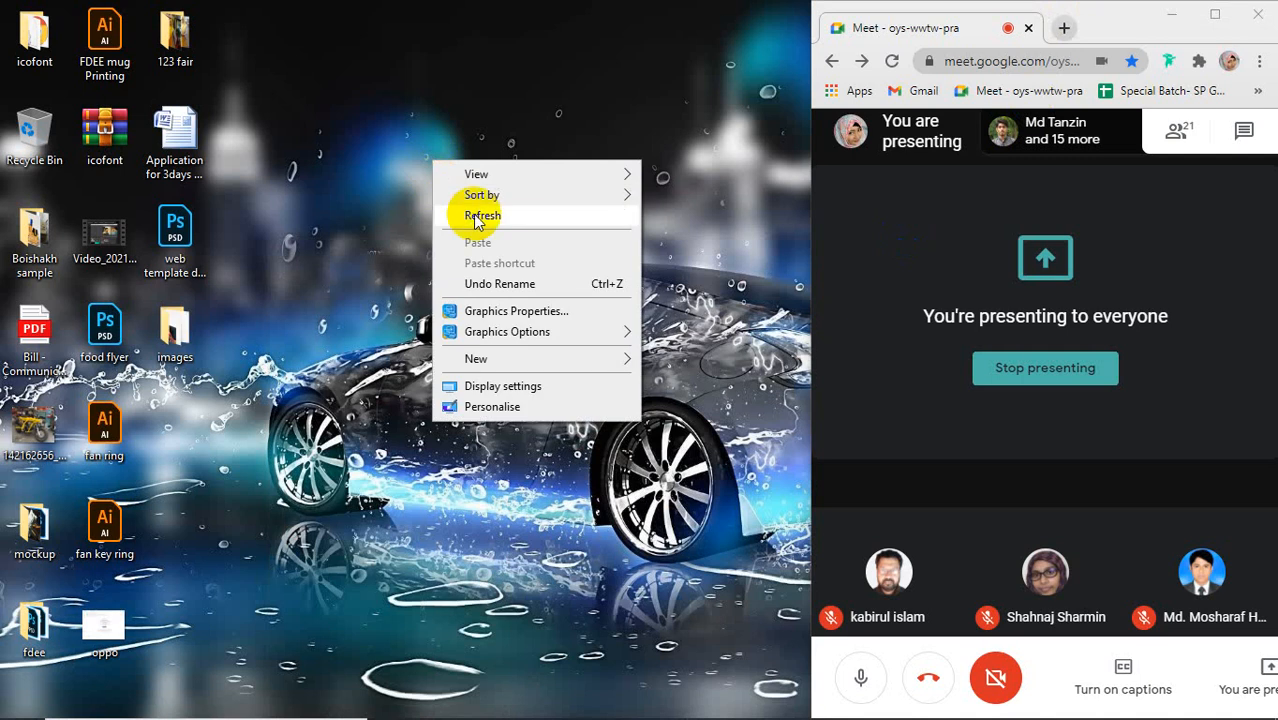
click(455, 213)
right_click(393, 138)
click(431, 191)
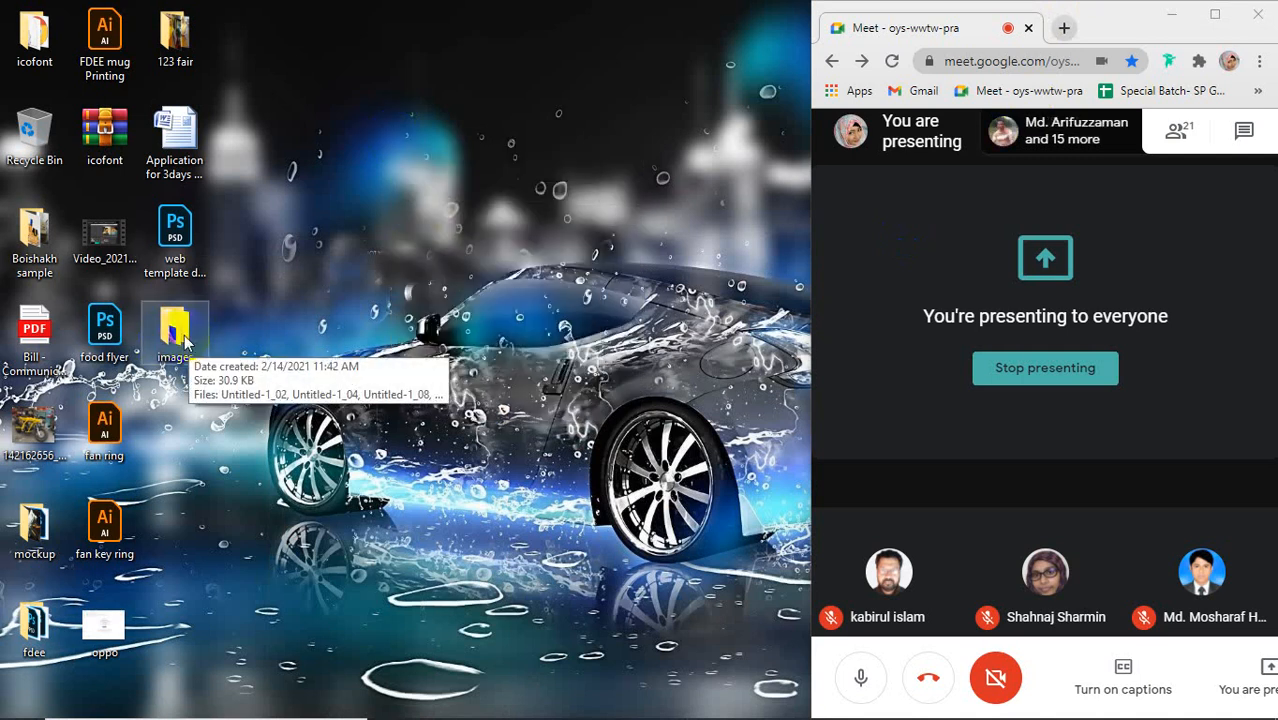
double_click(175, 330)
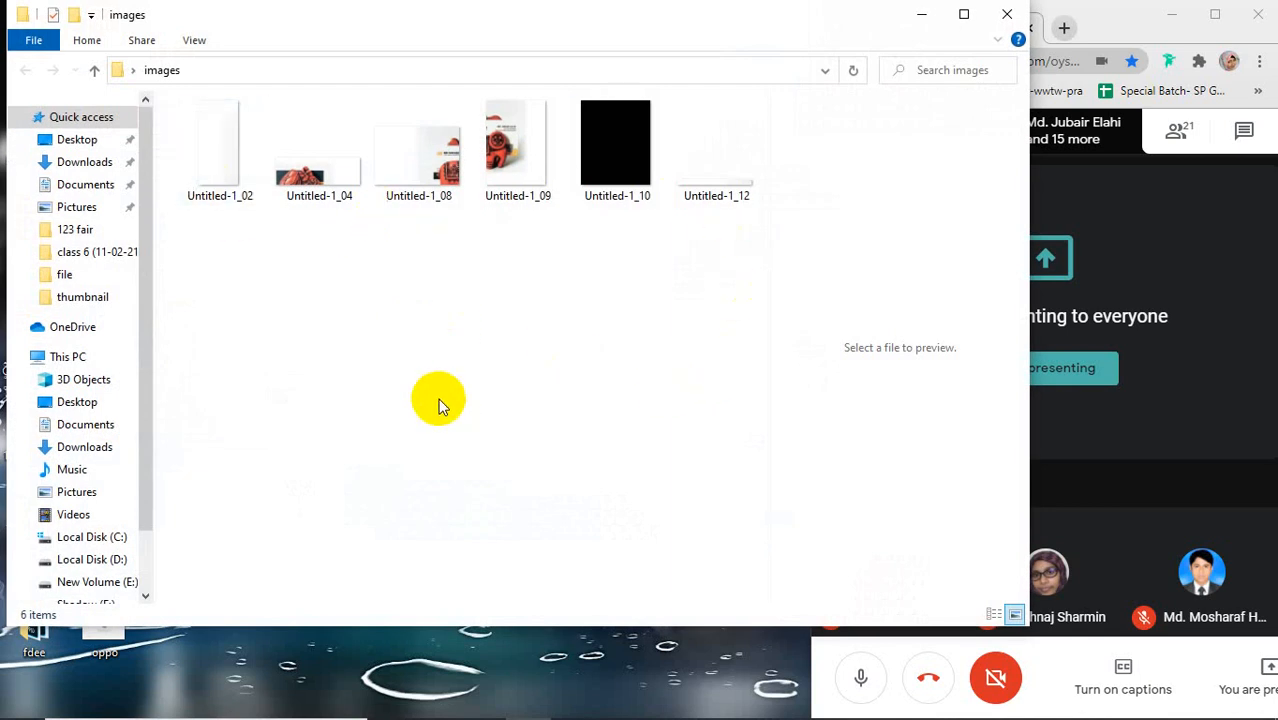
Step: Preview the exported slice images one after another in the images folder, and close the folder window
click(295, 175)
click(222, 171)
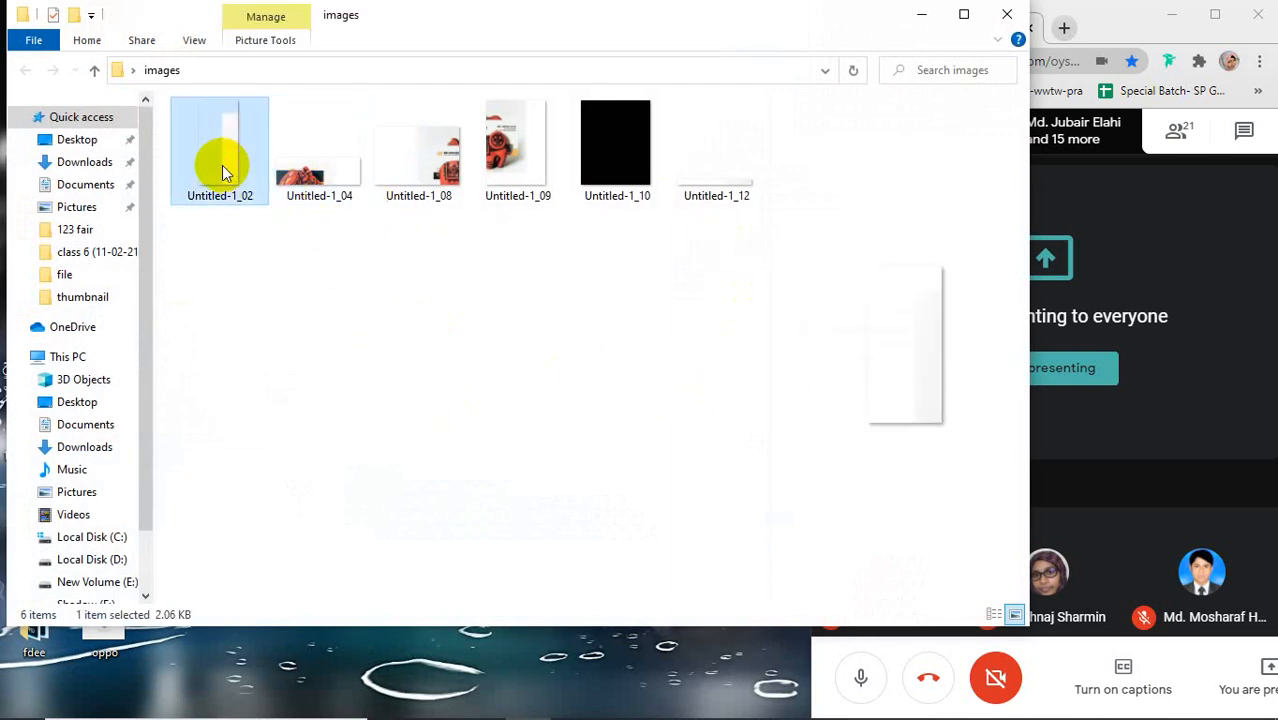
click(320, 190)
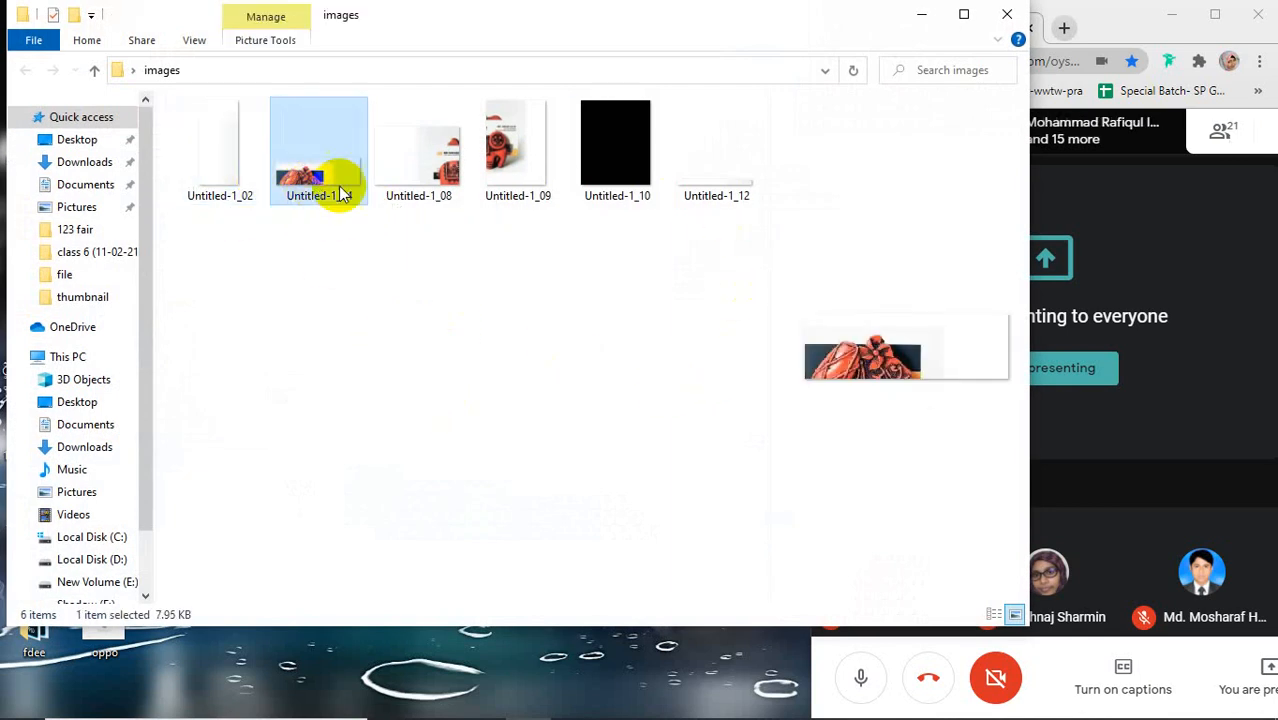
click(412, 175)
click(517, 165)
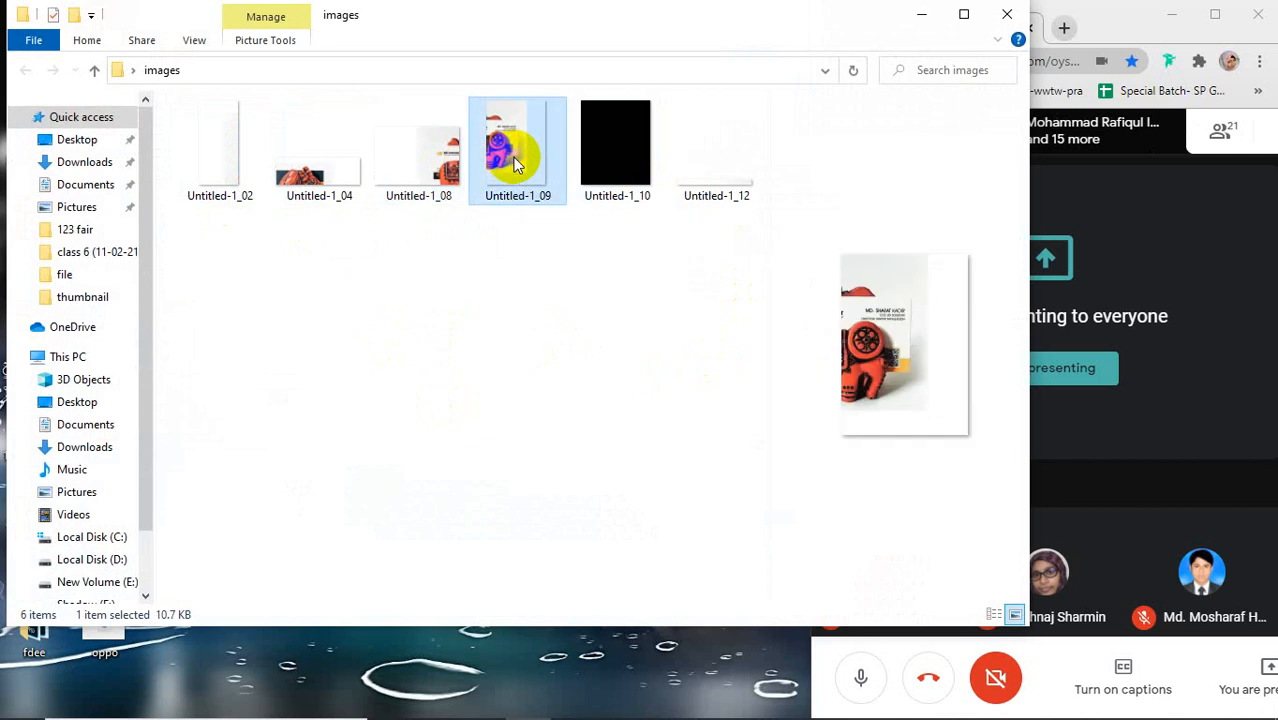
click(690, 195)
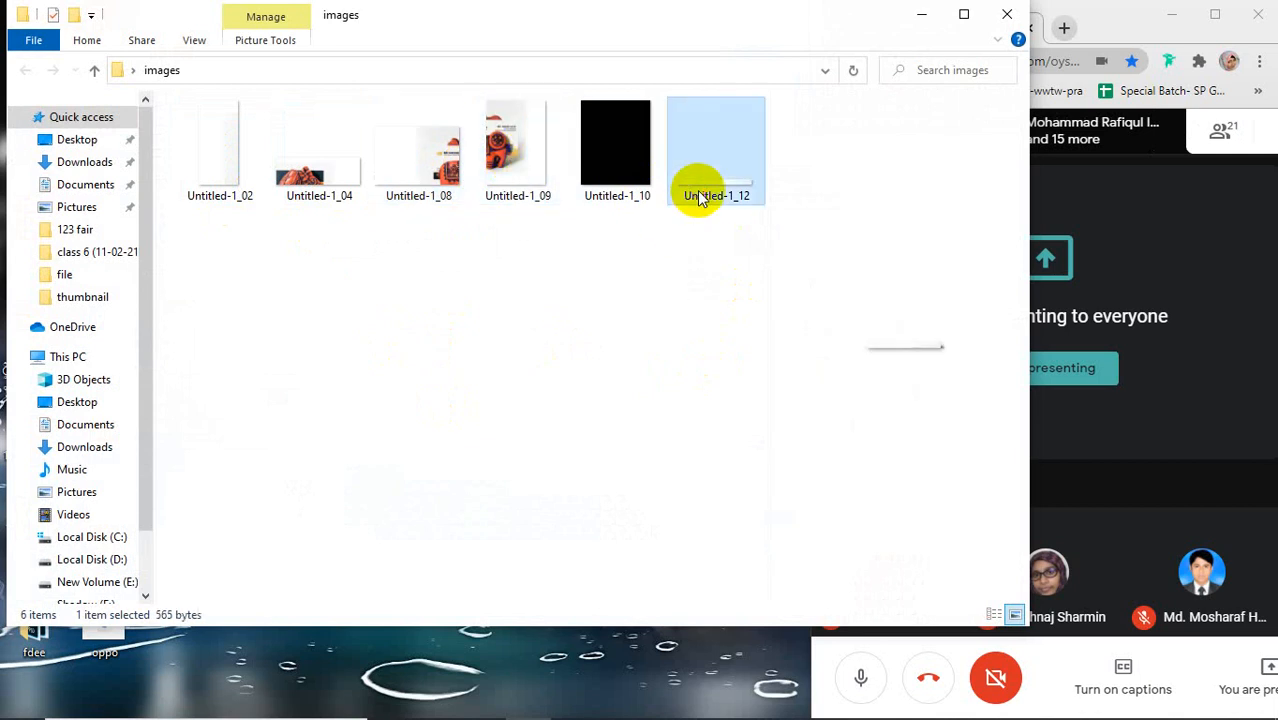
click(1000, 20)
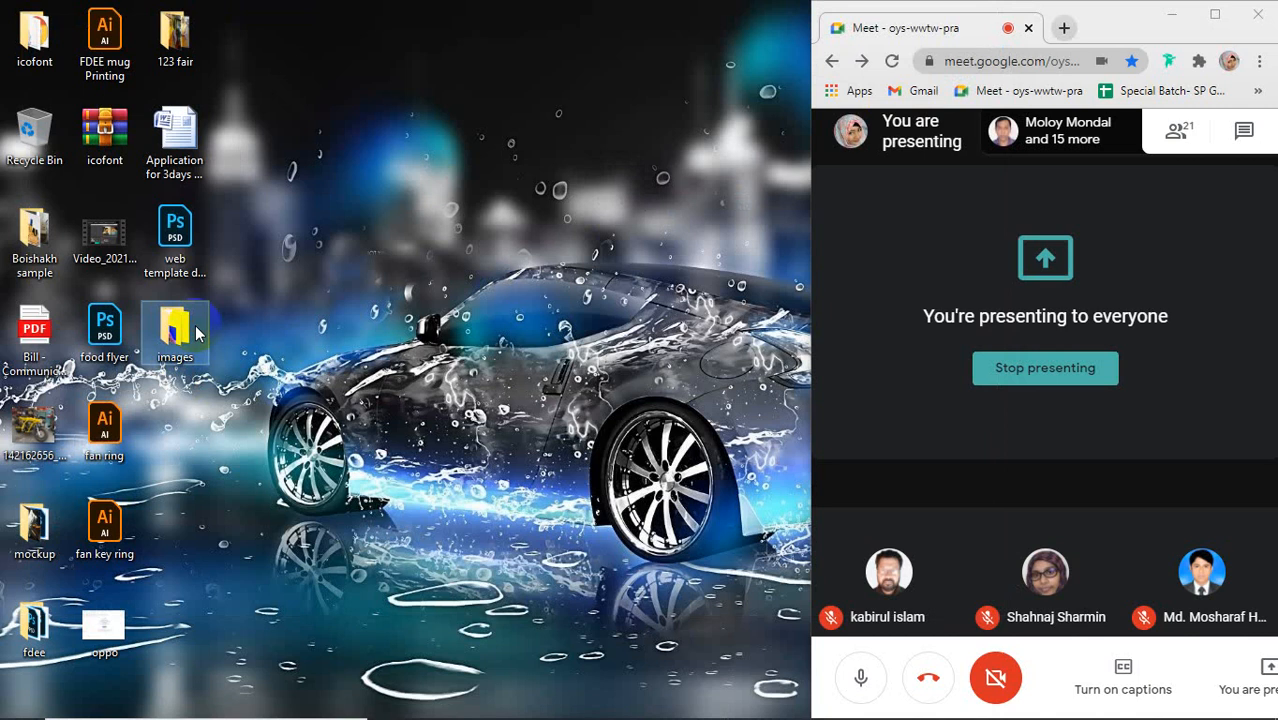
Step: Permanently delete the images folder from the desktop
click(196, 333)
key(shift+Delete)
key(Return)
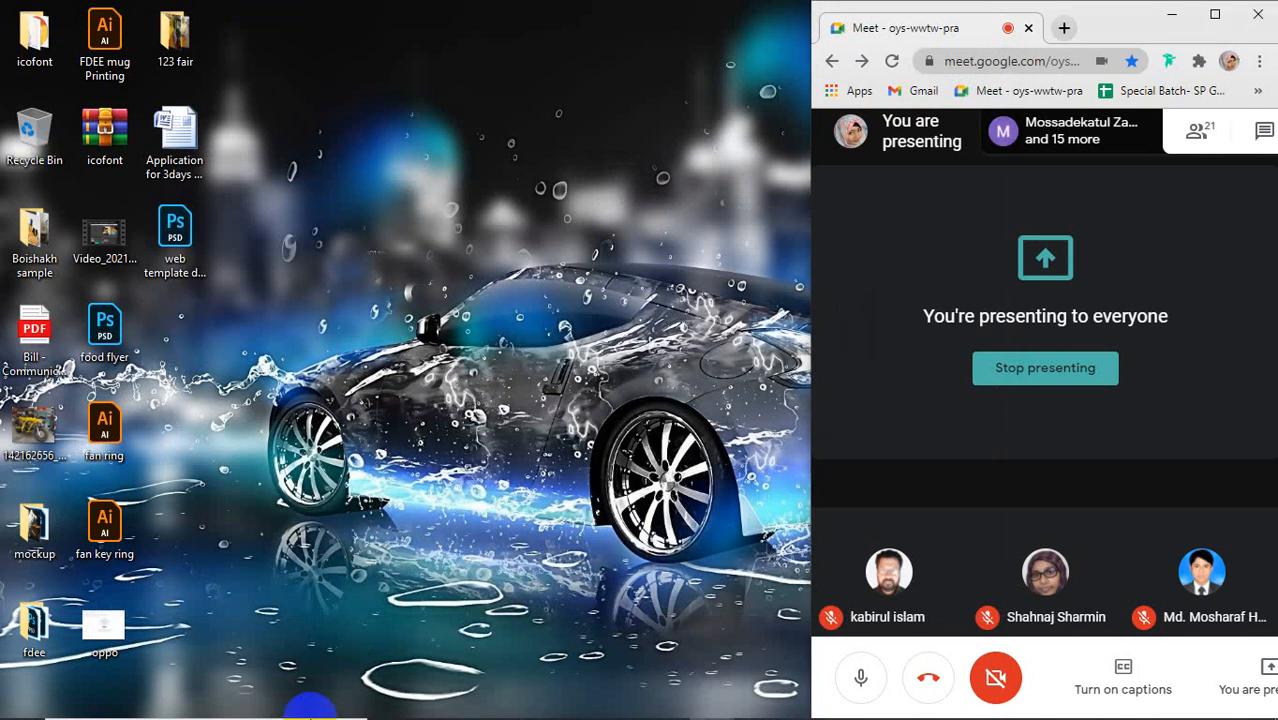
Step: Switch back to Illustrator and delete the photo together with all its slices from the artboard
mouse_move(310, 718)
click(798, 705)
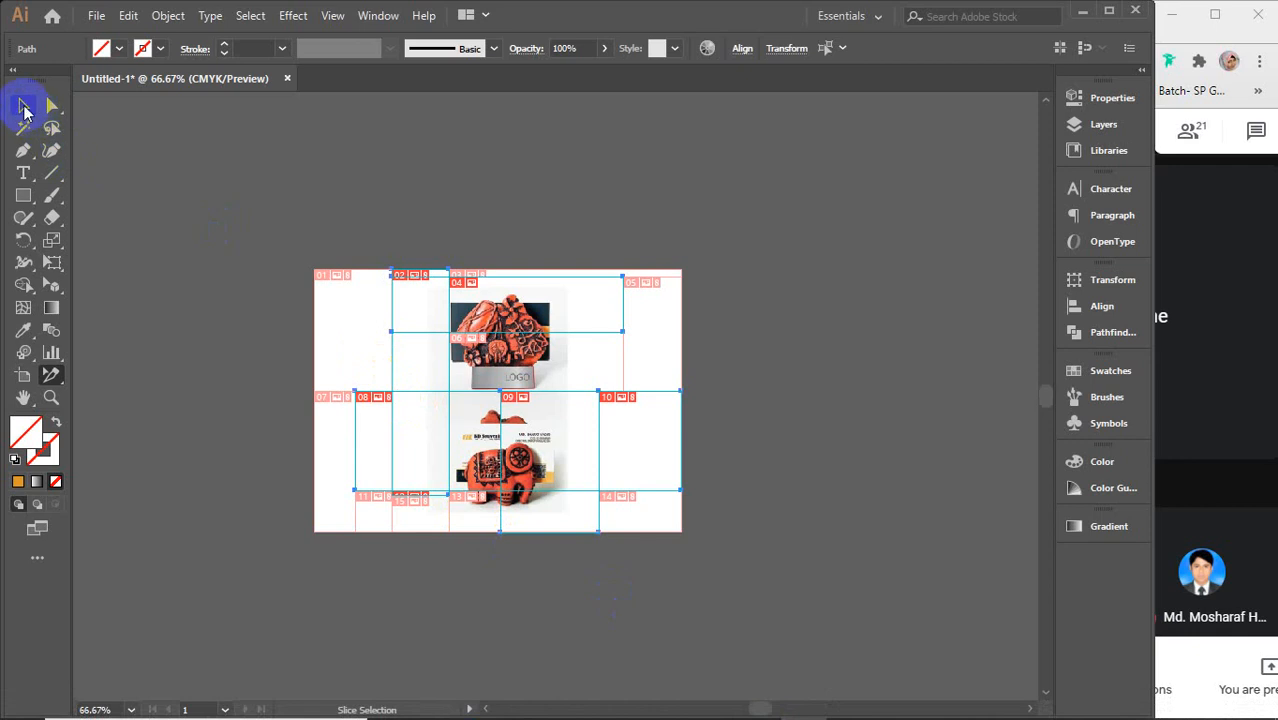
click(25, 112)
drag(237, 214, 742, 598)
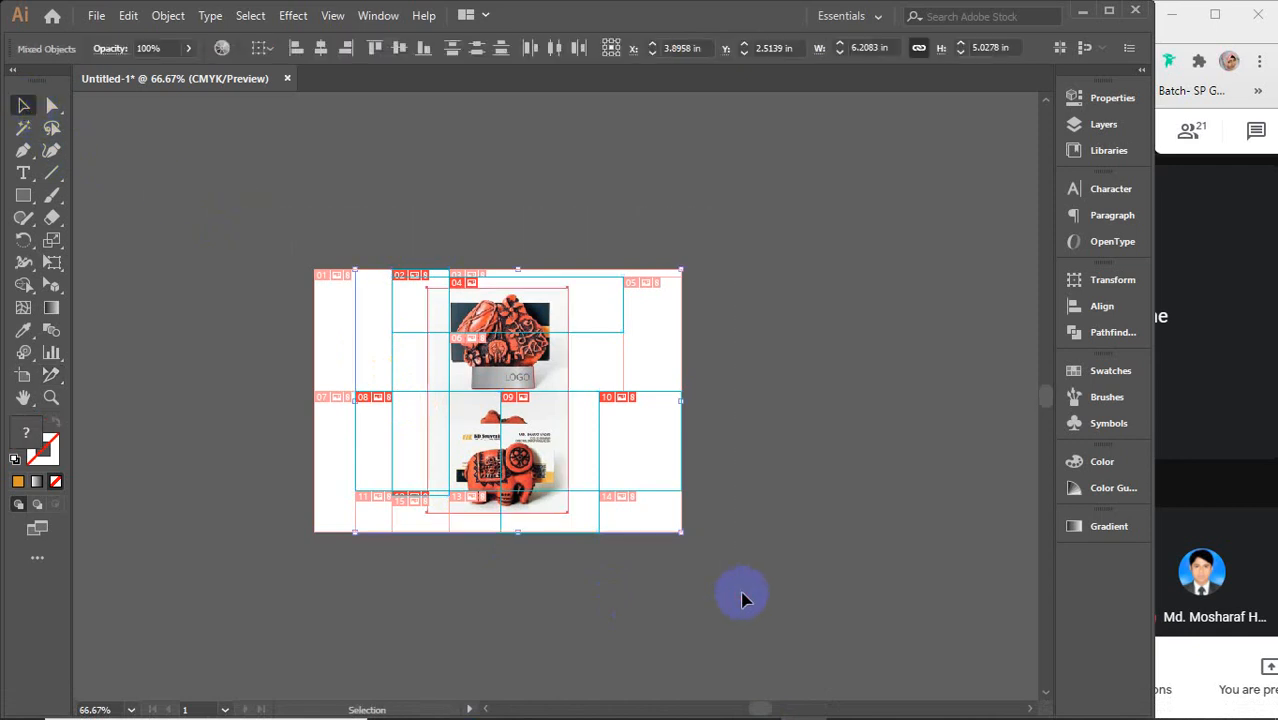
key(Delete)
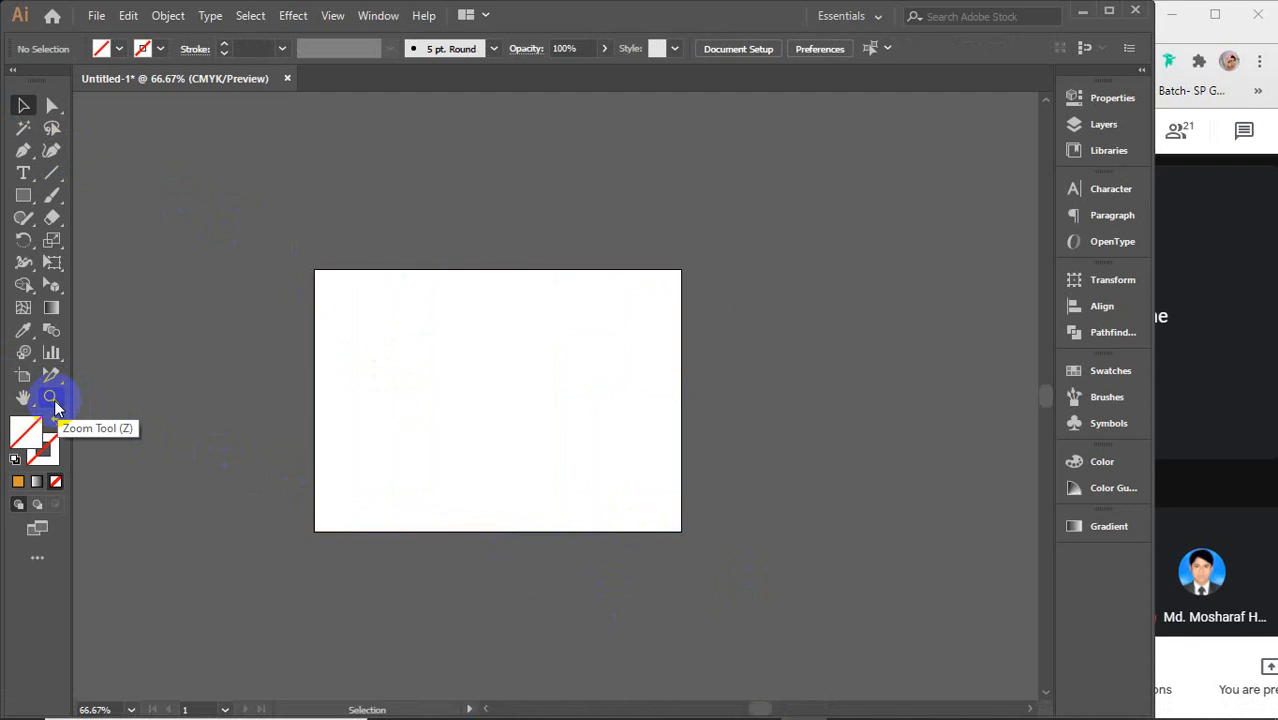
Step: Place the point text "Lorem ipsum" with the Type tool, enlarge it to about two-thirds of the artboard's width, and move it slightly up
click(214, 387)
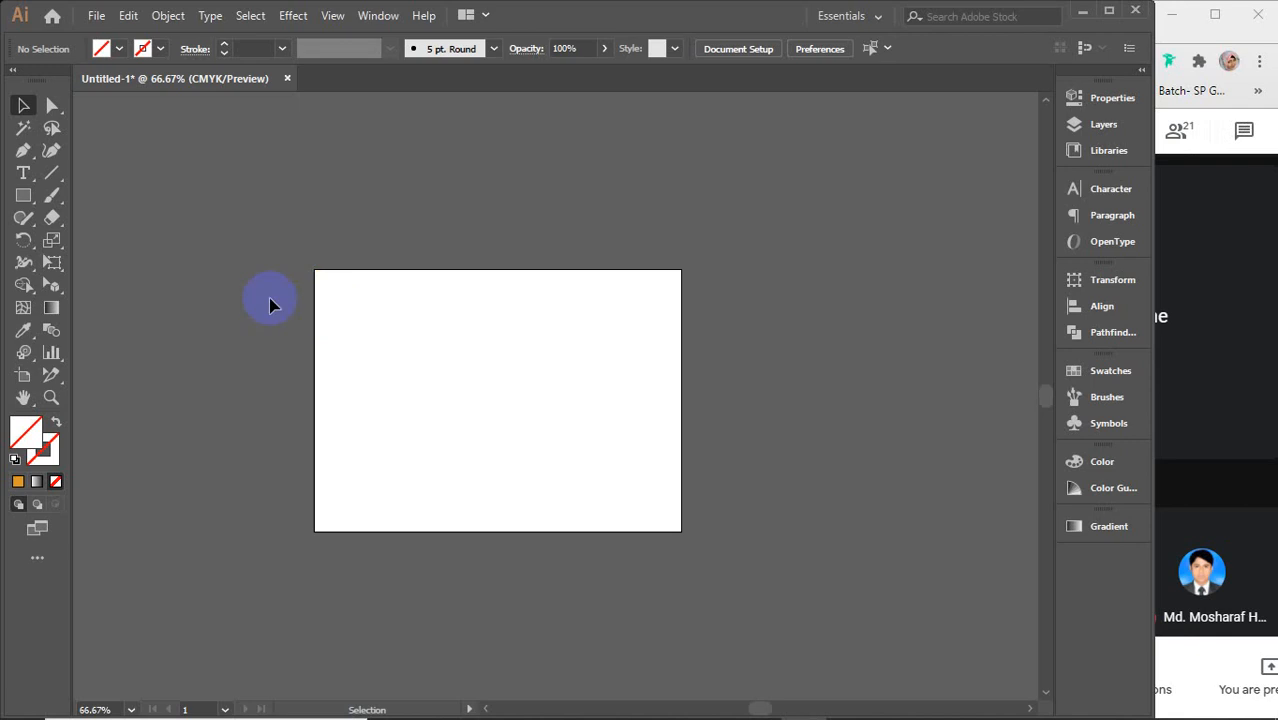
click(24, 178)
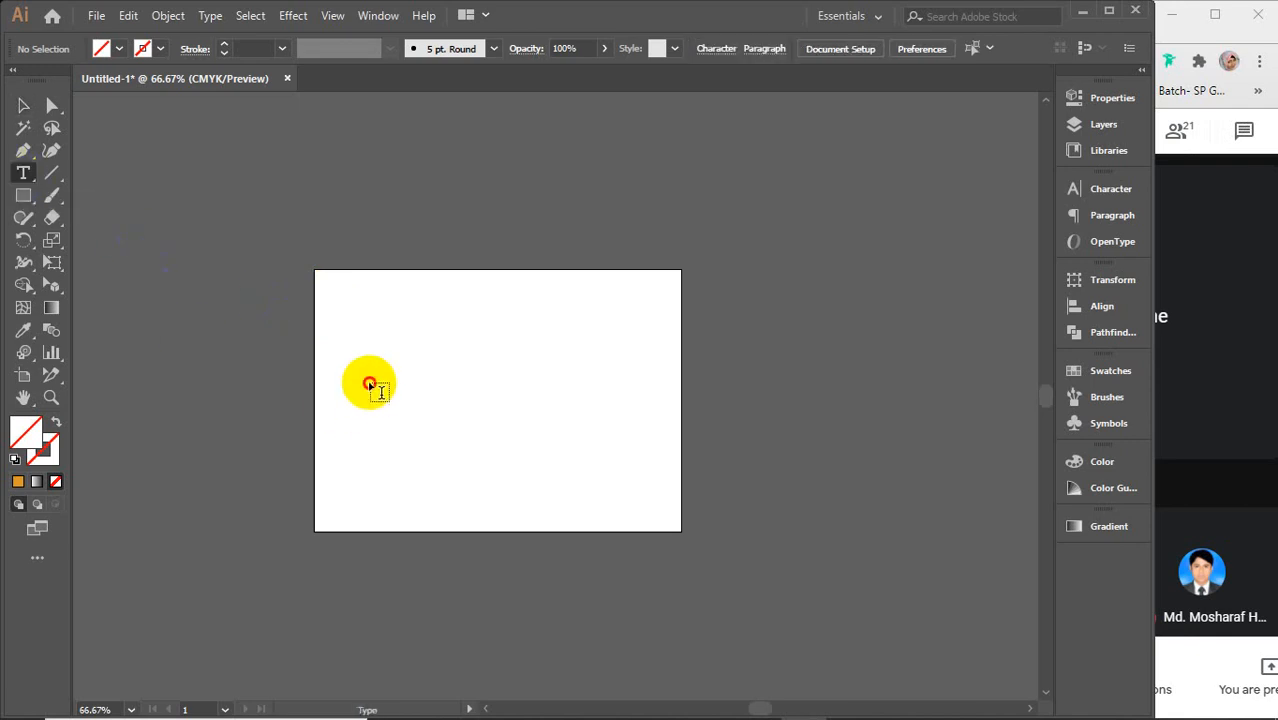
click(369, 380)
click(24, 105)
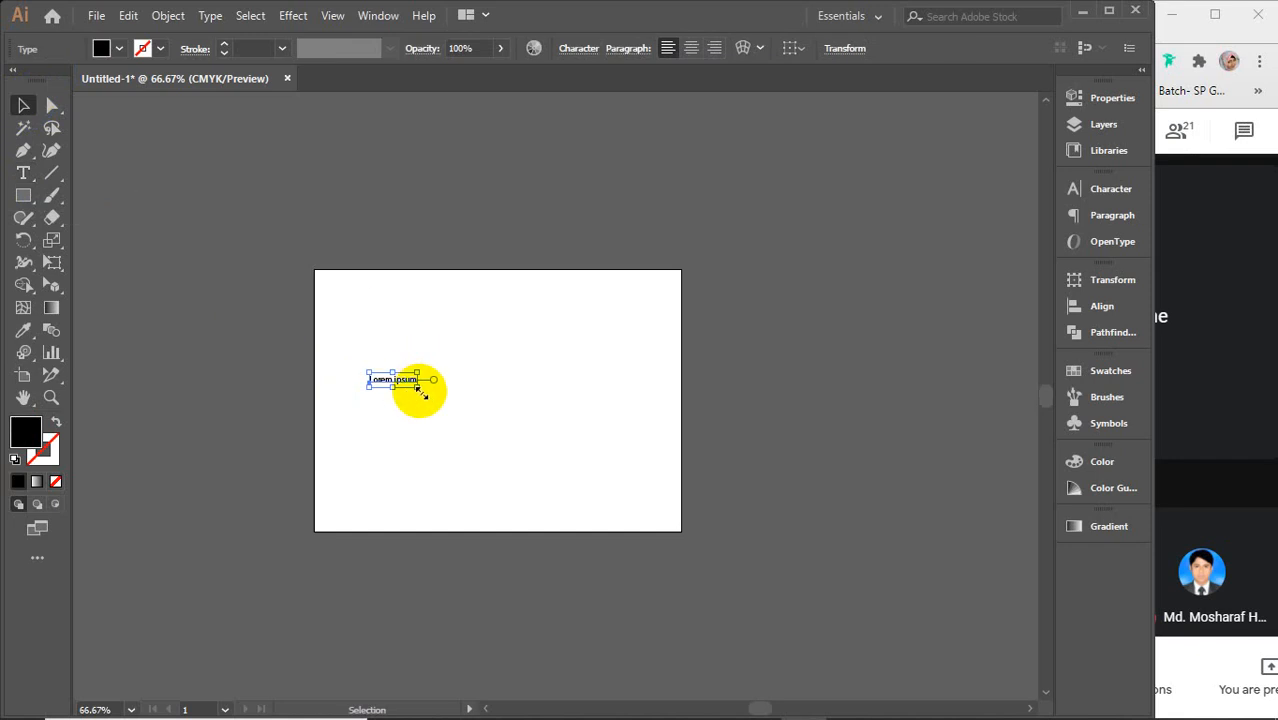
drag(418, 389, 620, 428)
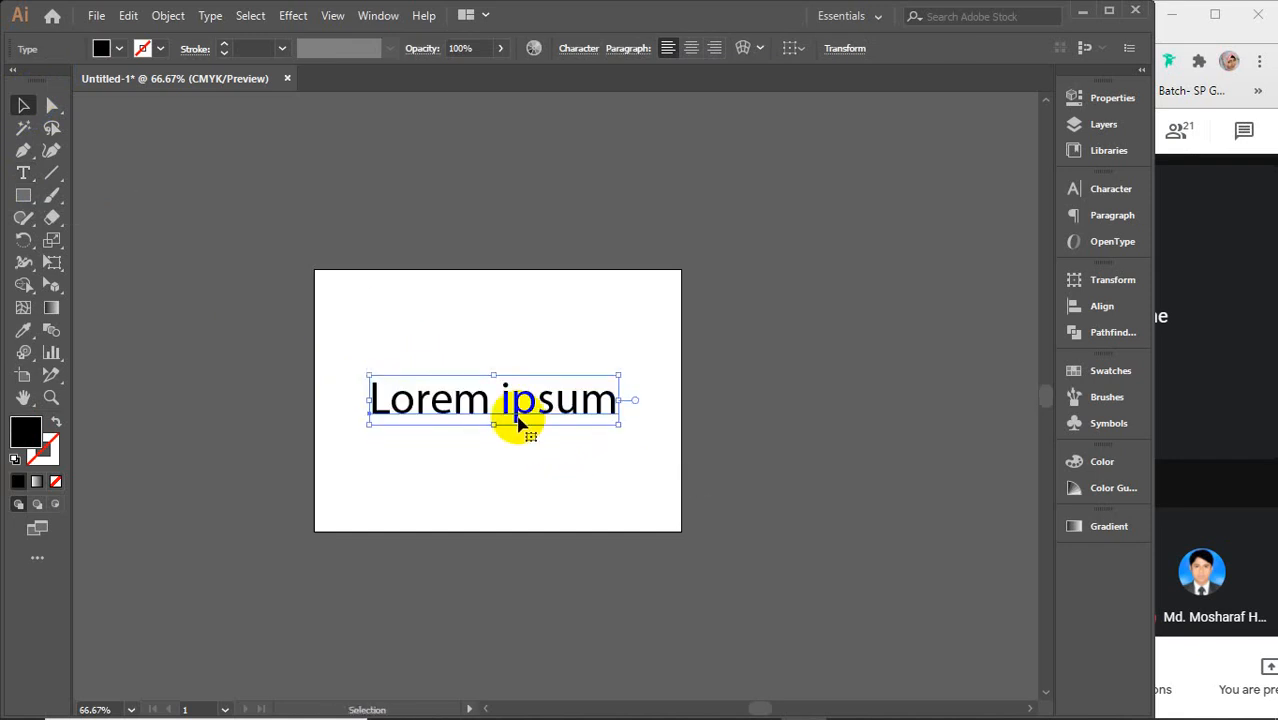
mouse_move(508, 406)
mouse_down()
mouse_move(499, 391)
mouse_move(516, 392)
mouse_up()
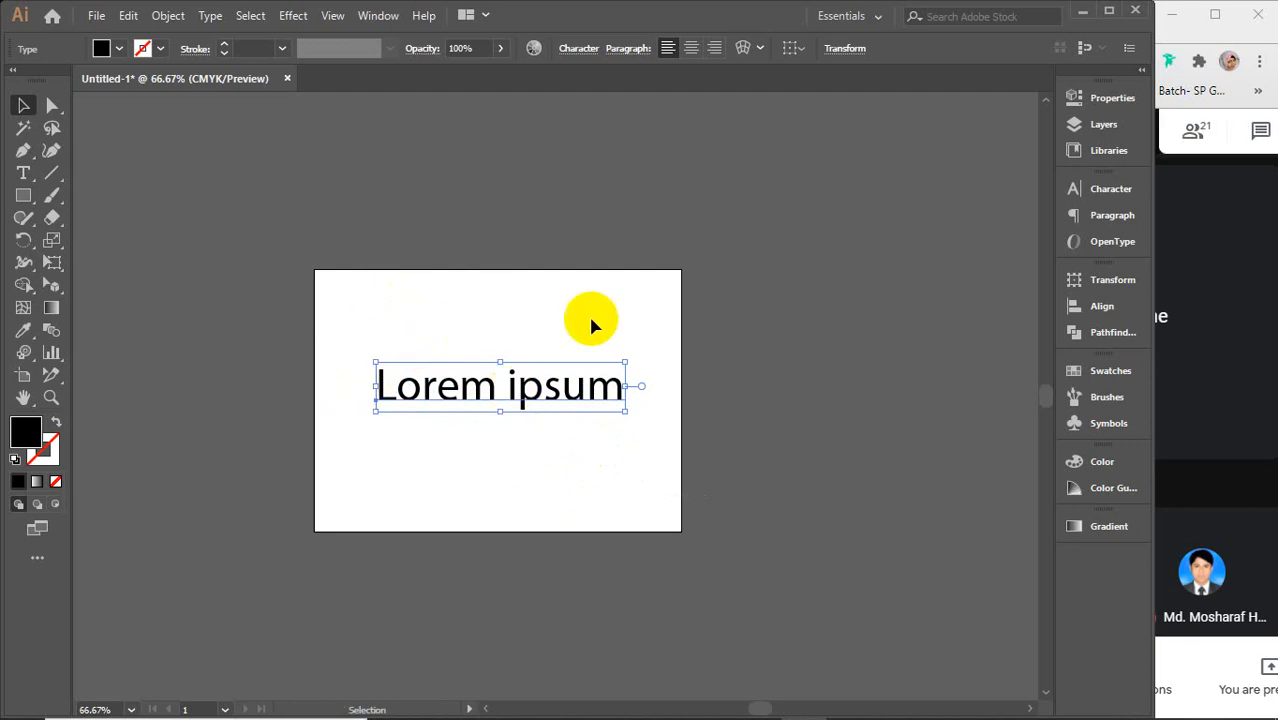
Step: Review the Type tool's variants and shift the Lorem ipsum text slightly with the Selection tool
drag(23, 173, 145, 232)
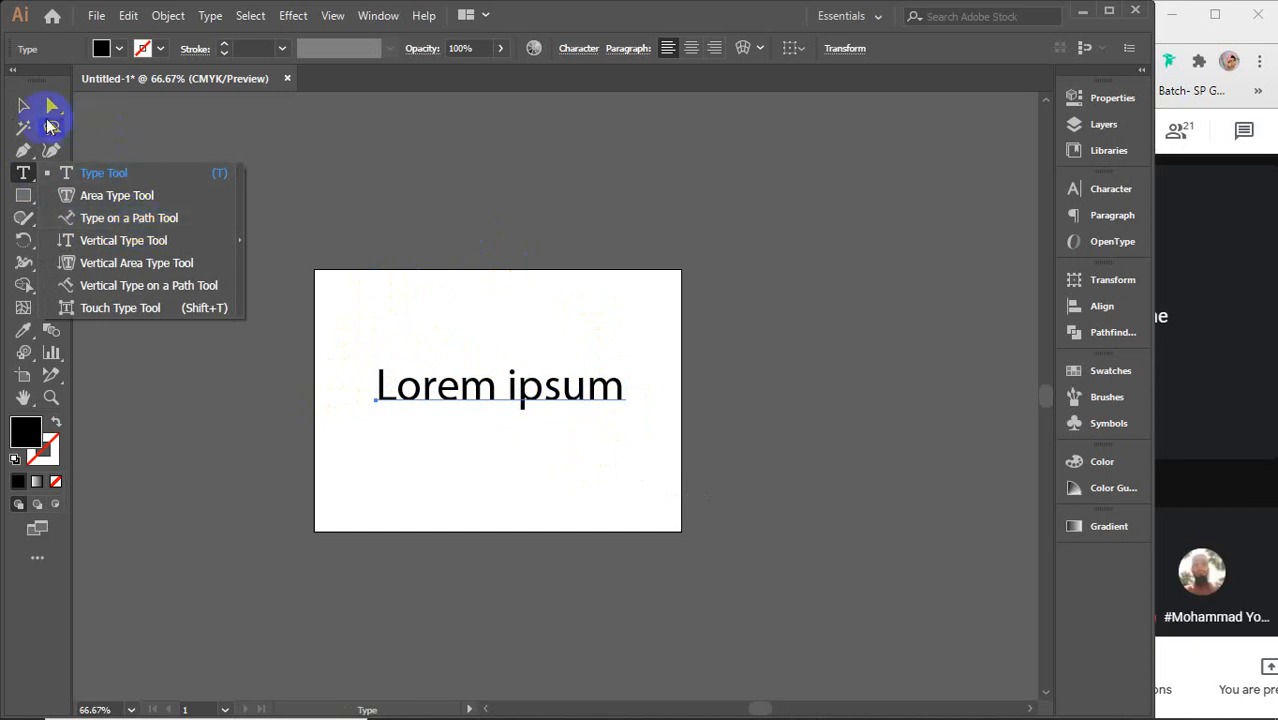
click(24, 112)
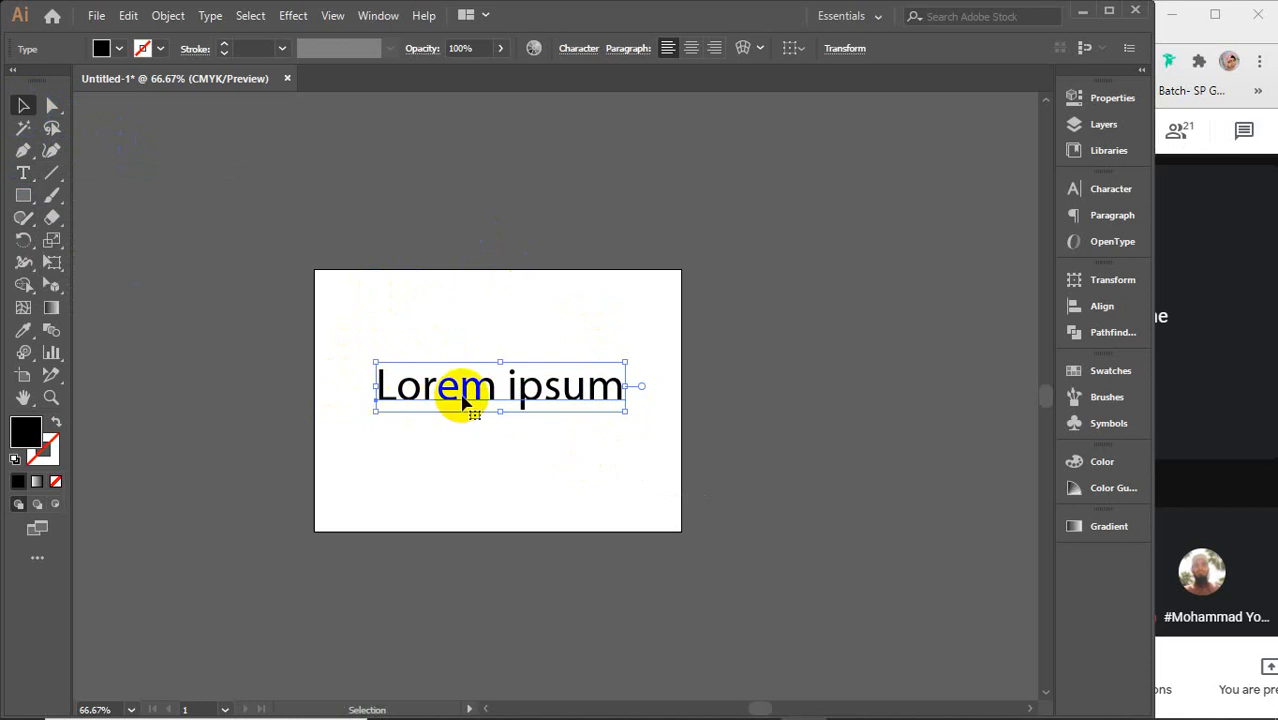
drag(462, 393, 522, 366)
scroll(466, 380, up, 2)
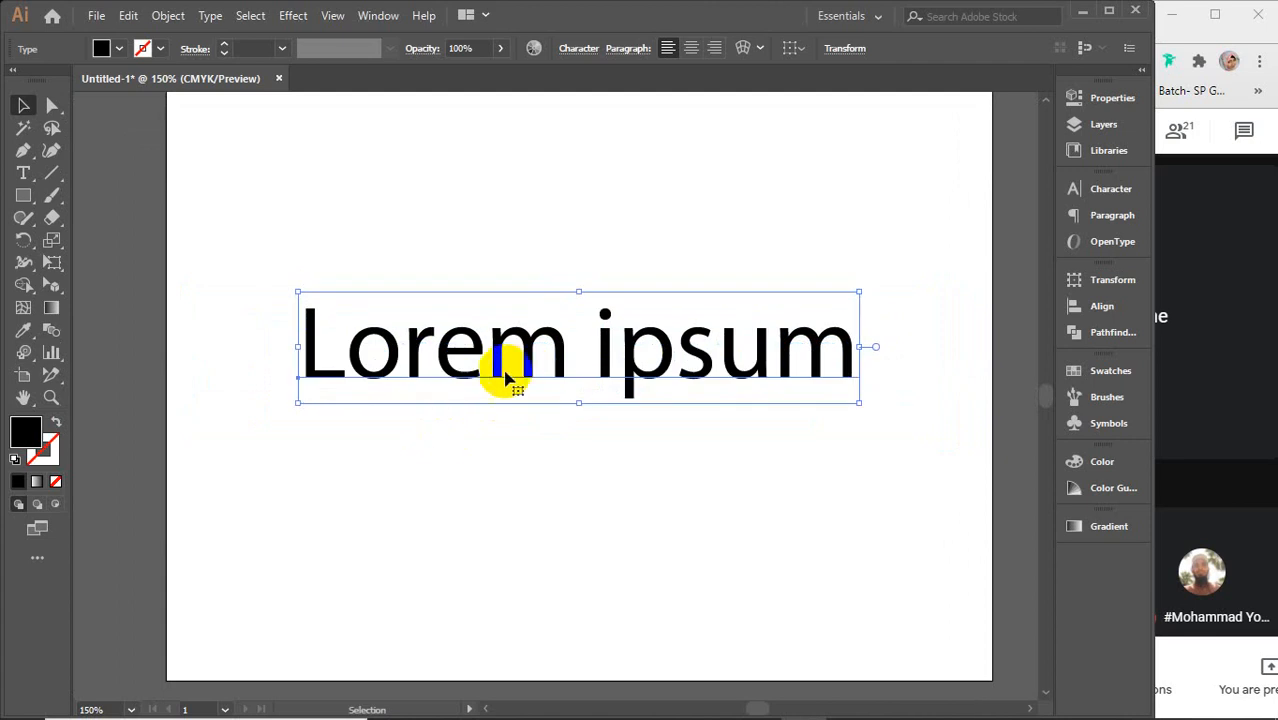
Step: Try the Make With Warp envelope option on the Lorem ipsum text
click(760, 48)
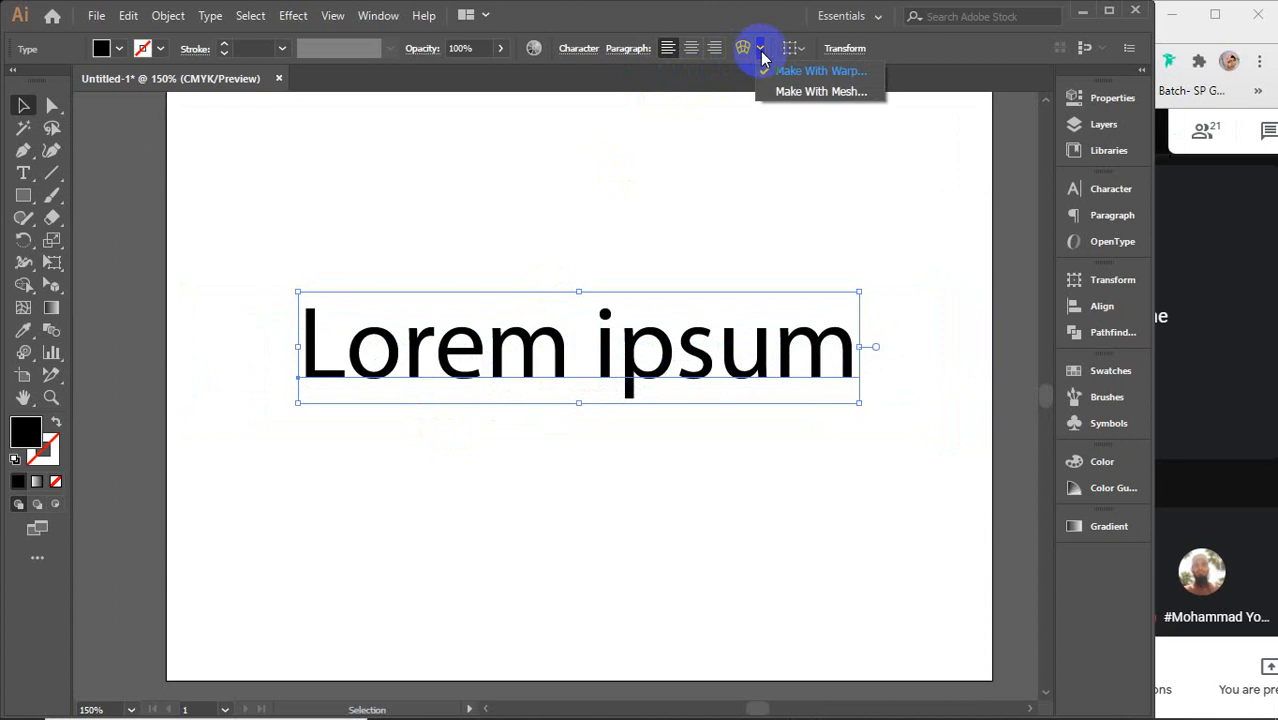
click(828, 72)
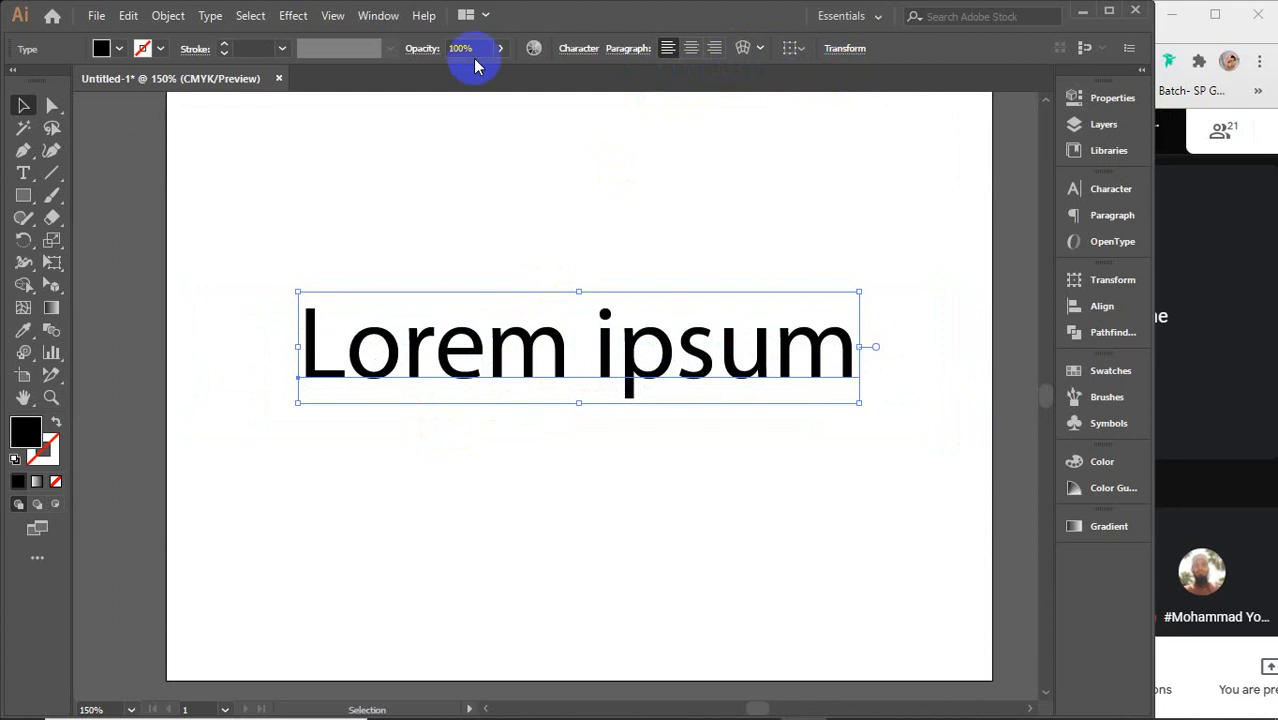
Step: Start a warp envelope distortion on the "Lorem ipsum" text with the live preview turned on
click(168, 16)
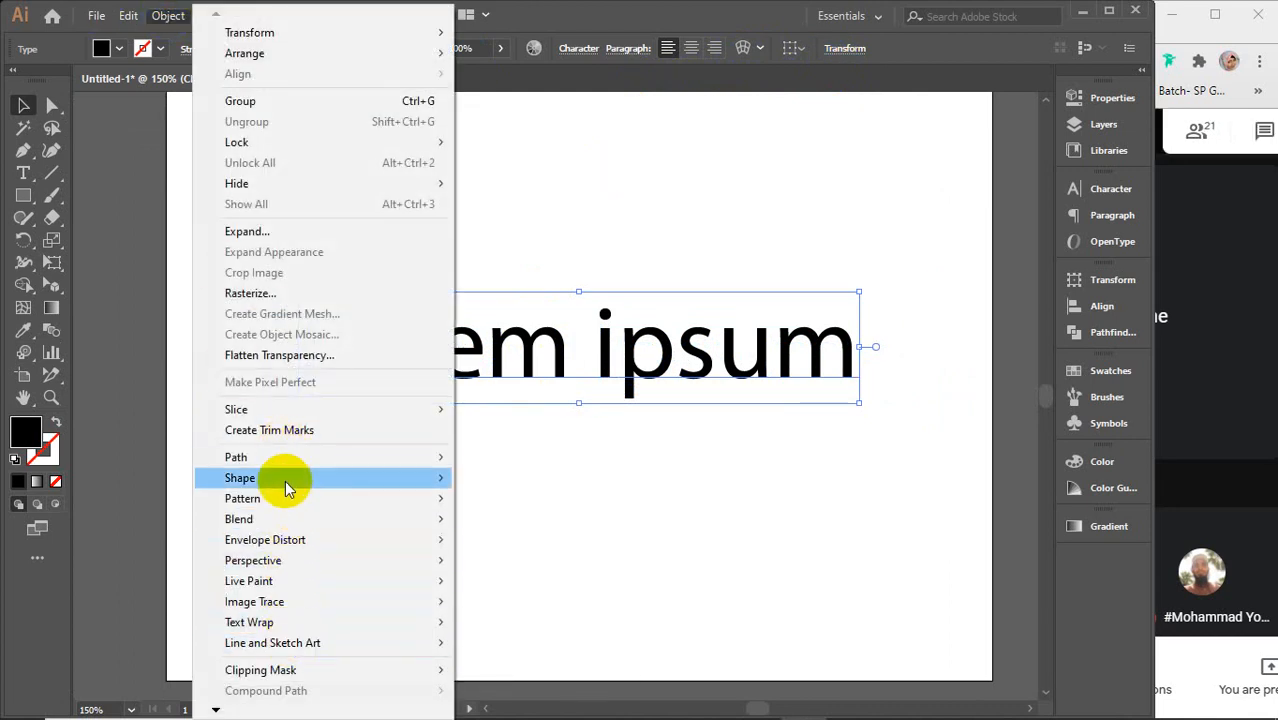
click(285, 541)
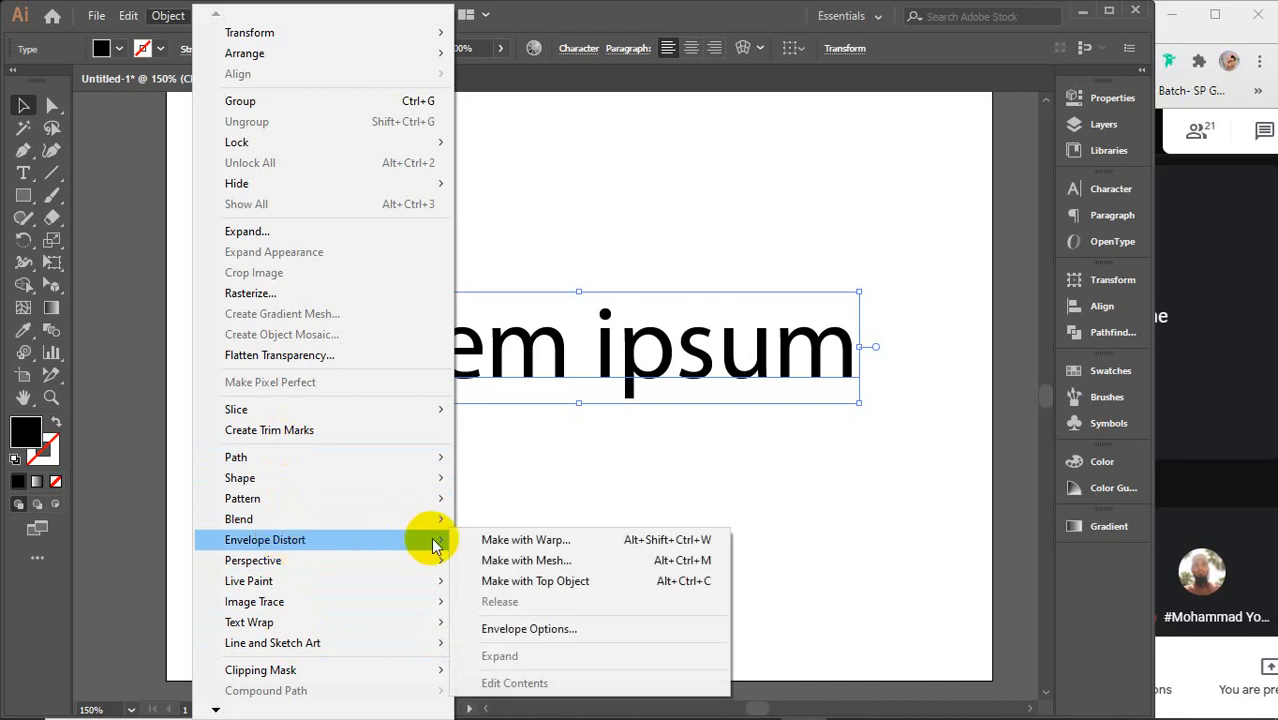
click(567, 543)
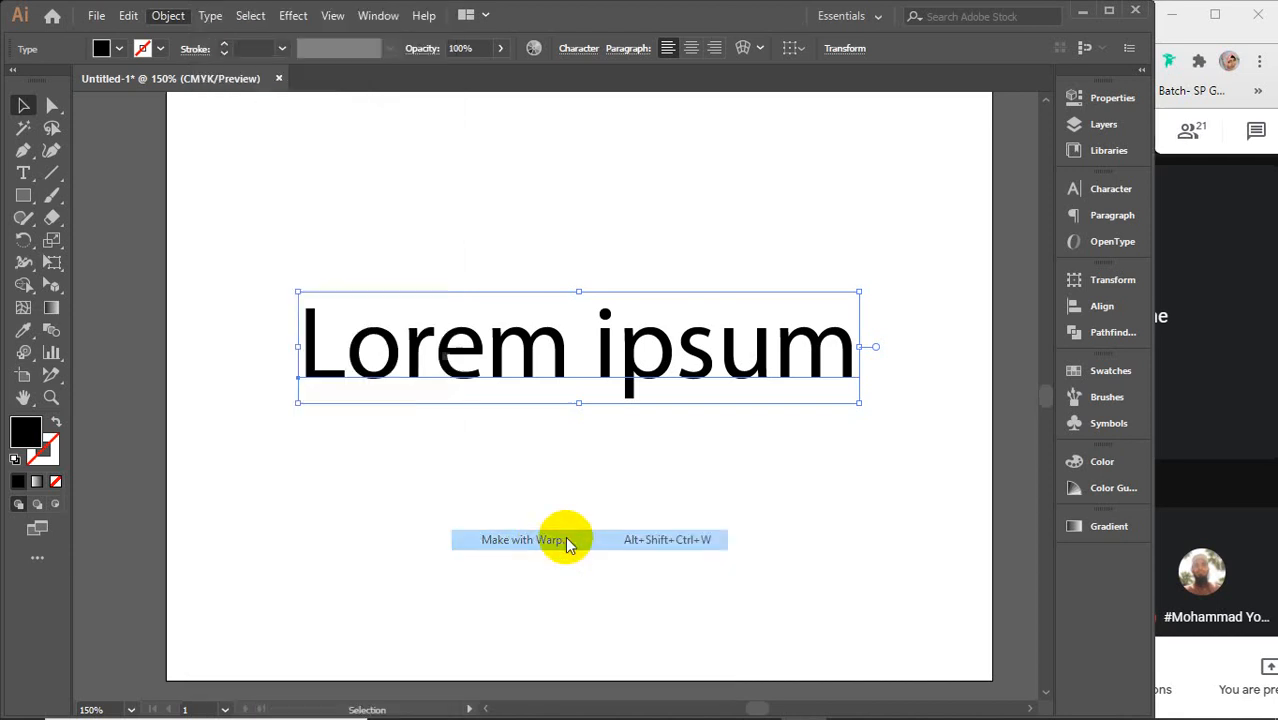
drag(525, 236, 993, 71)
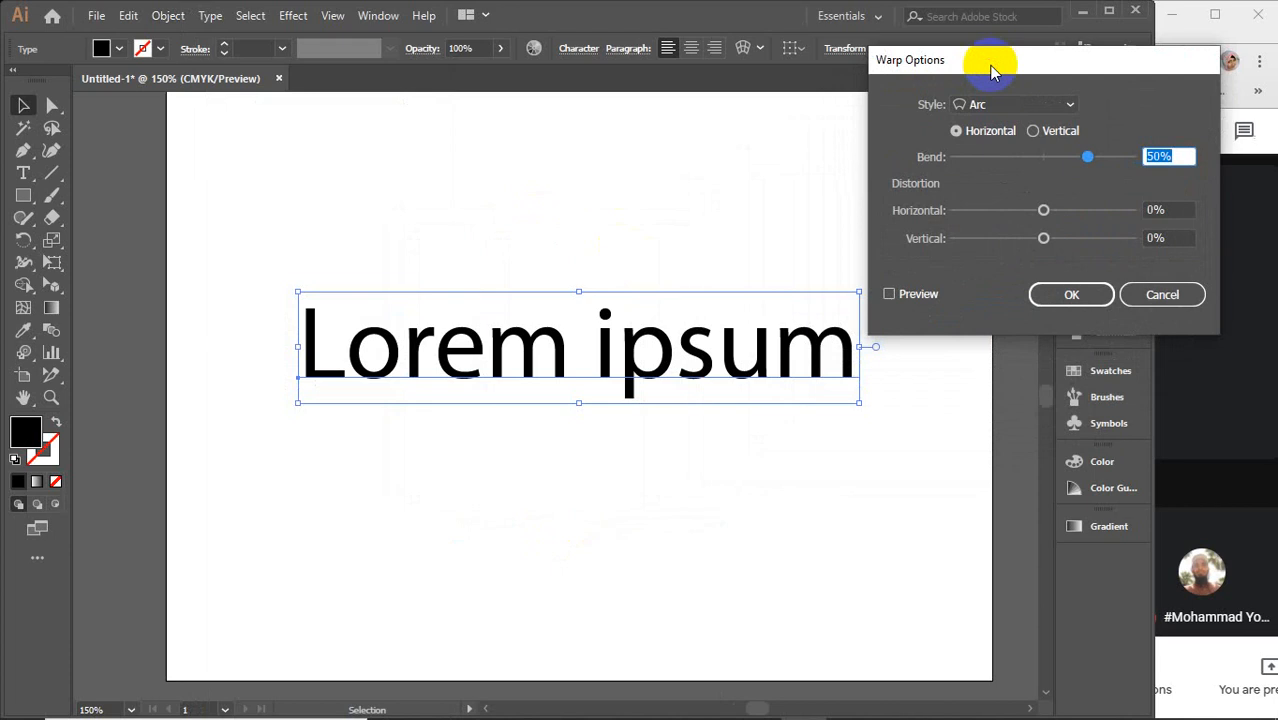
click(915, 297)
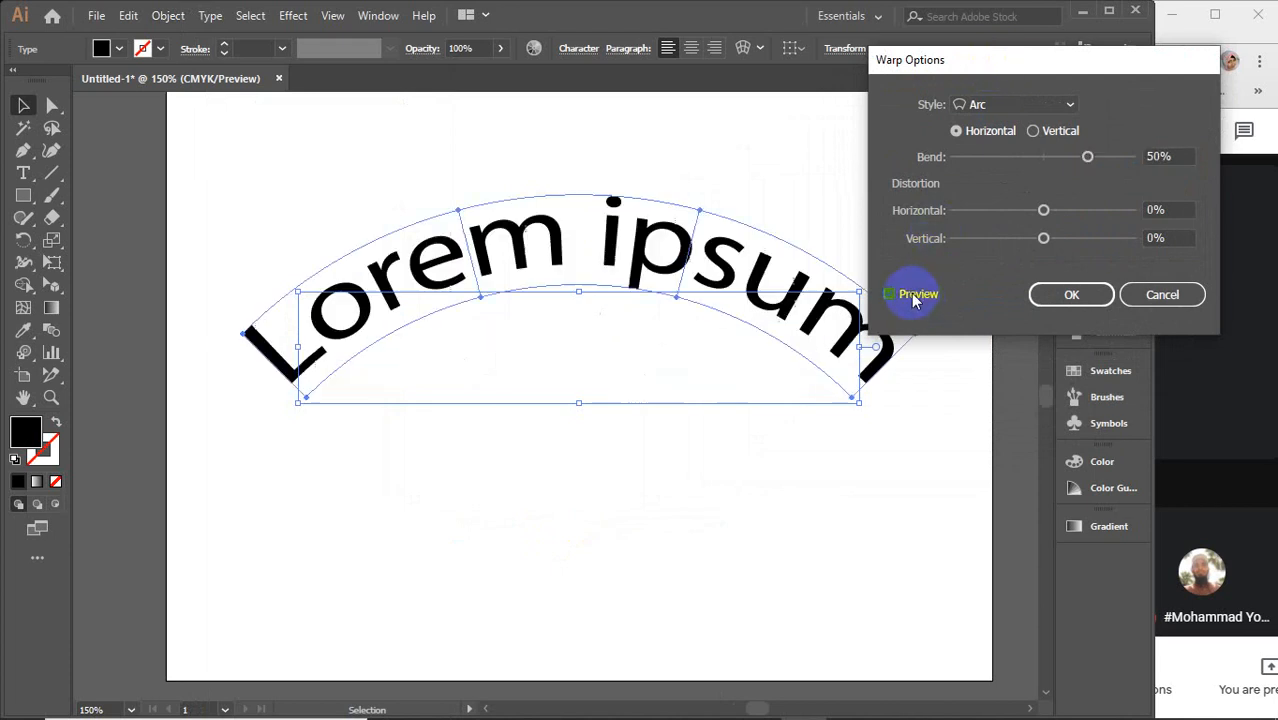
Step: Try the Arch warp style, return to Arc, and set its horizontal bend to 30%
click(1068, 104)
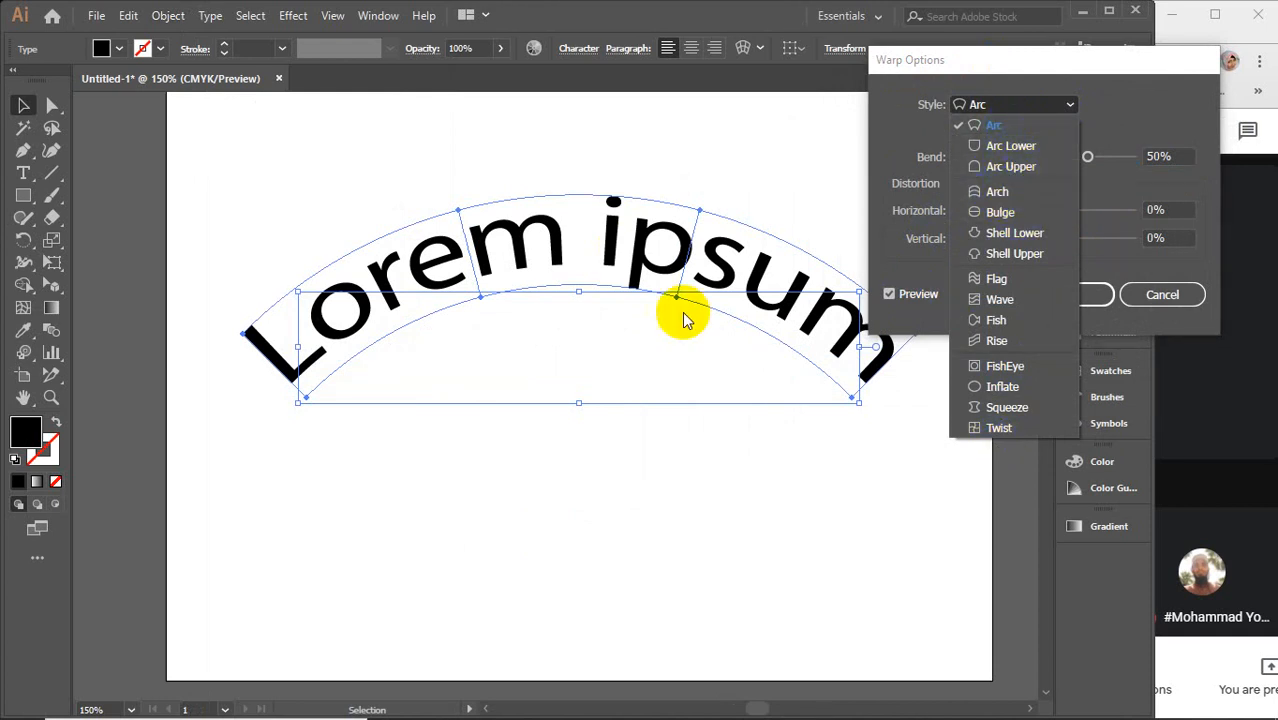
click(995, 193)
click(1012, 102)
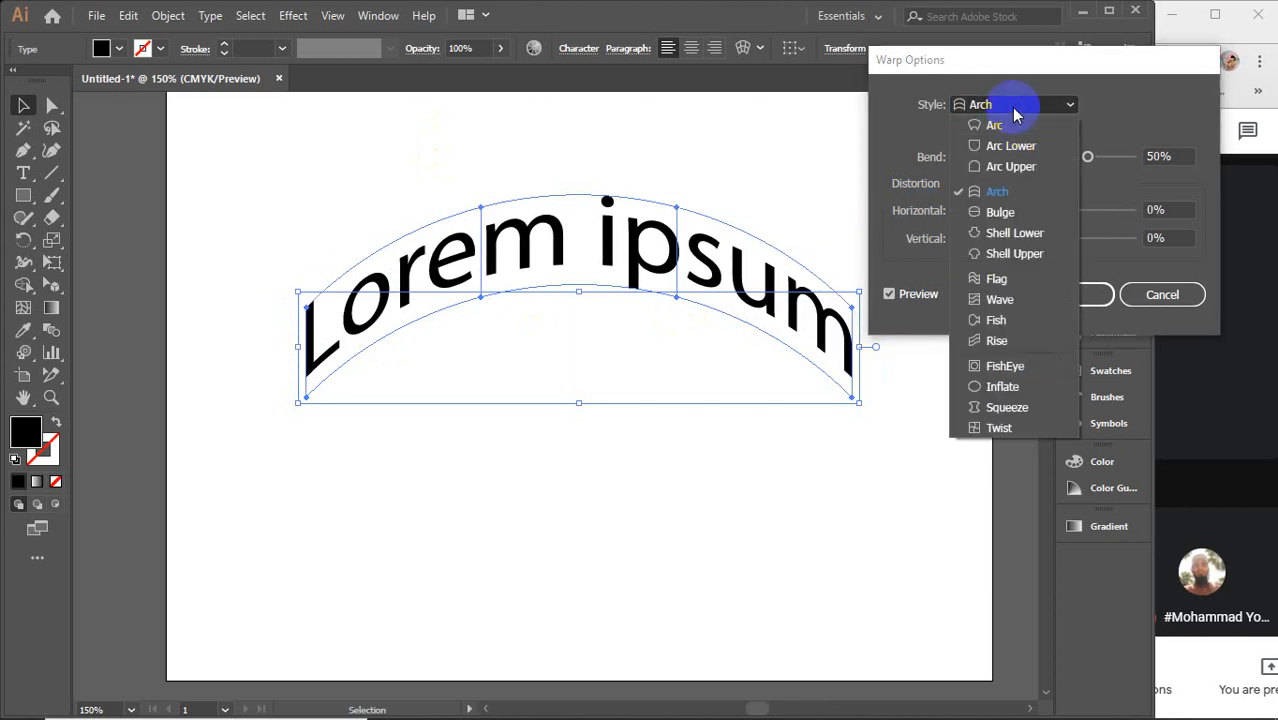
click(1014, 128)
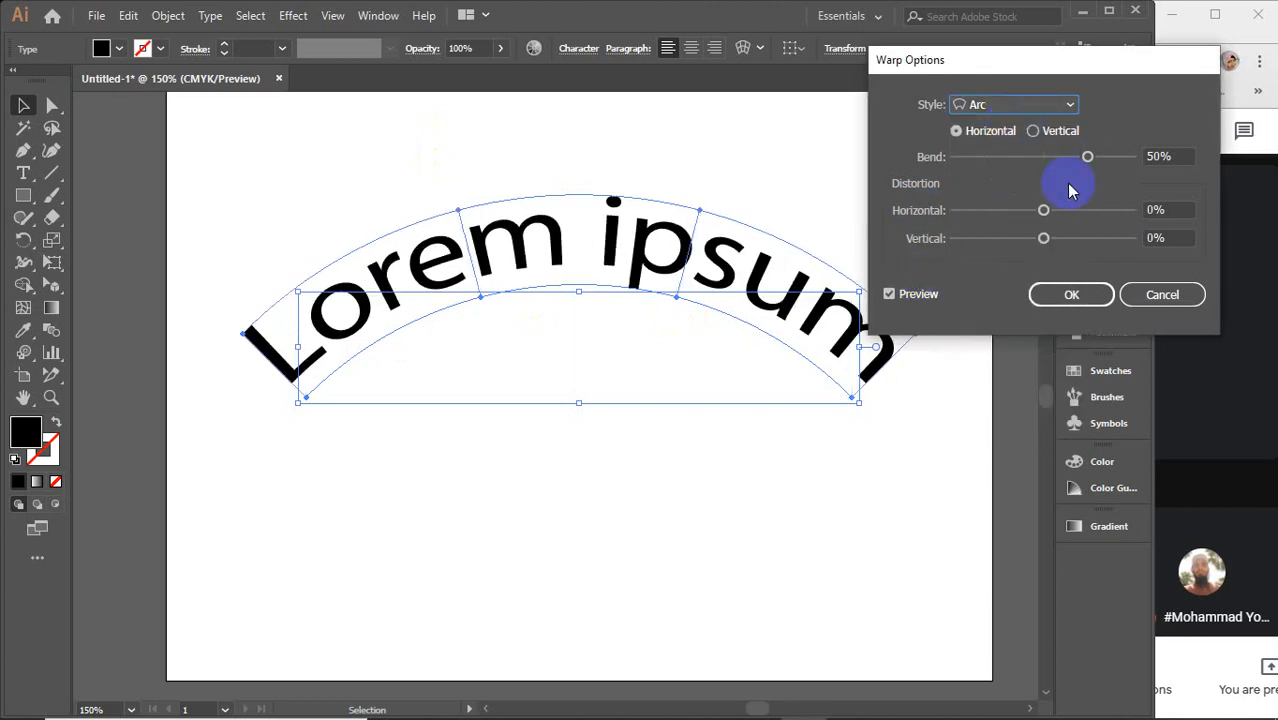
mouse_move(1088, 158)
mouse_down()
mouse_move(1113, 162)
mouse_move(968, 164)
mouse_move(1073, 163)
mouse_up()
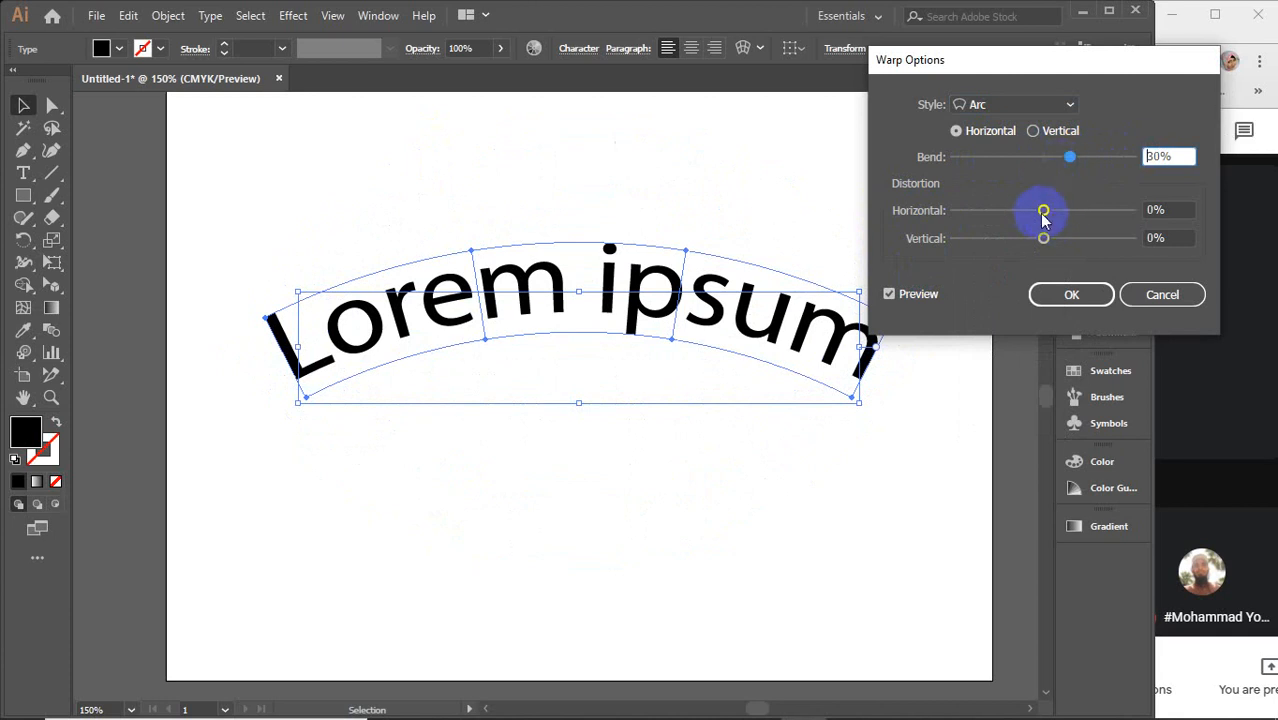
Step: Try a horizontal distortion of -73% and a vertical distortion of -35% on the Arc warp, resetting each to 0%
drag(1044, 208, 978, 206)
drag(1185, 210, 1129, 213)
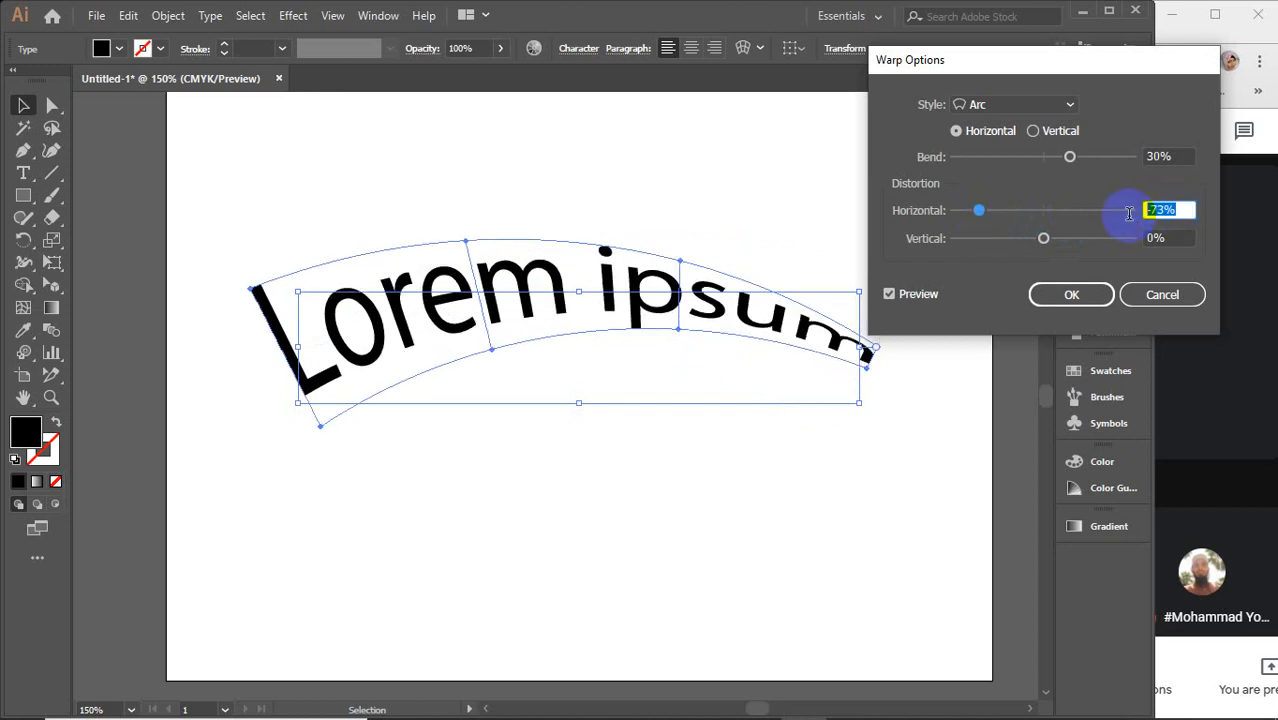
text(0)
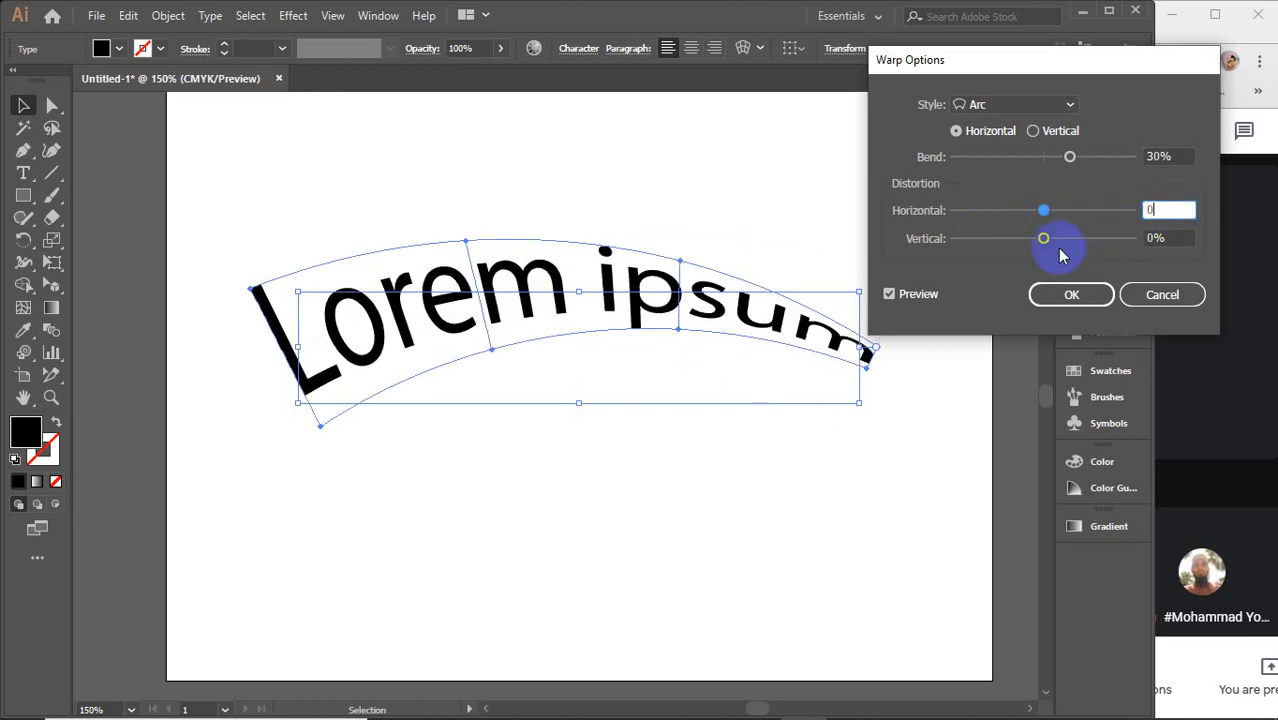
drag(1047, 242, 1013, 240)
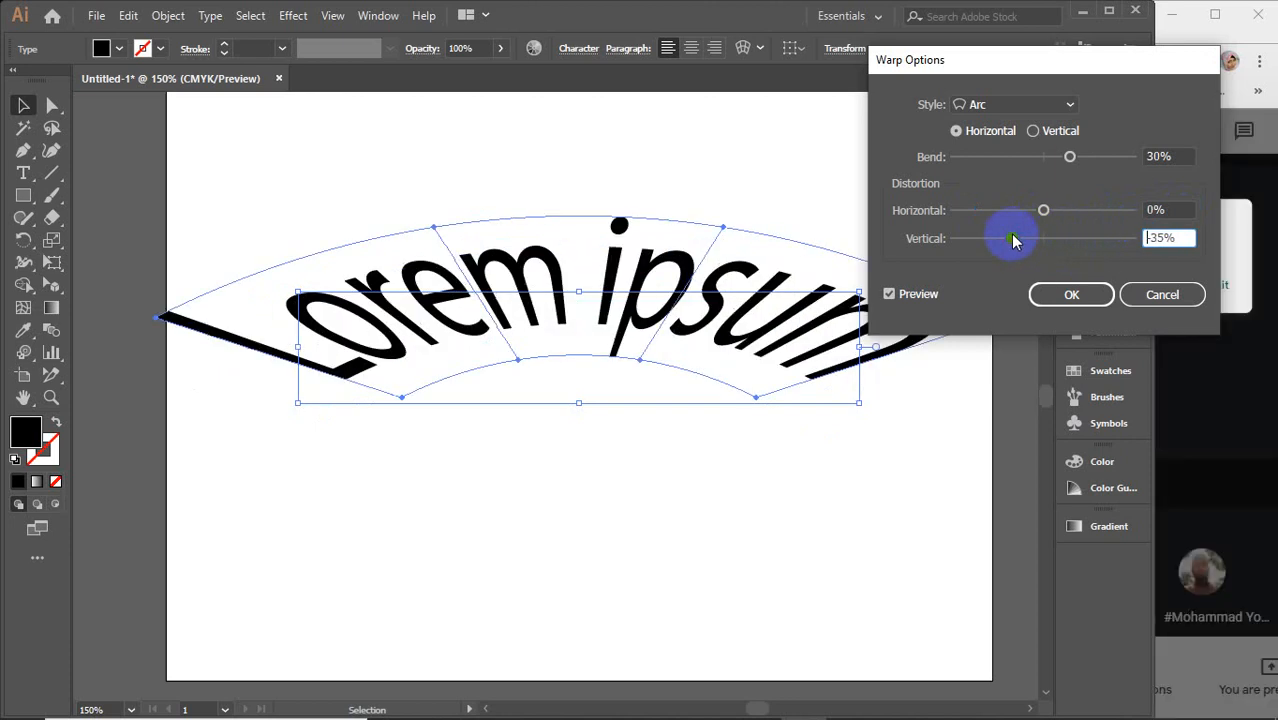
drag(1169, 241, 1107, 241)
text(0)
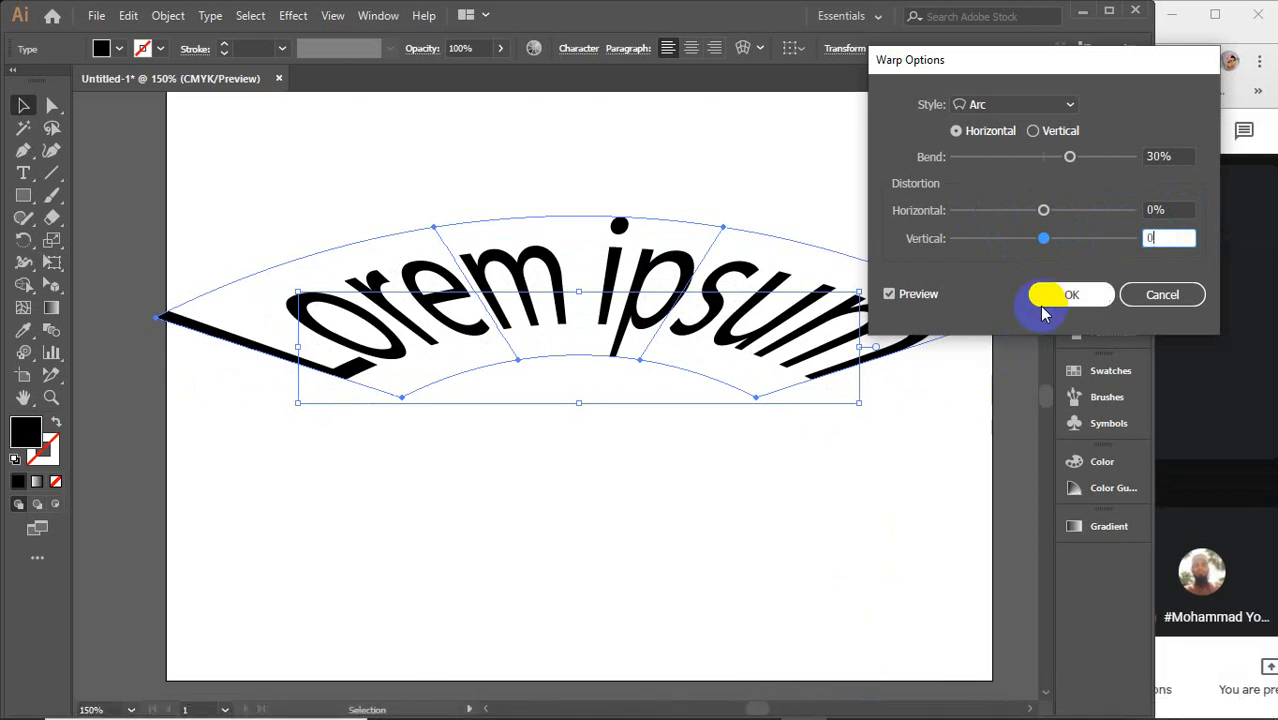
Step: Try the Flag warp style with a 60% bend, testing a horizontal distortion of -63% and resetting it to 0%
click(1056, 106)
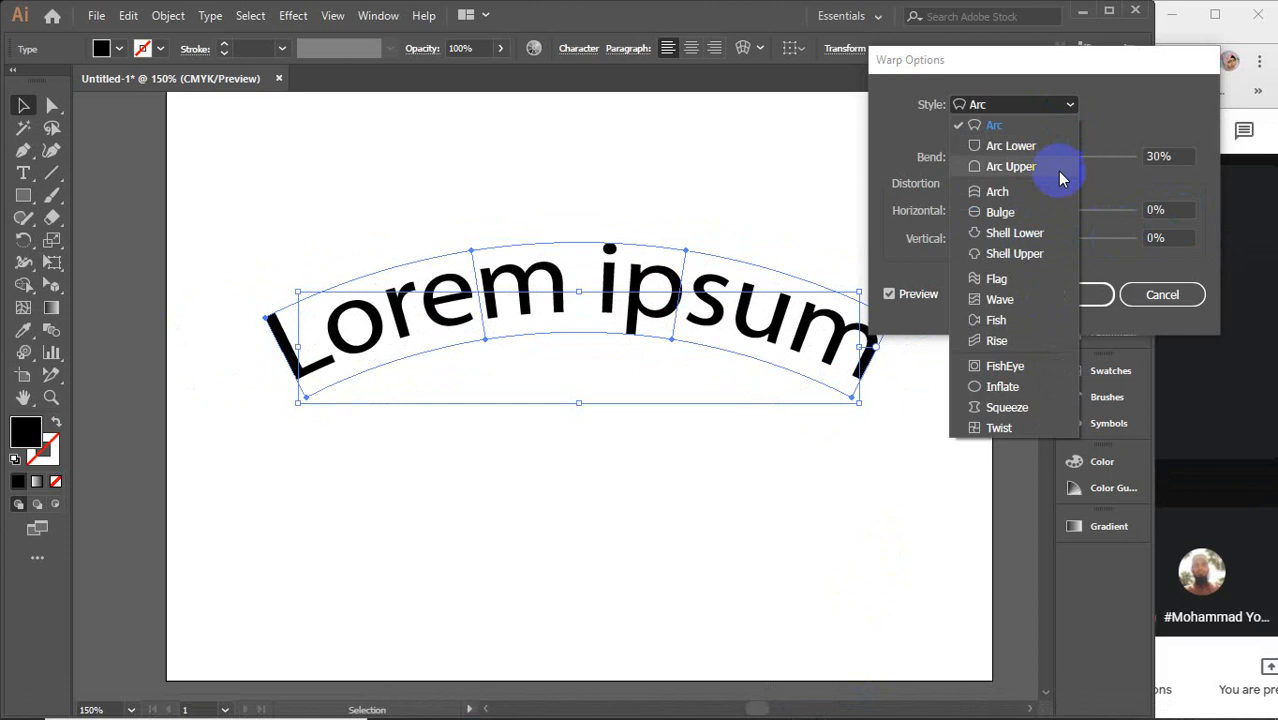
click(998, 279)
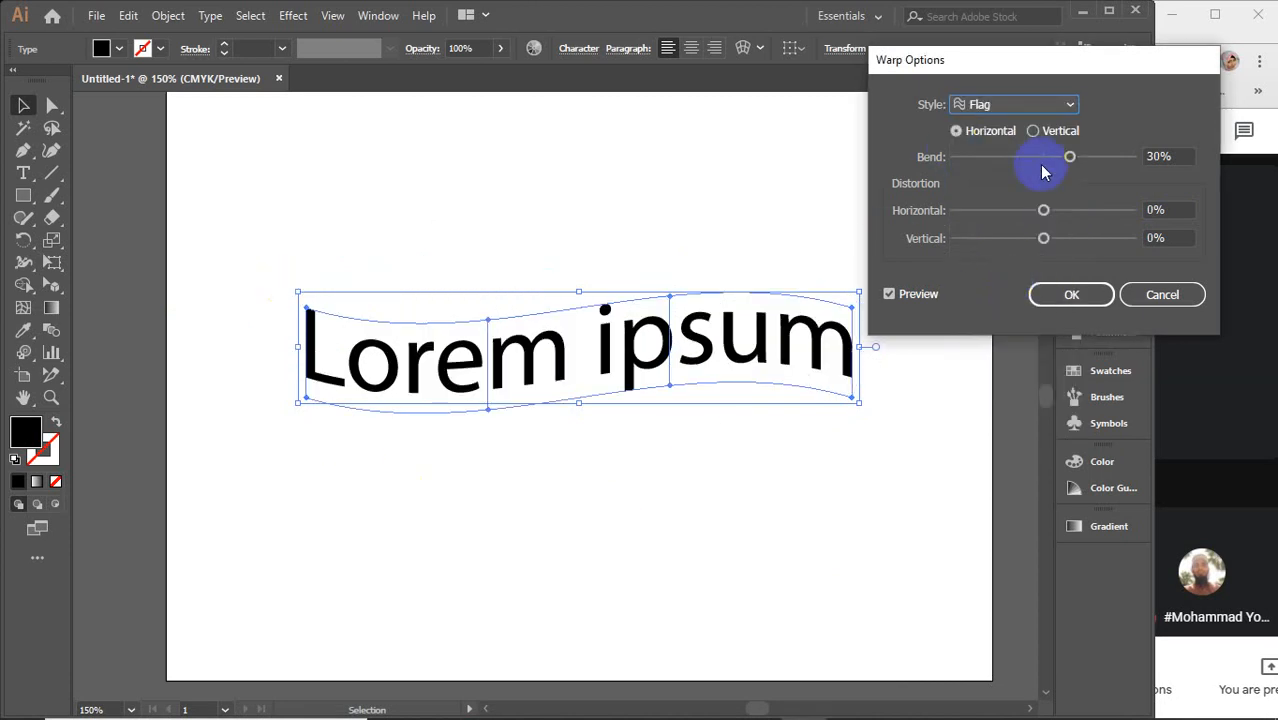
drag(1070, 157, 1099, 156)
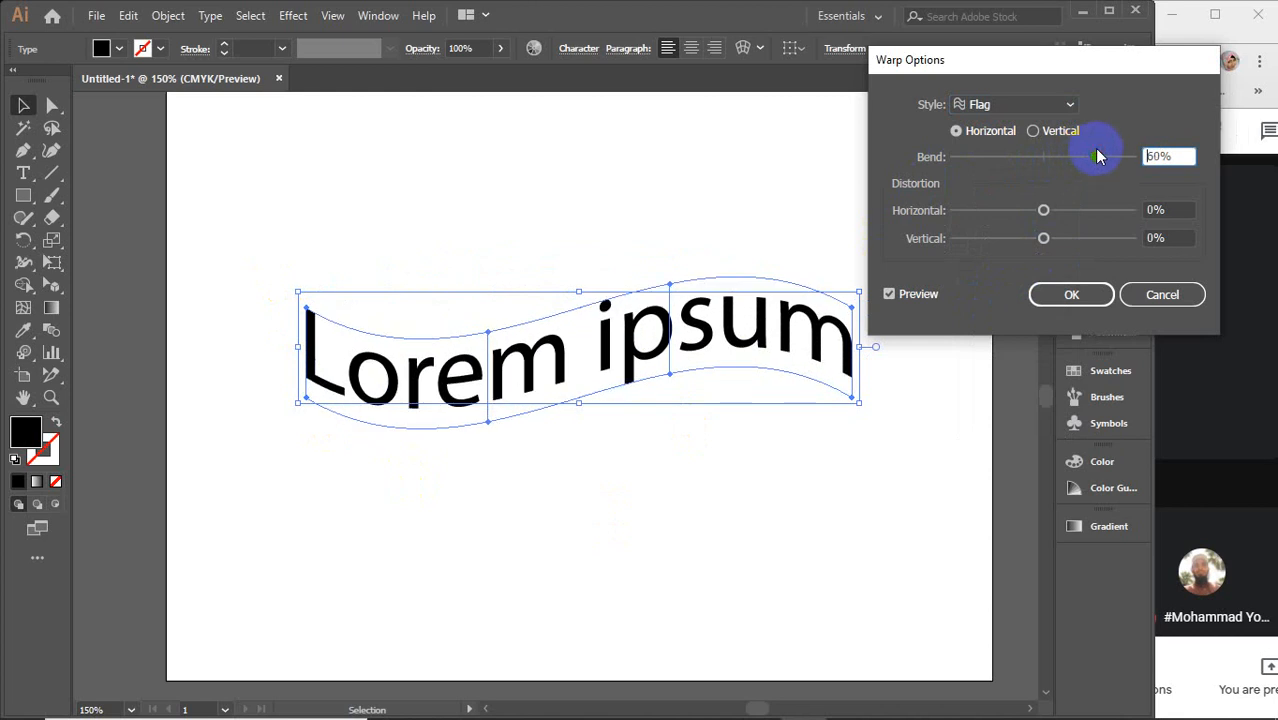
drag(1046, 215, 984, 208)
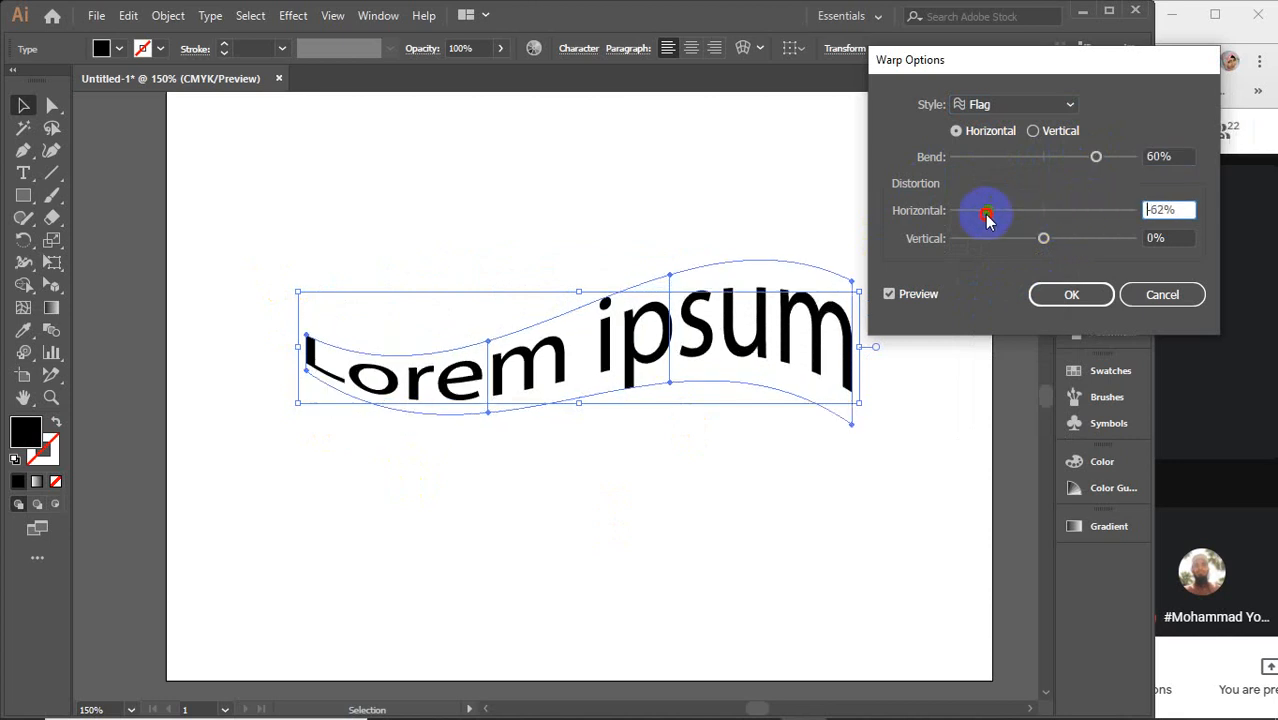
click(1183, 210)
drag(1183, 210, 1115, 209)
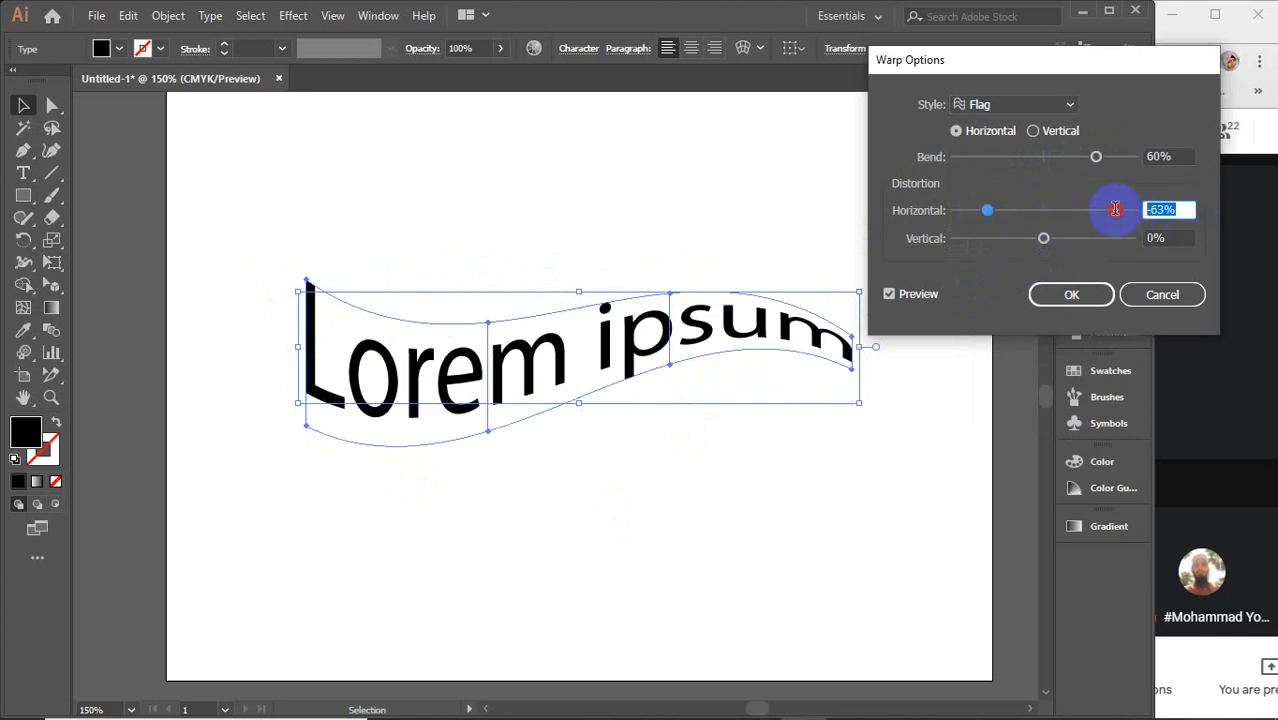
text(0)
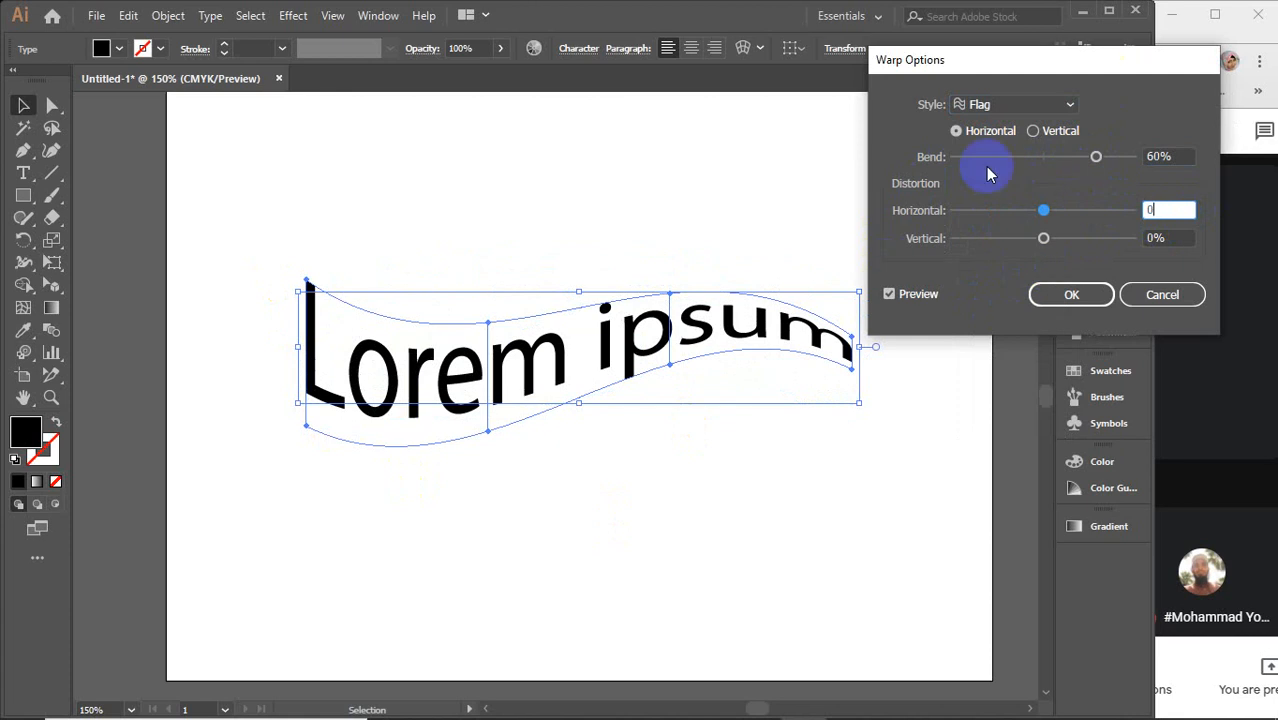
Step: Preview the Twist warp style on the text and cancel the warp
click(1015, 106)
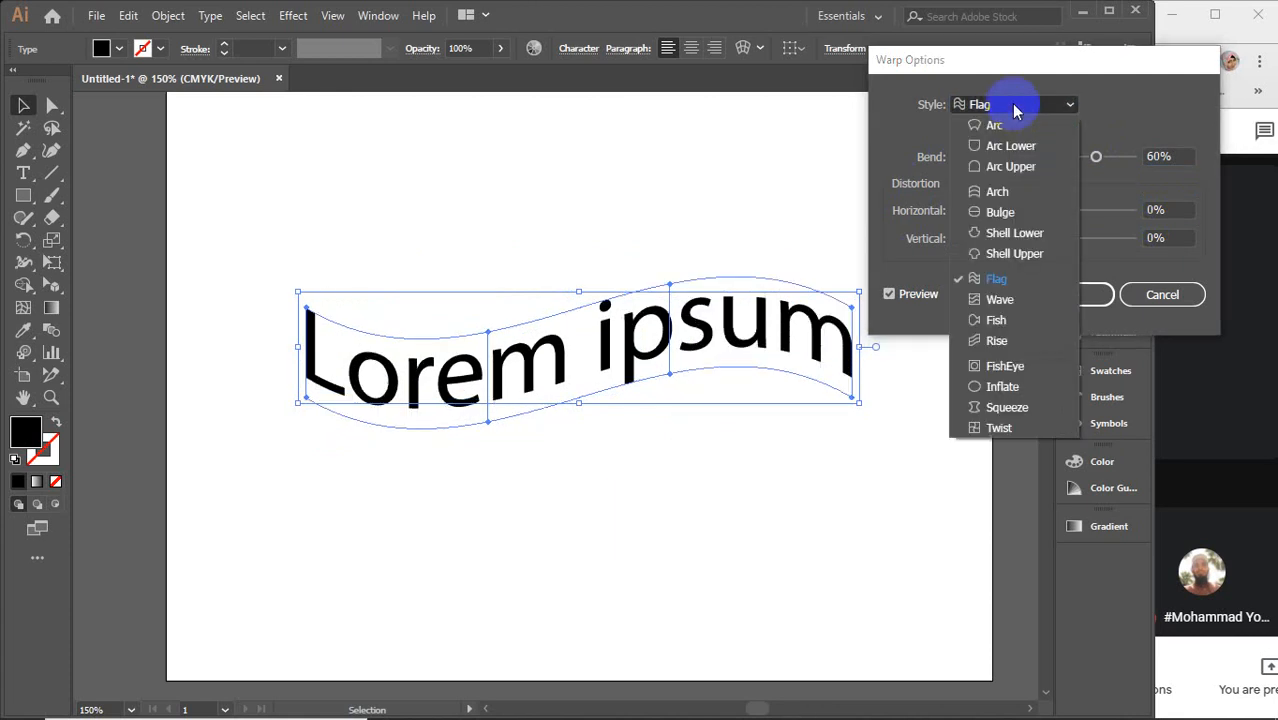
click(990, 427)
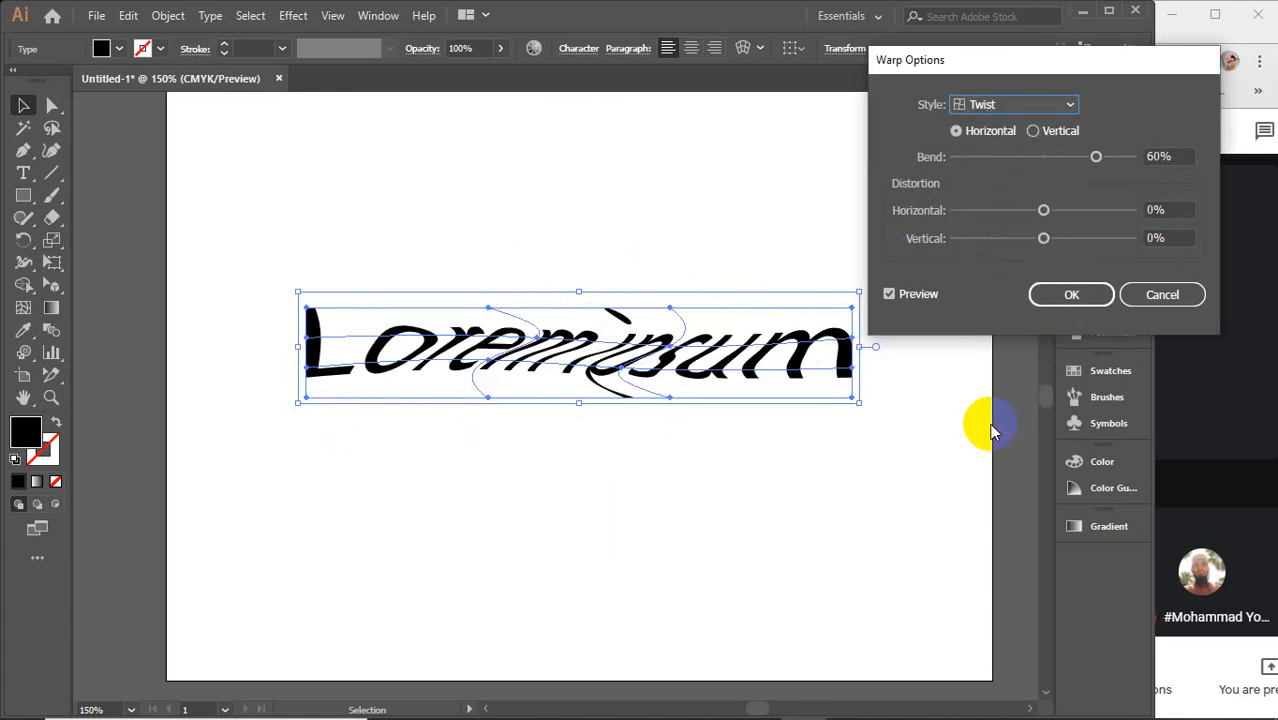
click(1150, 300)
Step: Apply an envelope mesh with 2 rows and 2 columns to the "Lorem ipsum" text
click(167, 15)
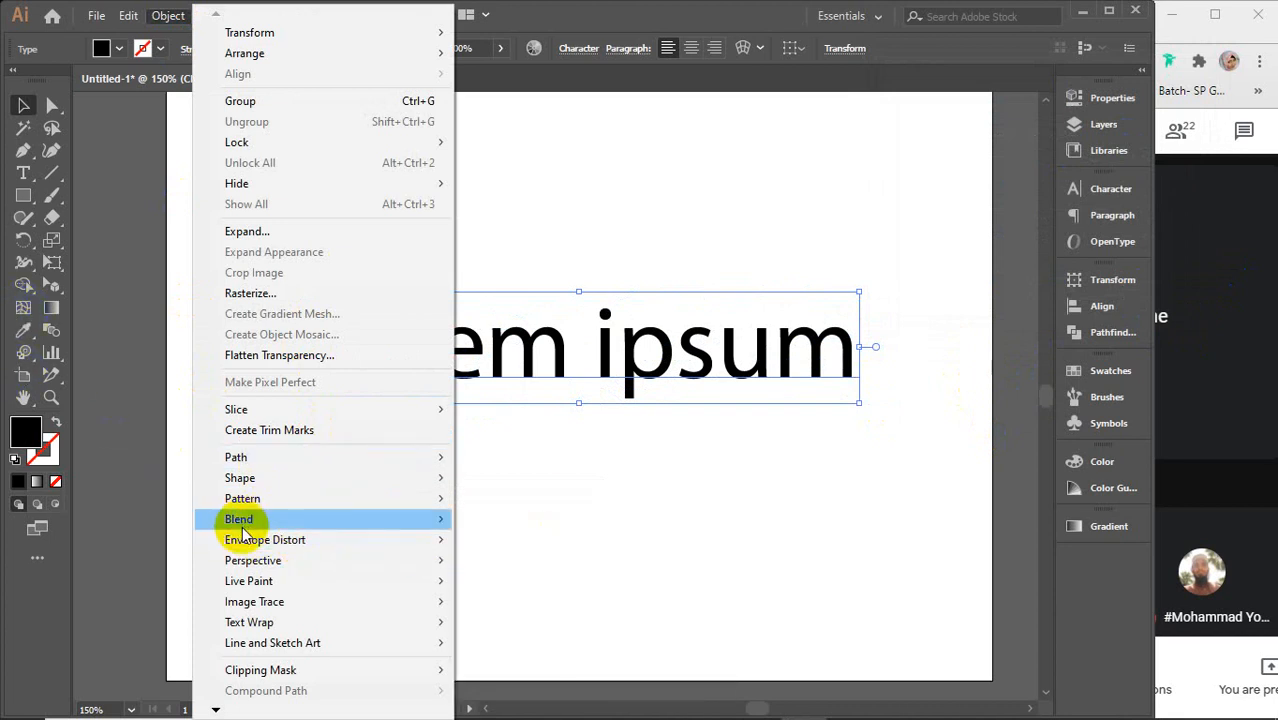
mouse_move(293, 540)
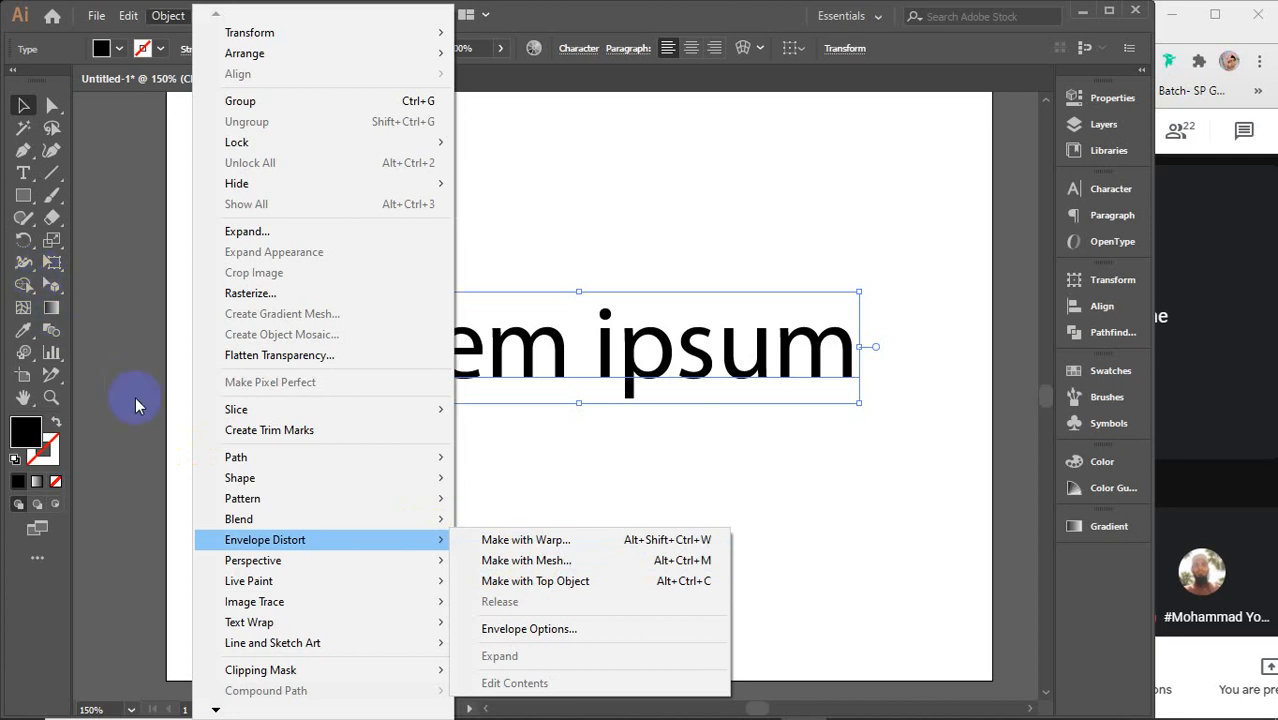
click(542, 561)
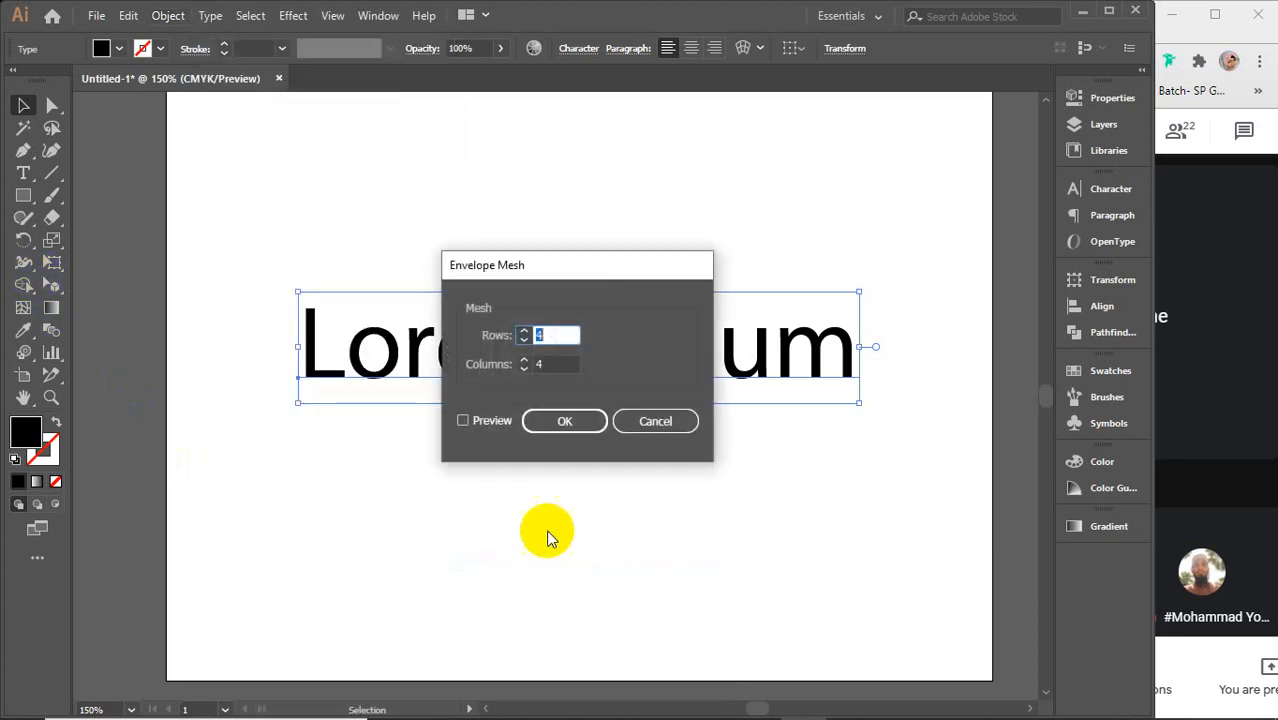
drag(562, 262, 819, 152)
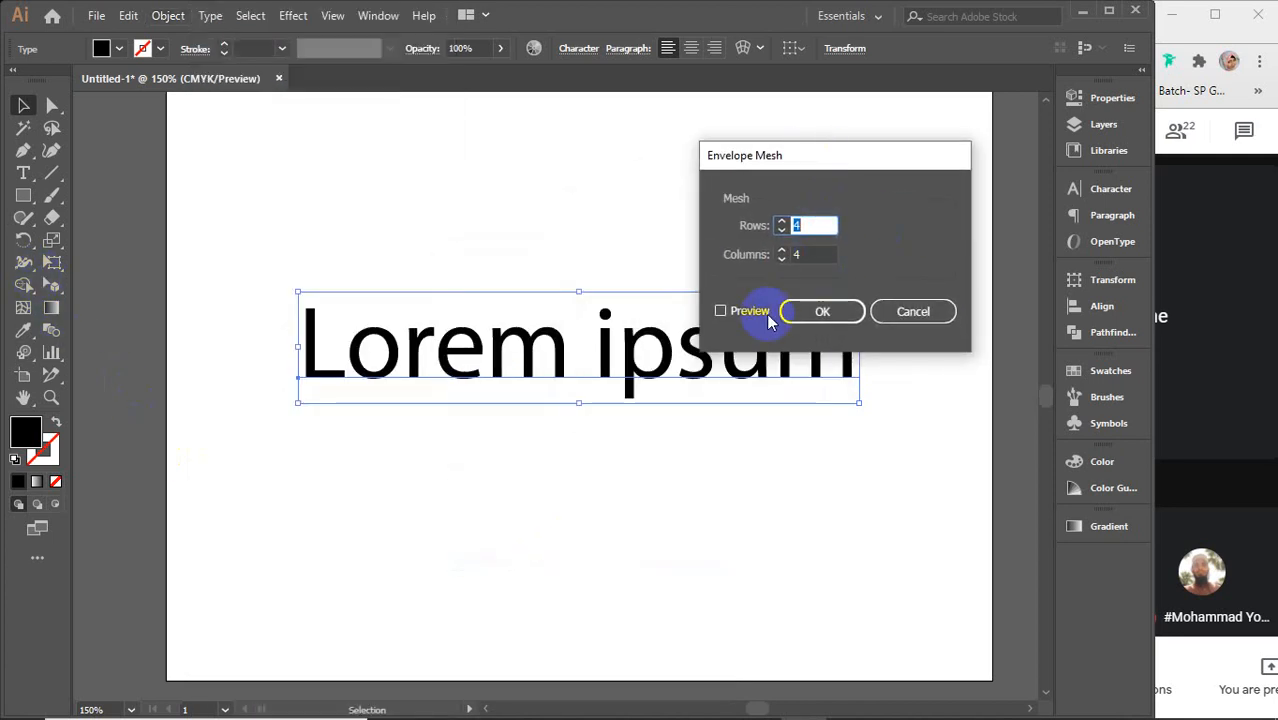
click(730, 313)
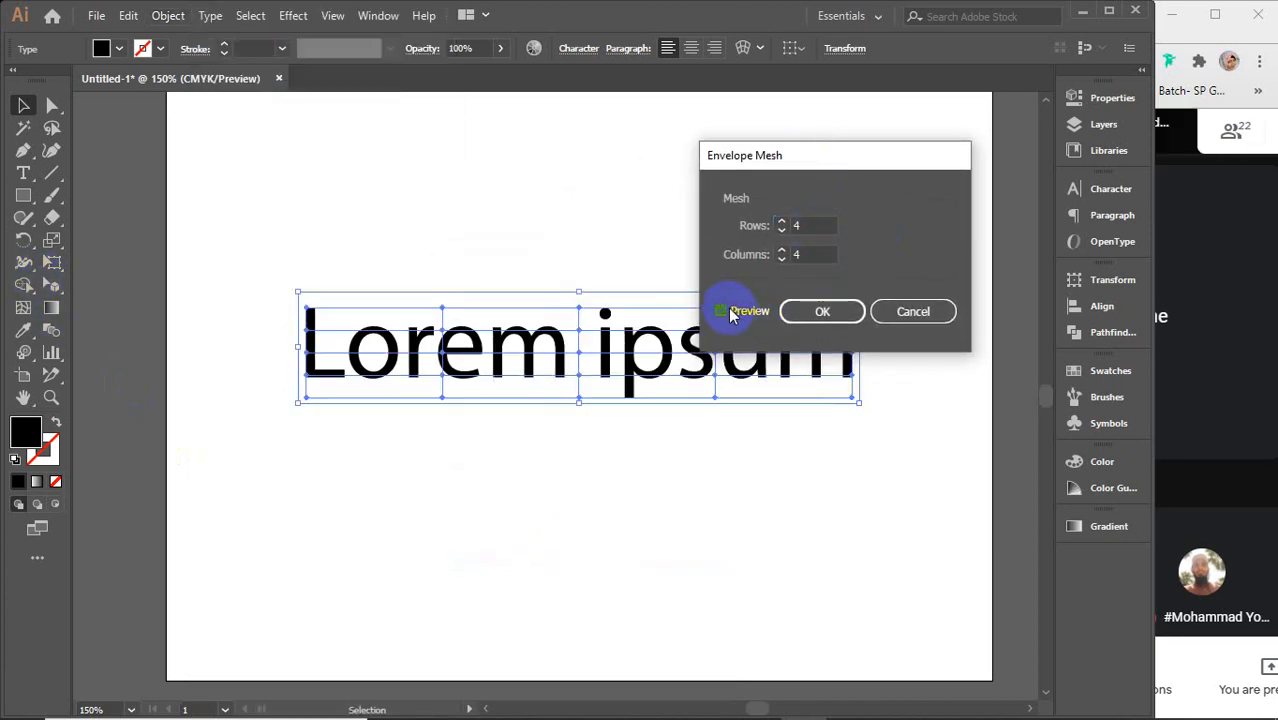
double_click(800, 227)
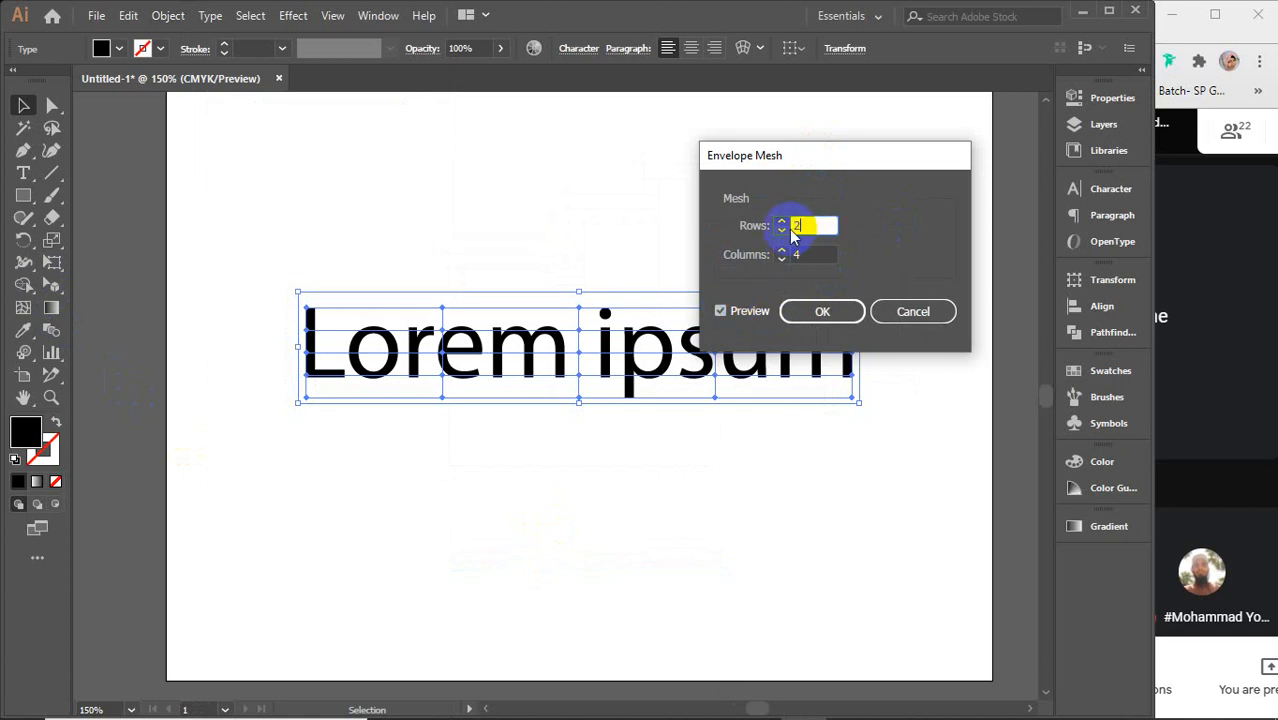
text(2)
double_click(800, 254)
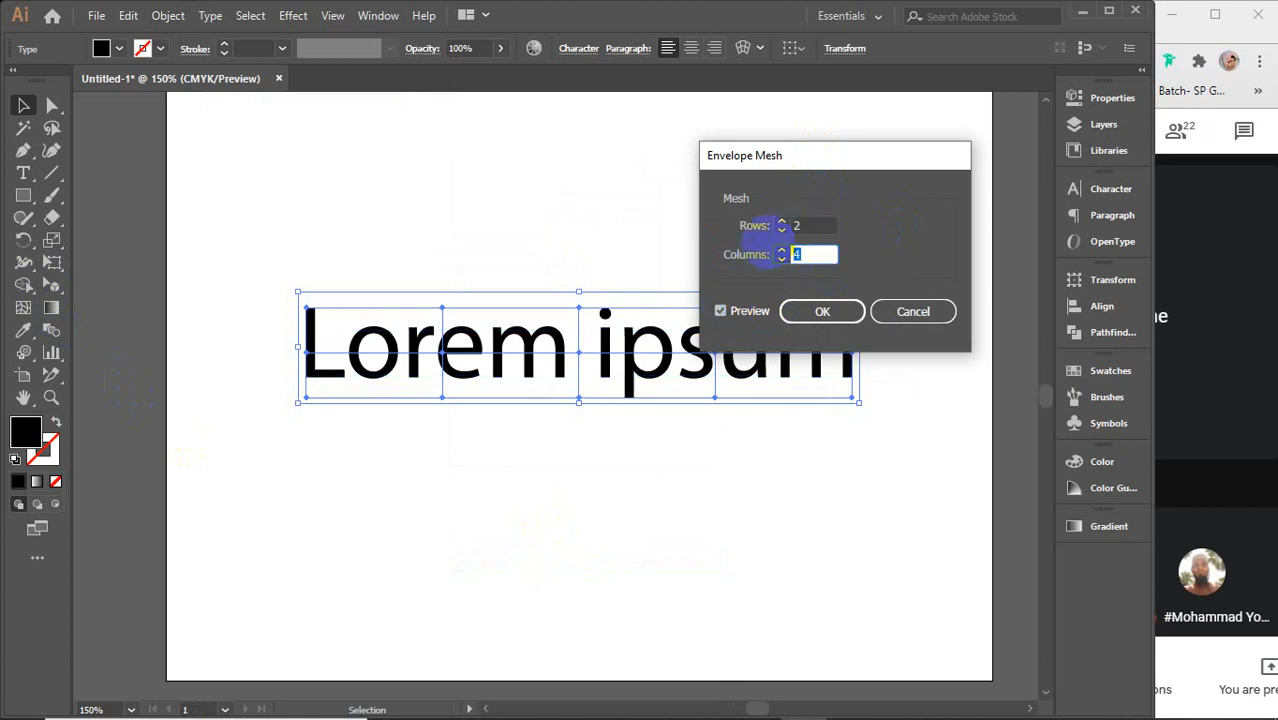
click(822, 311)
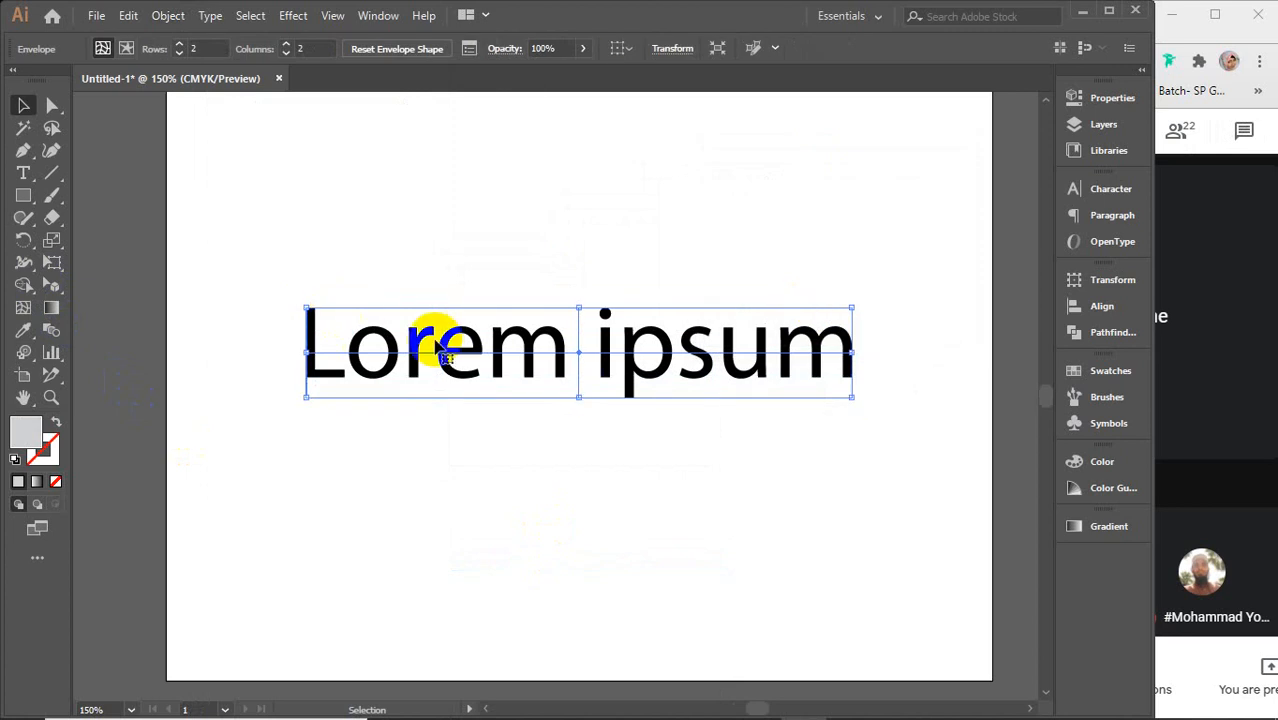
Step: Bulge the text's envelope by moving the mesh's upper middle point to about Y 0.68 in and its lower middle point to about Y 3.12 in
click(52, 105)
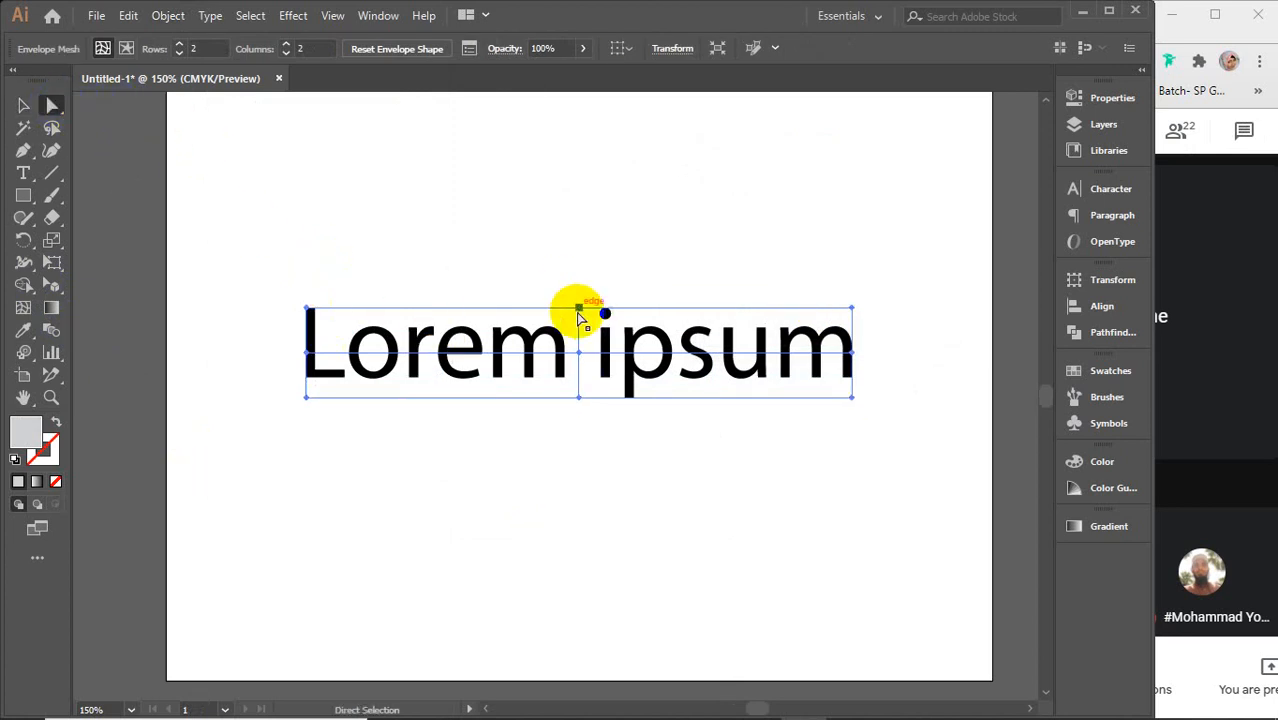
drag(579, 308, 579, 243)
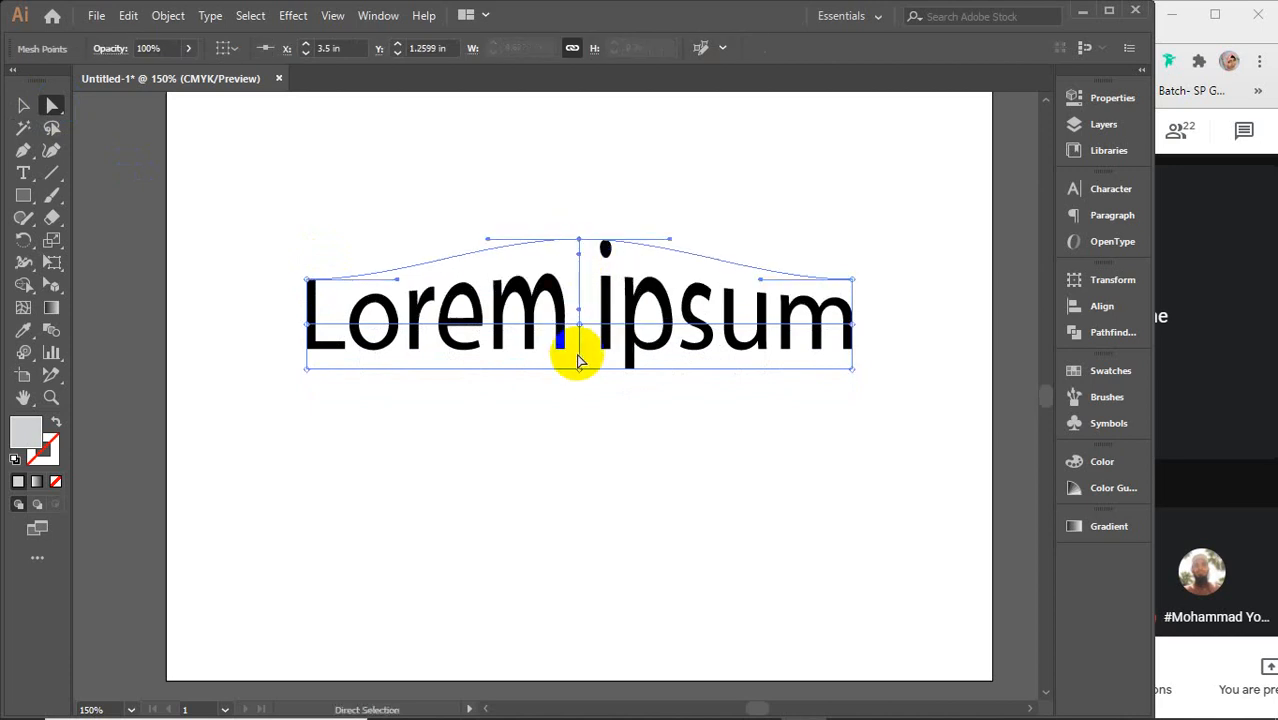
drag(579, 367, 578, 459)
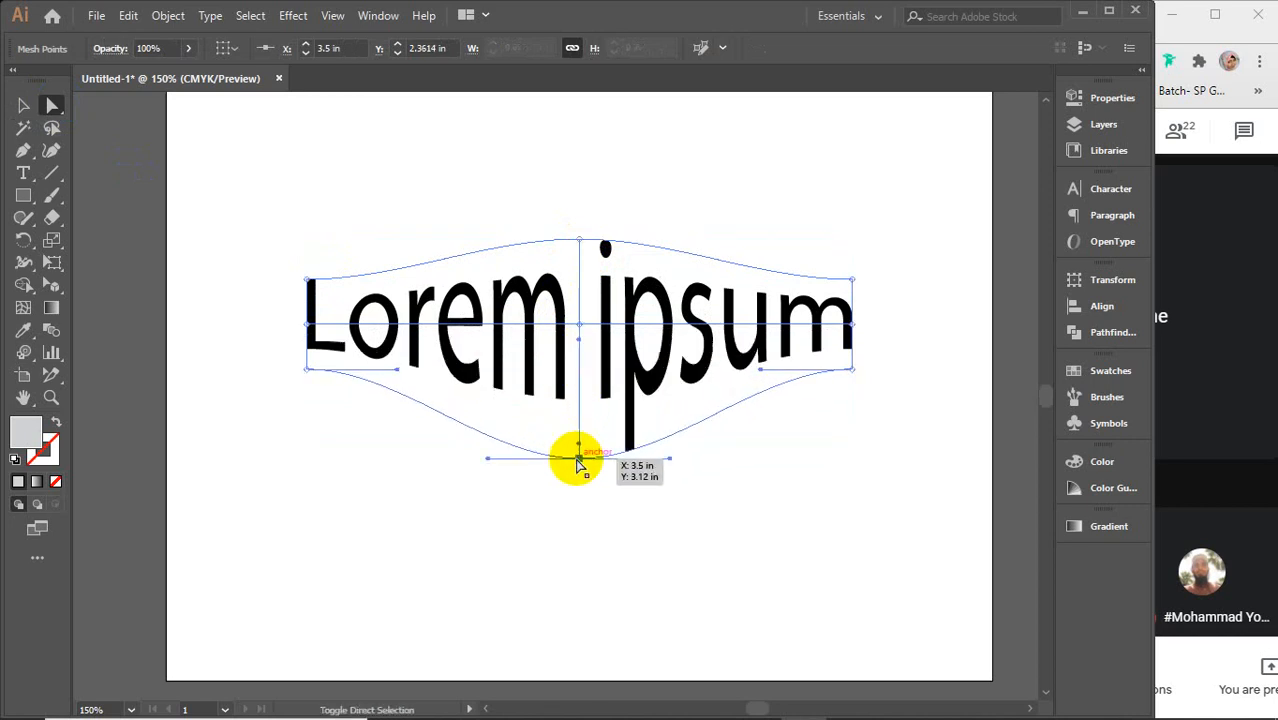
click(580, 241)
drag(580, 244, 580, 174)
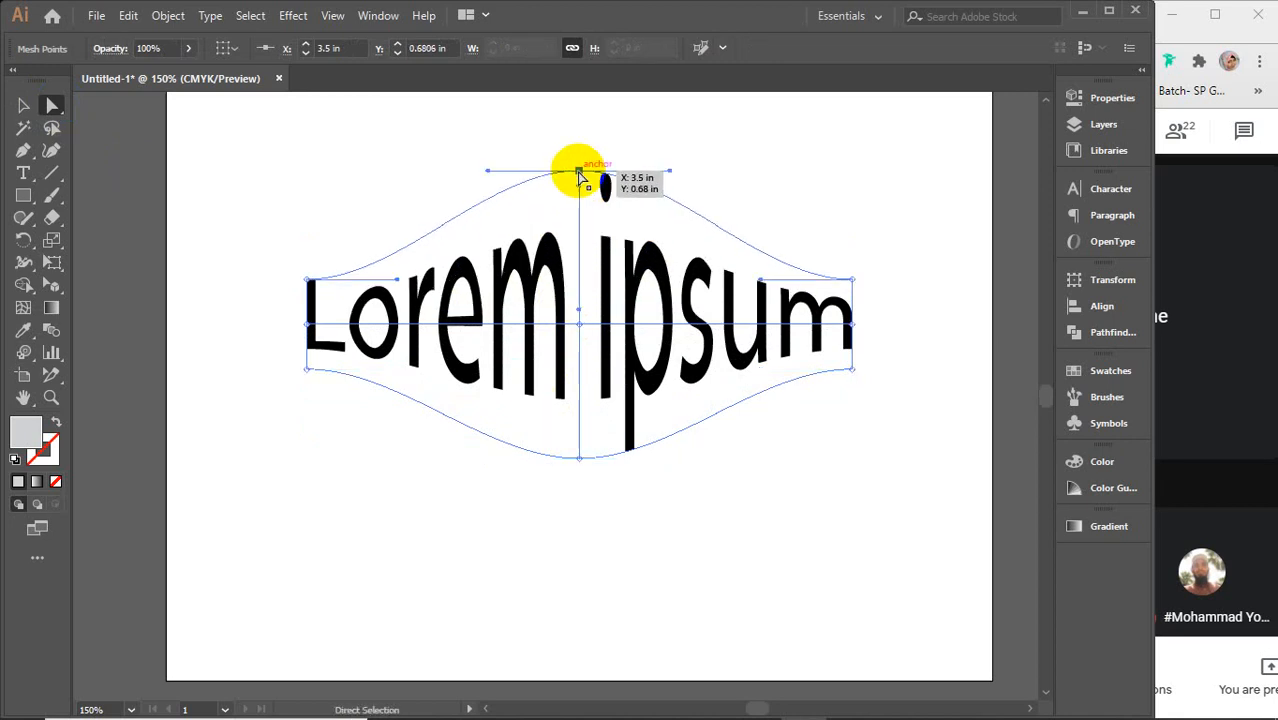
Step: Narrow the left end of the "Lorem ipsum" envelope by moving its upper-left mesh point down and its lower-left mesh point up
click(308, 283)
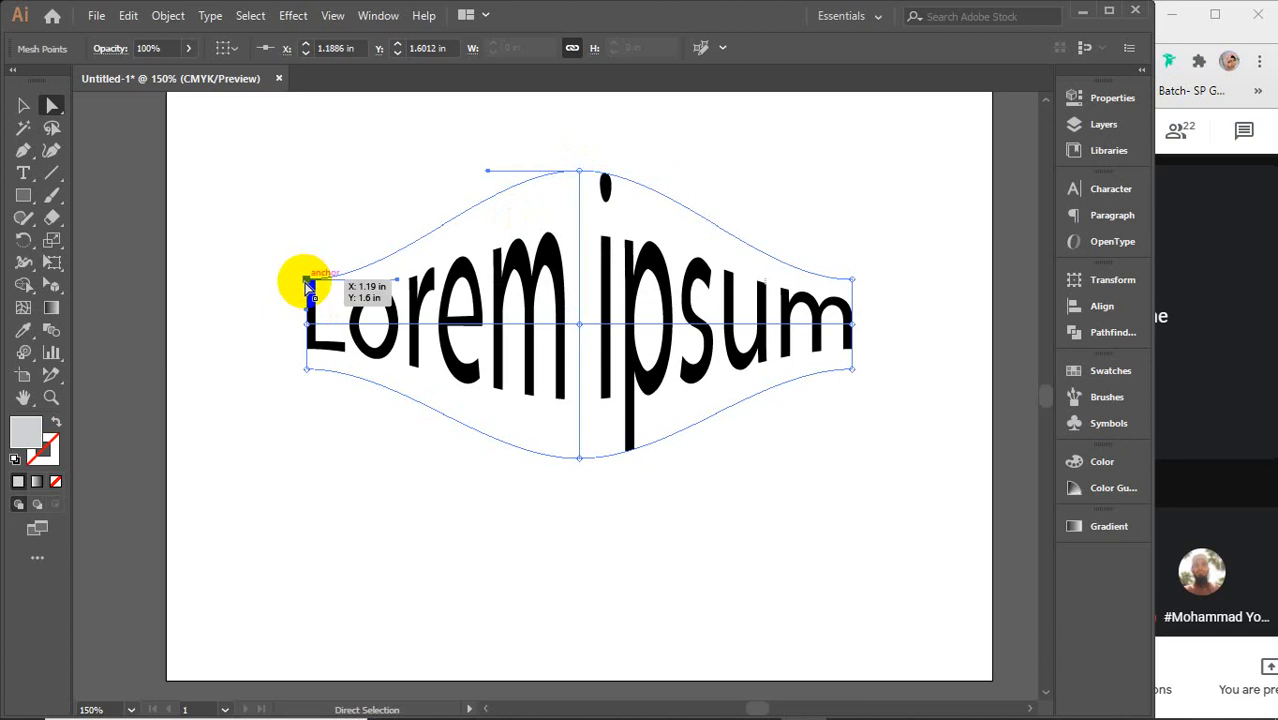
drag(308, 283, 308, 306)
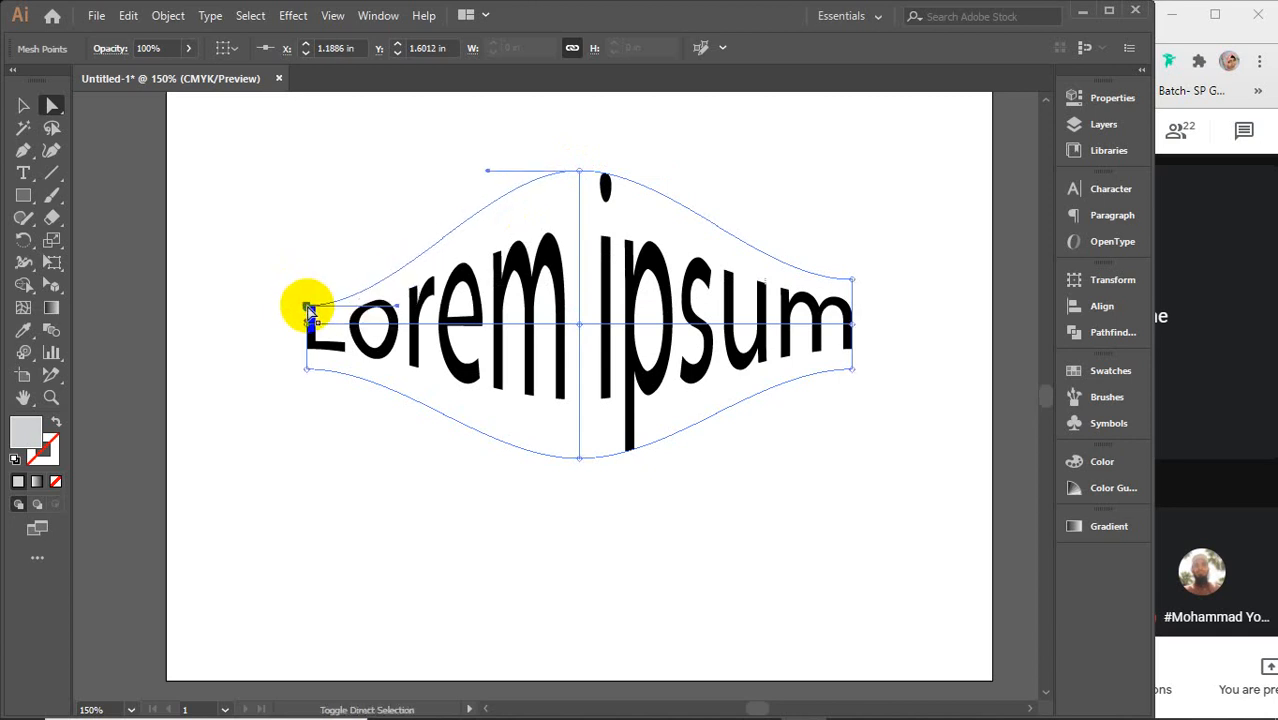
click(308, 370)
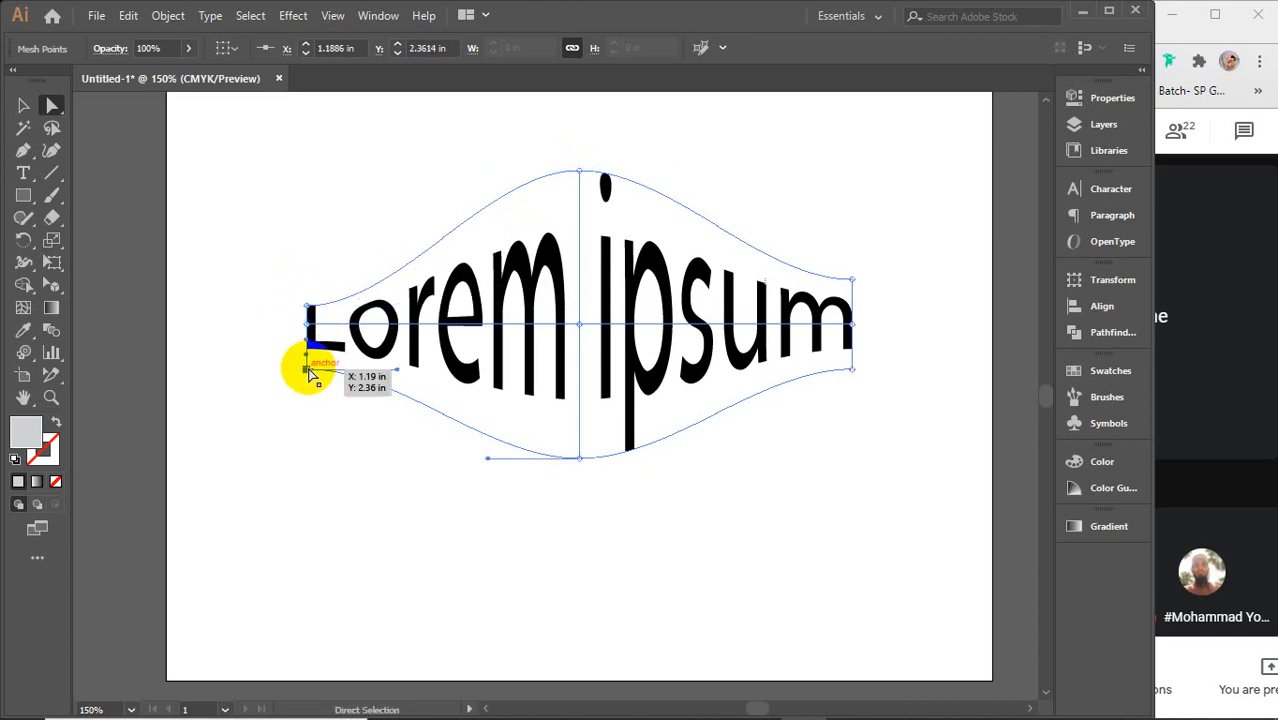
drag(308, 370, 310, 345)
click(180, 207)
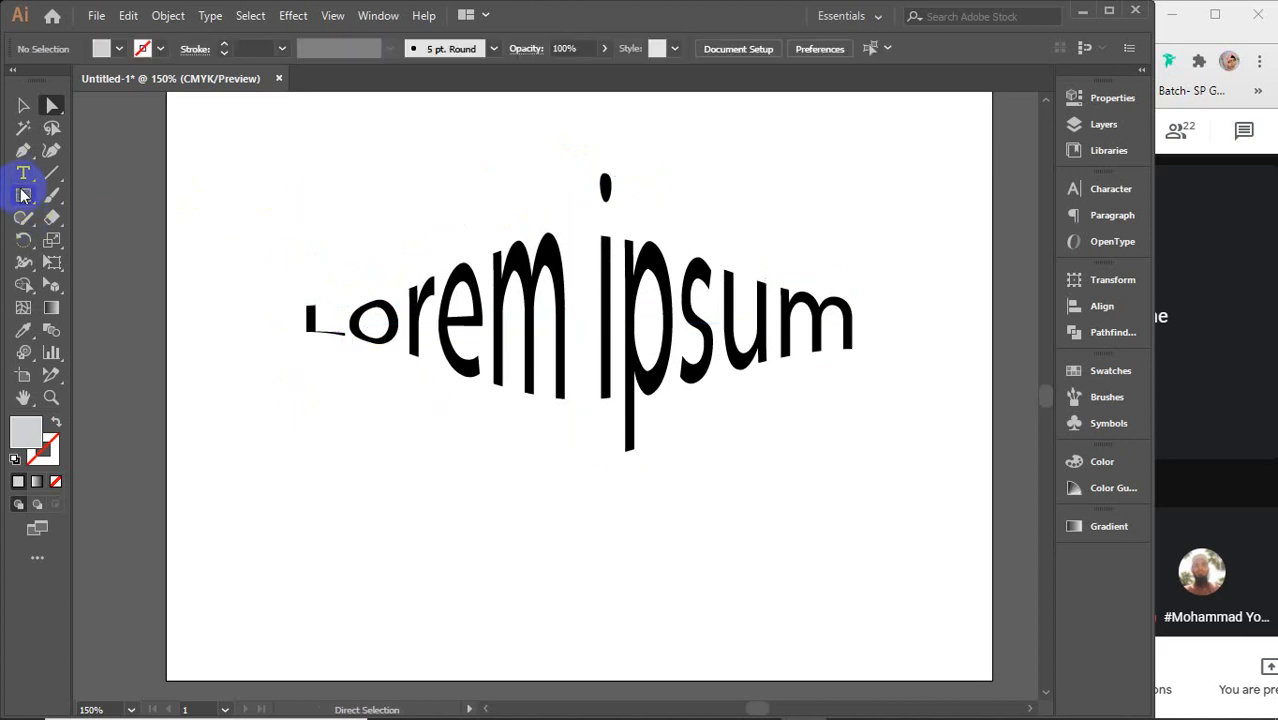
Step: Draw a rectangle about 2.2 by 0.8 in below the text and fill it with red
click(23, 196)
drag(268, 476, 532, 566)
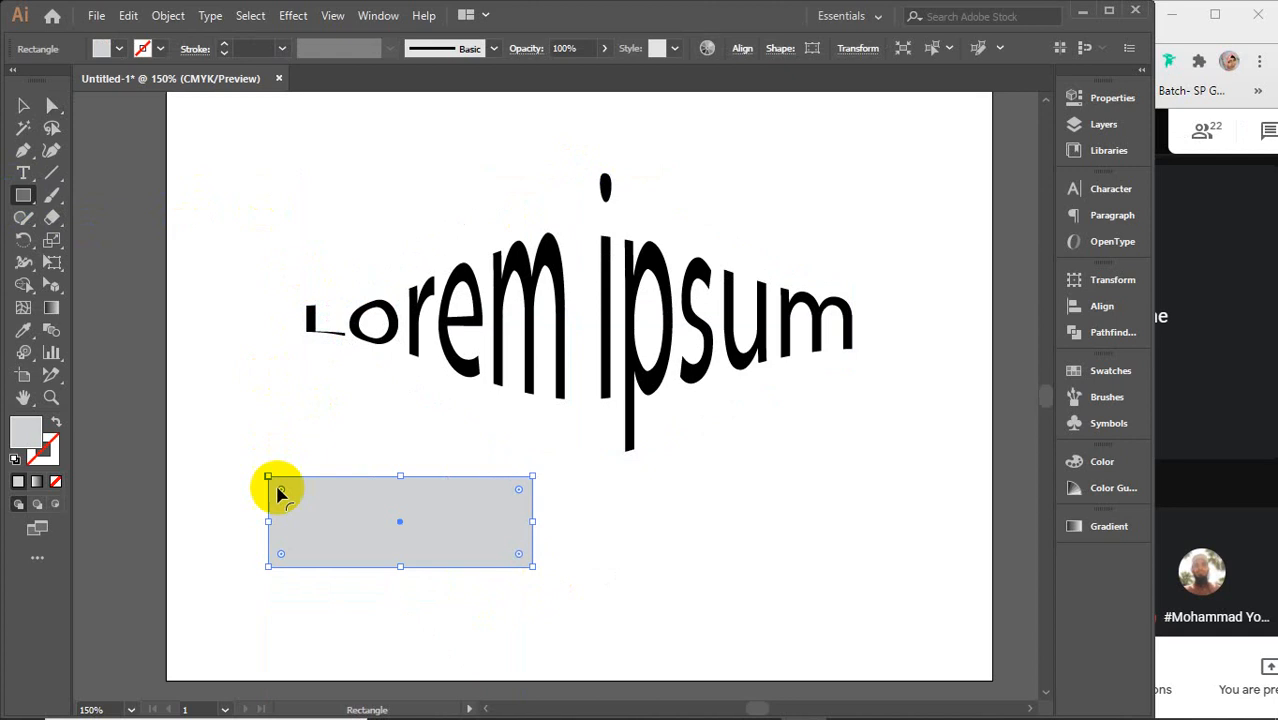
click(1108, 371)
click(903, 423)
click(893, 422)
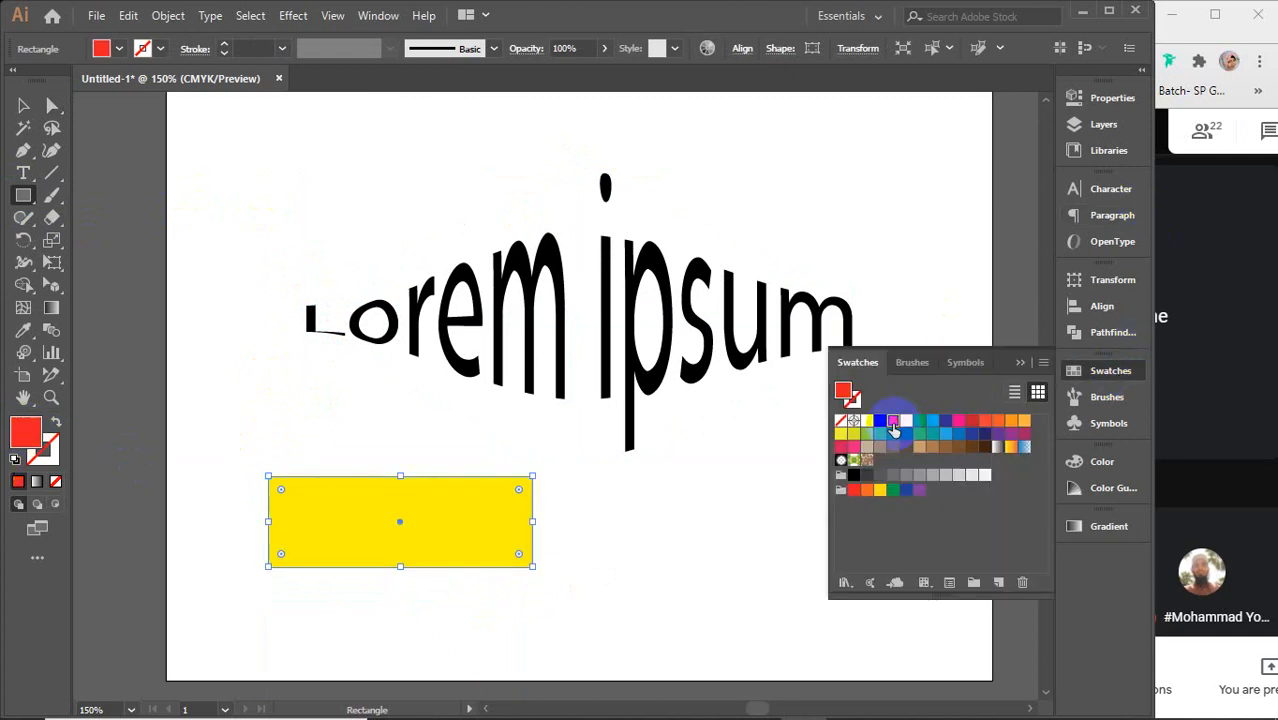
click(1018, 363)
Step: Apply an envelope mesh with 2 rows and 2 columns to the red rectangle
click(22, 108)
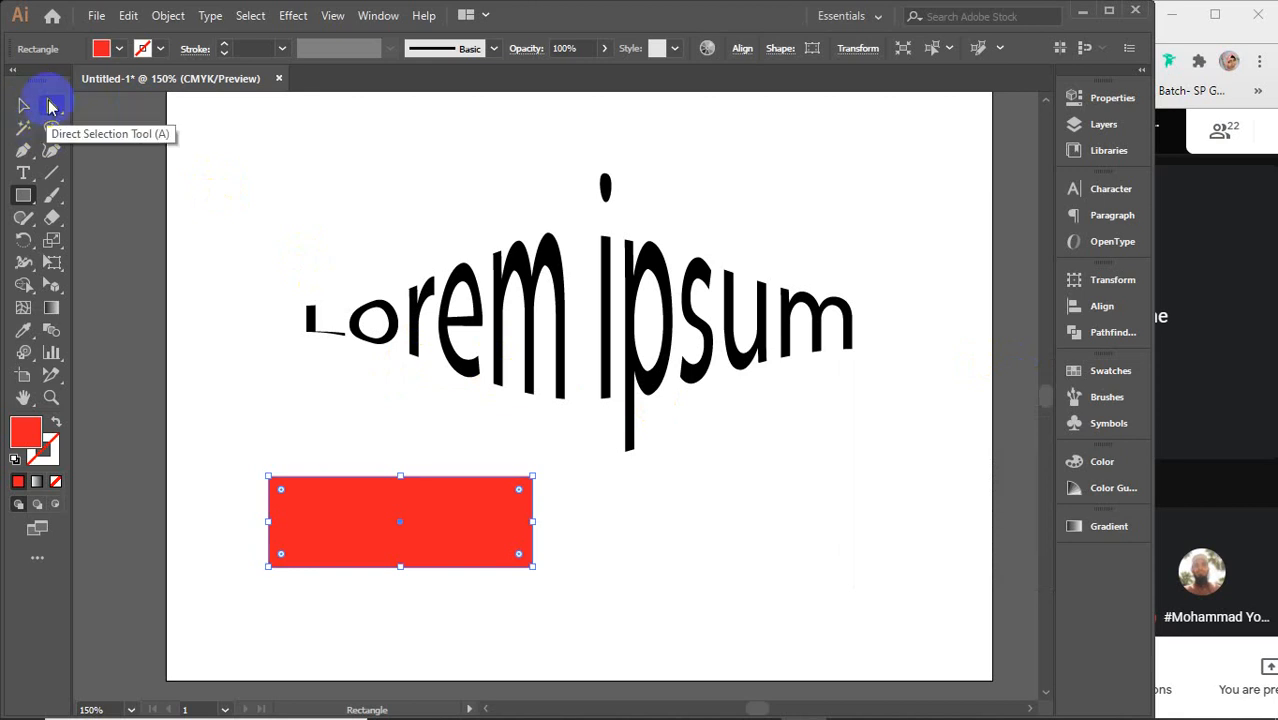
click(23, 118)
click(166, 20)
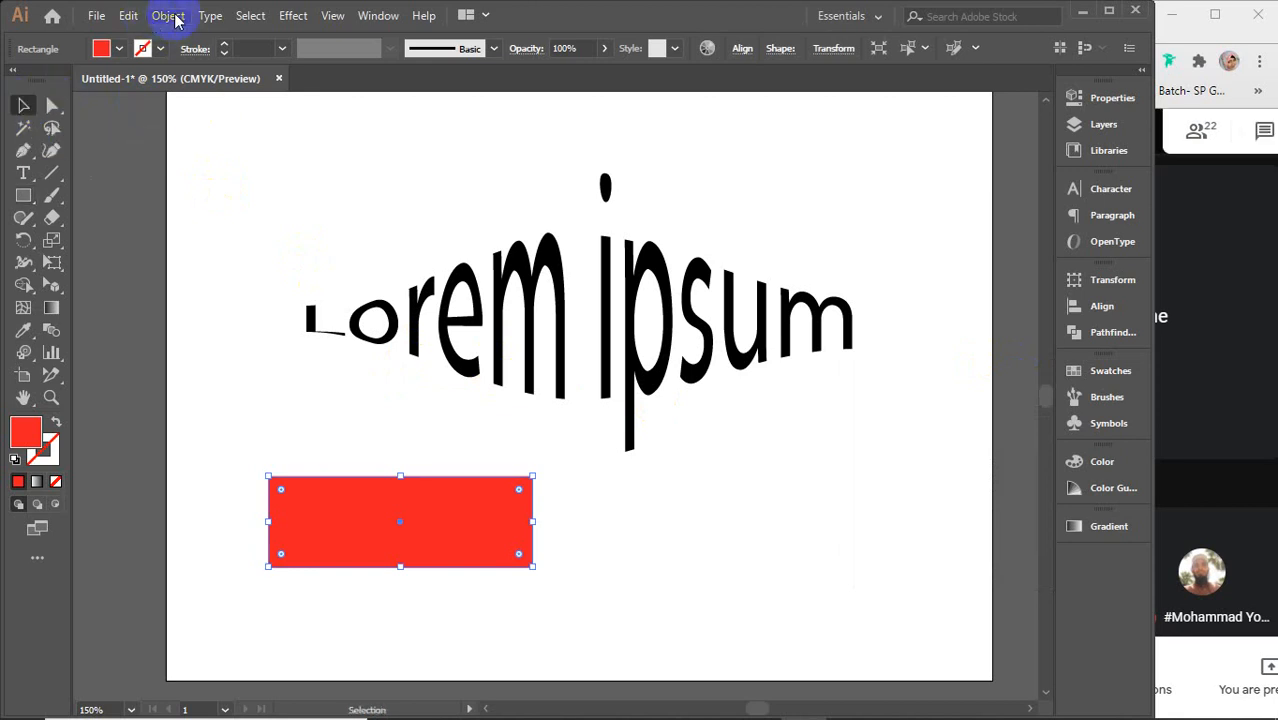
mouse_move(300, 545)
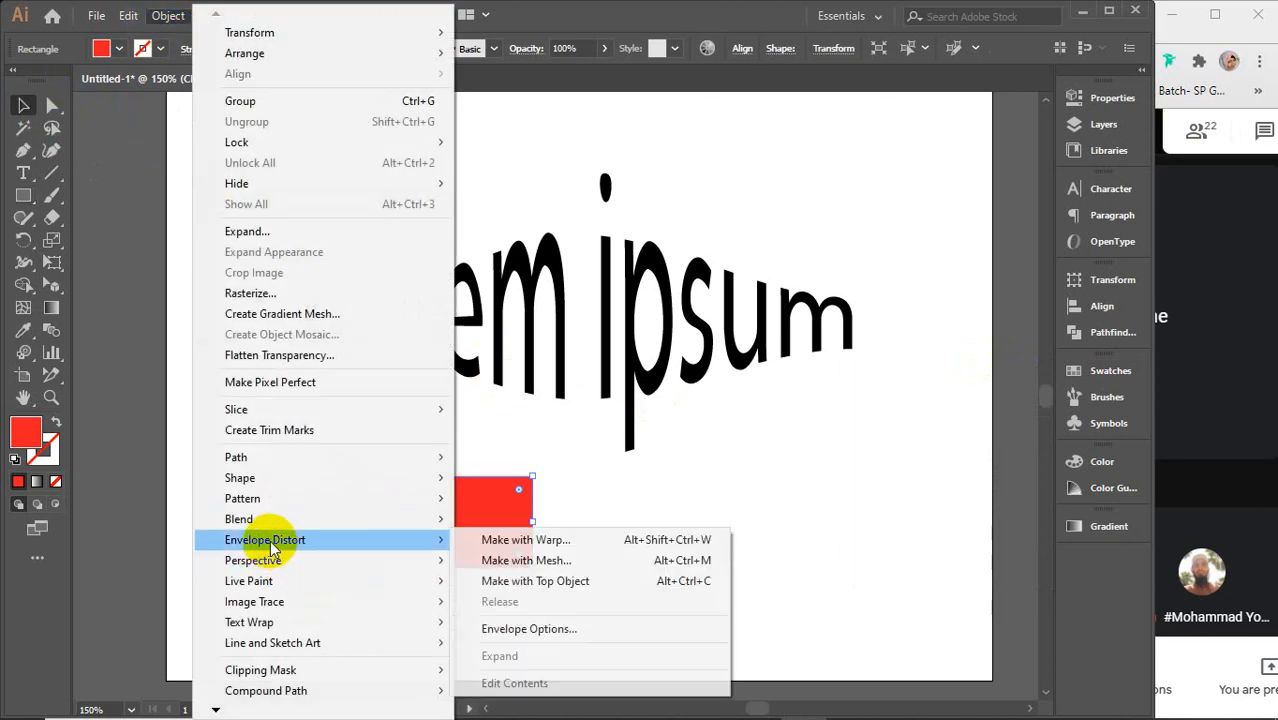
click(549, 566)
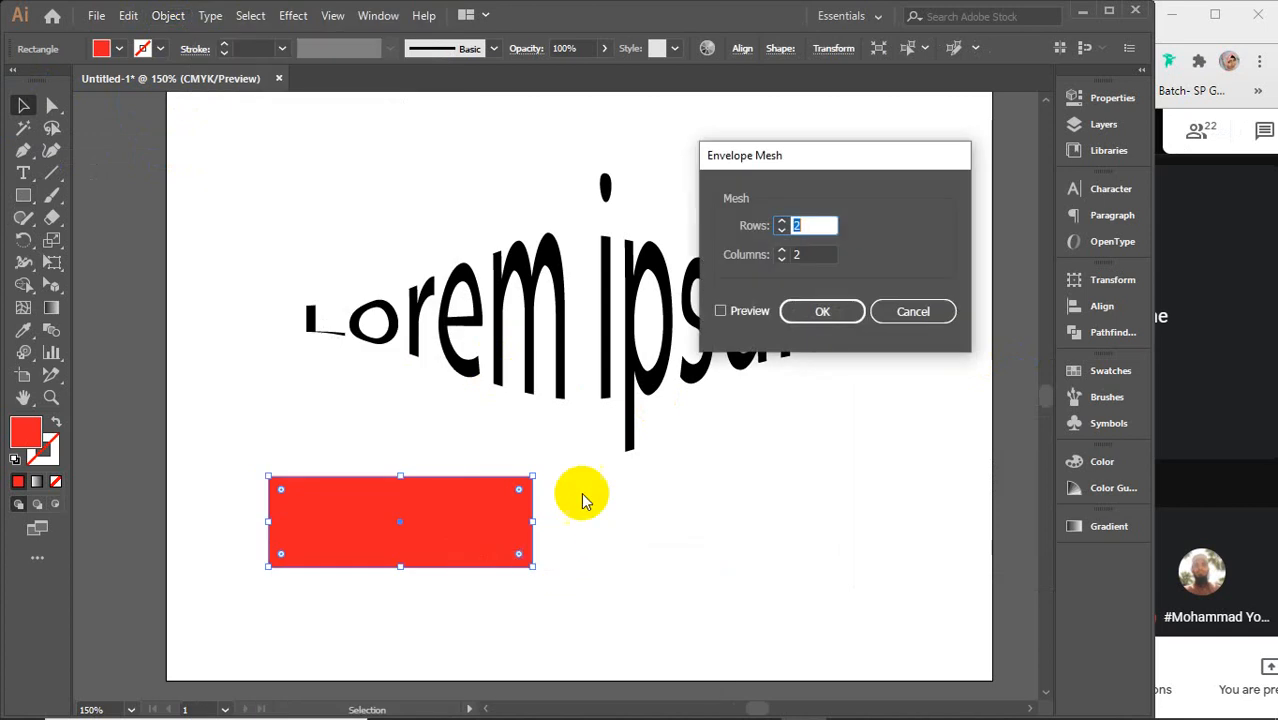
click(797, 226)
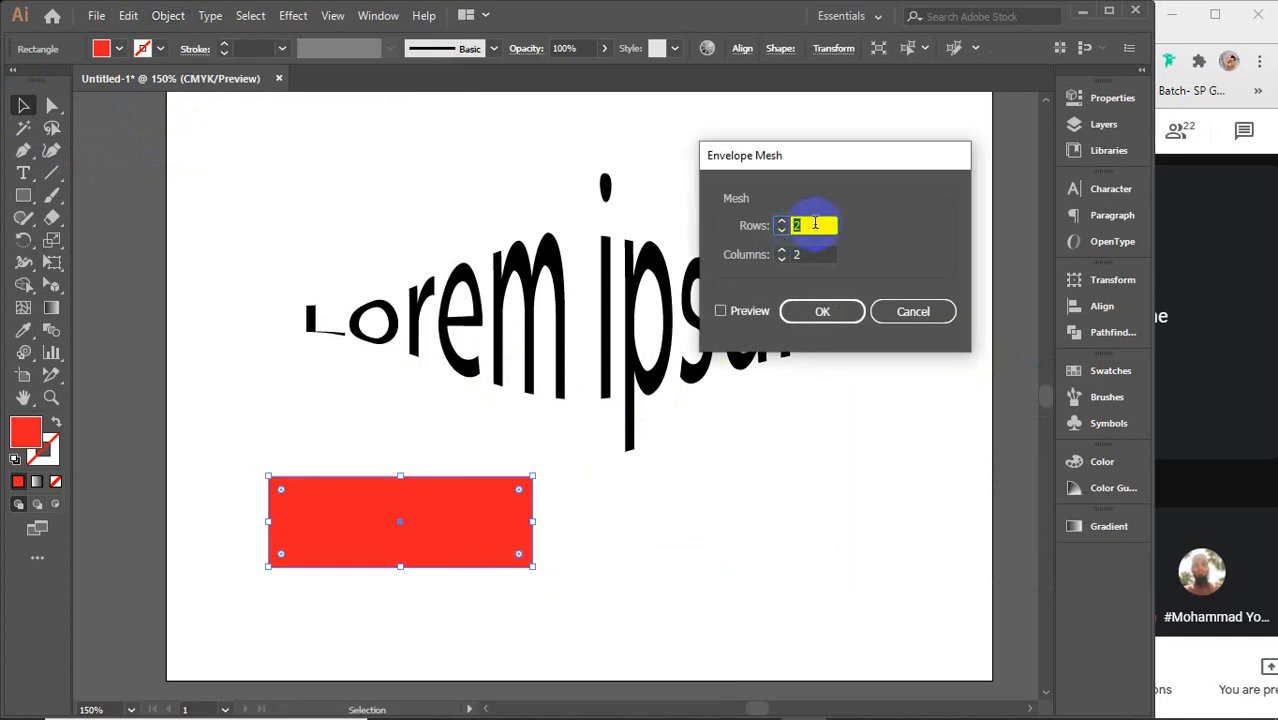
click(745, 311)
click(820, 311)
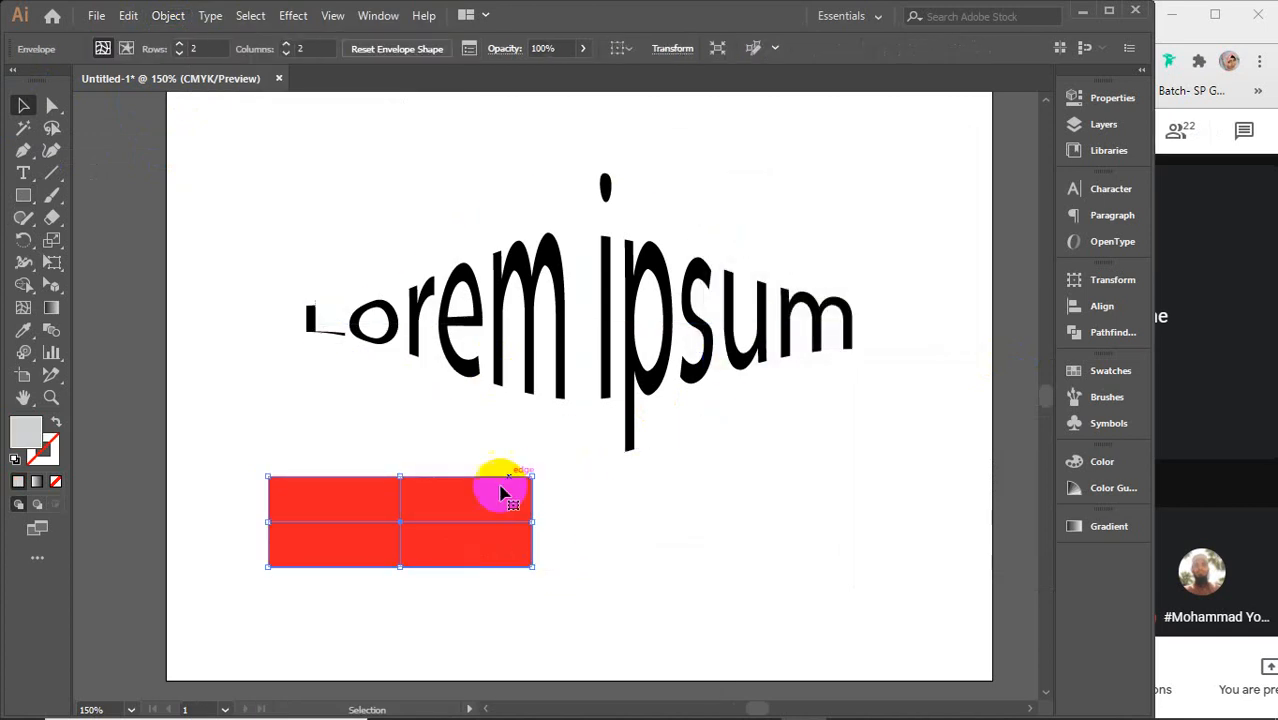
Step: Bulge the red rectangle by moving its upper middle mesh point to about Y 2.86 in and its lower middle point to about Y 4.40 in
click(52, 105)
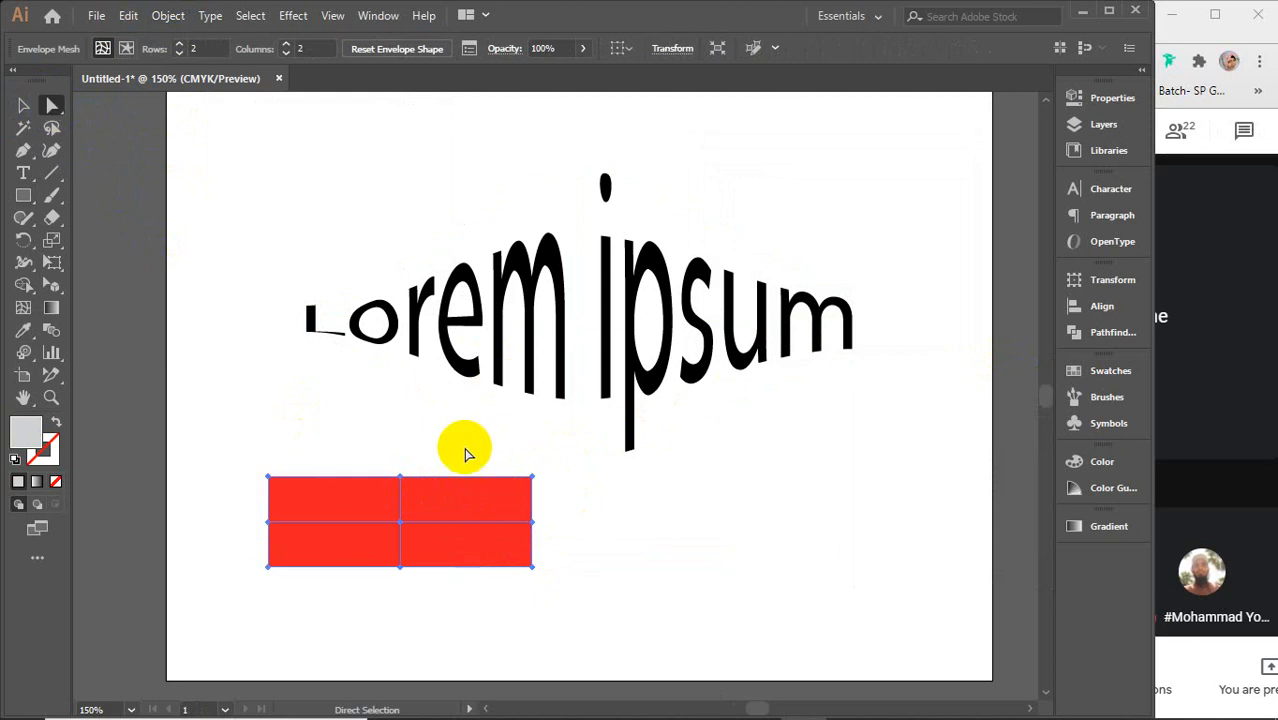
click(402, 480)
drag(403, 484, 403, 430)
click(399, 567)
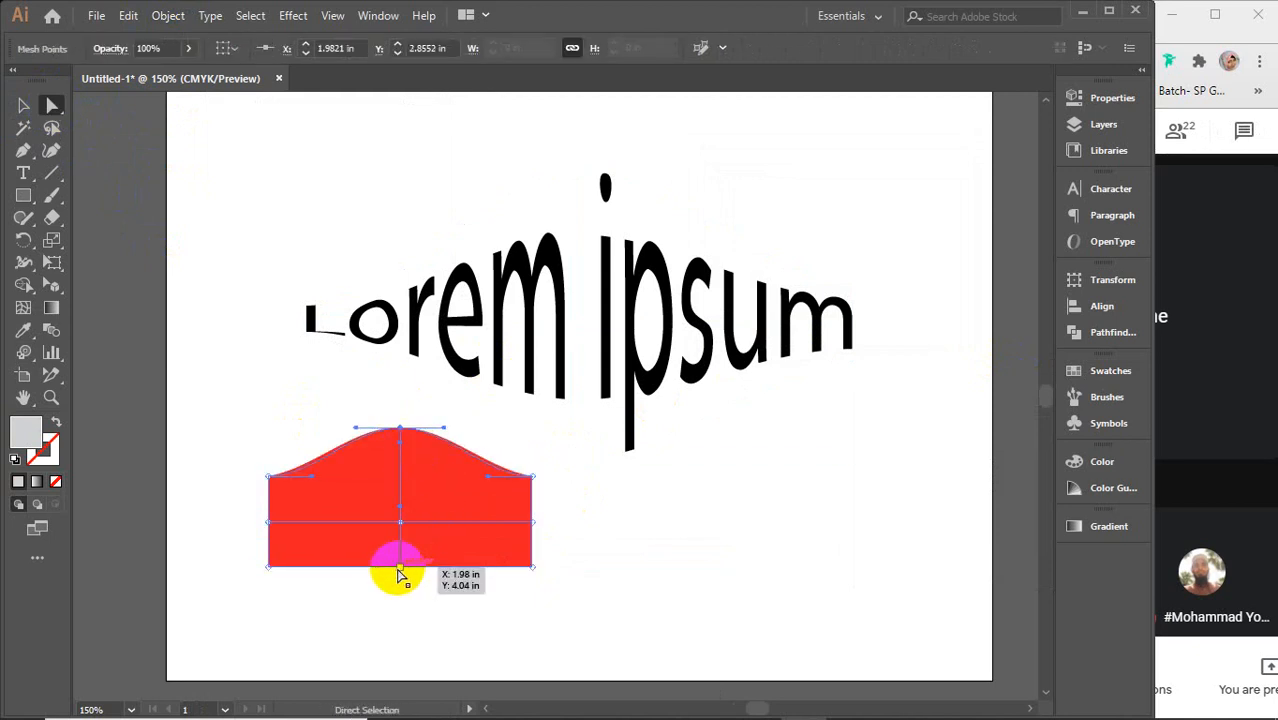
drag(398, 568, 400, 610)
Step: Stretch the red shape's right side into a tip, moving its corner mesh points to about X 3.5 in and the middle point to about X 4.24 in
click(531, 482)
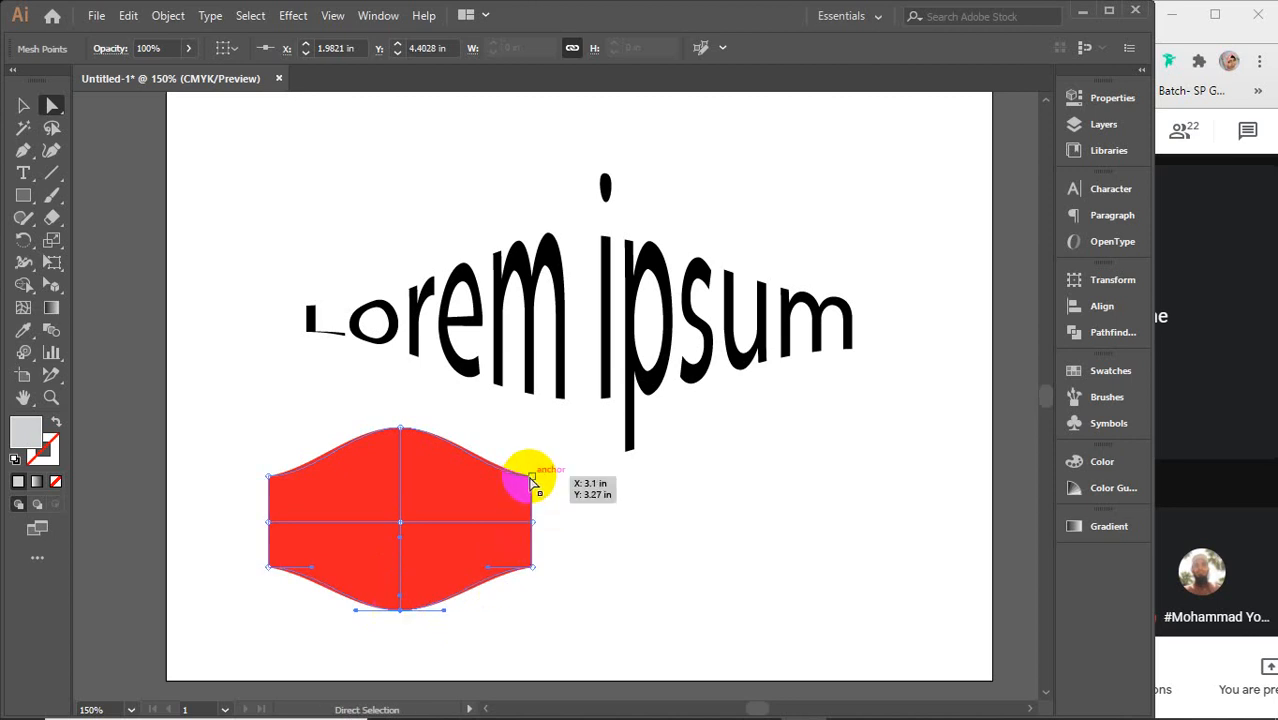
drag(531, 482, 628, 518)
drag(533, 569, 579, 568)
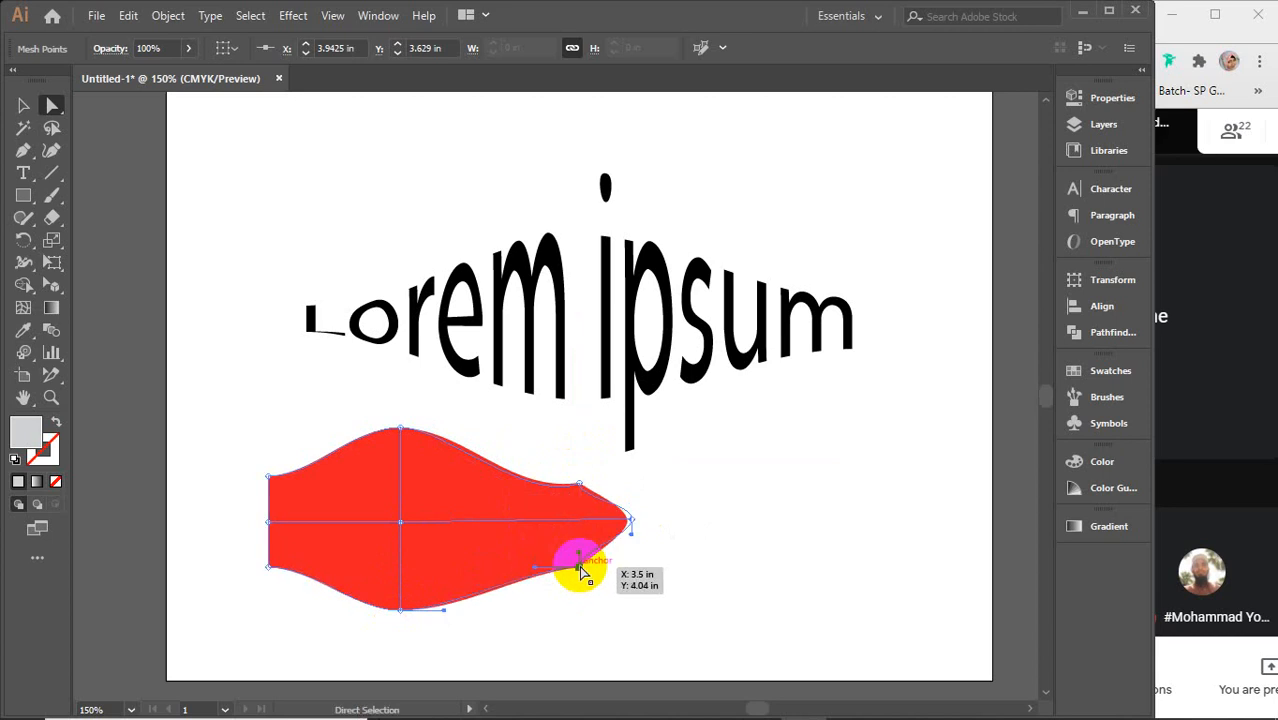
drag(632, 520, 665, 517)
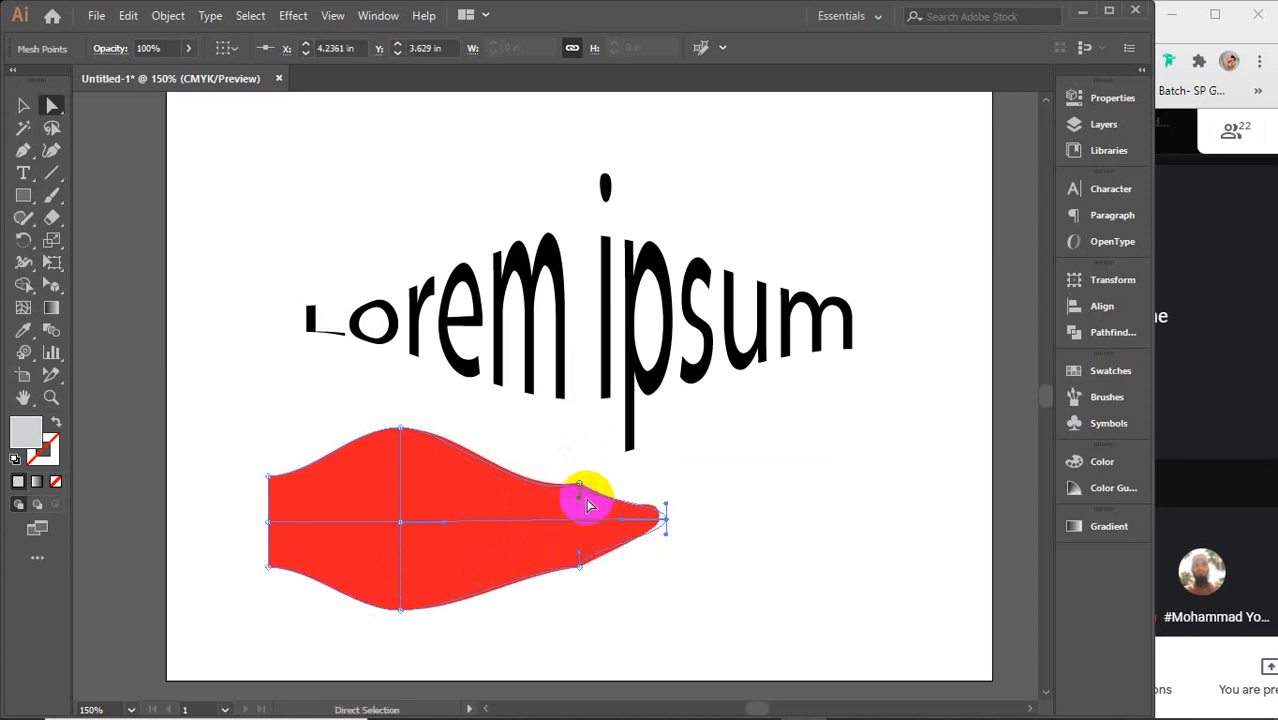
drag(579, 485, 581, 486)
drag(666, 510, 685, 516)
click(276, 393)
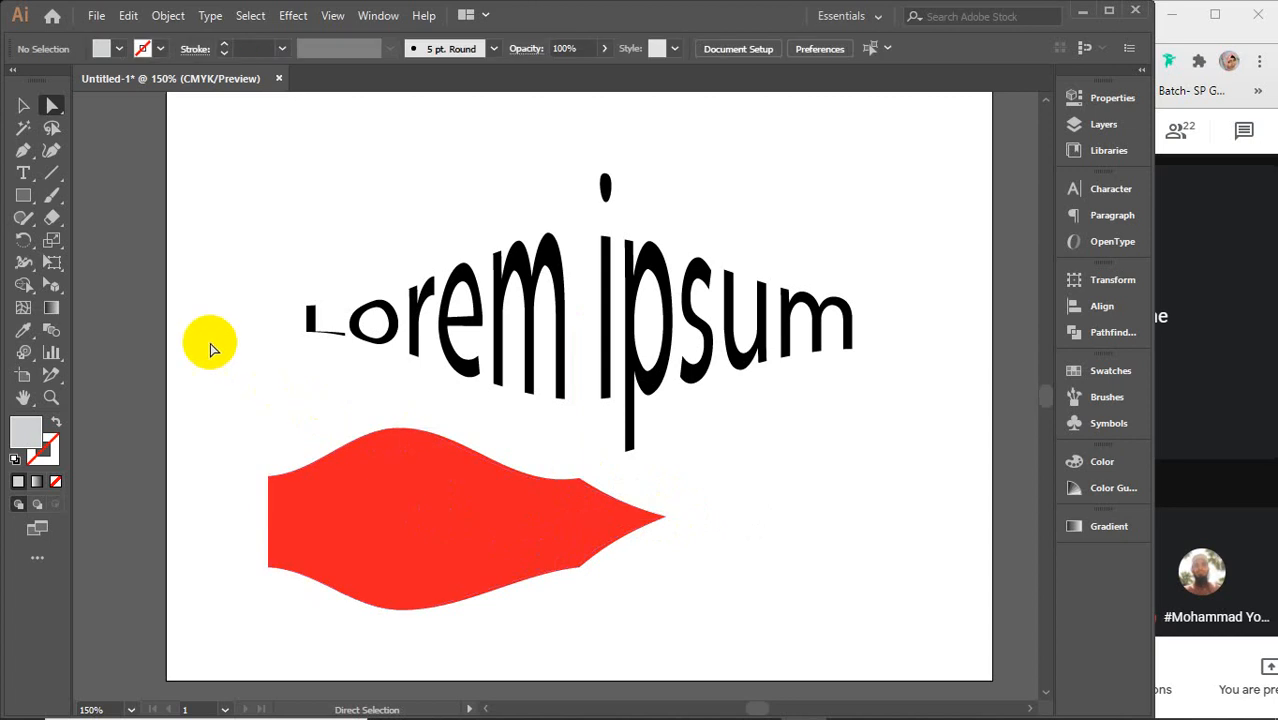
Step: Delete the distorted text and the red shape from the artboard
click(24, 107)
drag(334, 222, 740, 697)
key(Delete)
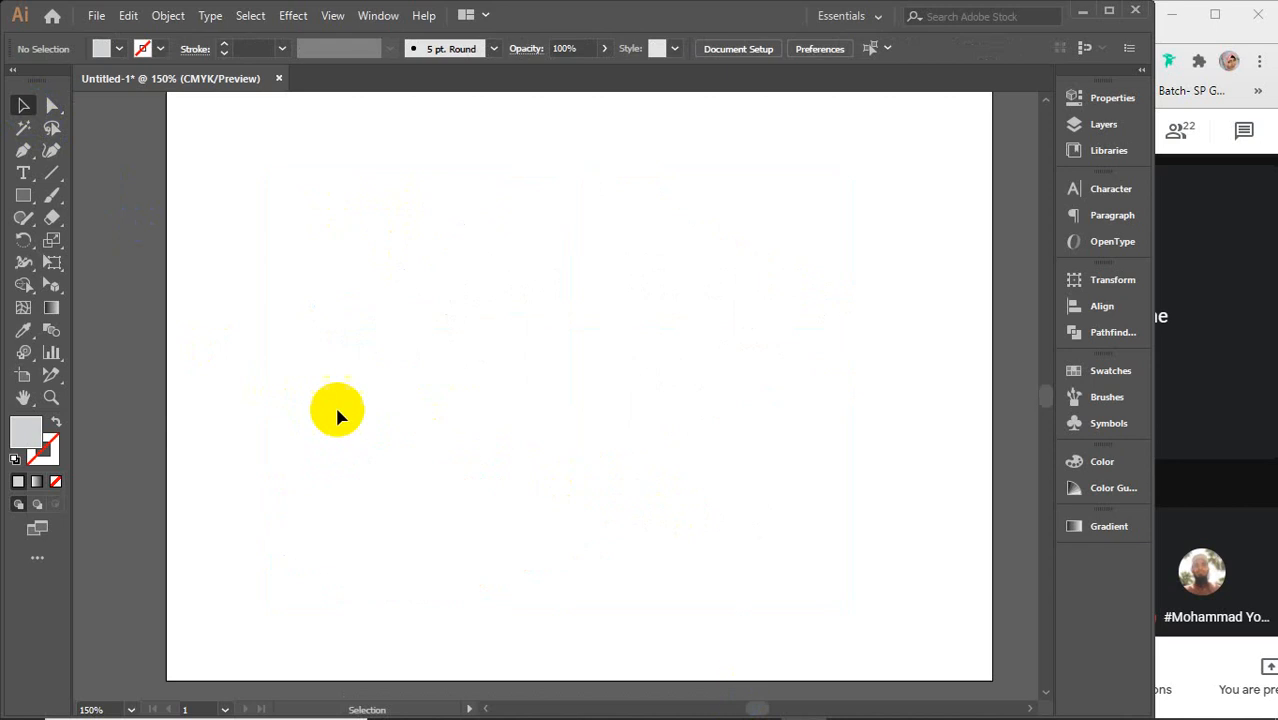
click(170, 17)
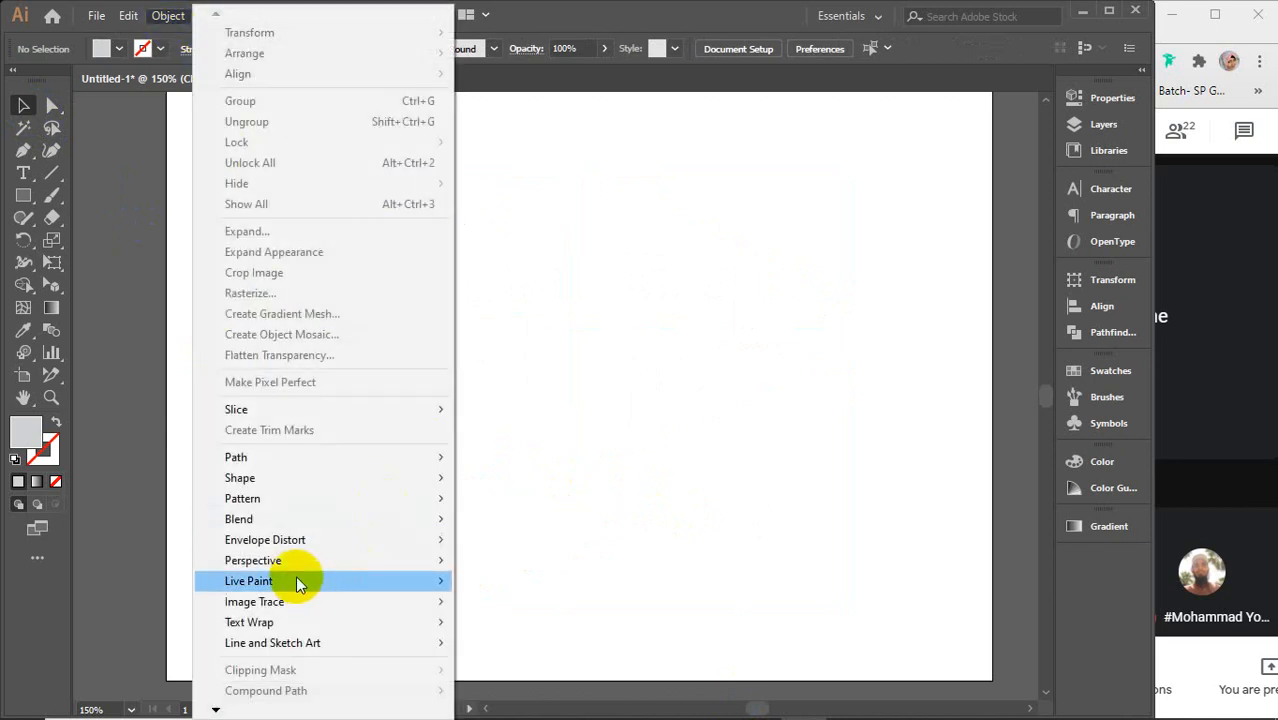
mouse_move(288, 563)
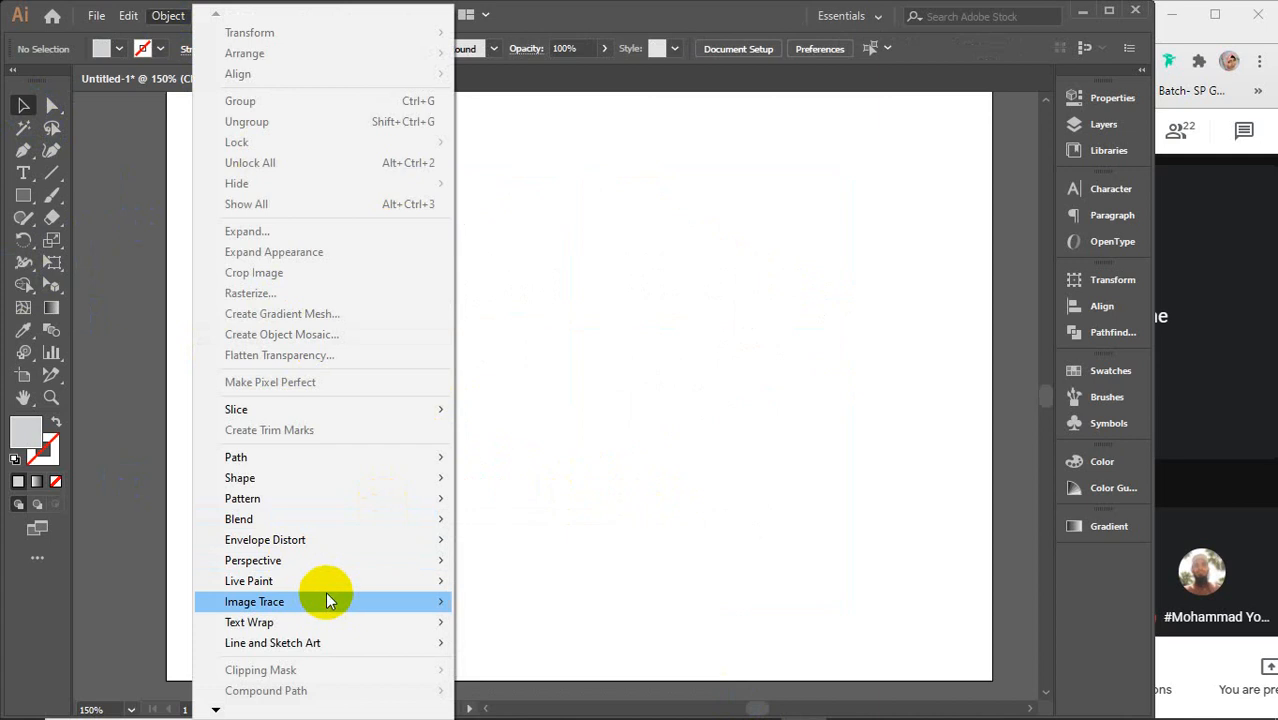
mouse_move(324, 581)
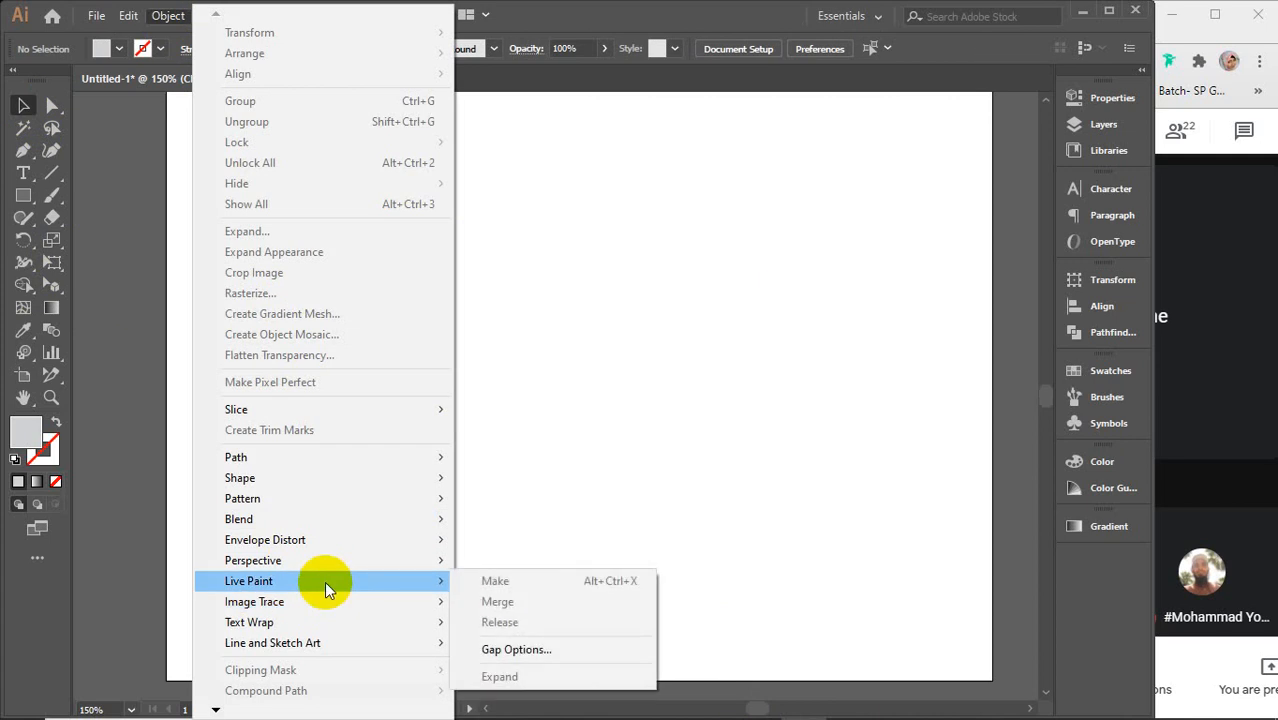
mouse_move(266, 604)
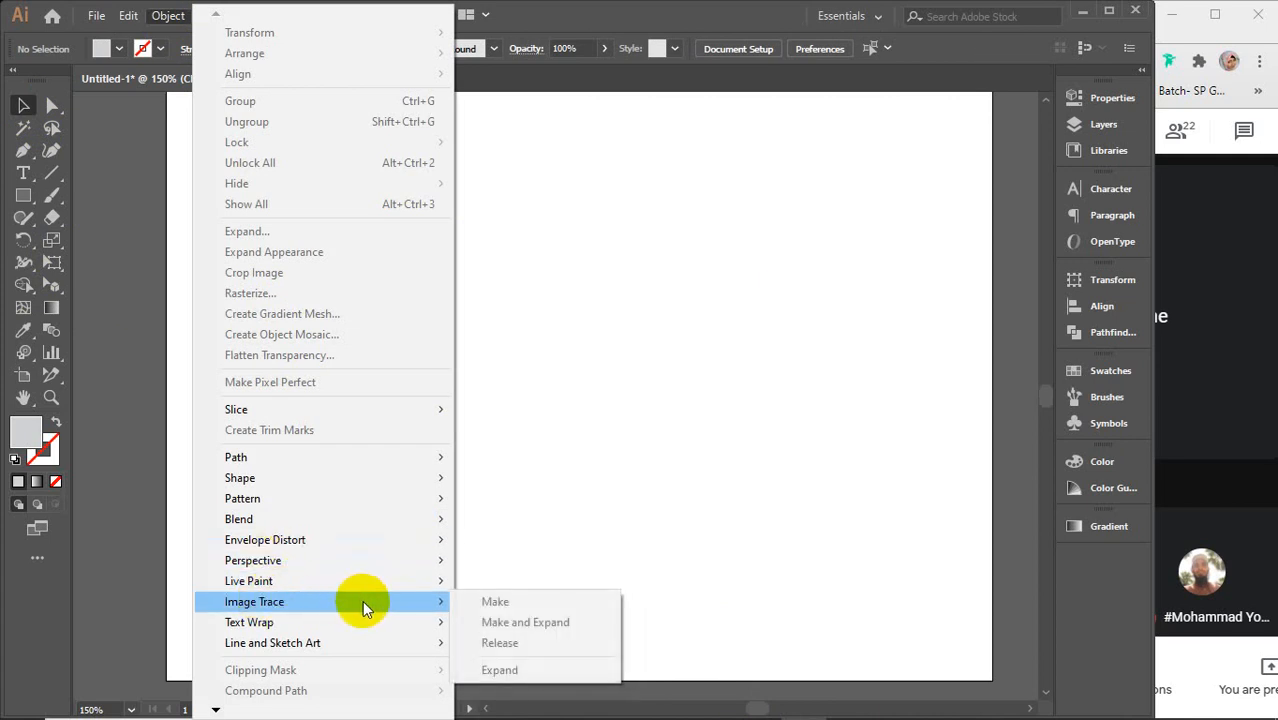
mouse_move(265, 630)
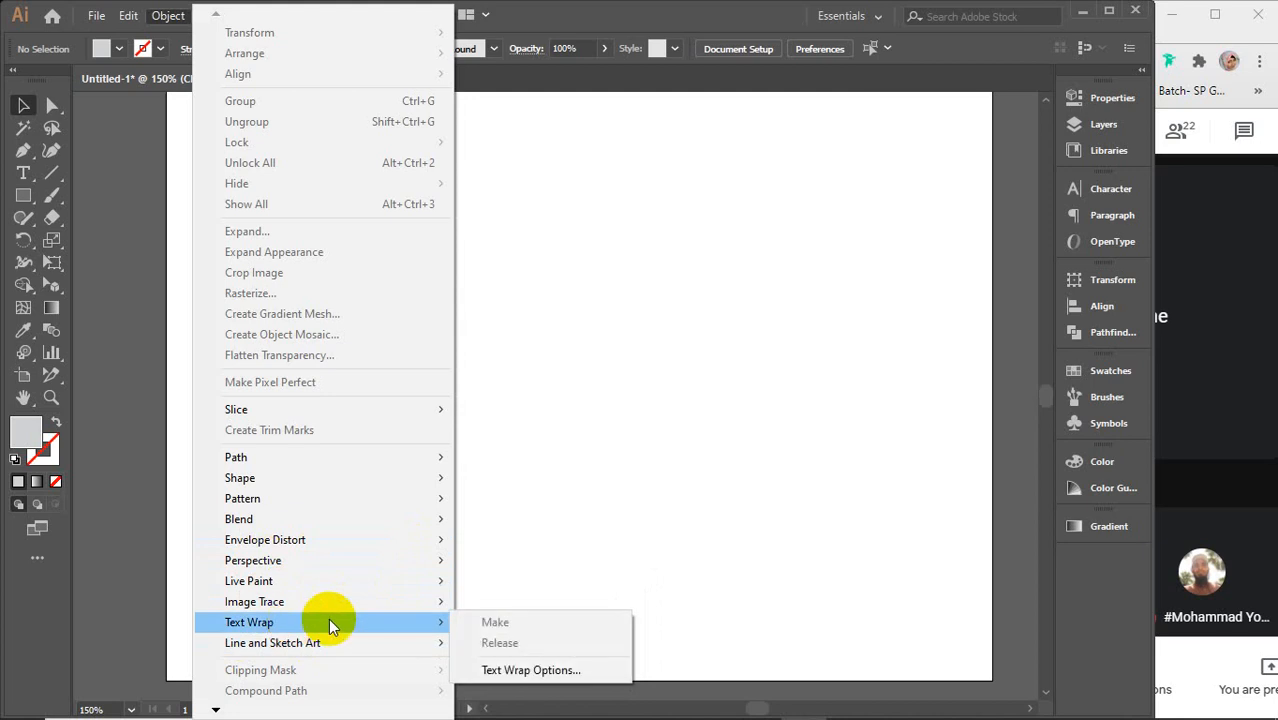
click(730, 428)
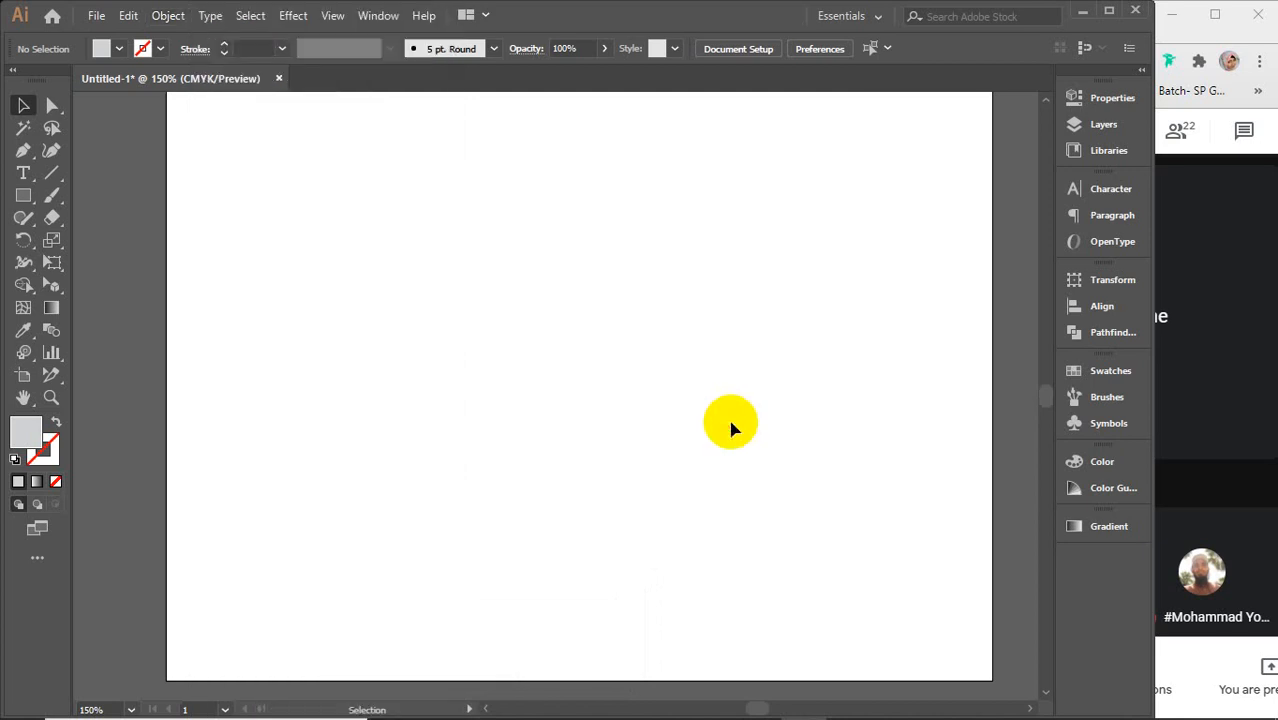
scroll(631, 404, up, 1)
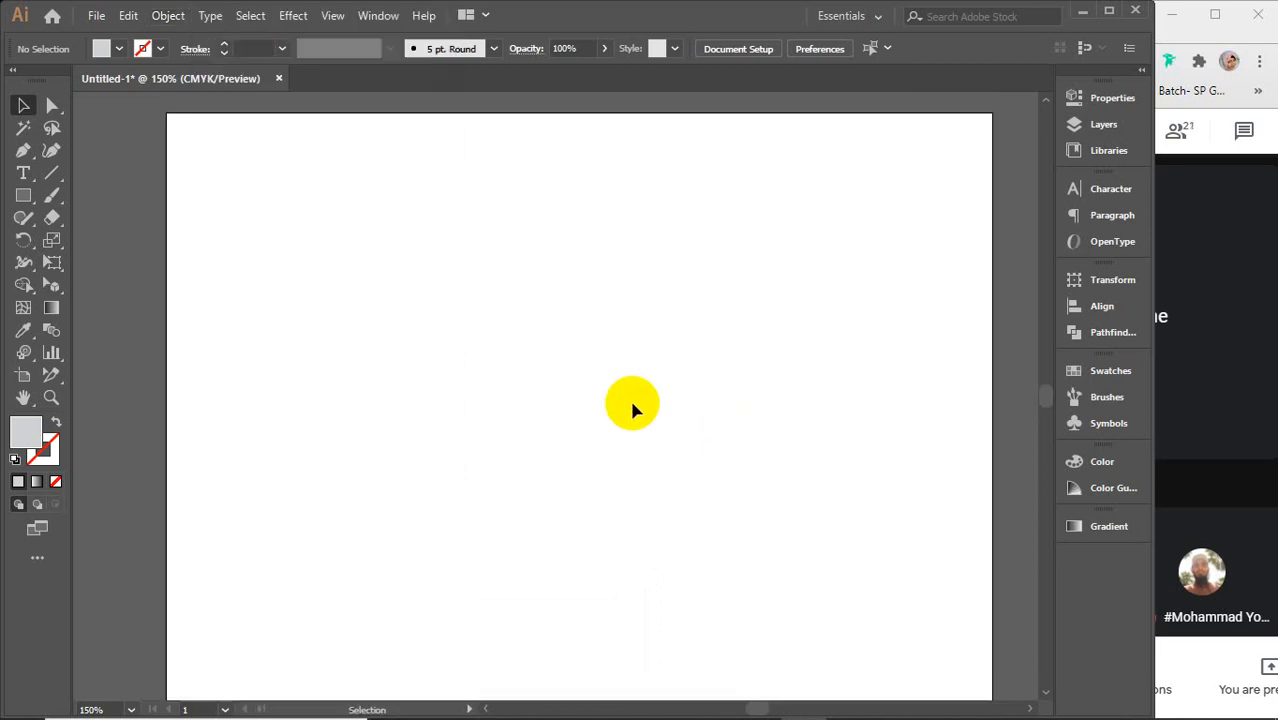
scroll(631, 404, down, 1)
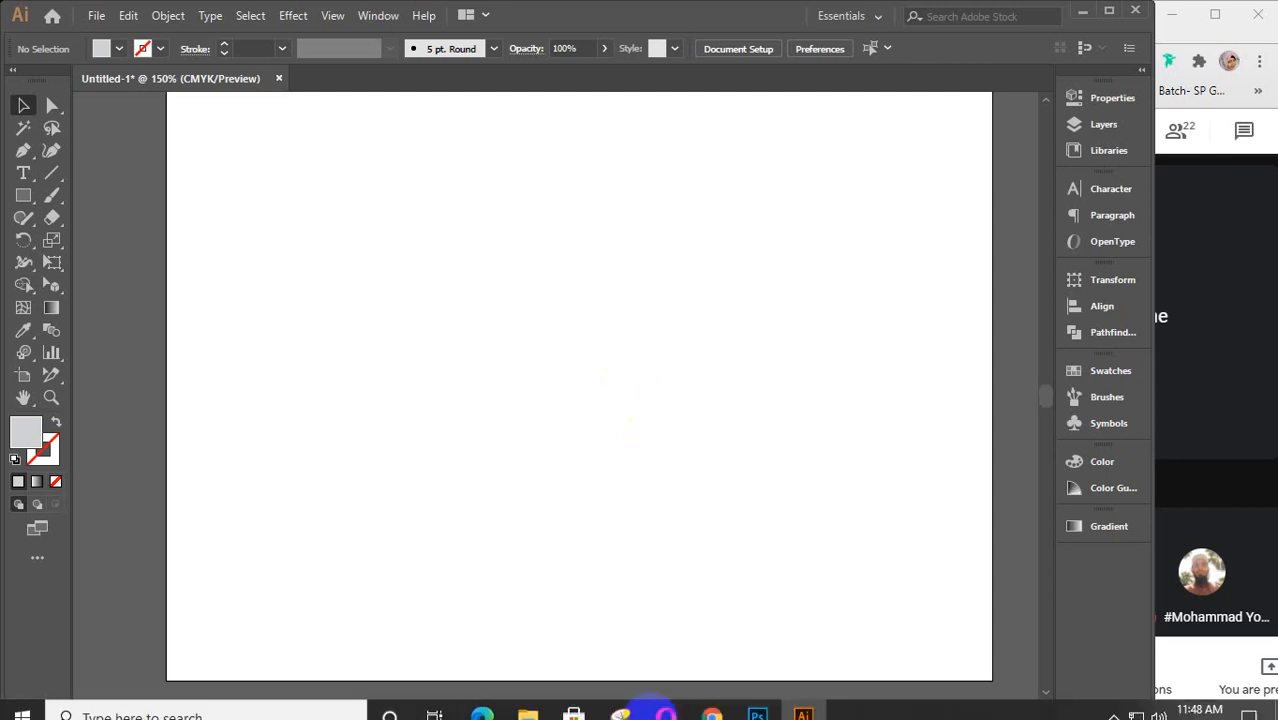
Step: Switch to Chrome and search Google Images for "logo" in a new tab
mouse_move(719, 714)
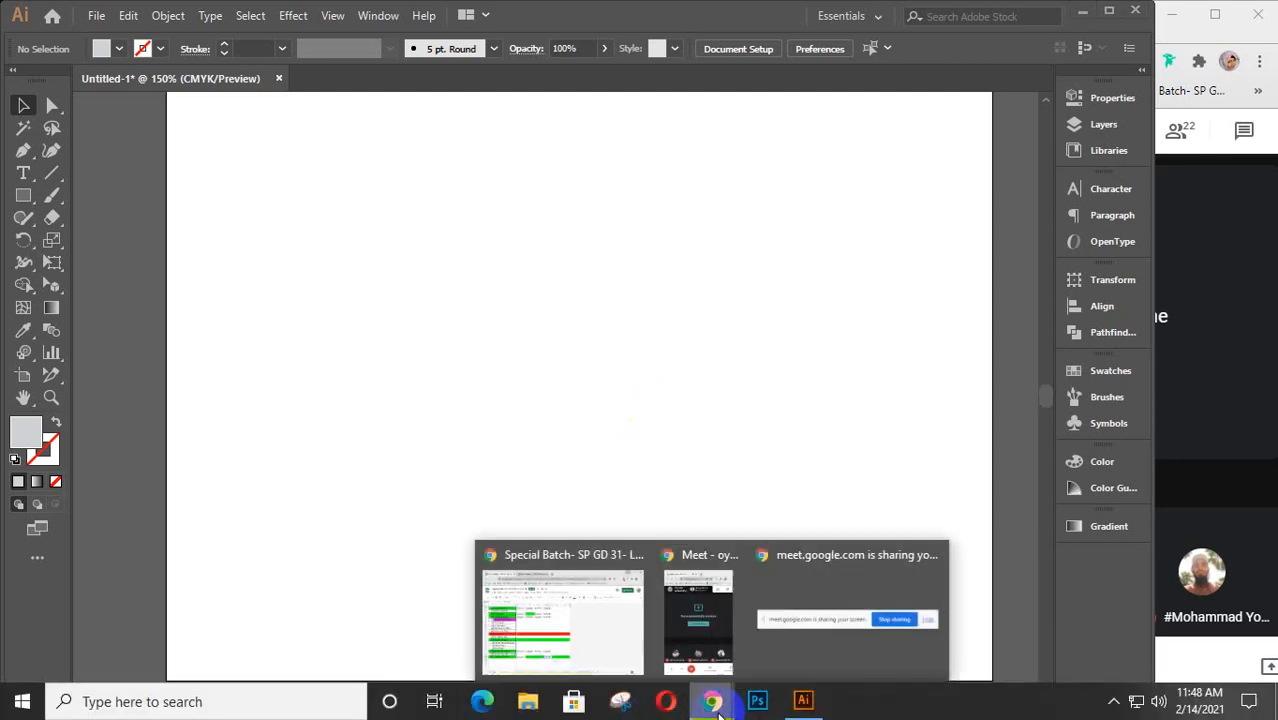
click(539, 626)
click(480, 30)
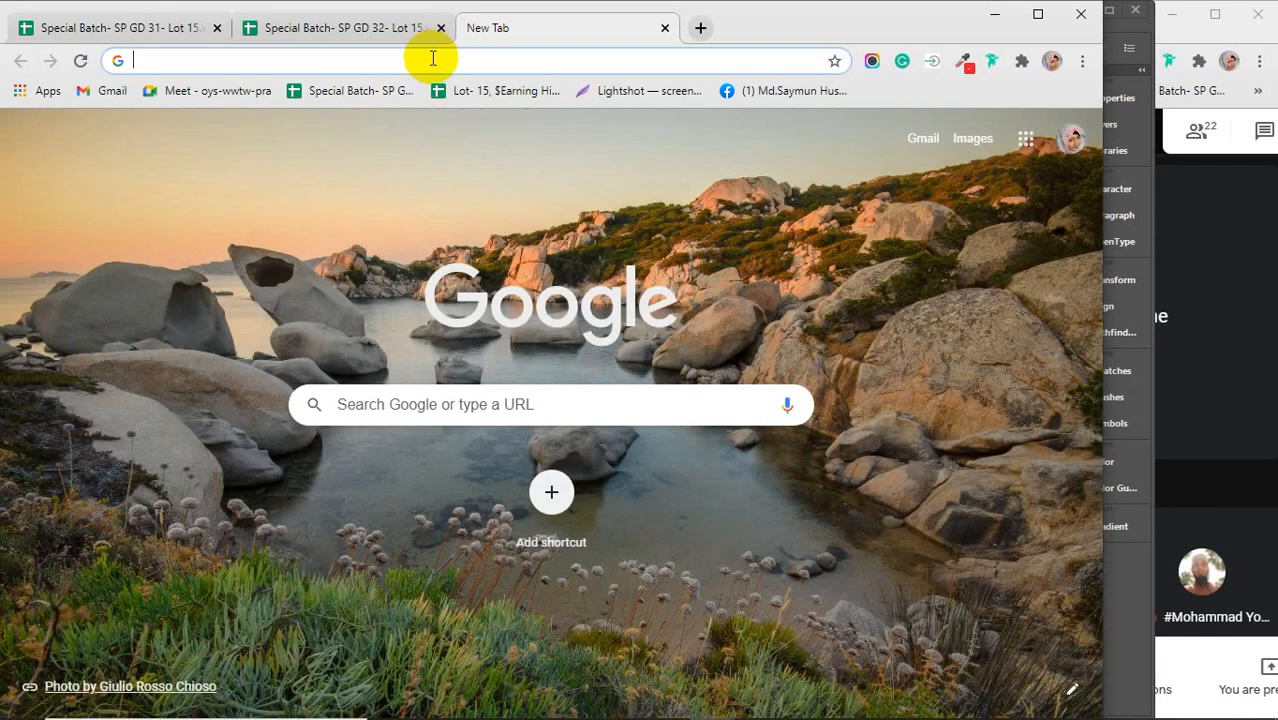
text(logo)
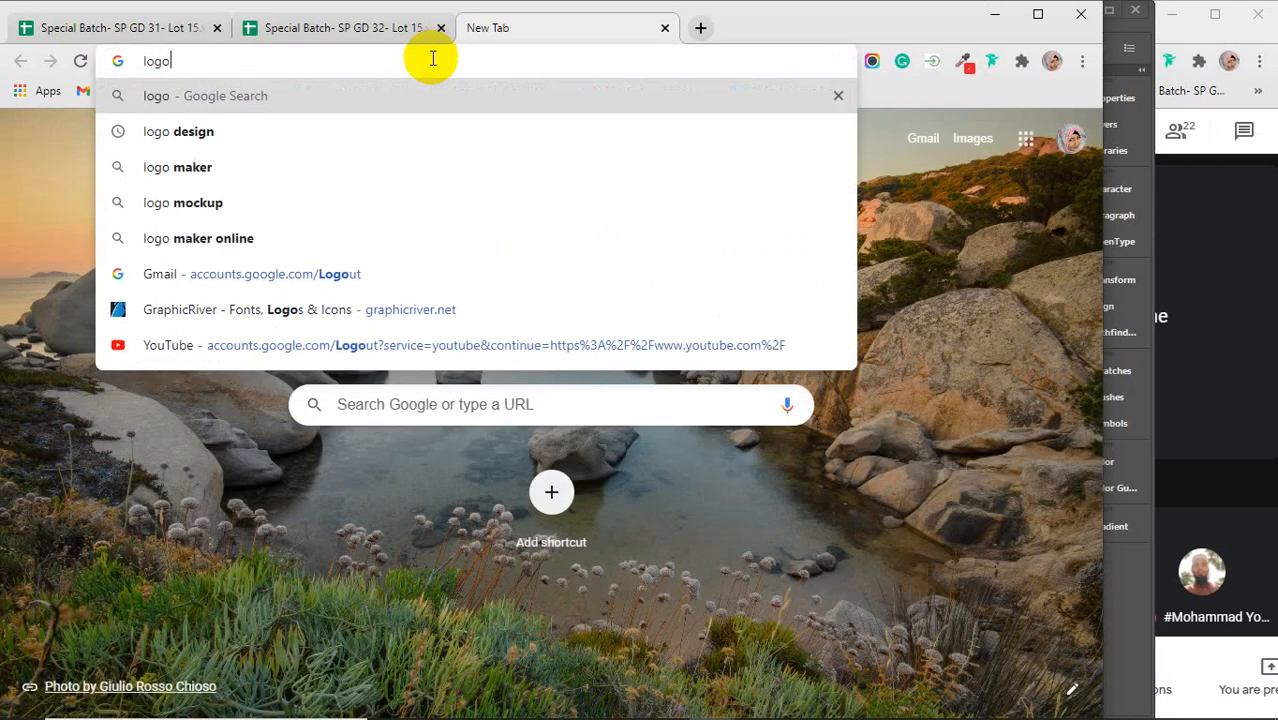
key(Return)
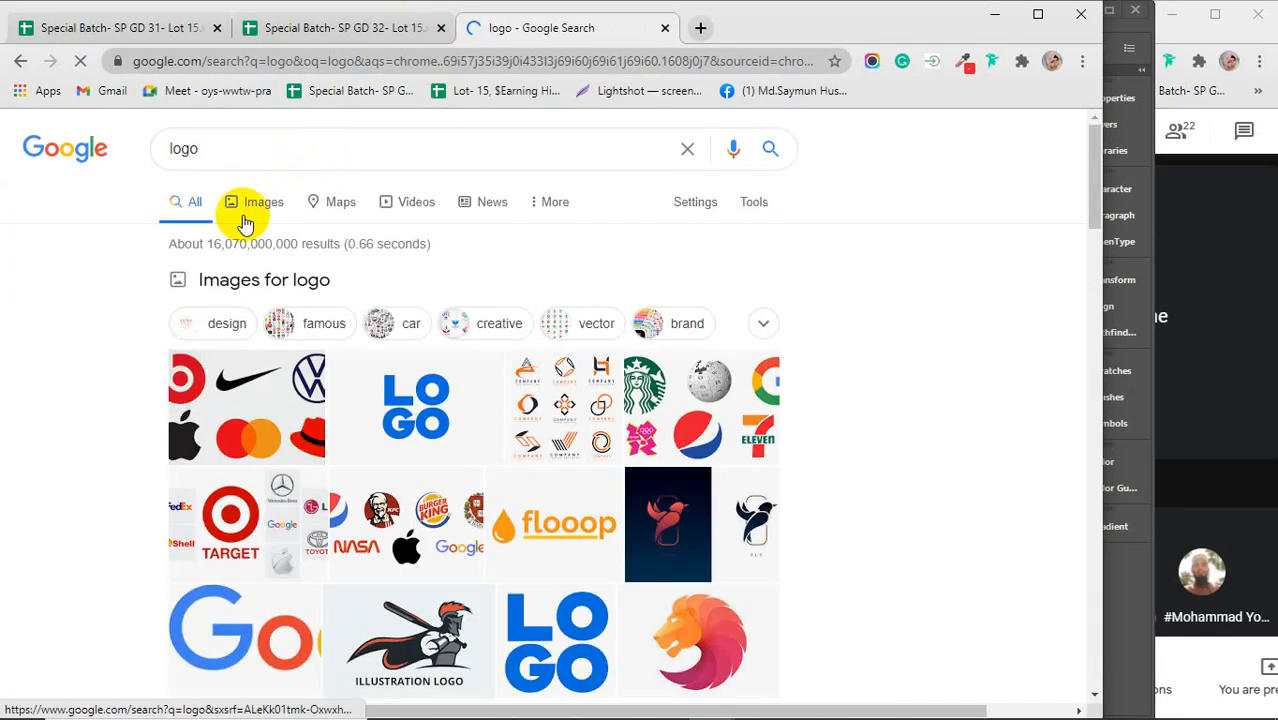
click(262, 196)
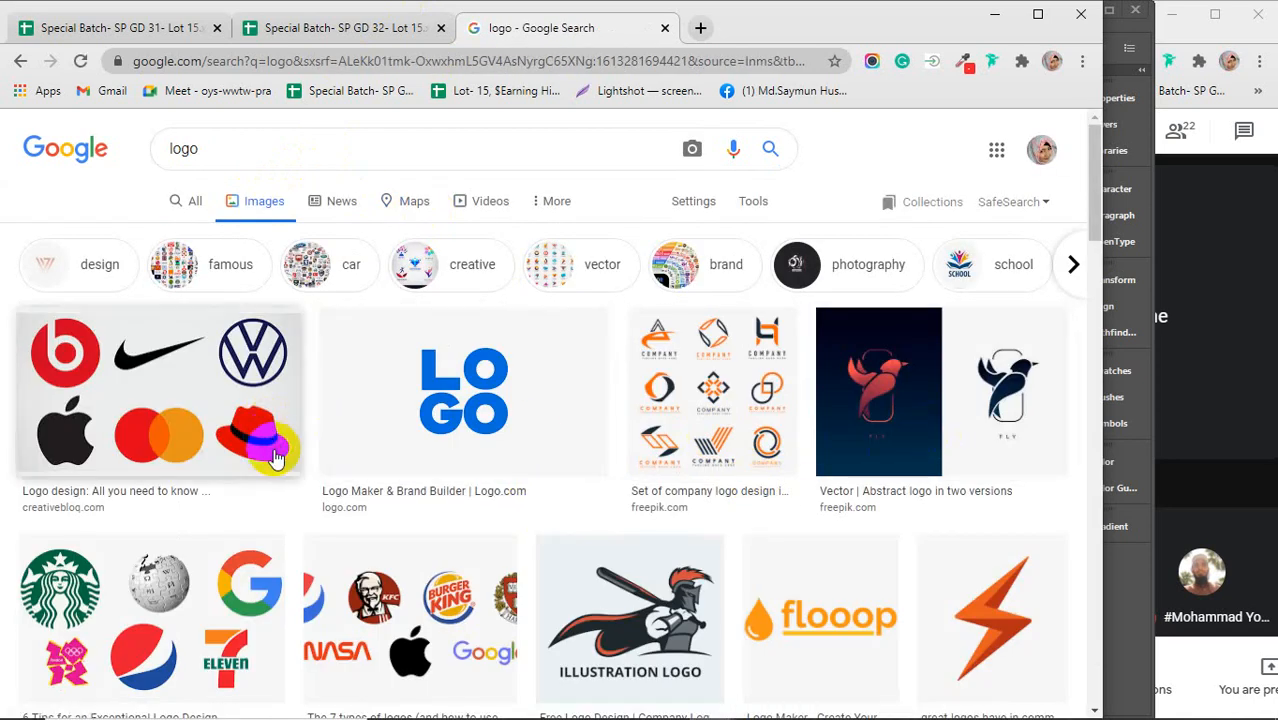
Step: Copy the Creative Bloq image of well-known brand logos from its enlarged preview and return to Illustrator
scroll(276, 458, down, 1)
click(190, 315)
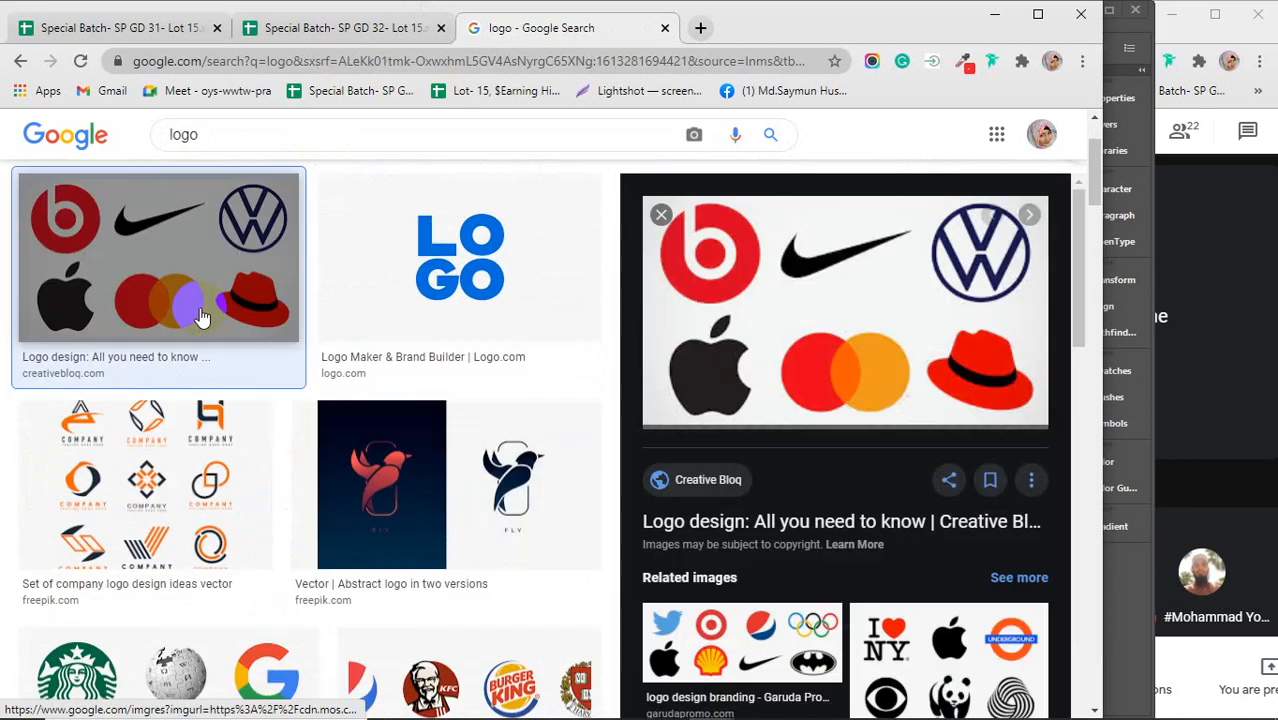
right_click(848, 288)
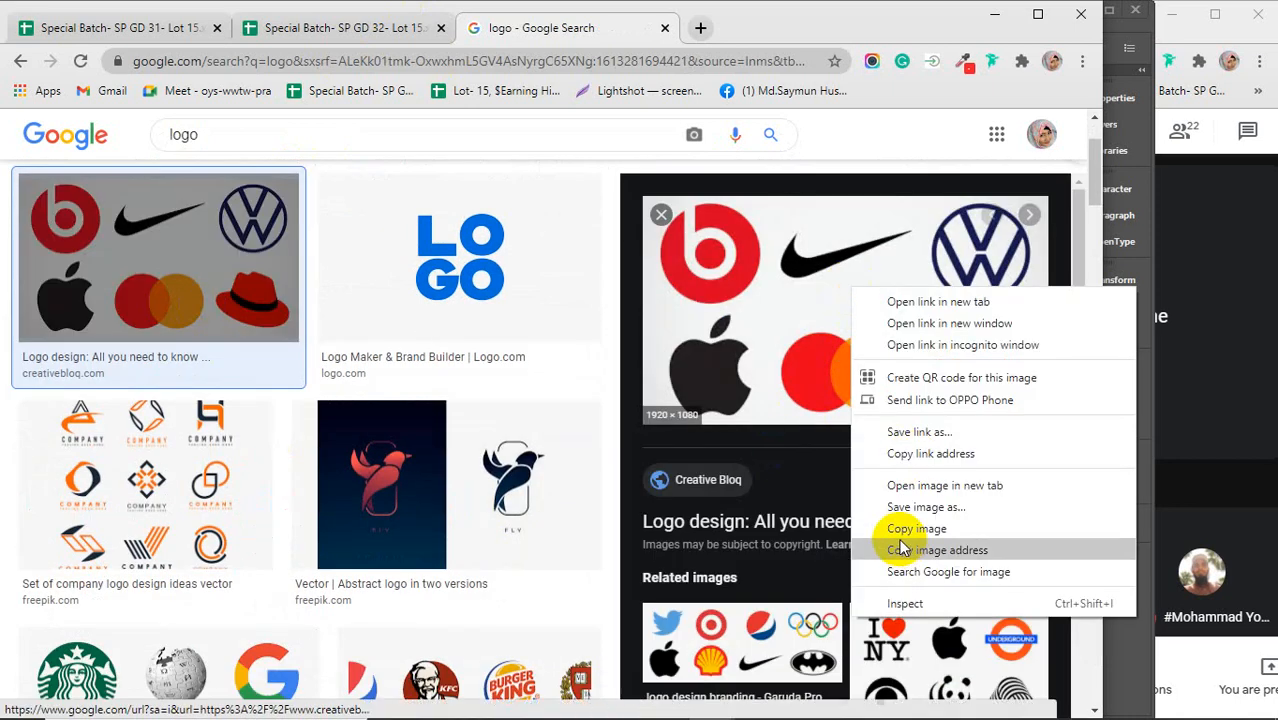
click(896, 547)
click(994, 15)
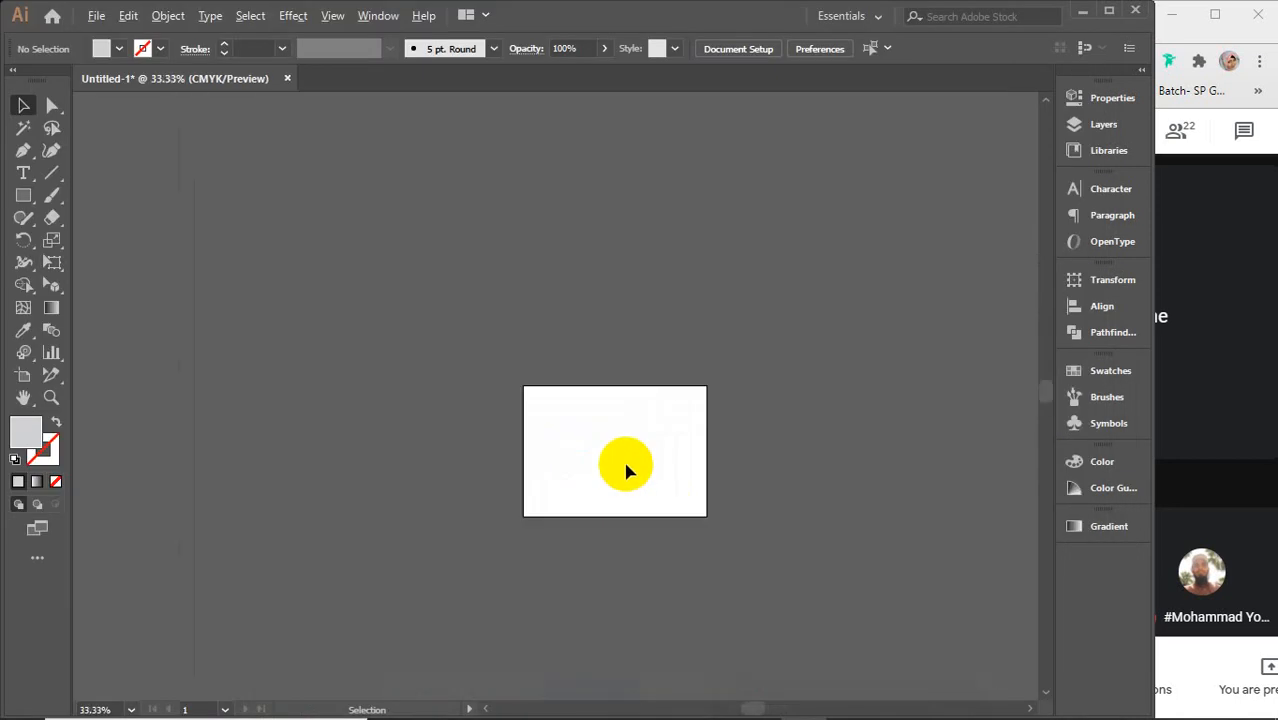
Step: Paste the copied logo image beside the artboard and scale it down proportionally to about 11.3 × 6.3 in
drag(790, 465, 237, 374)
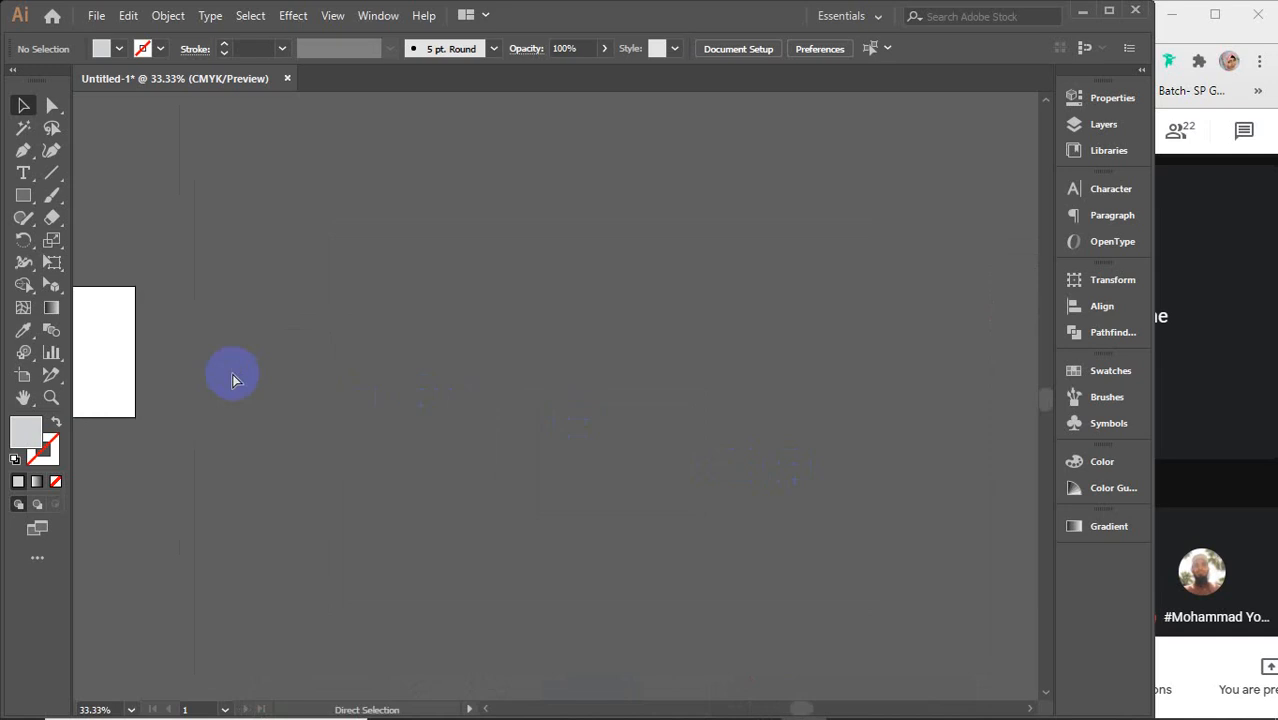
key(ctrl+v)
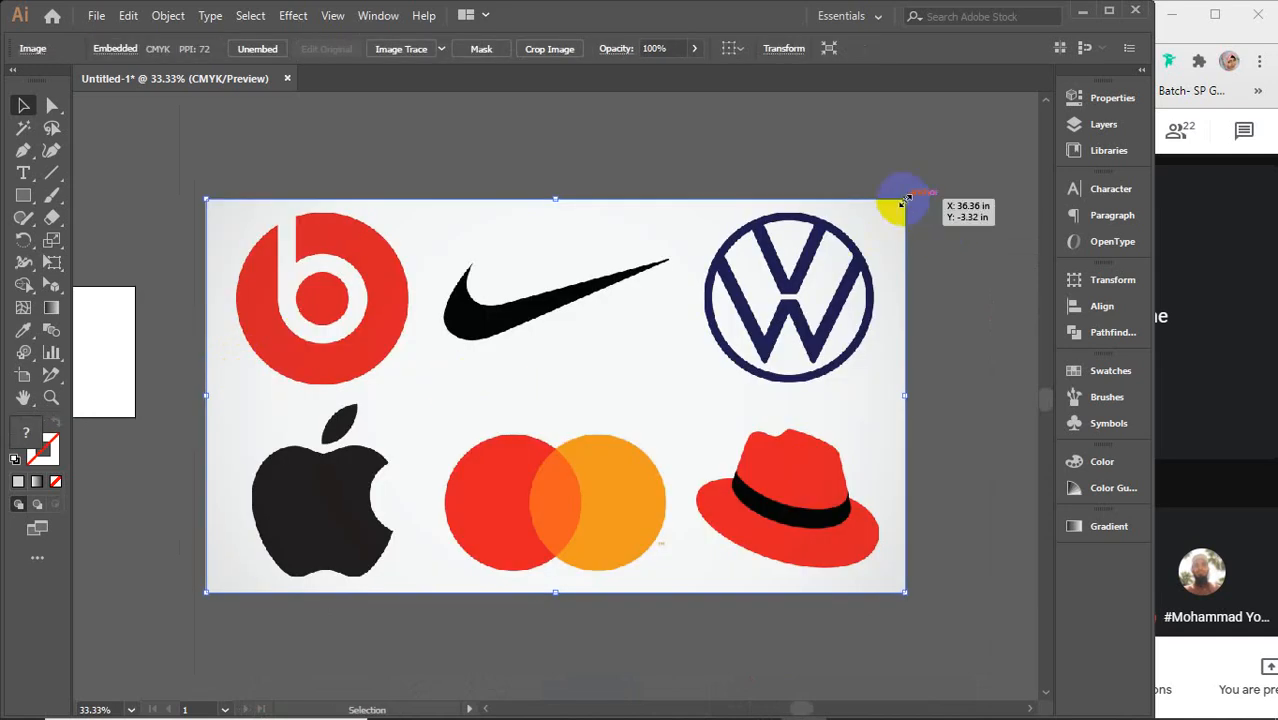
drag(903, 198, 553, 428)
drag(407, 500, 422, 372)
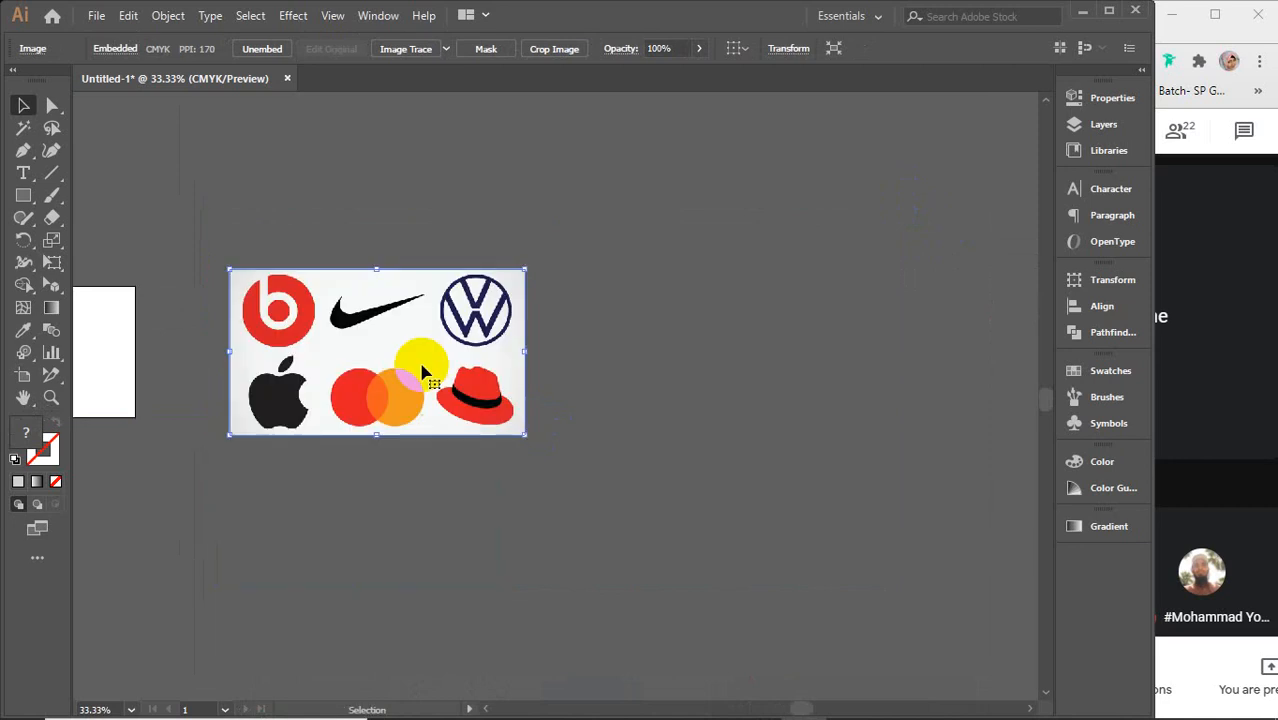
scroll(422, 372, up, 2)
drag(342, 408, 508, 463)
click(856, 326)
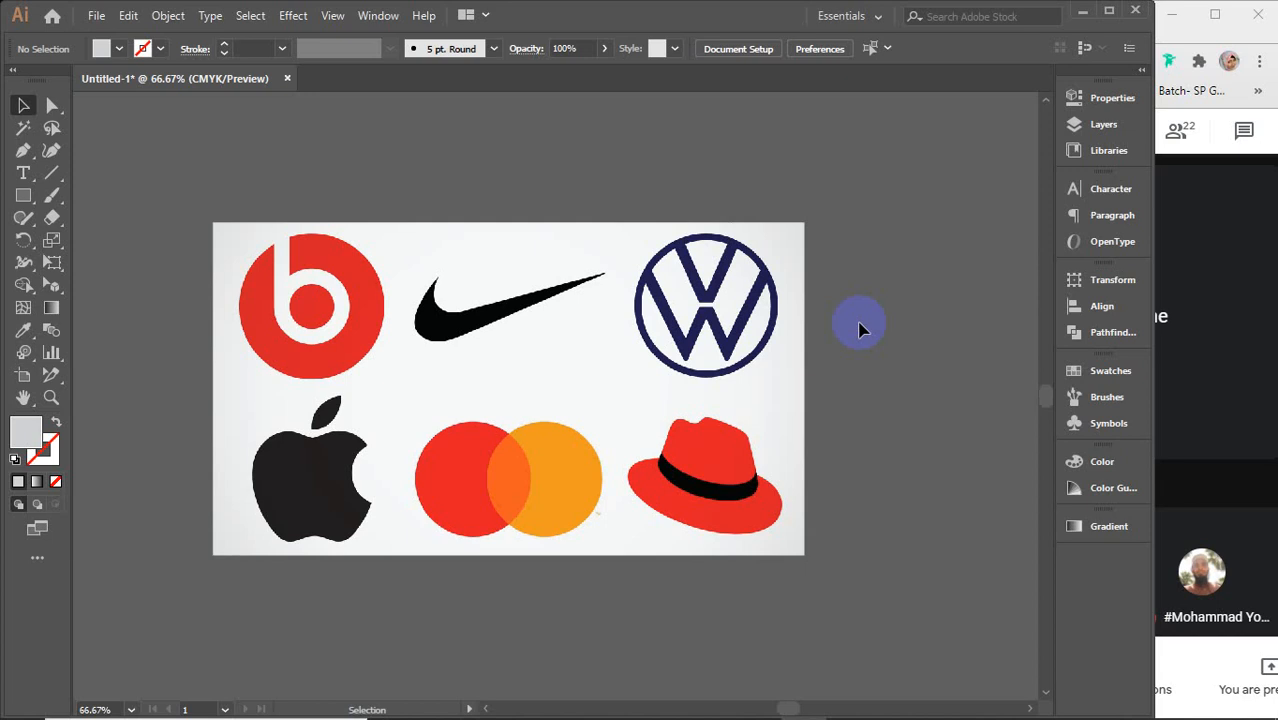
Step: Duplicate the logo image into a grid of two columns and three rows with even gaps
scroll(750, 396, down, 2)
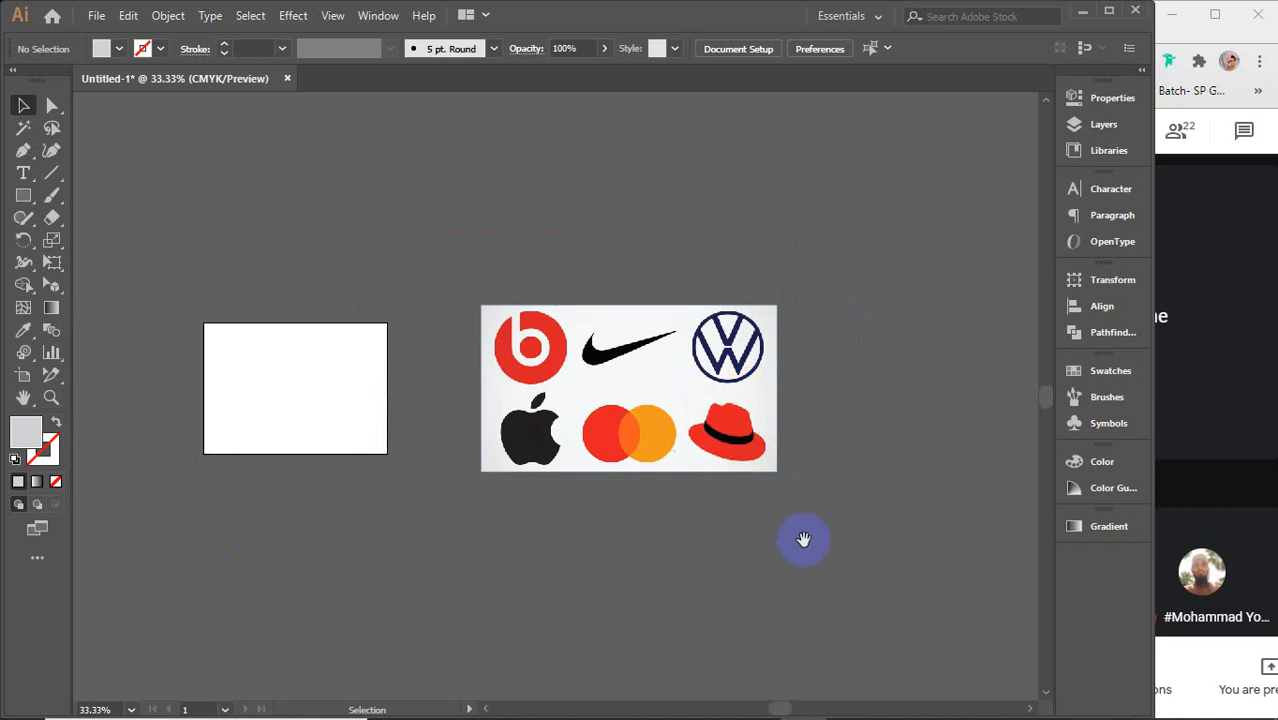
drag(810, 542, 584, 406)
click(405, 283)
click(300, 200)
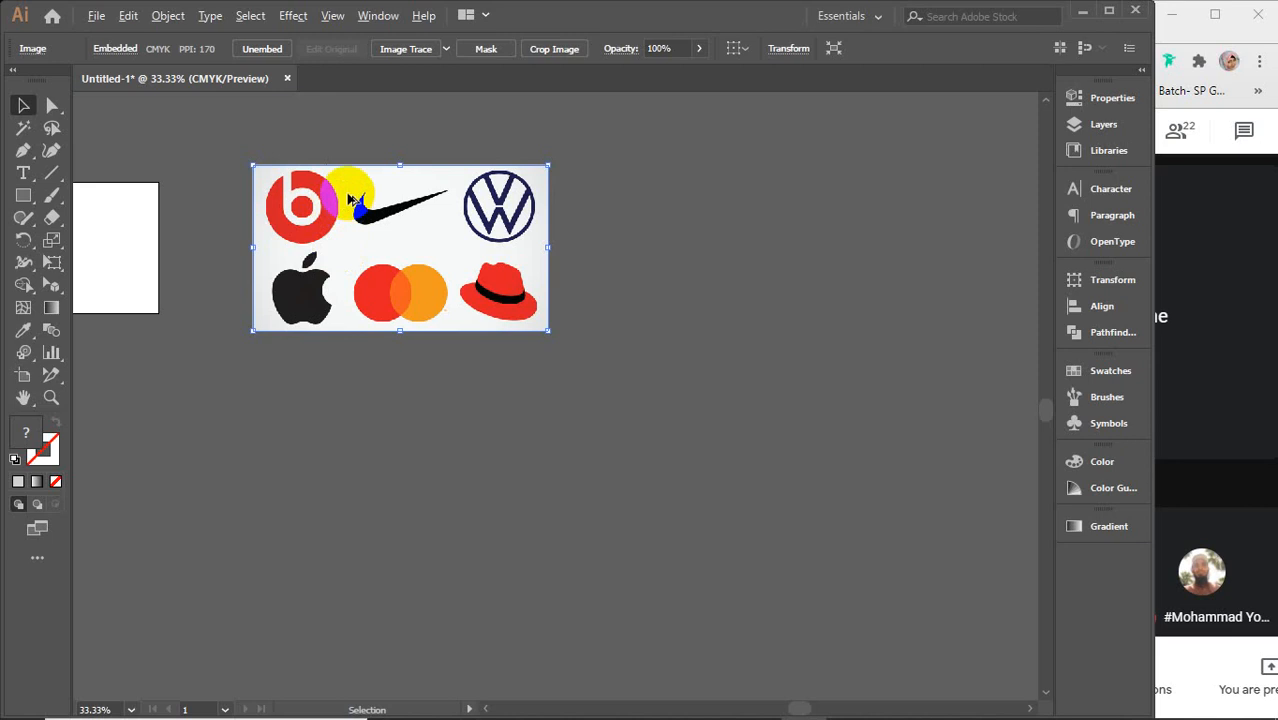
drag(340, 195, 349, 380)
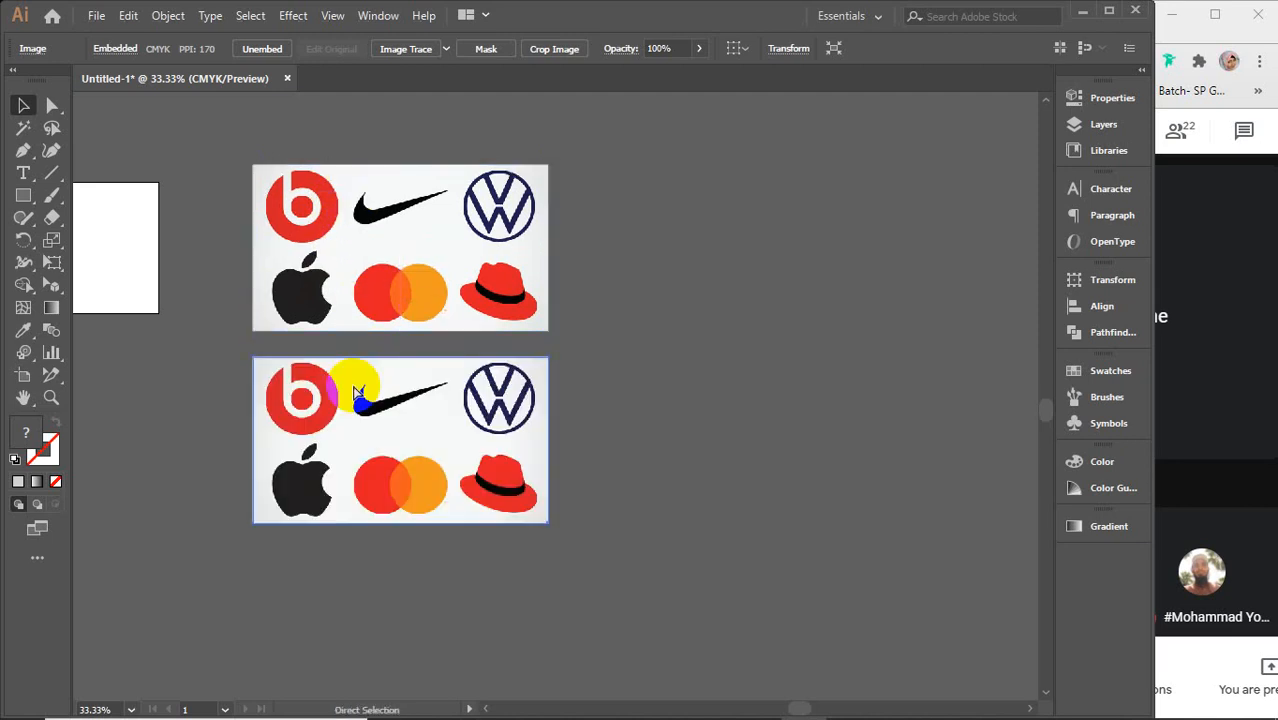
key(ctrl+d)
drag(627, 219, 712, 592)
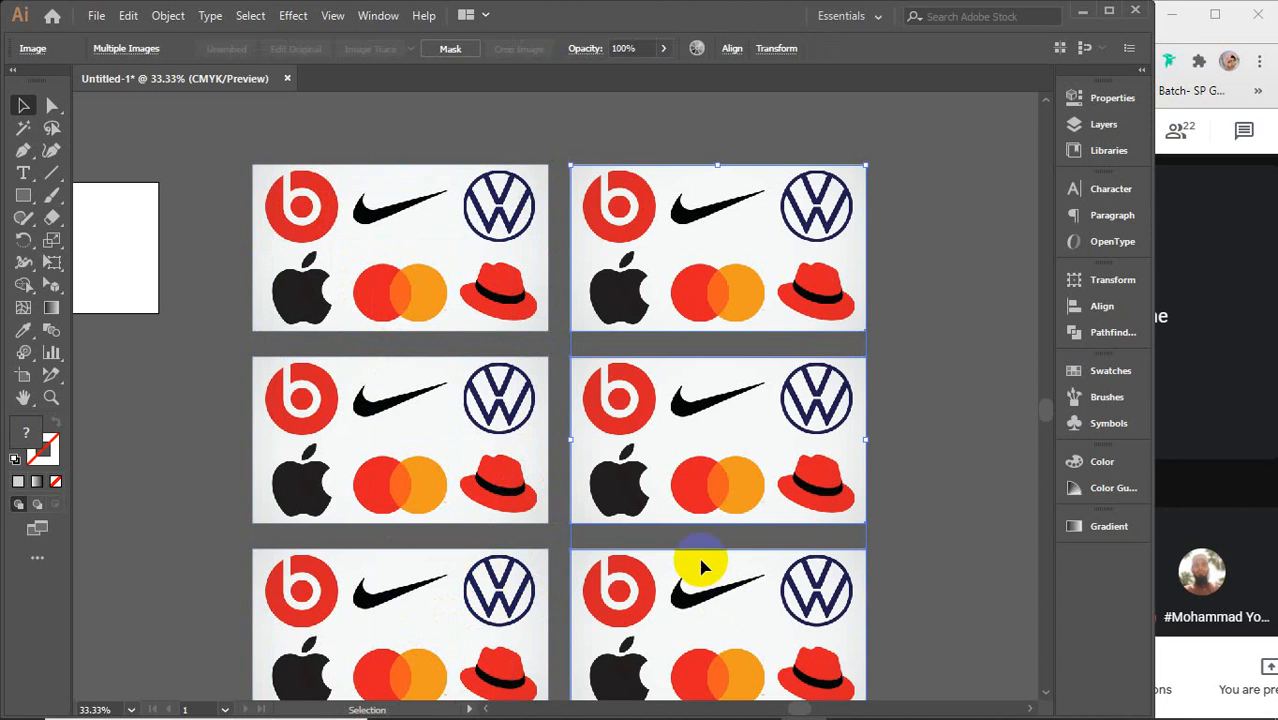
click(335, 153)
Step: Draw a grey circle about 2.75 in across with the Ellipse tool, covering the Beats logo in the upper-left image
scroll(325, 165, up, 5)
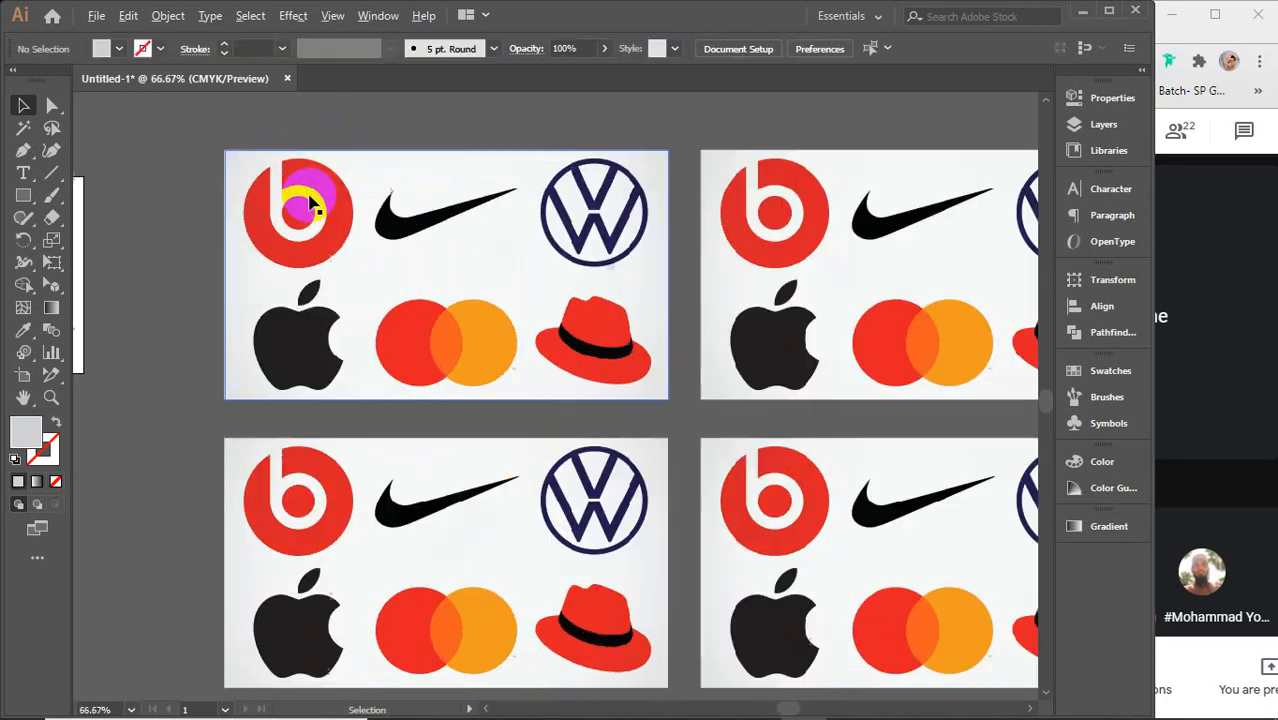
drag(23, 196, 106, 240)
click(117, 248)
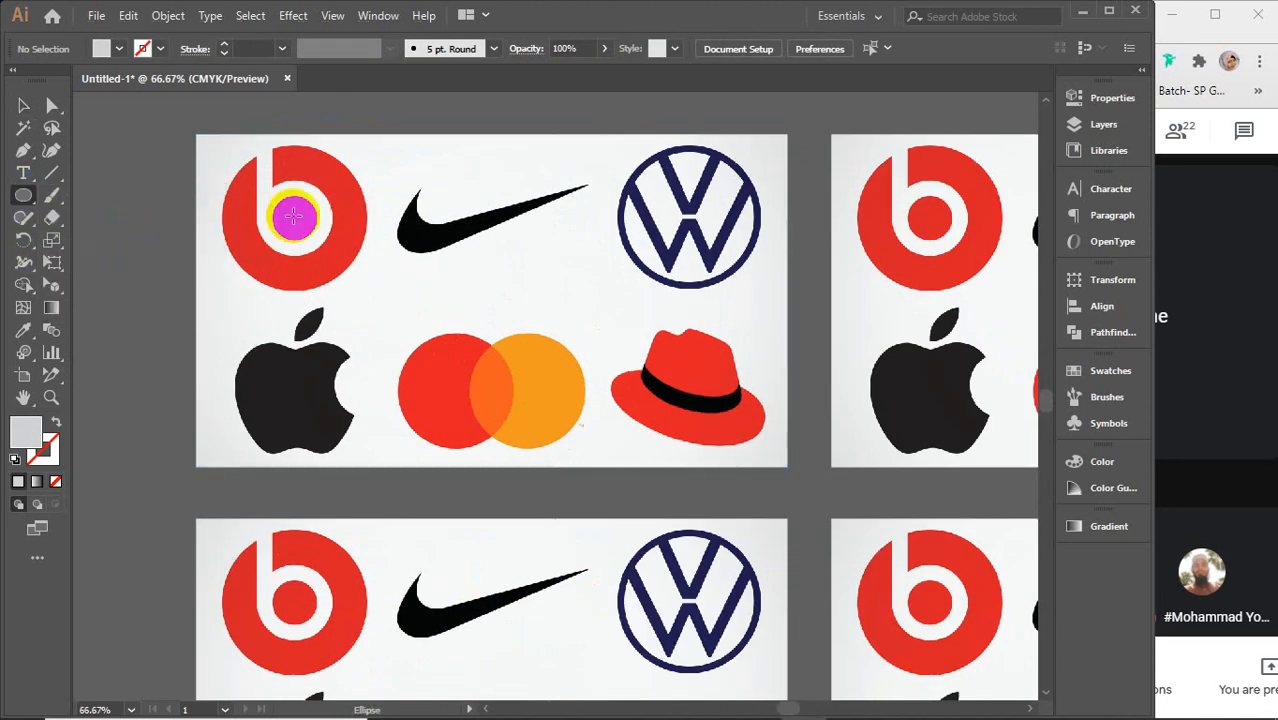
drag(292, 217, 364, 290)
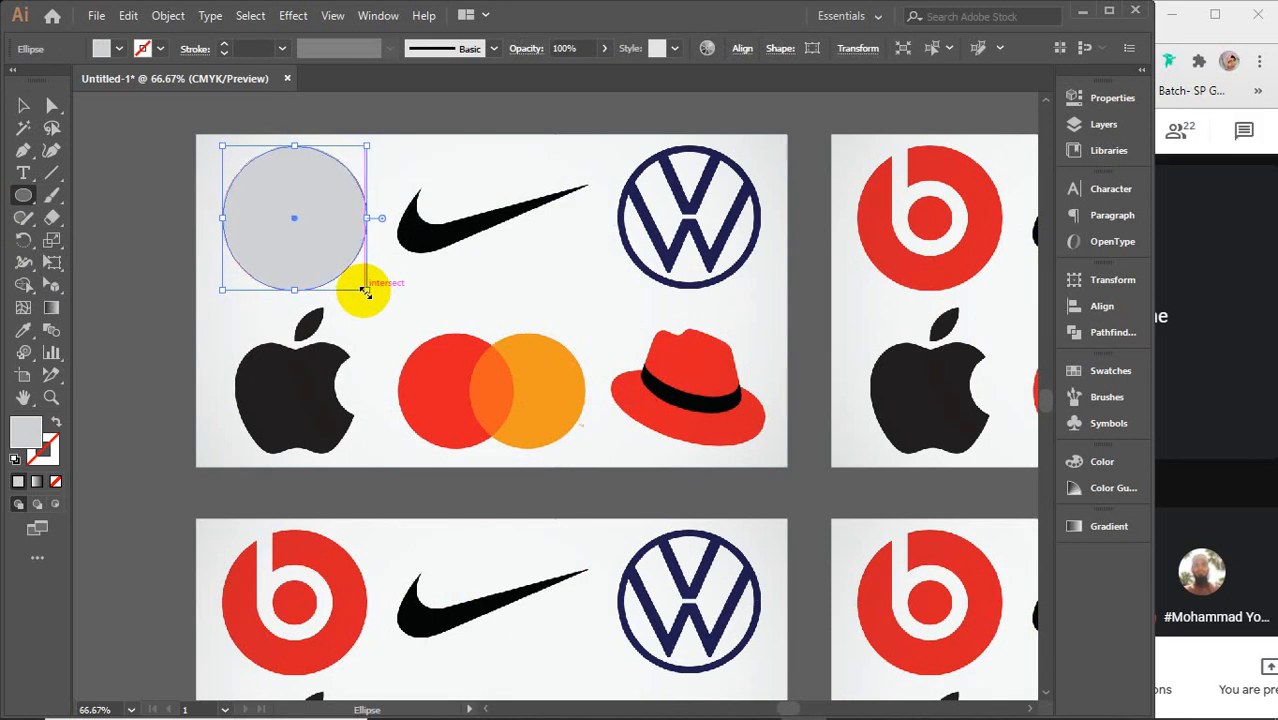
Step: Nudge the grey circle slightly to the right over the Beats logo and deselect it
click(23, 105)
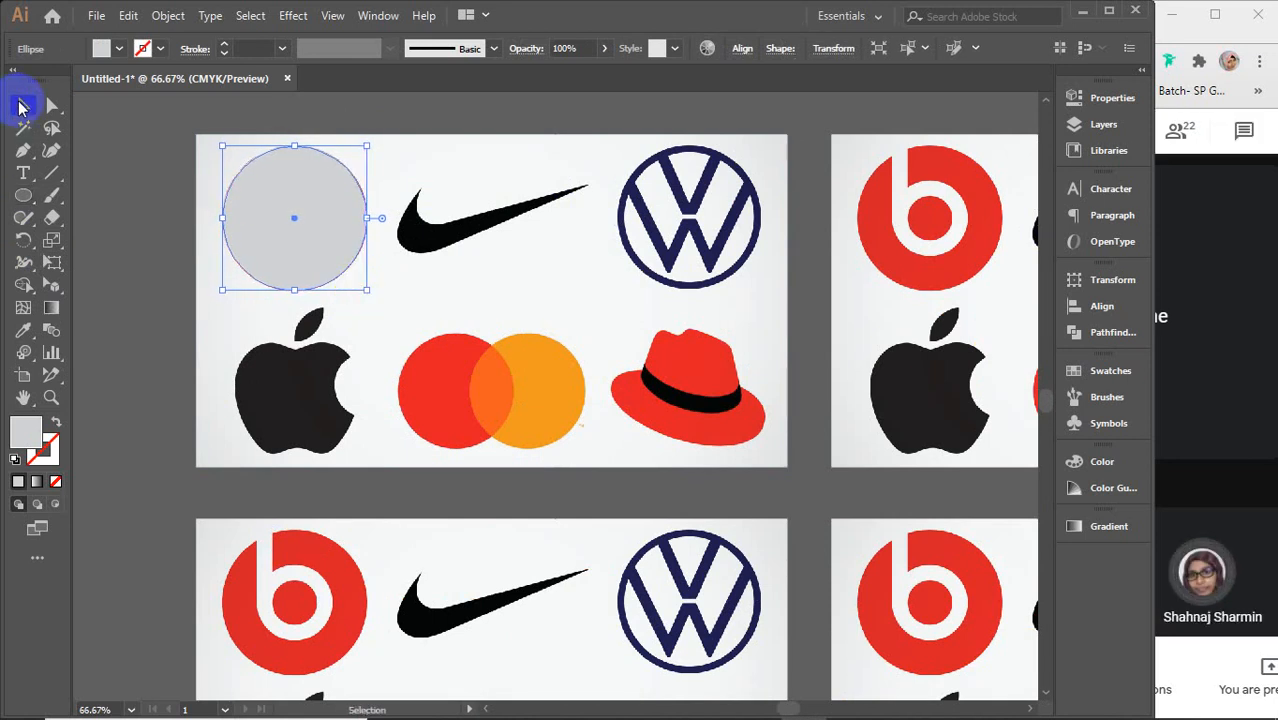
click(155, 193)
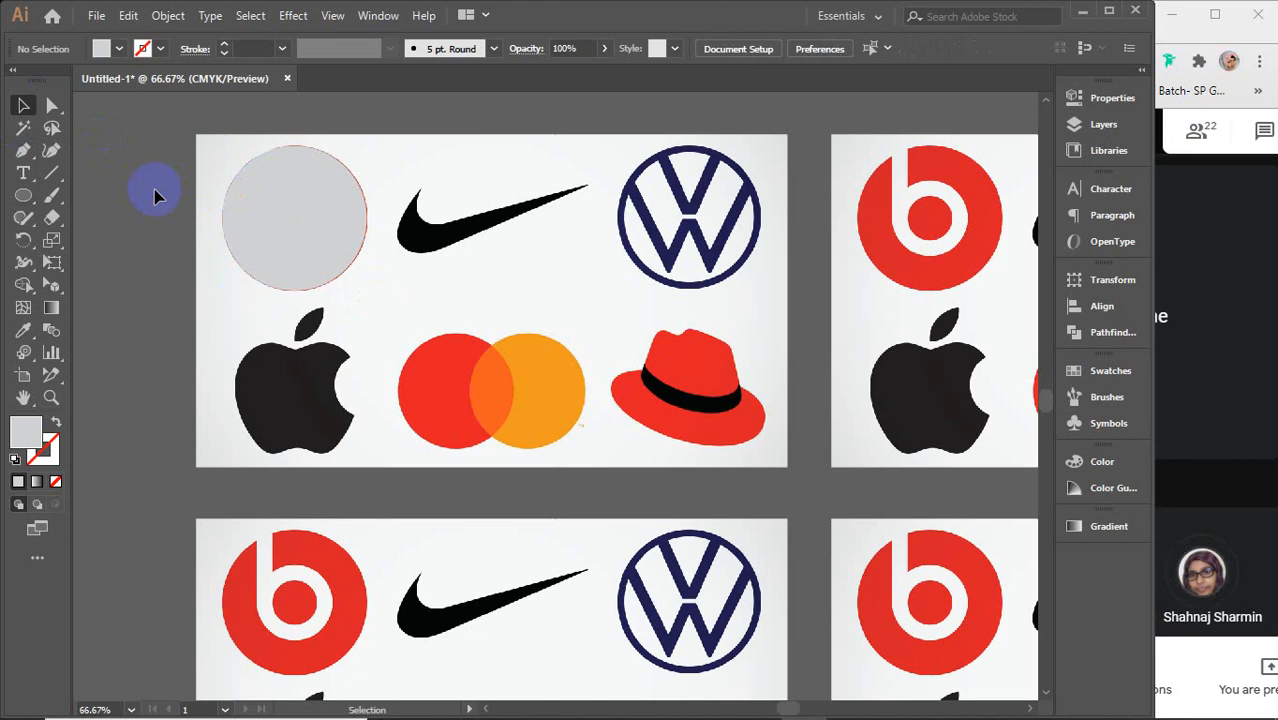
click(282, 208)
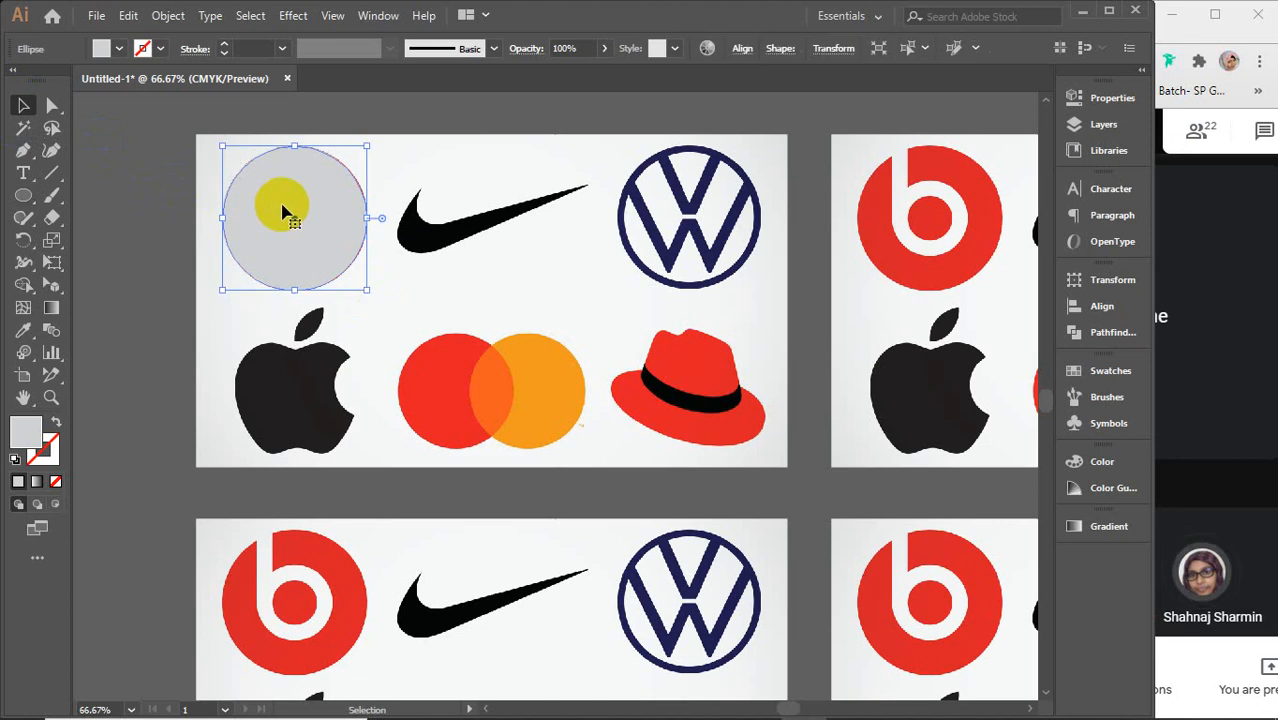
key(Right)
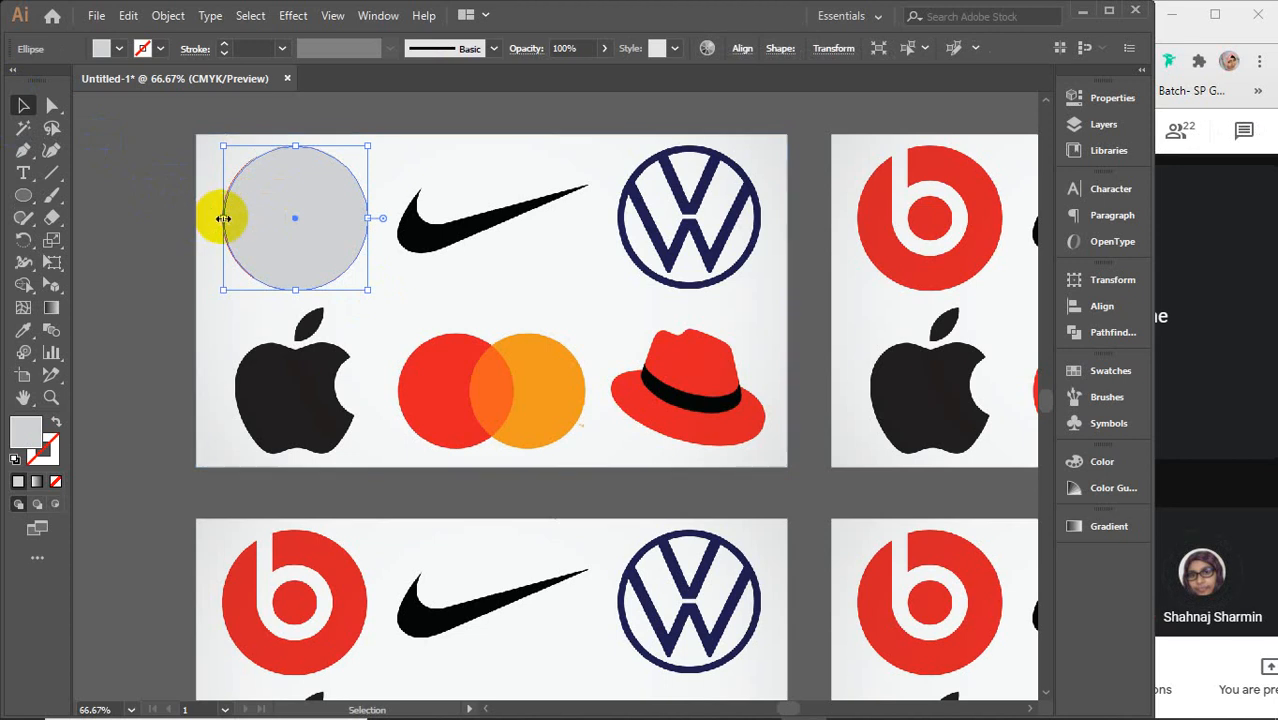
drag(223, 219, 221, 221)
click(143, 185)
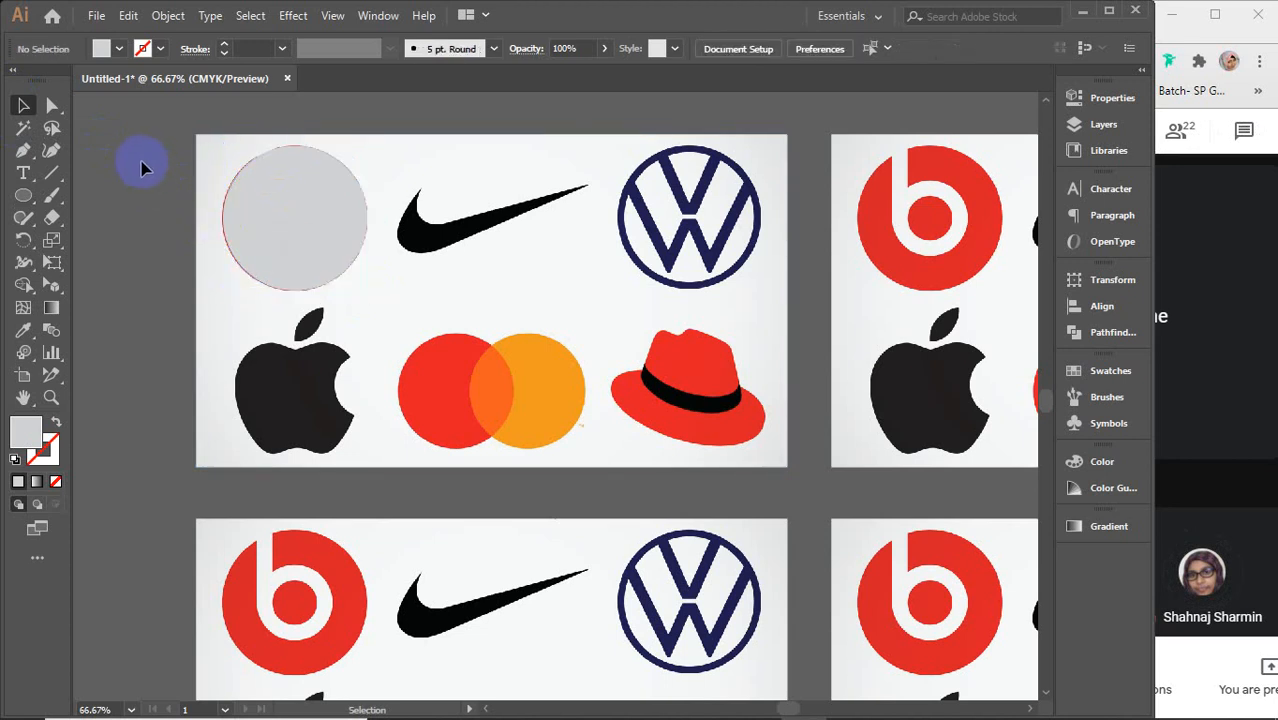
Step: Isolate the Beats logo by making a clipping mask from the circle and the image beneath it
click(271, 243)
right_click(280, 244)
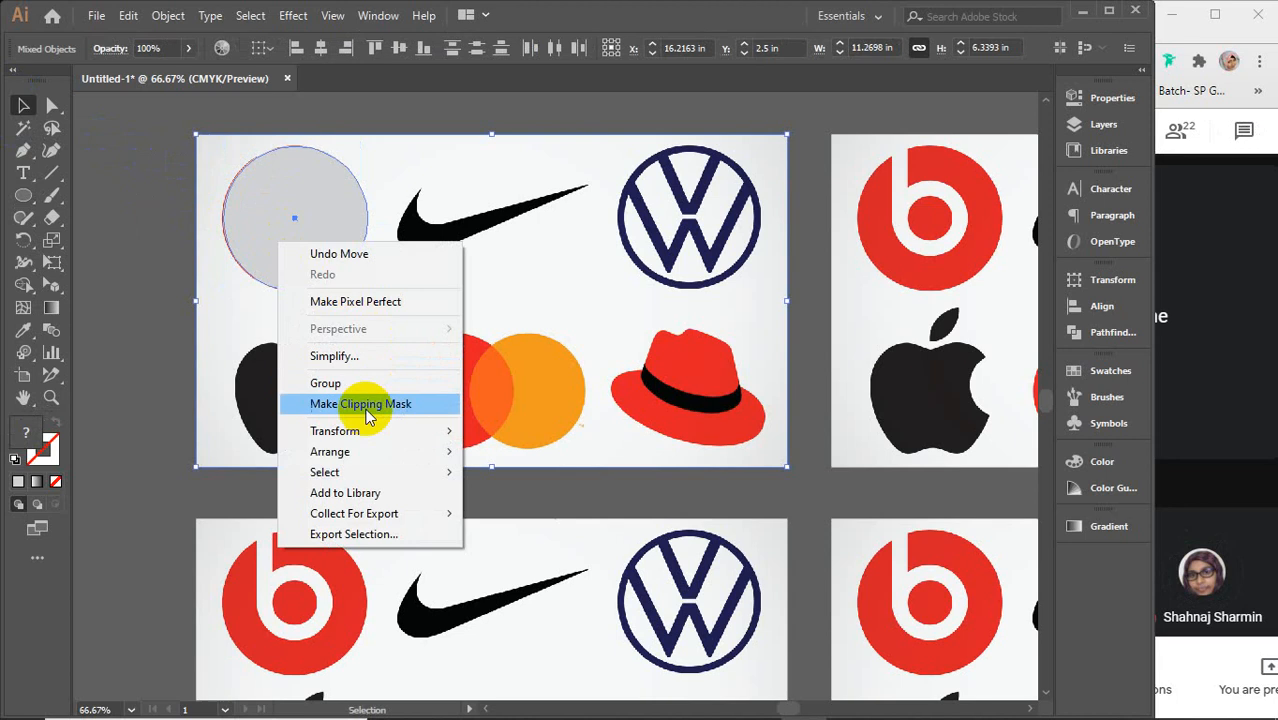
click(366, 322)
click(150, 281)
click(311, 220)
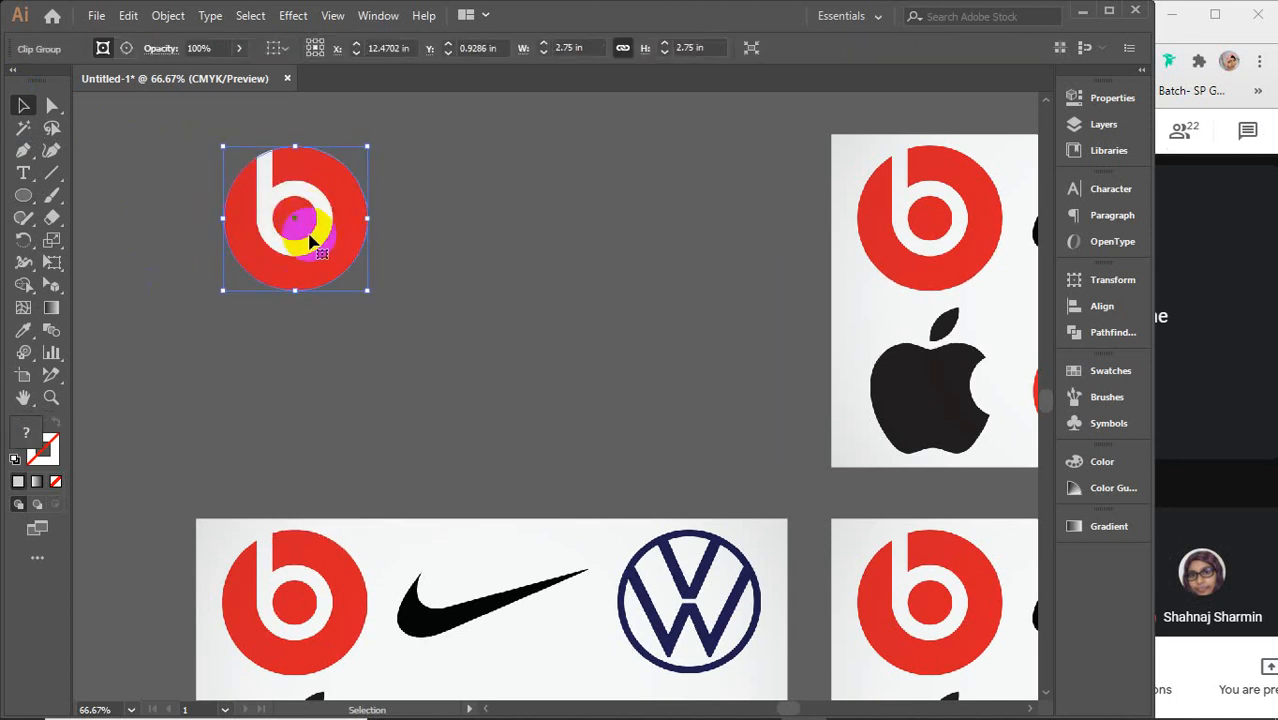
click(172, 15)
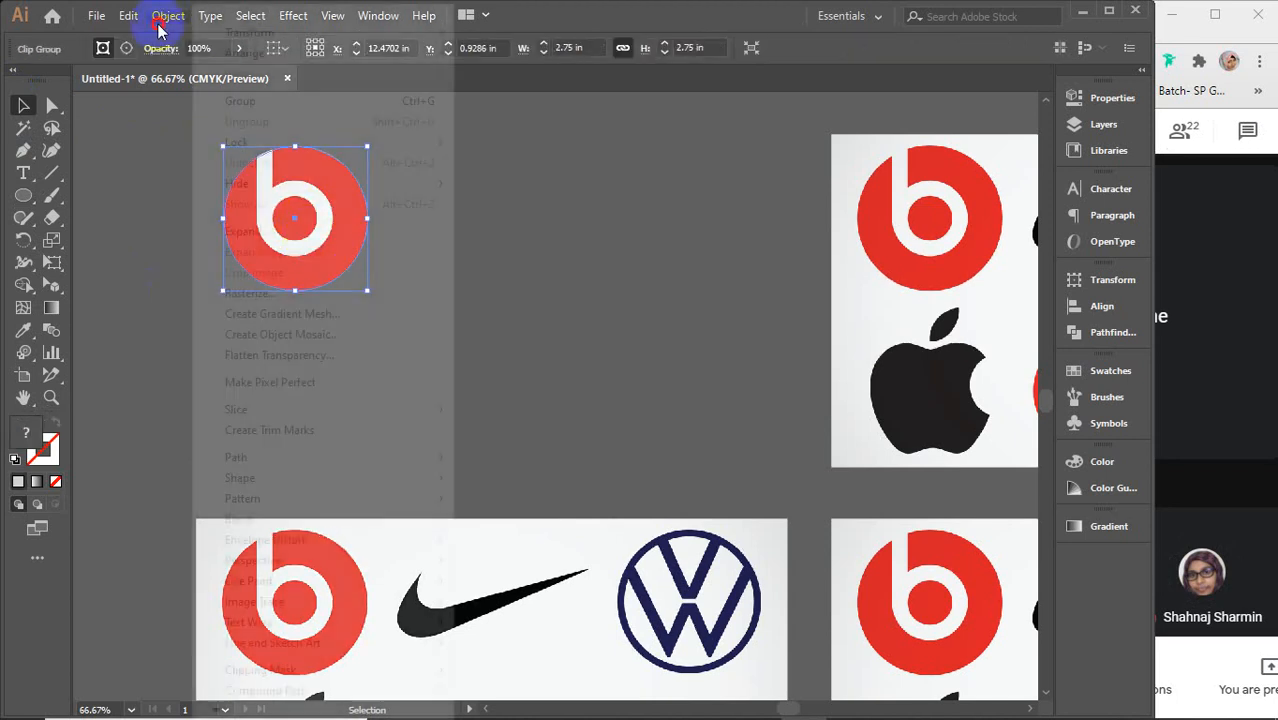
click(262, 231)
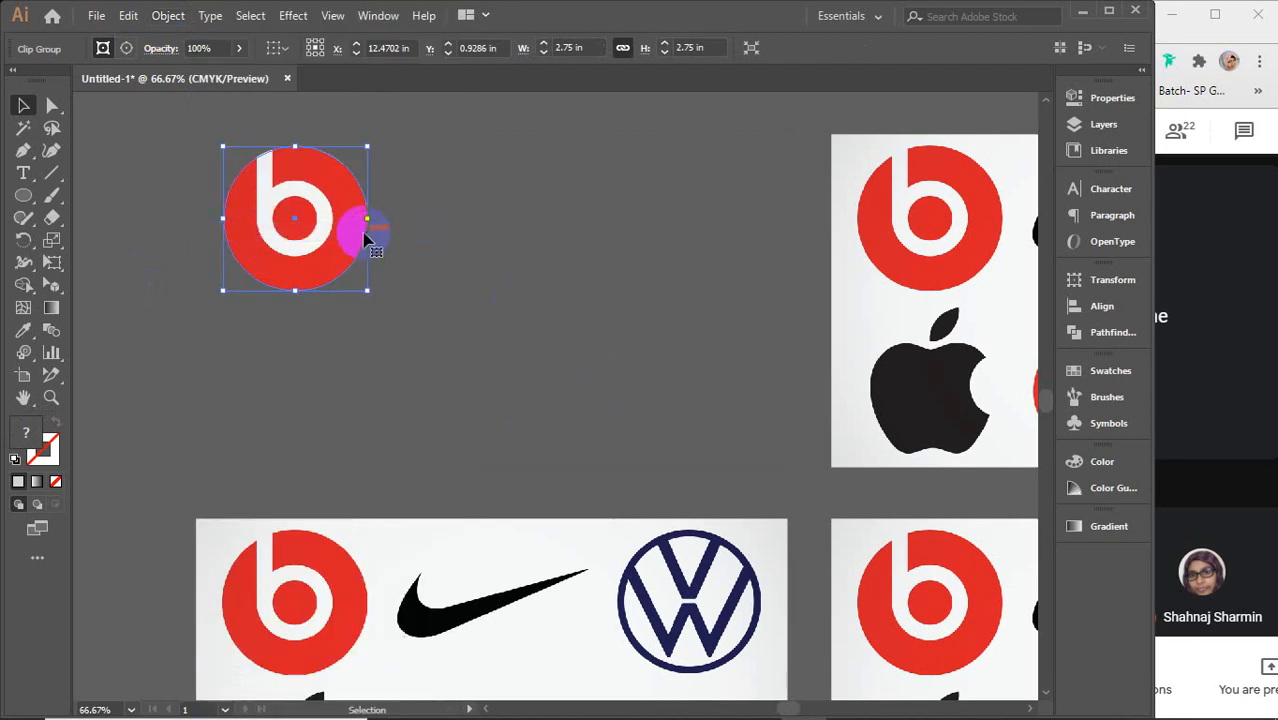
click(141, 244)
click(284, 233)
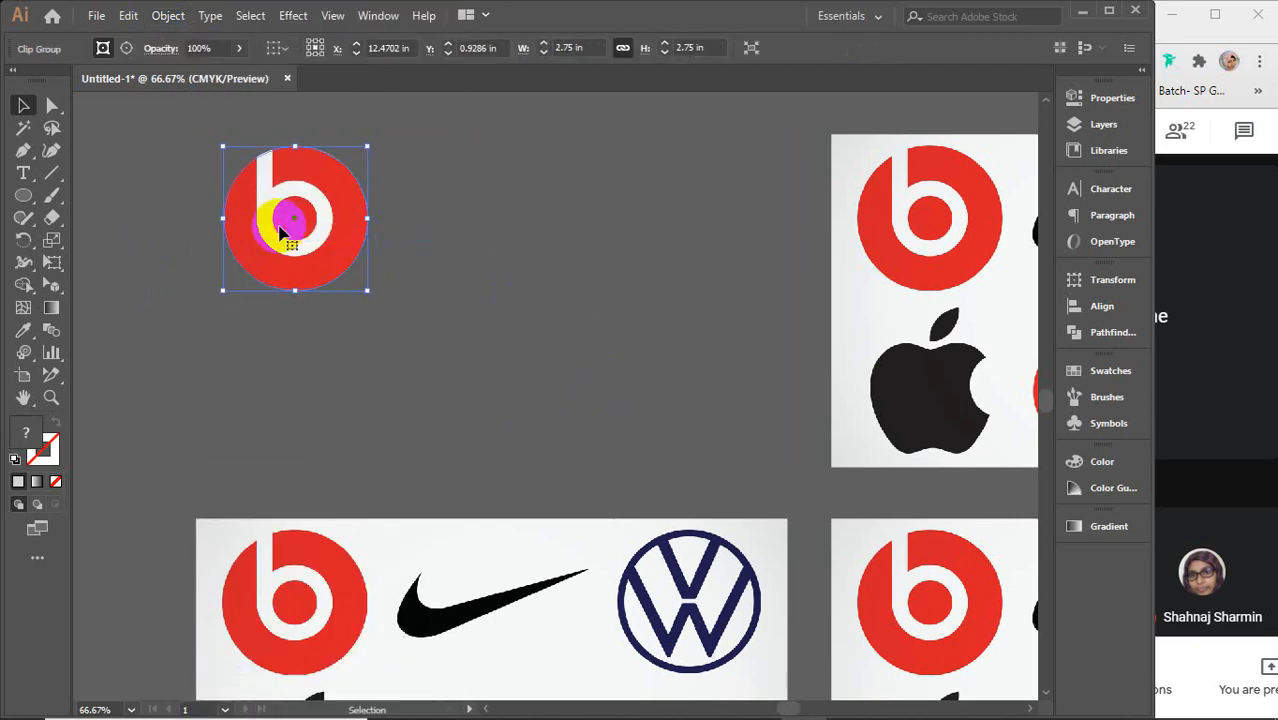
Step: Trace the Nike swoosh as a closed curved path with the Pen tool on the image below the clipped Beats logo
scroll(285, 214, down, 2)
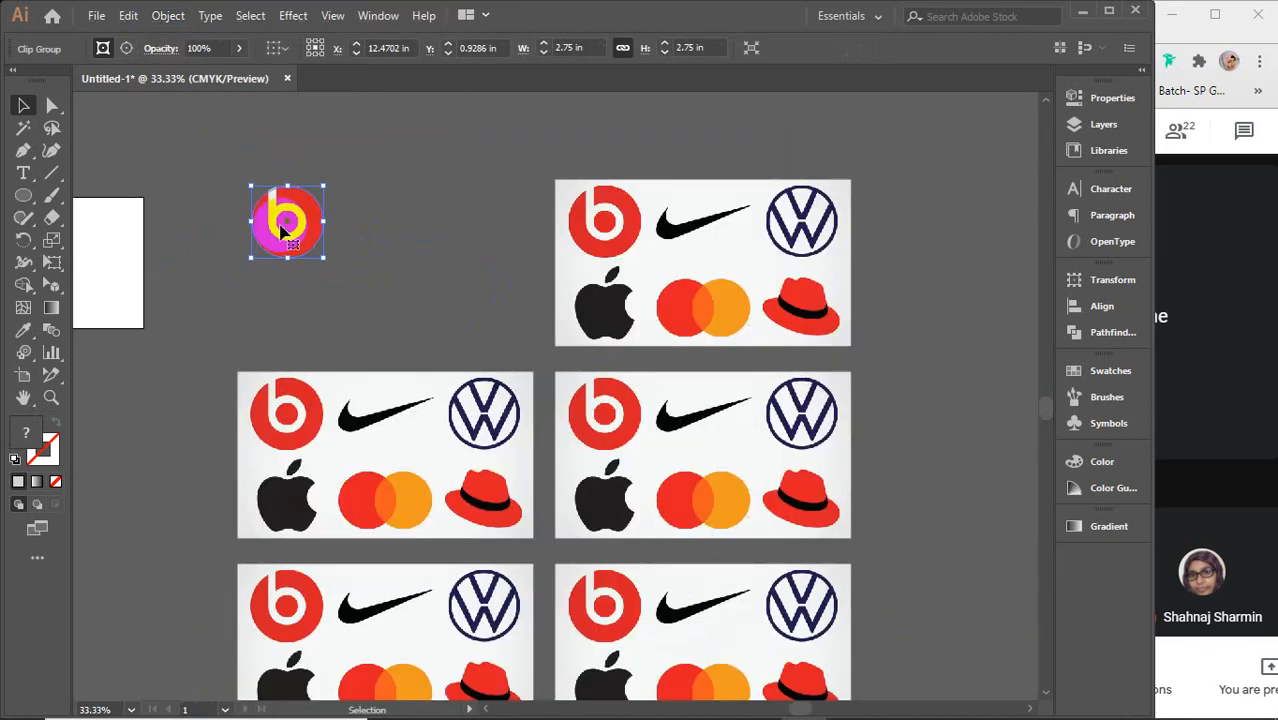
scroll(360, 435, up, 3)
scroll(362, 420, left, 2)
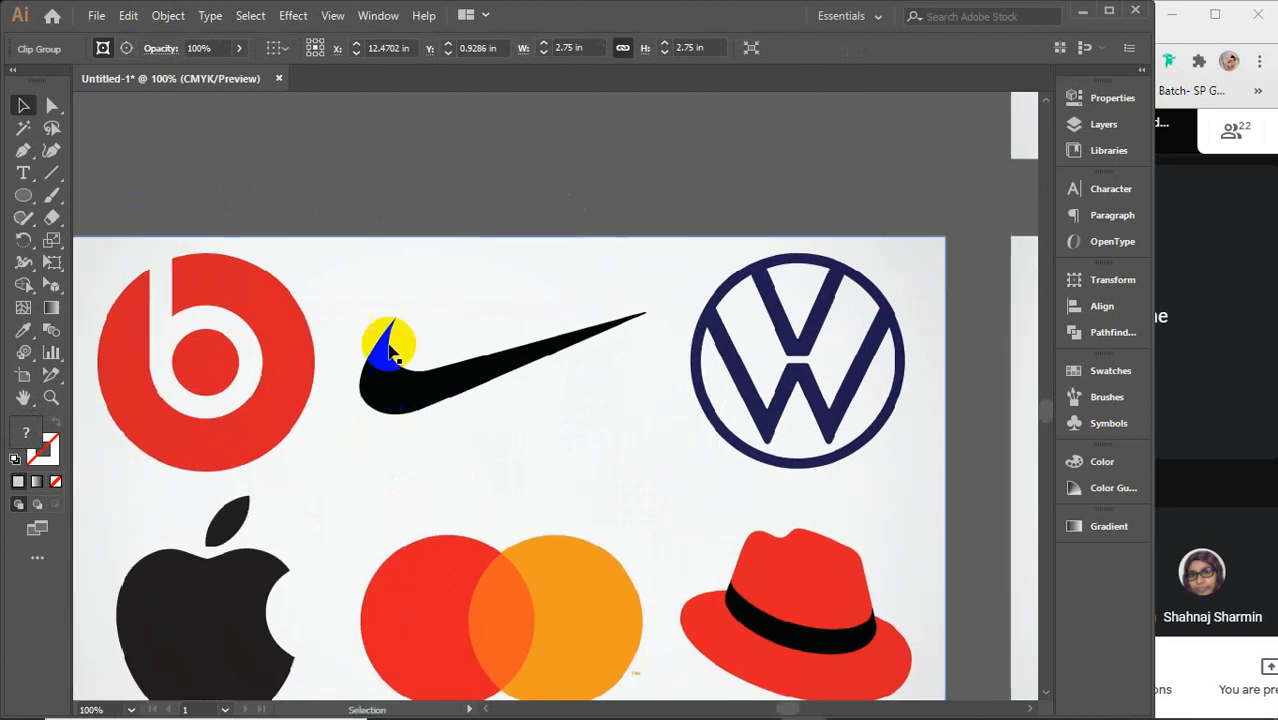
click(23, 150)
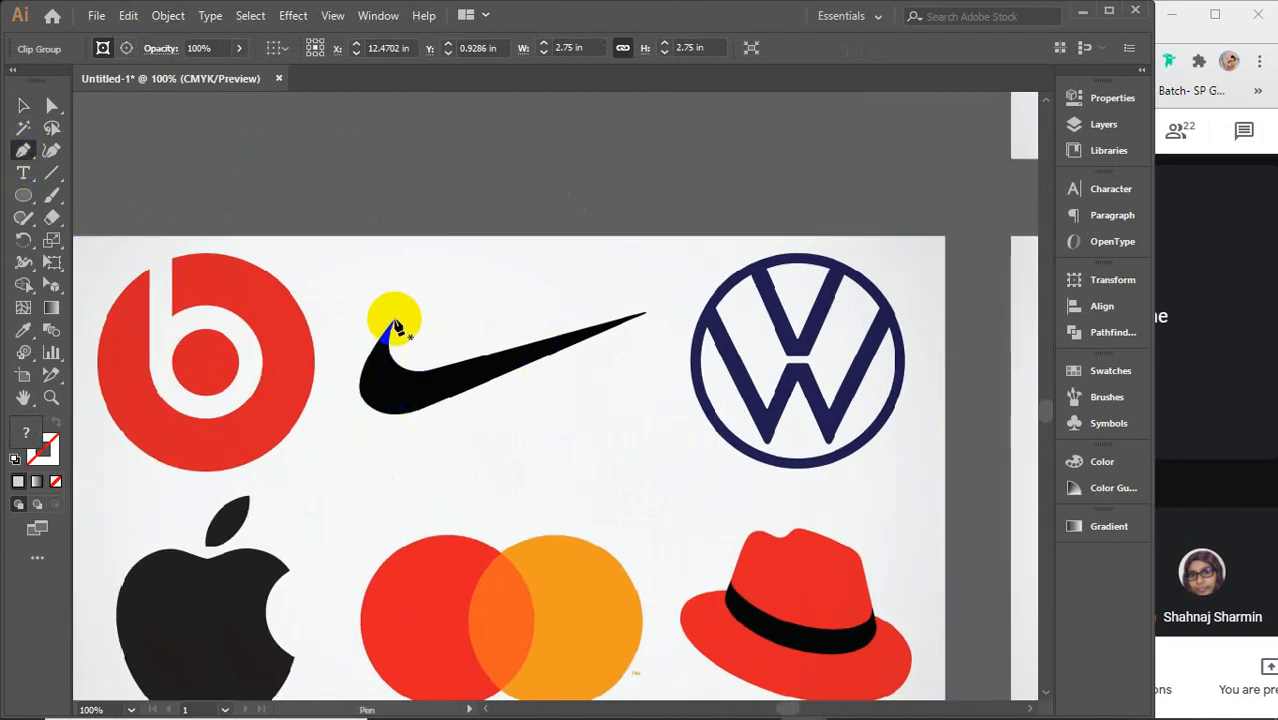
drag(394, 318, 516, 346)
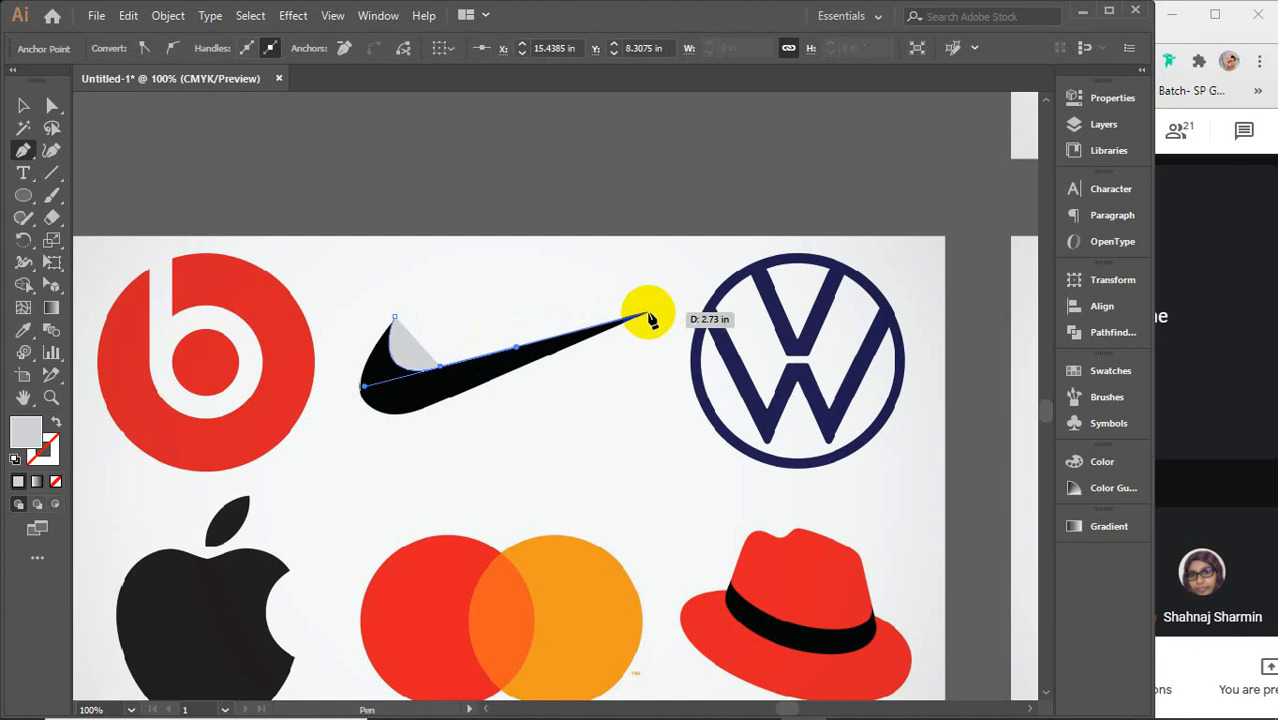
click(649, 314)
drag(398, 421, 372, 421)
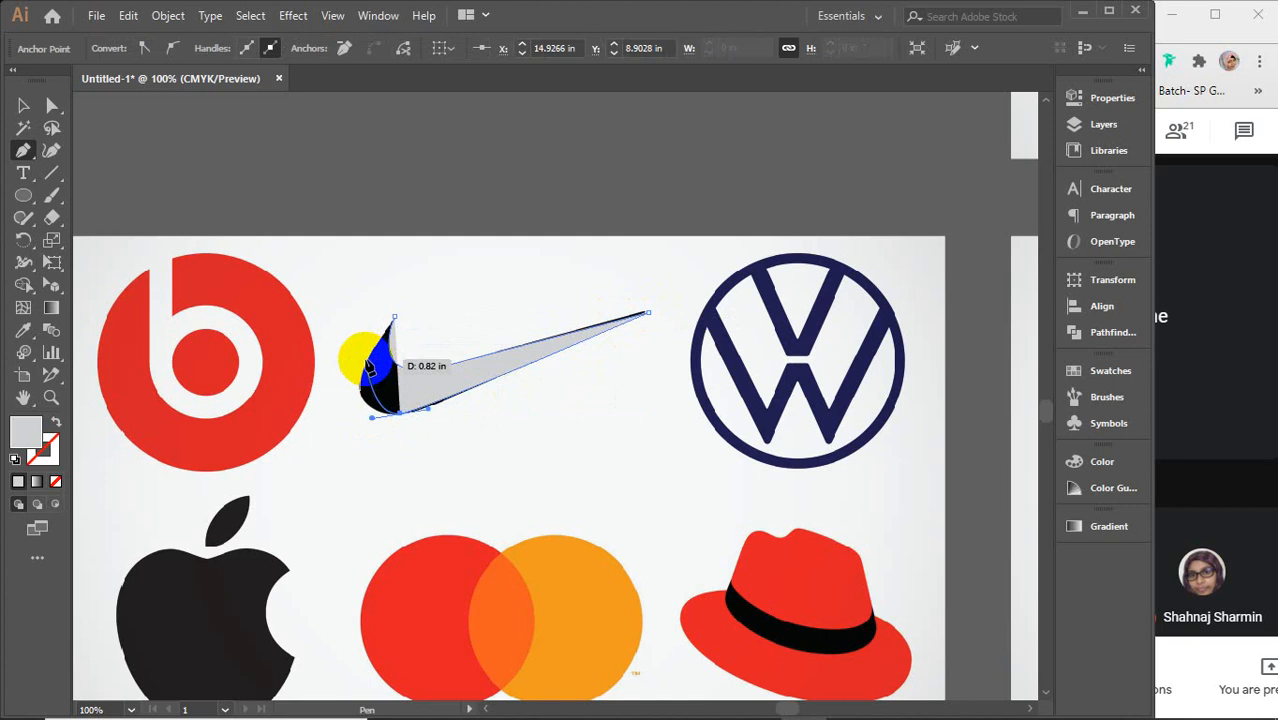
drag(366, 359, 385, 318)
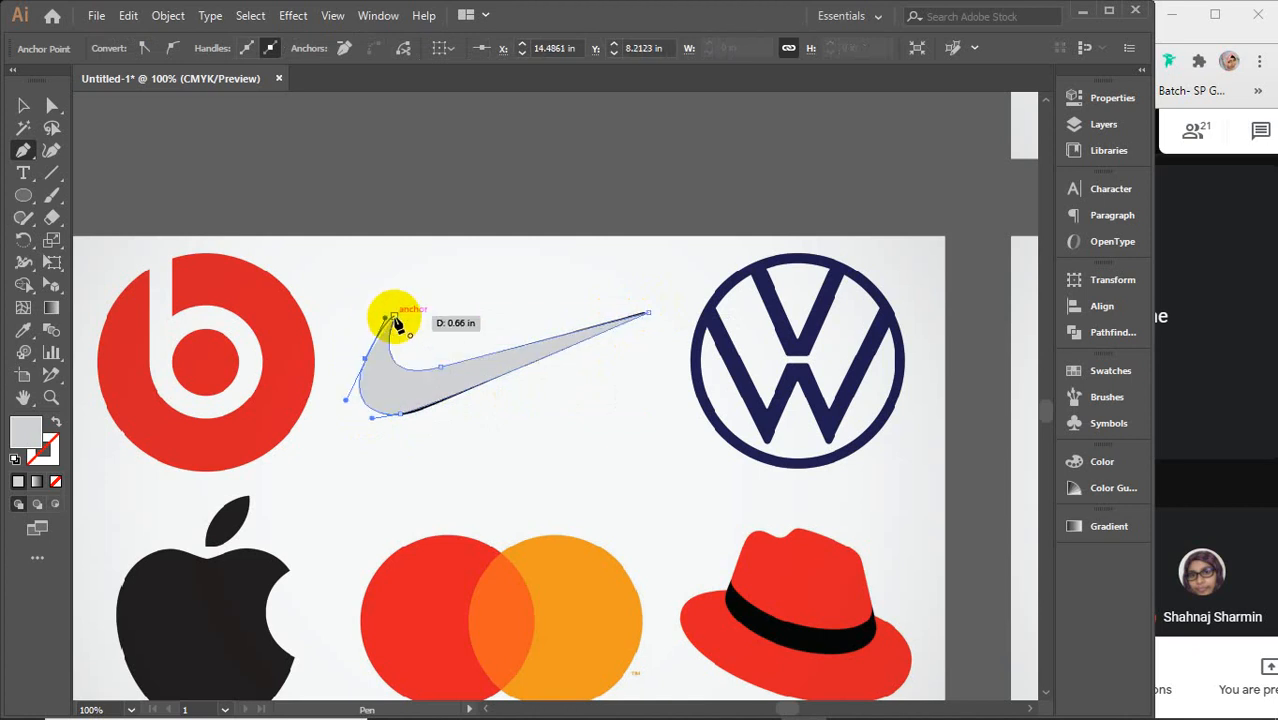
click(395, 318)
Step: Isolate the Nike swoosh by making a clipping mask from the traced path and its image
key(v)
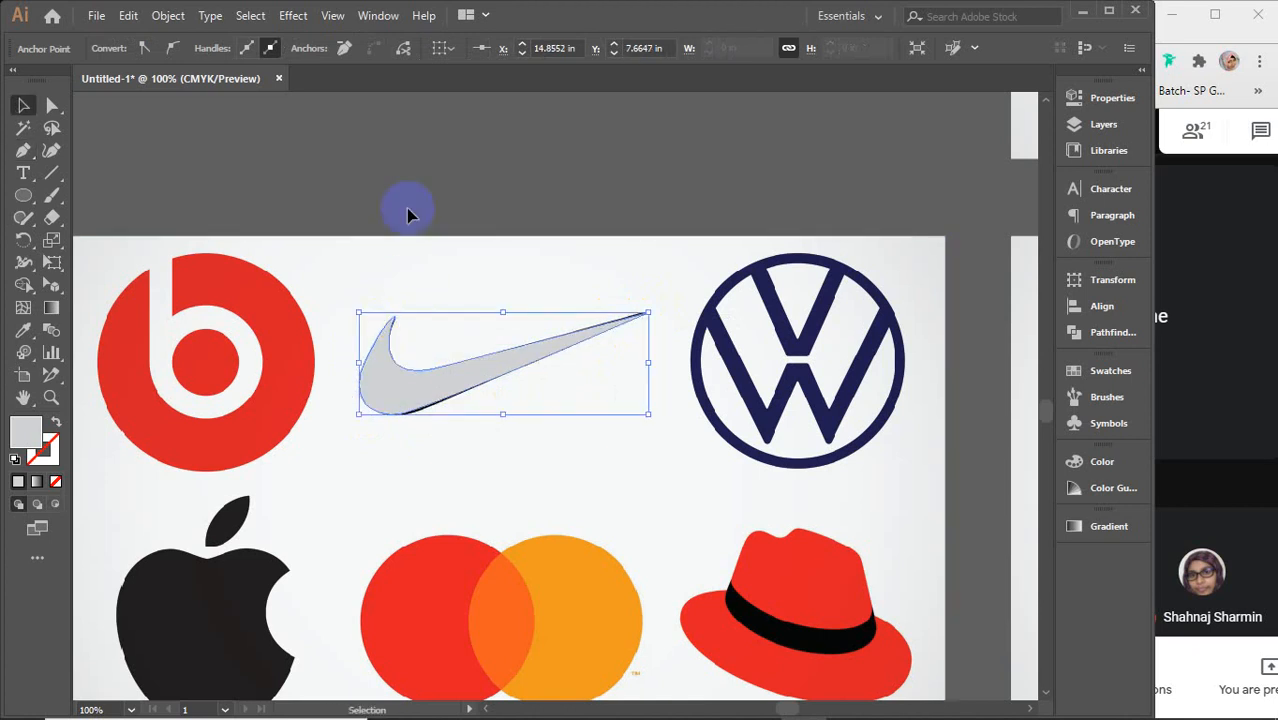
drag(408, 208, 485, 428)
right_click(485, 428)
click(556, 293)
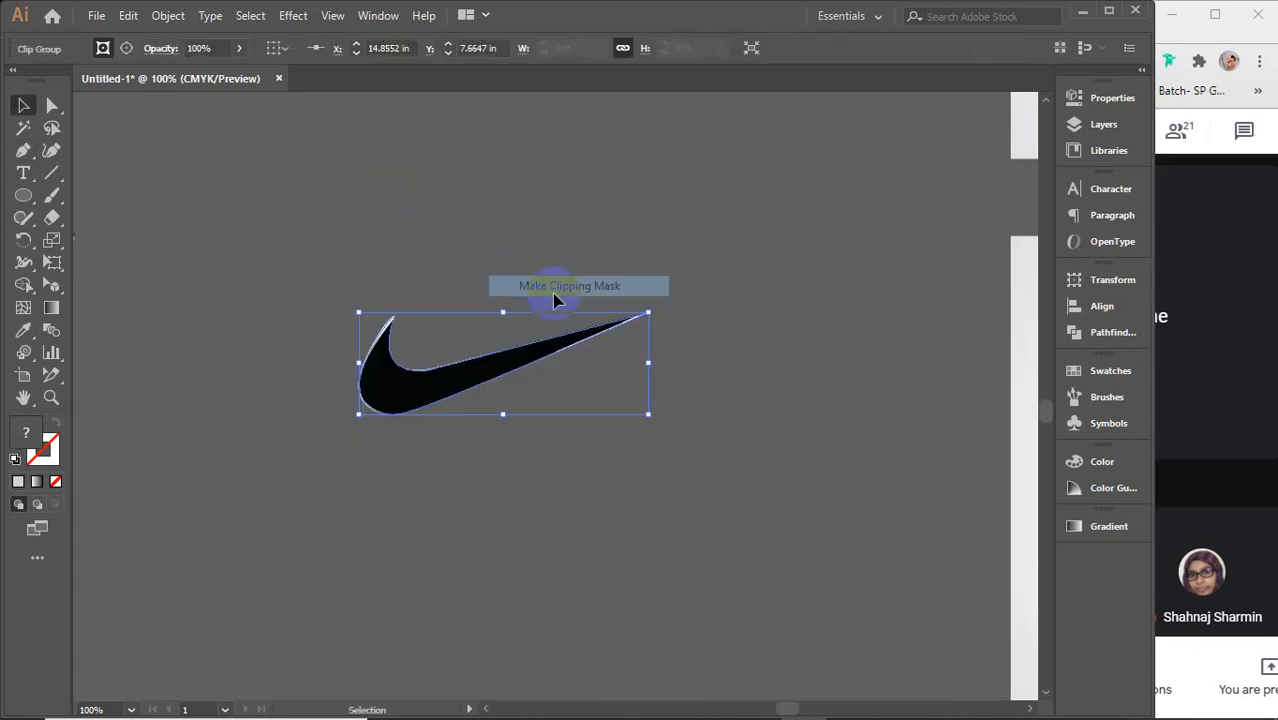
click(493, 300)
Step: Delete the clipped Beats and Nike logos and the extra image copies, keeping only the upper-right image
scroll(552, 385, down, 3)
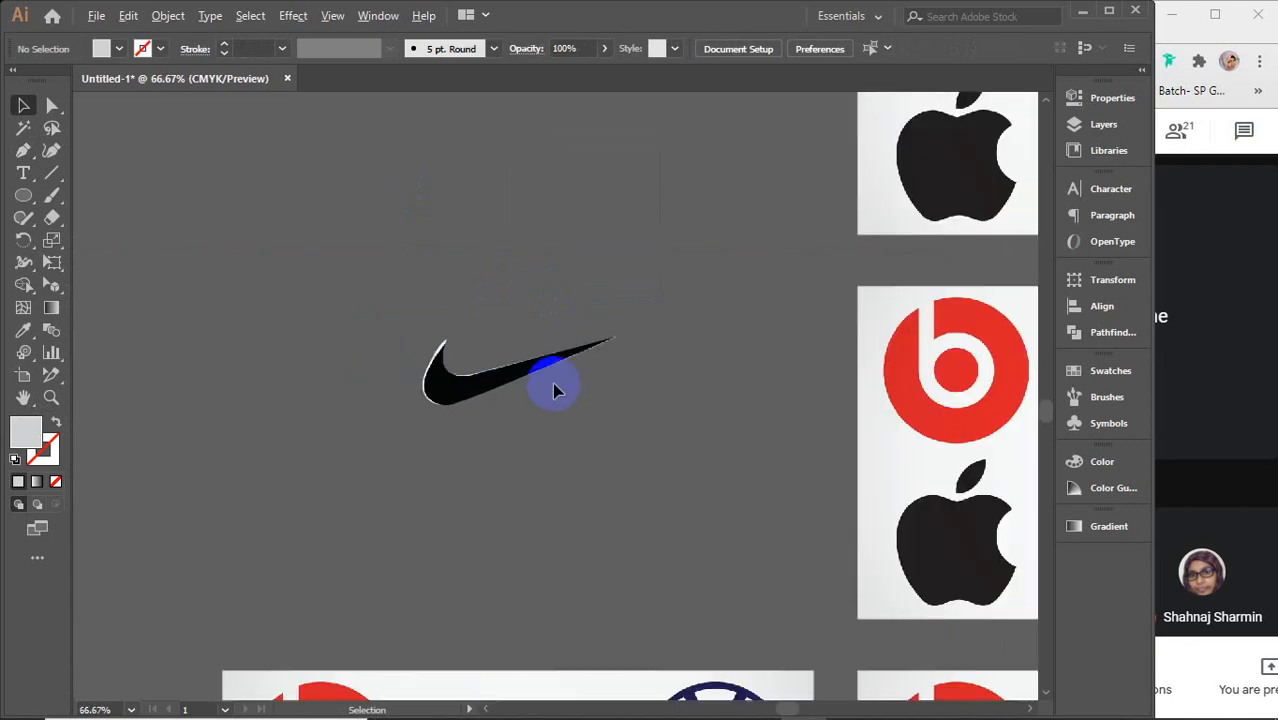
drag(490, 366, 536, 422)
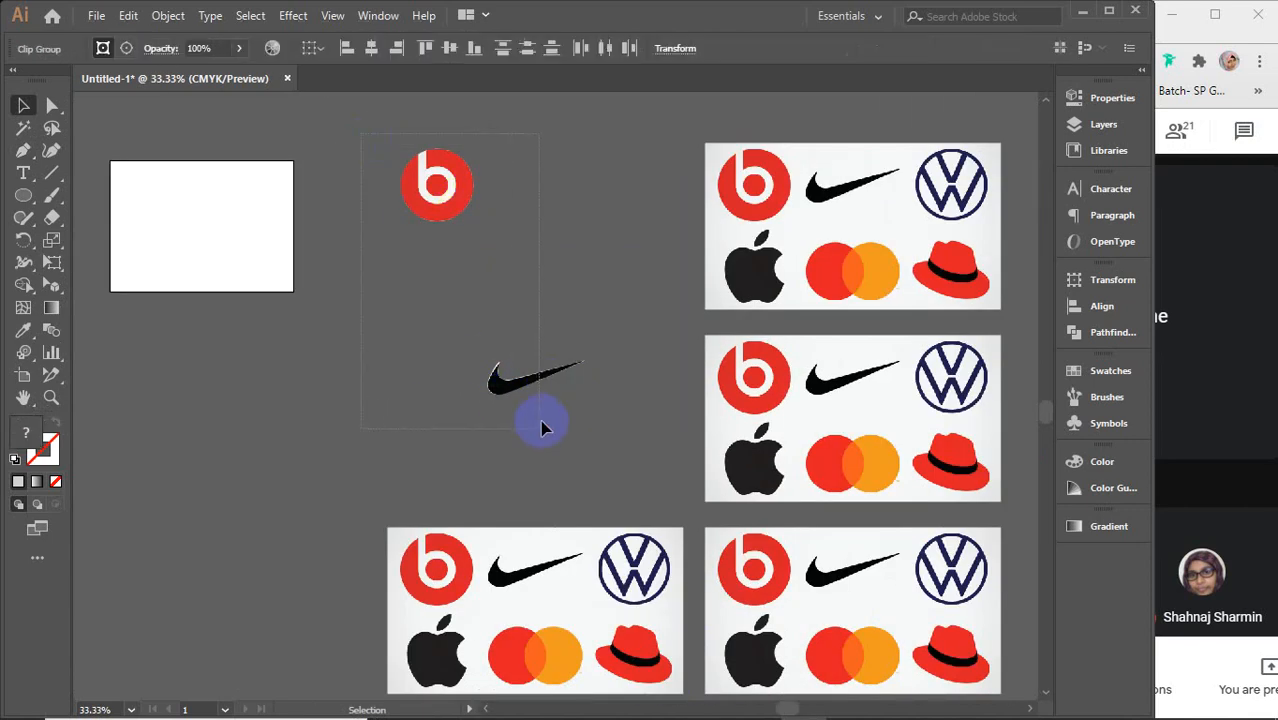
key(Delete)
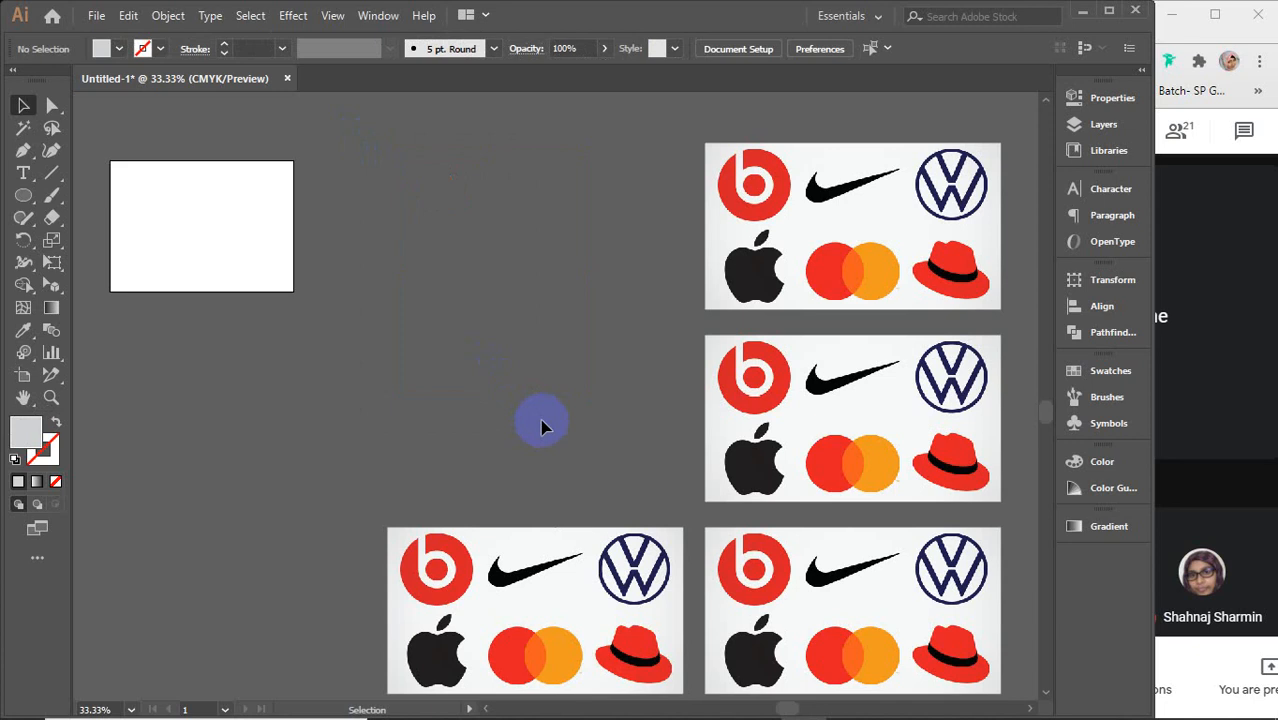
scroll(540, 427, down, 1)
drag(490, 334, 853, 568)
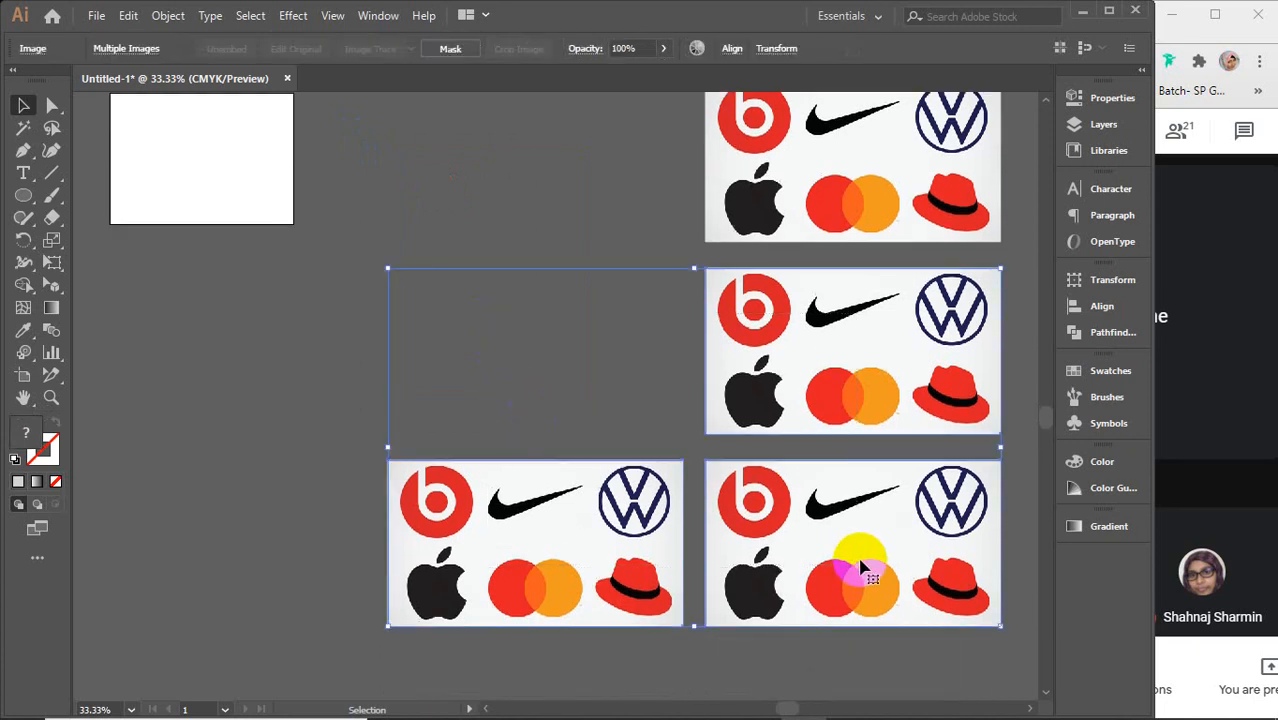
key(Delete)
scroll(893, 530, up, 1)
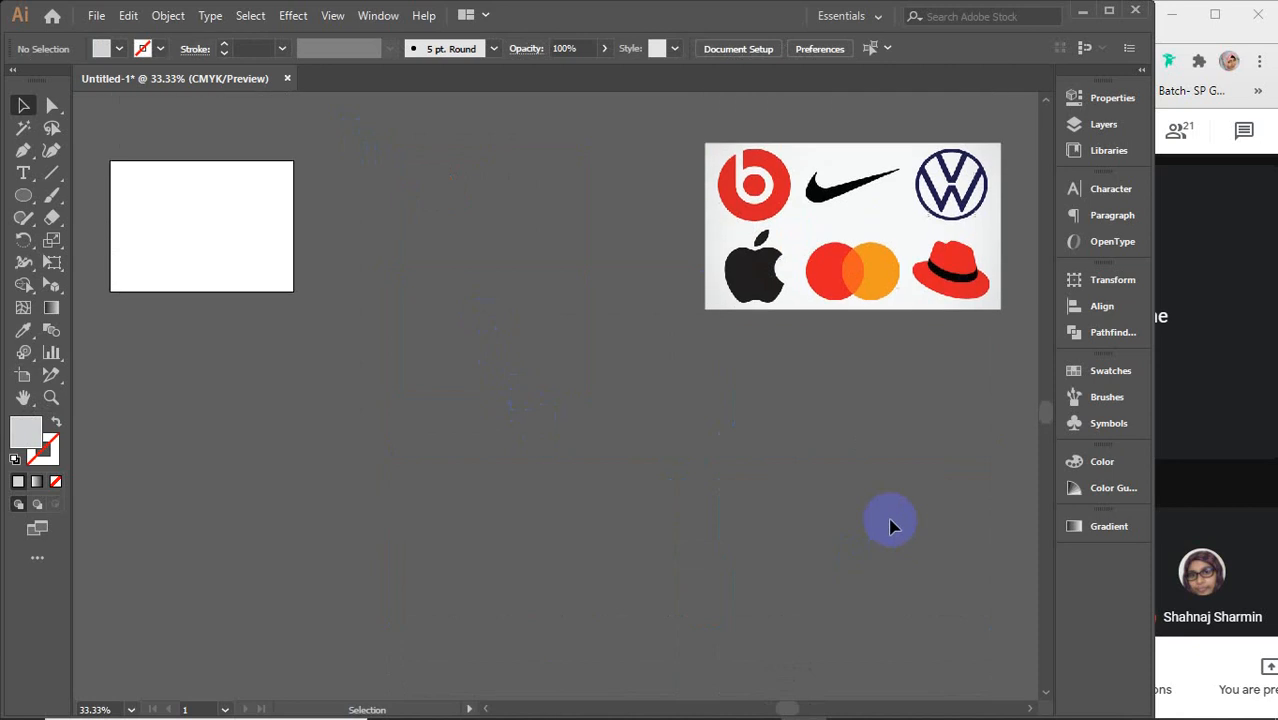
drag(938, 512, 777, 582)
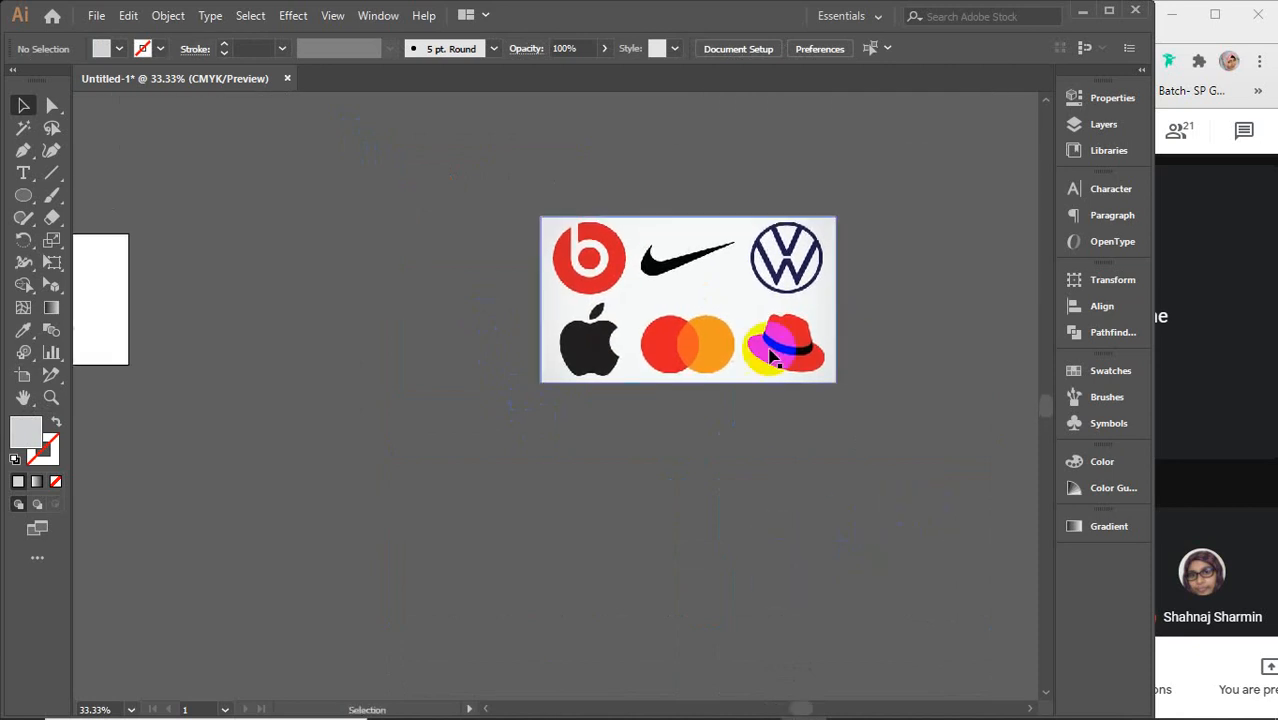
Step: Switch to the Chrome browser and replace the logo image search with a Google Images search for "actres"
scroll(777, 280, up, 2)
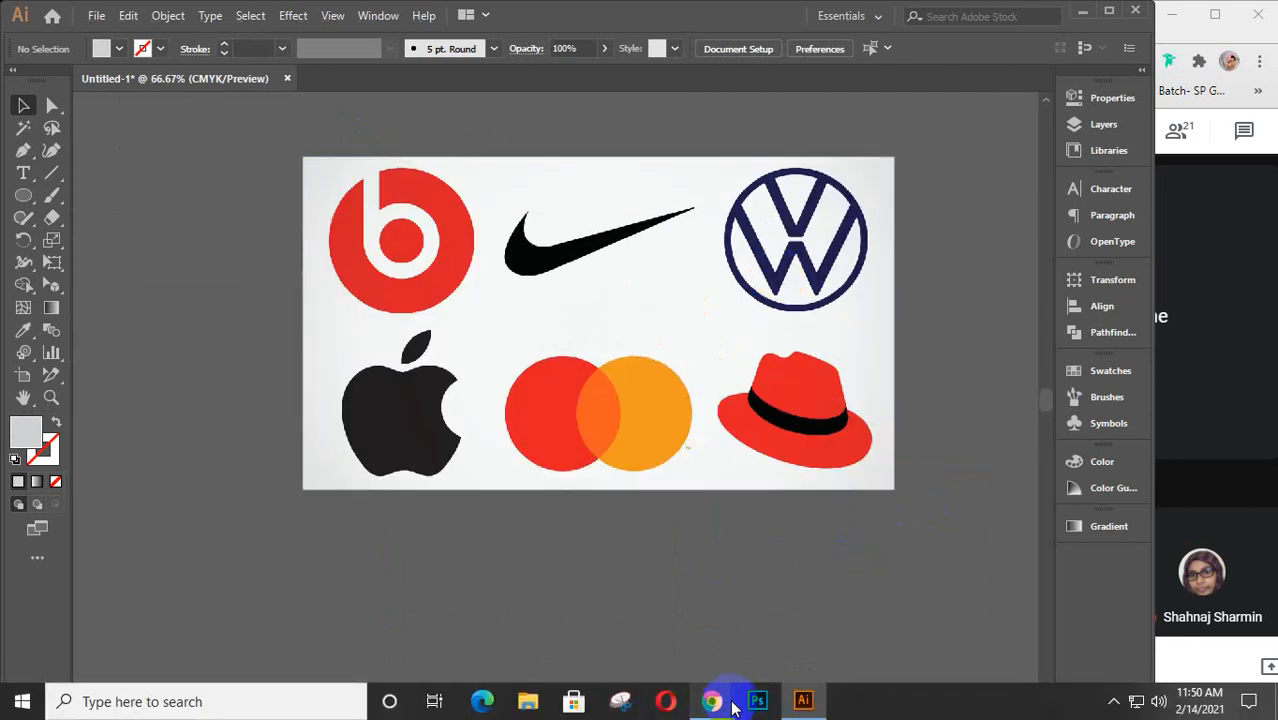
mouse_move(720, 706)
click(567, 611)
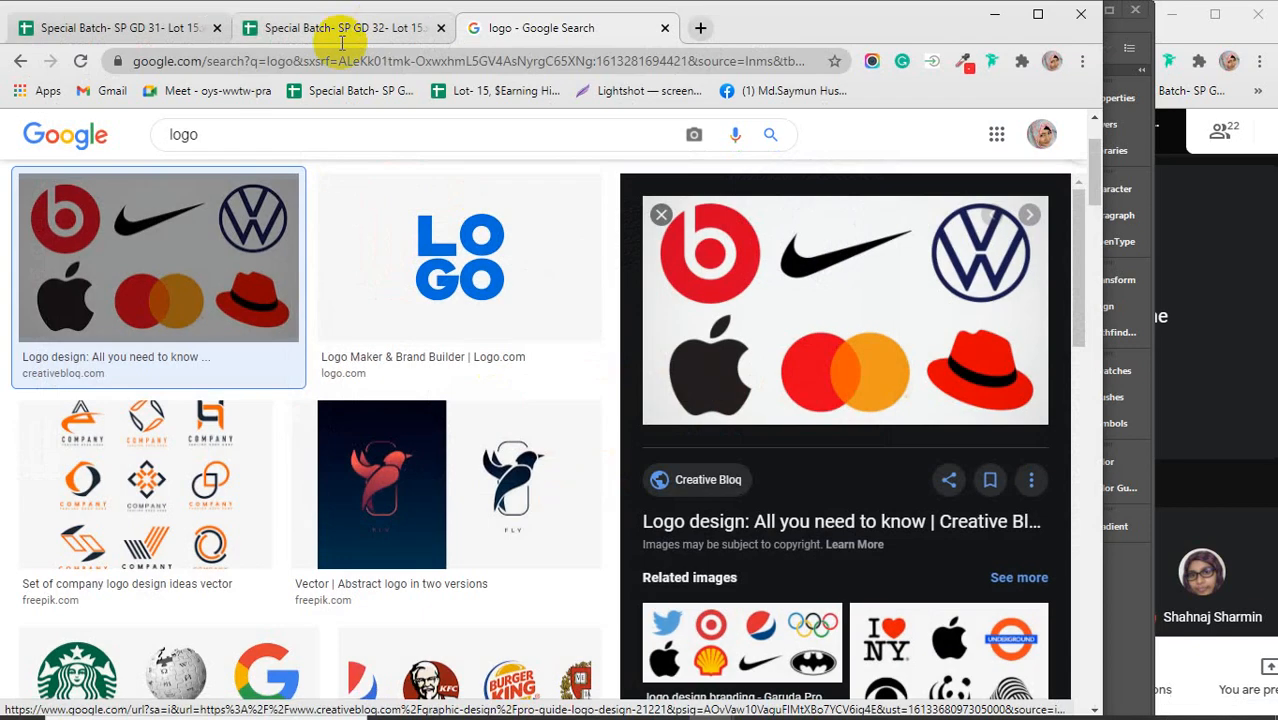
drag(240, 138, 134, 137)
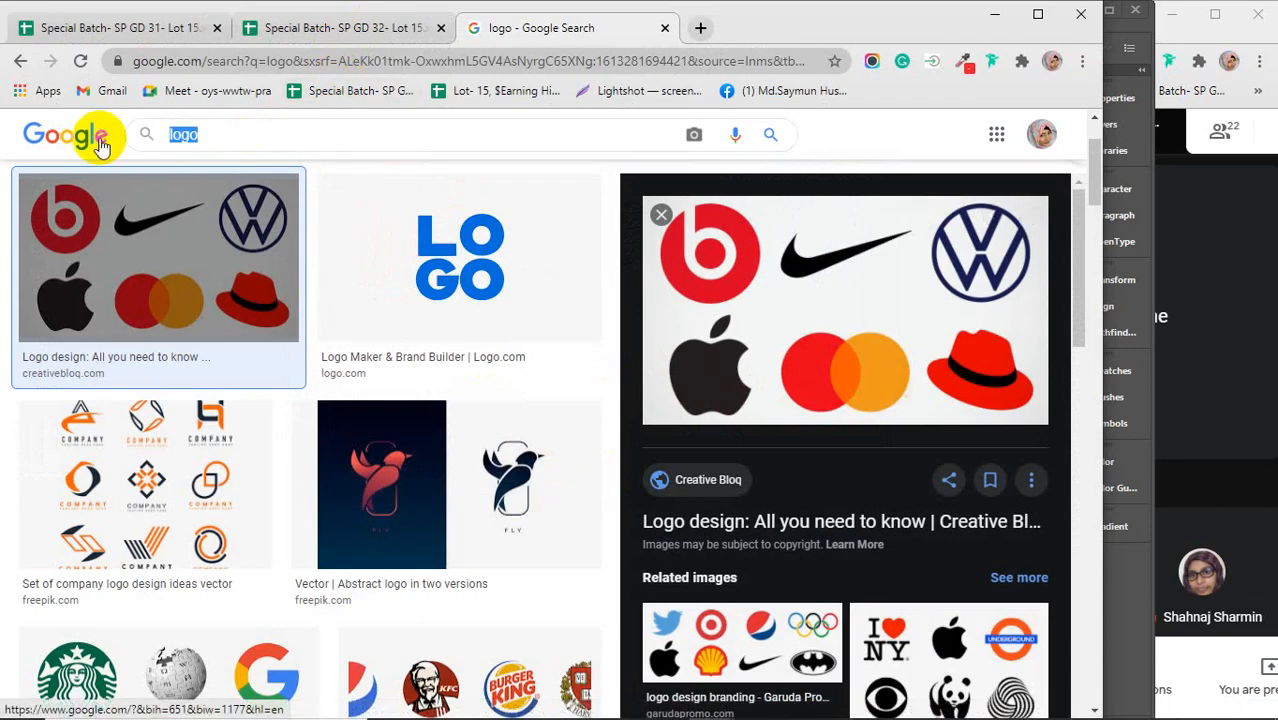
text(actr)
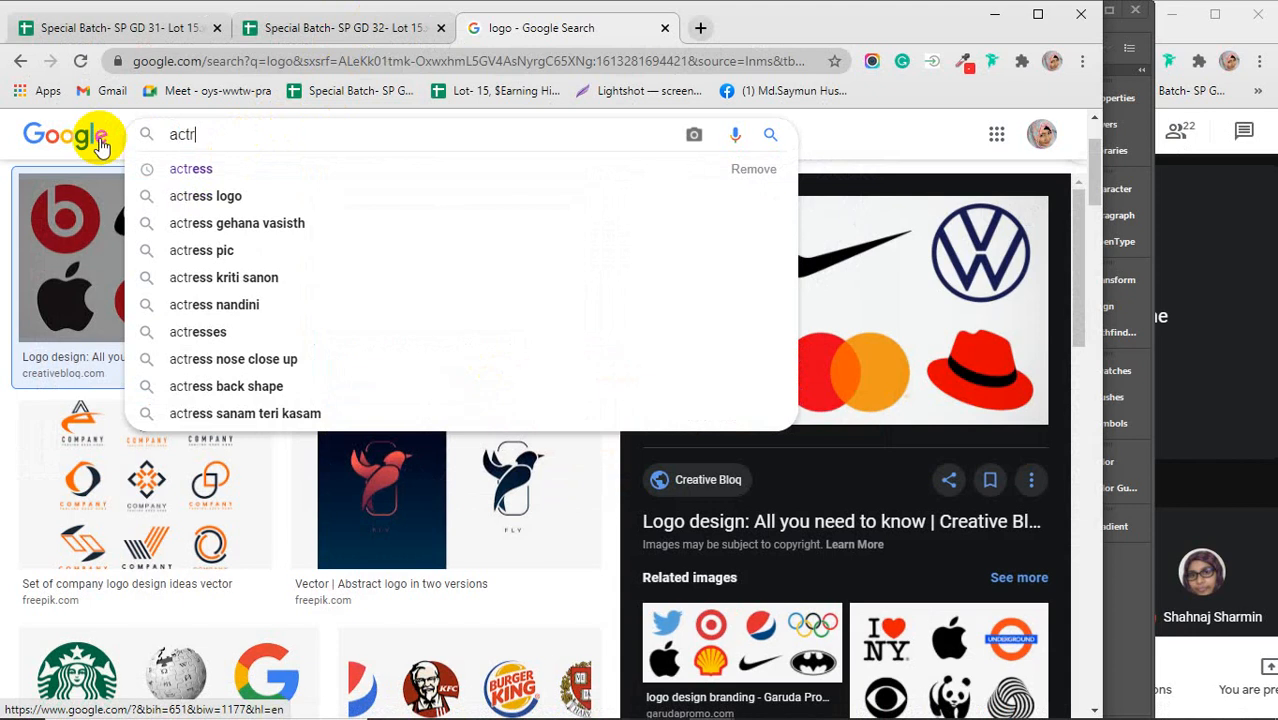
text(e)
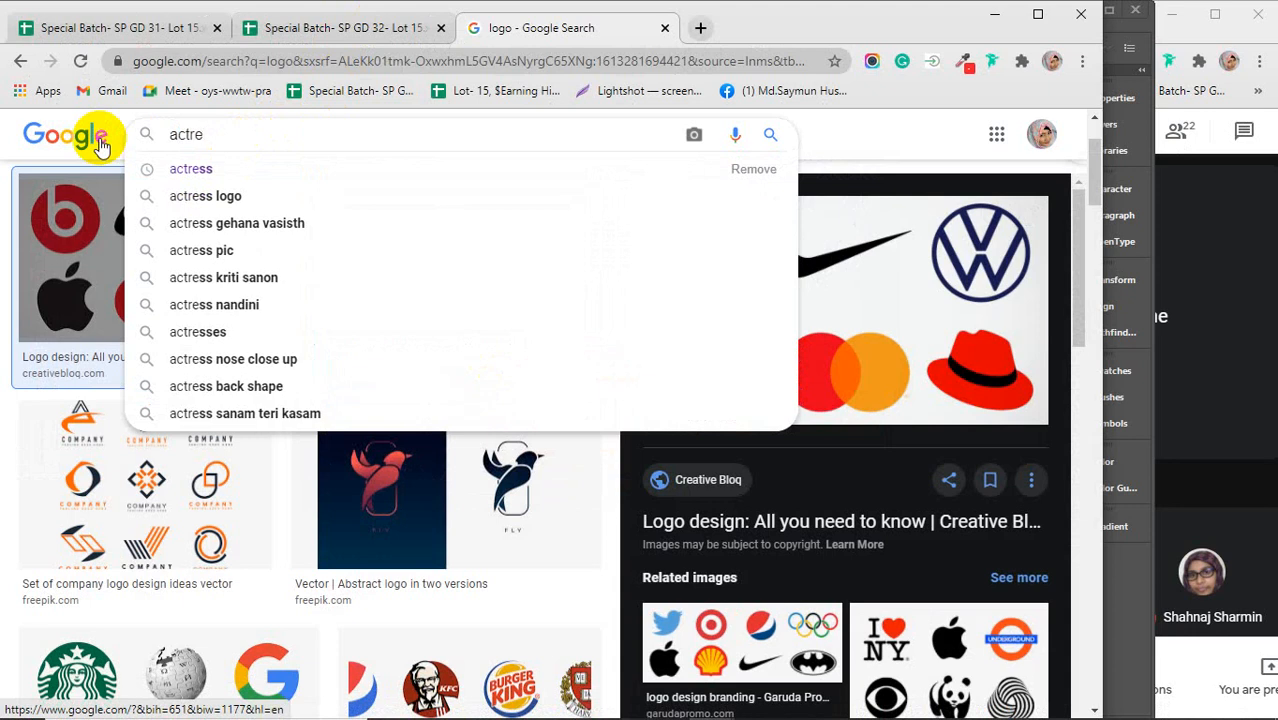
text(a)
key(BackSpace)
text(s)
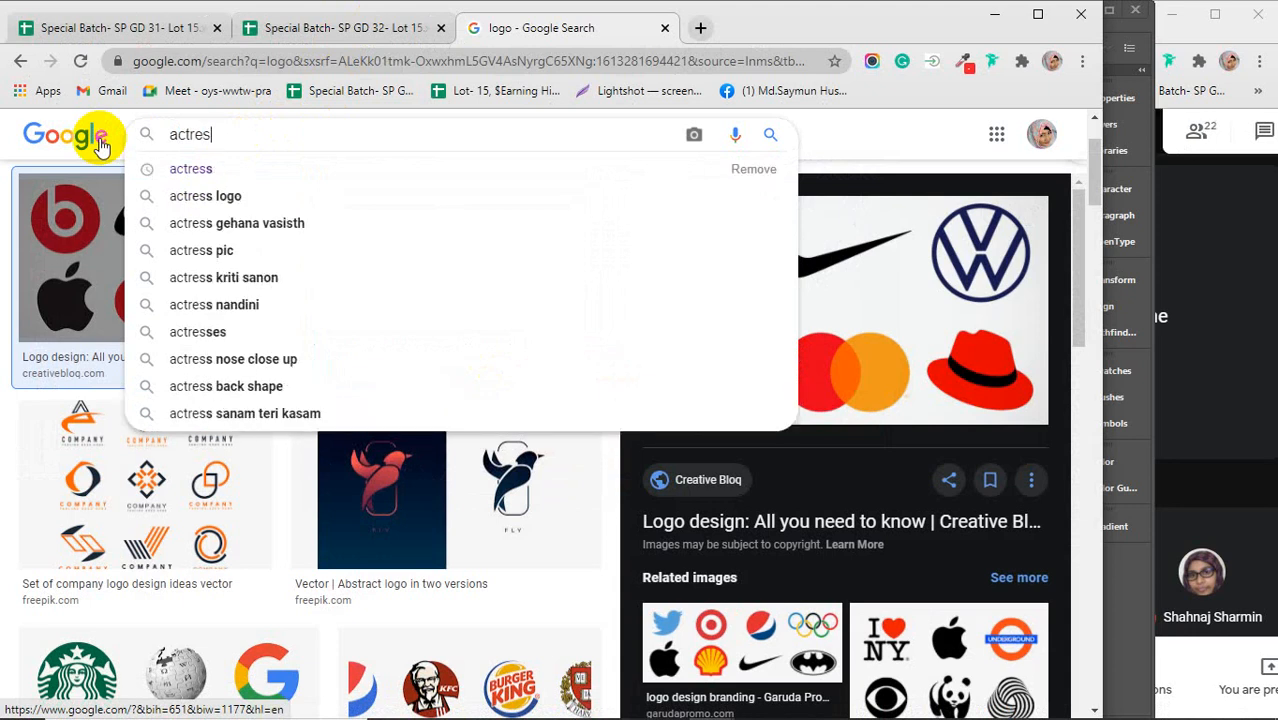
key(Return)
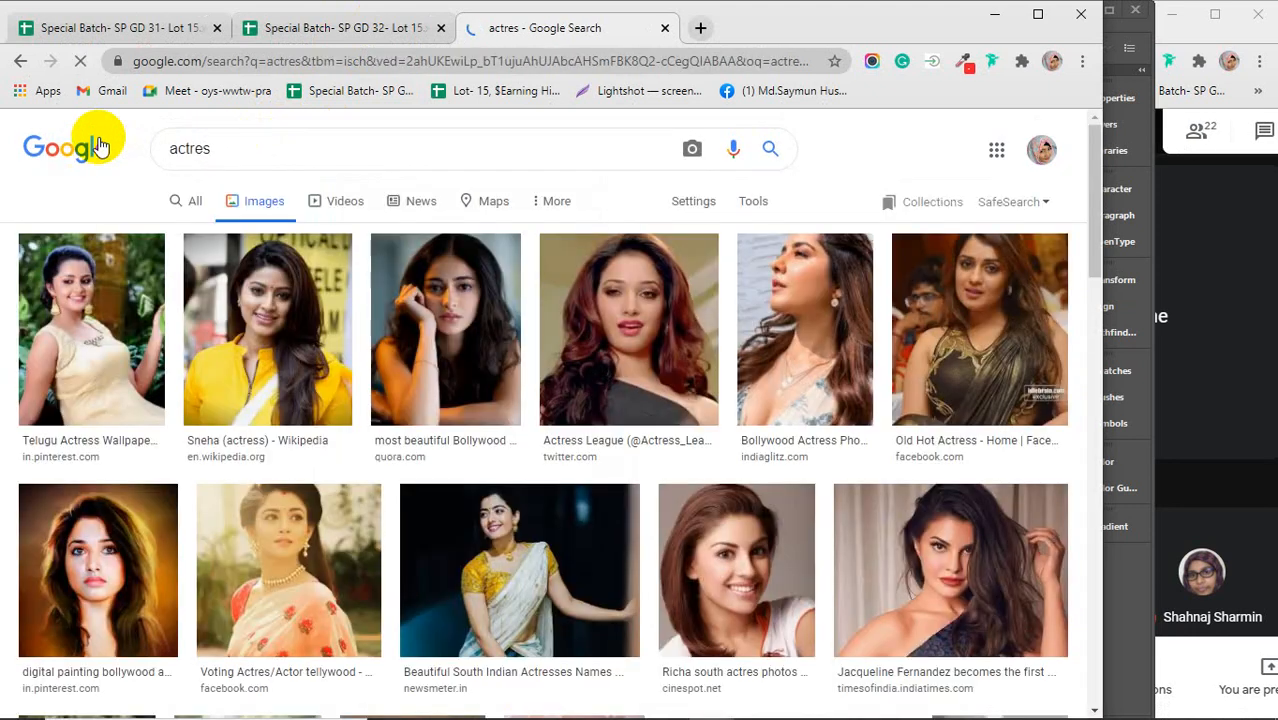
Step: Copy the portrait of the woman in yellow from the image results, close the search tab and return to Illustrator
click(325, 355)
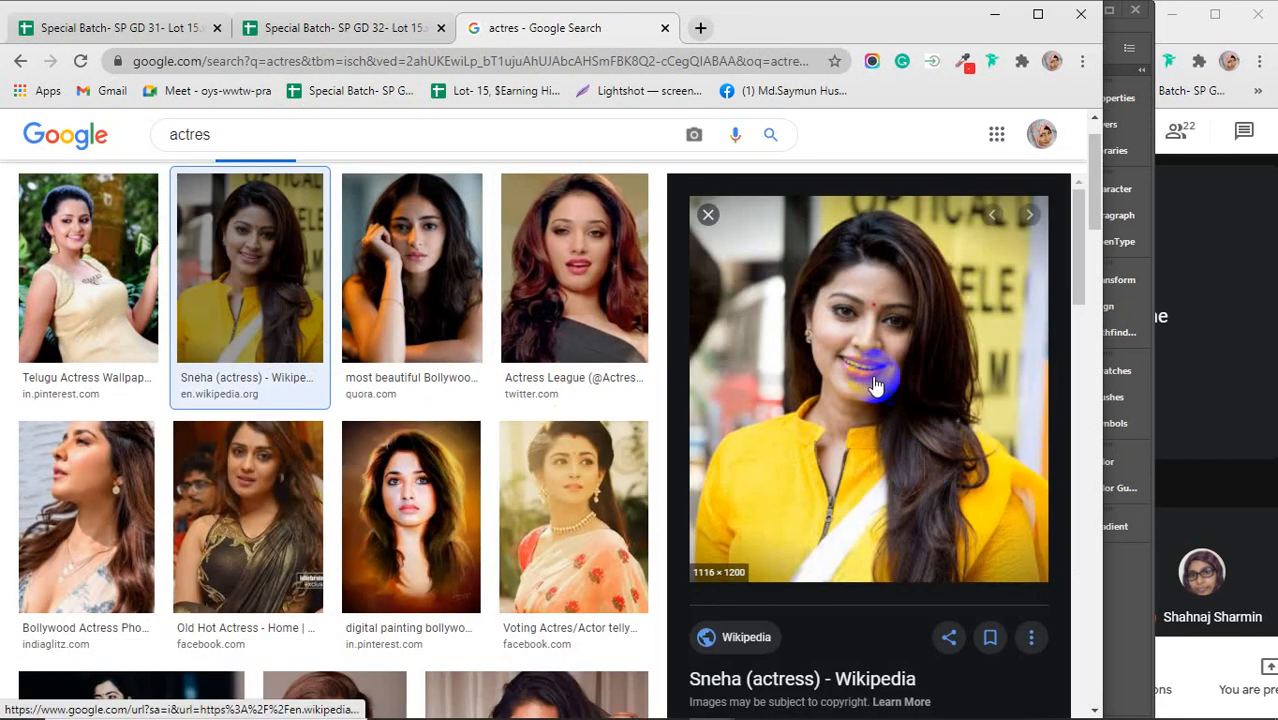
right_click(862, 350)
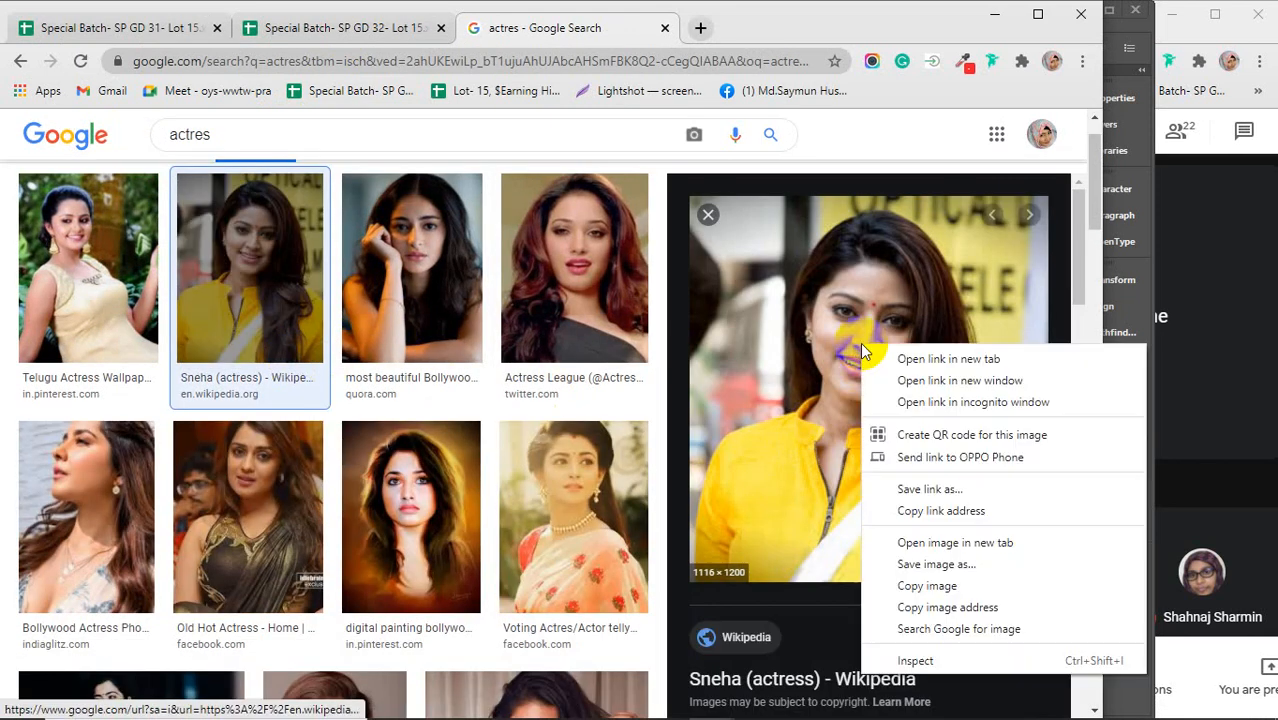
click(927, 586)
click(665, 28)
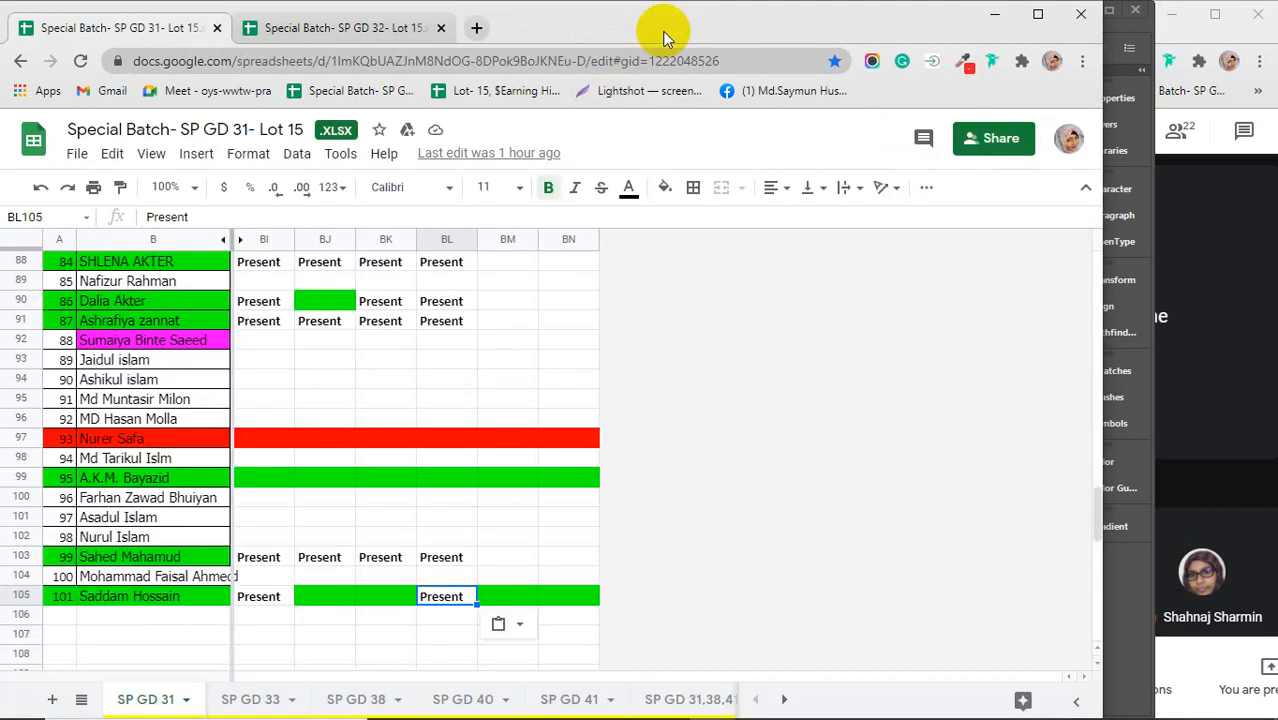
click(998, 15)
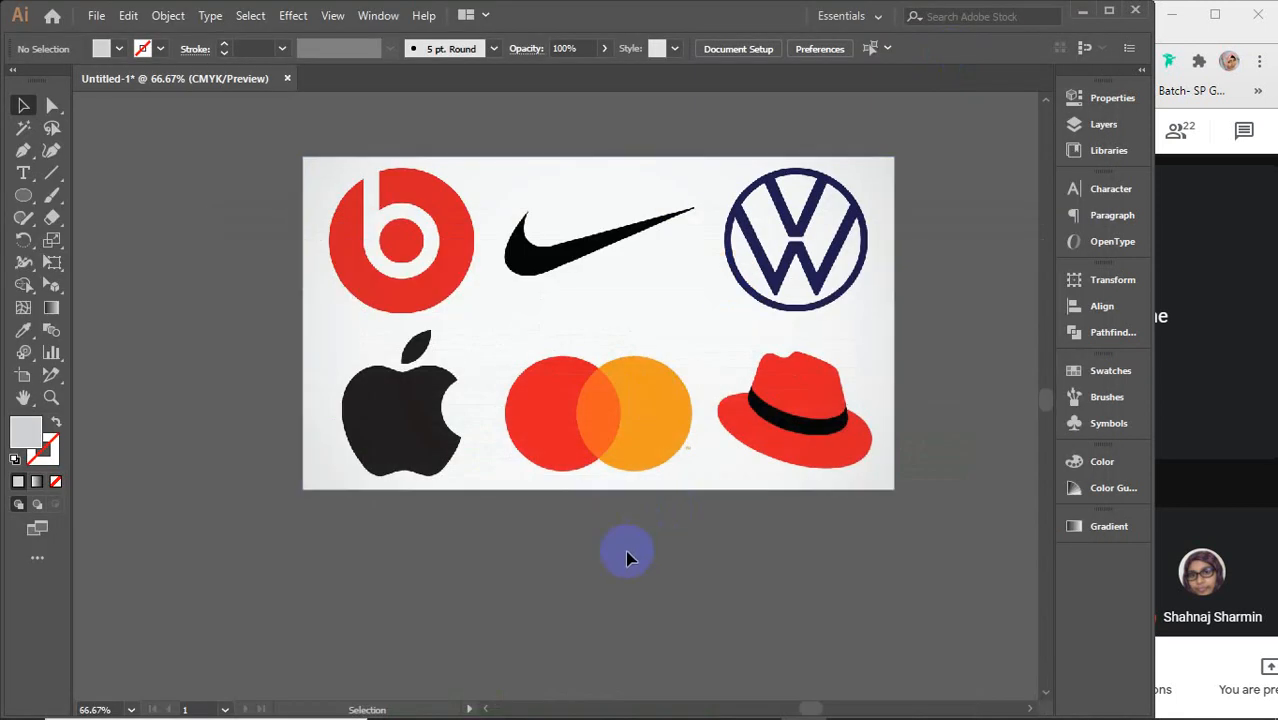
Step: Paste the copied portrait, scale it down to about a quarter of its size and place it left of the logo image
key(ctrl+v)
scroll(629, 553, down, 2)
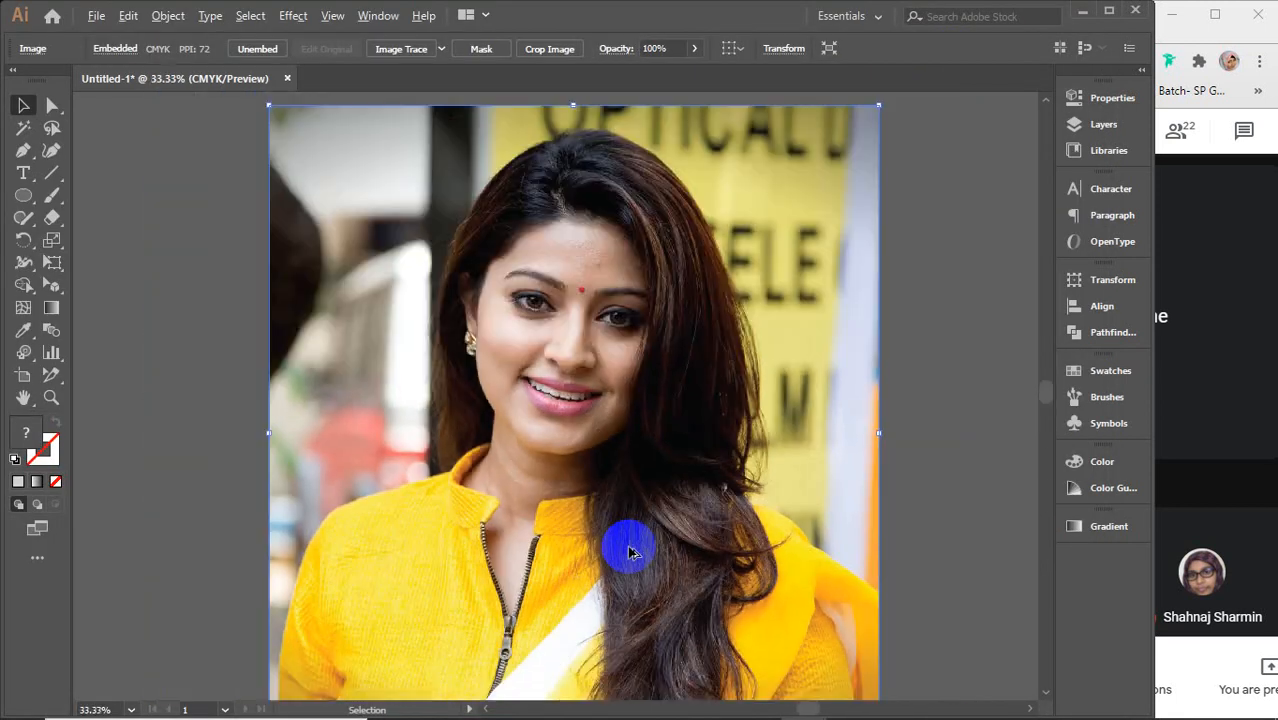
drag(793, 254, 548, 516)
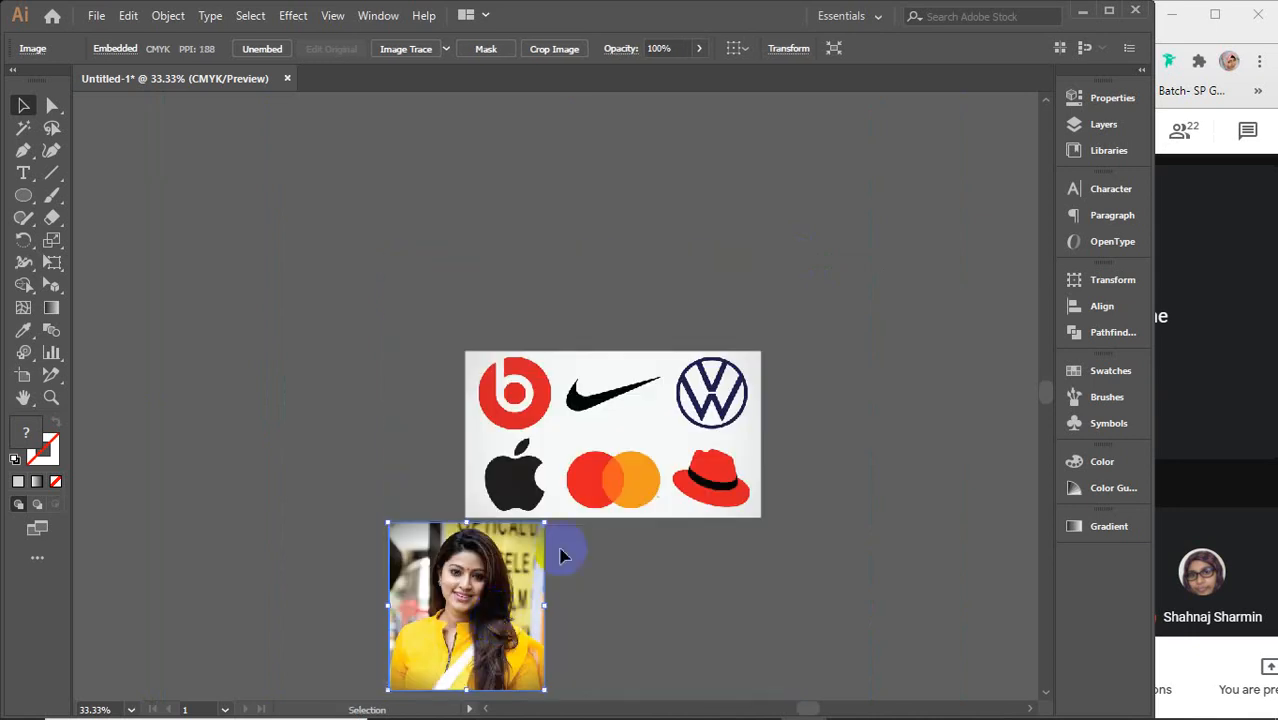
drag(495, 615, 273, 376)
Step: Select the logo image and look through its Image Trace presets in both places that offer them
scroll(603, 475, up, 2)
scroll(603, 475, up, 1)
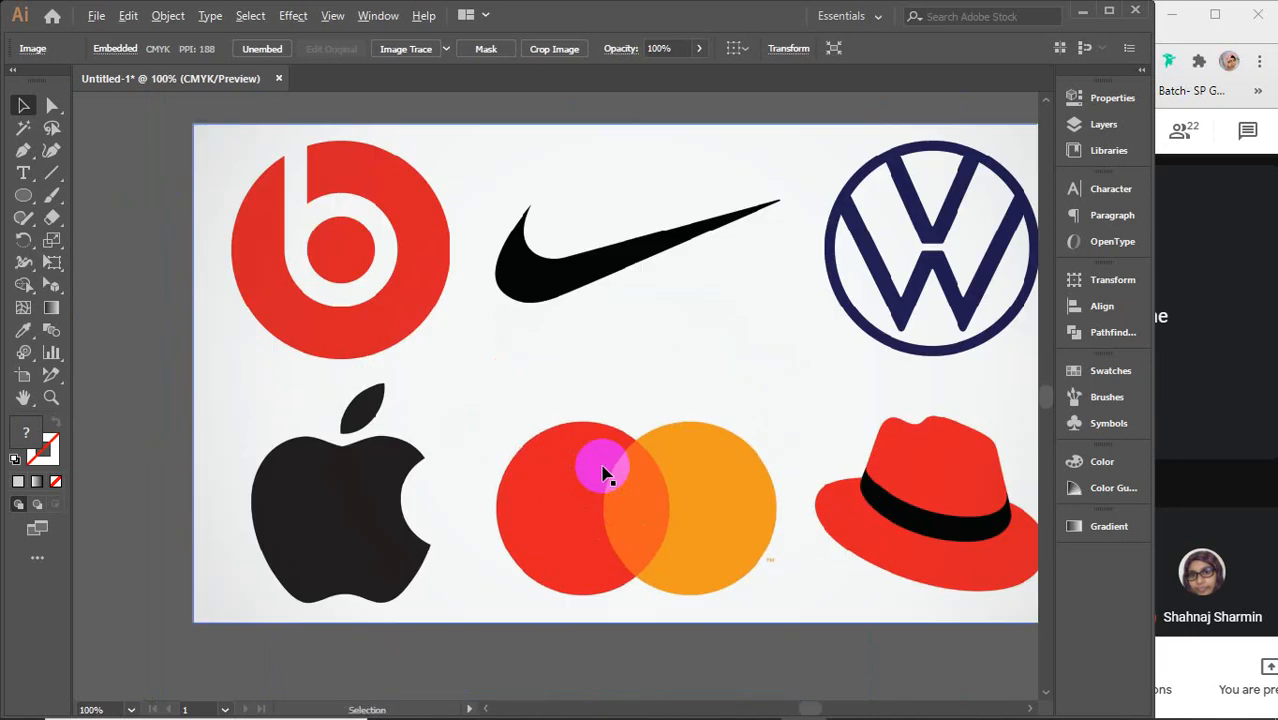
scroll(604, 473, down, 1)
drag(605, 452, 569, 438)
click(543, 210)
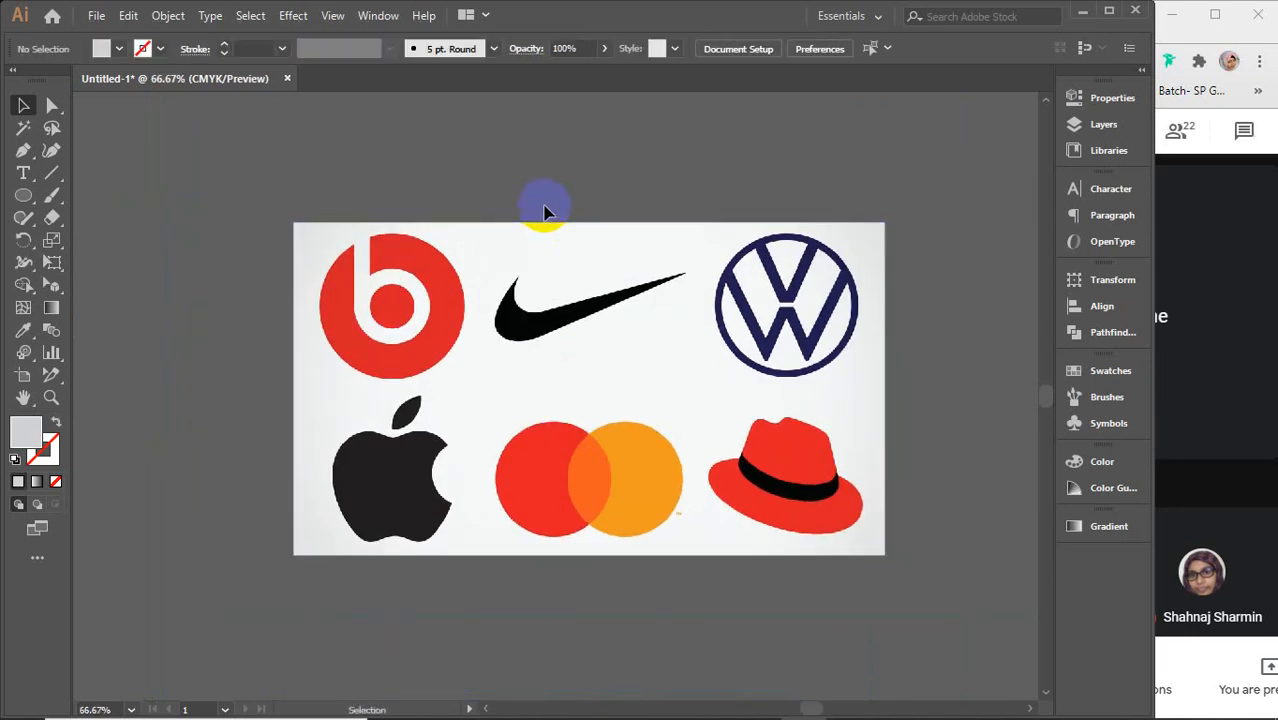
click(590, 320)
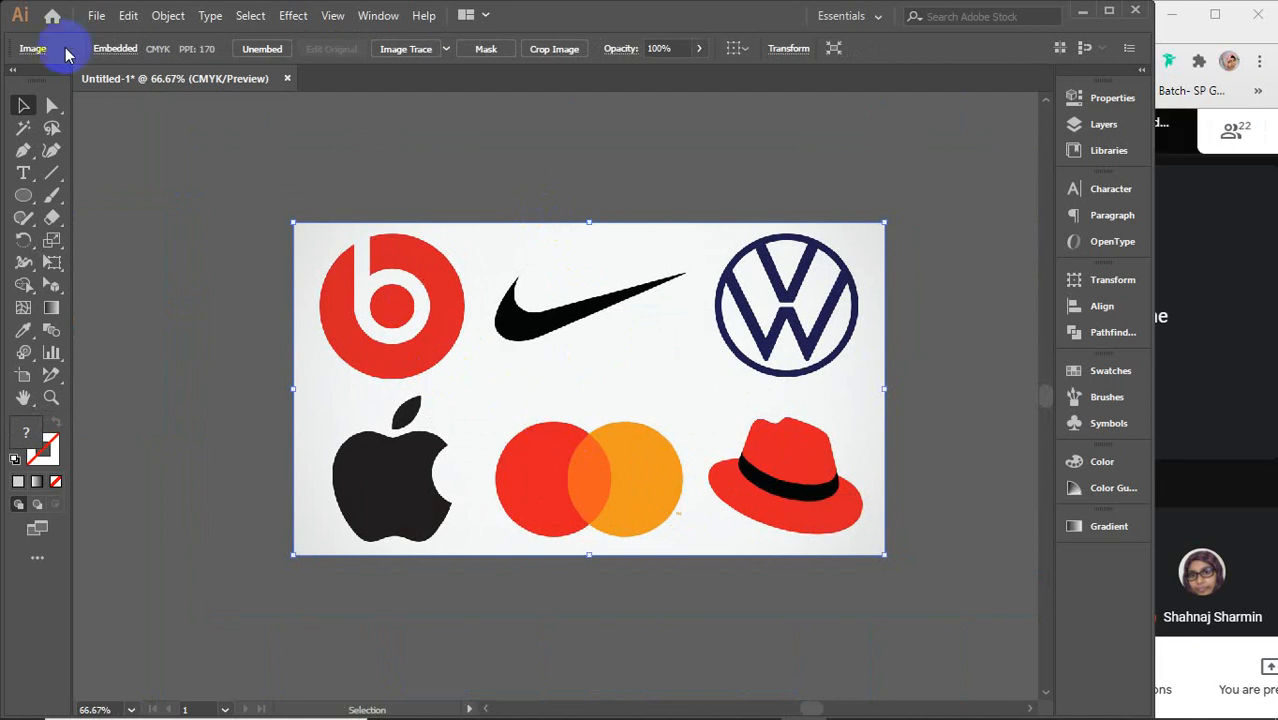
click(447, 50)
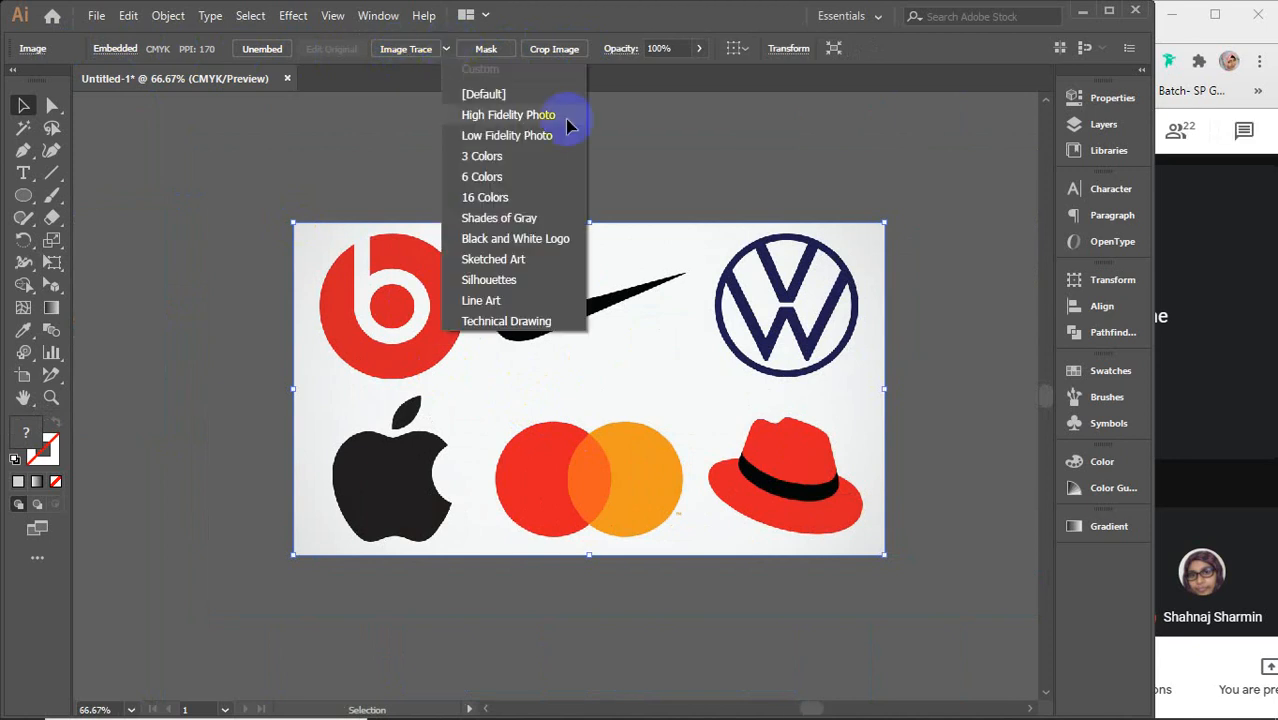
click(1118, 100)
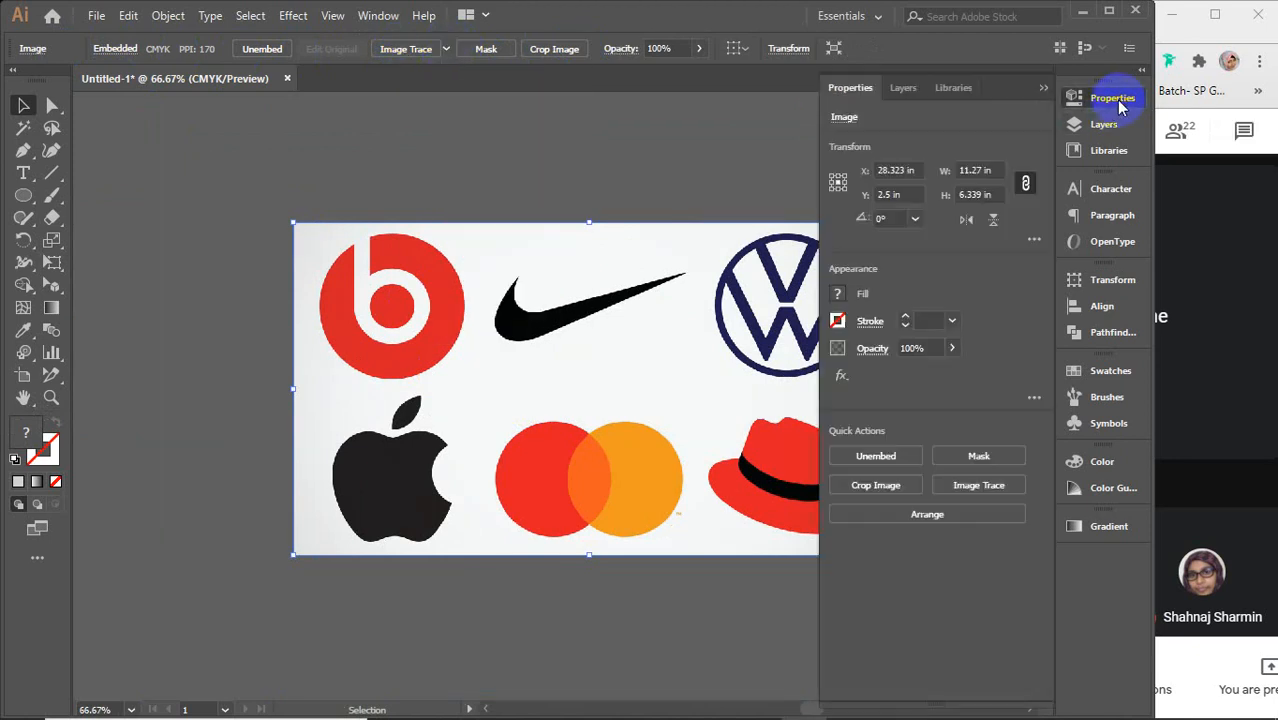
click(978, 490)
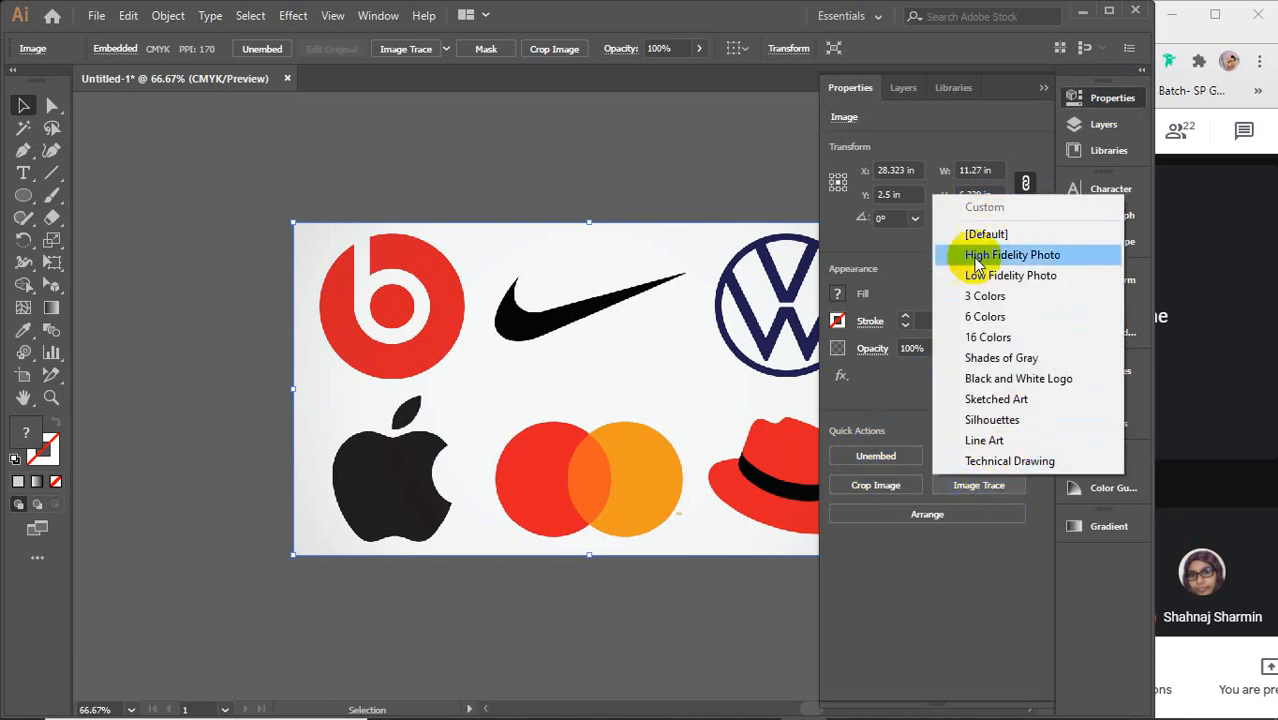
click(702, 195)
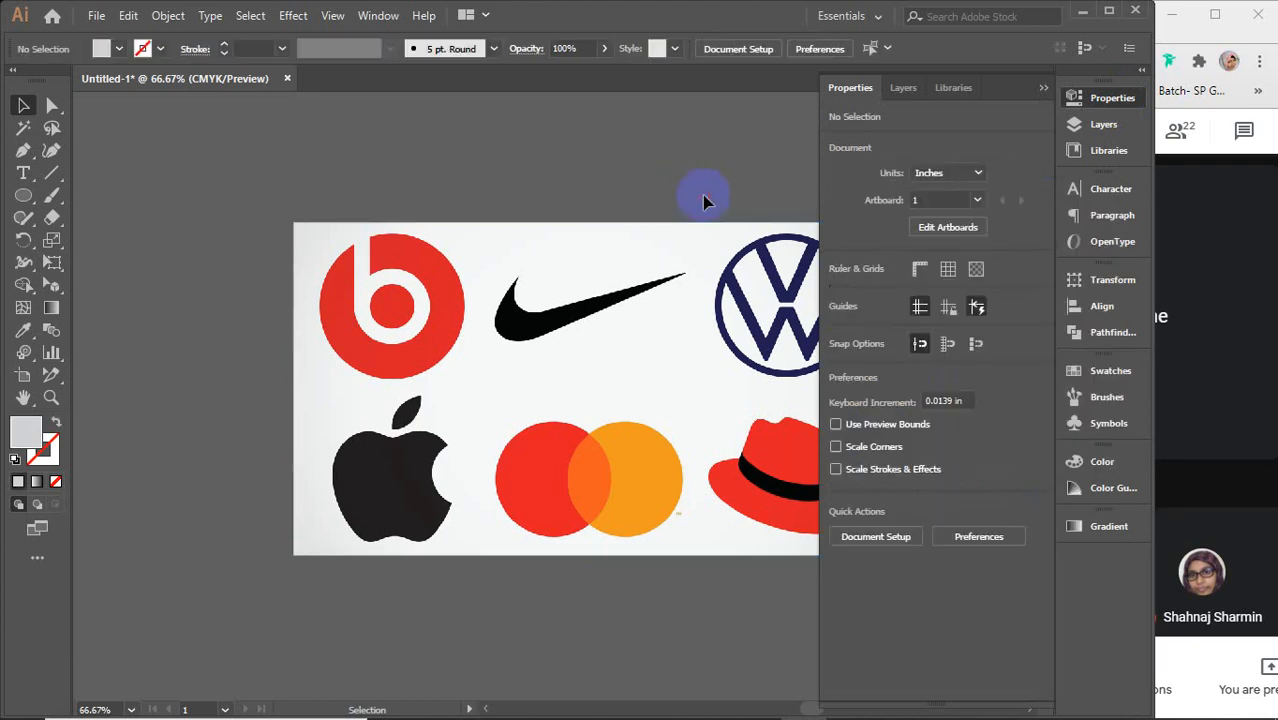
Step: Trace the logo image with the High Fidelity Photo preset and expand the tracing into paths
mouse_move(747, 240)
mouse_down()
mouse_move(653, 250)
mouse_move(619, 234)
mouse_up()
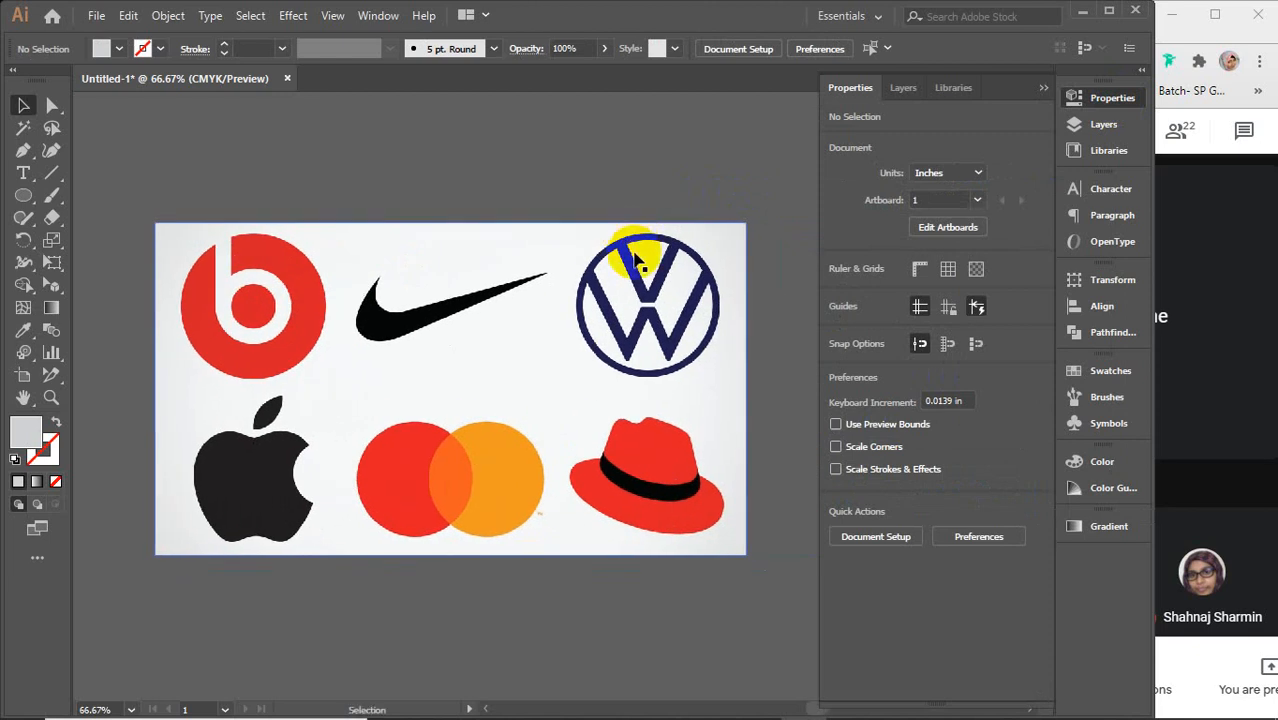
click(700, 410)
click(968, 492)
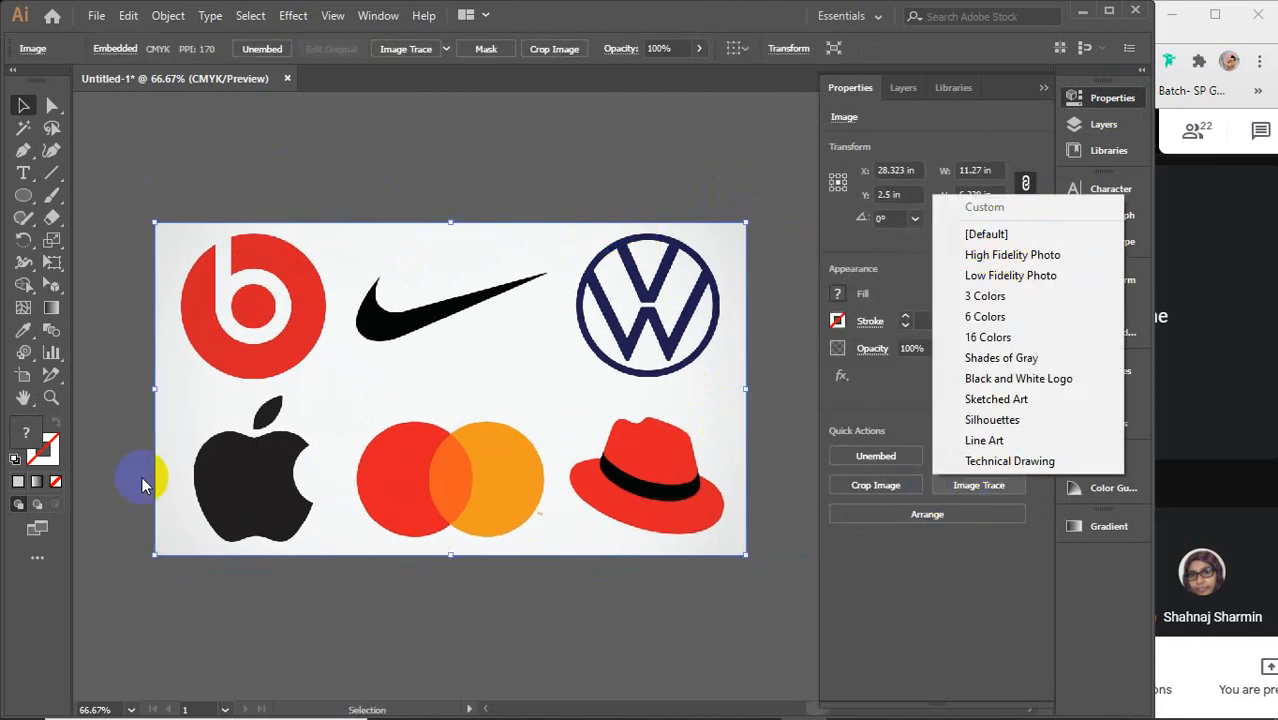
click(993, 257)
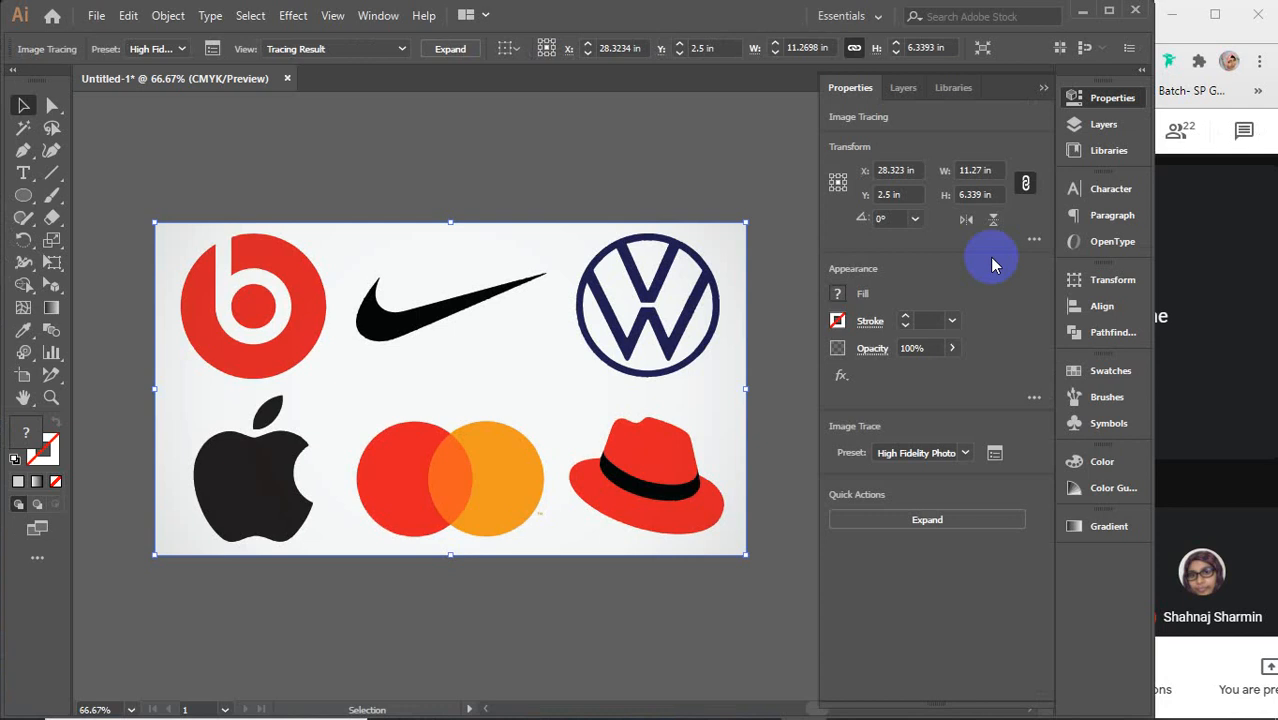
click(922, 524)
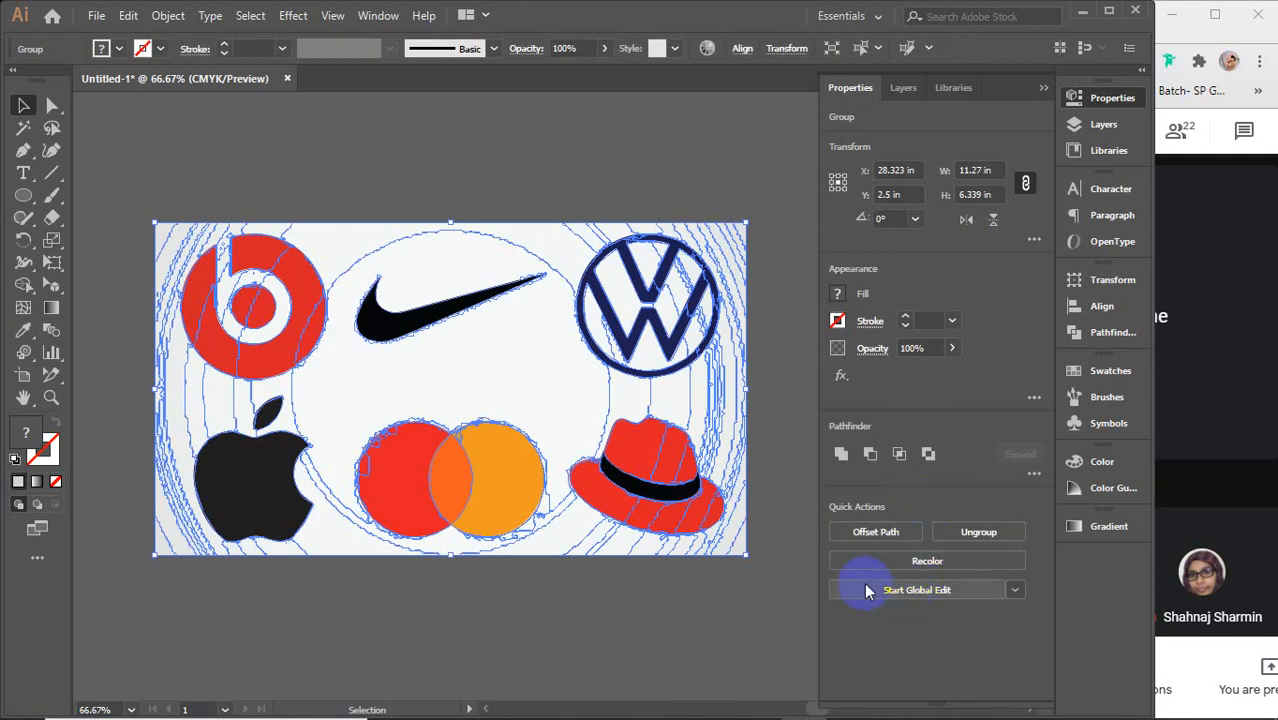
Step: Ungroup the expanded logo tracing and clear the selection
right_click(472, 296)
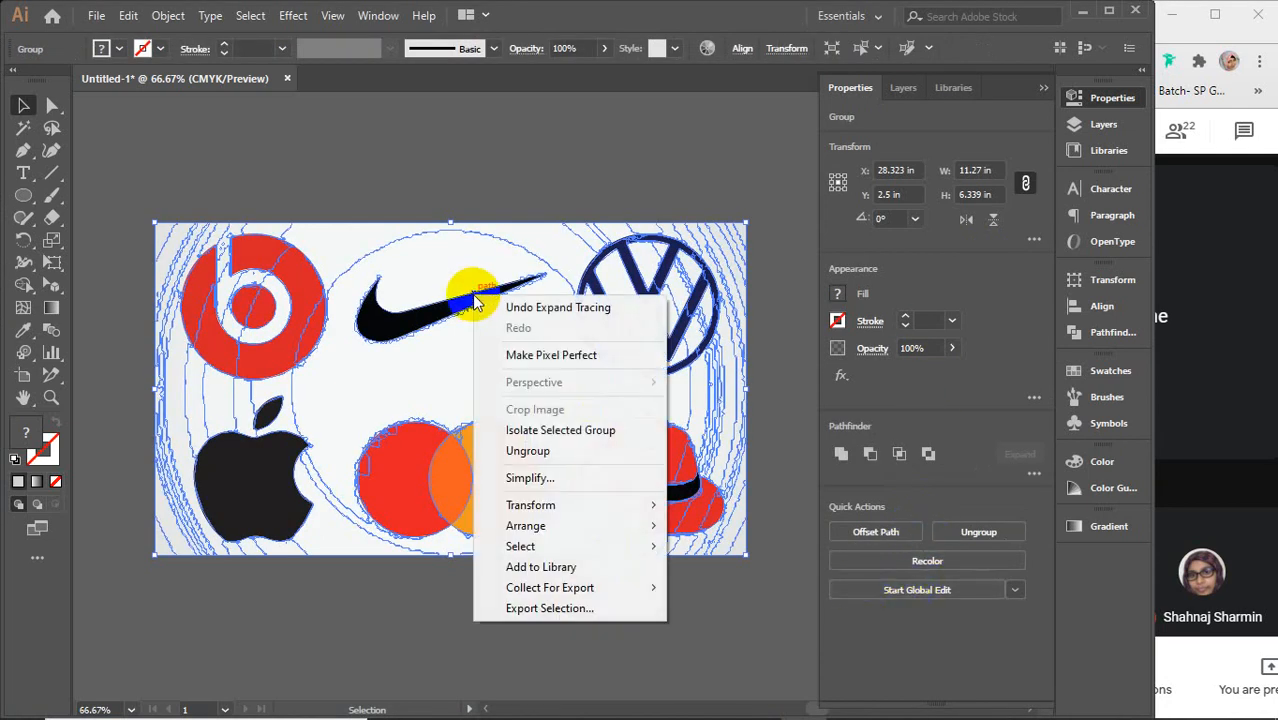
click(528, 453)
click(415, 155)
Step: Try moving the traced Nike swoosh above the logo sheet, select part of the Volkswagen logo, and undo the move
drag(382, 292, 417, 157)
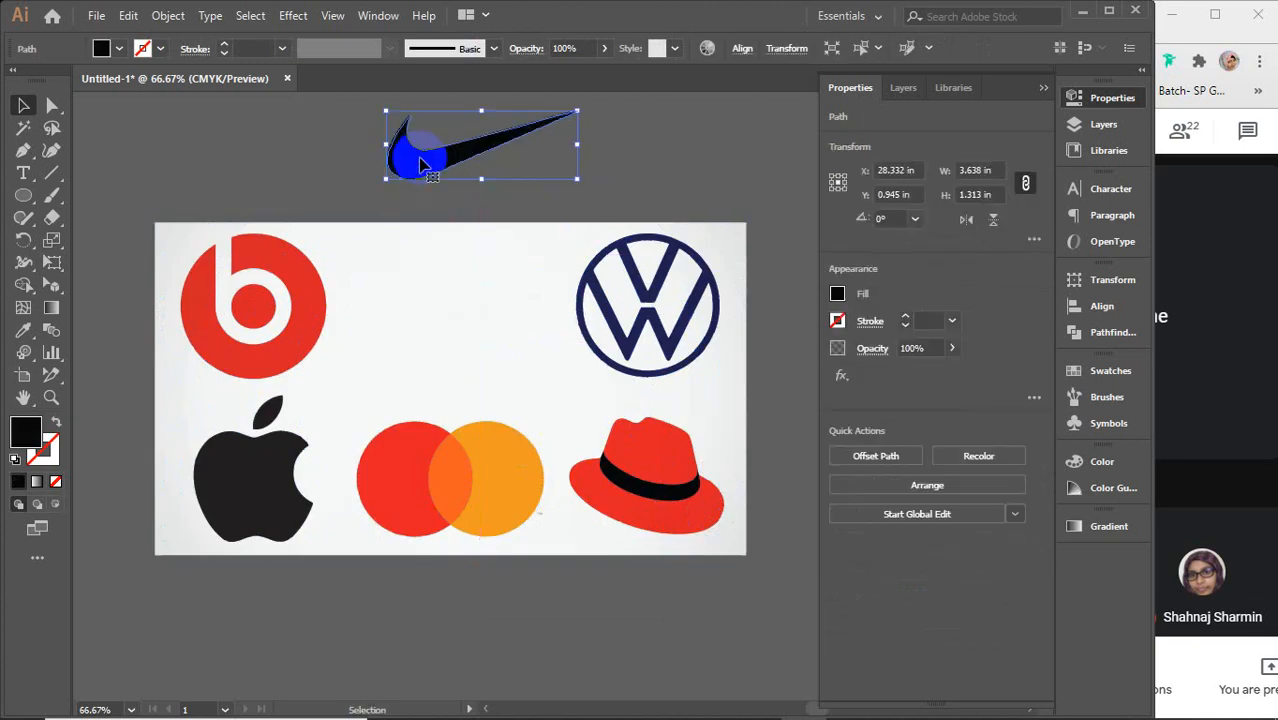
click(635, 272)
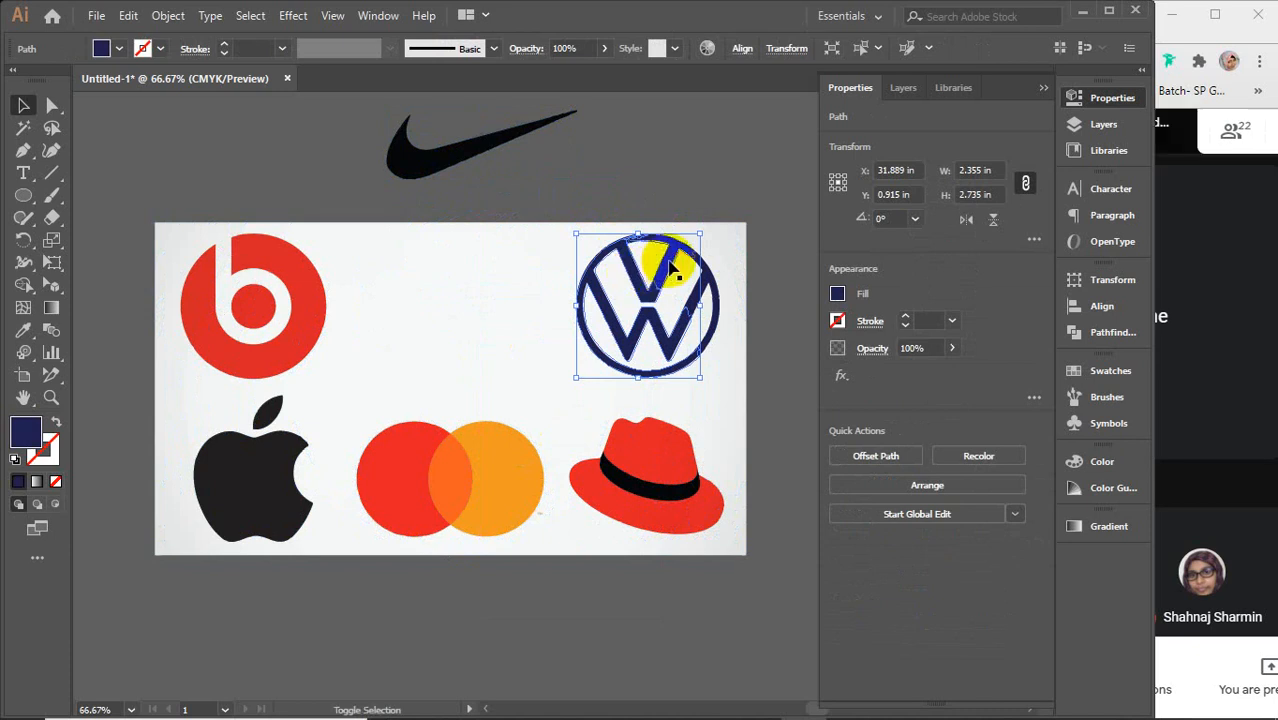
key(ctrl+z)
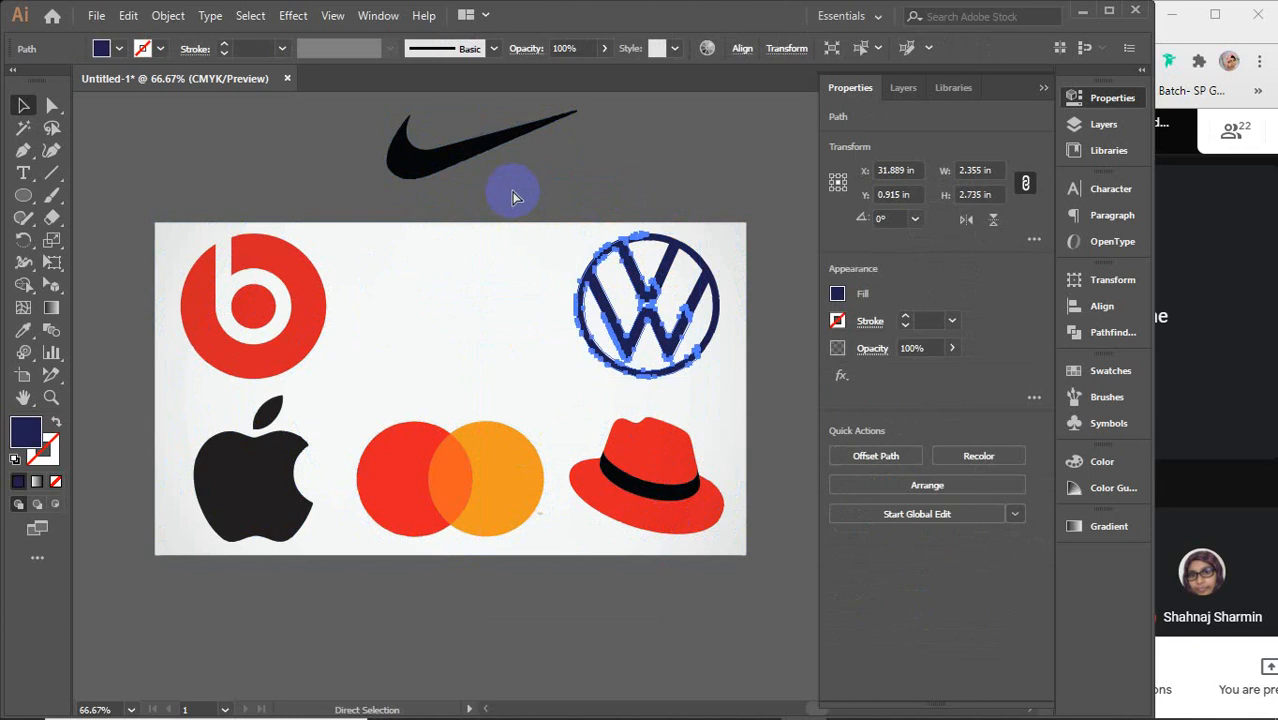
Step: Delete the portrait photo beside the traced logos
scroll(512, 197, down, 3)
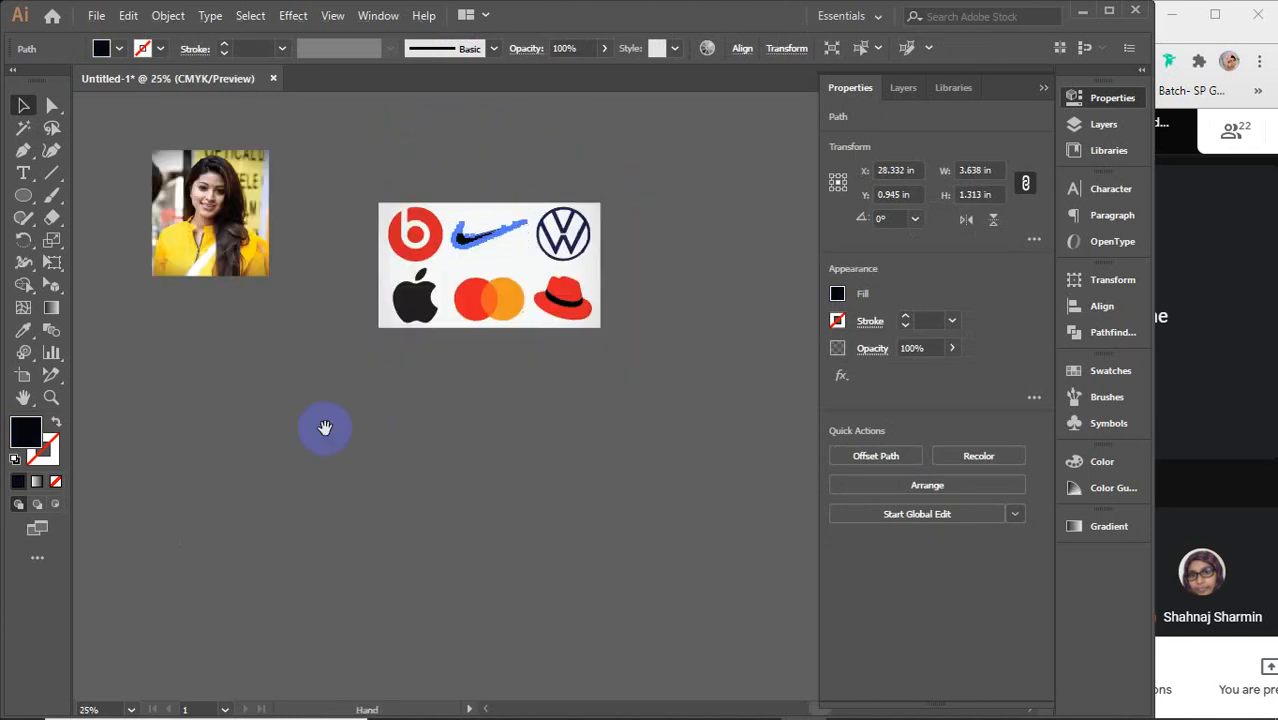
drag(325, 428, 398, 525)
click(250, 322)
key(Delete)
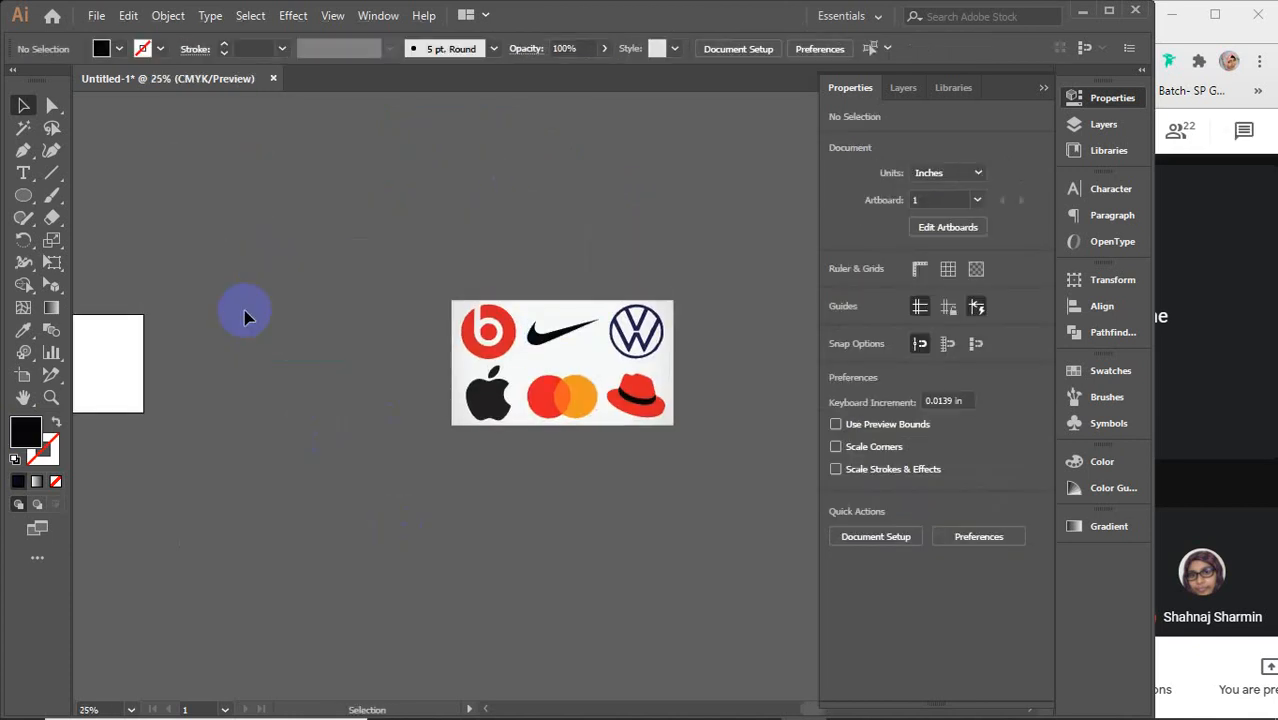
Step: Select all the light background pieces of the traced logo sheet with the Magic Wand and delete them
click(23, 128)
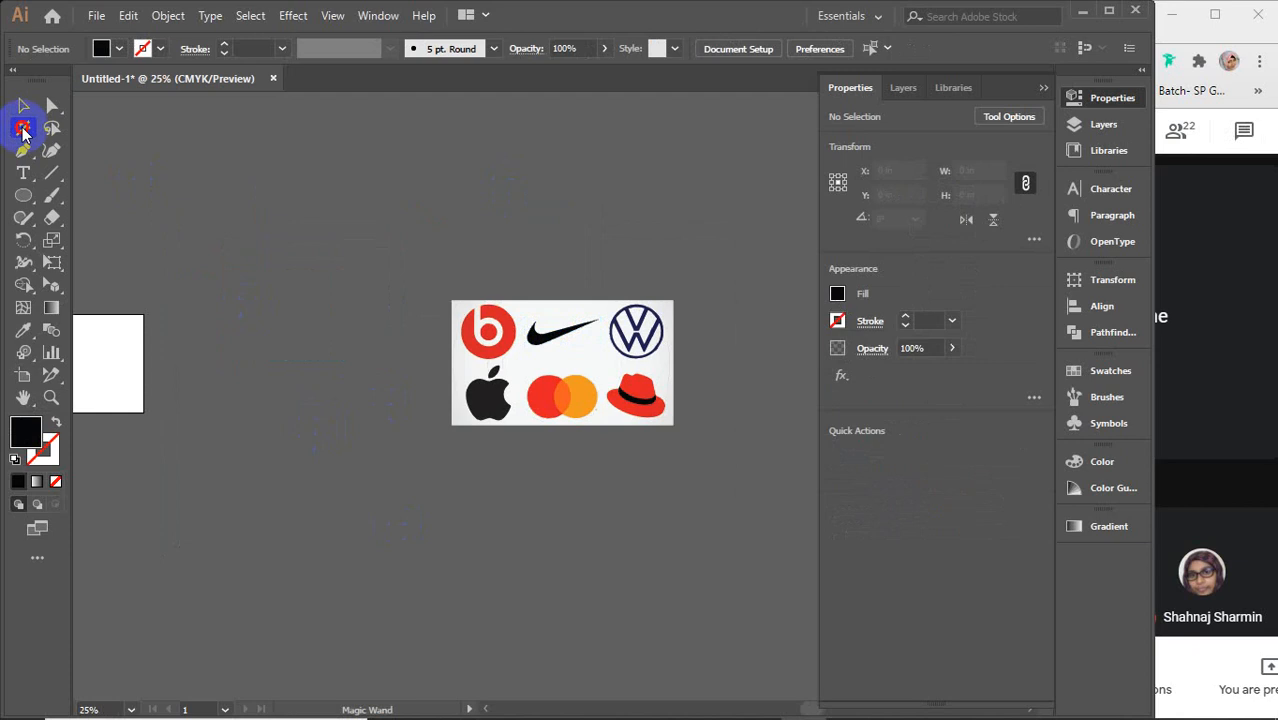
click(527, 309)
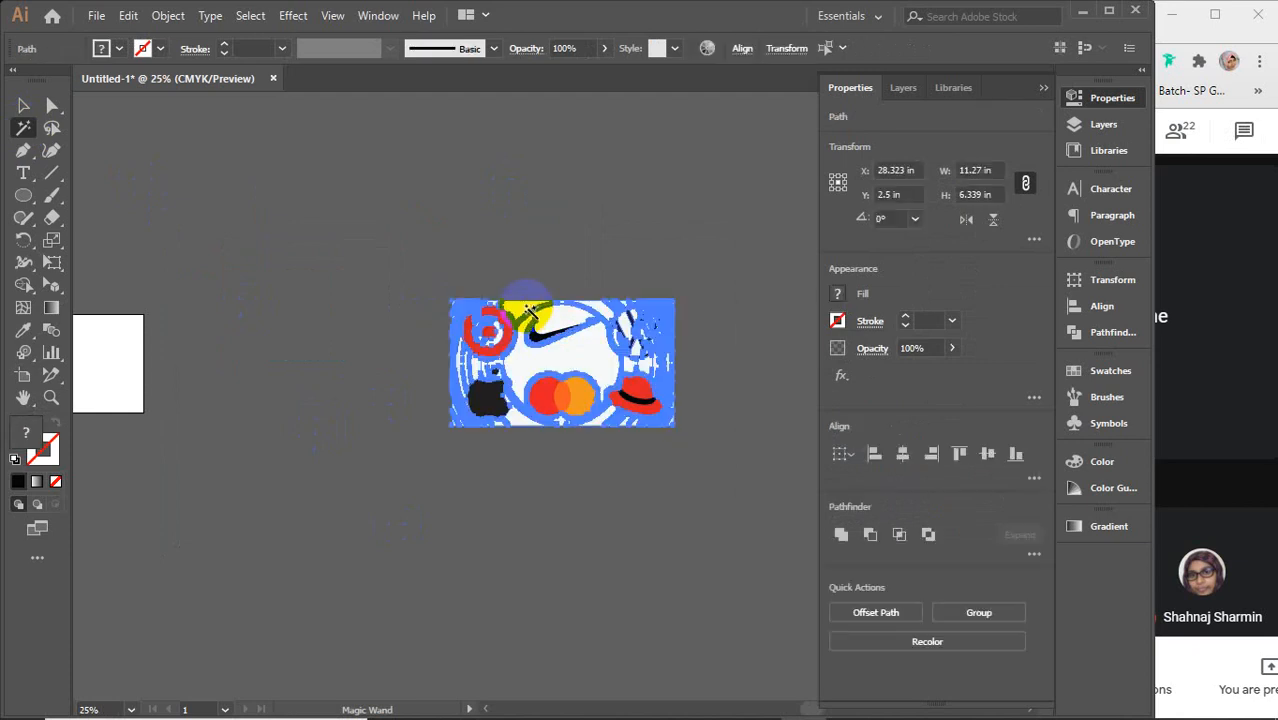
key(Delete)
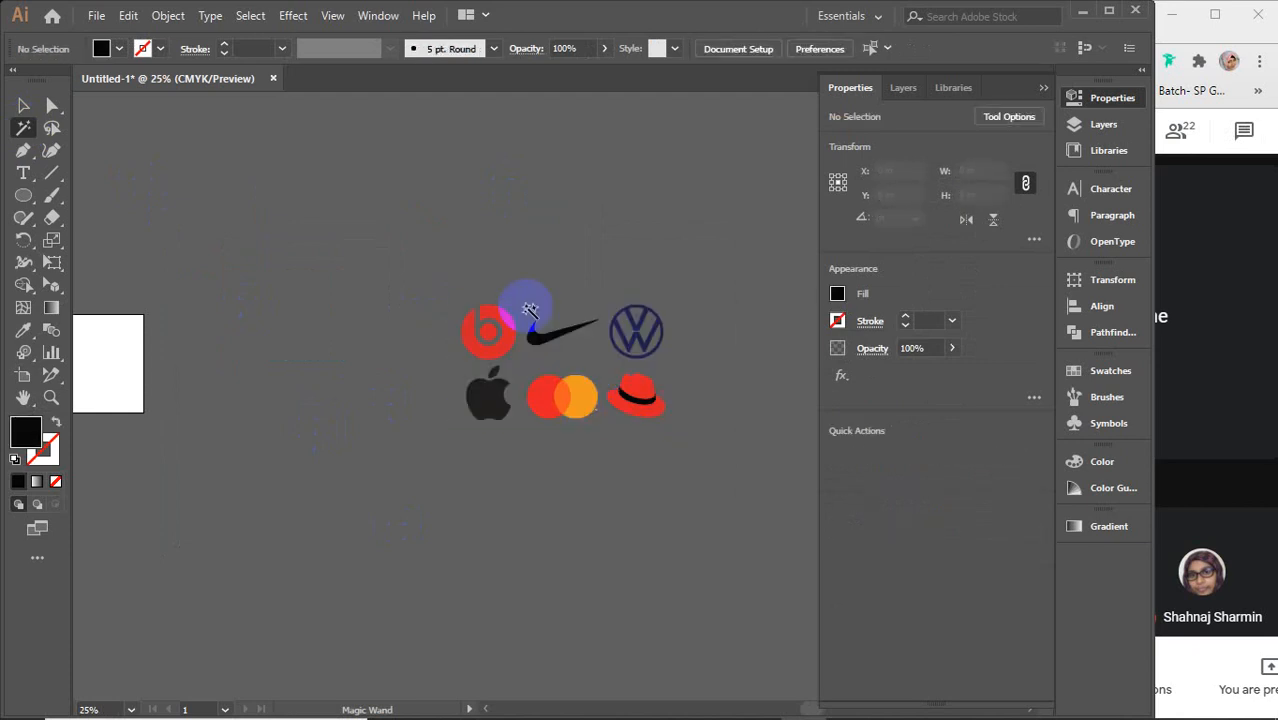
Step: Select the leftover light fragments along the edge of the Mastercard logo's orange circle and delete them
scroll(570, 330, up, 3)
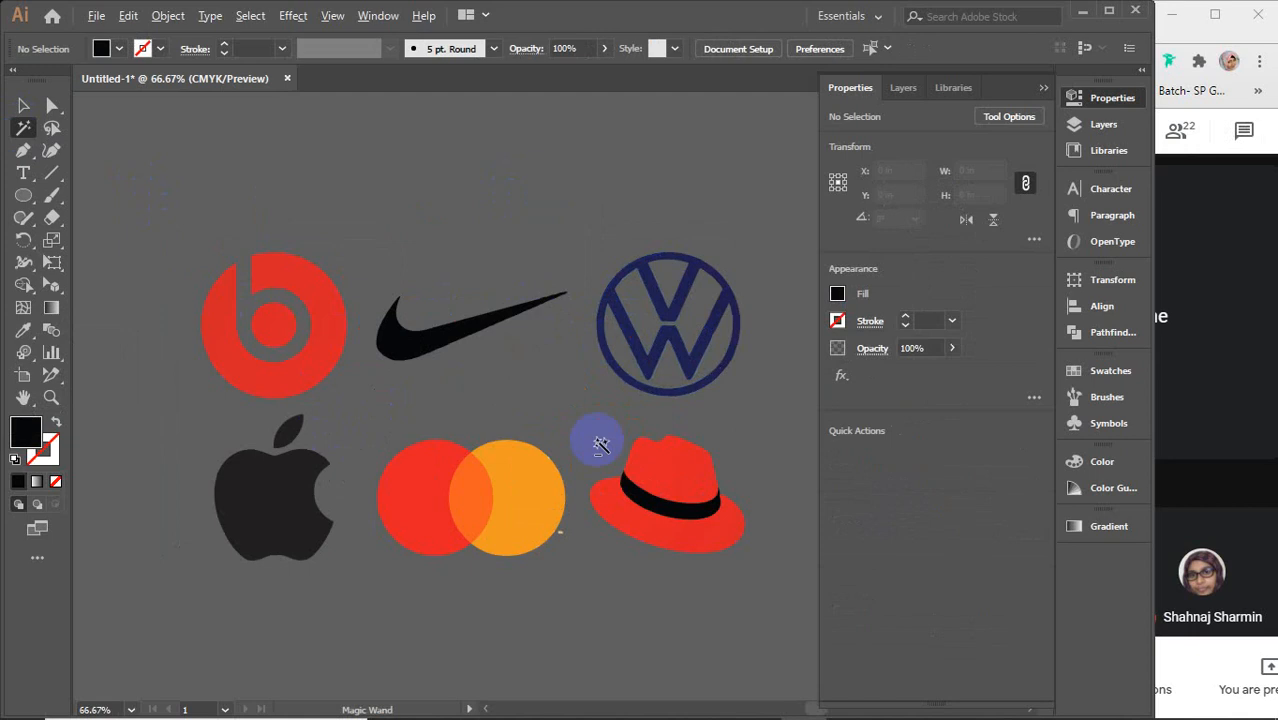
scroll(575, 500, up, 2)
click(499, 545)
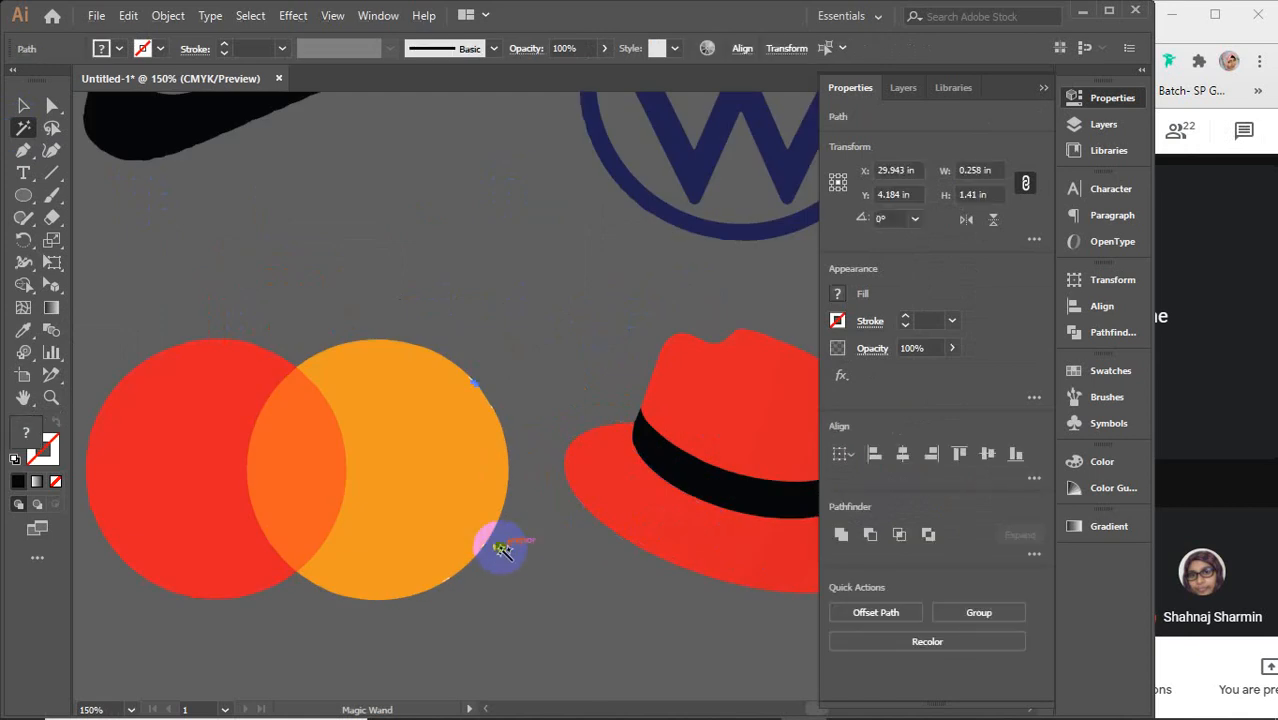
click(22, 106)
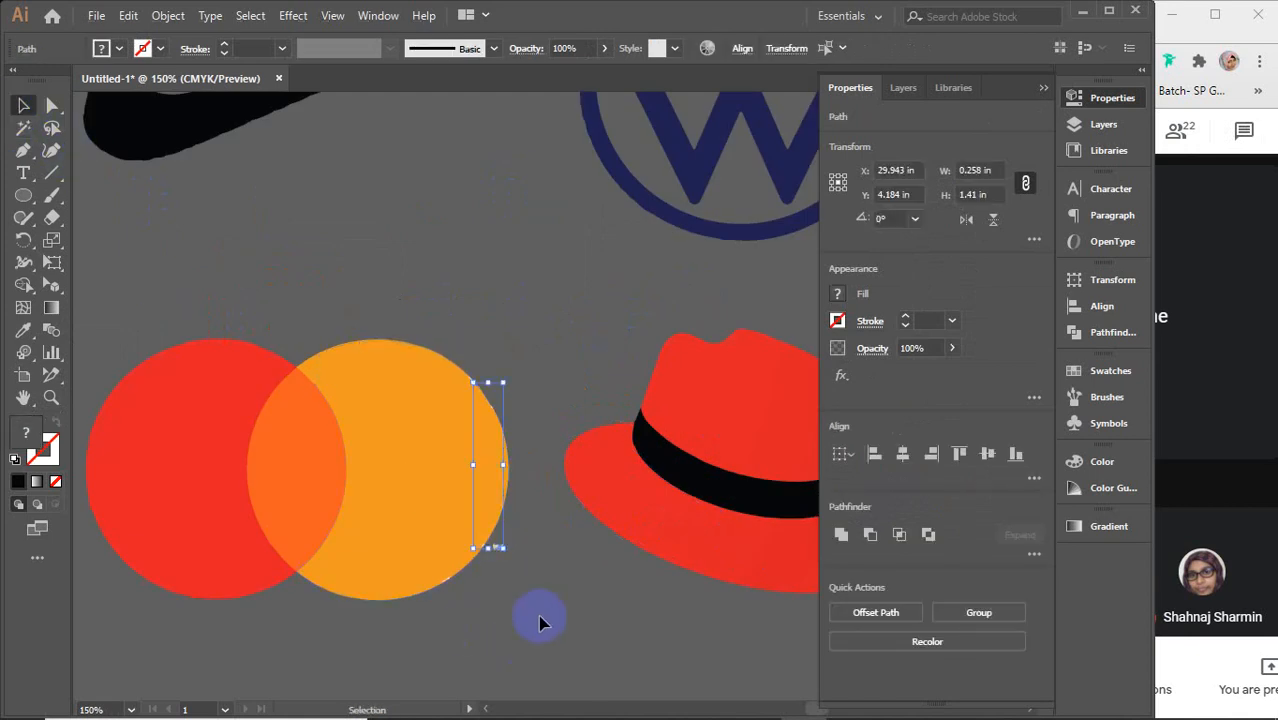
click(530, 577)
click(497, 545)
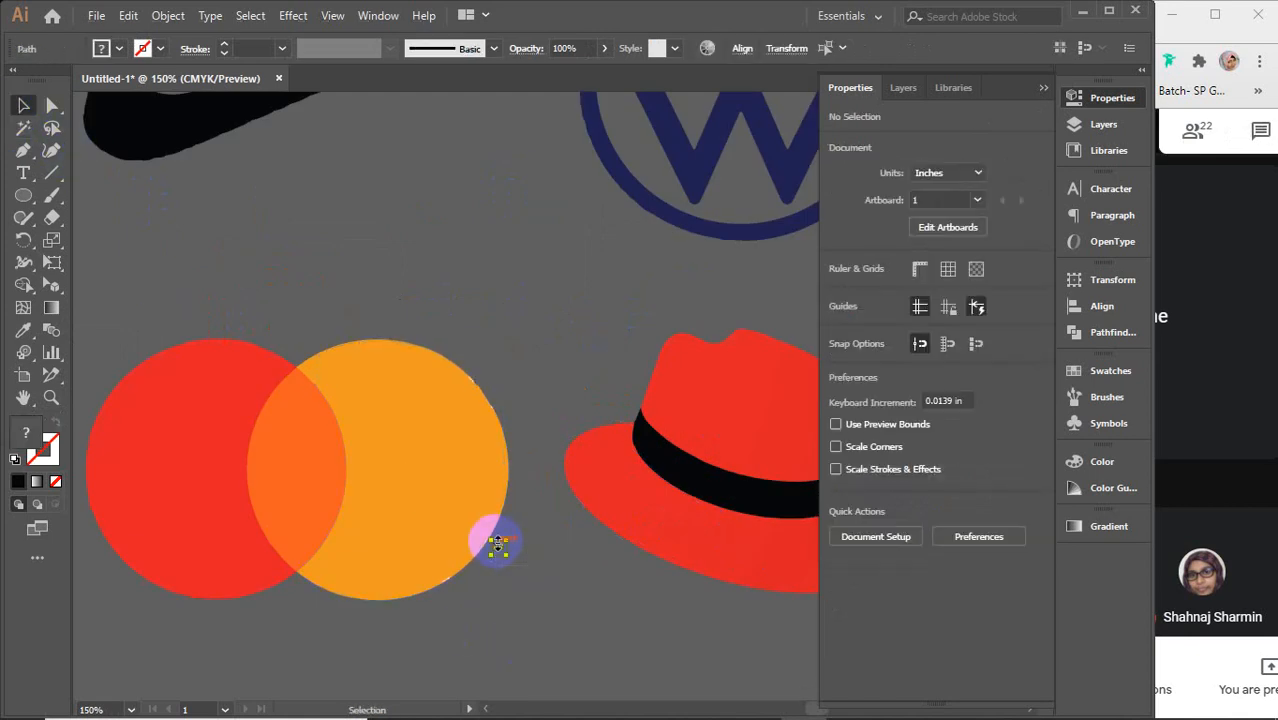
key(Delete)
key(ctrl+minus)
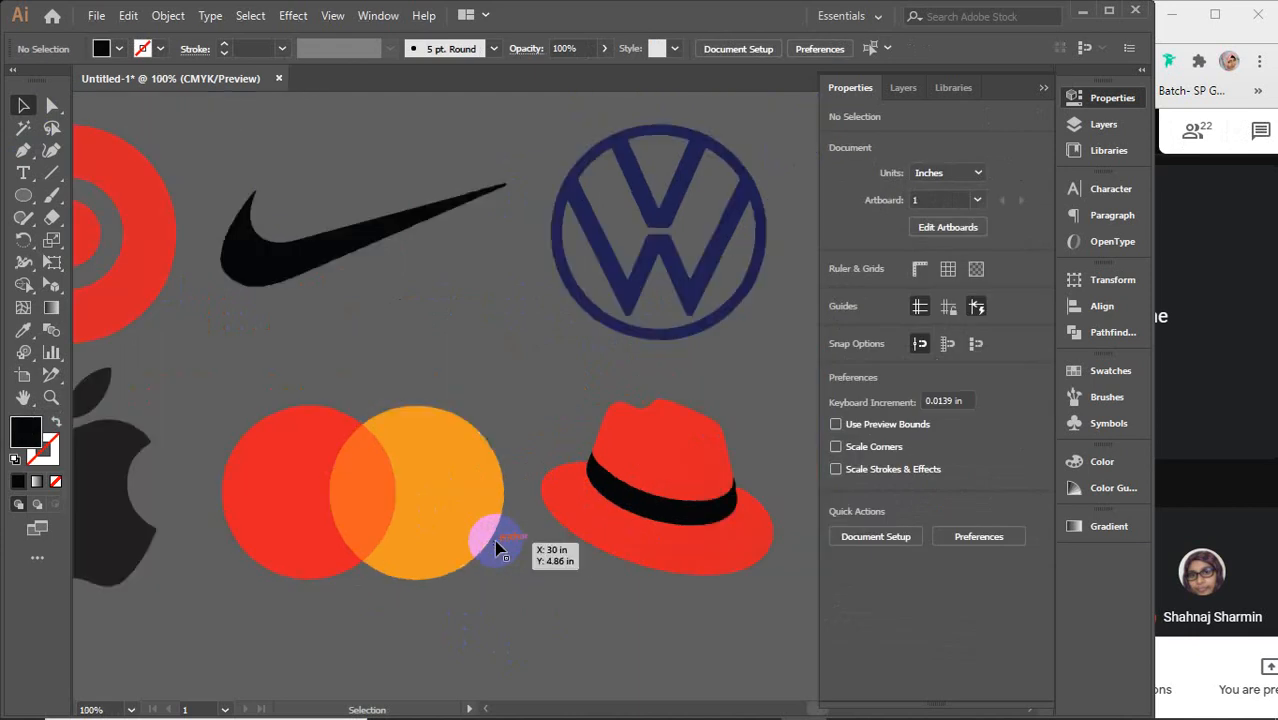
Step: Select the Nike, Beats, Apple and red hat logos in turn to examine how each is split into traced pieces
click(260, 253)
scroll(245, 335, left, 3)
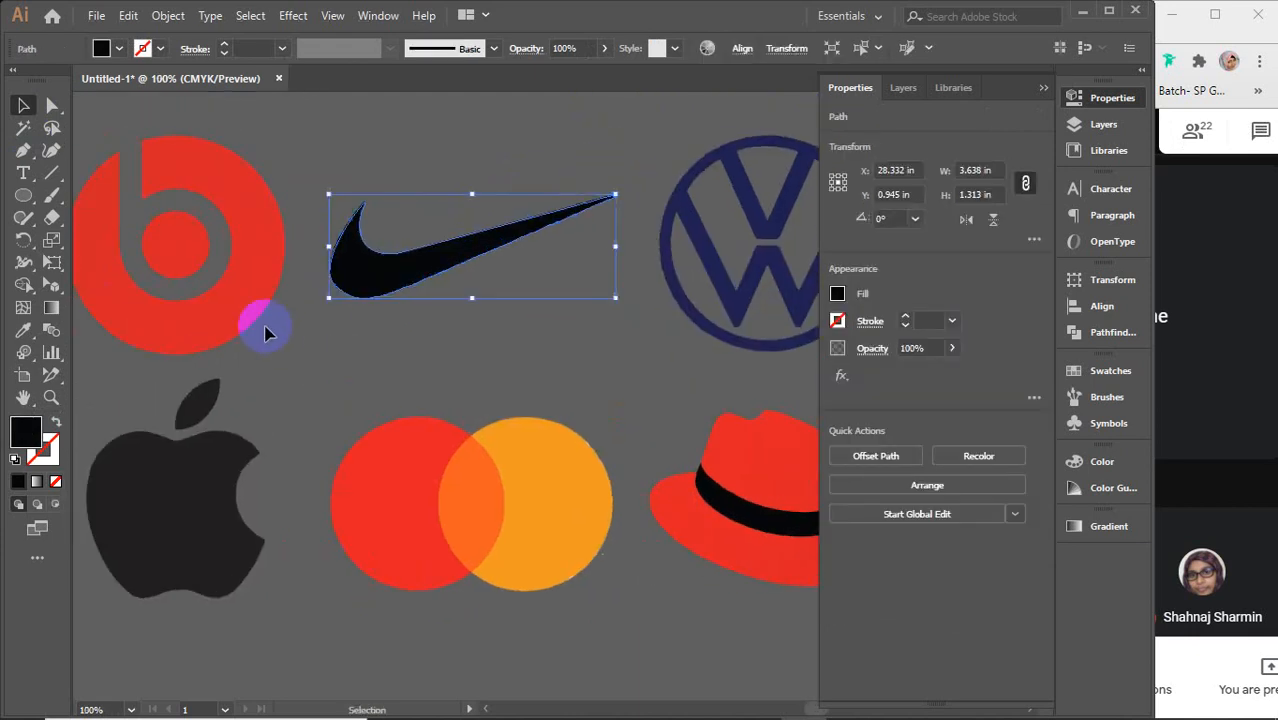
click(232, 310)
drag(189, 258, 283, 294)
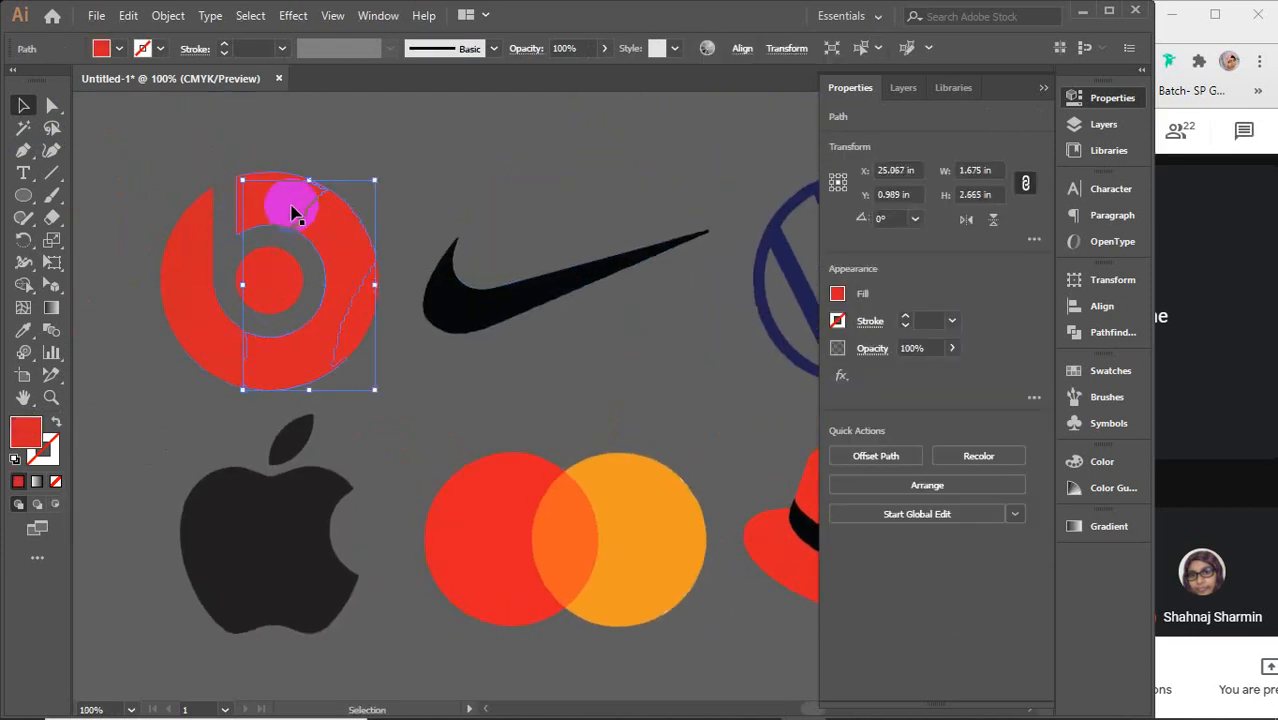
drag(151, 166, 379, 368)
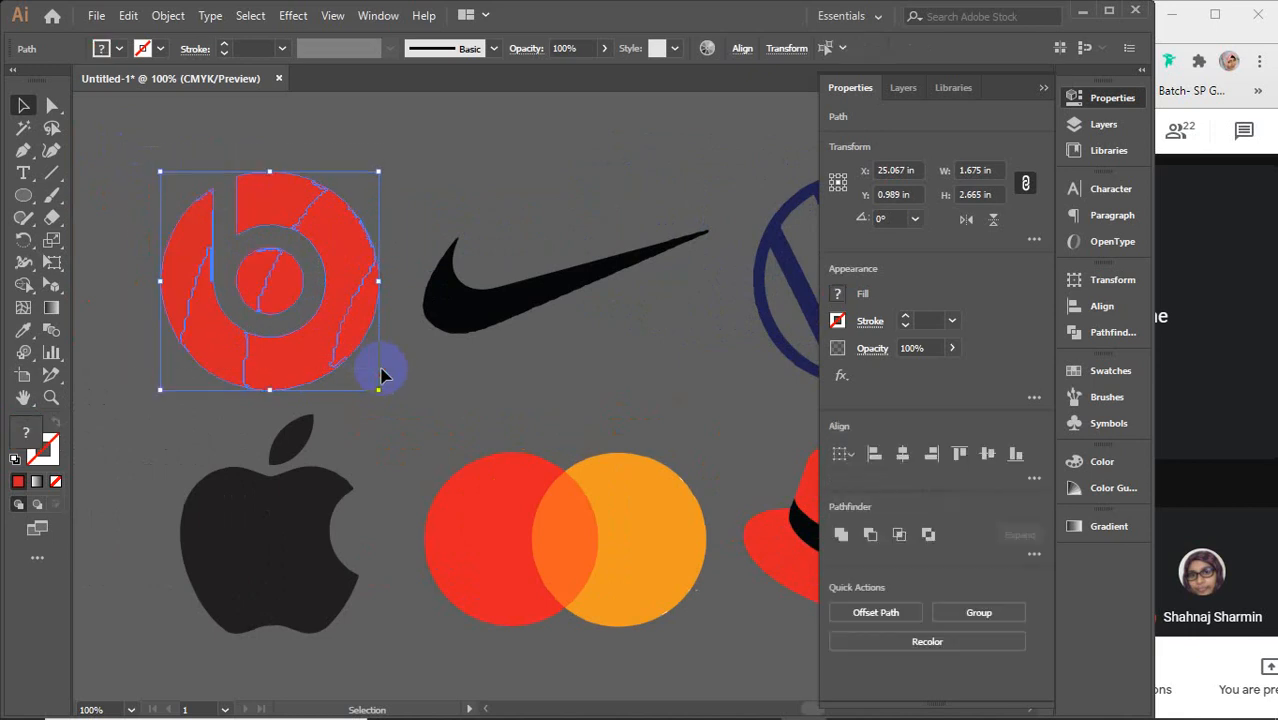
click(288, 533)
click(291, 434)
key(space)
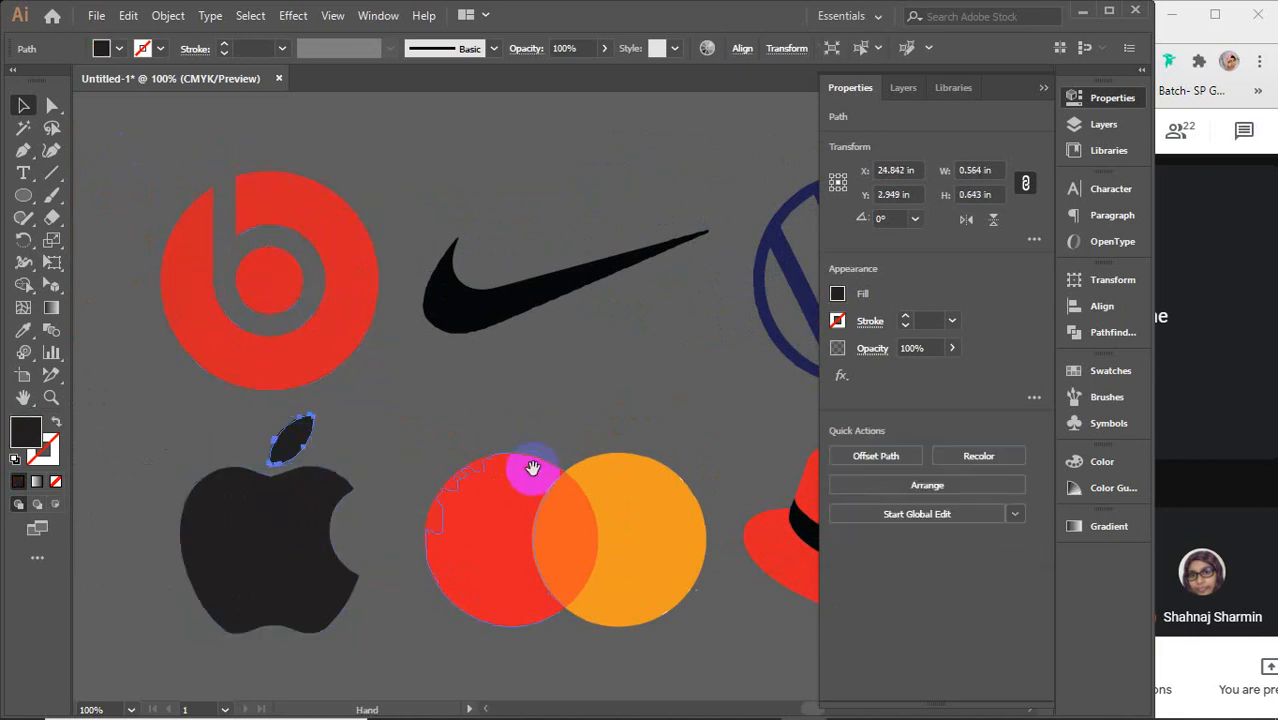
drag(525, 477, 328, 357)
click(619, 354)
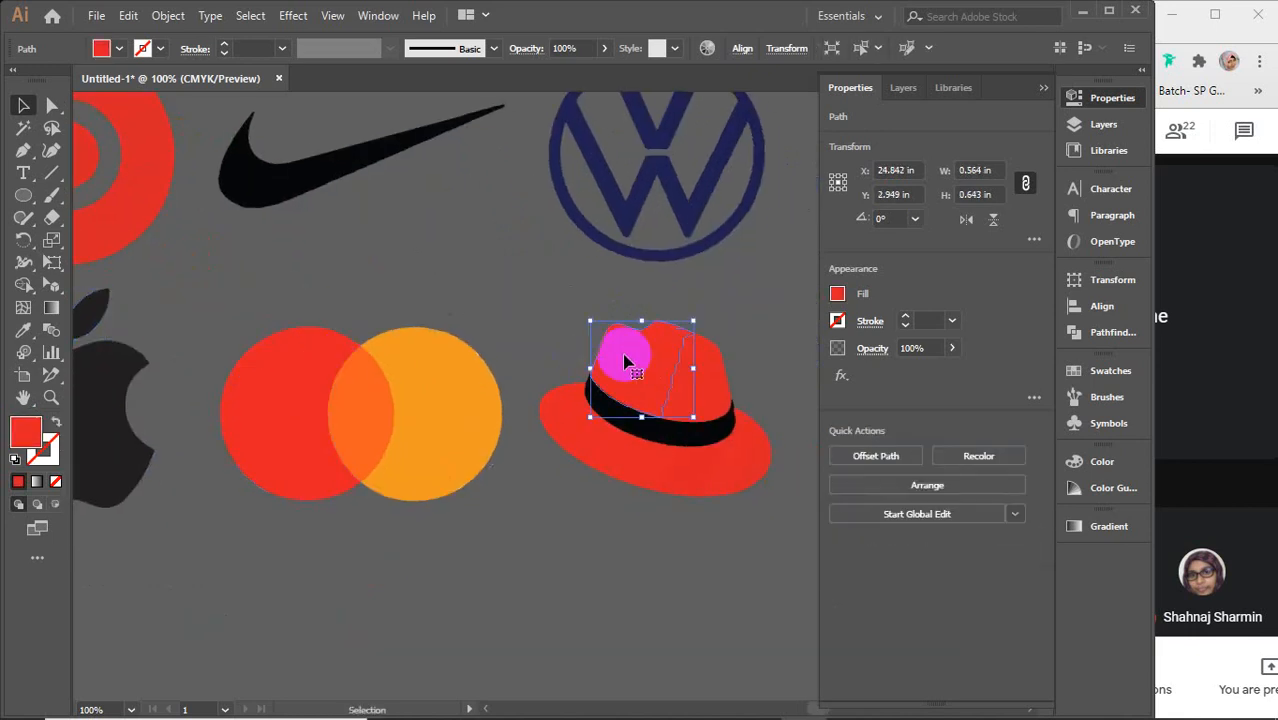
click(557, 298)
drag(557, 298, 850, 583)
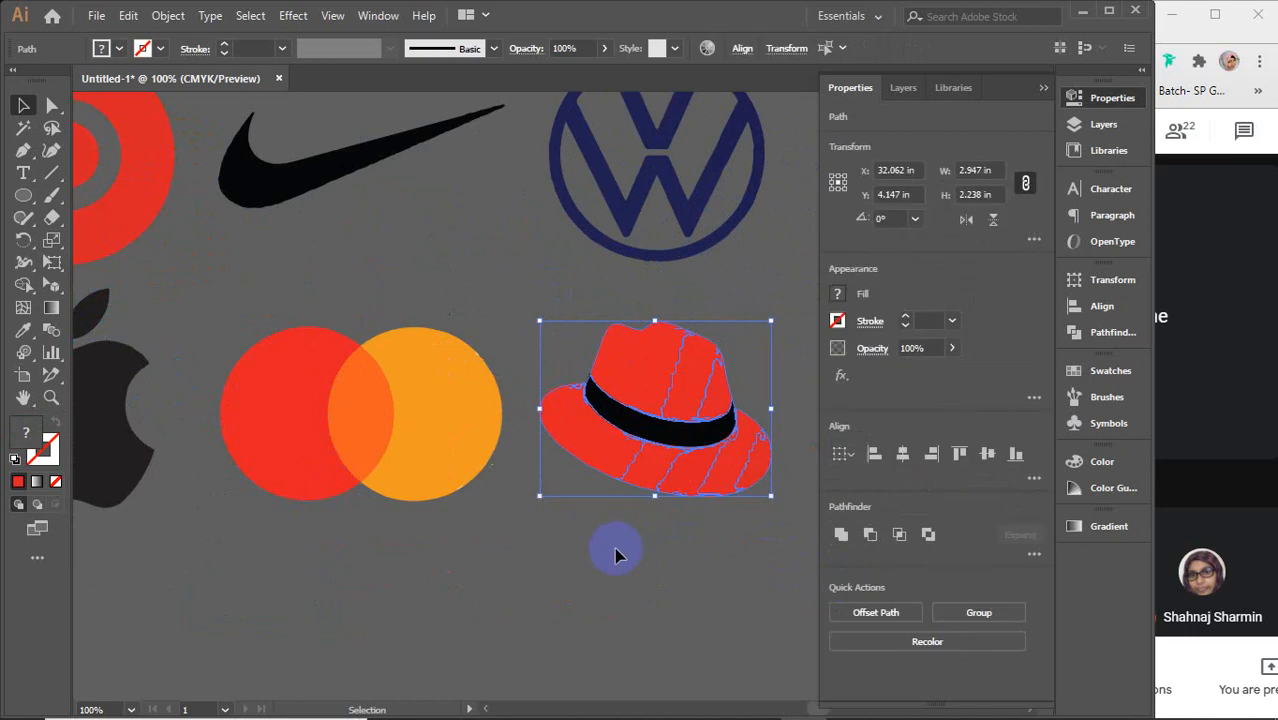
Step: Undo the fragment cleanup, background and portrait deletions, ungrouping and tracing to get back the original logo image
key(ctrl+z)
key(ctrl+z)
key(ctrl+z)
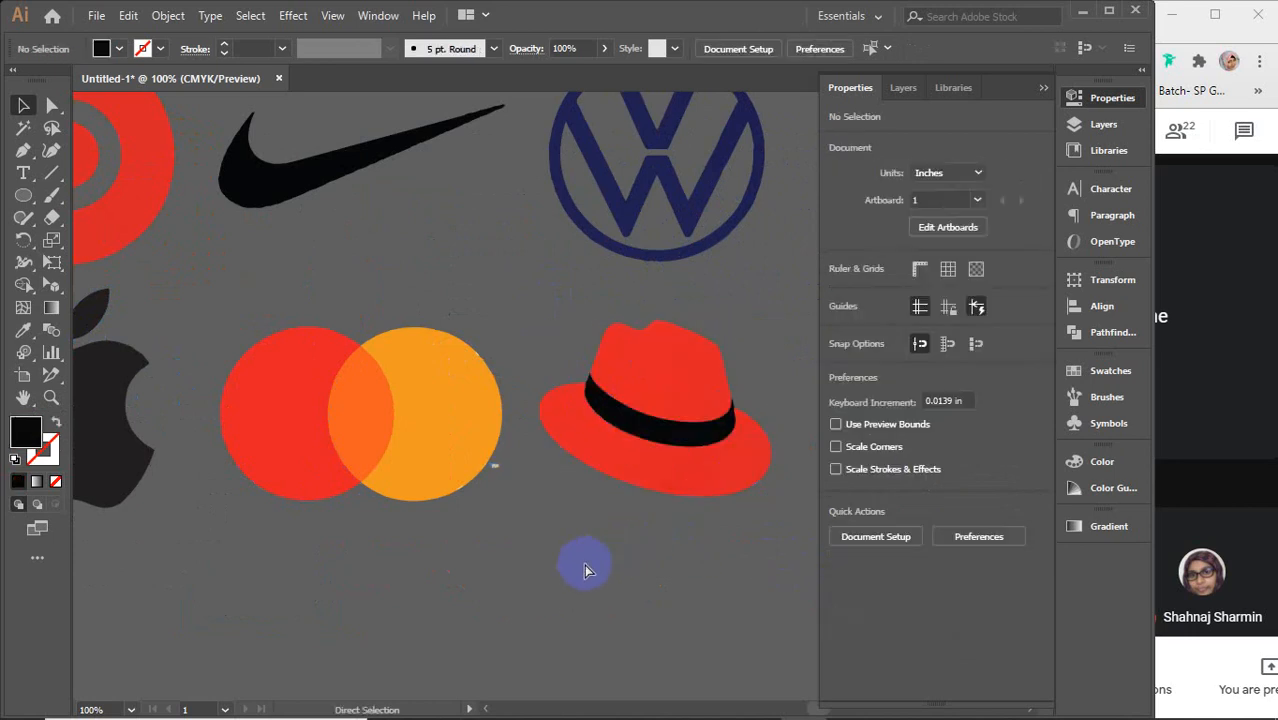
click(587, 570)
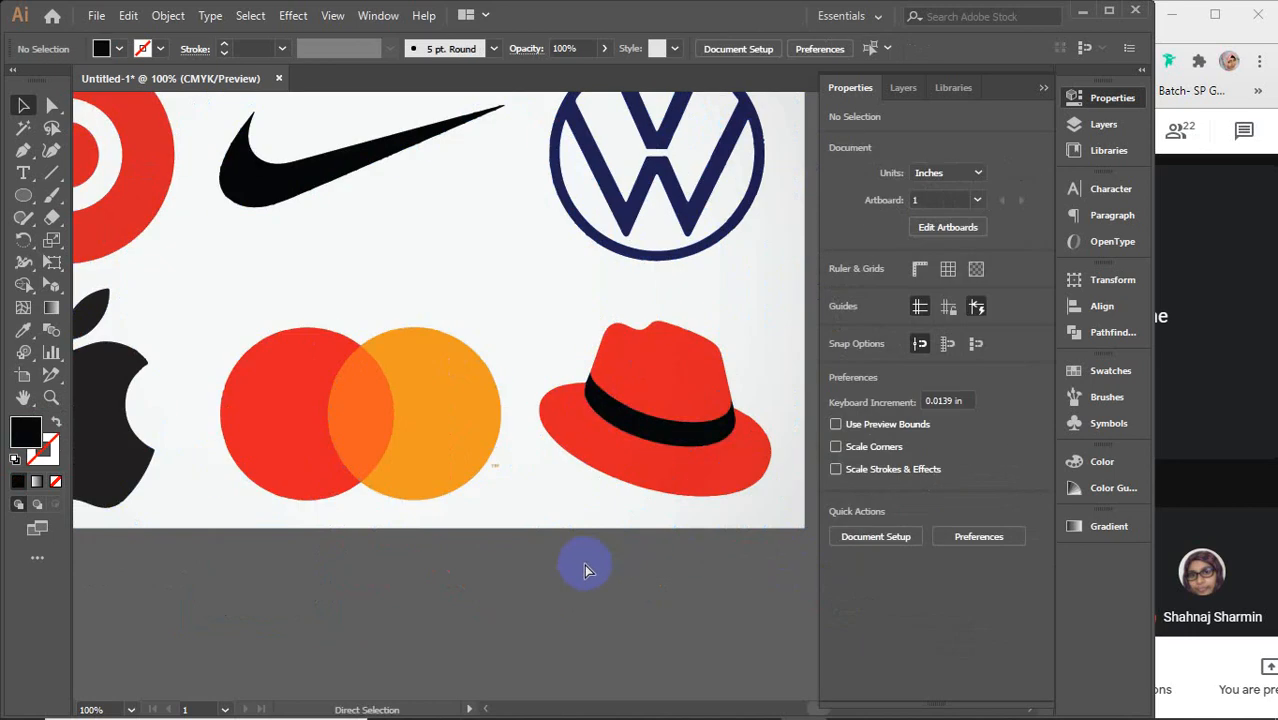
key(ctrl+z)
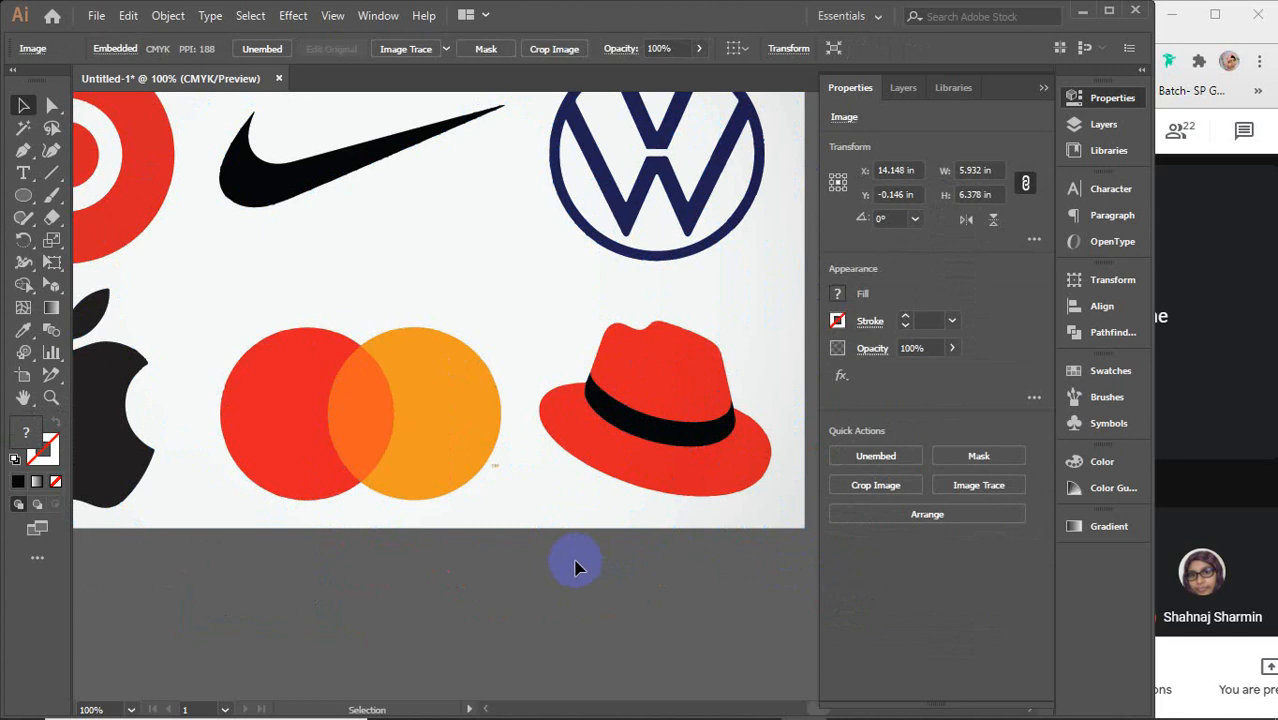
Step: Trace the logo sheet image with the Low Fidelity Photo preset
scroll(587, 570, down, 1)
click(600, 390)
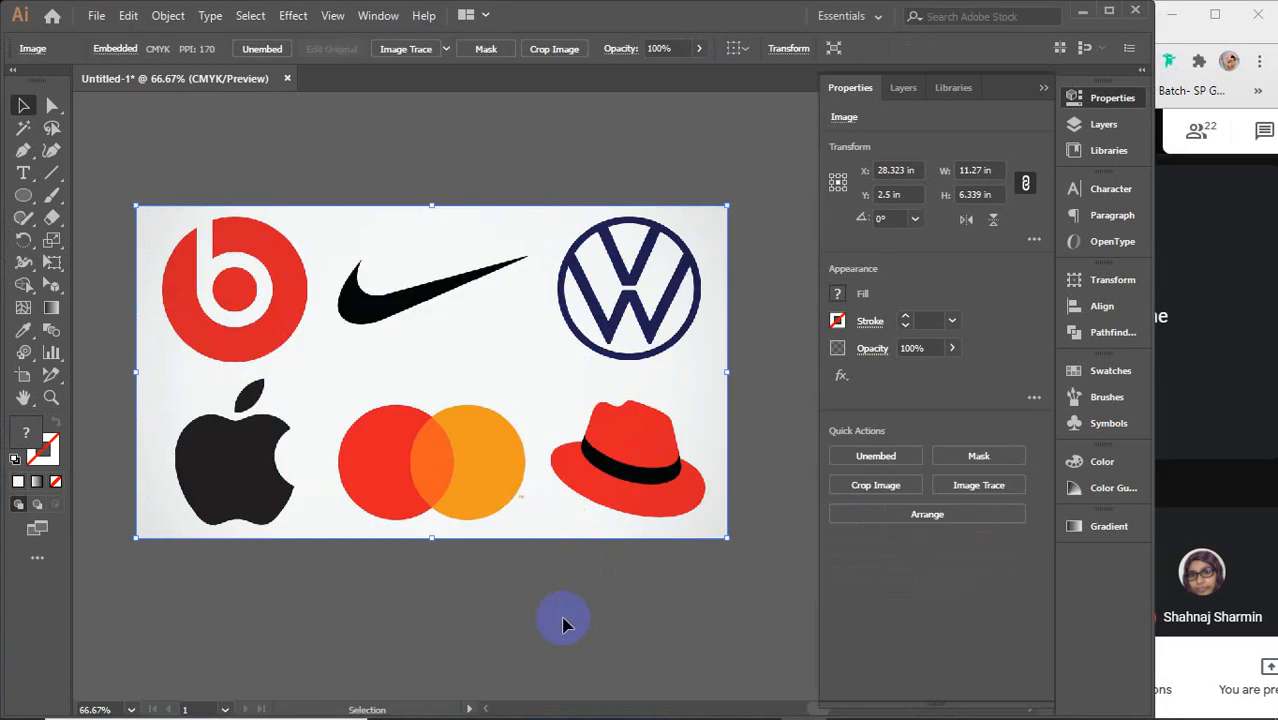
click(972, 494)
click(1005, 275)
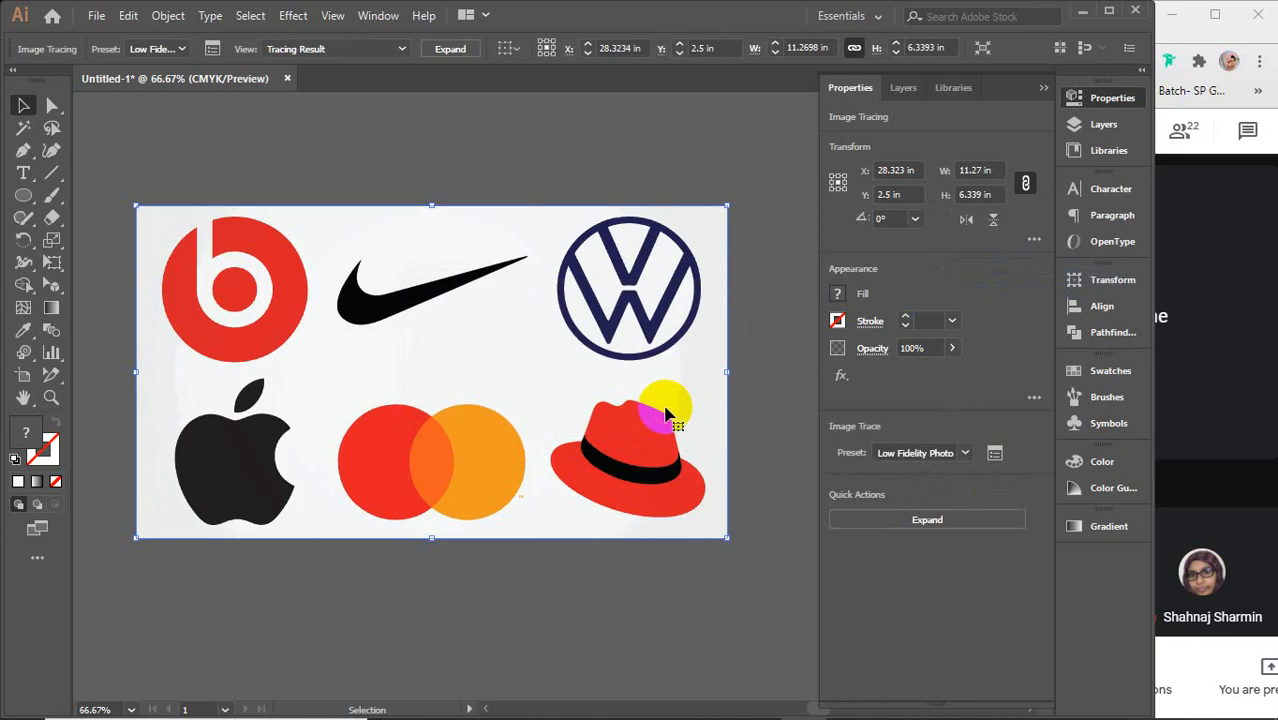
Step: Expand the traced logo sheet into paths, ungroup it and clear the selection
click(944, 521)
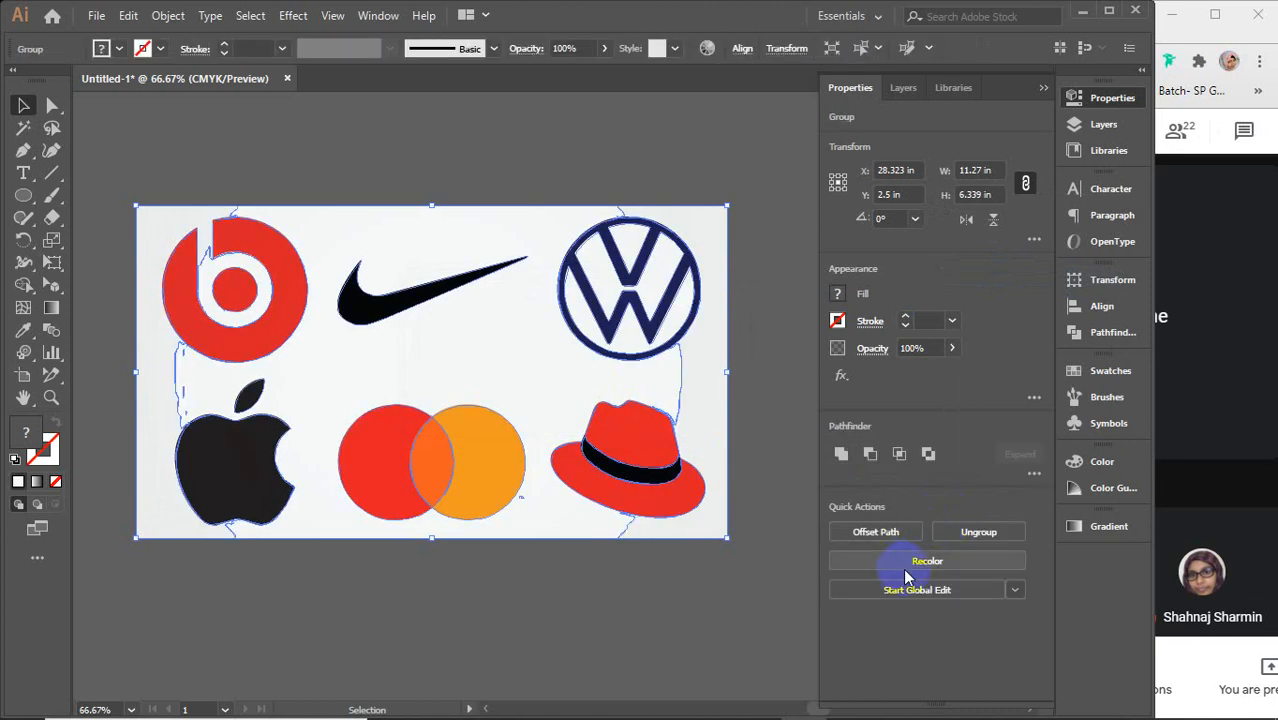
click(970, 531)
click(508, 634)
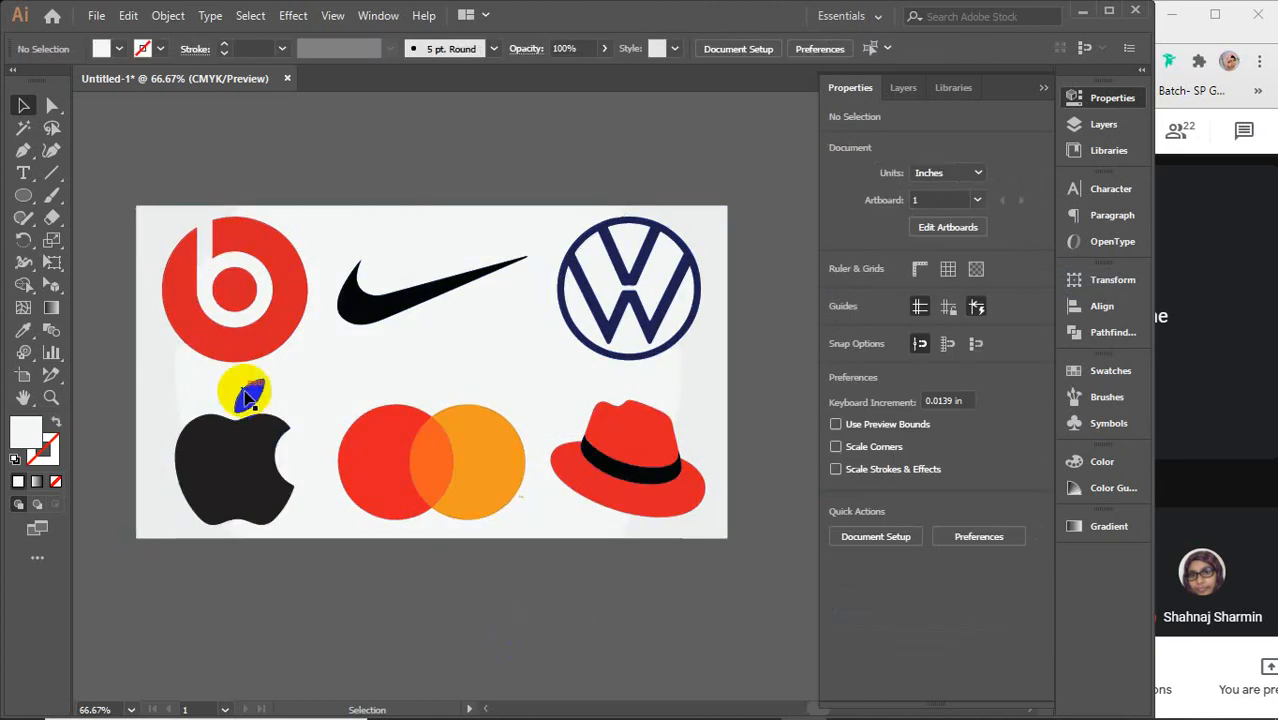
Step: Delete the embedded portrait photo beside the ungrouped logo sheet
click(23, 105)
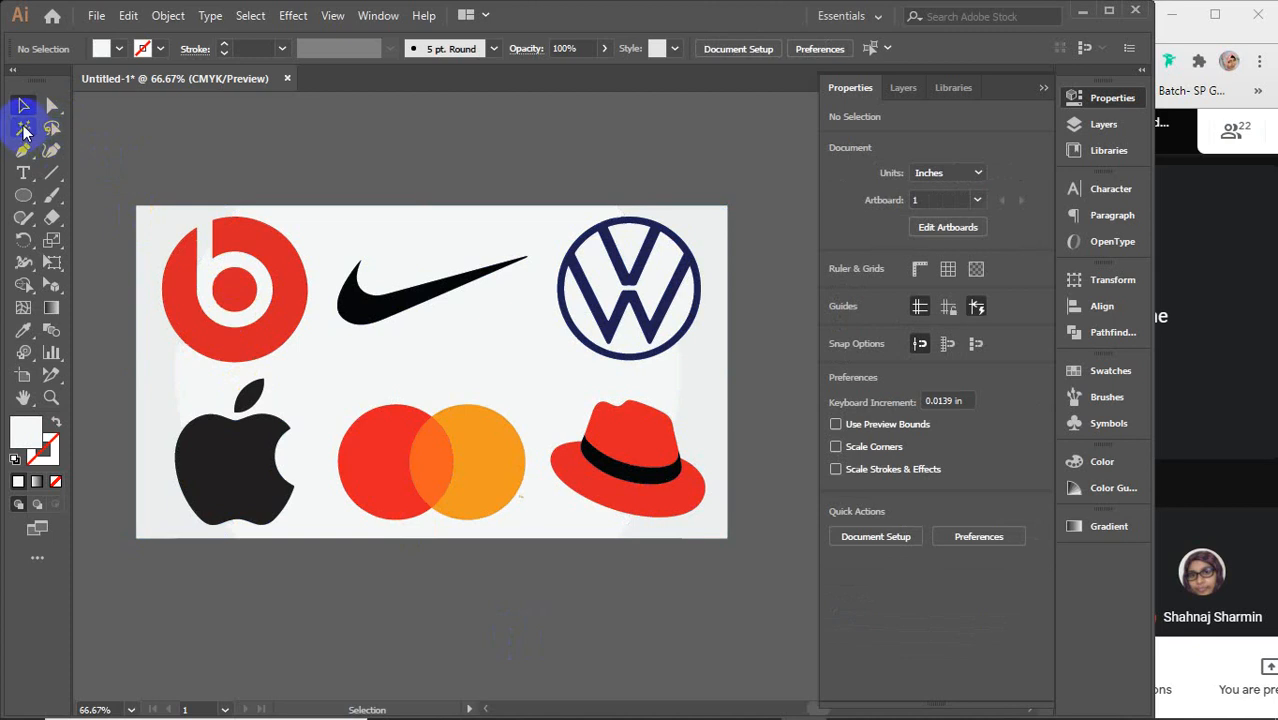
scroll(277, 272, down, 4)
click(118, 237)
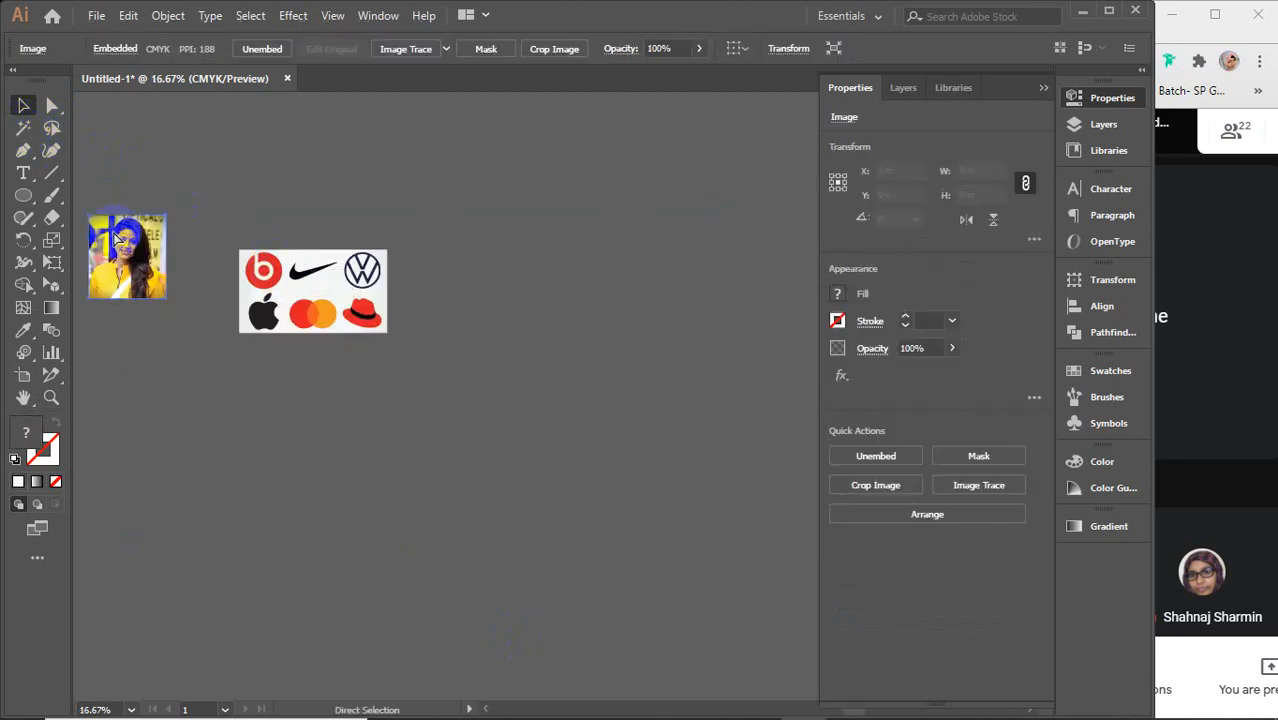
key(Delete)
scroll(288, 270, up, 4)
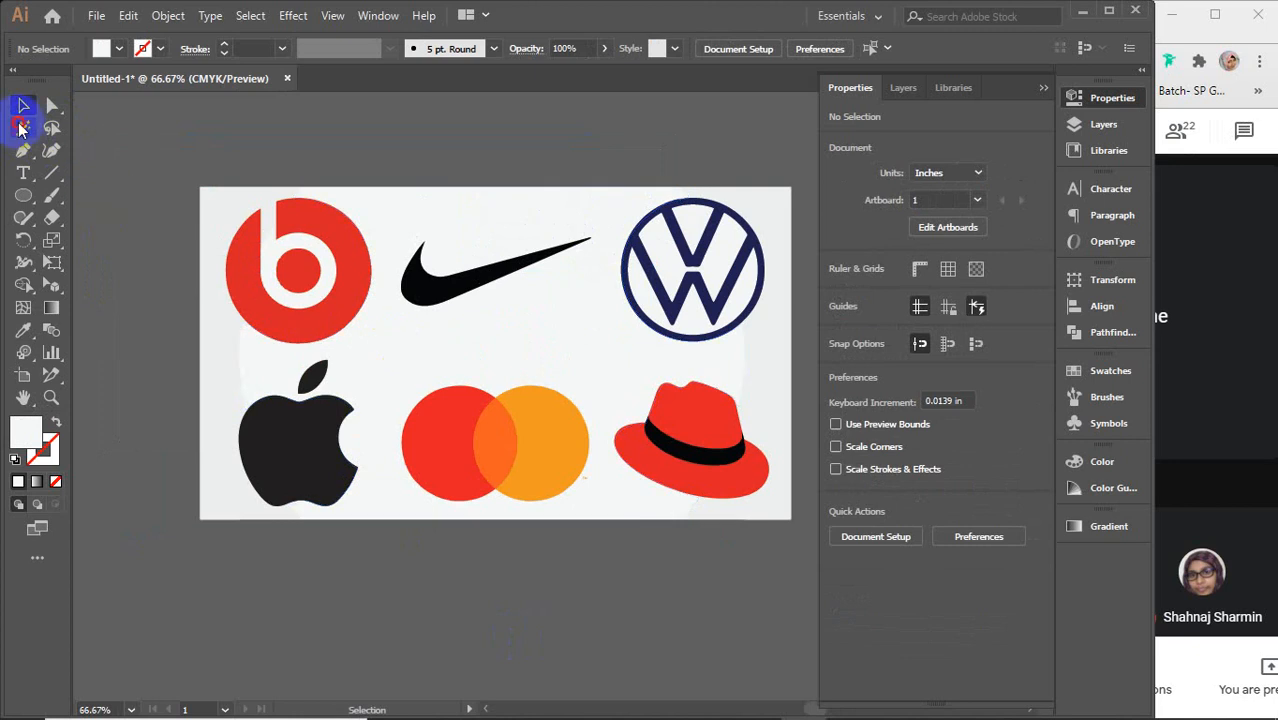
Step: Select the similar light background areas around the logos with the Magic Wand and delete them
click(23, 128)
click(418, 201)
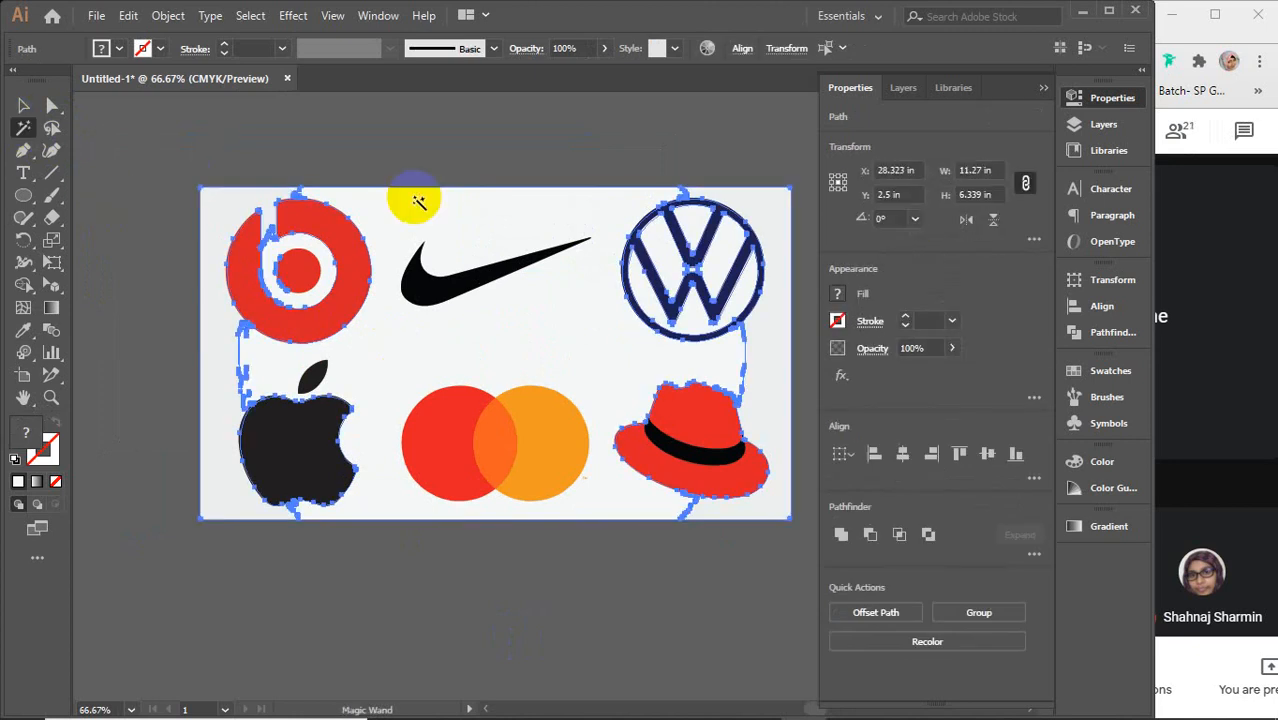
key(Delete)
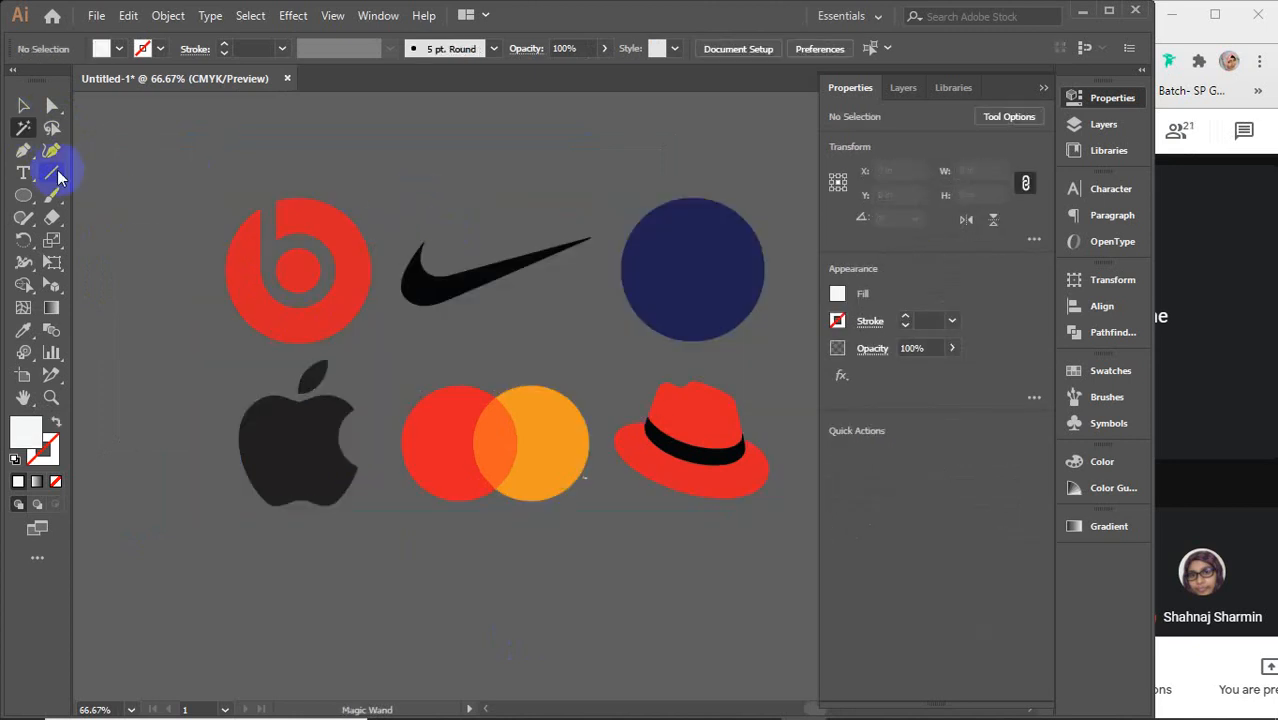
Step: Select the navy circle, hat, Mastercard, Apple and Beats shapes in turn to examine their traced paths, and clear the selection
click(23, 105)
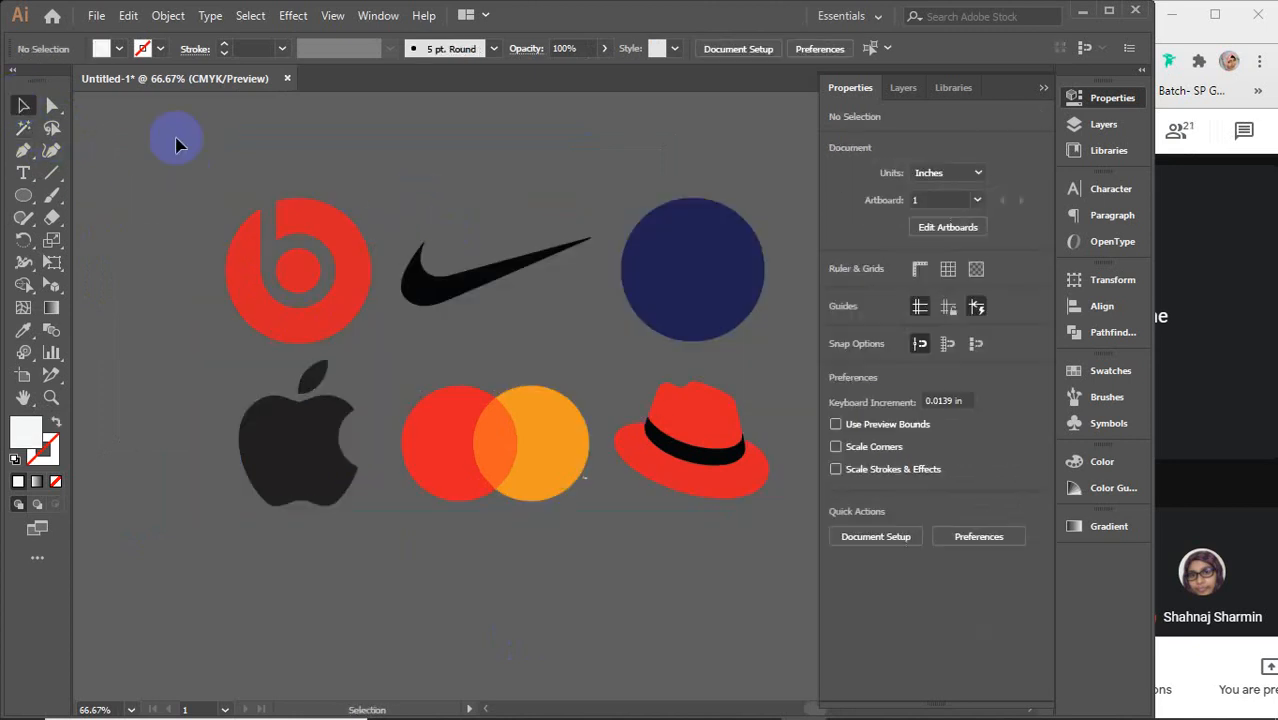
click(736, 259)
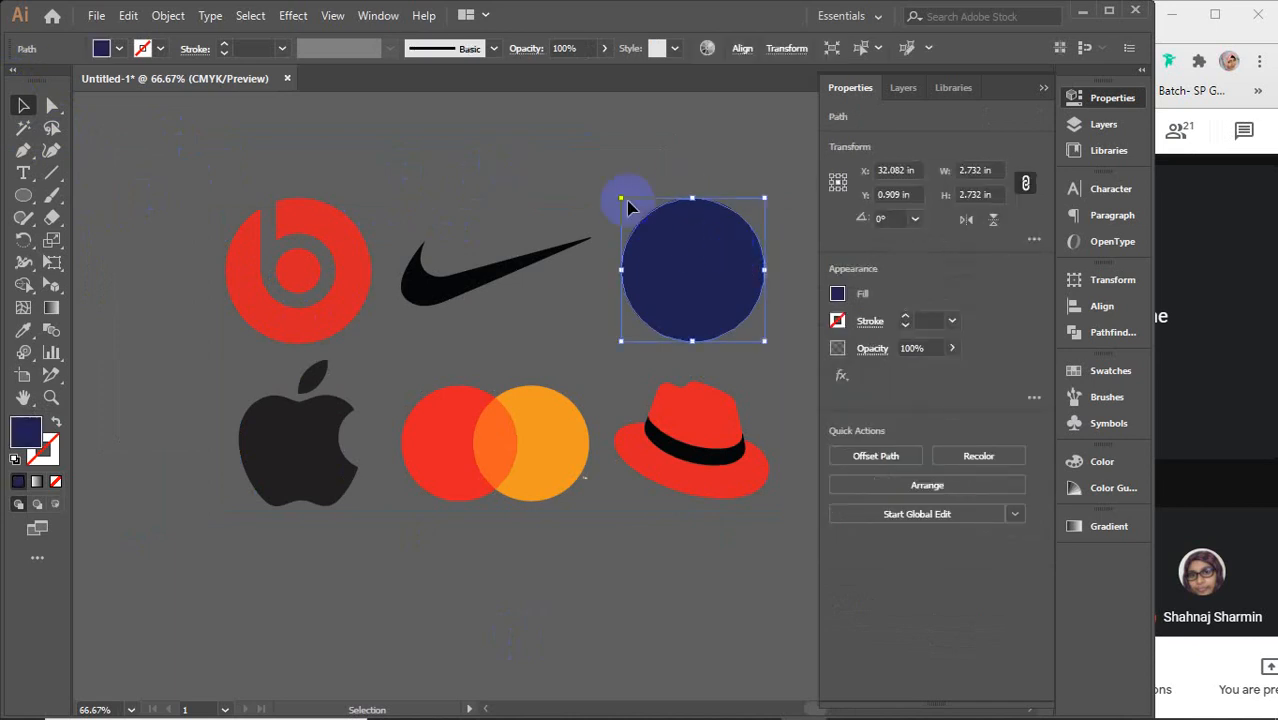
click(697, 444)
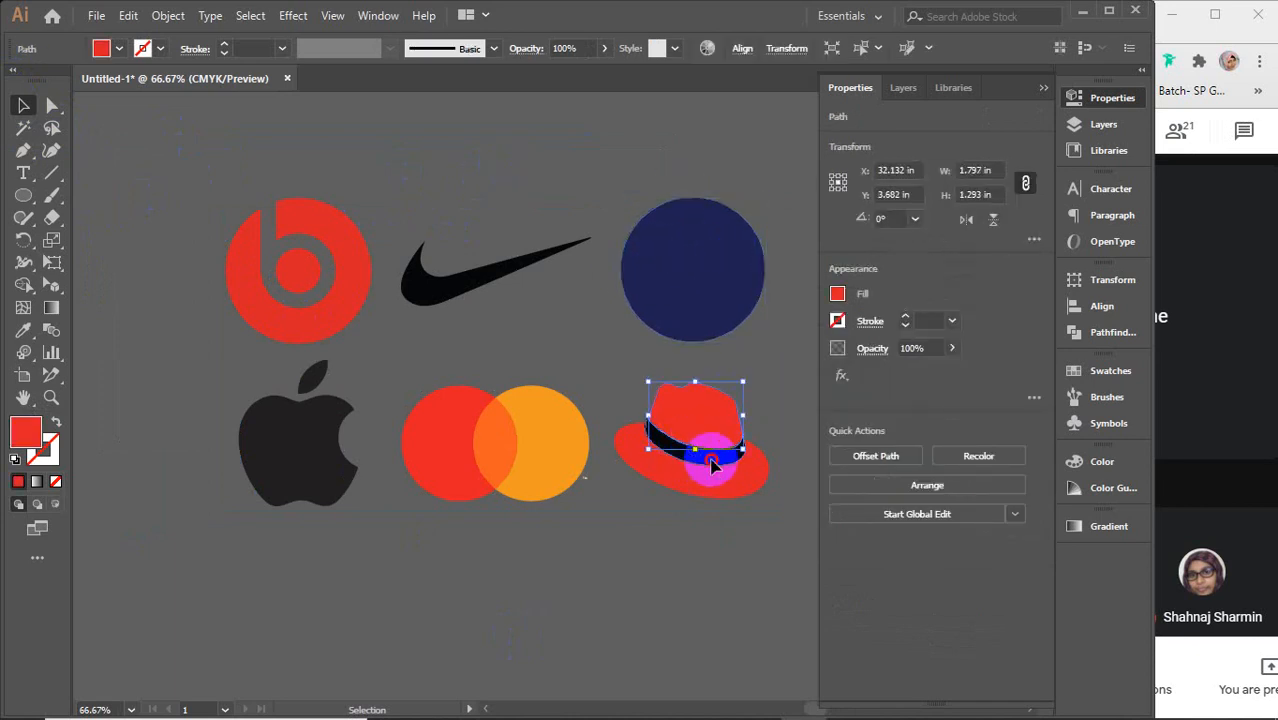
click(703, 455)
click(708, 477)
click(555, 460)
click(440, 425)
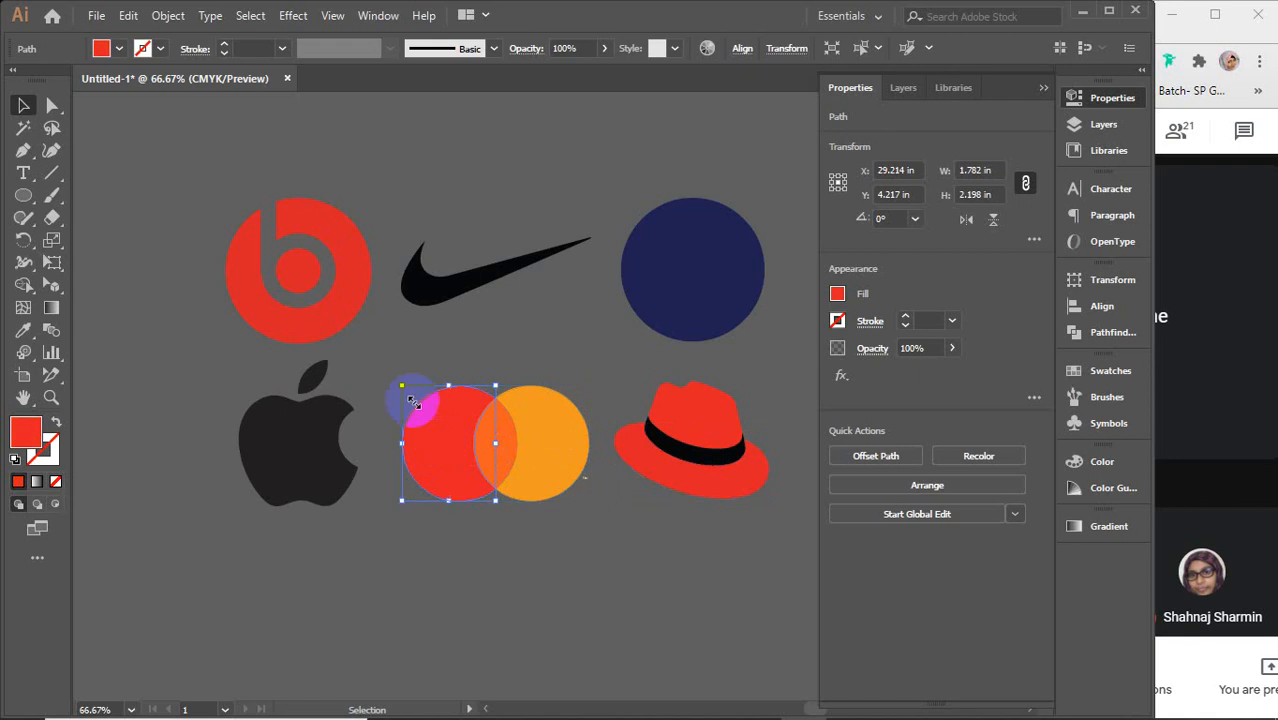
click(322, 437)
click(305, 309)
click(294, 273)
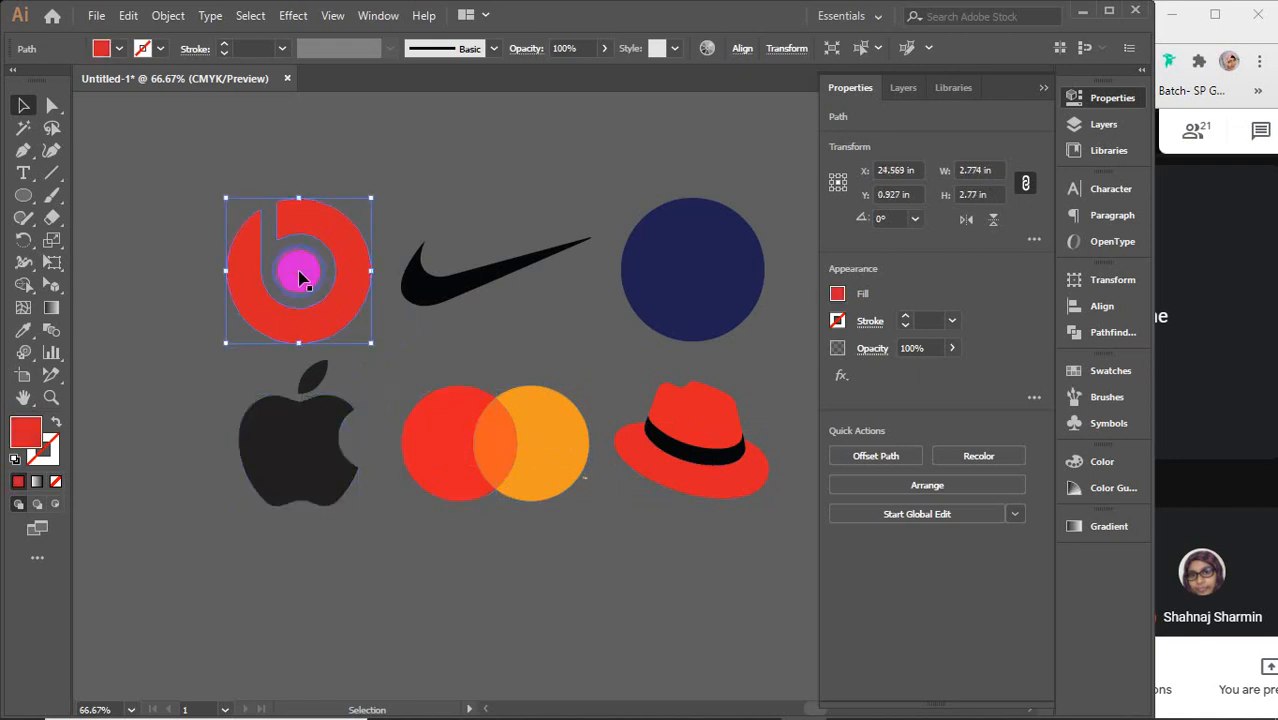
click(556, 624)
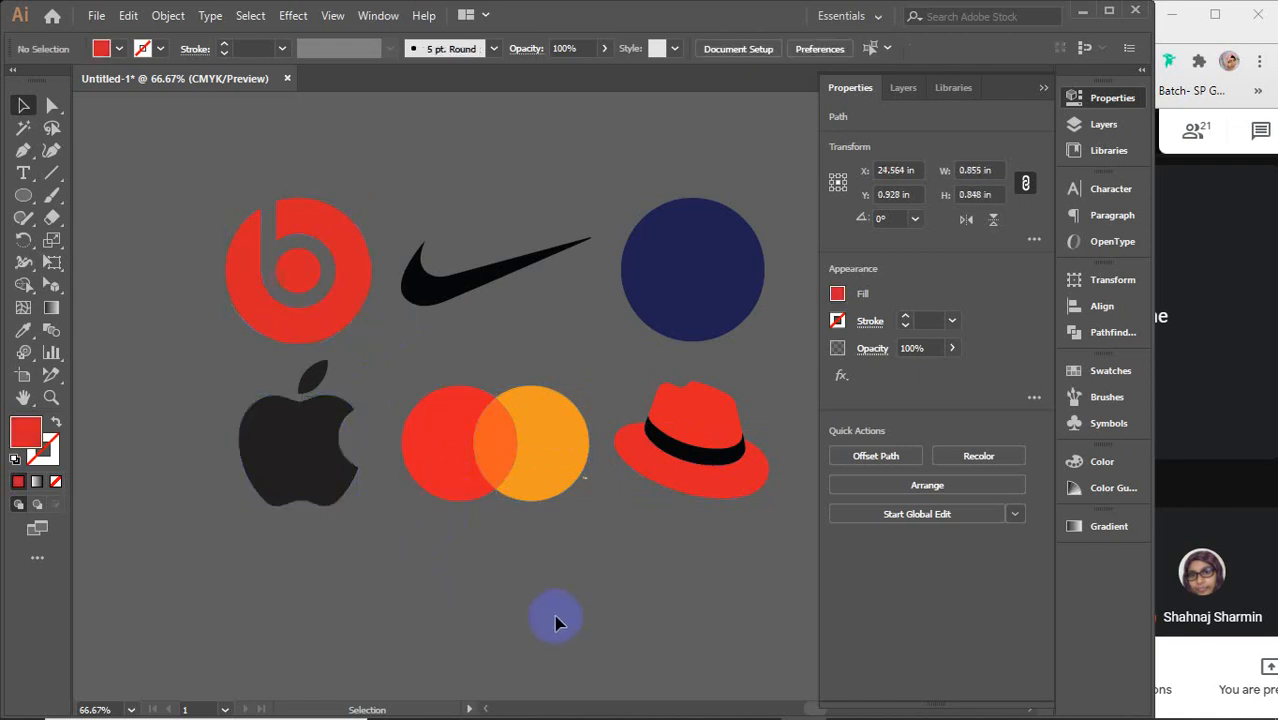
Step: Undo the Magic Wand background deletion, portrait removal, ungrouping, expansion and Low Fidelity Photo tracing
key(ctrl+z)
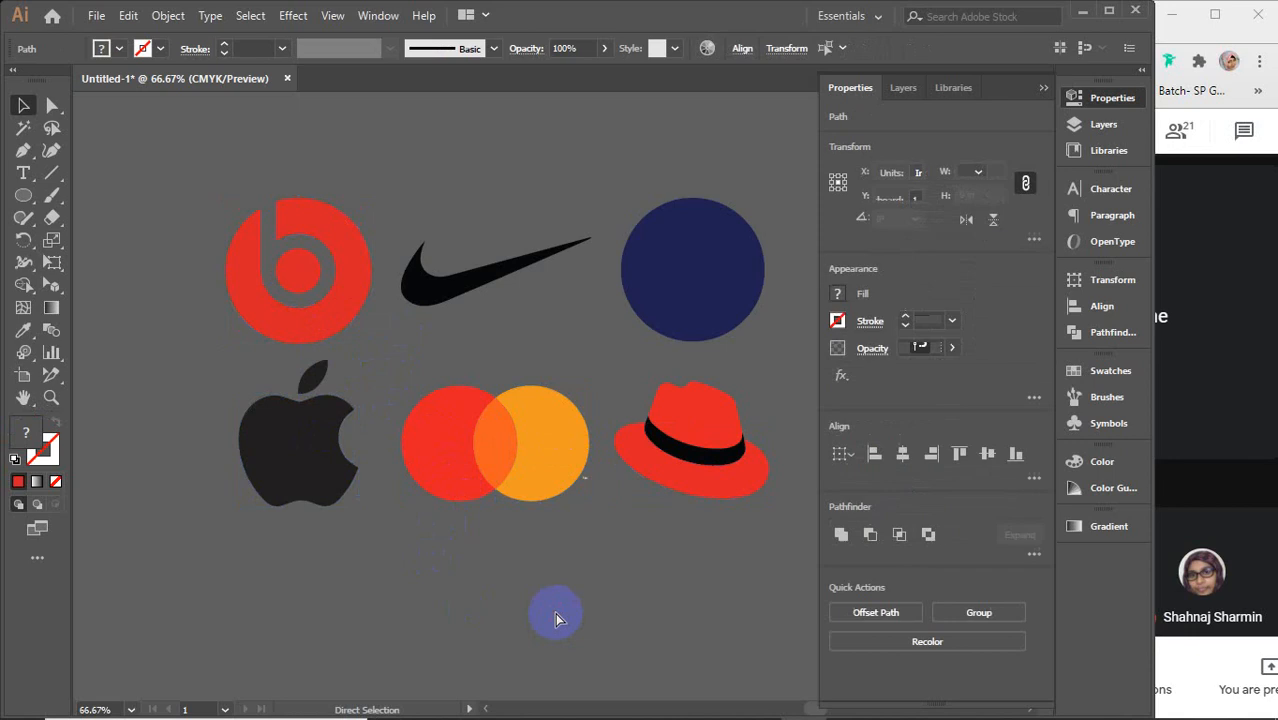
click(557, 619)
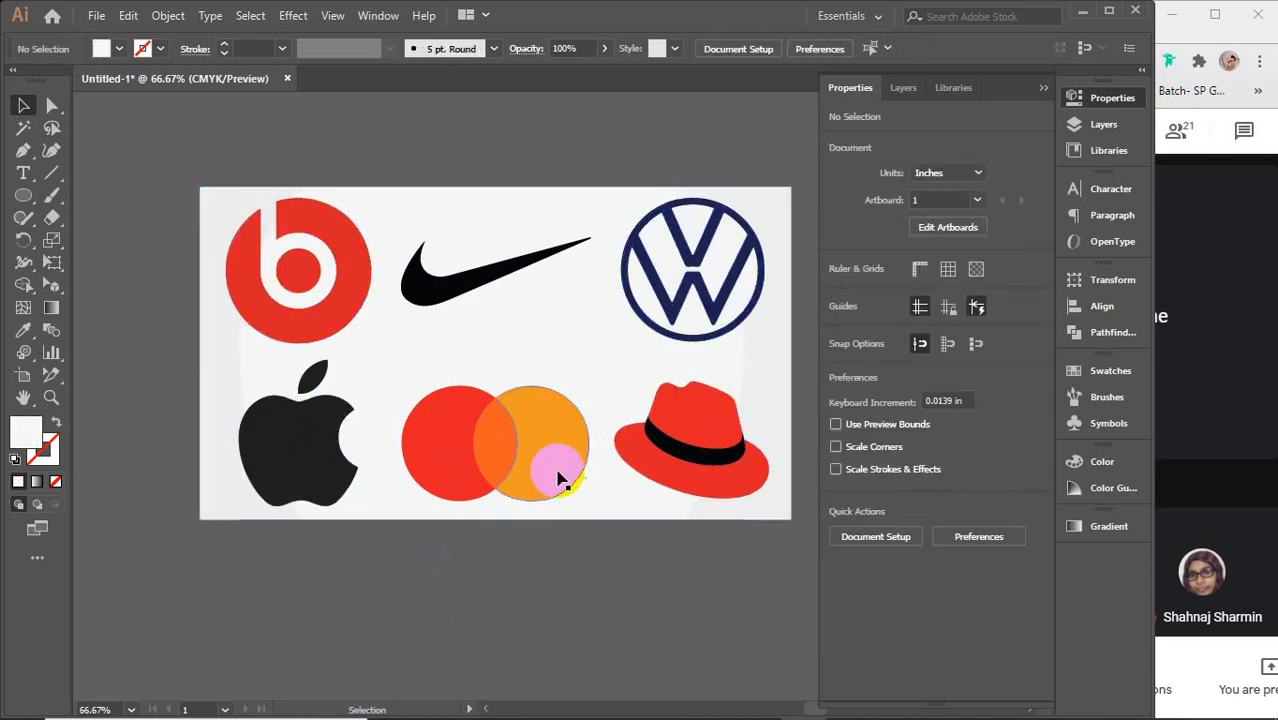
click(560, 478)
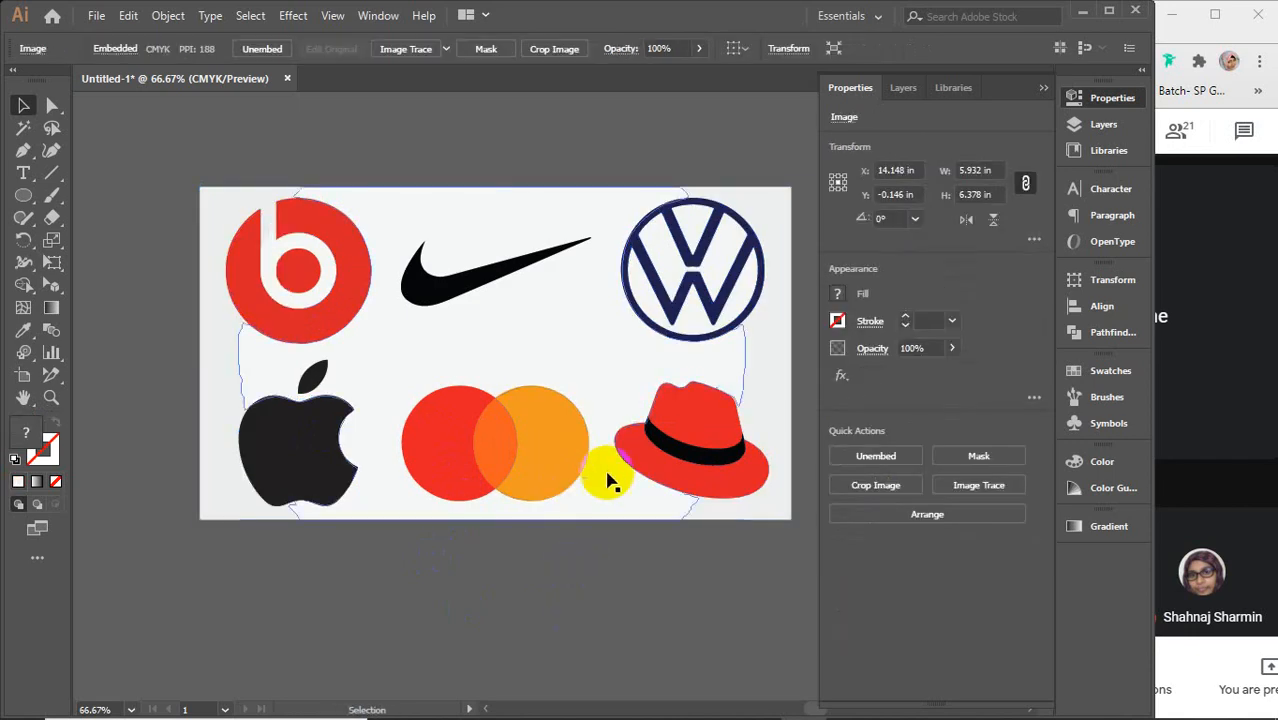
key(ctrl+z)
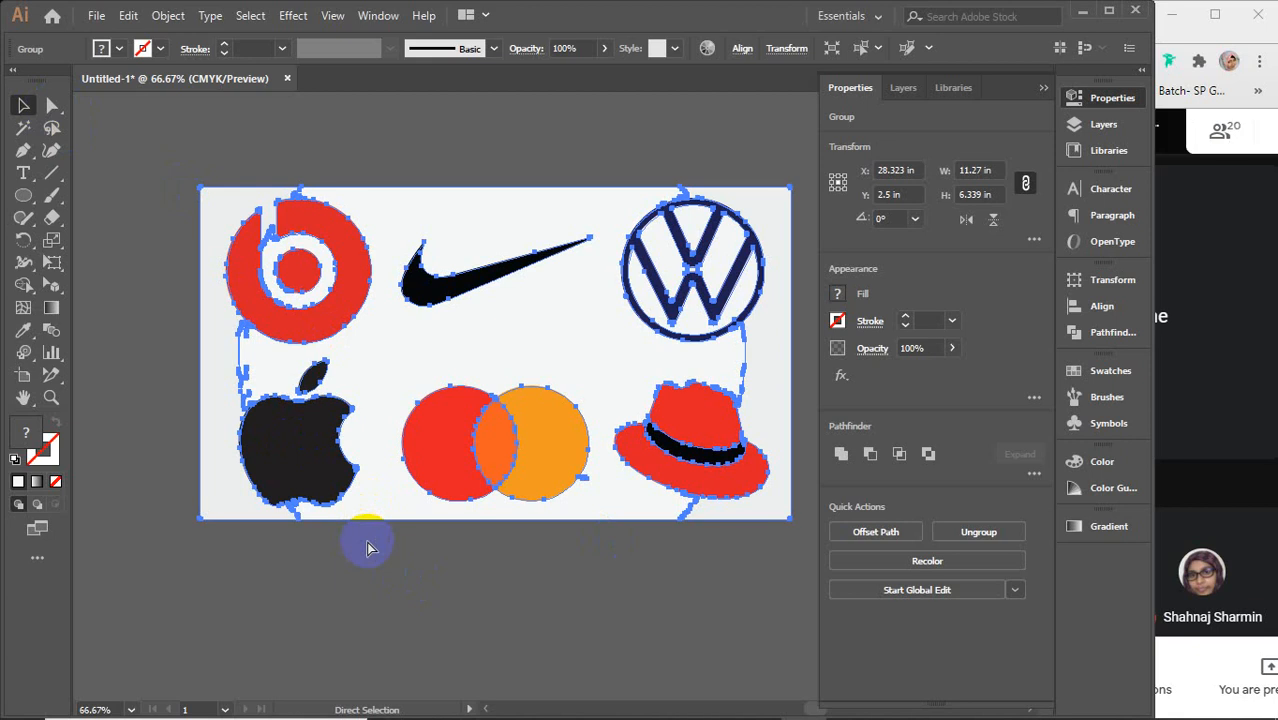
Step: Try the 3 Colors Image Trace preset on the embedded logo sheet, and undo the tracing
click(493, 432)
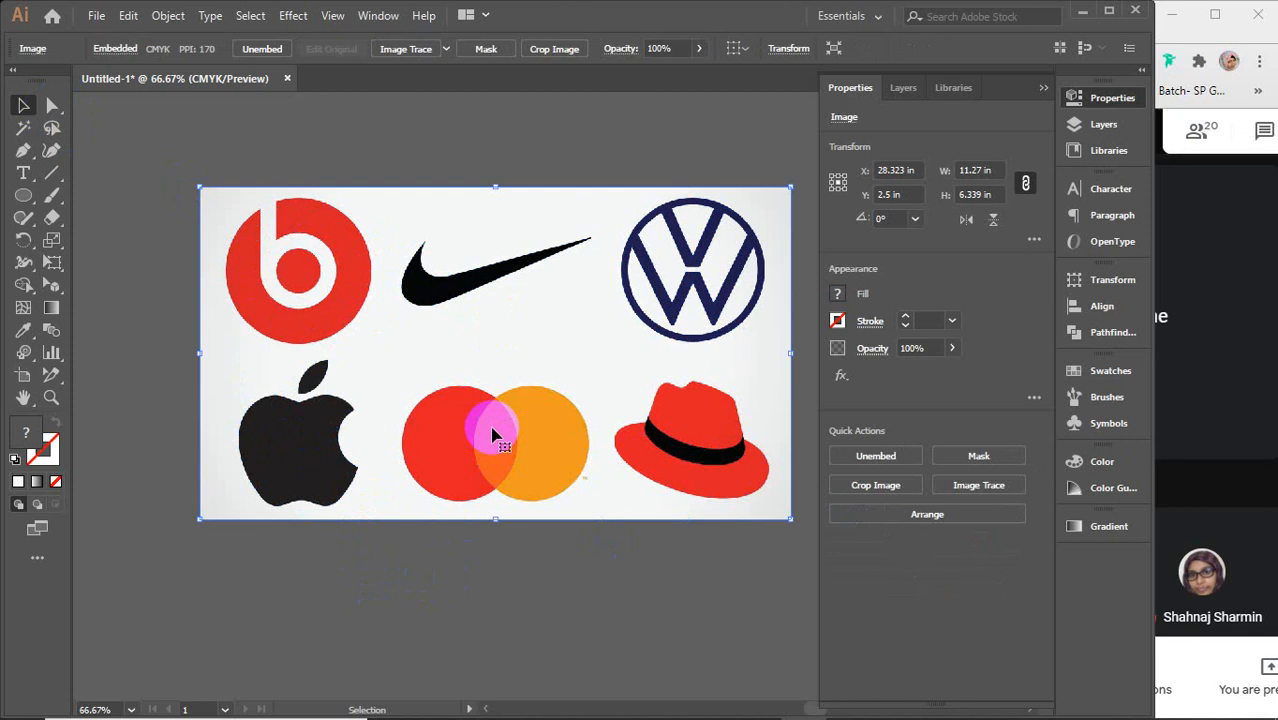
click(965, 490)
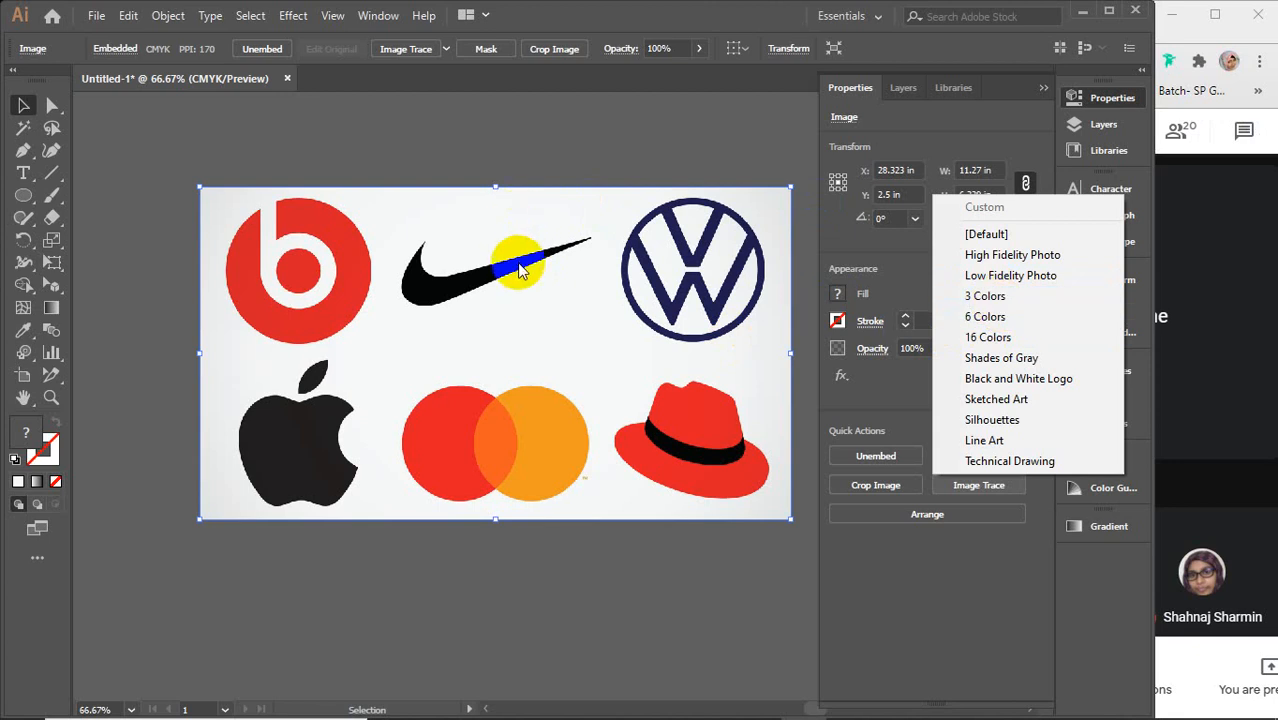
click(998, 296)
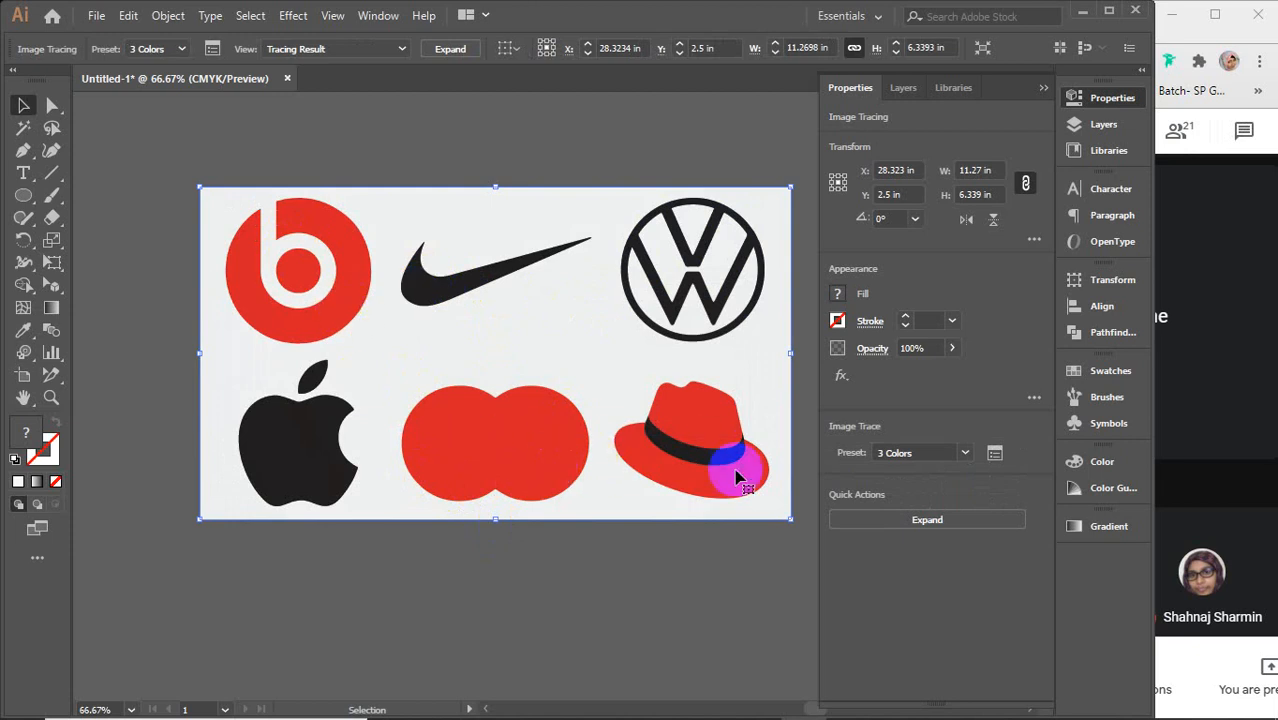
key(ctrl+z)
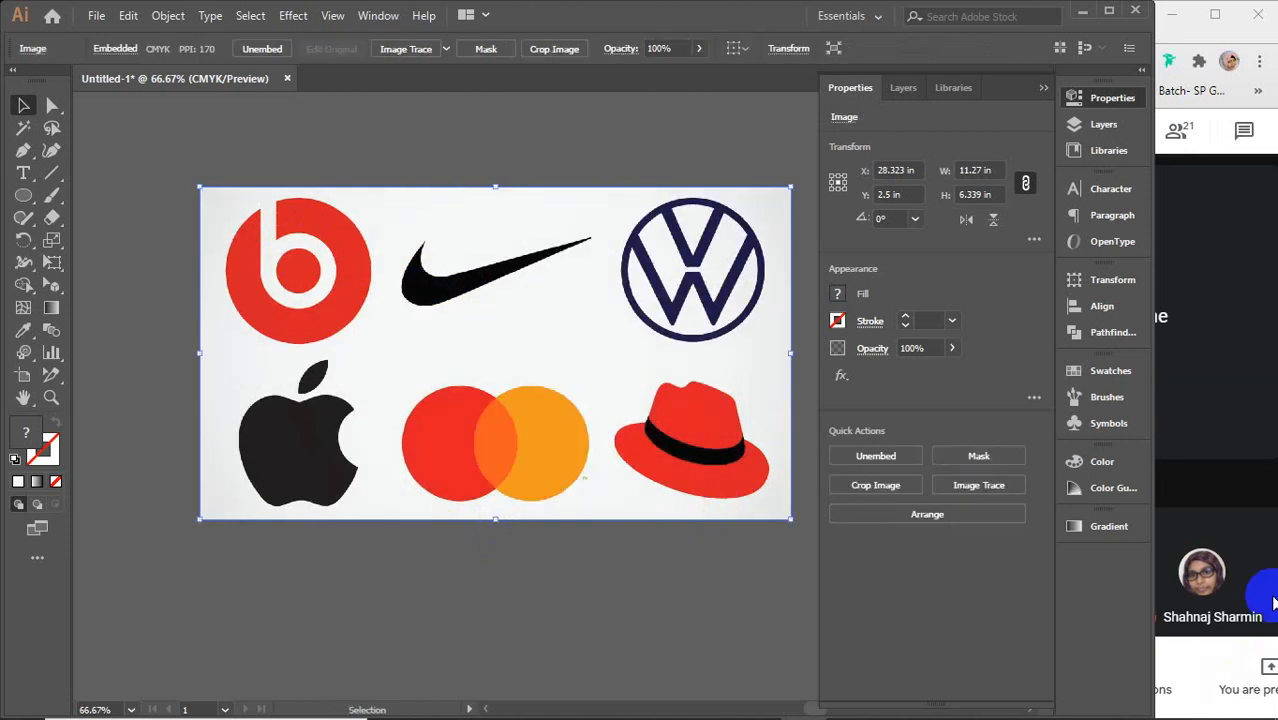
Step: Try the Shades of Gray Image Trace preset on the logo sheet, and undo the tracing
click(979, 485)
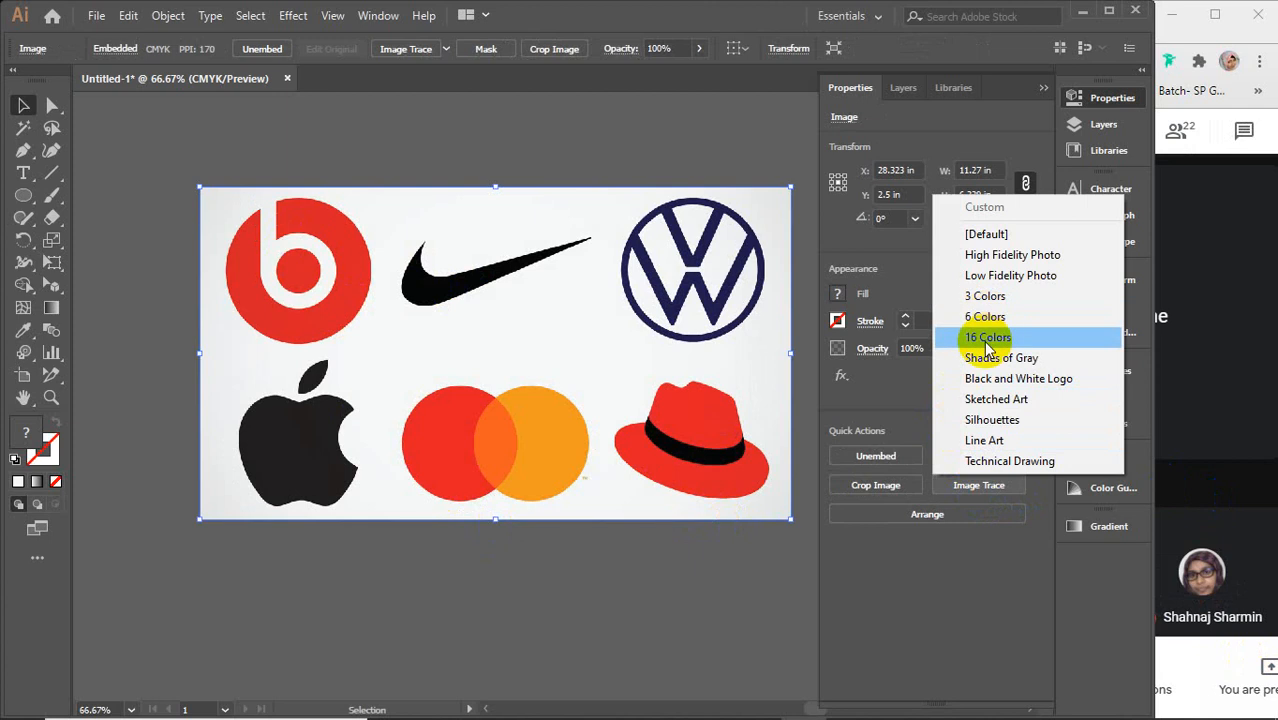
click(985, 360)
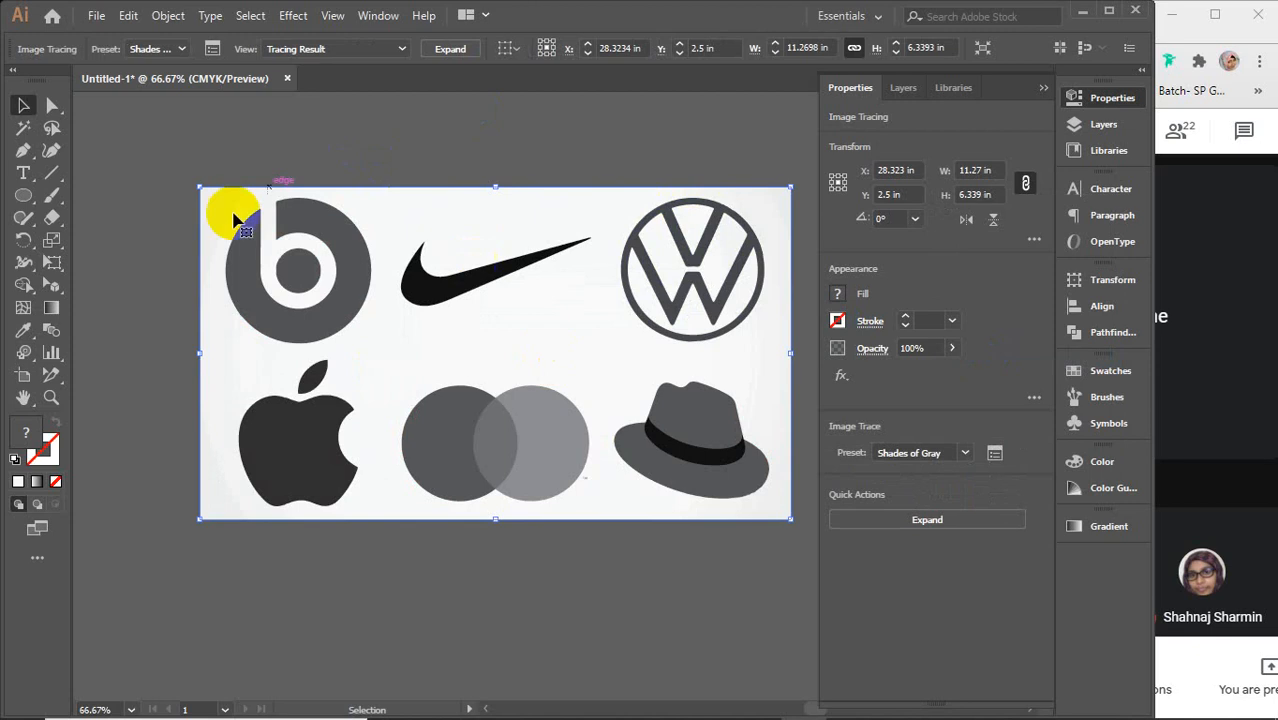
key(ctrl+z)
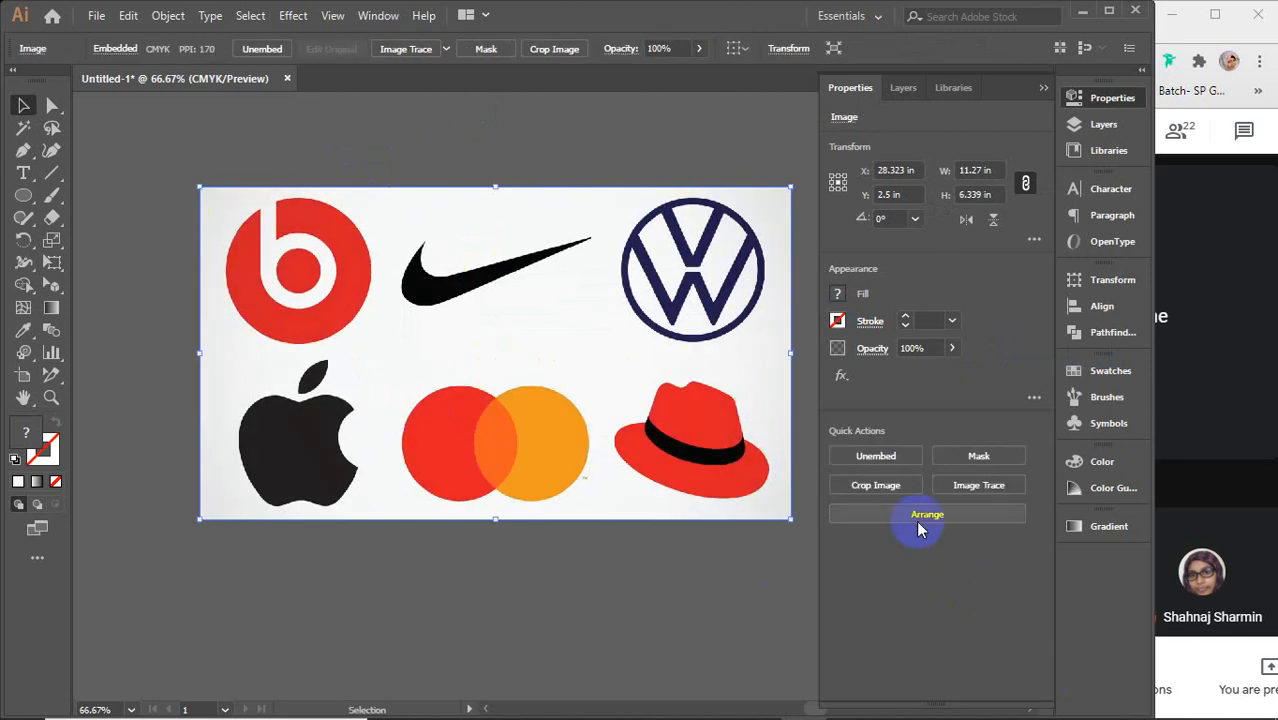
Step: Trace the logo sheet with the Black and White Logo preset, and expand and ungroup the tracing
click(972, 485)
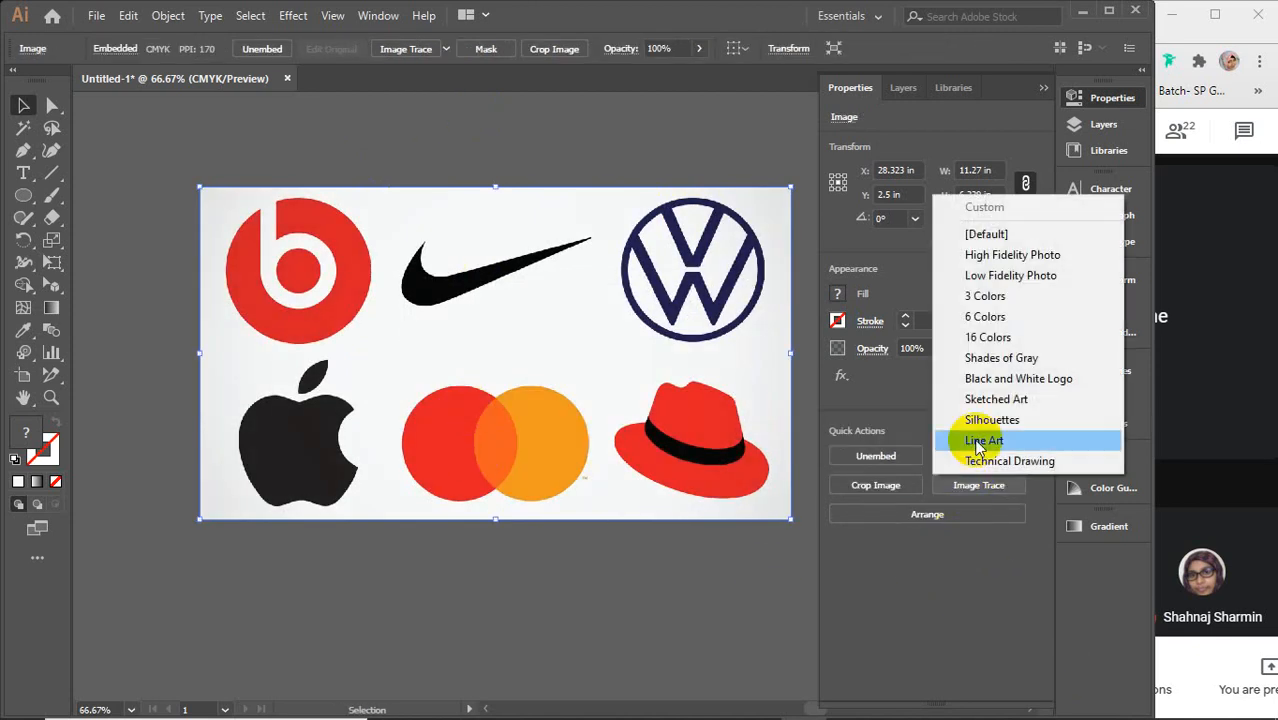
click(1000, 380)
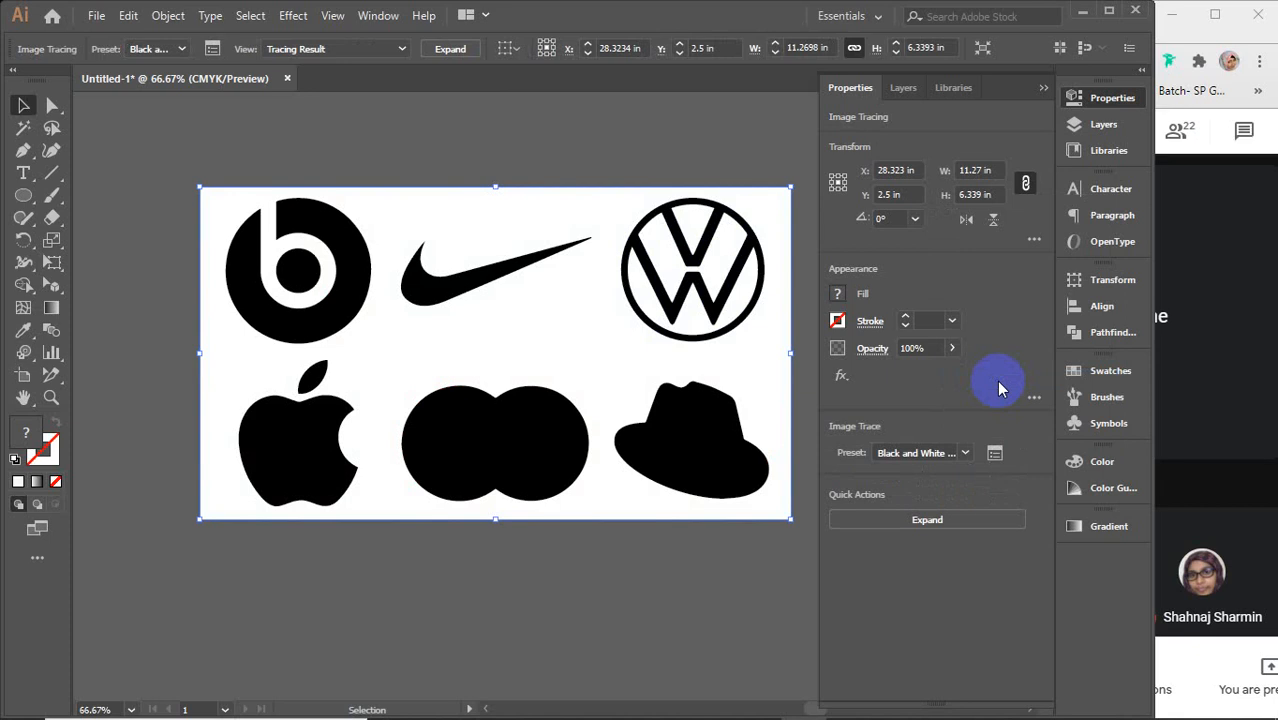
click(939, 519)
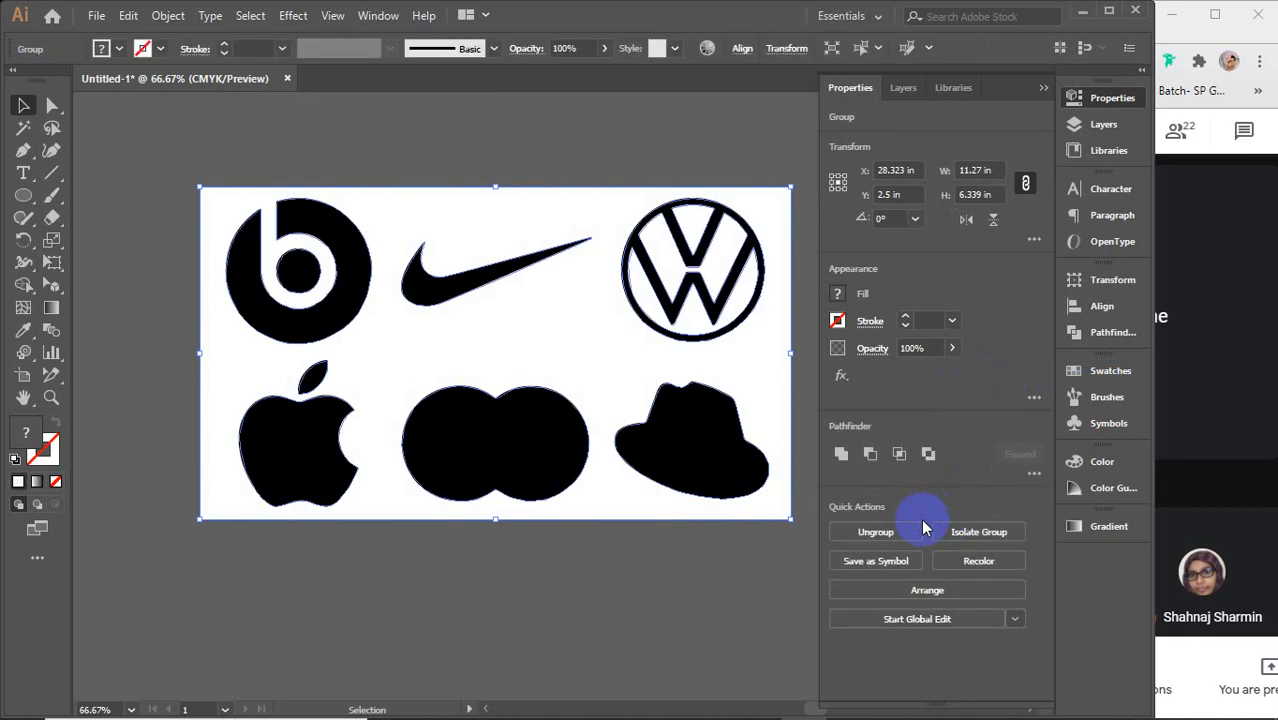
click(893, 531)
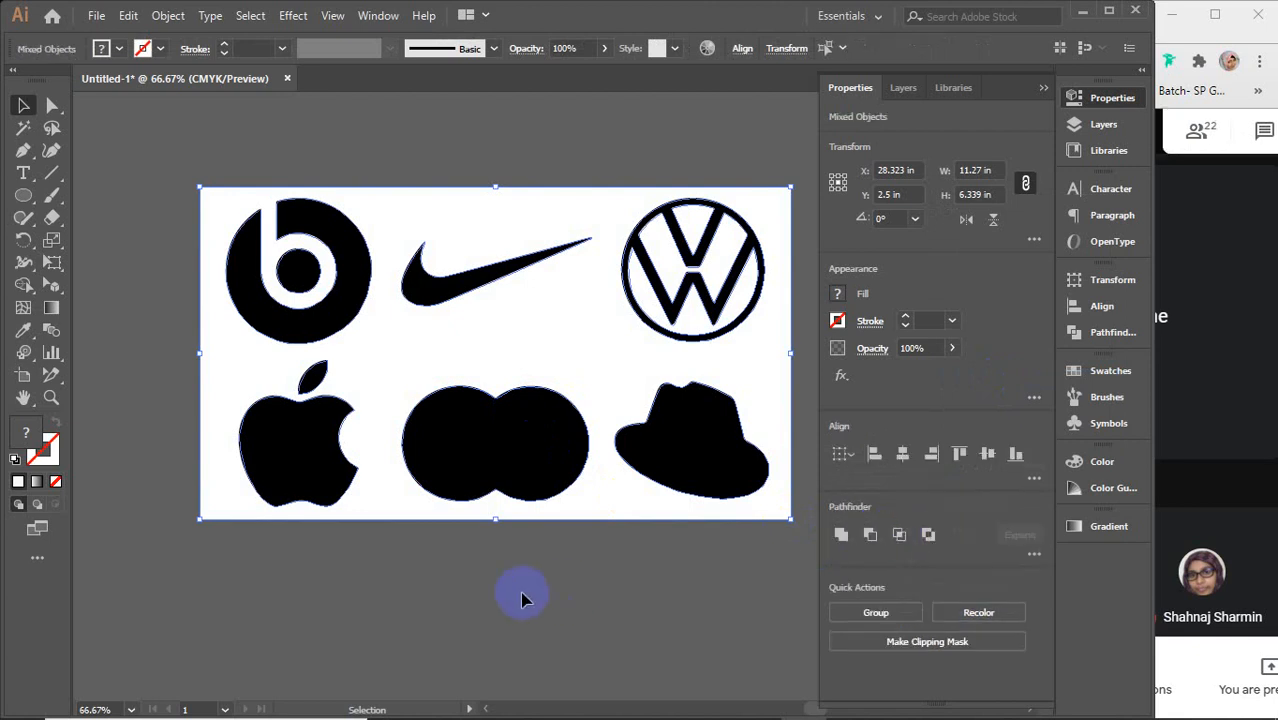
click(505, 604)
Step: Move the white background compound path down, clear of the black logo shapes
mouse_move(400, 330)
mouse_down()
mouse_move(434, 334)
mouse_move(407, 706)
mouse_up()
key(ctrl+z)
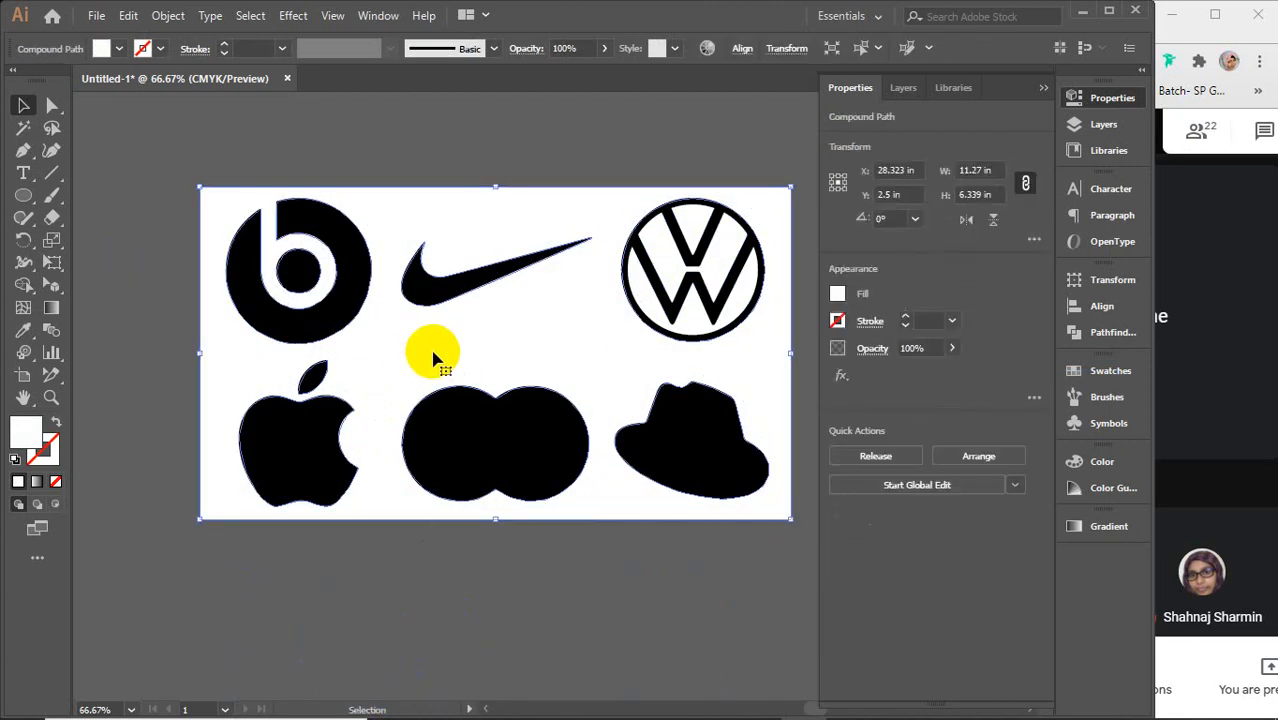
key(ctrl+minus)
drag(522, 294, 498, 661)
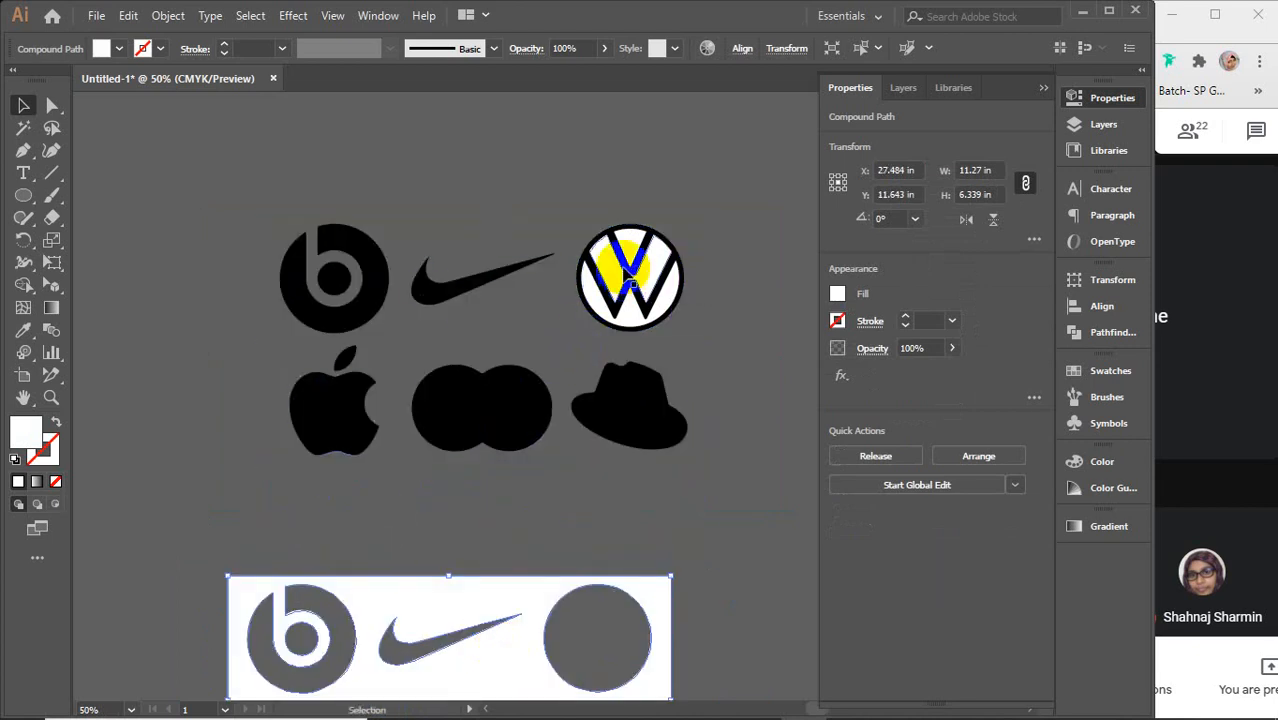
Step: Delete the white pieces inside the Volkswagen logo and examine the remaining black outline up close
click(612, 262)
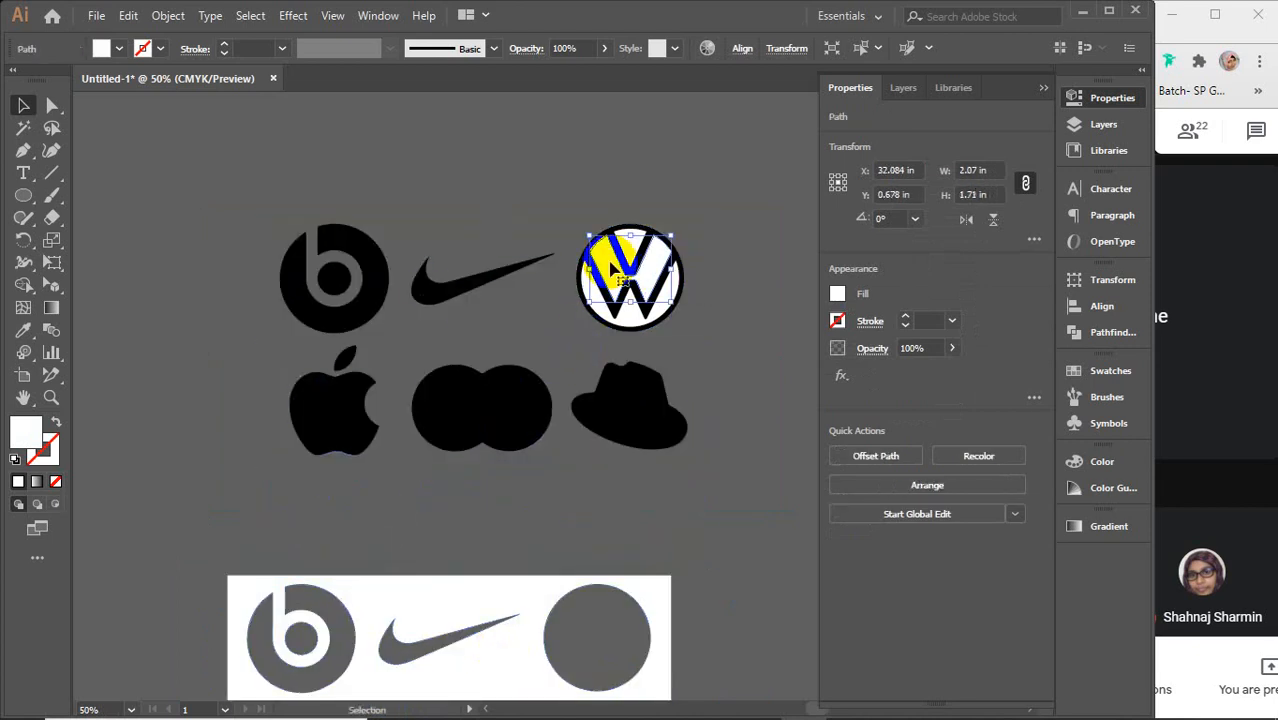
click(614, 463)
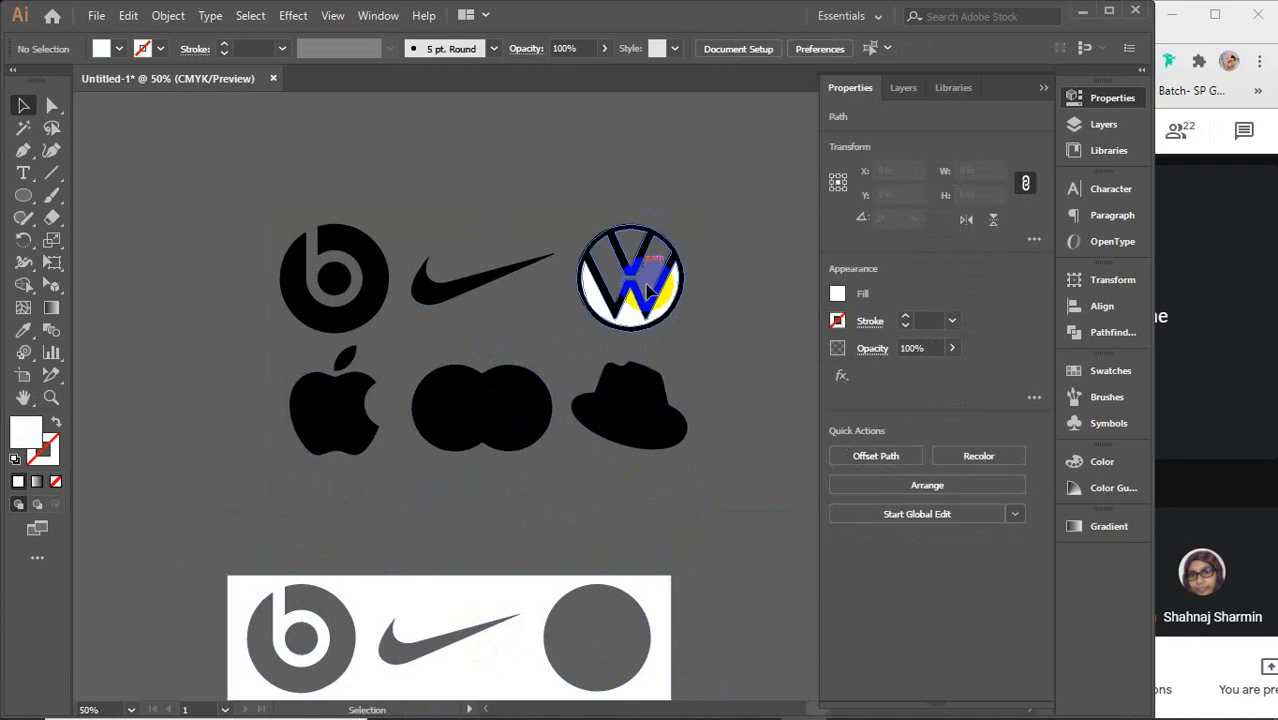
click(638, 324)
key(Delete)
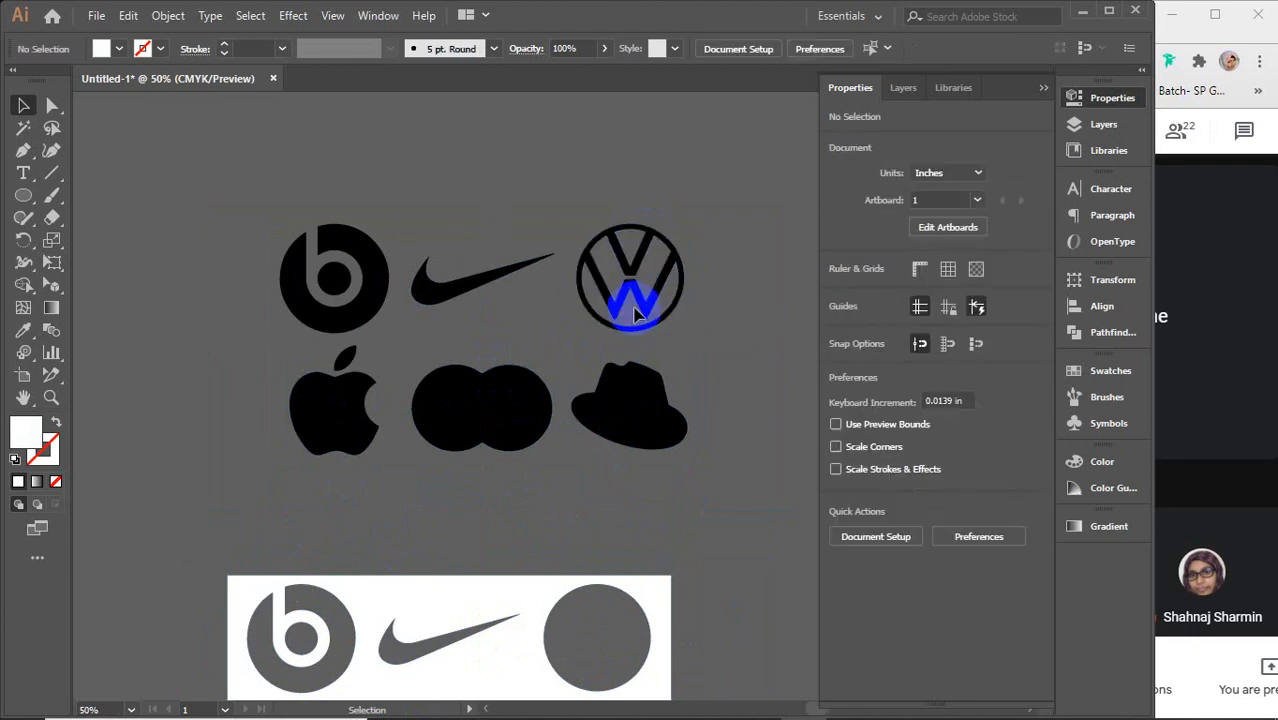
scroll(636, 292, up, 4)
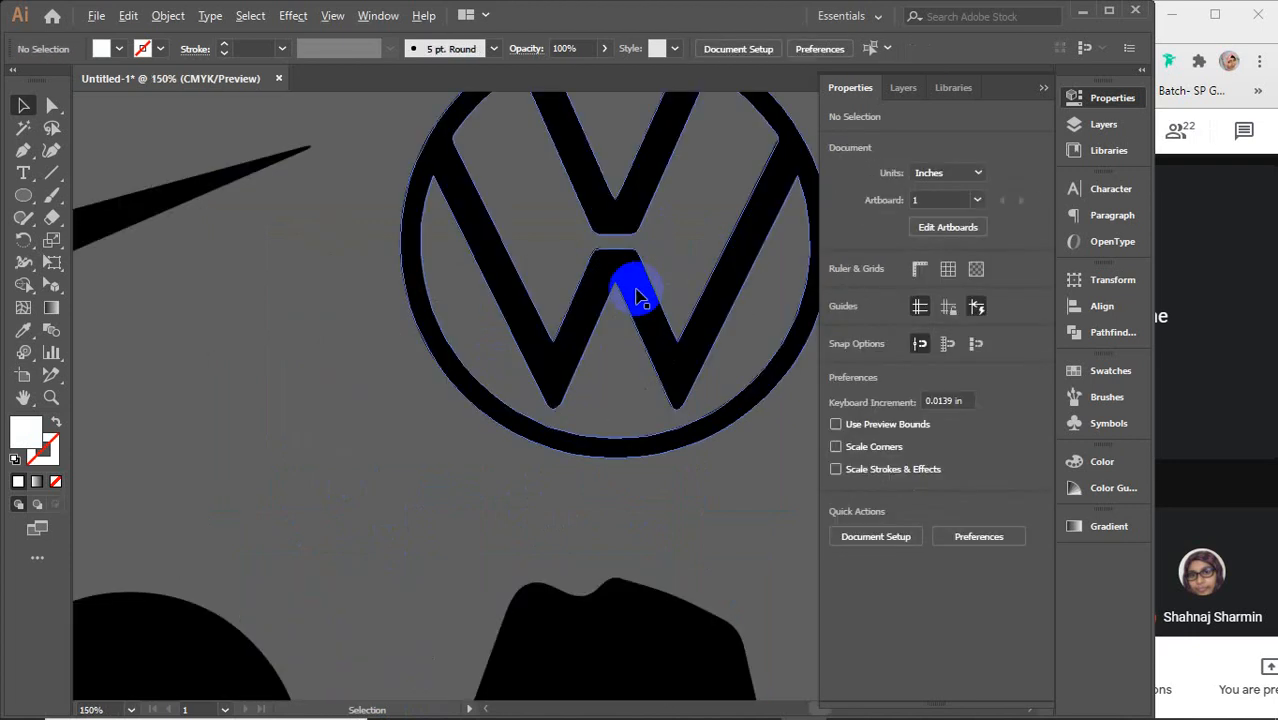
scroll(633, 288, down, 2)
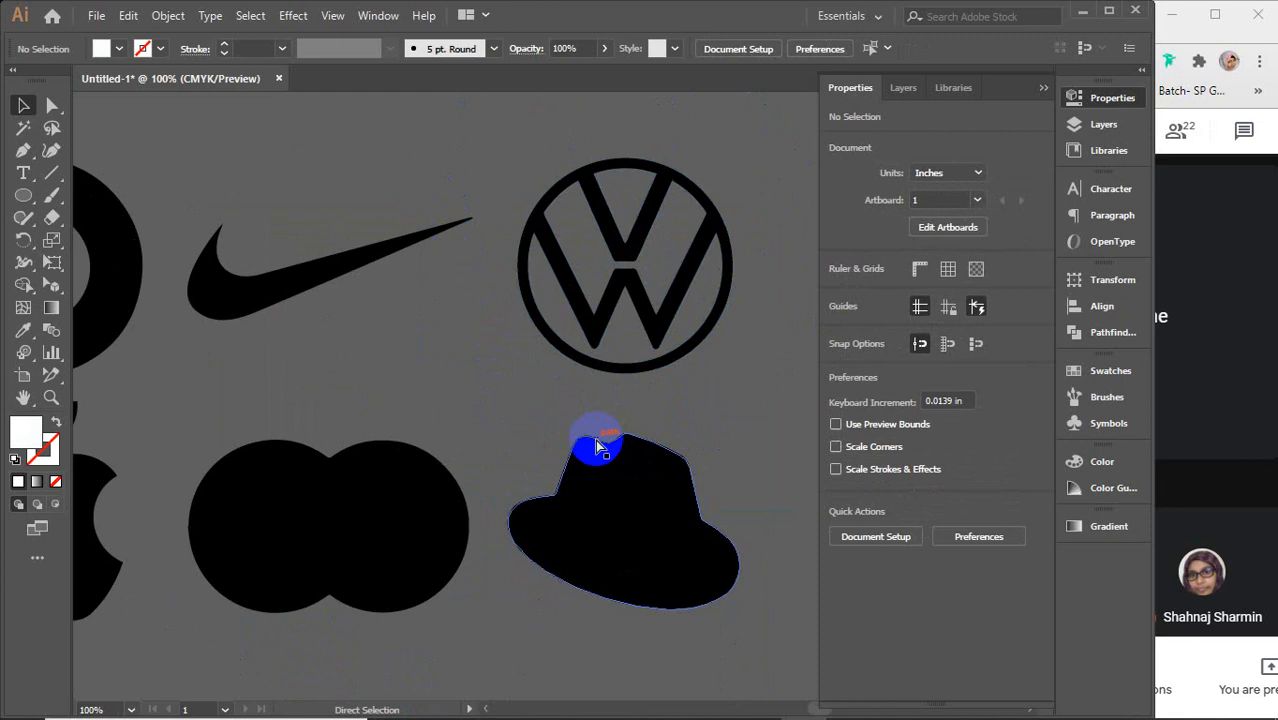
Step: Undo the white piece deletions, background move, ungrouping, expansion and Black and White Logo tracing
key(ctrl+z)
key(ctrl+z)
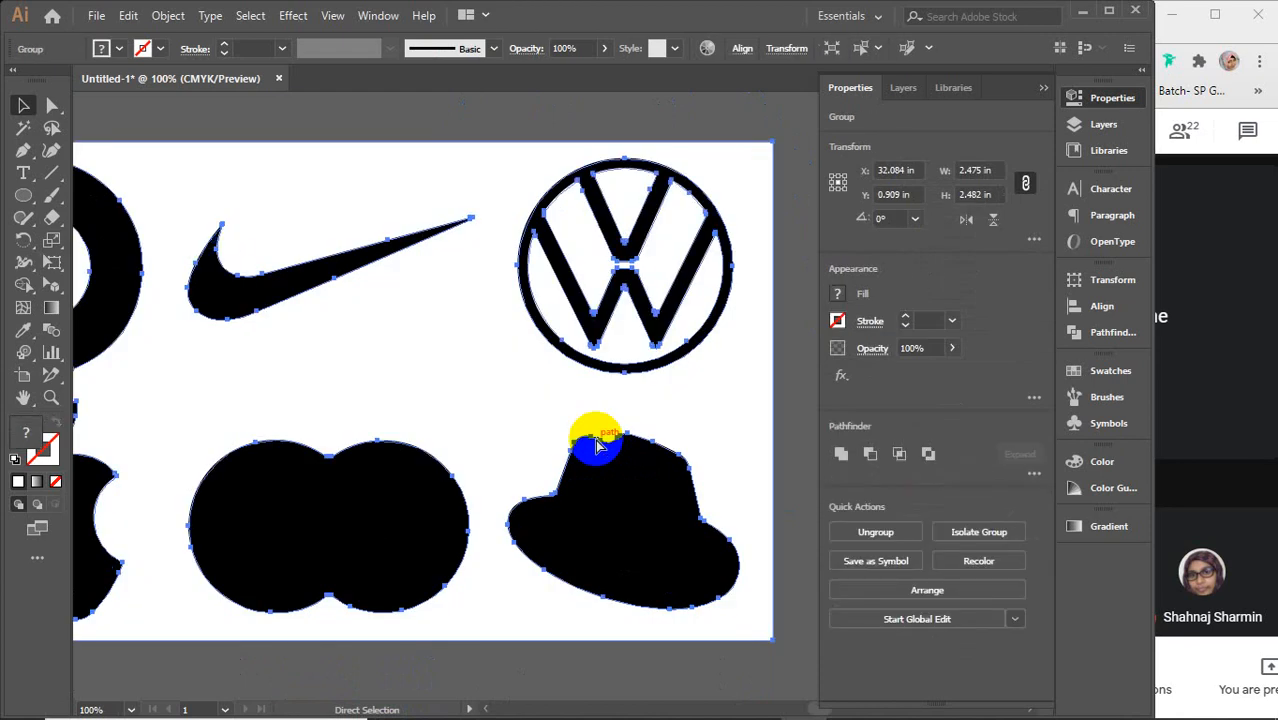
key(ctrl+z)
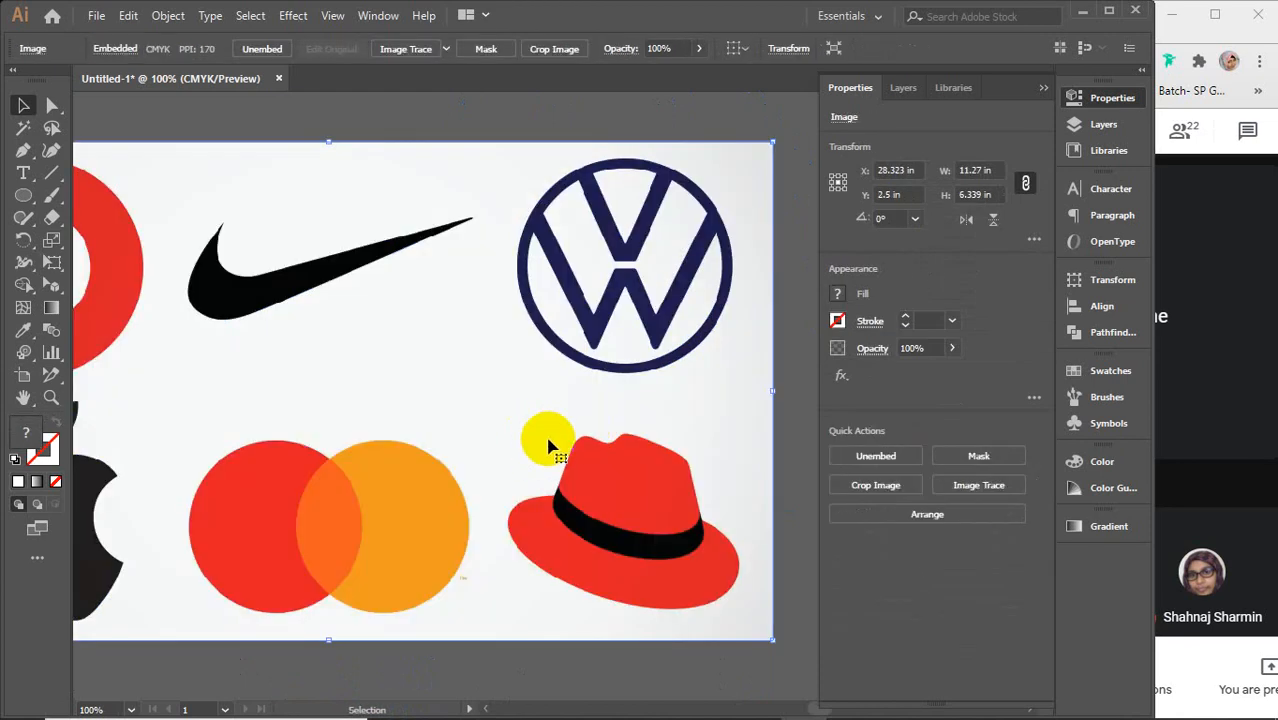
Step: Try the Sketched Art Image Trace preset on the logo sheet, and undo the tracing
click(955, 488)
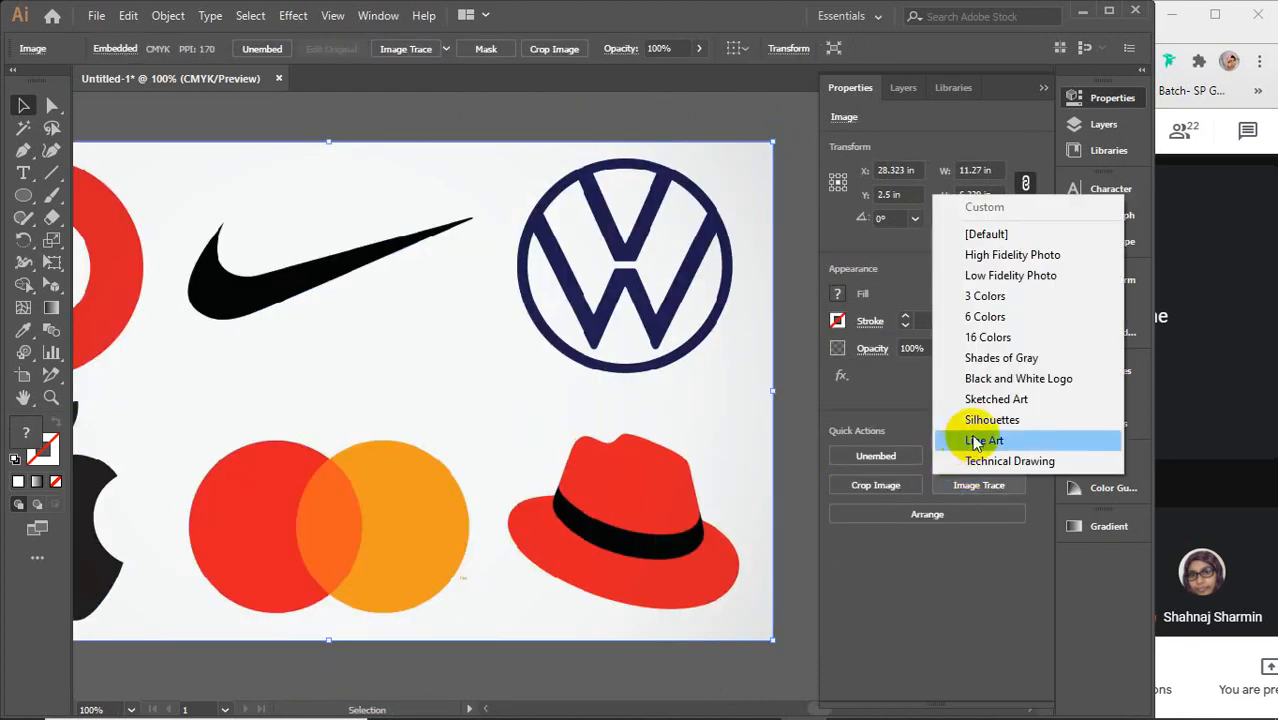
click(996, 400)
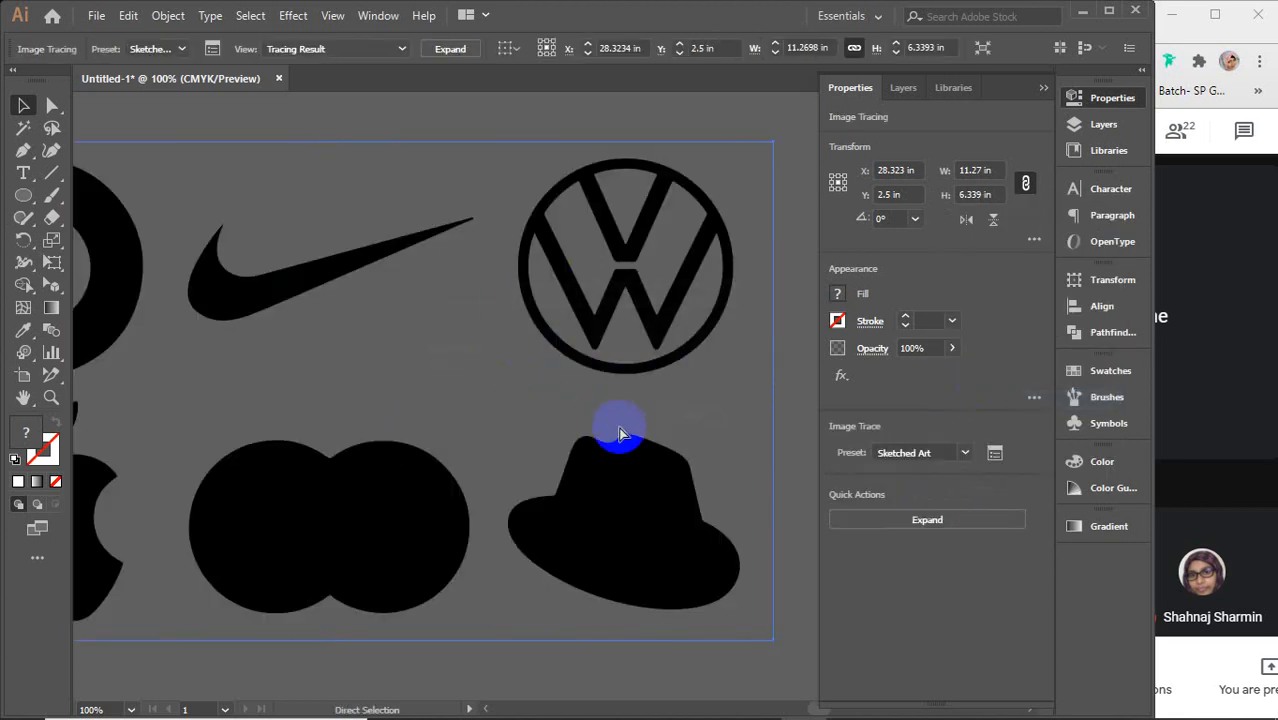
key(ctrl+z)
Step: Move the logo sheet image down about 12 in, well below the level of the portrait photo
scroll(426, 490, down, 3)
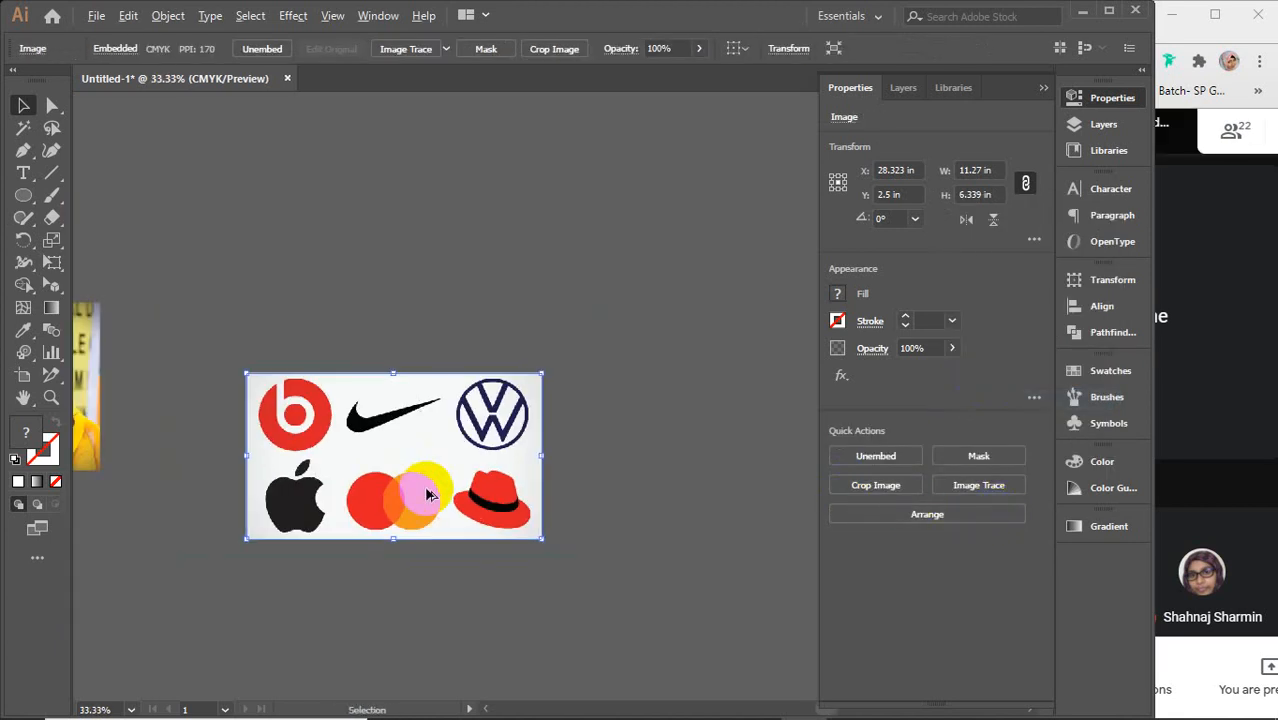
drag(309, 526, 586, 402)
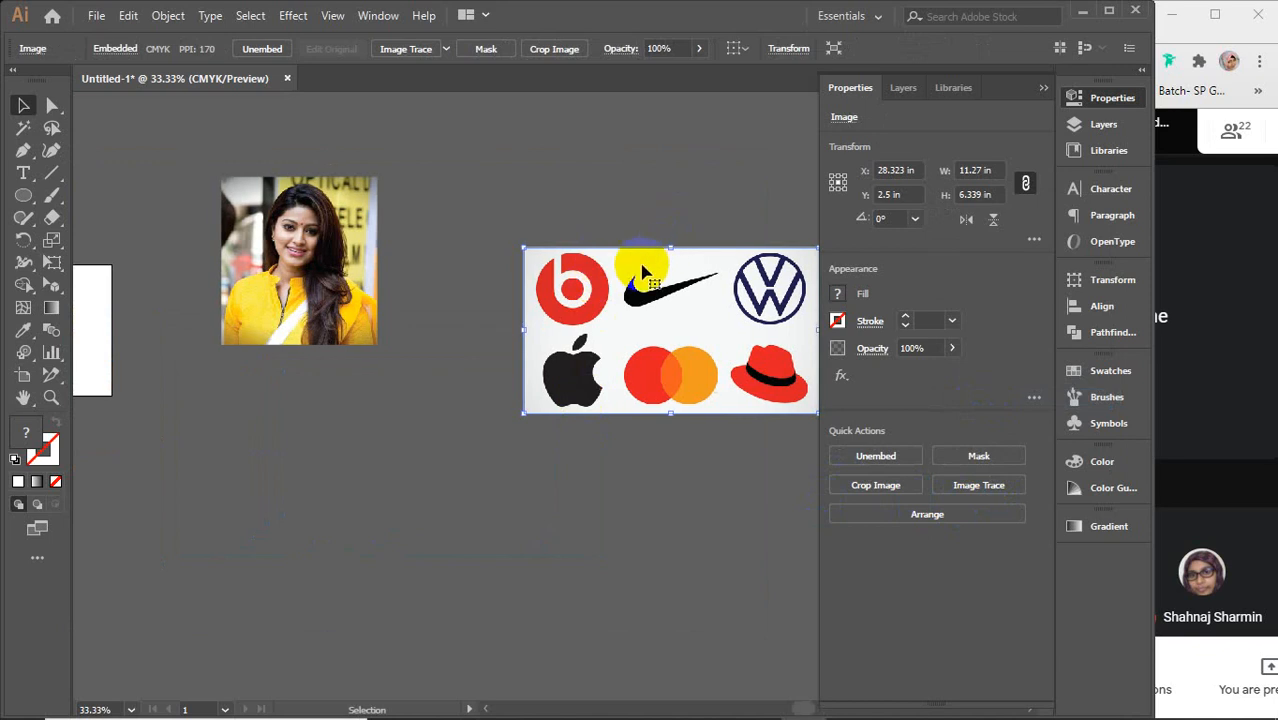
drag(633, 265, 613, 577)
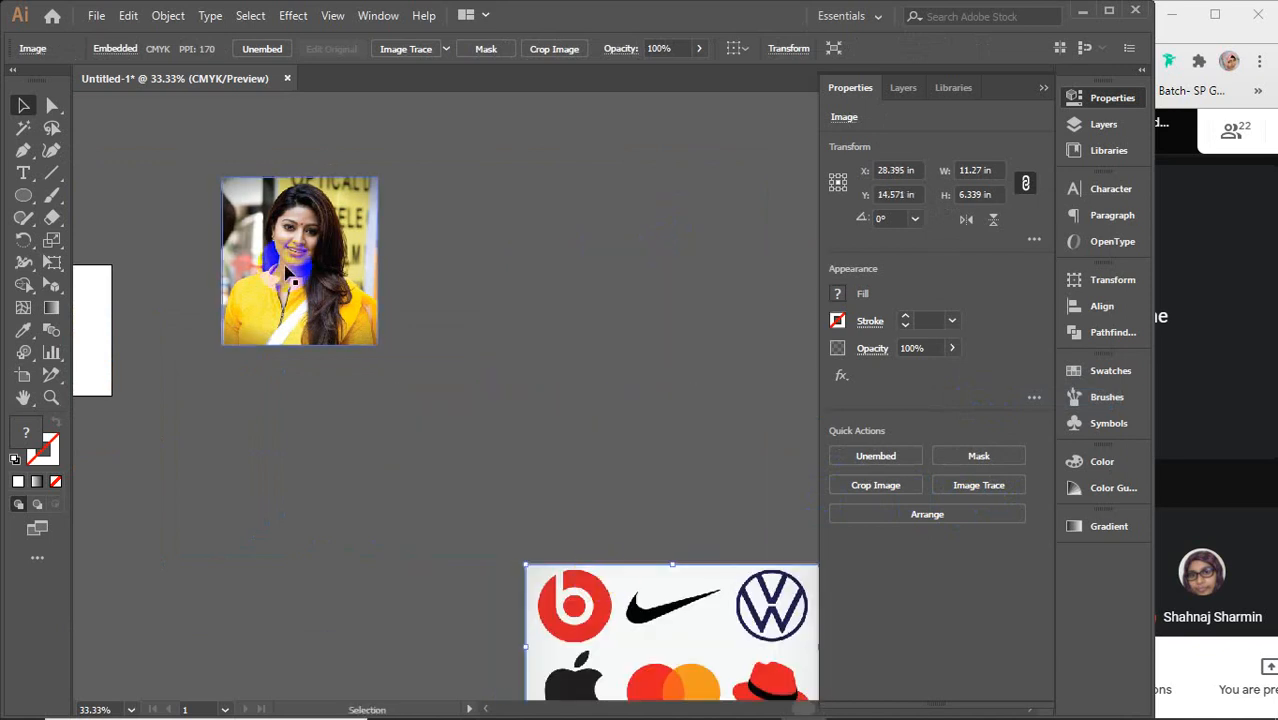
Step: Trace the embedded portrait photo with the High Fidelity Photo preset
drag(290, 258, 499, 385)
scroll(516, 342, up, 2)
scroll(516, 342, up, 1)
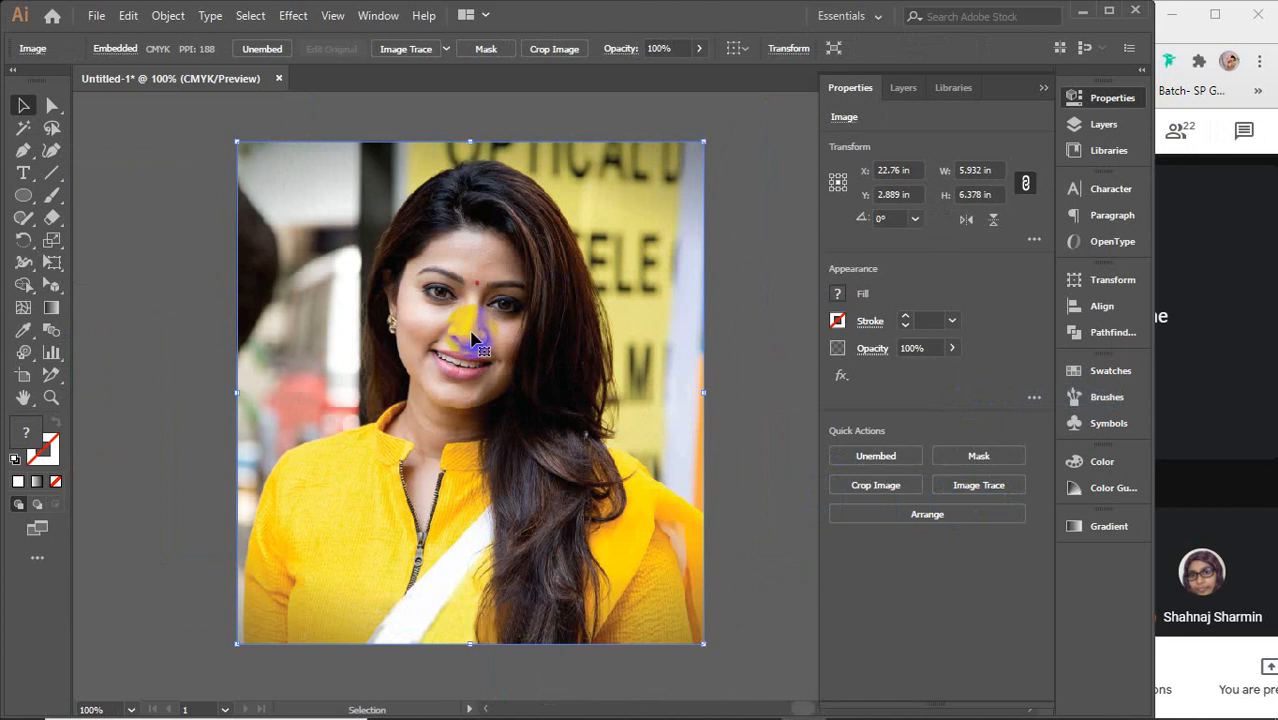
scroll(472, 340, down, 2)
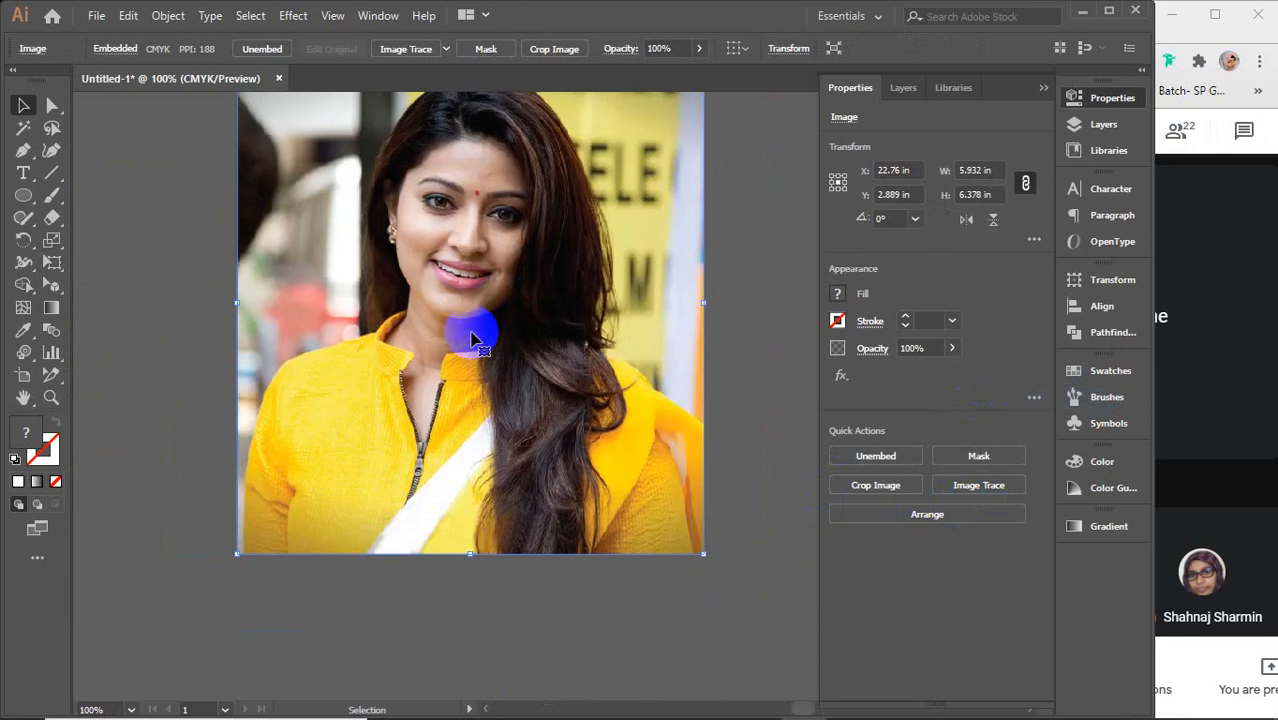
scroll(473, 340, up, 2)
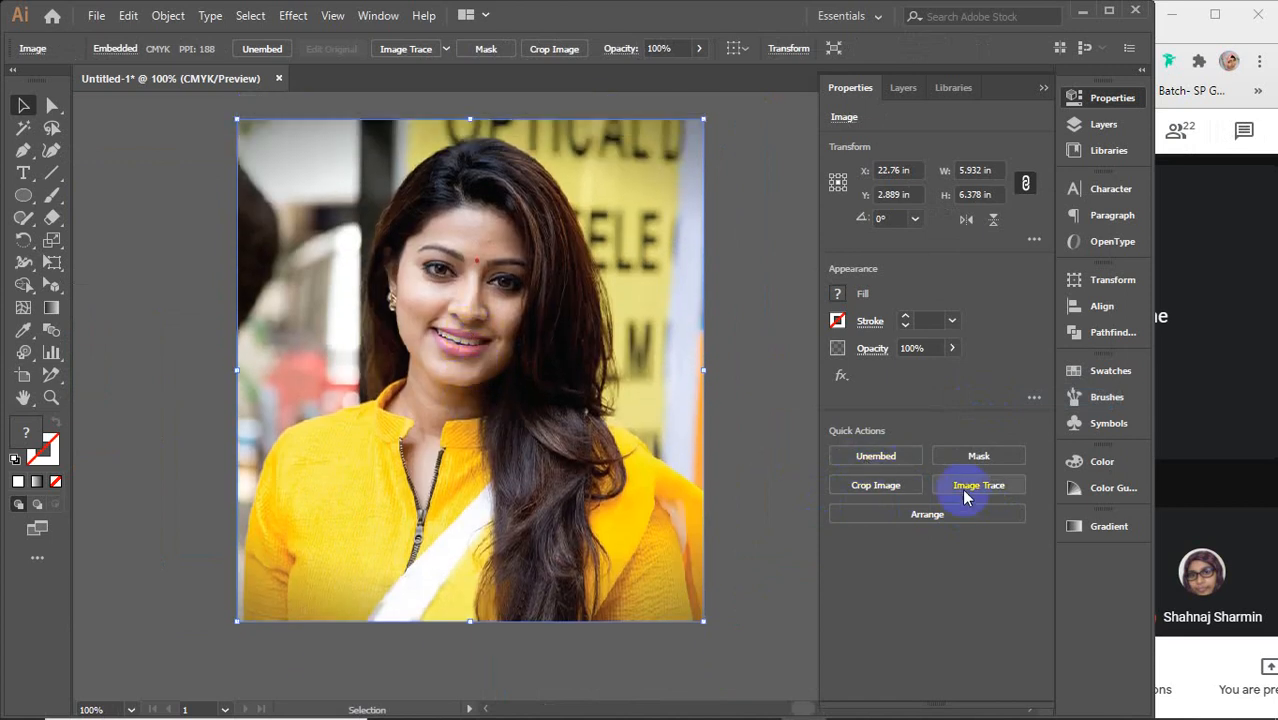
click(966, 496)
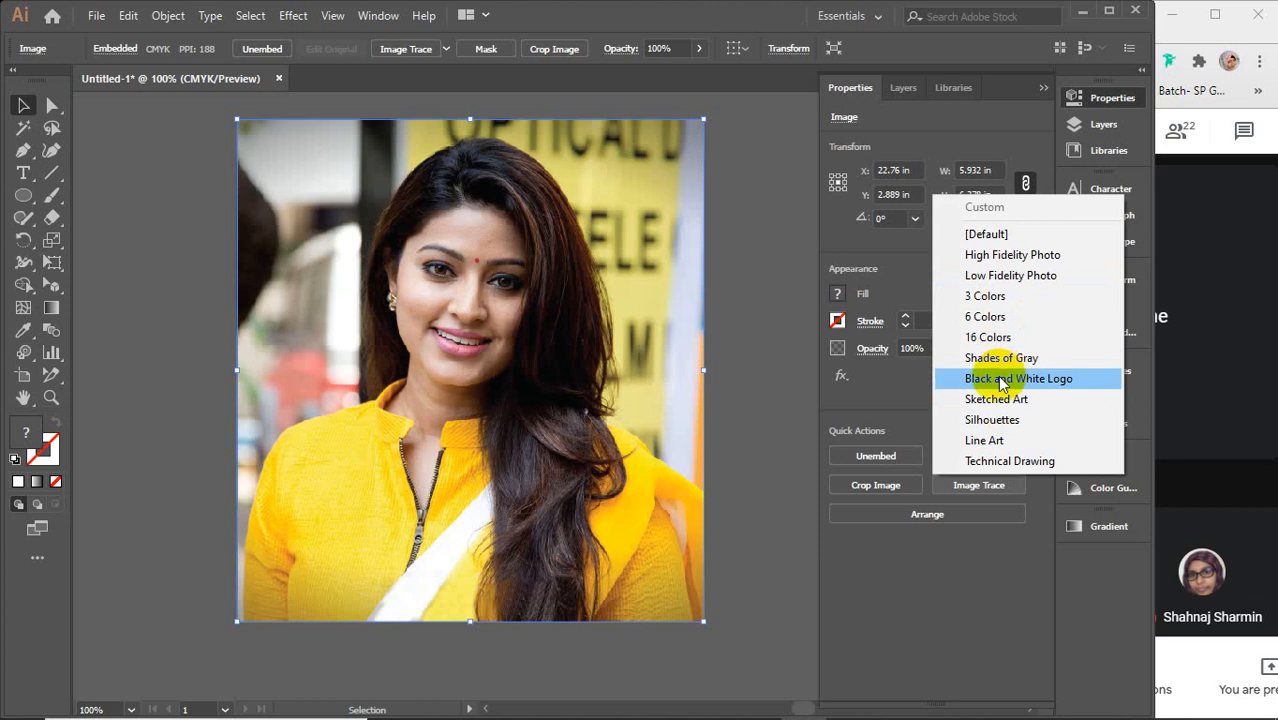
click(993, 260)
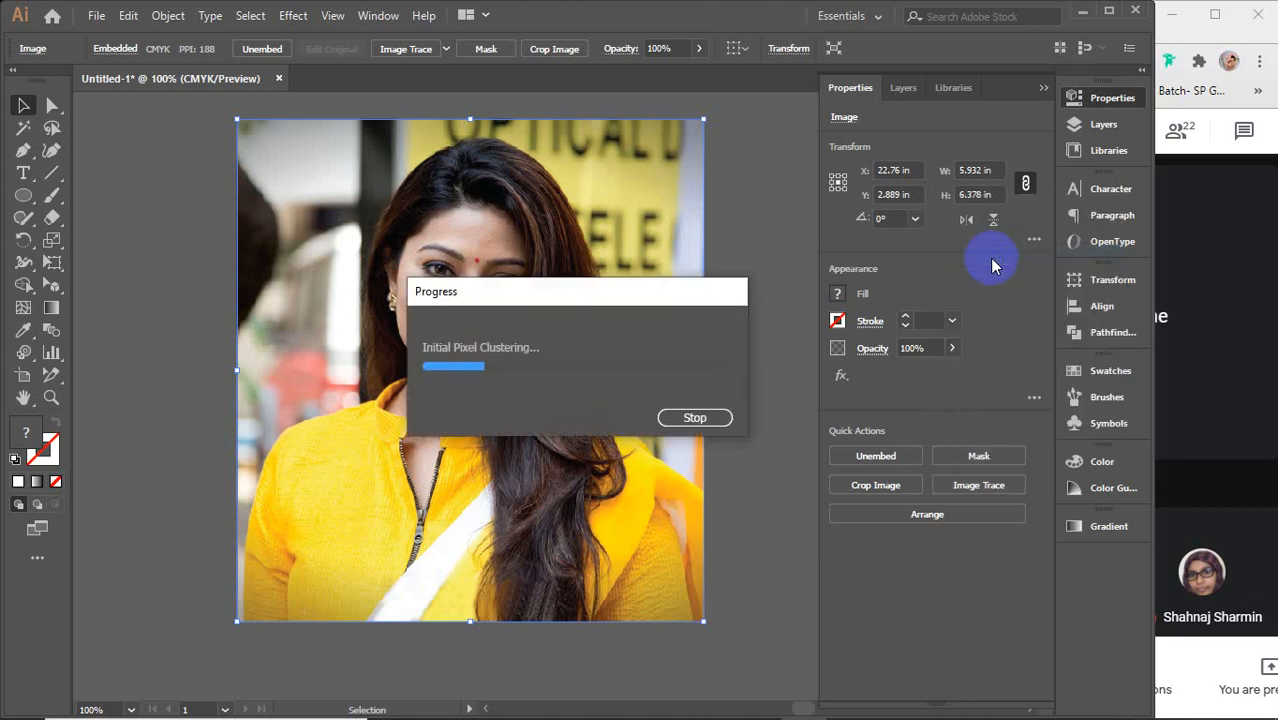
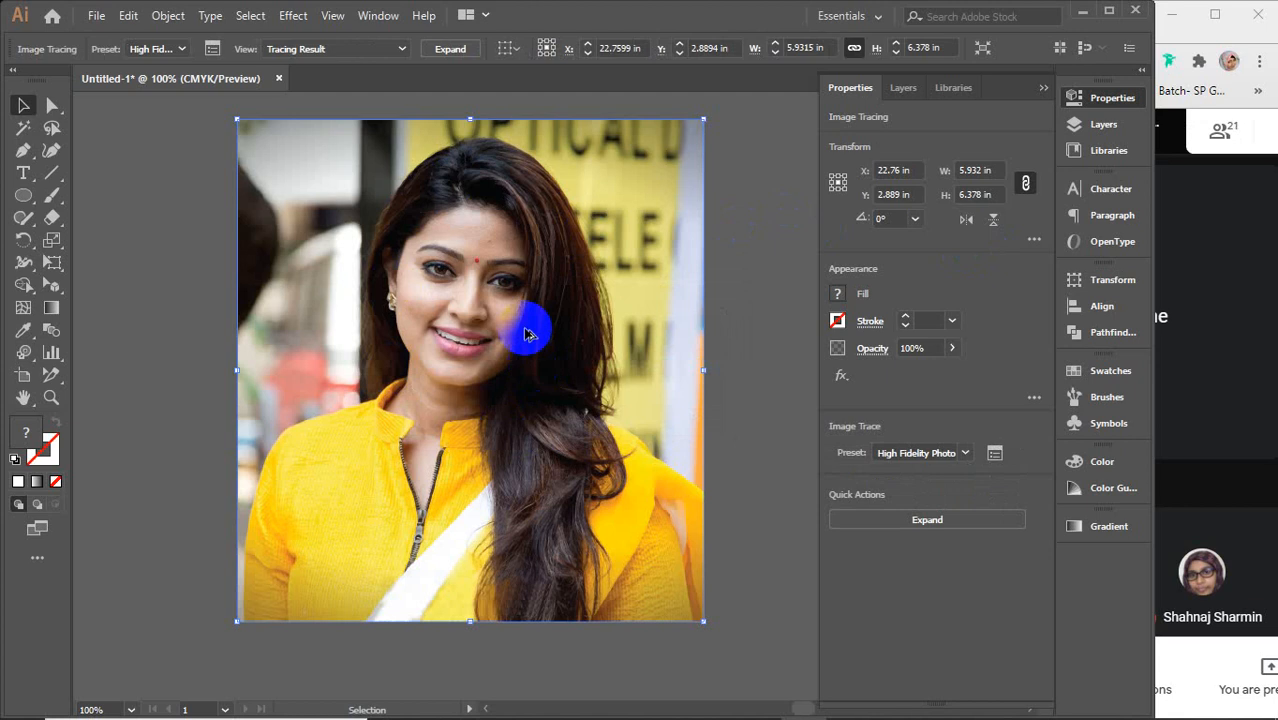
Step: Inspect the traced portrait up close, expand and ungroup it into separate paths, and clear the selection
scroll(457, 274, up, 2)
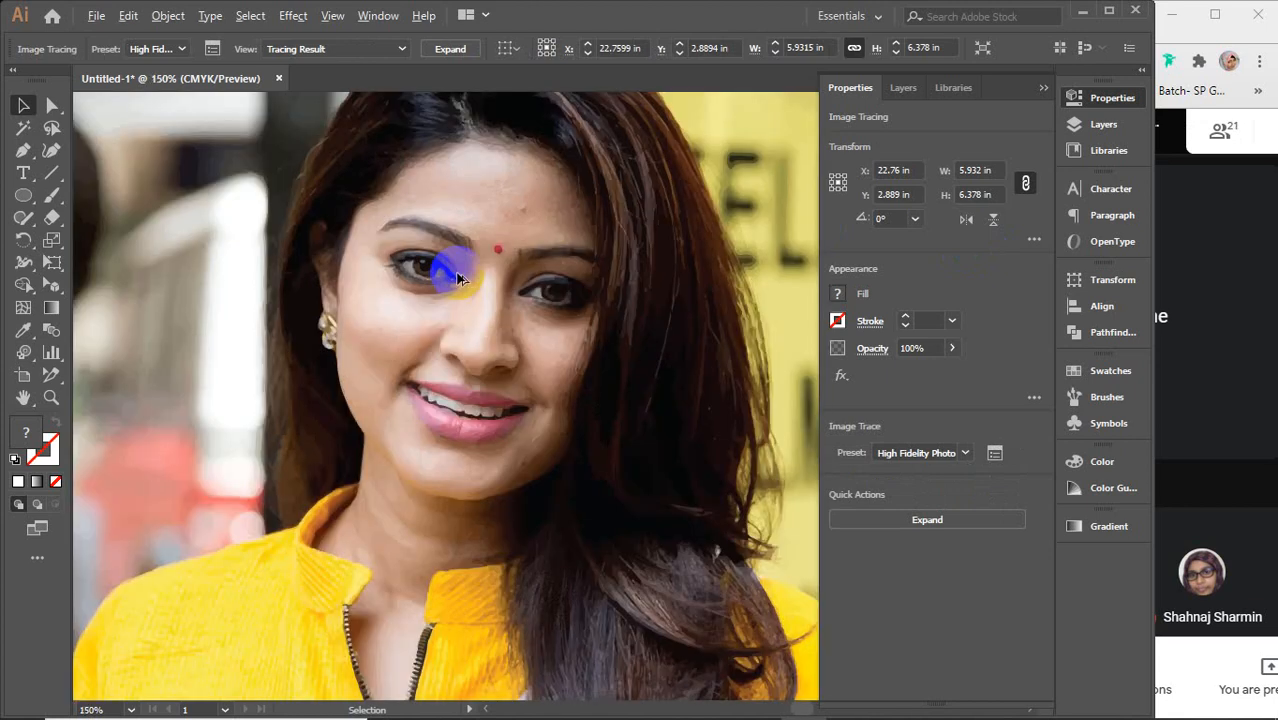
scroll(457, 274, down, 2)
click(471, 382)
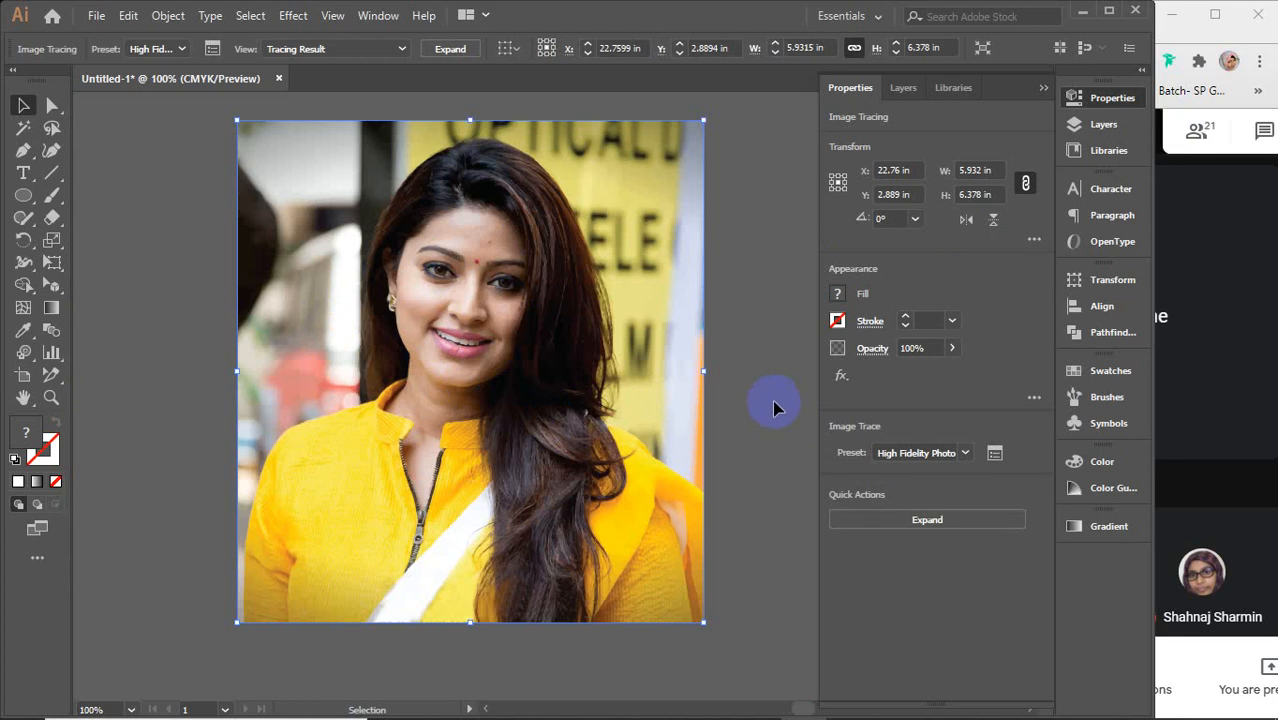
click(916, 522)
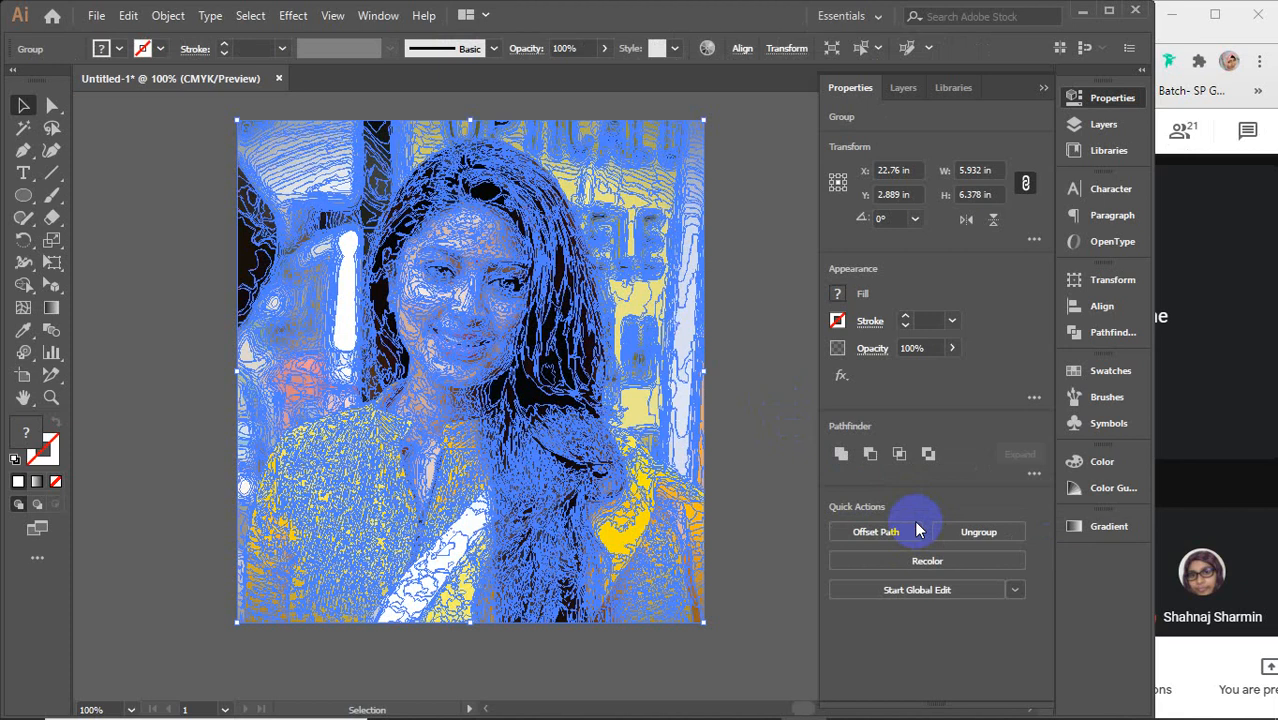
click(967, 532)
click(760, 372)
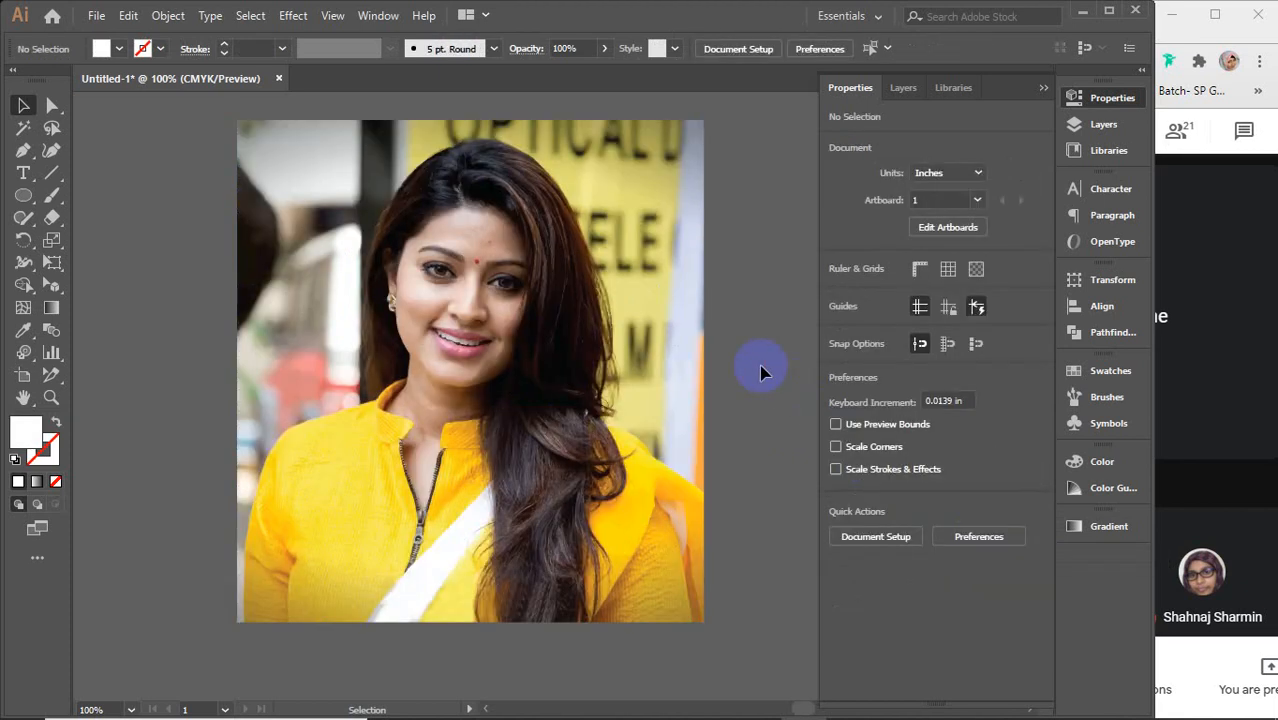
Step: Move one small brown traced path at the inner corner of the eye about 0.07 in right and down
scroll(528, 271, up, 5)
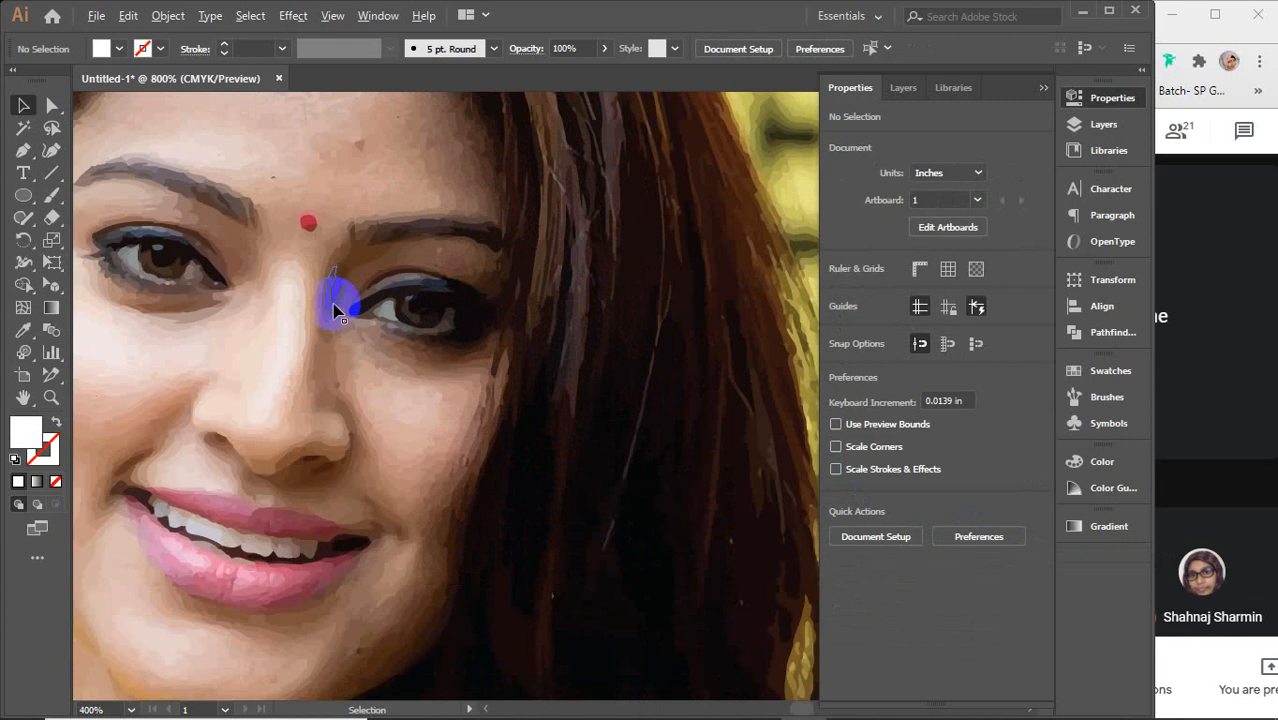
scroll(434, 302, down, 1)
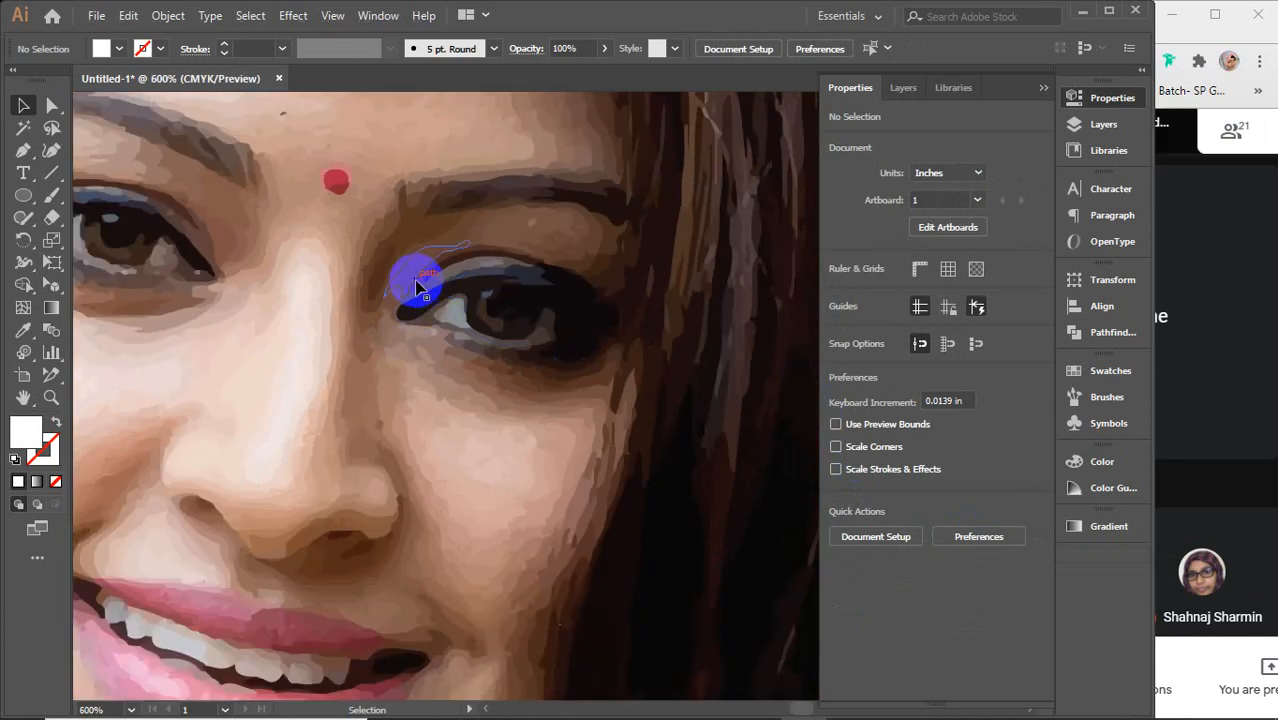
click(395, 286)
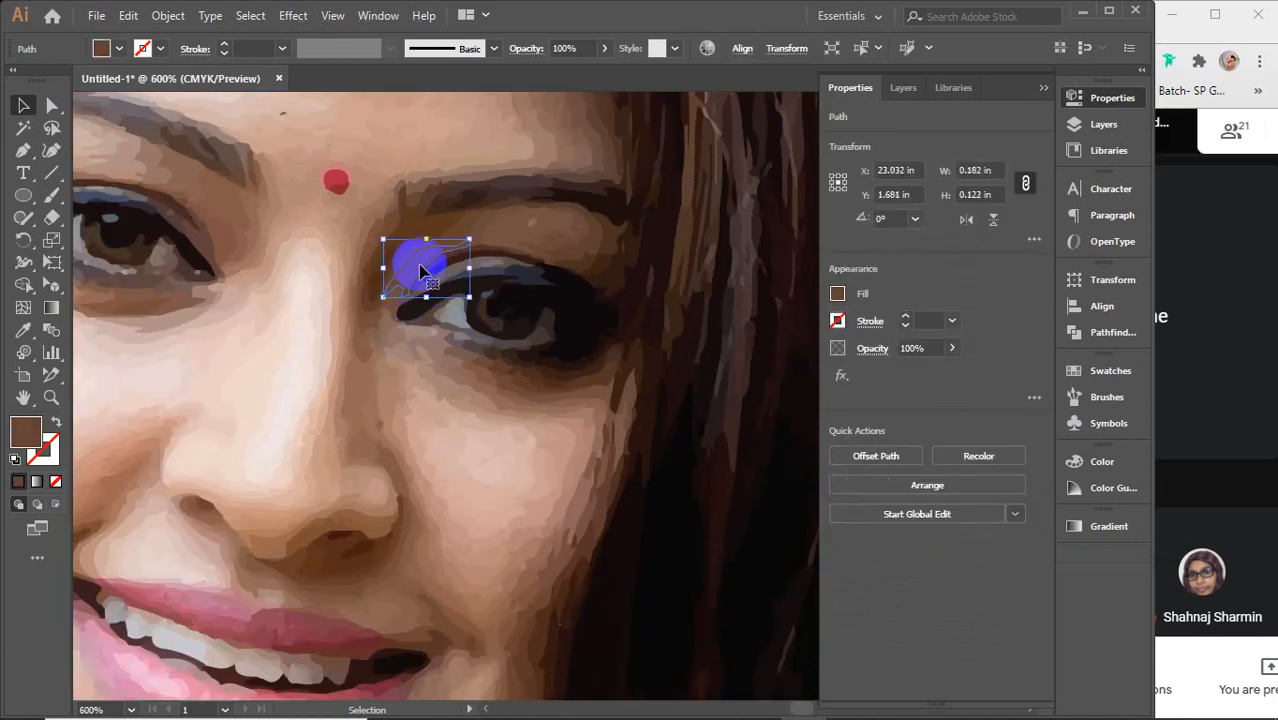
drag(420, 270, 456, 303)
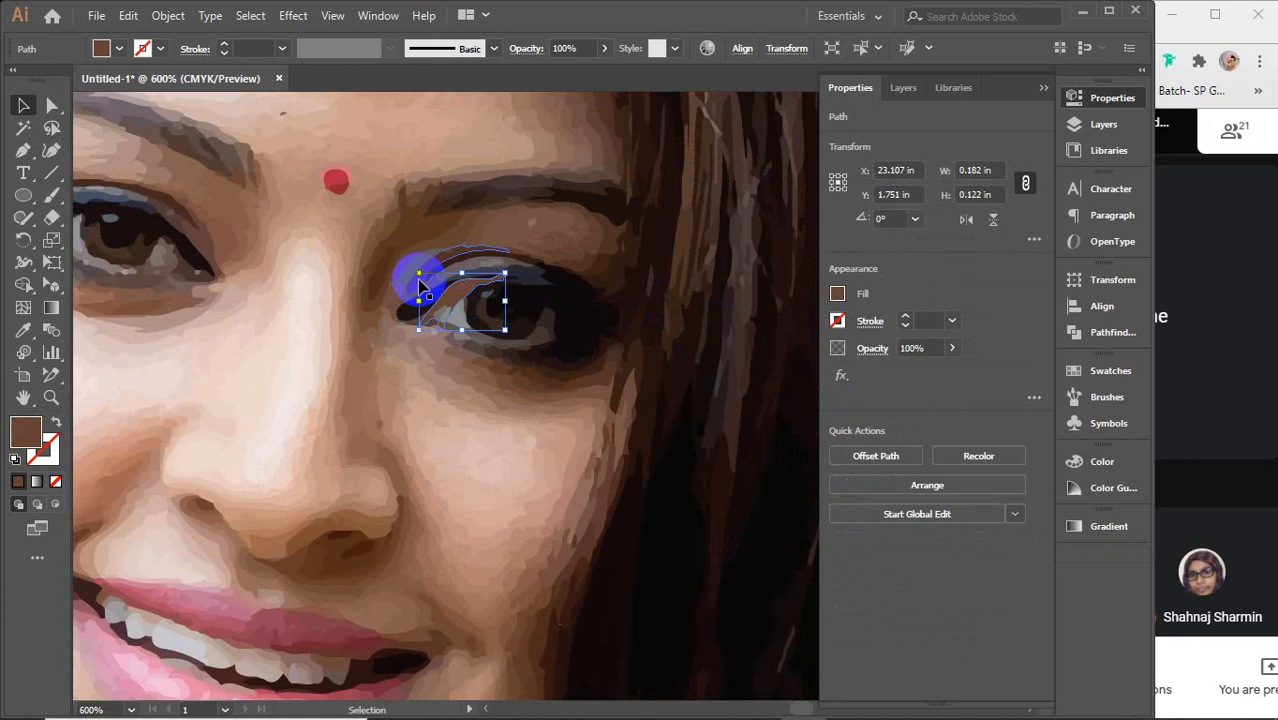
Step: Undo the path edits, expansion and tracing of the portrait, back to the original embedded photo
key(ctrl+a)
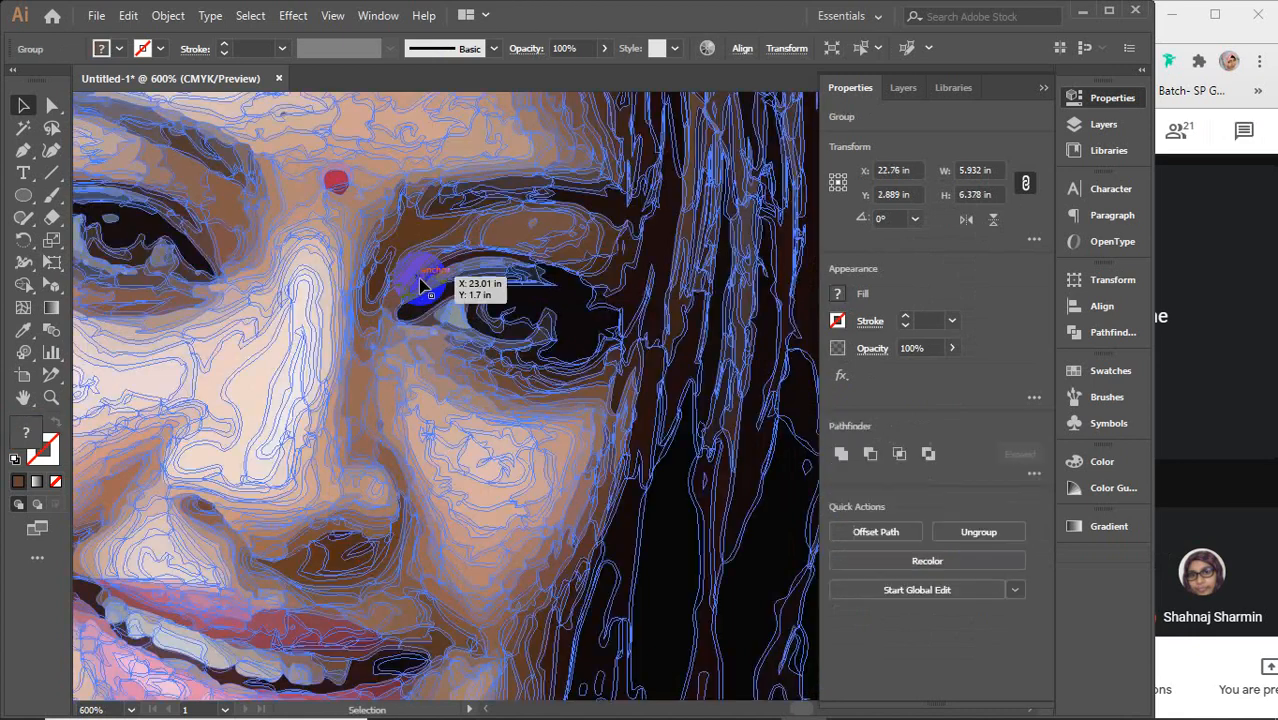
key(ctrl+minus)
key(ctrl+minus)
key(ctrl+minus)
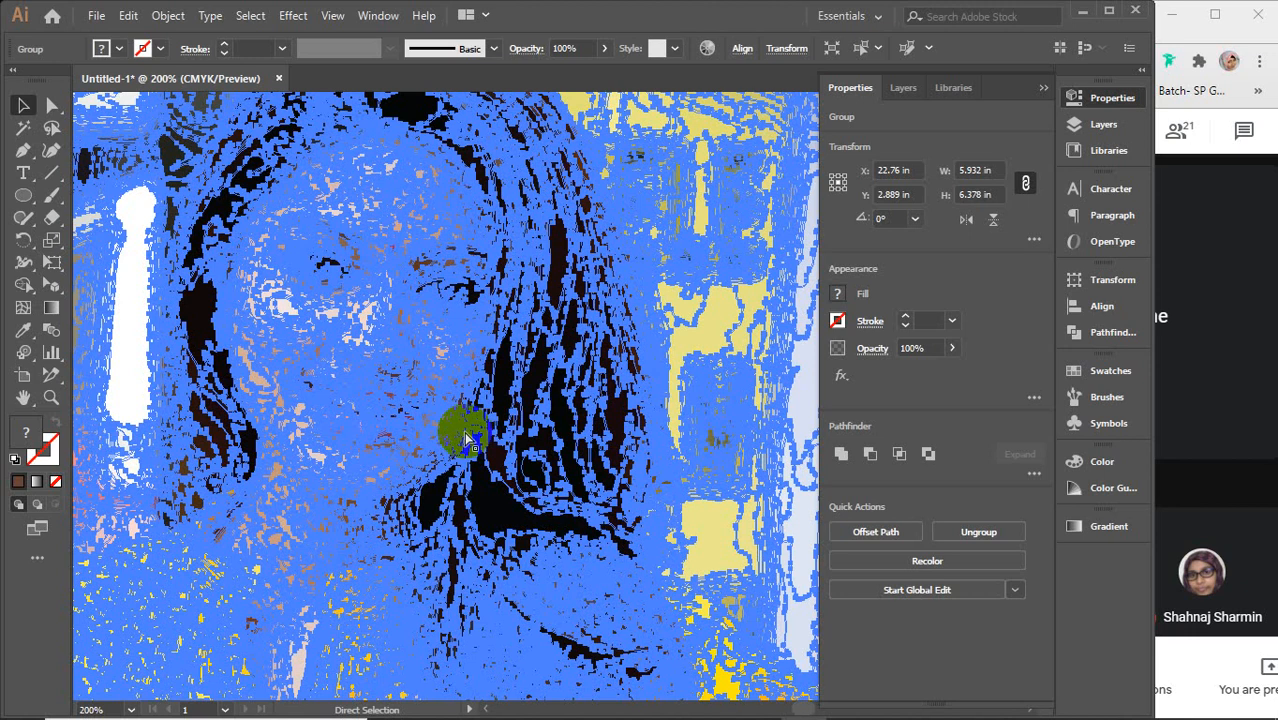
key(ctrl+z)
Step: Switch to Chrome and search Google for "vector illustration" in a new tab
mouse_move(790, 712)
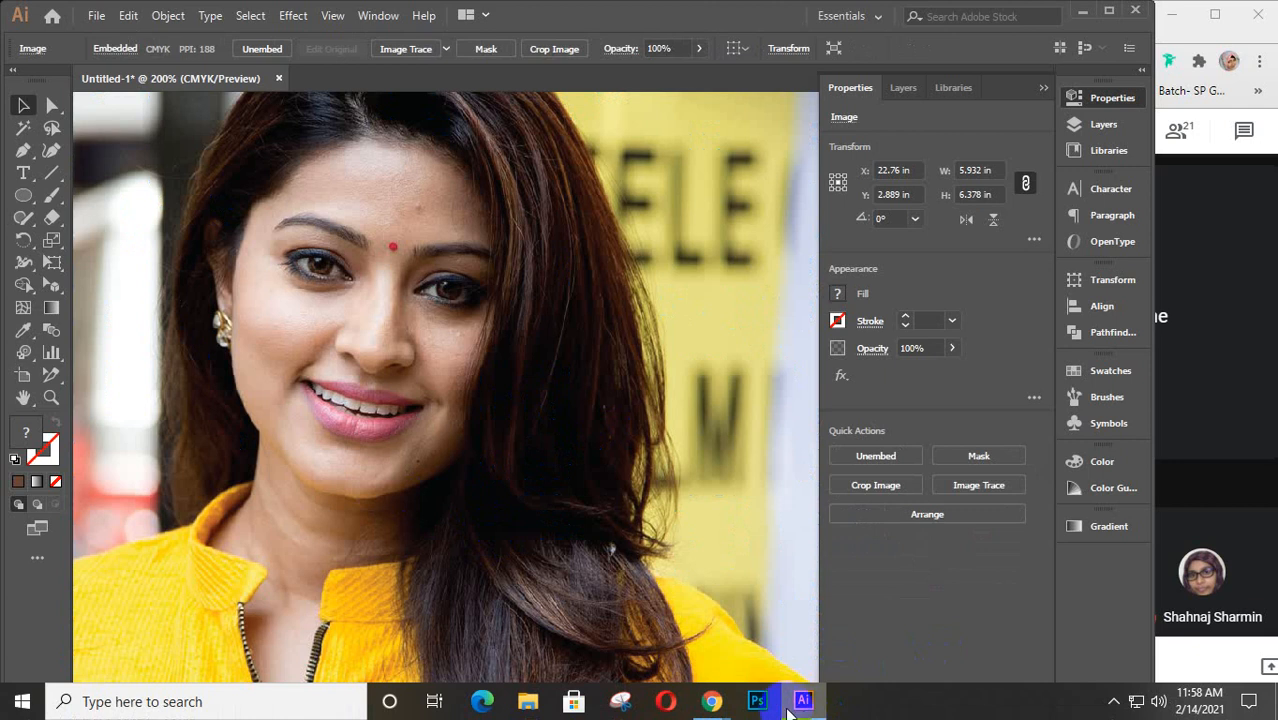
mouse_move(705, 701)
click(585, 645)
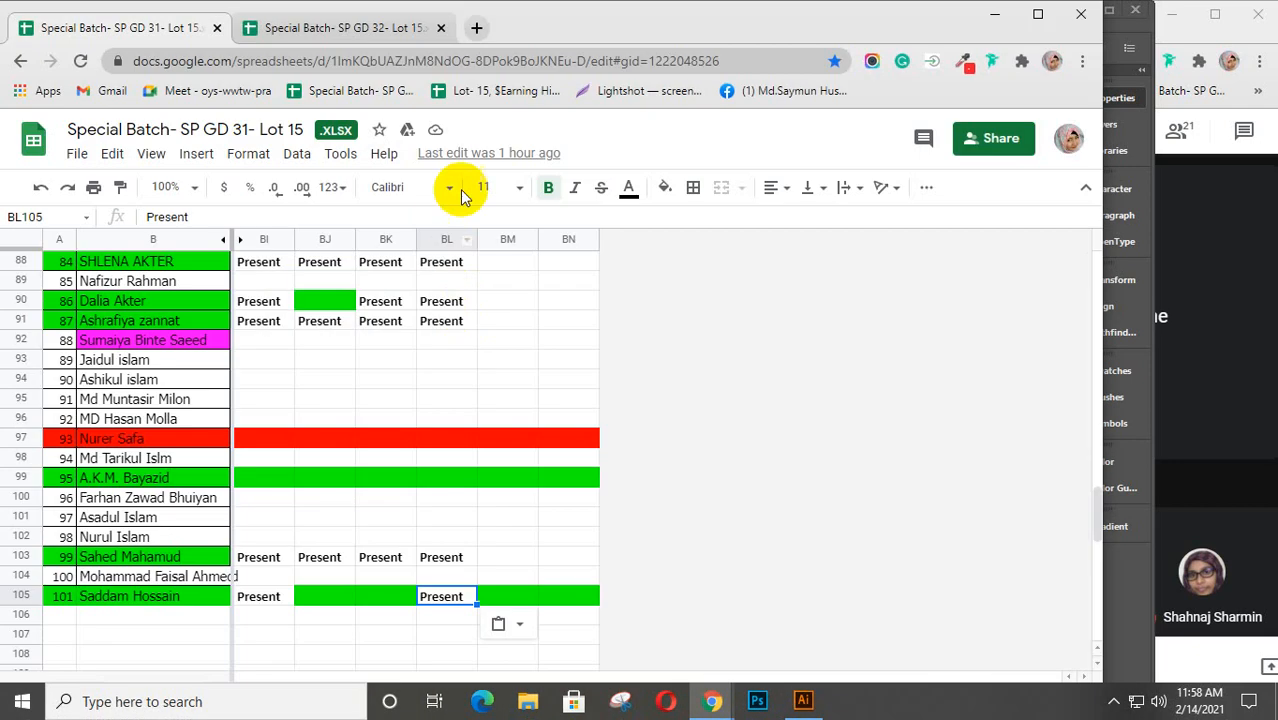
click(477, 29)
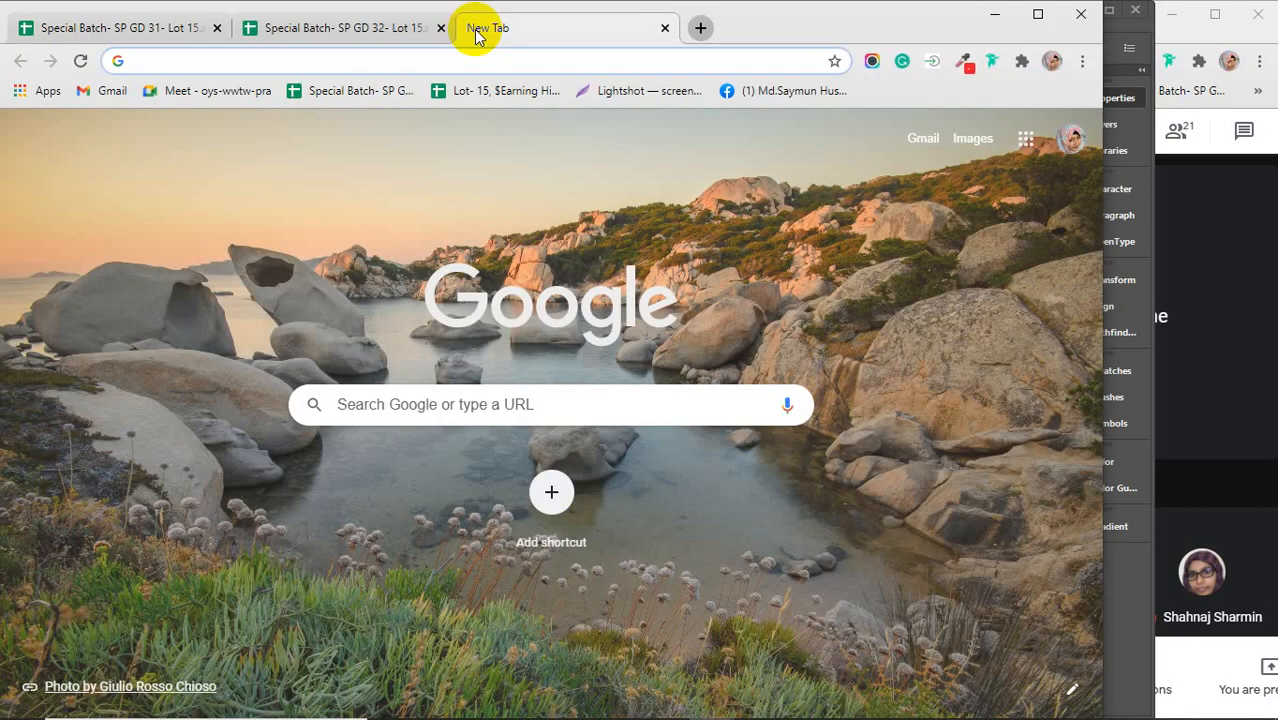
text(ve)
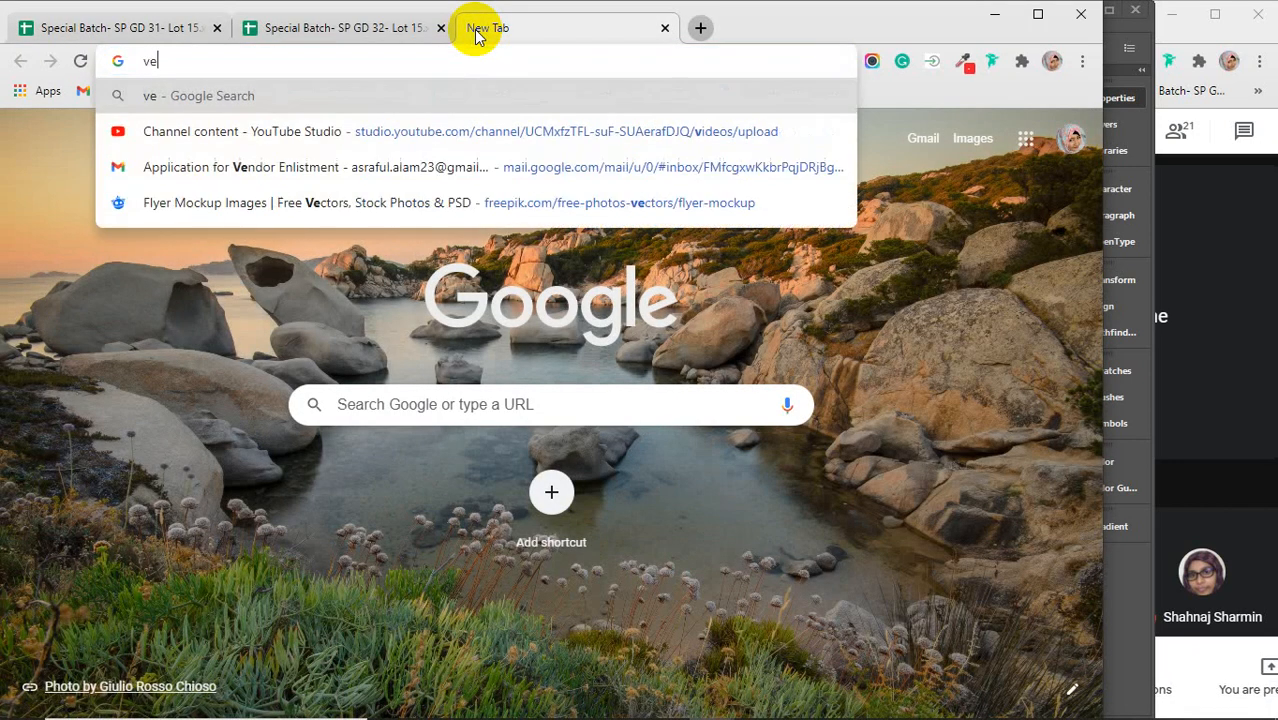
text(ctor )
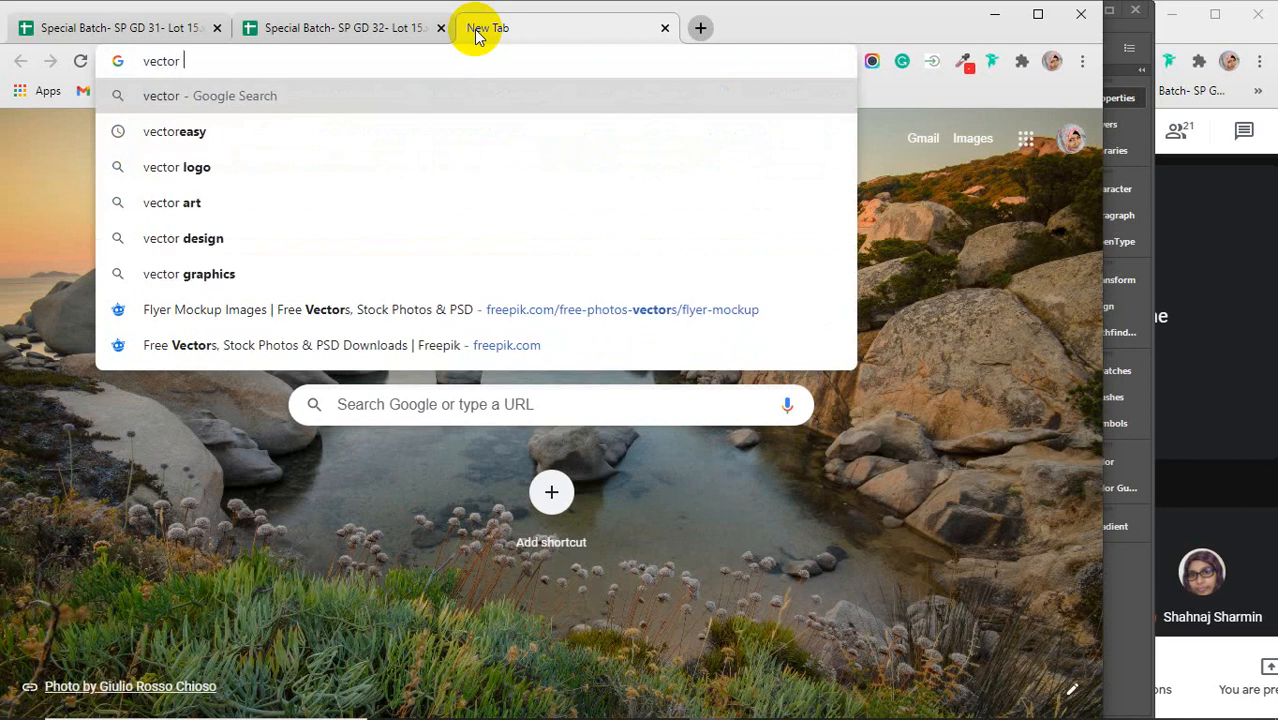
text(illus)
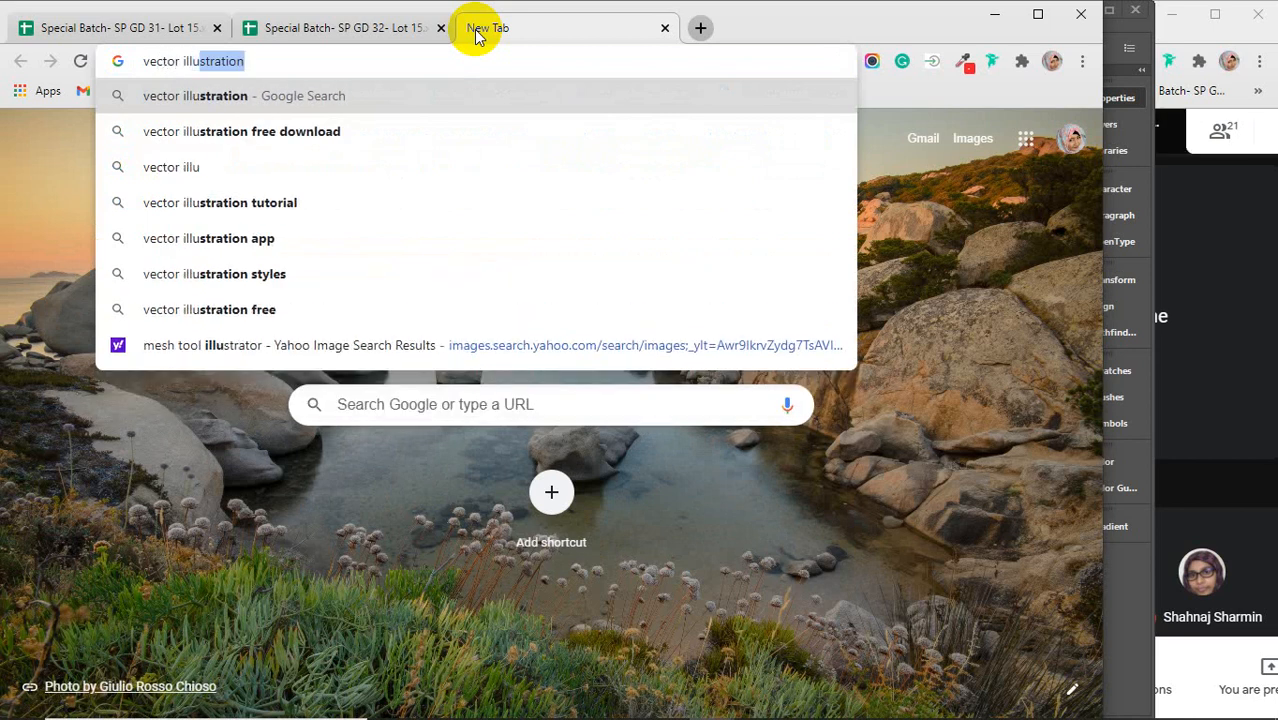
mouse_move(1240, 706)
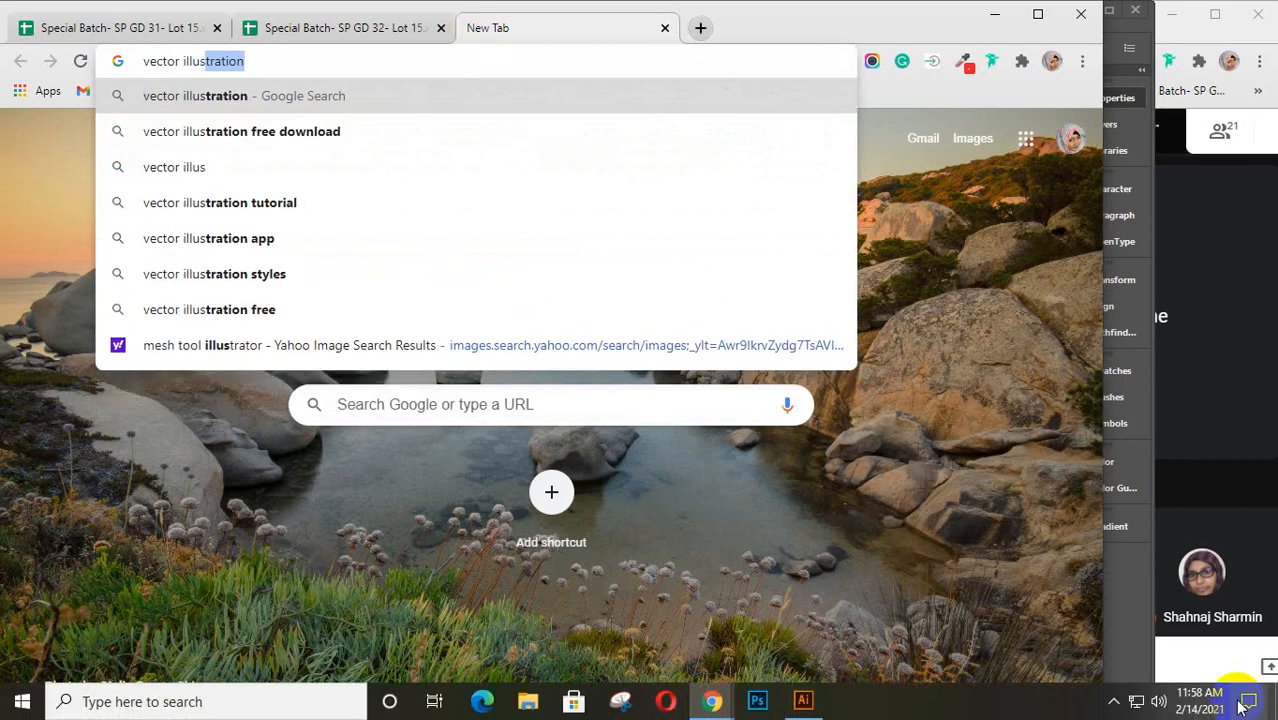
click(1114, 701)
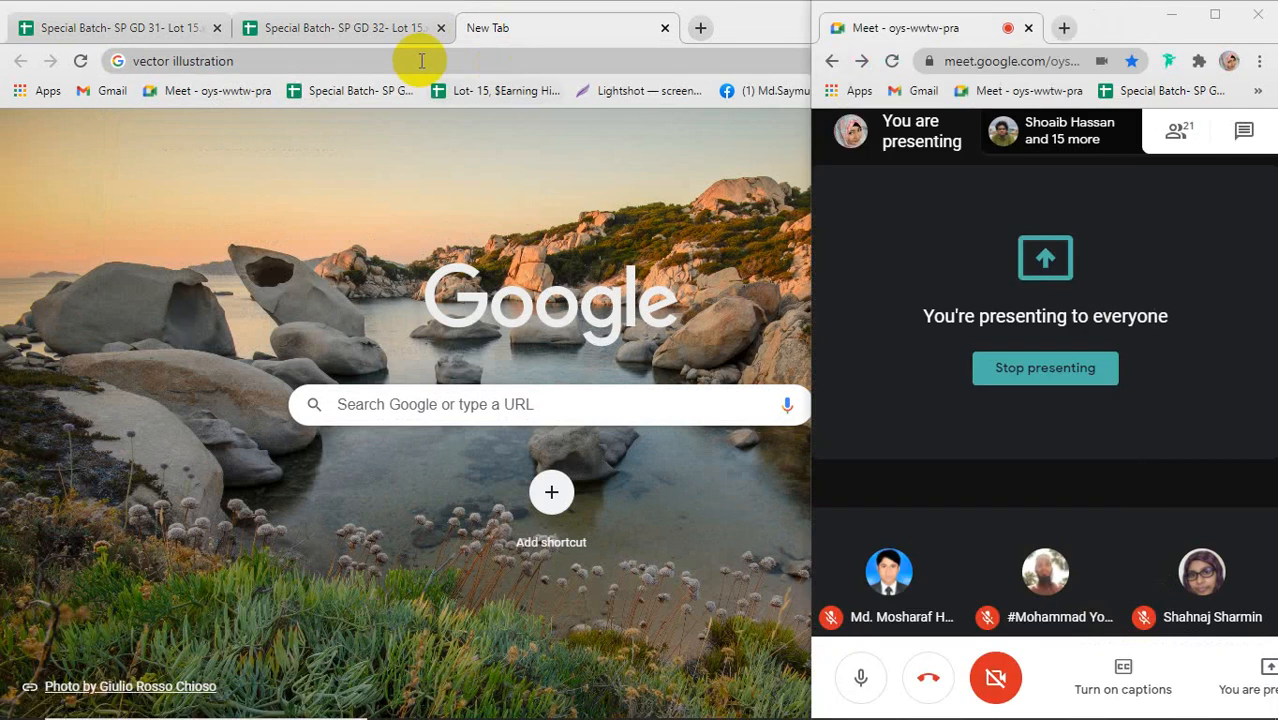
click(397, 61)
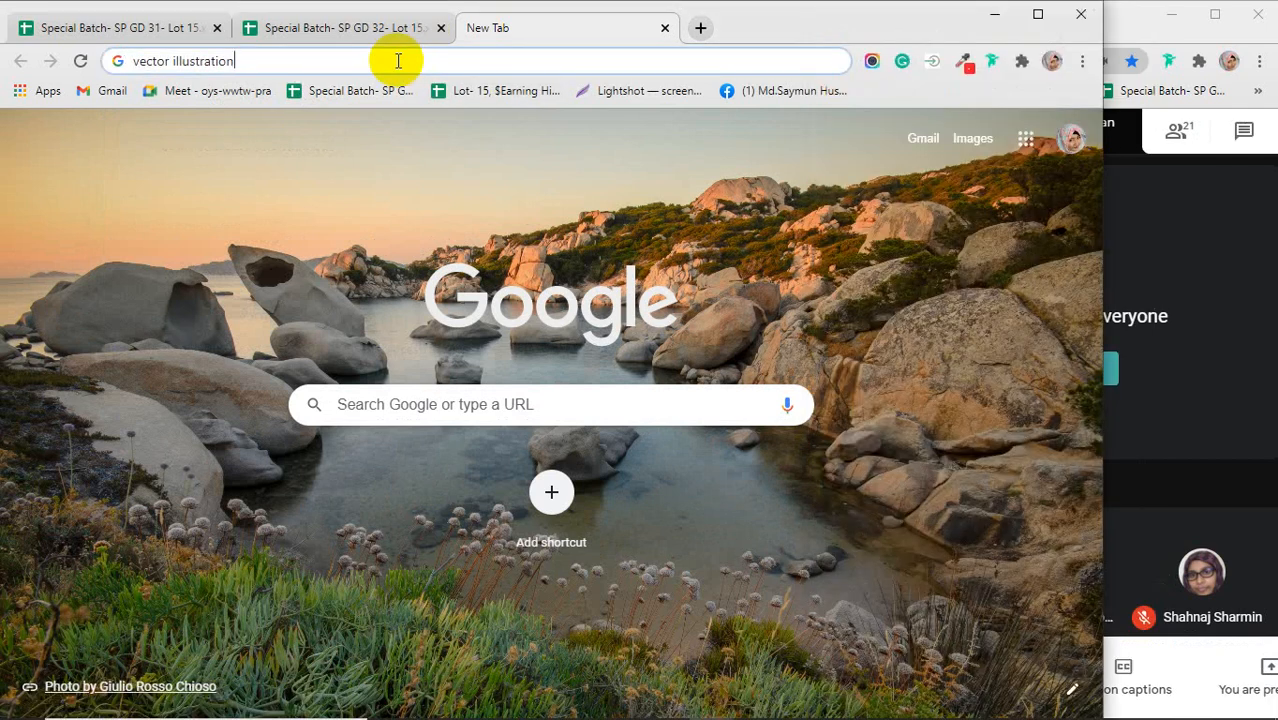
key(Return)
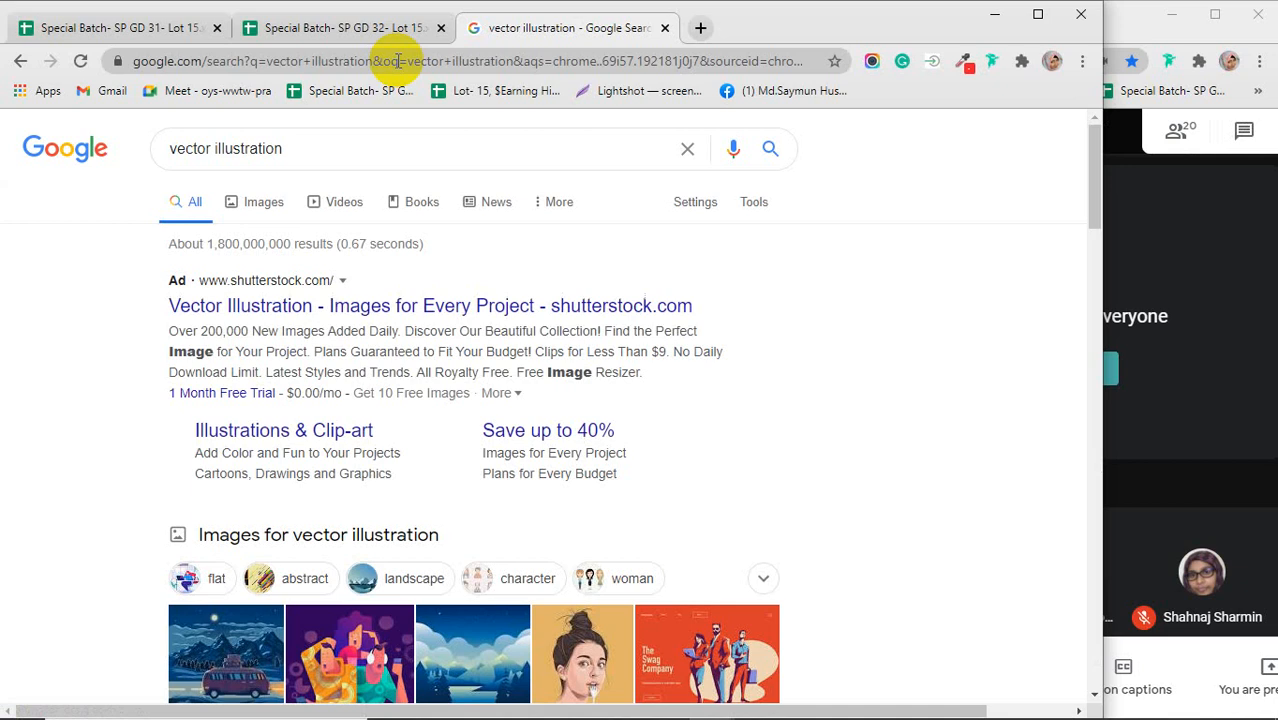
Step: Show the image results for the search and preview the cartoon portrait of a woman with a fork
click(250, 204)
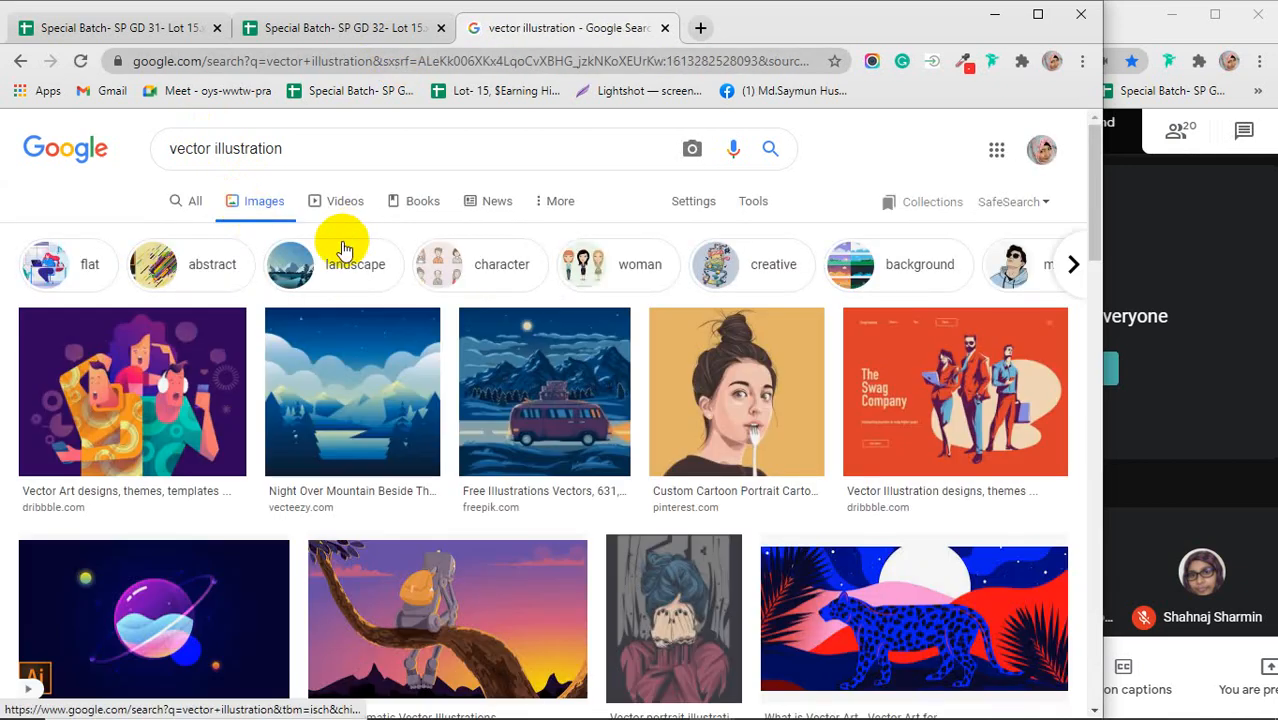
scroll(550, 410, down, 1)
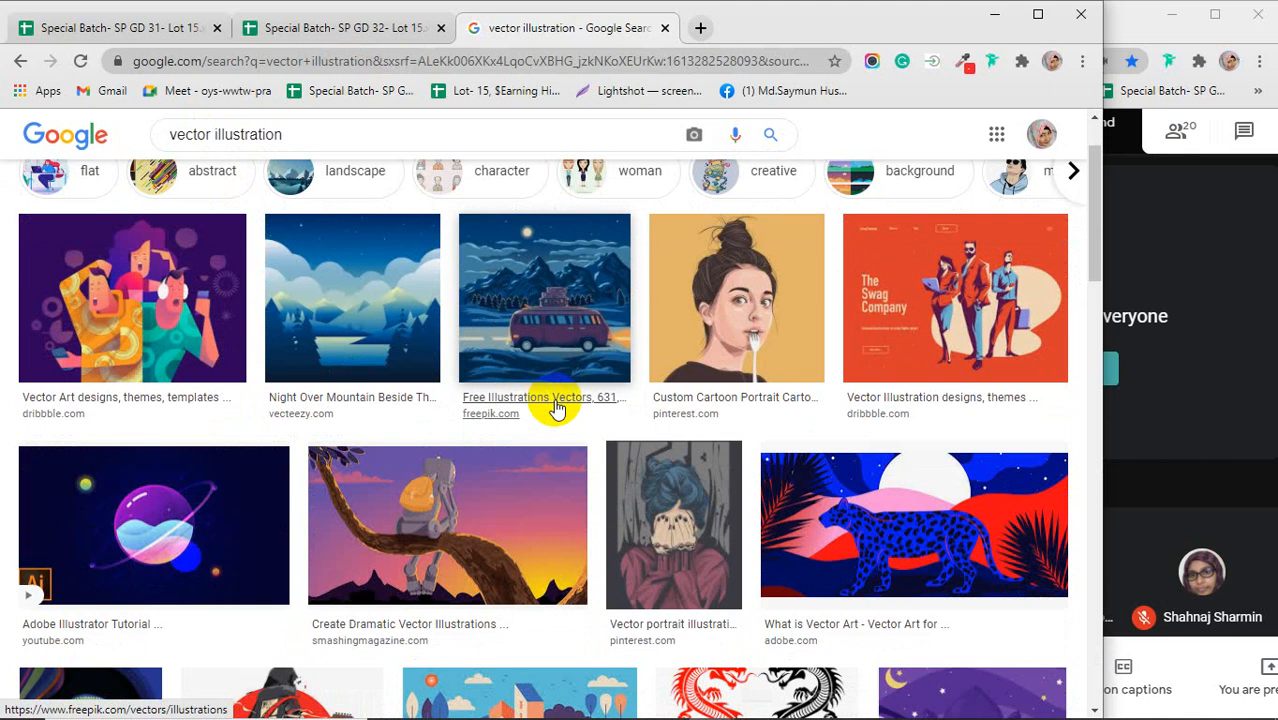
click(747, 322)
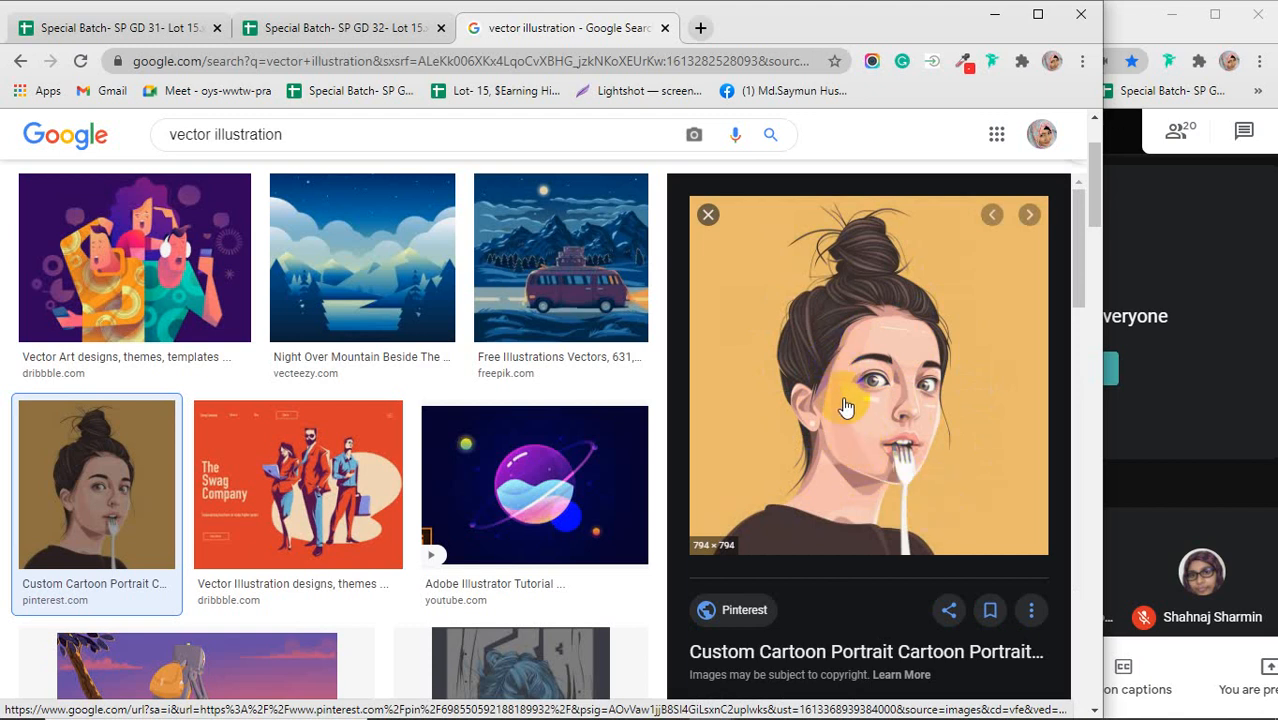
click(829, 299)
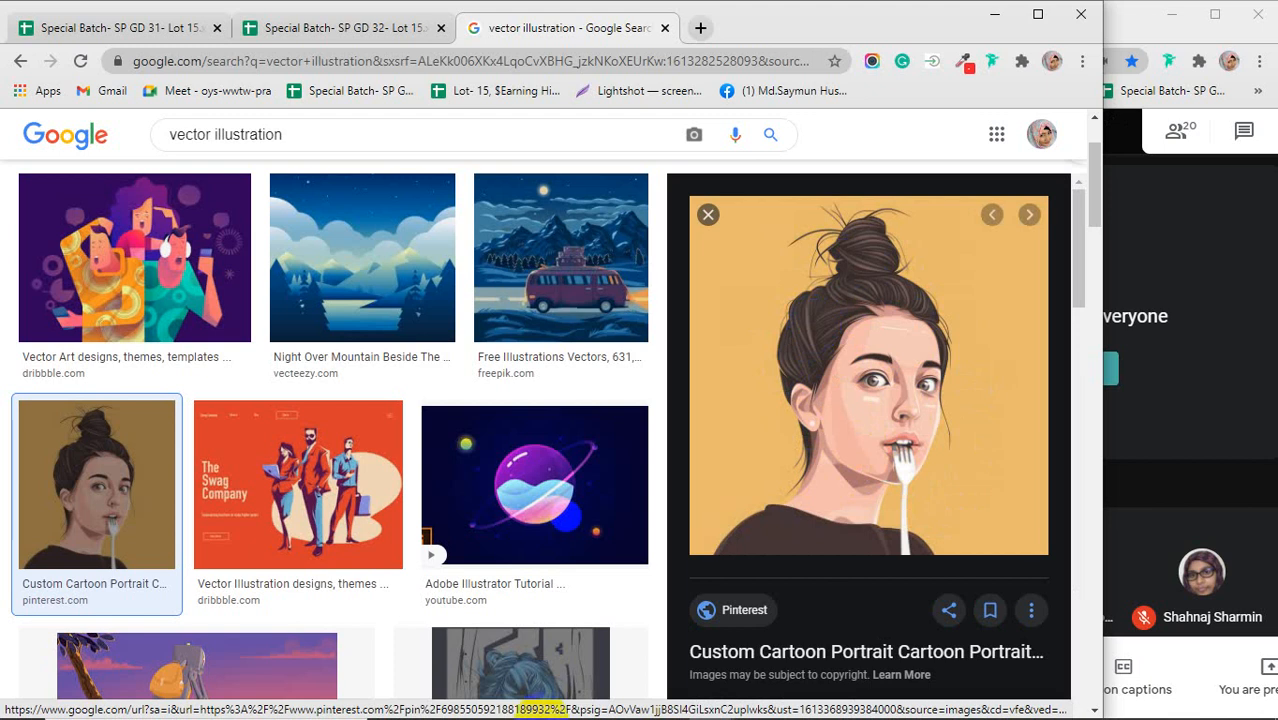
Step: Switch to Illustrator and show the Paintbrush and Blob Brush tools
mouse_move(628, 707)
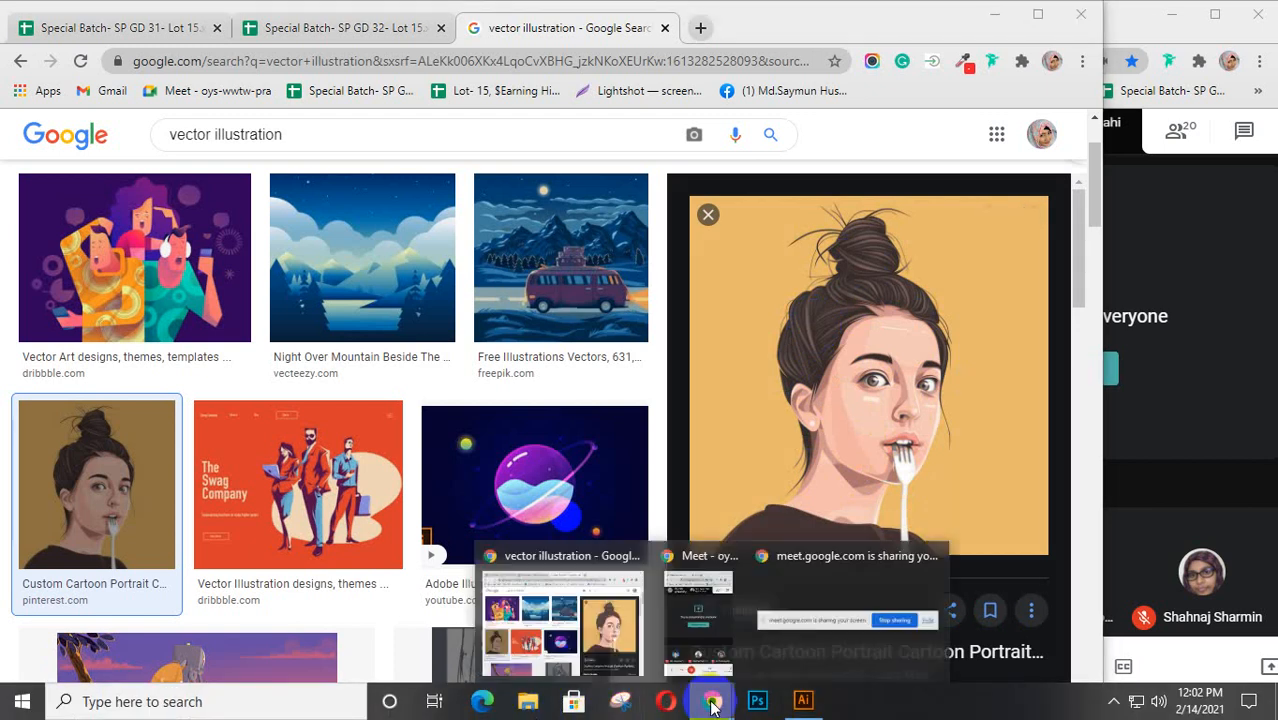
click(803, 700)
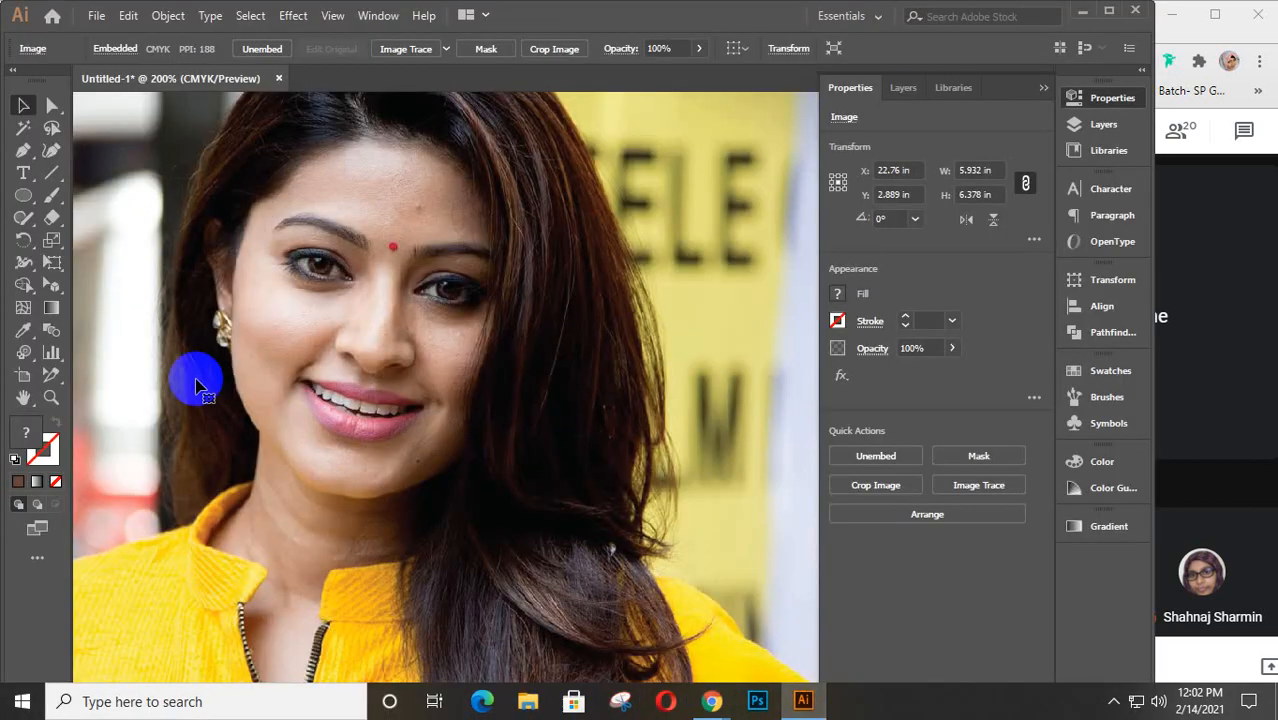
click(53, 193)
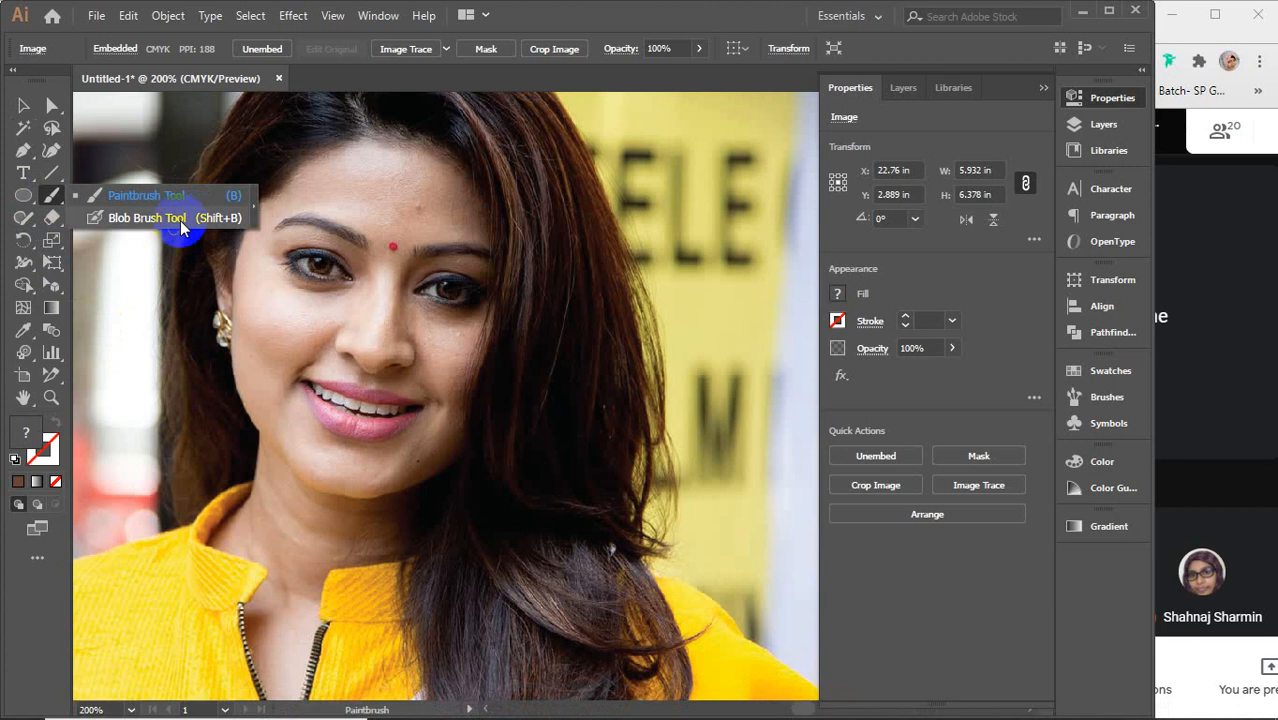
click(1232, 388)
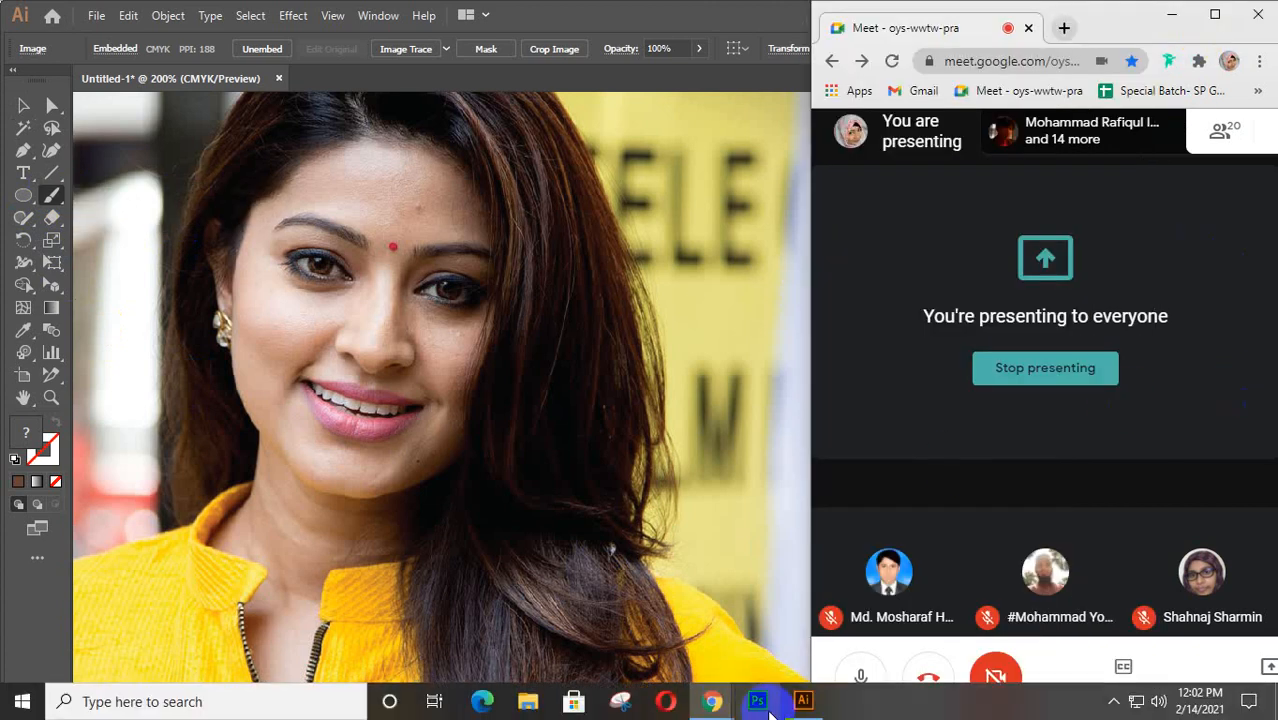
Step: Return to Chrome and browse the vector illustration image results for more example artwork
mouse_move(714, 705)
click(593, 637)
scroll(593, 637, down, 4)
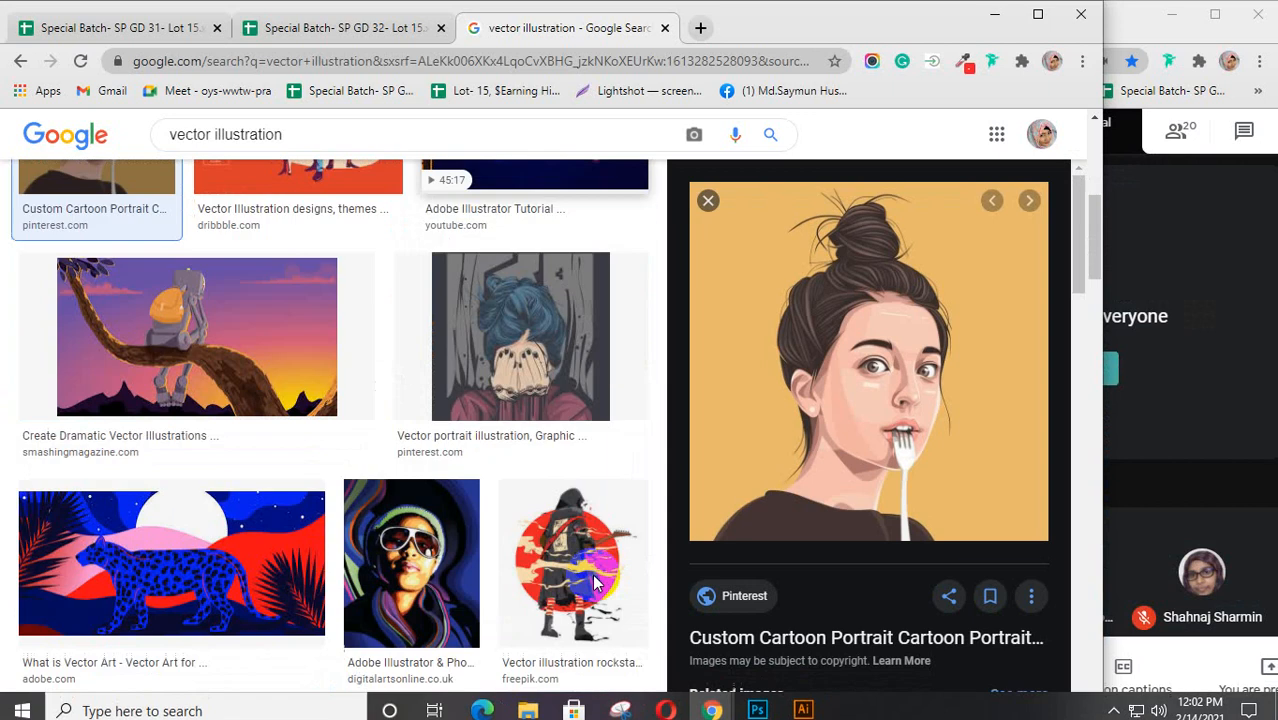
scroll(598, 580, down, 3)
scroll(593, 580, down, 5)
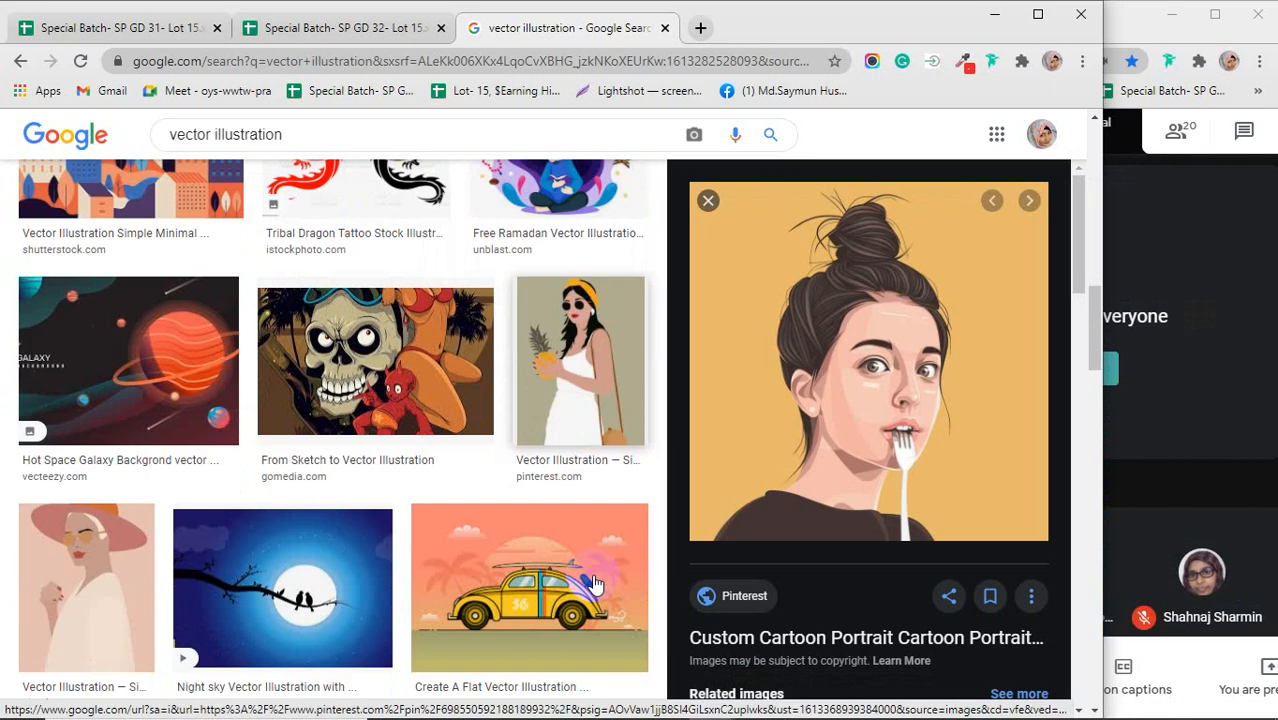
scroll(593, 578, up, 10)
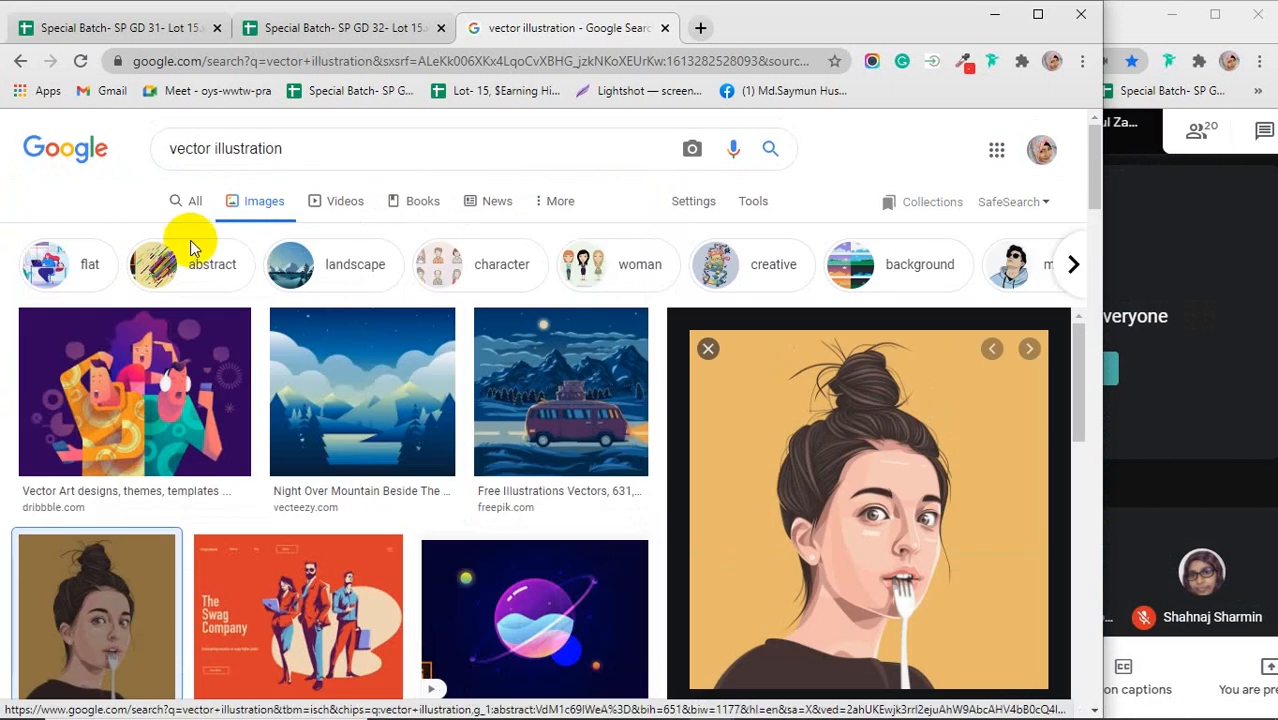
Step: Change the image search to "portrait illustration"
click(170, 148)
key(Delete)
key(Delete)
key(Delete)
key(Delete)
key(Delete)
key(Delete)
key(Delete)
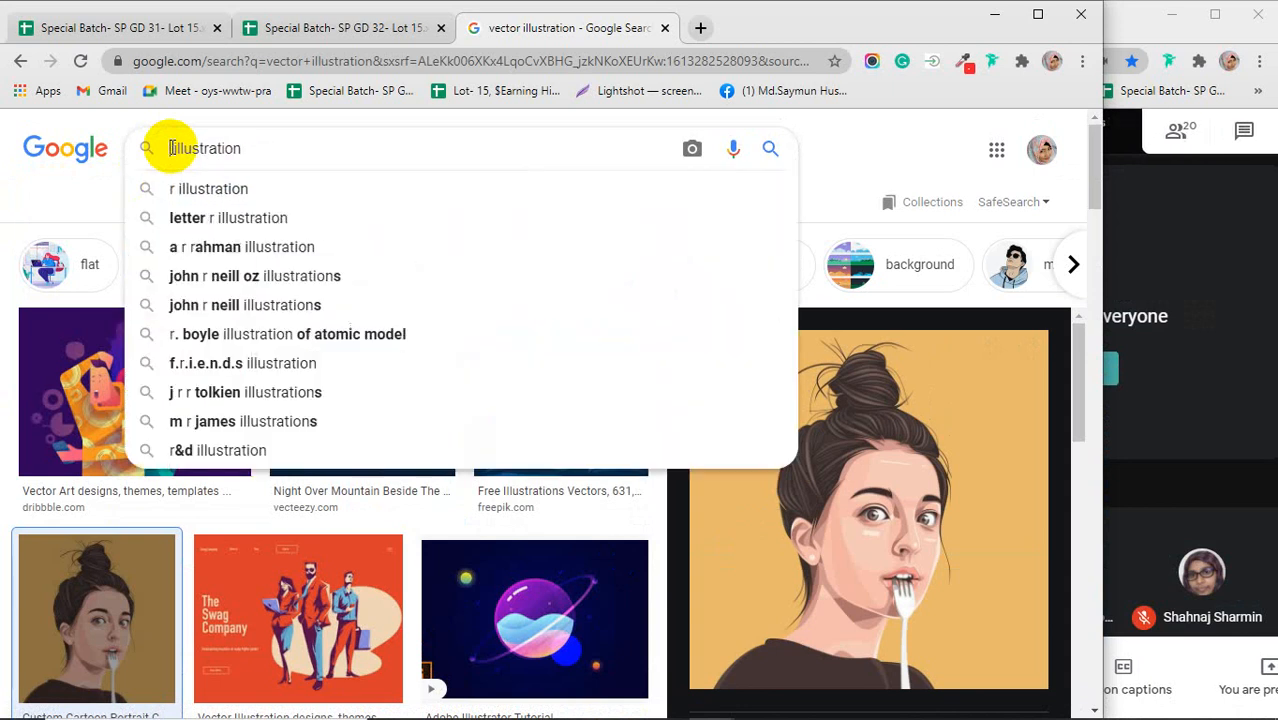
text(portail)
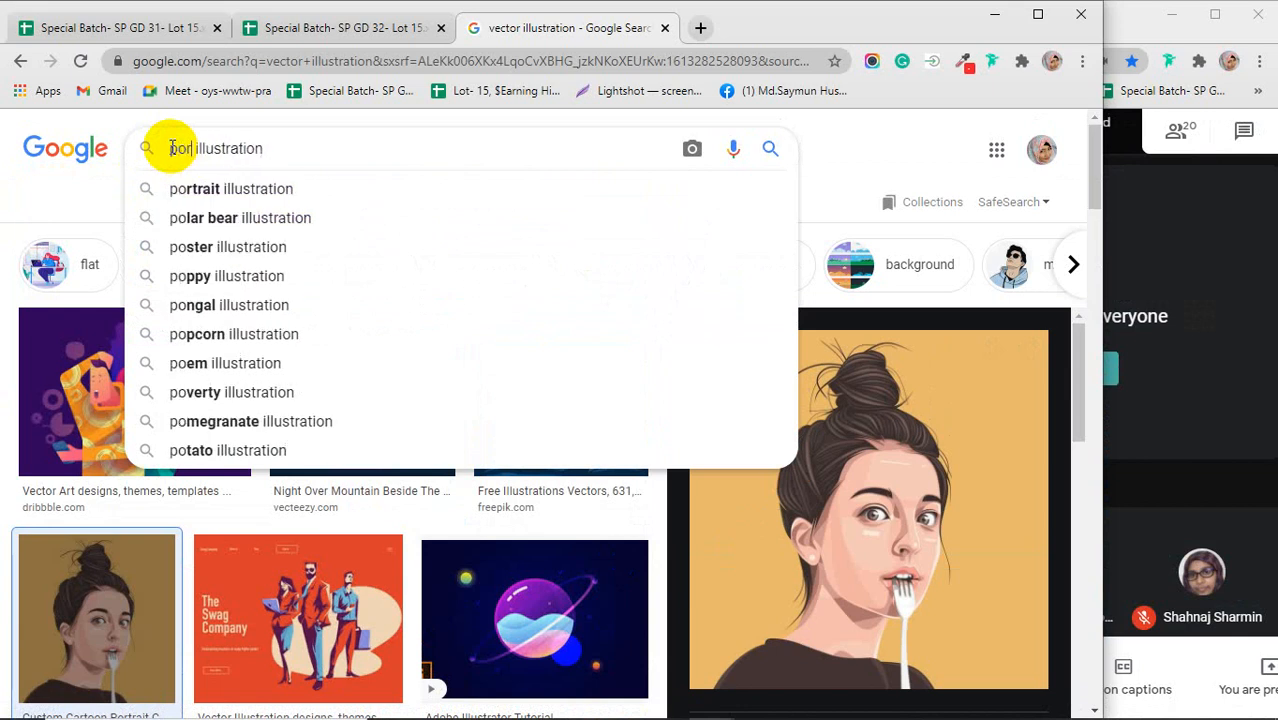
key(BackSpace)
key(BackSpace)
key(BackSpace)
text(rait)
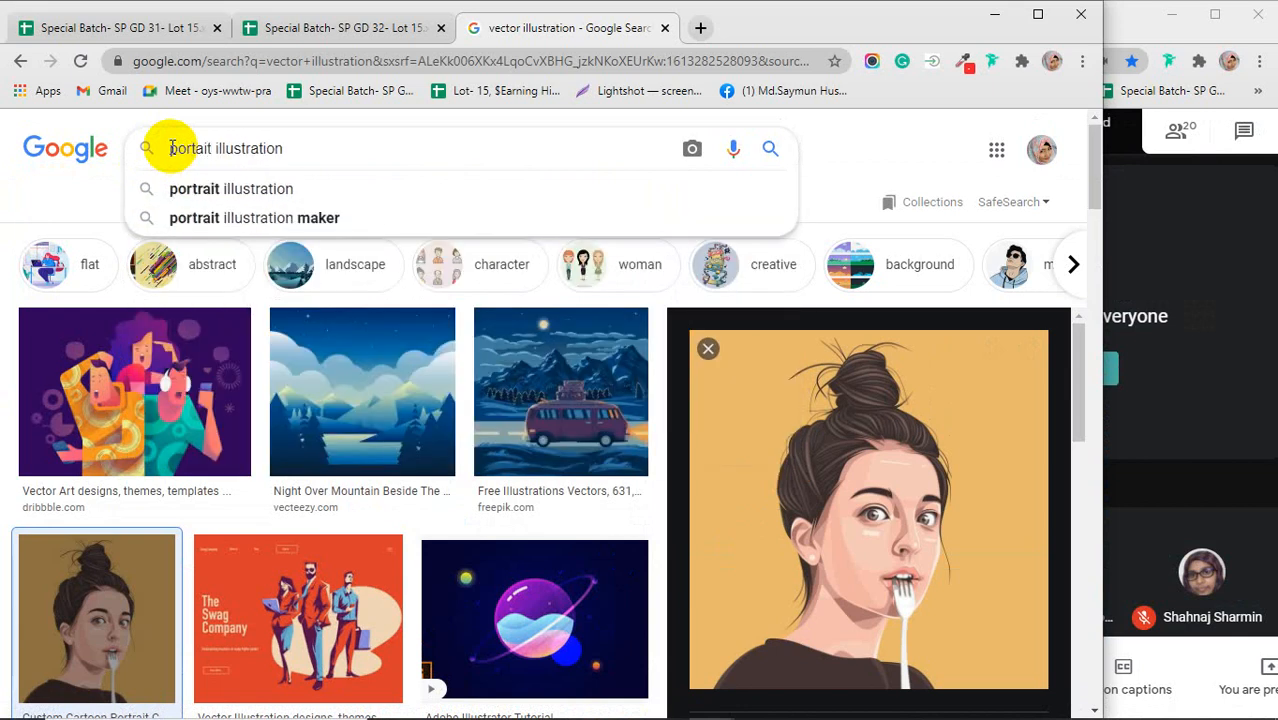
key(Down)
key(Return)
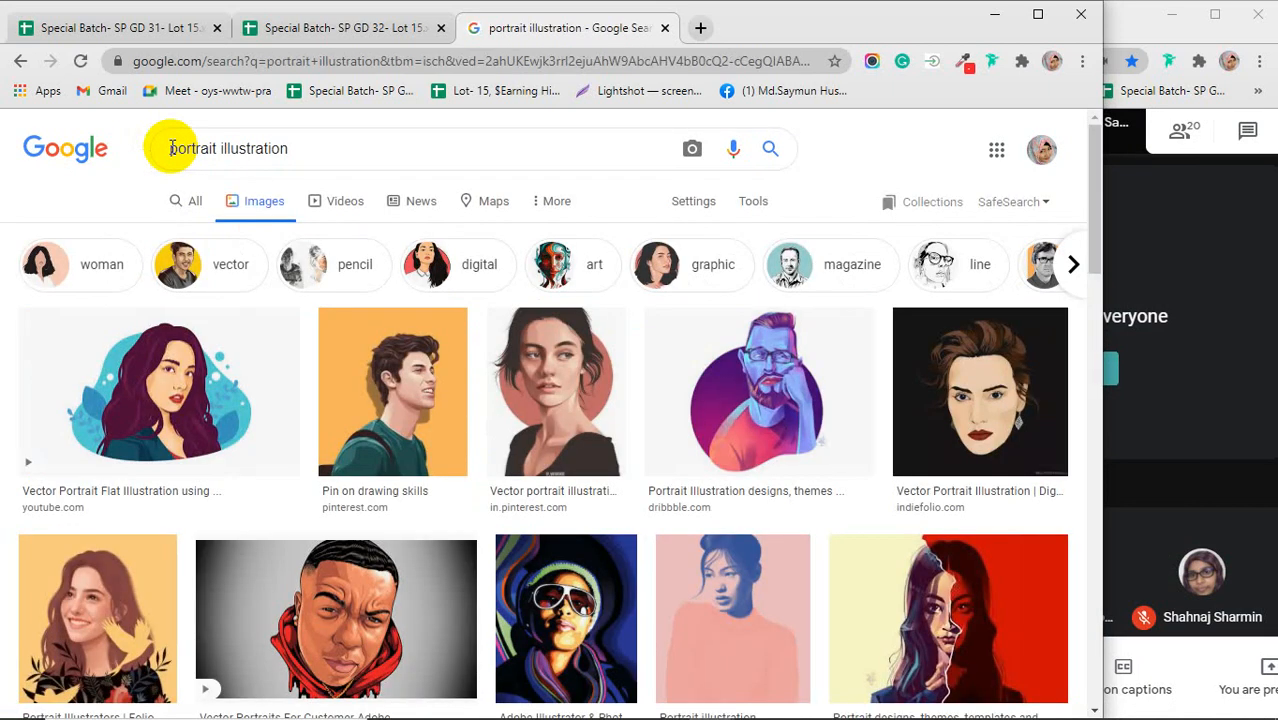
Step: Preview the flat portrait of the long-haired woman and the portrait of the man in a red hoodie
click(250, 427)
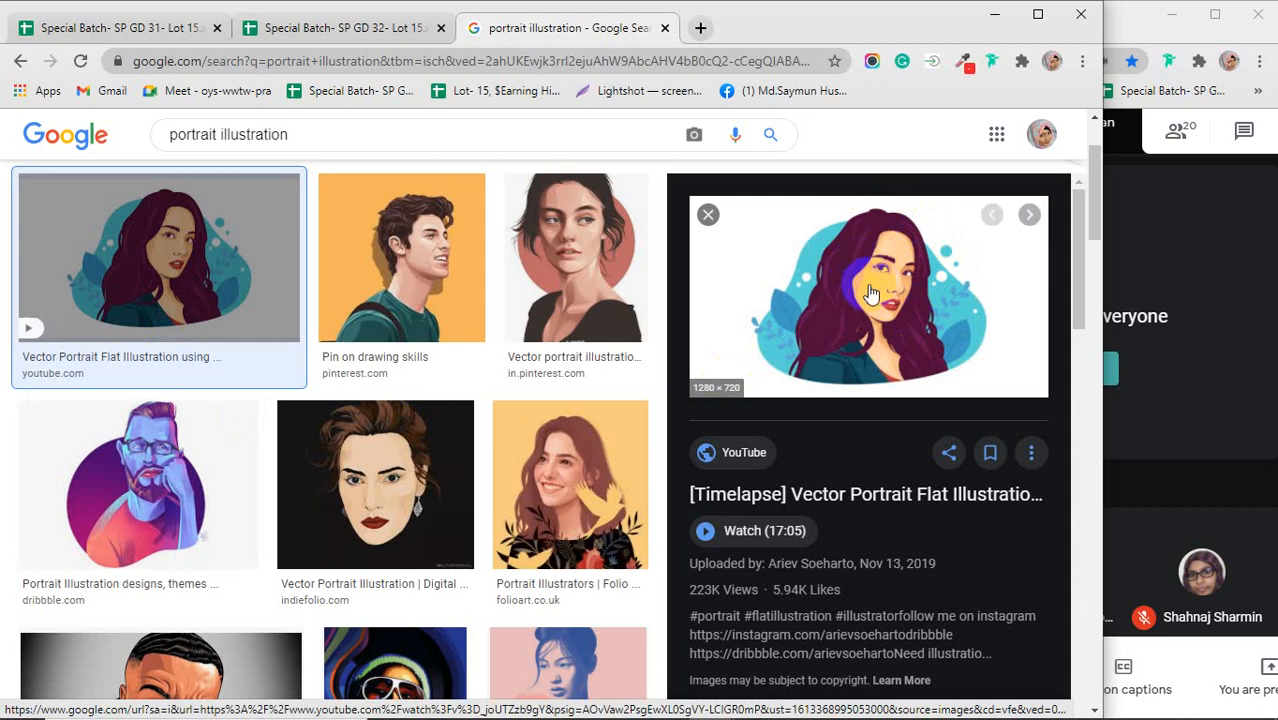
scroll(263, 511, down, 2)
click(263, 511)
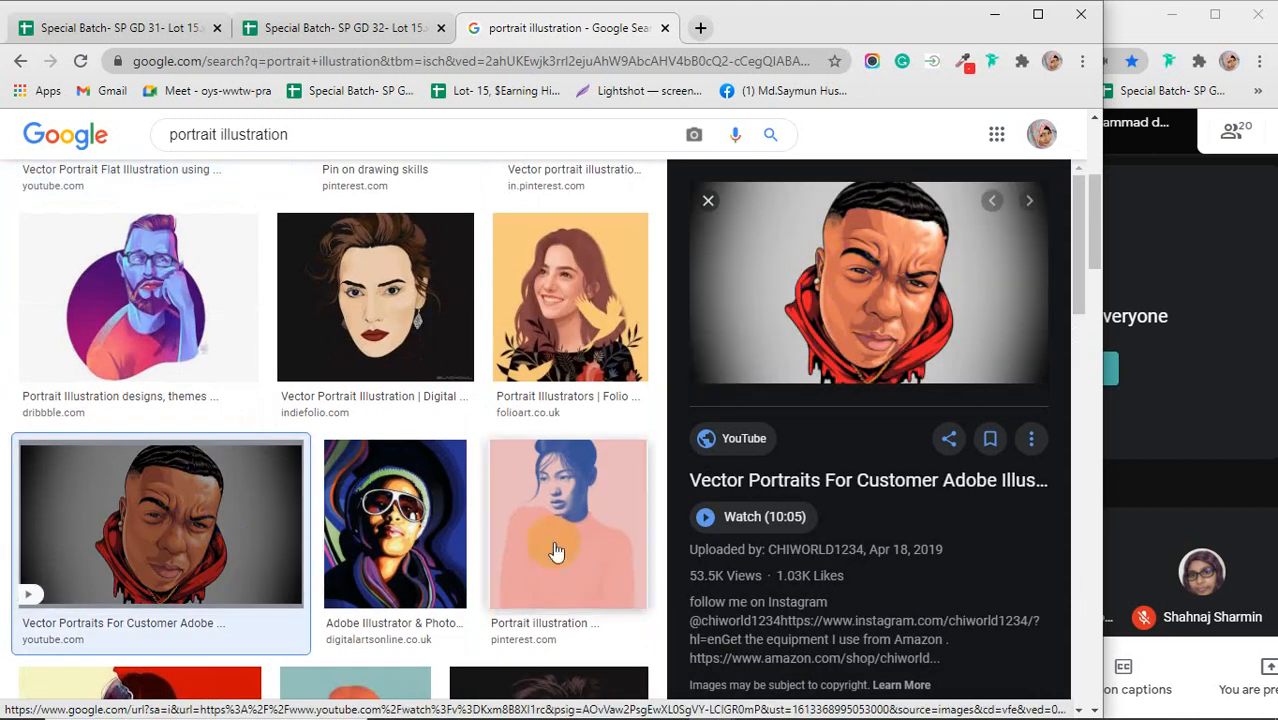
Step: Switch to Illustrator and activate the Selection tool with the embedded portrait photo still selected
mouse_move(545, 712)
click(803, 701)
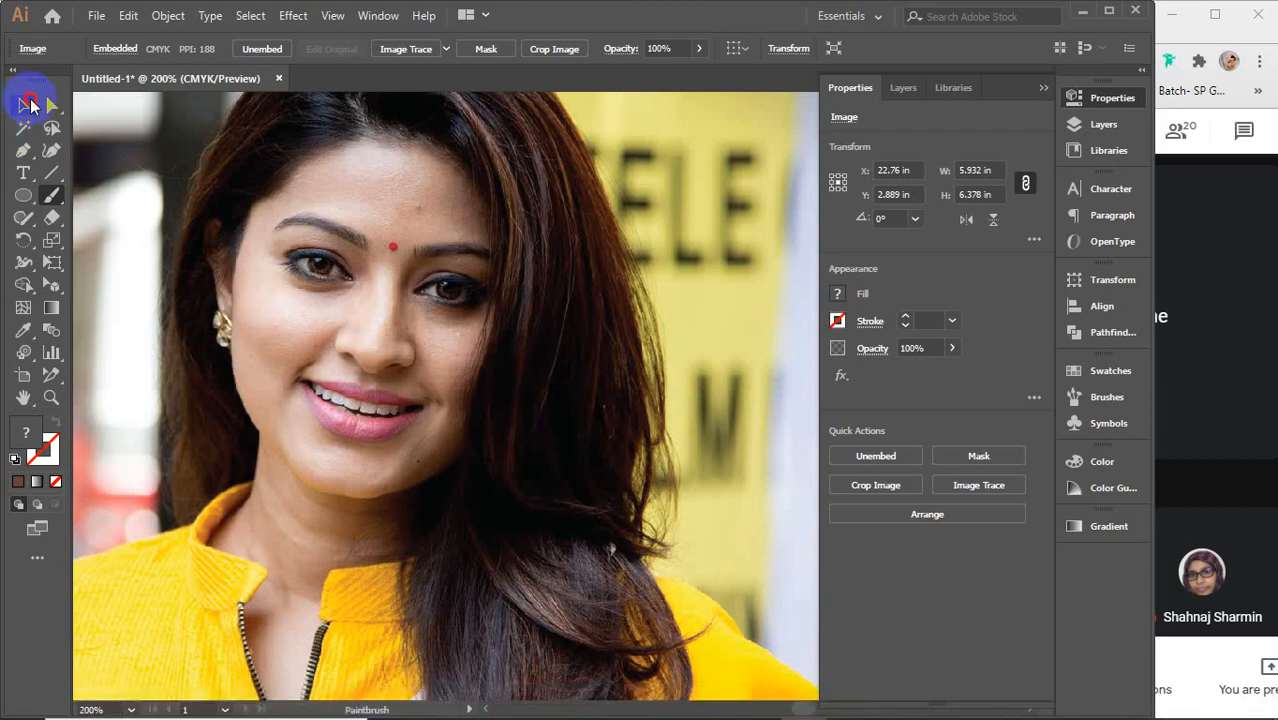
click(23, 104)
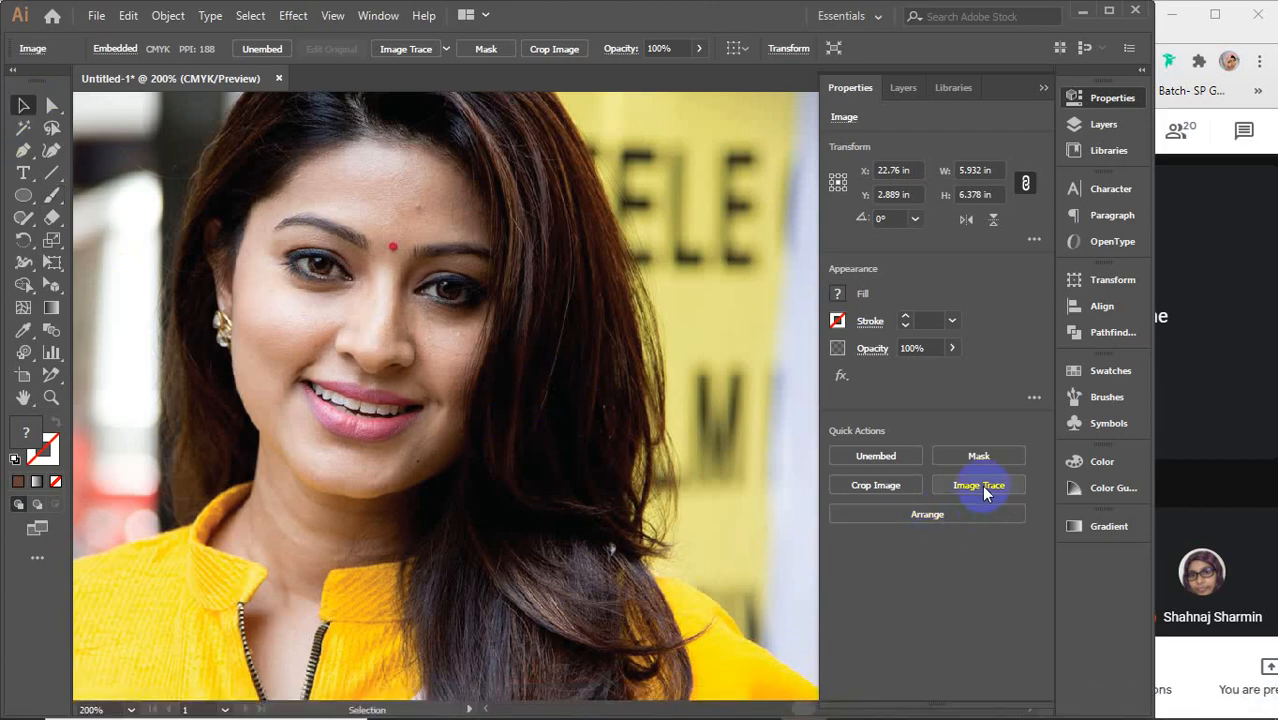
Step: Image-trace the embedded portrait photo with the Low Fidelity Photo preset
scroll(641, 524, down, 2)
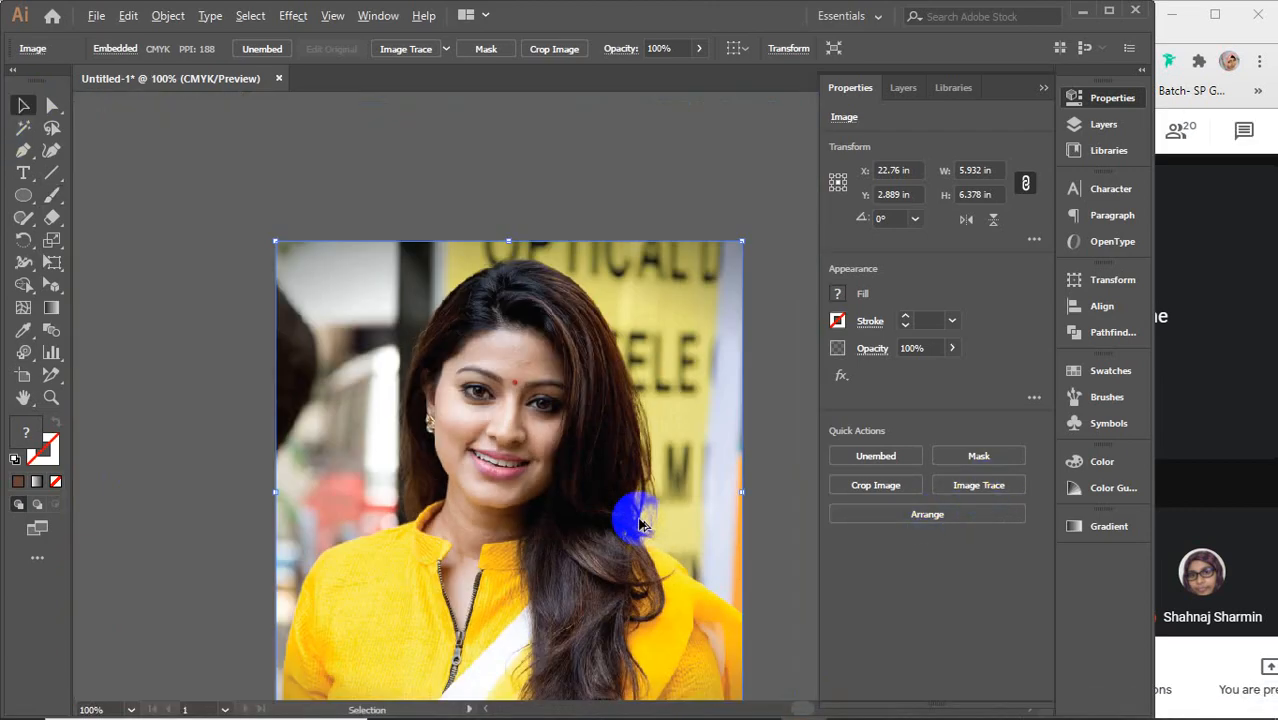
scroll(620, 510, down, 2)
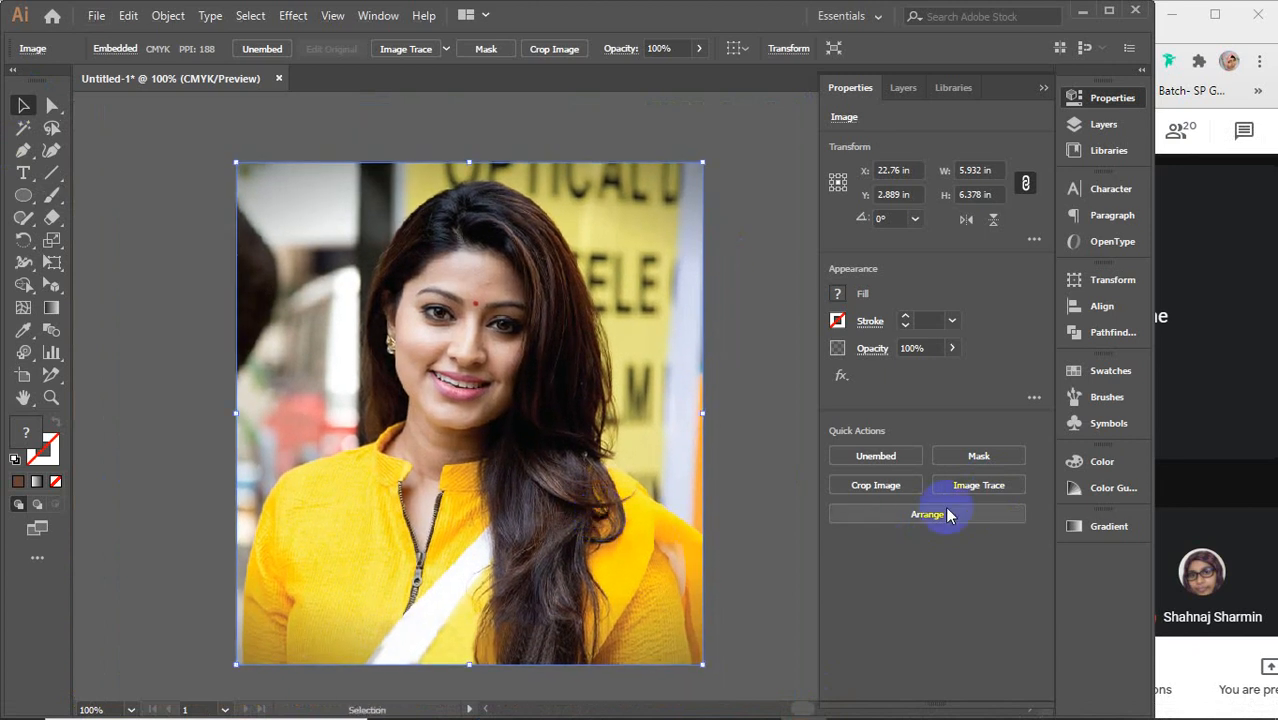
click(979, 487)
click(998, 276)
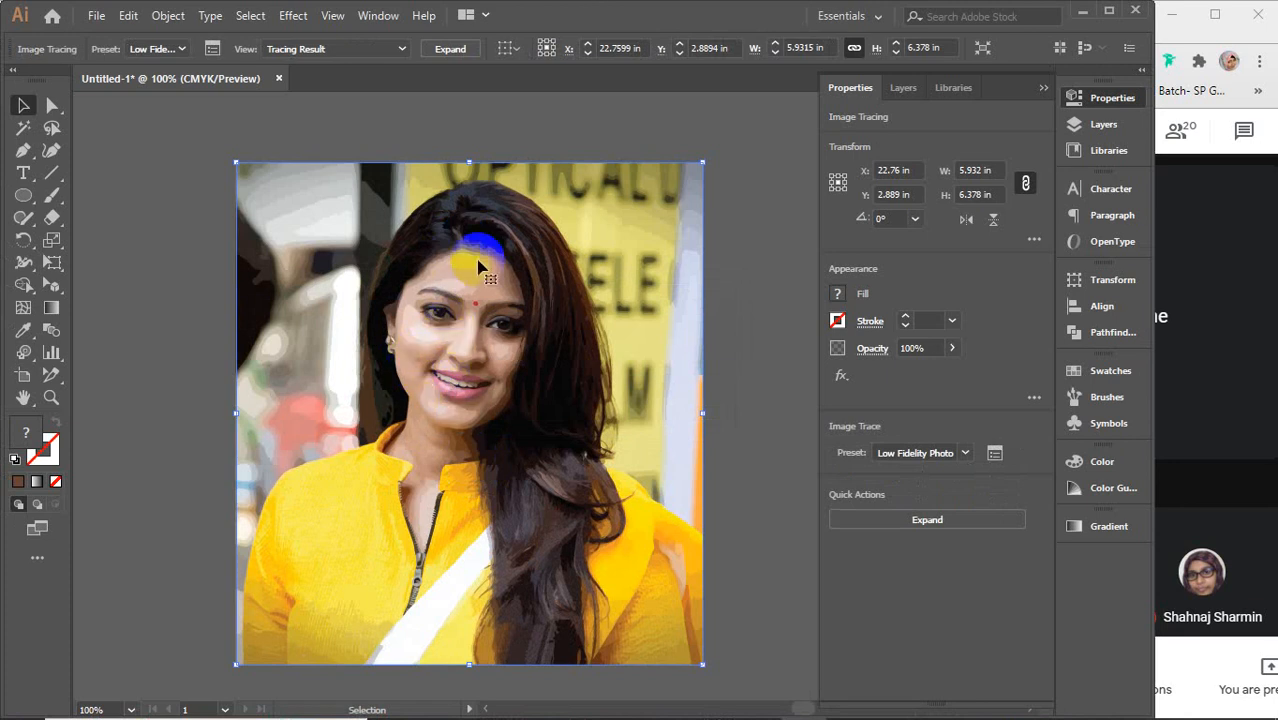
Step: Examine the traced portrait's face and colour shapes up close, and the whole tracing at reduced size
scroll(454, 370, up, 2)
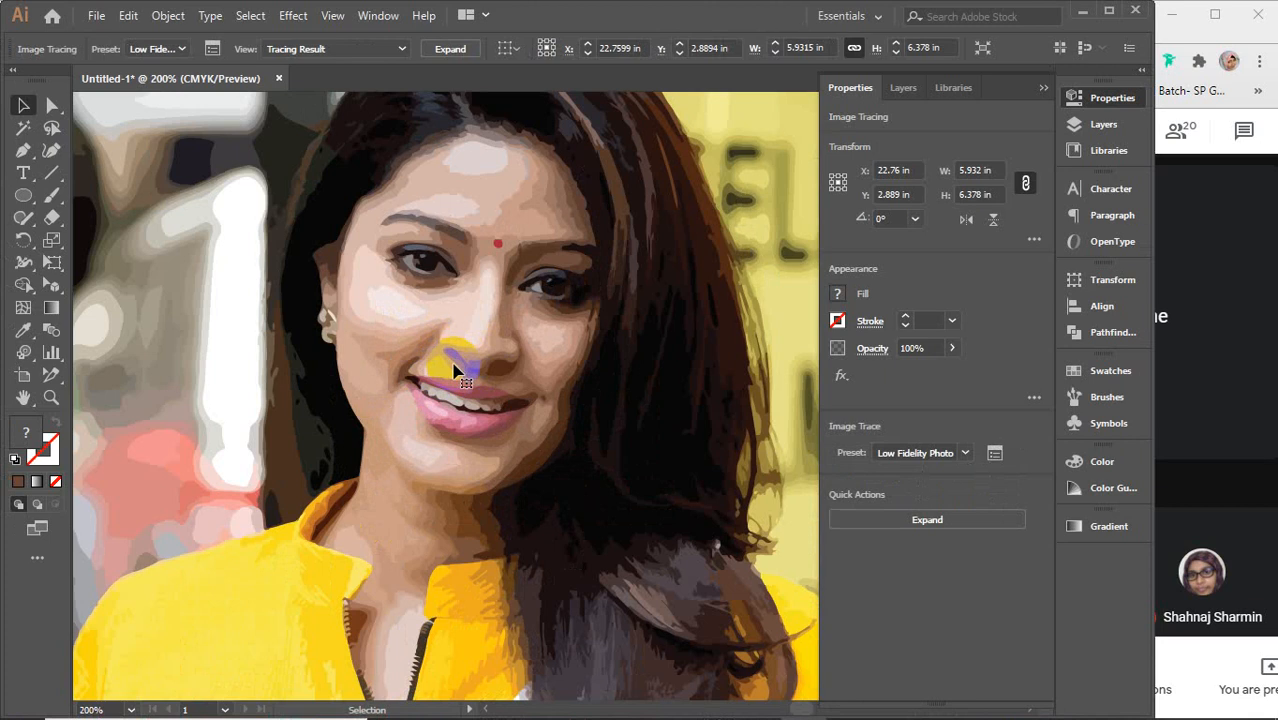
scroll(522, 338, down, 1)
scroll(510, 334, up, 2)
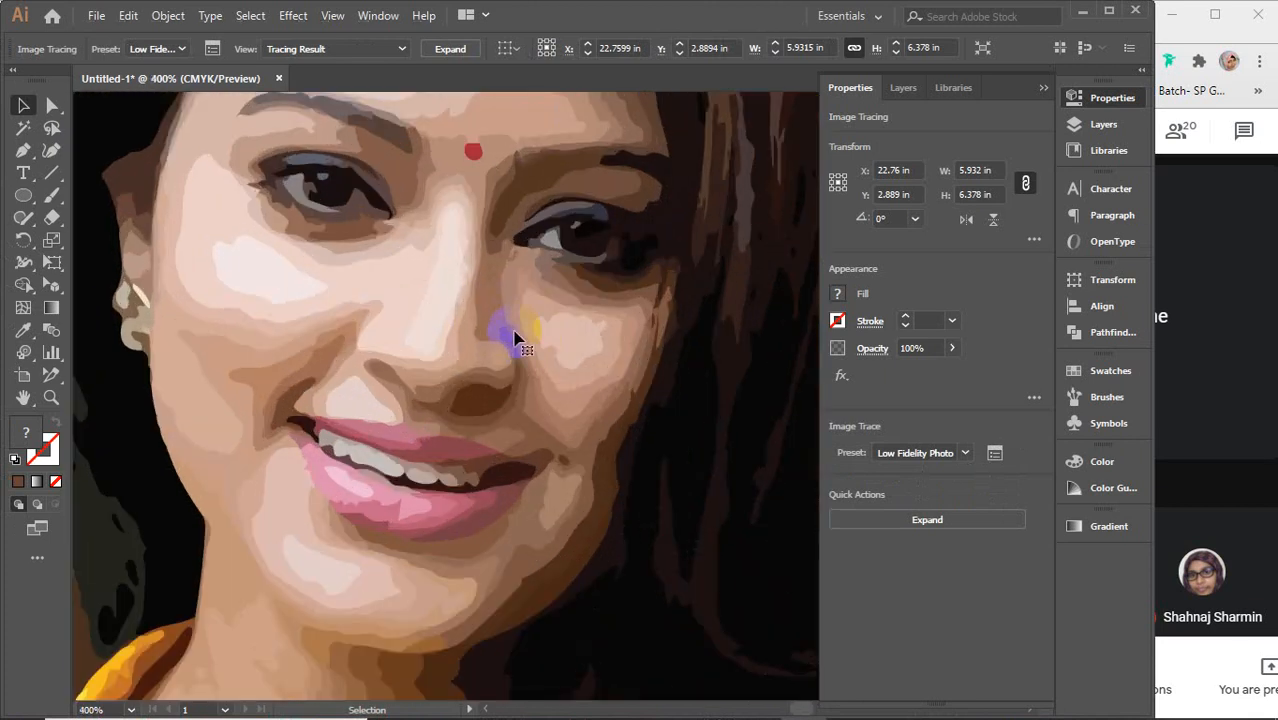
key(space)
drag(447, 299, 472, 386)
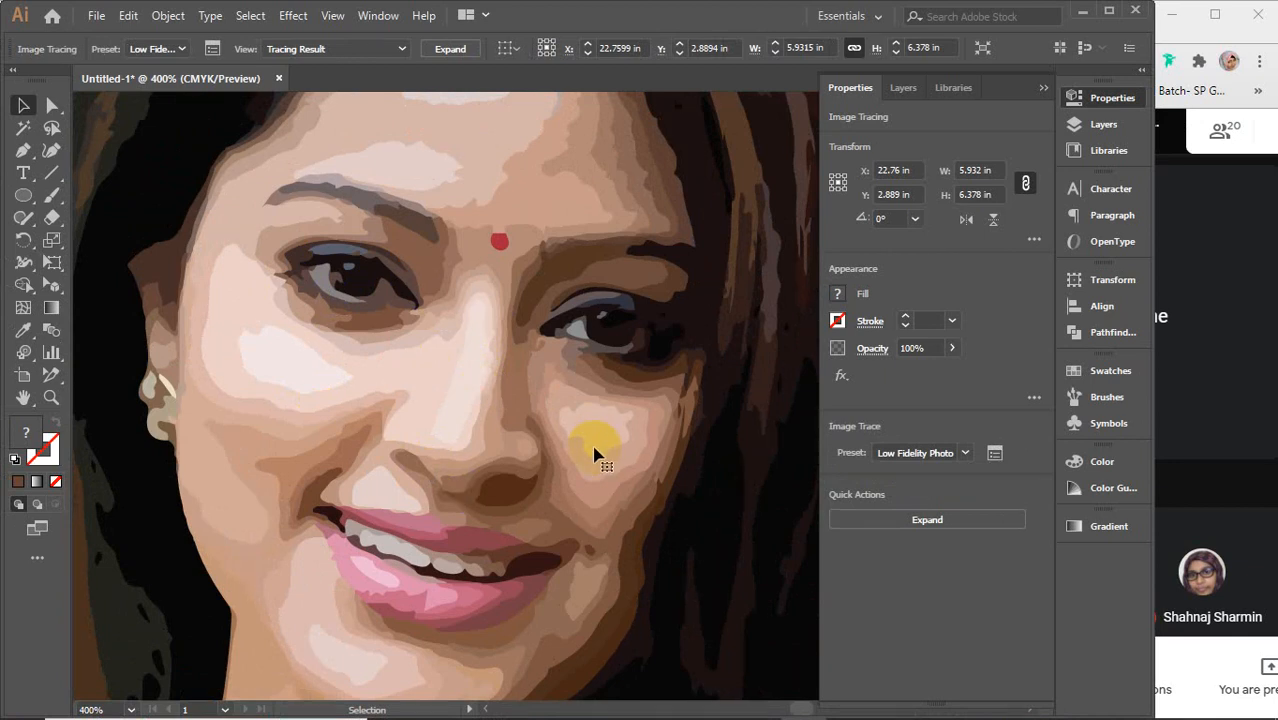
scroll(594, 455, down, 5)
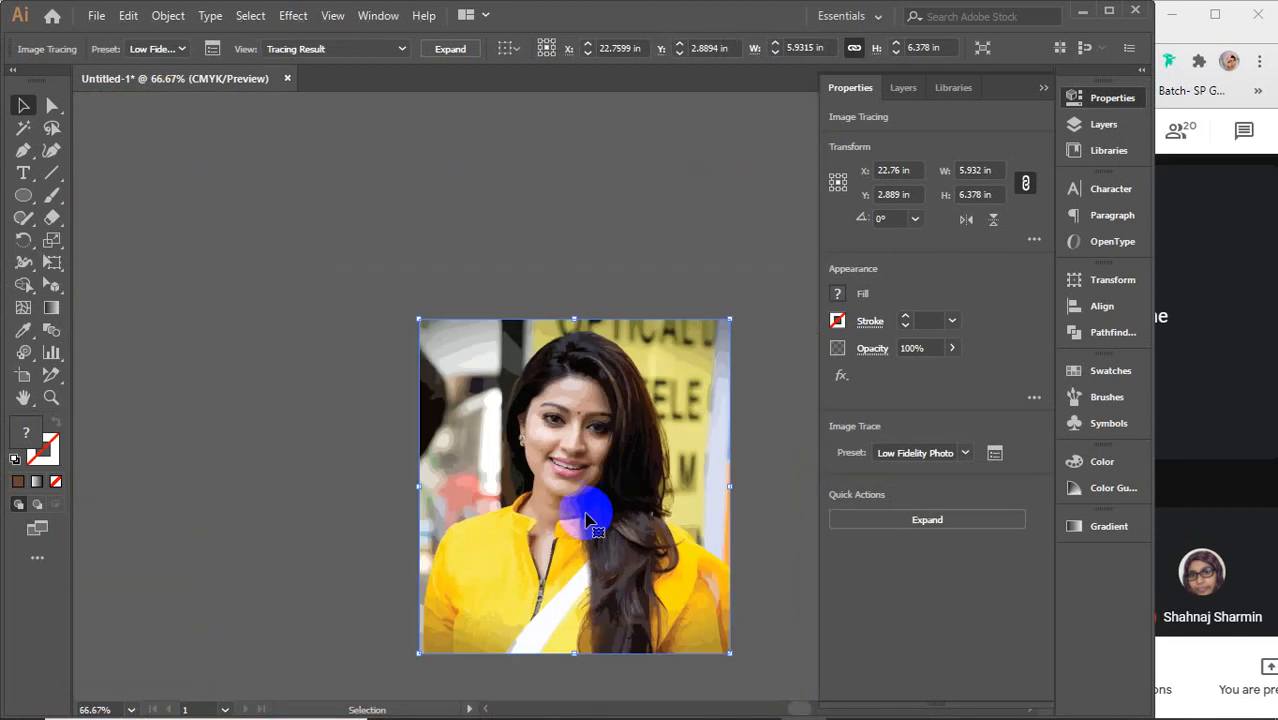
key(space)
drag(582, 535, 547, 400)
Step: Switch to Chrome and preview the blue-eyed man's close-up portrait and the related portrait of a woman with hair across her face
mouse_move(578, 715)
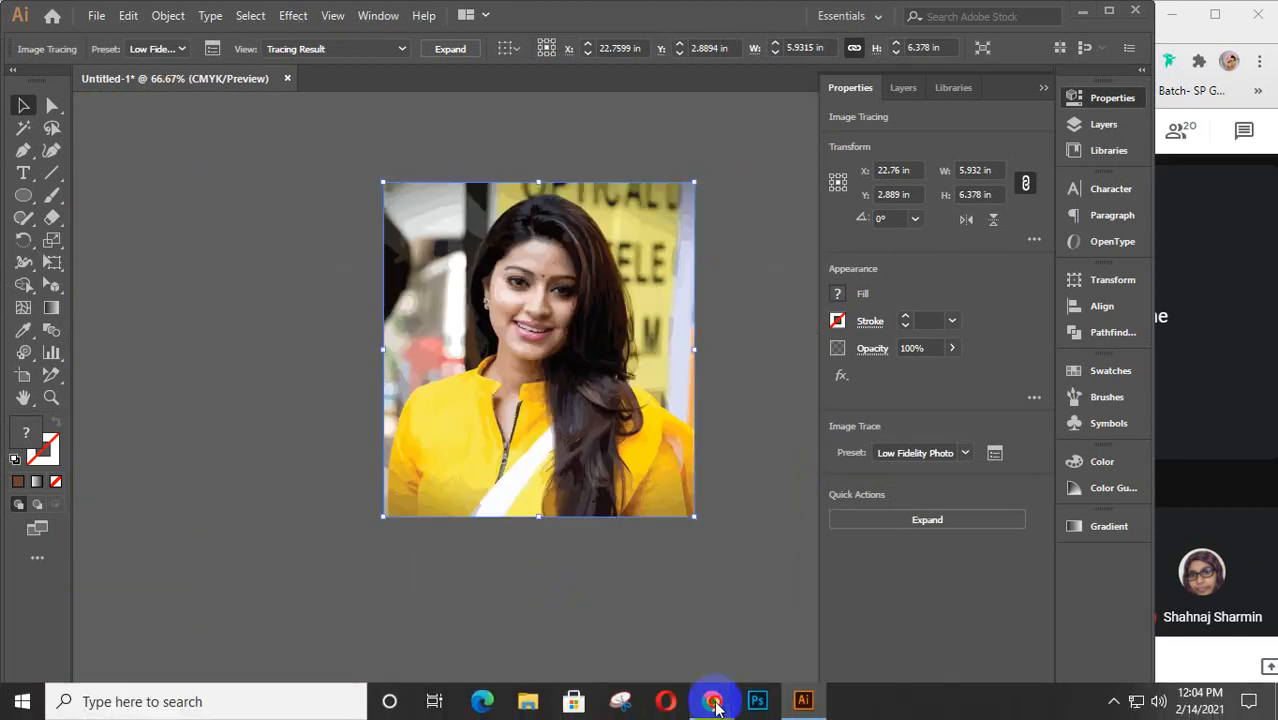
mouse_move(713, 706)
click(572, 625)
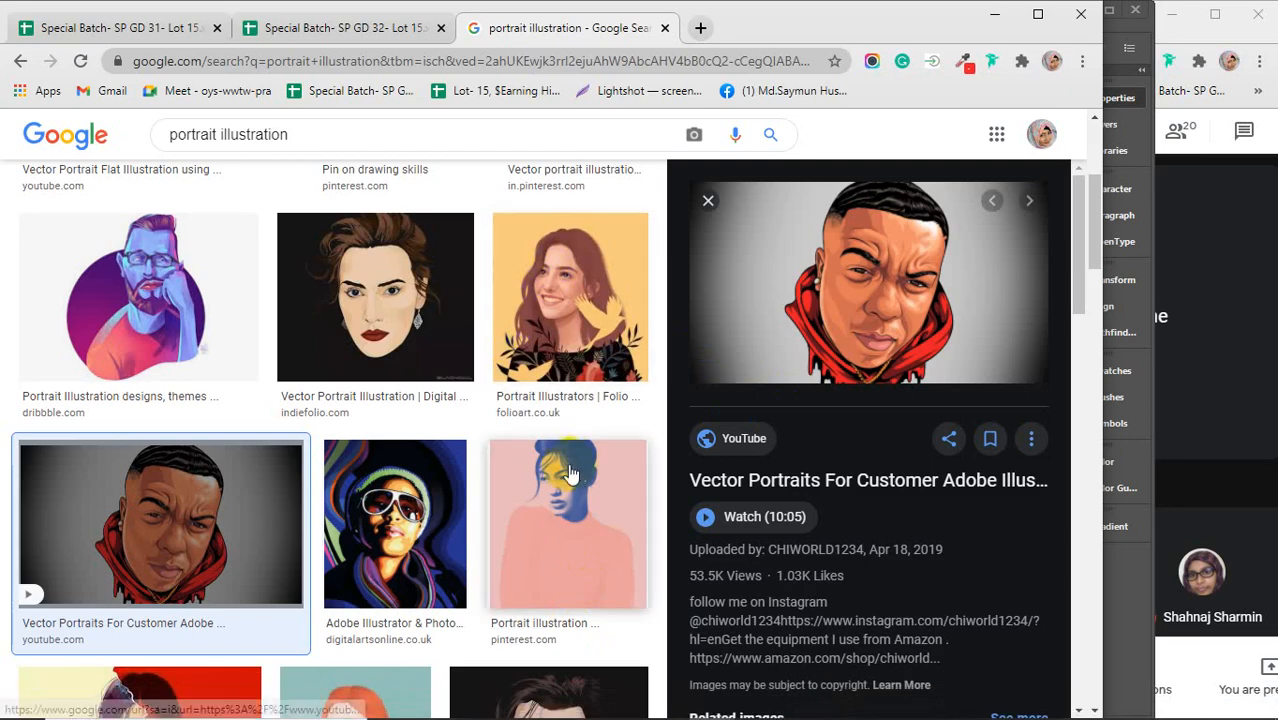
scroll(370, 440, down, 3)
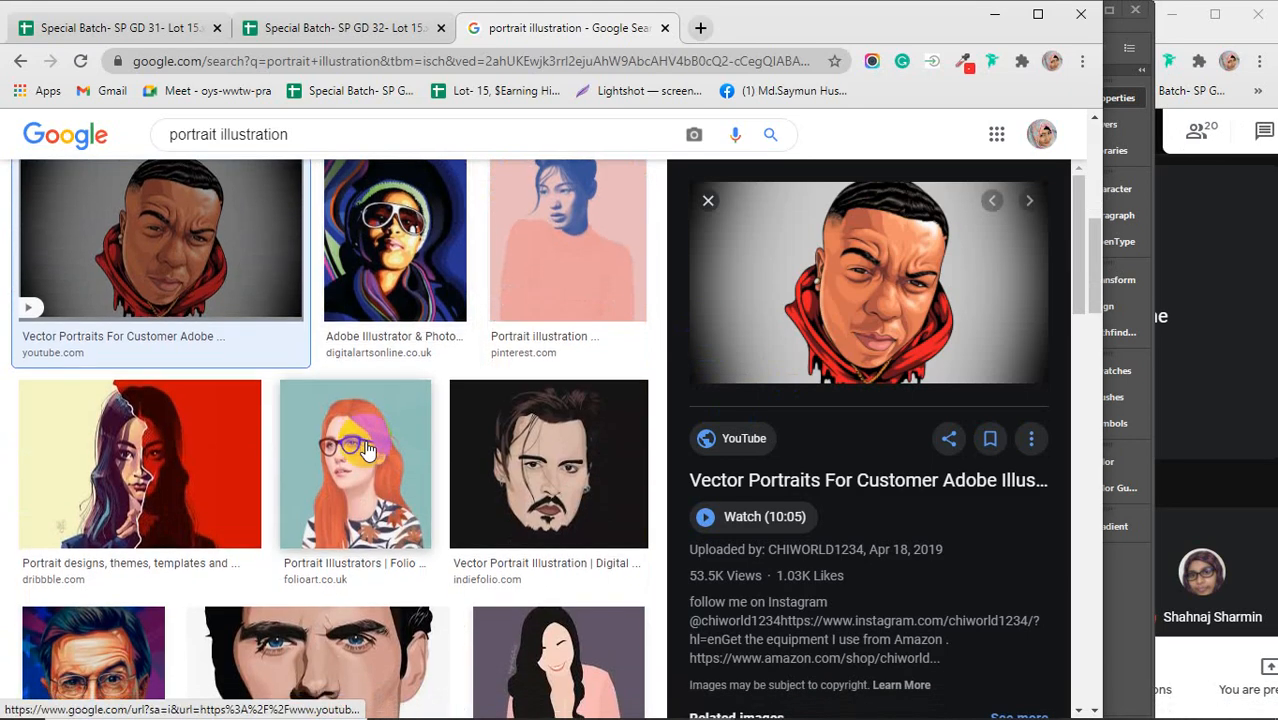
scroll(368, 450, down, 2)
click(334, 532)
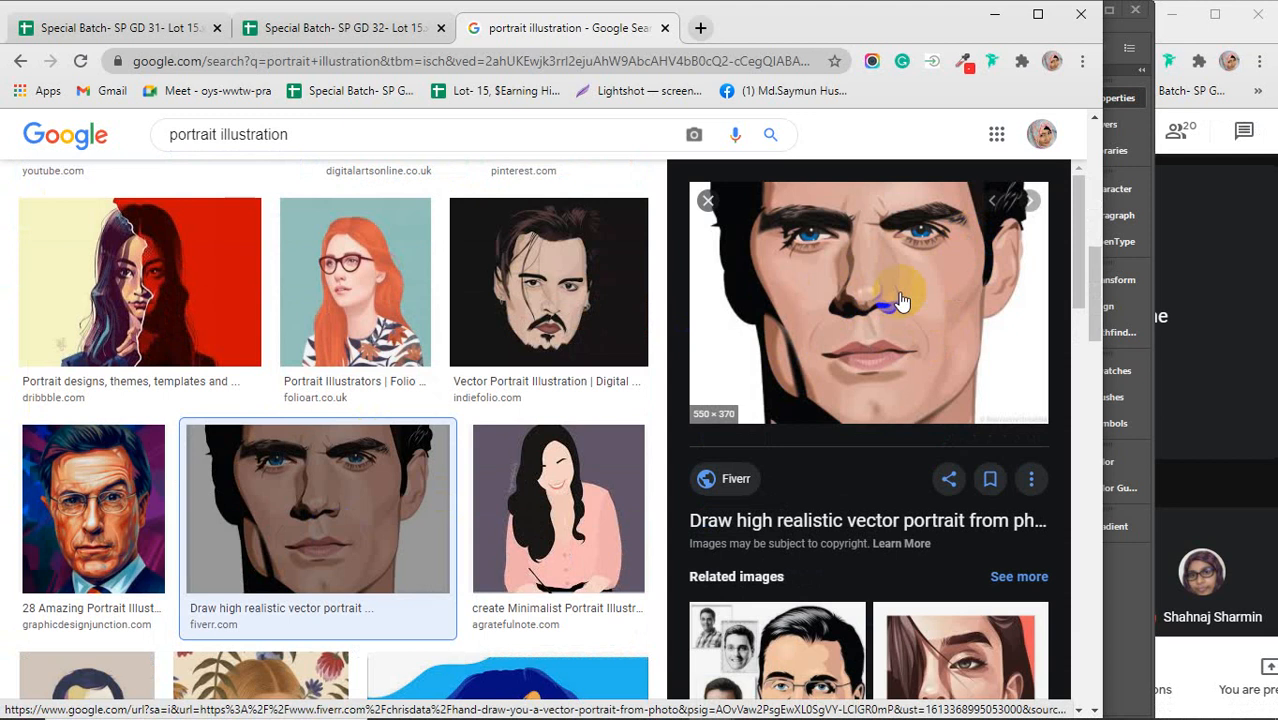
scroll(878, 307, down, 4)
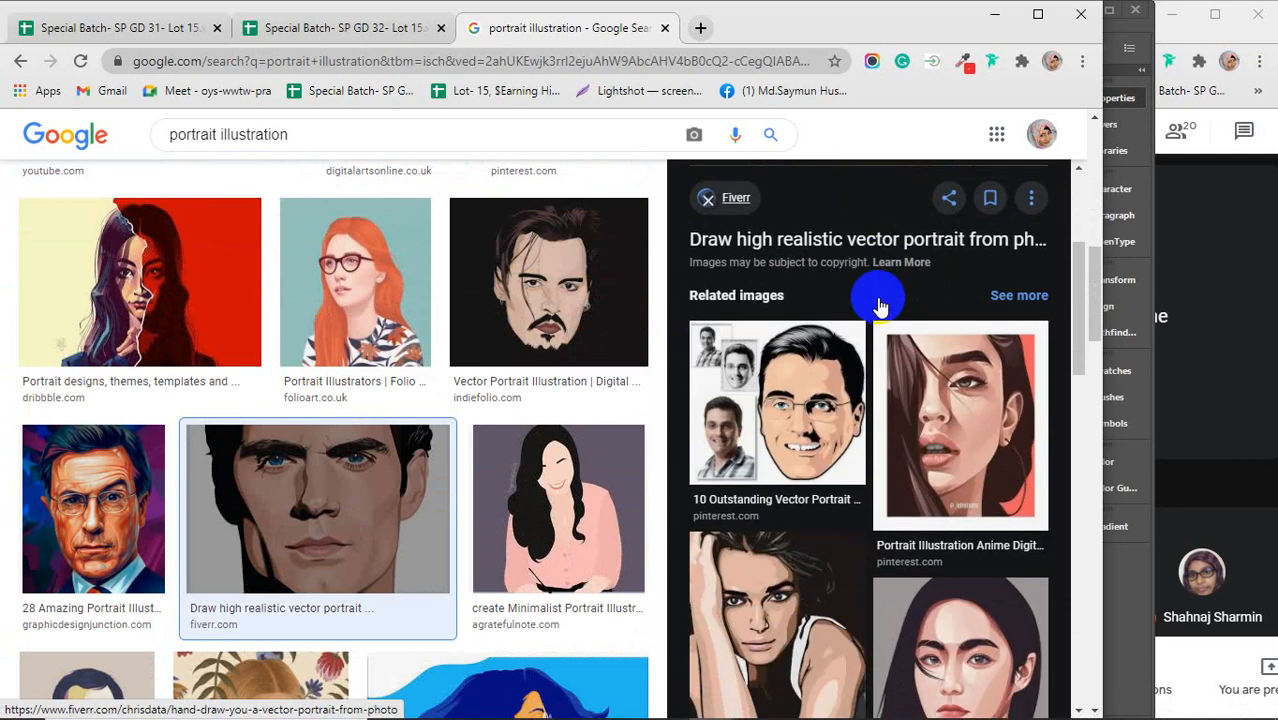
click(979, 349)
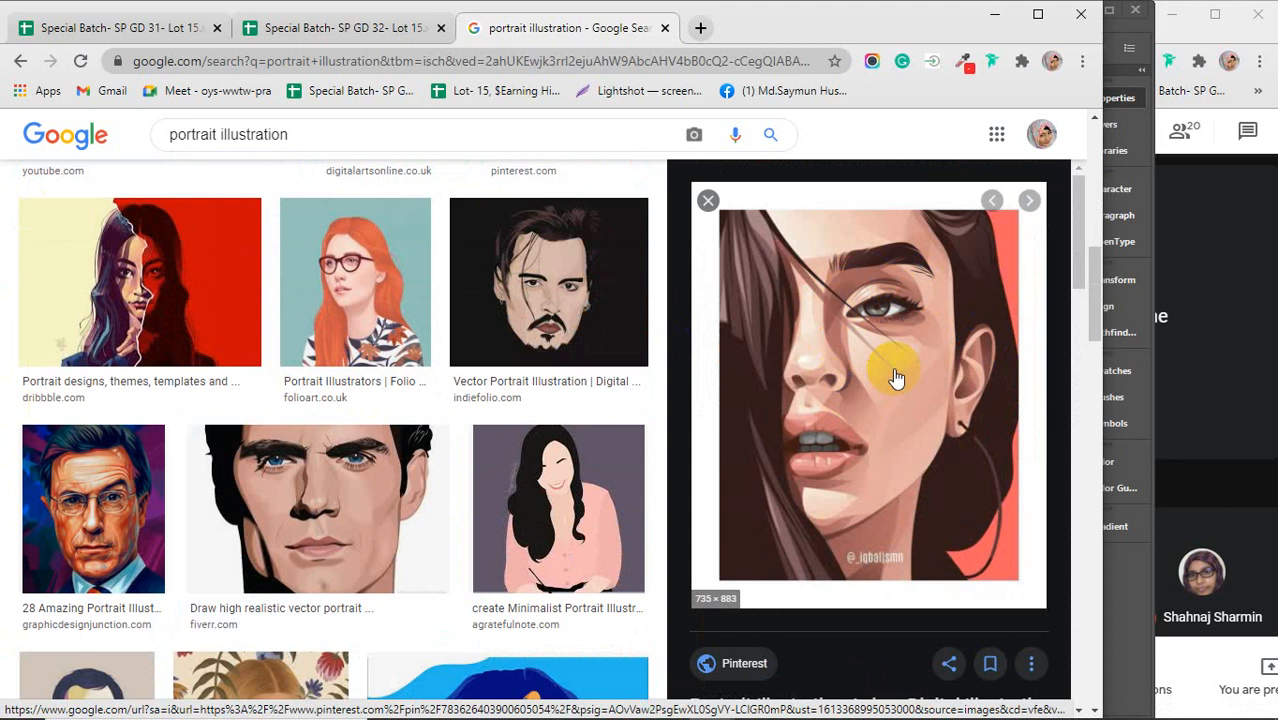
Step: Preview the colourful portrait of the man in glasses and a suit, and browse its related images
scroll(465, 405, down, 3)
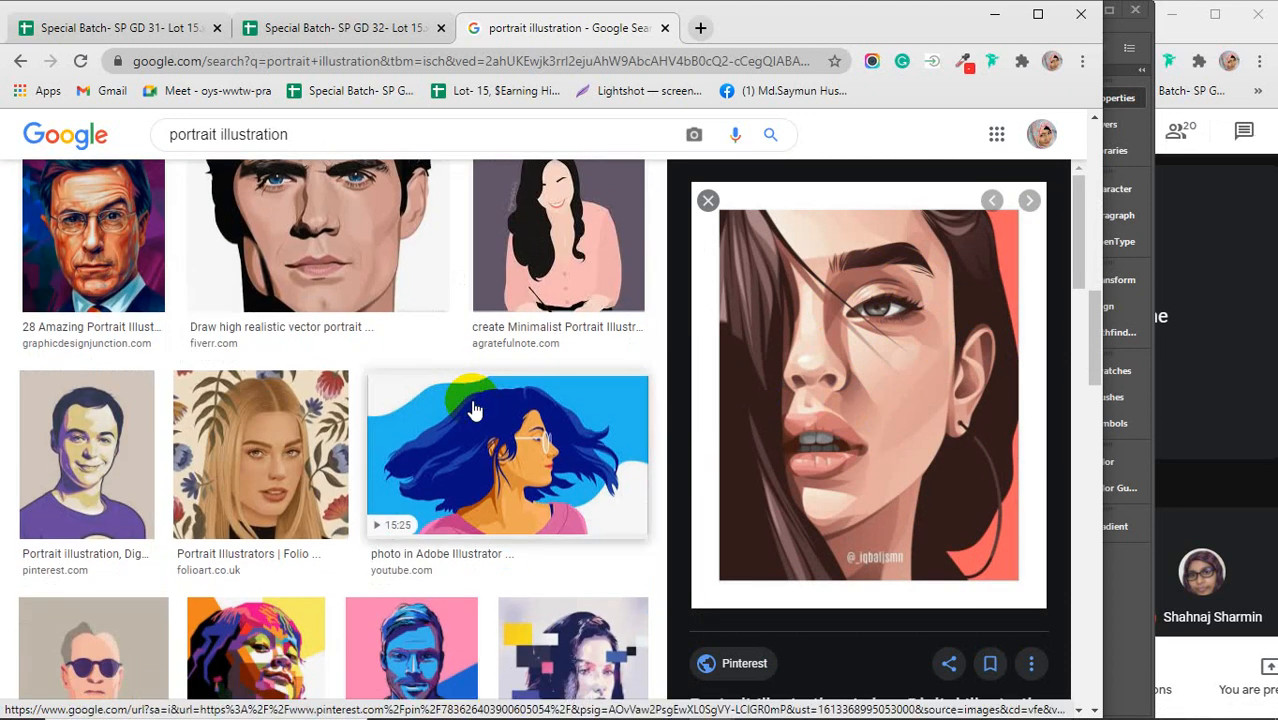
click(60, 250)
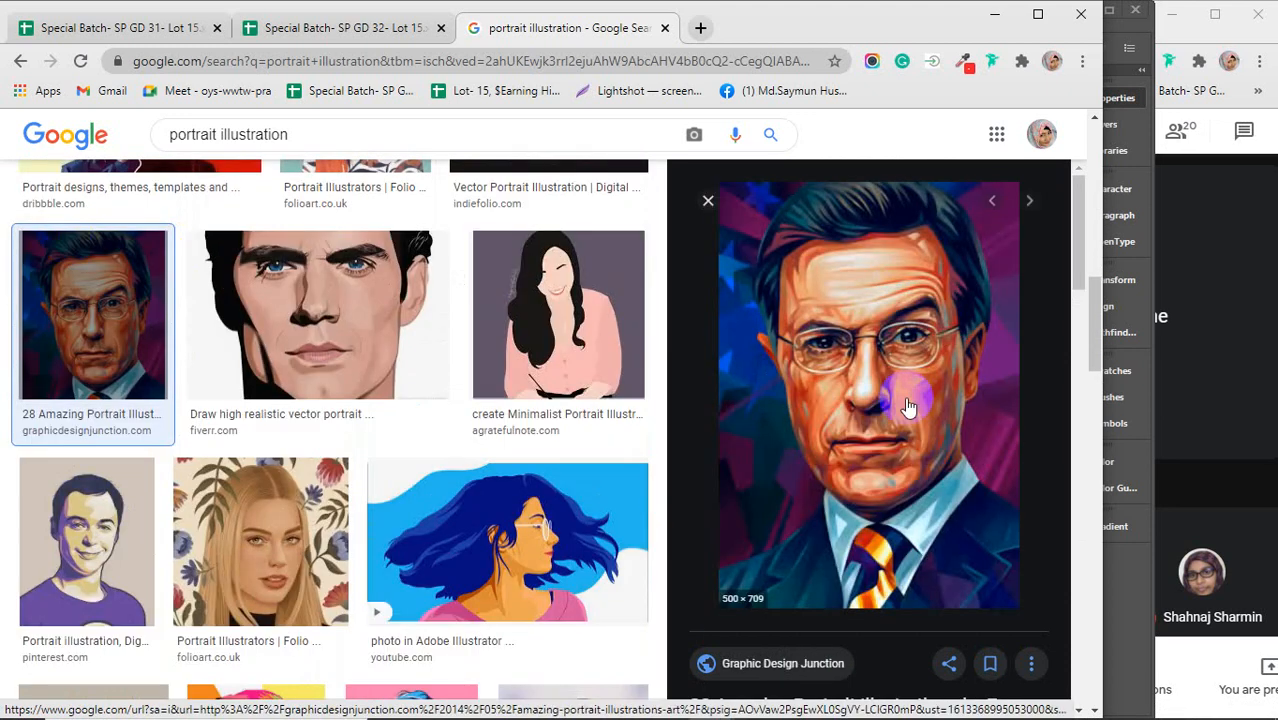
scroll(908, 407, down, 5)
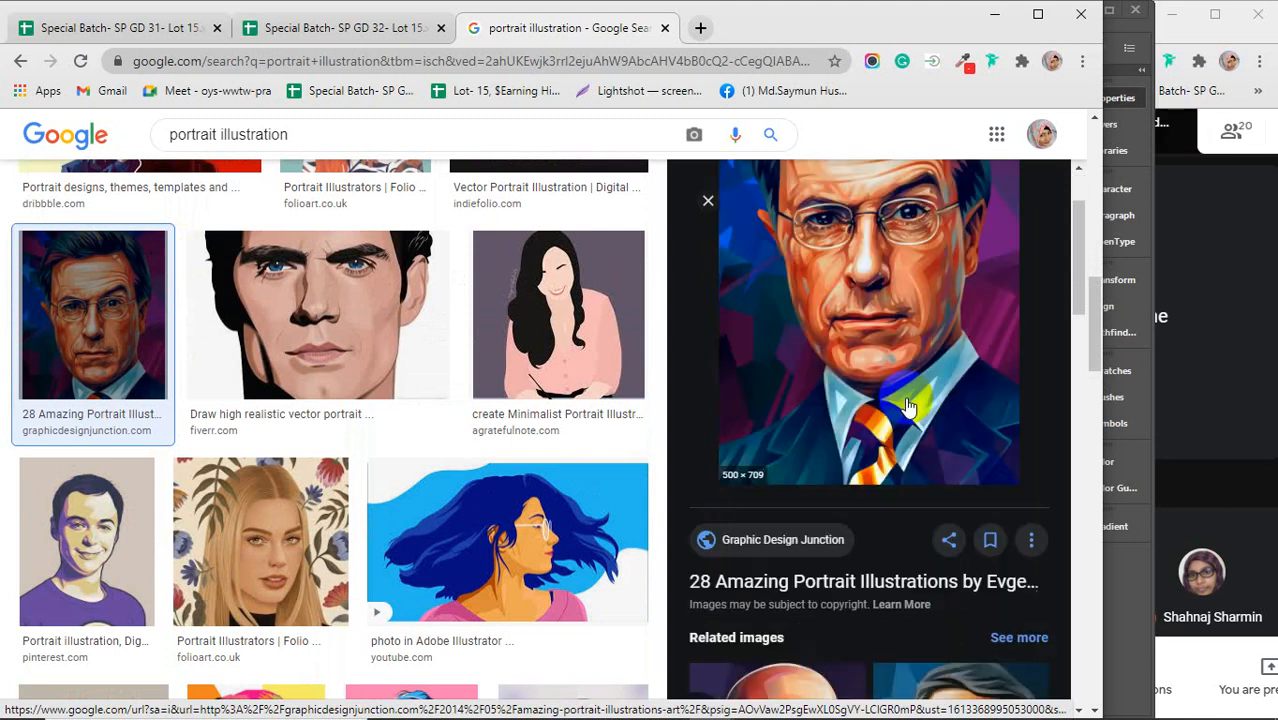
scroll(908, 407, down, 7)
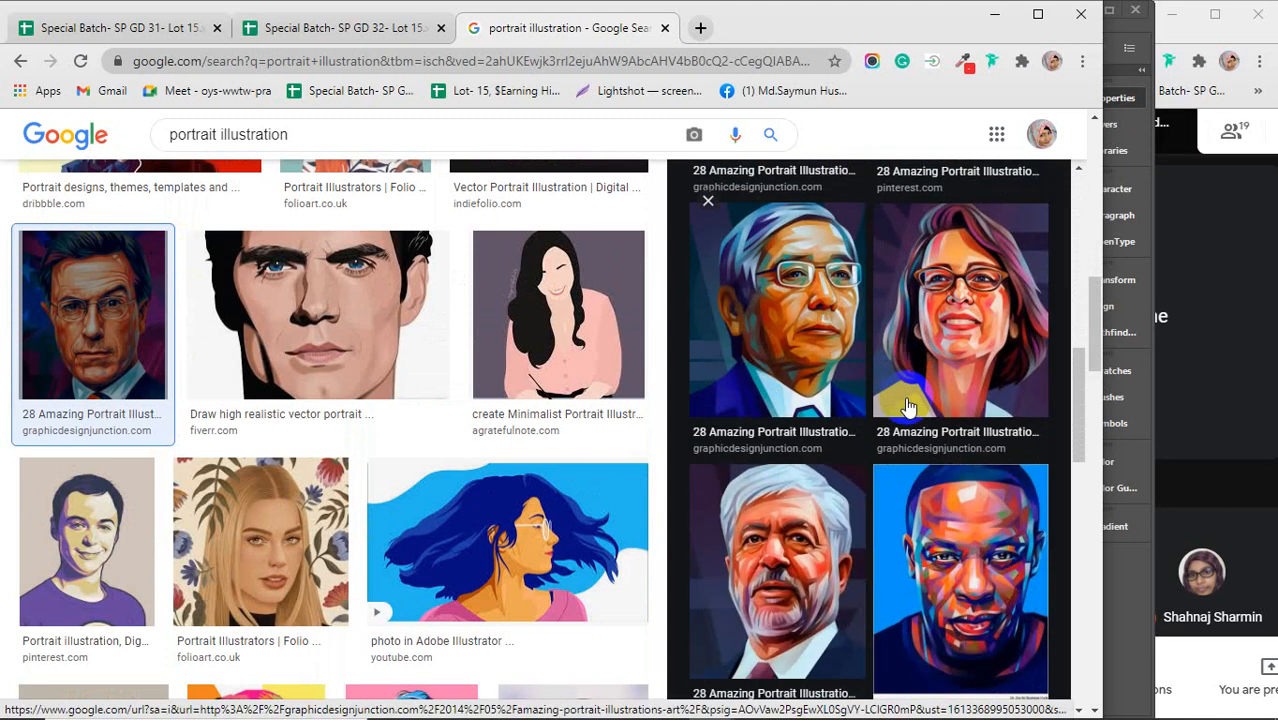
scroll(478, 468, down, 6)
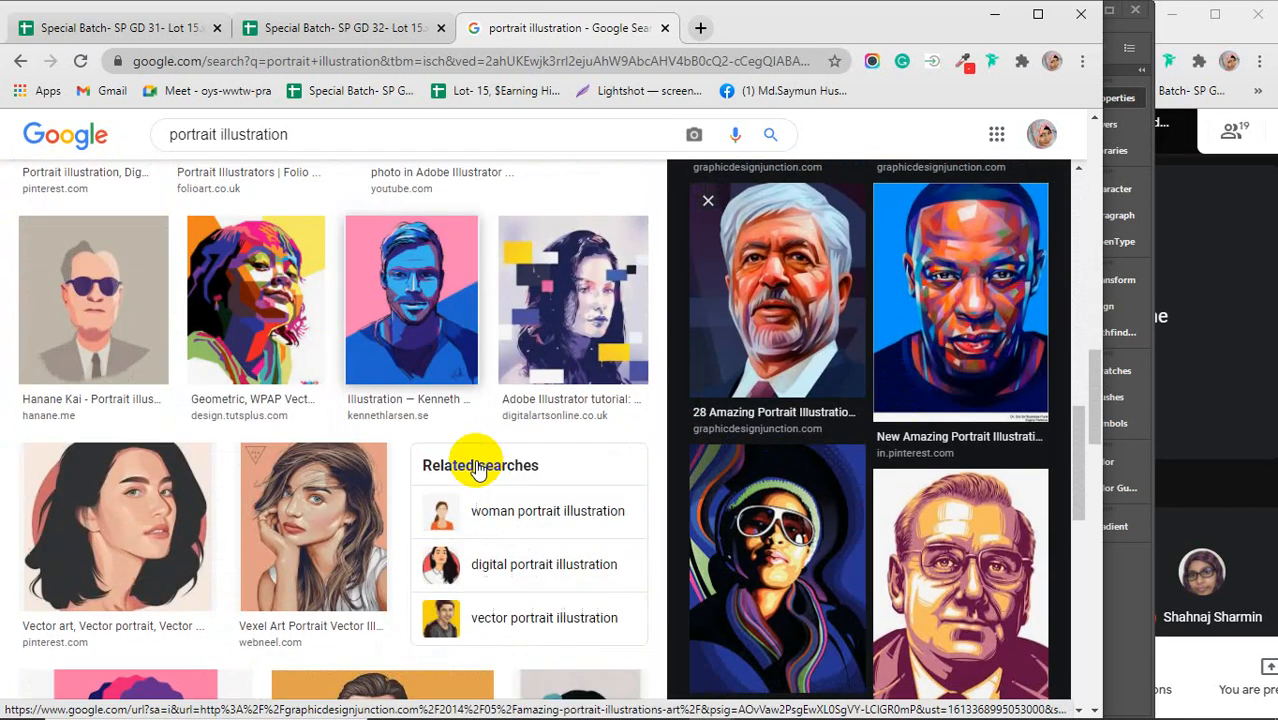
Step: Preview the black-haired woman's vector portrait and the bearded man's cartoon portrait on orange, and browse the latter's related images
click(63, 337)
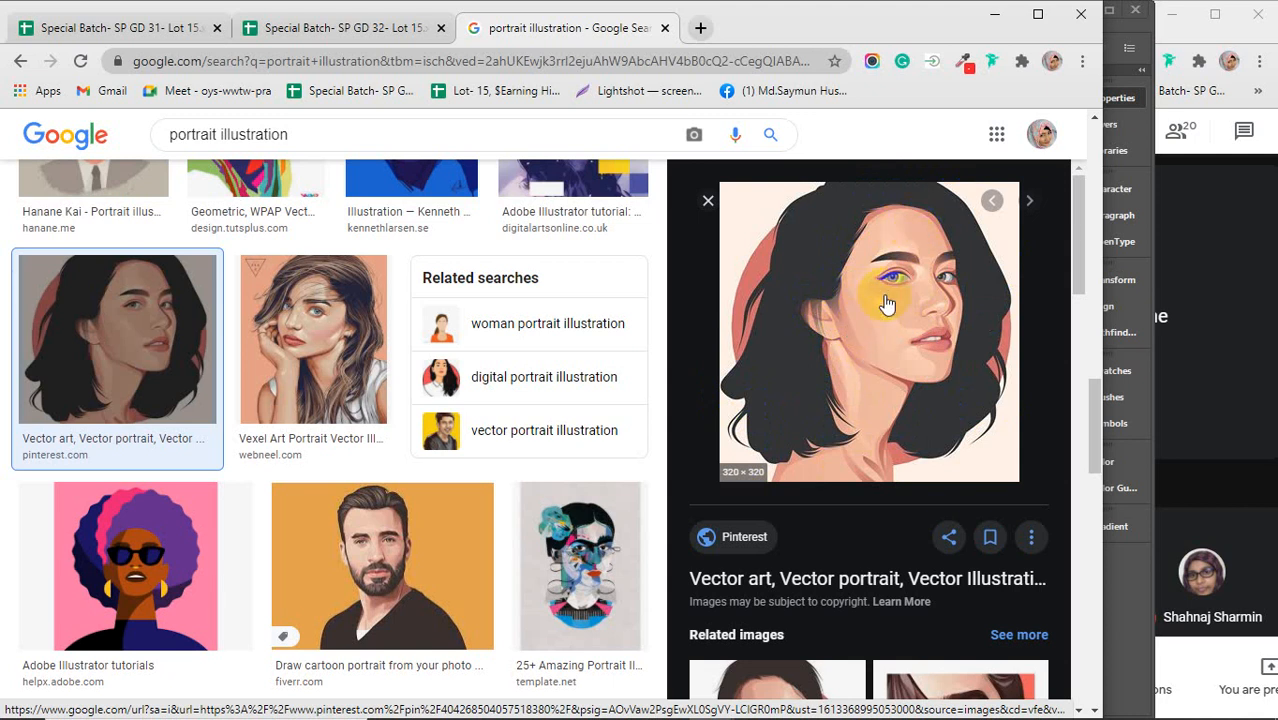
scroll(420, 417, down, 2)
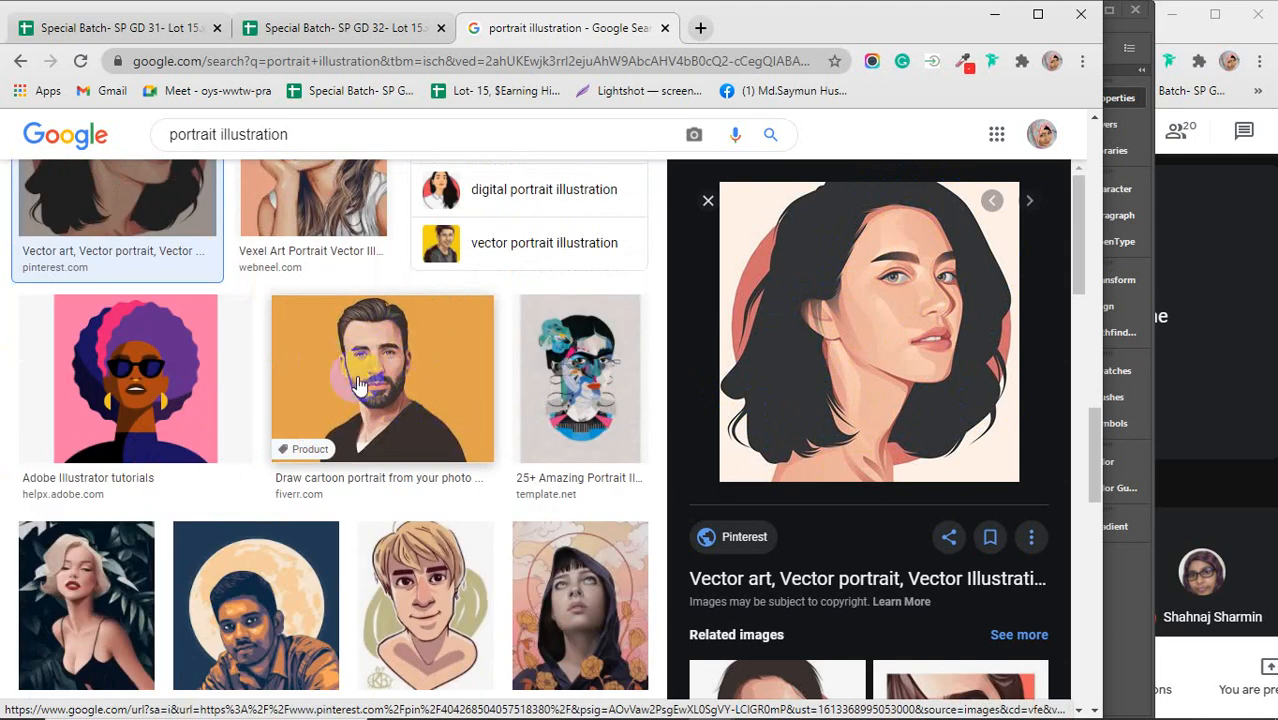
click(401, 352)
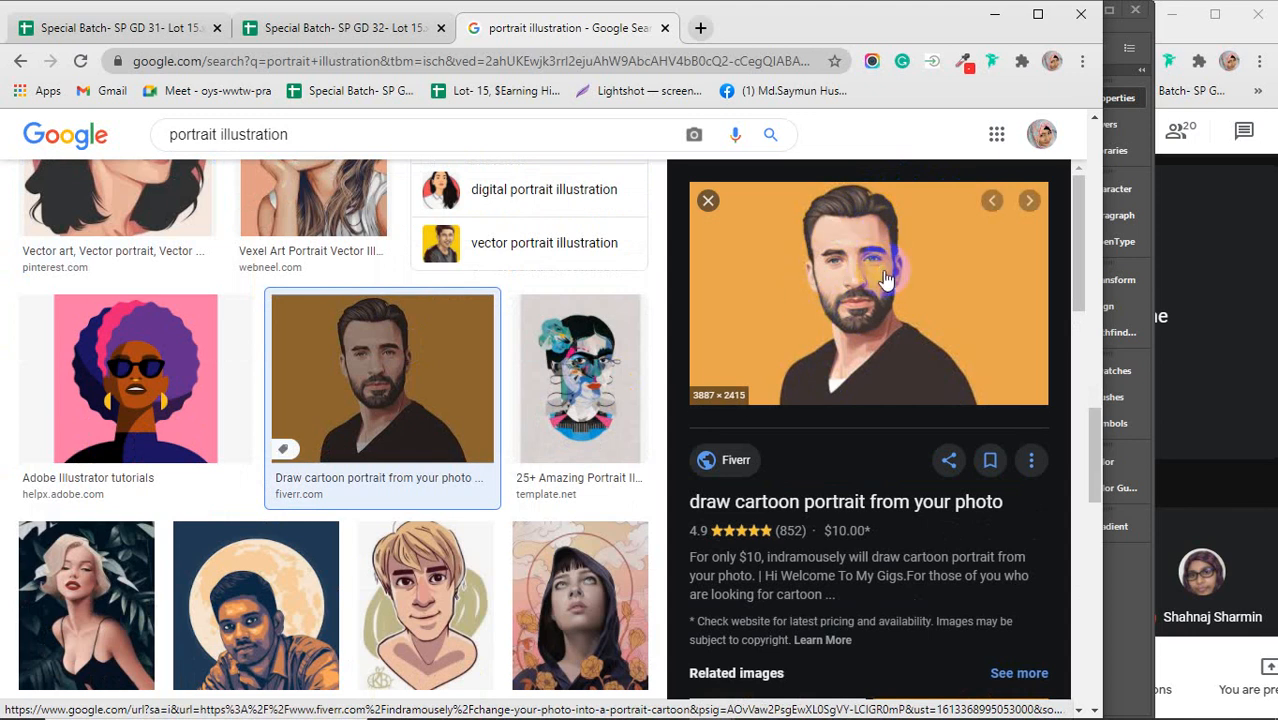
scroll(868, 353, down, 1)
scroll(866, 352, down, 5)
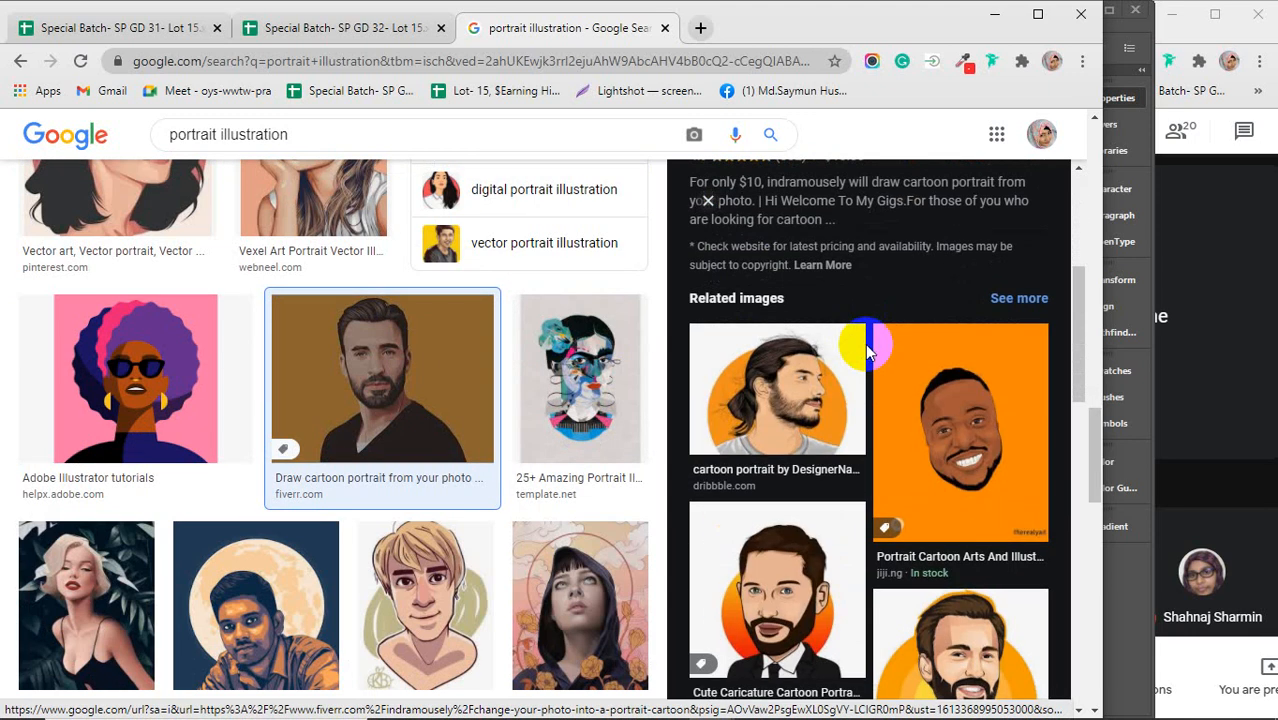
scroll(860, 370, down, 2)
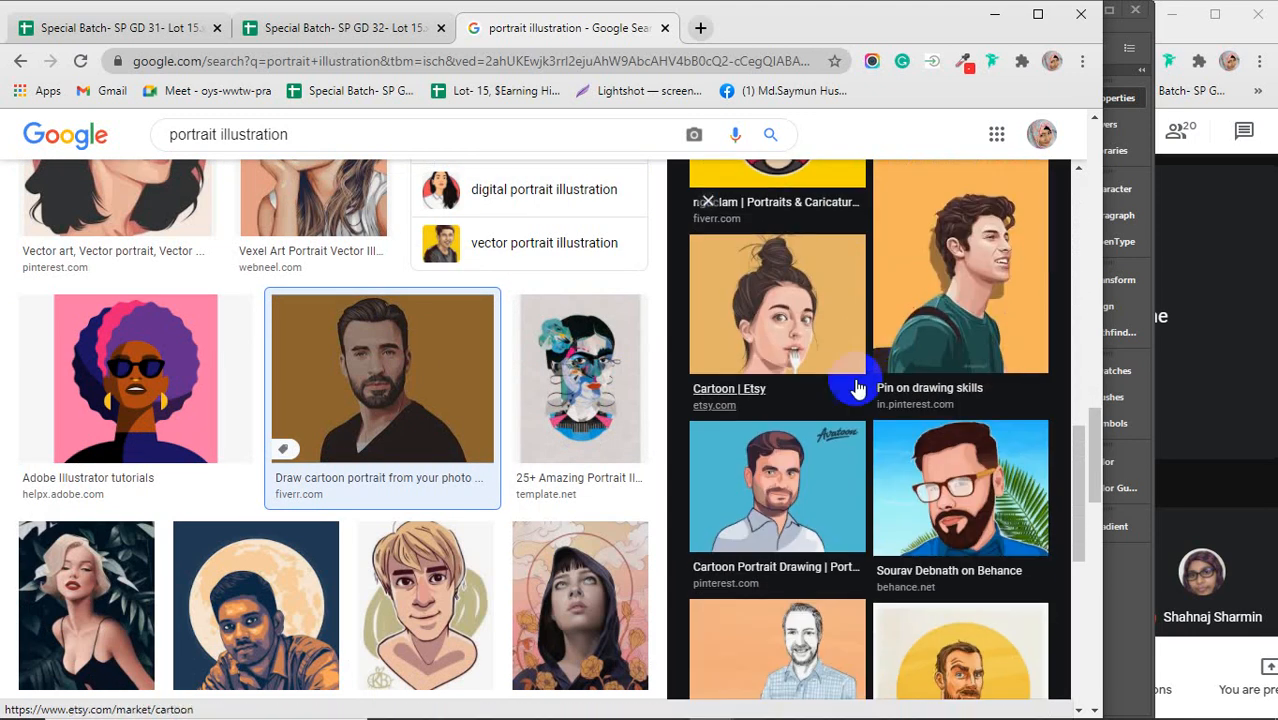
Step: Preview the portrait of the man in front of a full moon and the black-haired woman's portrait on blue
scroll(268, 398, down, 2)
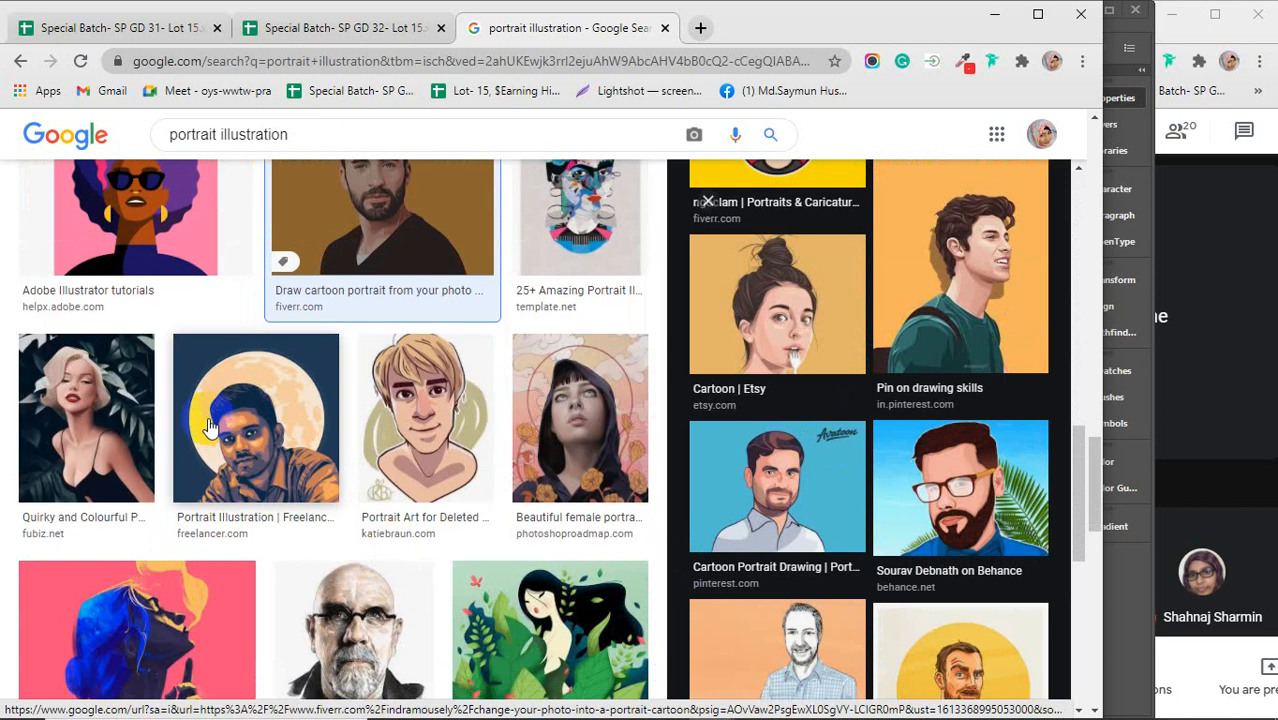
click(268, 398)
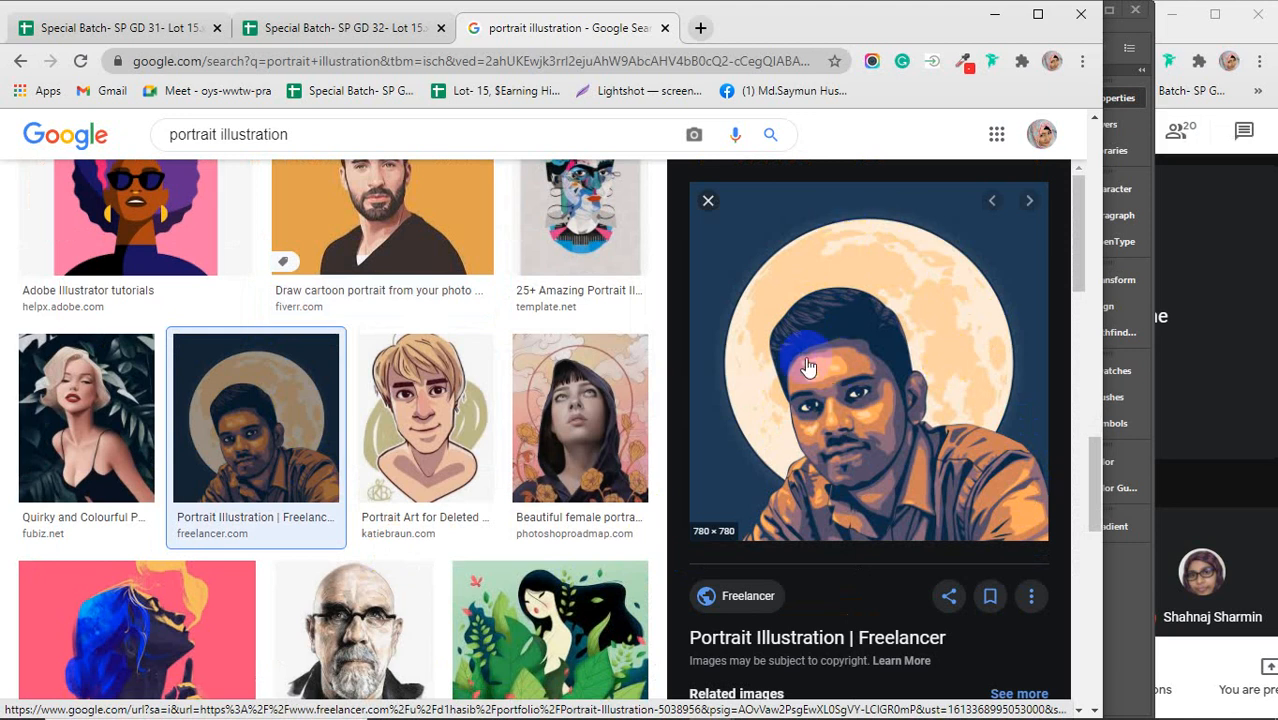
click(425, 378)
scroll(425, 378, down, 3)
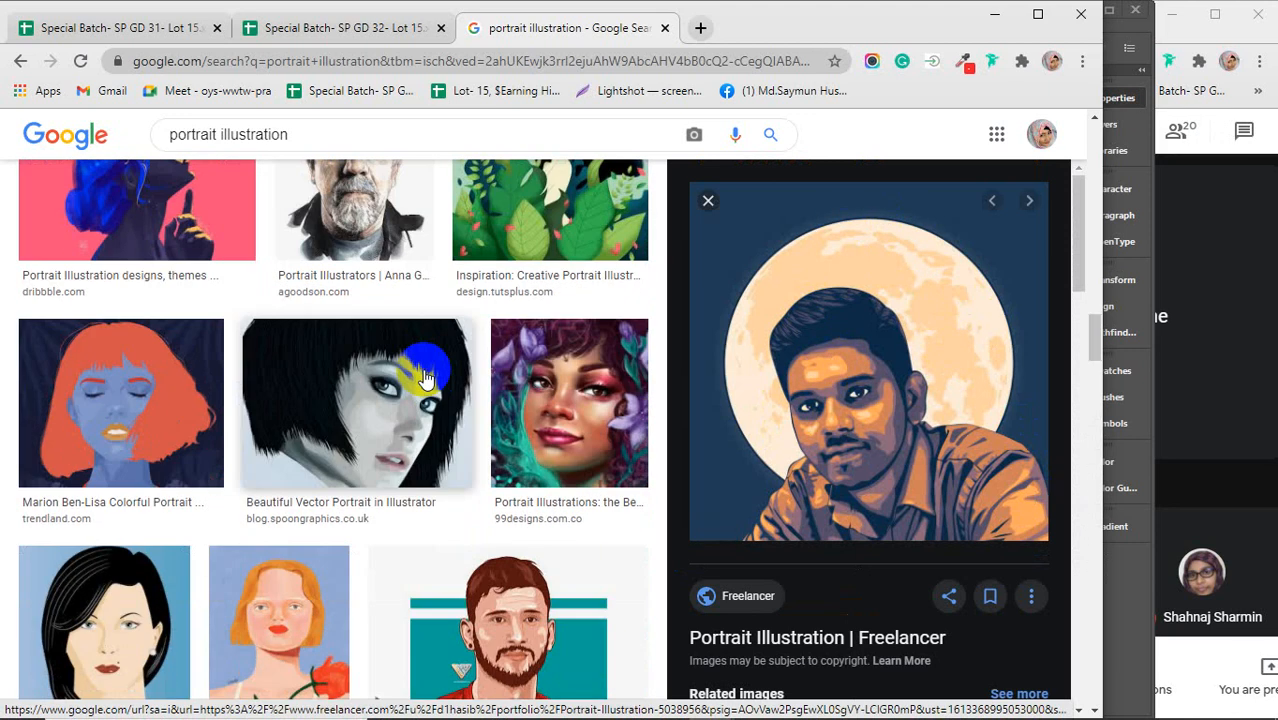
scroll(425, 378, down, 1)
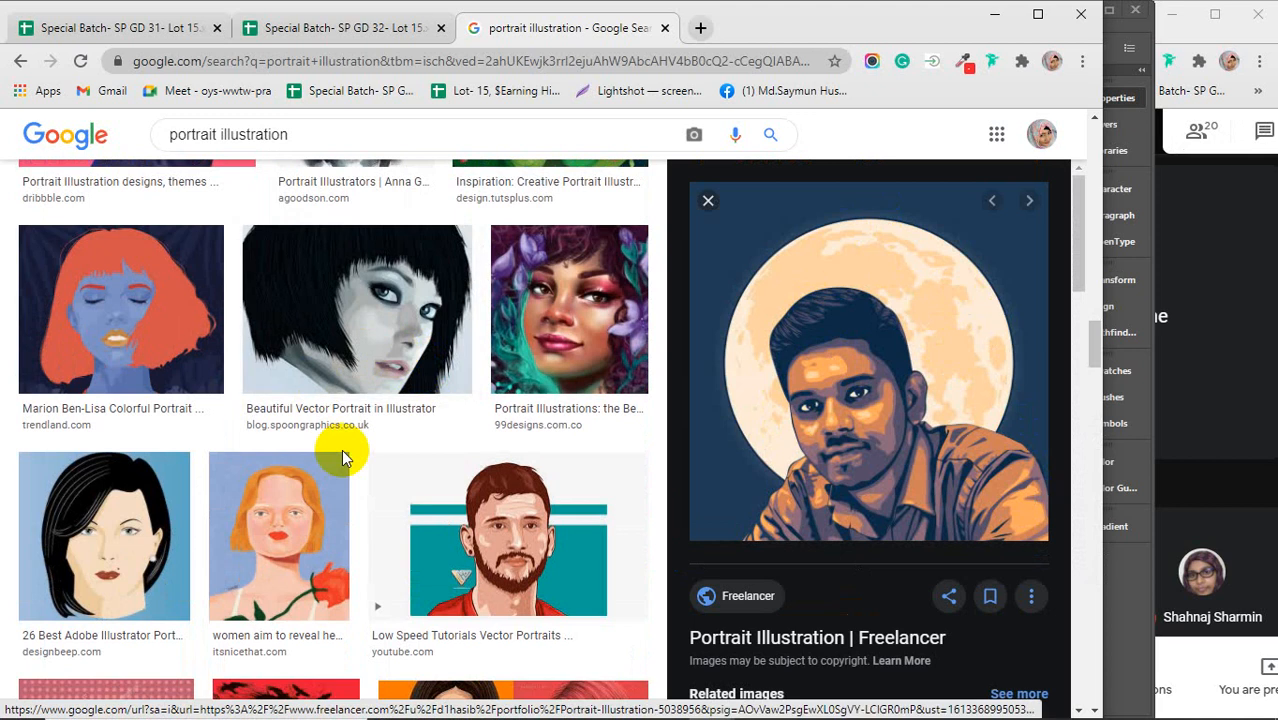
click(123, 550)
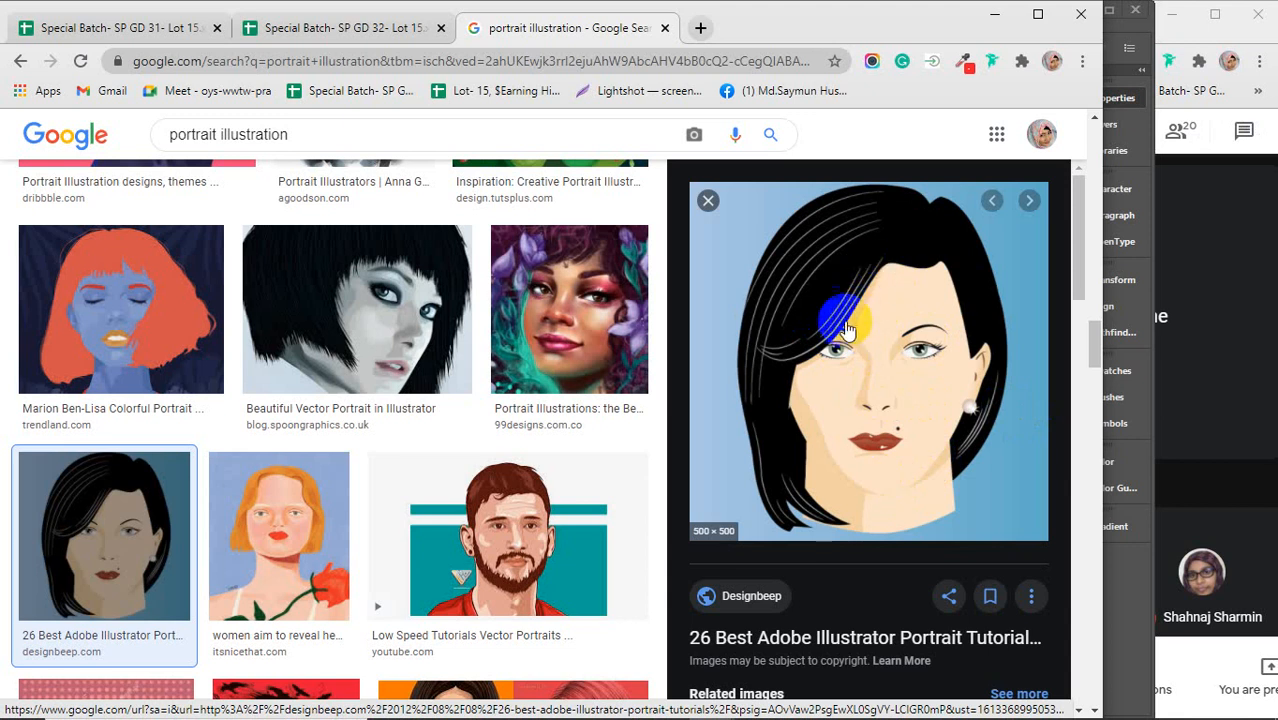
Step: Return to Illustrator, deselect the traced portrait and select it again
click(995, 14)
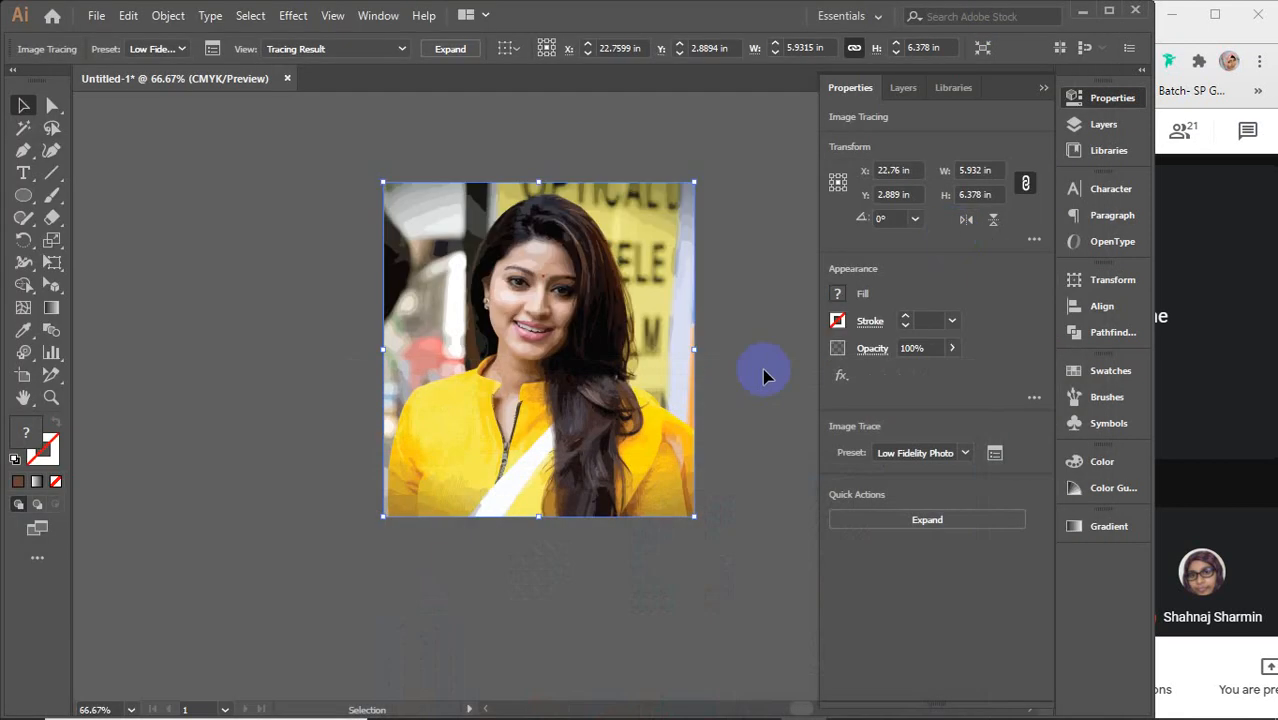
click(768, 406)
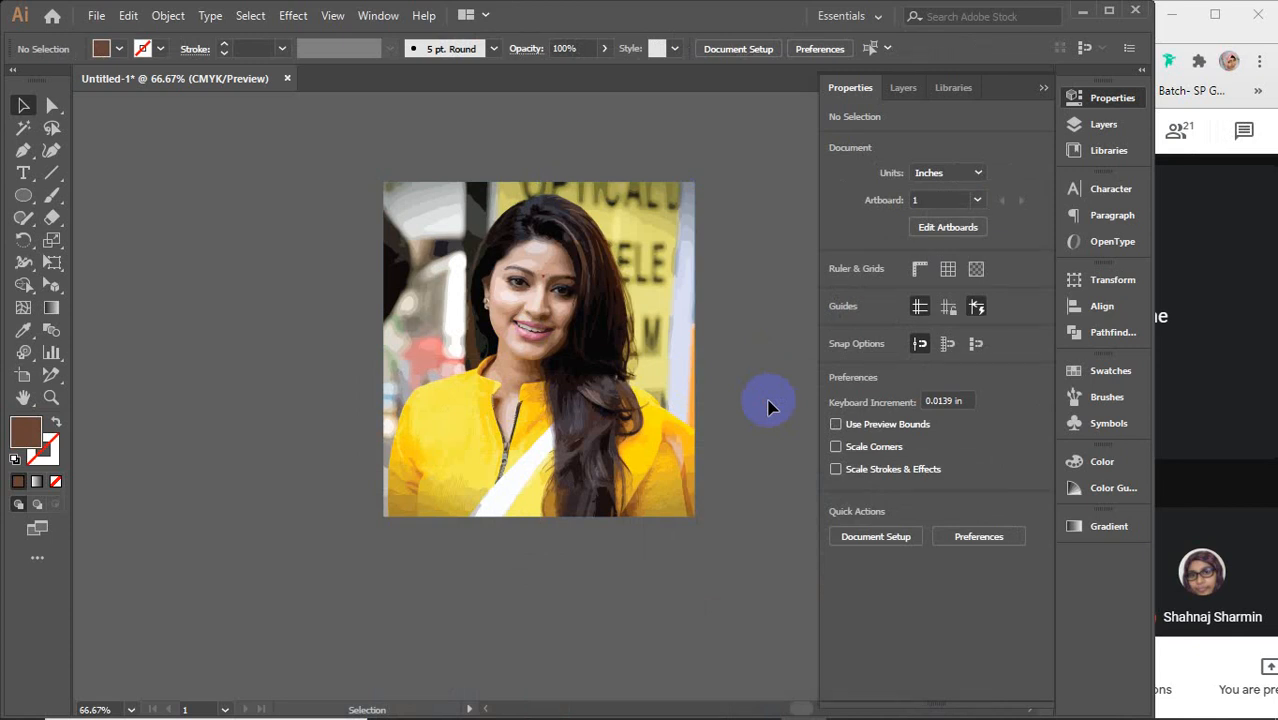
mouse_move(310, 159)
mouse_down()
mouse_move(590, 434)
mouse_move(697, 562)
mouse_move(719, 564)
mouse_up()
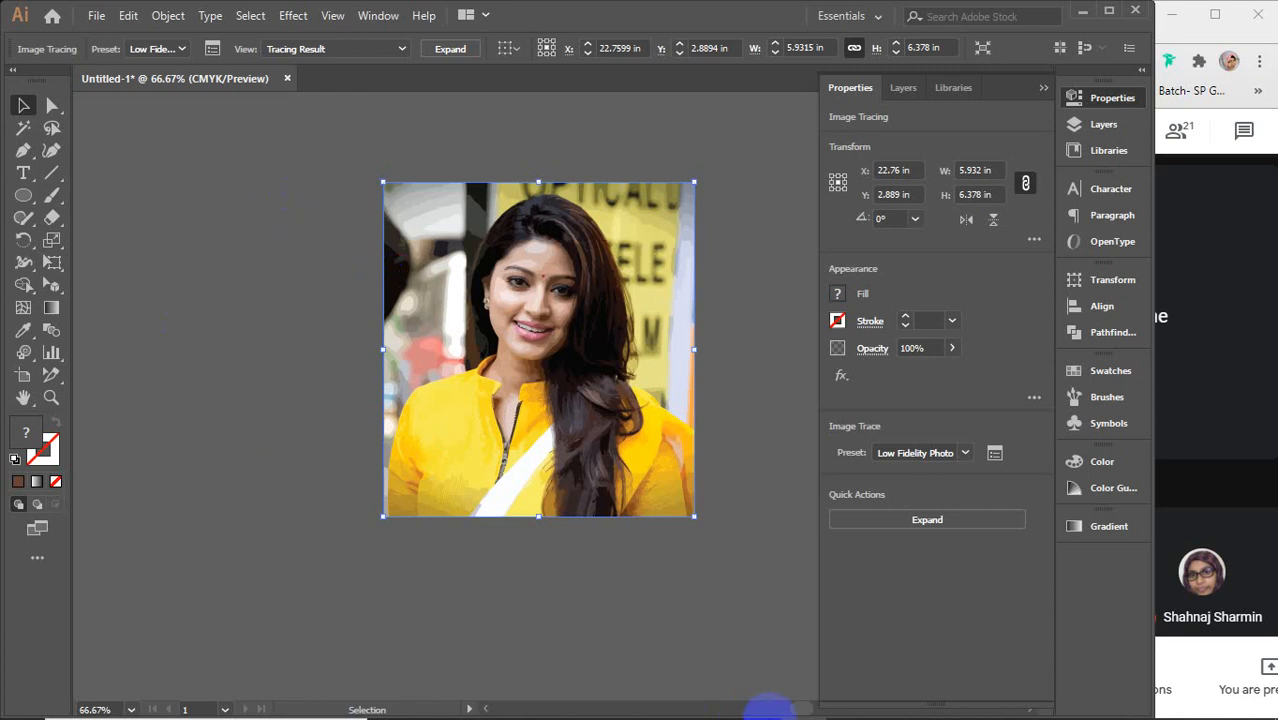
Step: Switch to the Chrome window with the portrait illustration results and search Google for "brand logo meaning" in a new tab
mouse_move(722, 706)
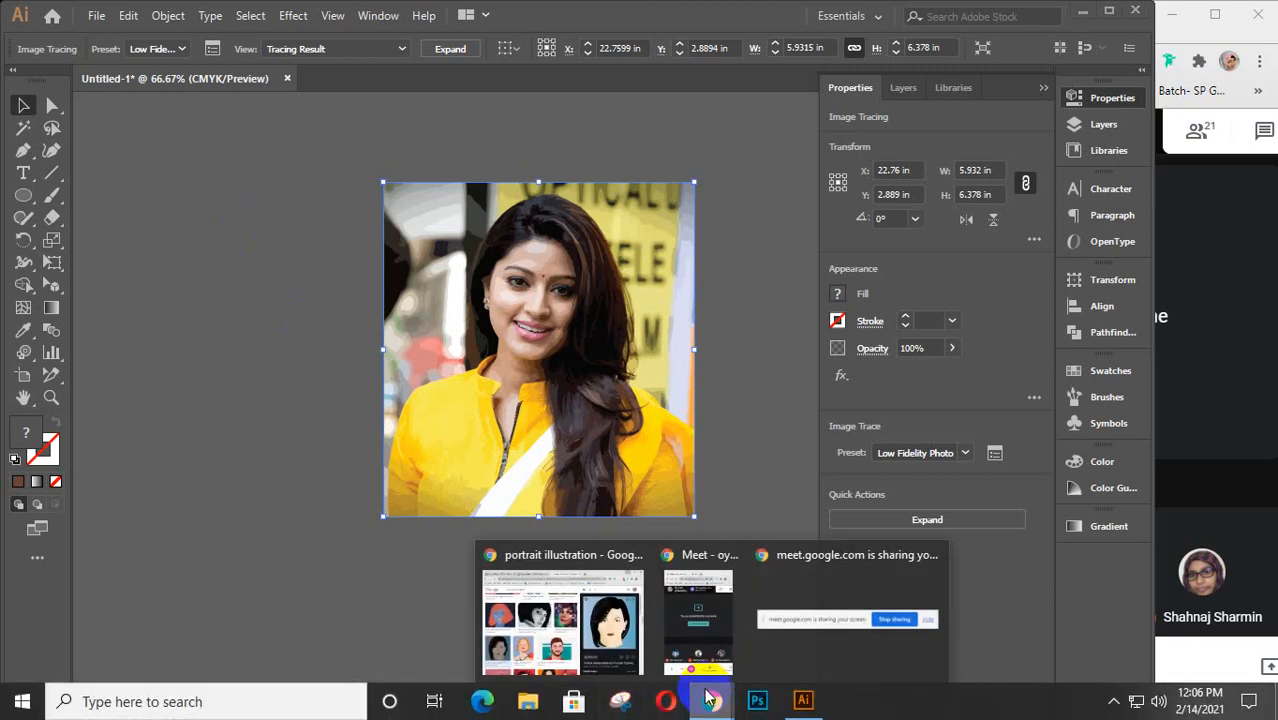
click(617, 648)
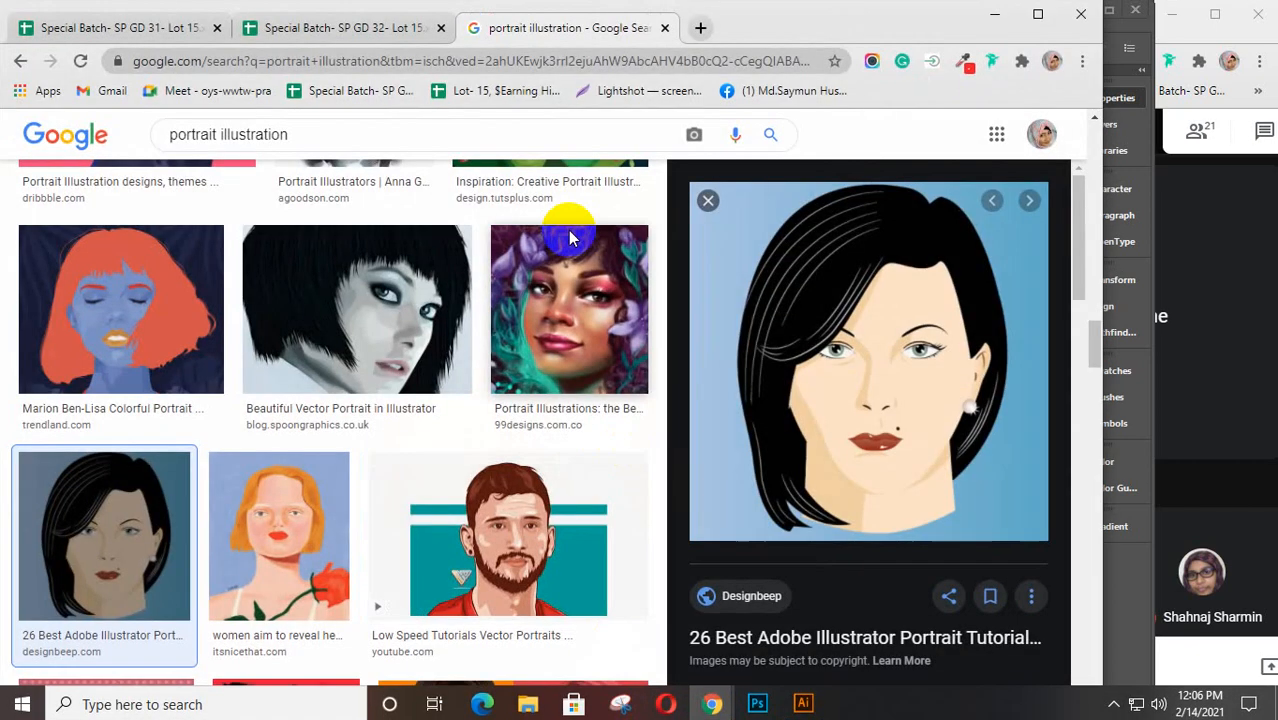
click(705, 27)
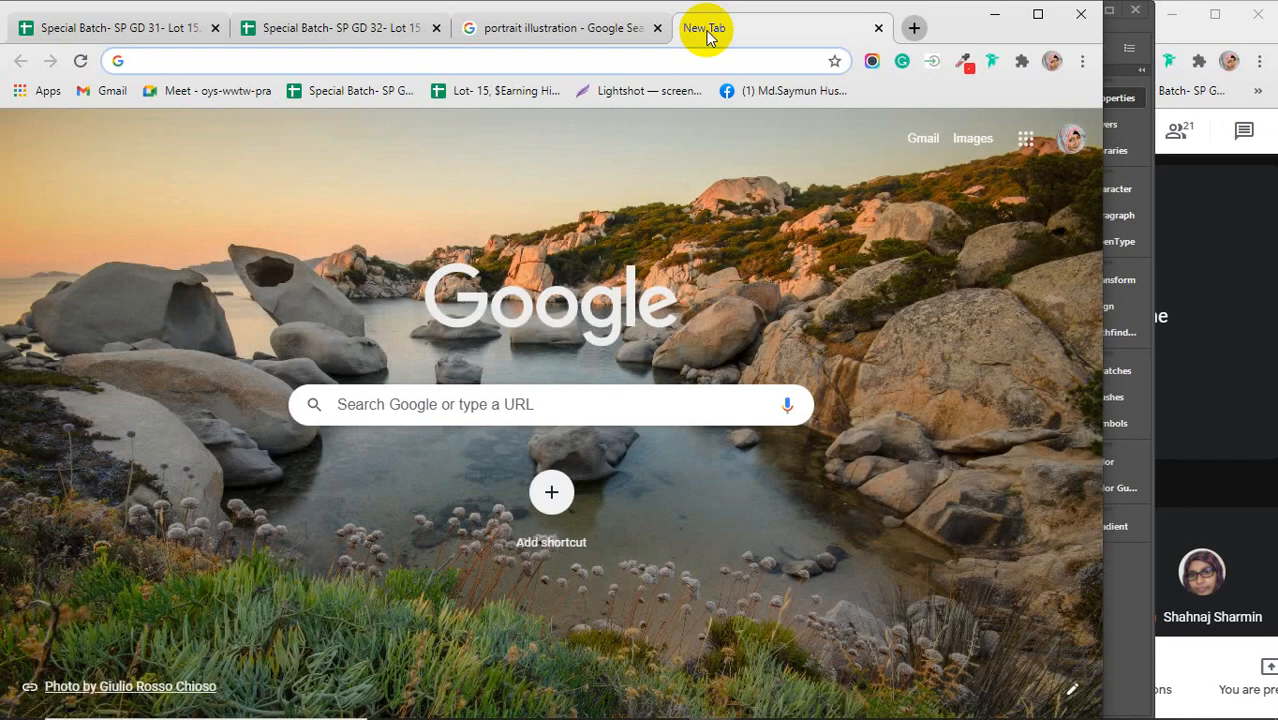
text(b)
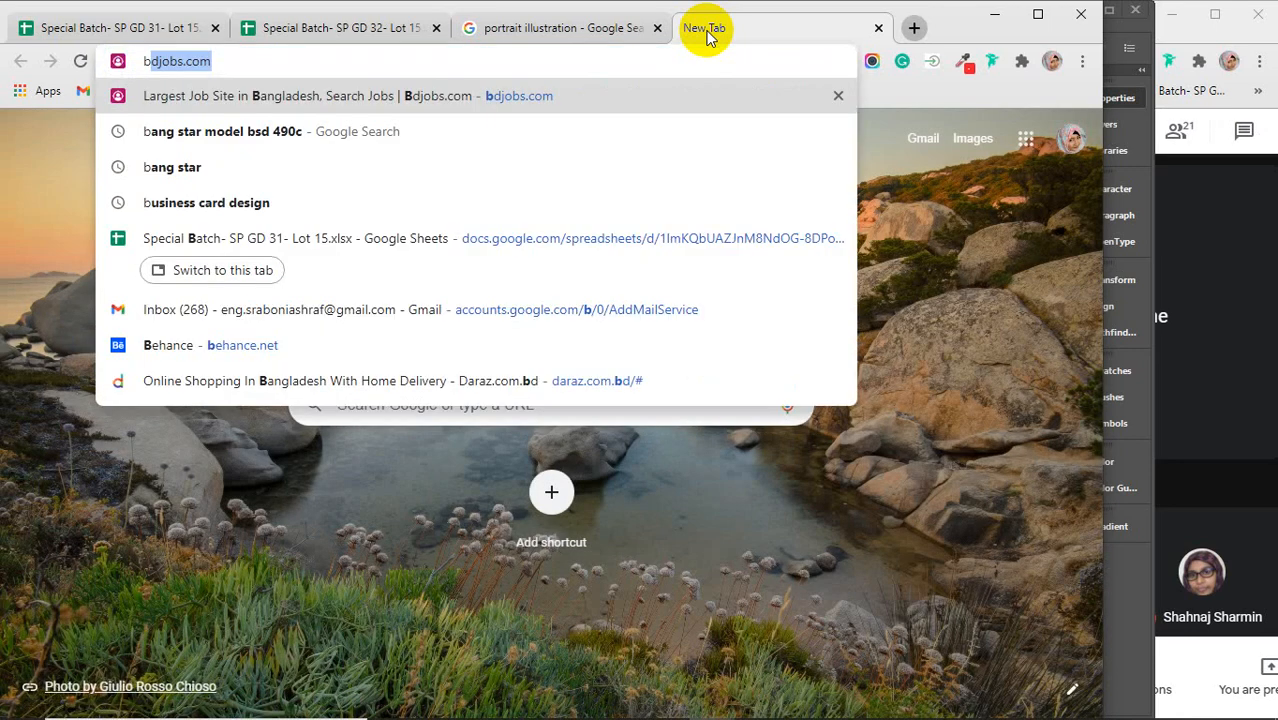
text(rand logo)
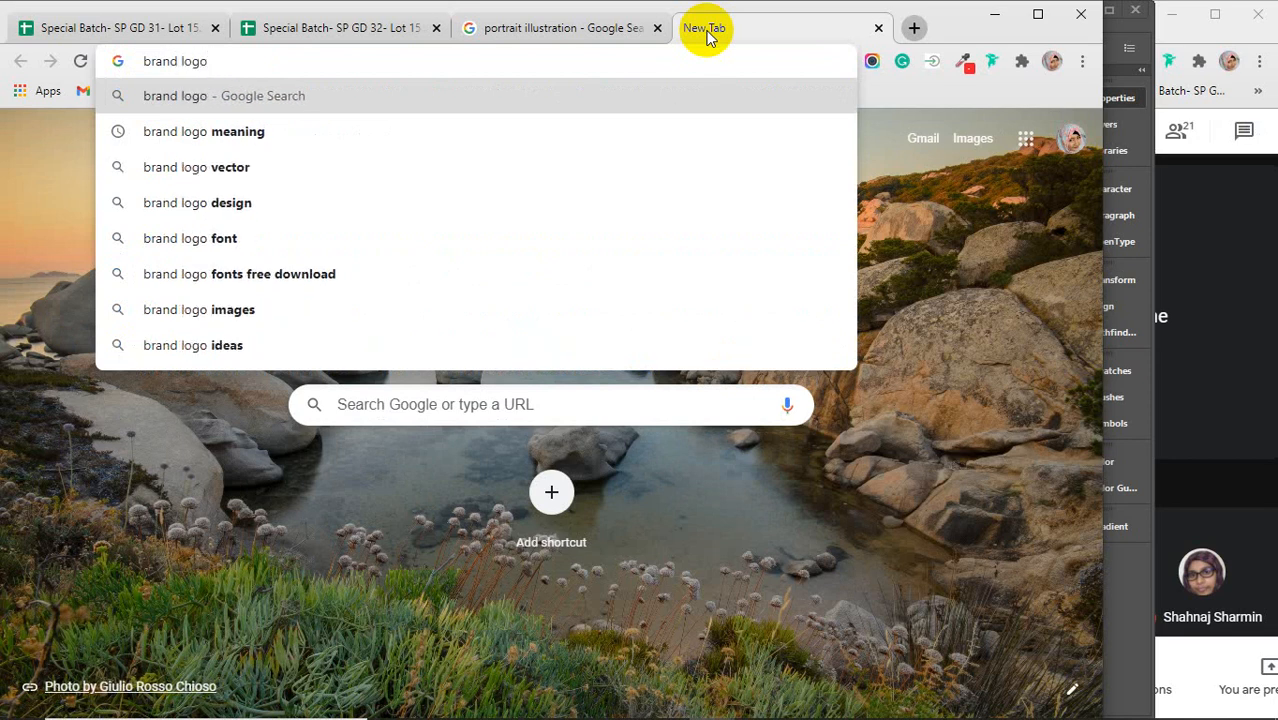
key(Down)
key(Return)
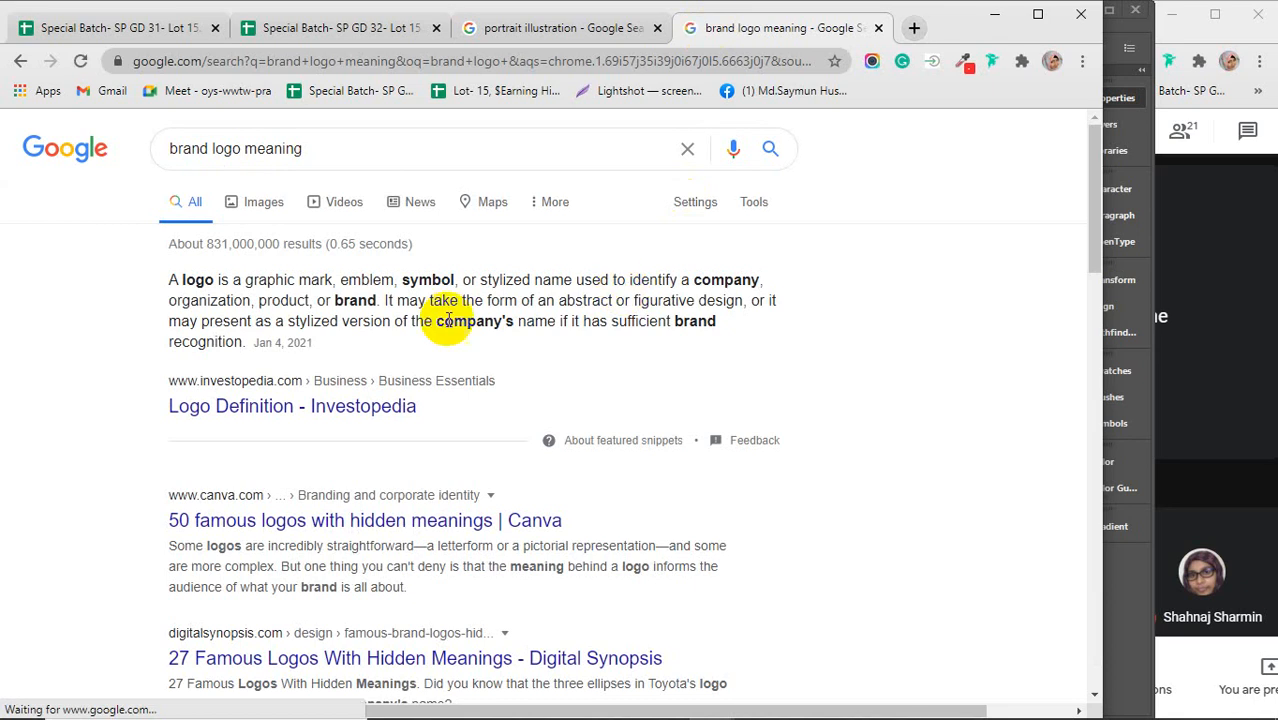
Step: Open Canva's "50 famous logos with hidden meanings" result in a new tab and switch to that tab
scroll(89, 370, down, 1)
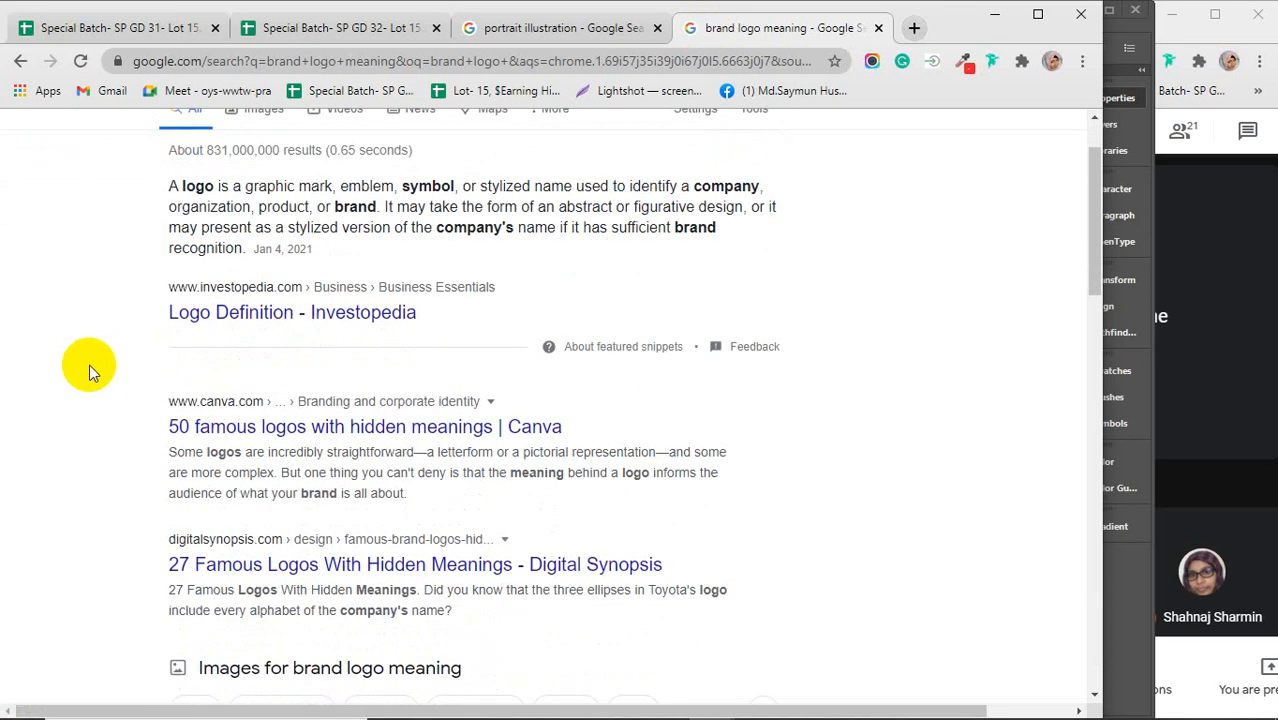
scroll(74, 381, down, 1)
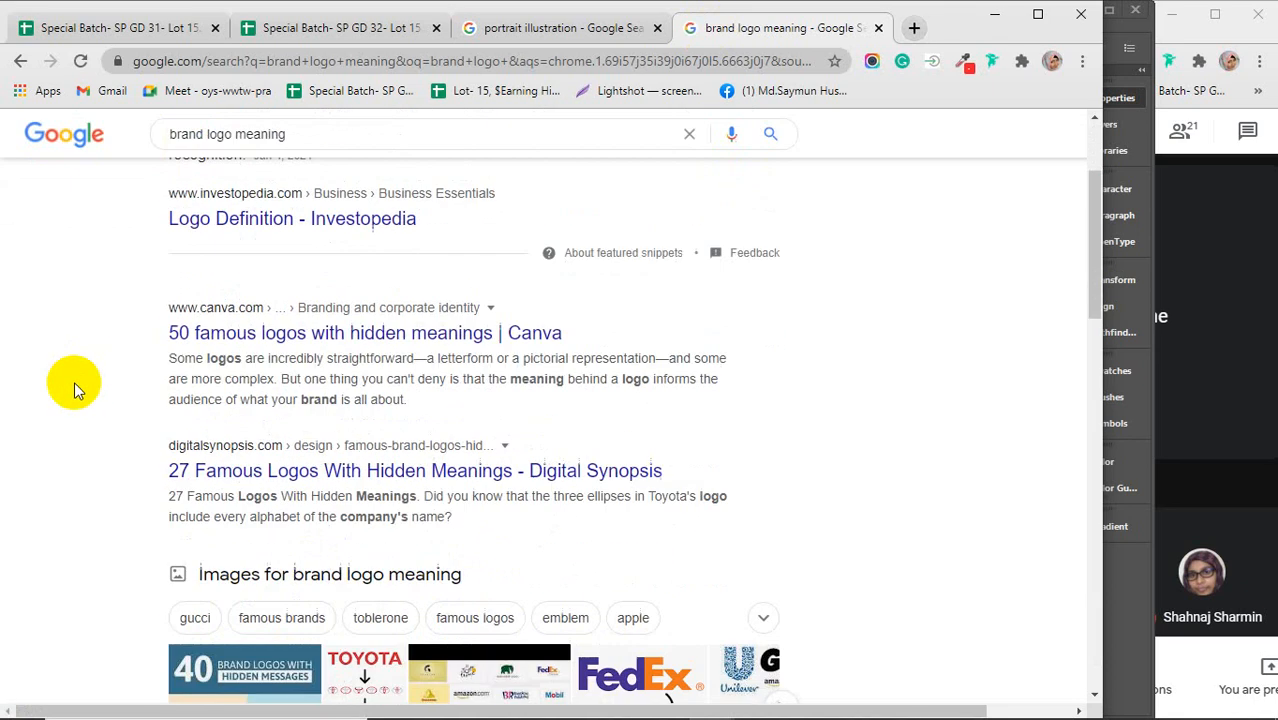
right_click(274, 341)
click(357, 352)
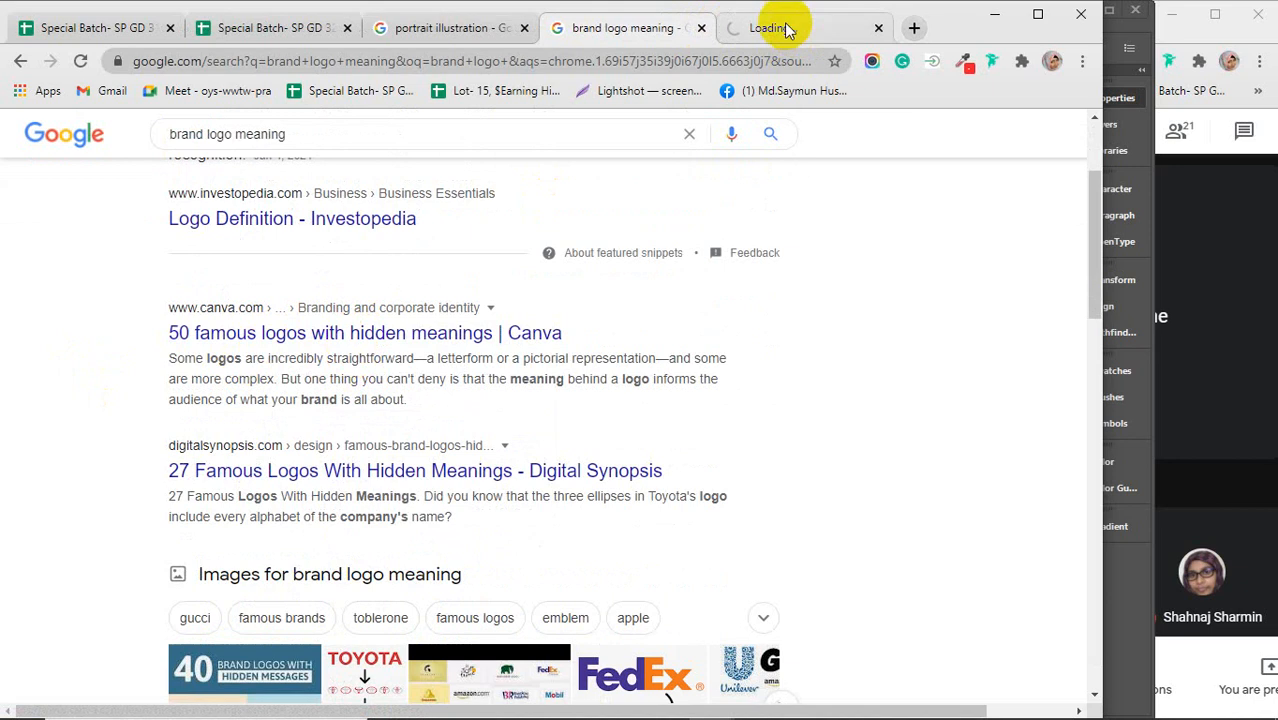
click(792, 27)
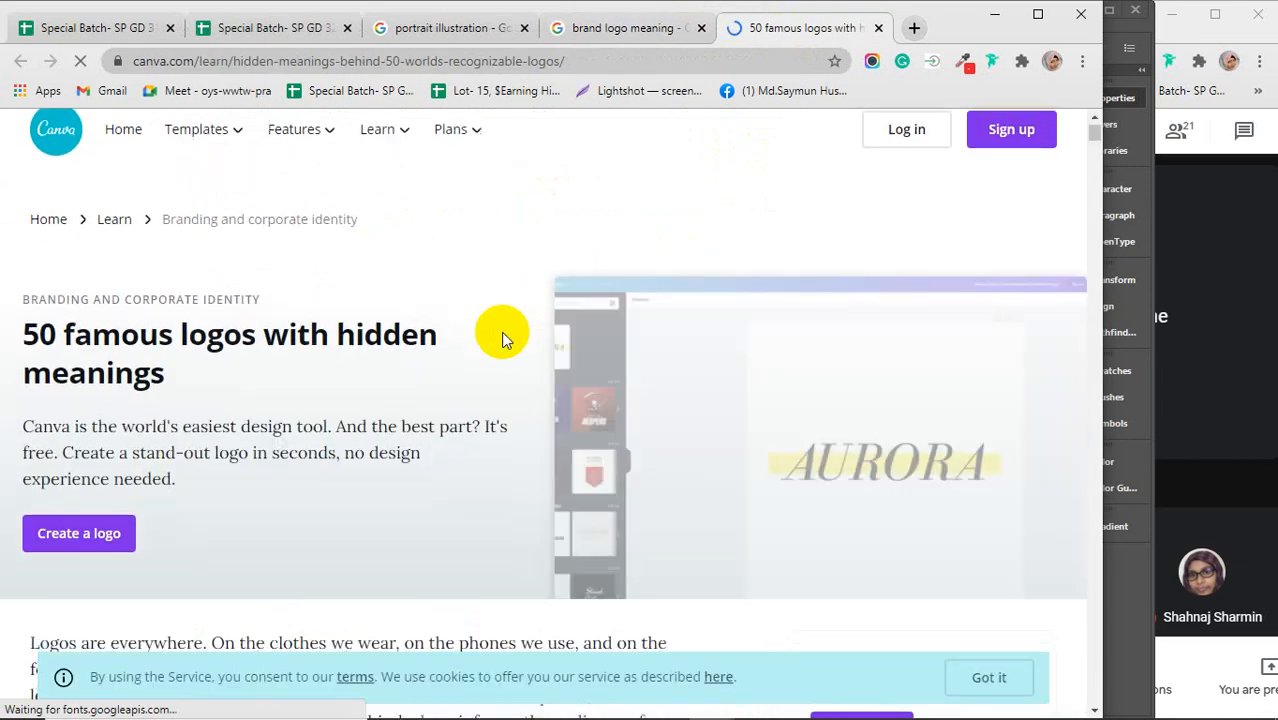
Step: Examine the Beats logo and its explanation in the Canva article
scroll(501, 331, down, 3)
scroll(501, 331, down, 5)
click(503, 337)
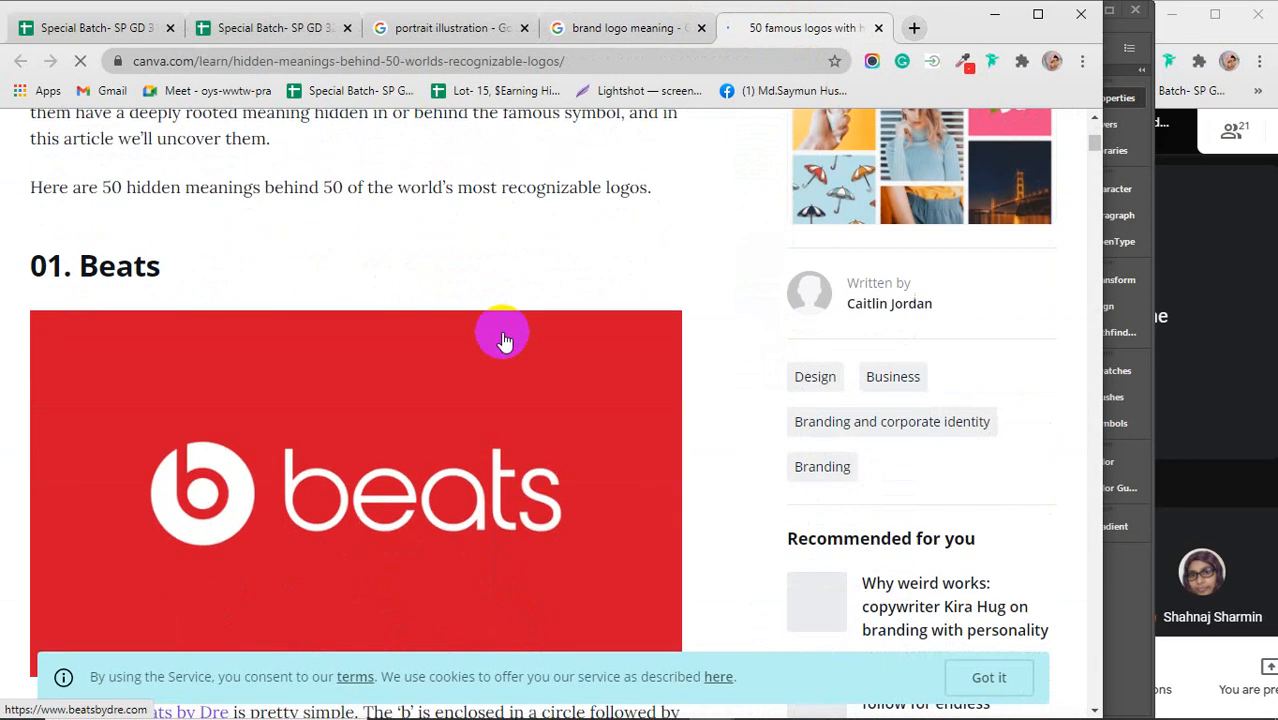
scroll(503, 340, down, 1)
scroll(503, 340, down, 1)
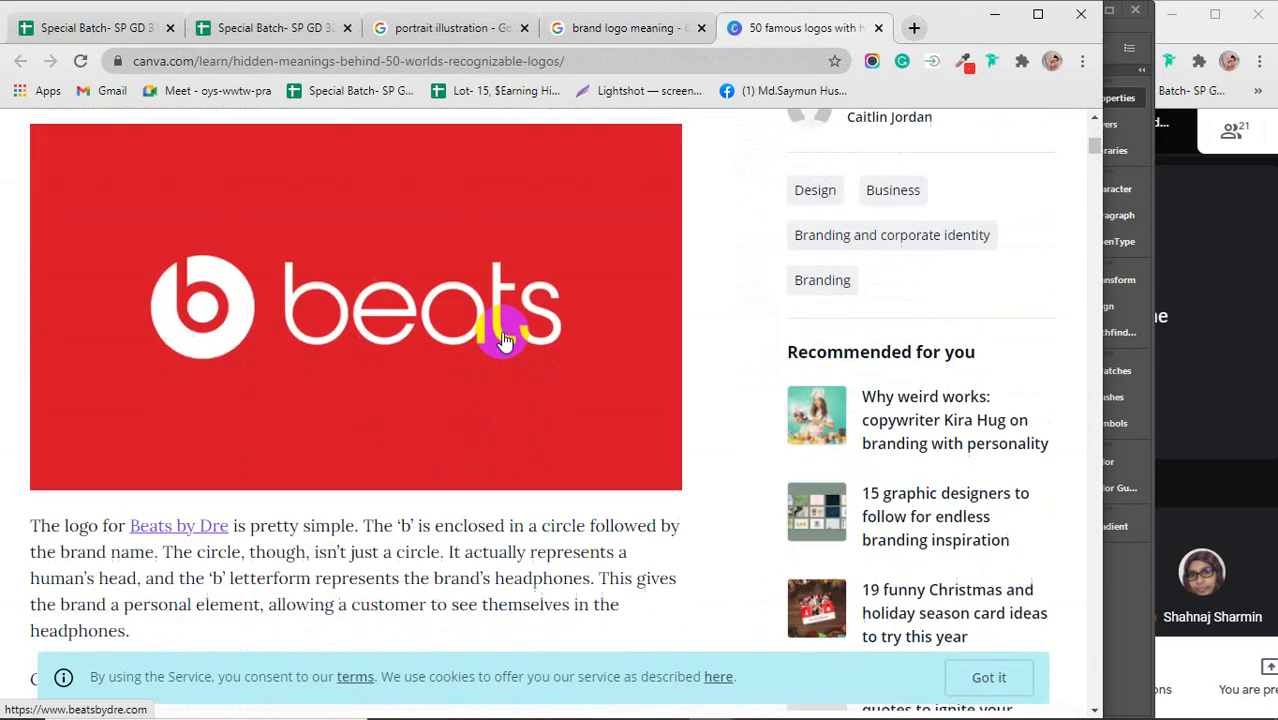
scroll(503, 340, down, 1)
scroll(503, 340, down, 8)
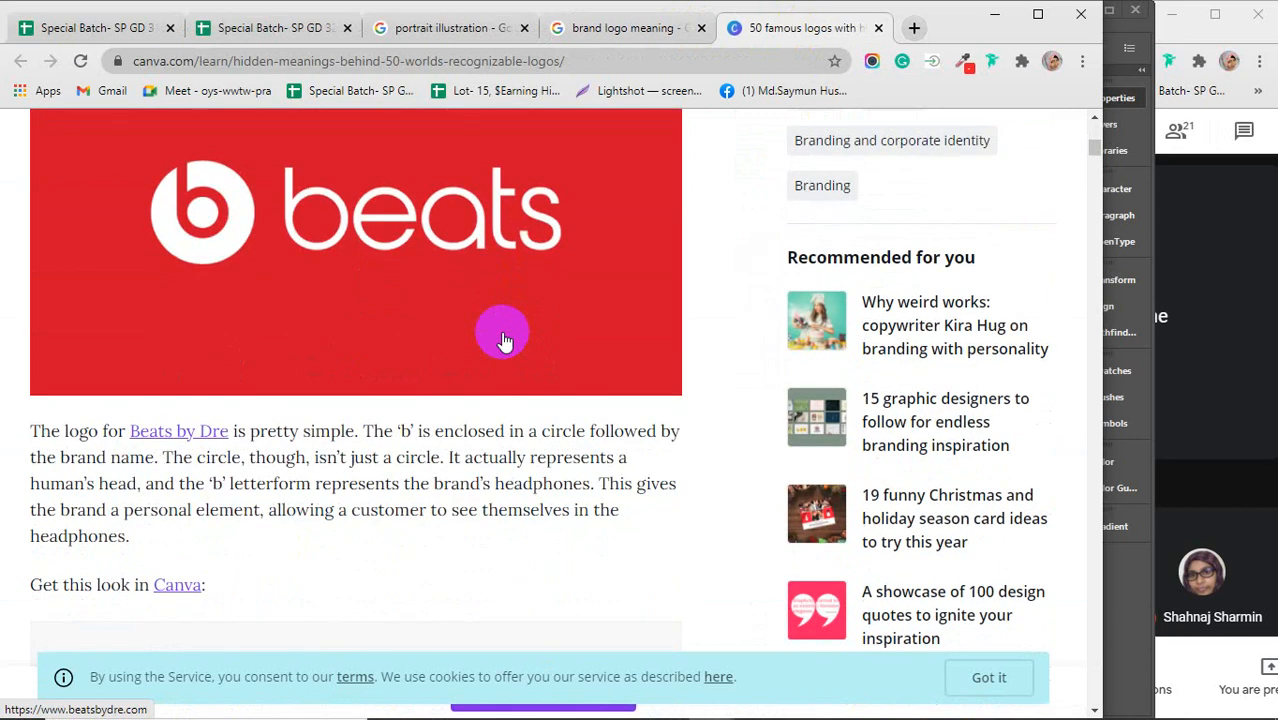
Step: Examine the Cisco logo and highlight the phrase about networking for the internet in its description
scroll(503, 340, down, 8)
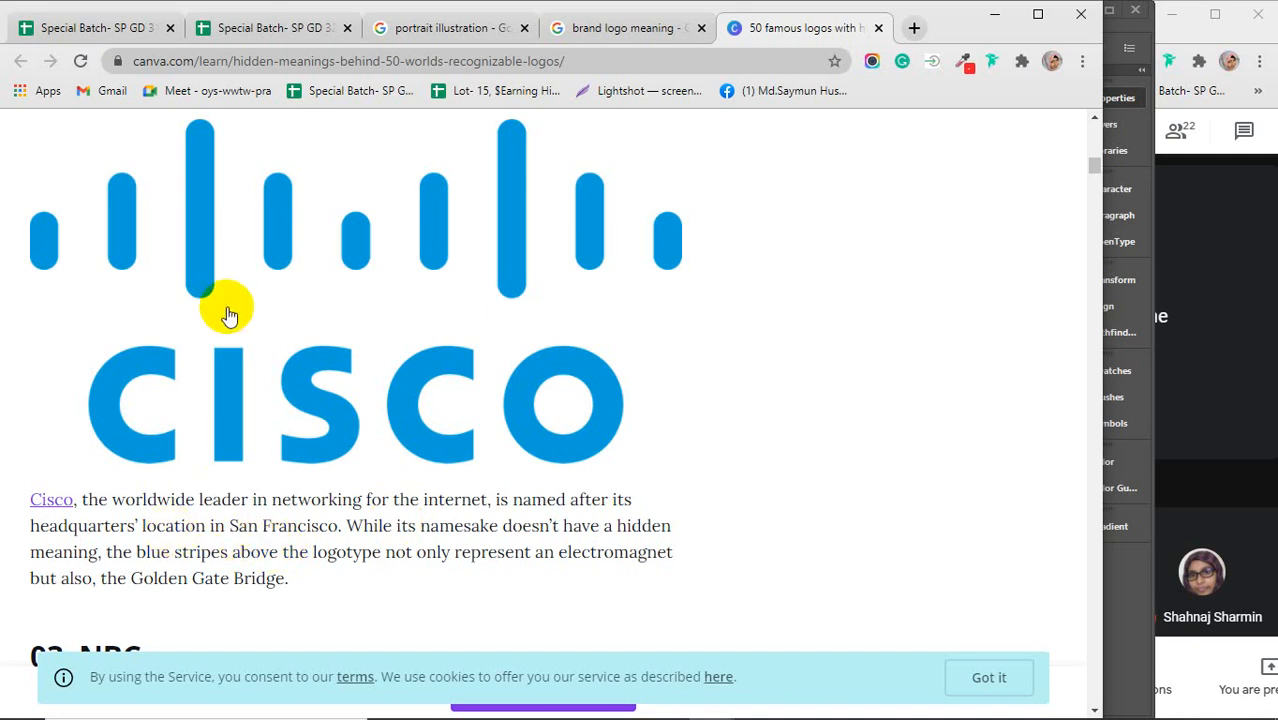
scroll(232, 350, up, 1)
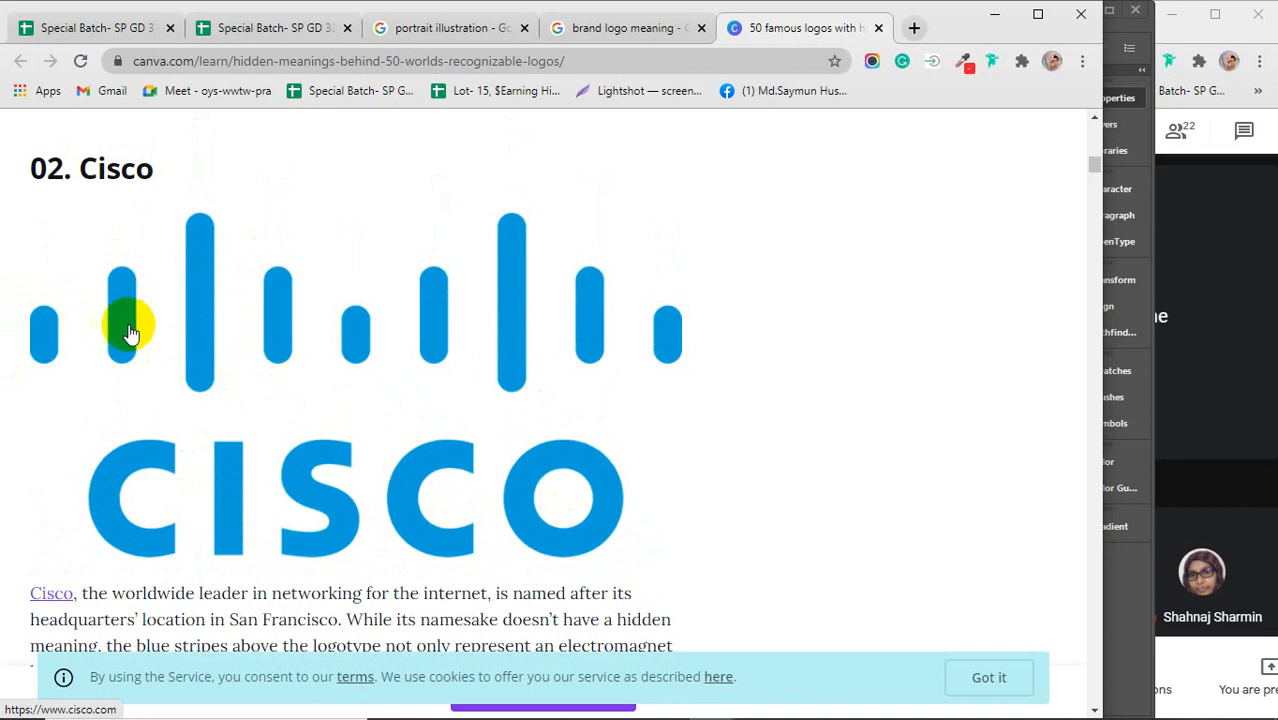
scroll(430, 436, down, 1)
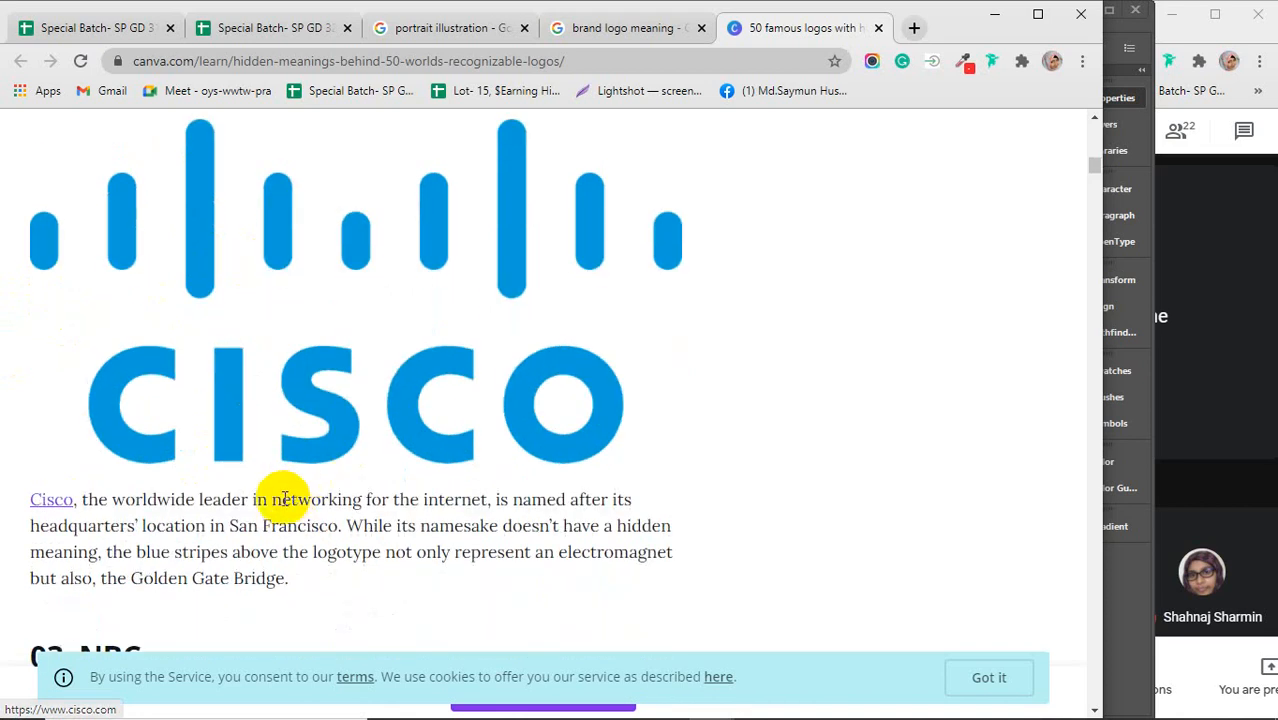
drag(285, 497, 487, 499)
Step: Examine the NBC logo and highlight the phrases about its hidden meanings and the peacock in the description
scroll(409, 538, down, 3)
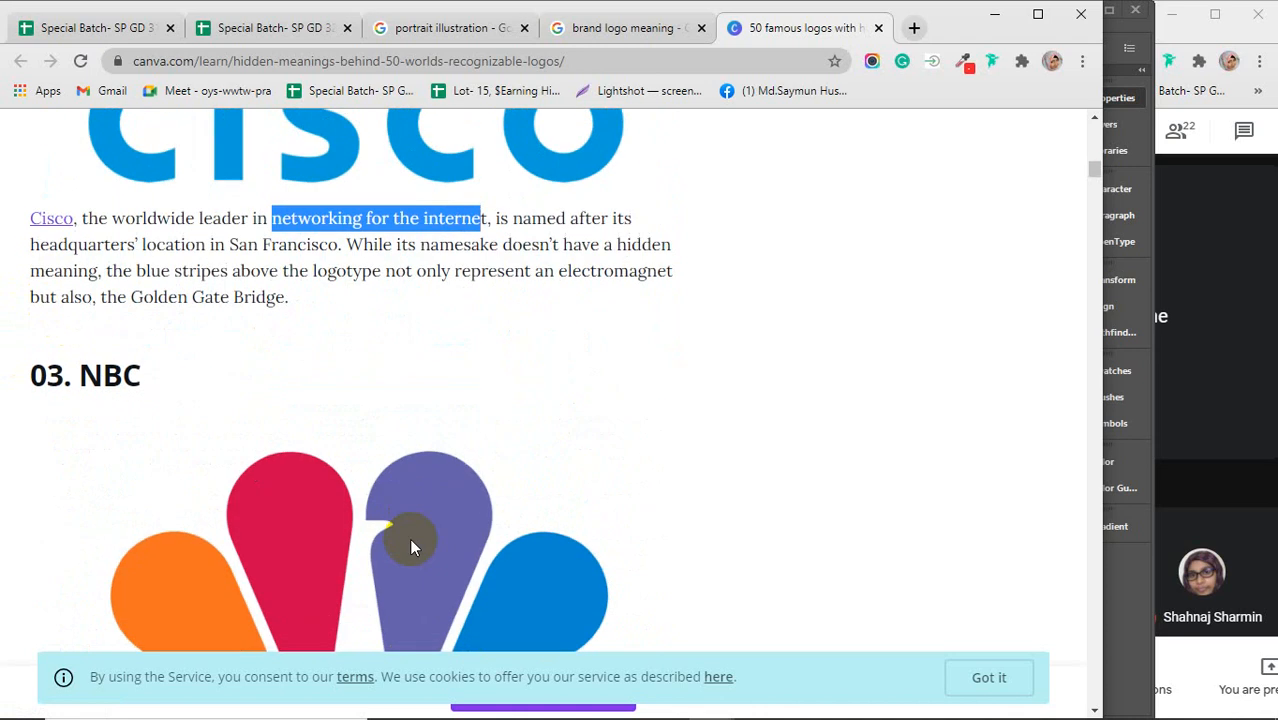
scroll(409, 538, down, 4)
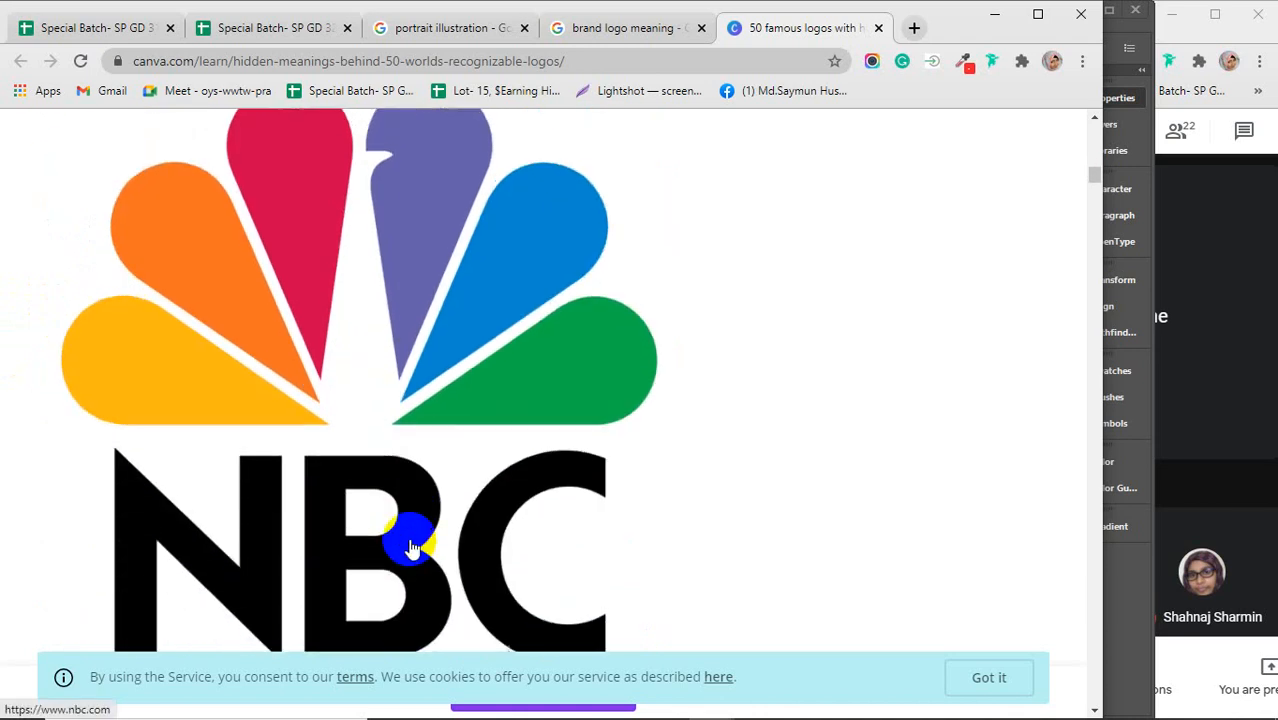
scroll(410, 545, up, 1)
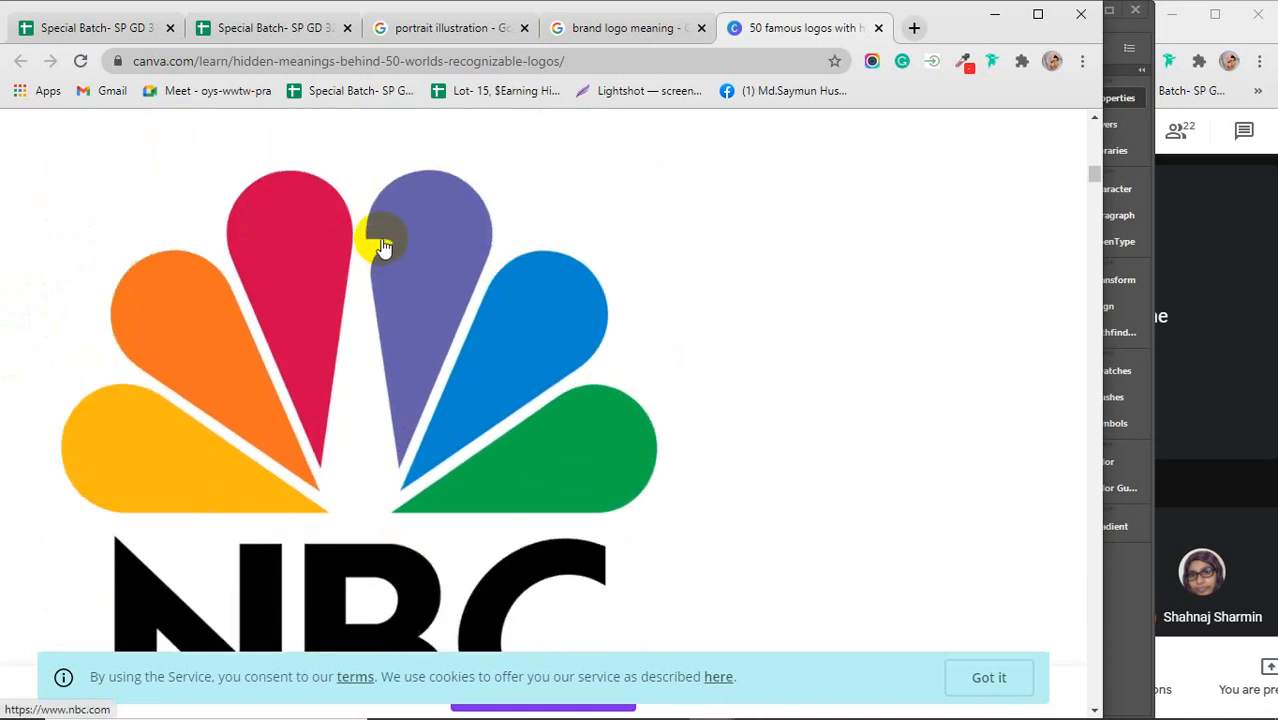
scroll(340, 400, down, 4)
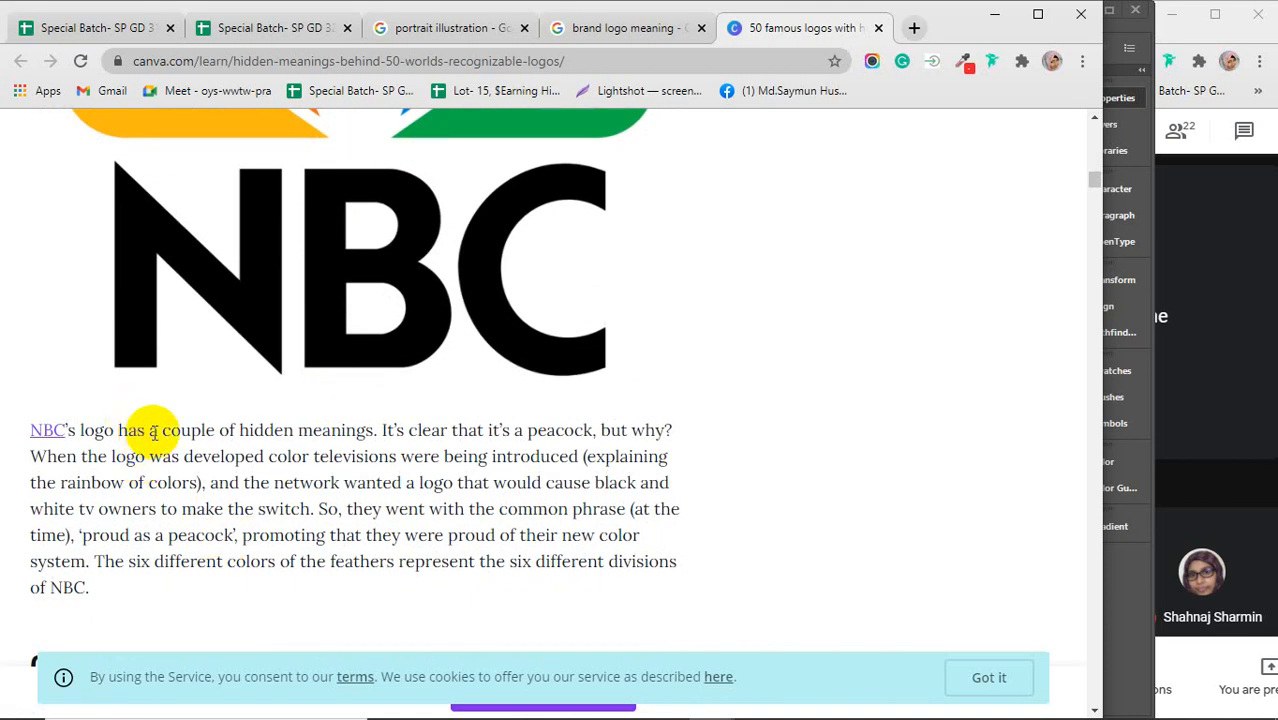
drag(153, 432, 341, 435)
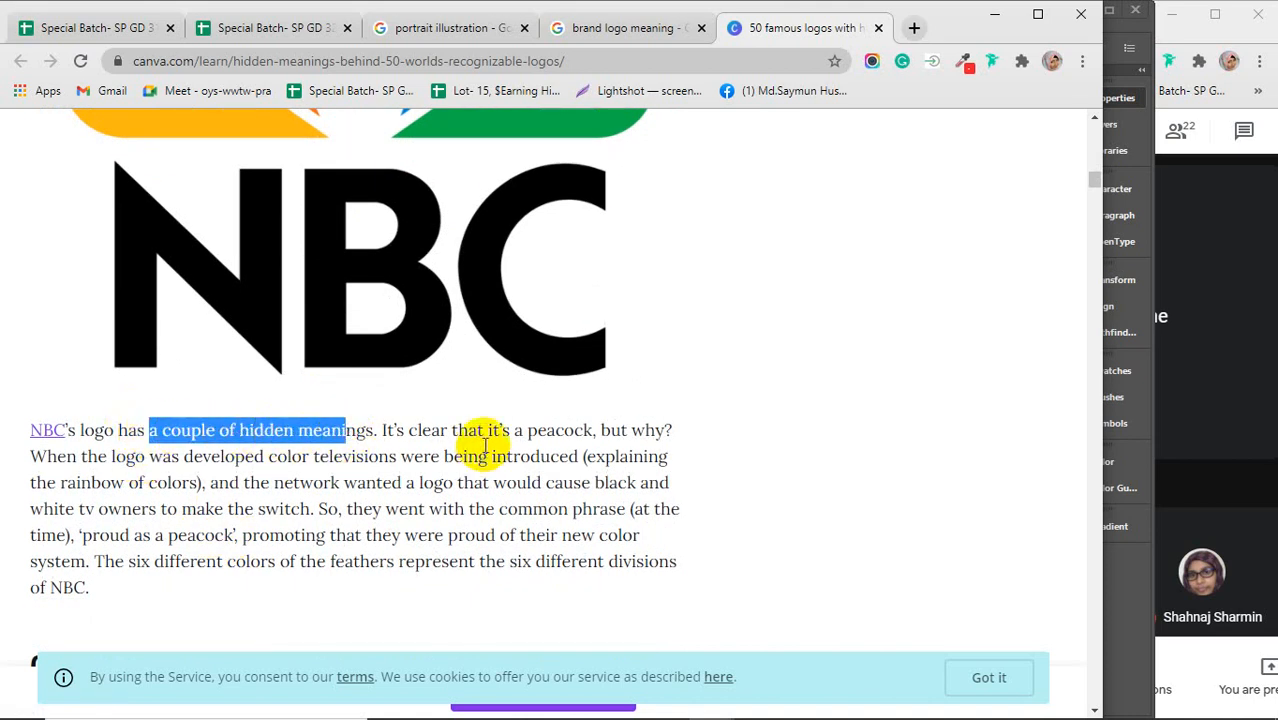
drag(486, 430, 588, 428)
scroll(550, 440, up, 4)
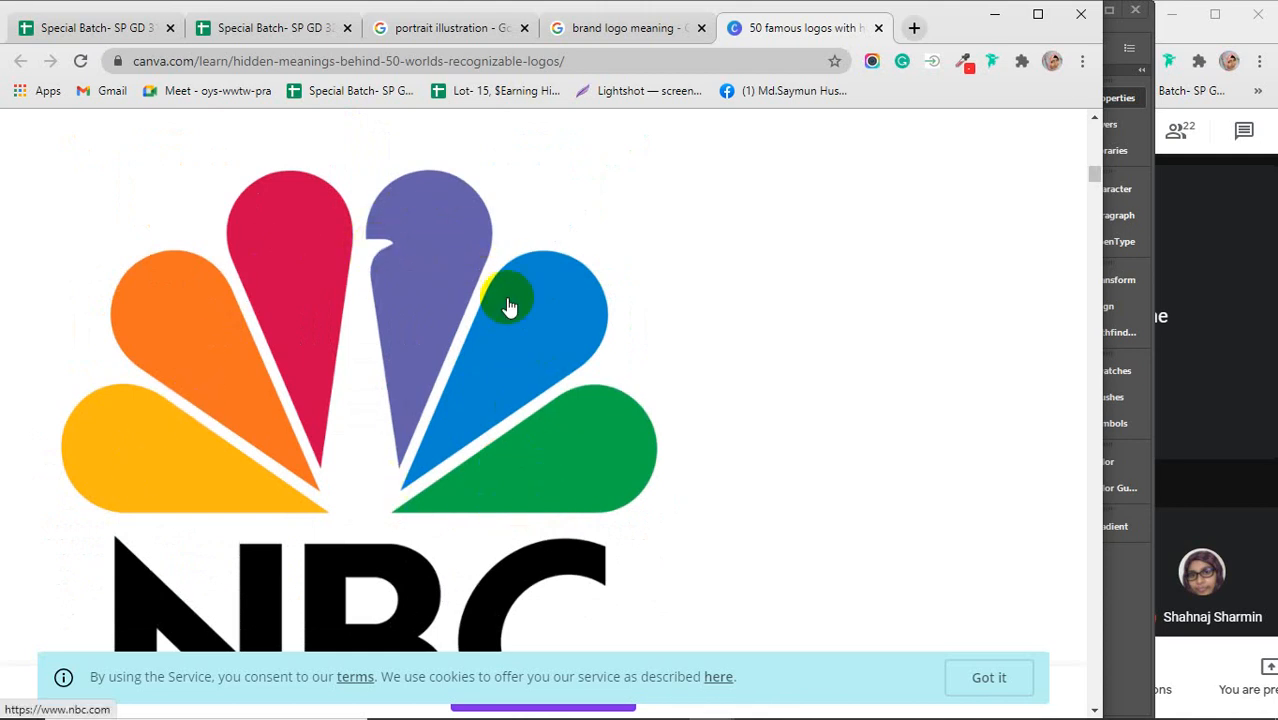
Step: Highlight the NBC passages on colour televisions, the rainbow of colors and "proud as a peacock", and compare them with the logo
scroll(500, 330, down, 4)
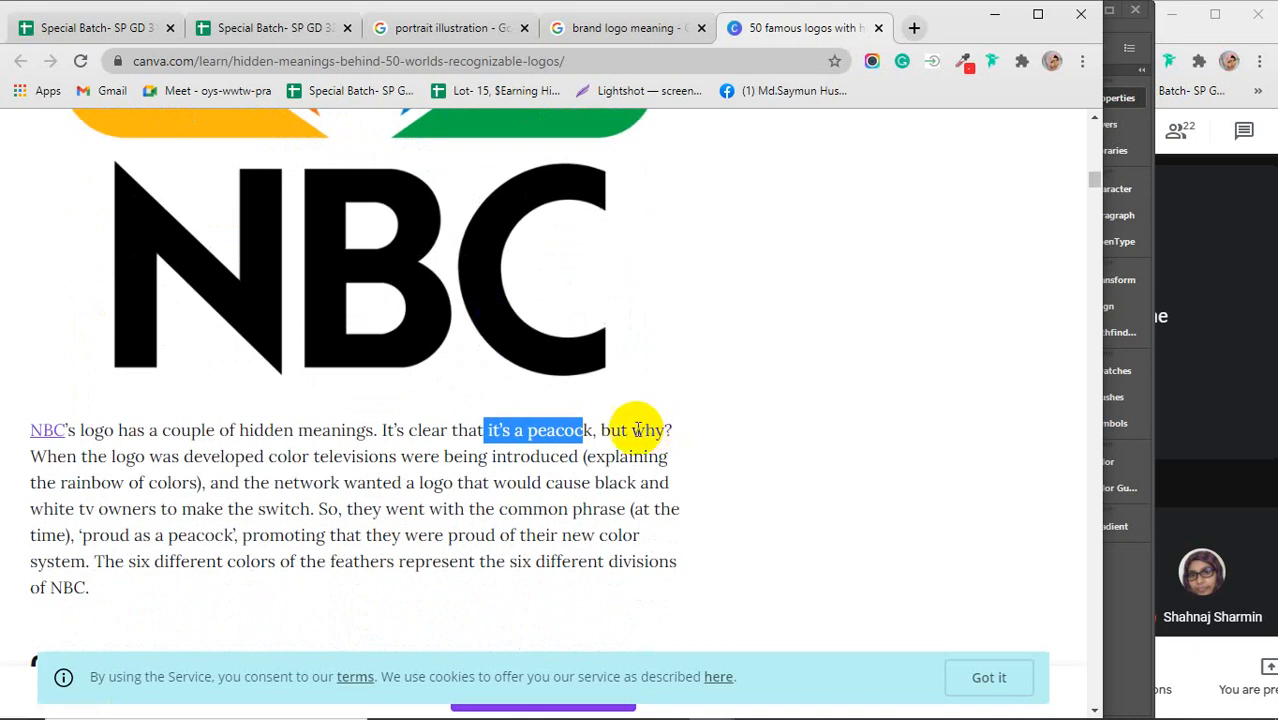
drag(632, 430, 654, 430)
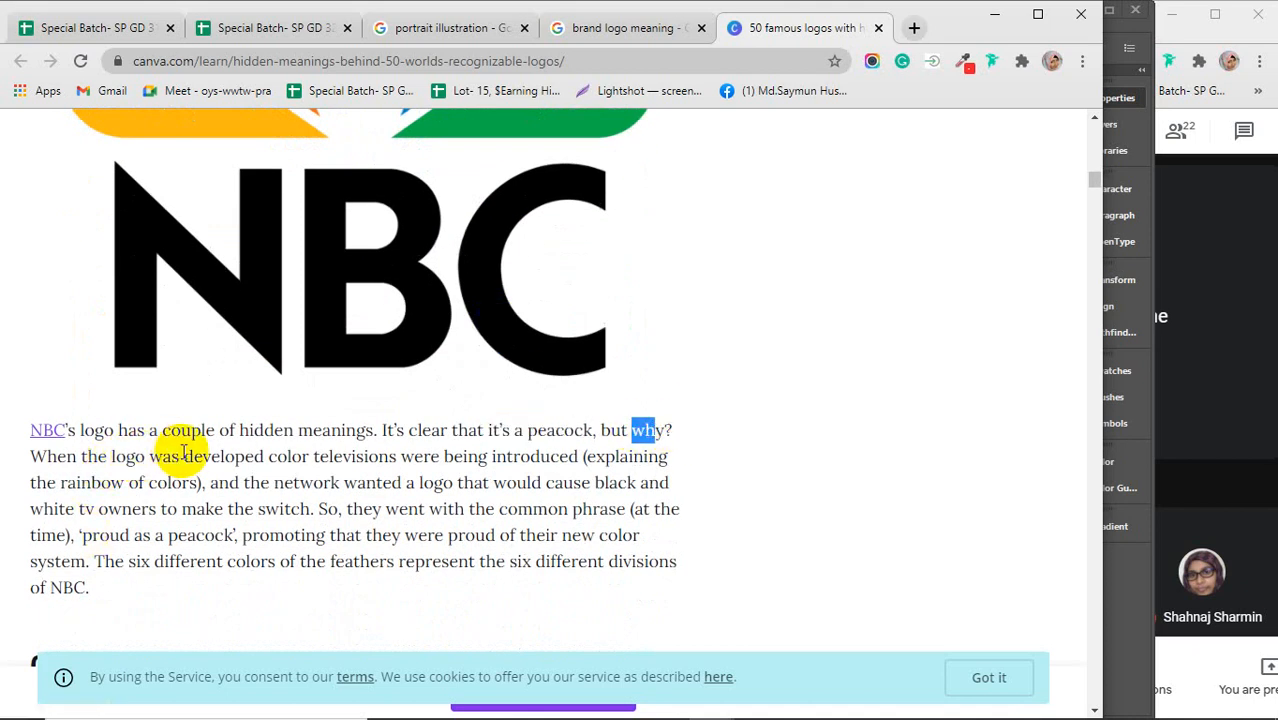
drag(184, 456, 566, 456)
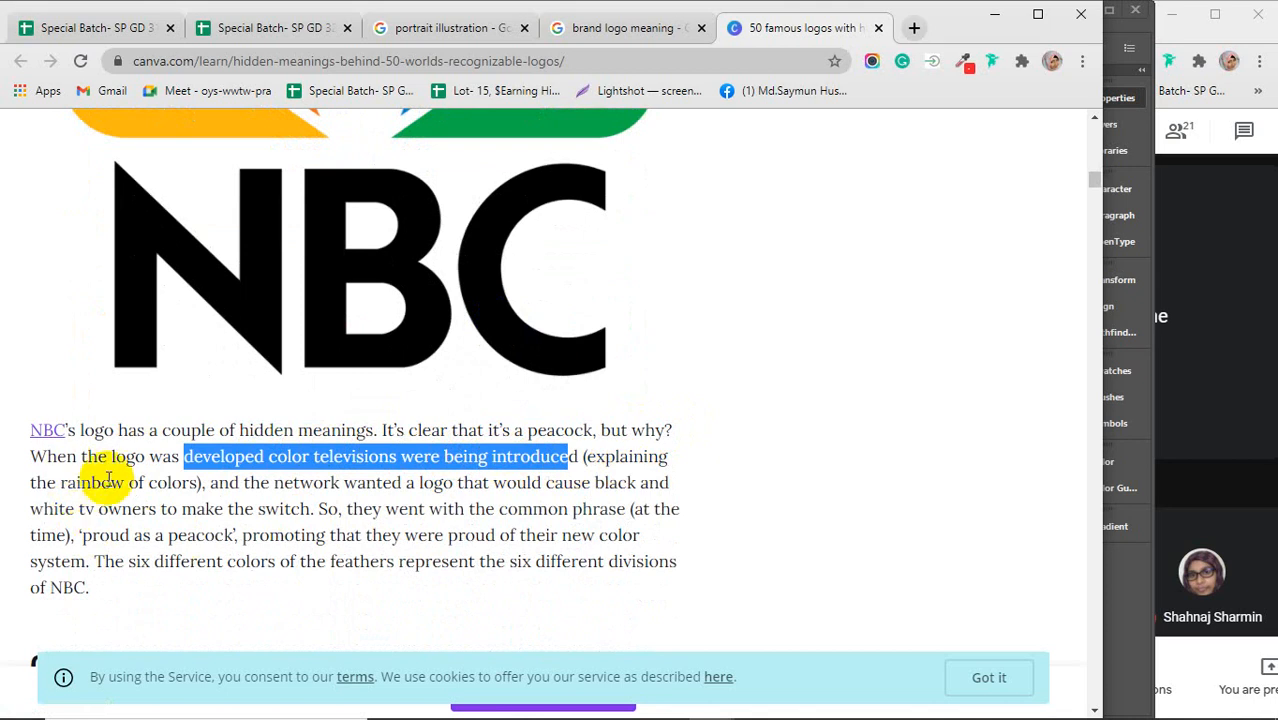
drag(92, 482, 183, 482)
drag(285, 482, 489, 482)
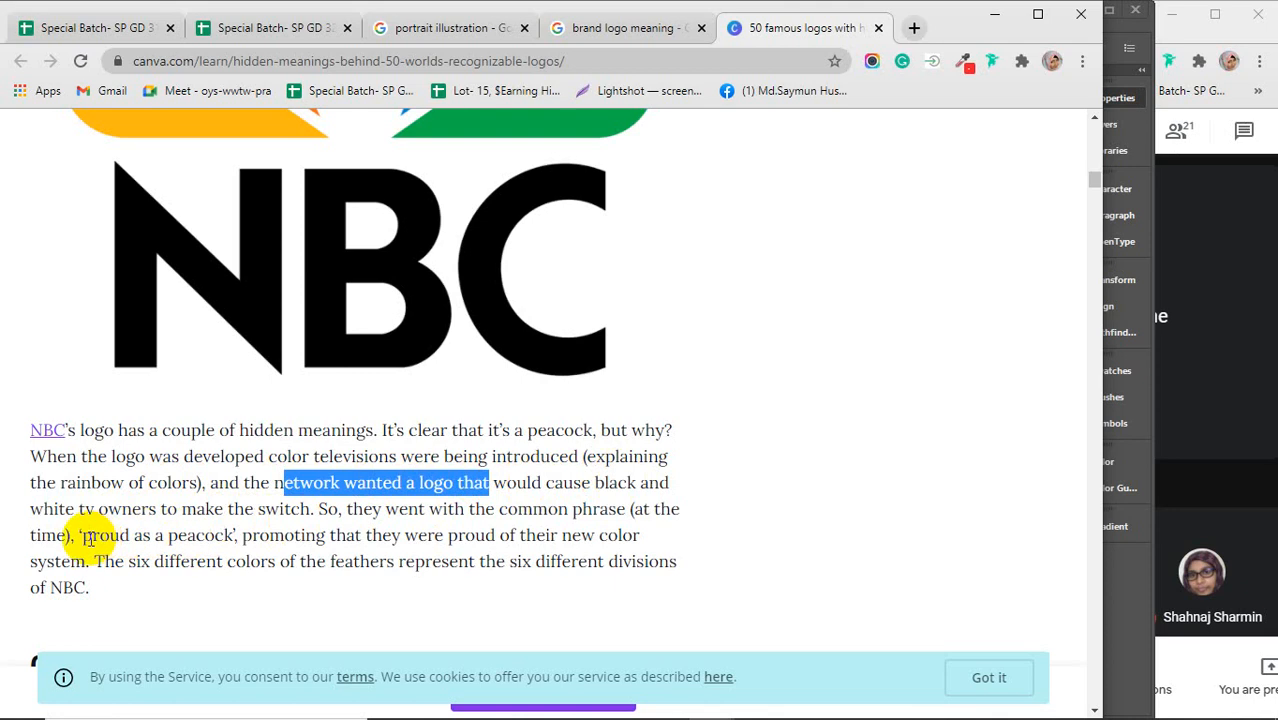
drag(91, 535, 240, 543)
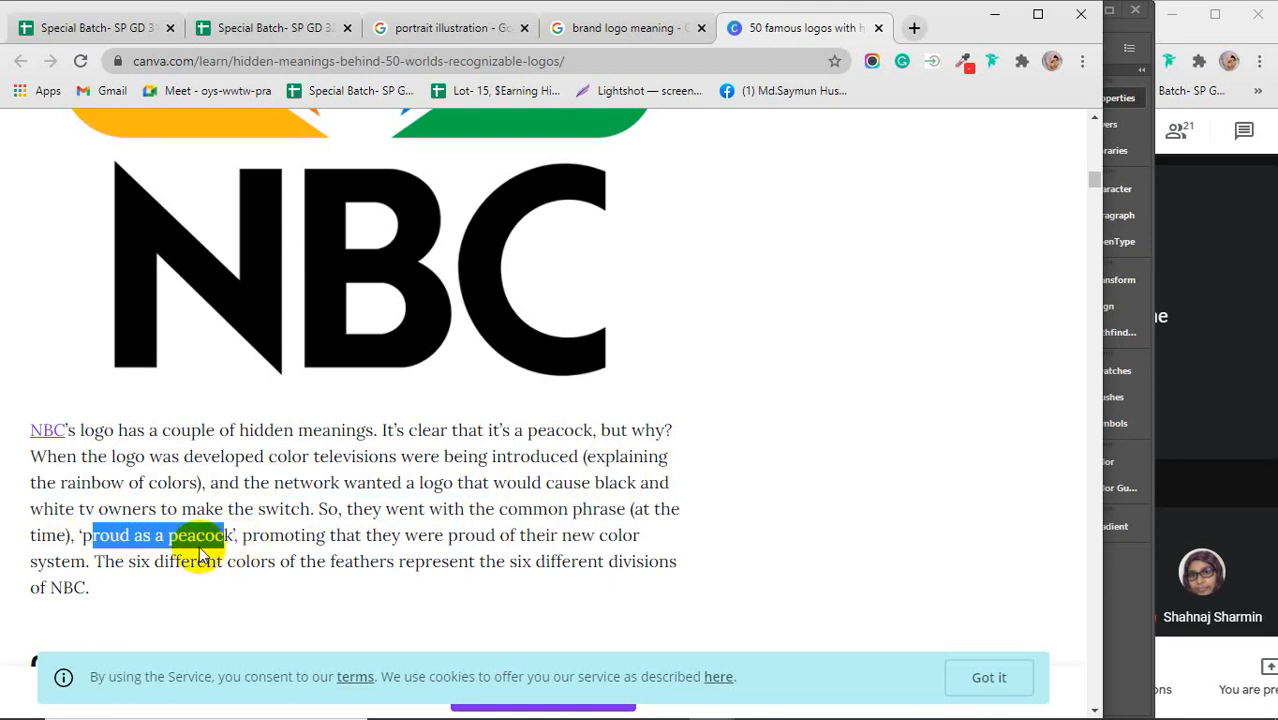
click(105, 537)
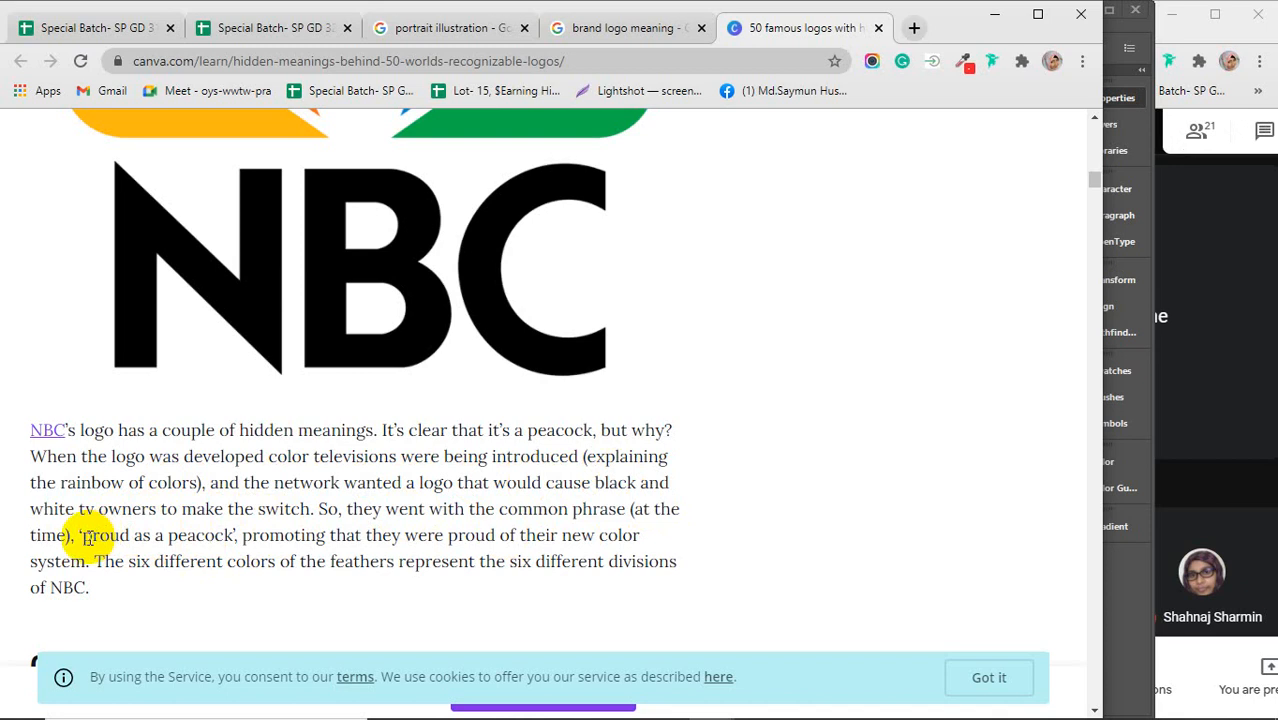
drag(93, 535, 418, 535)
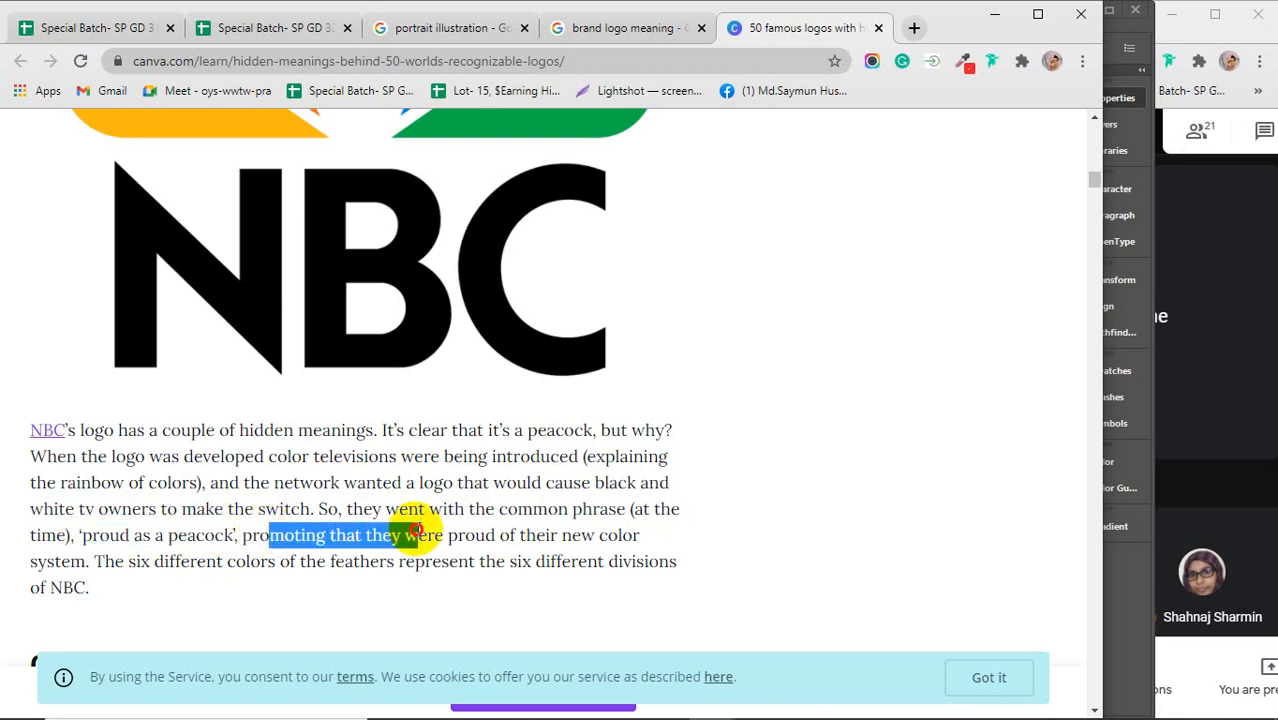
scroll(414, 408, up, 4)
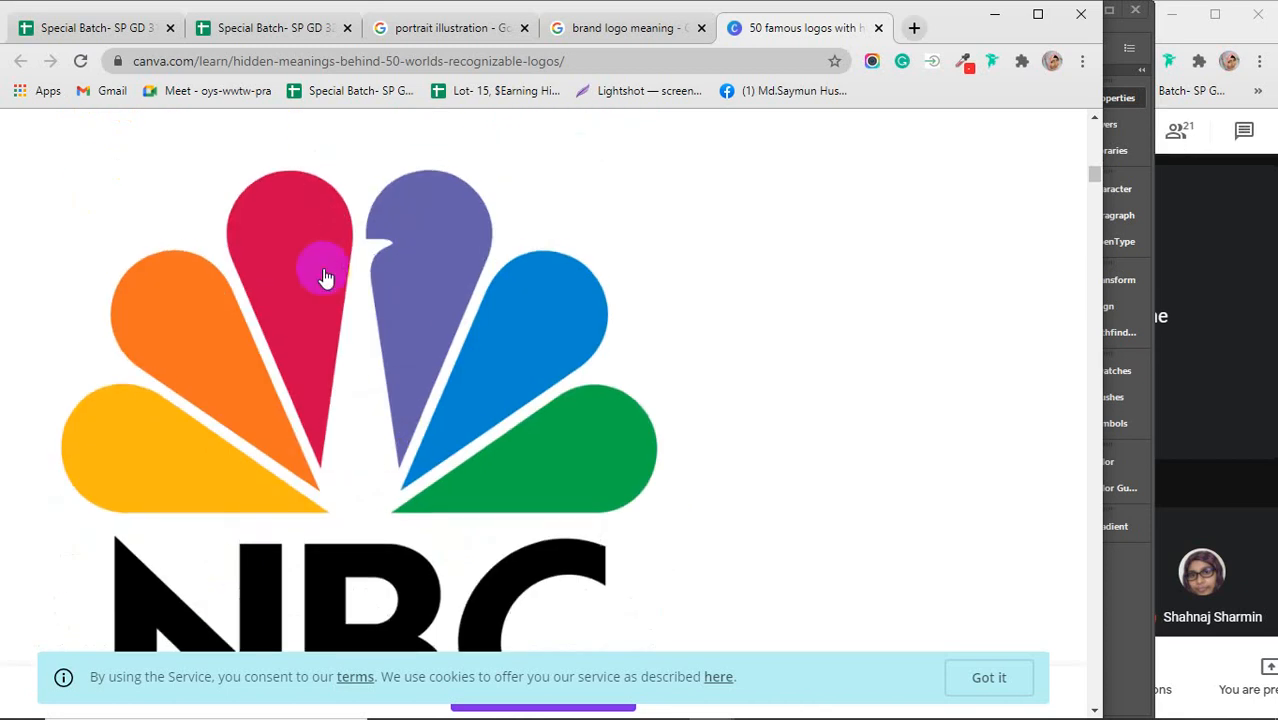
Step: Examine the Amazon logo and highlight the text about its arrow running from the letter 'a' to the letter 'z'
scroll(438, 430, down, 9)
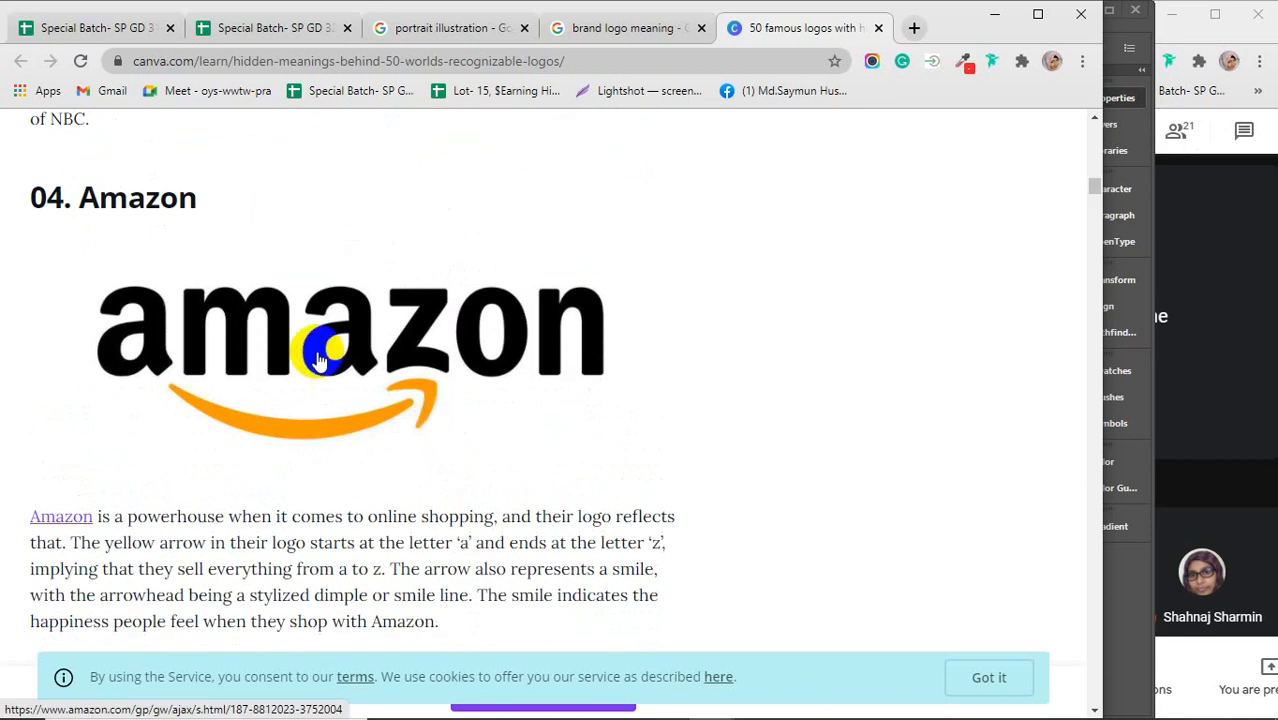
scroll(236, 532, up, 1)
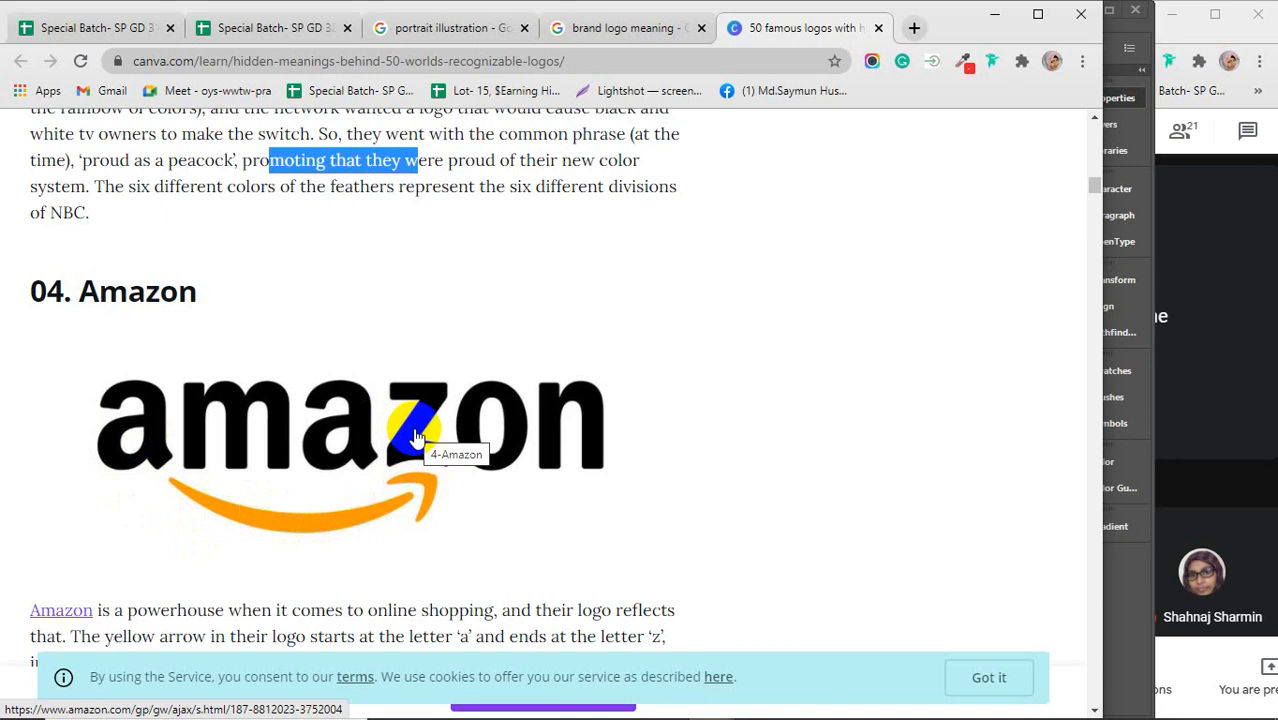
scroll(418, 437, down, 1)
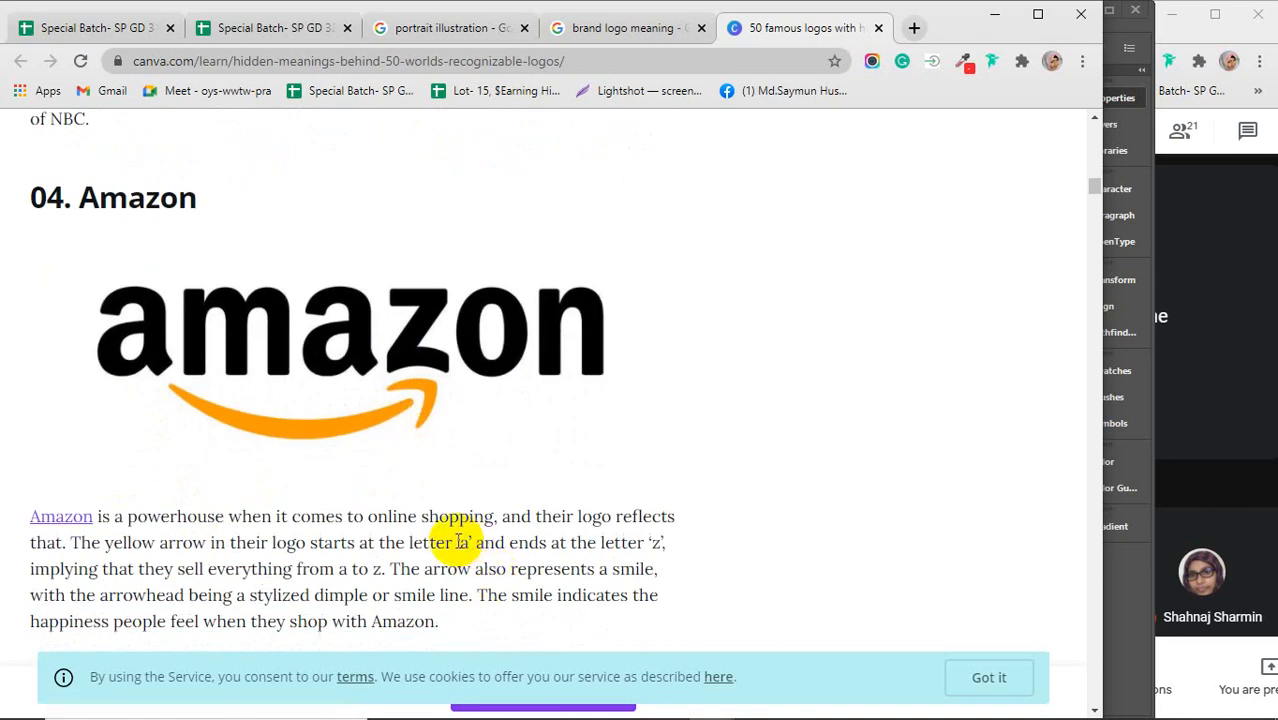
drag(454, 542, 611, 542)
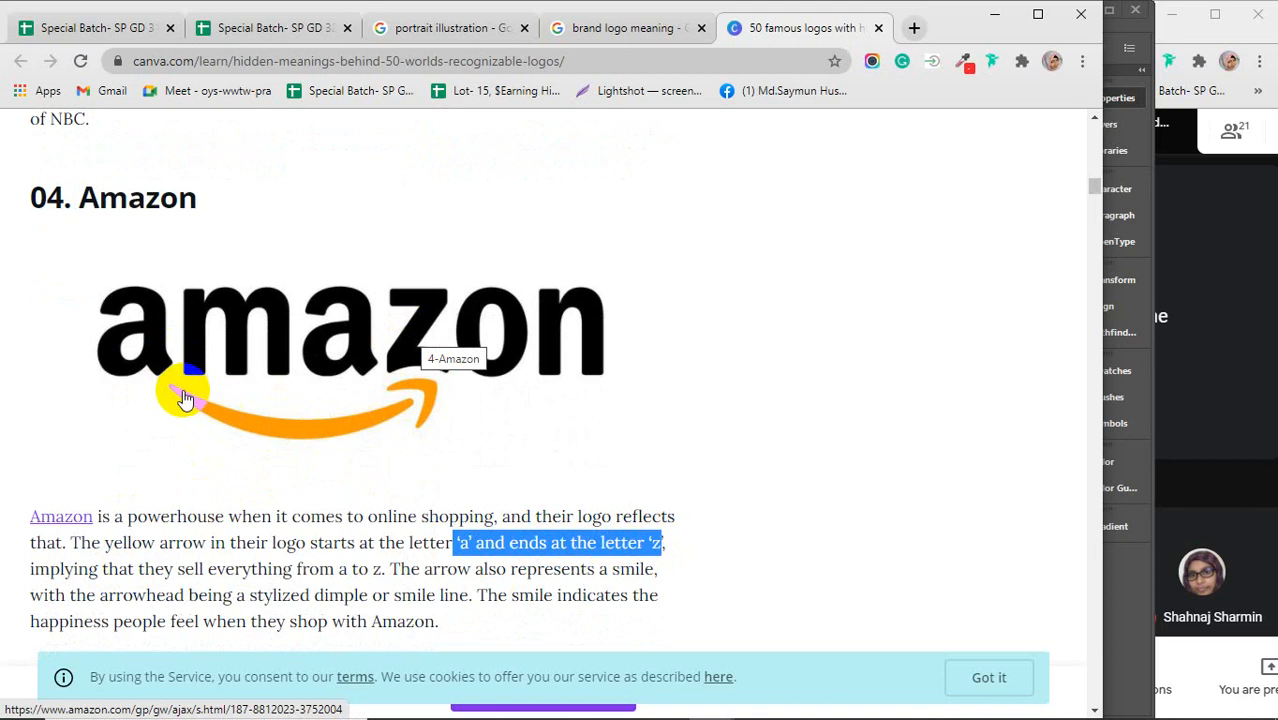
scroll(370, 410, down, 1)
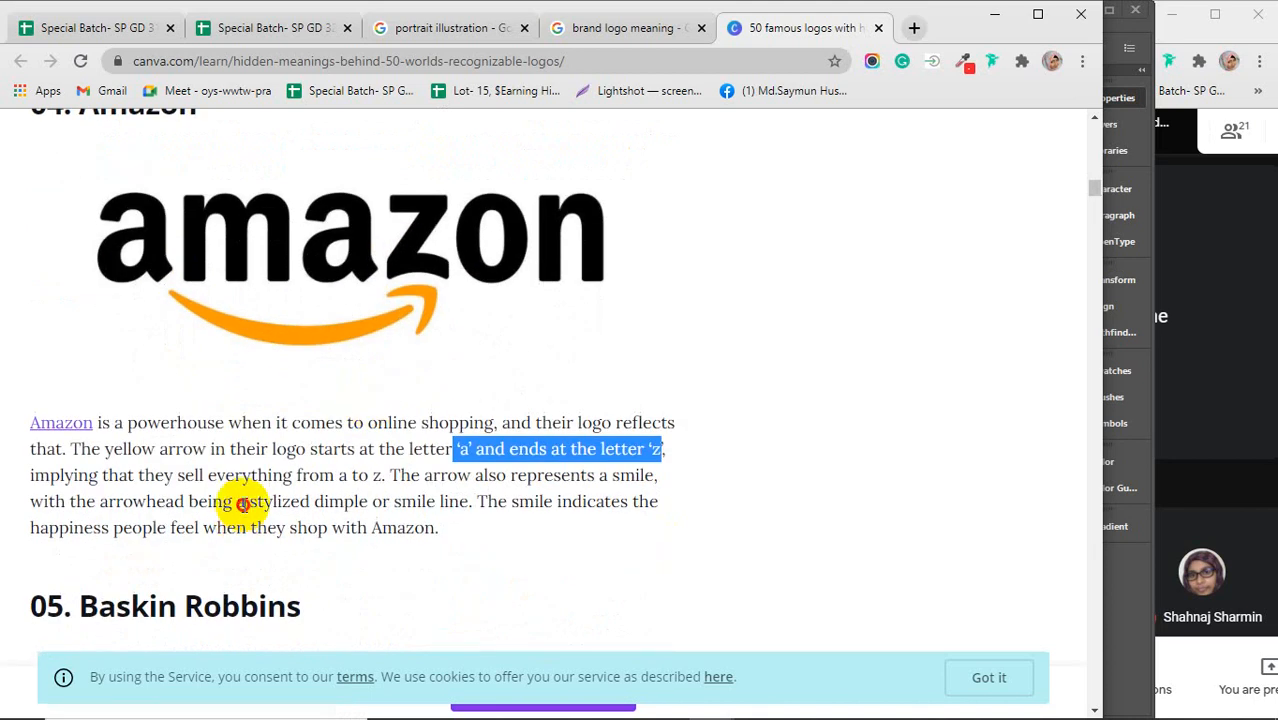
Step: Highlight the phrase "stylized dimple or smile line" in the Amazon logo description and move on to the Baskin Robbins entry
drag(245, 501, 470, 500)
scroll(470, 500, down, 7)
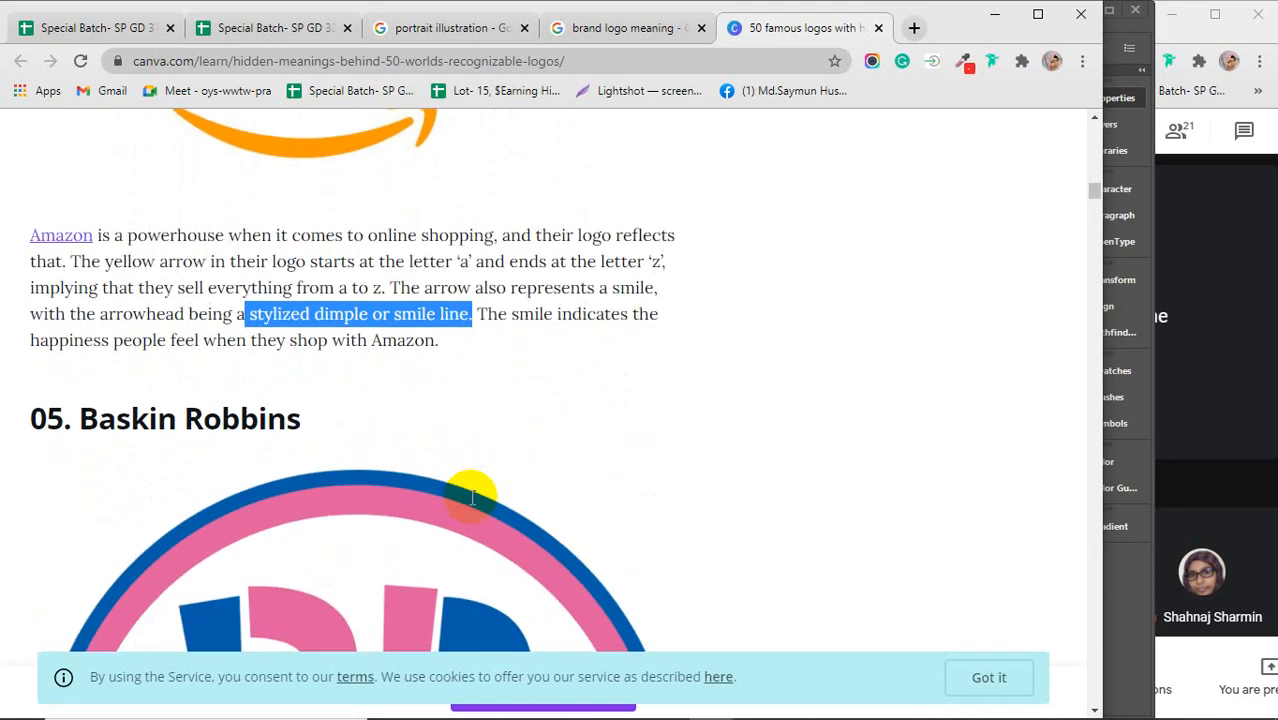
scroll(470, 497, down, 8)
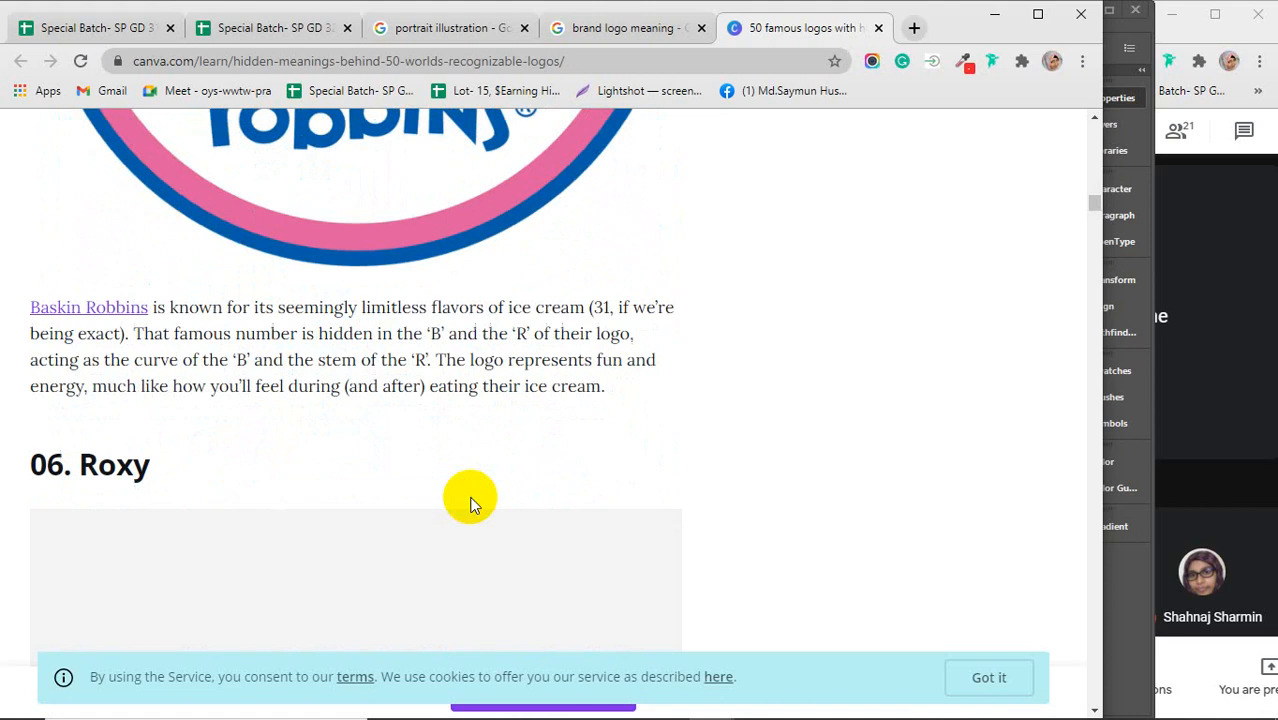
Step: Look through the logo entries that follow Baskin Robbins, including Vaio, Museum of London and My Fonts, as far as Le Tour De France
scroll(471, 497, down, 7)
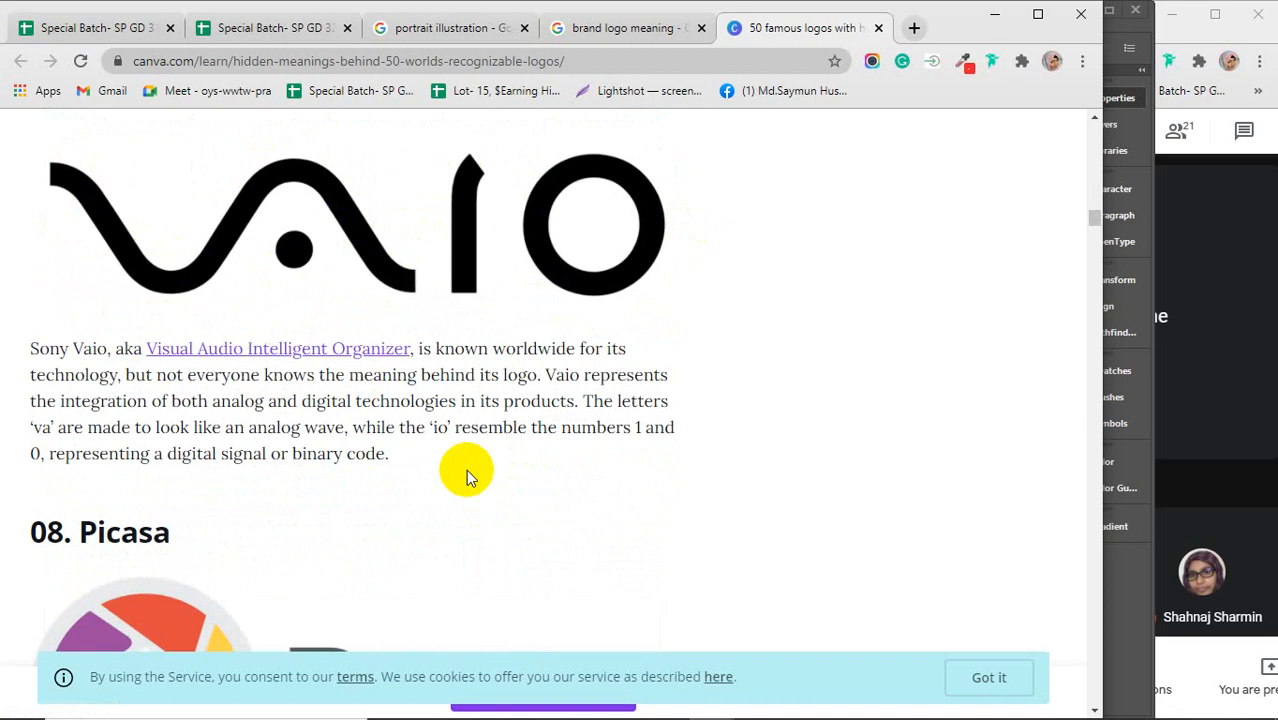
scroll(466, 476, down, 10)
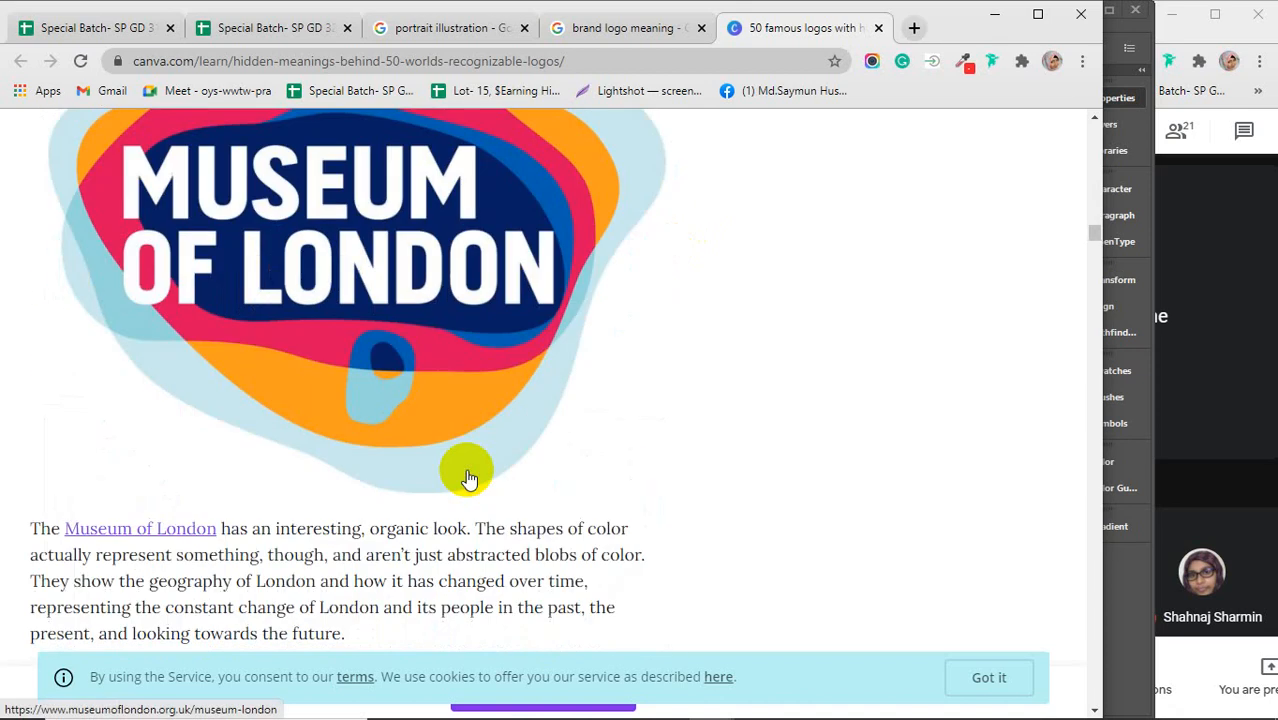
scroll(468, 478, down, 11)
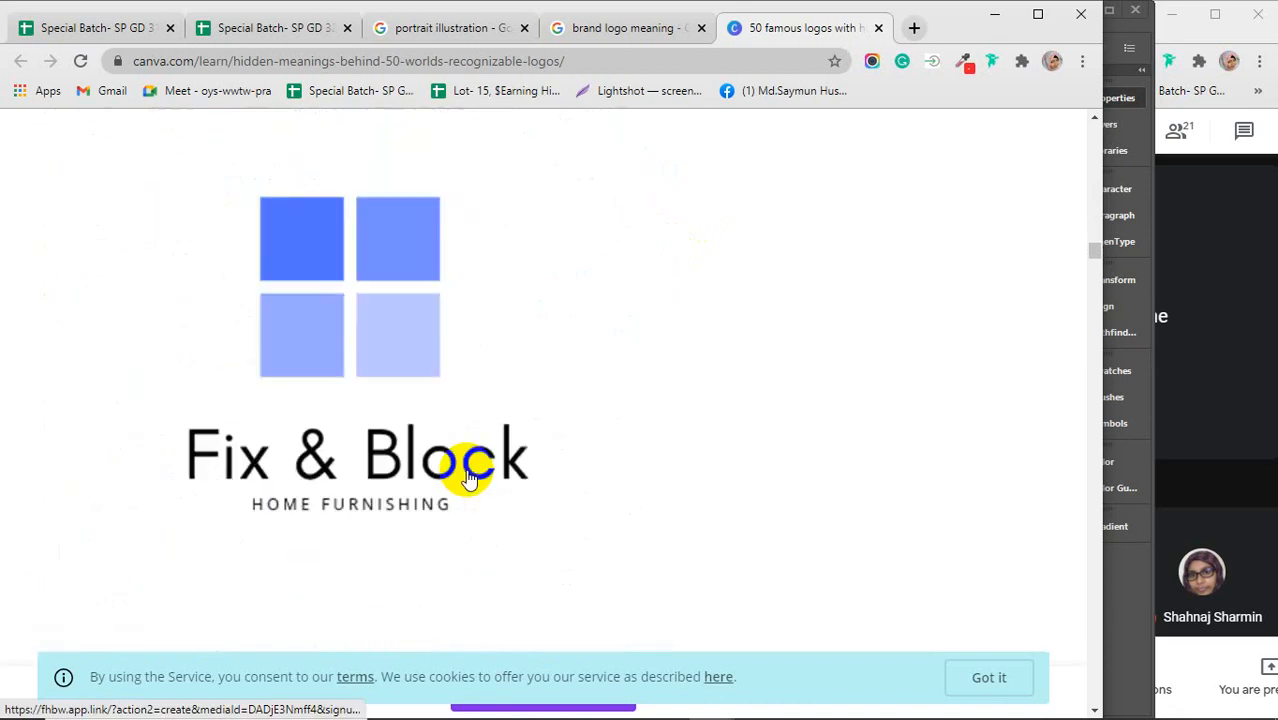
scroll(468, 476, down, 2)
scroll(466, 470, up, 3)
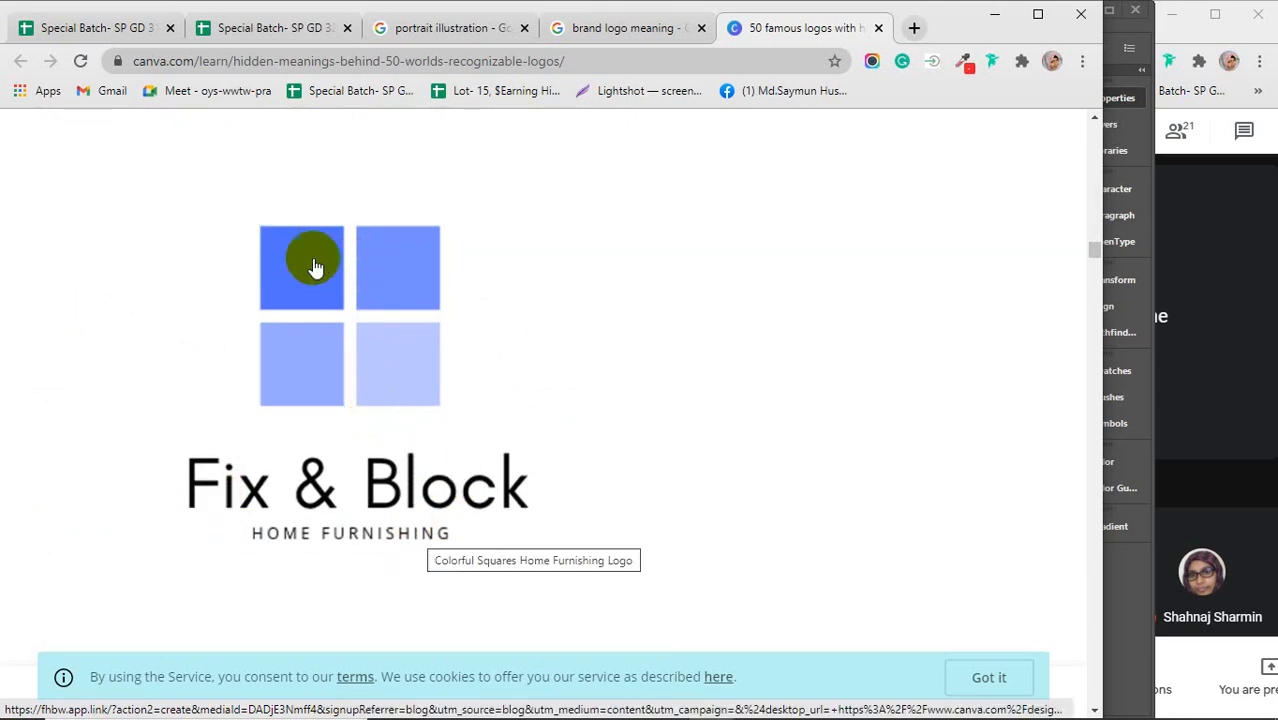
scroll(333, 295, down, 4)
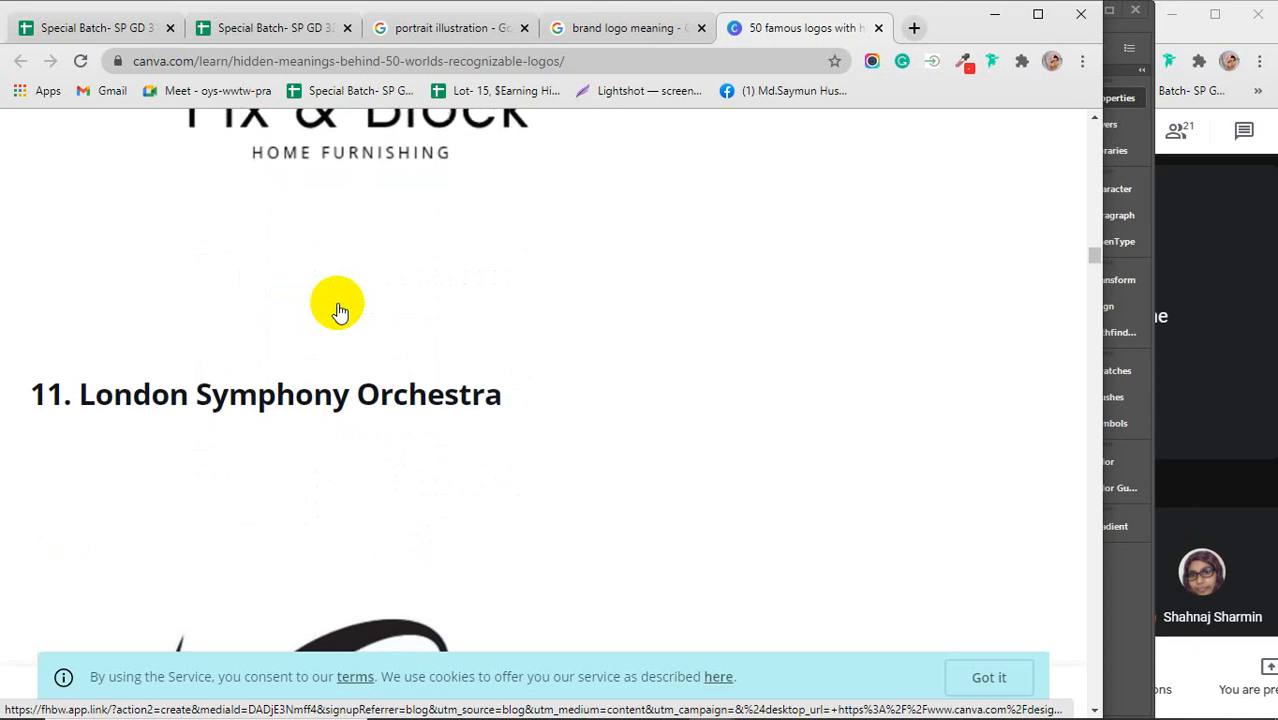
scroll(338, 312, down, 10)
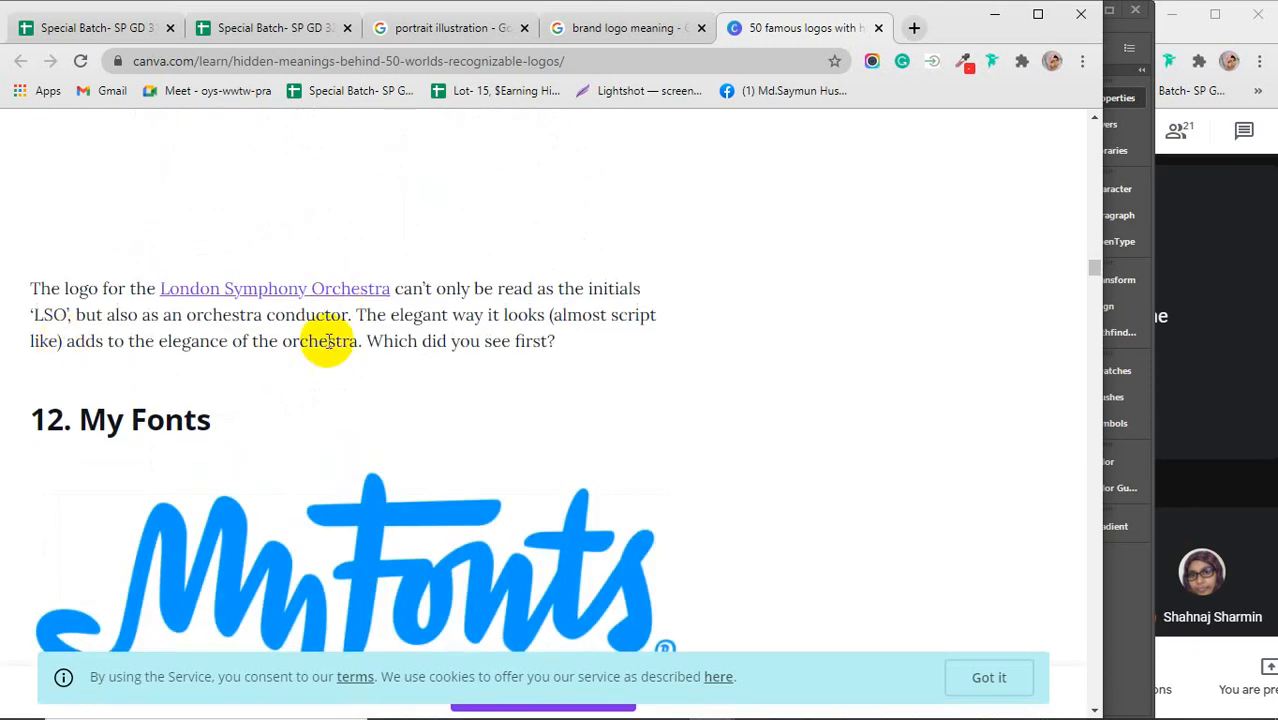
scroll(436, 391, down, 7)
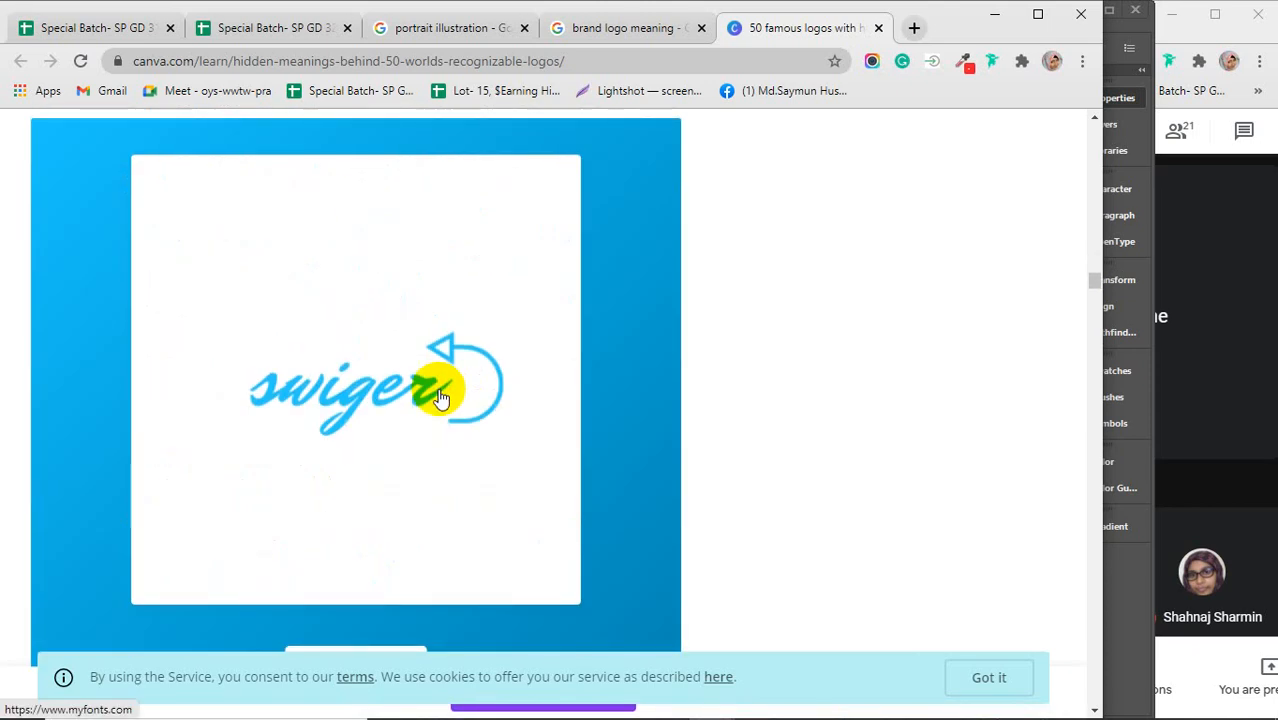
scroll(441, 393, down, 6)
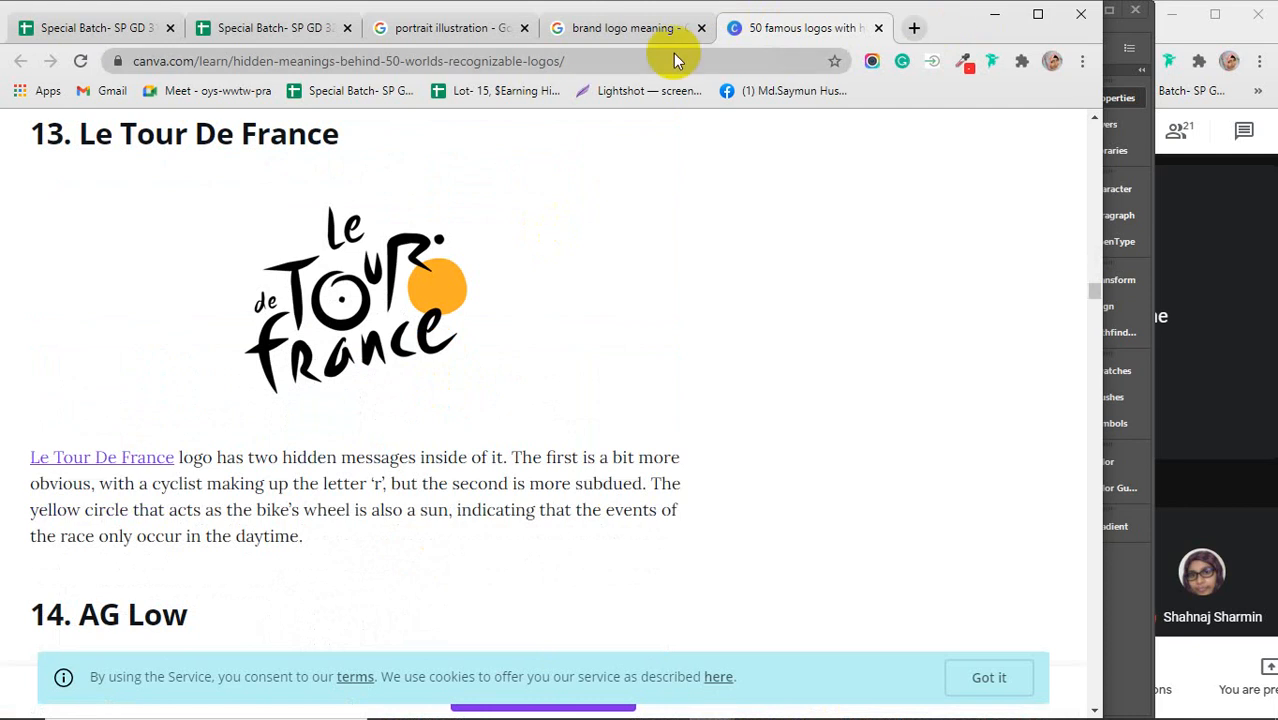
Step: Return to the portrait illustration image results and compare the black-haired woman portrait with the woman holding a red rose
click(608, 28)
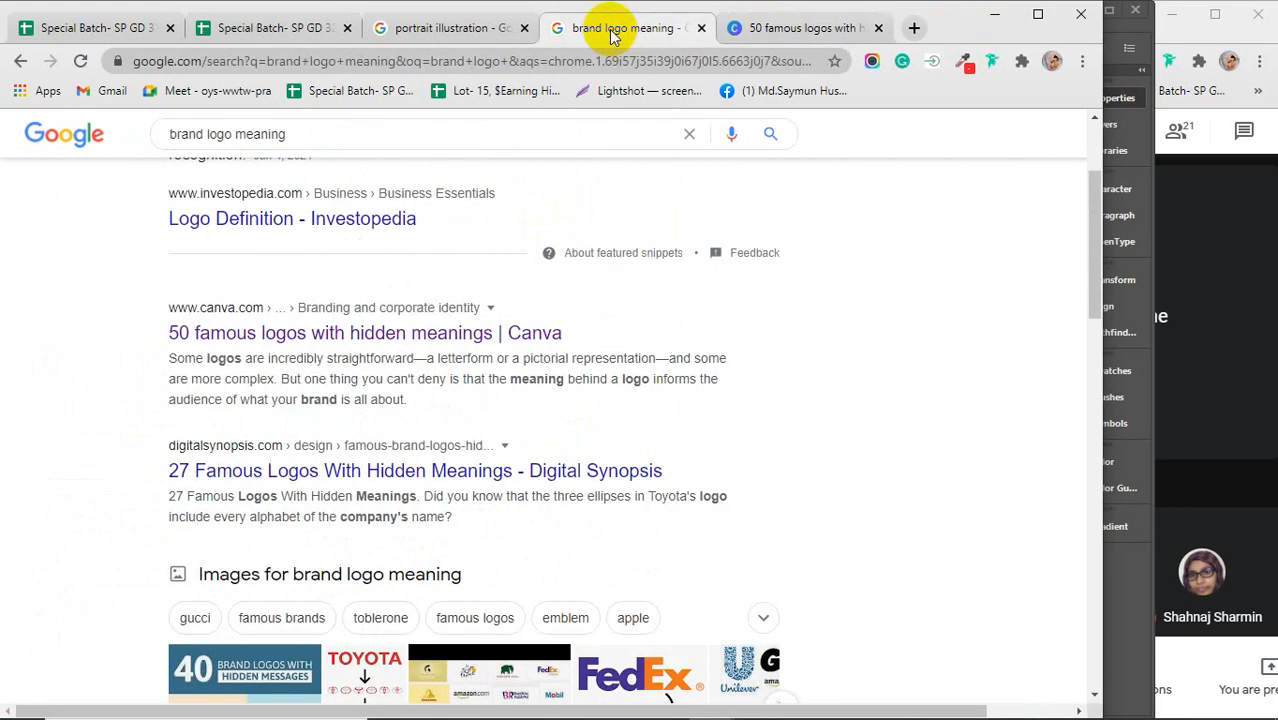
click(424, 30)
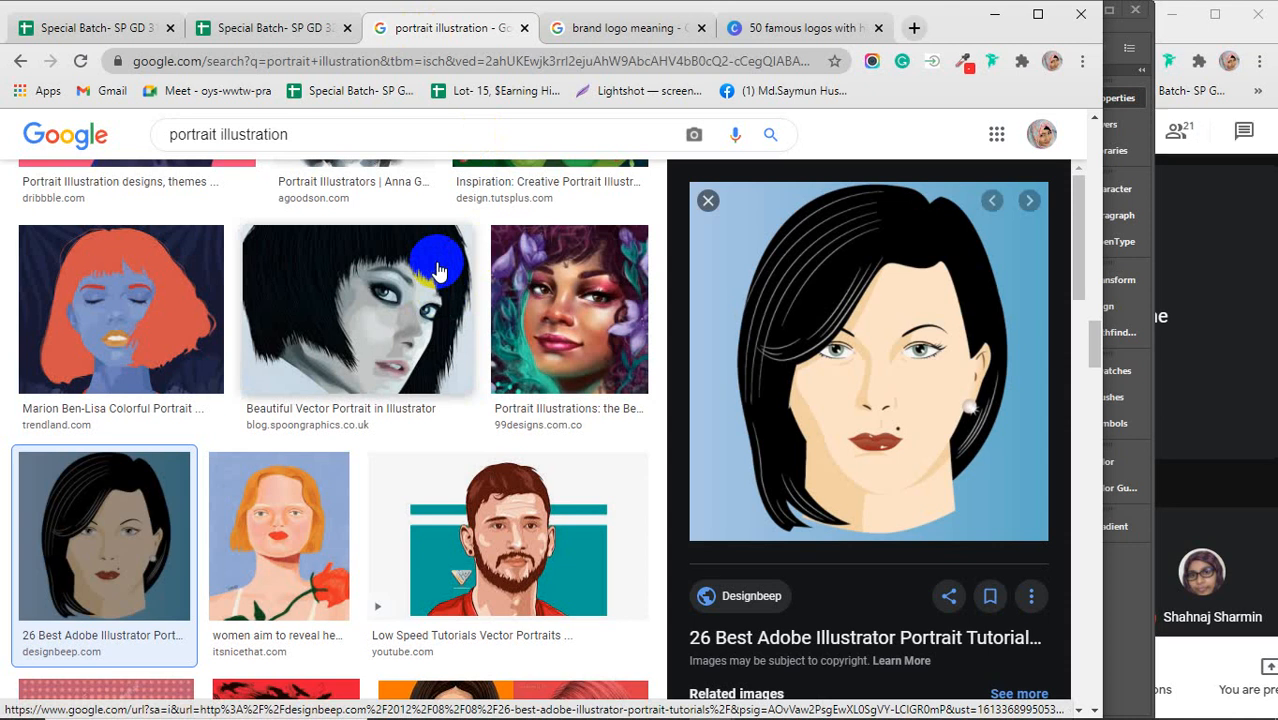
click(328, 516)
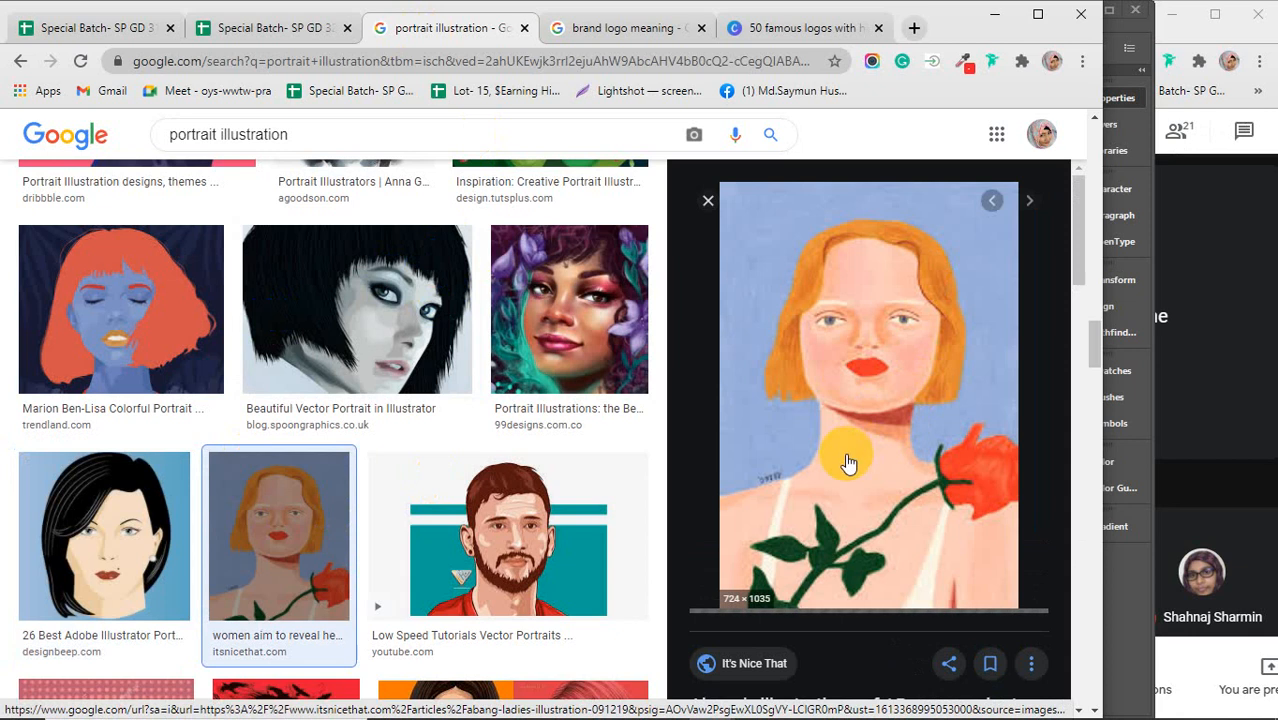
click(67, 527)
click(284, 541)
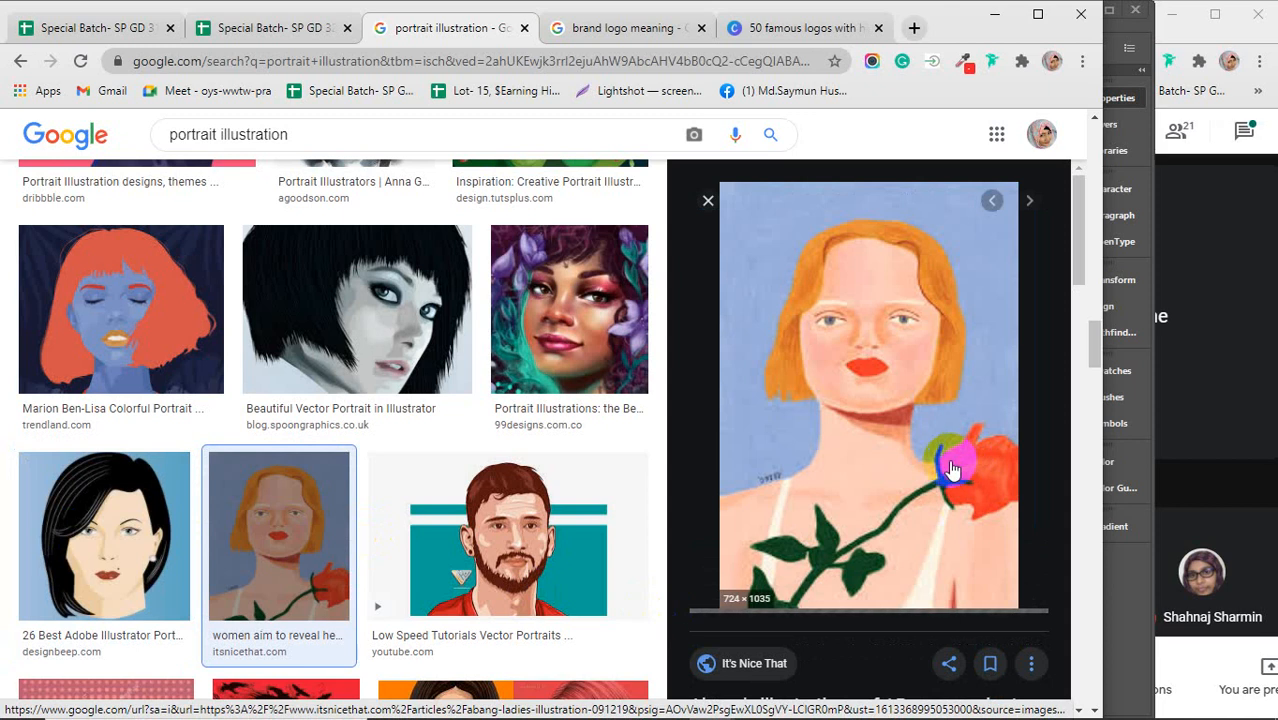
scroll(952, 469, down, 4)
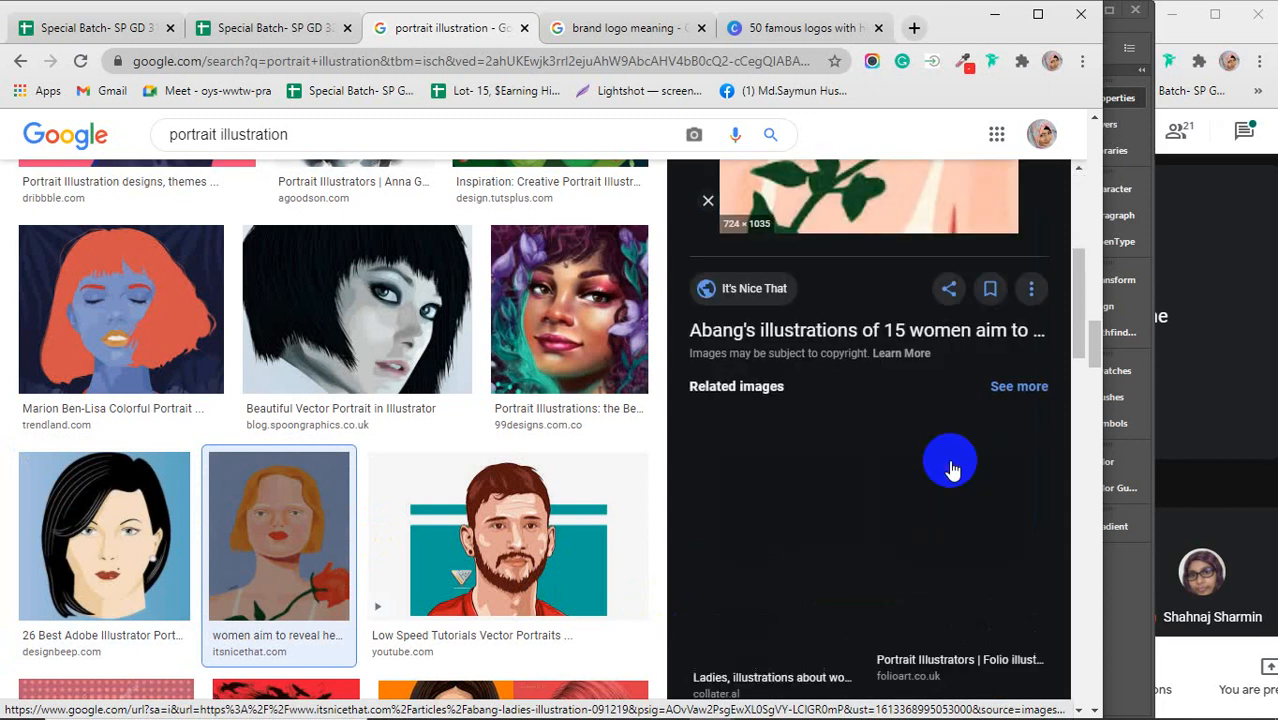
Step: Switch to the Google Meet call and read the participants' chat messages
click(994, 14)
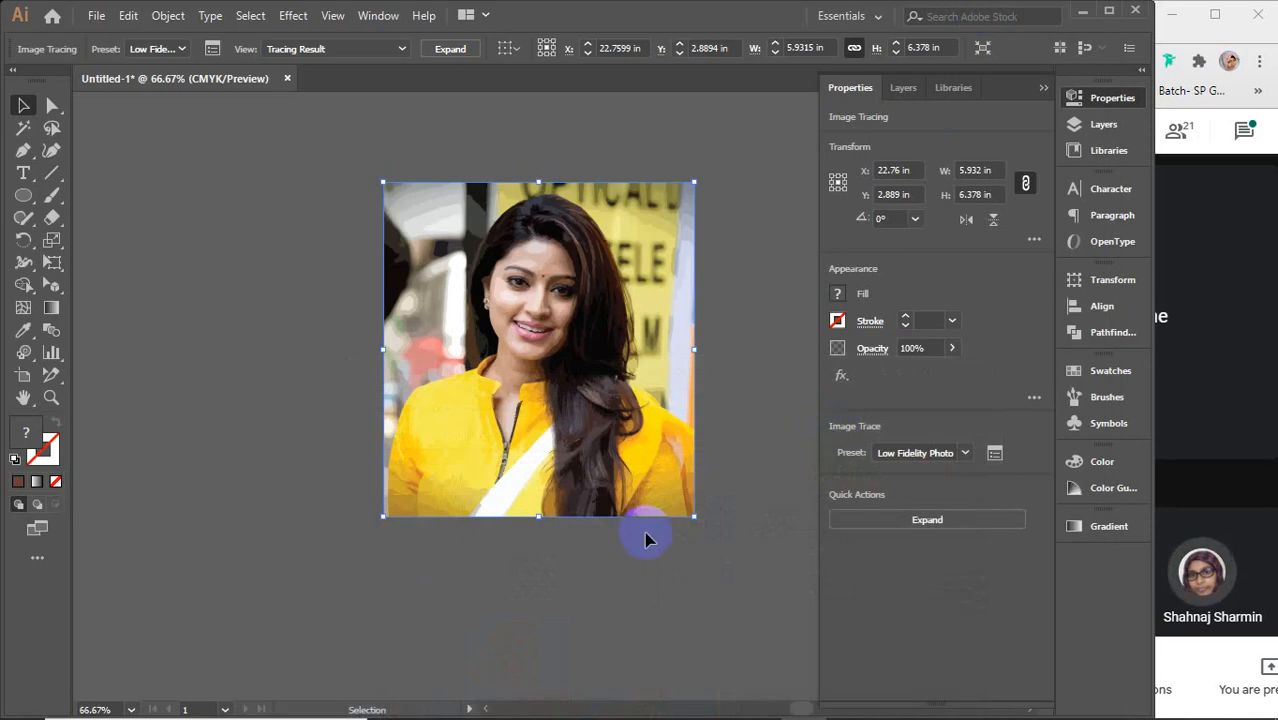
click(1237, 424)
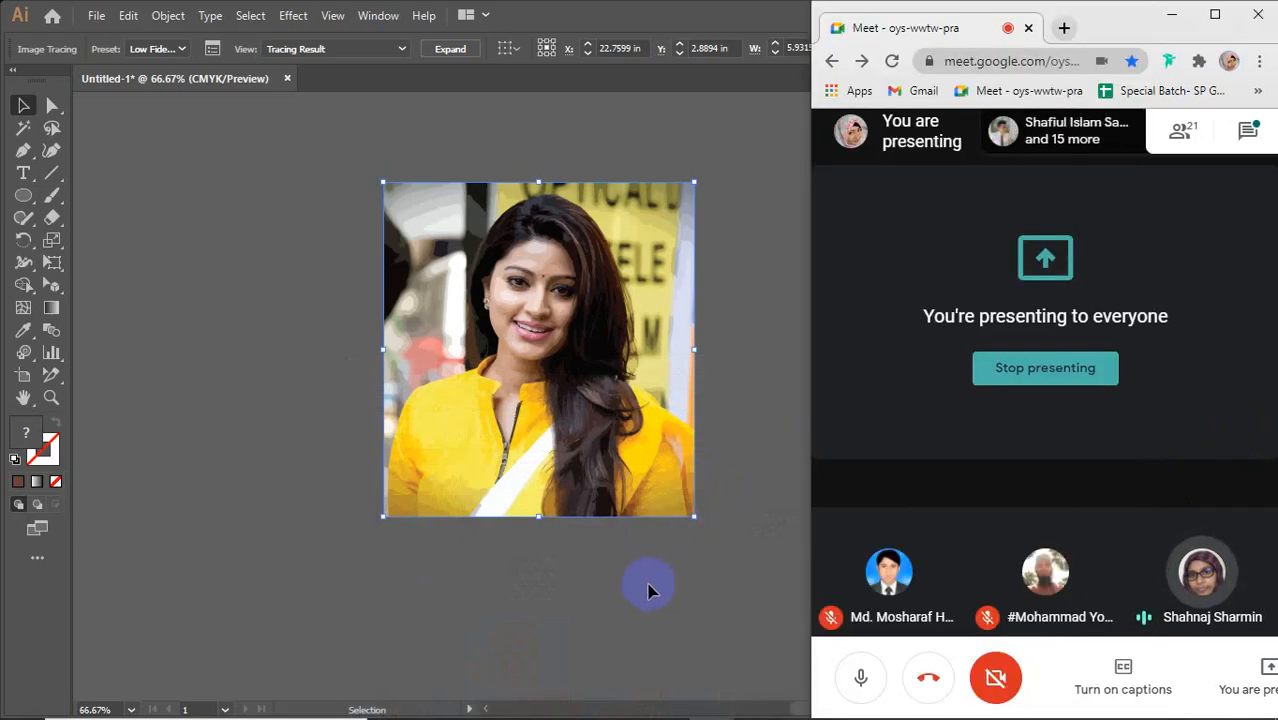
click(1247, 129)
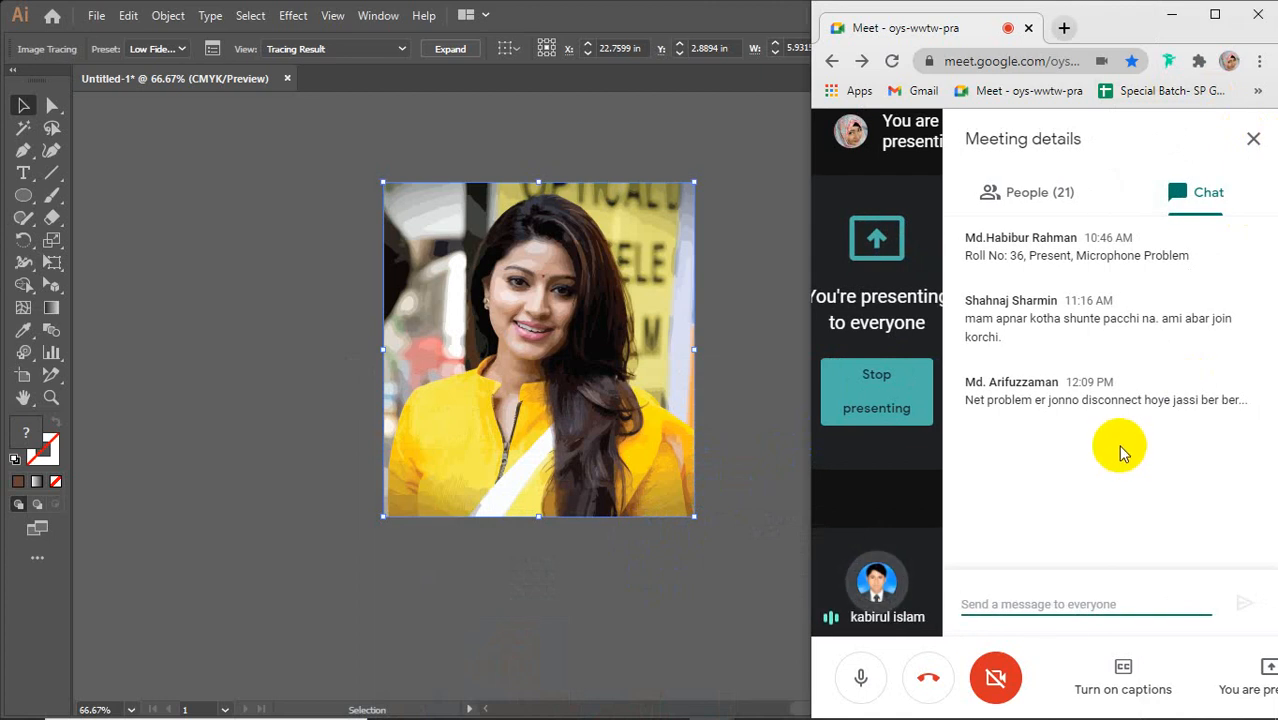
click(1253, 139)
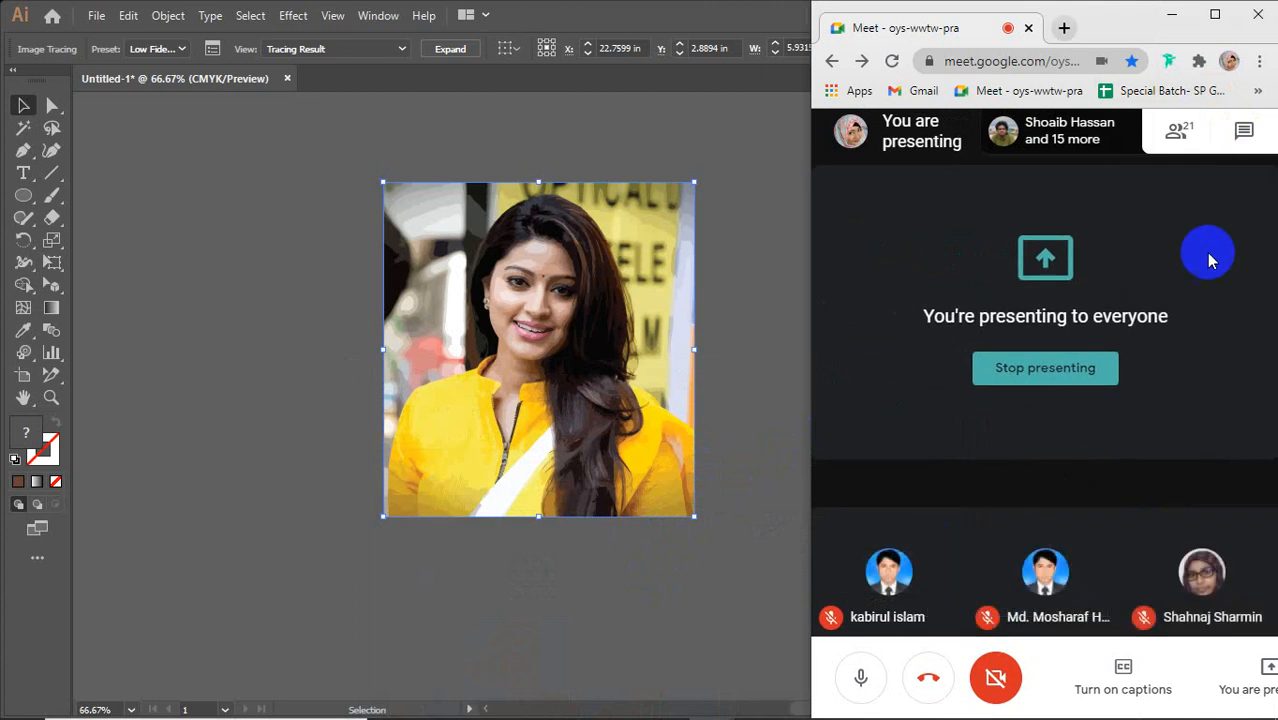
Step: Switch back to Illustrator and delete the traced portrait photo
click(557, 570)
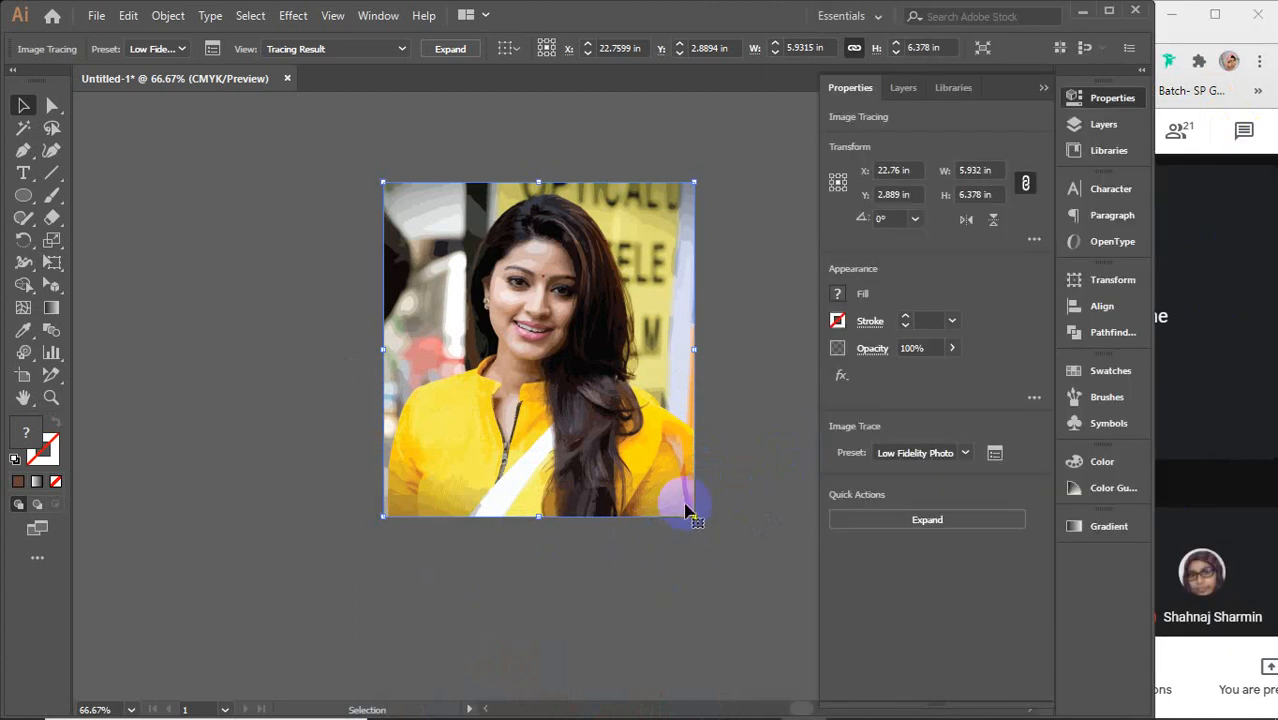
key(Delete)
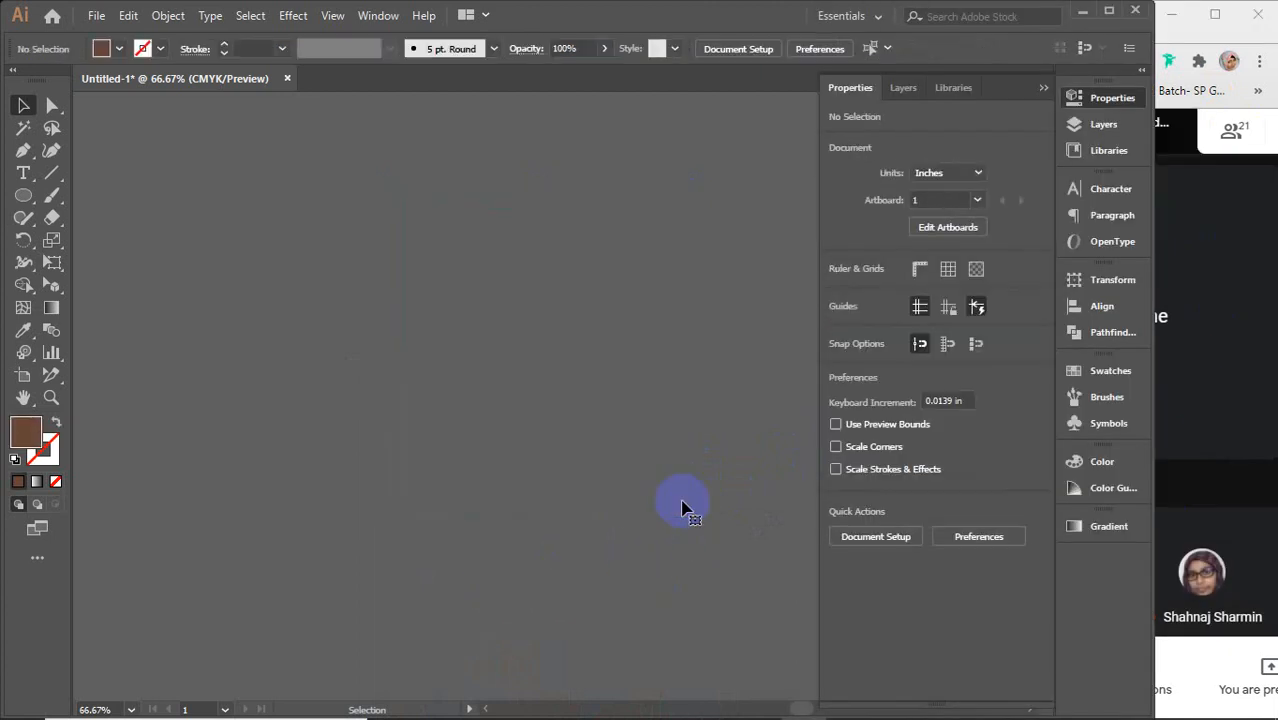
mouse_move(685, 705)
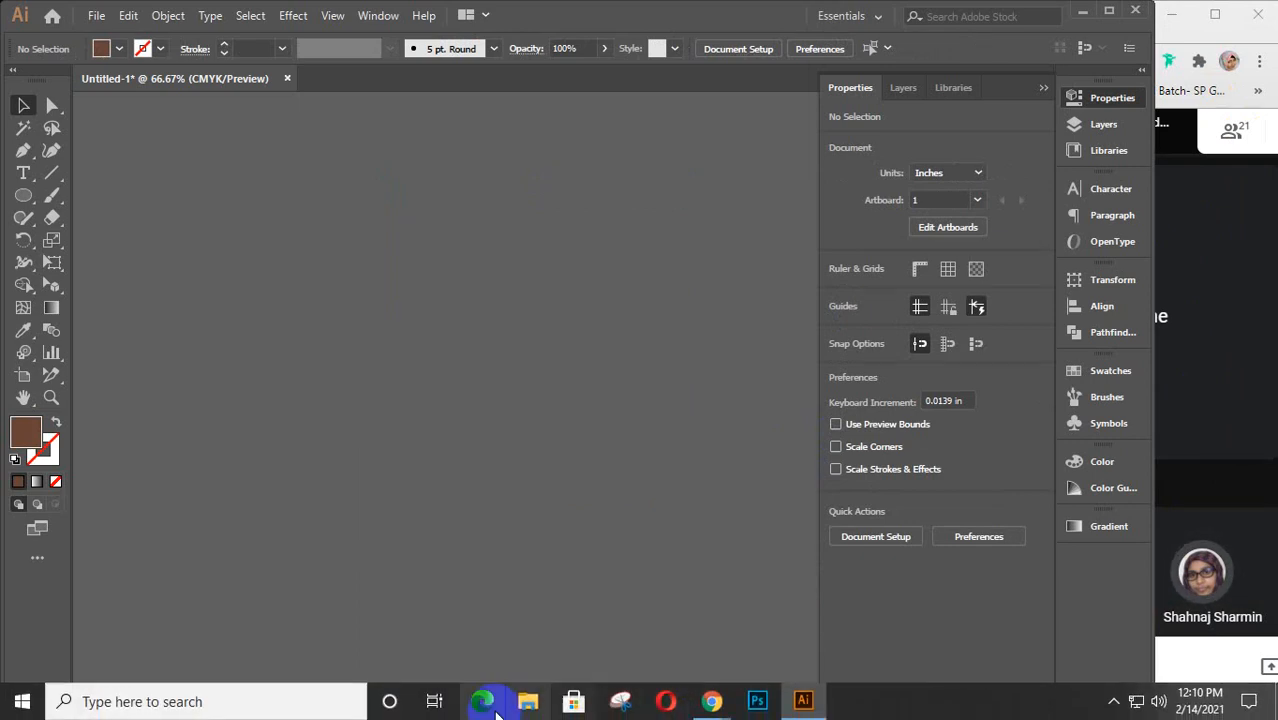
Step: Switch to the Google Meet call and review the full list of participants
click(1195, 362)
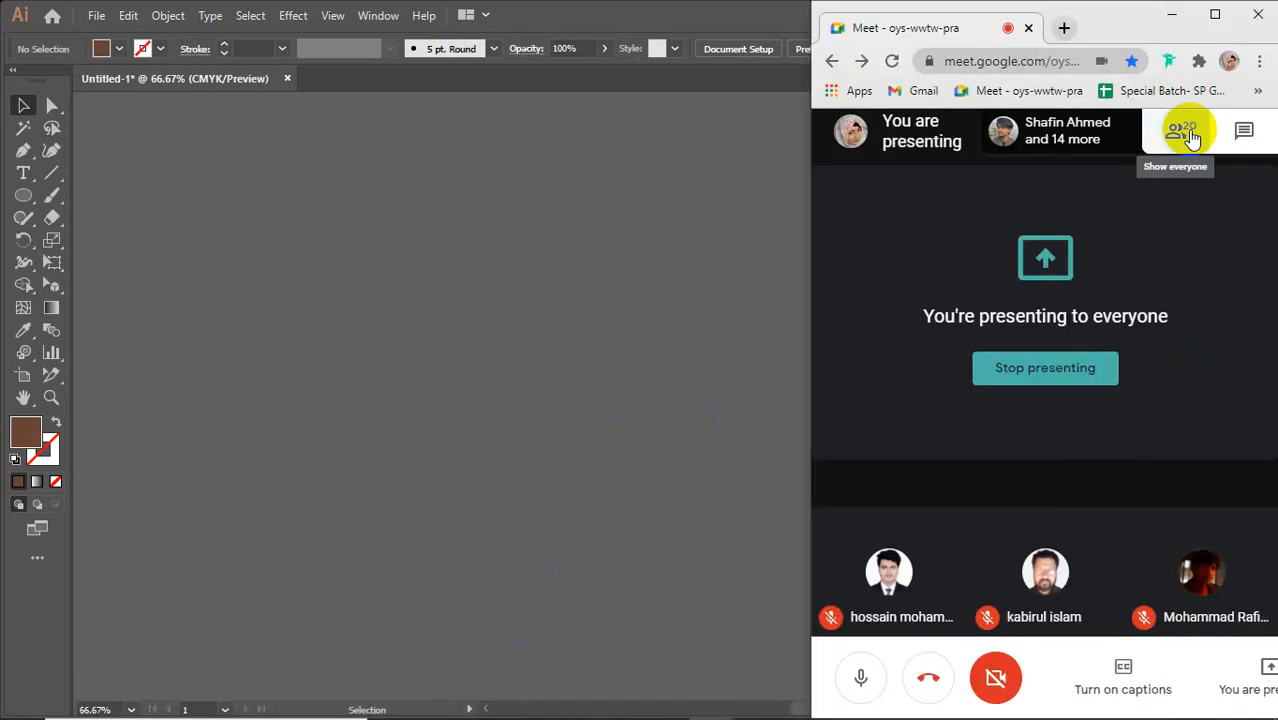
click(1190, 135)
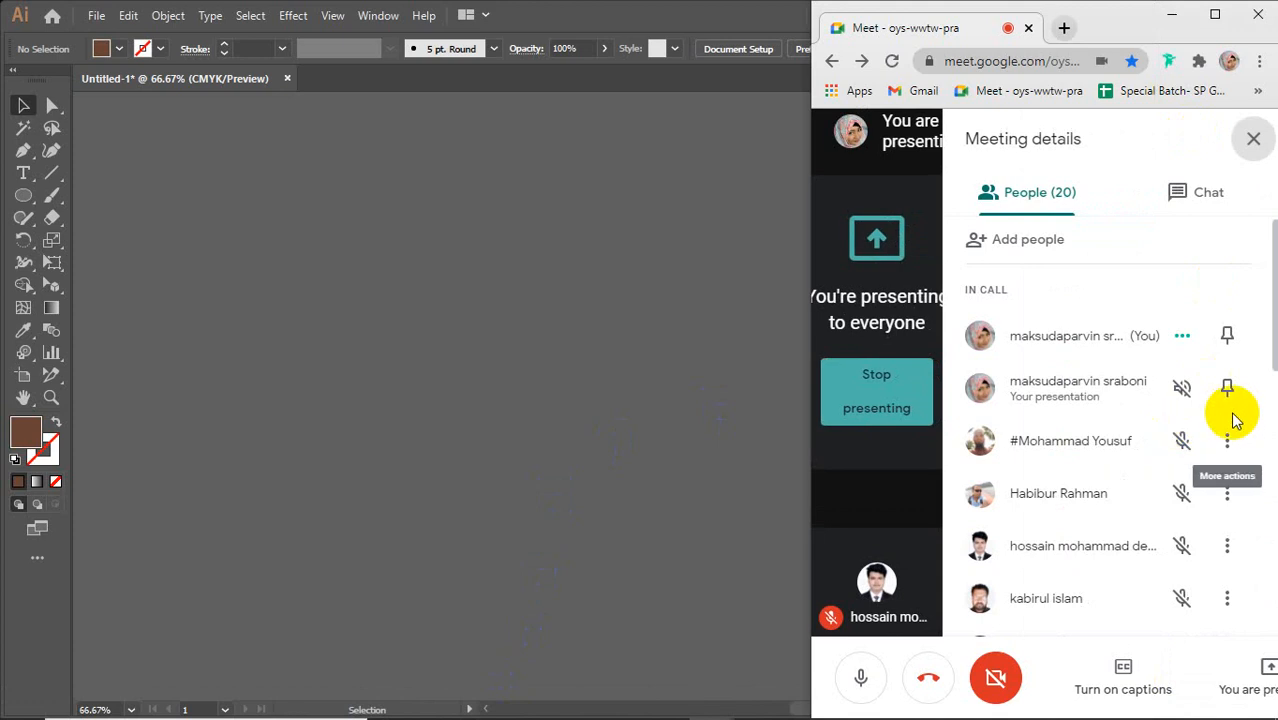
scroll(1228, 420, down, 1)
scroll(1238, 418, down, 5)
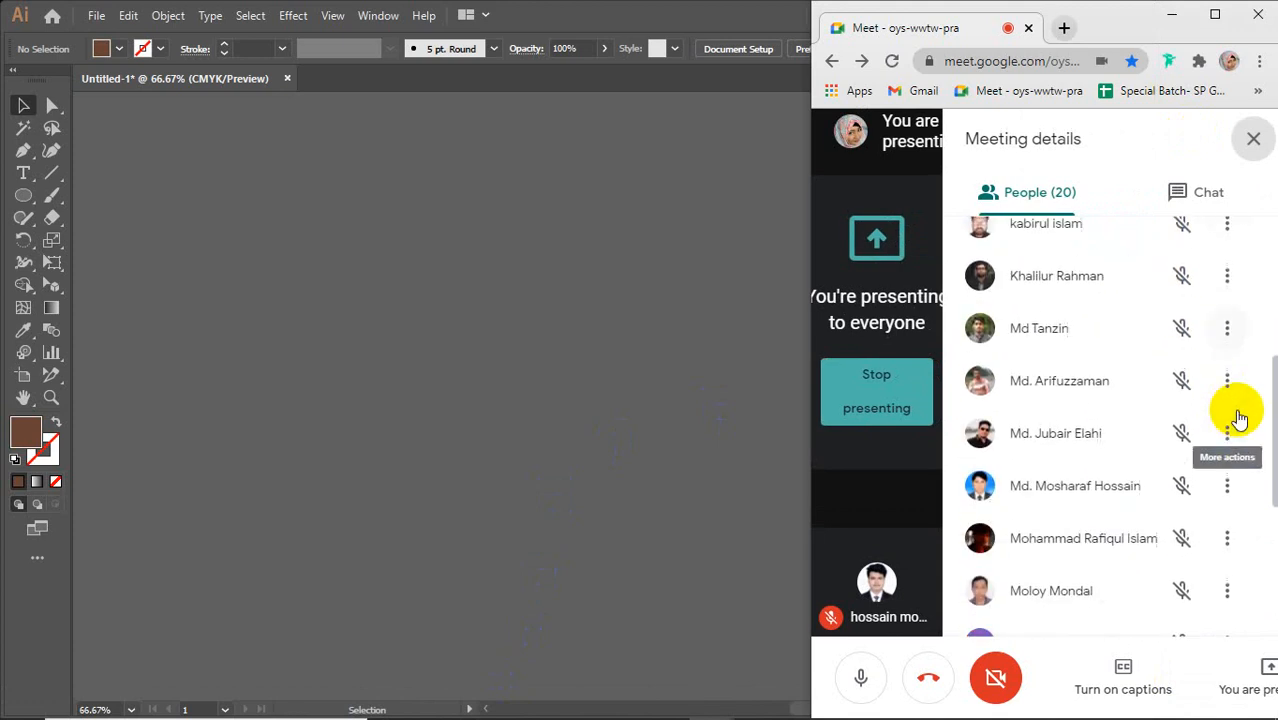
scroll(1238, 418, down, 3)
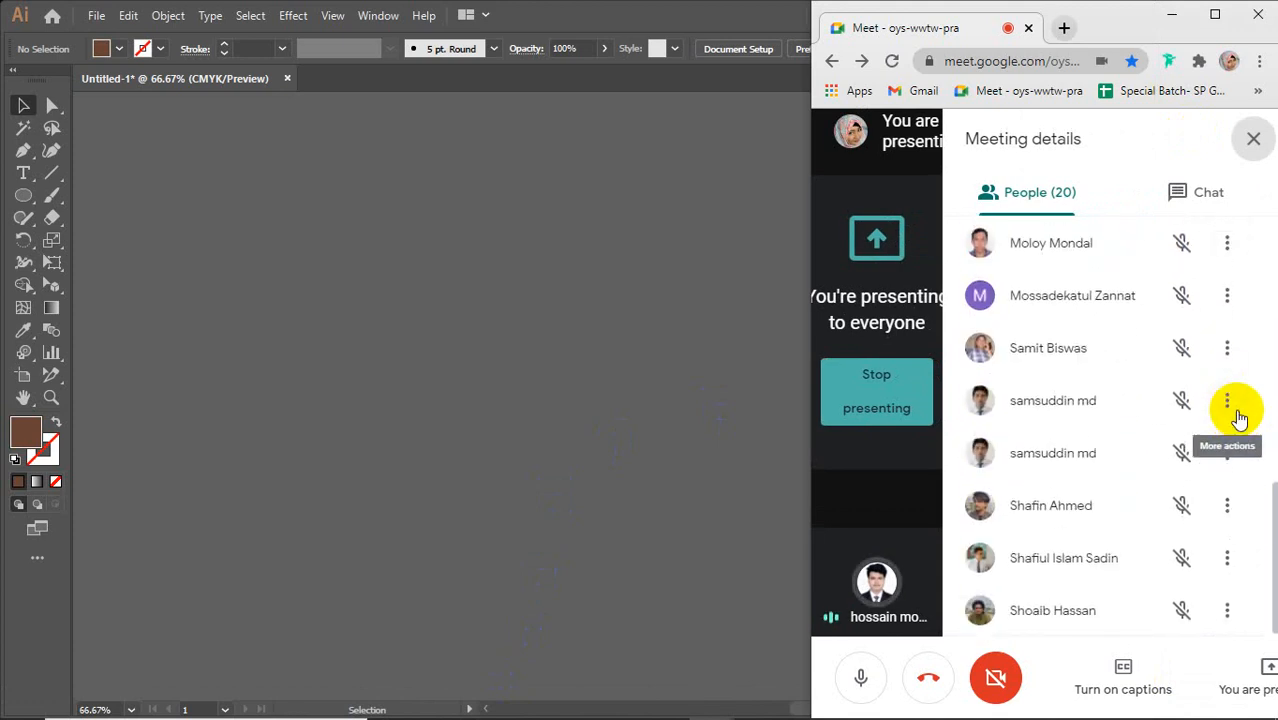
click(1252, 138)
Step: Return to Illustrator and collapse the Properties panel to enlarge the canvas area
click(653, 263)
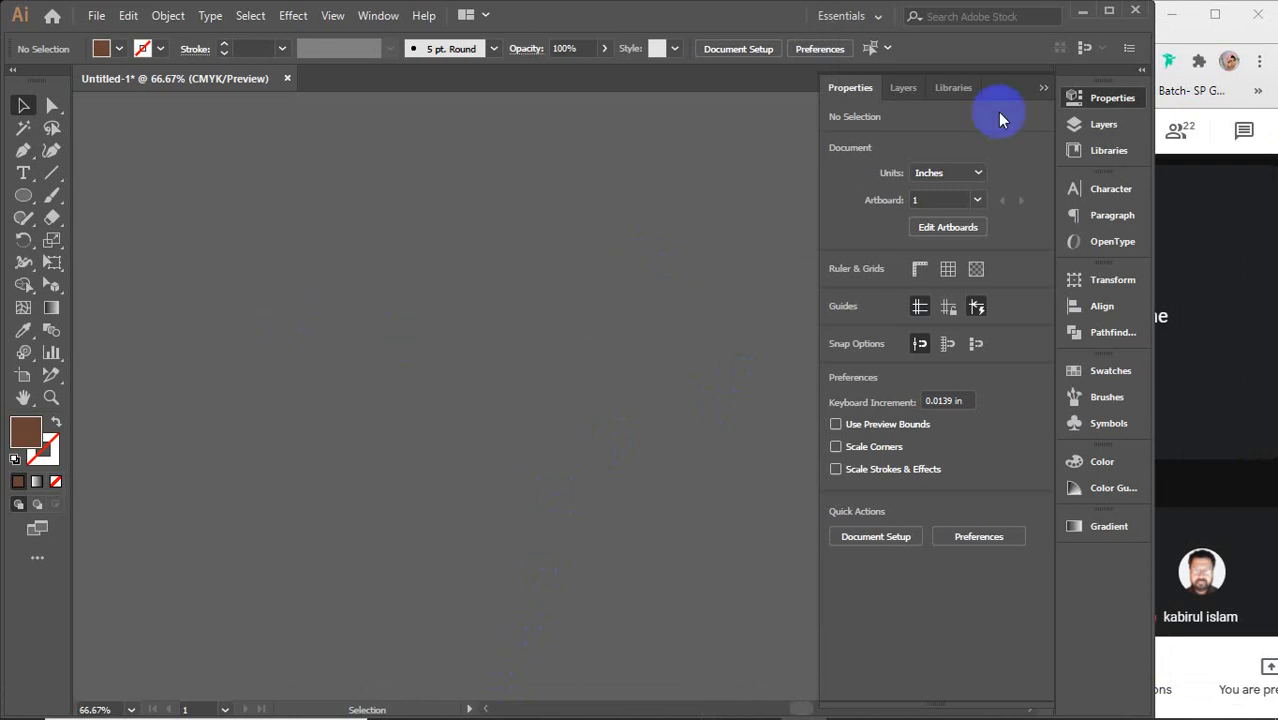
click(1047, 90)
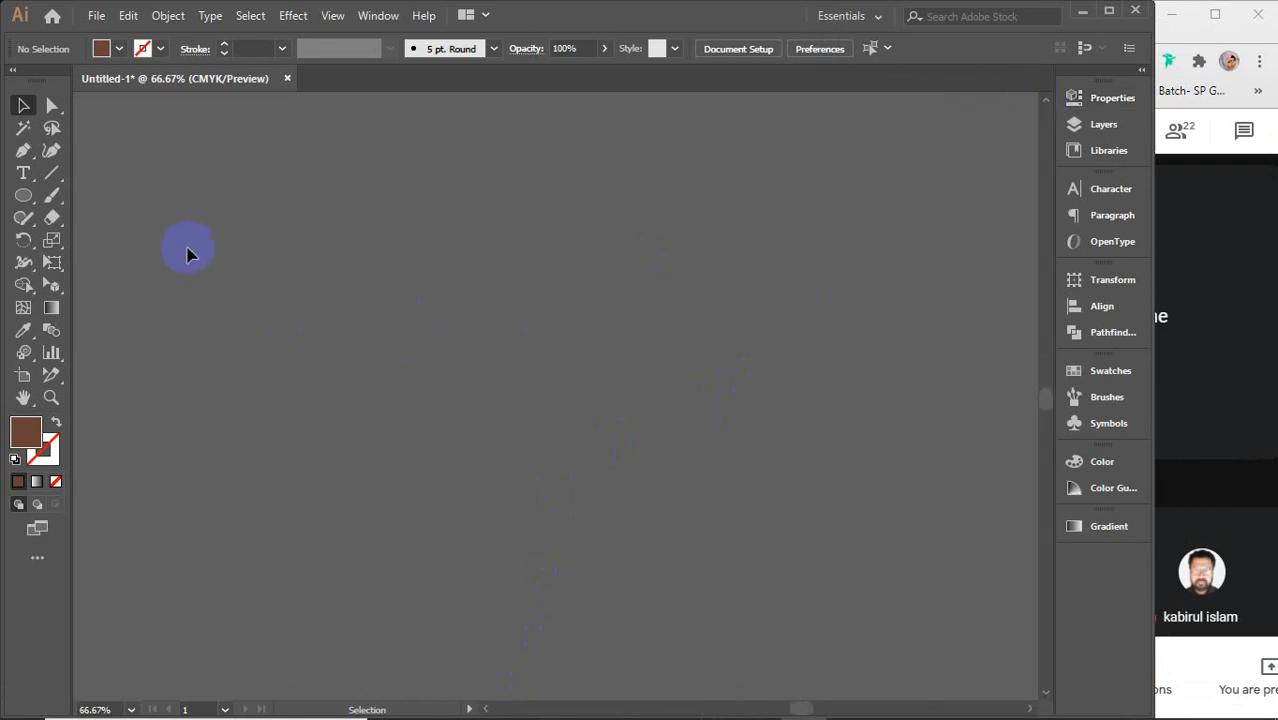
Step: Examine the available selection, effect and window commands, including the 3D effects Extrude & Bevel, Revolve and Rotate
click(166, 15)
click(164, 16)
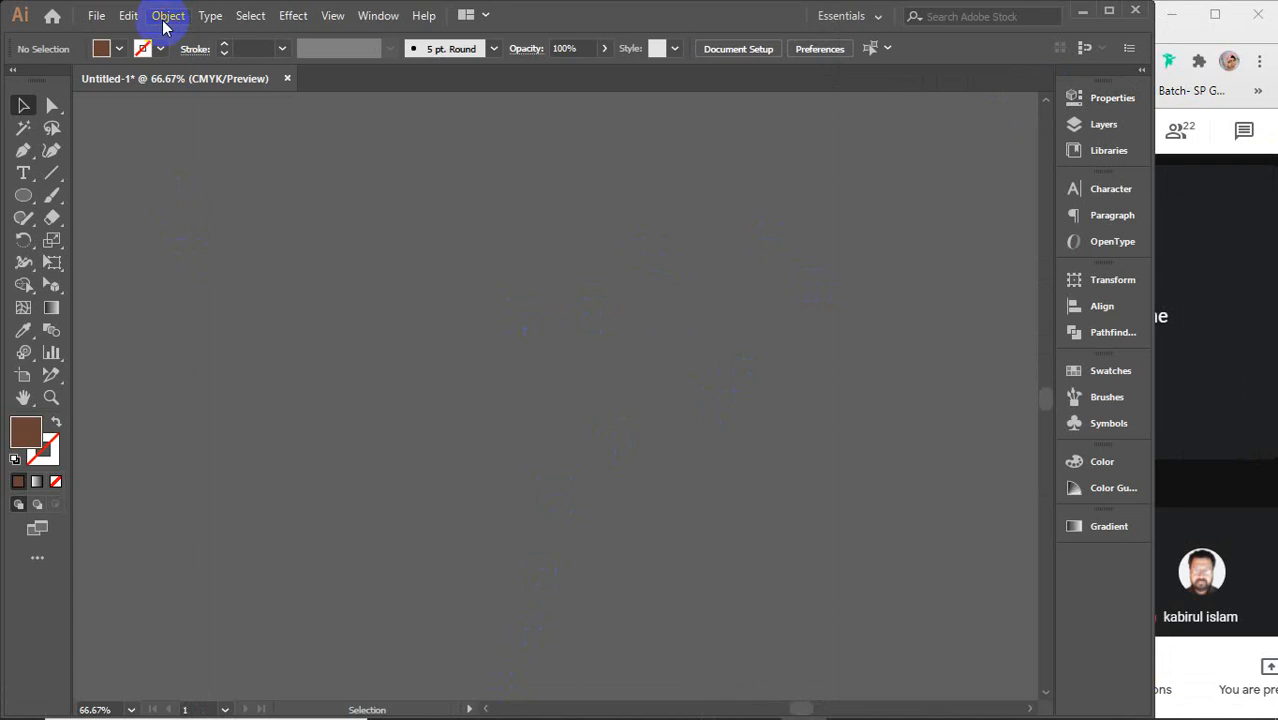
click(204, 16)
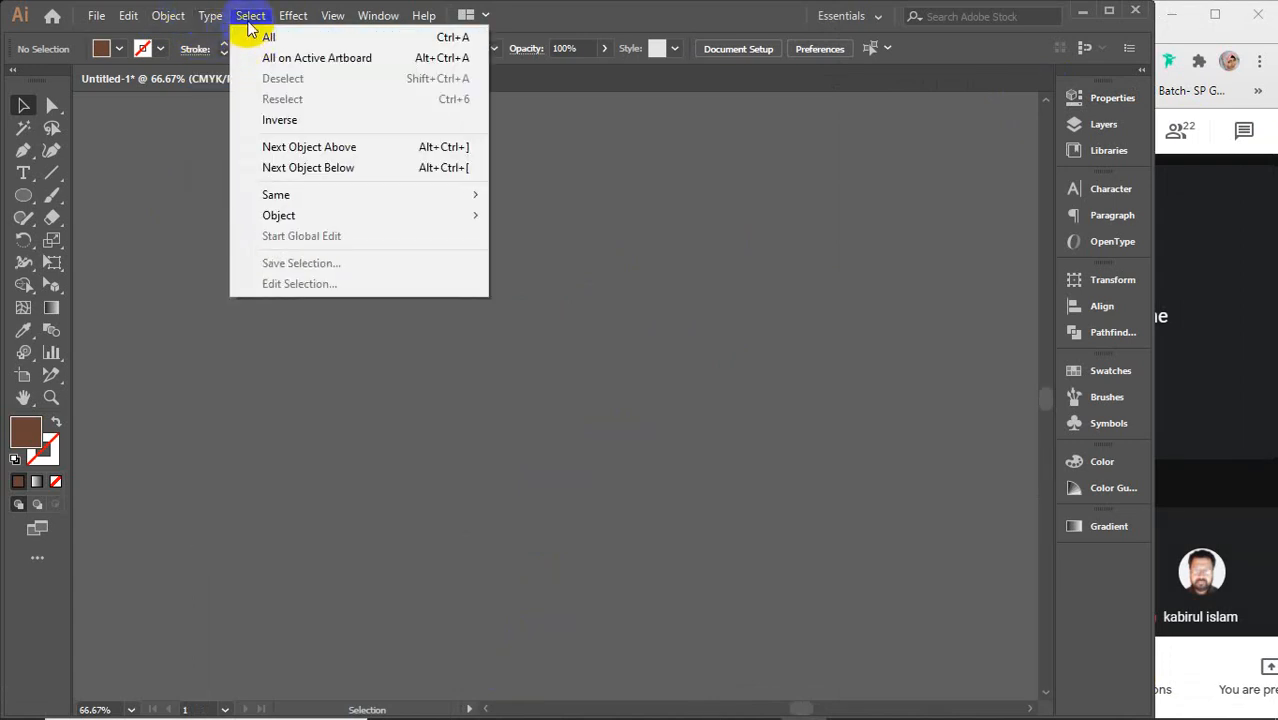
mouse_move(293, 17)
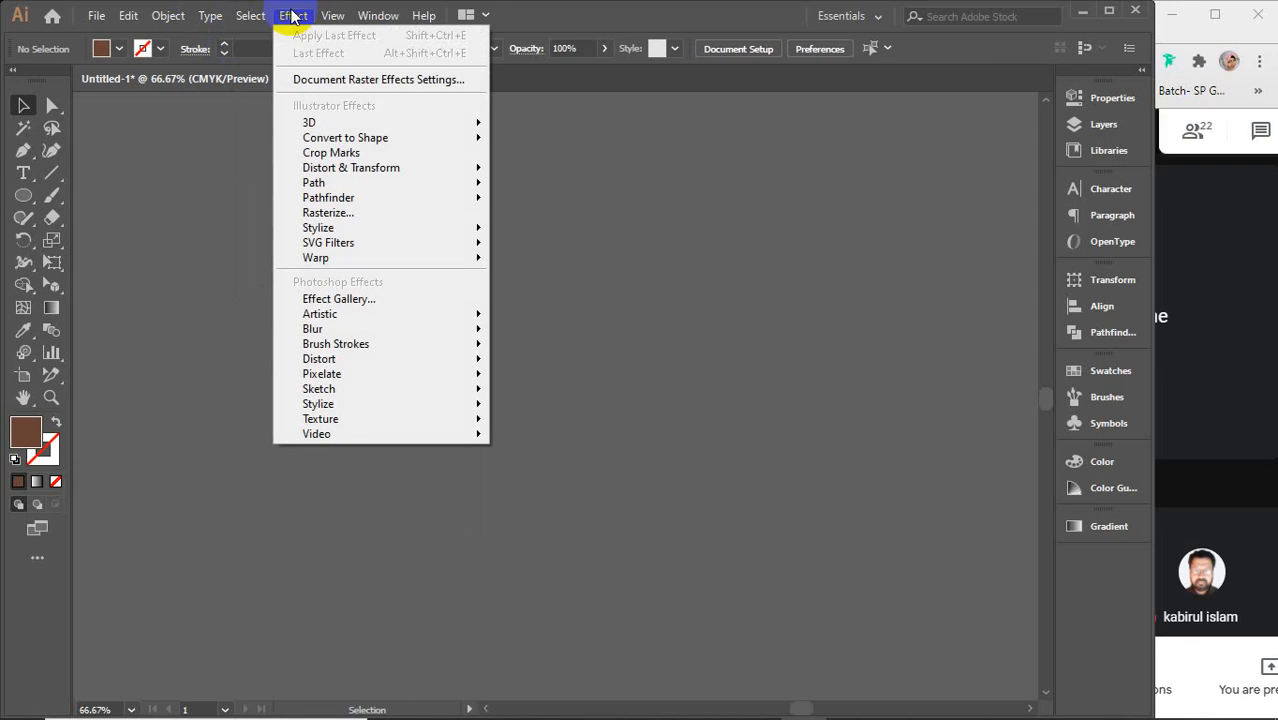
mouse_move(335, 19)
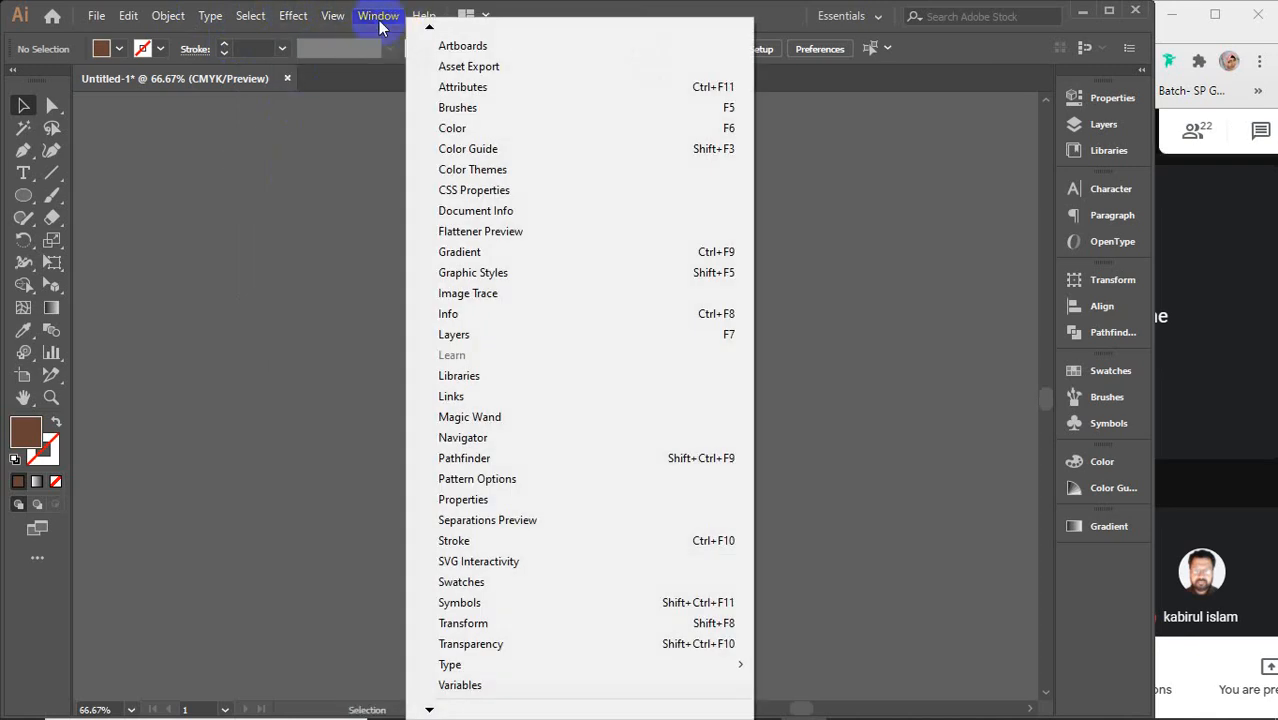
click(273, 383)
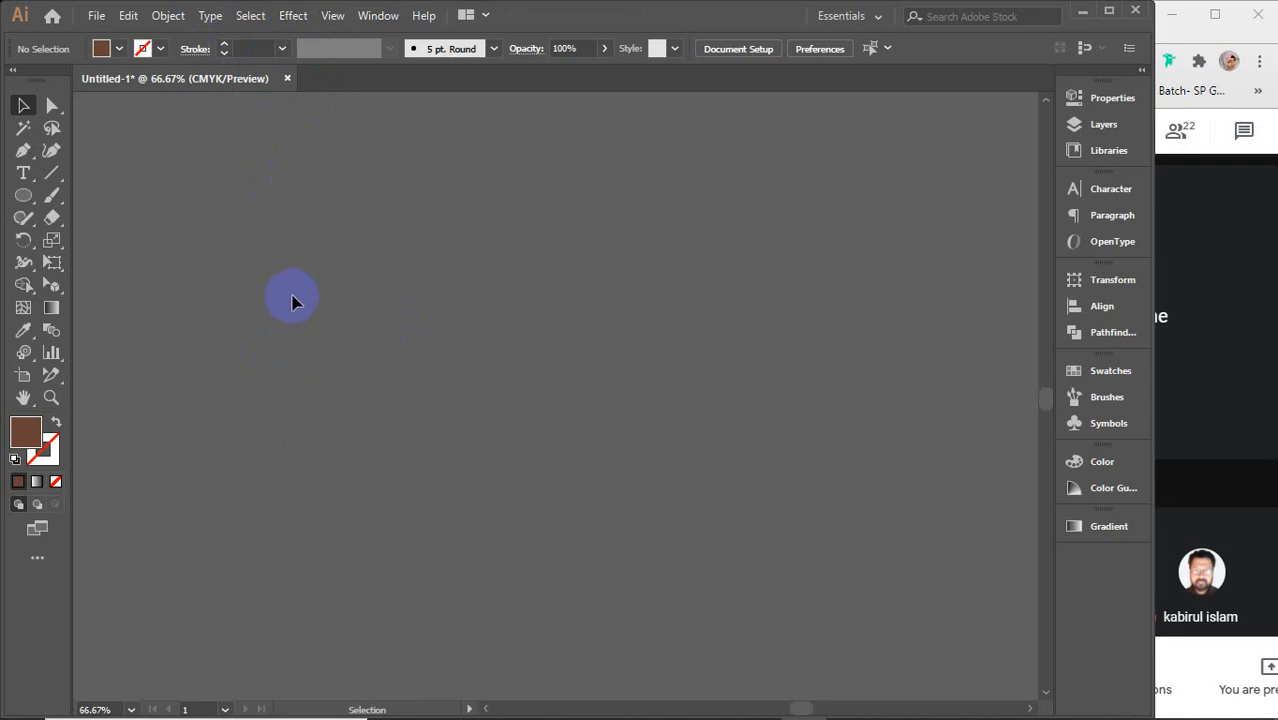
click(289, 18)
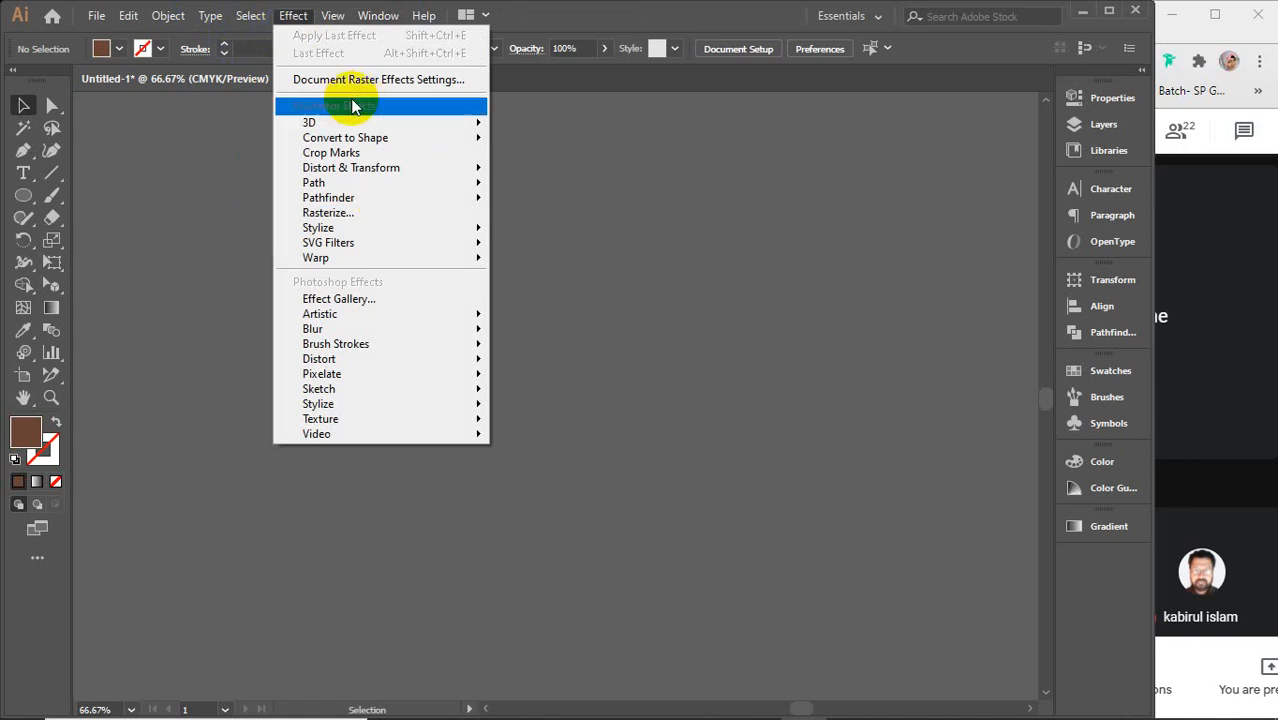
mouse_move(326, 130)
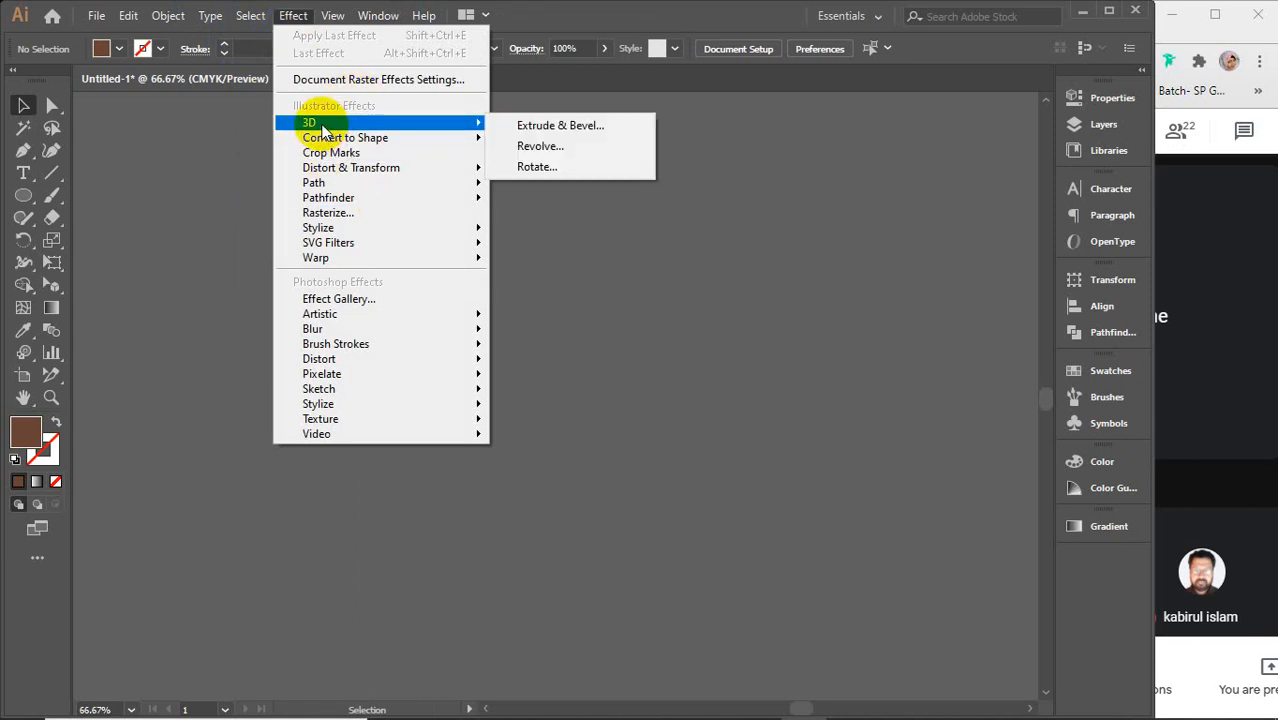
click(506, 572)
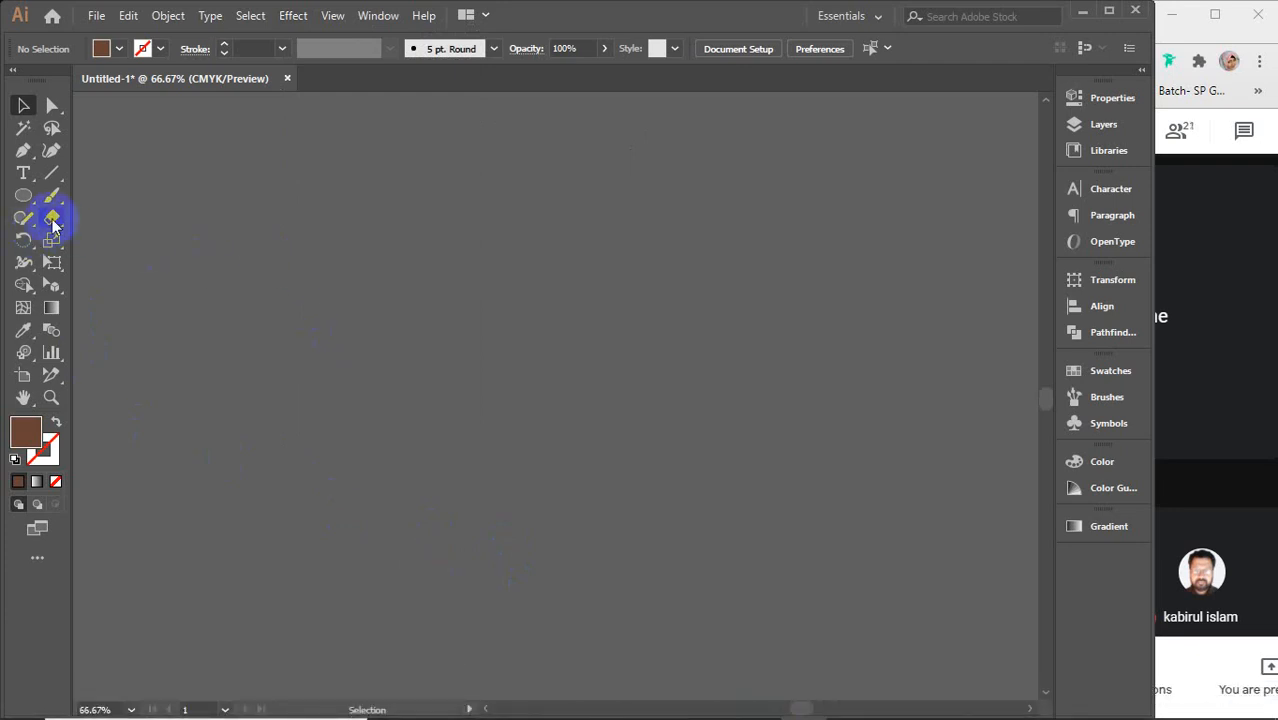
Step: Draw a brown rounded rectangle without a stroke on the empty canvas using the Rounded Rectangle tool
click(24, 195)
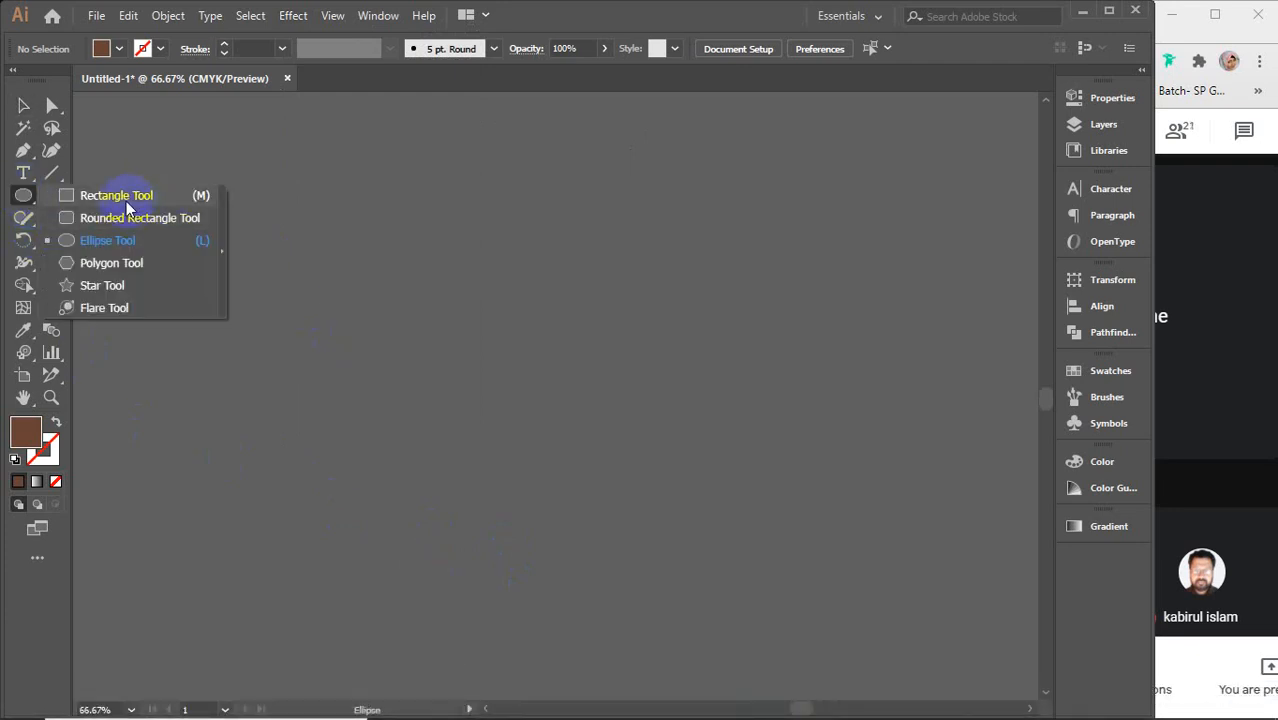
click(118, 217)
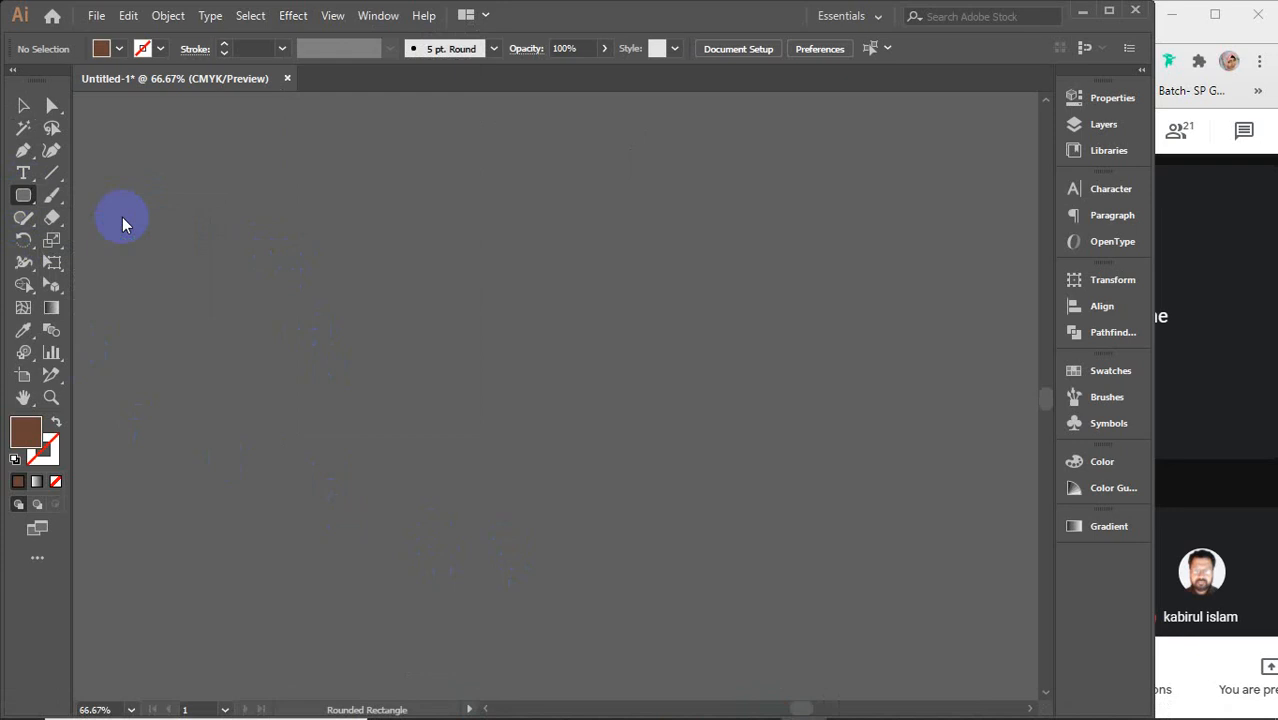
drag(273, 272, 563, 467)
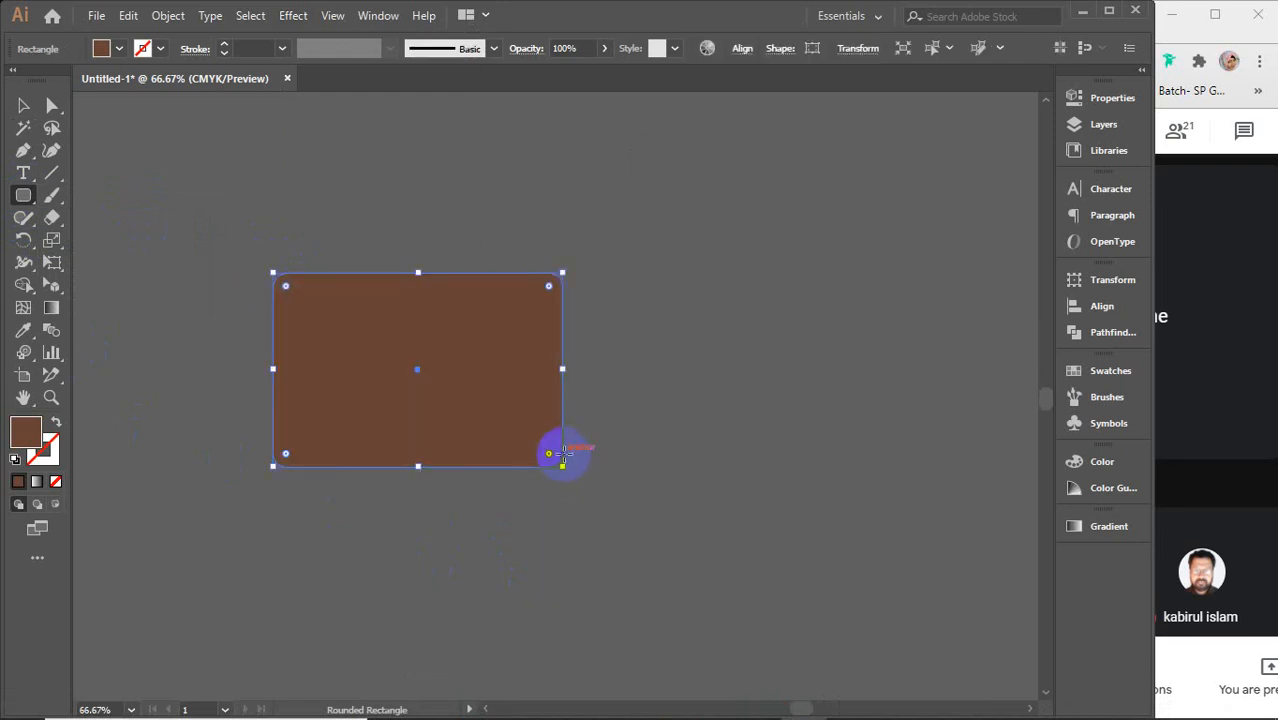
Step: Activate the Selection tool and display the color swatches for the rounded rectangle
key(v)
click(1098, 371)
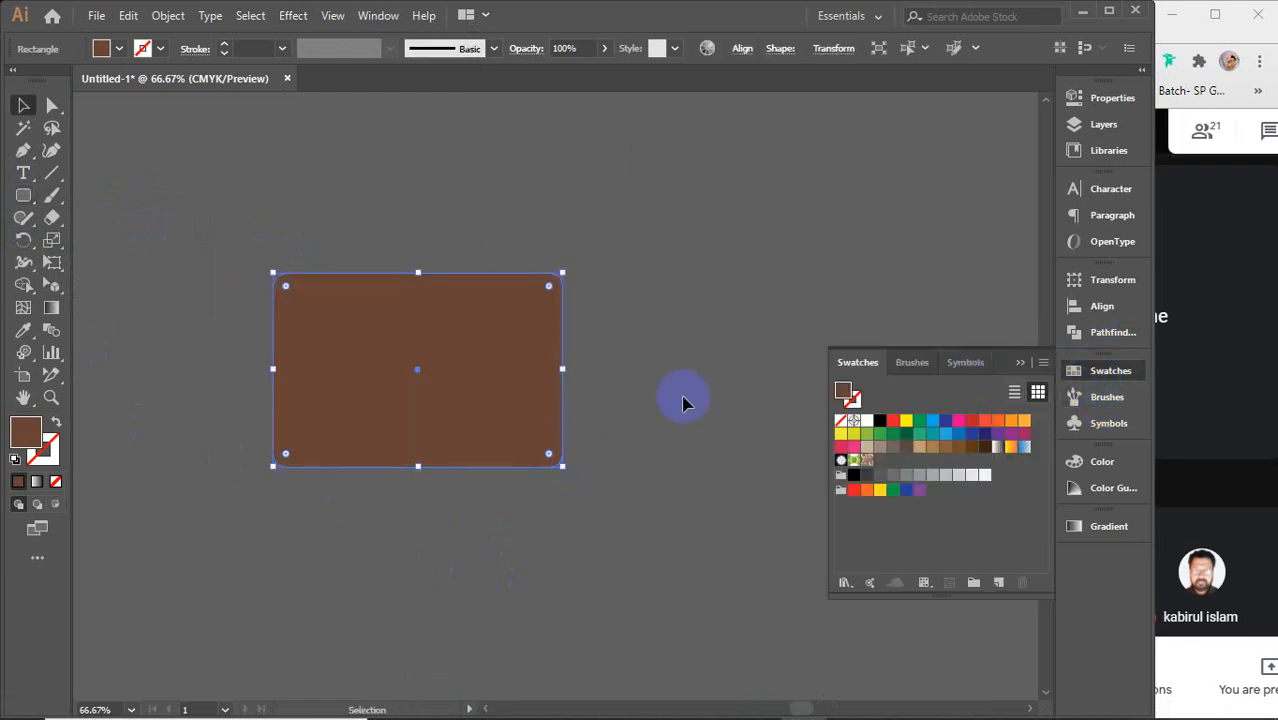
Step: Fill the rounded rectangle with the light orange swatch and give it a green stroke
click(1026, 422)
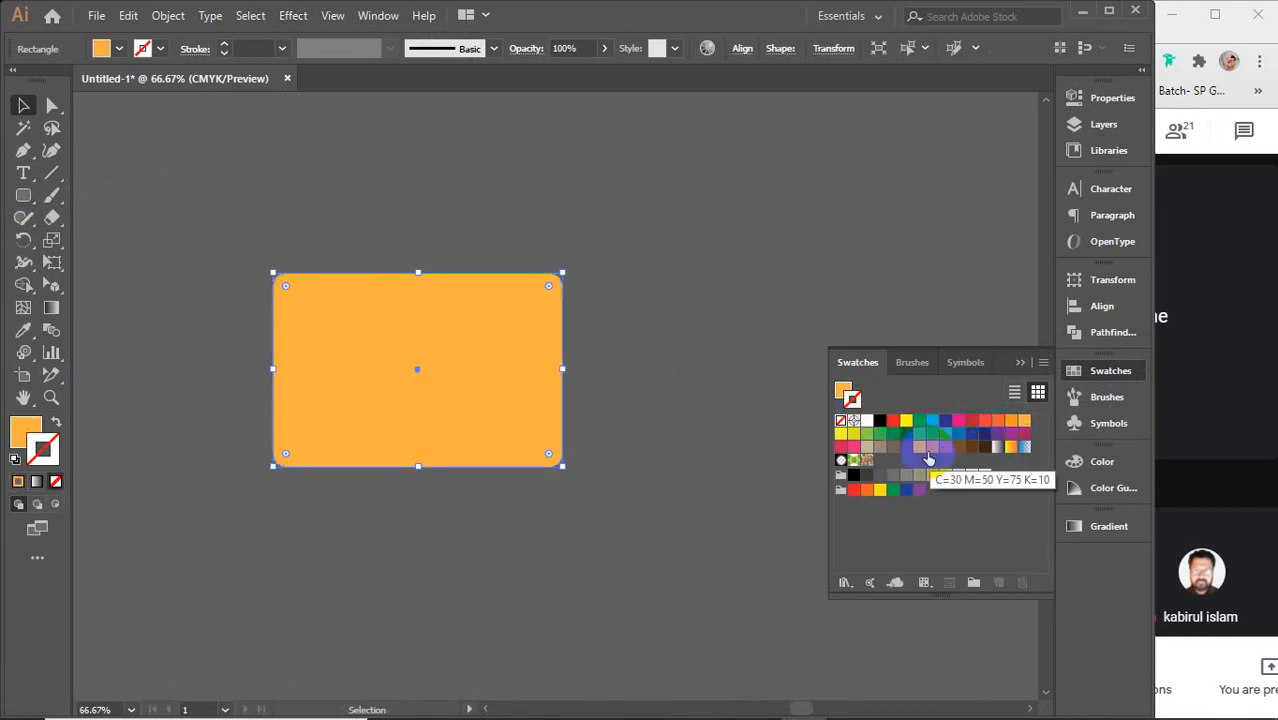
click(841, 449)
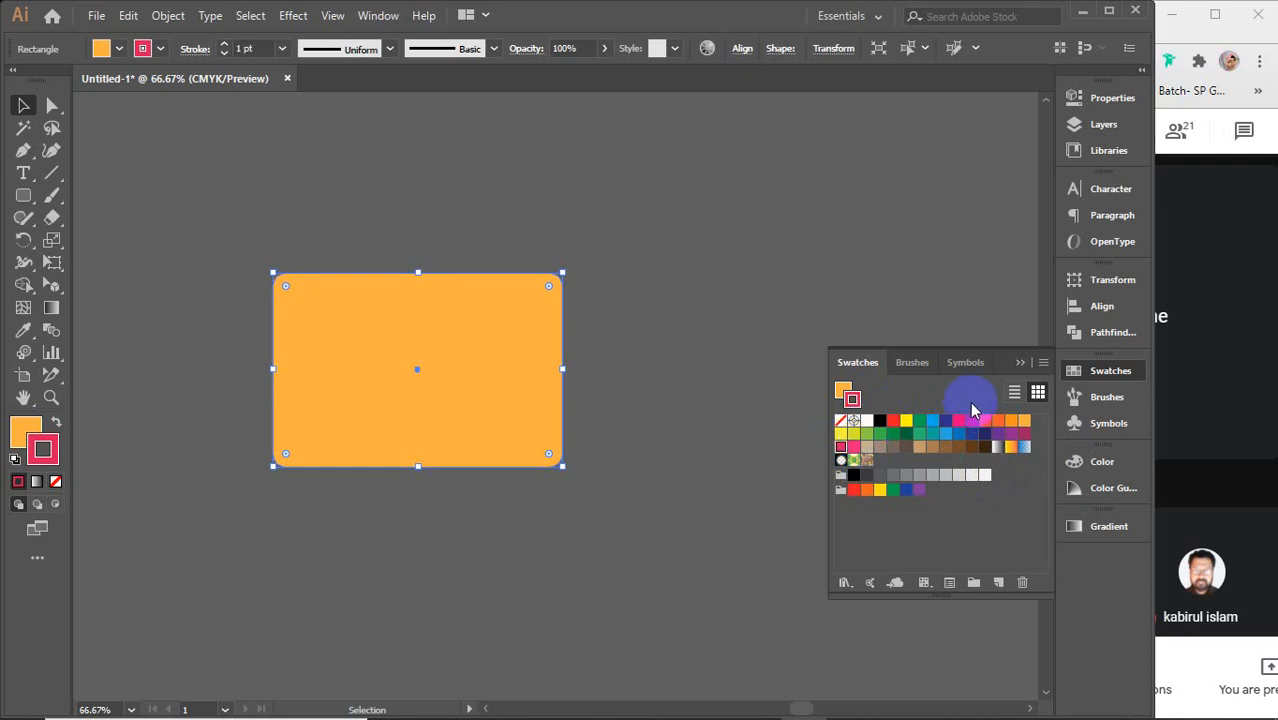
click(882, 436)
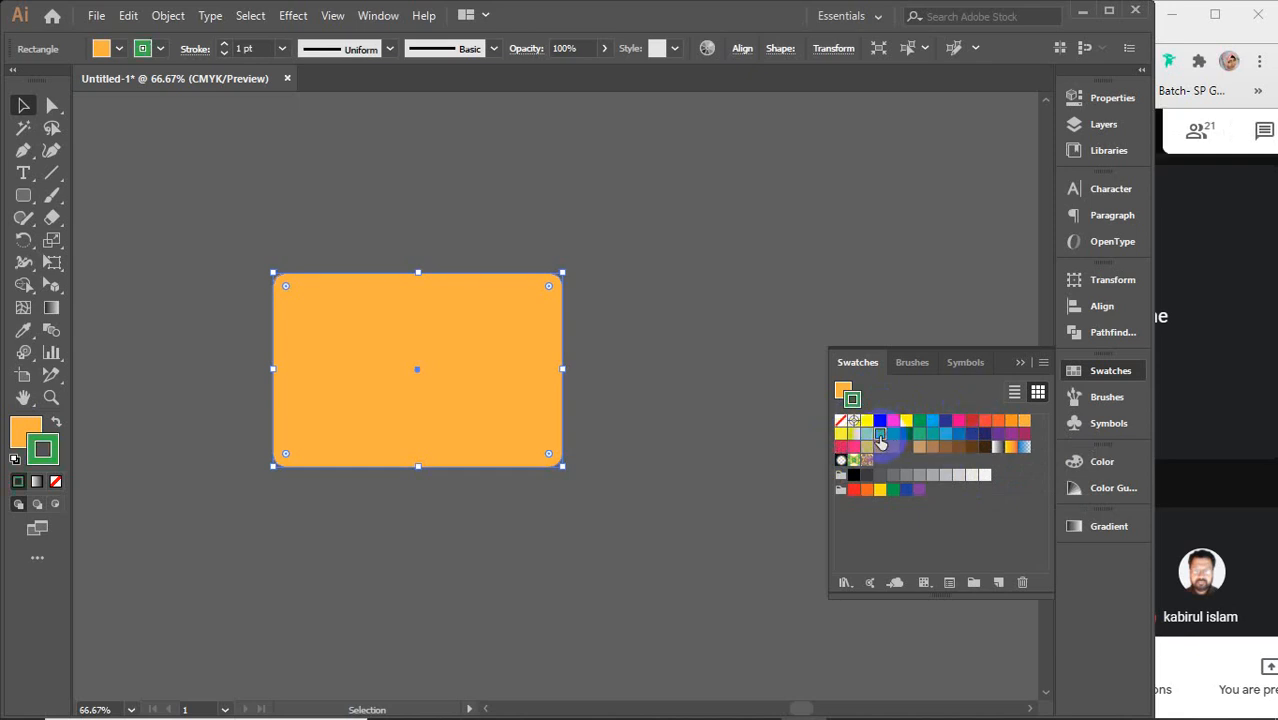
click(1020, 362)
Step: Reposition the orange rounded rectangle freehand, leaving it selected near the left side of the canvas
click(378, 372)
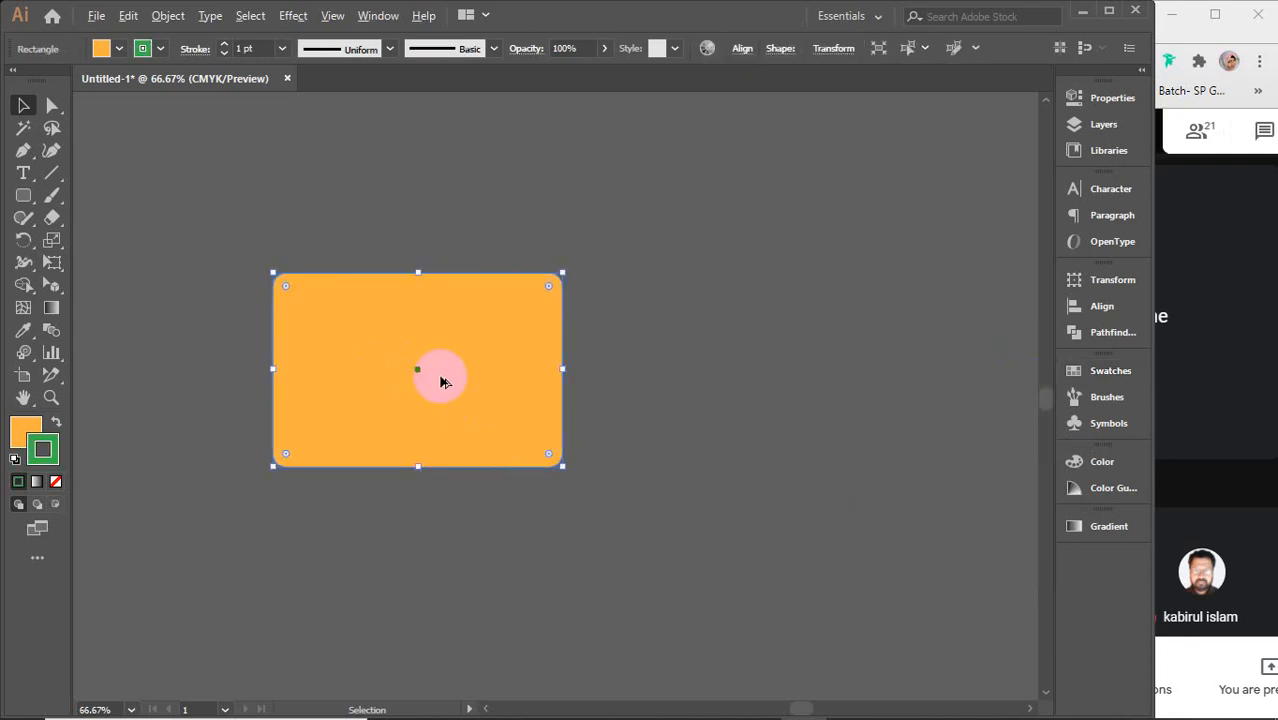
scroll(441, 377, up, 1)
drag(391, 412, 503, 496)
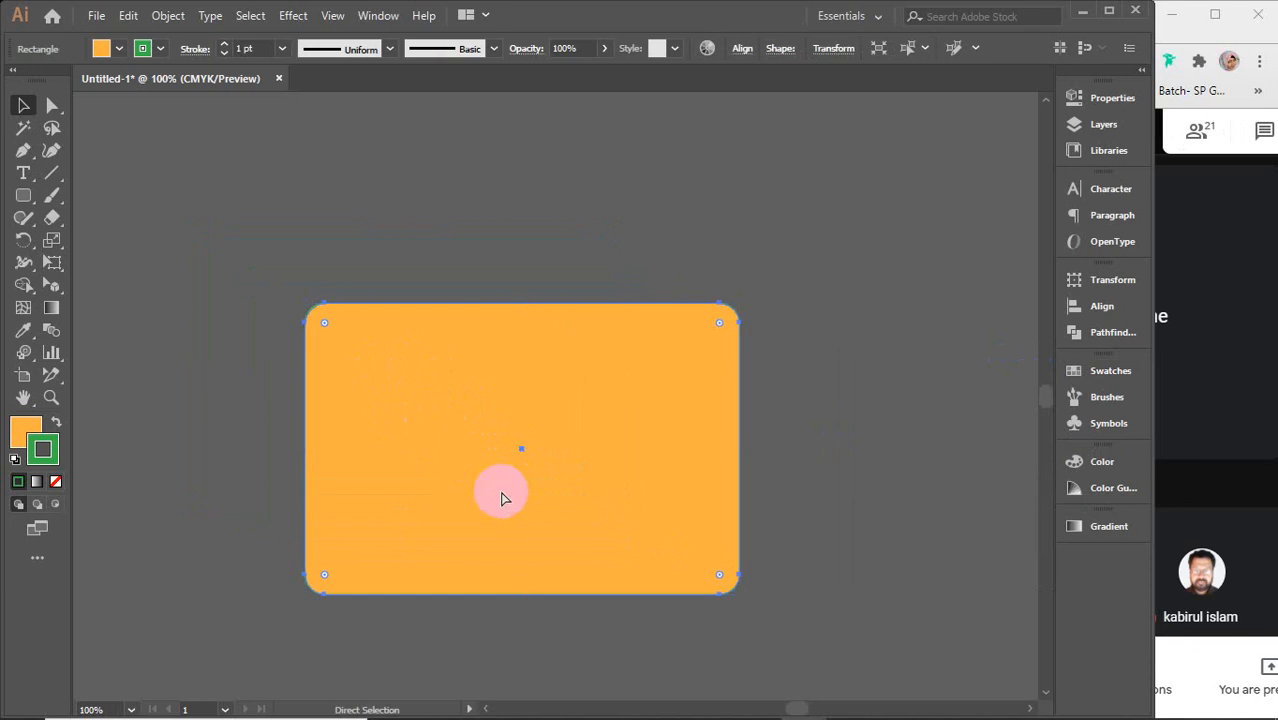
scroll(509, 505, up, 1)
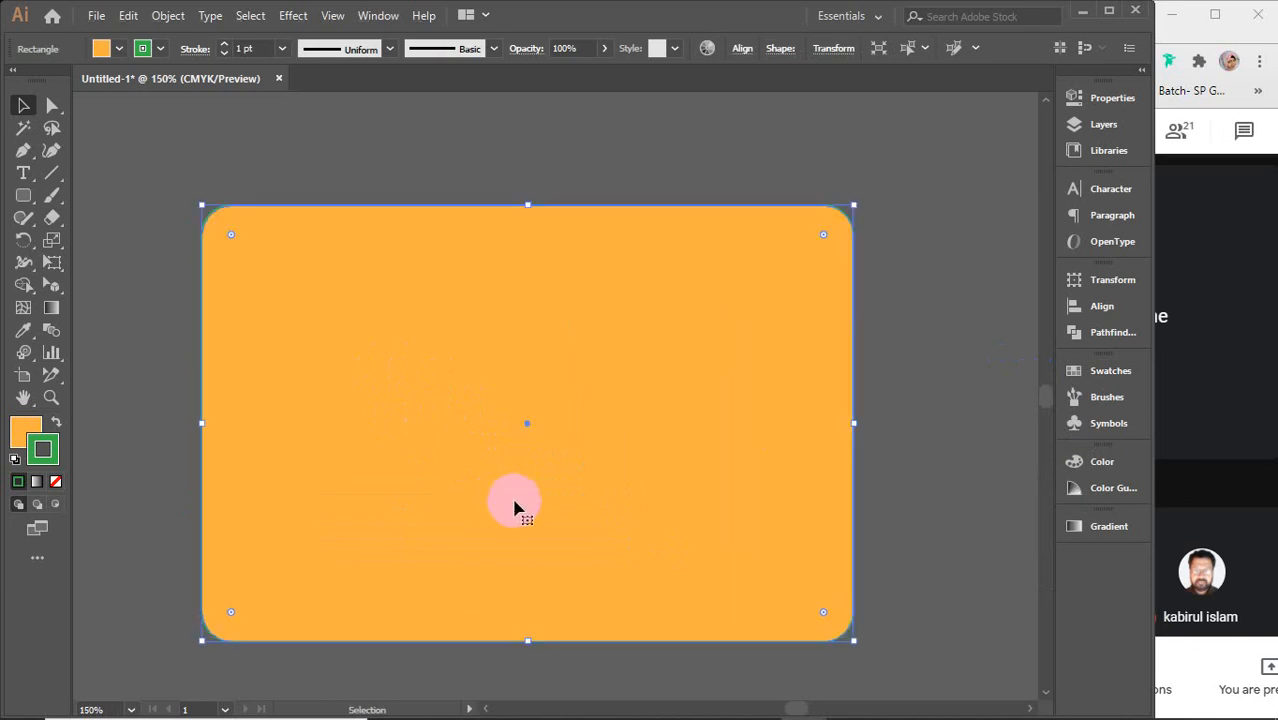
click(915, 418)
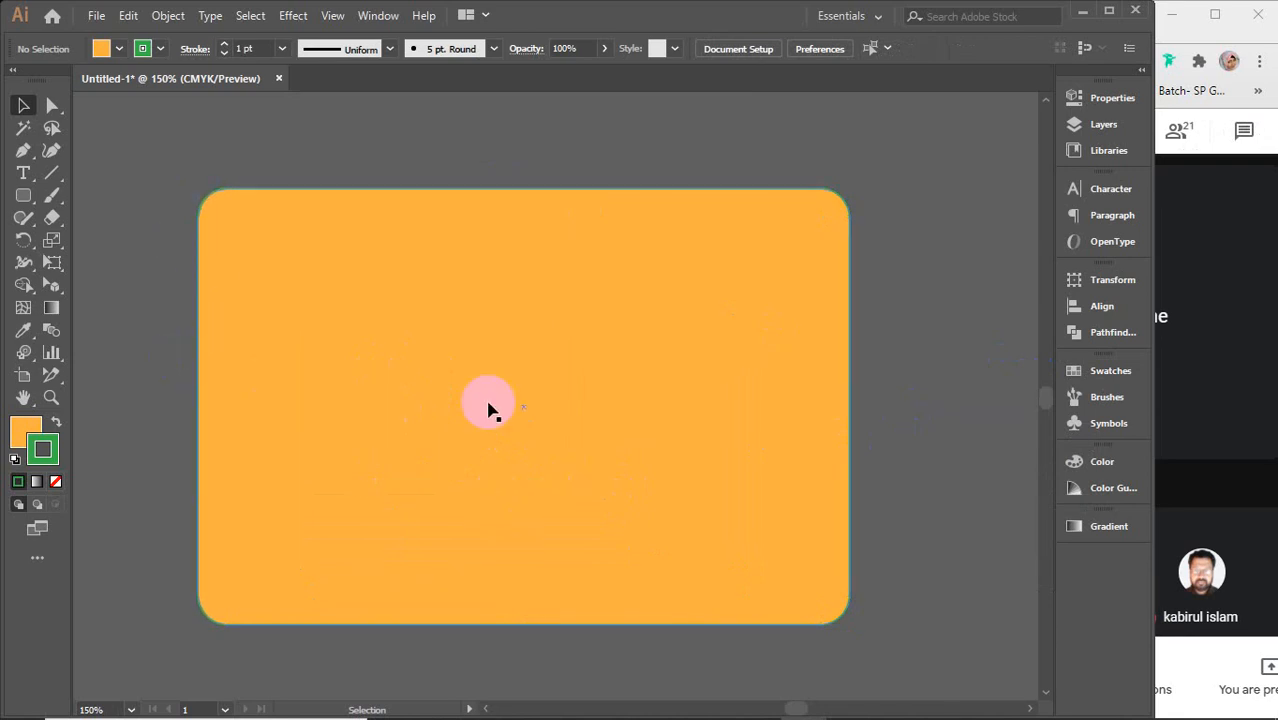
click(397, 457)
scroll(397, 457, down, 1)
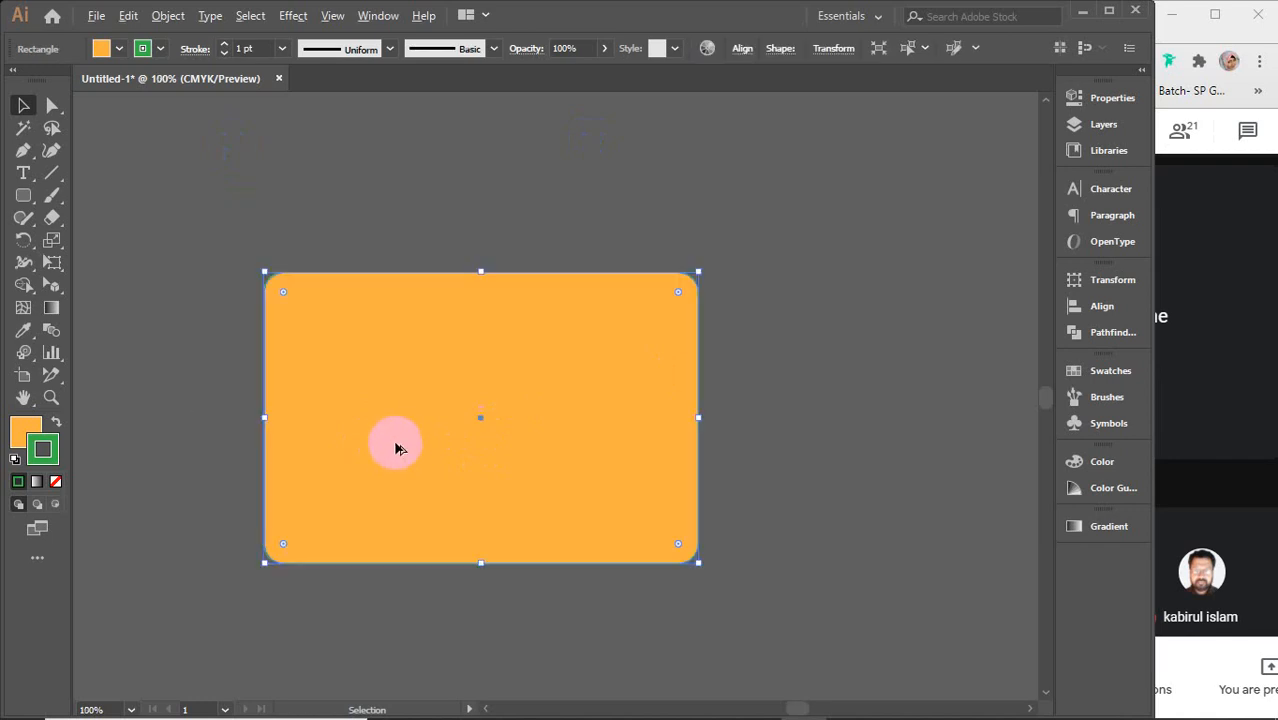
drag(542, 474, 442, 442)
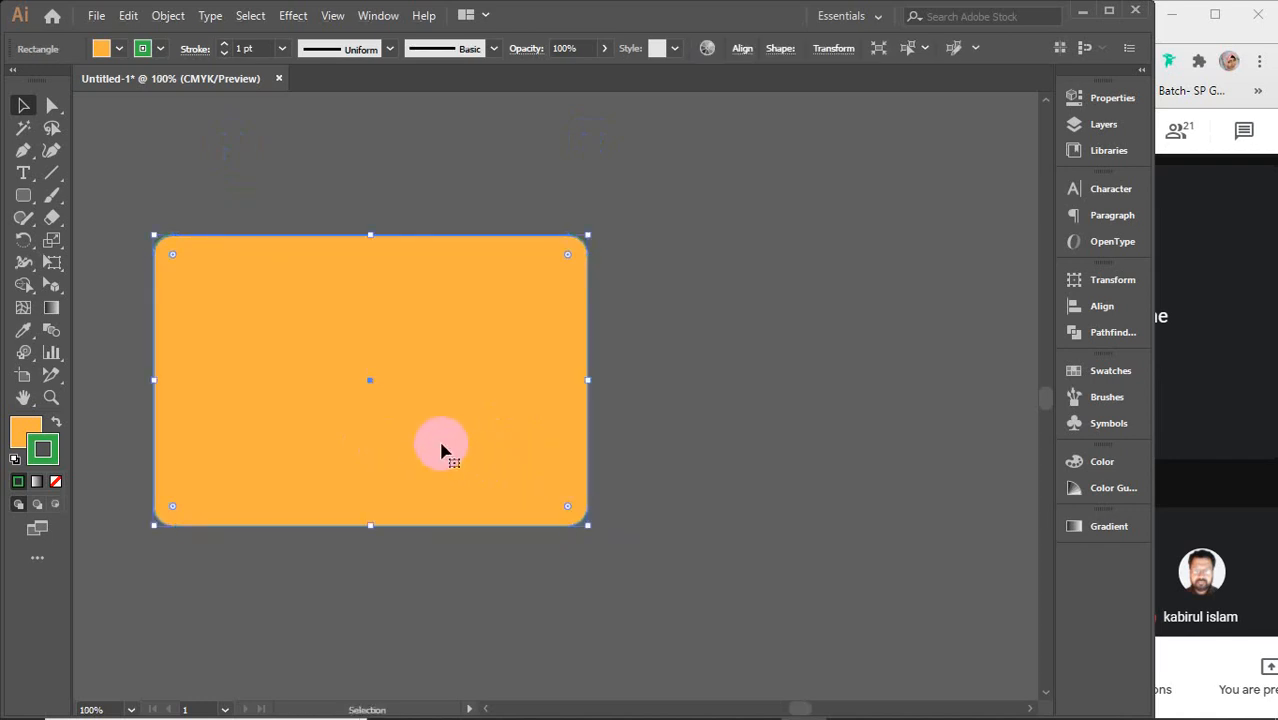
Step: Start the 3D Extrude & Bevel effect on the rectangle and turn on its preview with the artwork in view
click(293, 16)
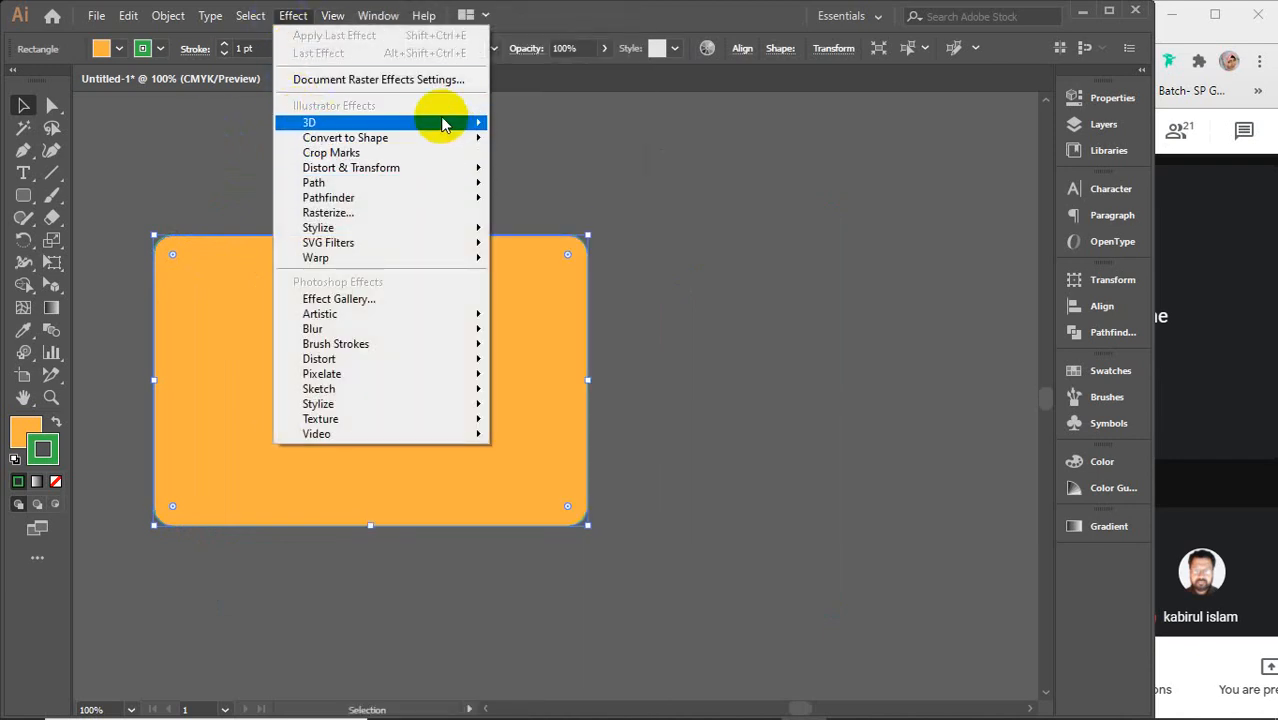
mouse_move(444, 123)
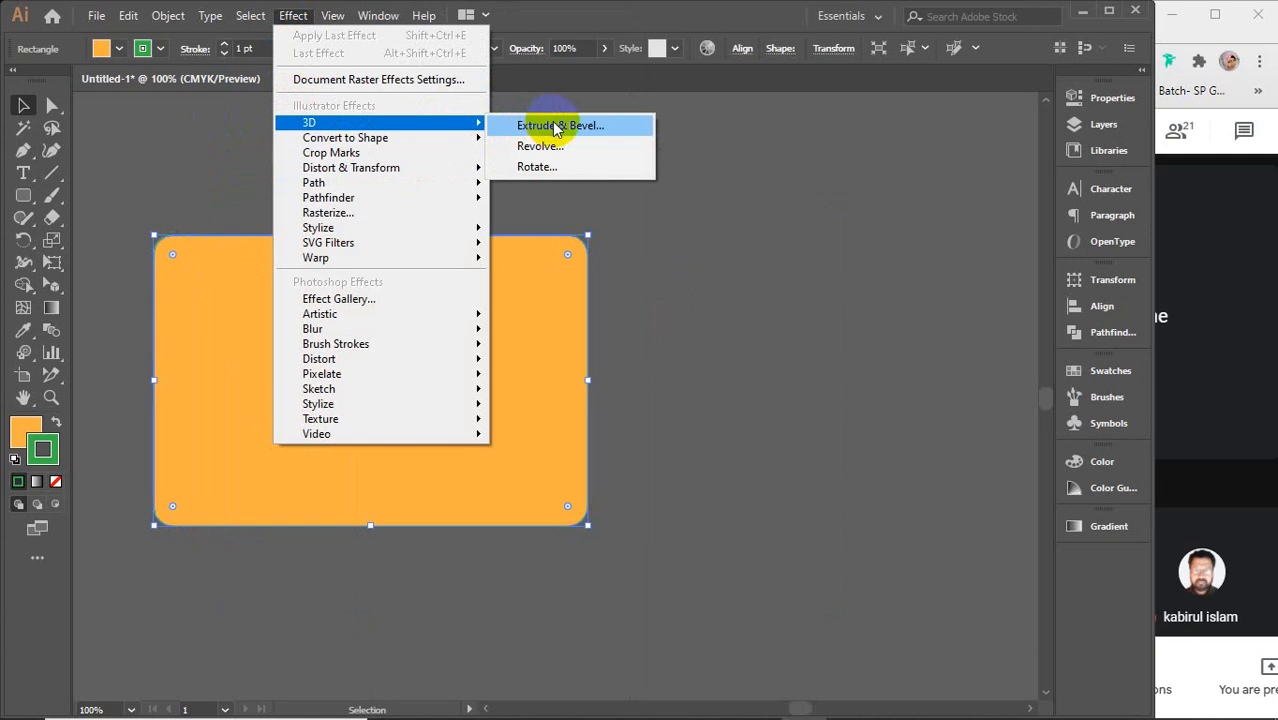
click(570, 126)
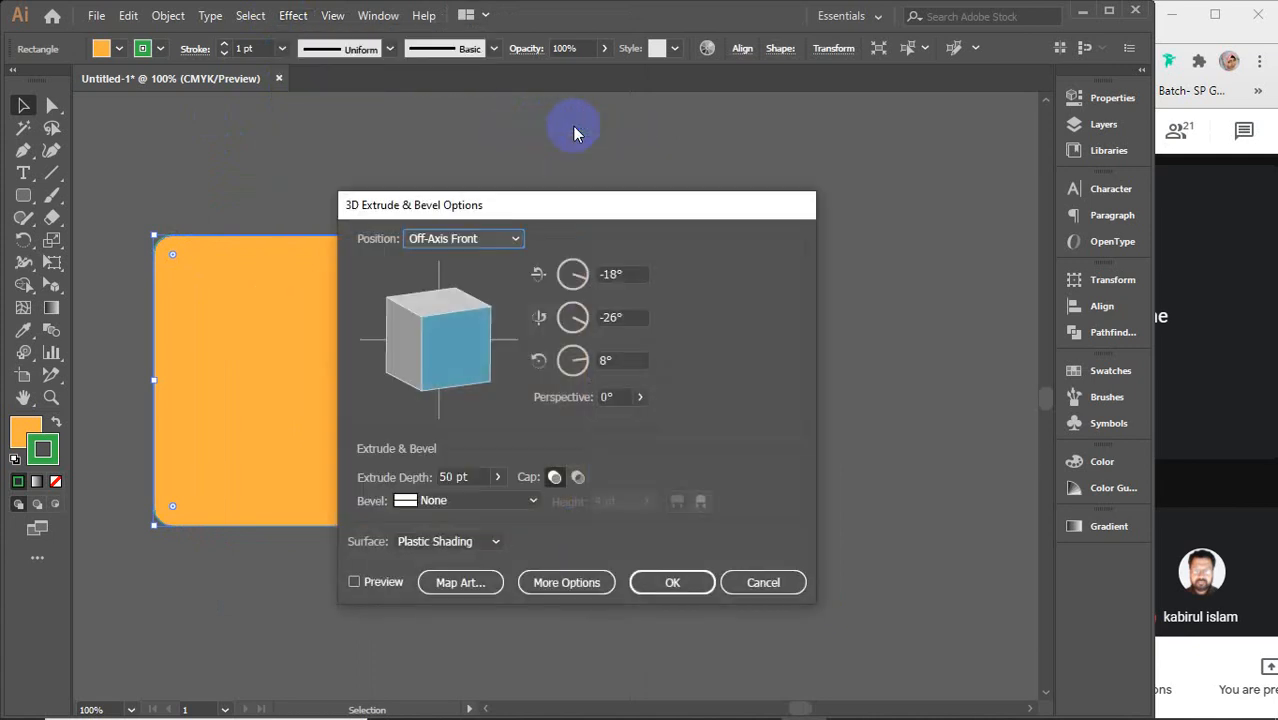
drag(540, 192, 870, 97)
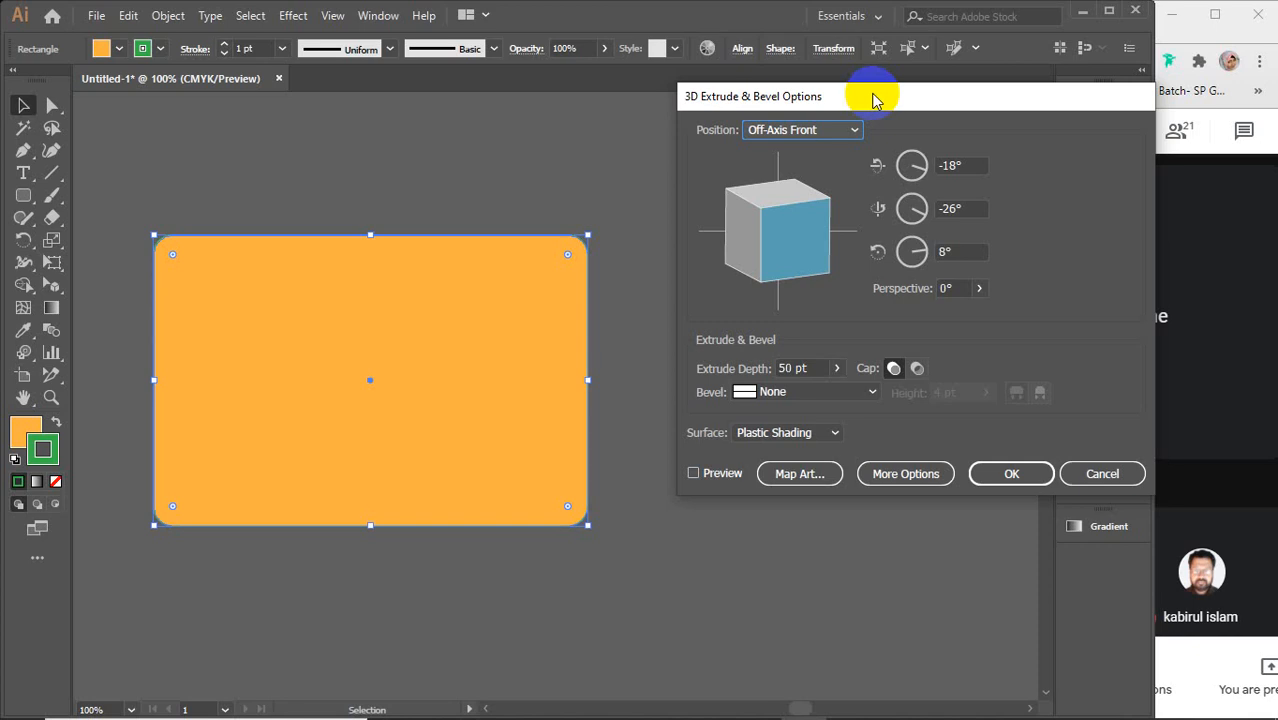
click(694, 474)
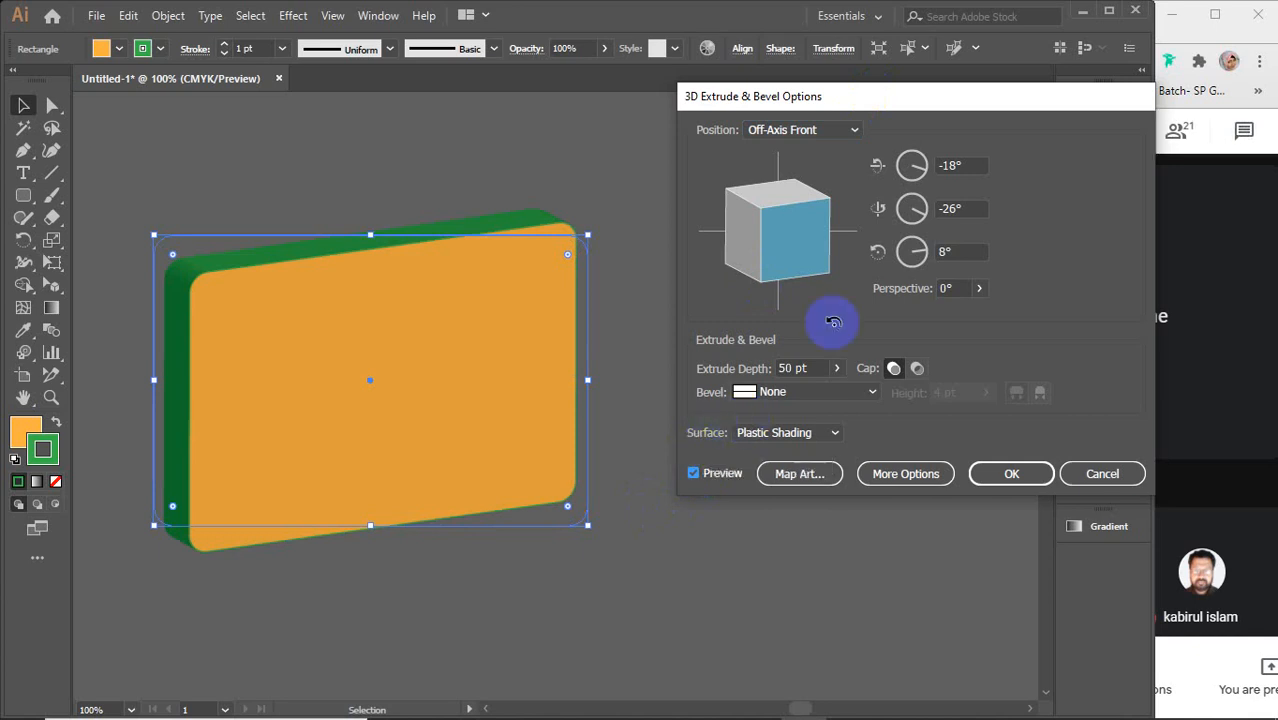
Step: Try the Off-Axis Top and Isometric Right positions for the 3D effect and return the position to Off-Axis Front
click(852, 131)
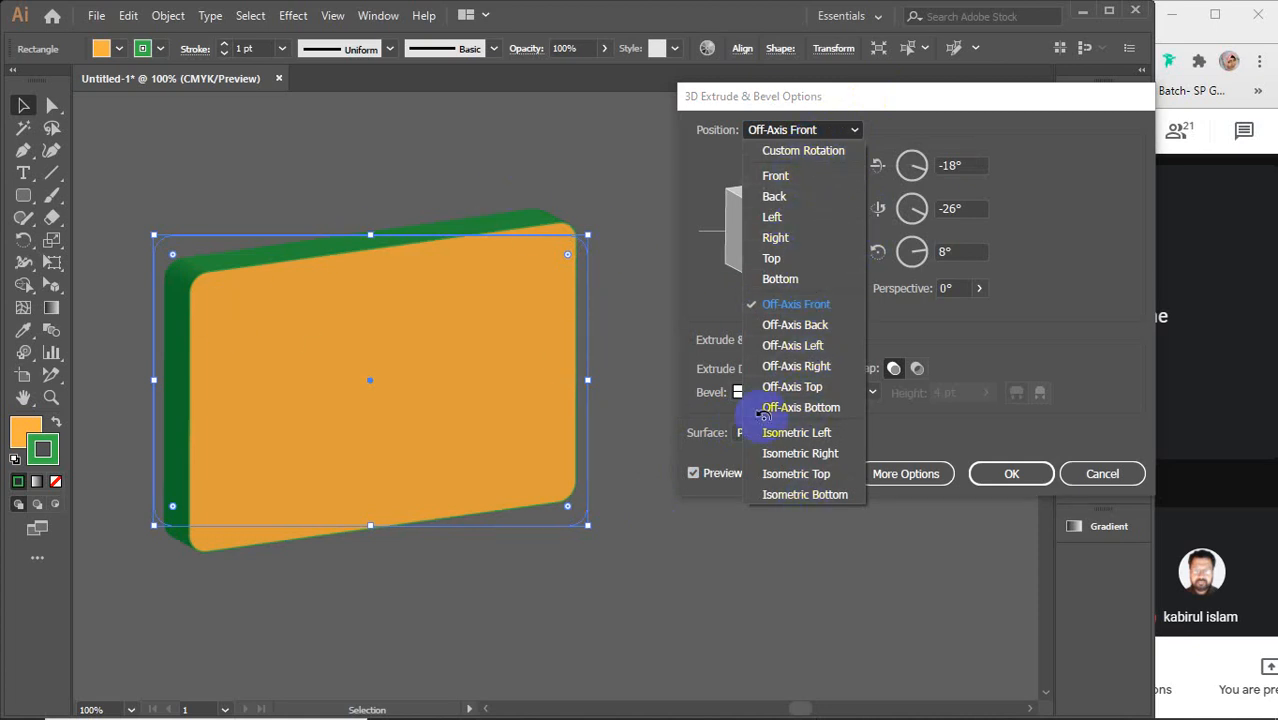
click(800, 387)
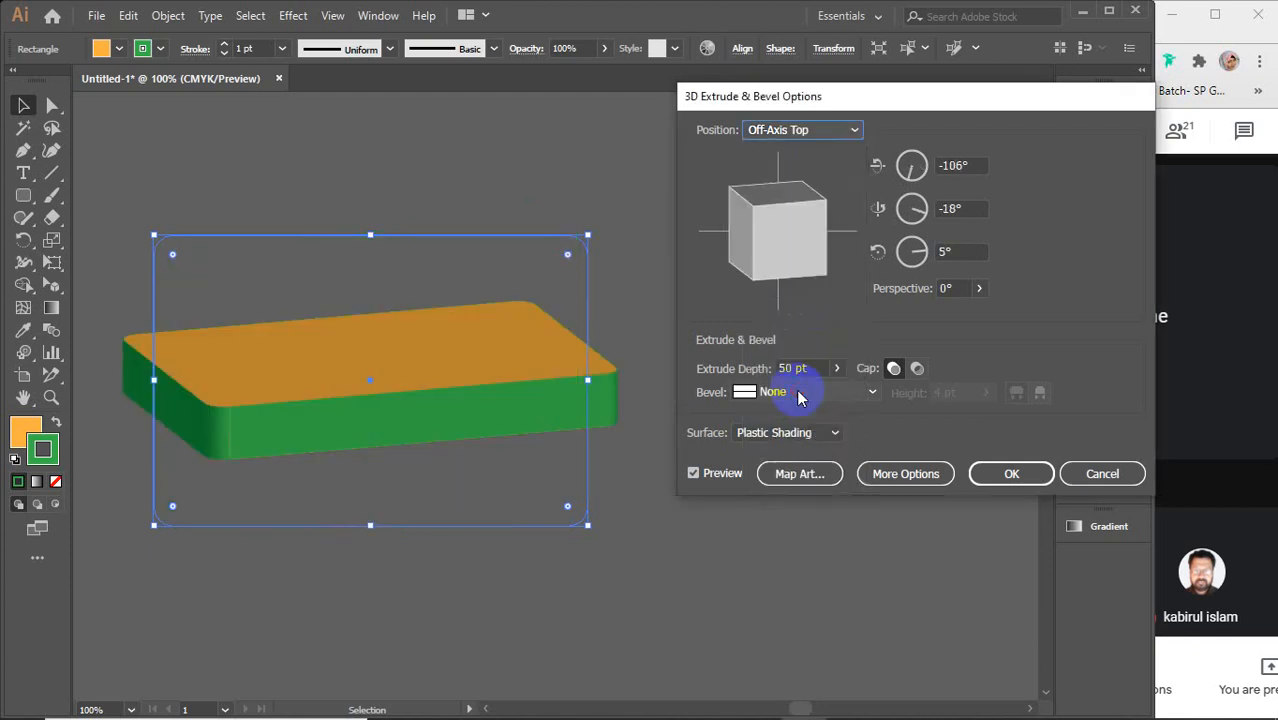
click(840, 130)
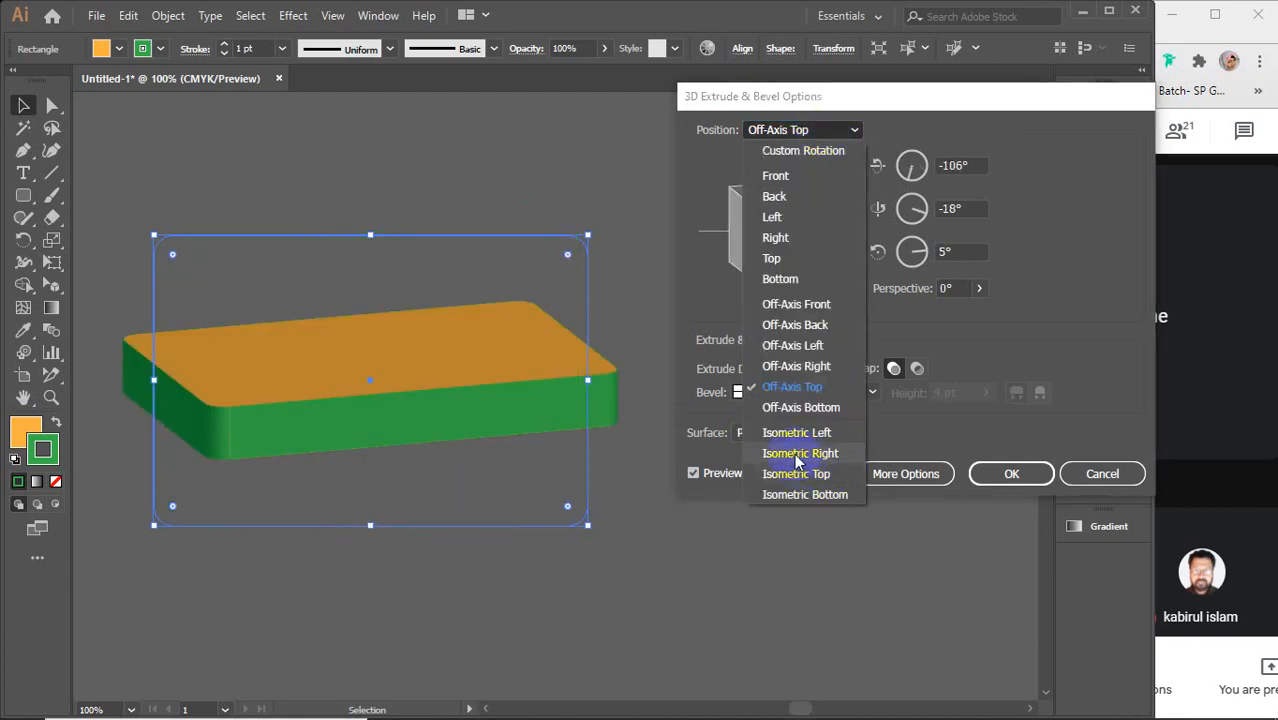
click(830, 448)
click(840, 130)
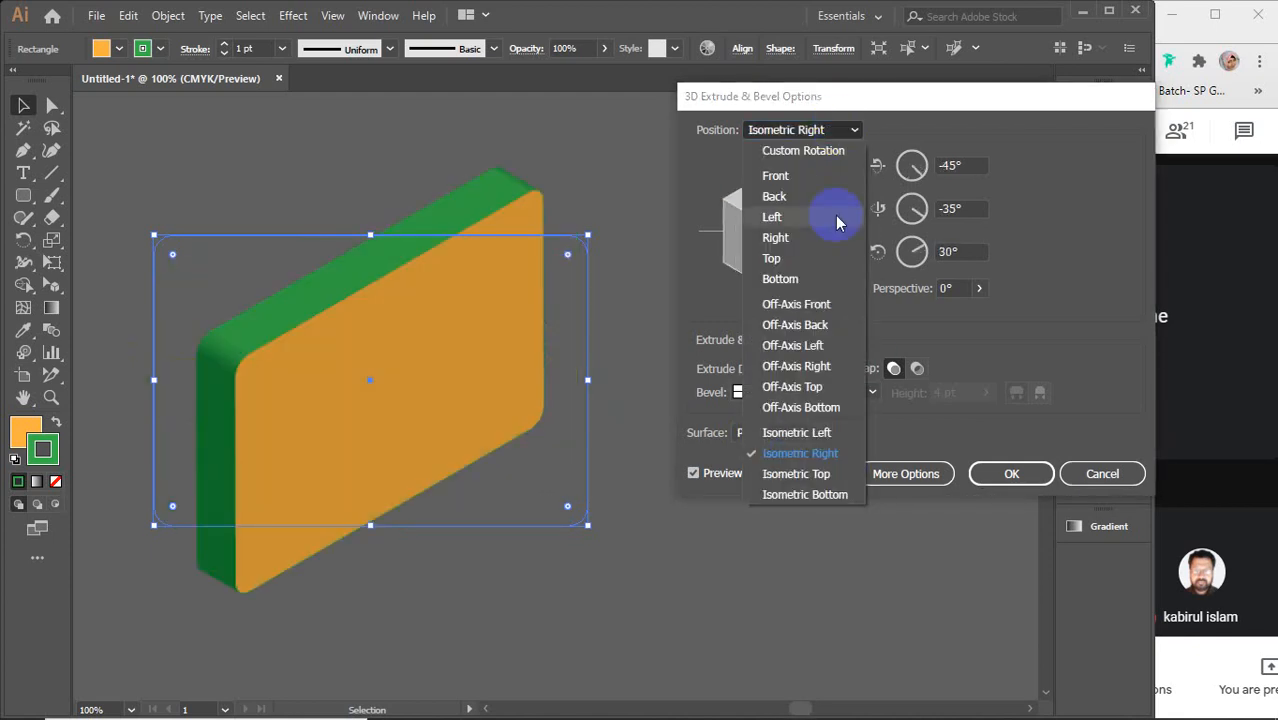
click(819, 297)
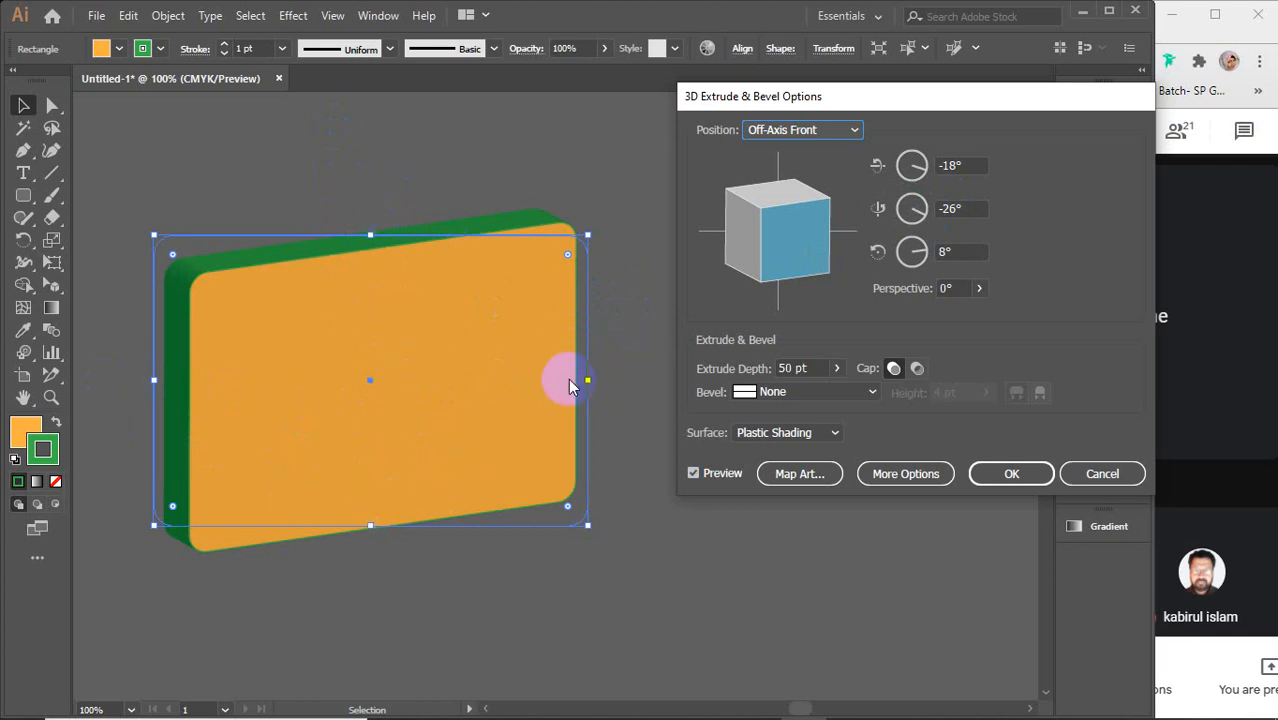
click(945, 252)
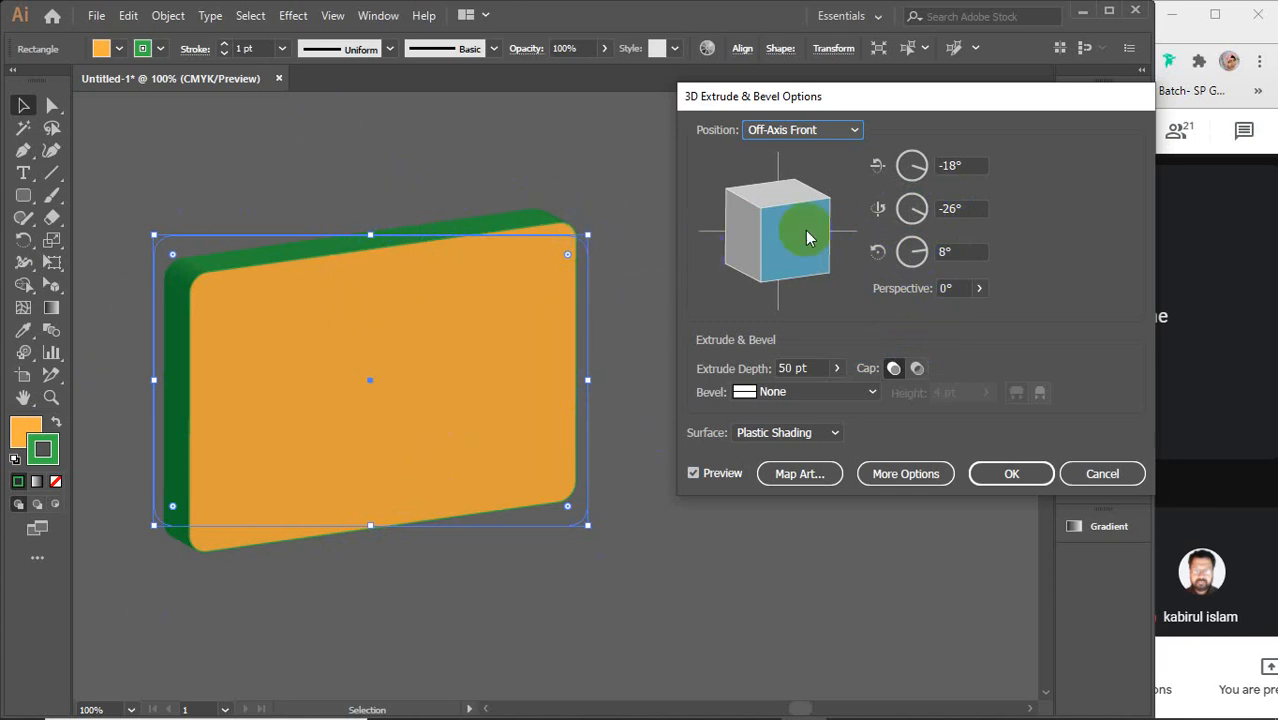
Step: Try different X-axis rotations for the extruded rectangle and set the angle to -31°
click(958, 165)
key(Up)
key(Up)
key(Up)
key(Up)
key(Up)
key(Up)
key(Up)
key(Up)
key(Up)
key(Up)
key(Up)
key(Up)
key(Up)
key(Up)
key(Up)
key(Up)
key(Up)
key(Up)
key(Up)
key(Up)
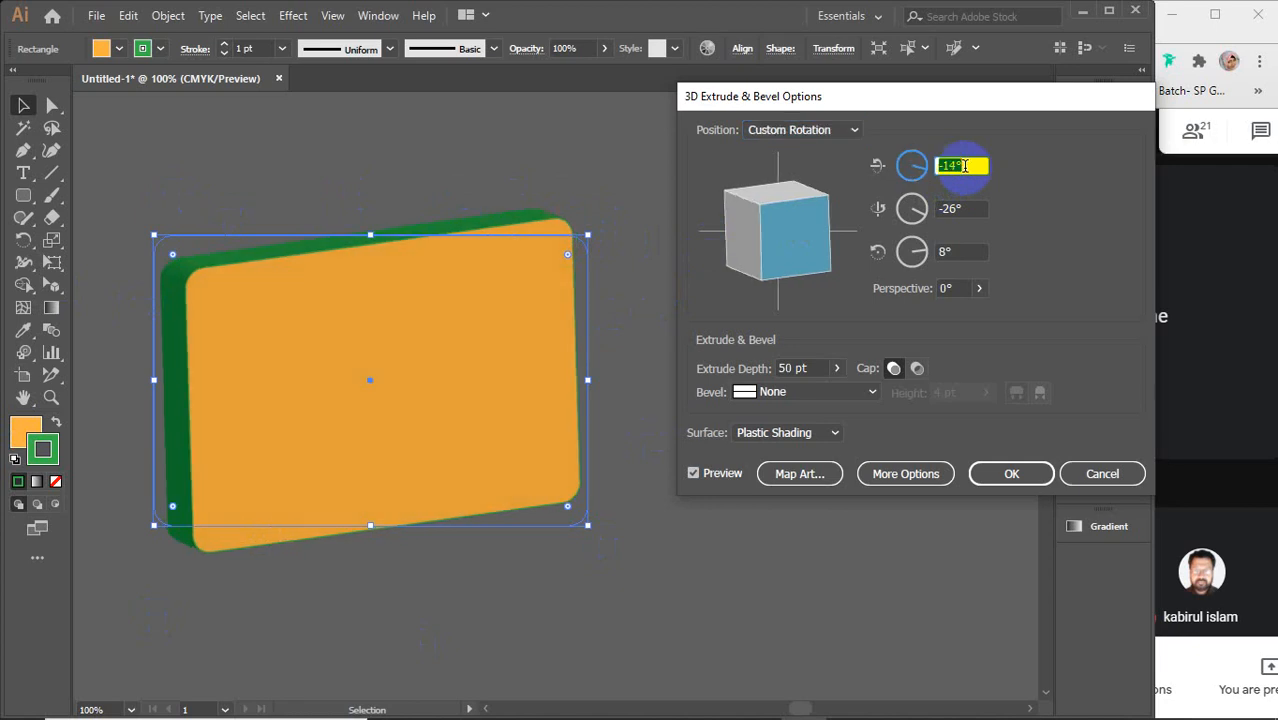
key(Up)
key(Up)
key(Up)
key(Up)
key(Up)
key(Up)
key(Up)
key(Up)
key(Up)
key(Up)
key(Up)
key(Up)
key(Up)
key(Up)
key(Up)
key(Up)
key(Up)
key(Up)
key(Up)
key(Up)
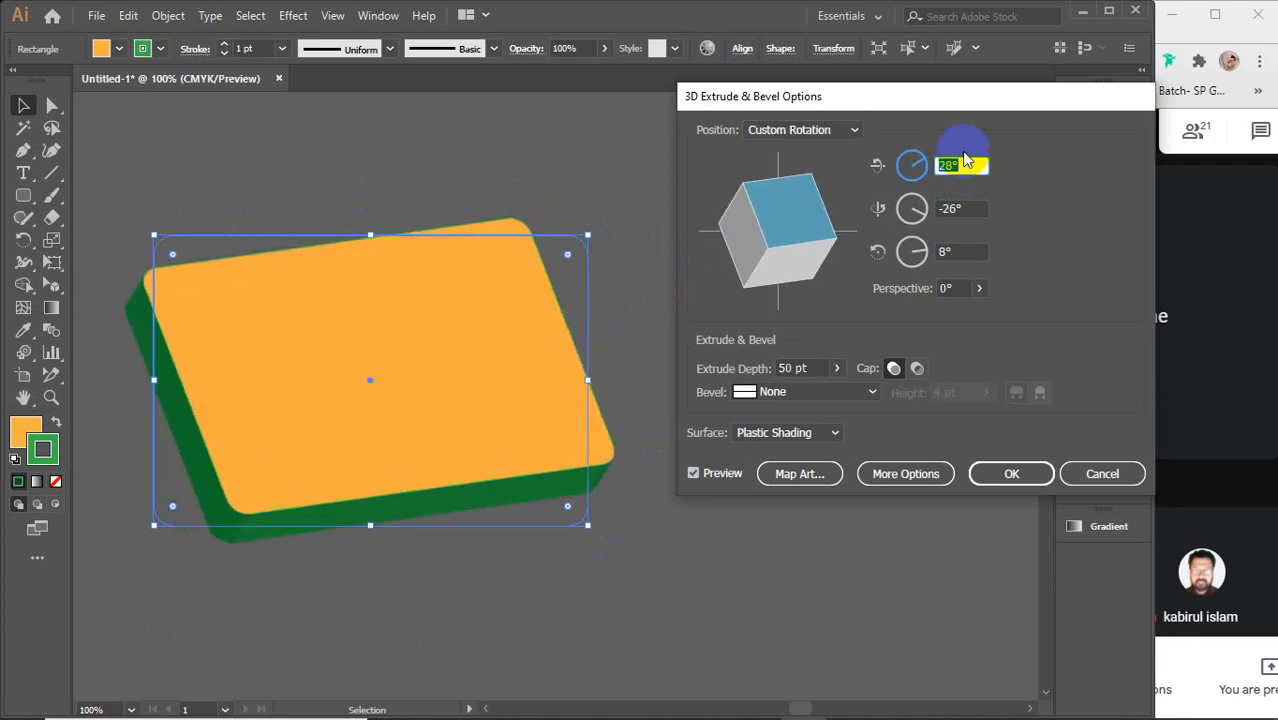
key(Up)
key(Up)
key(Up)
key(Up)
key(Up)
key(Up)
key(Up)
key(Up)
key(Up)
key(Up)
key(Up)
key(Up)
key(Up)
key(Up)
key(Up)
key(Up)
key(Up)
key(Up)
key(Up)
key(Up)
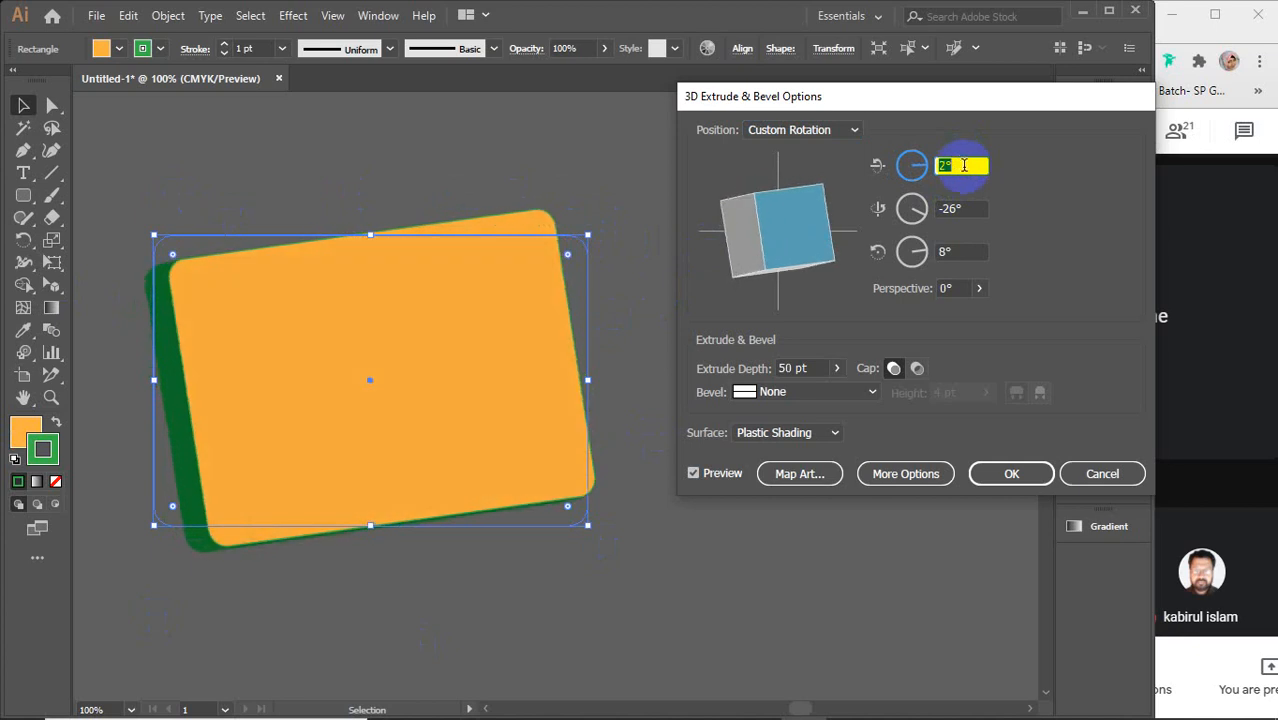
key(Down)
key(Down)
key(Down)
key(Down)
key(Down)
key(Down)
key(Down)
key(Down)
key(Down)
key(Down)
key(Down)
key(Down)
key(Down)
key(Down)
key(Down)
key(Down)
key(Down)
key(Down)
key(Down)
key(Down)
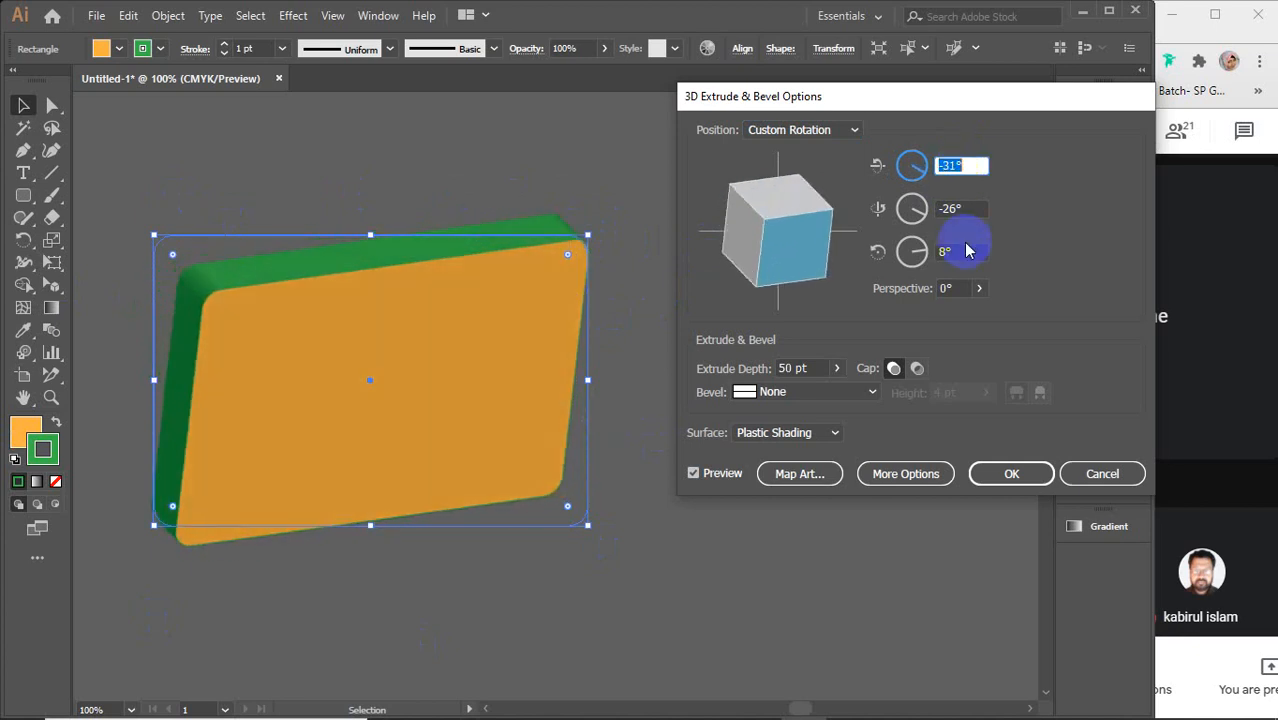
Step: Try different Y-axis rotations for the extruded rectangle and set the angle to -3°
click(963, 208)
key(Up)
key(Up)
key(Up)
key(Up)
key(Up)
key(Up)
key(Up)
key(Up)
key(Up)
key(Up)
key(Up)
key(Up)
key(Up)
key(Up)
key(Up)
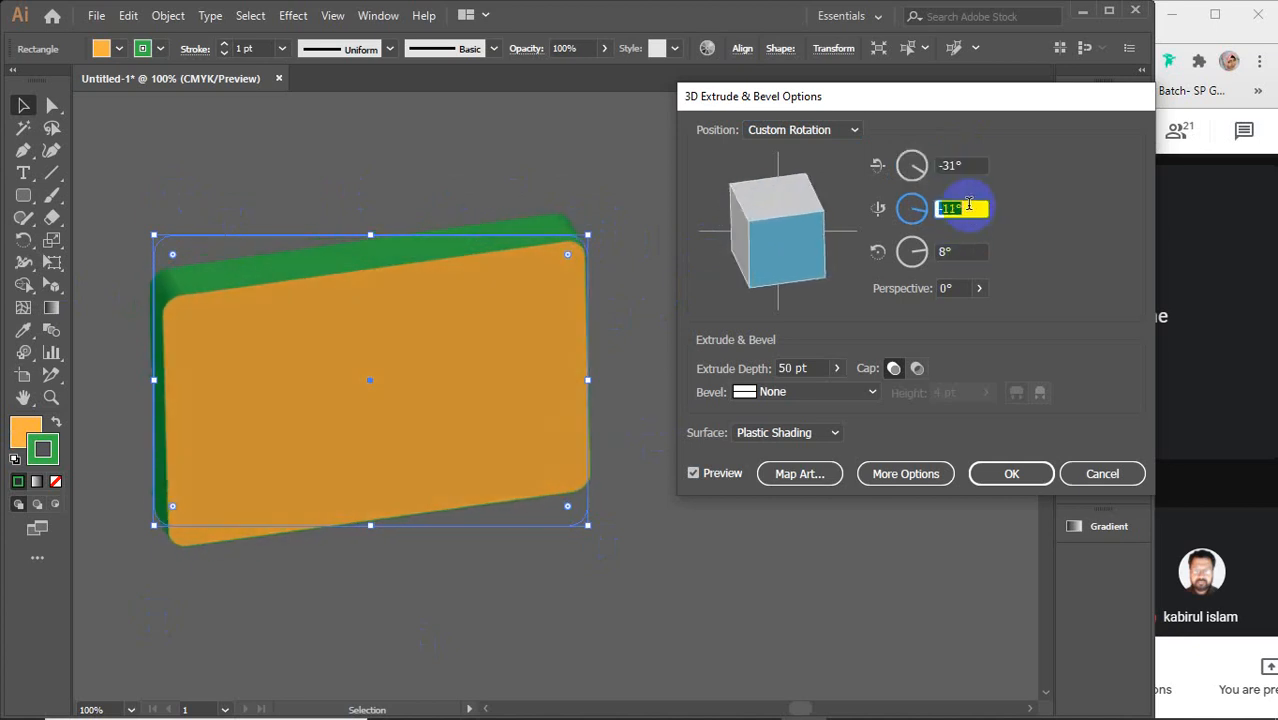
key(Up)
key(Up)
key(Up)
key(Up)
key(Up)
key(Up)
key(Up)
key(Up)
key(Up)
key(Up)
key(Up)
key(Up)
key(Up)
key(Up)
key(Up)
key(Up)
key(Up)
key(Up)
key(Up)
key(Up)
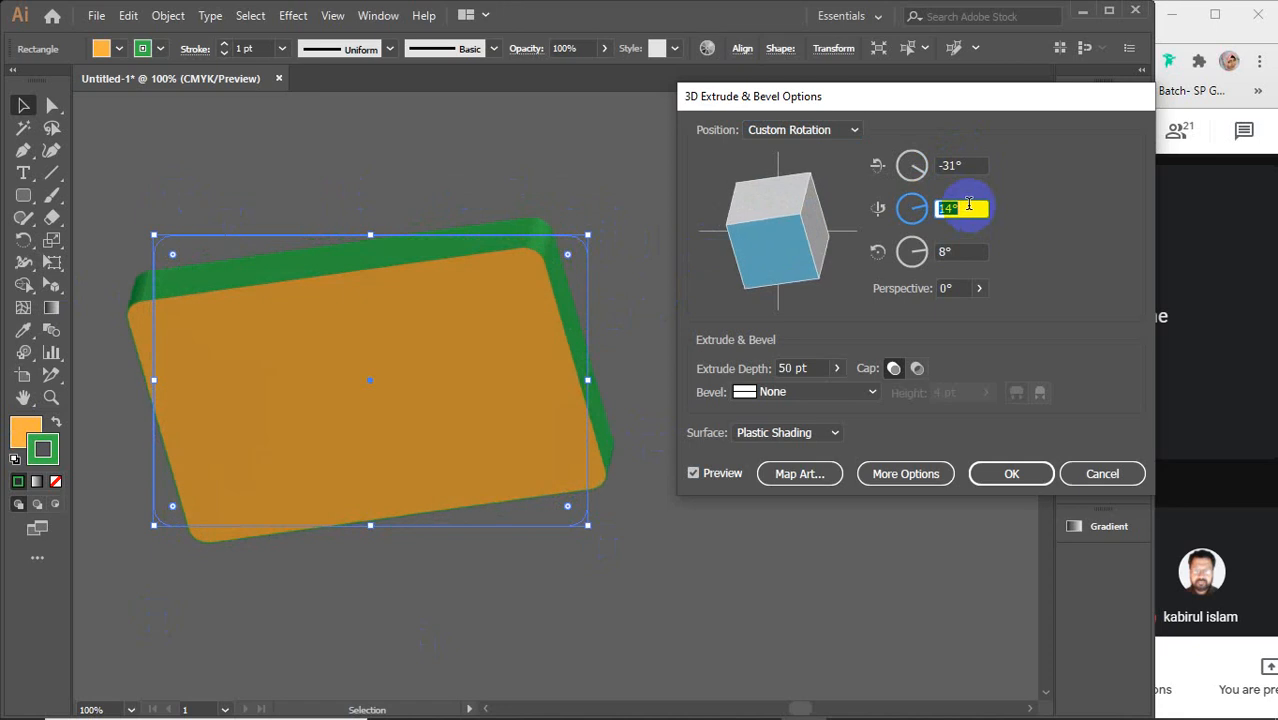
key(Down)
key(Down)
key(Down)
key(Down)
key(Down)
key(Down)
key(Down)
key(Down)
key(Down)
key(Down)
key(Down)
key(Down)
key(Down)
key(Down)
key(Down)
key(Down)
key(Down)
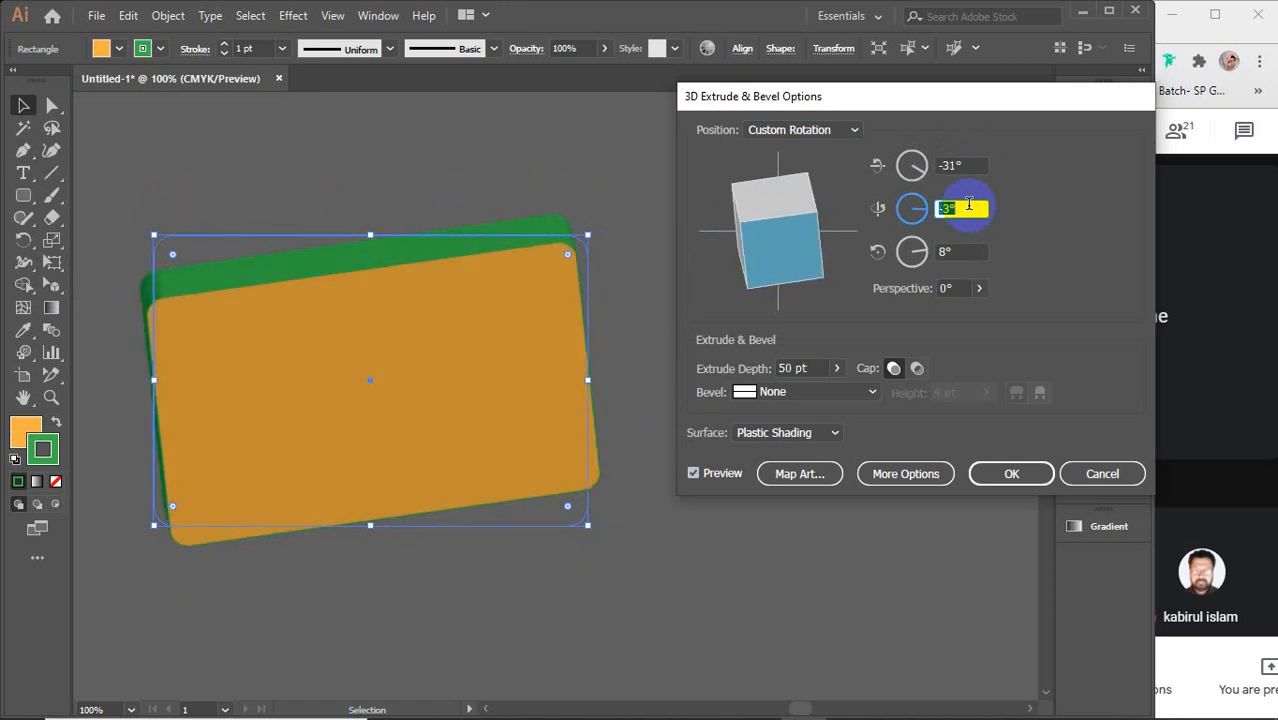
Step: Set the Y-axis rotation of the extruded rectangle to -25°
key(Down)
key(Down)
key(Down)
key(Down)
key(Down)
key(Down)
key(Down)
key(Down)
key(Down)
key(Down)
key(Down)
key(Down)
key(Down)
key(Down)
key(Down)
key(Down)
key(Down)
key(Down)
key(Down)
key(Down)
Step: Try Z-axis rotations up to 33° for the extruded rectangle and set the angle to 13°
click(979, 250)
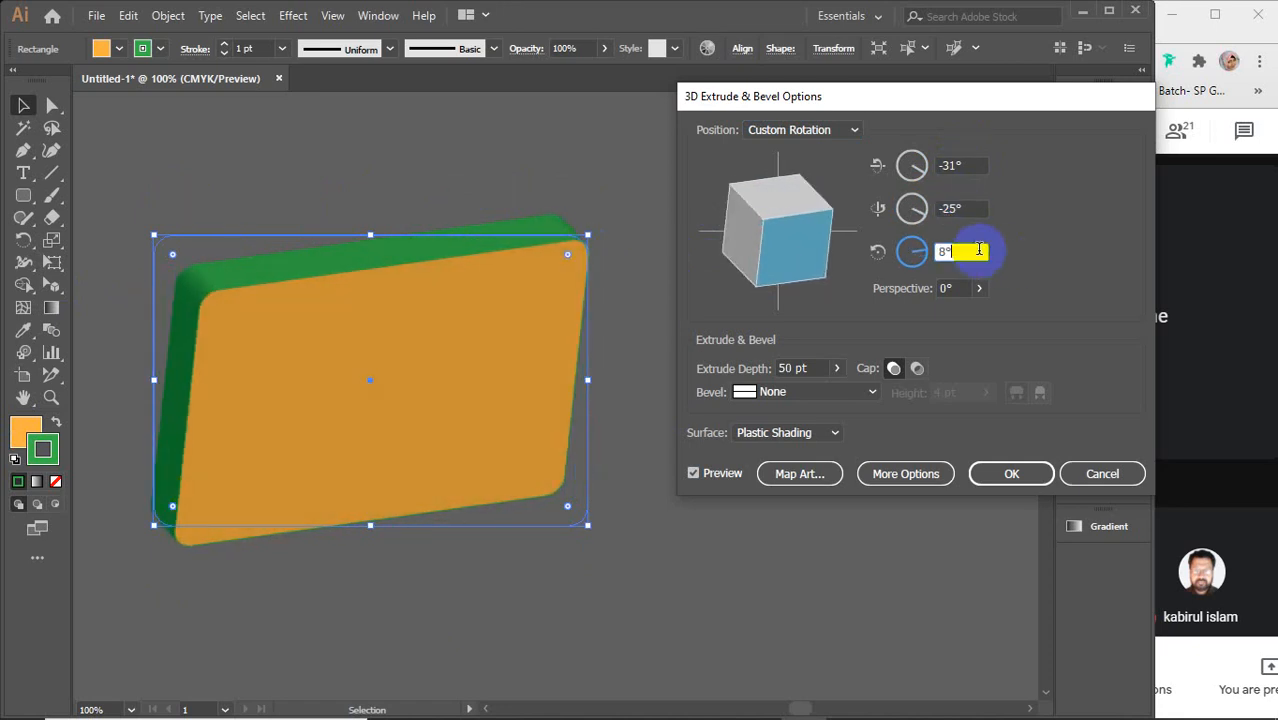
key(Up)
key(Up)
key(Up)
key(Up)
key(Up)
key(Up)
key(Up)
key(Up)
key(Up)
key(Up)
key(Up)
key(Up)
key(Up)
key(Up)
key(Up)
key(Up)
key(Up)
key(Up)
key(Up)
key(Up)
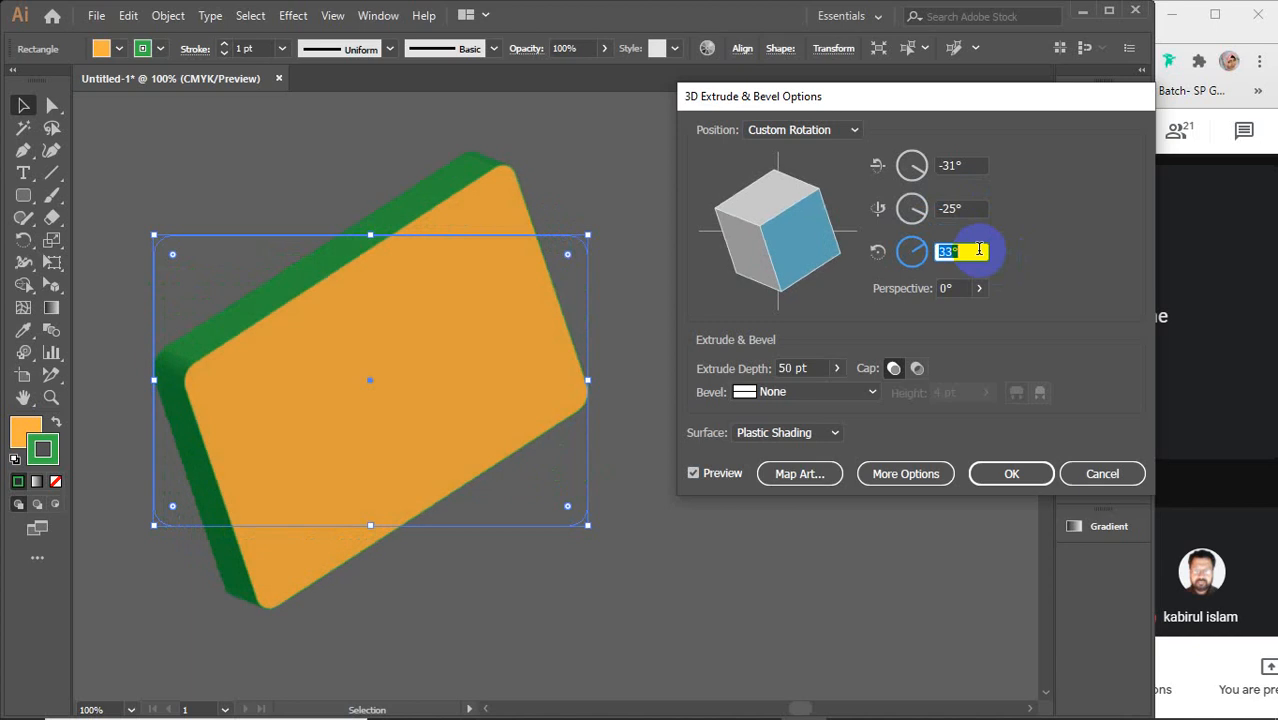
key(Down)
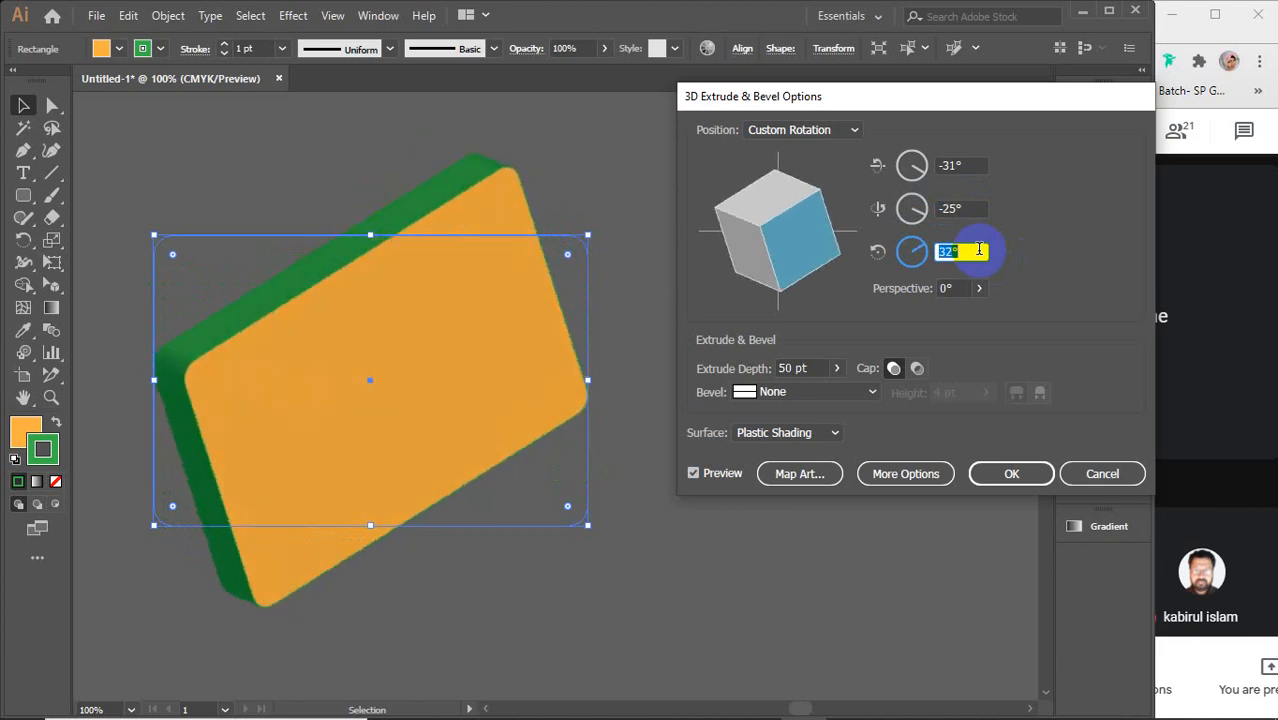
key(Down)
key(Down)
key(Down)
key(Down)
key(Down)
key(Down)
key(Down)
key(Down)
key(Down)
key(Down)
key(Down)
key(Down)
key(Down)
key(Down)
key(Down)
key(Down)
key(Down)
key(Down)
key(Down)
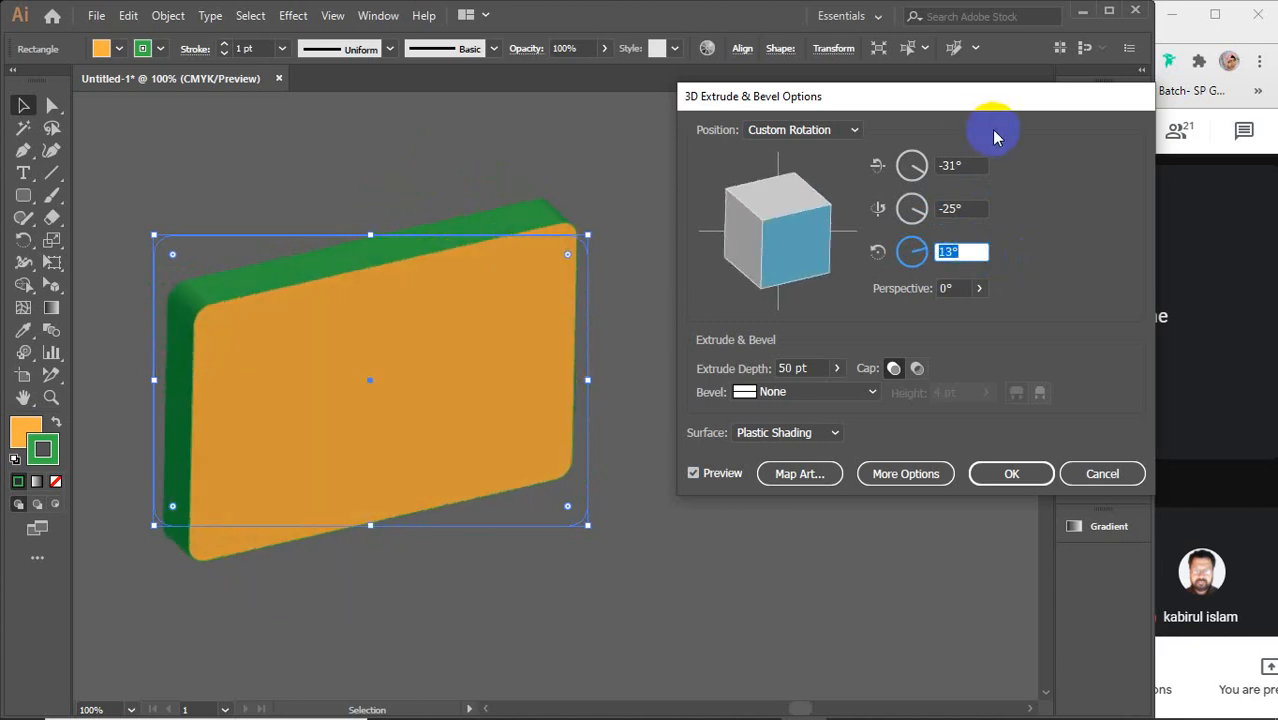
Step: Set the X- and Y-axis rotations to -10° each and the Z-axis rotation to 0°
click(940, 168)
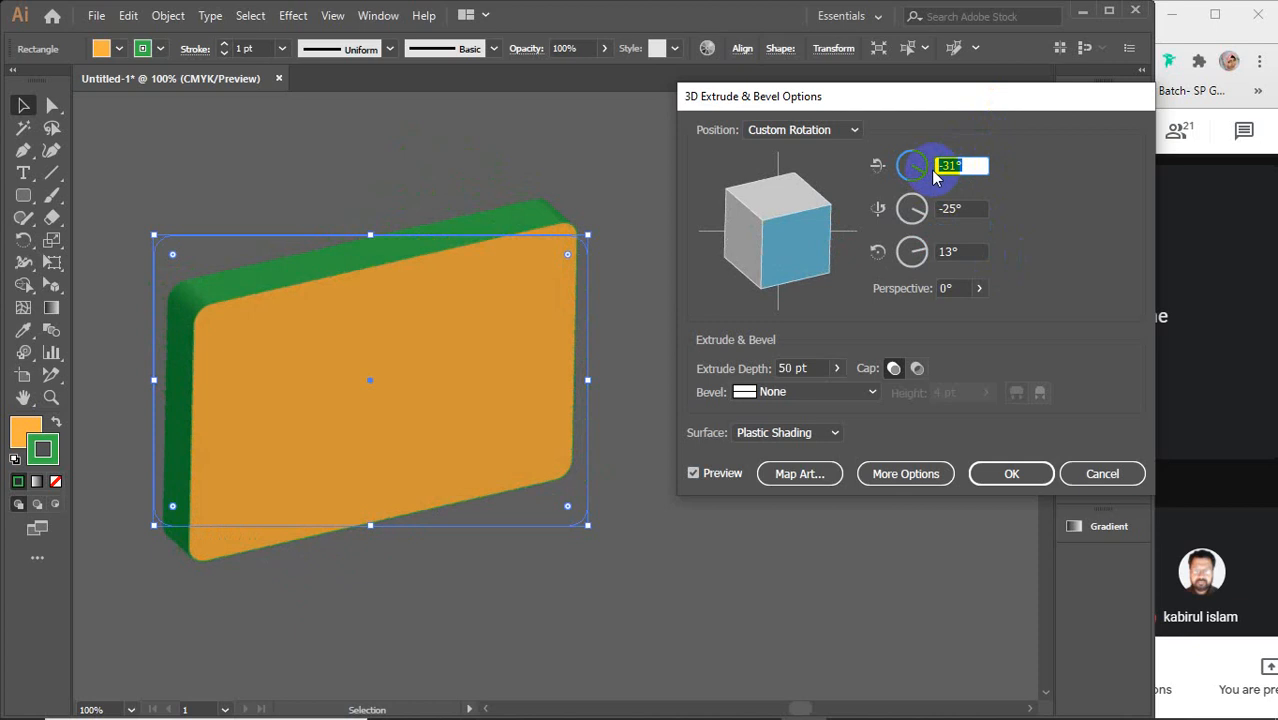
text(-10)
click(968, 208)
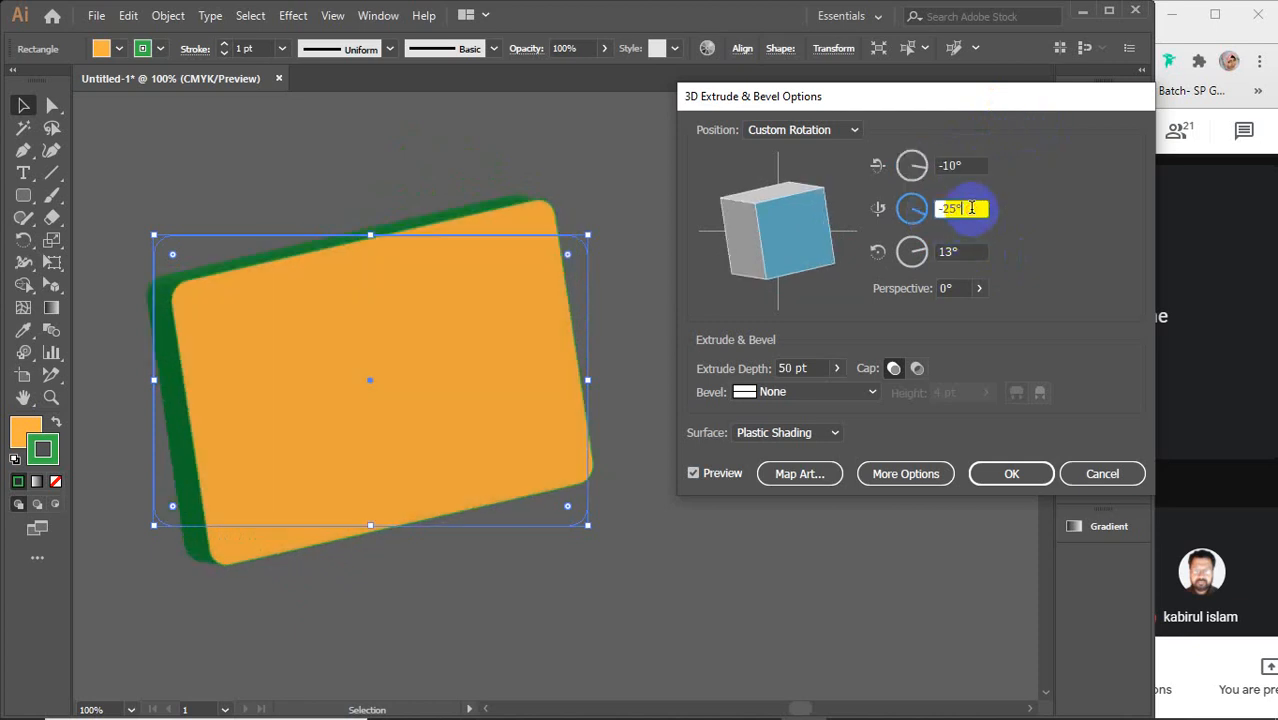
text(-10)
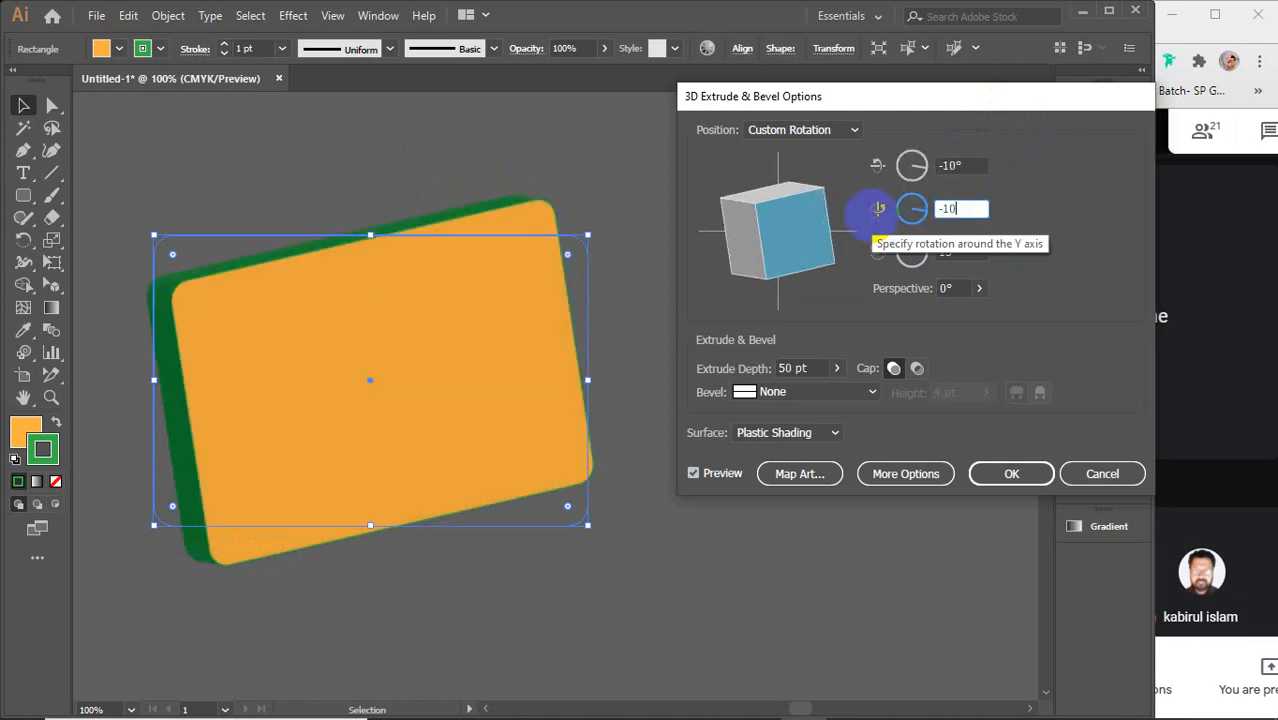
click(958, 252)
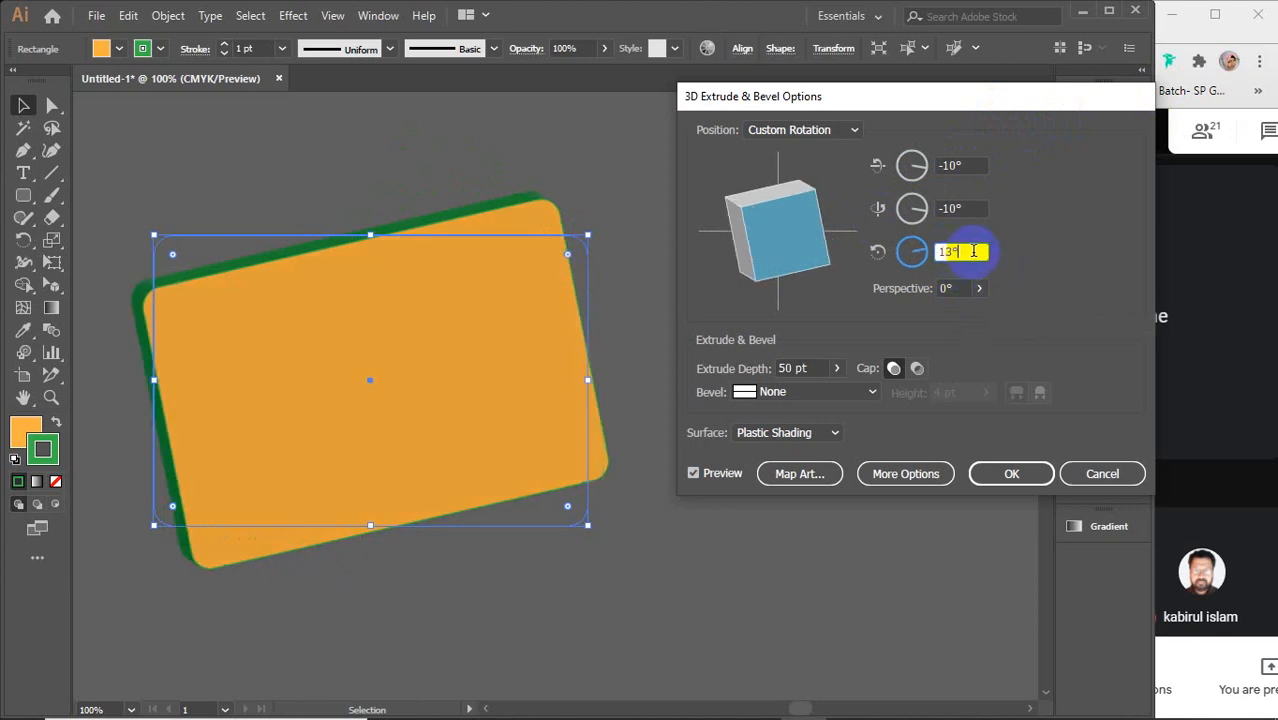
key(BackSpace)
text(0)
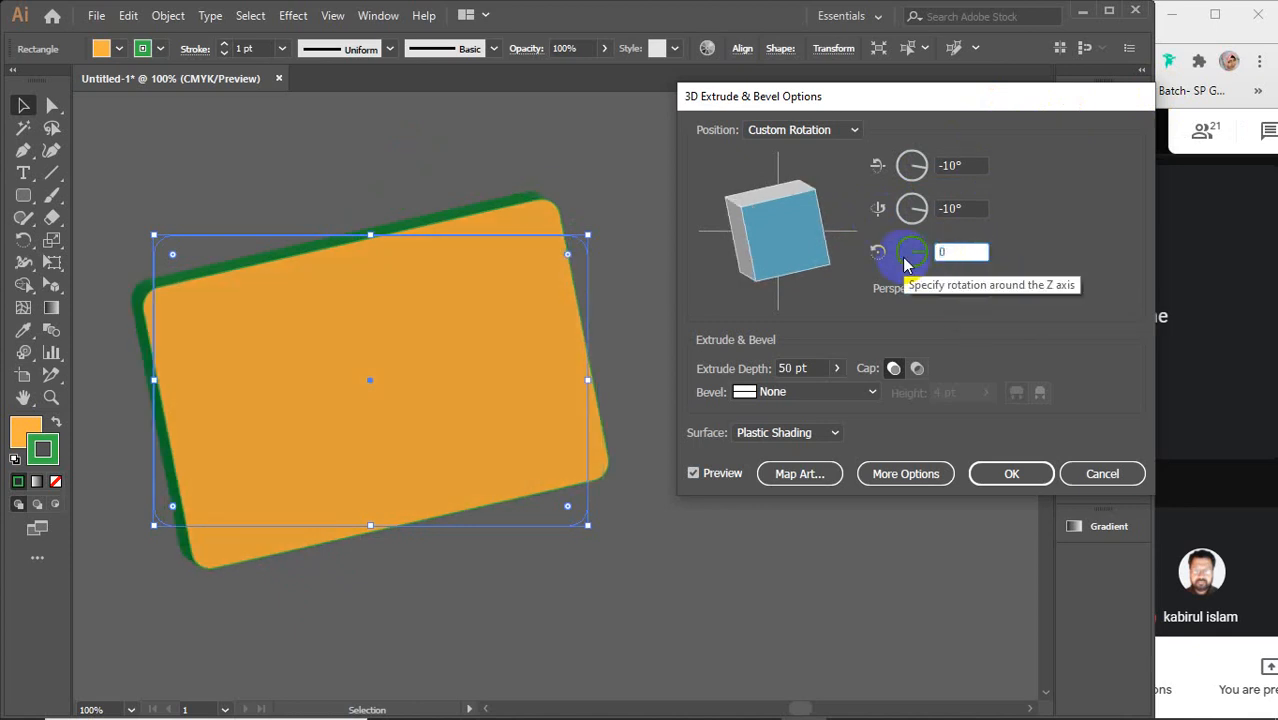
click(955, 166)
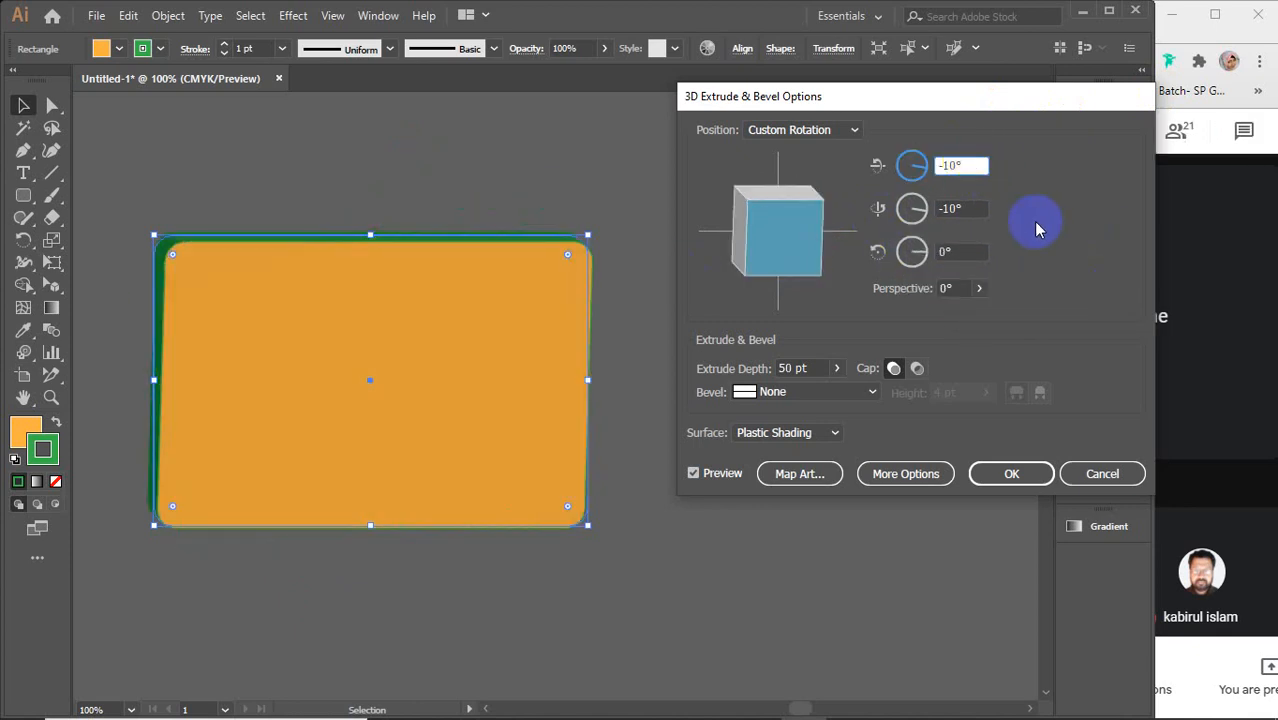
Step: Rotate the position cube freehand to about -5° around X, -14° around Y and 6° around Z
click(771, 224)
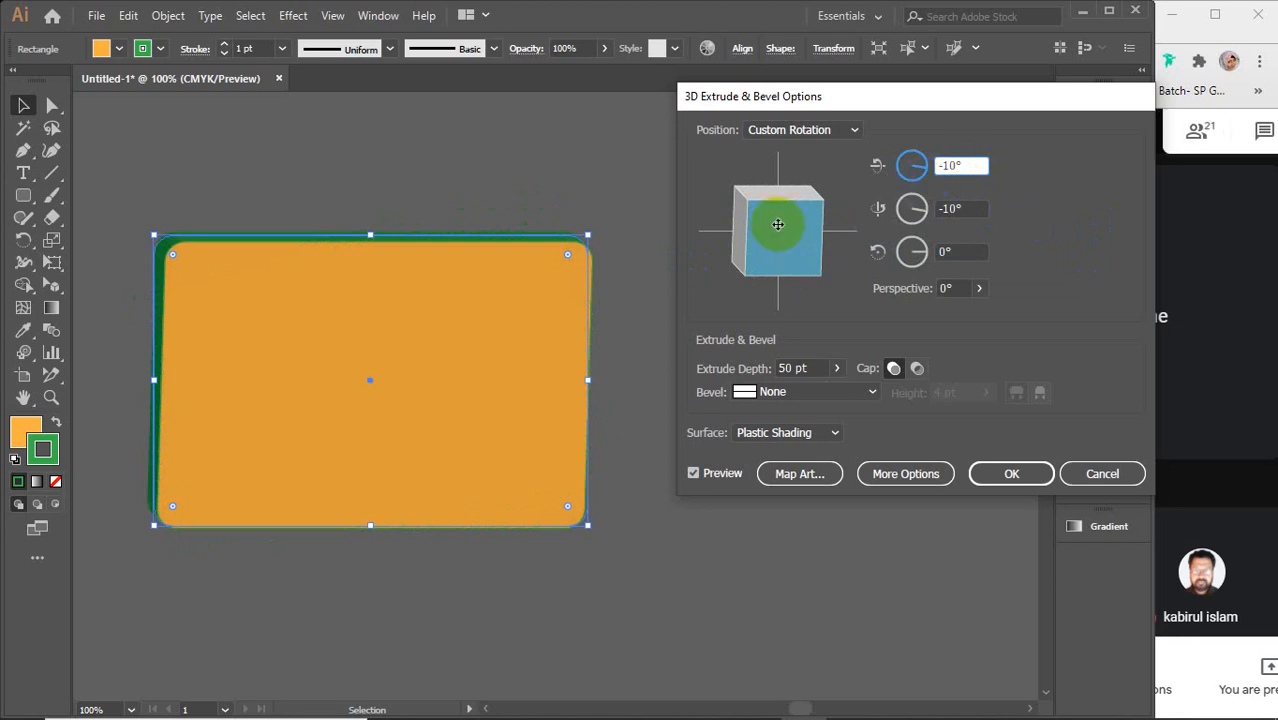
drag(778, 224, 836, 218)
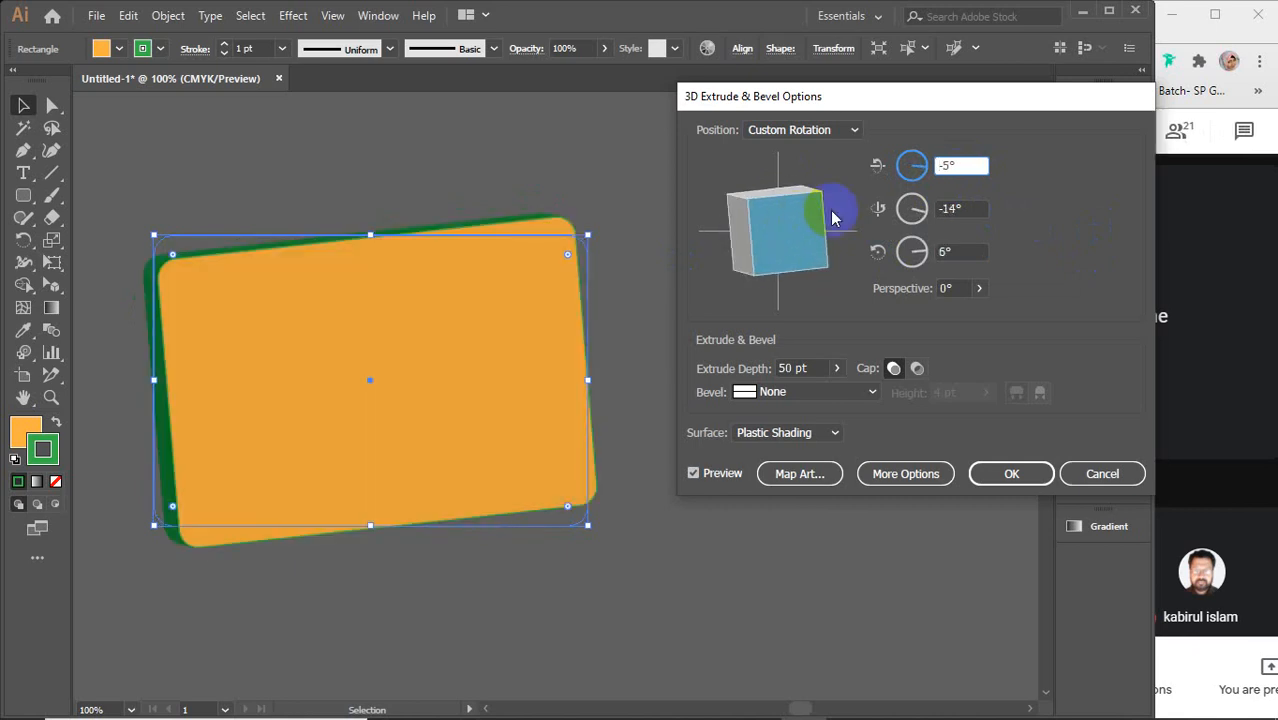
Step: Set the X-axis rotation of the extruded rectangle to -15°
double_click(963, 164)
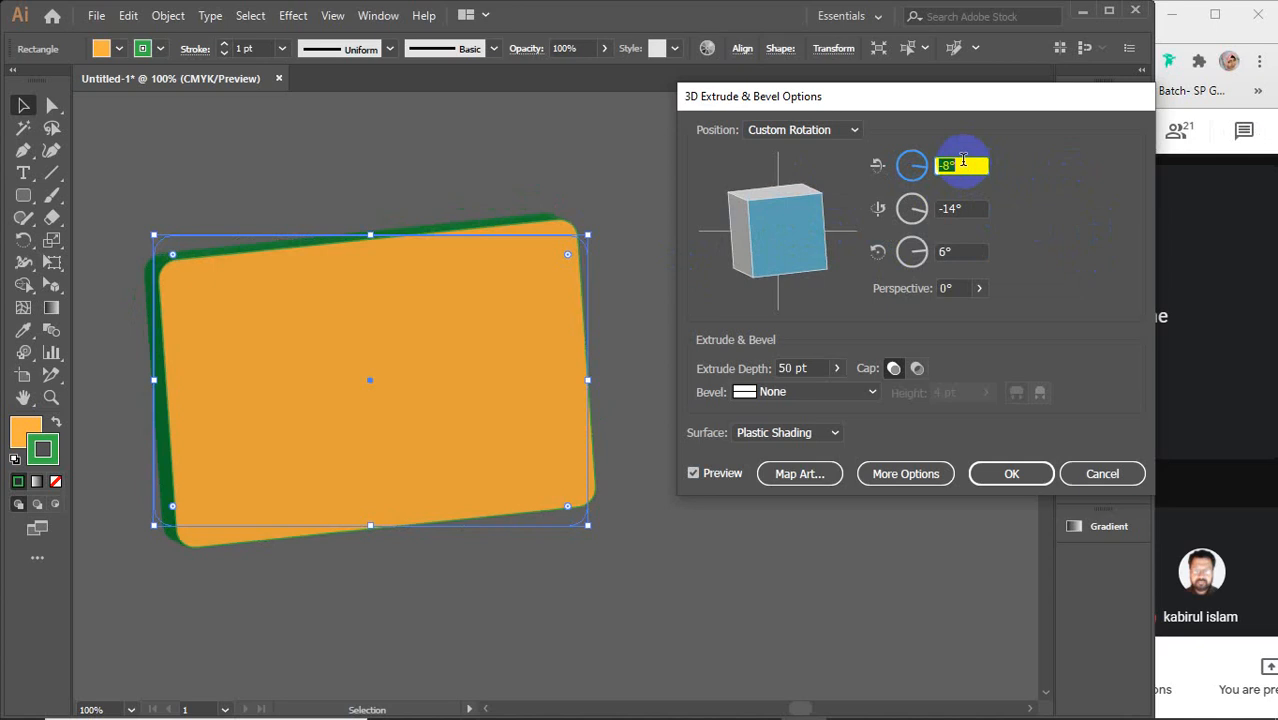
key(Down)
key(Down)
key(Down)
key(Down)
key(Down)
key(Down)
key(Down)
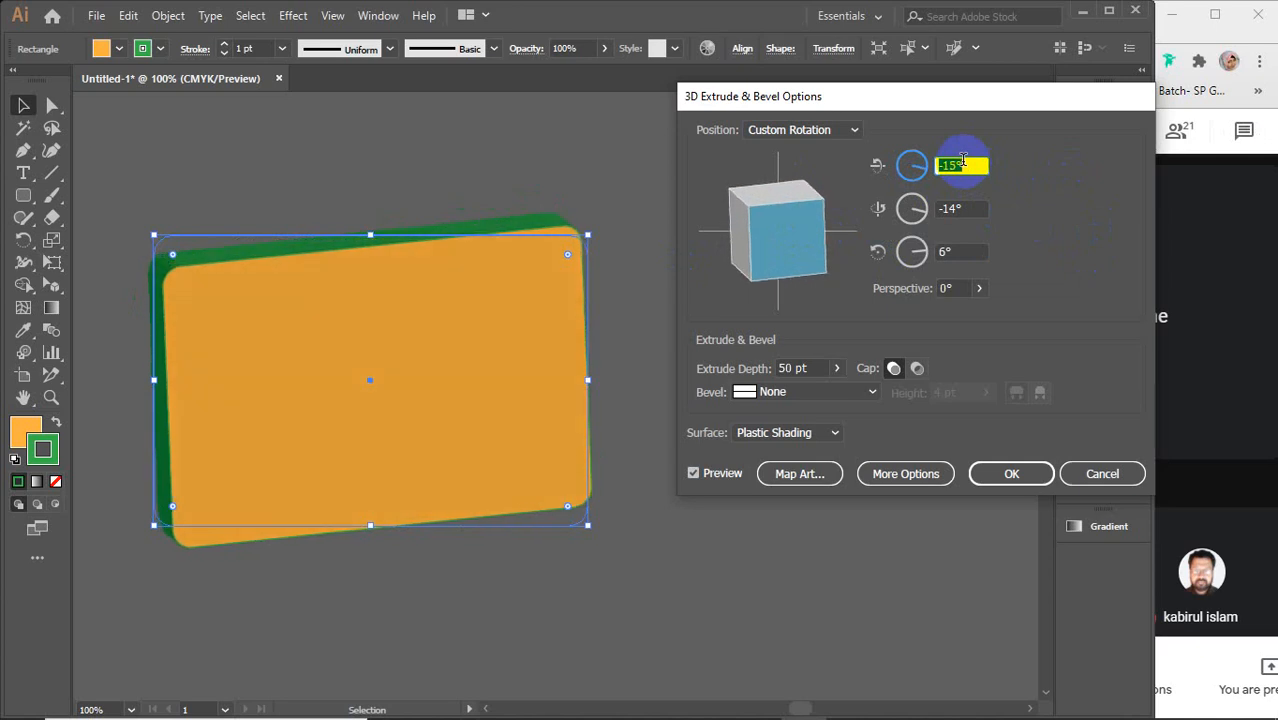
Step: Set the Y-axis rotation of the extruded rectangle to -20°
double_click(972, 209)
key(Down)
key(Down)
key(Down)
key(Down)
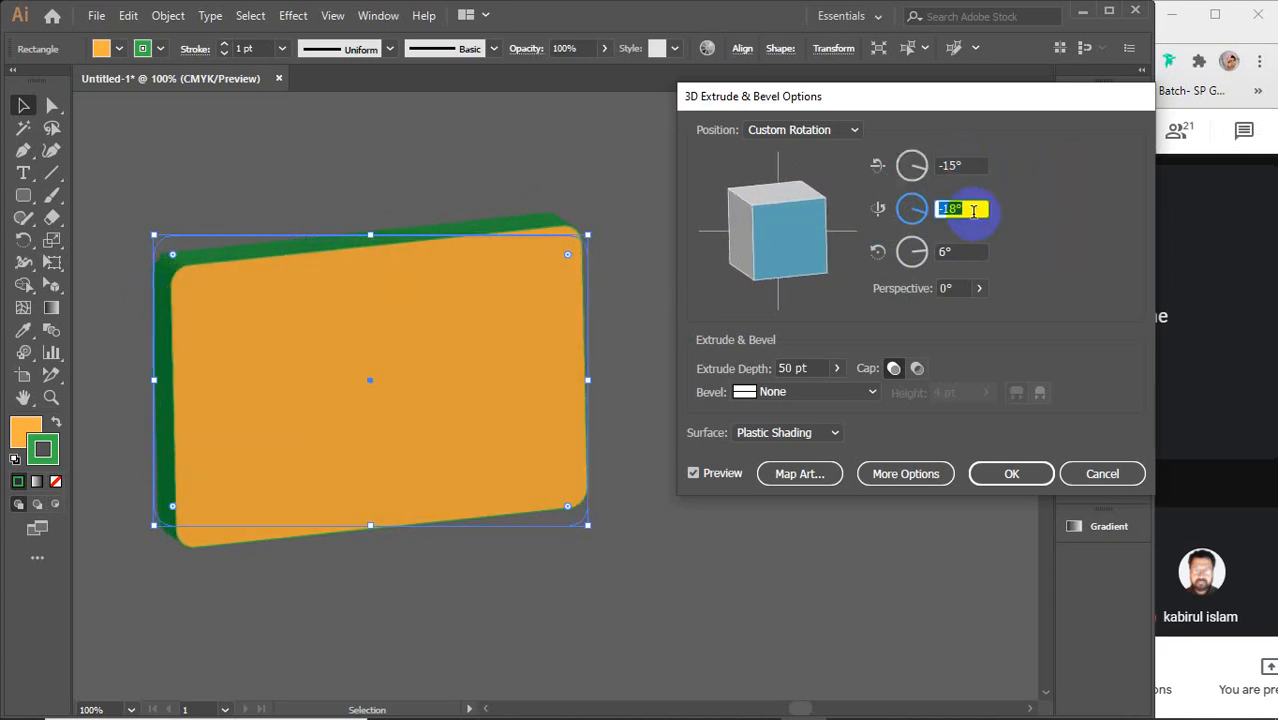
key(Down)
key(Down)
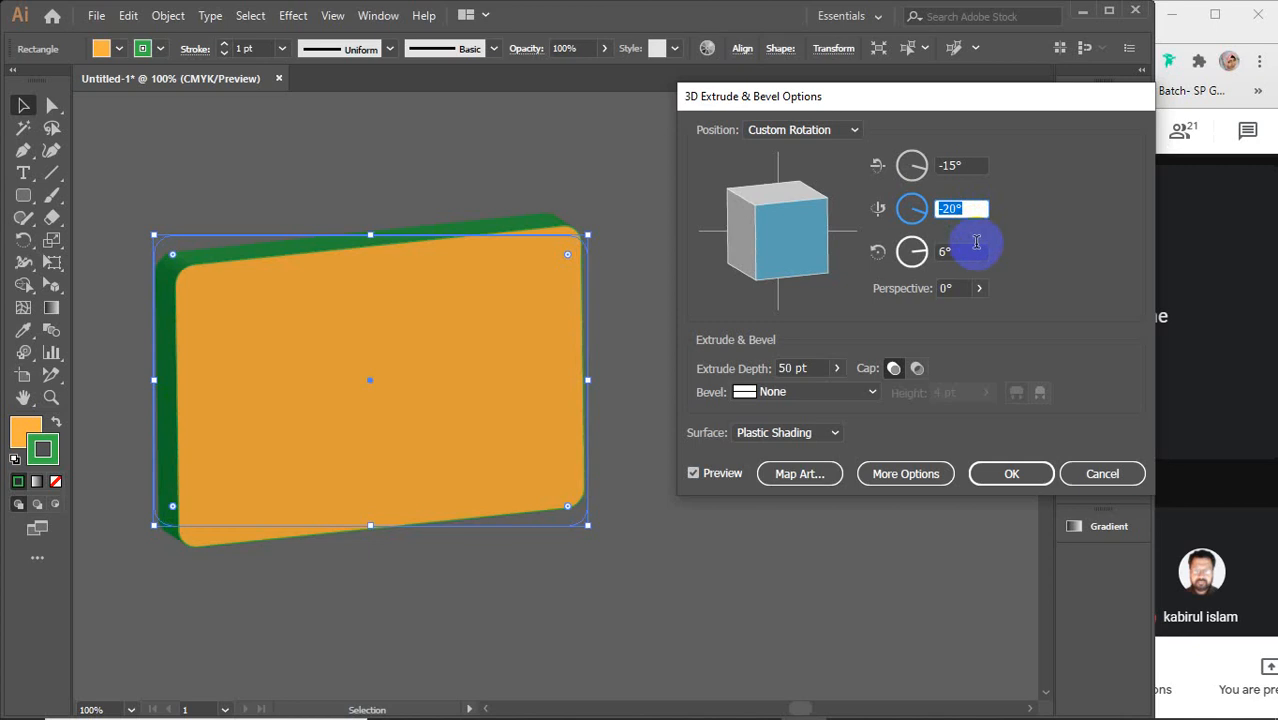
Step: Set the Z-axis rotation of the extruded rectangle to 0°
double_click(972, 252)
key(Down)
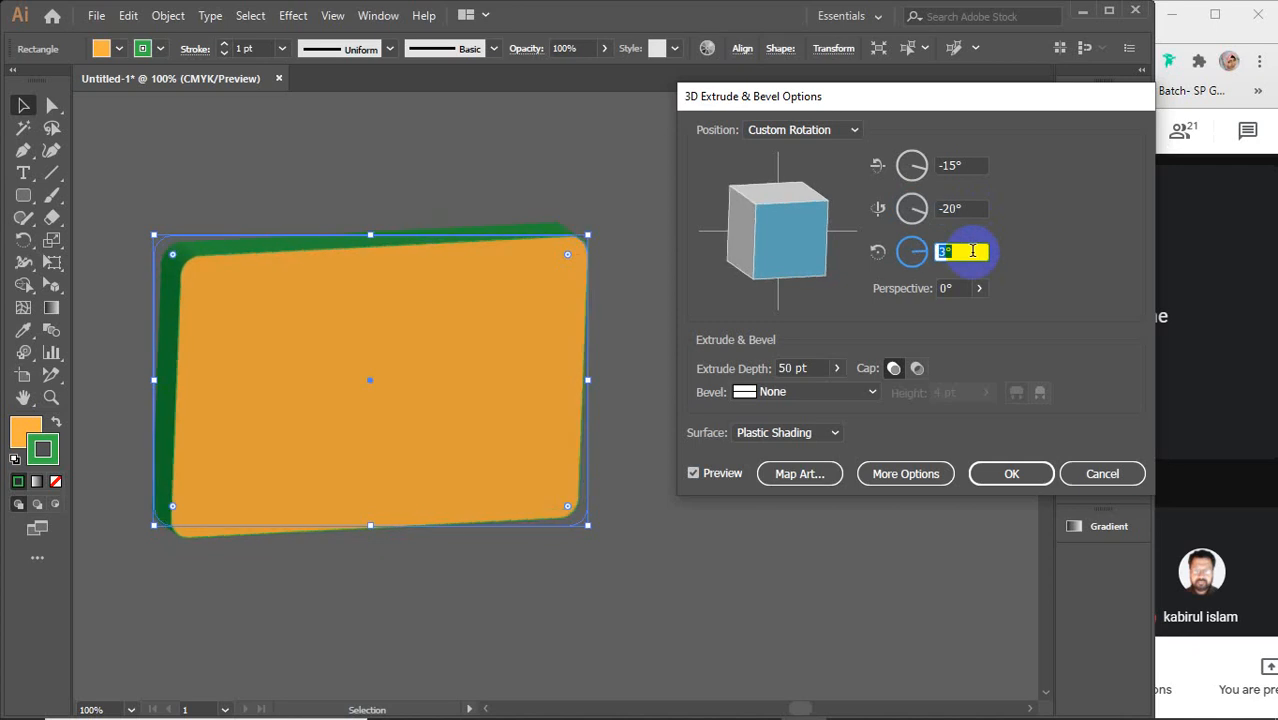
key(Down)
key(Down)
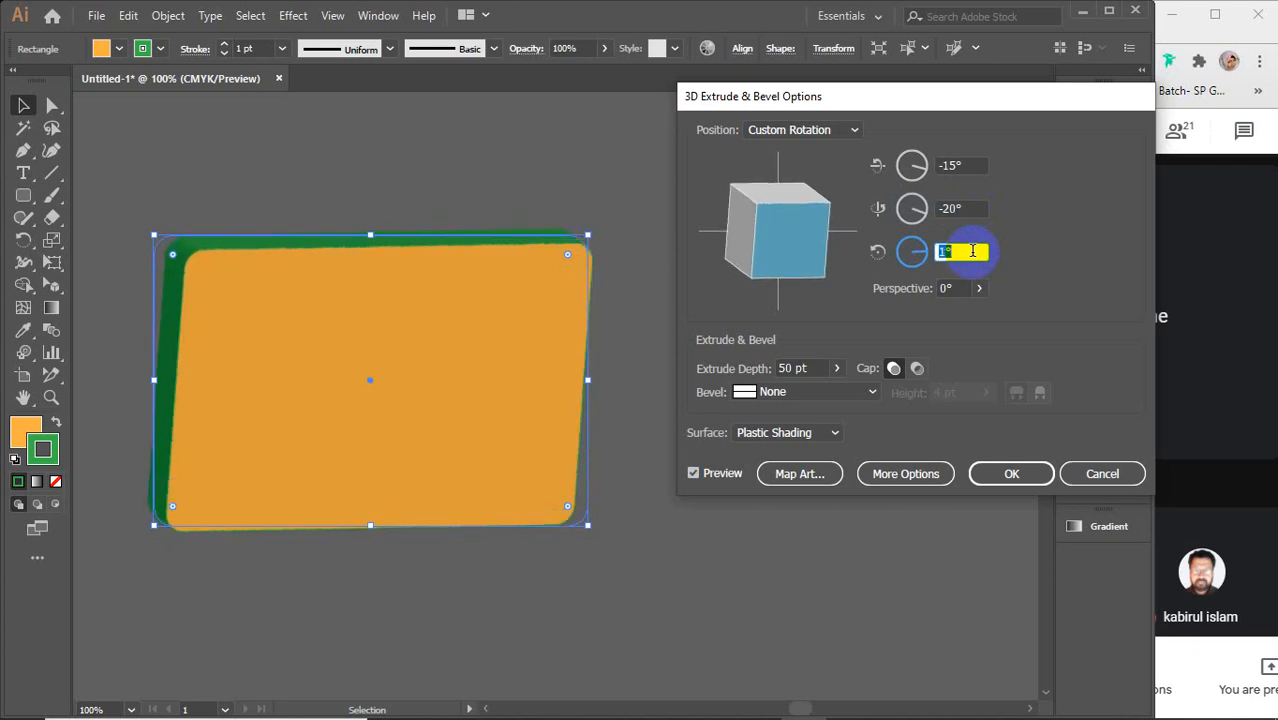
key(Down)
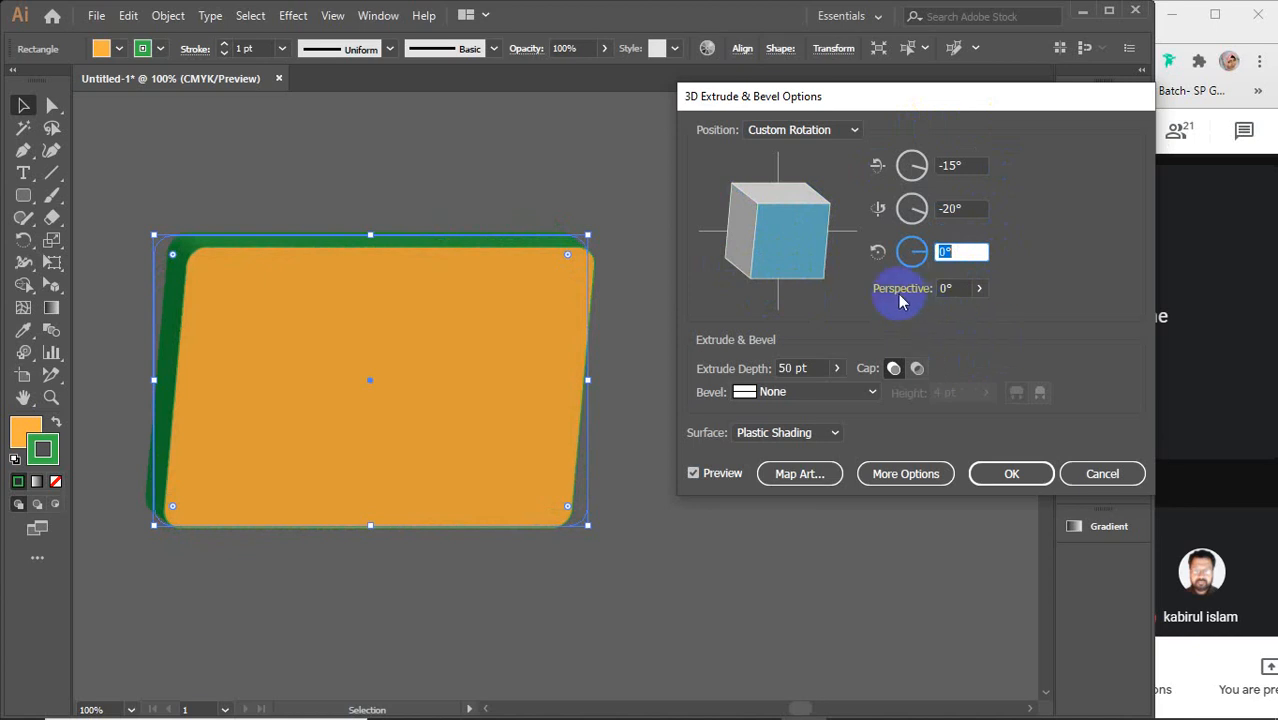
Step: Try a perspective of 56° on the 3D object and return the perspective to 0°
click(979, 289)
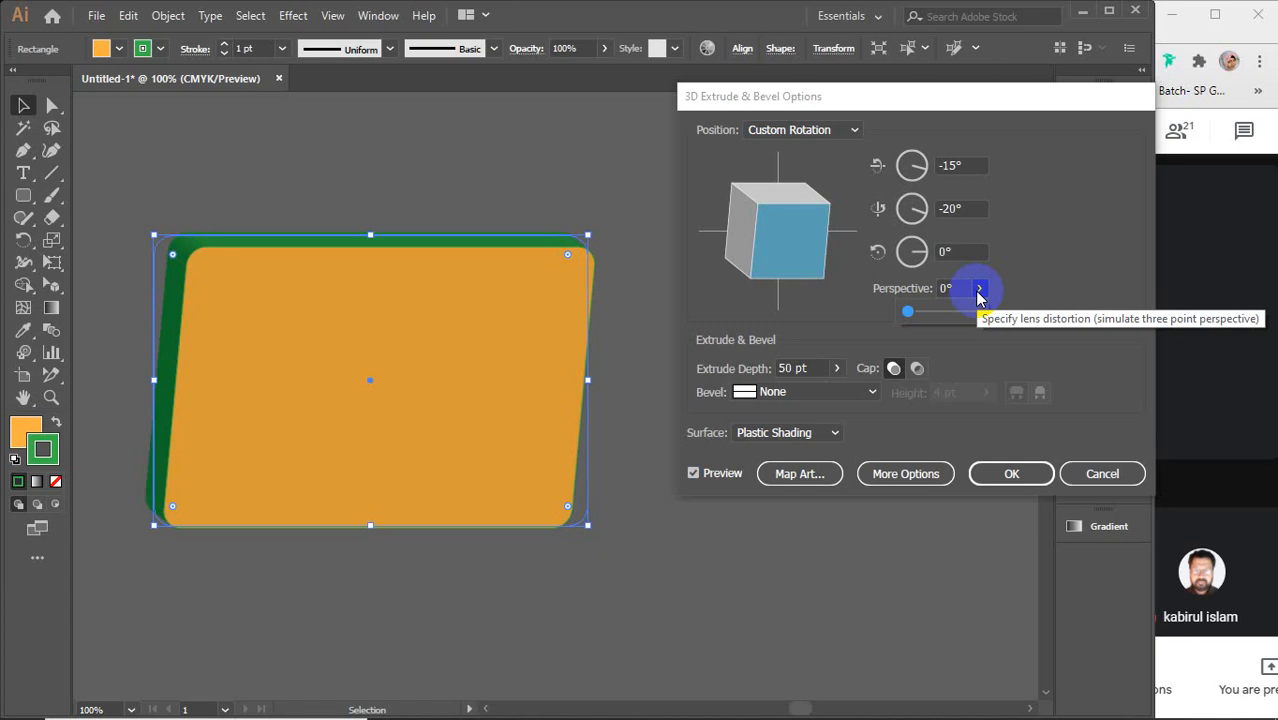
drag(914, 312, 930, 312)
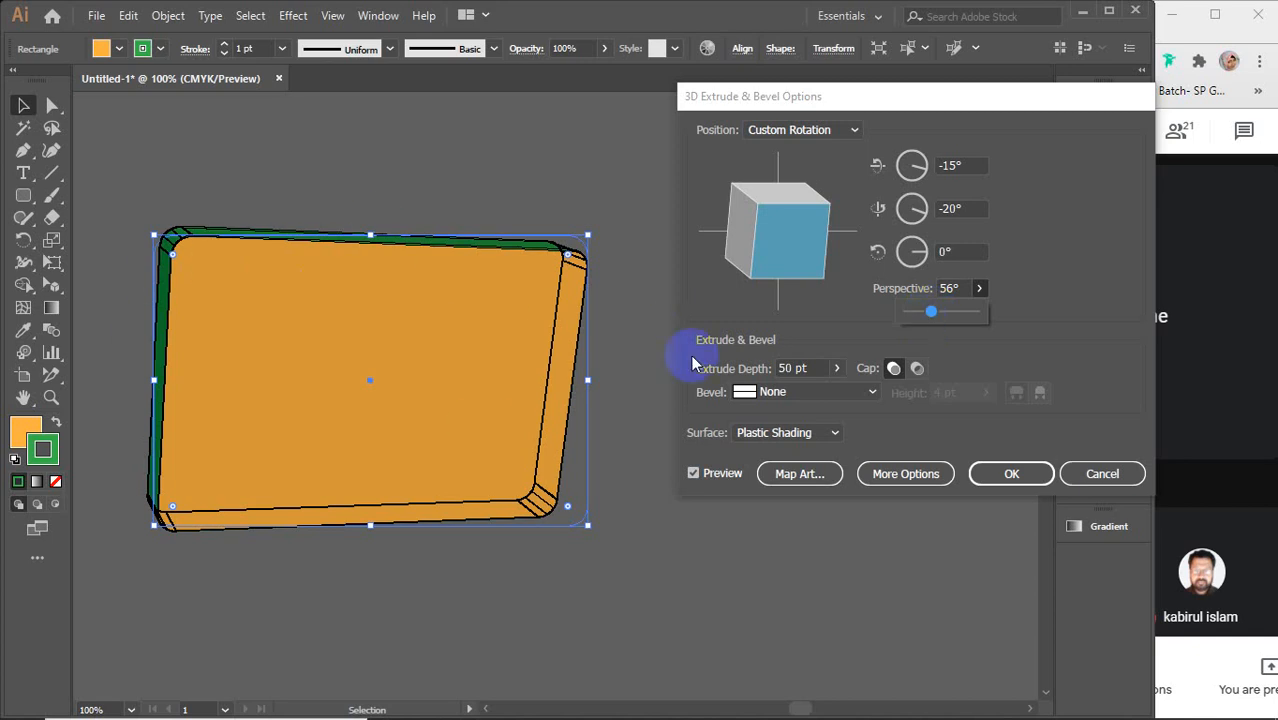
drag(930, 312, 771, 310)
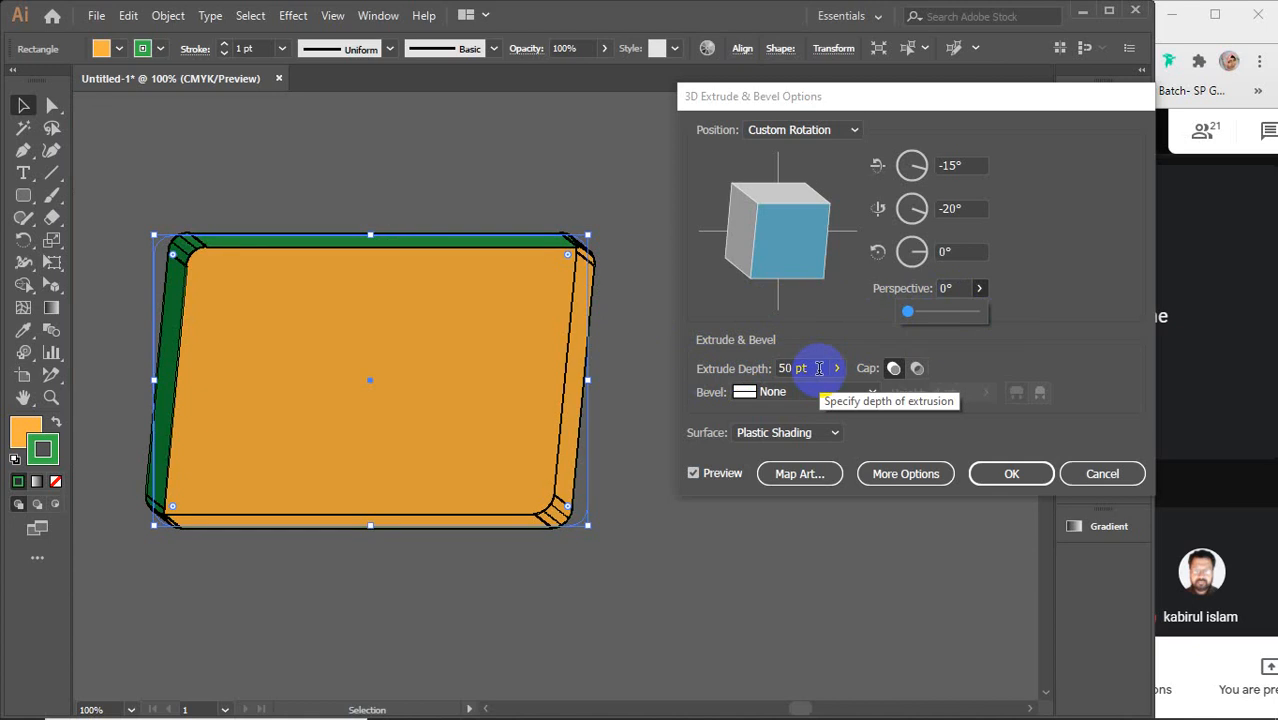
Step: Try a larger extrude depth of 56 pt and return the depth to 50 pt
click(818, 368)
click(837, 370)
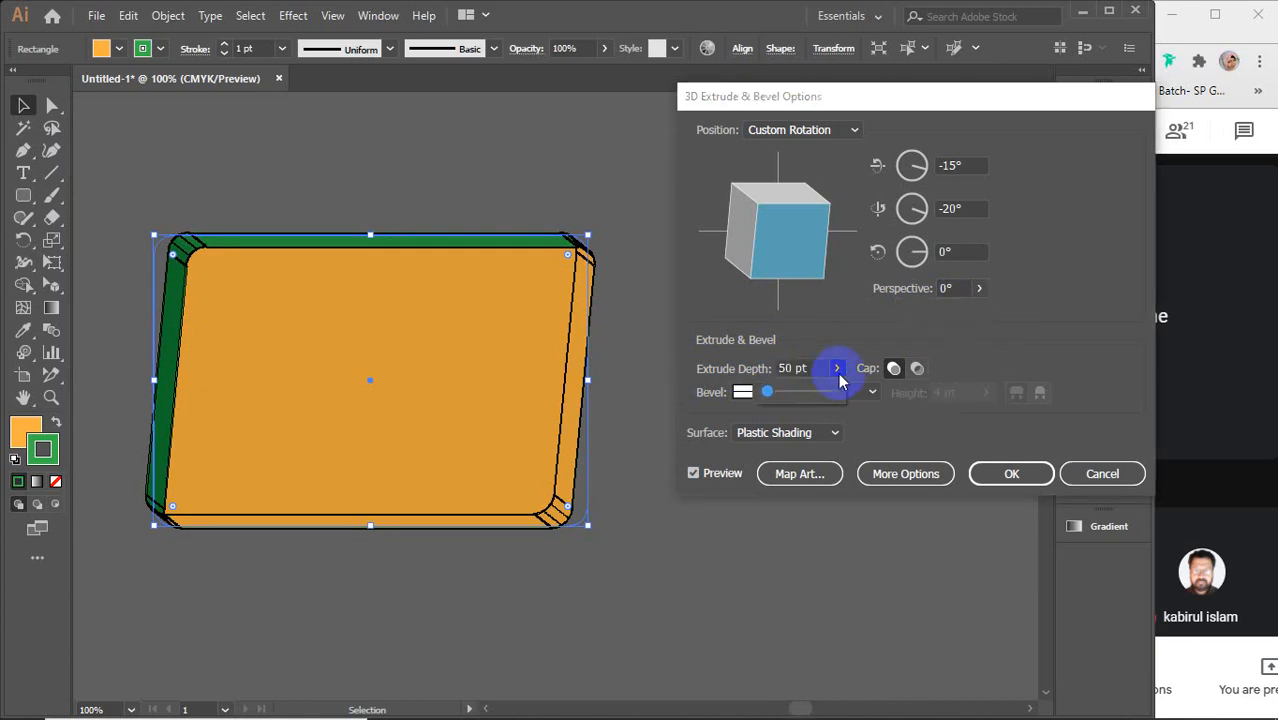
mouse_move(776, 398)
mouse_down()
mouse_move(818, 399)
mouse_move(795, 399)
mouse_up()
drag(781, 392, 768, 401)
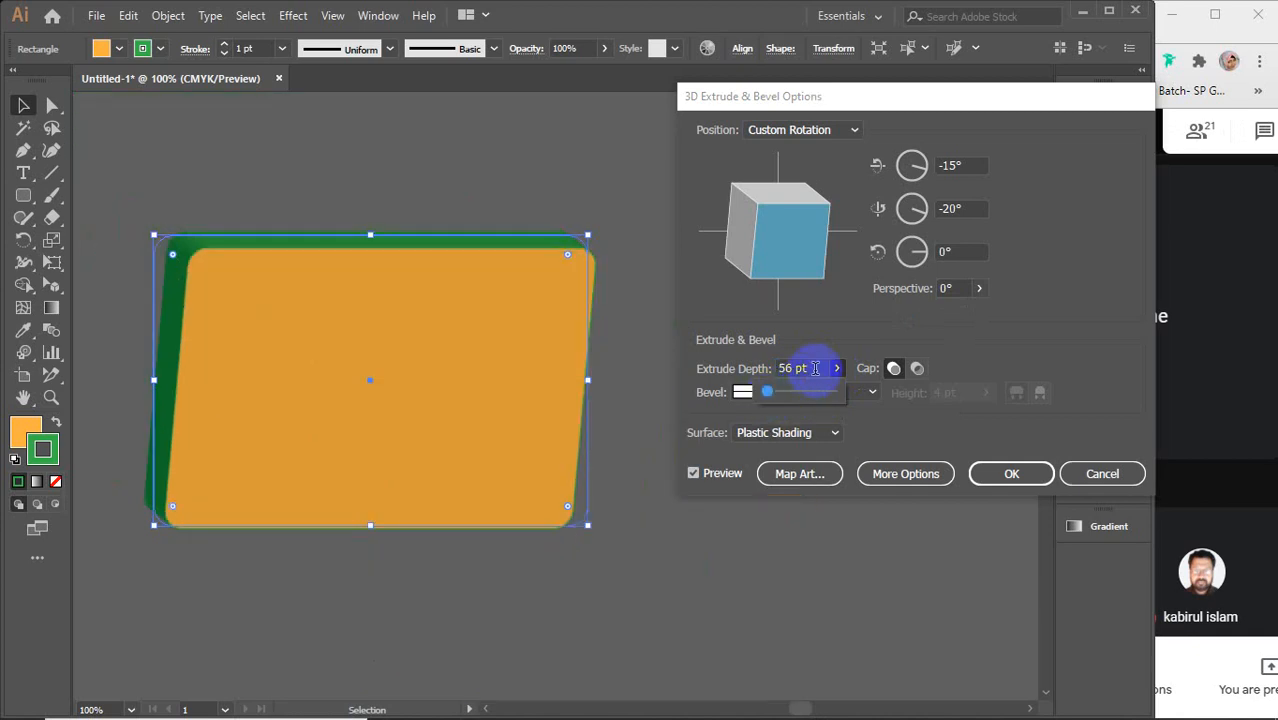
click(815, 368)
key(Down)
key(Down)
key(Down)
key(Down)
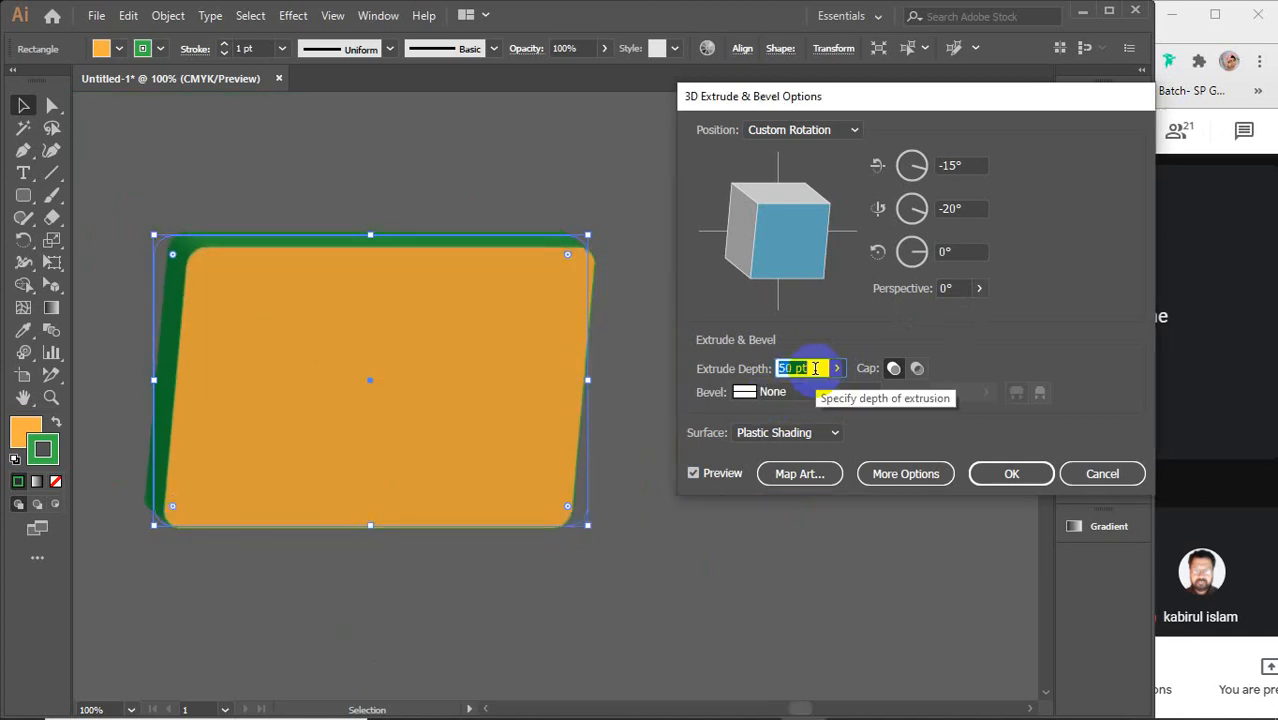
Step: Try the hollow appearance with the cap turned off and switch back to the solid cap
click(893, 369)
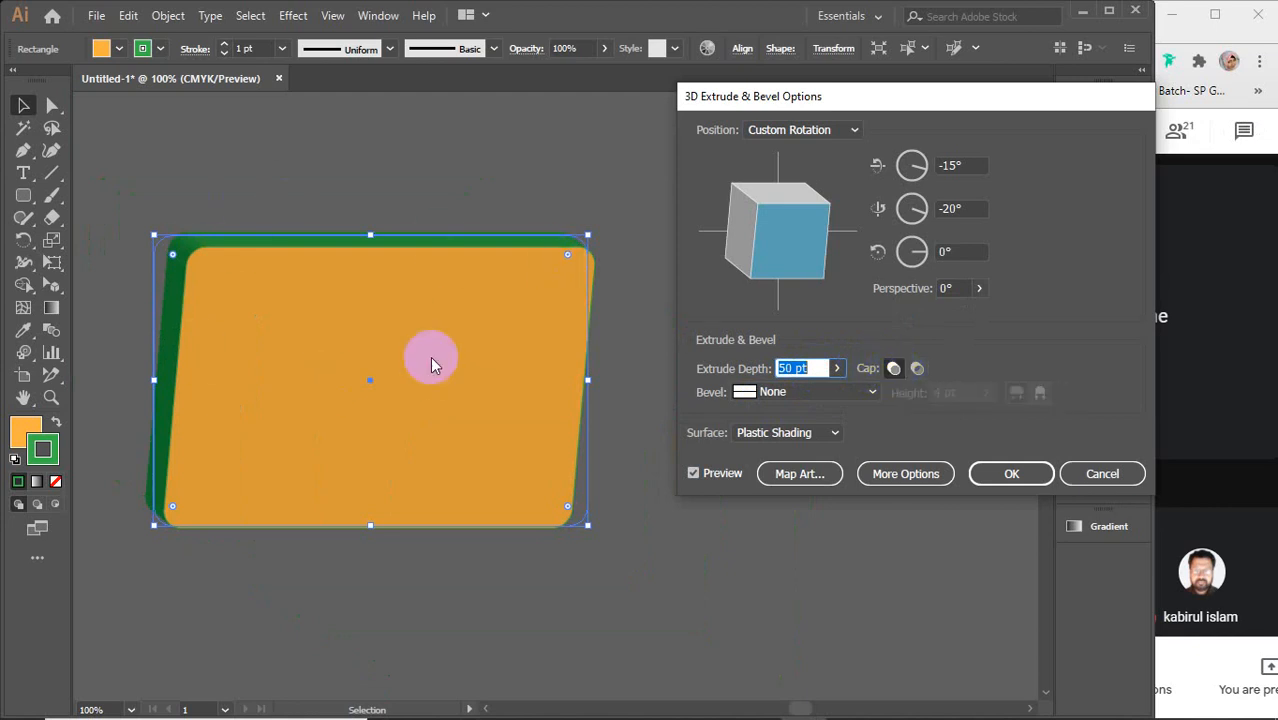
click(897, 369)
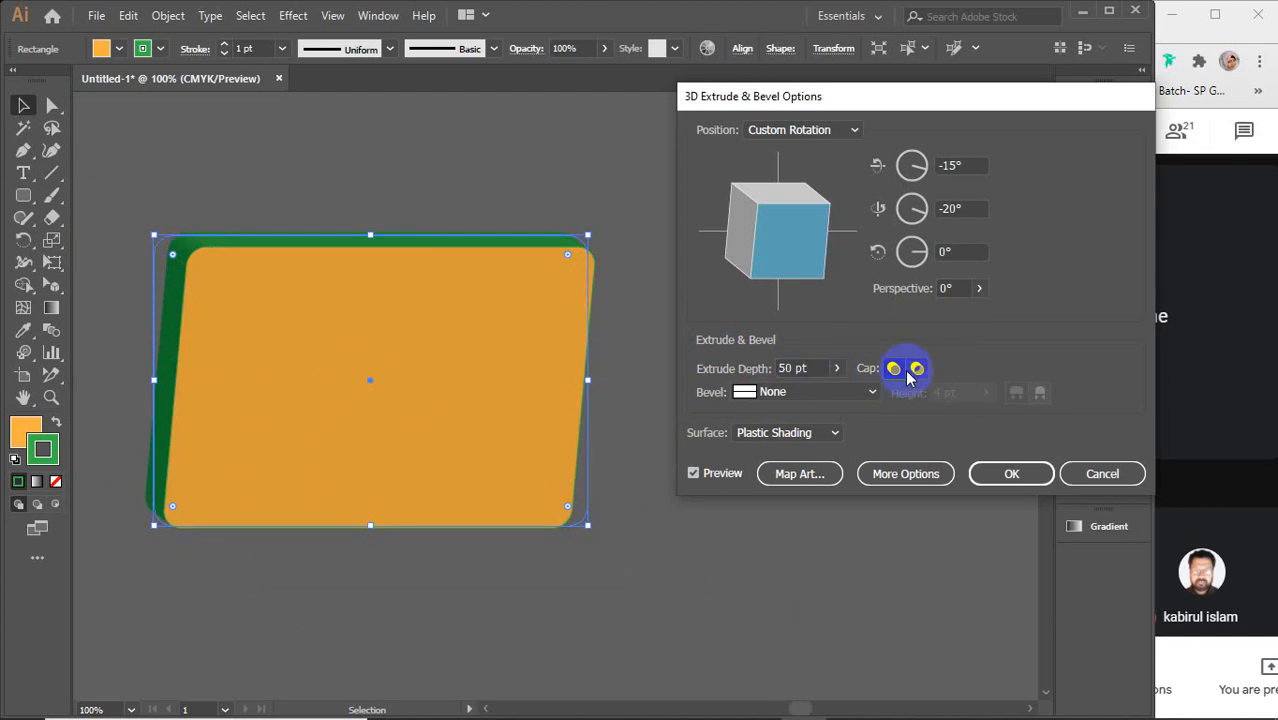
click(917, 369)
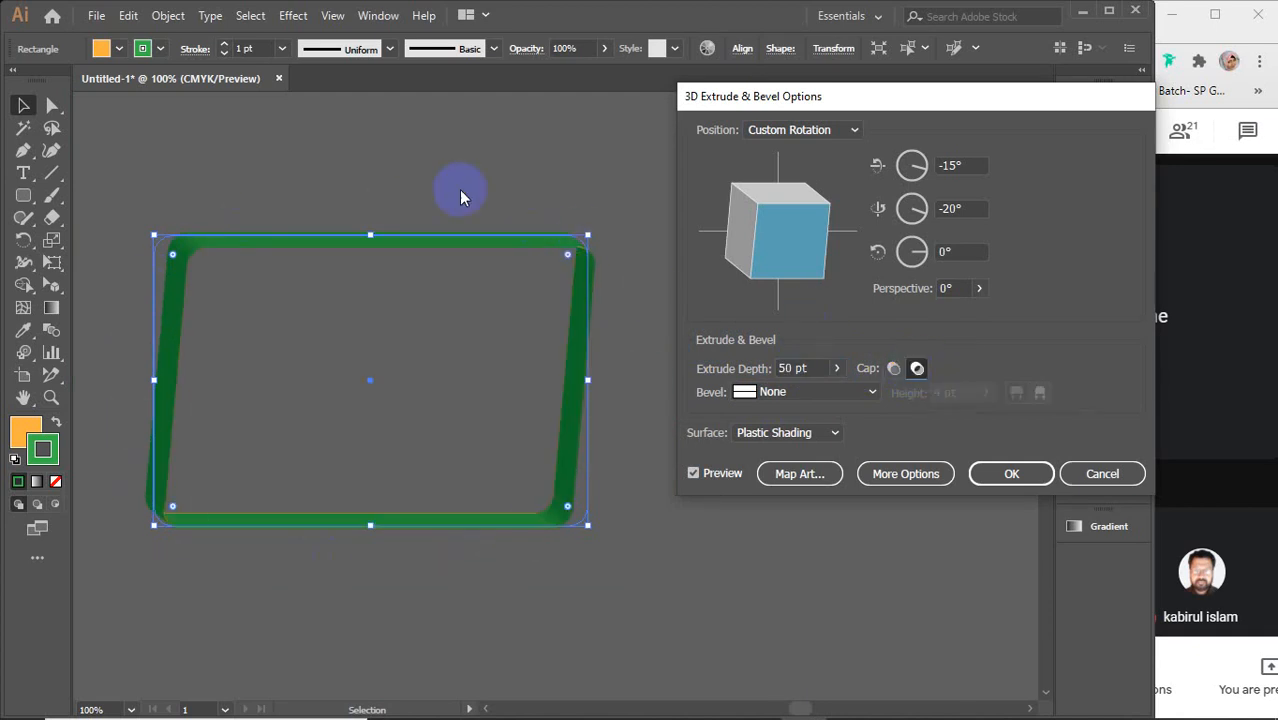
click(894, 368)
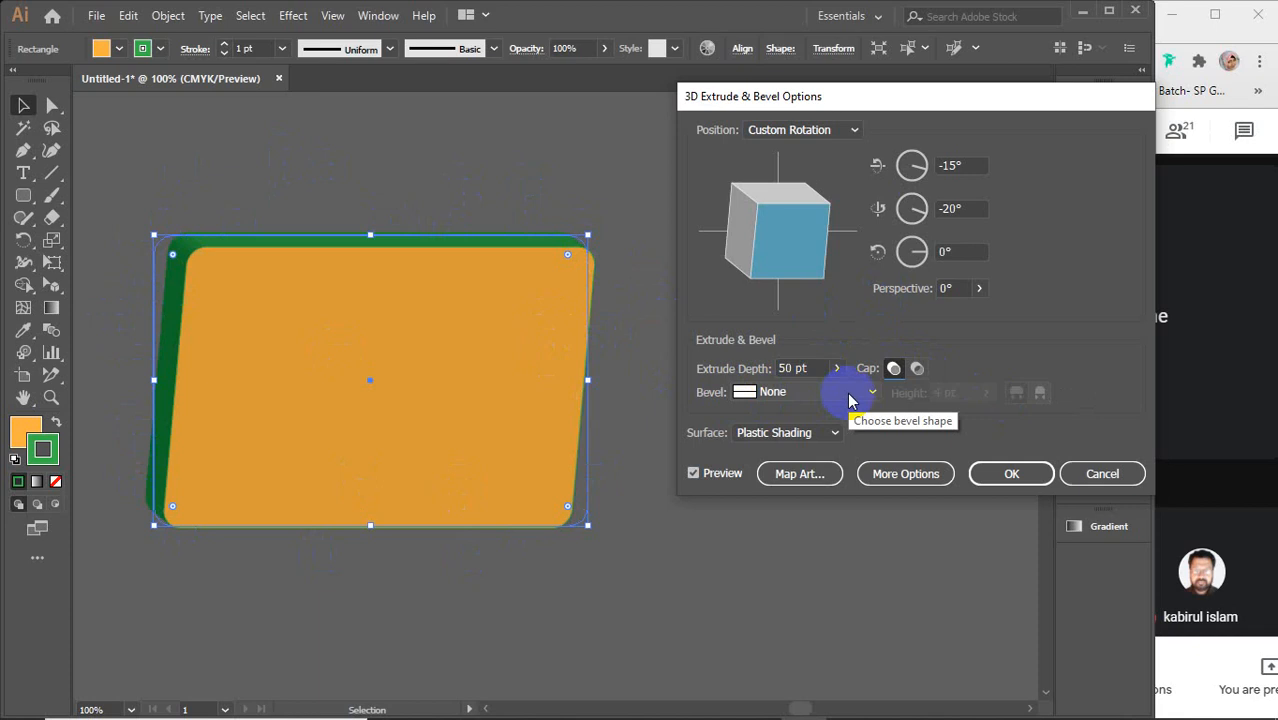
Step: Increase the extrude depth of the 3D rectangle to 100 pt
click(817, 369)
key(Up)
key(Up)
key(Up)
key(Up)
key(Up)
key(Up)
key(Up)
key(Up)
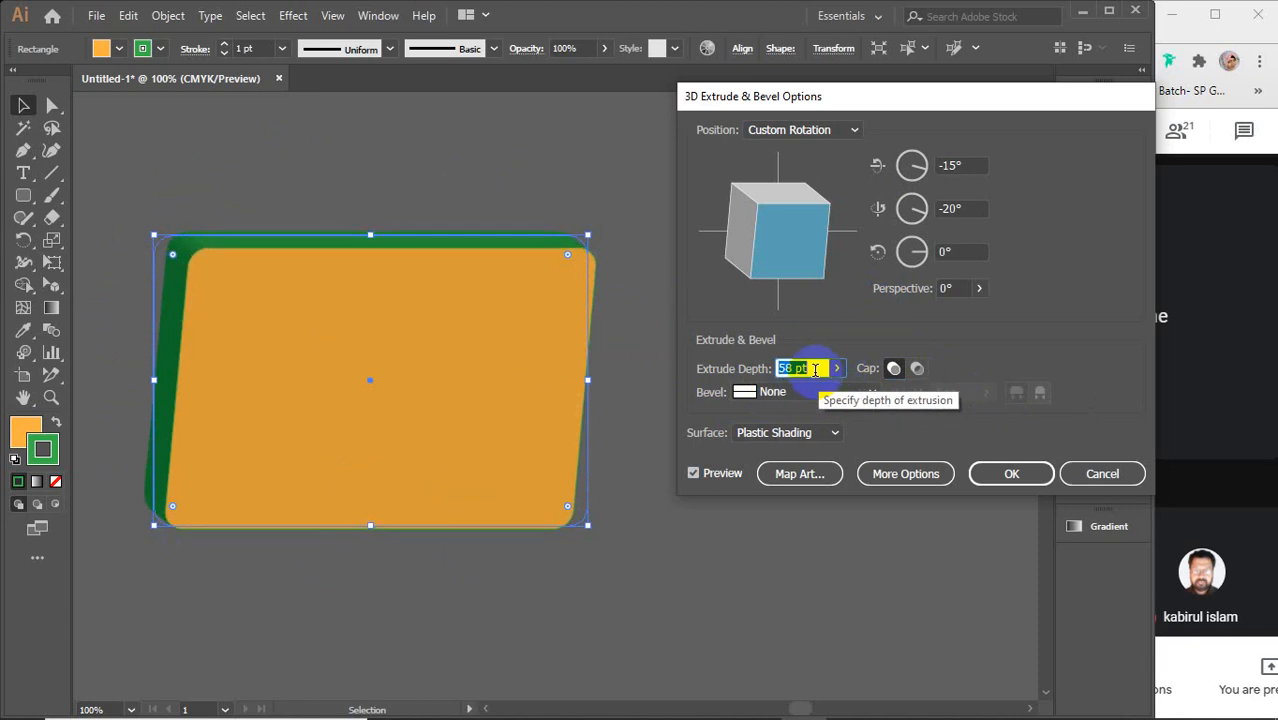
key(Up)
key(Up)
key(Up)
key(Up)
key(Up)
key(Up)
key(Up)
key(Up)
key(Up)
key(Up)
key(Up)
key(Up)
key(Up)
key(Up)
key(Up)
key(Up)
key(Up)
key(Up)
key(Up)
key(Up)
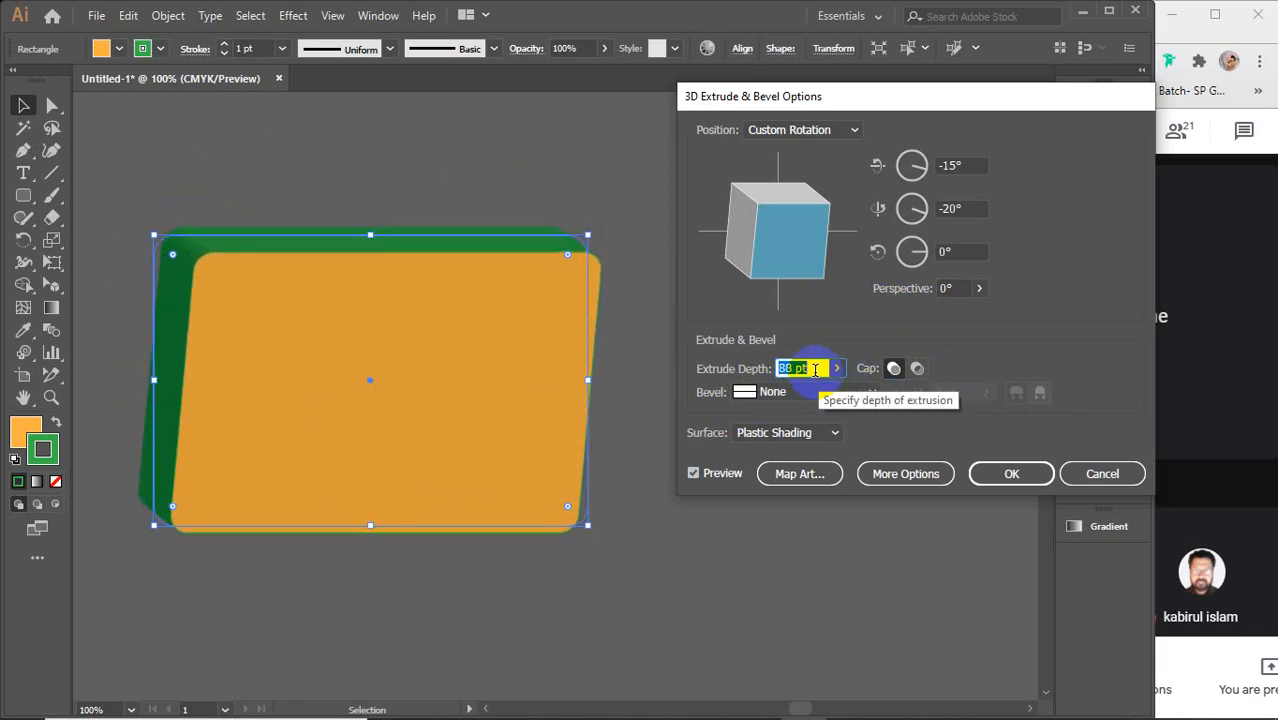
key(Up)
key(Up)
key(Up)
key(Up)
key(Up)
key(Up)
key(Up)
key(Up)
key(Up)
key(Up)
key(Up)
key(Up)
key(Up)
key(Down)
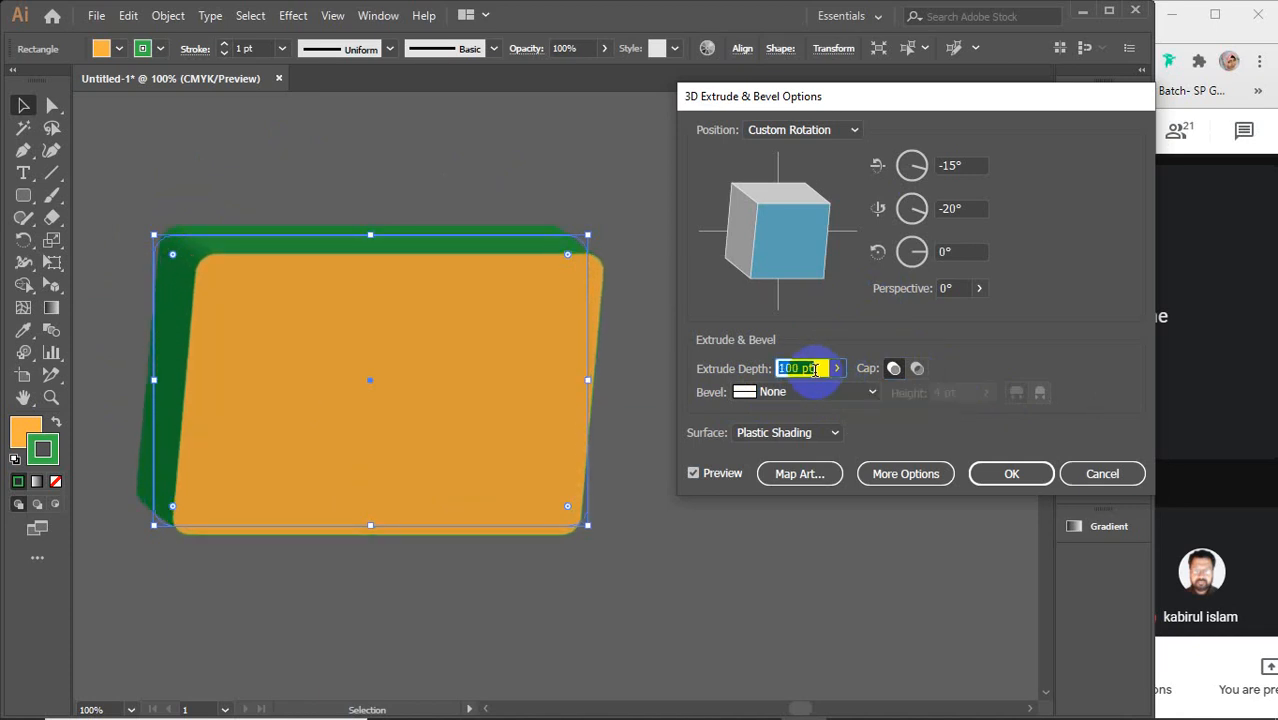
Step: Apply the Classic bevel to the extruded rectangle and set the bevel height to 8 pt
click(800, 394)
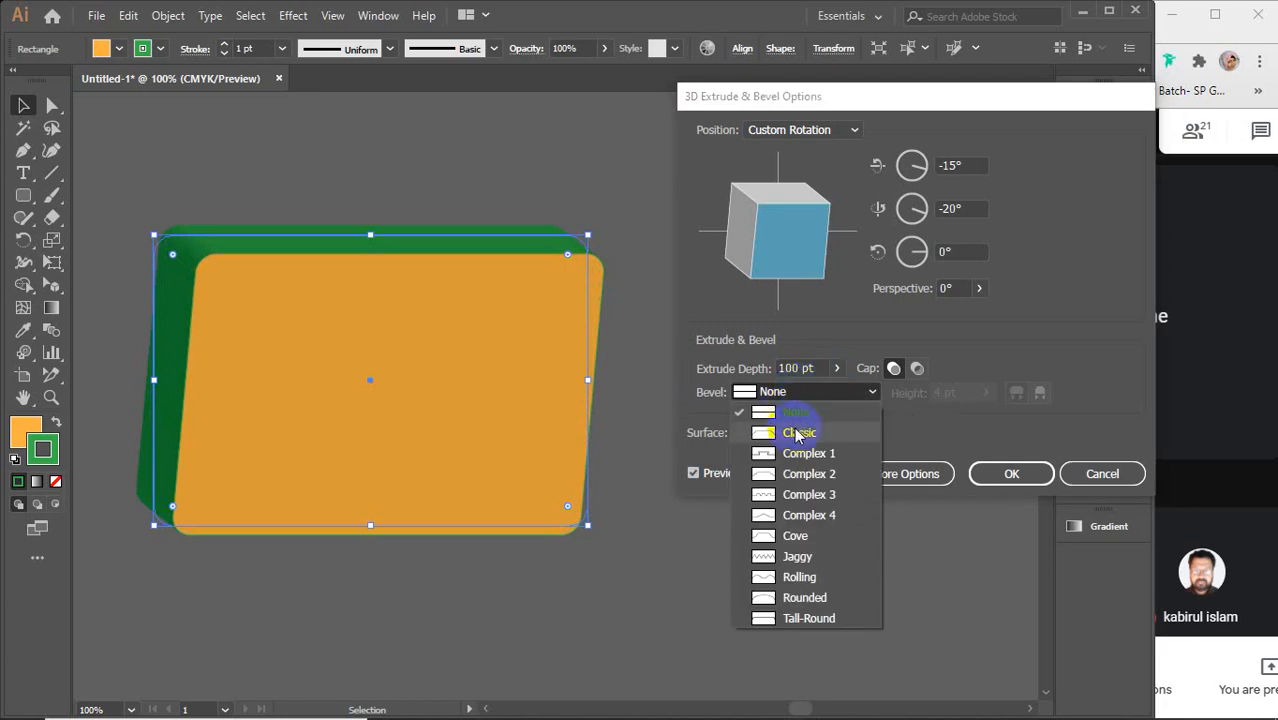
click(800, 433)
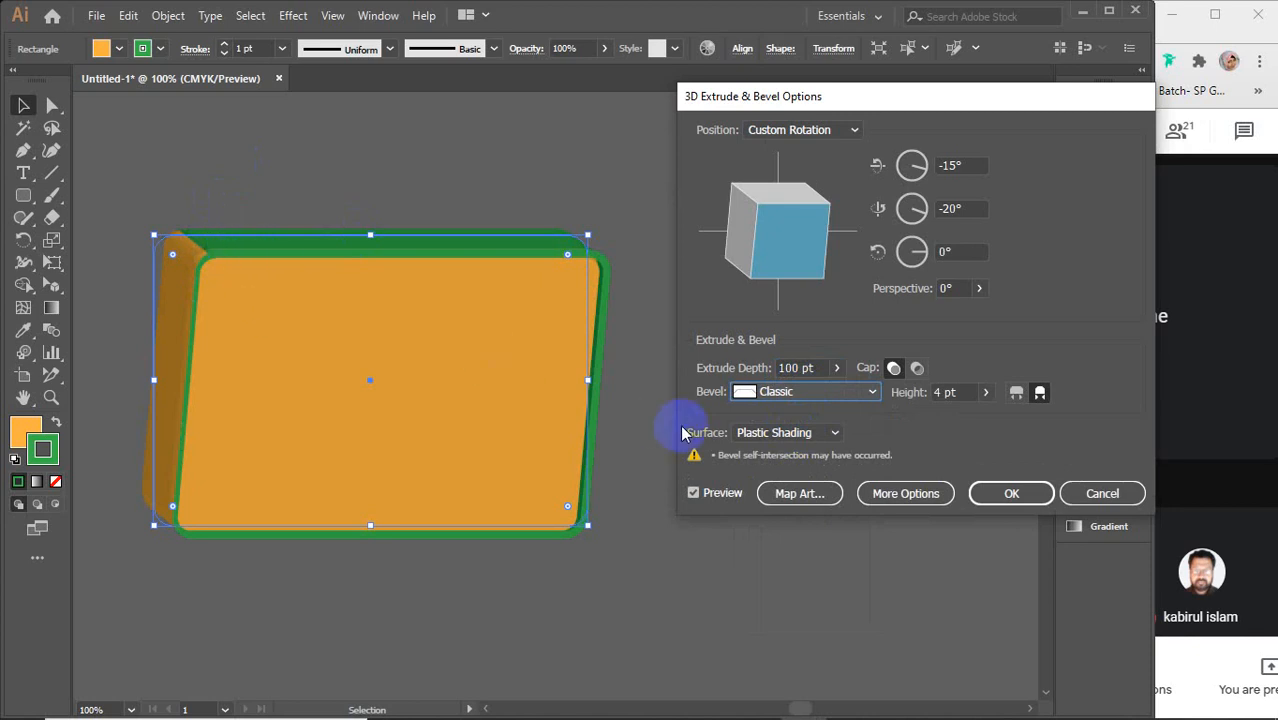
click(952, 392)
scroll(952, 392, up, 8)
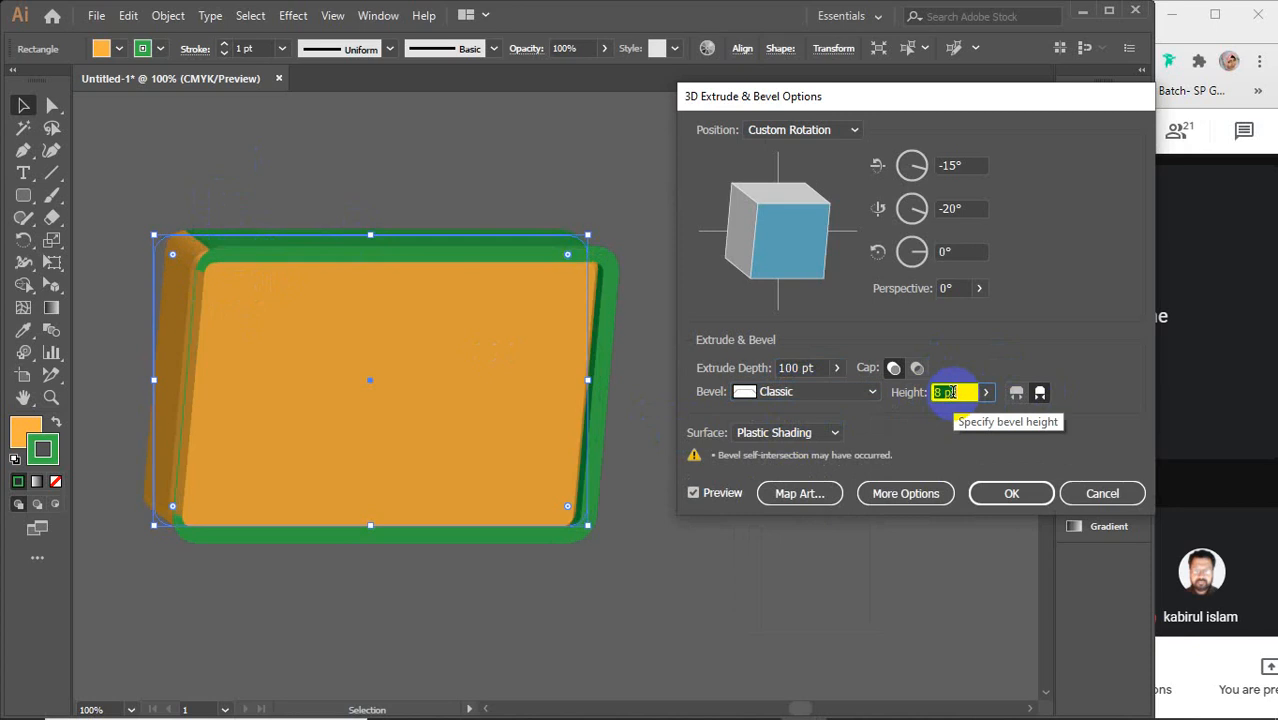
Step: Try Classic bevel heights of 11 pt and 1 pt, and set the bevel height to 10 pt
scroll(952, 392, down, 9)
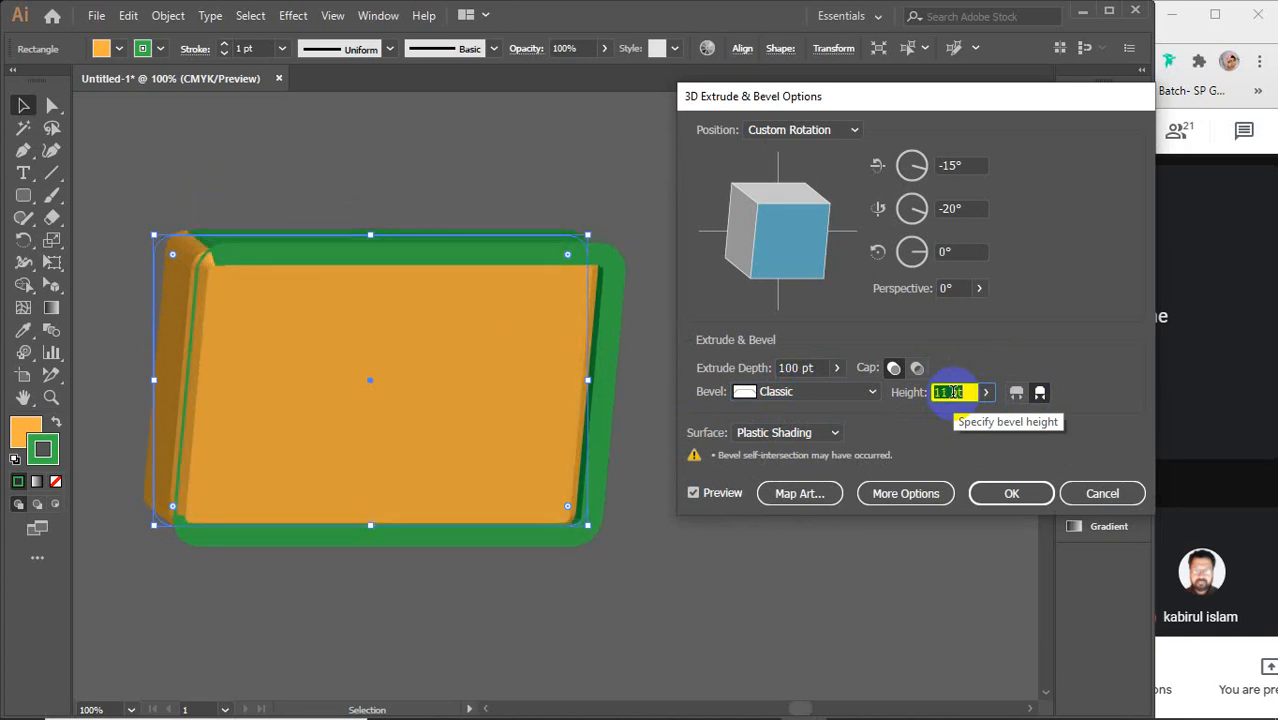
scroll(952, 392, down, 3)
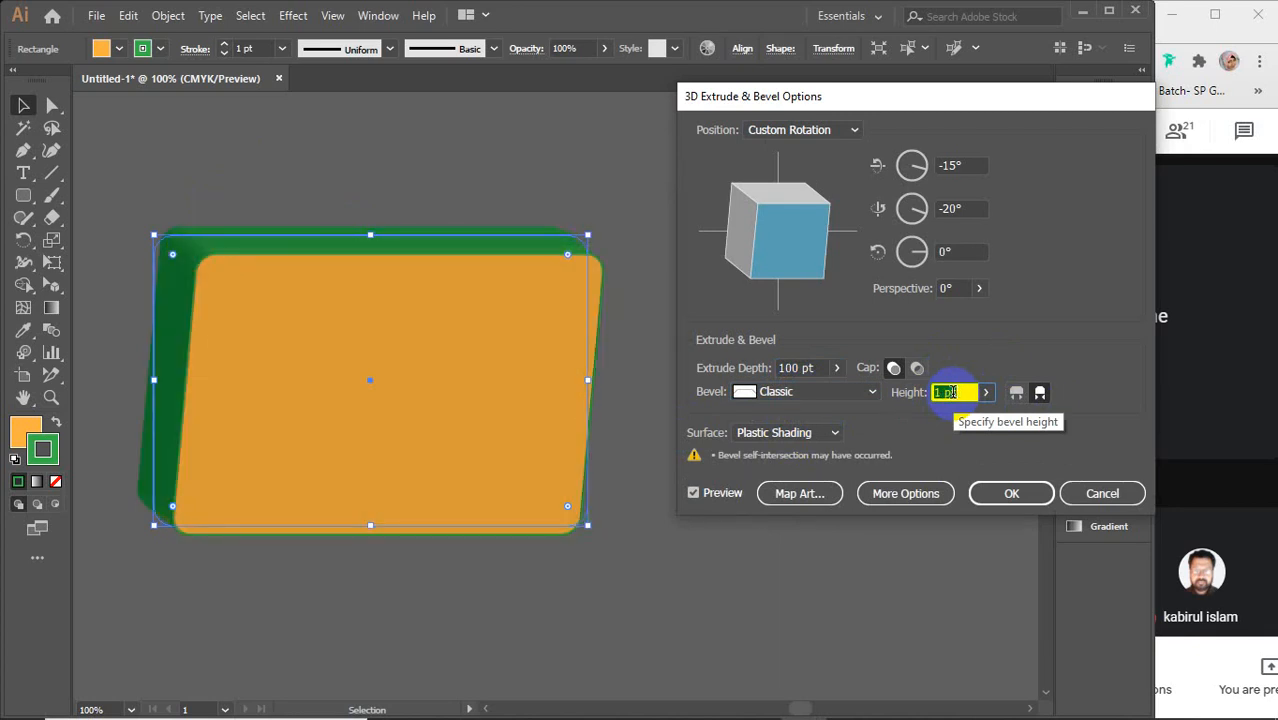
scroll(952, 392, up, 9)
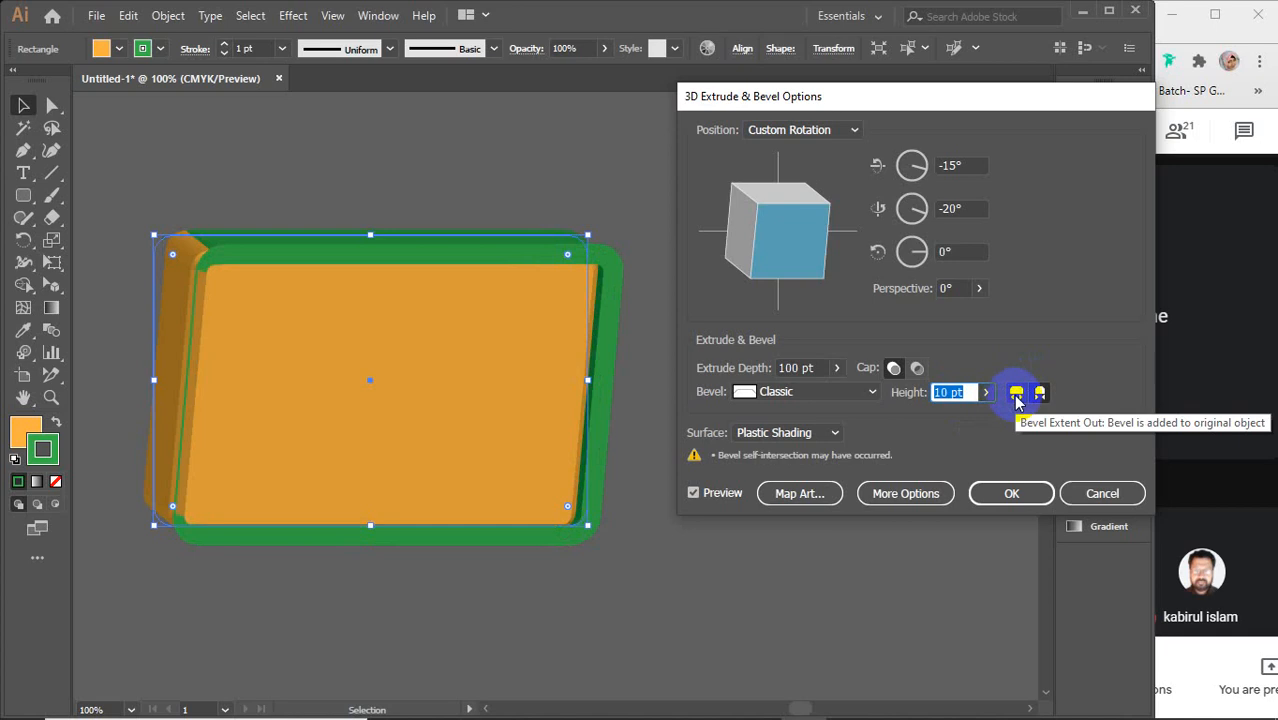
Step: Compare the Bevel Extent In and Bevel Extent Out variants of the Classic bevel and choose Bevel Extent Out
click(1015, 394)
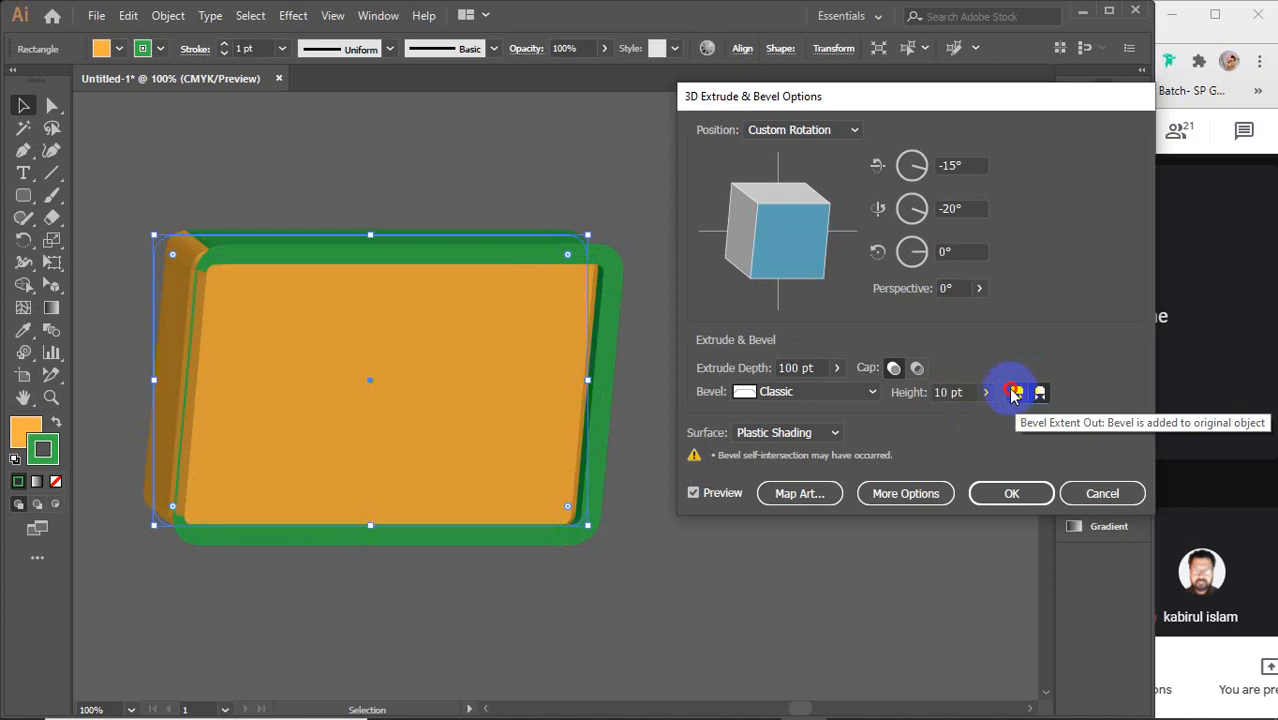
click(1040, 394)
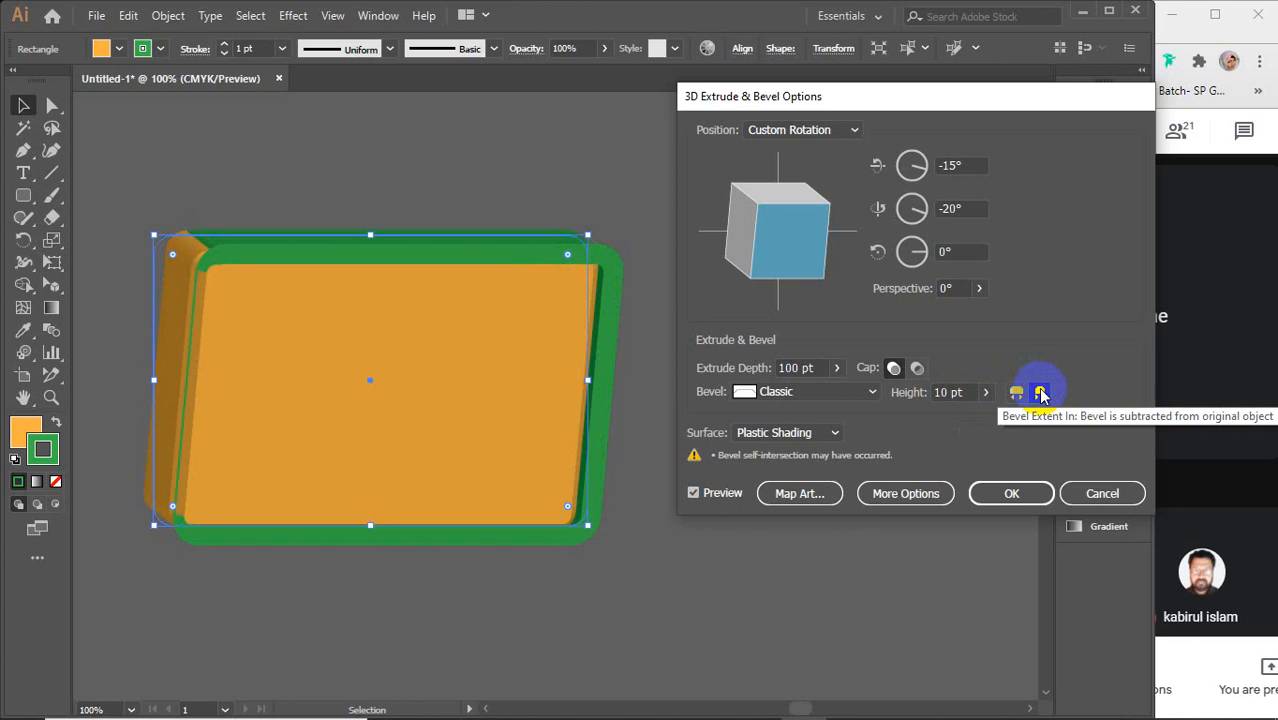
click(1016, 395)
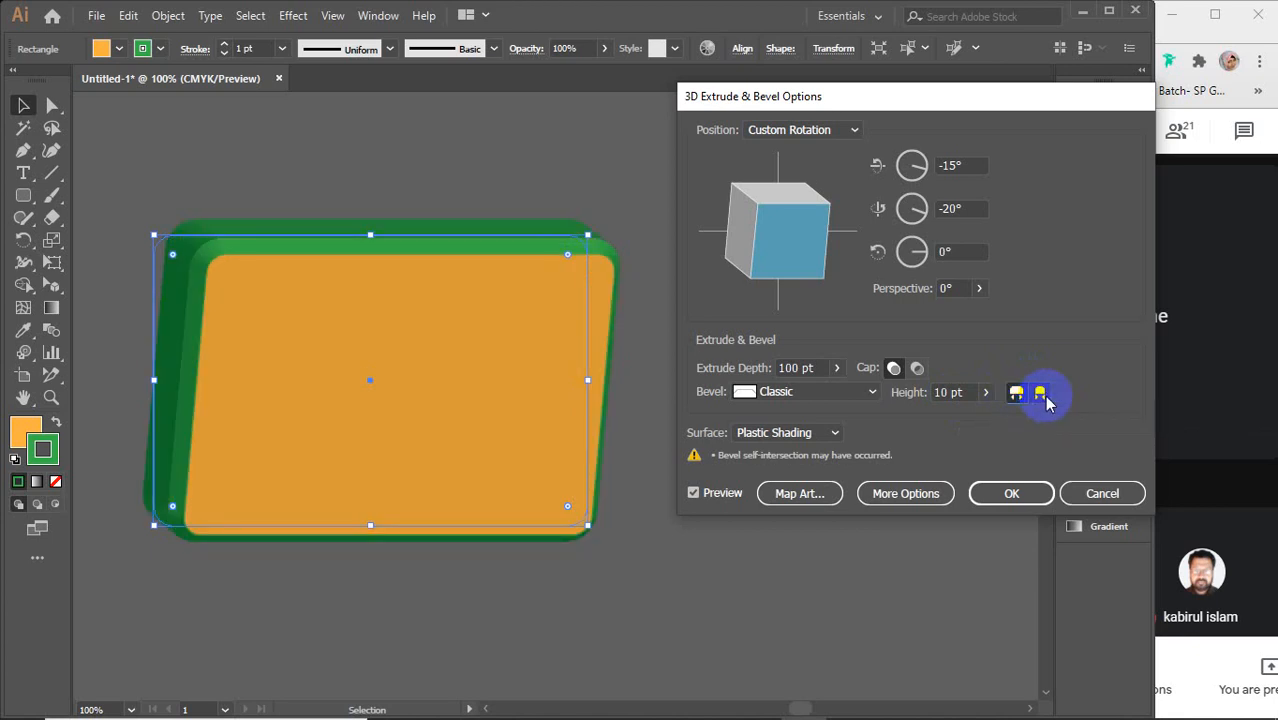
click(1040, 394)
click(1016, 395)
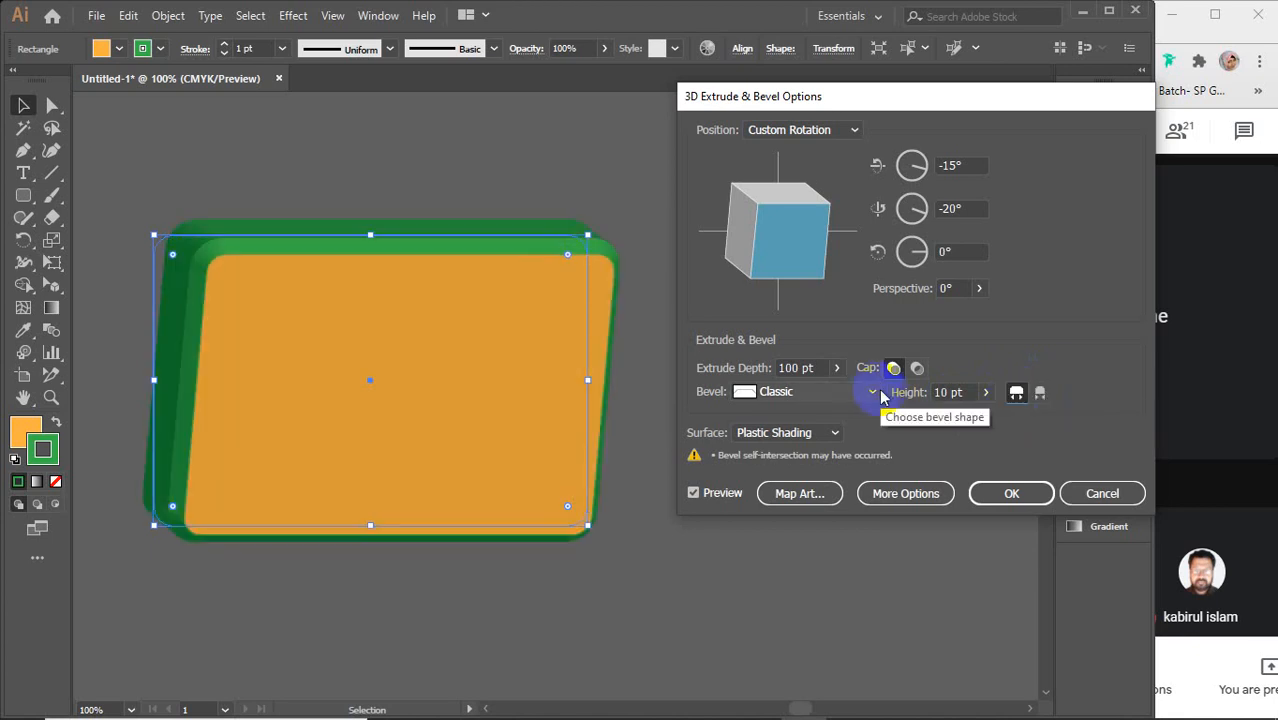
Step: Apply the Complex 1 bevel and rotate the 3D rectangle to about -32°, -52° and 23°
click(872, 392)
click(822, 455)
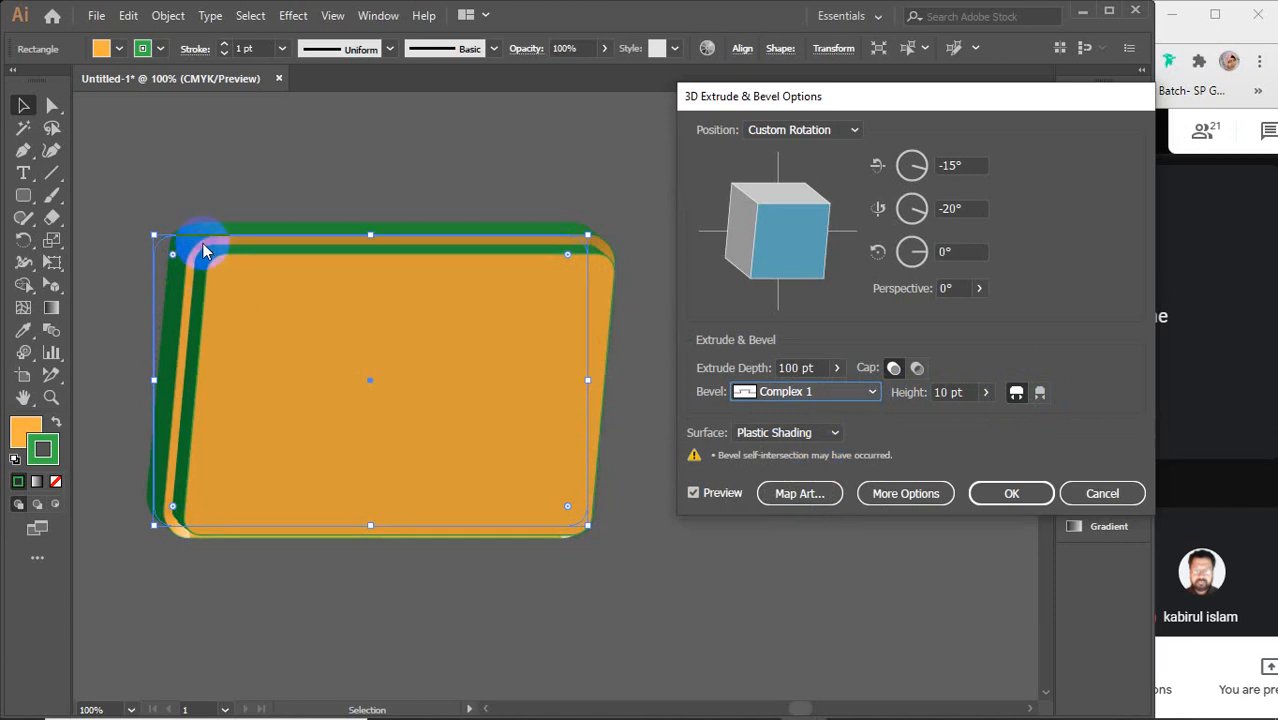
mouse_move(762, 254)
mouse_down()
mouse_move(808, 251)
mouse_move(810, 224)
mouse_move(819, 242)
mouse_move(772, 282)
mouse_up()
drag(776, 193, 762, 180)
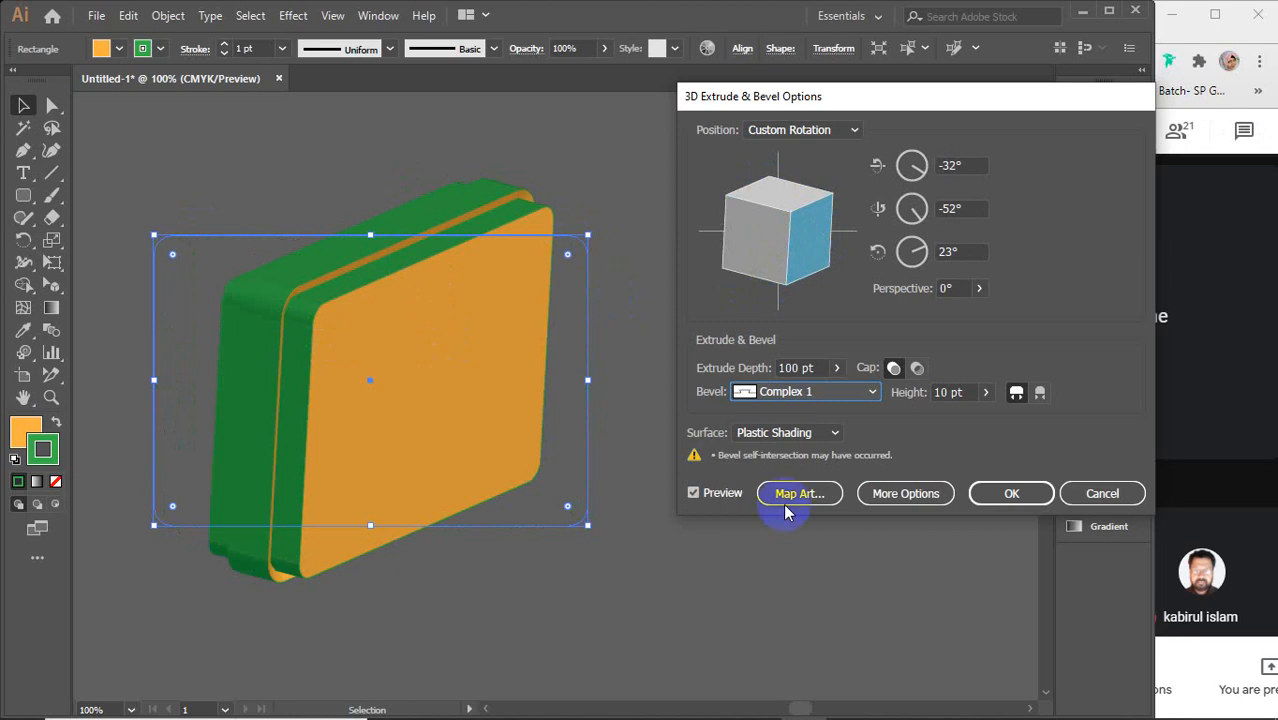
Step: Try the Complex 2 bevel on the 3D rectangle and switch it to the Jaggy bevel
click(870, 394)
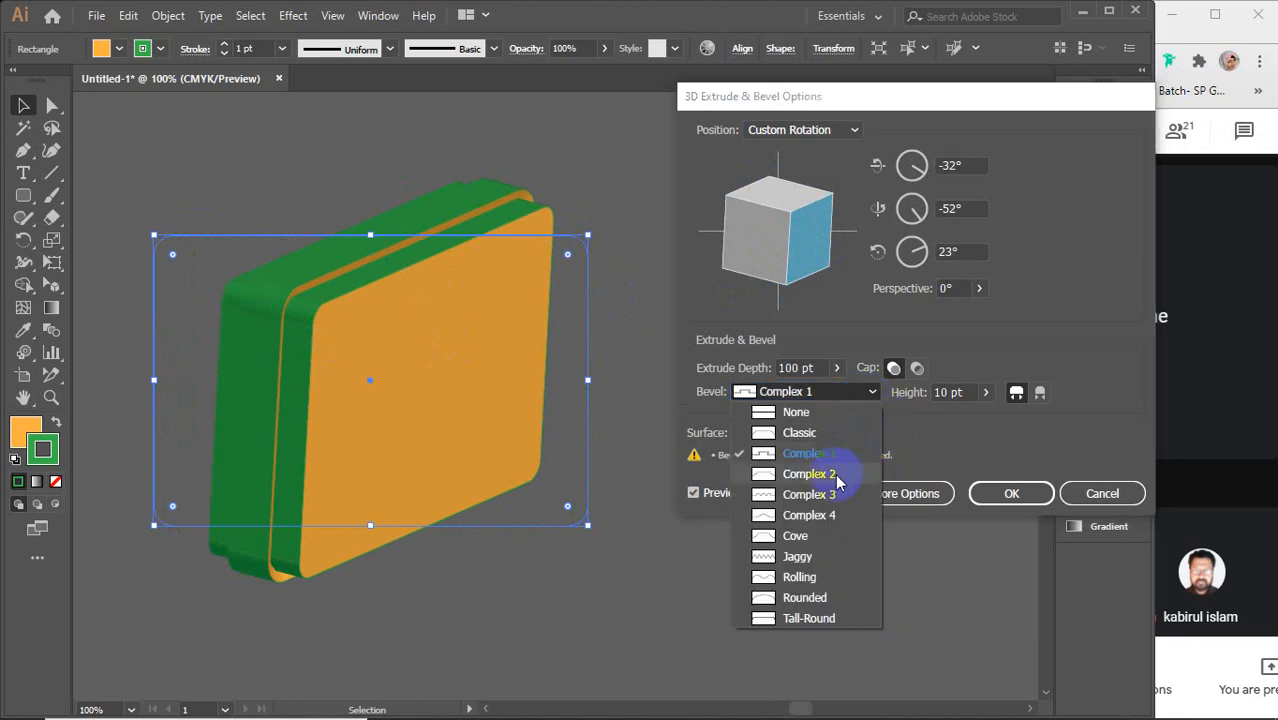
click(810, 474)
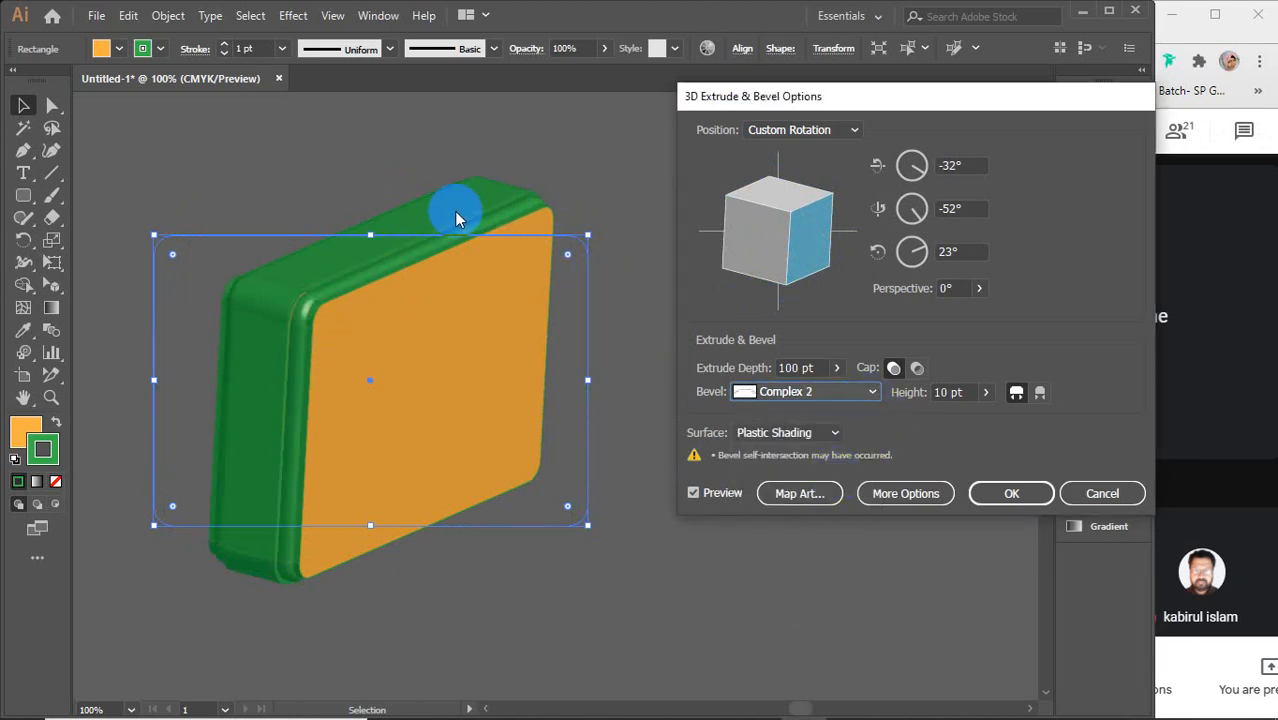
click(840, 392)
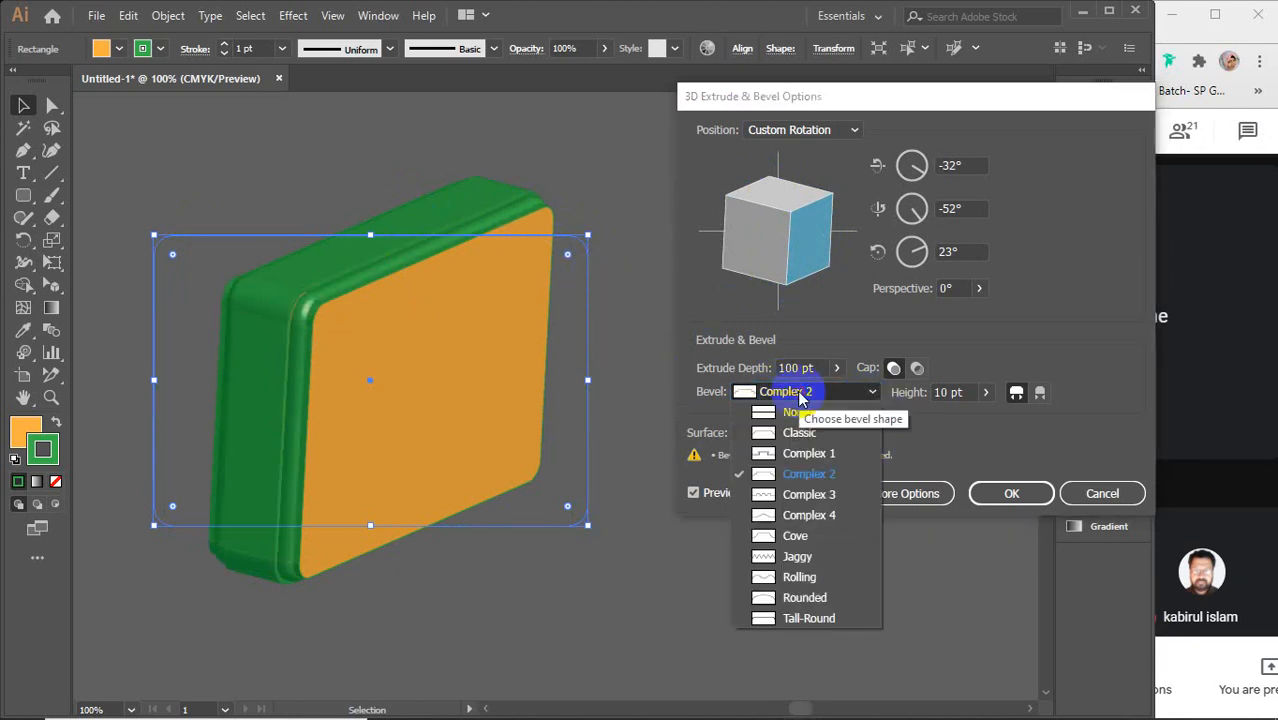
click(806, 556)
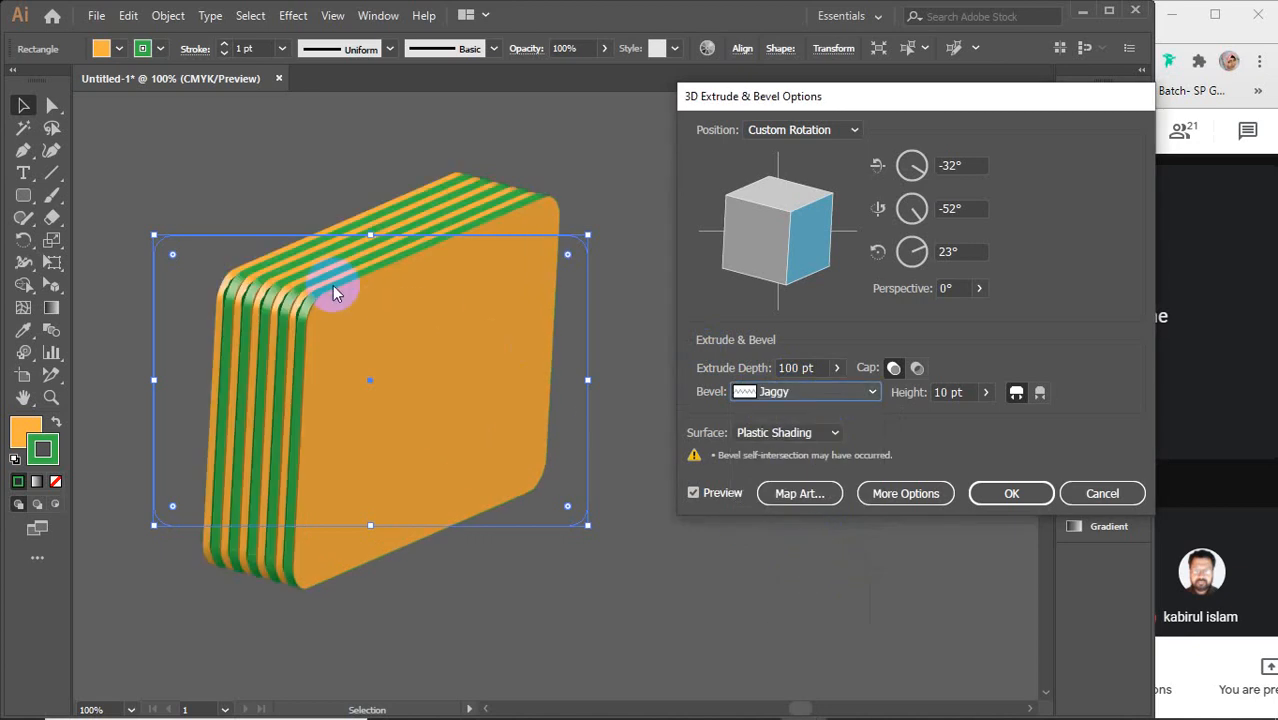
Step: Rotate the 3D rectangle to about -29°, -25° and 11°, and remove its bevel with the None option
drag(738, 228, 790, 254)
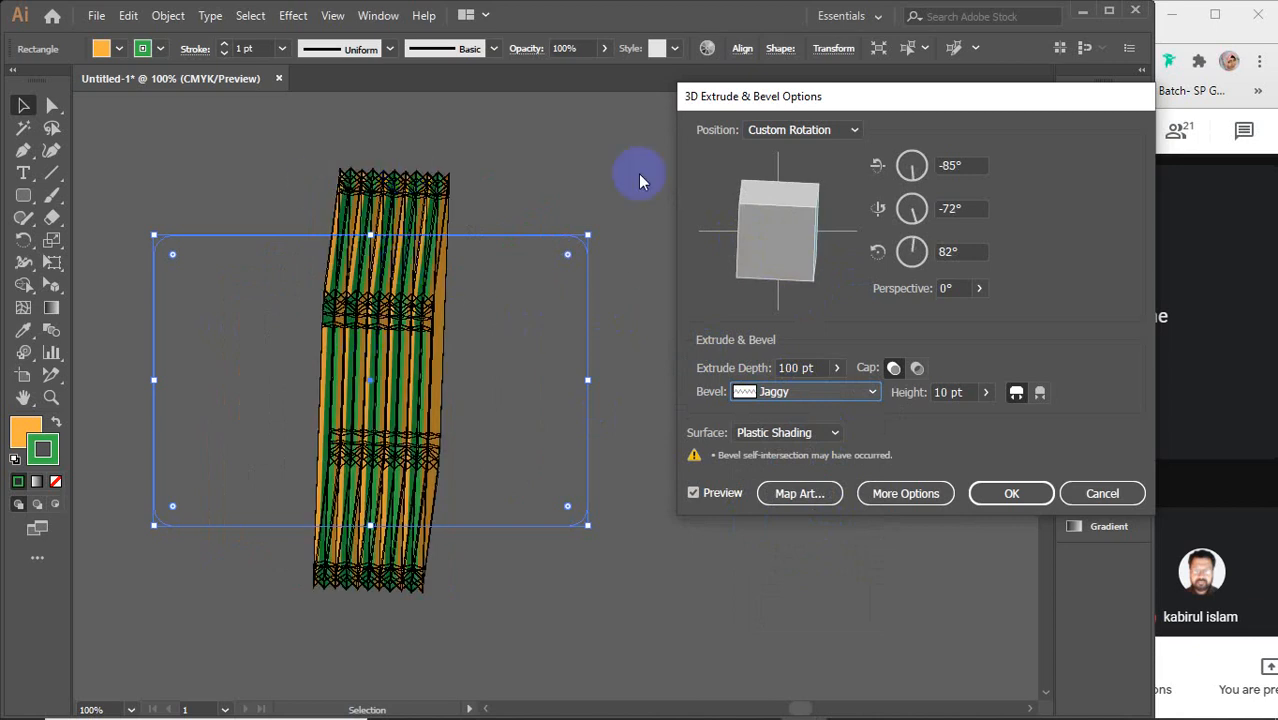
click(797, 244)
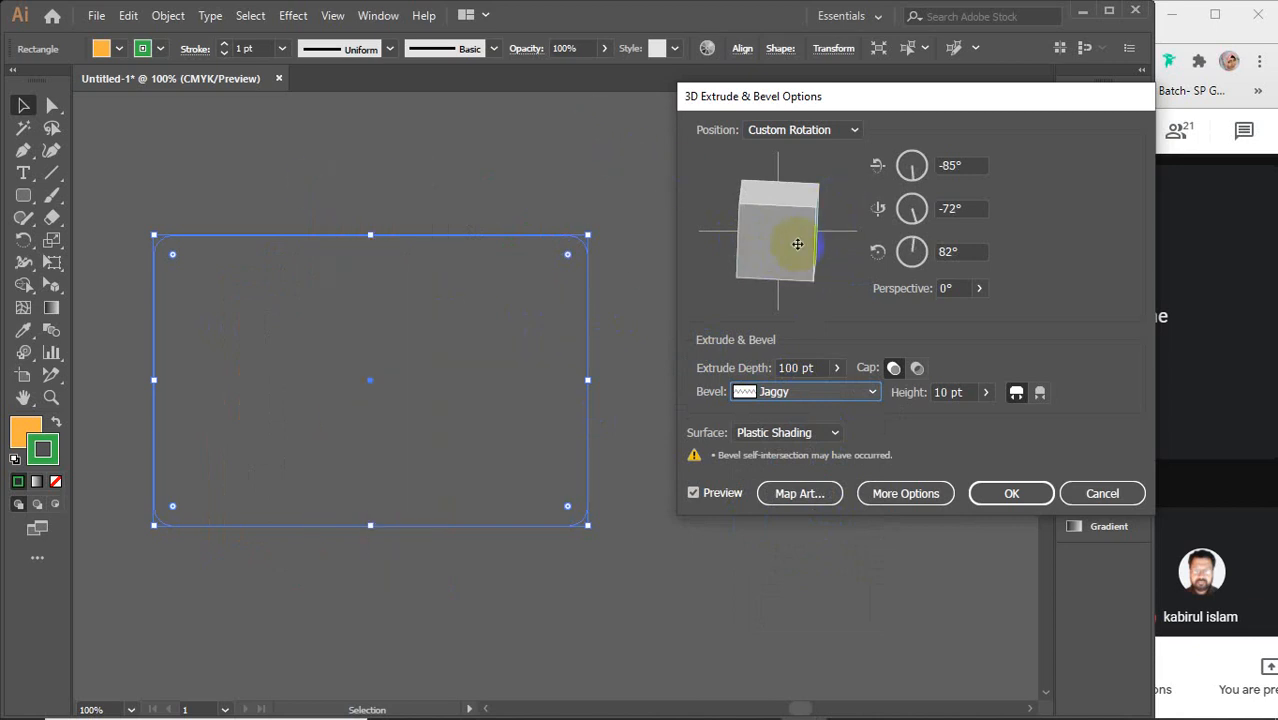
mouse_move(776, 234)
mouse_down()
mouse_move(736, 222)
mouse_move(827, 228)
mouse_move(770, 251)
mouse_move(737, 231)
mouse_move(772, 250)
mouse_up()
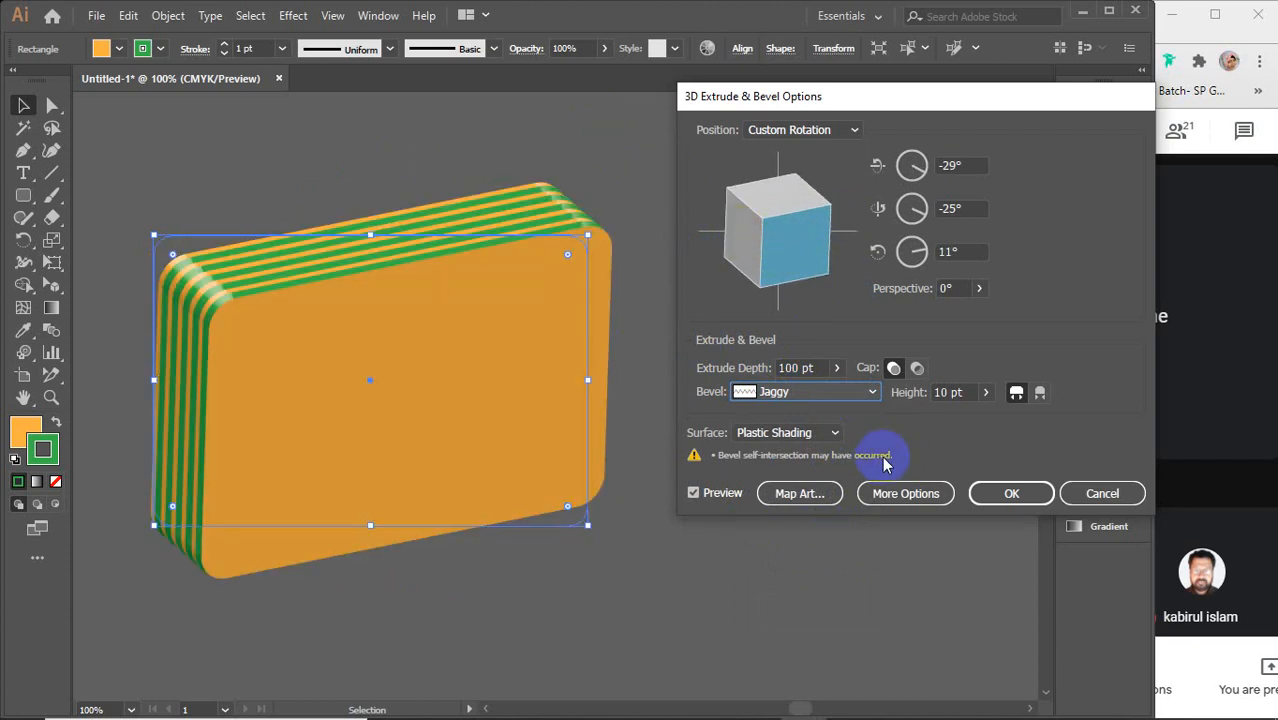
click(838, 392)
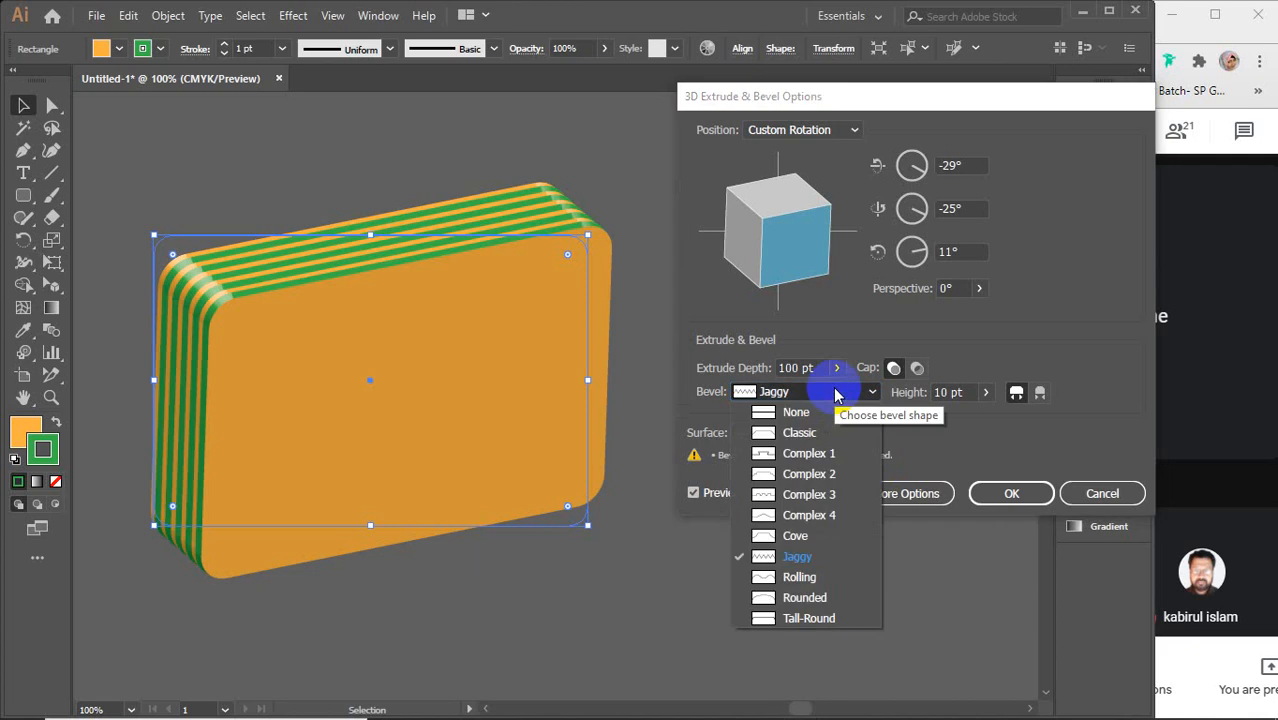
click(815, 413)
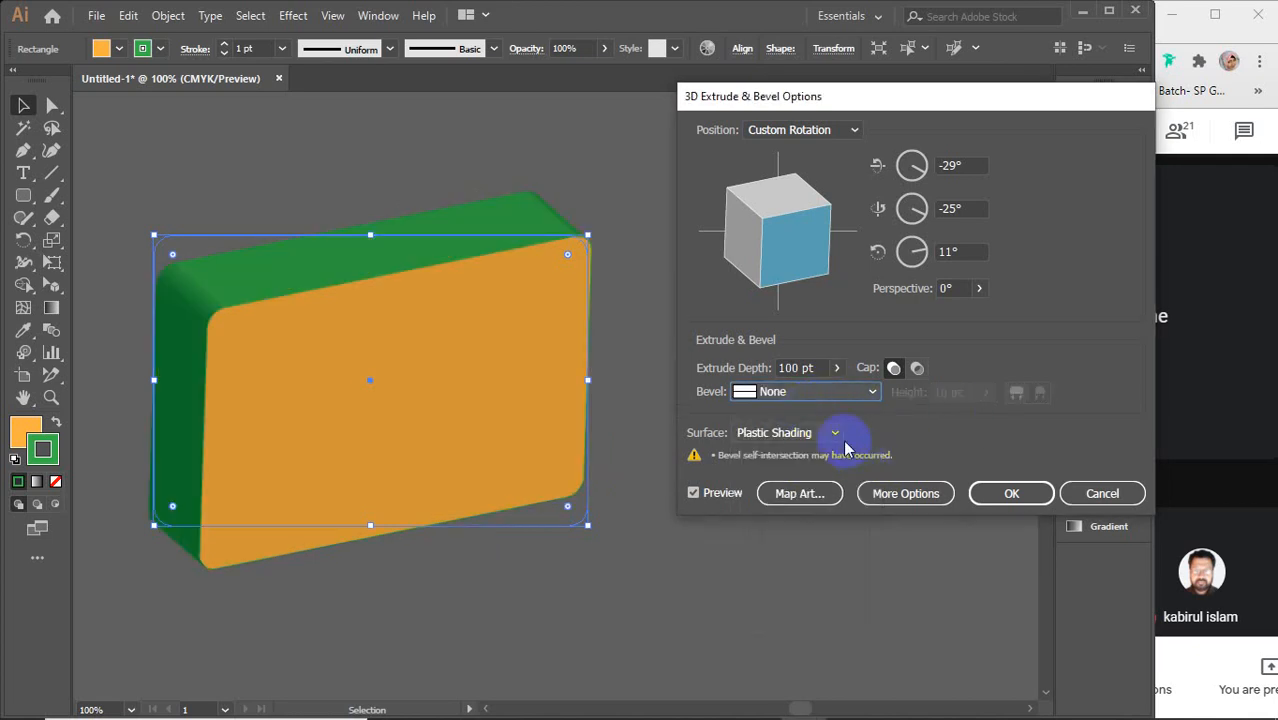
Step: Try the Wireframe, No Shading and Diffuse Shading surfaces on the 3D rectangle and return to Plastic Shading
click(834, 437)
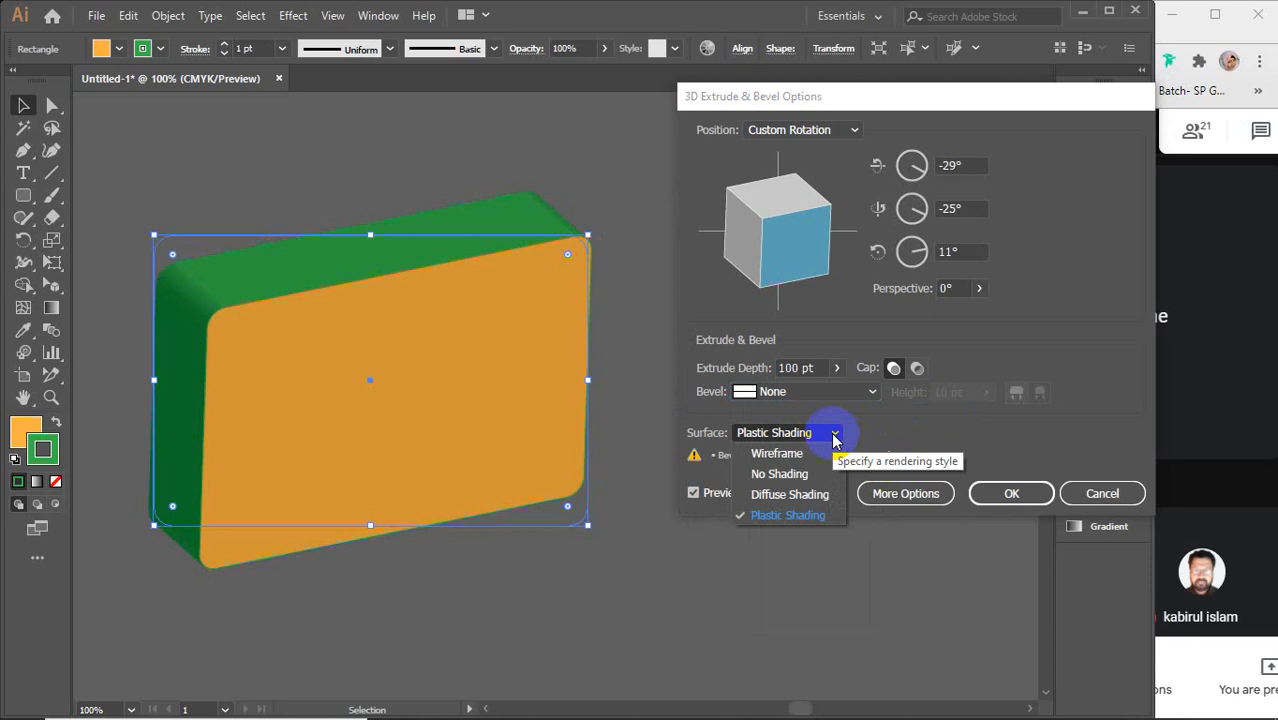
click(820, 453)
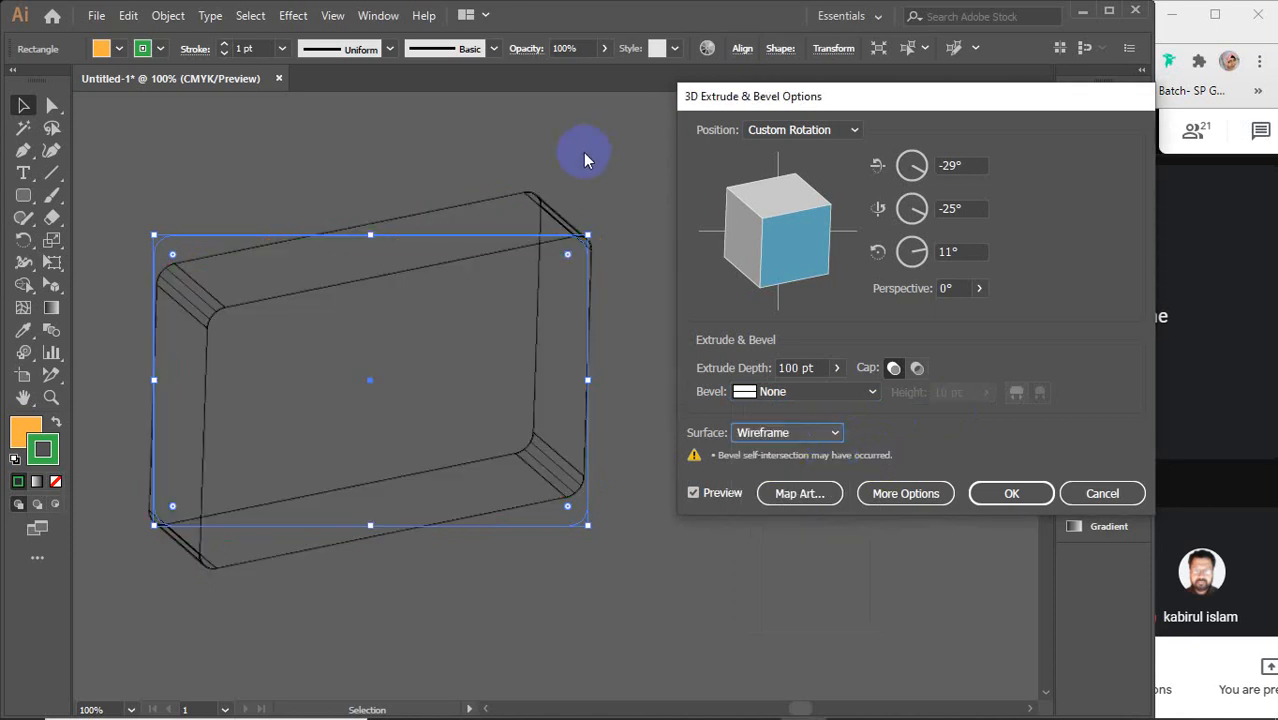
click(808, 431)
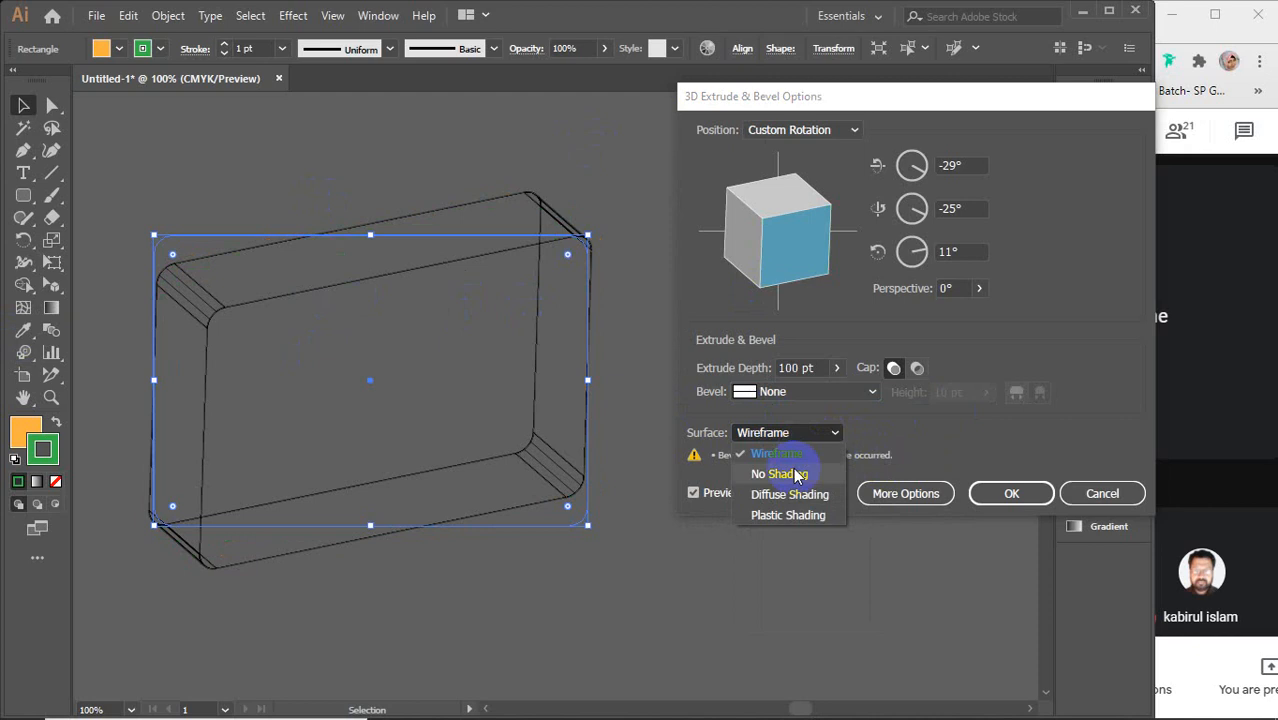
click(797, 475)
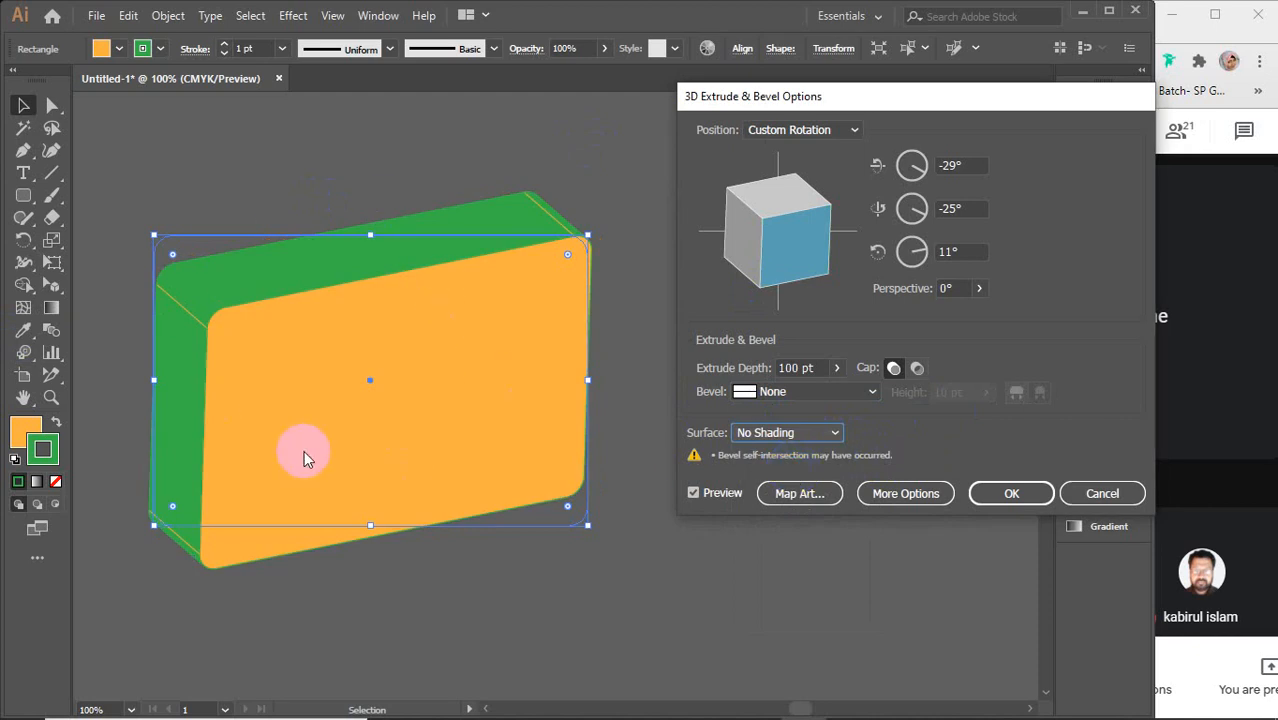
click(797, 434)
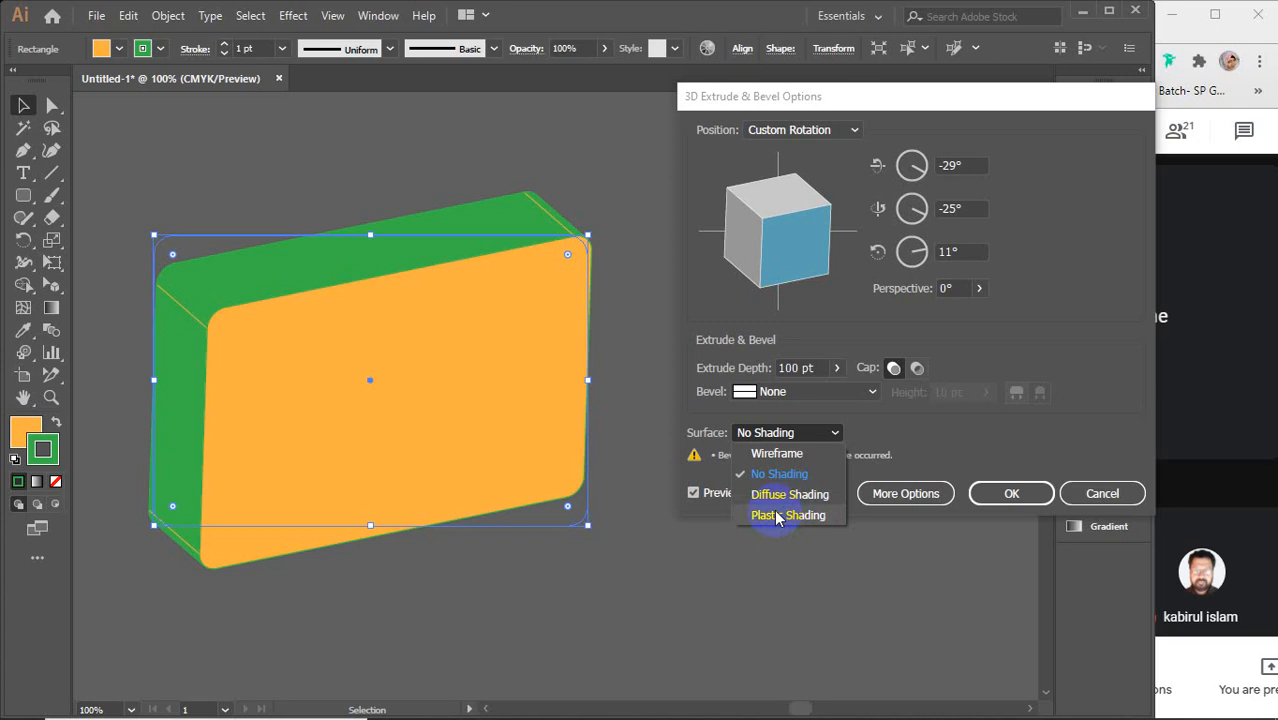
click(780, 494)
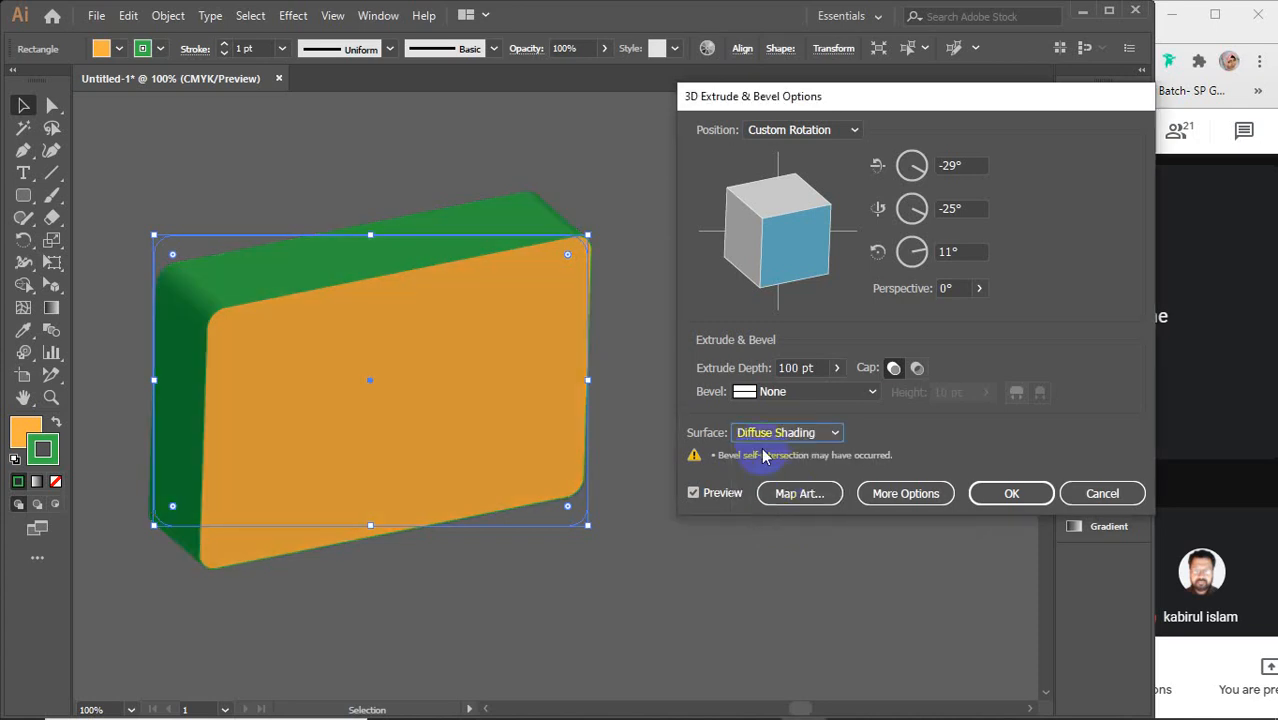
click(806, 444)
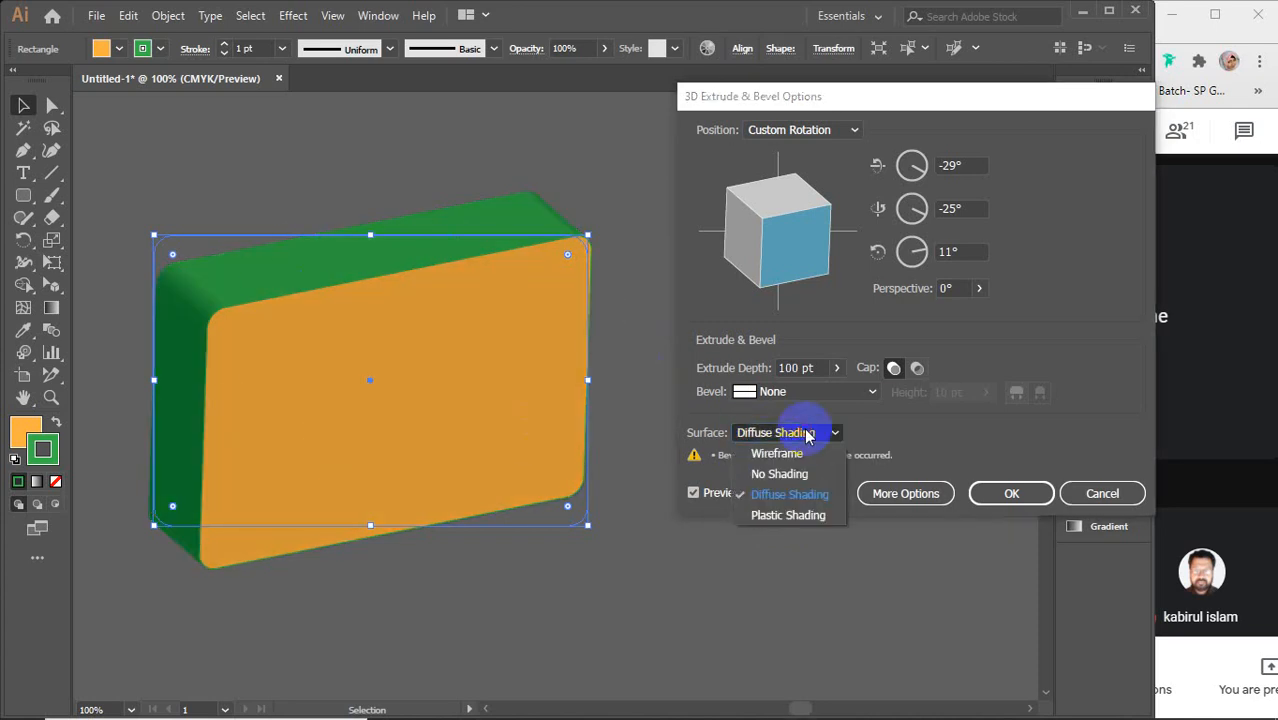
click(790, 512)
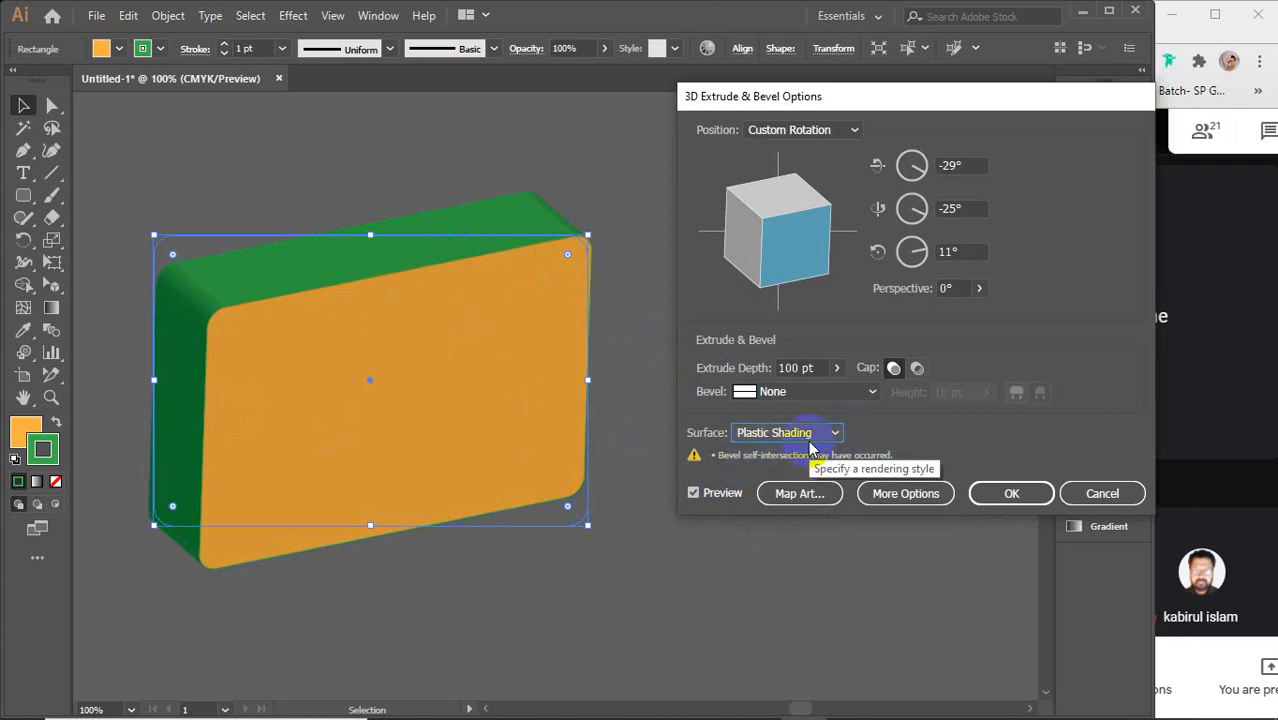
Step: Show the additional surface lighting options and move the Extrude & Bevel dialog up so all of them fit on screen
click(898, 503)
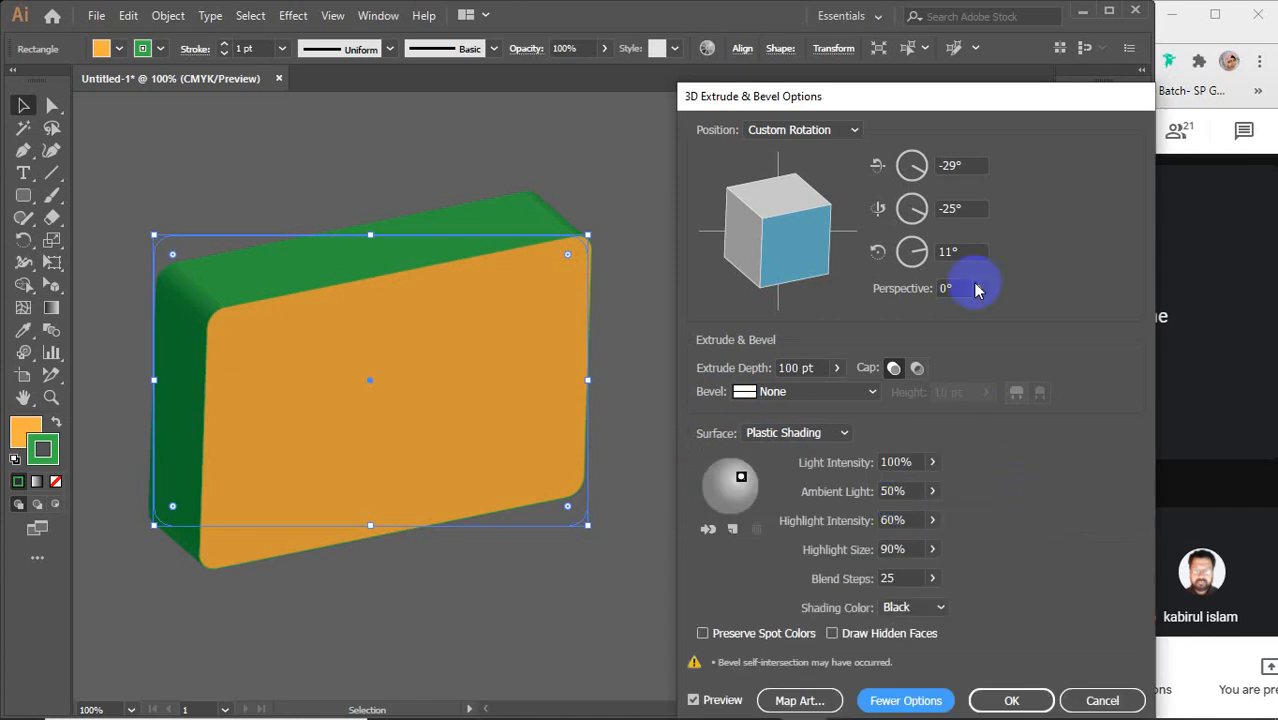
click(948, 86)
drag(944, 104, 952, 31)
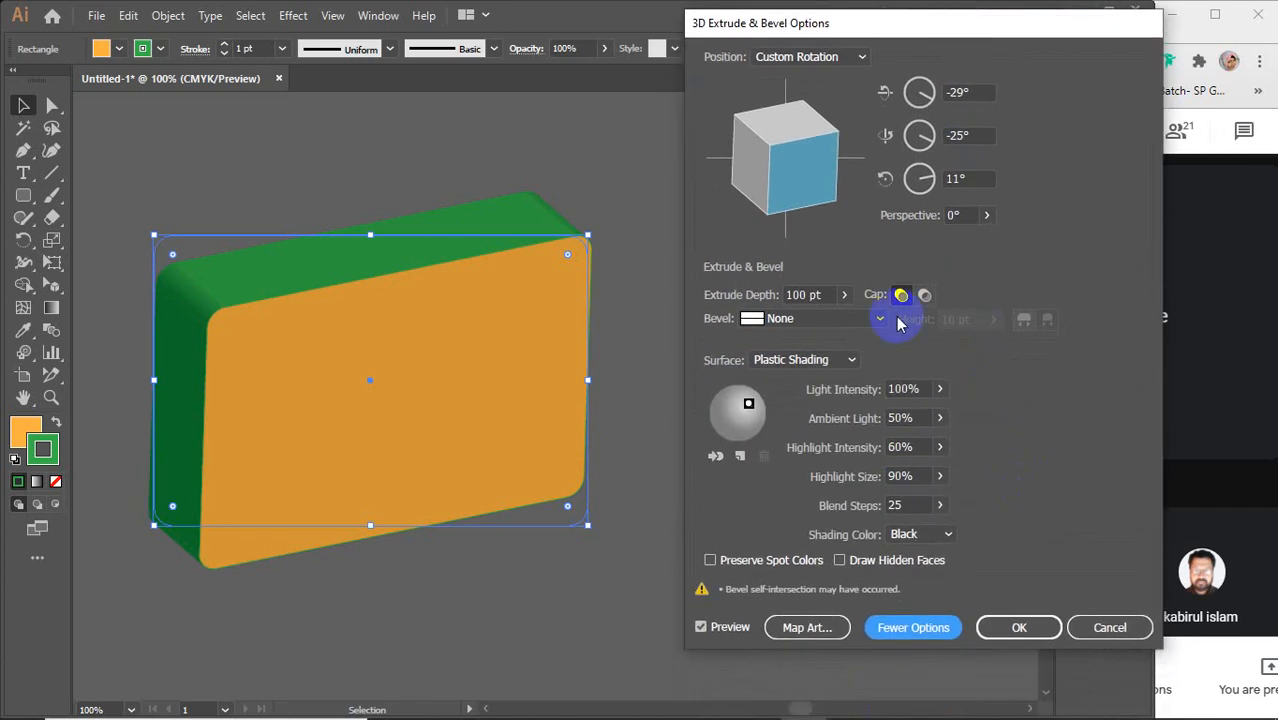
Step: Compare the lighting options for the Wireframe and No Shading surfaces and set the surface to Diffuse Shading
click(854, 360)
click(810, 390)
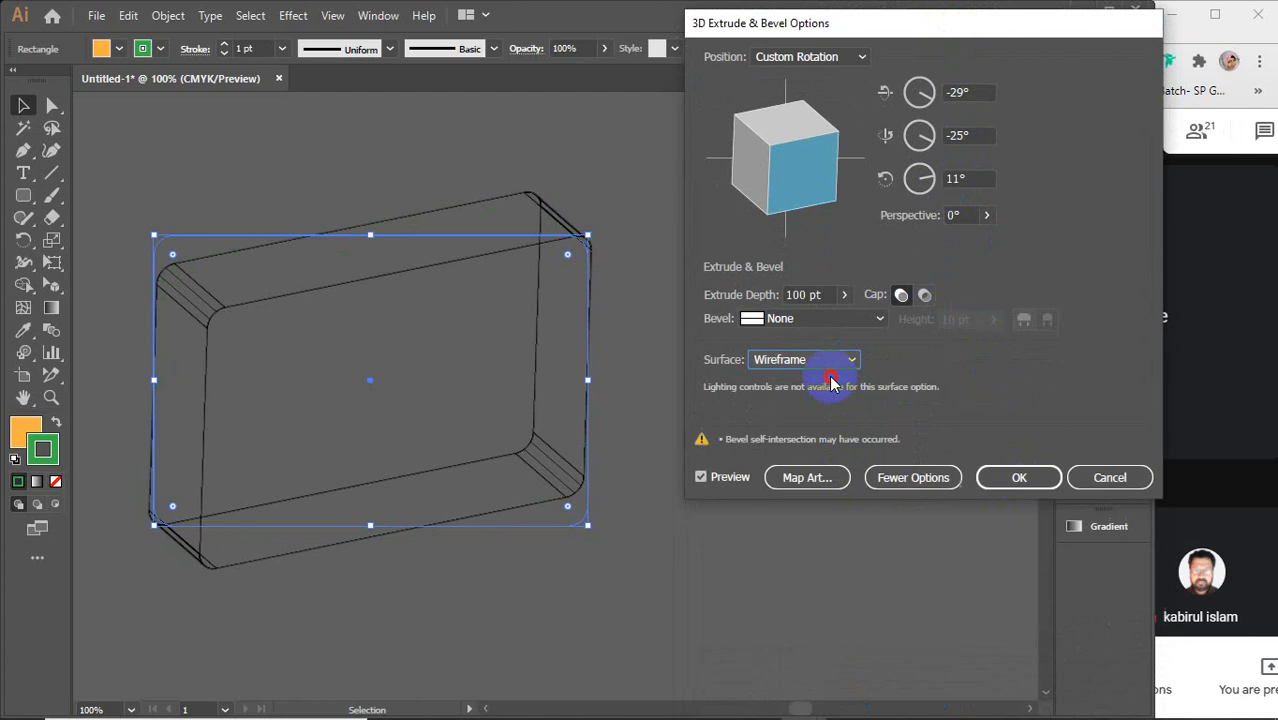
click(854, 360)
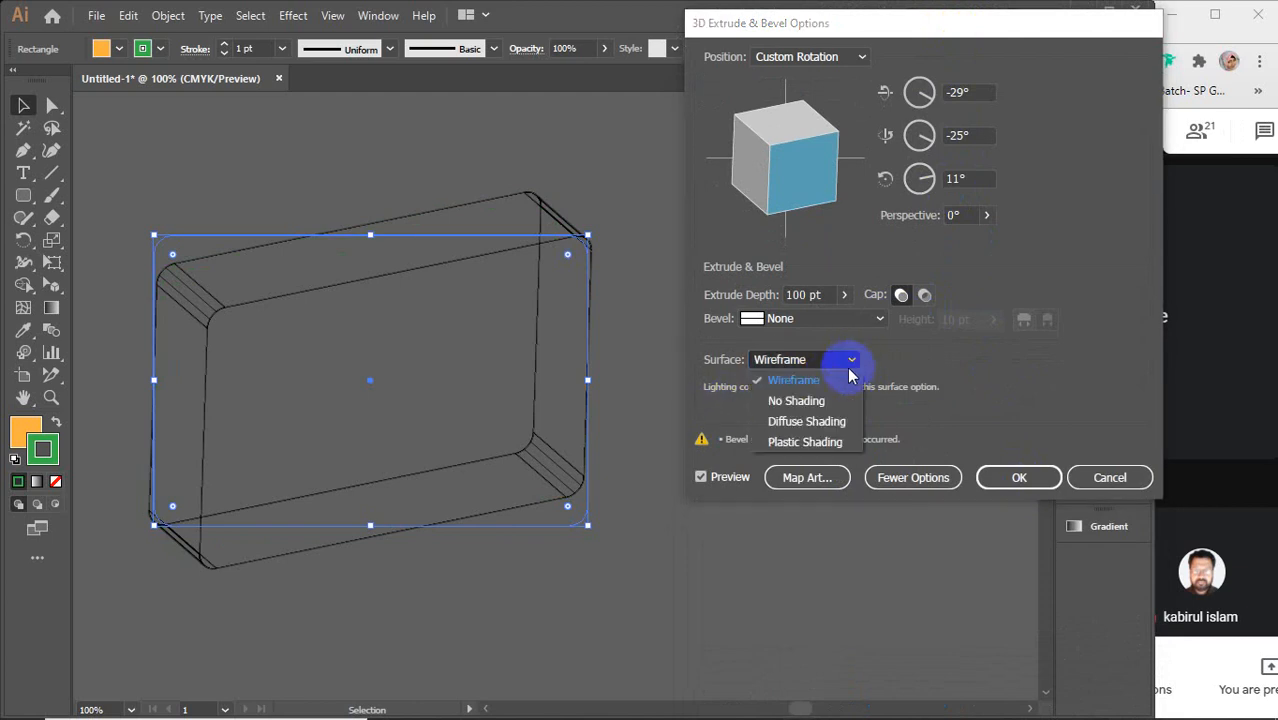
click(740, 401)
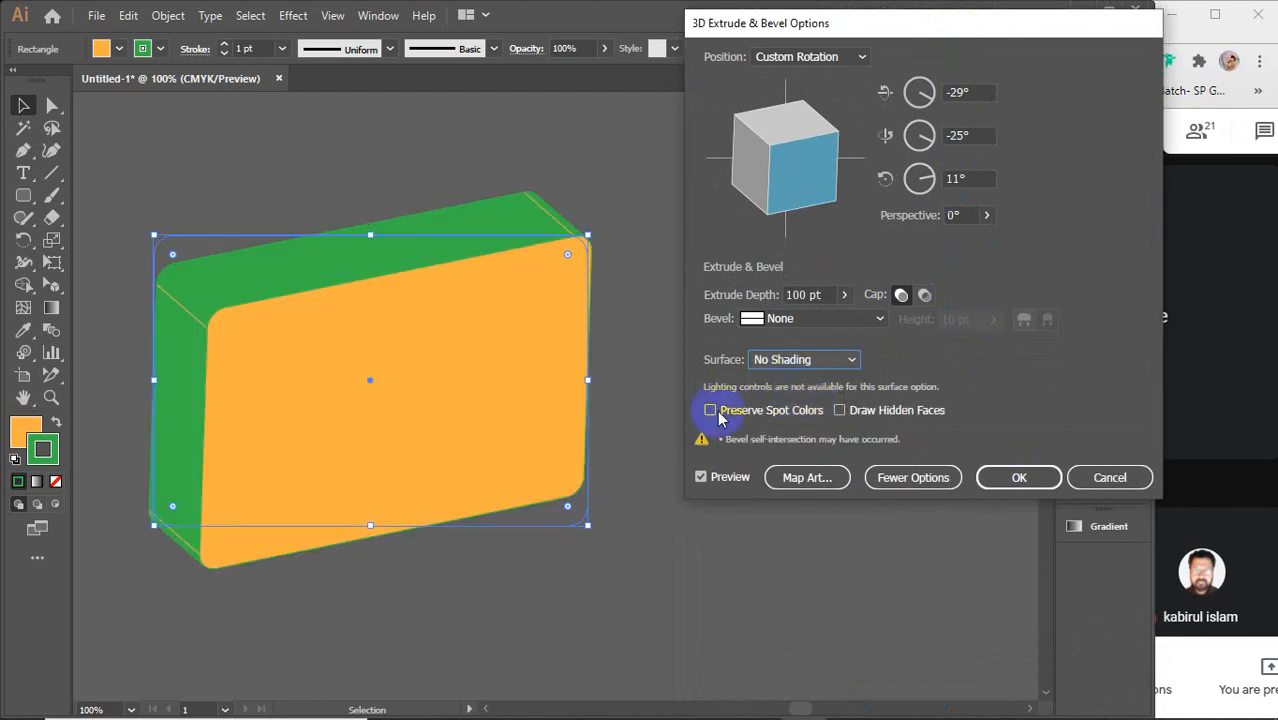
click(830, 360)
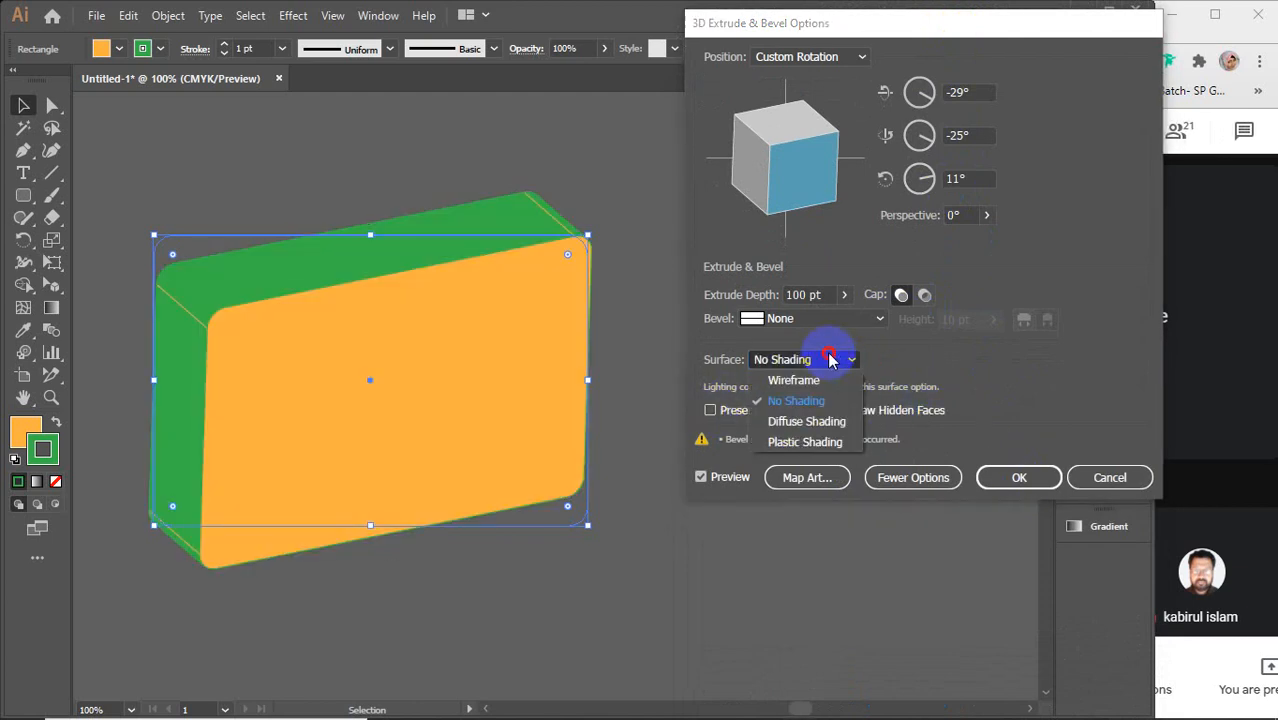
click(806, 422)
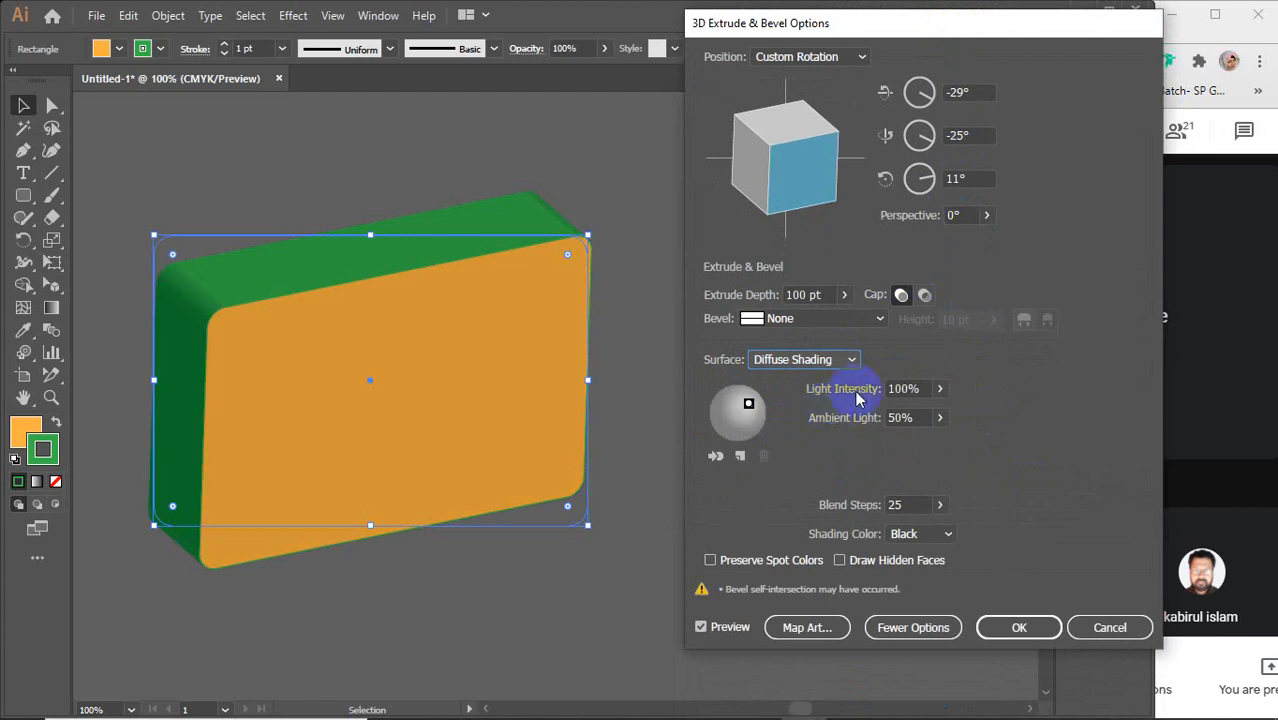
Step: Try the light intensity at 100% and the ambient light at 0%, and return the ambient light to 50%
click(943, 395)
drag(893, 408, 1047, 422)
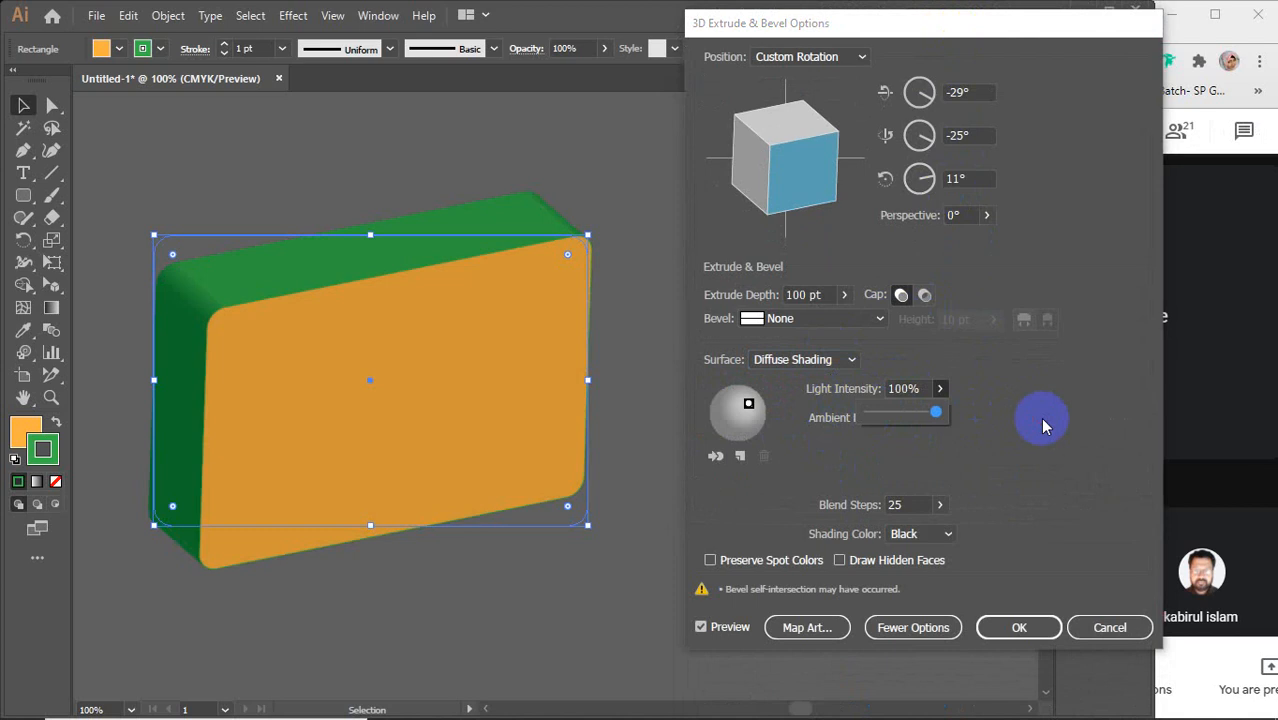
click(937, 420)
click(941, 423)
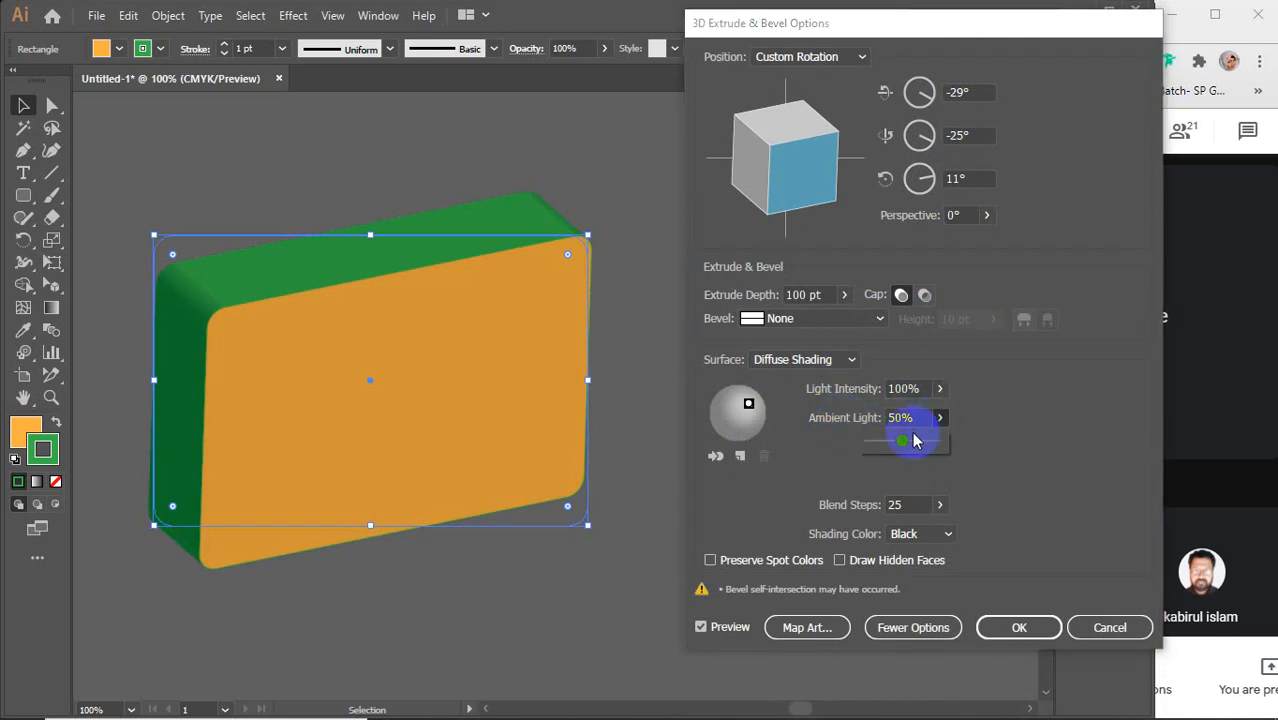
mouse_move(912, 441)
mouse_down()
mouse_move(952, 447)
mouse_move(856, 451)
mouse_up()
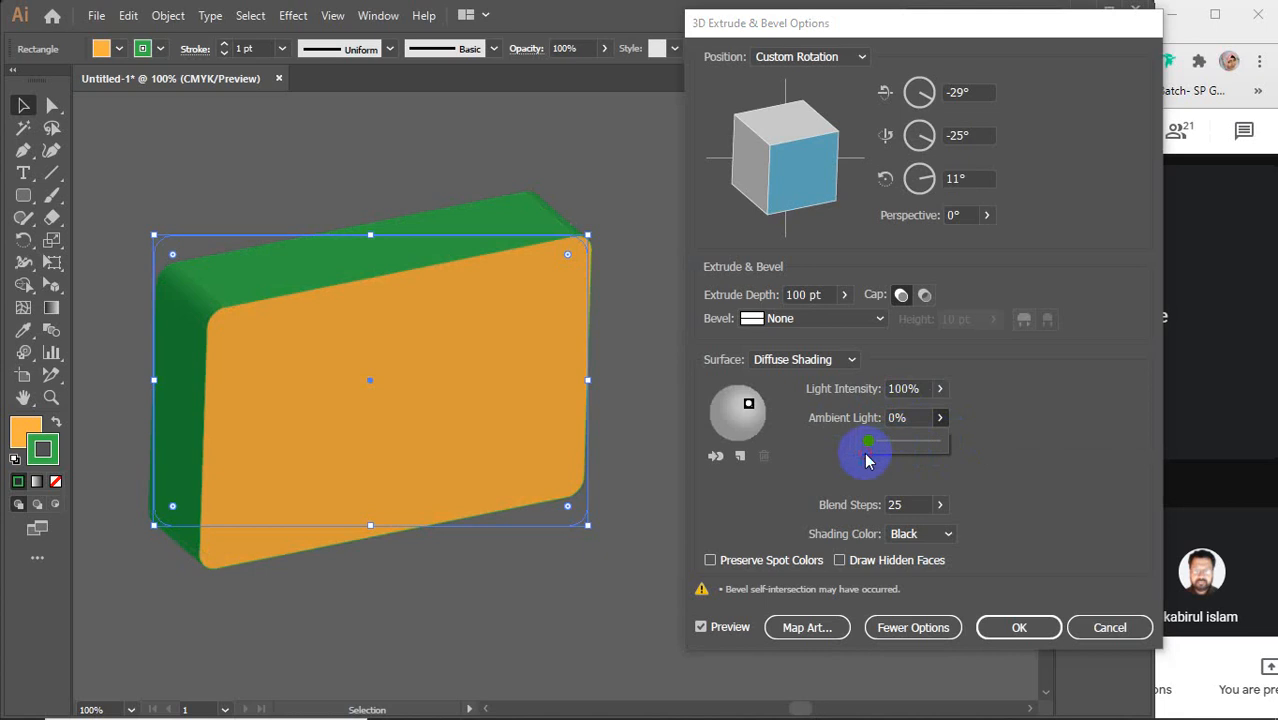
click(875, 419)
text(50)
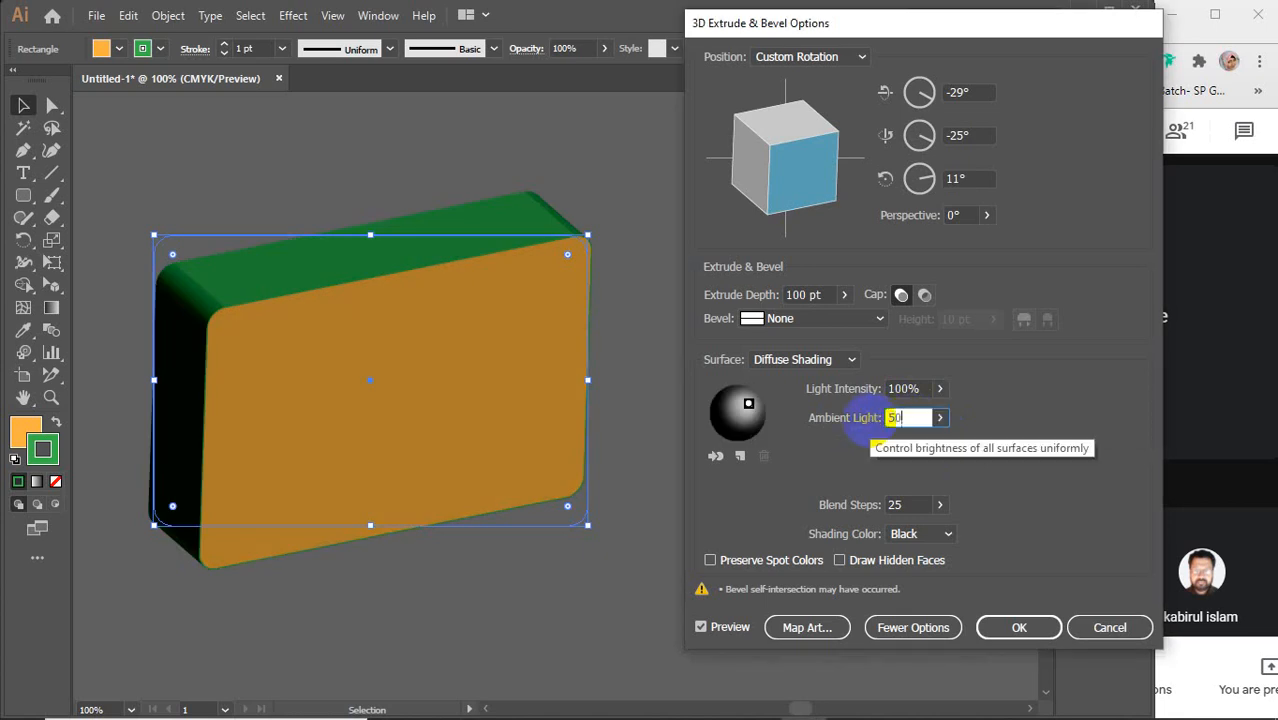
Step: Compare the surface shading with the blend steps lowered to 1 and set the blend steps to 35
click(849, 511)
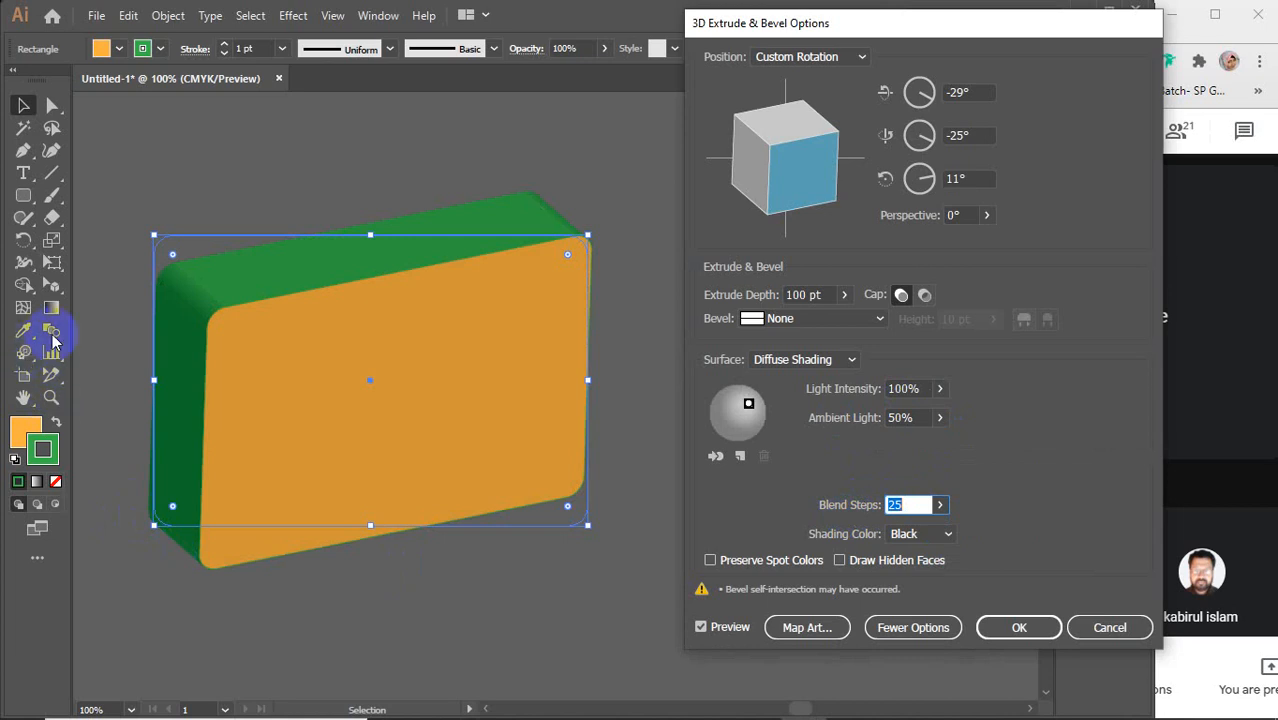
click(254, 494)
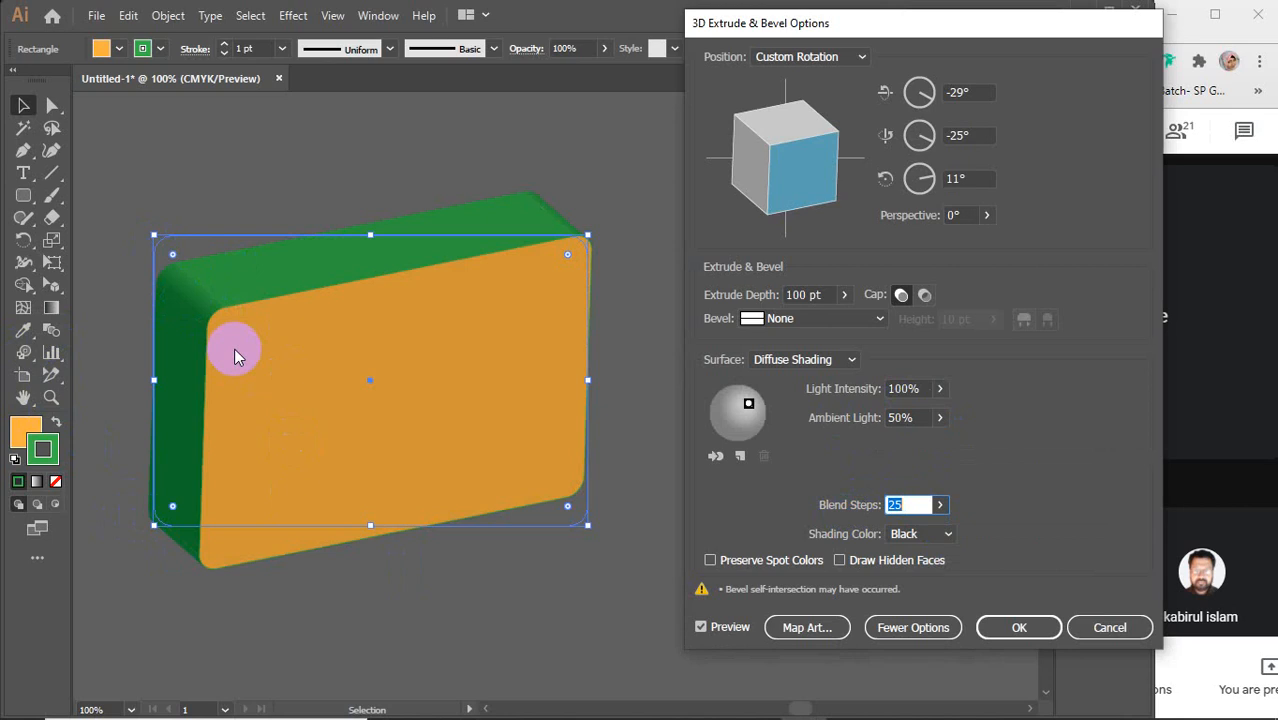
drag(165, 270, 212, 317)
click(911, 502)
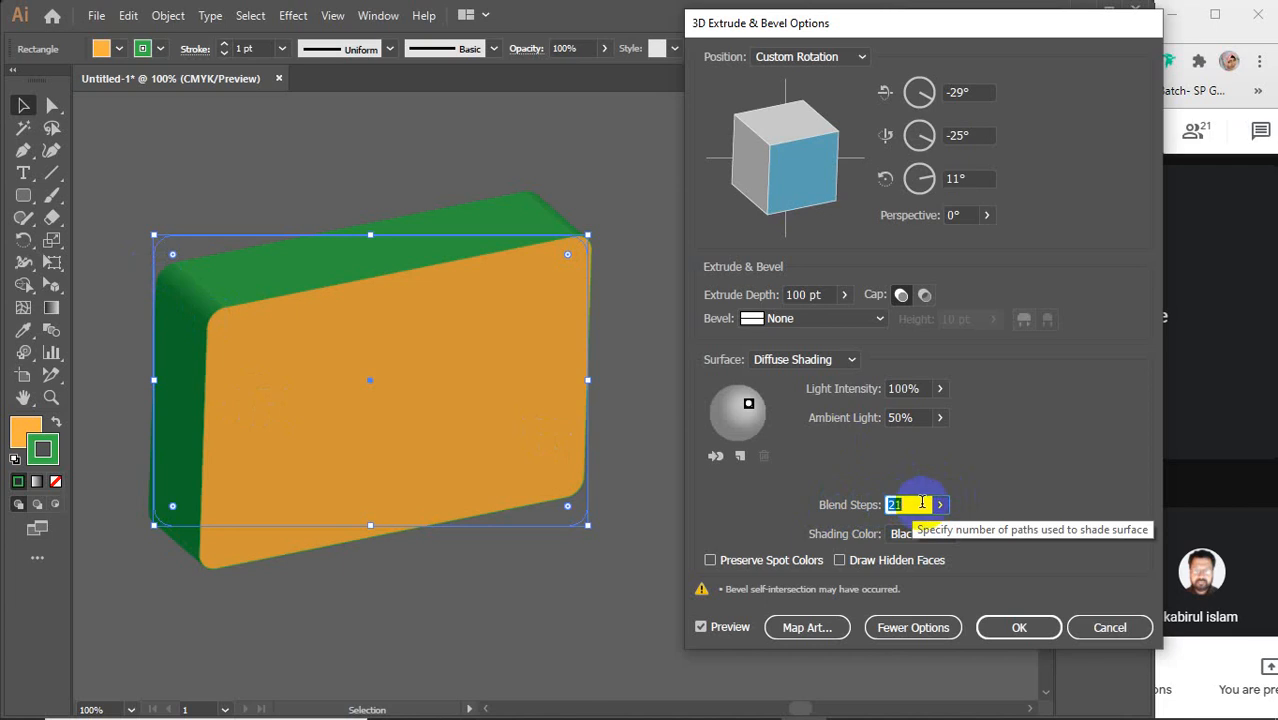
key(Down)
key(Down)
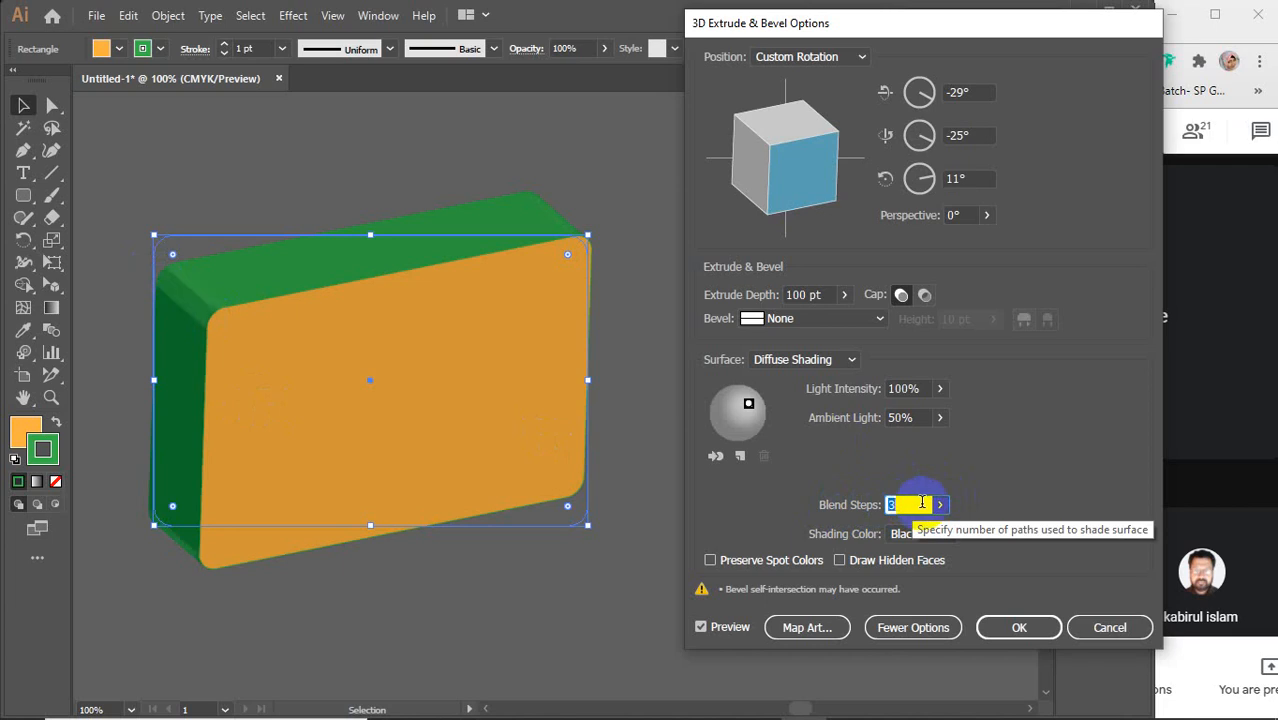
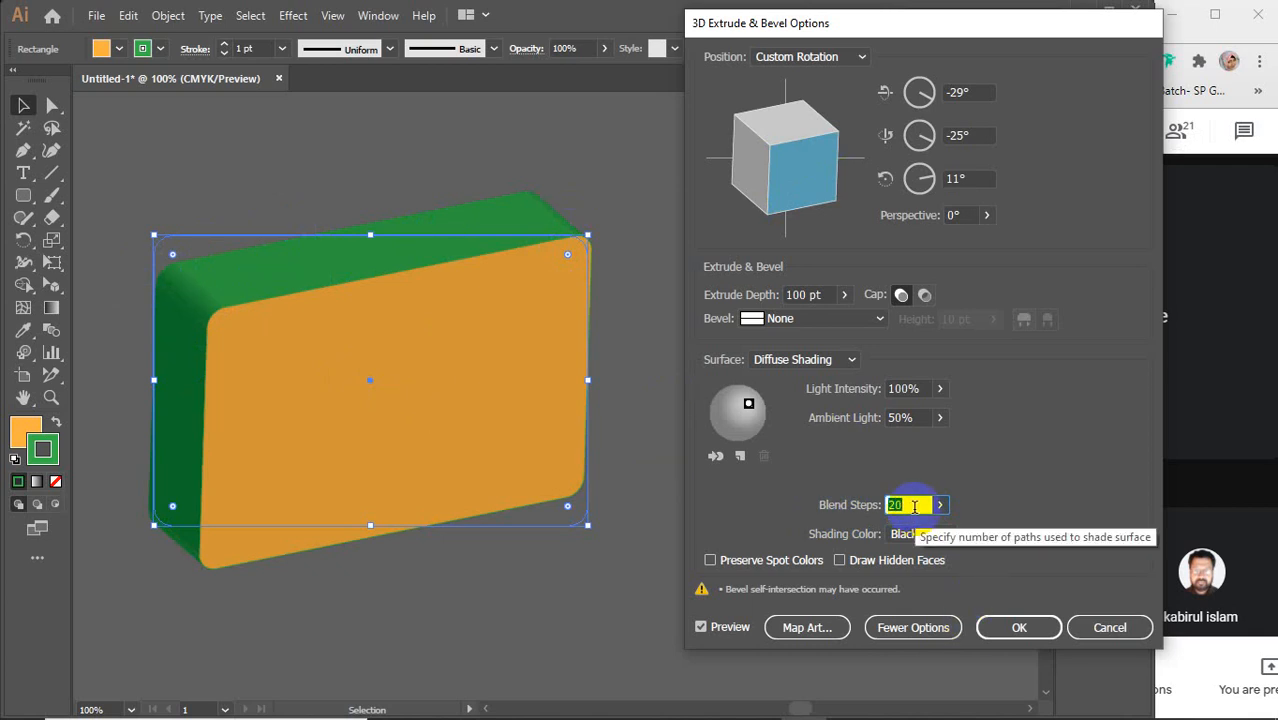
key(Down)
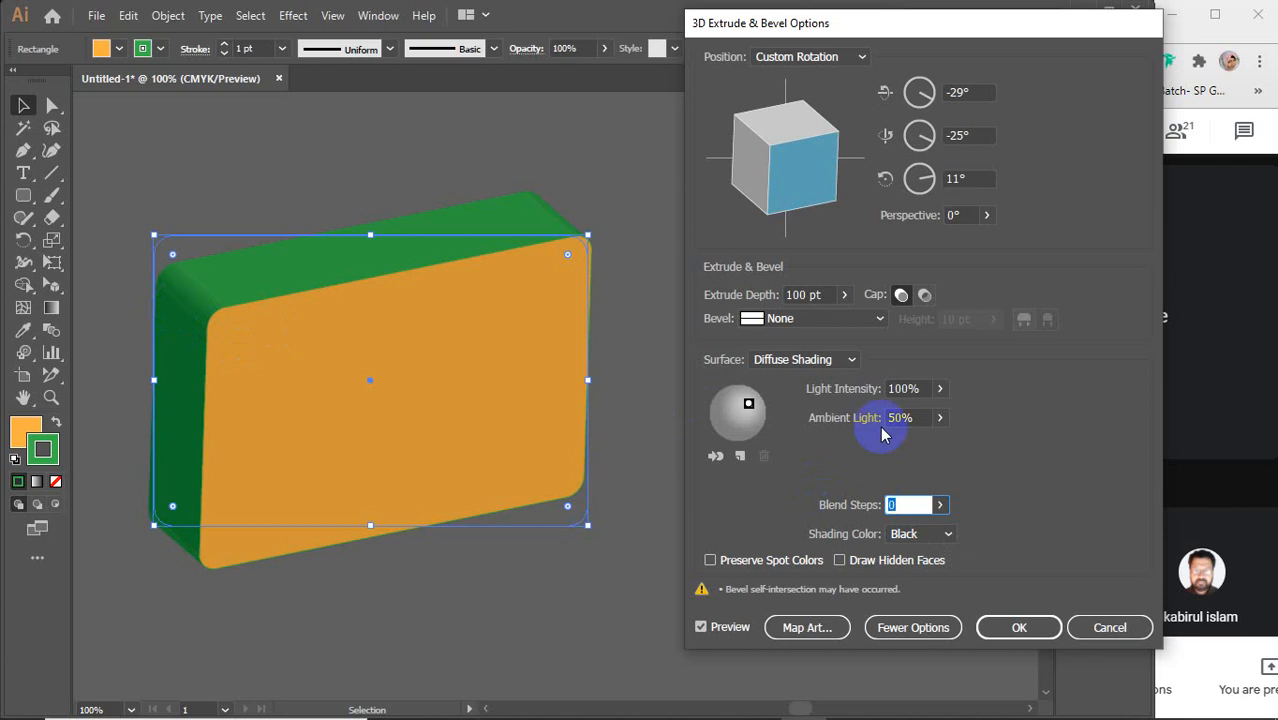
key(Down)
key(Down)
key(Down)
key(Down)
key(Down)
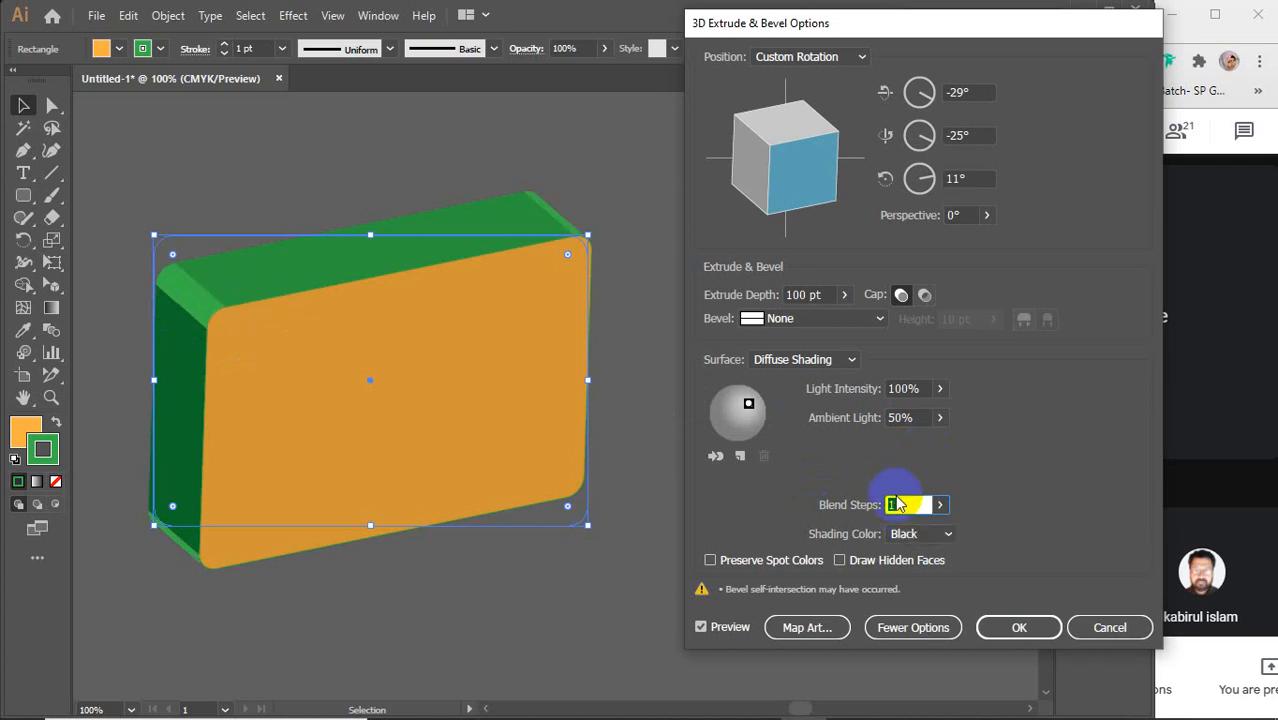
key(Up)
key(Up)
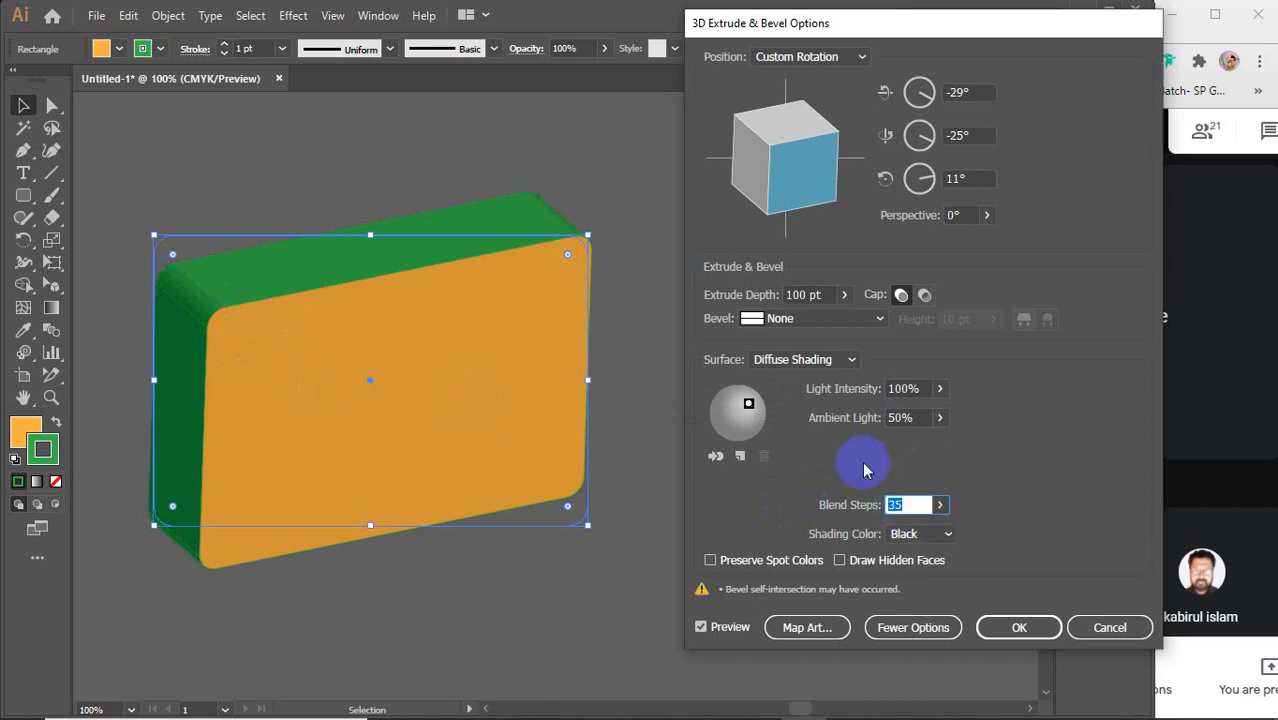
Step: Try a turquoise custom shading color on the 3D rectangle and return the shading color to Black
click(938, 536)
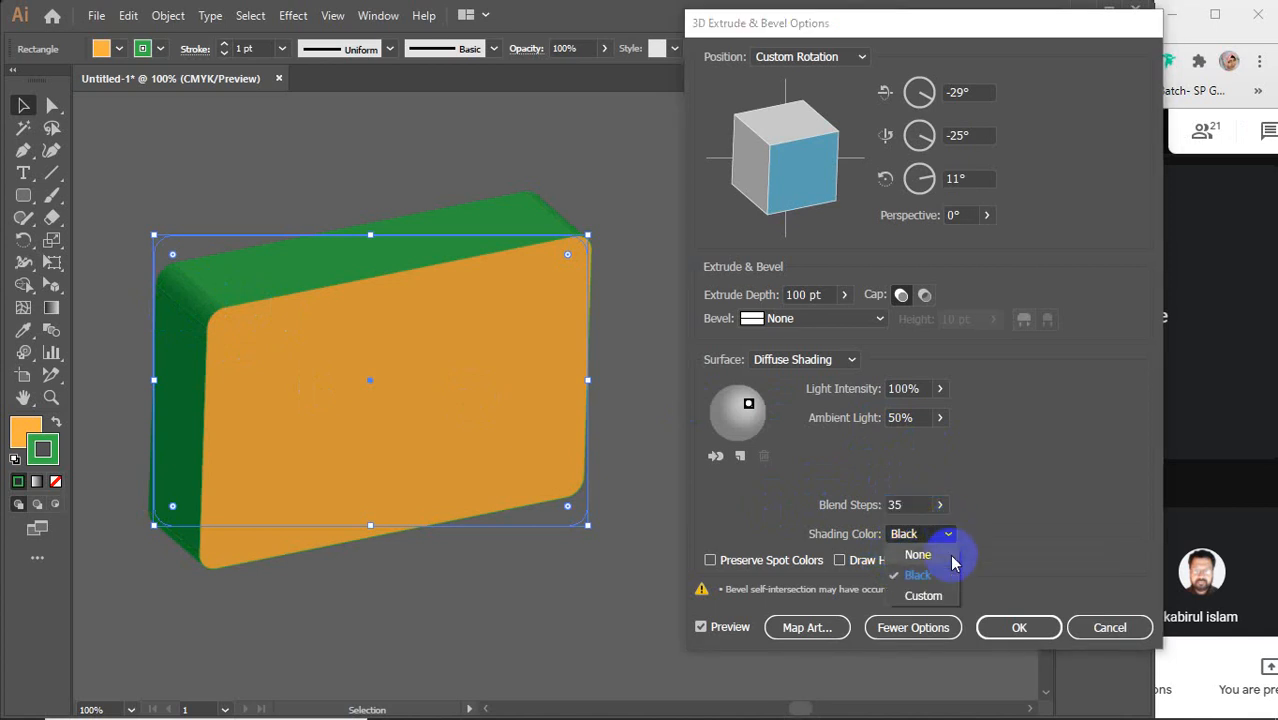
click(926, 592)
click(976, 533)
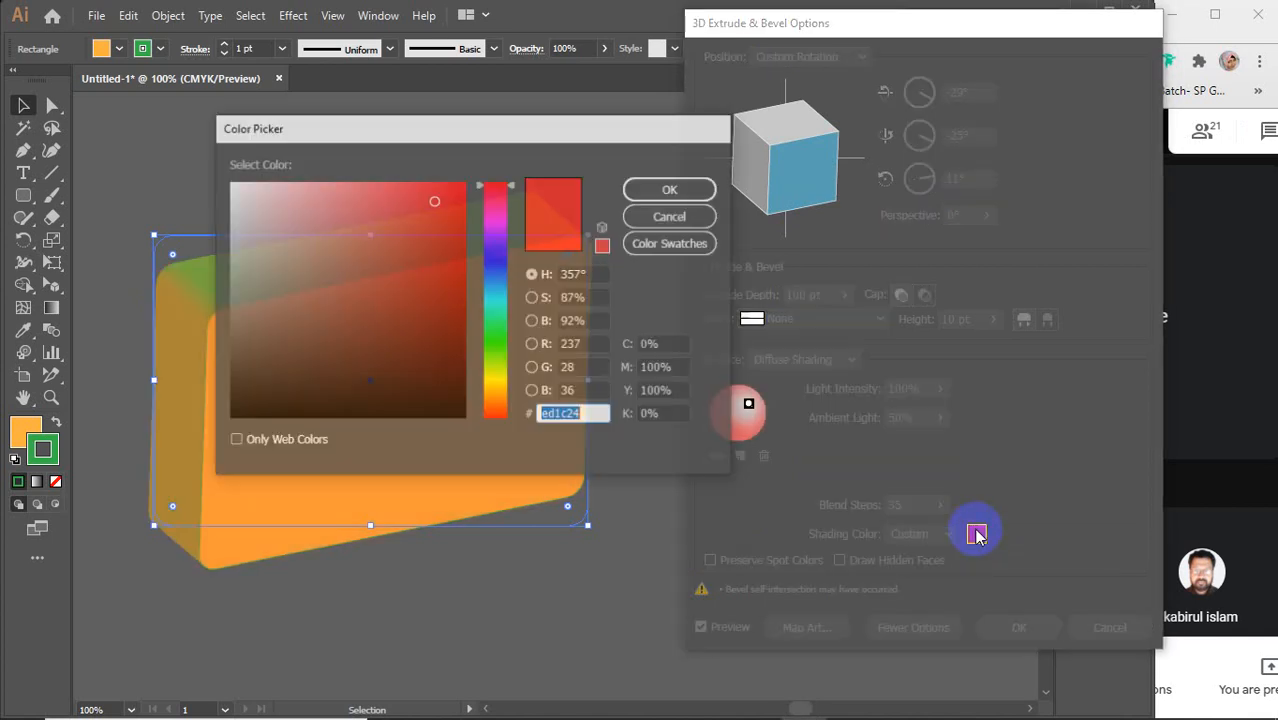
drag(502, 328, 499, 302)
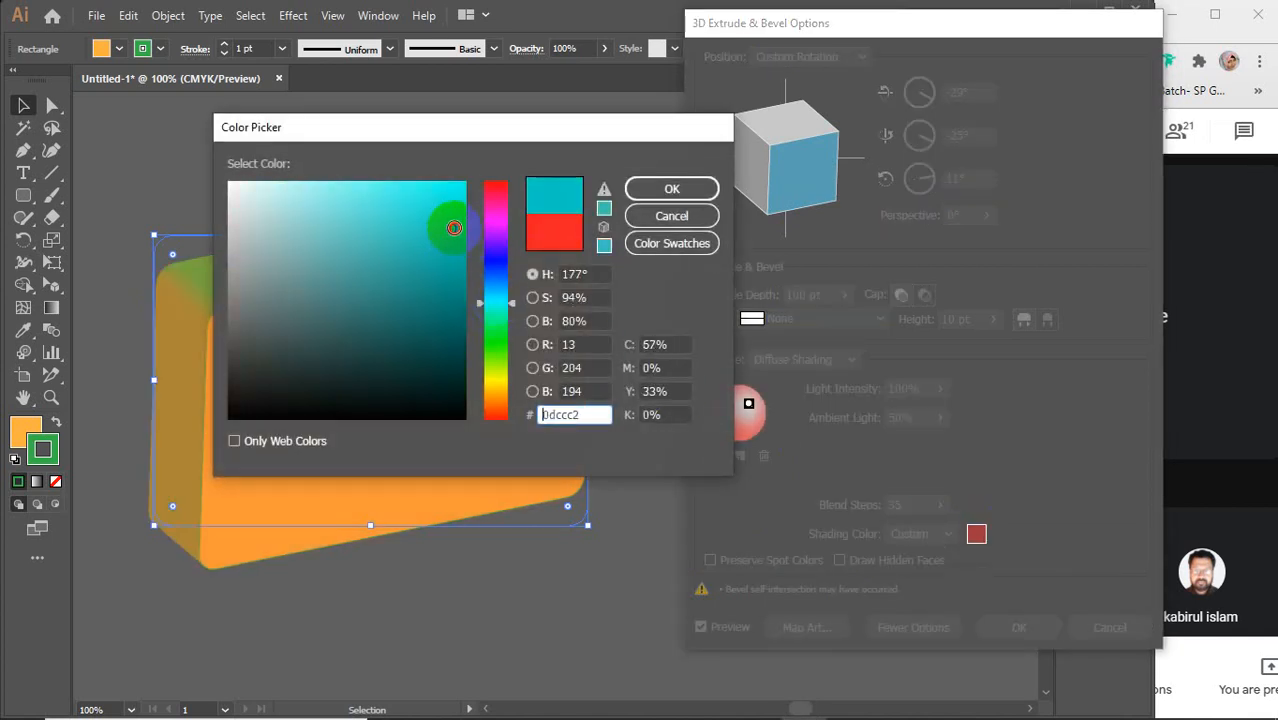
drag(448, 220, 600, 185)
click(656, 192)
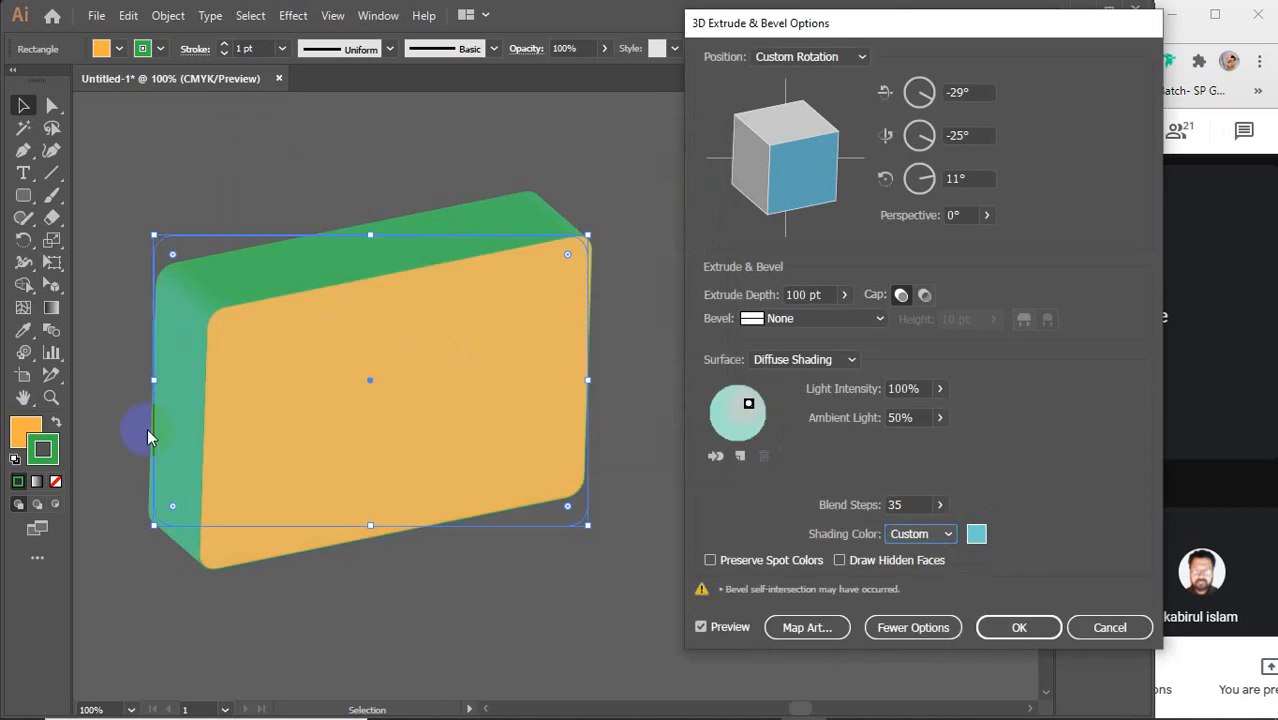
click(948, 533)
click(912, 576)
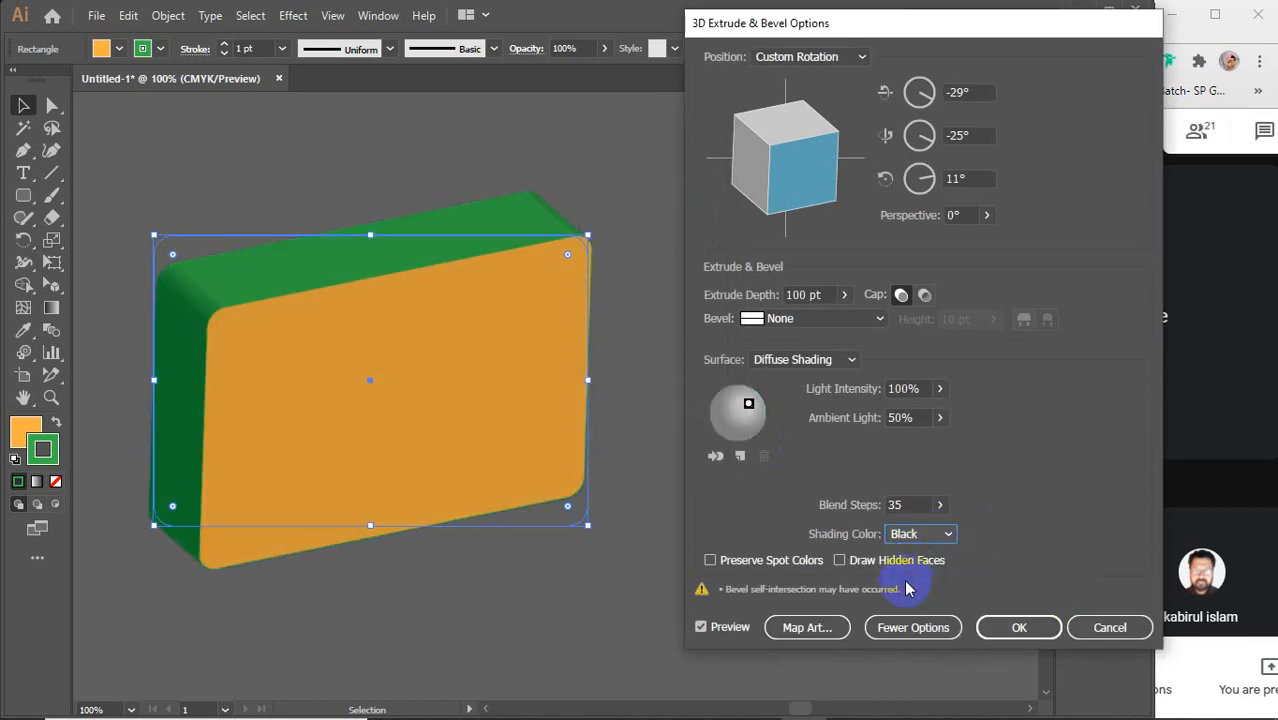
Step: Compare the lighting options of Diffuse Shading and Plastic Shading and set the surface to Plastic Shading
click(797, 362)
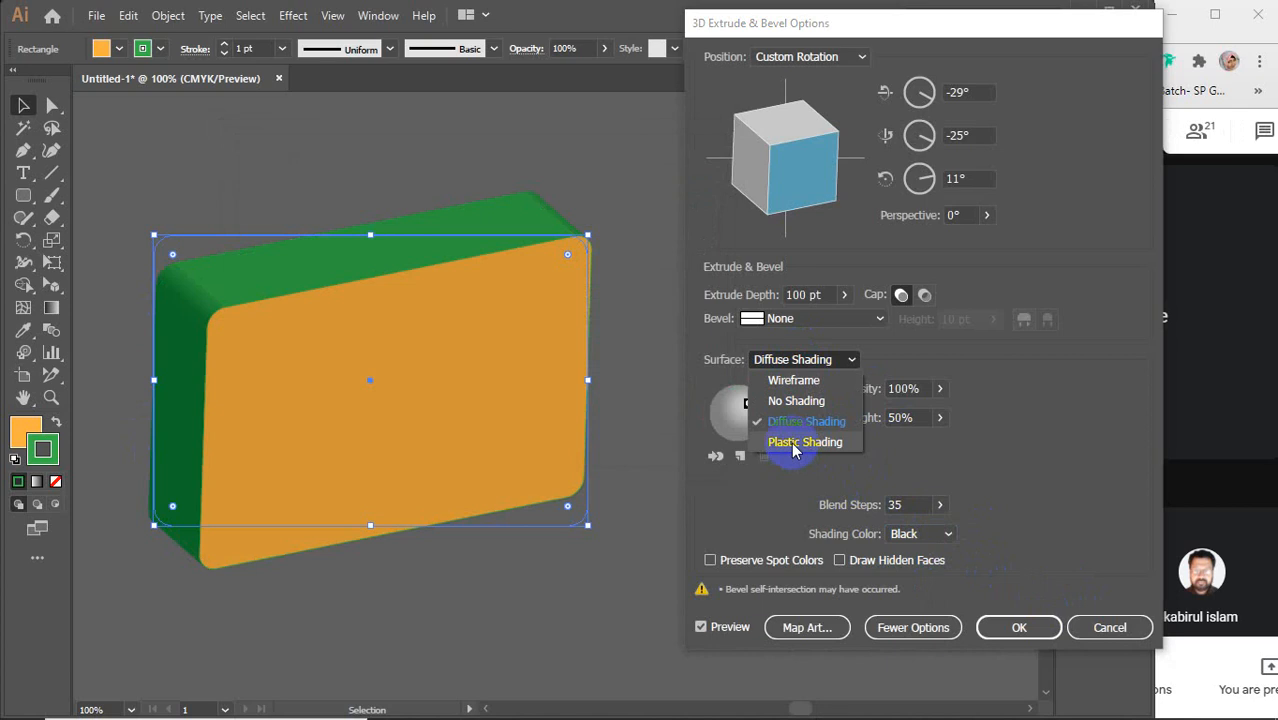
click(793, 443)
click(797, 360)
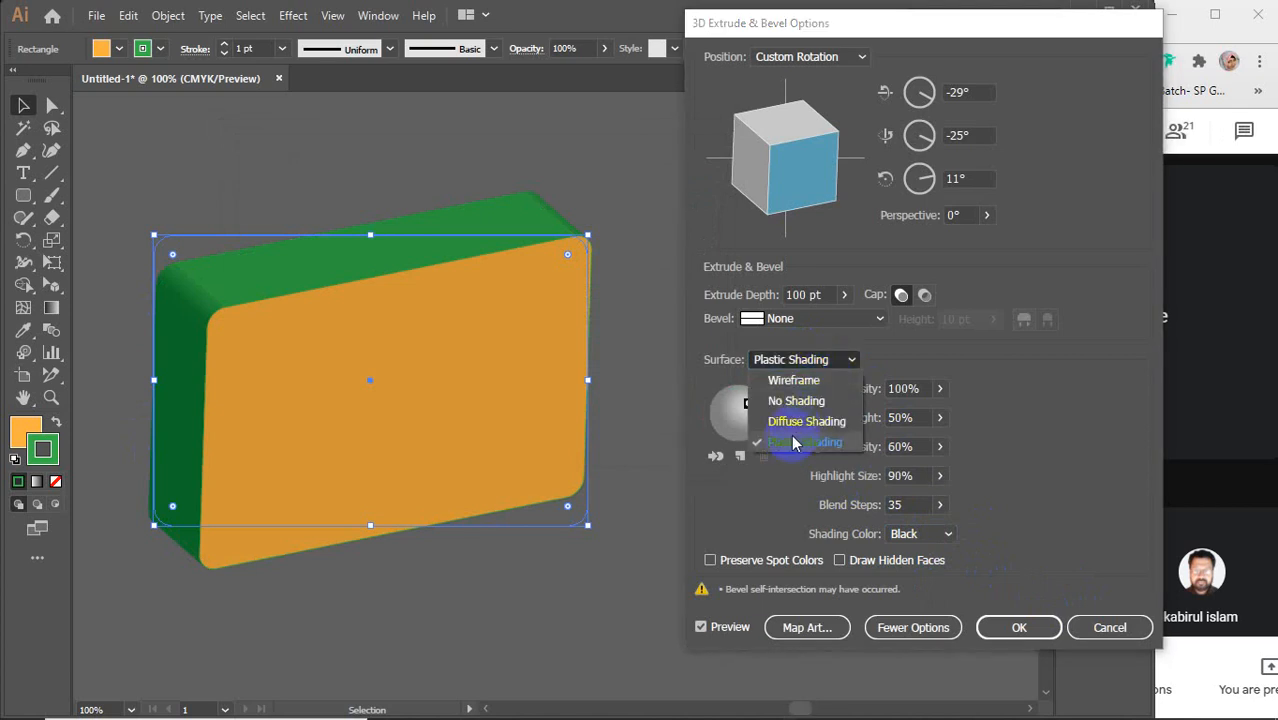
click(790, 421)
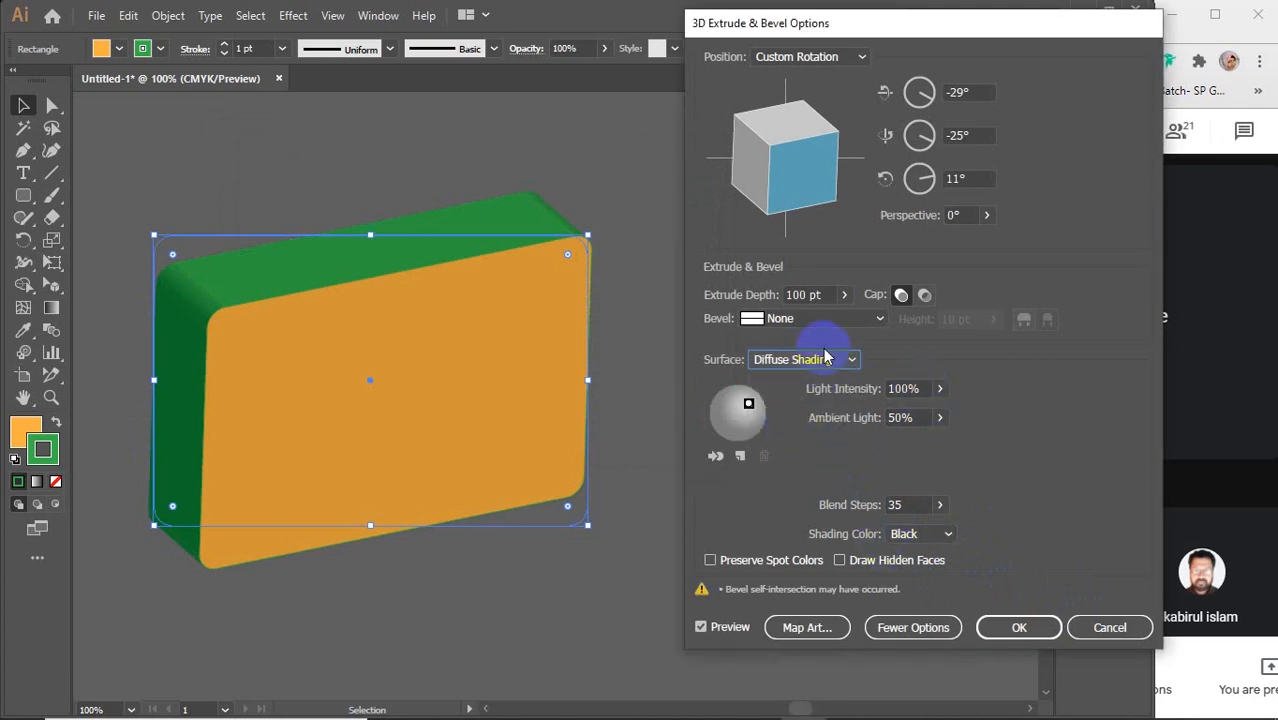
click(813, 358)
click(793, 441)
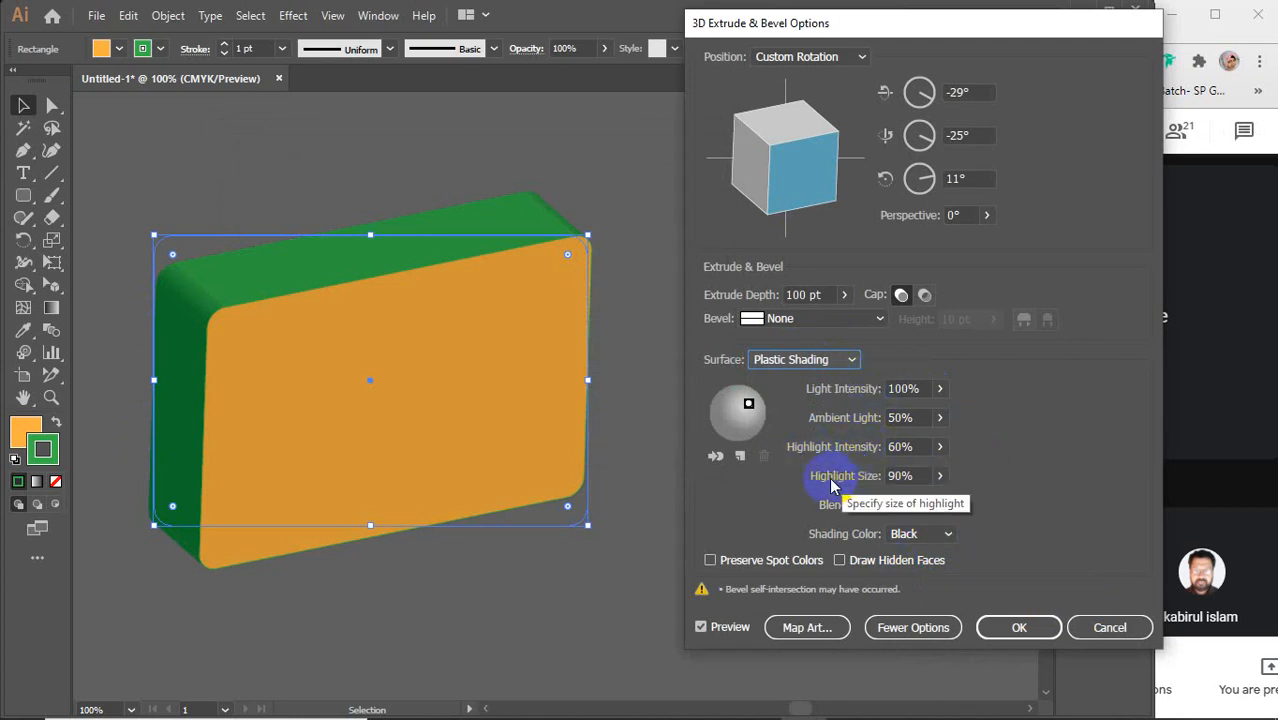
Step: Set the highlight intensity and the highlight size to 100% and apply the Extrude & Bevel settings
click(941, 450)
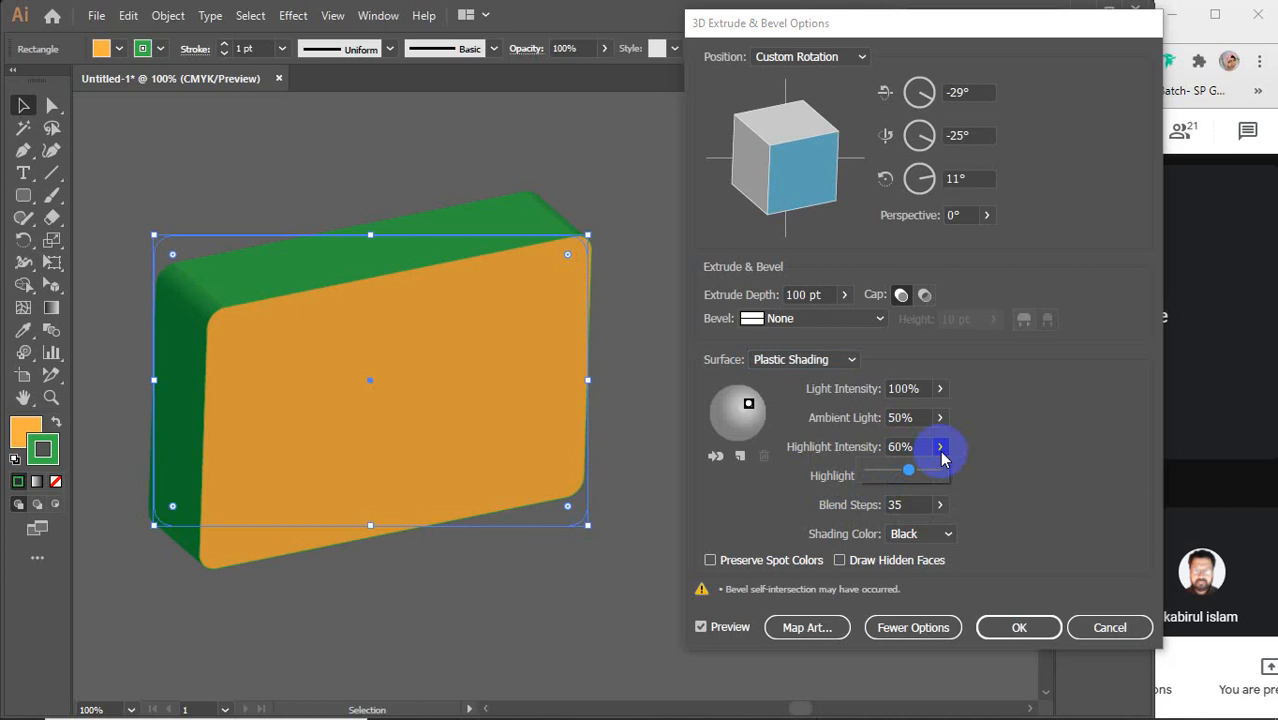
drag(912, 471, 973, 474)
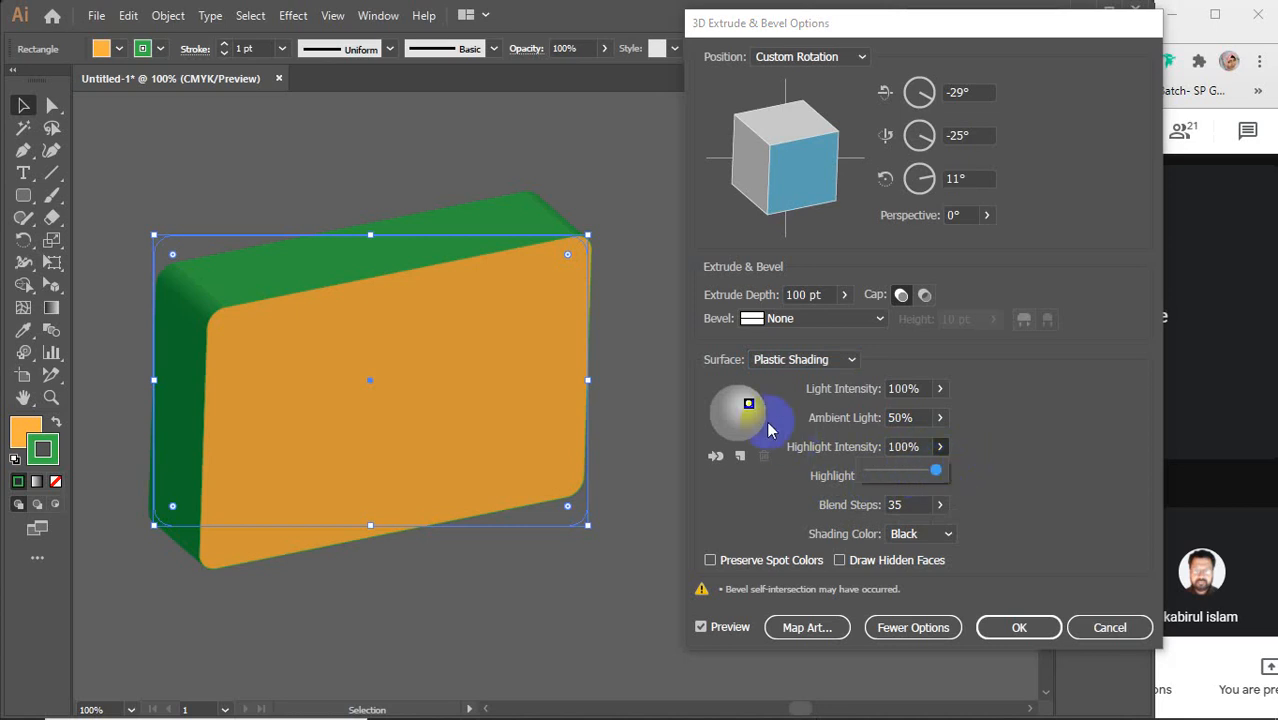
click(936, 474)
click(944, 477)
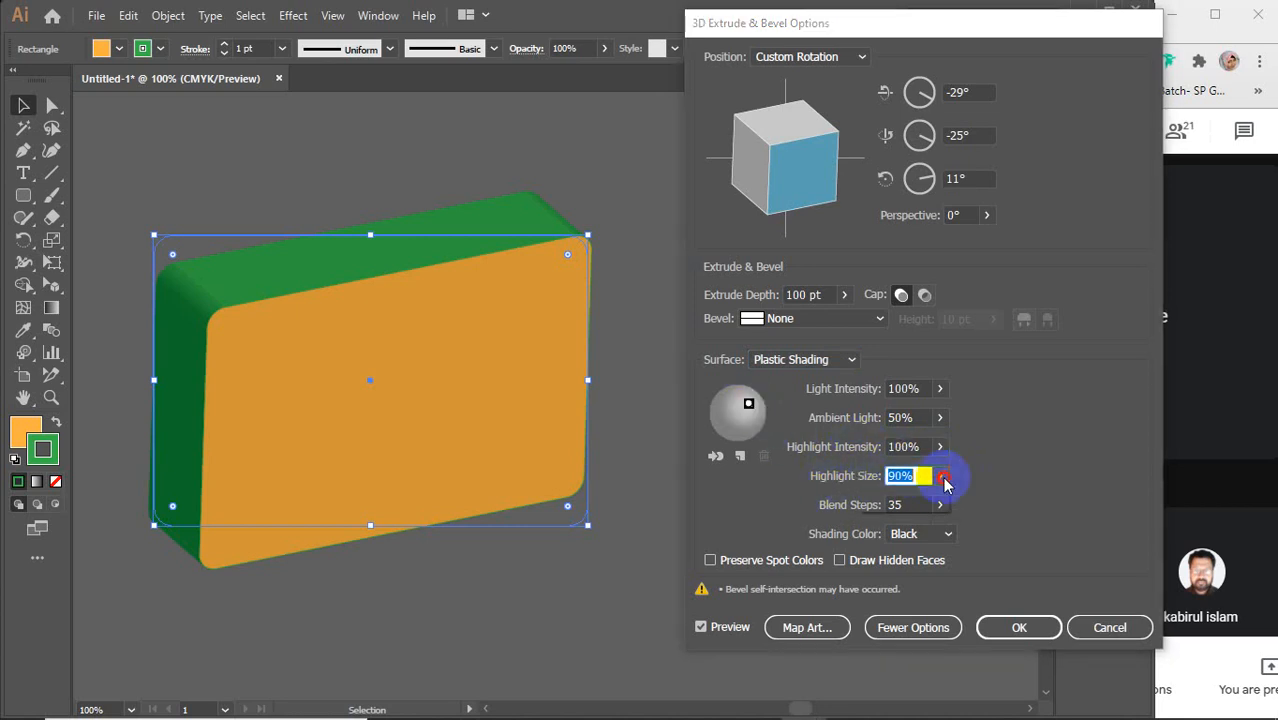
drag(907, 502, 961, 505)
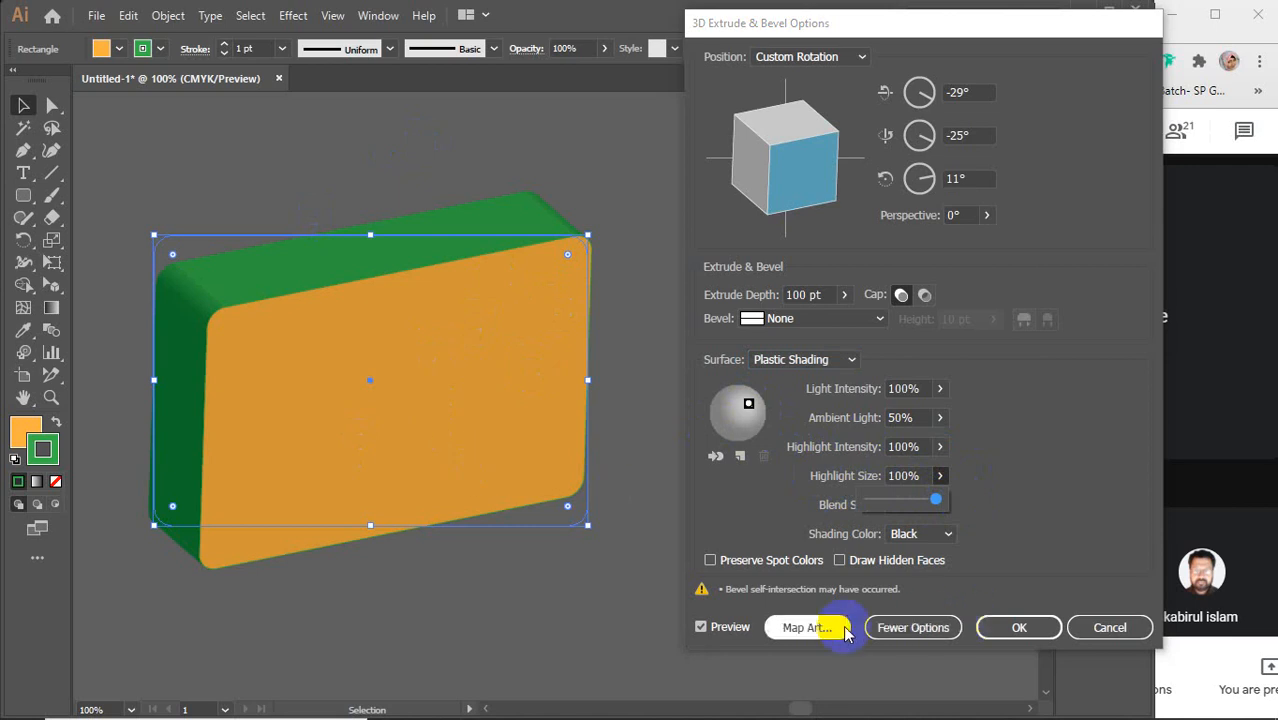
click(1017, 627)
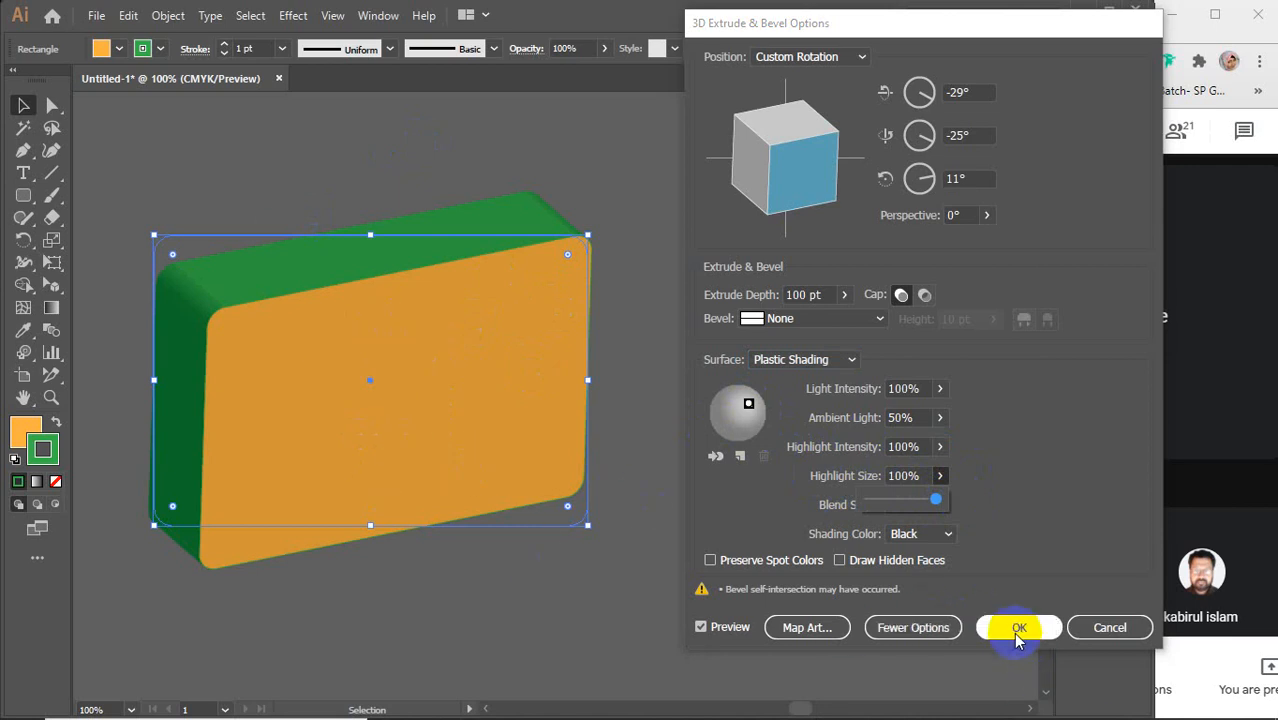
Step: Move the 3D rectangle sideways across the canvas and undo the move
click(697, 392)
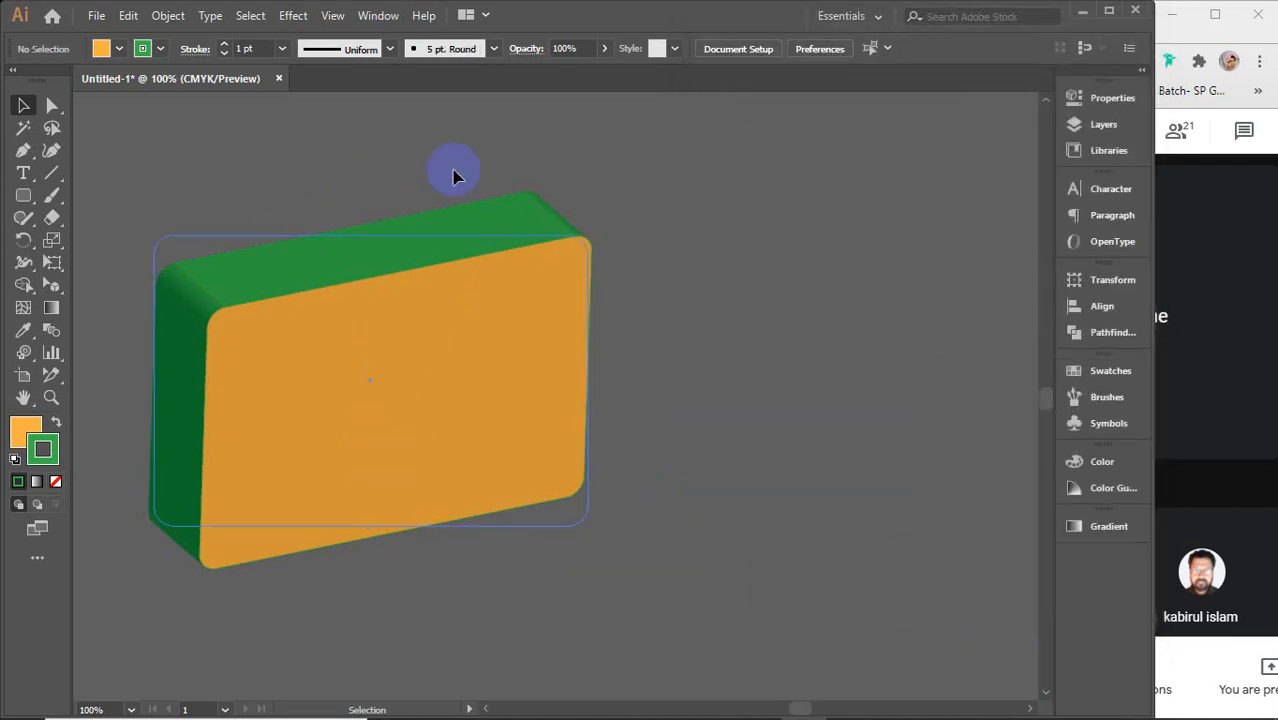
drag(451, 322, 676, 316)
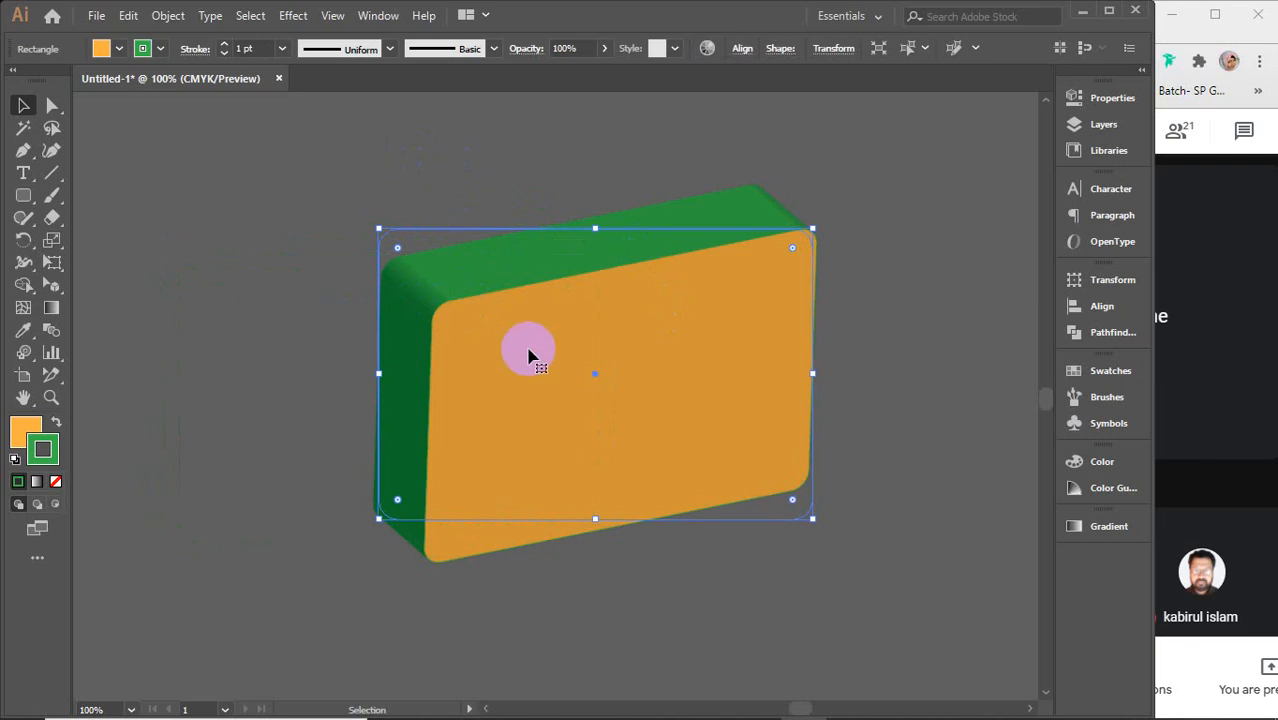
key(ctrl+z)
key(ctrl+z)
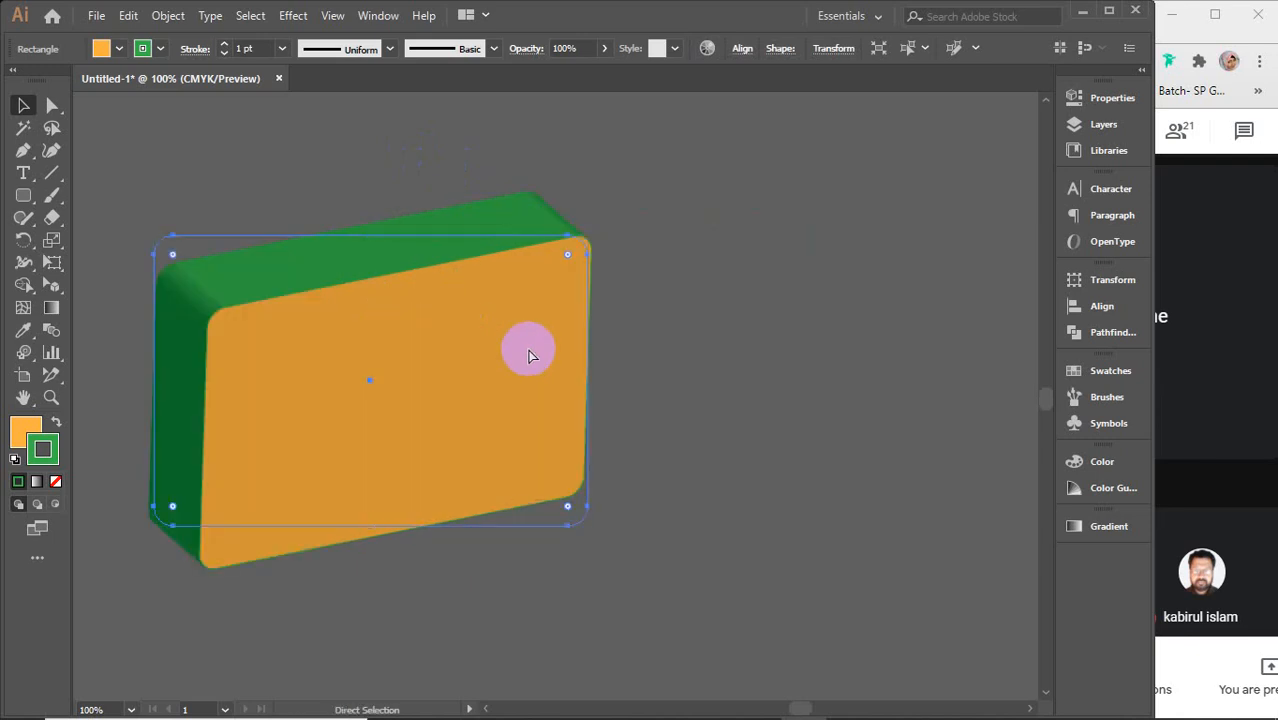
key(ctrl+shift+z)
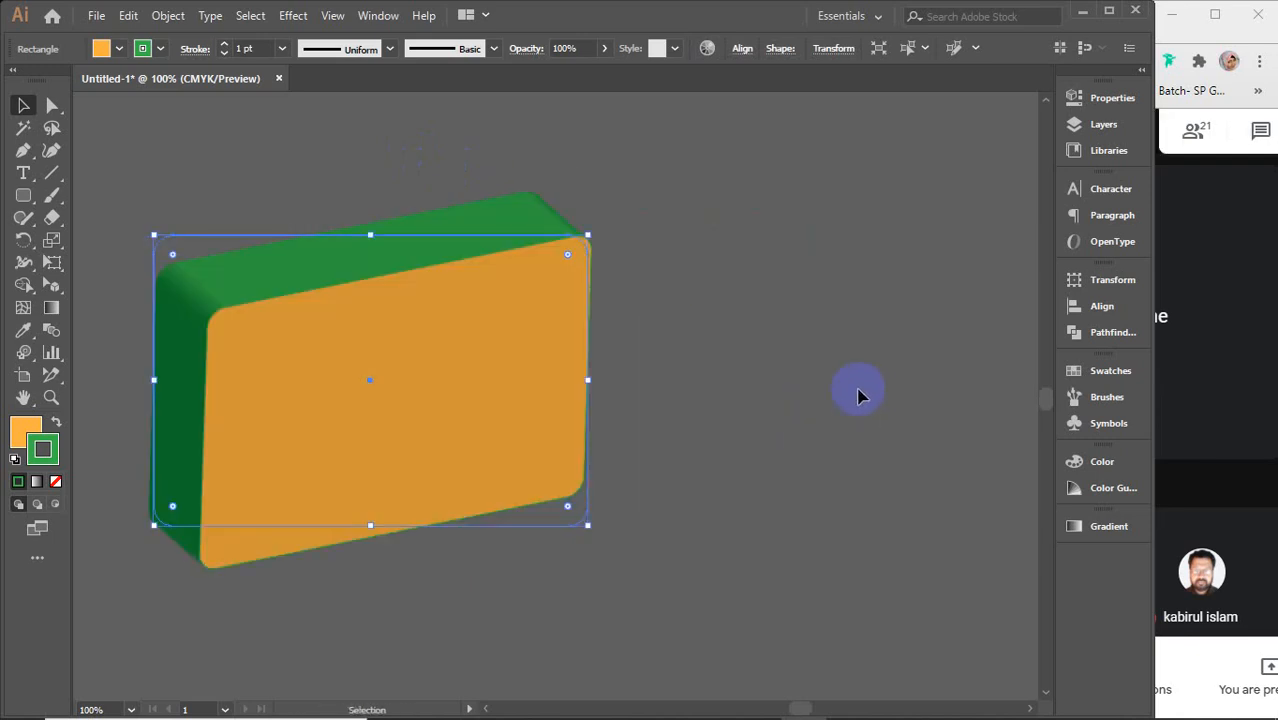
Step: Delete the 3D rounded rectangle from the canvas
click(867, 395)
click(436, 391)
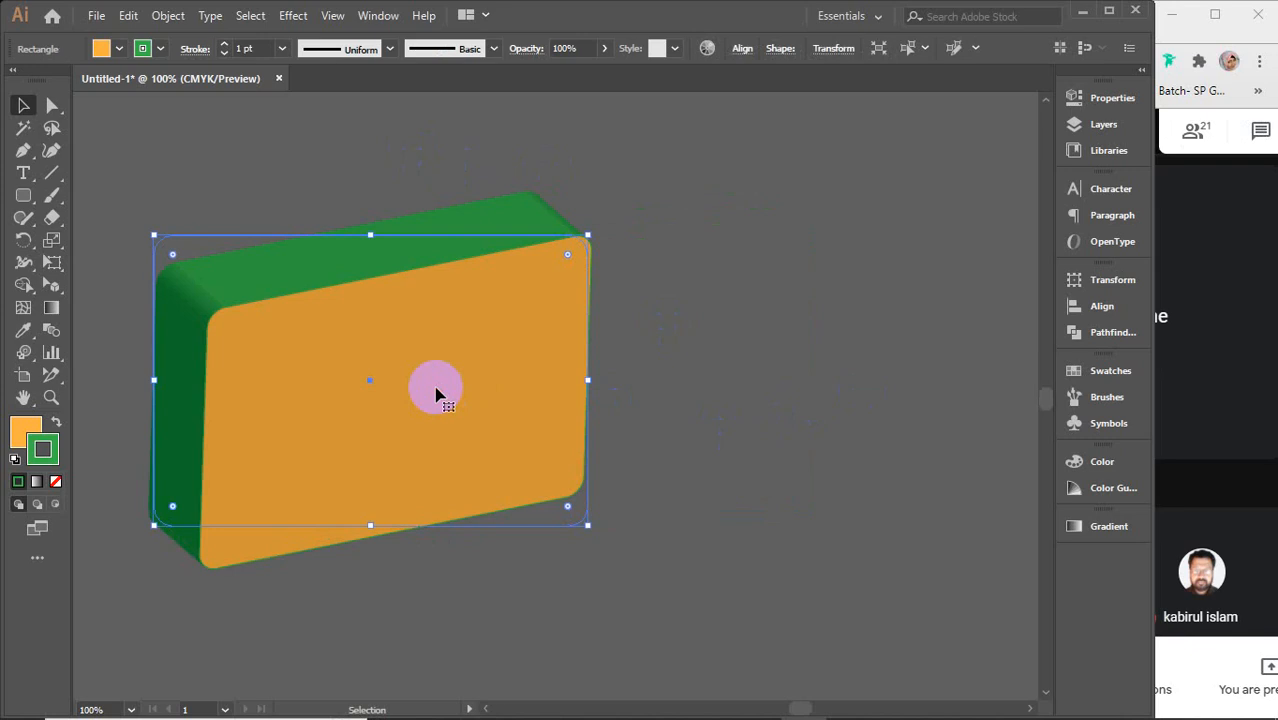
key(Delete)
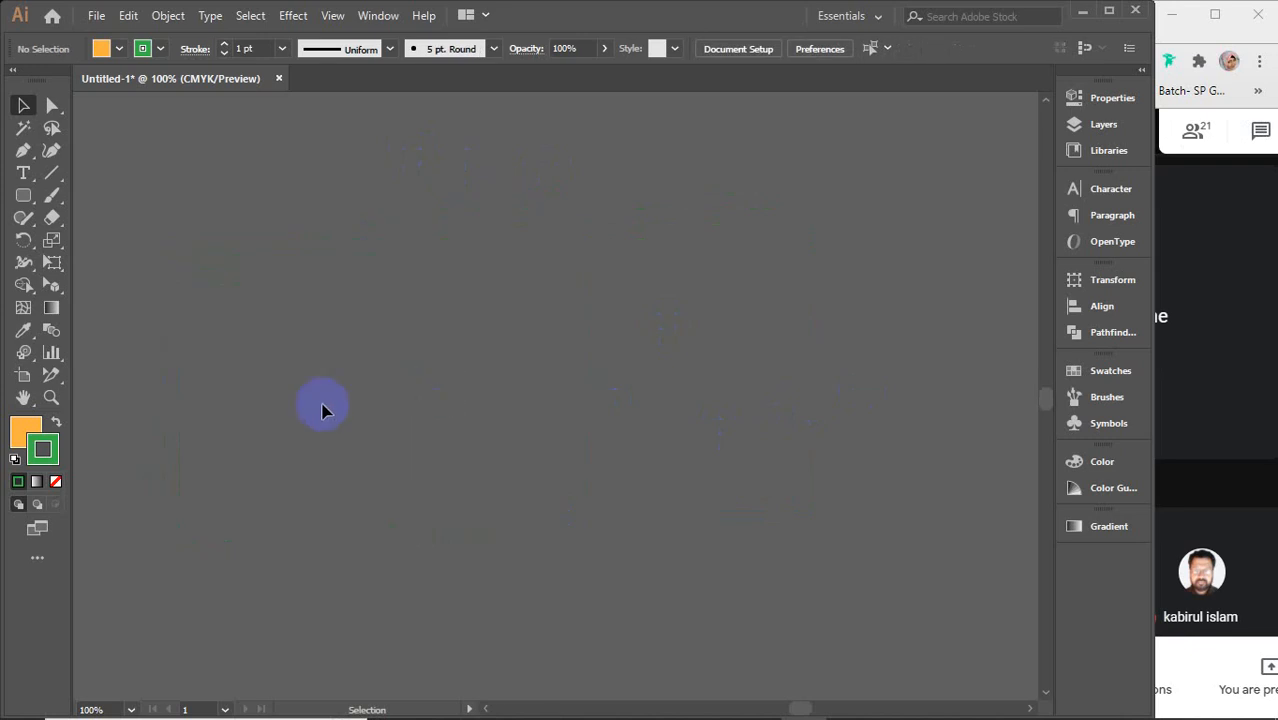
Step: Place a point text object on the empty canvas and shorten its placeholder text to "Lorem"
click(20, 175)
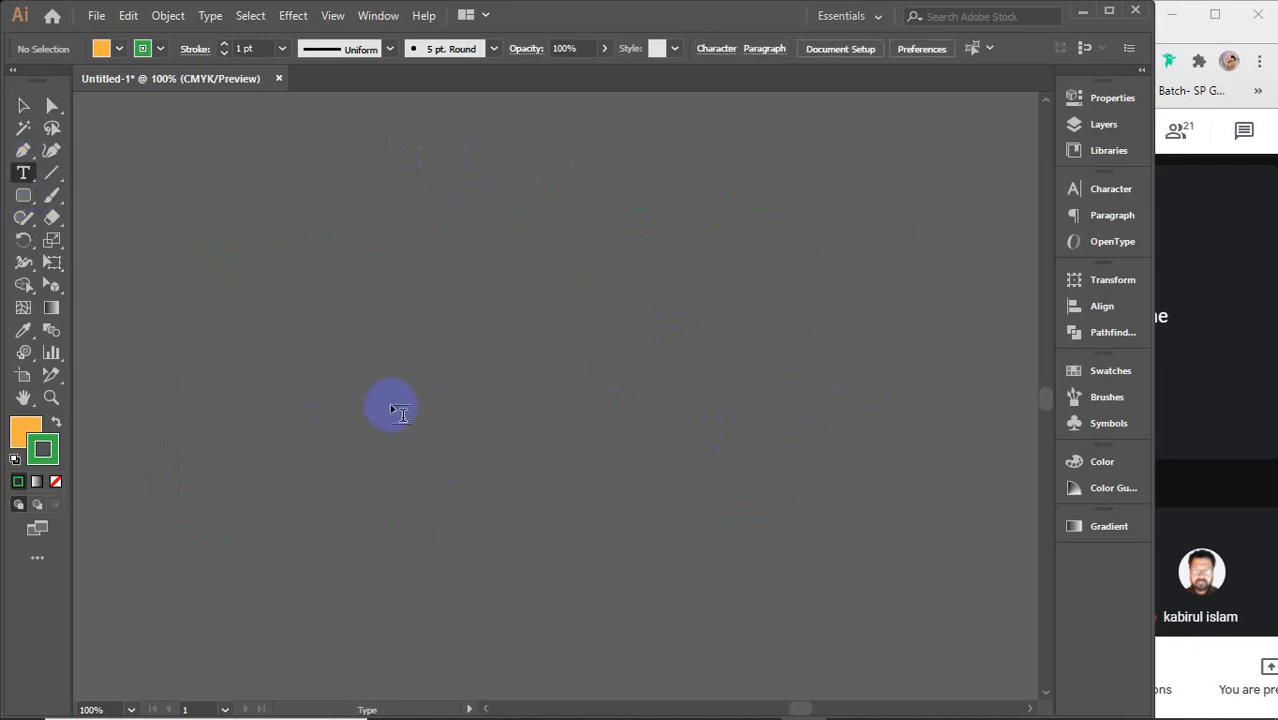
click(370, 363)
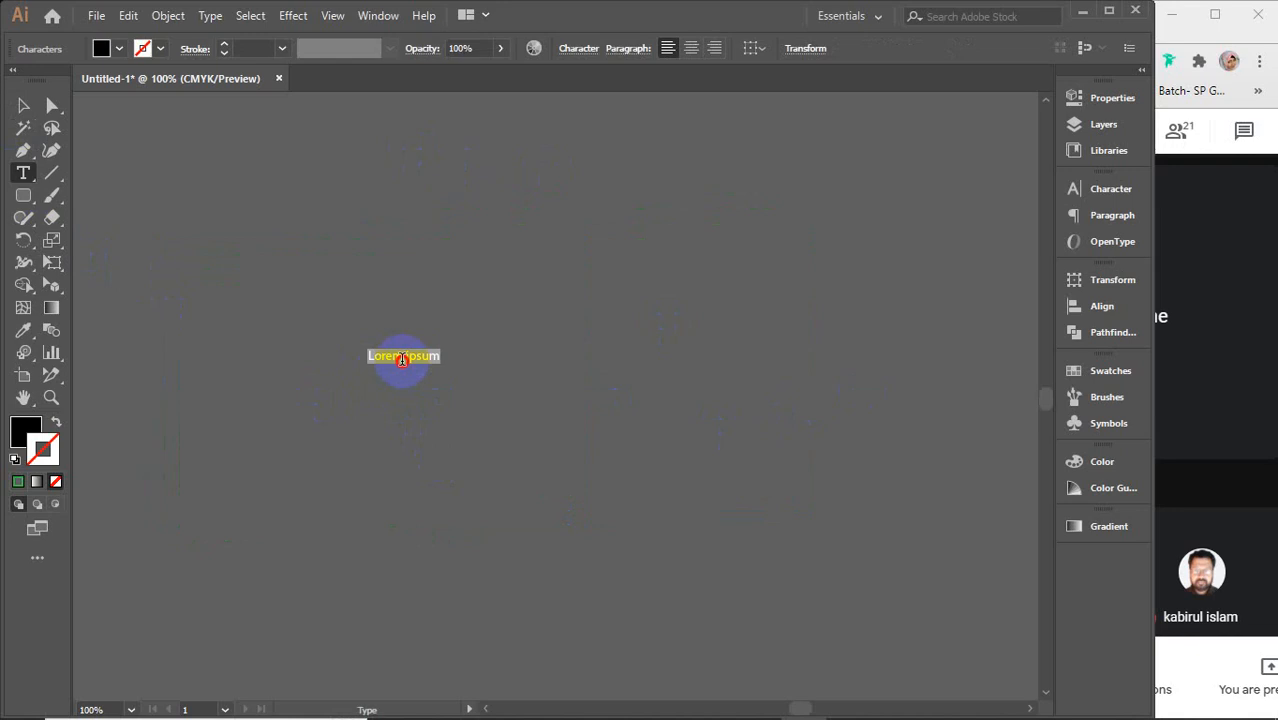
drag(402, 360, 535, 357)
key(BackSpace)
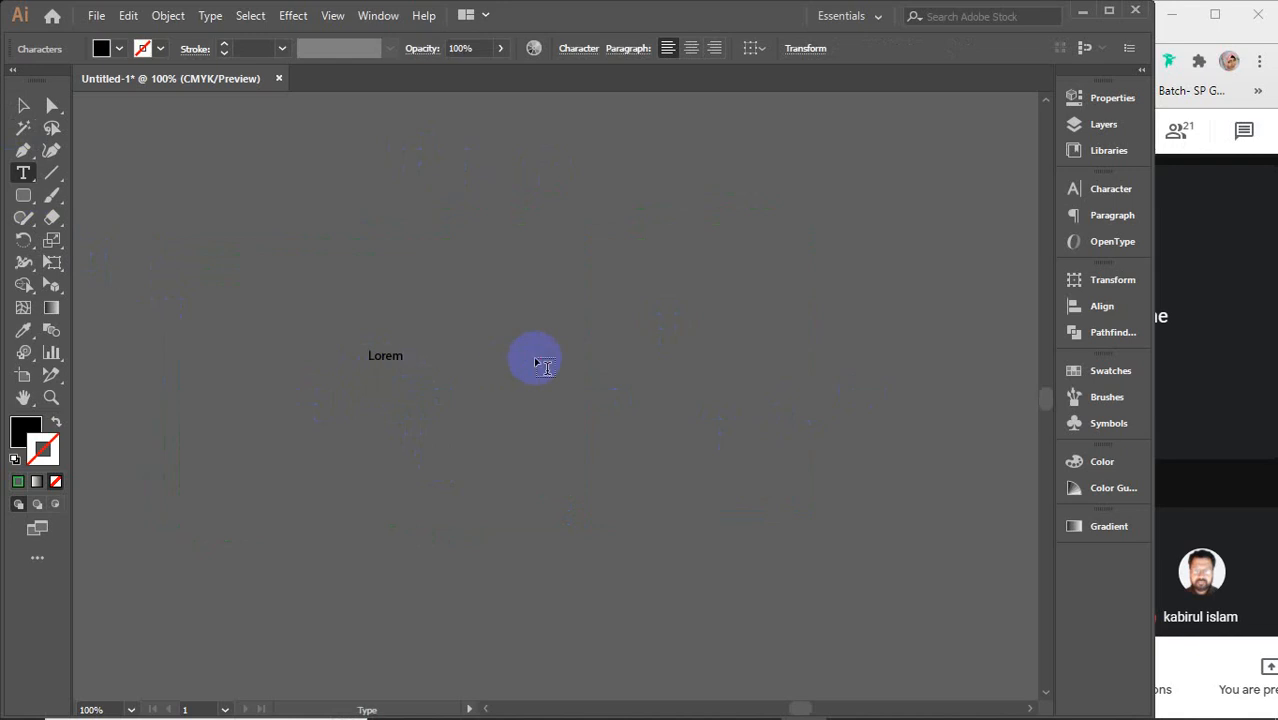
Step: Scale the "Lorem" text up to about 157 pt and move it up and to the left on the canvas
click(24, 106)
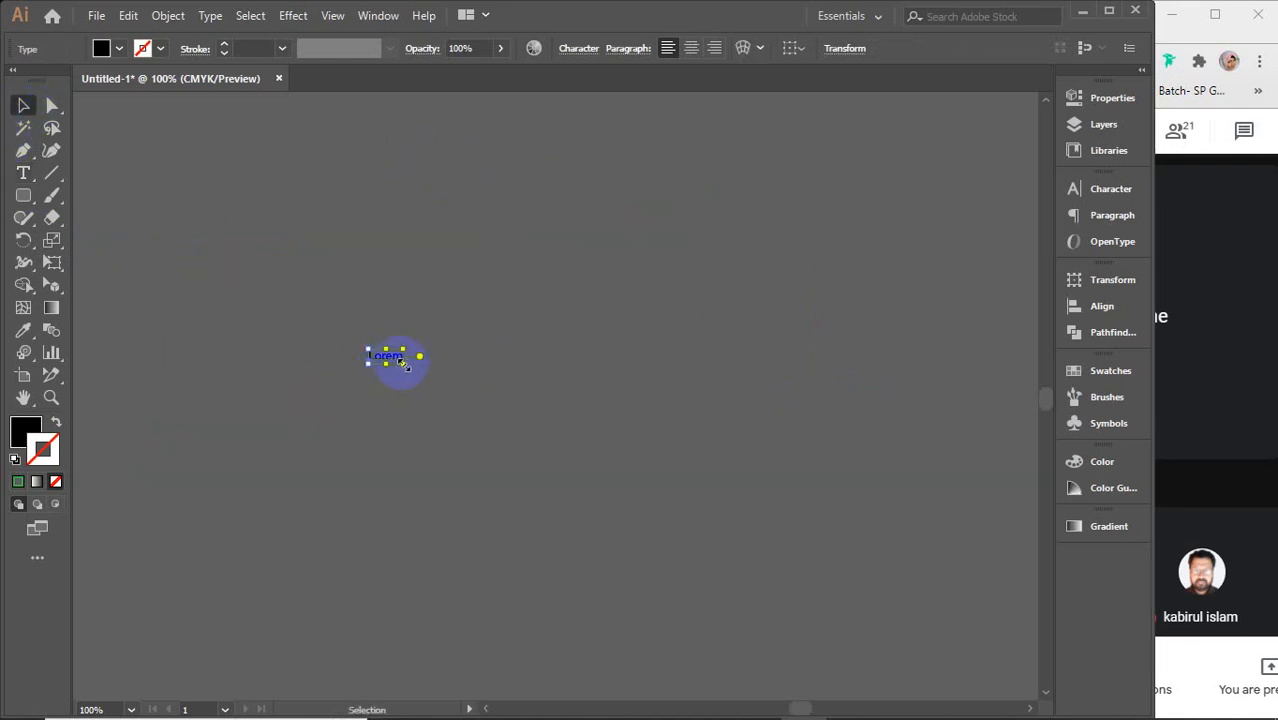
drag(401, 363, 827, 619)
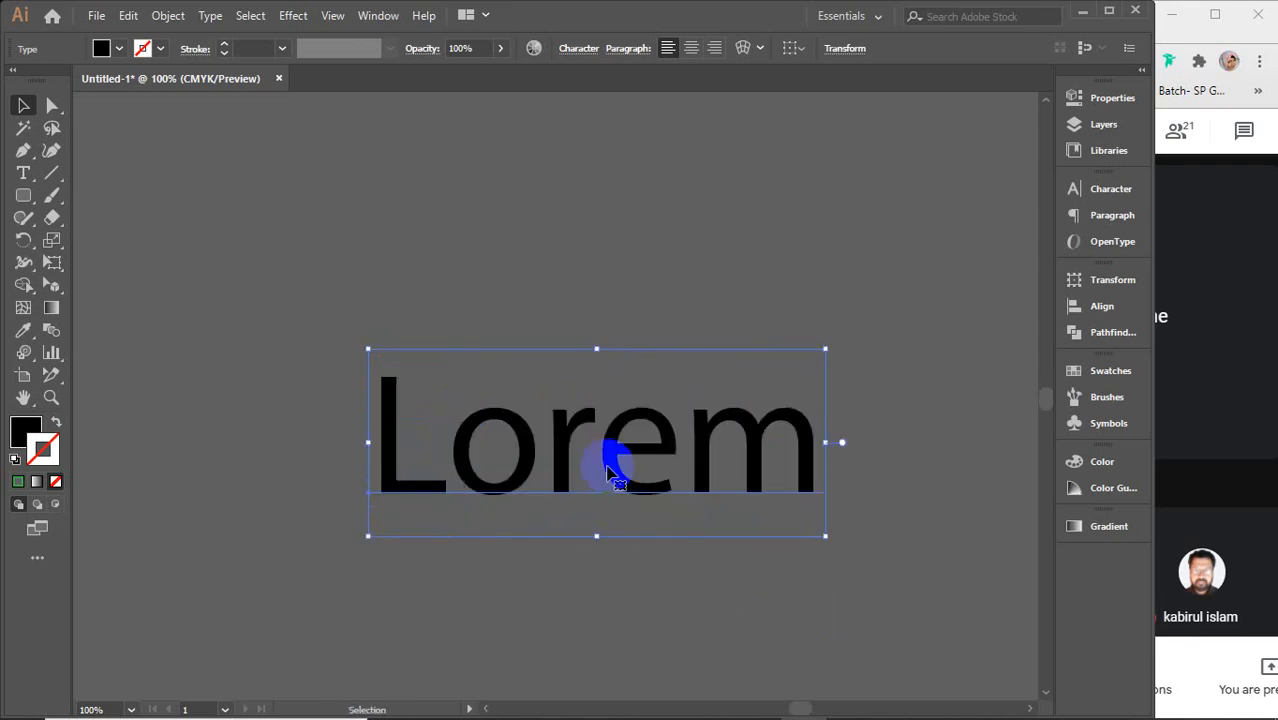
drag(607, 470, 533, 384)
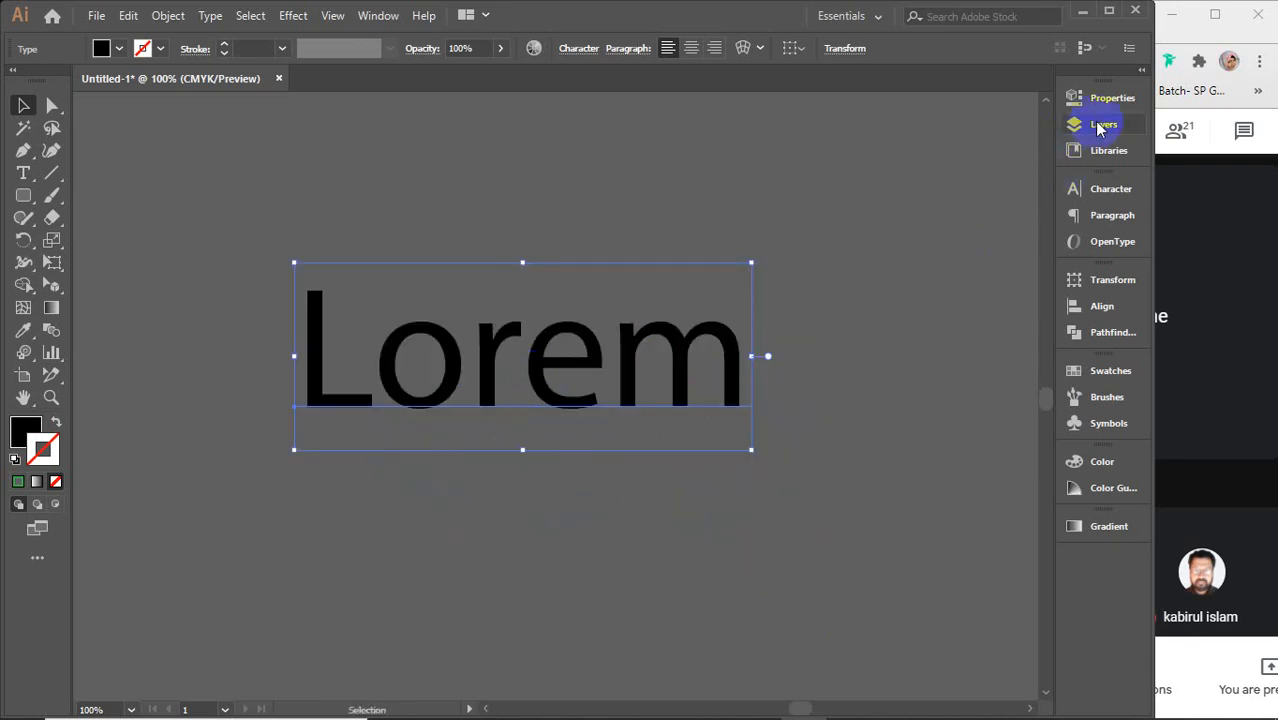
Step: Set the "Lorem" text in Montserrat Bold at 156 pt and reposition it on the canvas
click(1098, 190)
click(1038, 212)
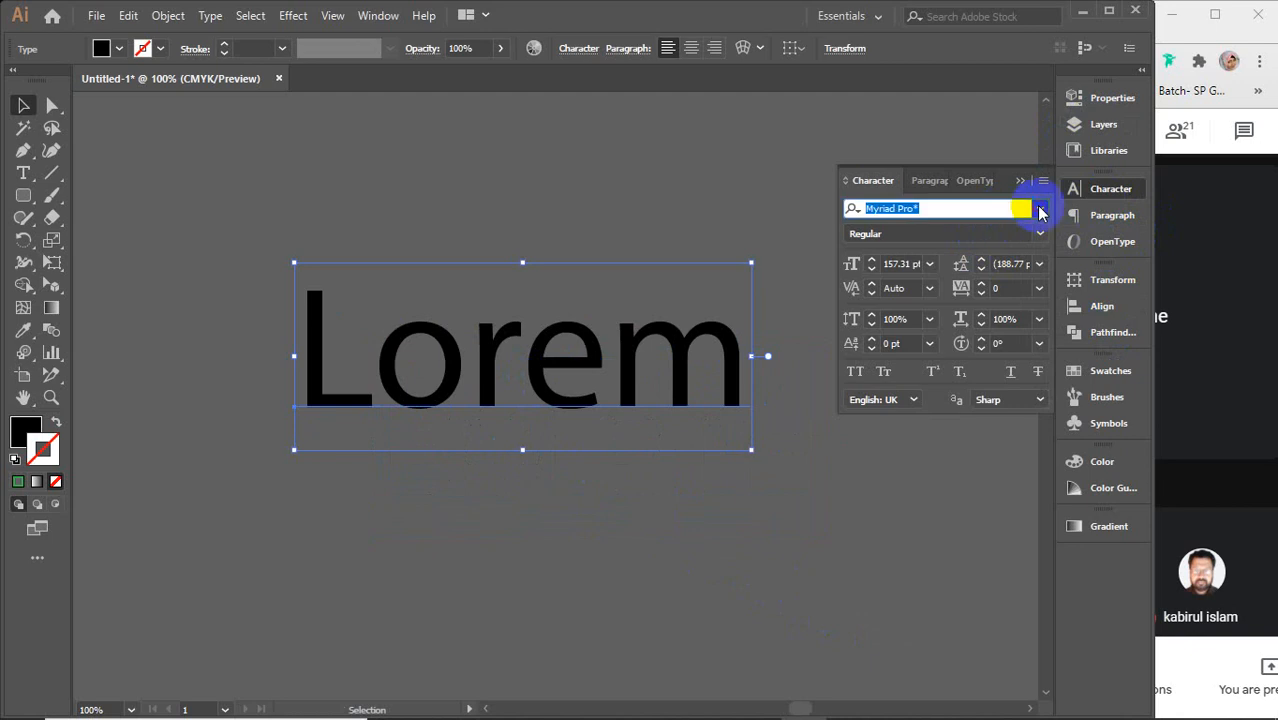
click(989, 331)
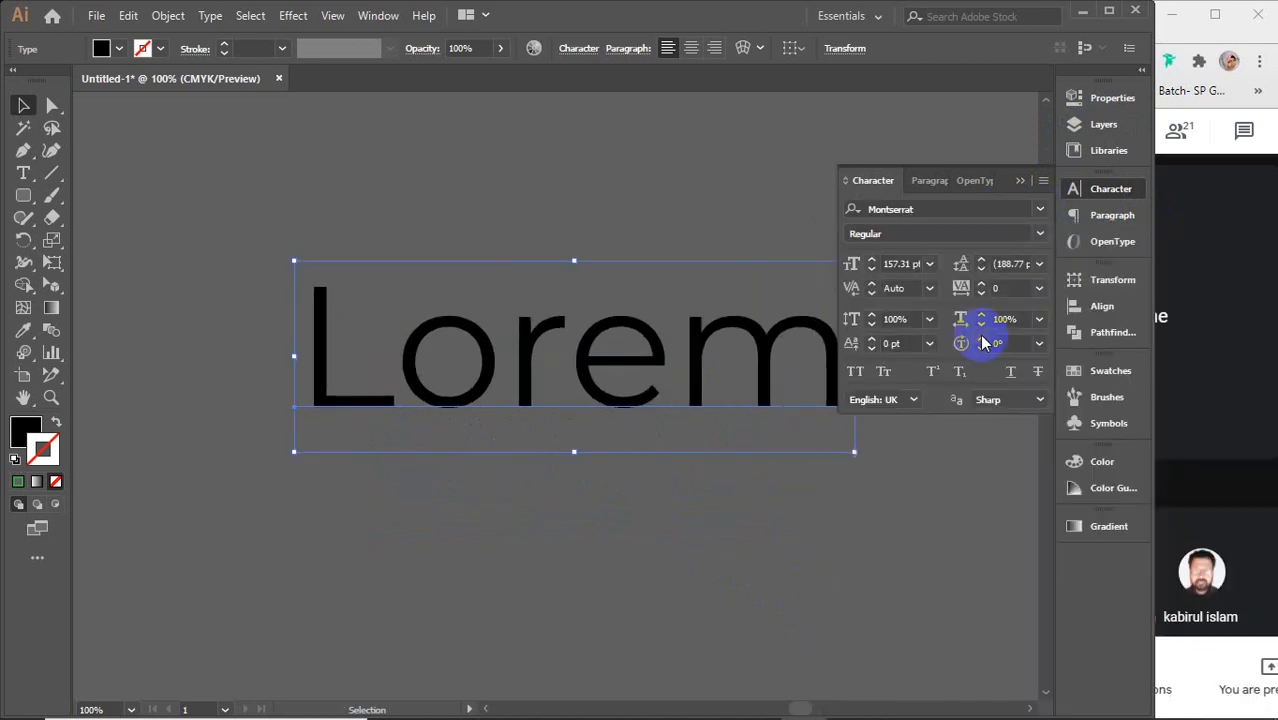
click(1040, 233)
click(926, 505)
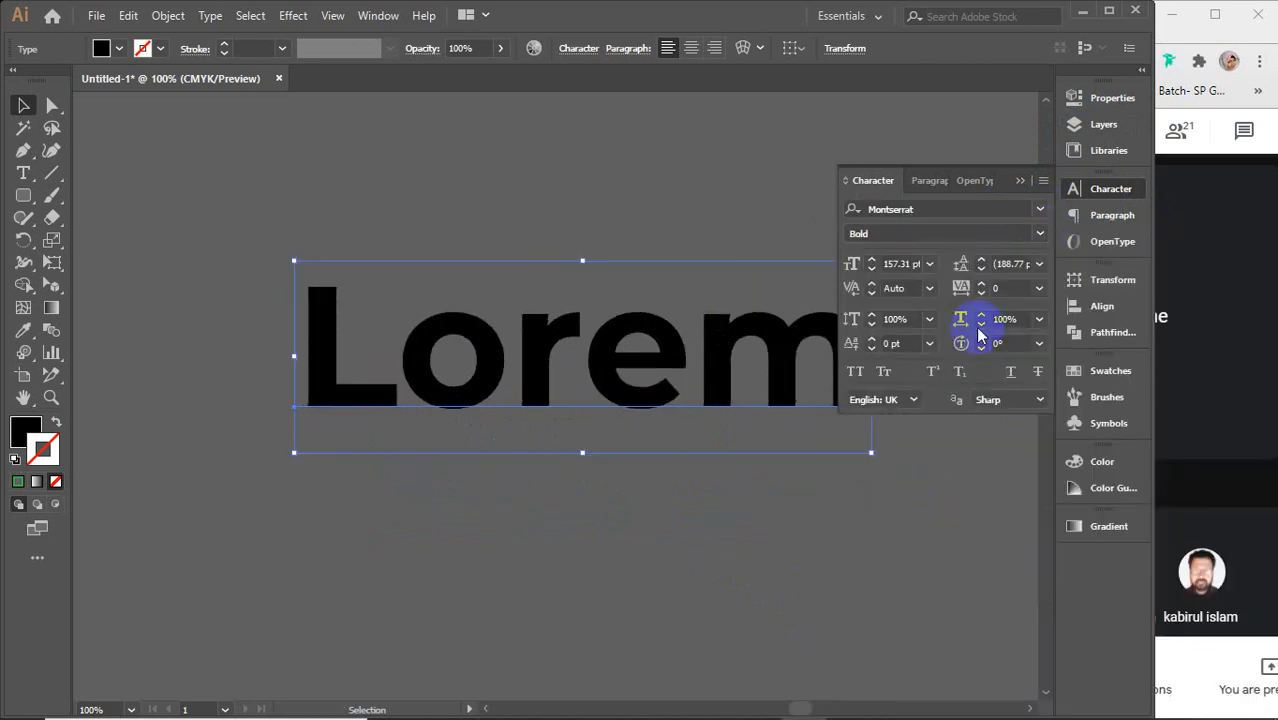
click(905, 264)
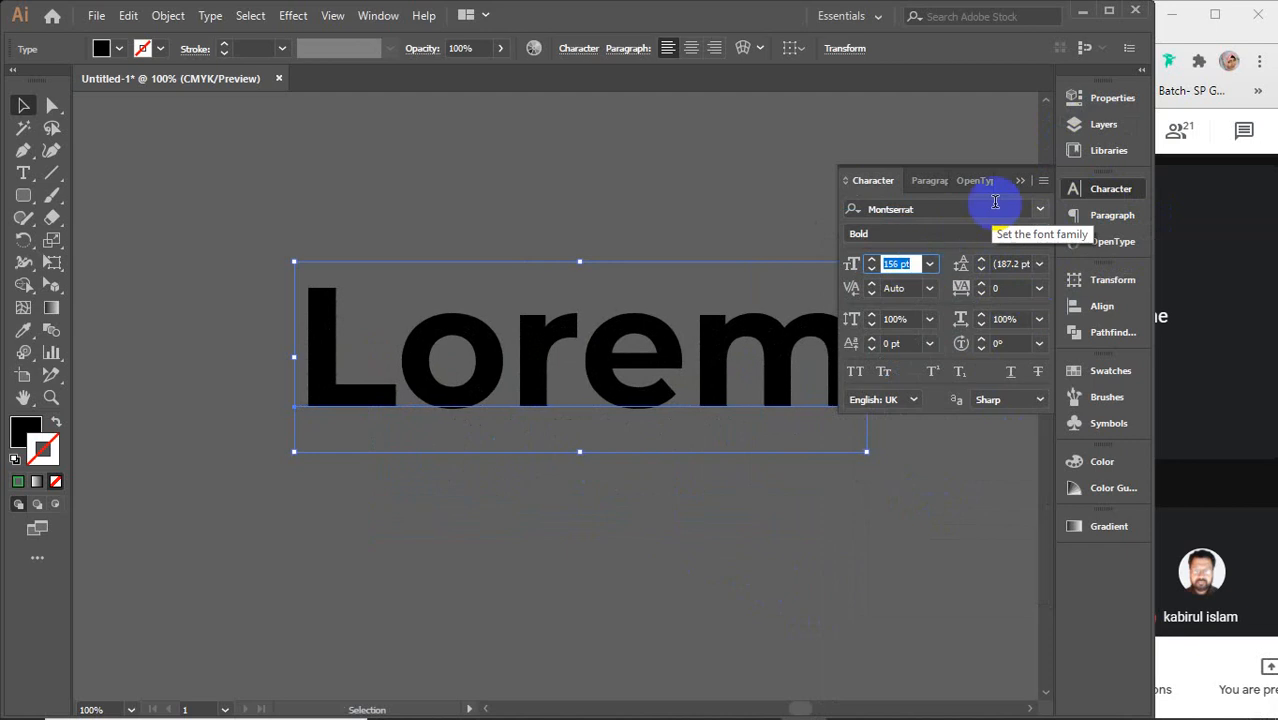
click(1019, 181)
drag(727, 378, 682, 435)
Step: Give the text a pinkish-red stroke and the yellow fill C=5 M=0 Y=90 K=0 from the swatches
click(1104, 372)
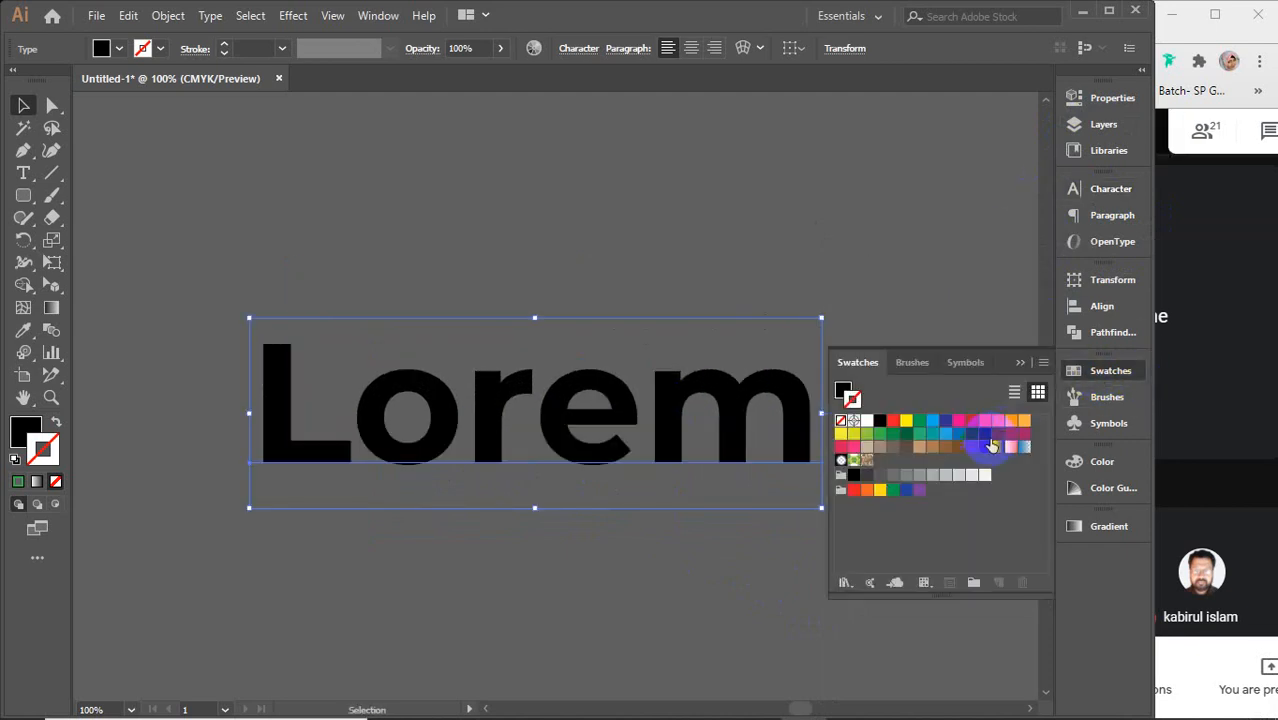
click(1024, 420)
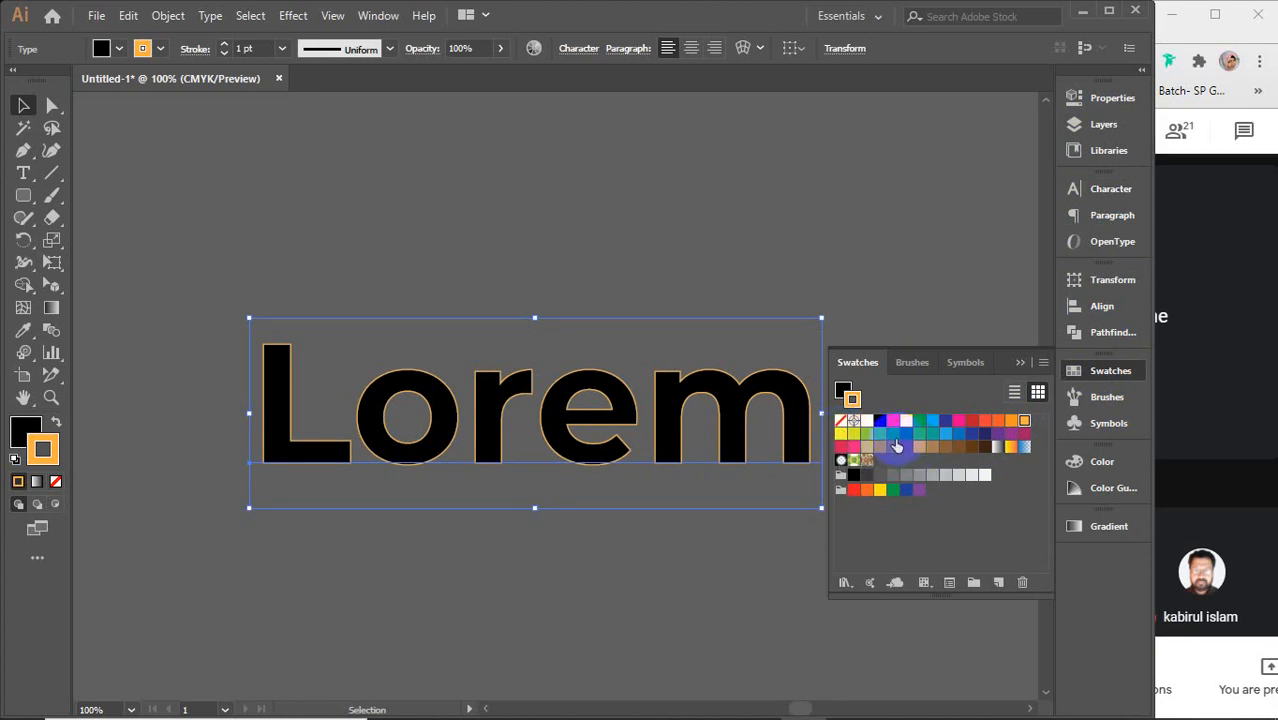
click(842, 447)
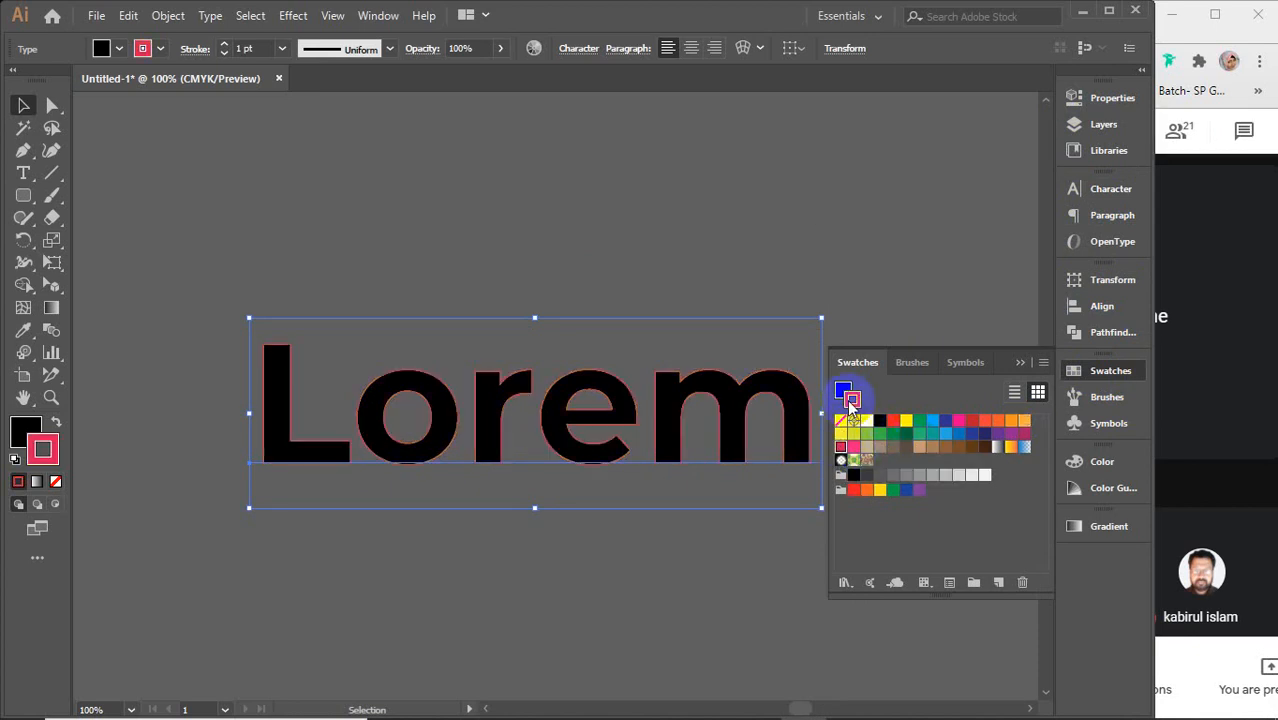
click(843, 388)
click(860, 438)
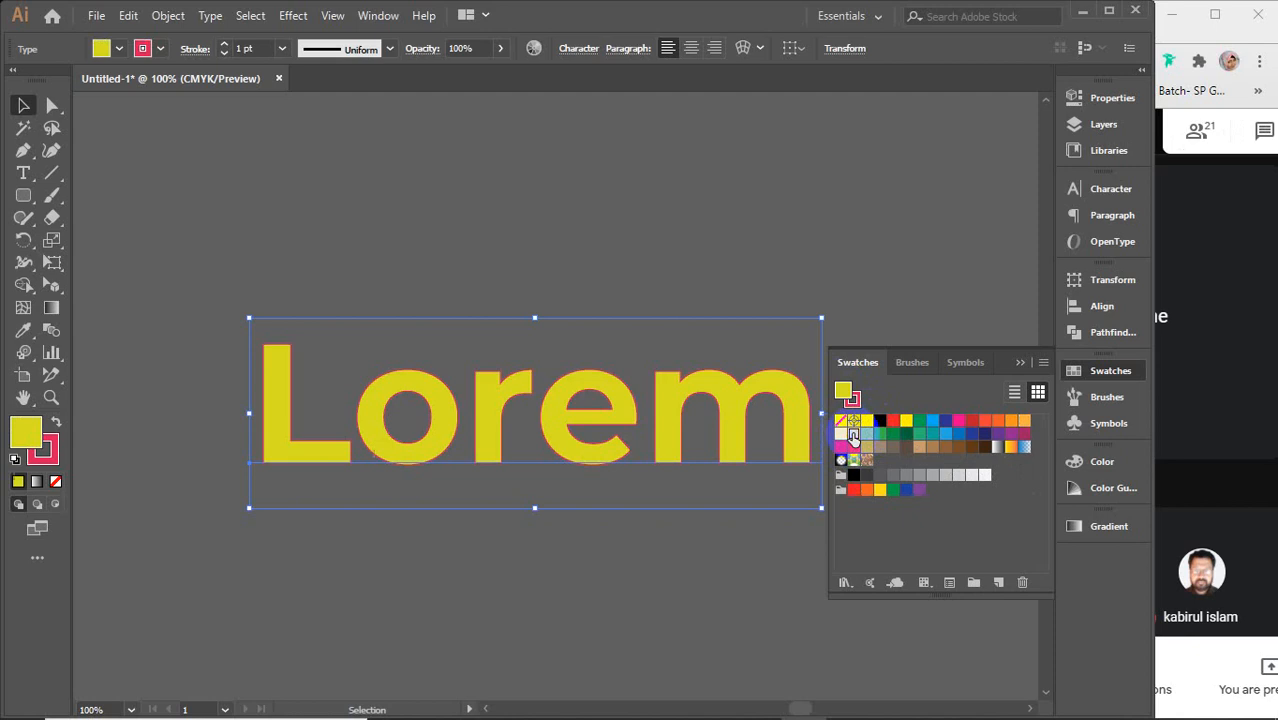
click(1024, 420)
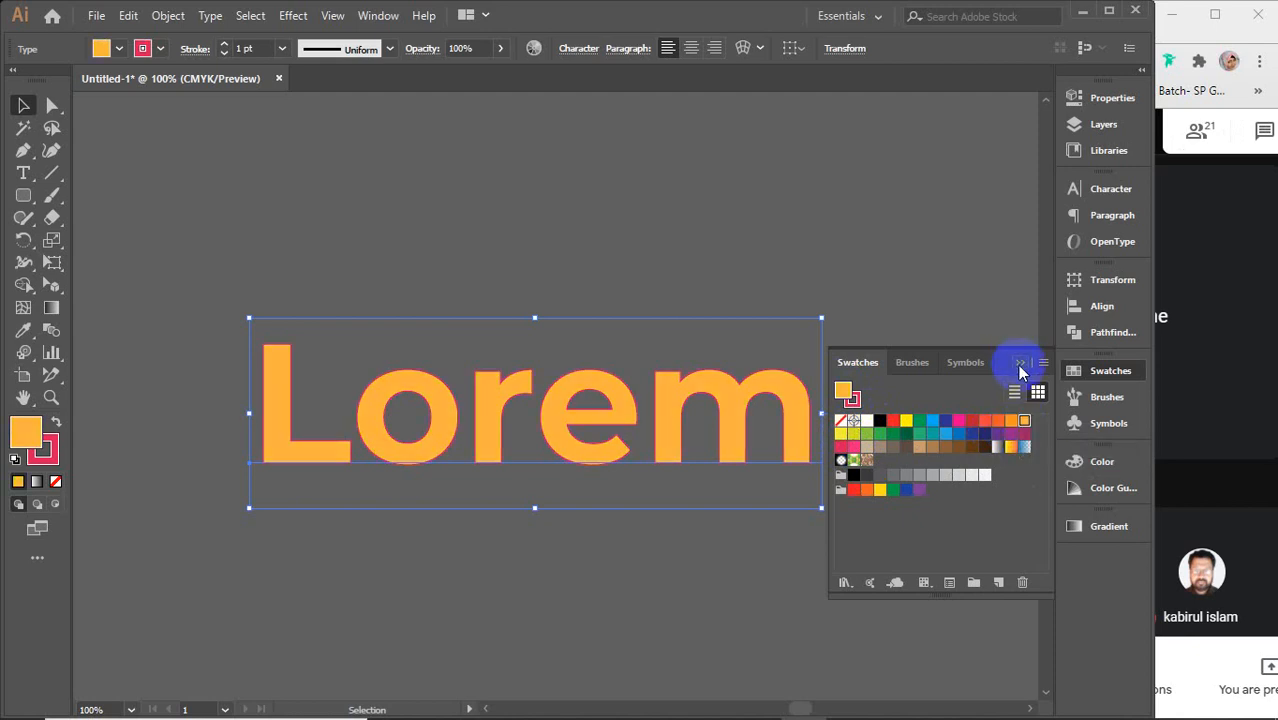
click(841, 434)
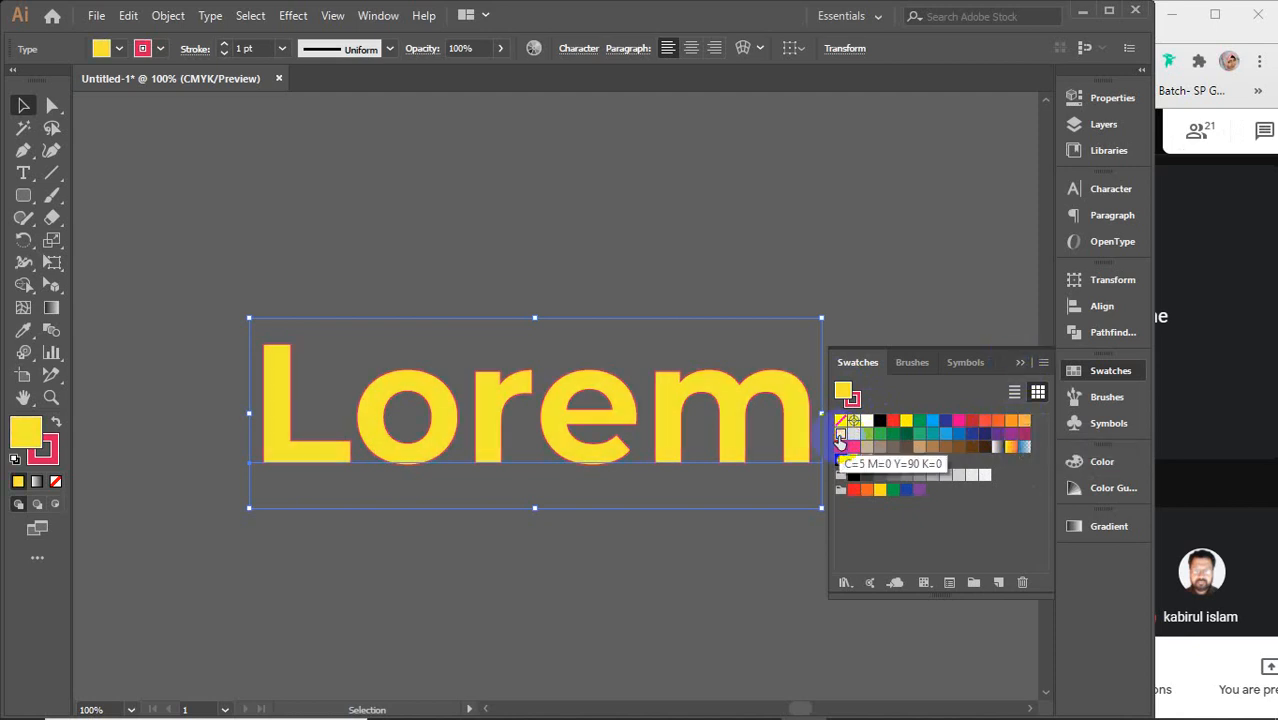
click(896, 371)
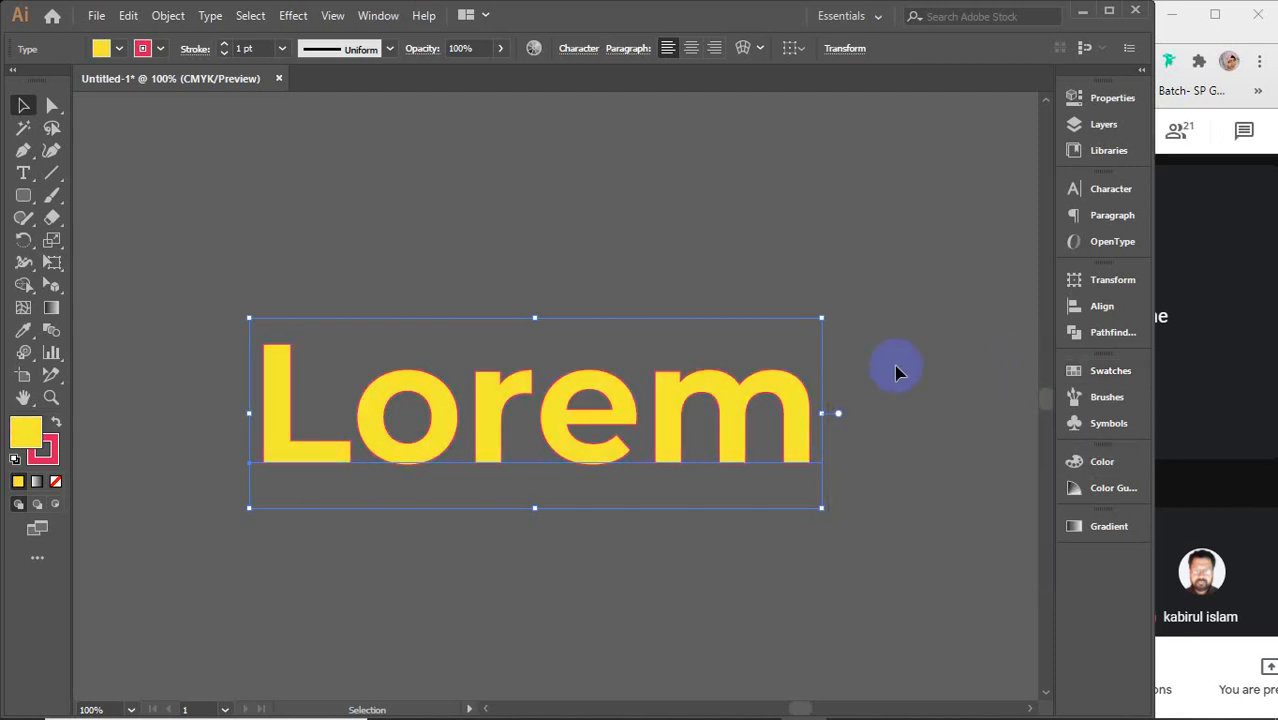
Step: Start a 3D Extrude & Bevel effect on the yellow text and preview it clear of the options dialog
click(740, 425)
click(293, 16)
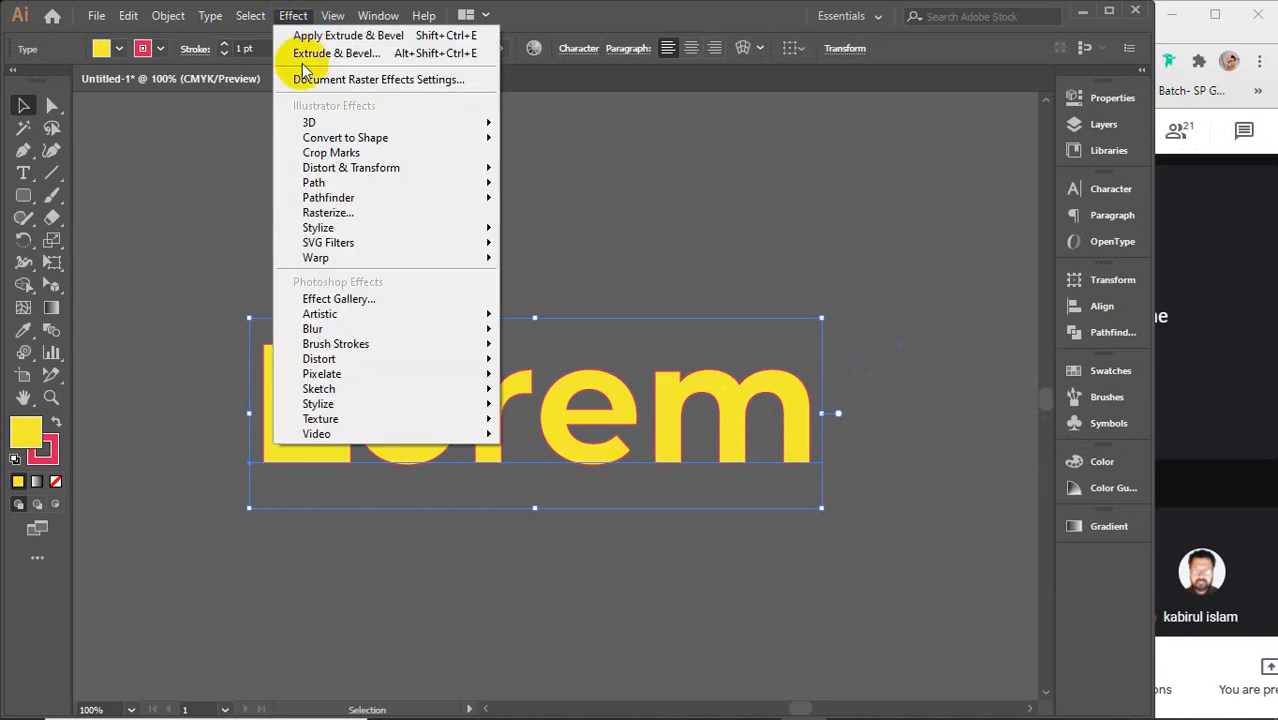
mouse_move(305, 122)
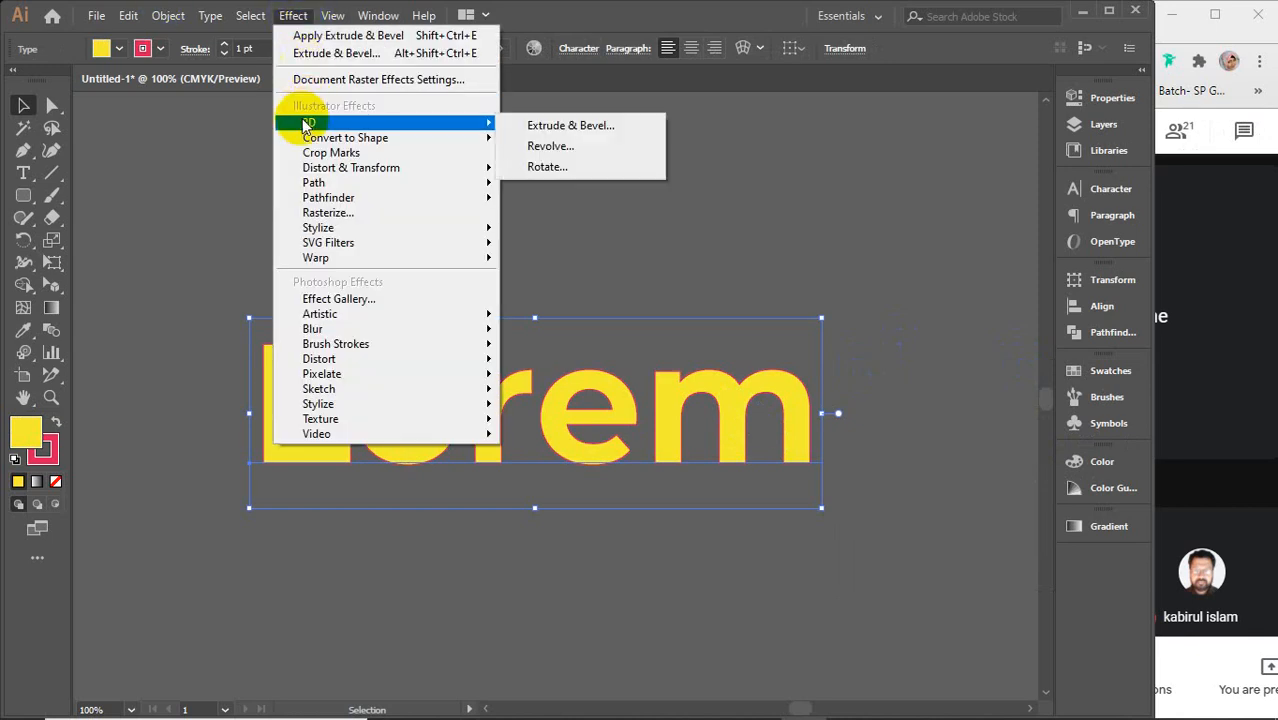
click(550, 128)
drag(847, 20, 970, 19)
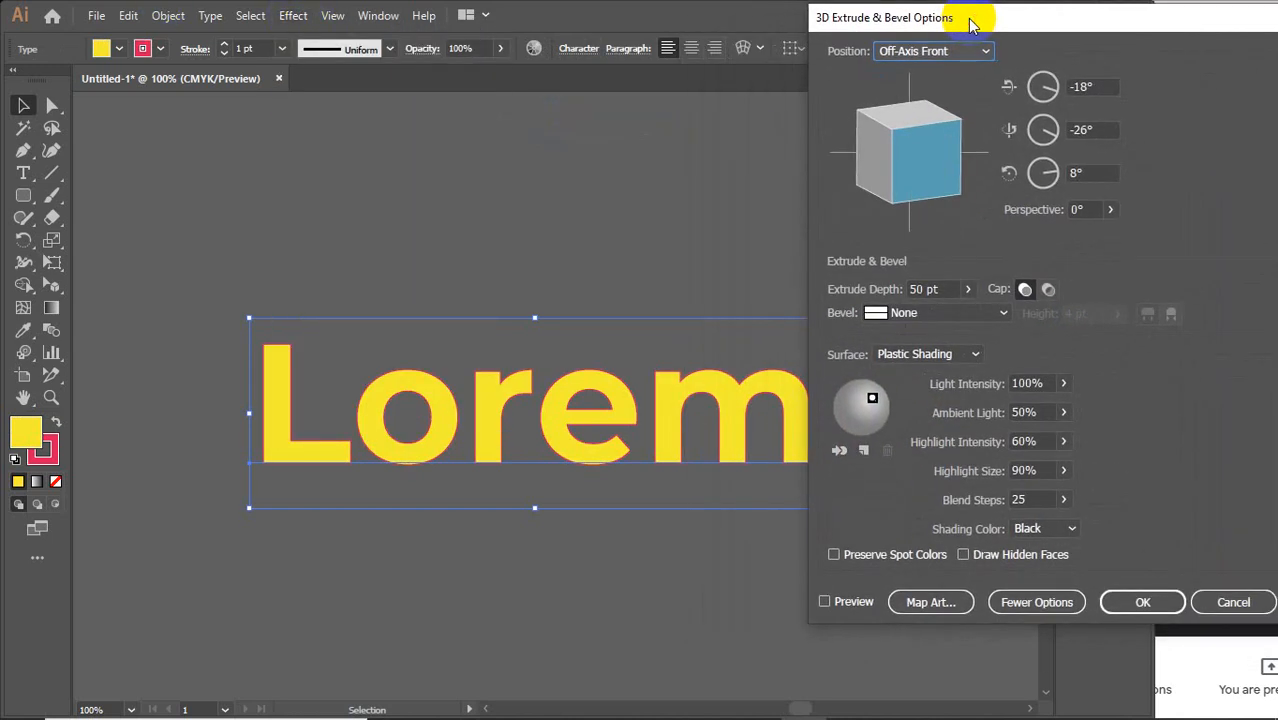
click(846, 602)
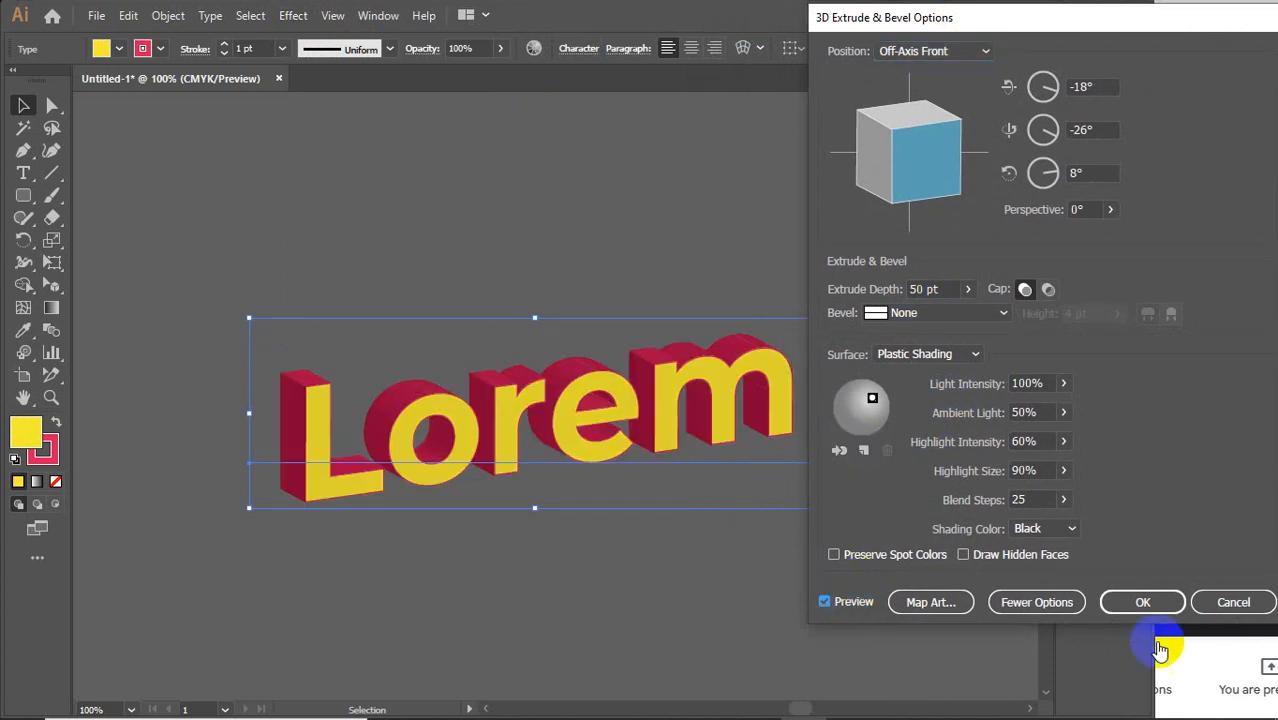
Step: Set the Z-axis rotation of the extruded text to 5° and apply the Extrude & Bevel effect
click(1098, 172)
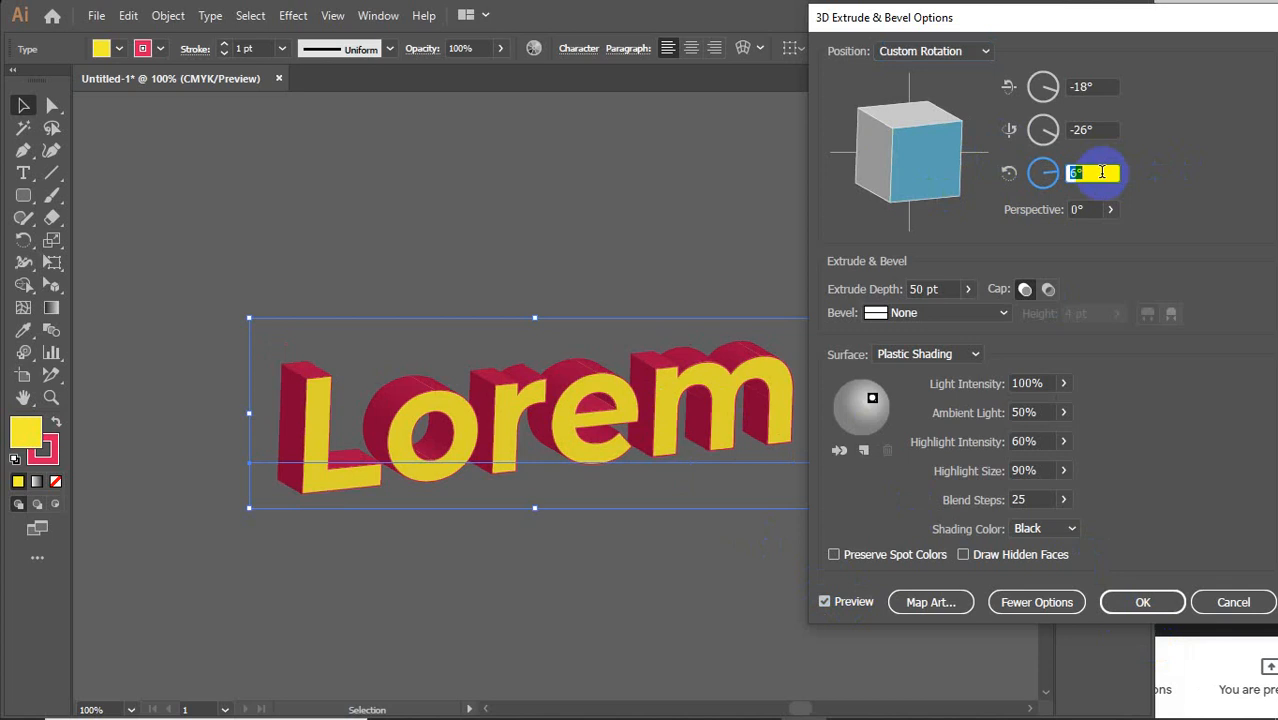
key(Down)
key(Down)
key(Down)
key(Down)
key(Down)
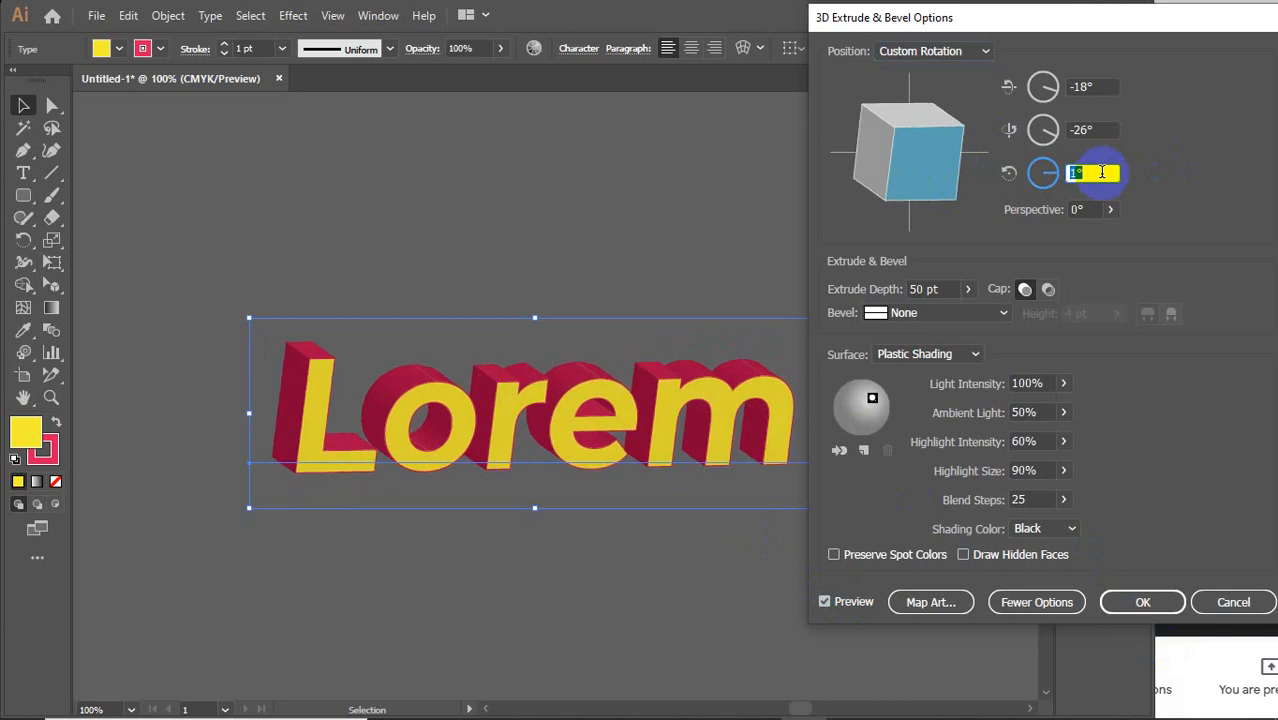
key(Down)
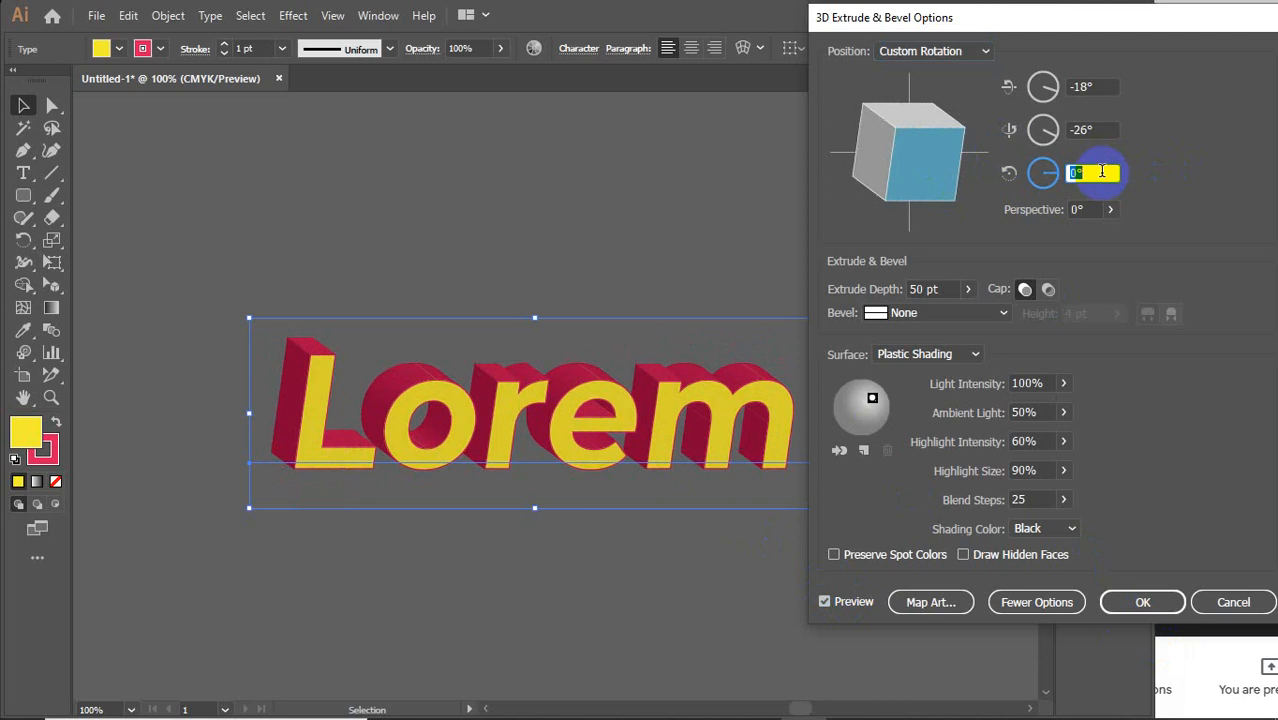
key(Up)
key(Up)
key(Up)
key(Up)
key(Up)
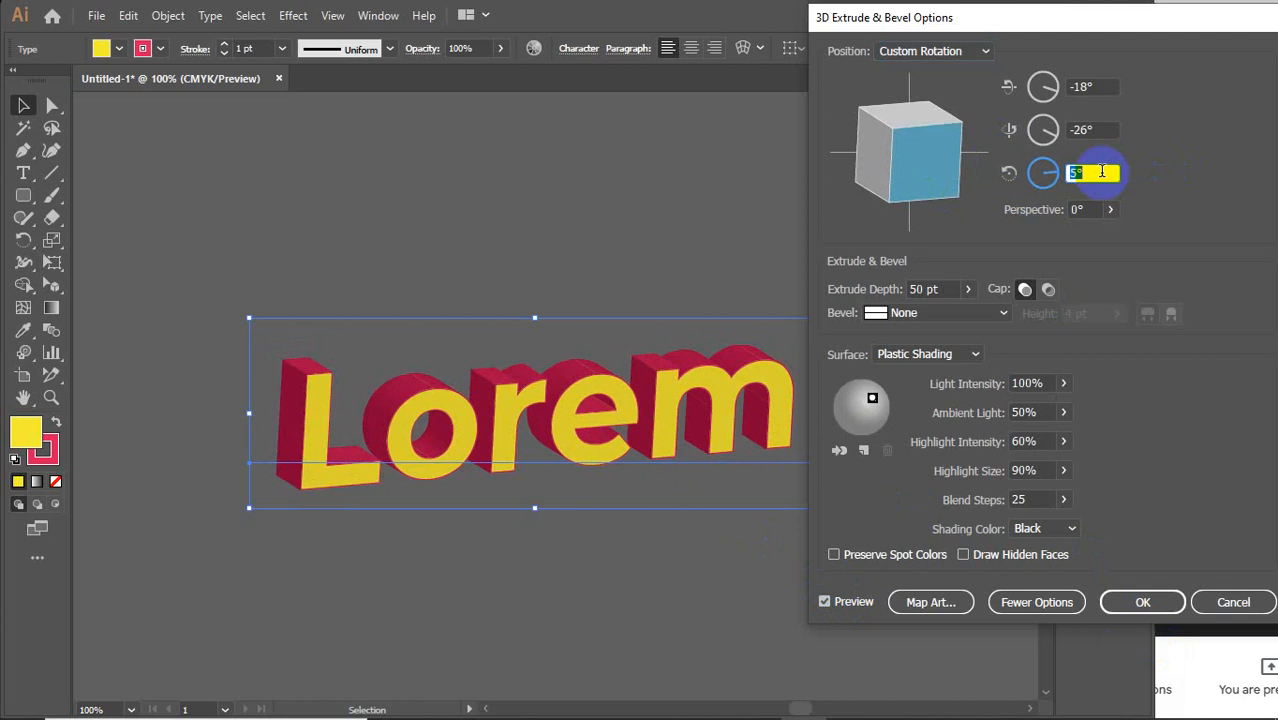
key(Up)
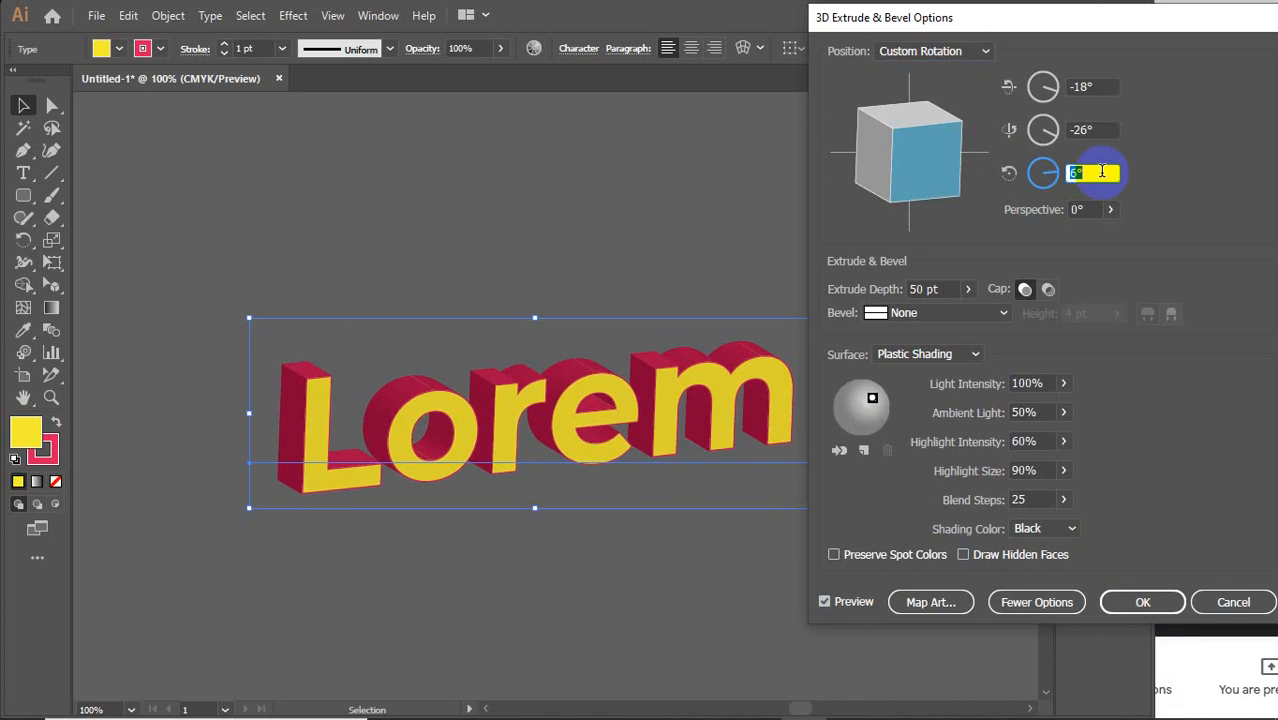
key(Down)
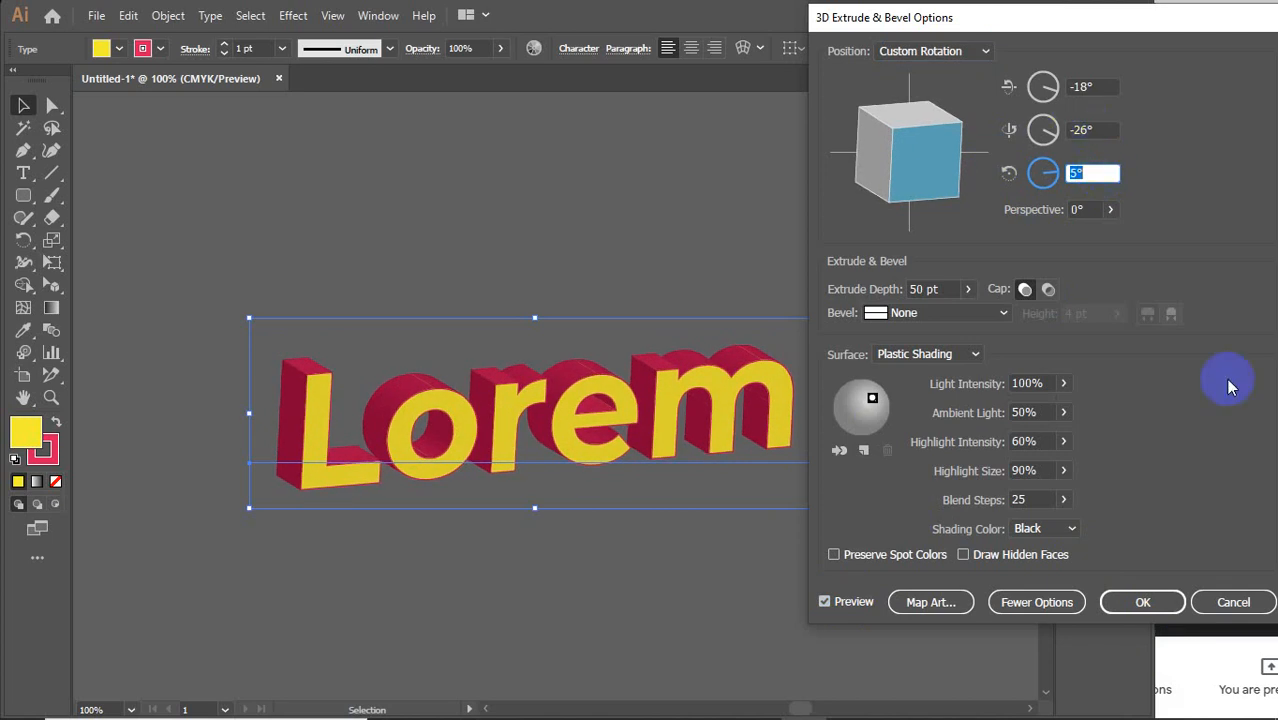
click(1132, 600)
Step: Inspect the extruded letters up close and delete the 3D "Lorem" text from the canvas
click(742, 556)
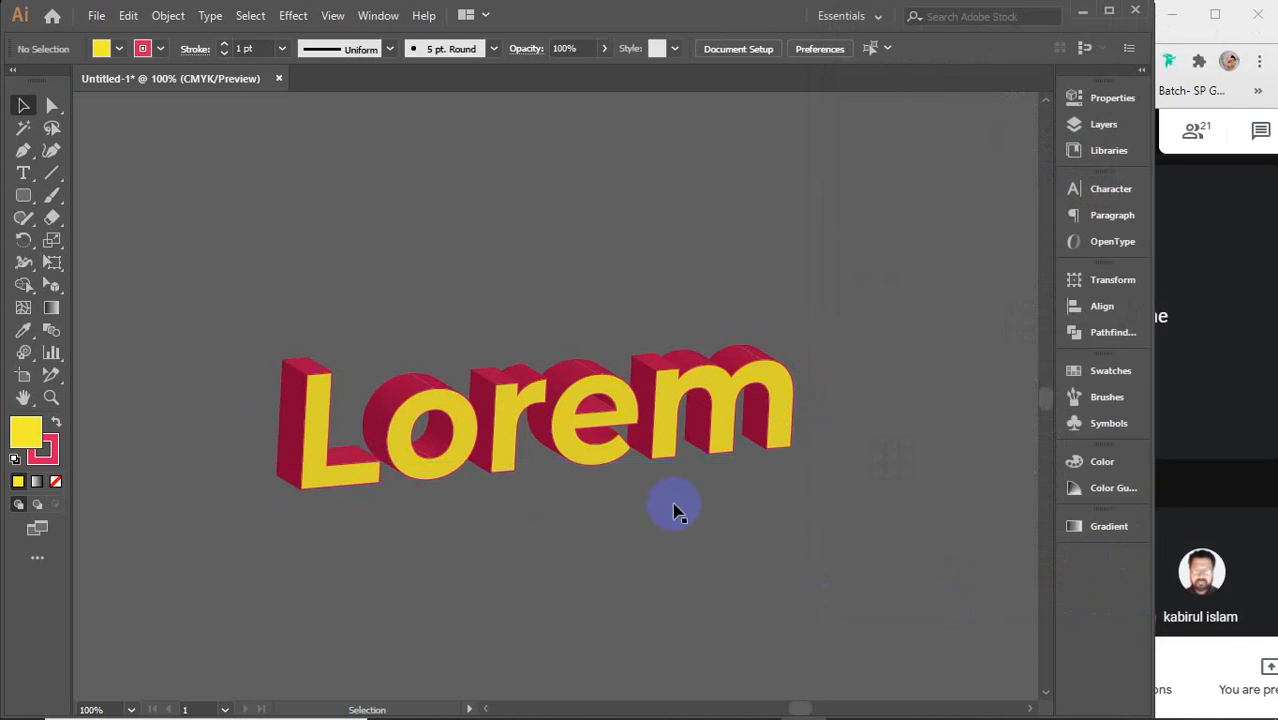
scroll(660, 480, up, 3)
click(703, 614)
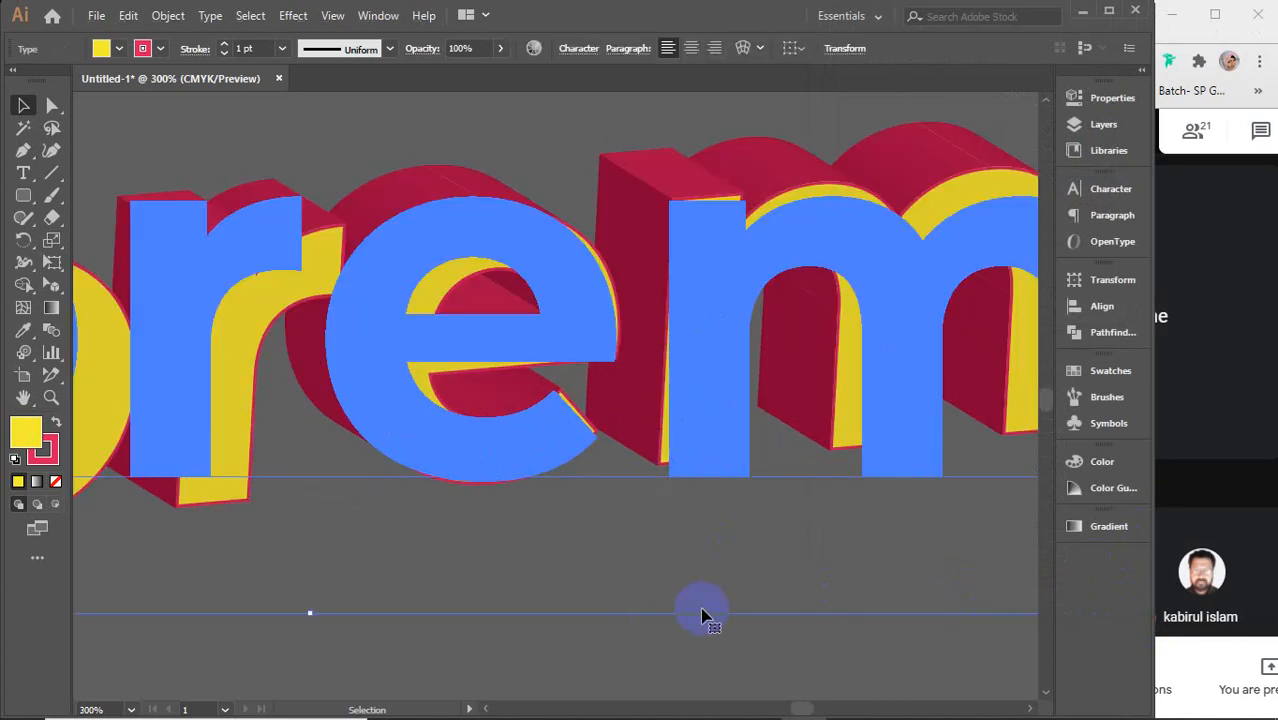
click(688, 690)
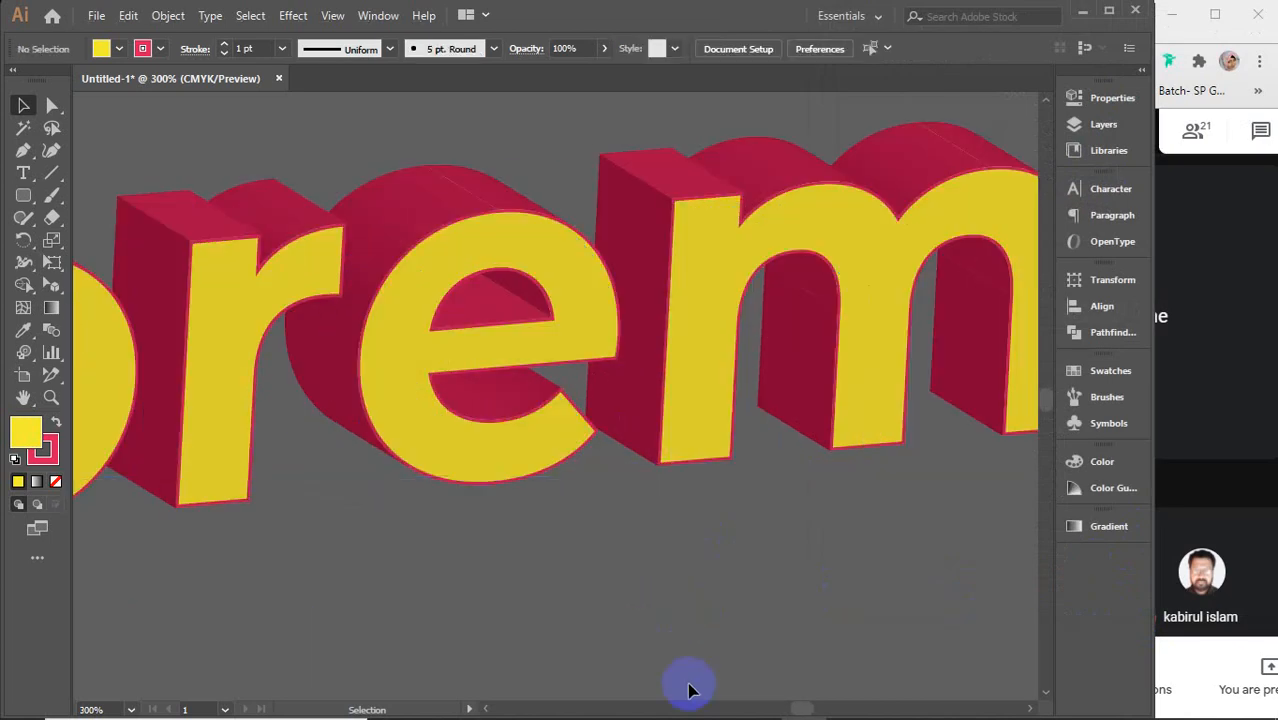
scroll(688, 690, down, 3)
drag(688, 678, 678, 541)
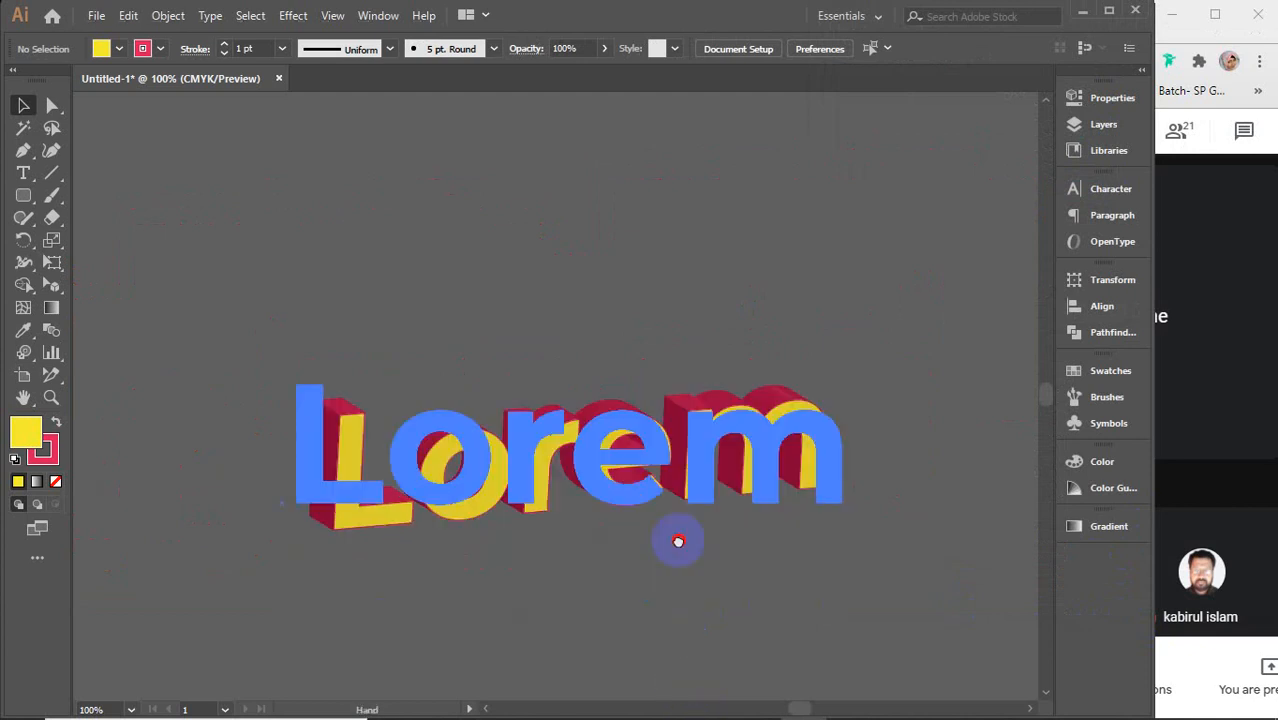
click(450, 440)
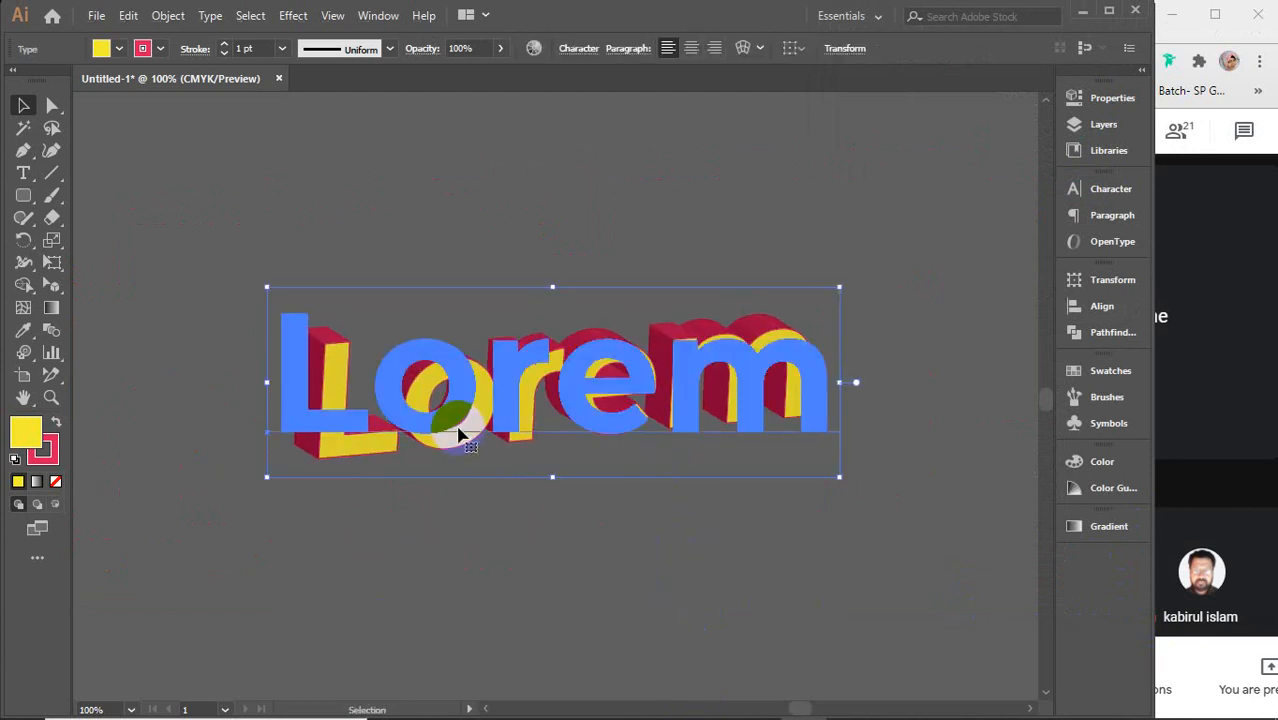
key(Delete)
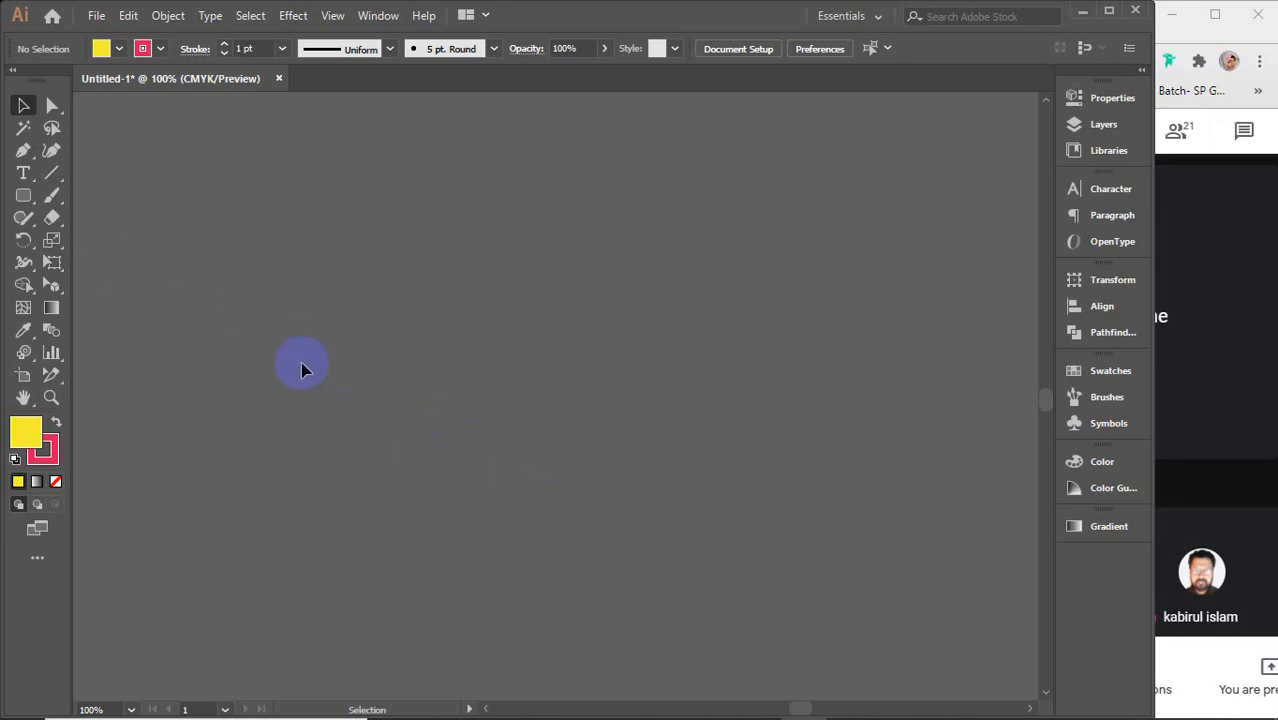
Step: Draw an open half-profile path with the Pen tool: an outward-curving upper part, a vertical stem about 2 in long and a short curved foot
click(23, 152)
click(711, 208)
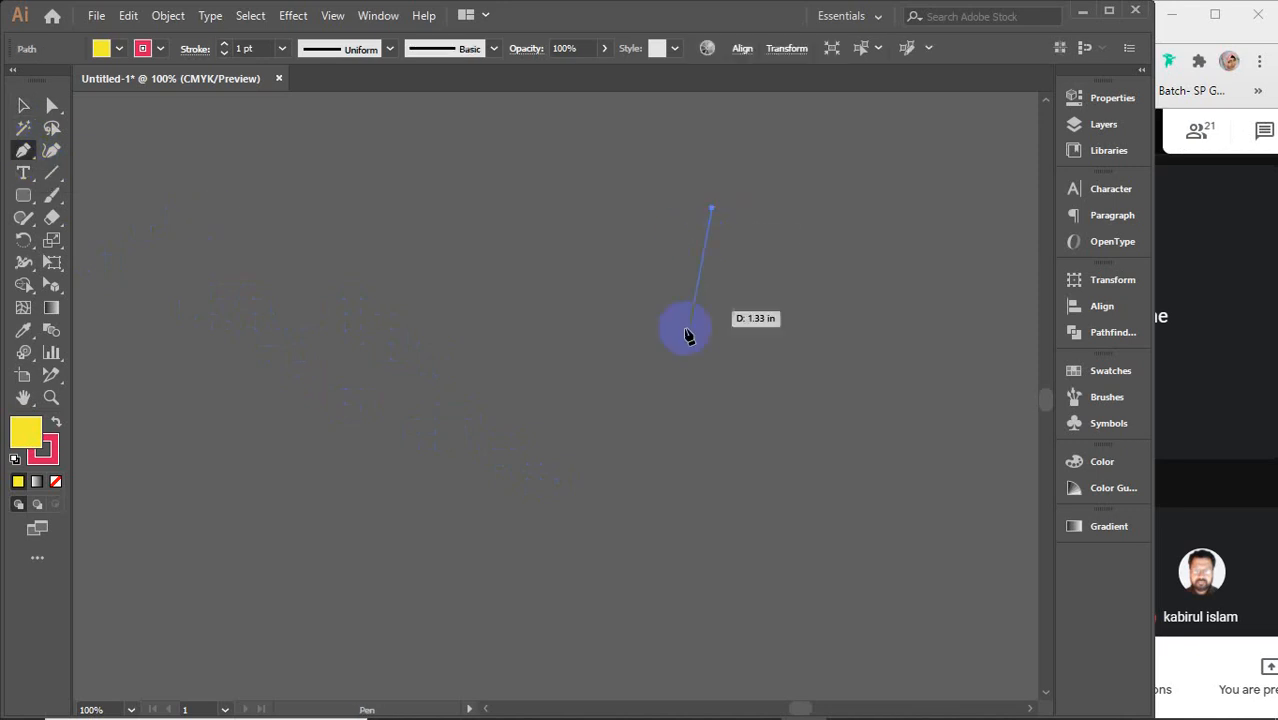
drag(573, 400, 428, 430)
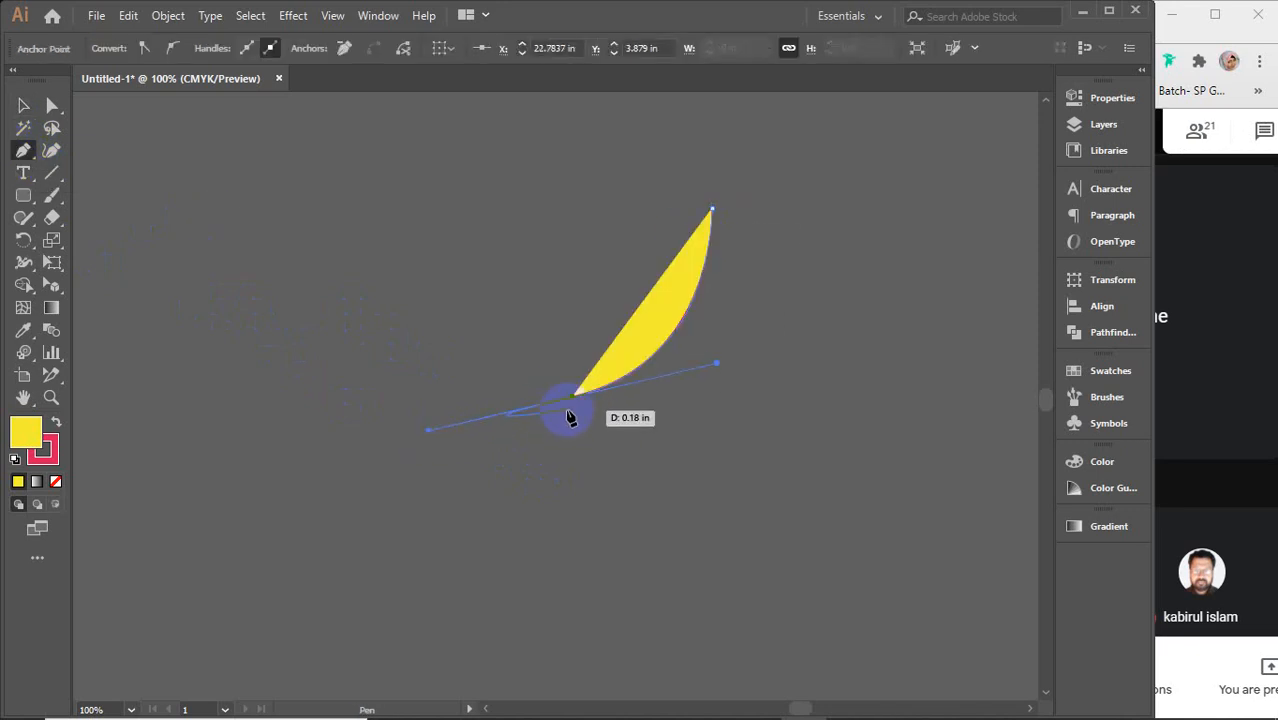
drag(575, 405, 590, 562)
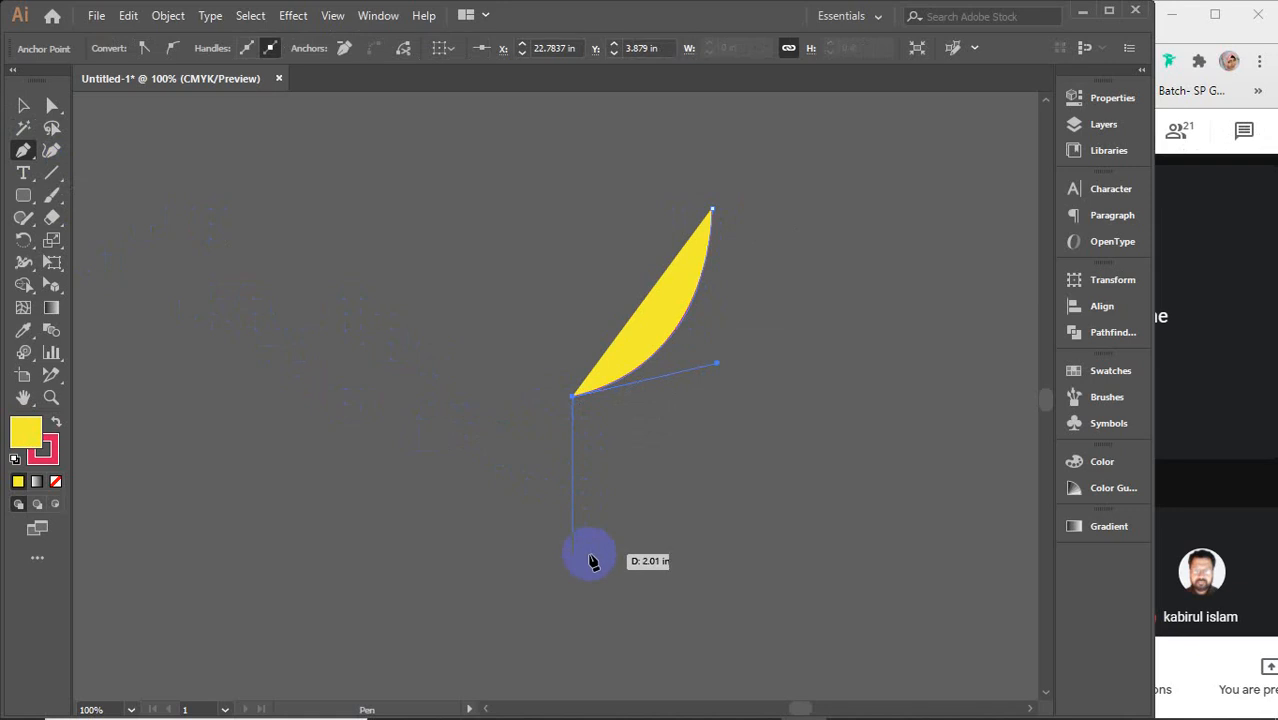
click(575, 554)
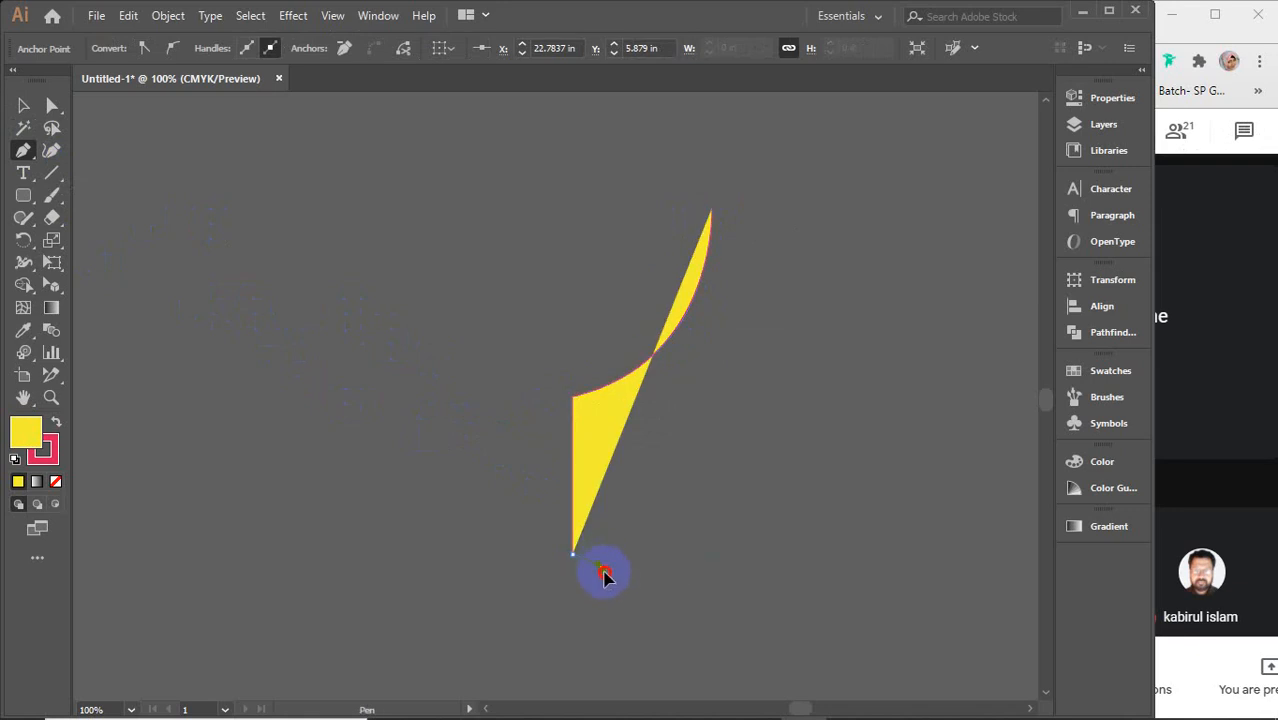
drag(608, 582, 608, 582)
click(23, 105)
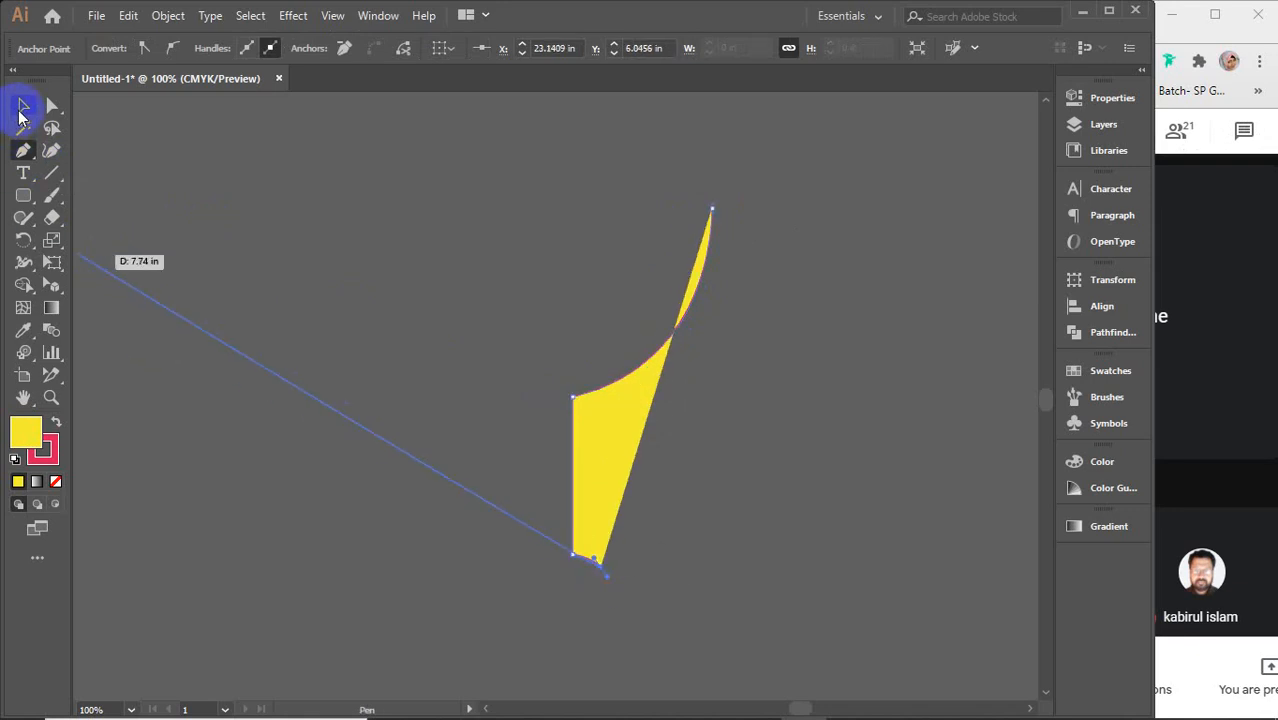
Step: Remove the yellow fill from the half-profile path, keep its pink stroke, and make the stroke the active color attribute
click(446, 236)
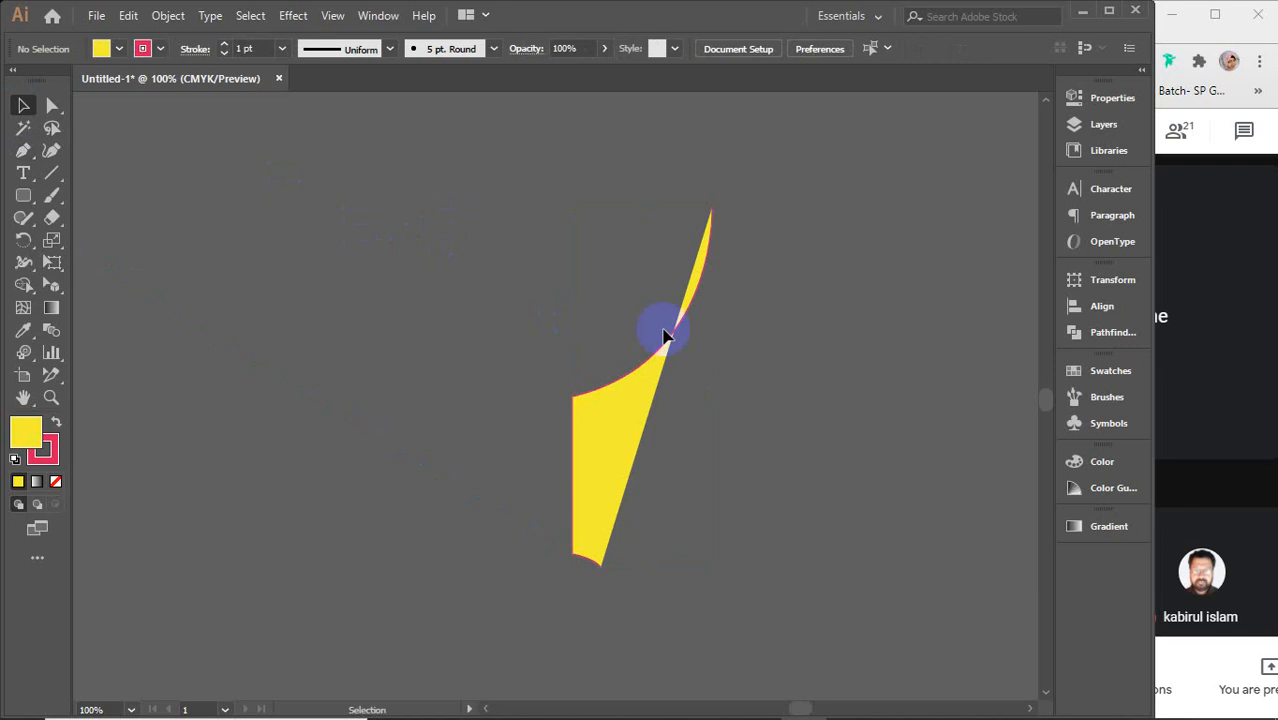
click(651, 371)
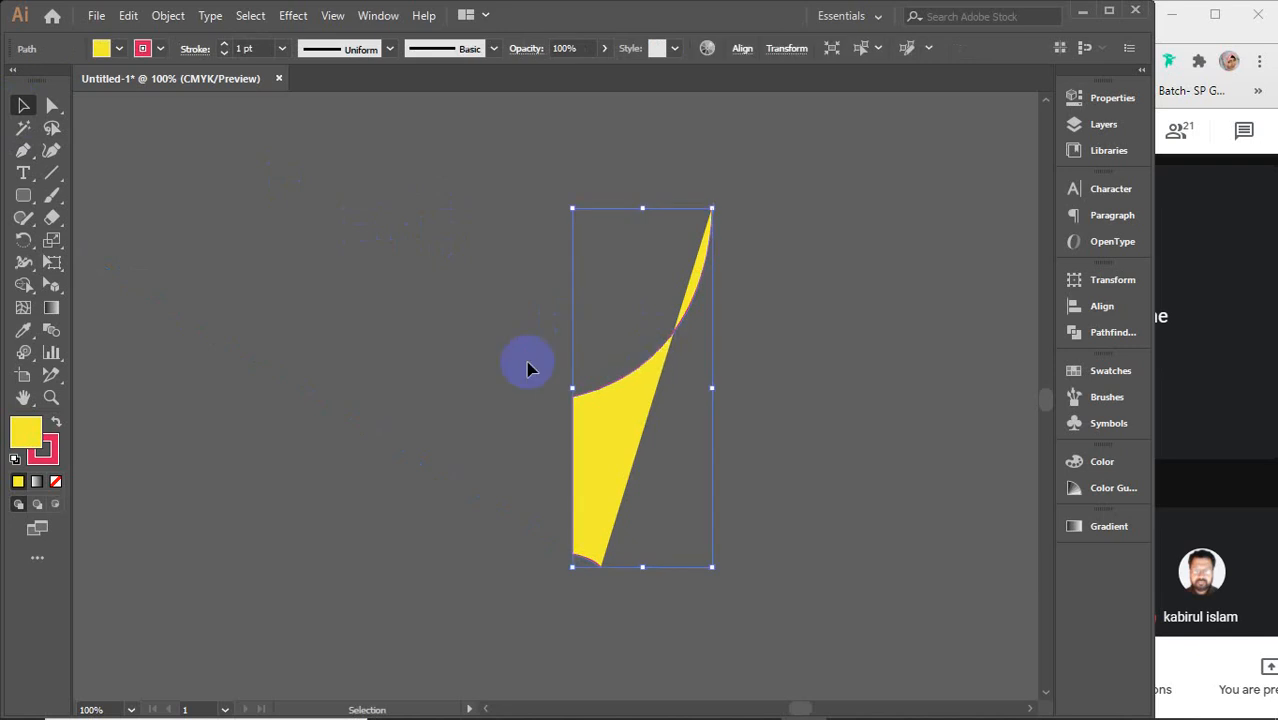
click(56, 482)
click(362, 330)
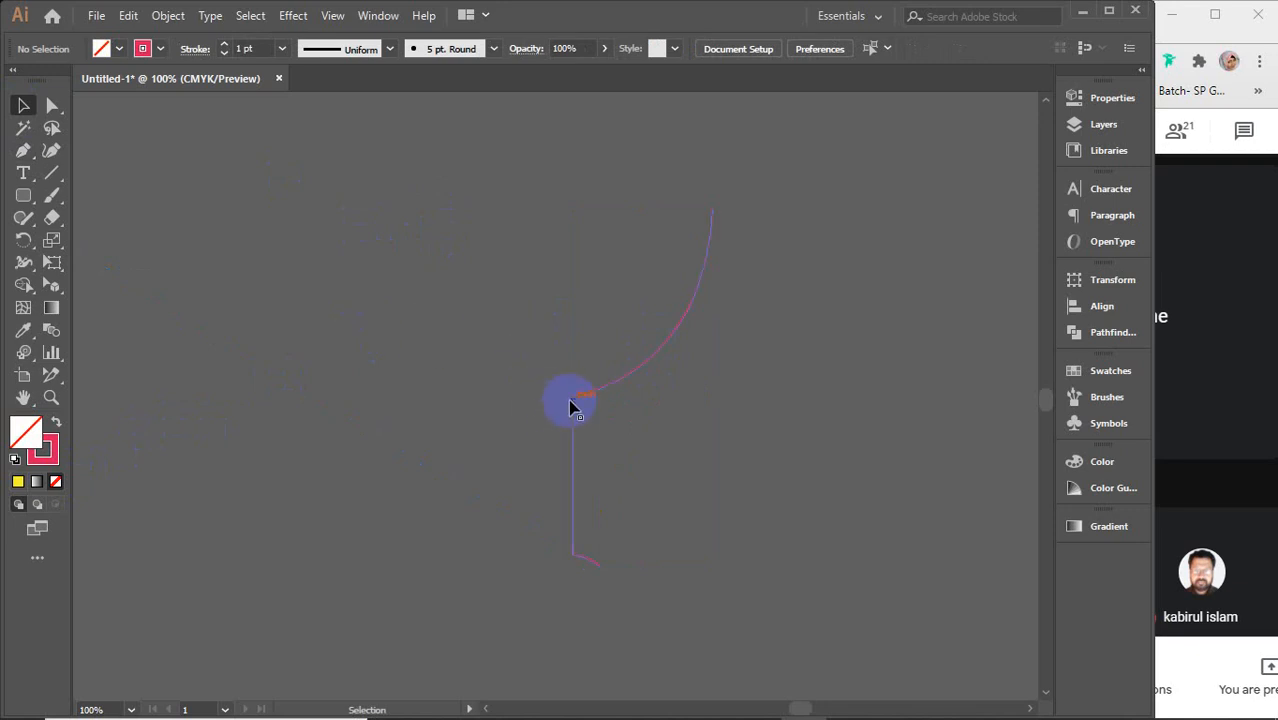
drag(484, 366, 678, 512)
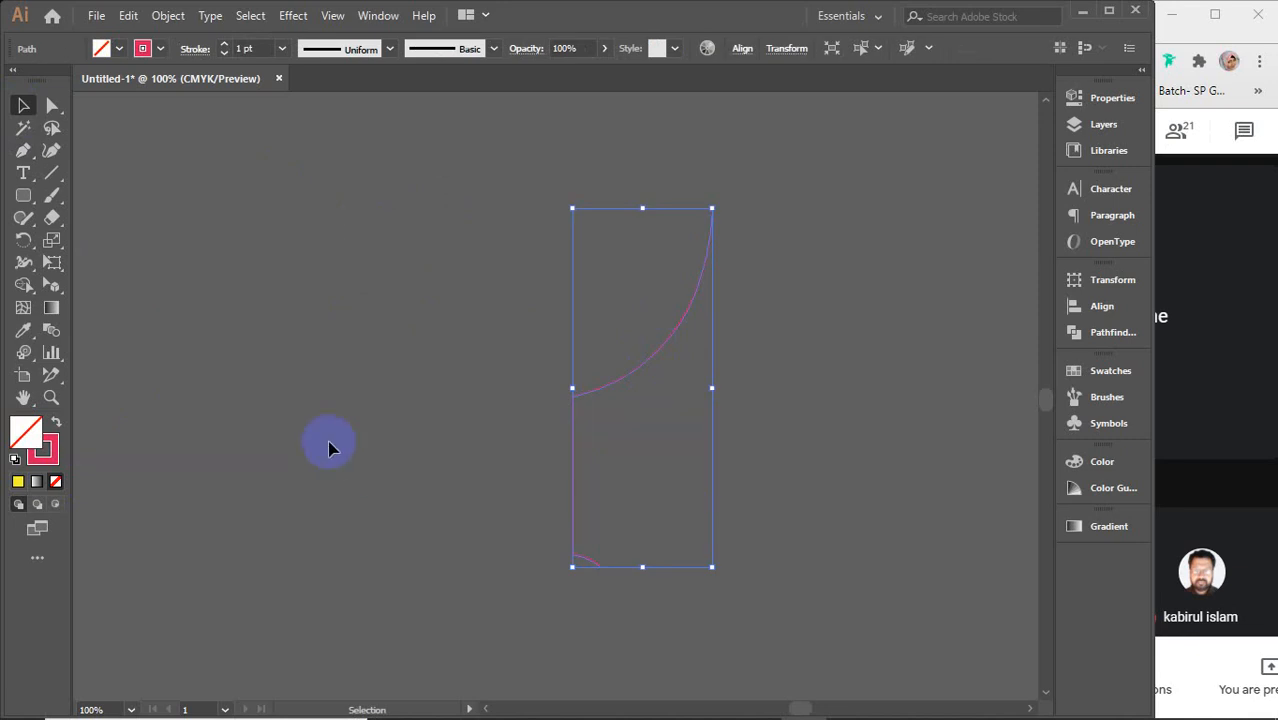
click(44, 456)
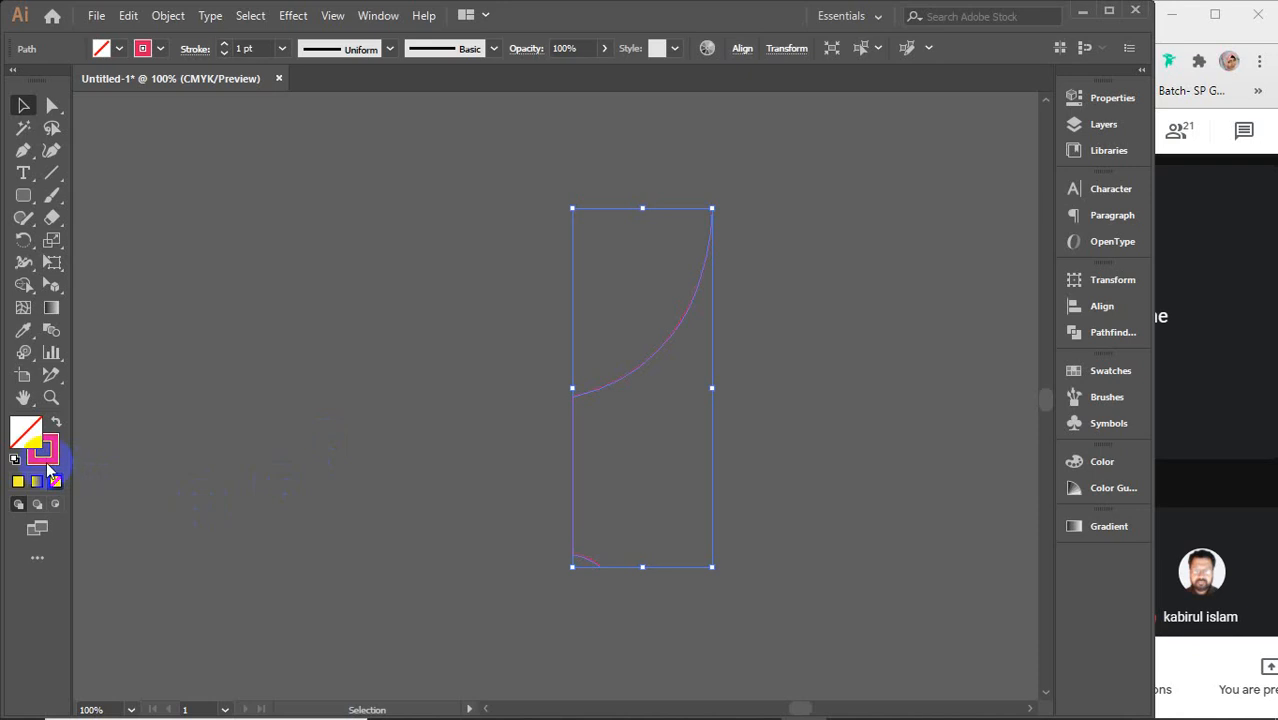
click(1020, 453)
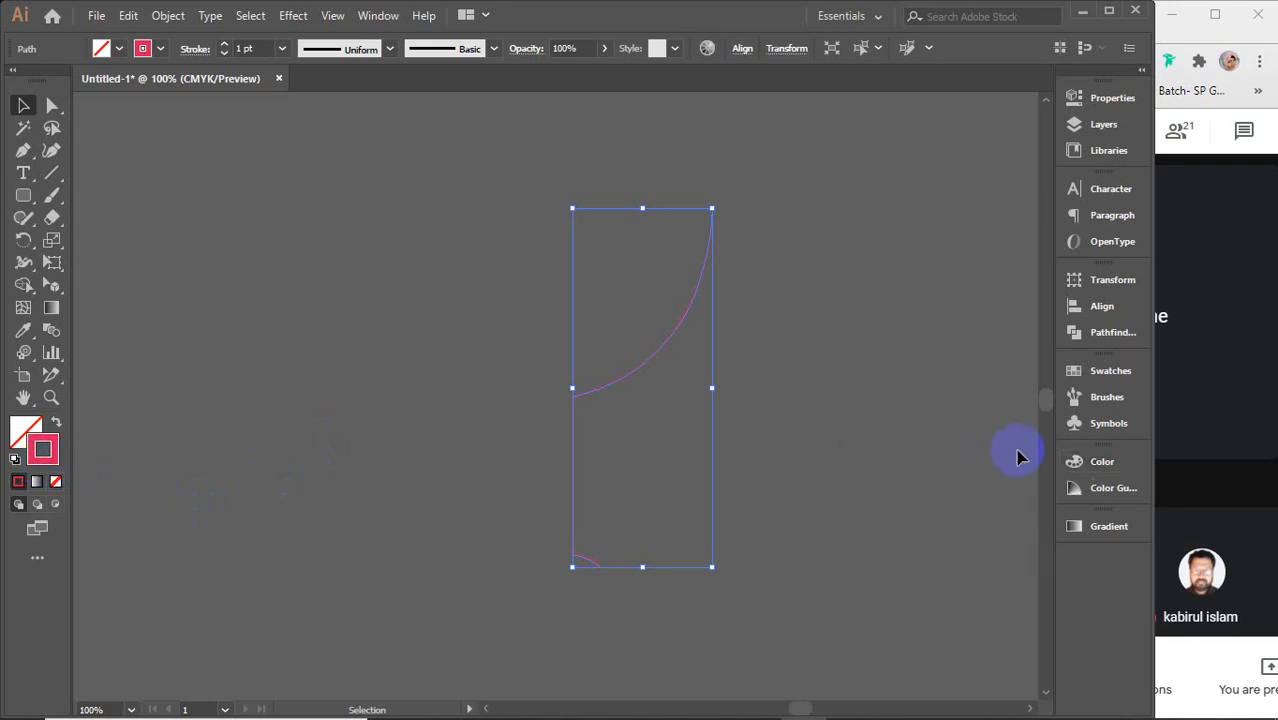
Step: Start a 3D Revolve effect on the half-profile path and preview it clear of the options dialog
click(295, 18)
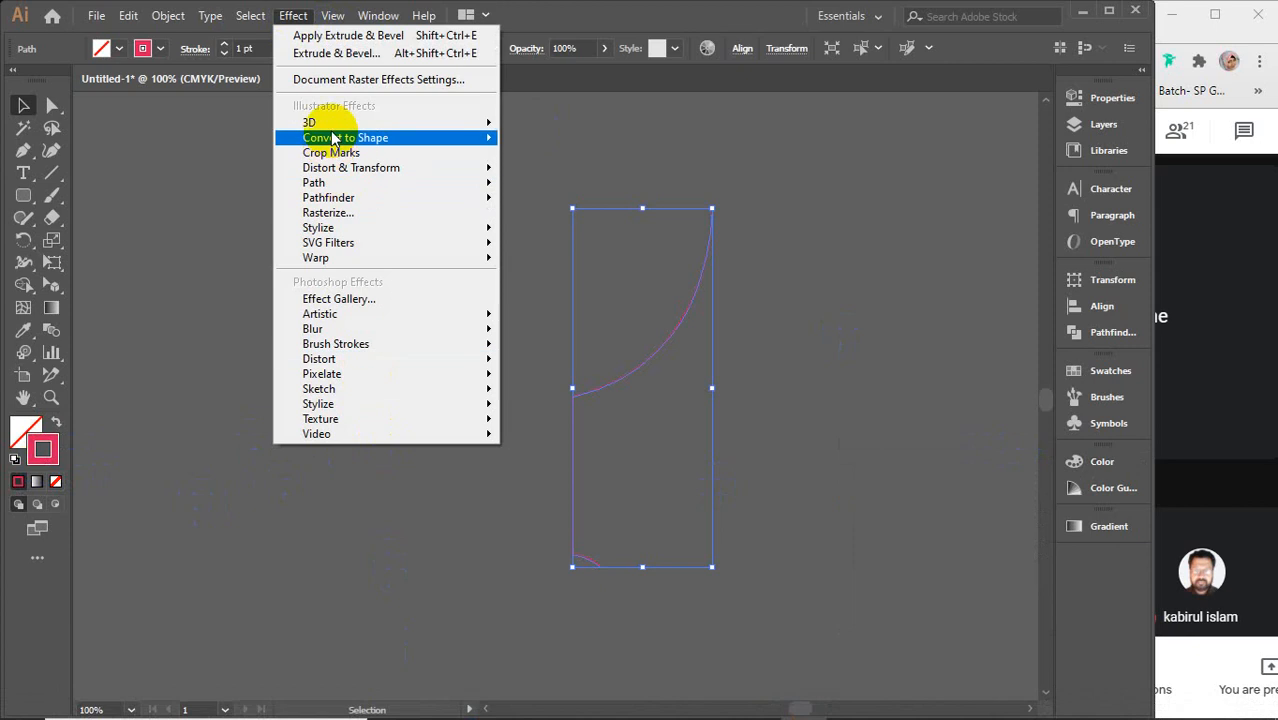
mouse_move(318, 123)
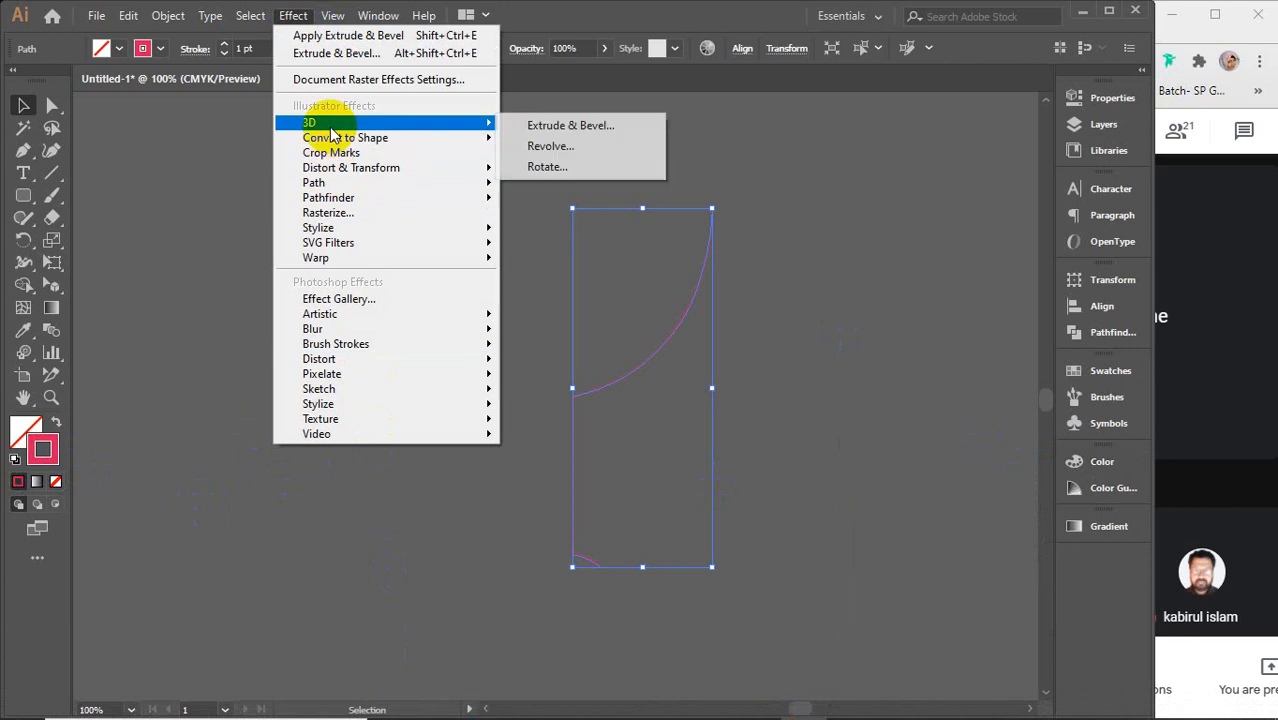
click(550, 147)
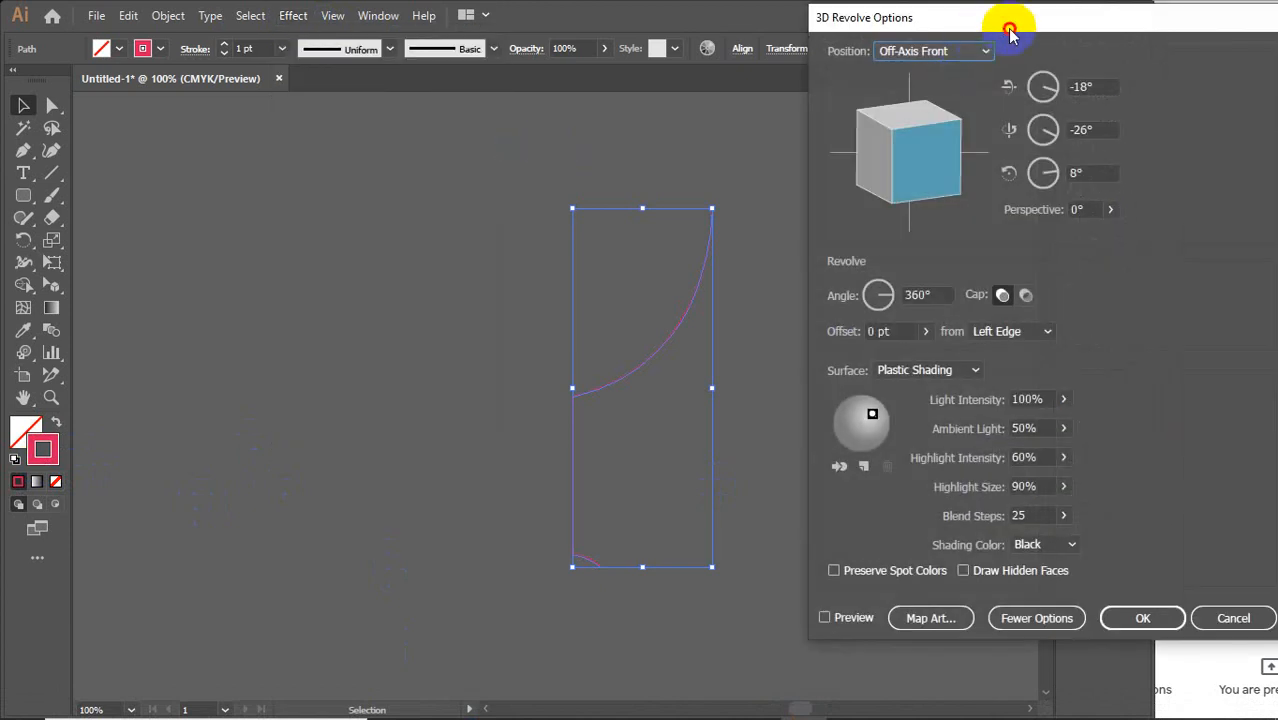
drag(1010, 33, 986, 33)
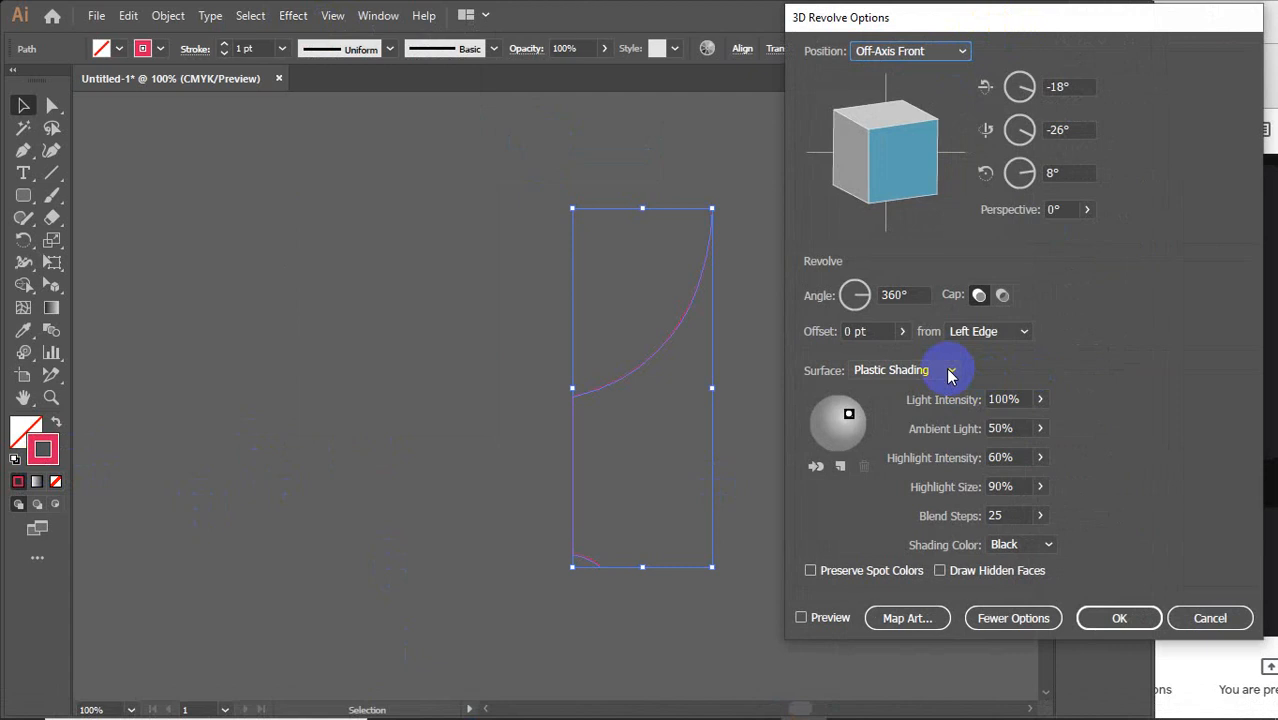
click(1015, 619)
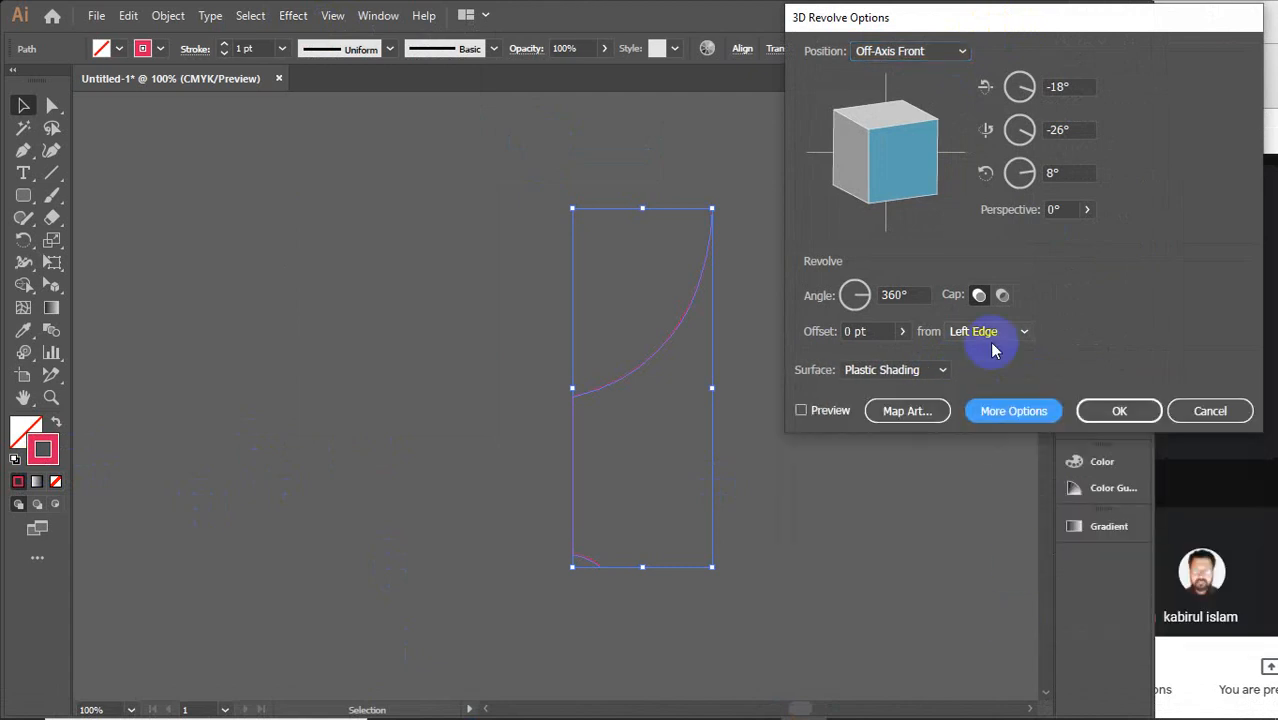
click(822, 418)
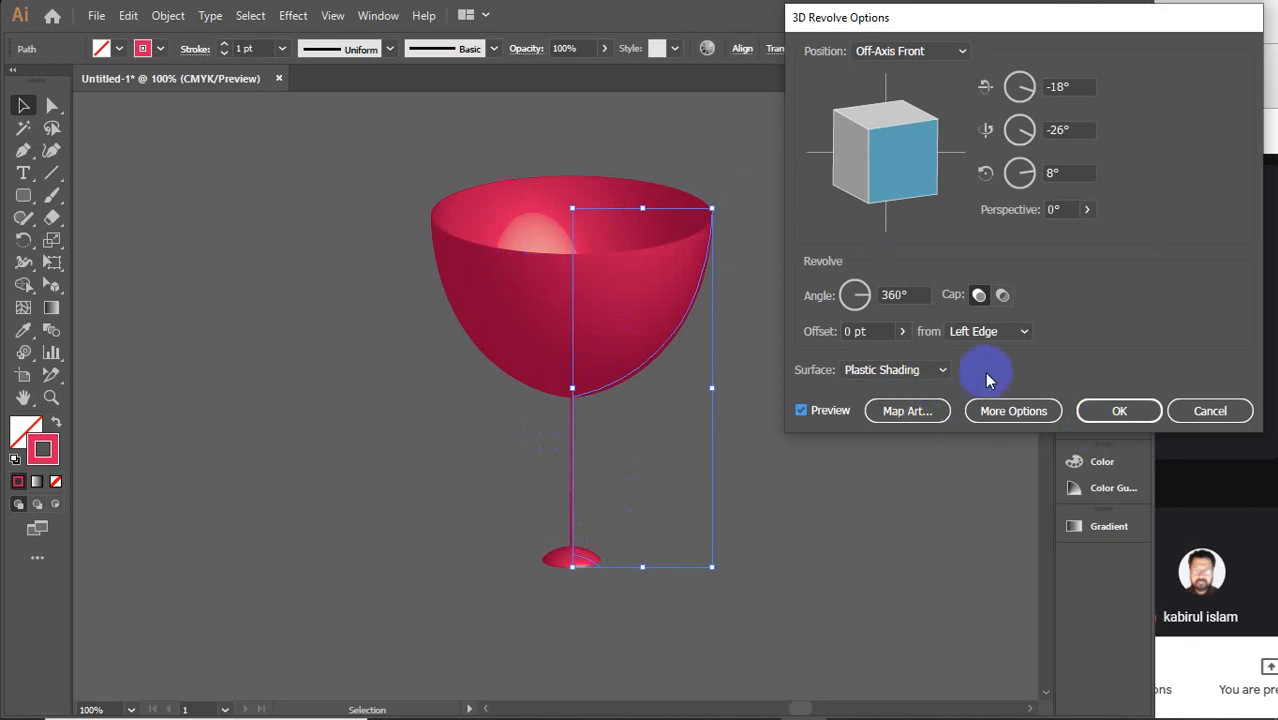
Step: Show the full surface settings with Plastic Shading and try a highlight size of 23% and 100%
click(932, 370)
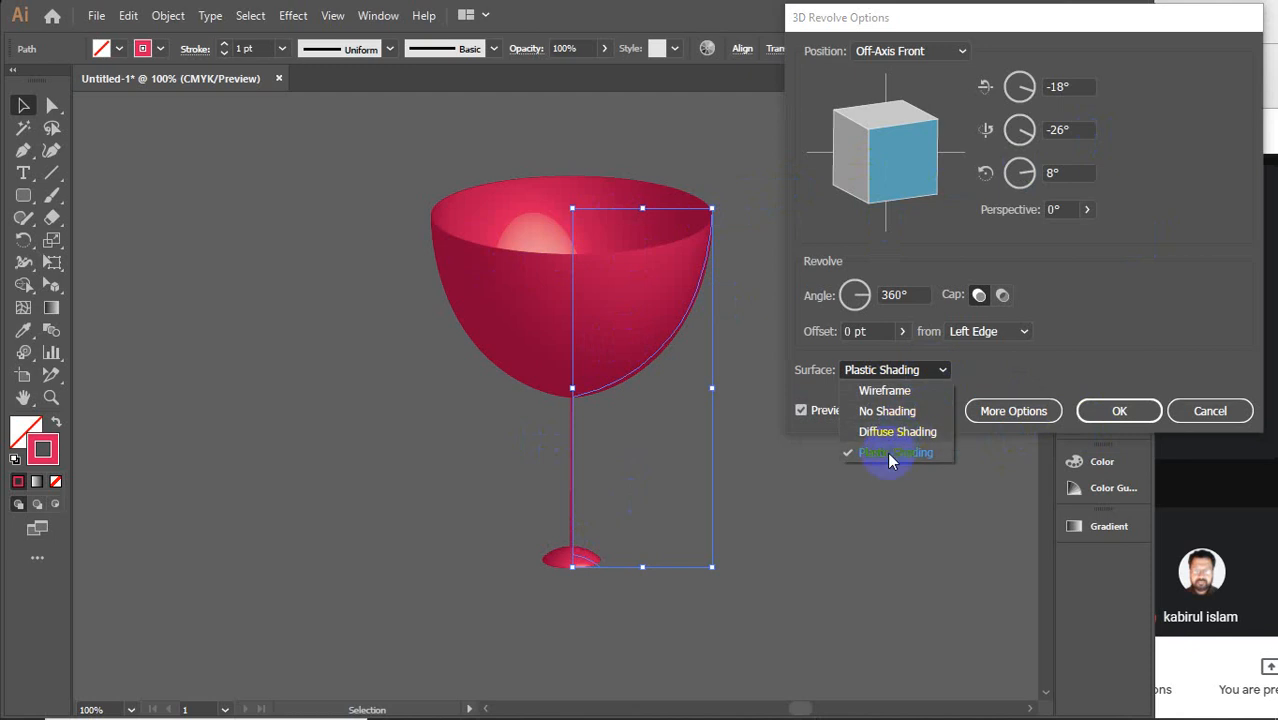
click(1013, 420)
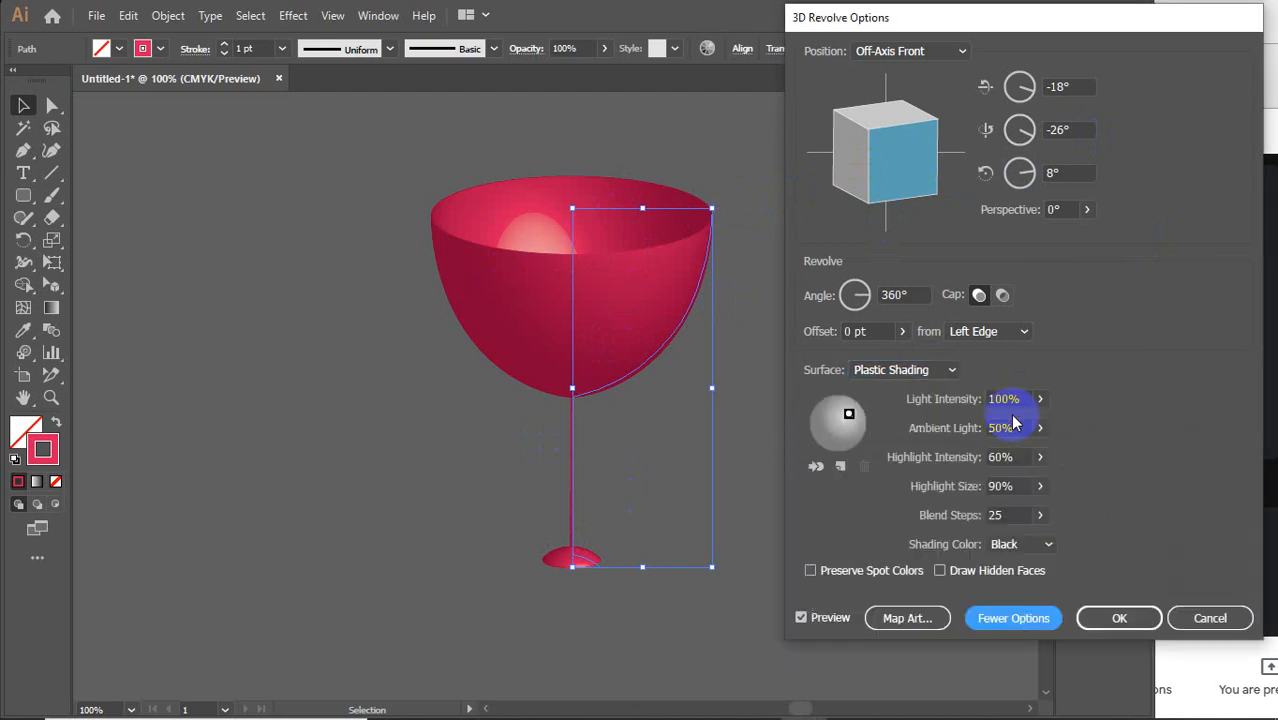
click(1041, 487)
drag(1031, 512, 986, 512)
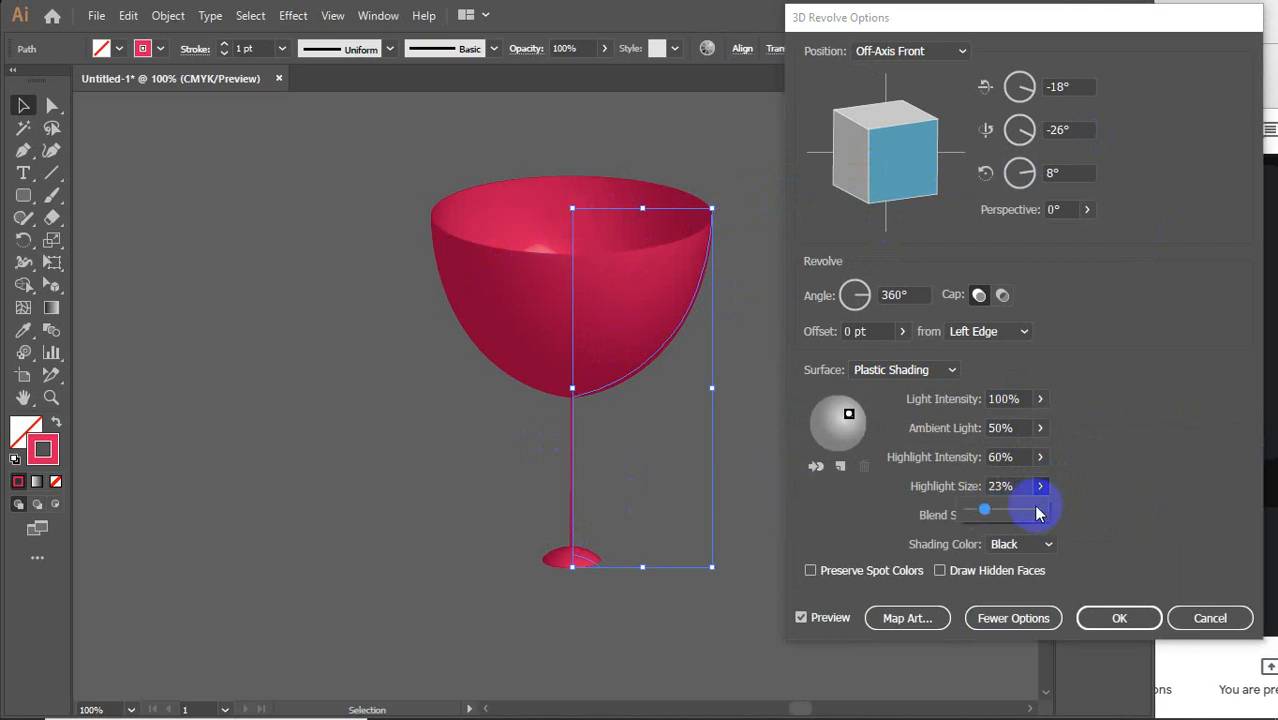
drag(985, 512, 1162, 497)
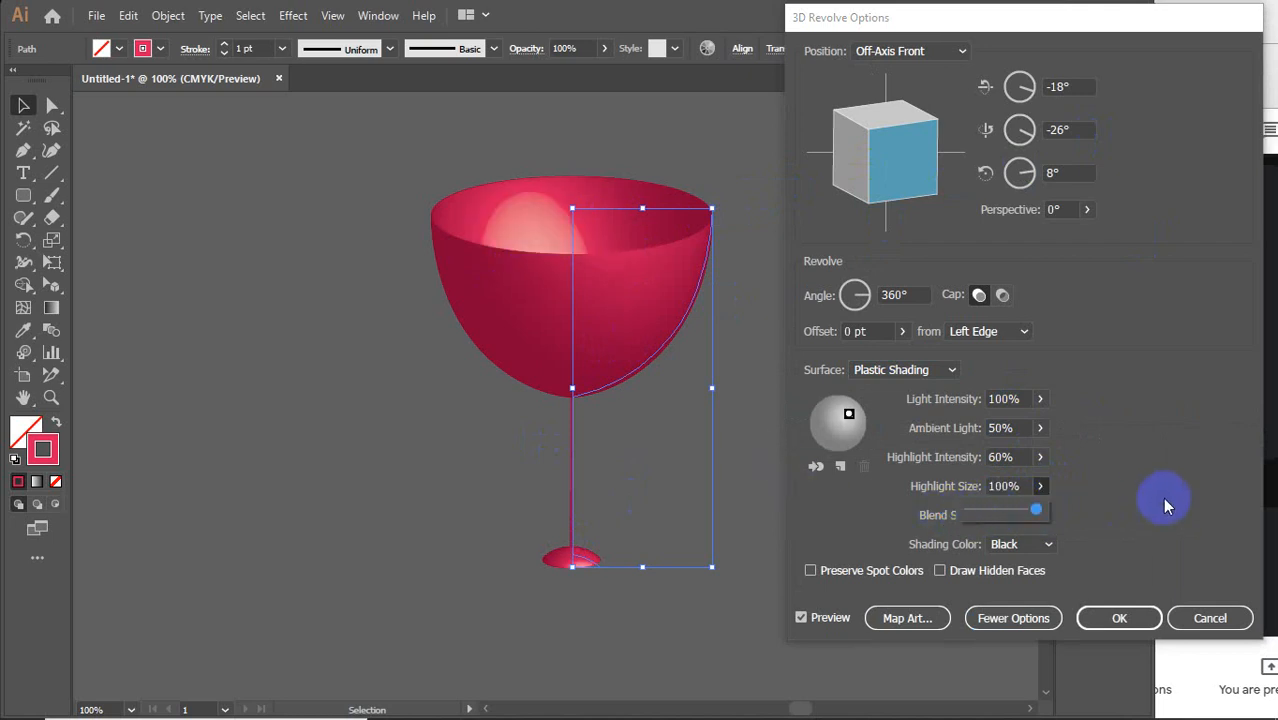
click(990, 515)
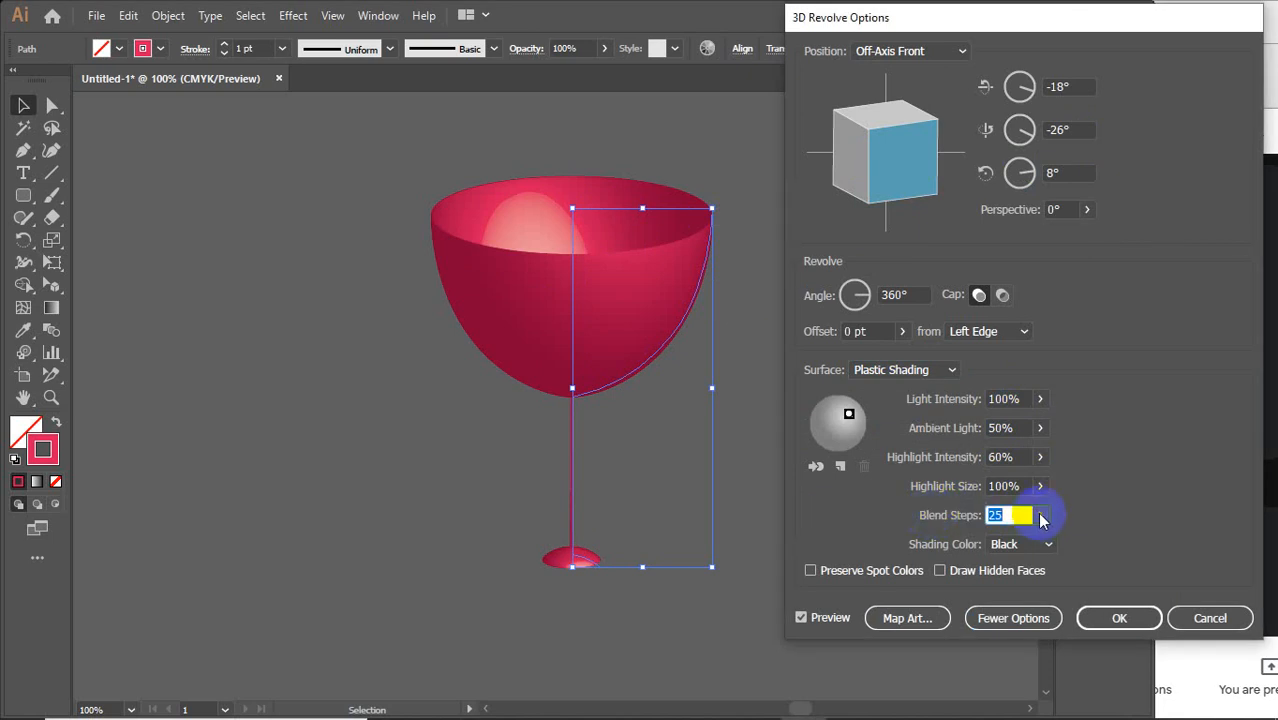
Step: Try a highlight intensity of 100% and 79% on the revolved goblet
click(1040, 457)
drag(1013, 485, 1071, 485)
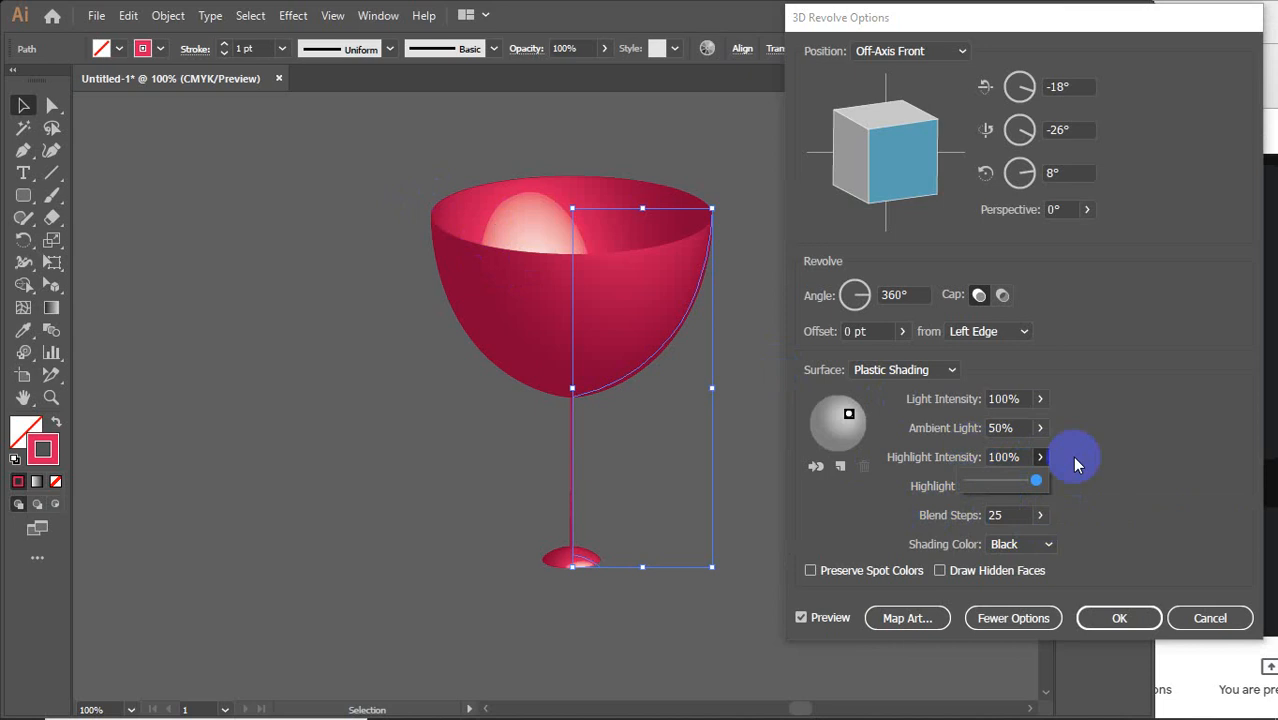
mouse_move(1037, 488)
mouse_down()
mouse_move(970, 487)
mouse_move(1024, 487)
mouse_up()
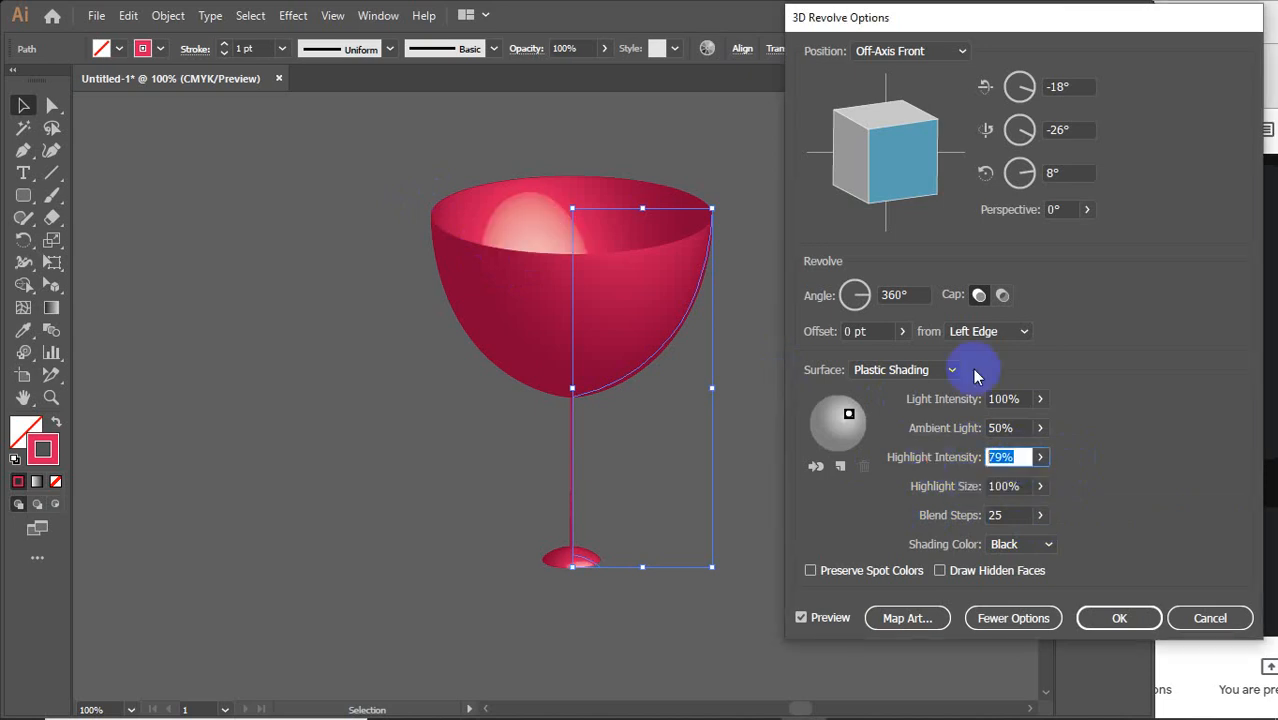
Step: Set the highlight intensity to 60% and the highlight size to 90%, and apply the Revolve effect
click(1012, 486)
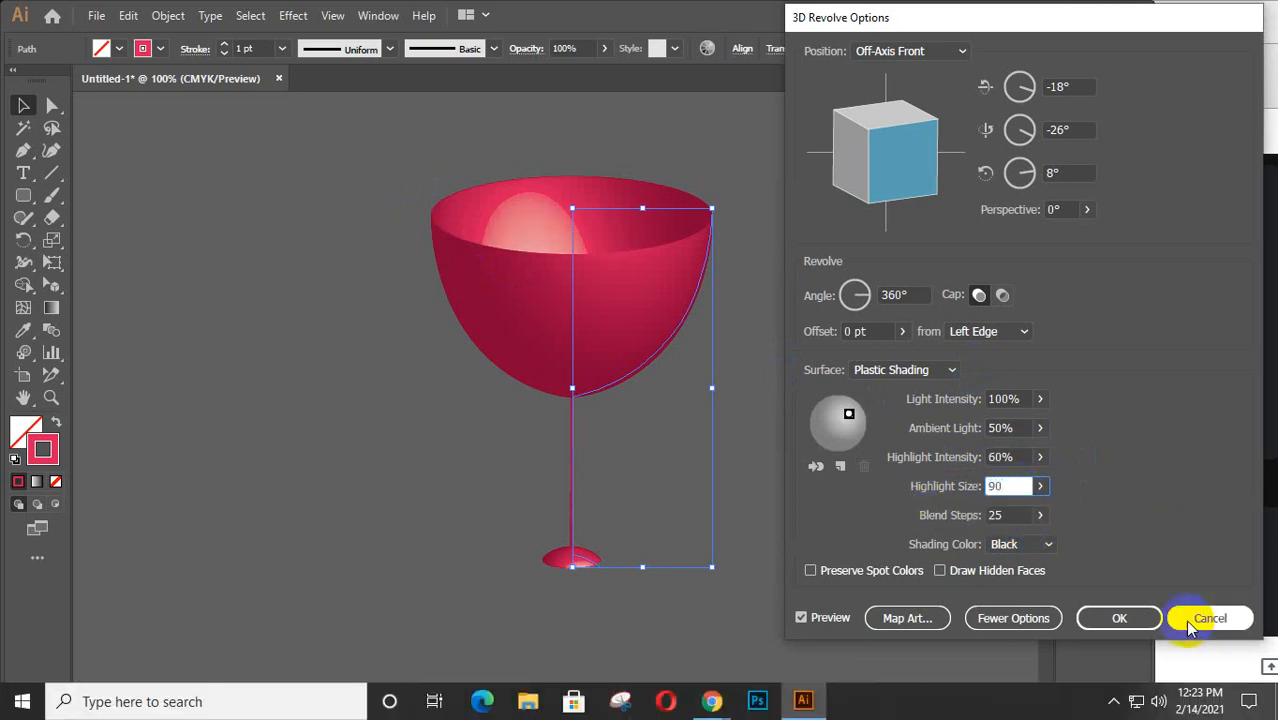
click(1119, 618)
click(838, 370)
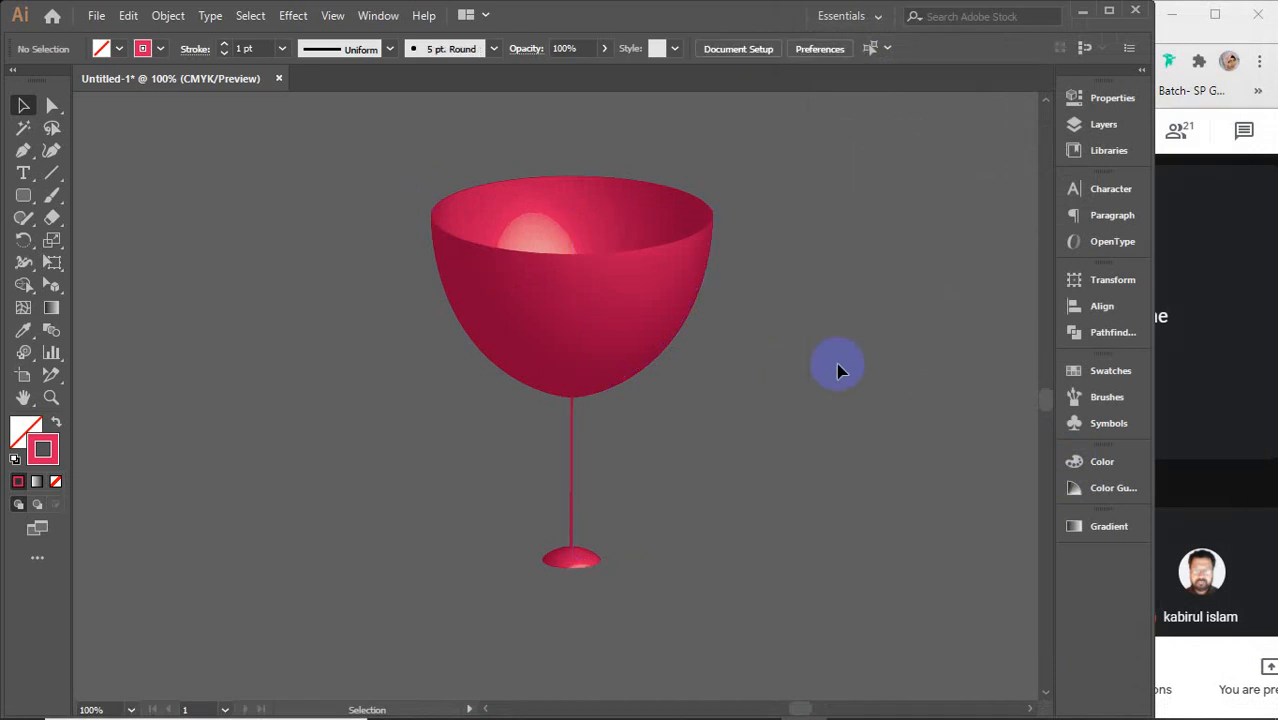
Step: Shift the goblet slightly down and left, and reshape its profile's rim anchor and bowl handle into a narrow mouth and rounder bowl
drag(653, 302, 606, 340)
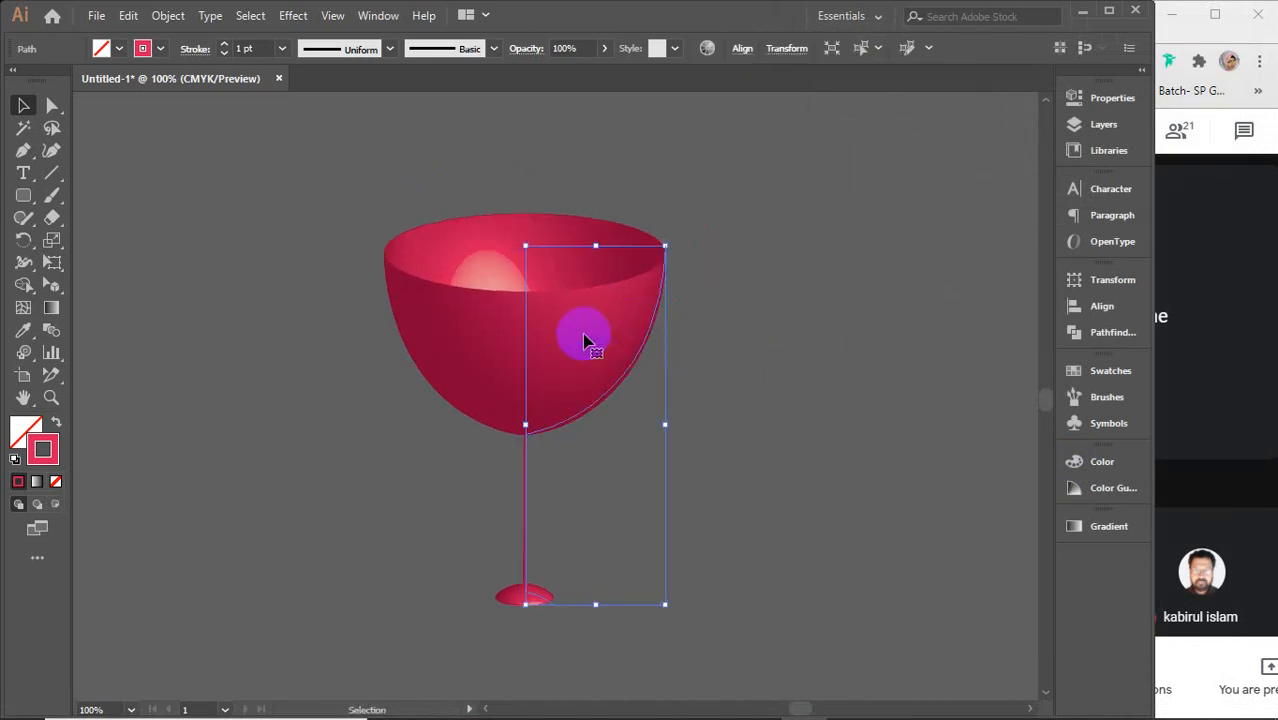
key(a)
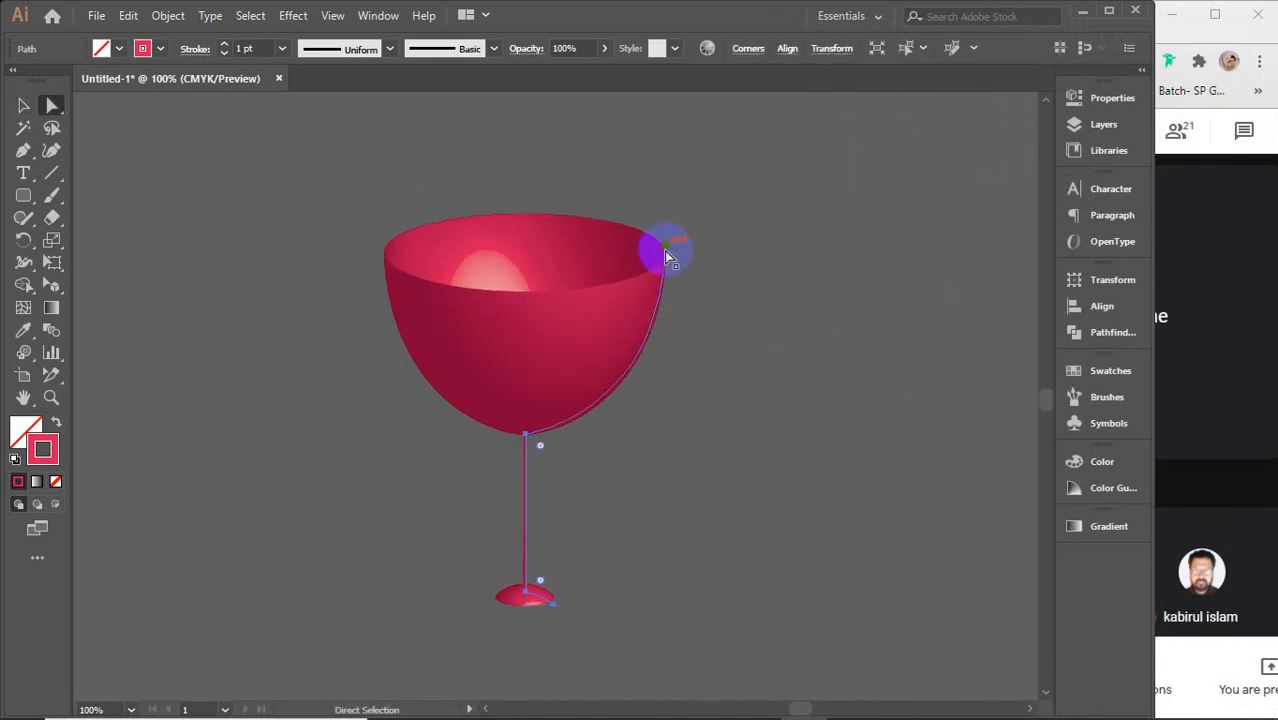
drag(670, 256, 596, 233)
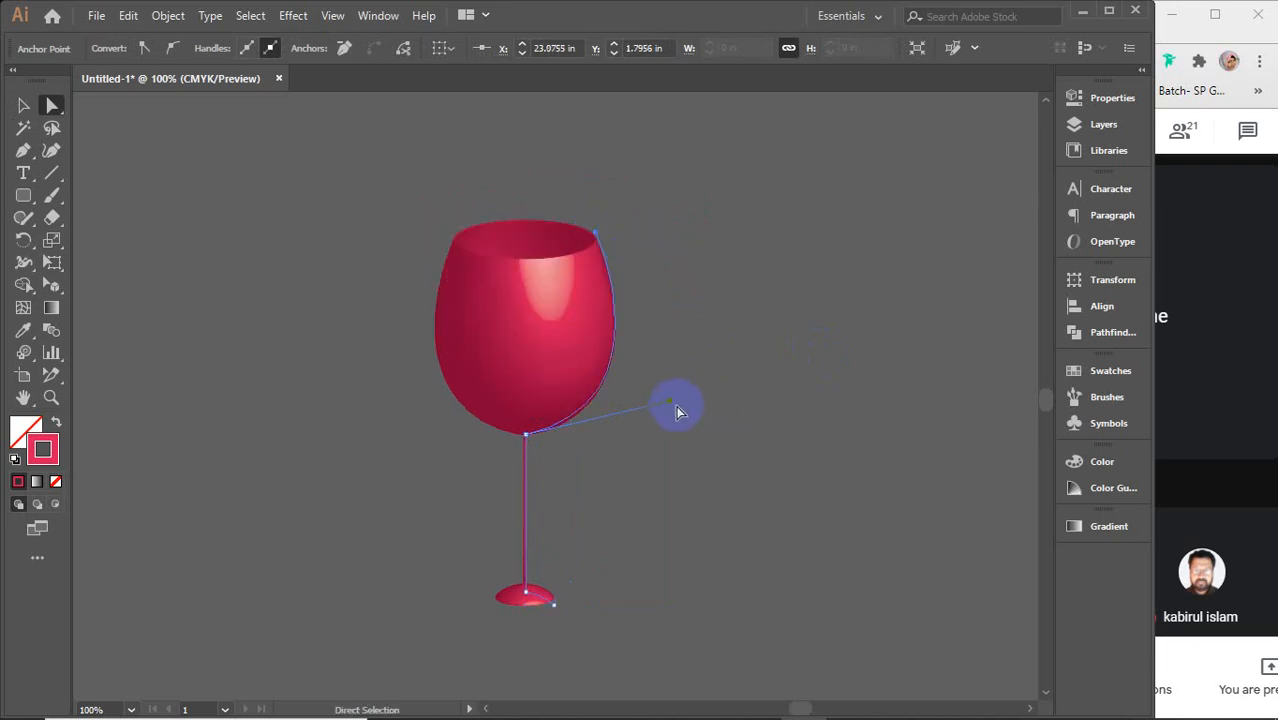
drag(674, 408, 720, 398)
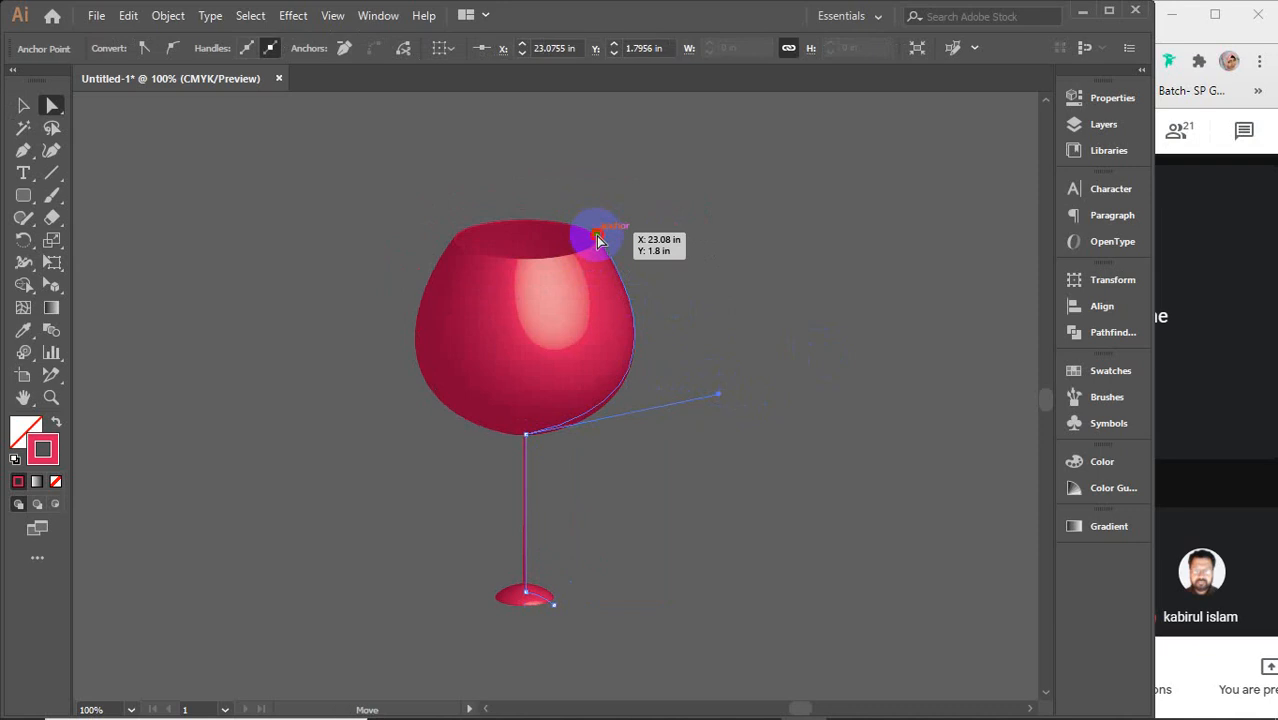
drag(598, 240, 557, 222)
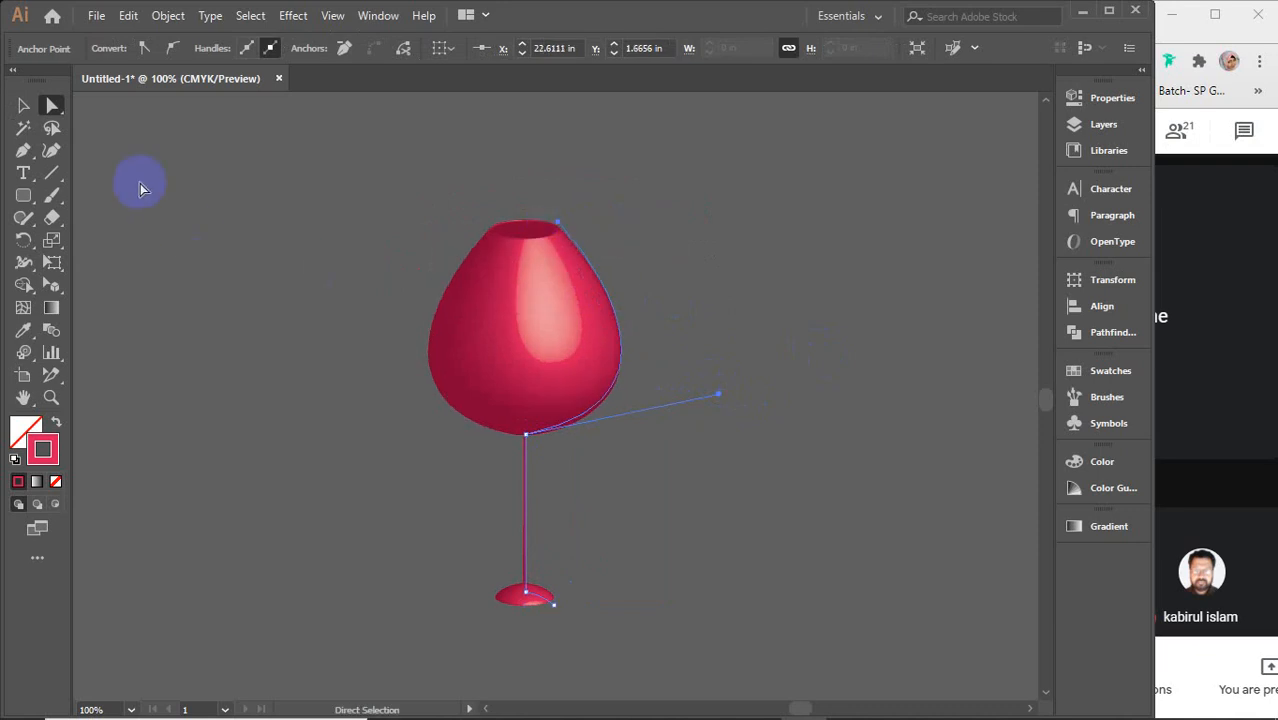
Step: With the Curvature tool, pinch a neck into the upper bowl, flare the rim outward and widen the lower bowl
click(51, 150)
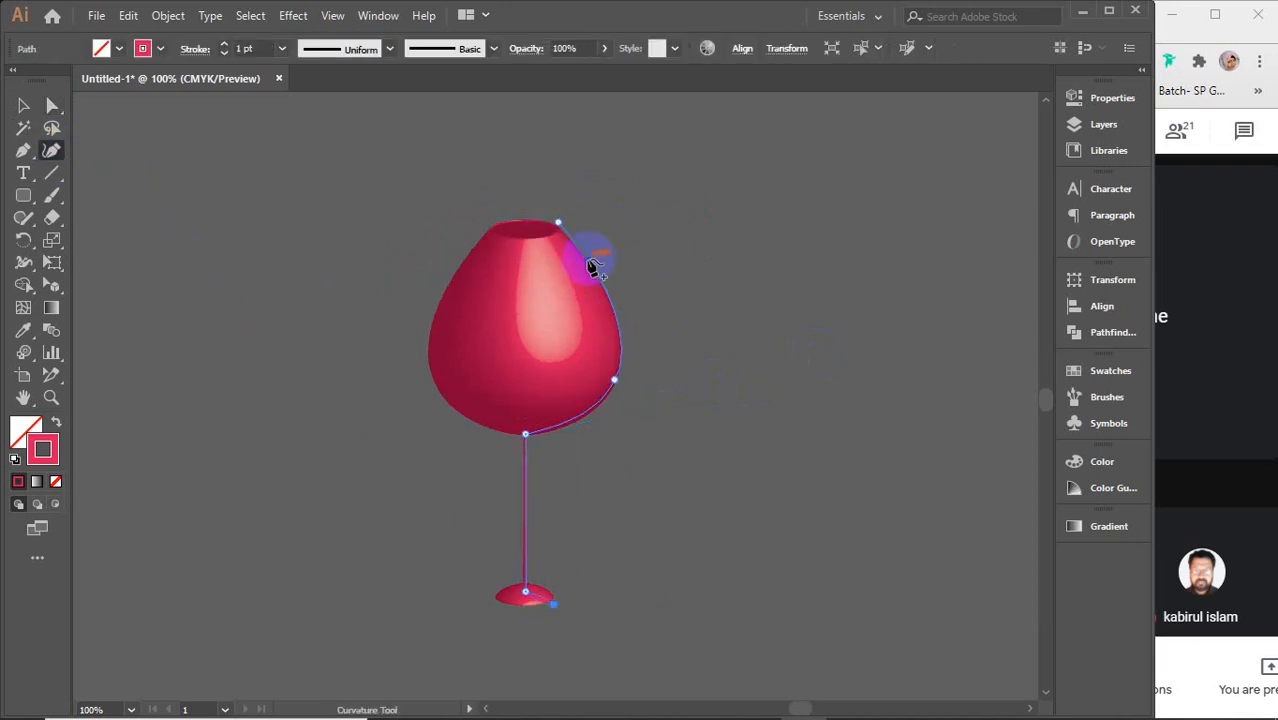
drag(588, 263, 575, 276)
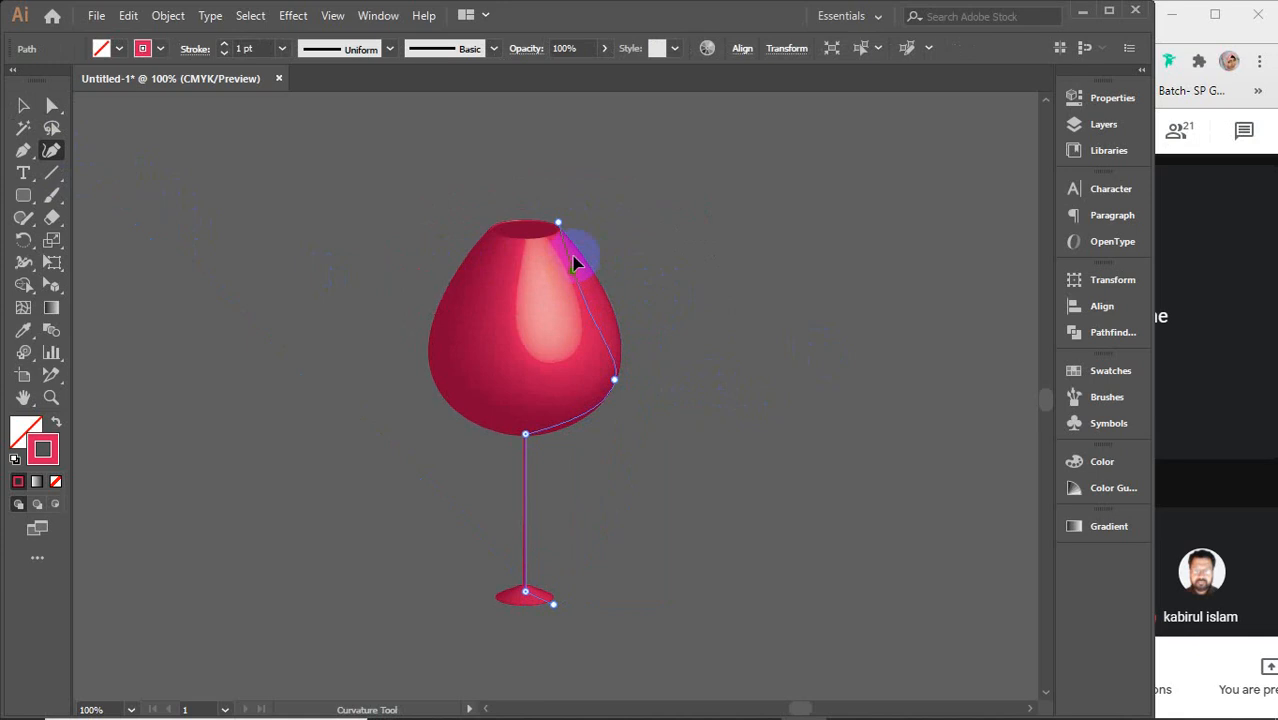
drag(560, 221, 586, 215)
click(614, 381)
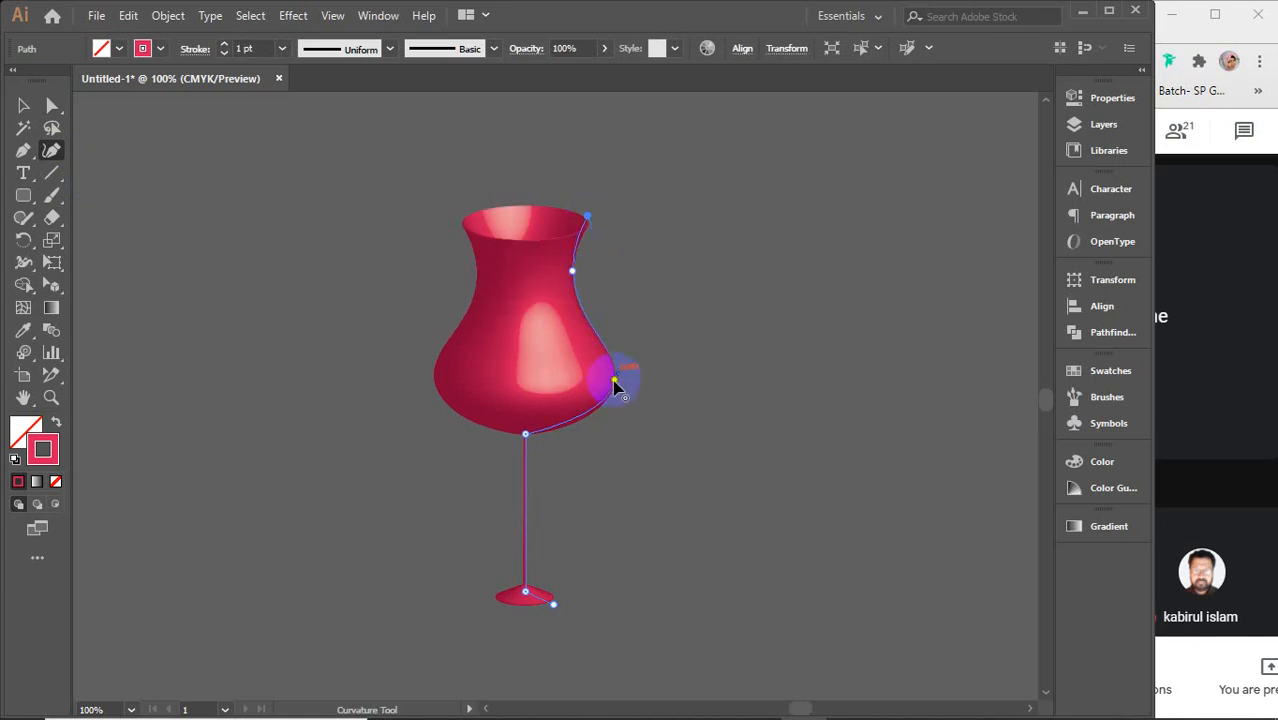
drag(616, 380, 648, 373)
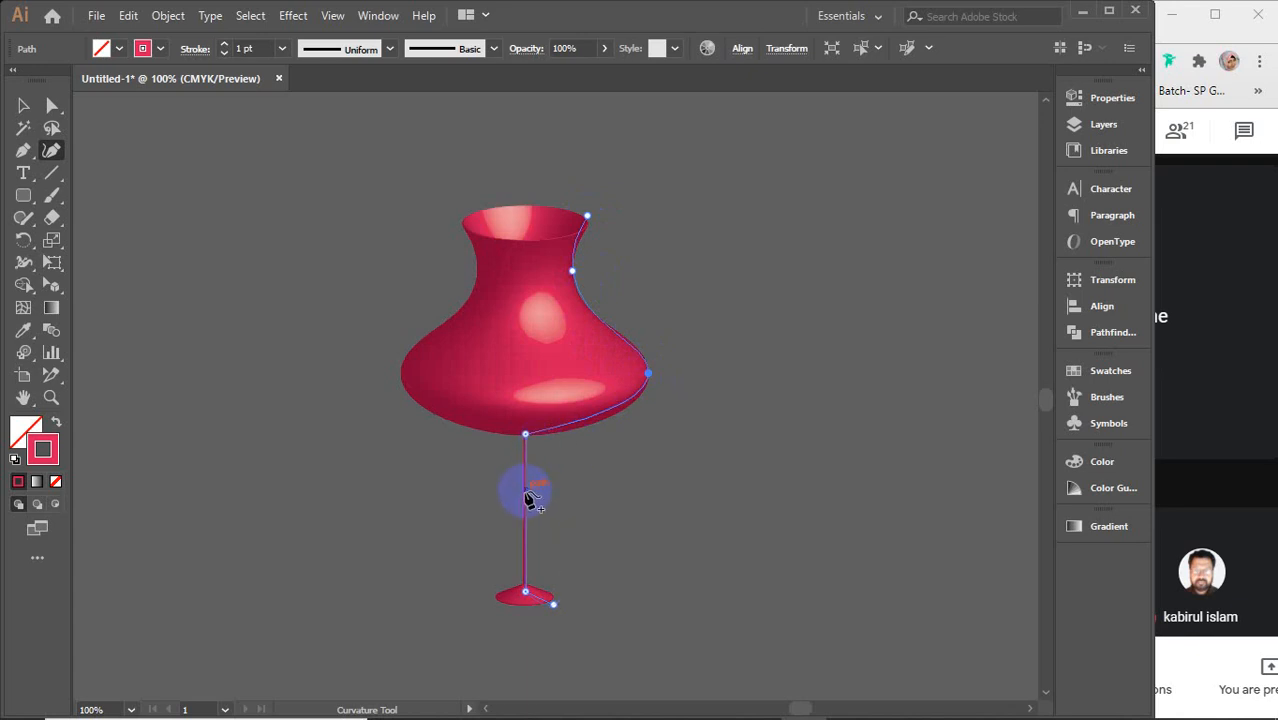
Step: Bulge the stem outward, widen its junction with the bowl, and remove the foot from the profile
drag(525, 484, 544, 493)
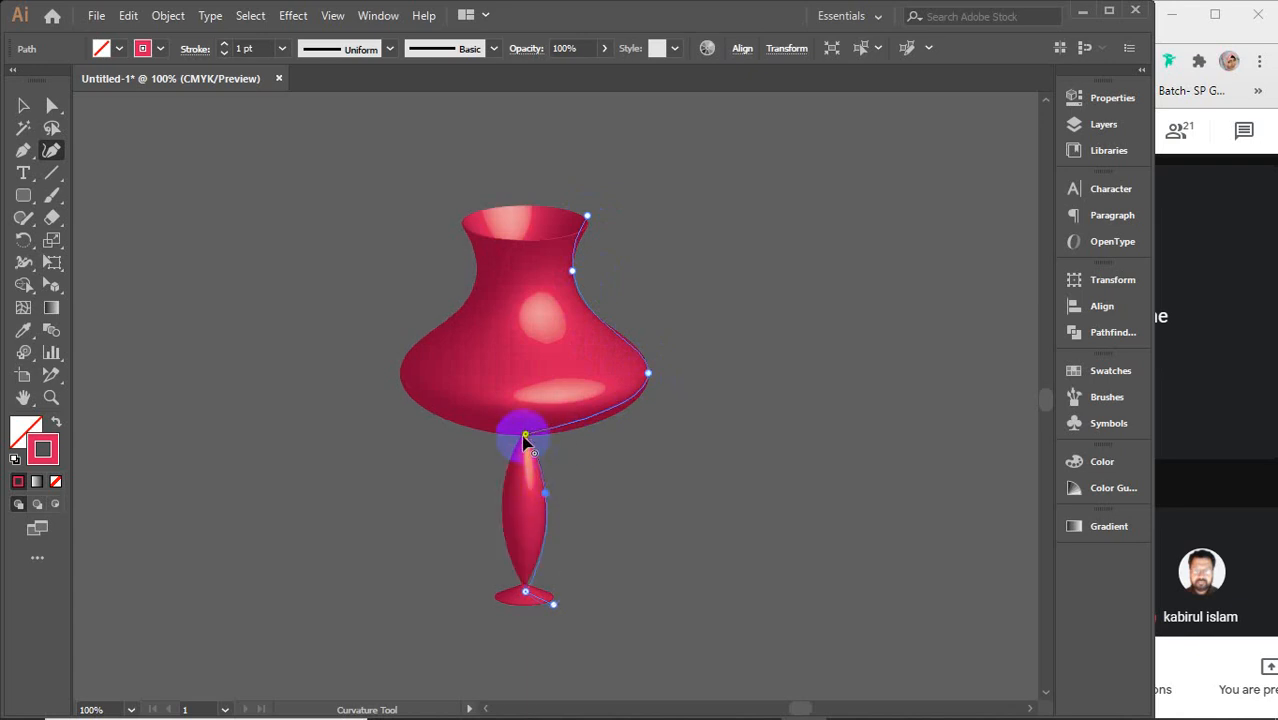
drag(525, 437, 539, 440)
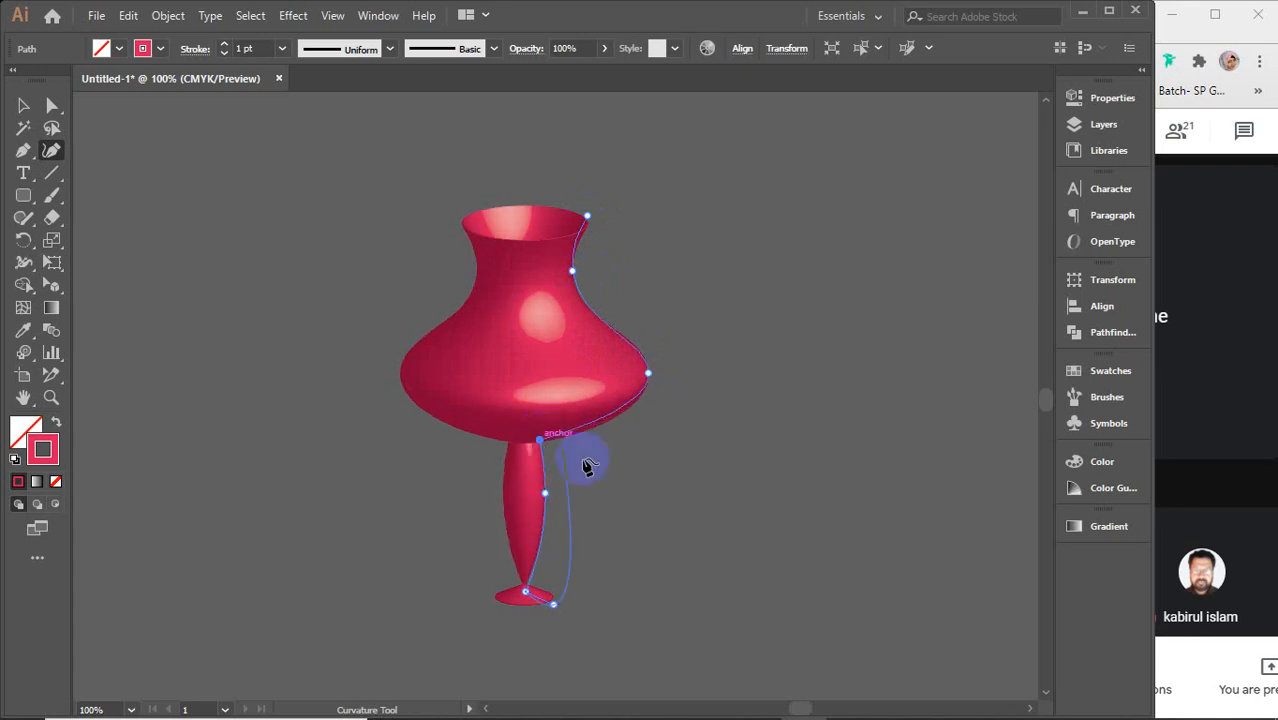
double_click(526, 596)
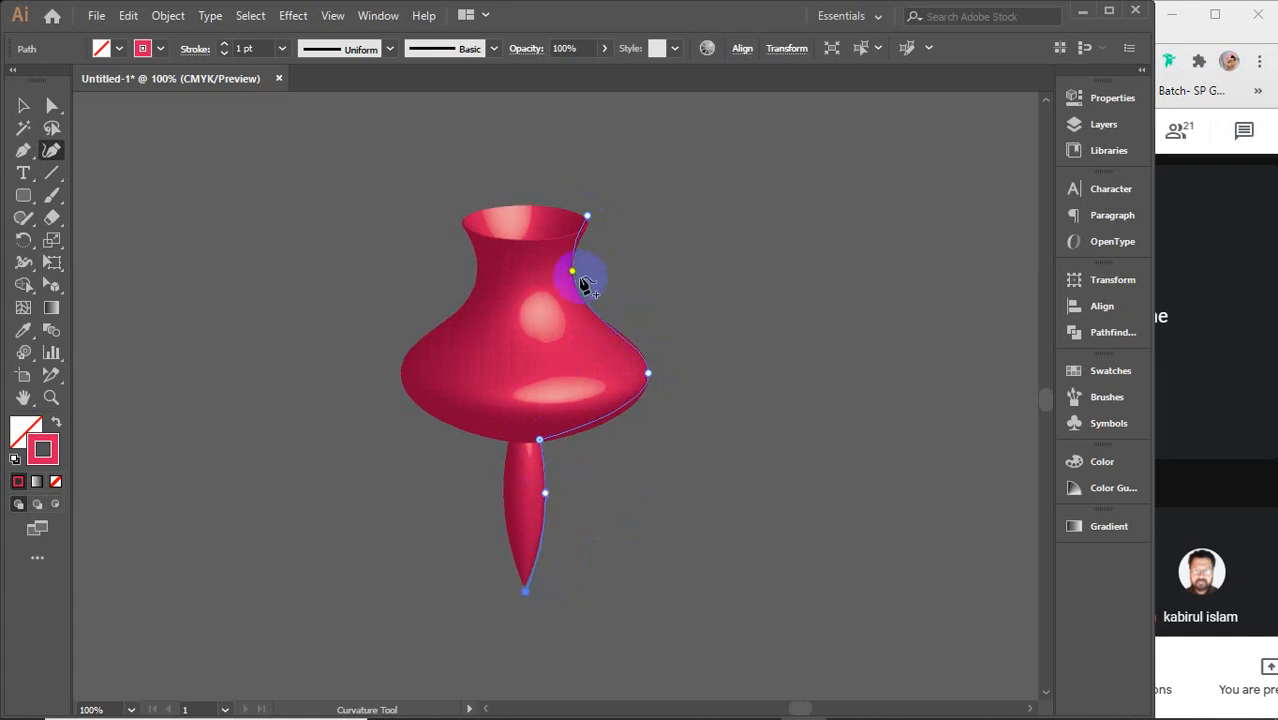
Step: Pull the bowl's widest point inward to slim the vessel and extend the rim outward into a broad lip
drag(649, 377, 584, 383)
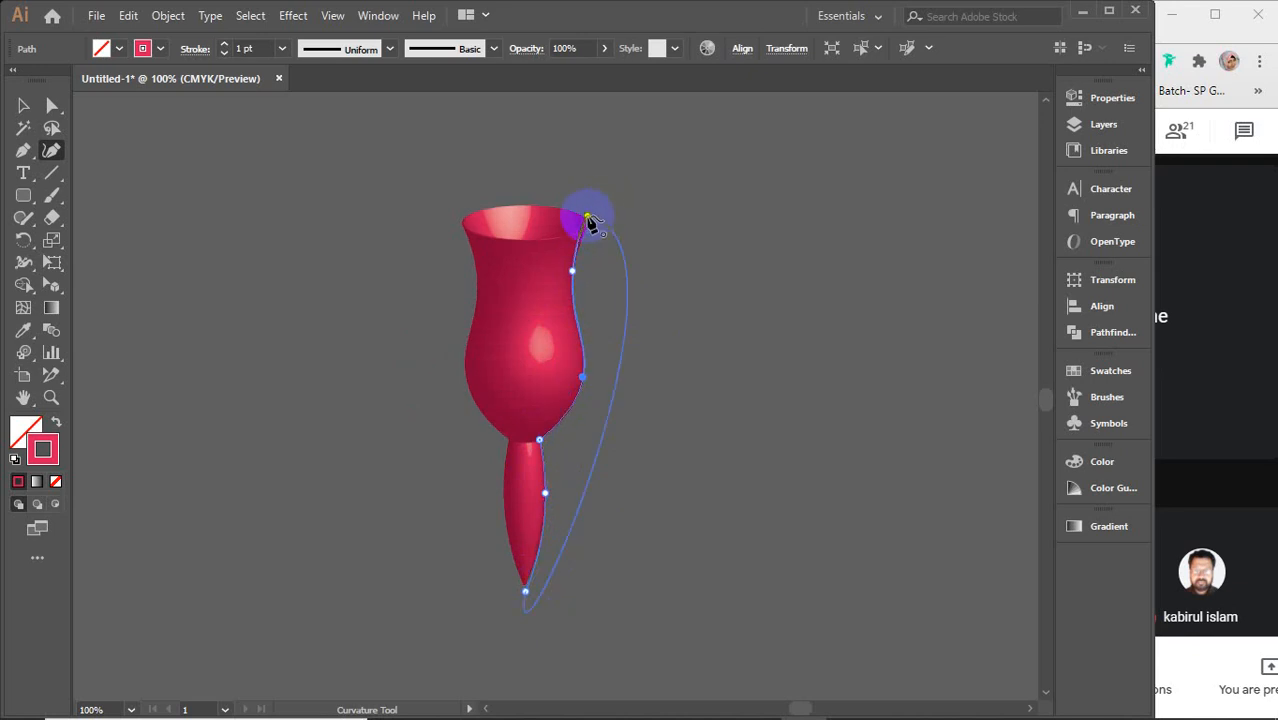
drag(588, 218, 656, 228)
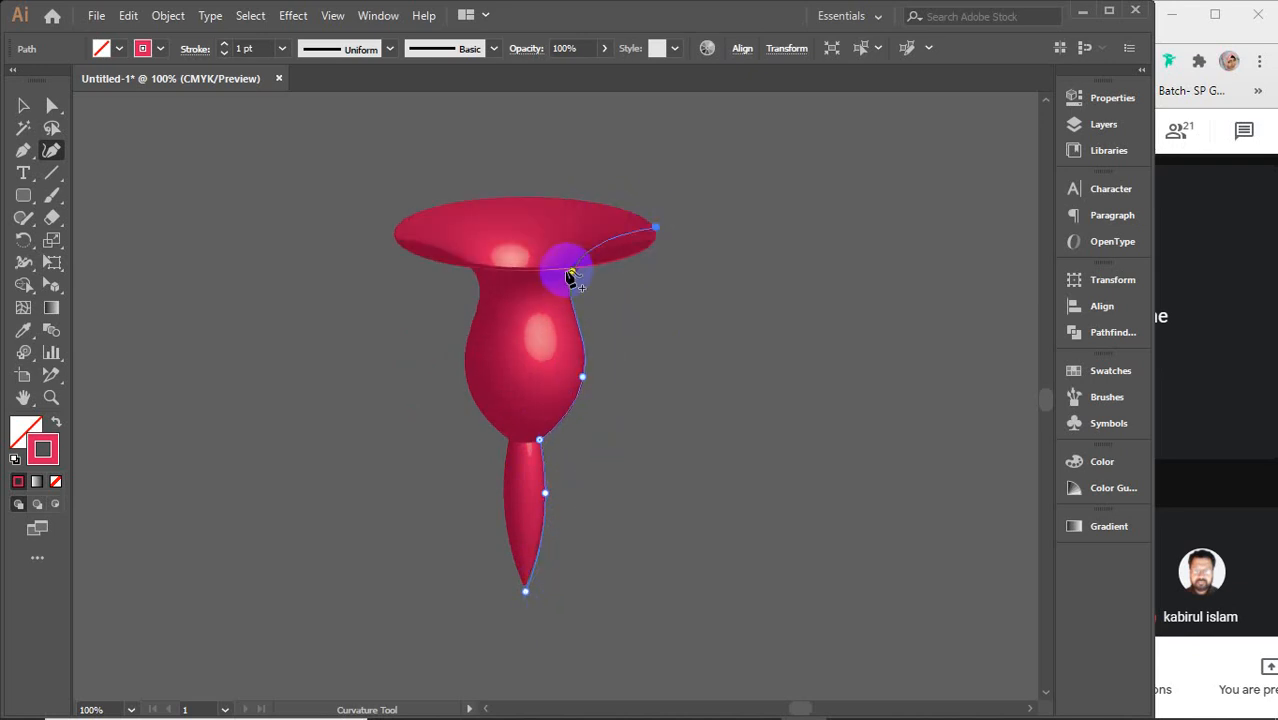
Step: Pull the profile's neck anchor outward into a wide upper bowl and delete the anchor joining bowl and stem
drag(573, 274, 656, 300)
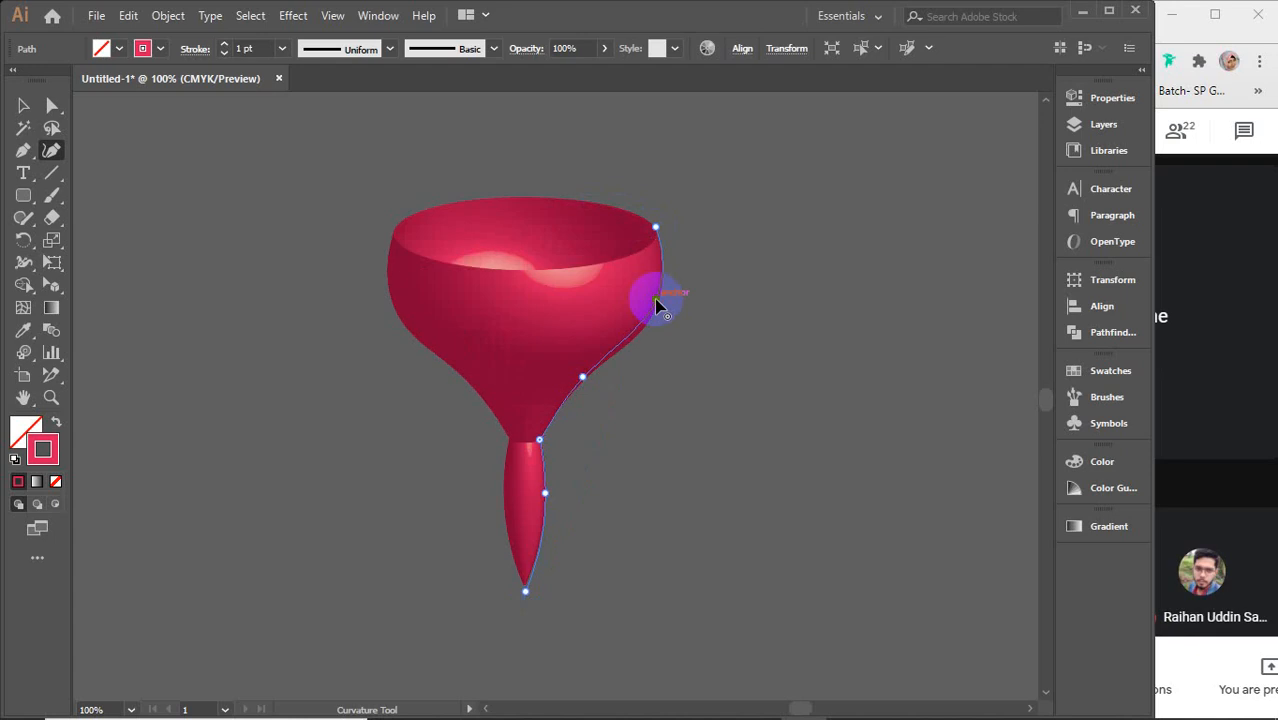
click(536, 446)
drag(534, 458, 539, 441)
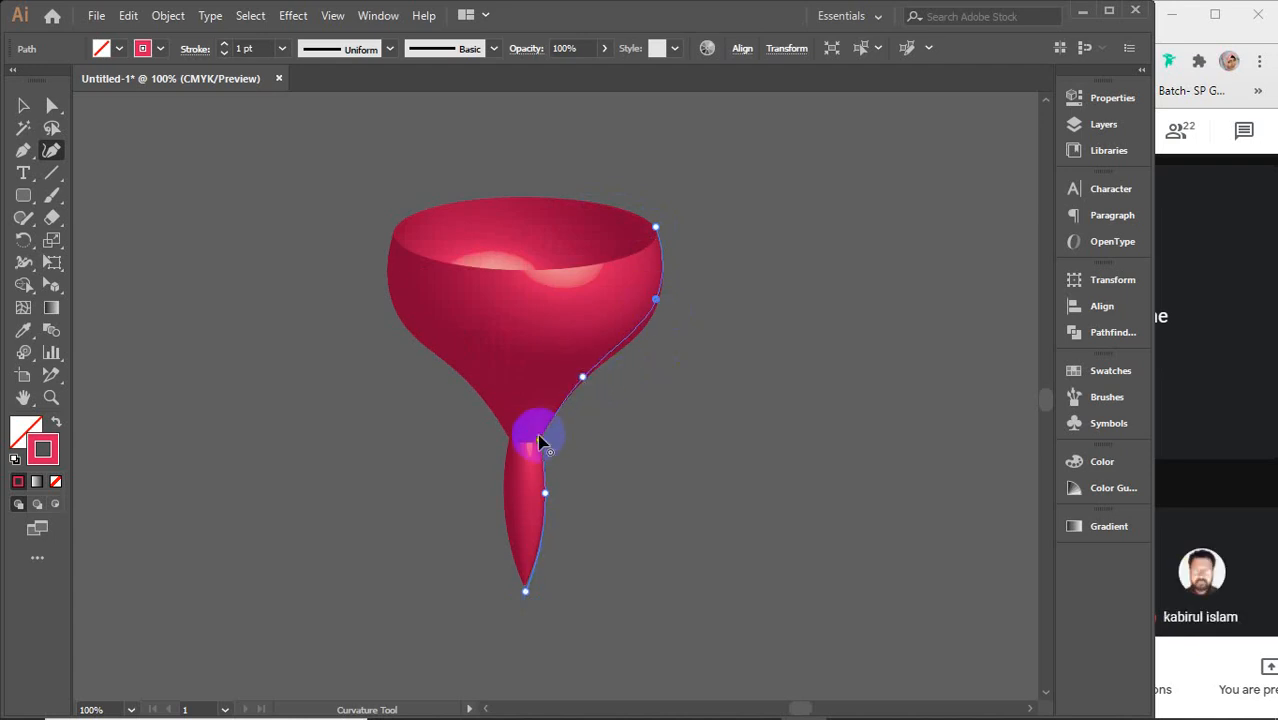
key(Delete)
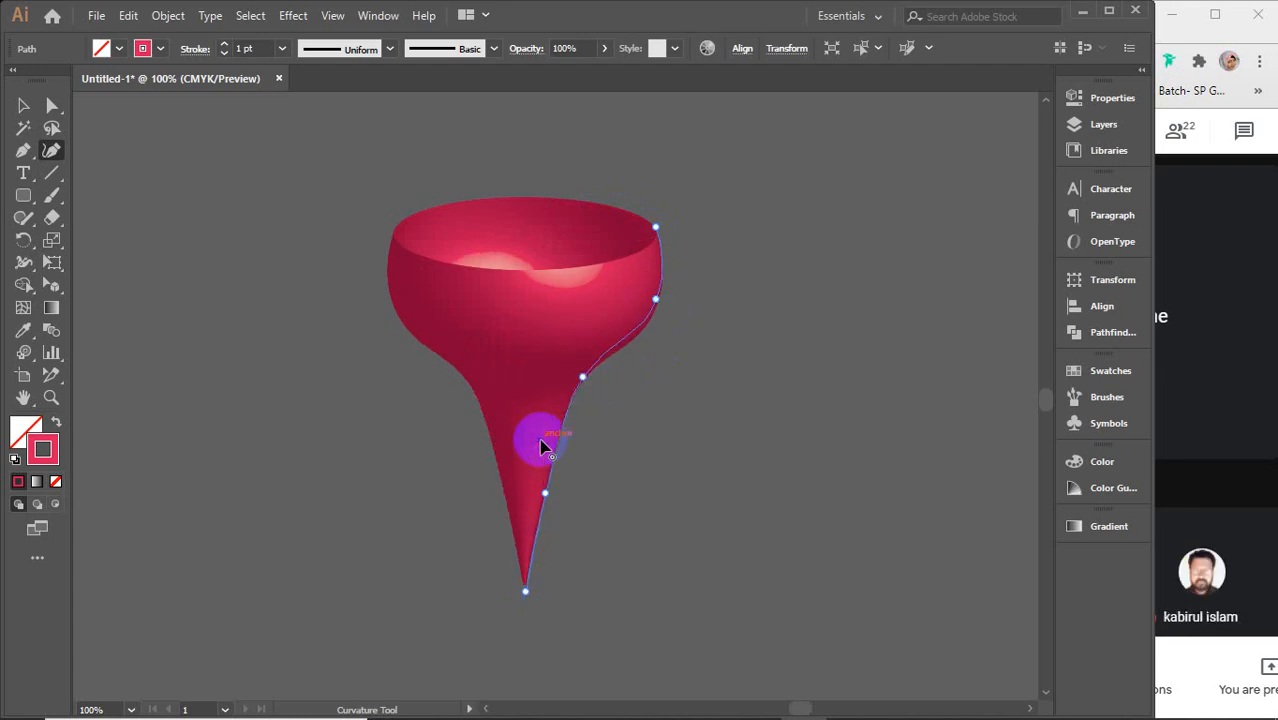
Step: Move the lower bowl anchor down and outward, widen the upper bowl, and shift the stem anchor slightly outward
click(583, 377)
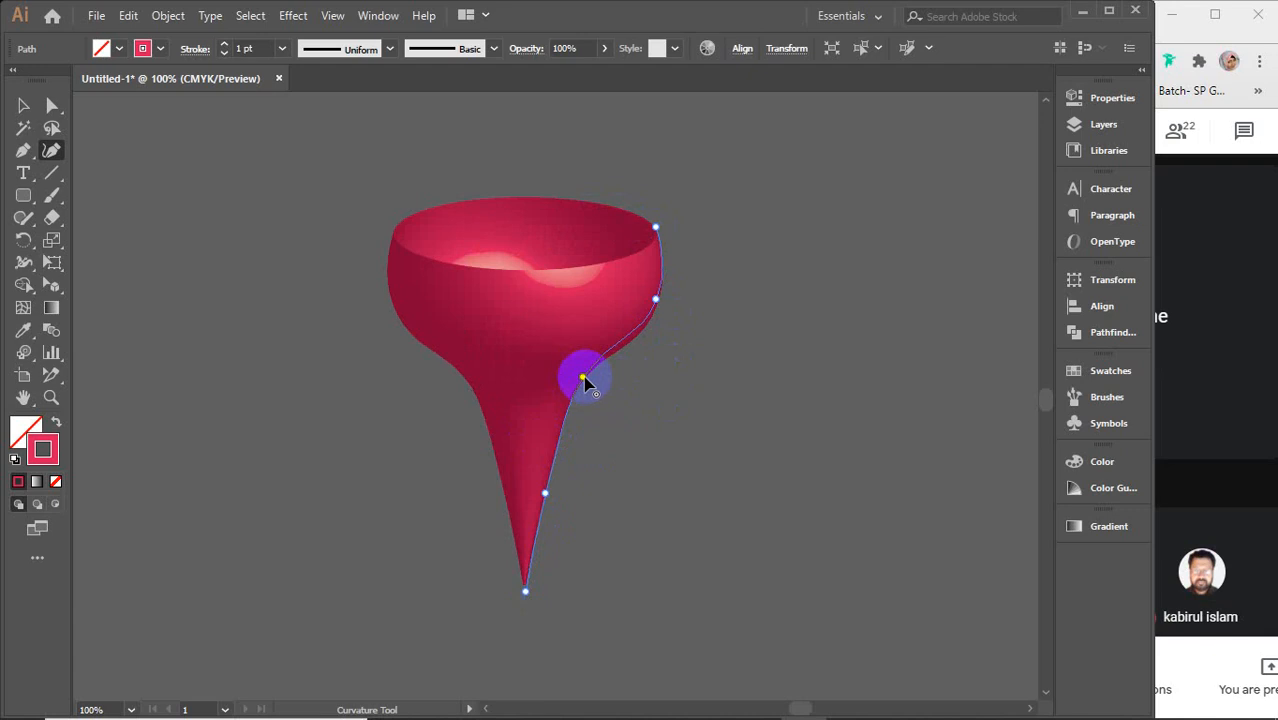
drag(583, 377, 641, 421)
click(656, 299)
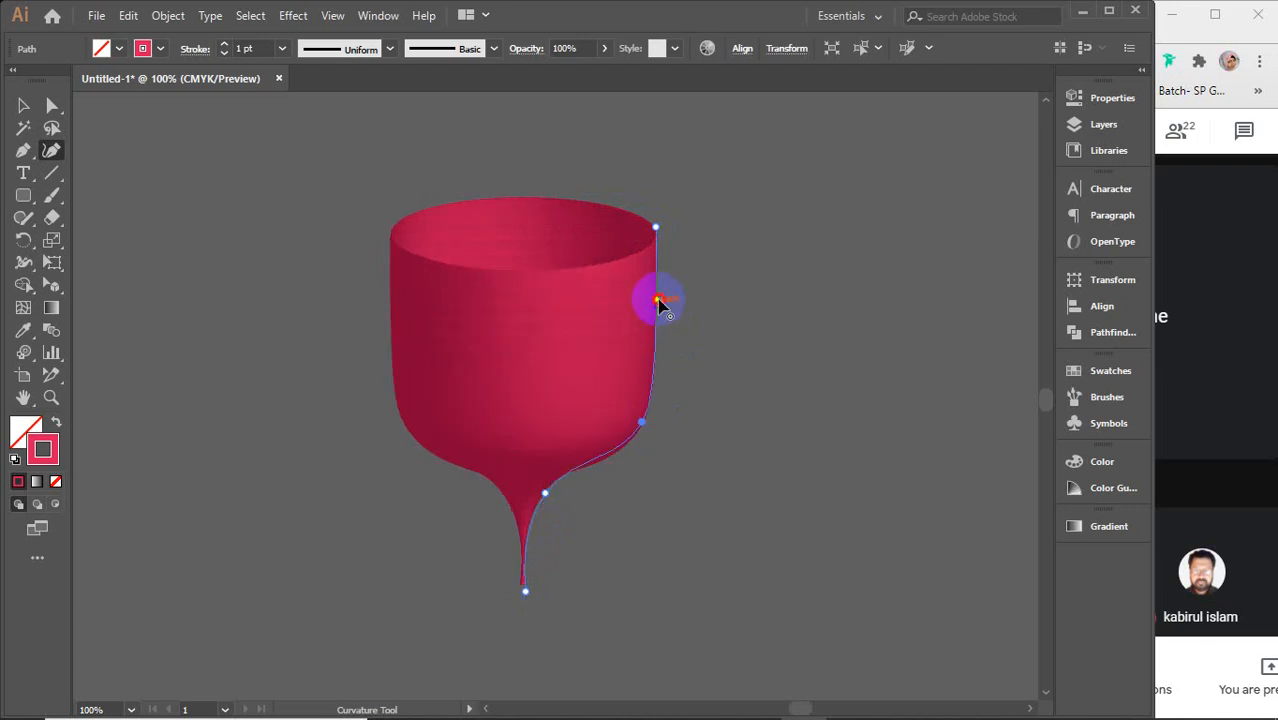
drag(656, 299, 729, 298)
click(545, 493)
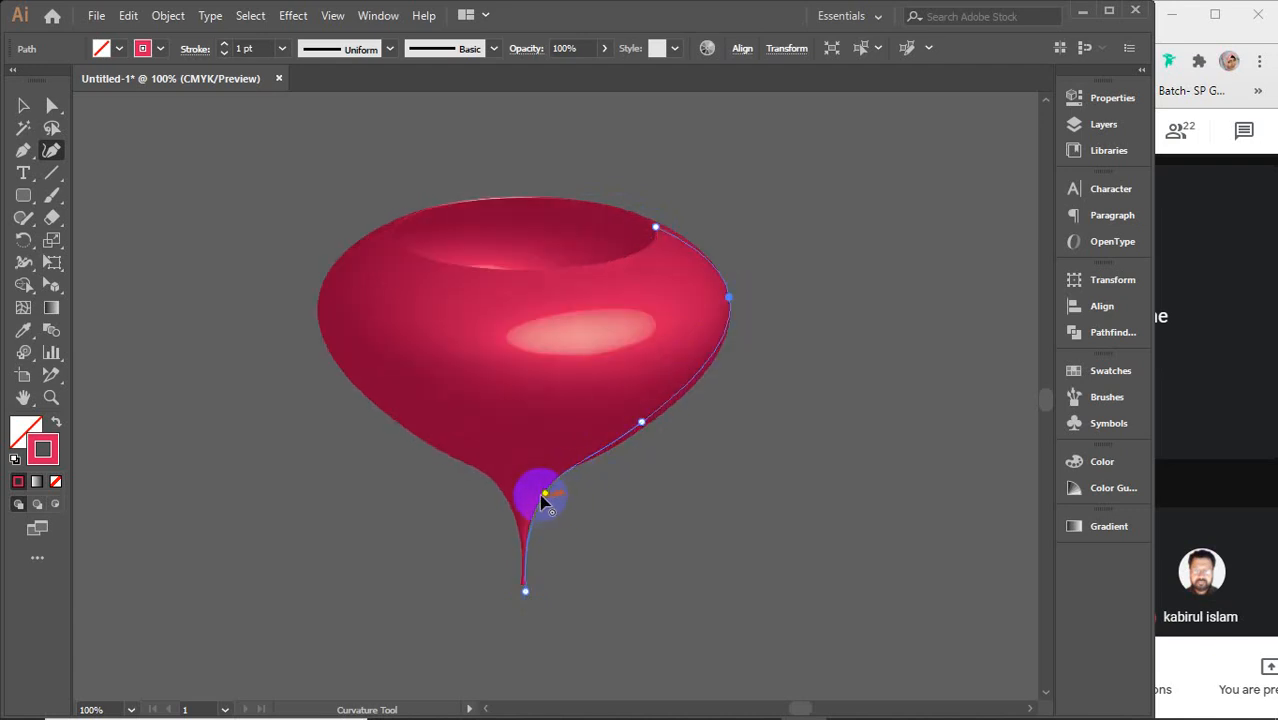
drag(545, 493, 567, 510)
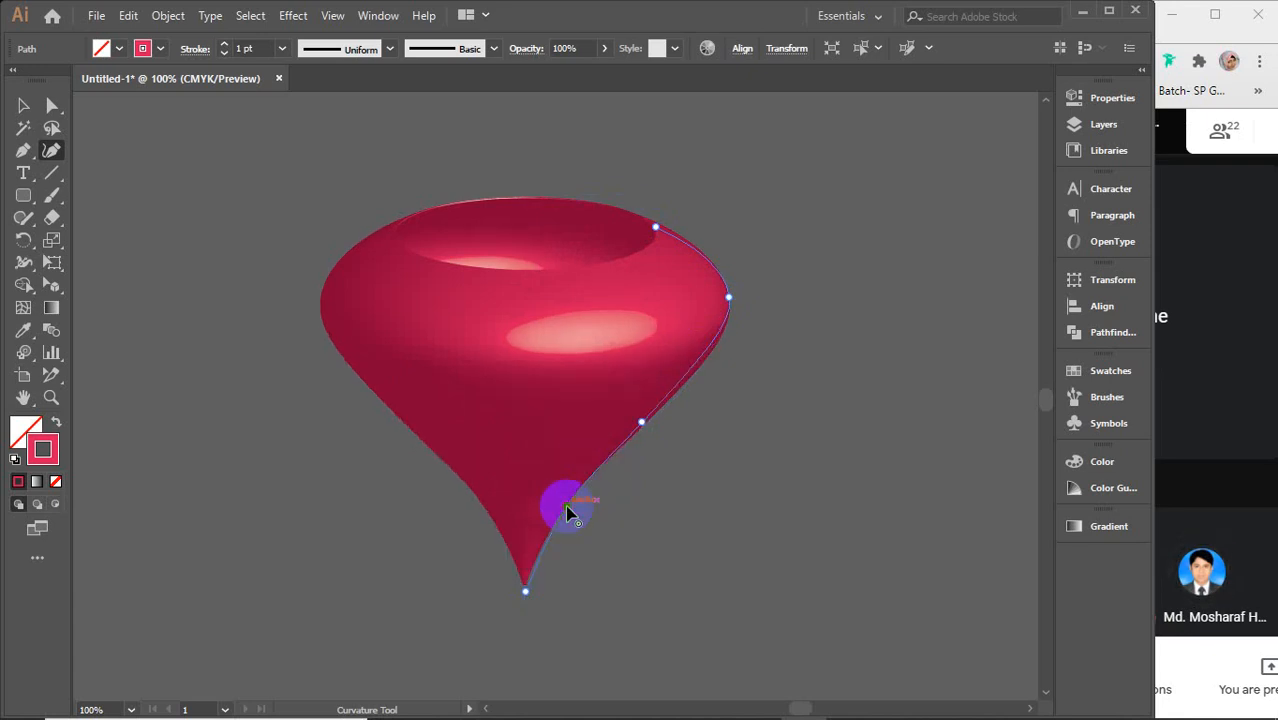
Step: Fine-tune the rim, lower bowl and stem anchors for a smooth round bowl tapering to a point, and deselect the profile
drag(655, 226, 667, 256)
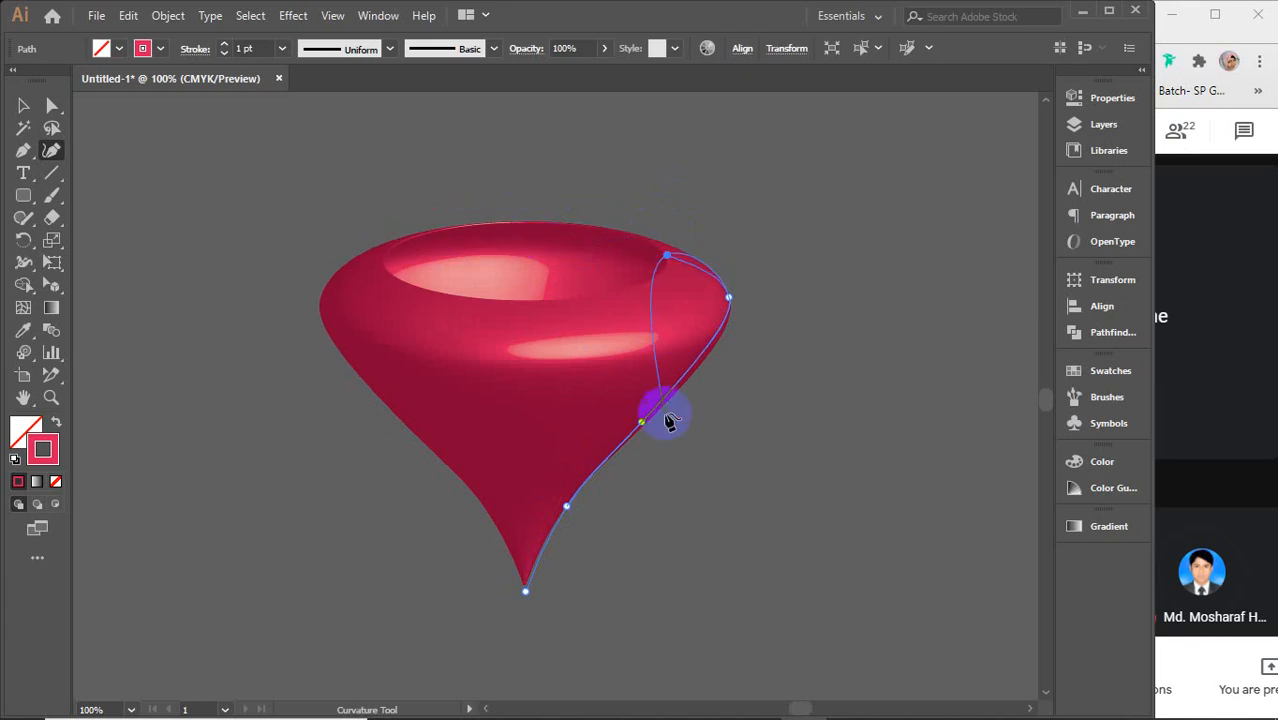
drag(641, 425, 670, 426)
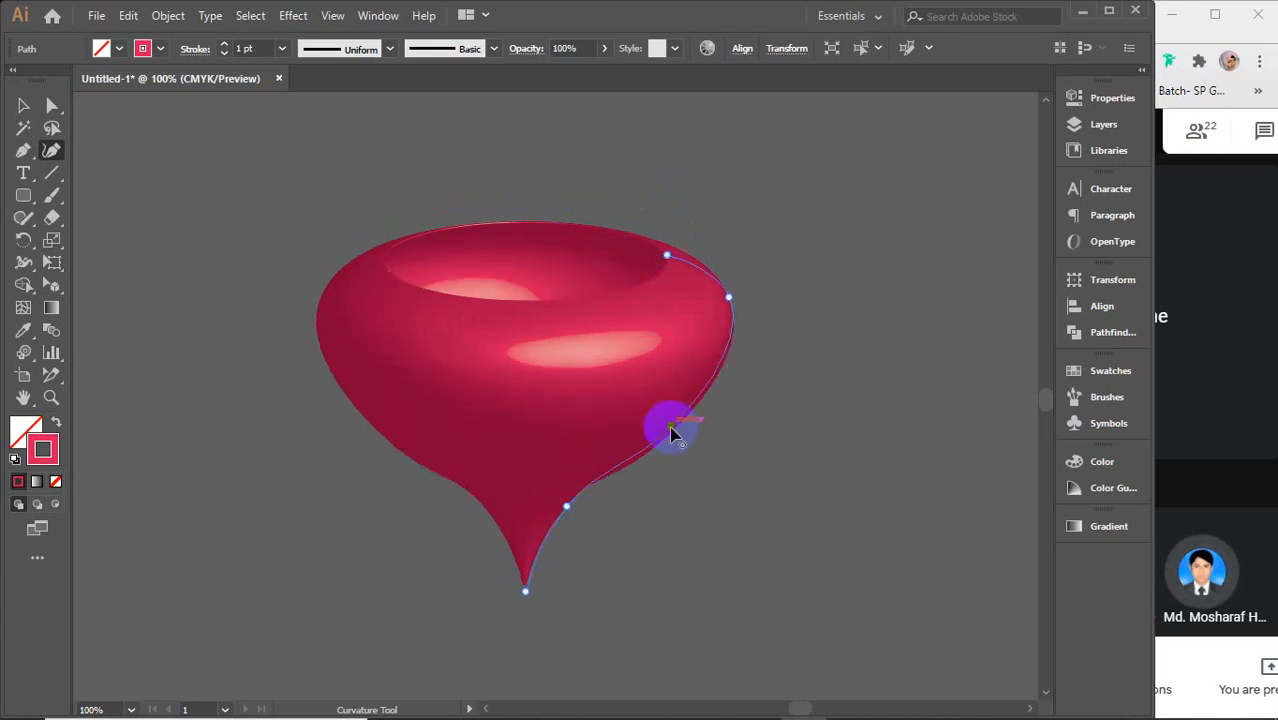
drag(561, 505, 553, 502)
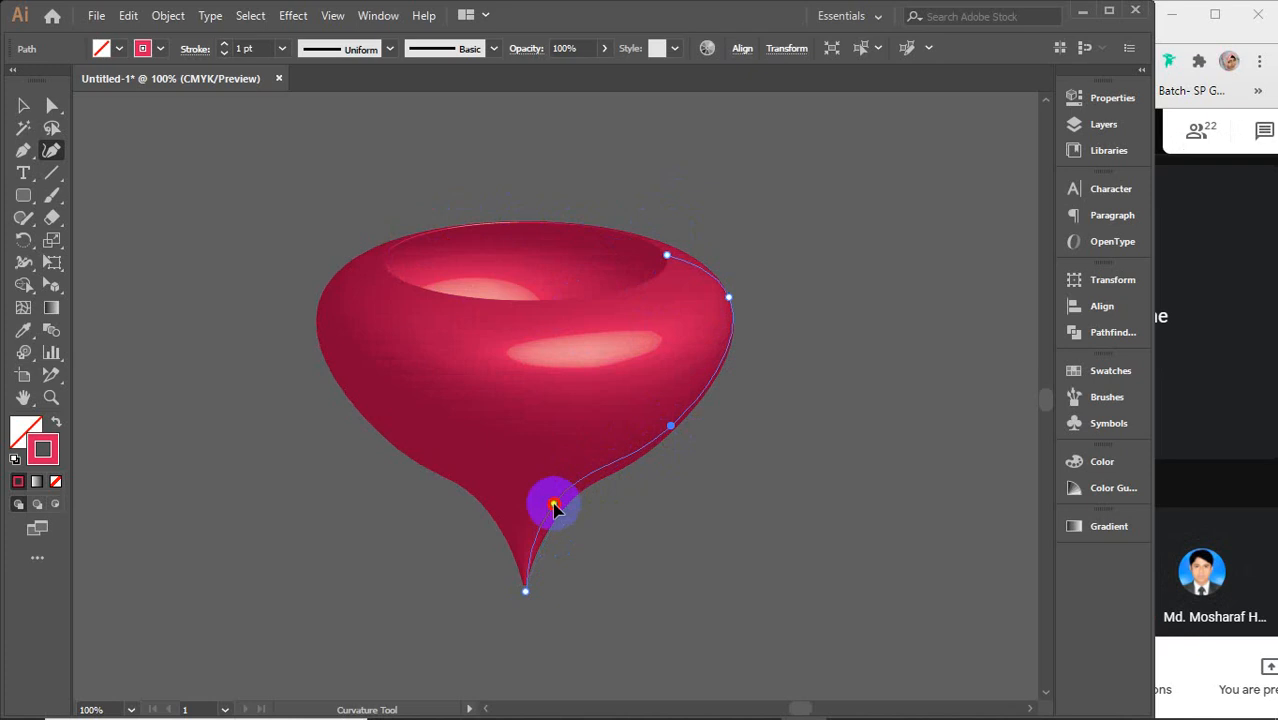
drag(670, 430, 664, 413)
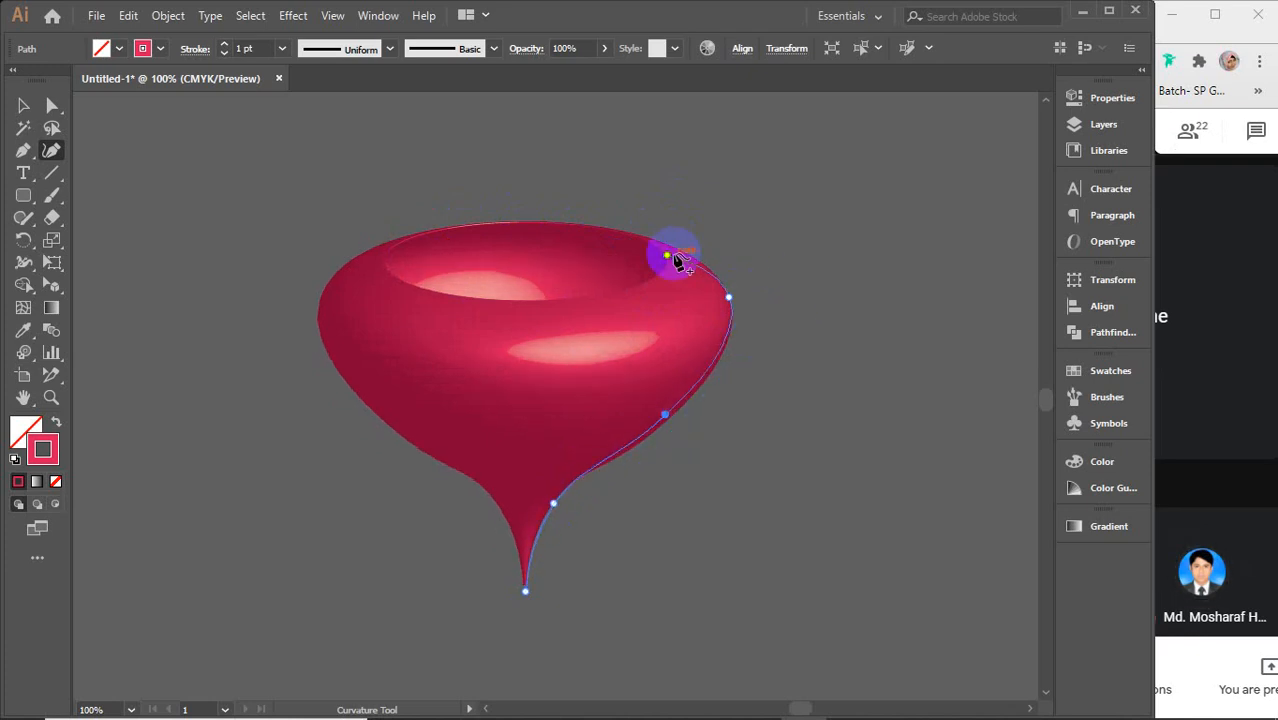
drag(666, 256, 668, 244)
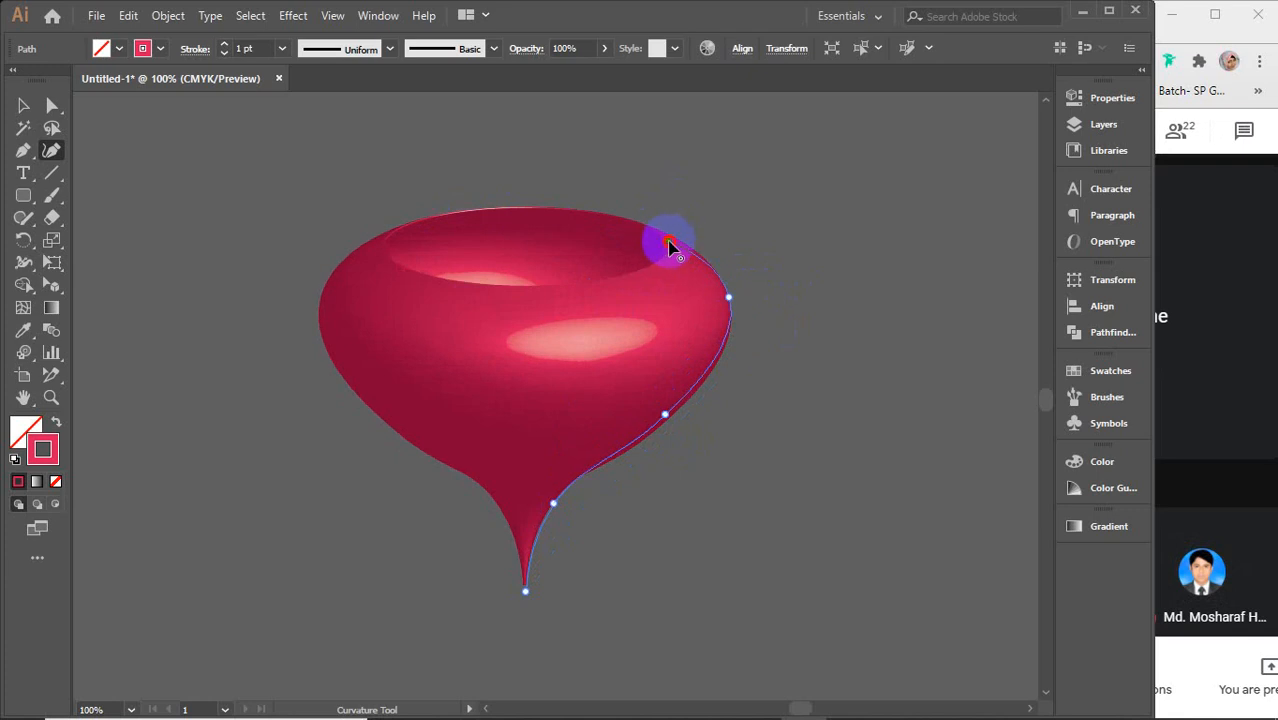
drag(669, 238, 673, 234)
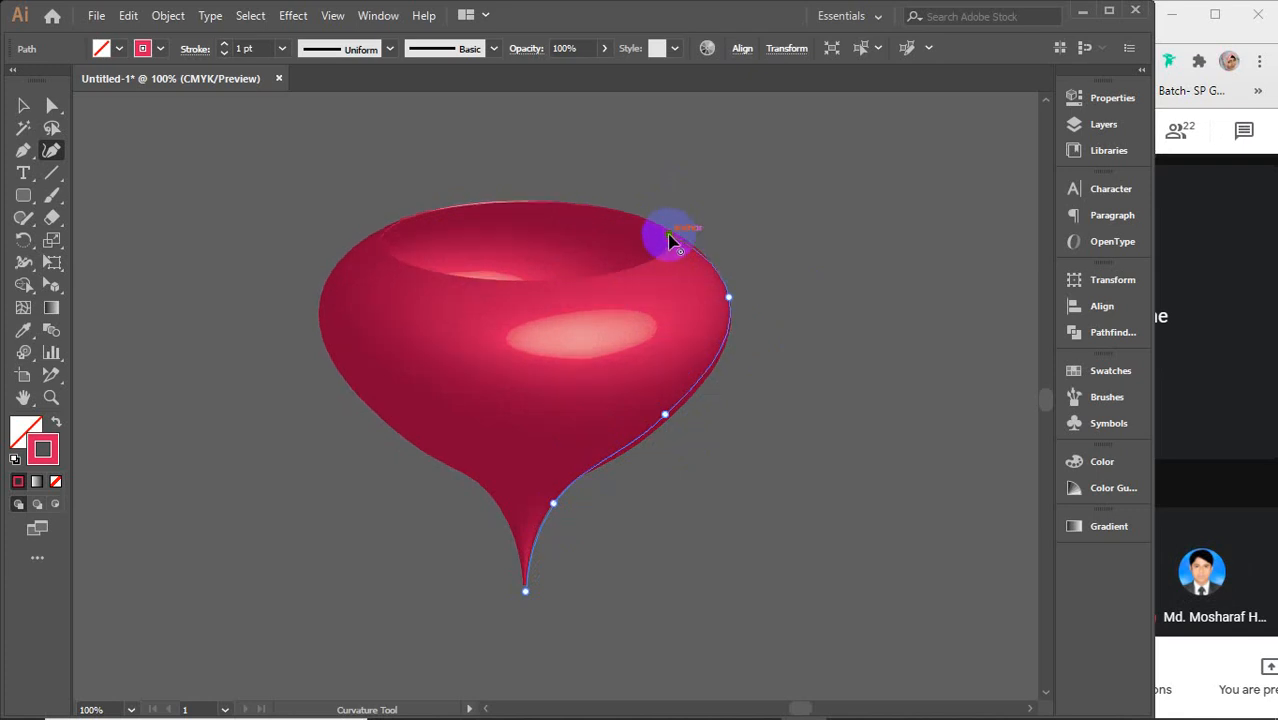
click(23, 105)
click(817, 197)
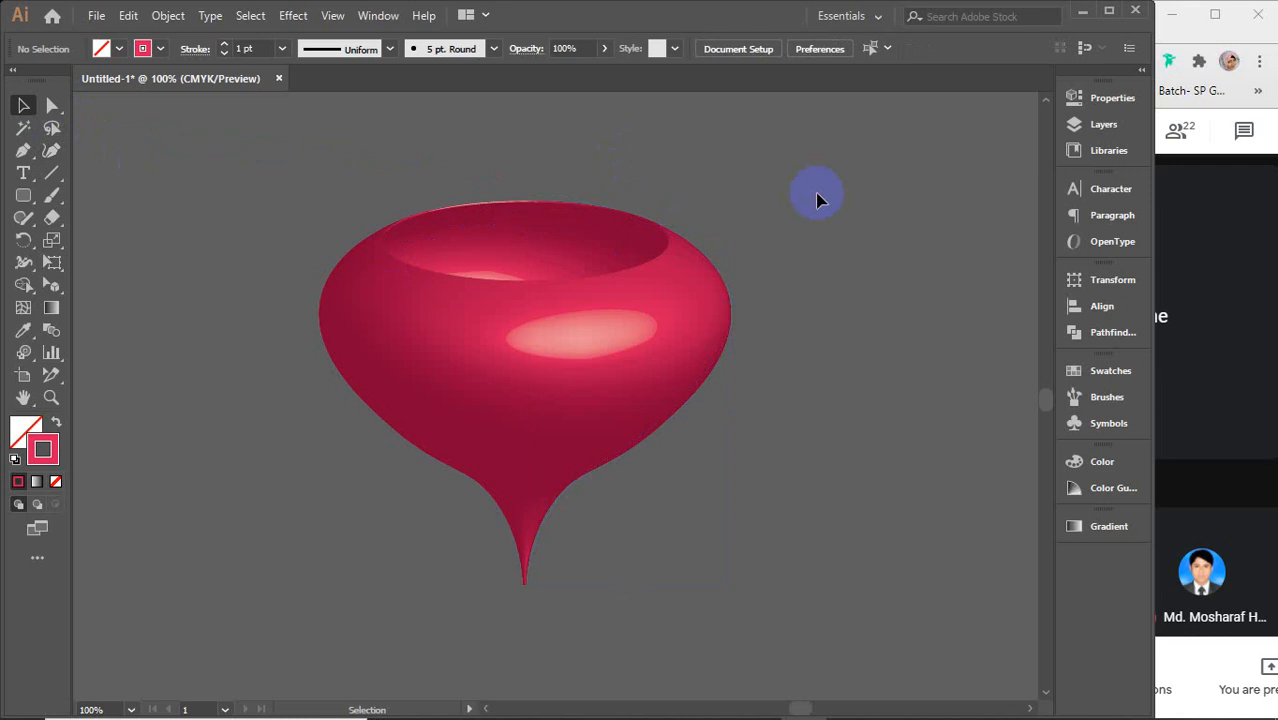
Step: With the Pen tool, draw a curve from the vessel's top centre to the rim anchor, capping the mouth
click(23, 151)
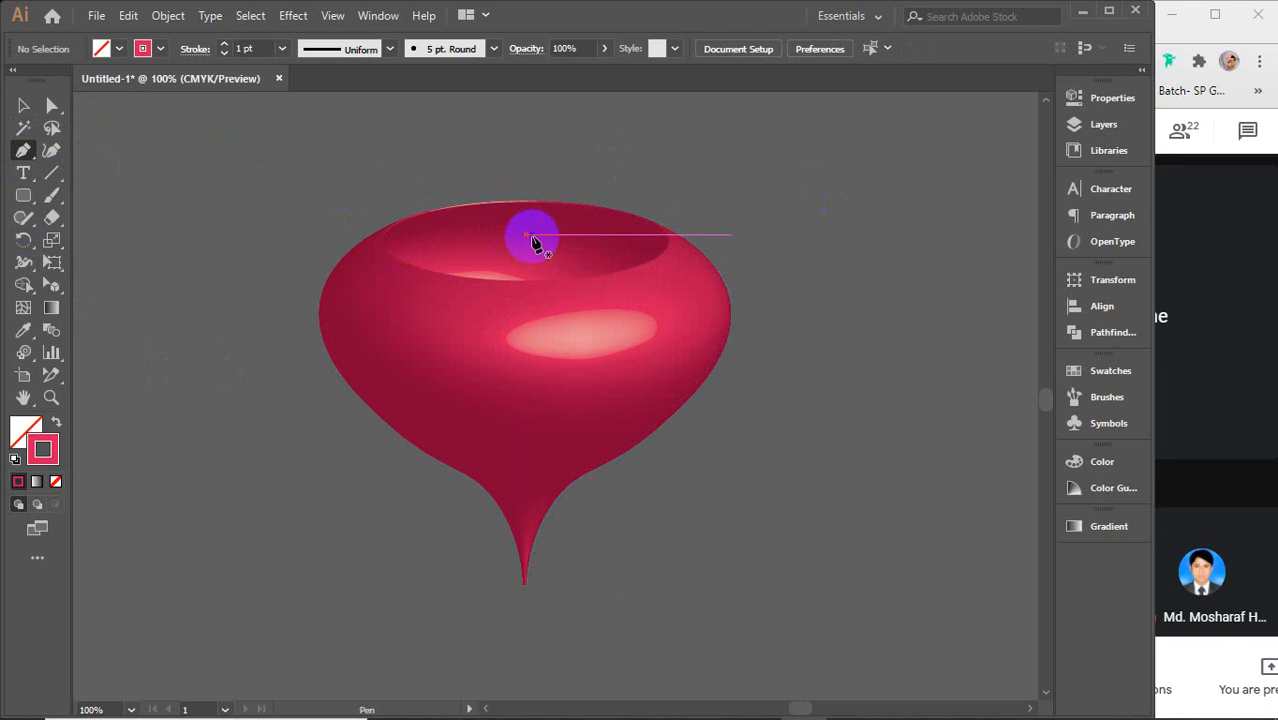
click(526, 201)
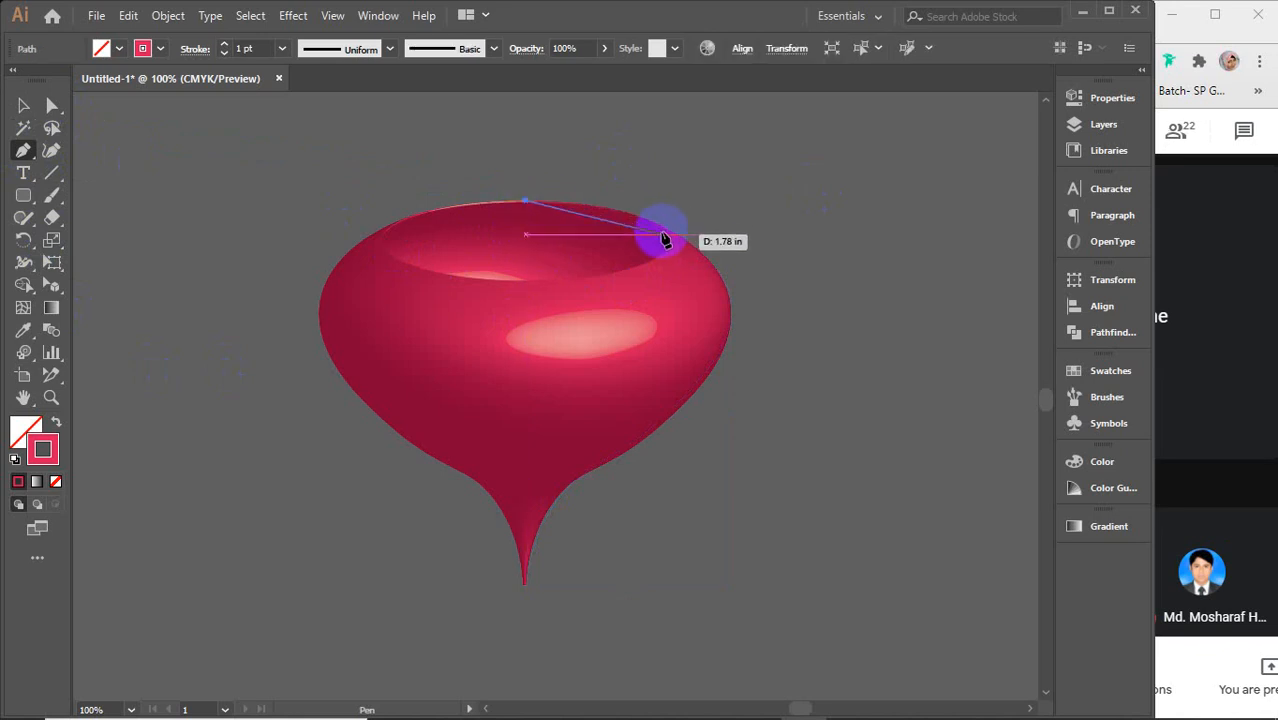
drag(666, 235, 721, 262)
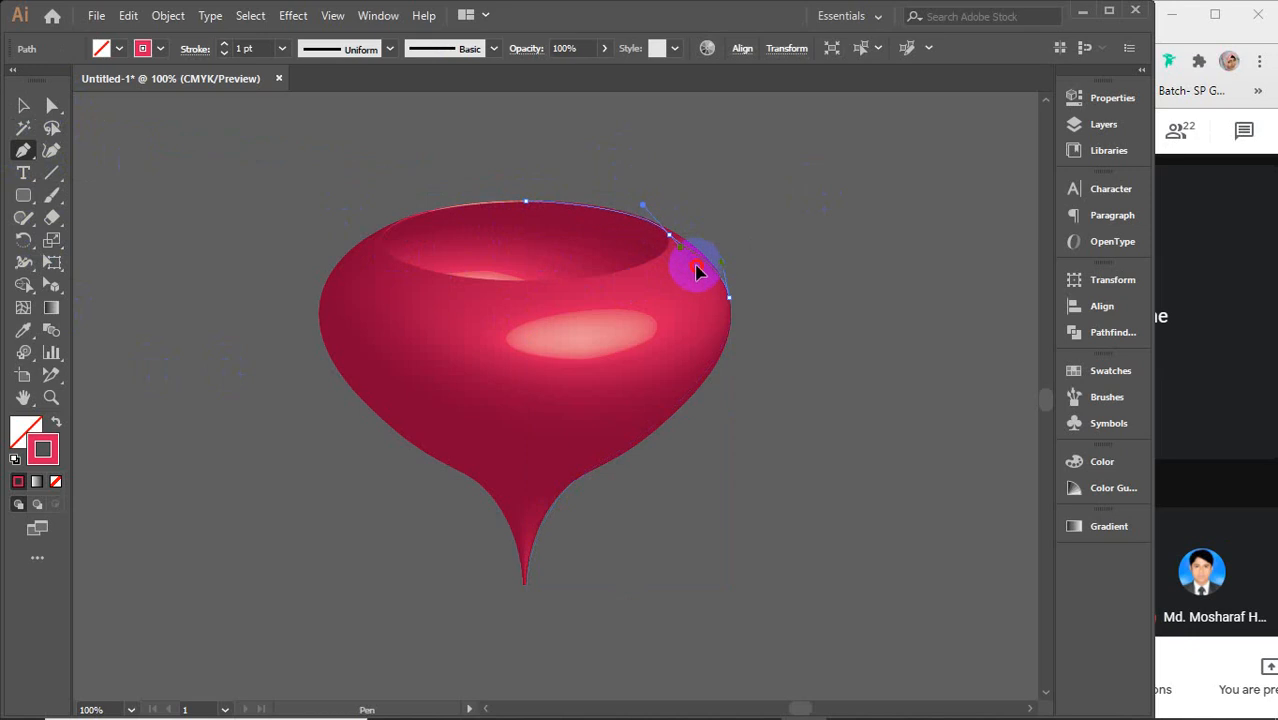
click(697, 272)
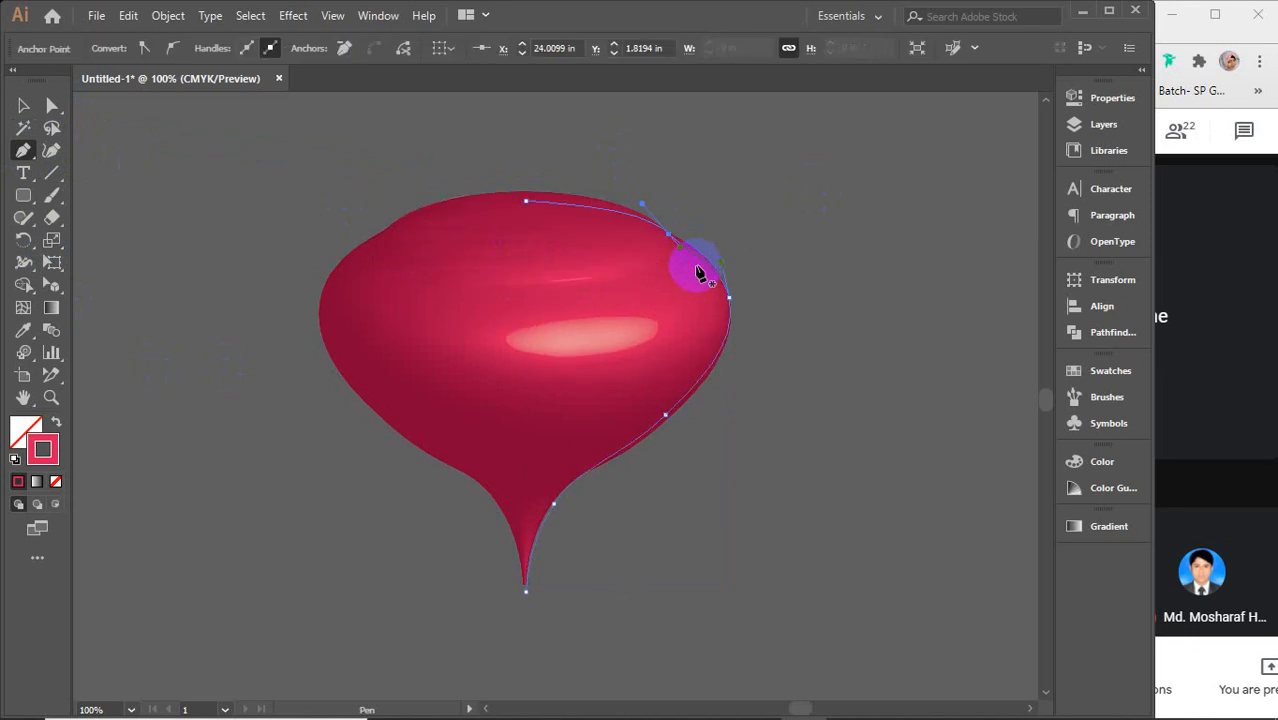
click(22, 107)
click(828, 313)
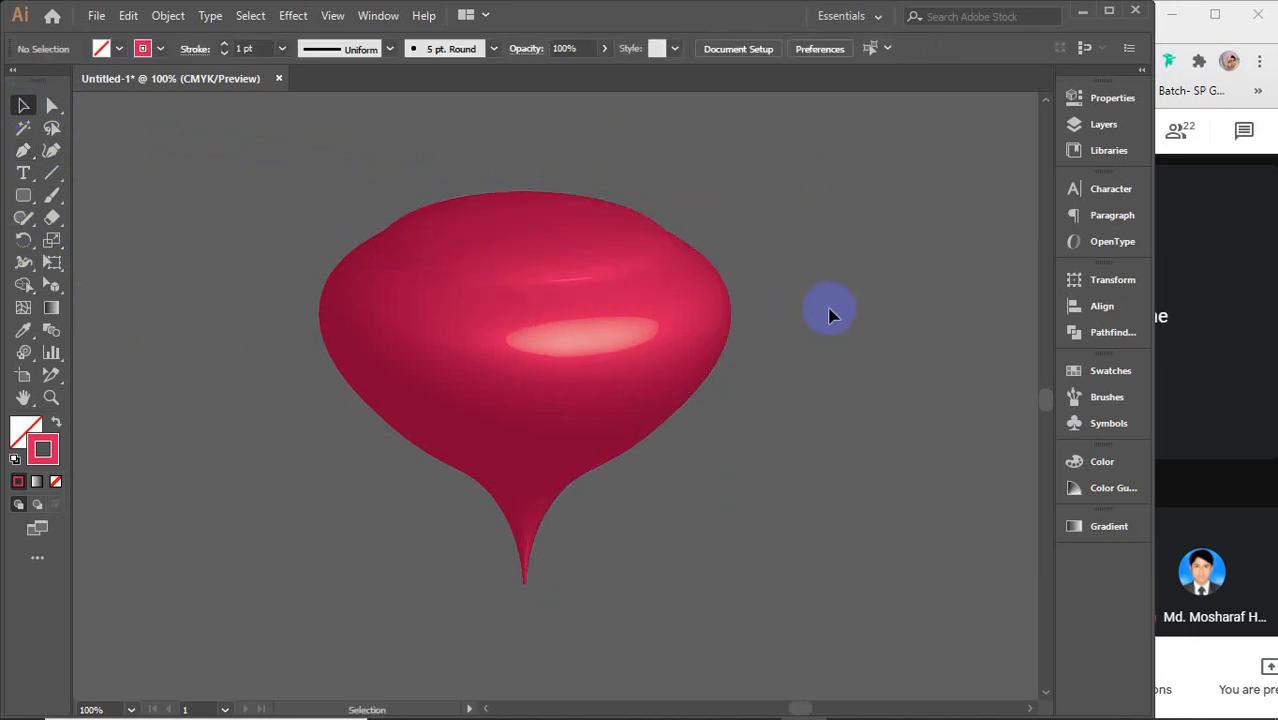
Step: Try converting the capped profile into a compound path, and release it again
click(562, 357)
click(724, 350)
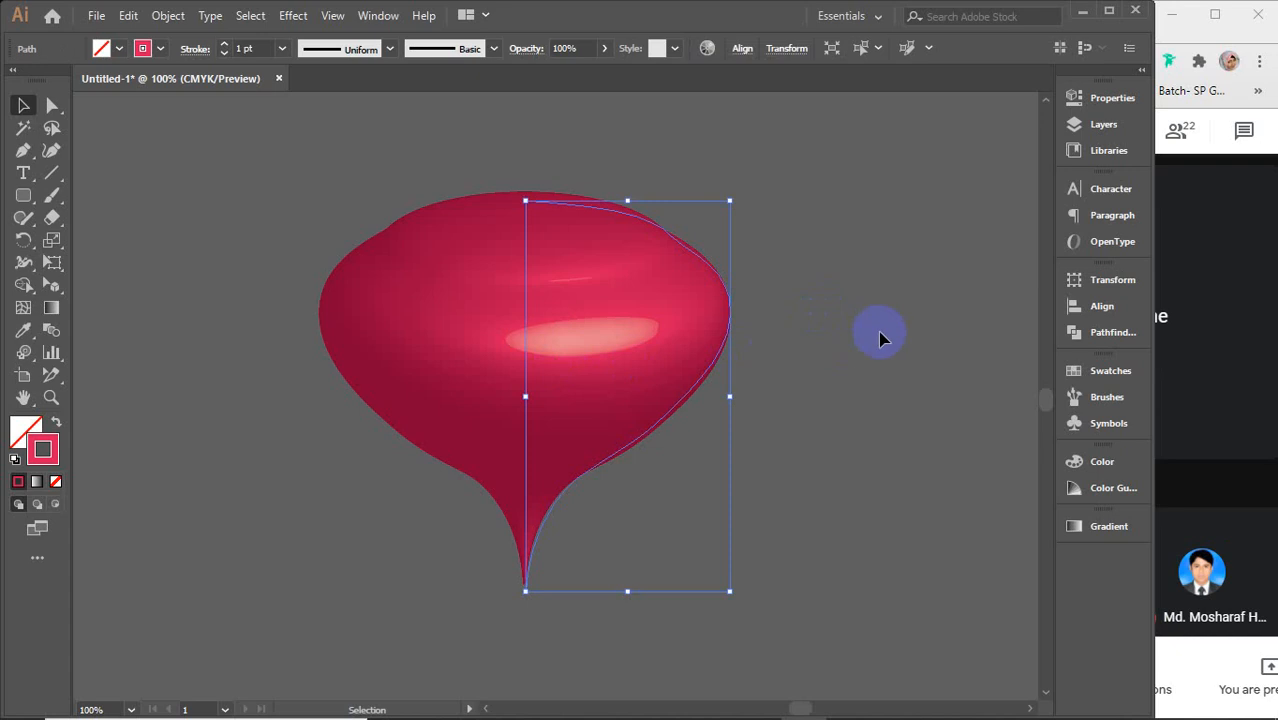
right_click(645, 291)
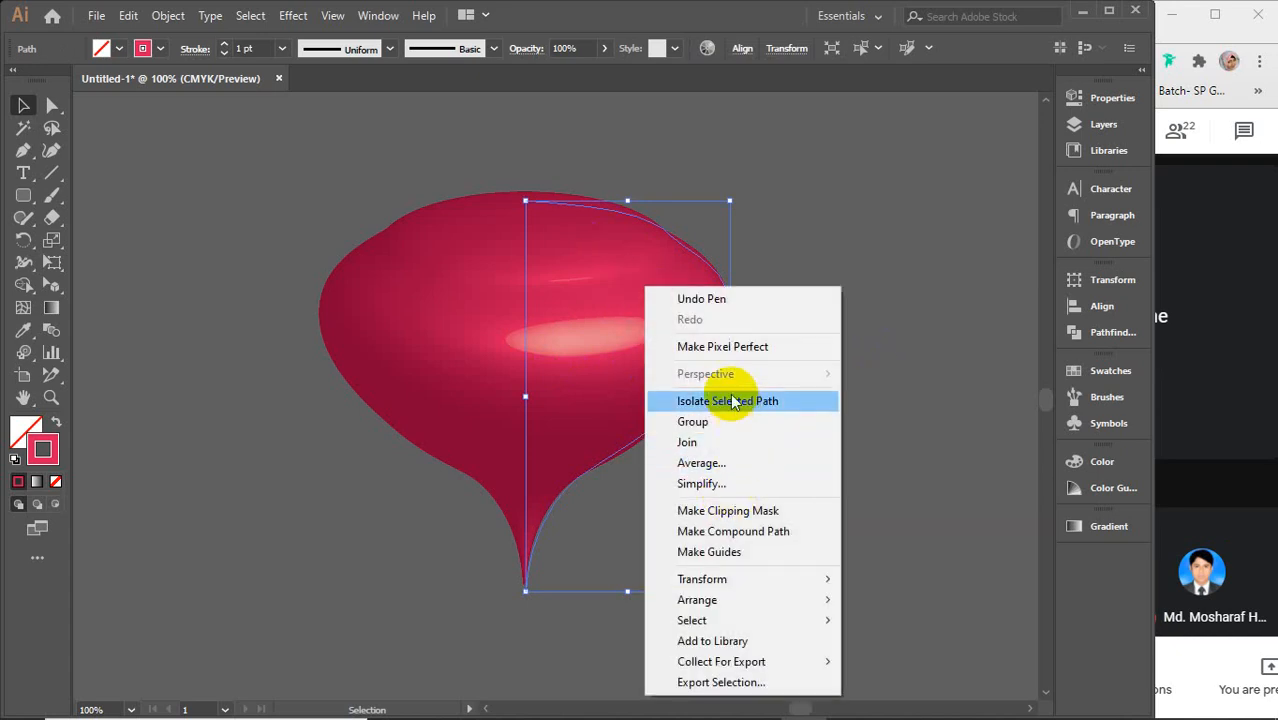
click(740, 534)
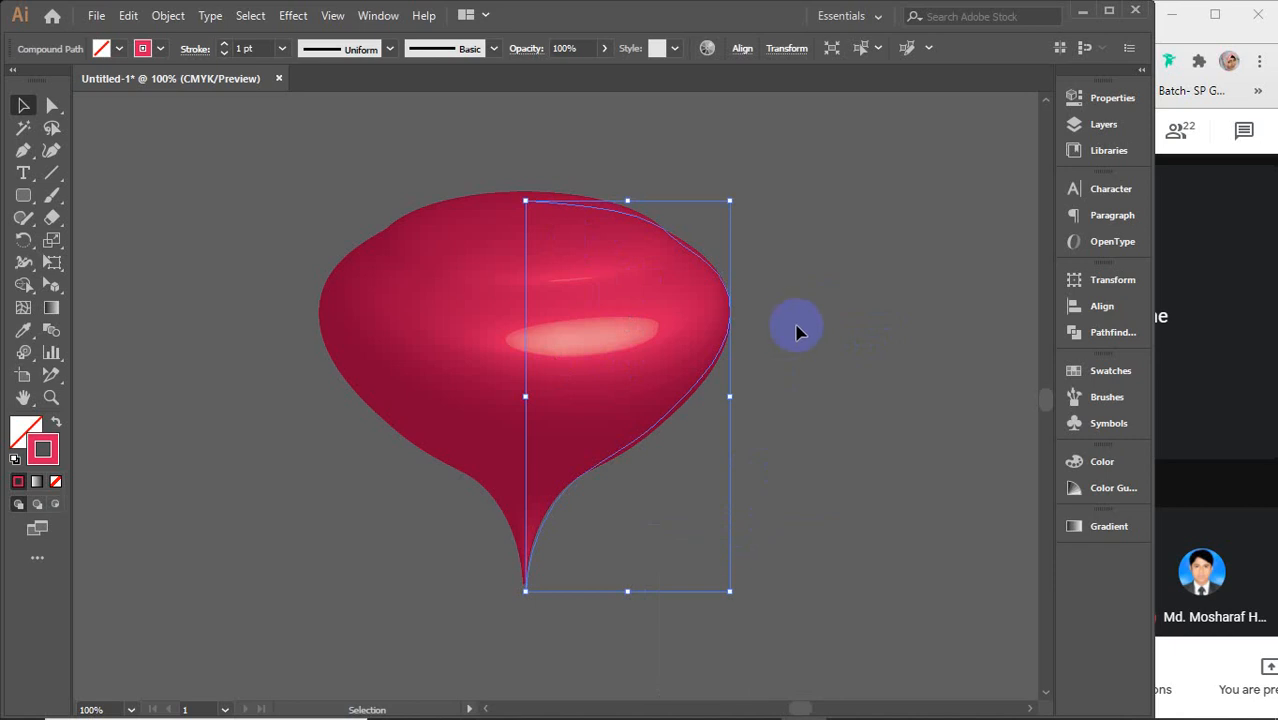
right_click(631, 318)
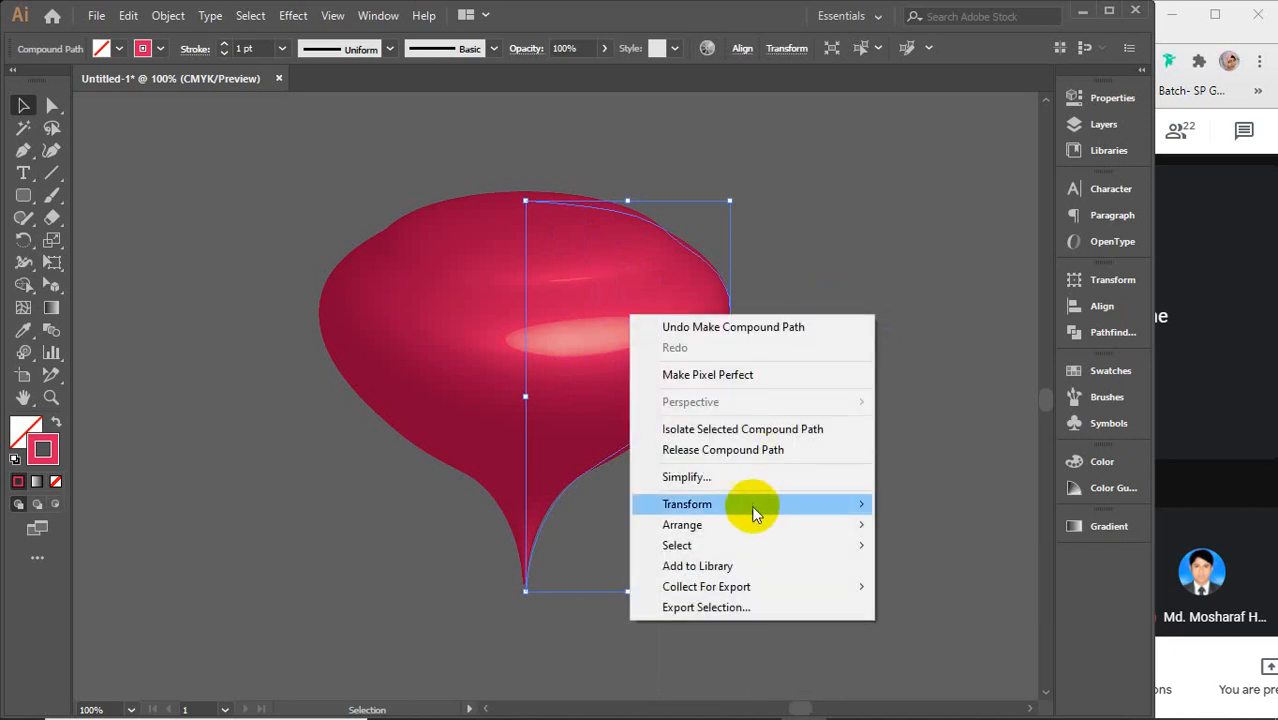
click(742, 452)
click(771, 298)
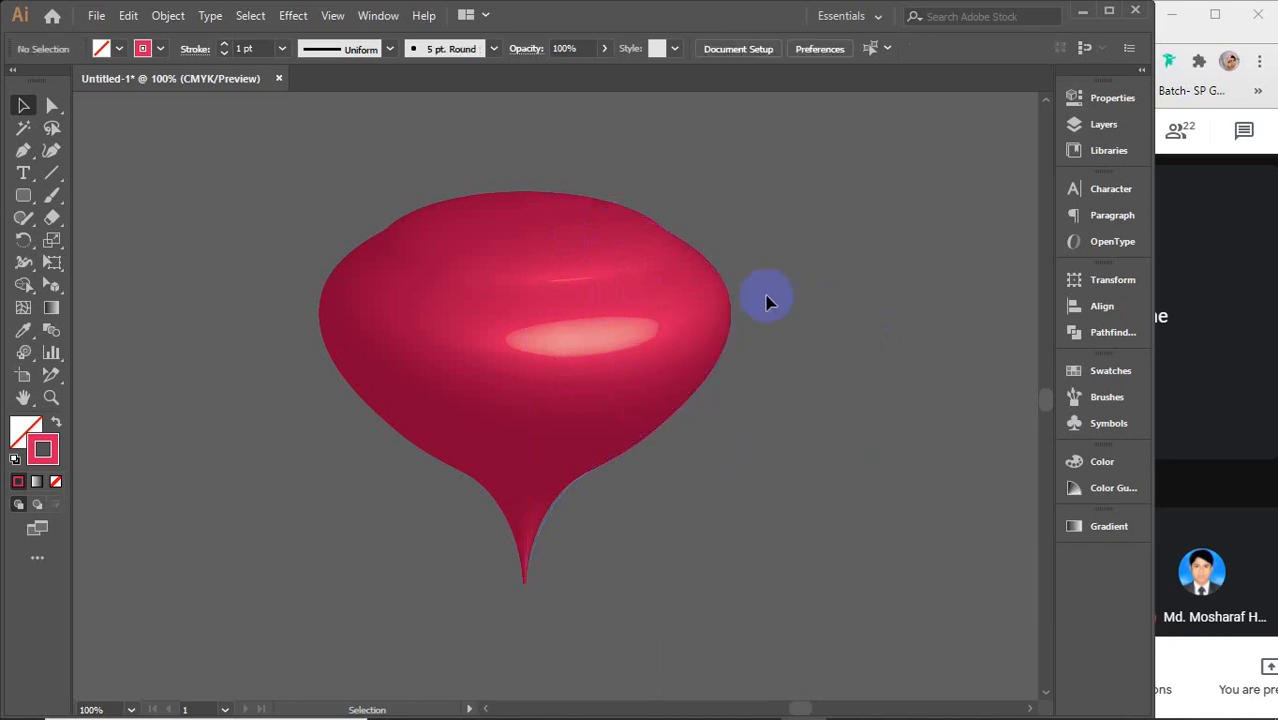
Step: Expand the appearance of the revolved vessel into regular vector artwork
click(636, 228)
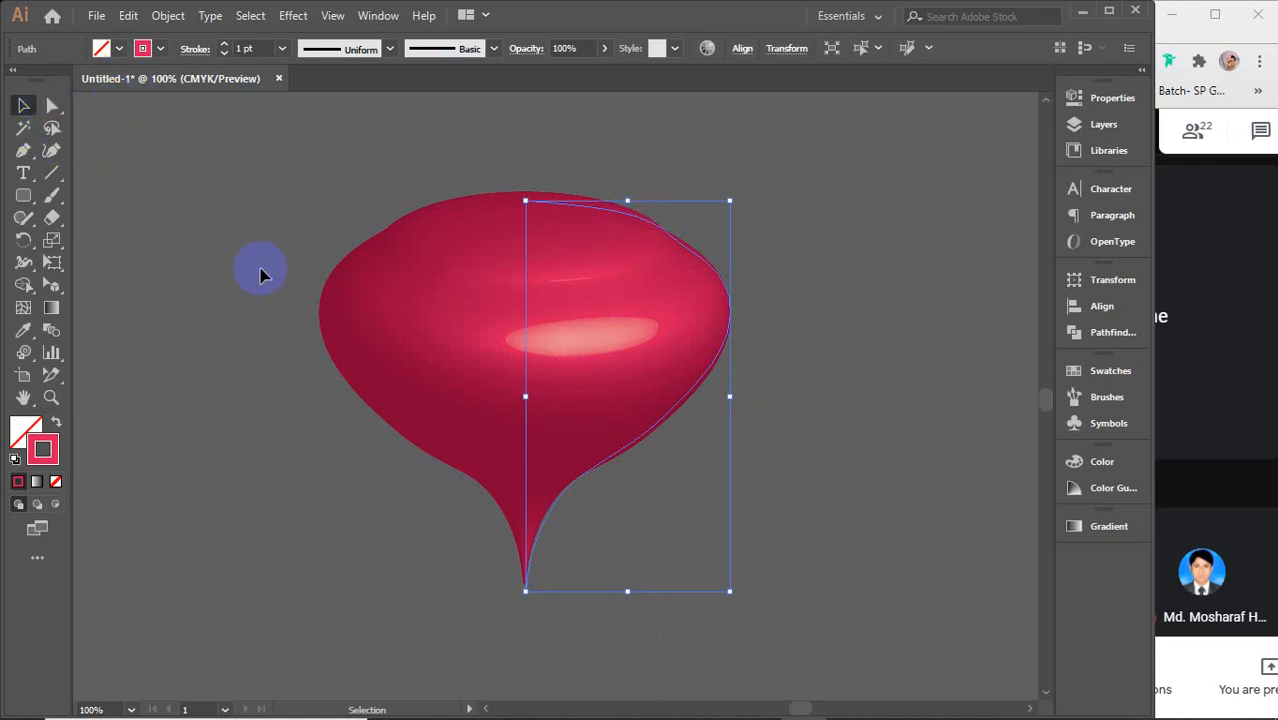
key(ctrl+shift)
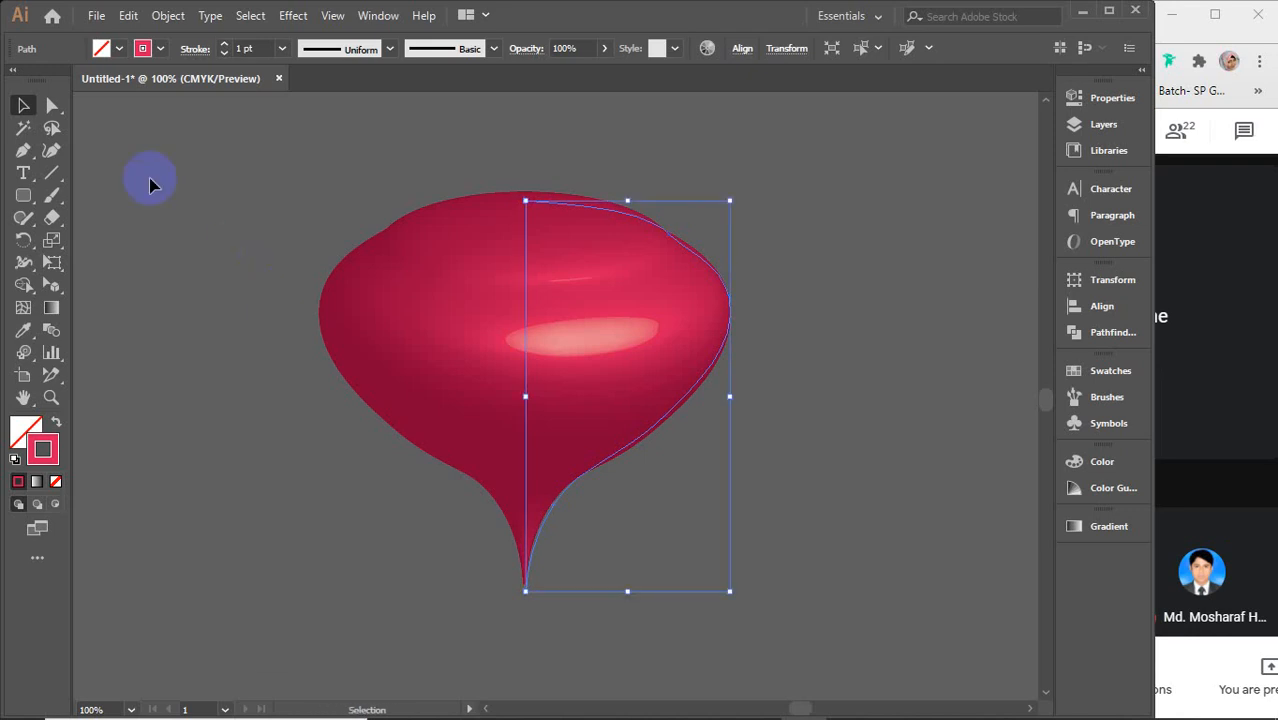
click(170, 15)
click(259, 254)
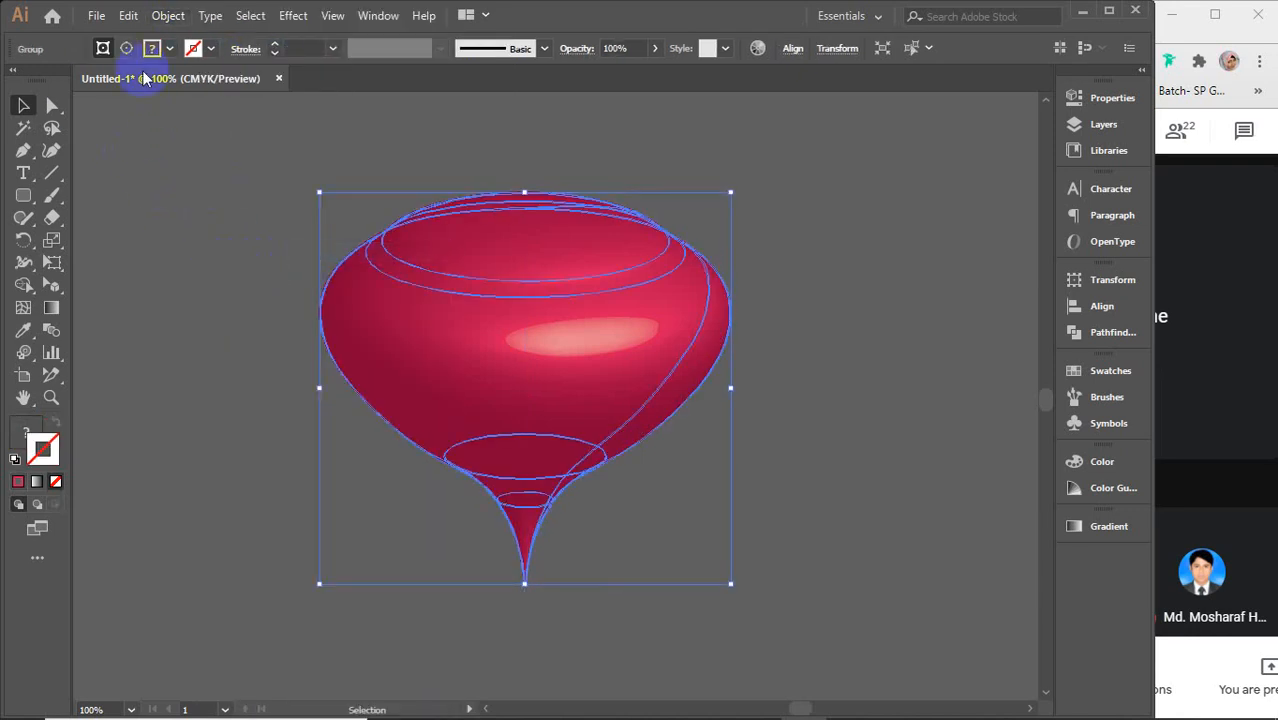
Step: Ungroup the expanded vessel artwork twice and clear the selection
right_click(441, 283)
click(540, 438)
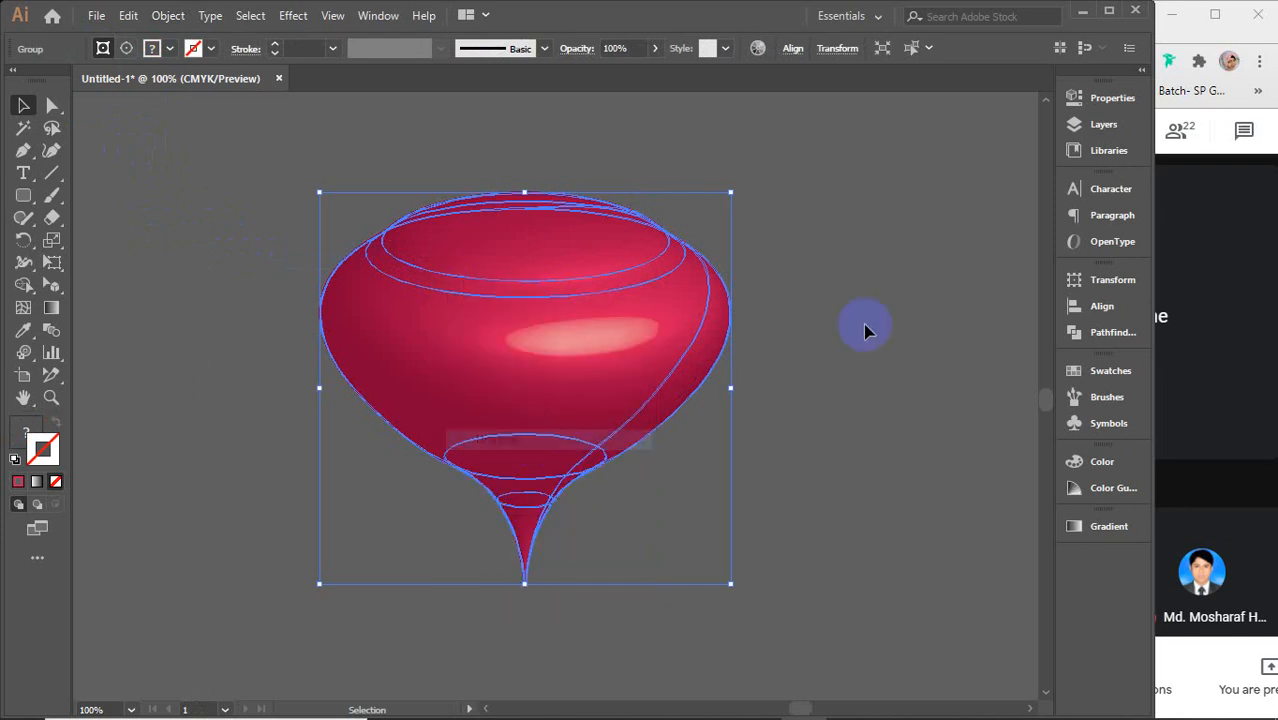
click(865, 328)
click(653, 262)
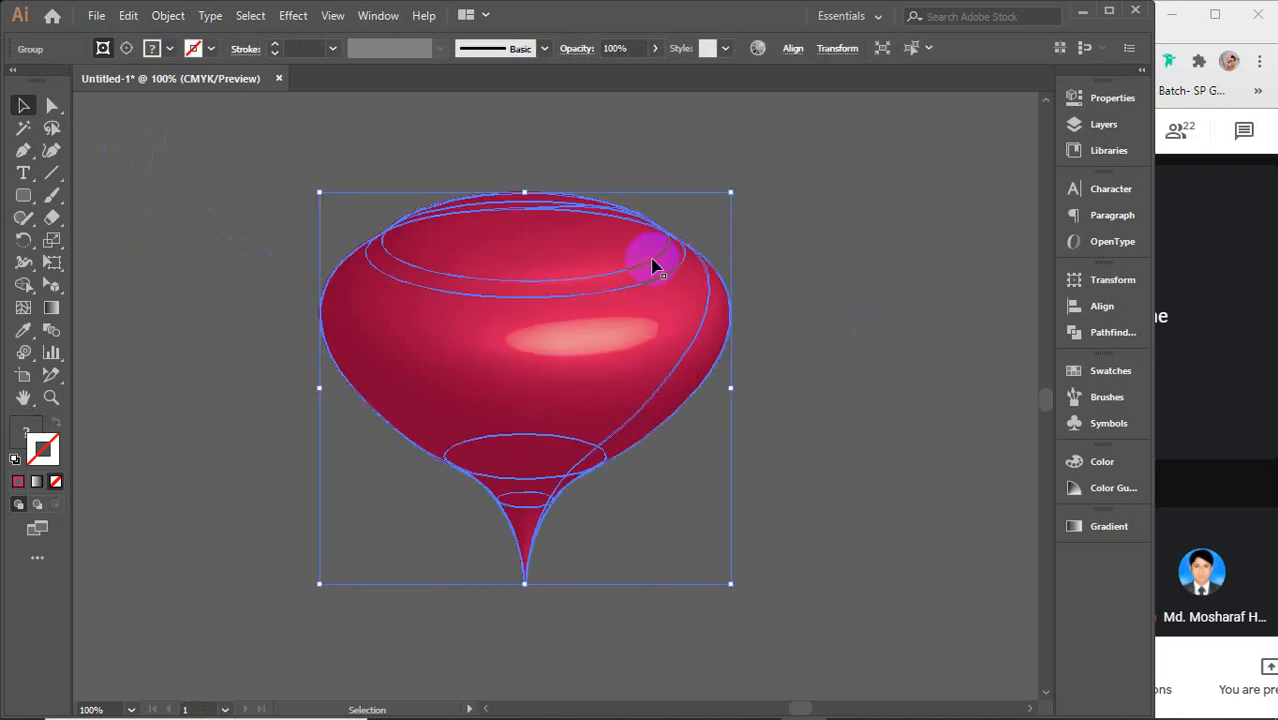
right_click(652, 262)
click(710, 415)
click(785, 328)
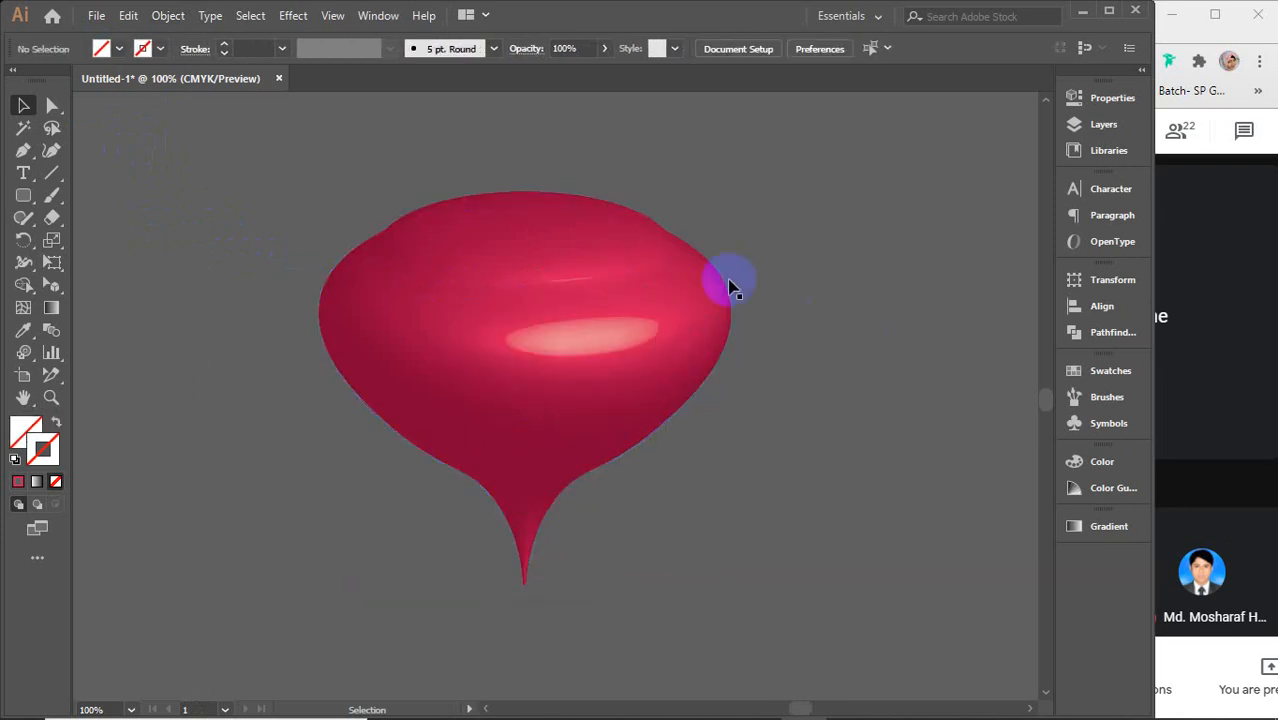
click(631, 280)
click(508, 143)
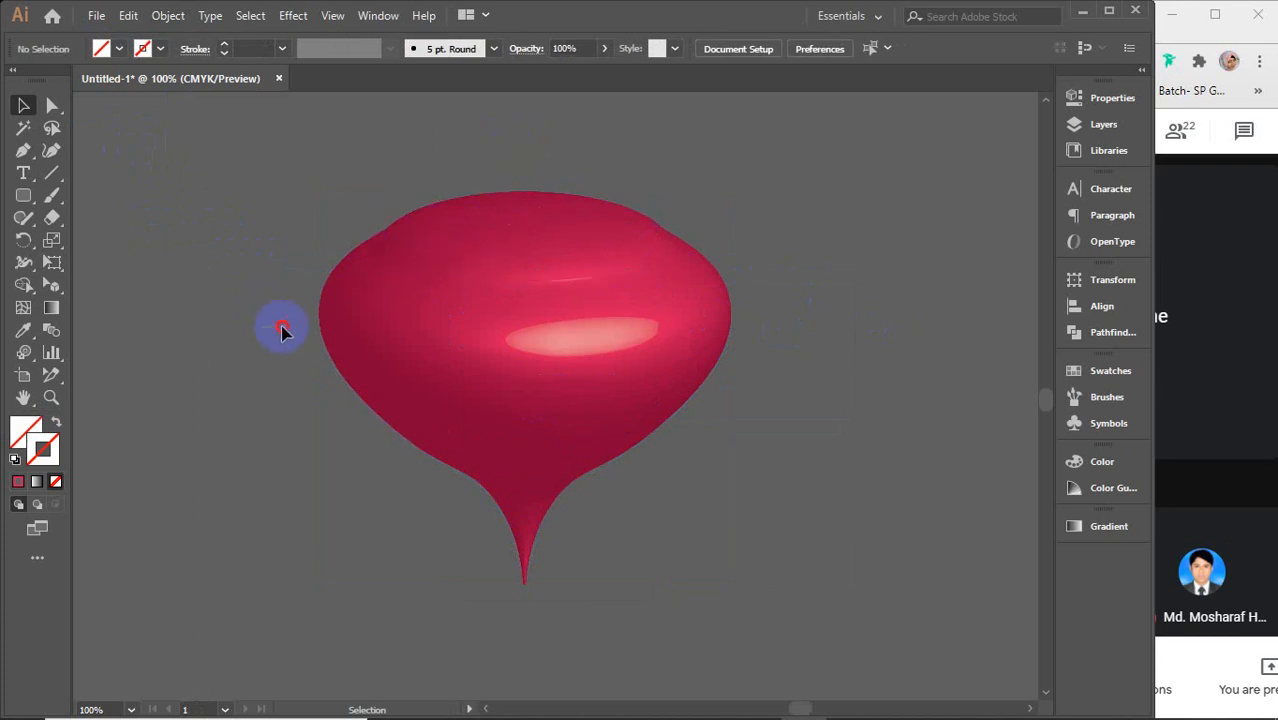
Step: Delete the vessel's middle body section and check the selection of the separate top and bottom pieces
drag(281, 332, 815, 451)
key(a)
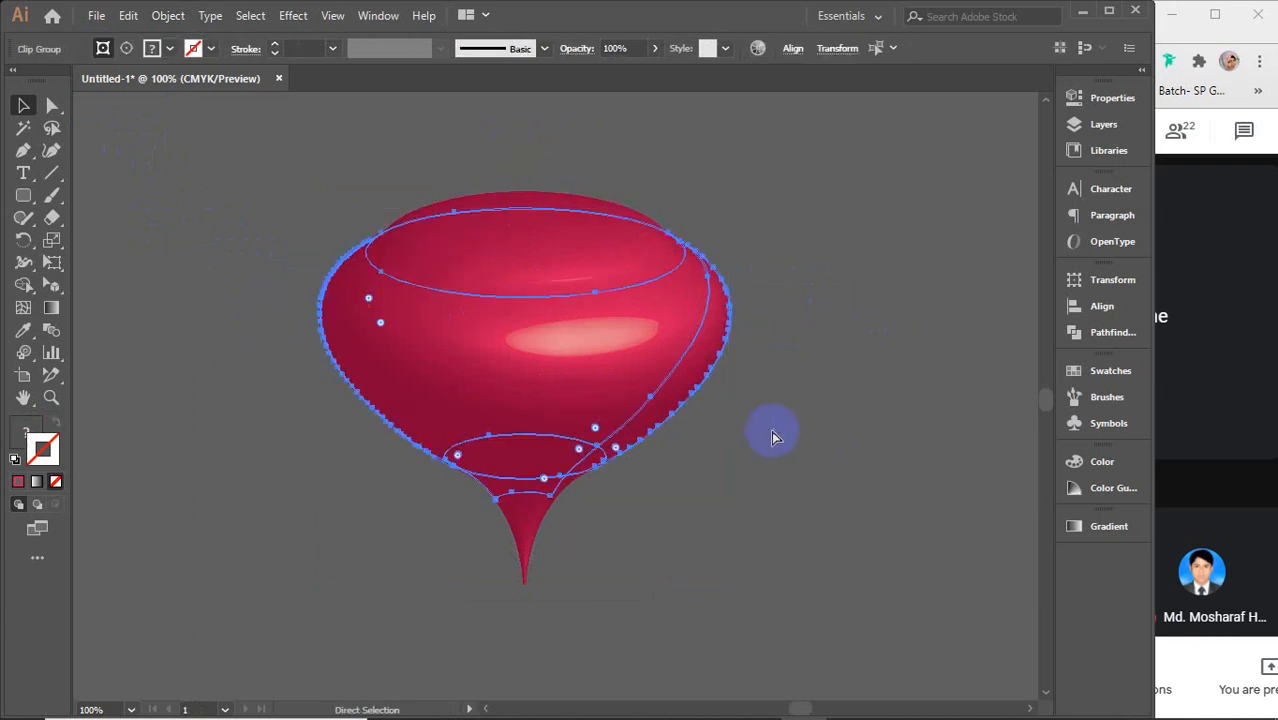
key(Delete)
key(v)
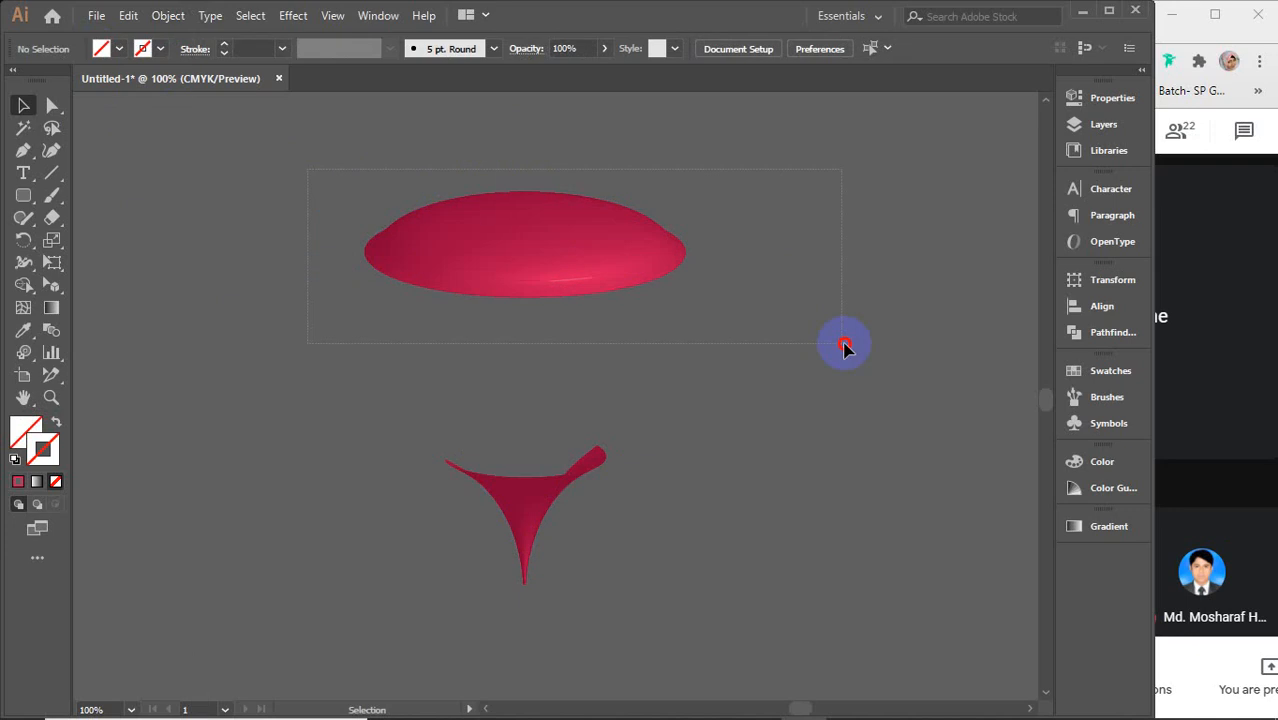
drag(844, 346, 843, 345)
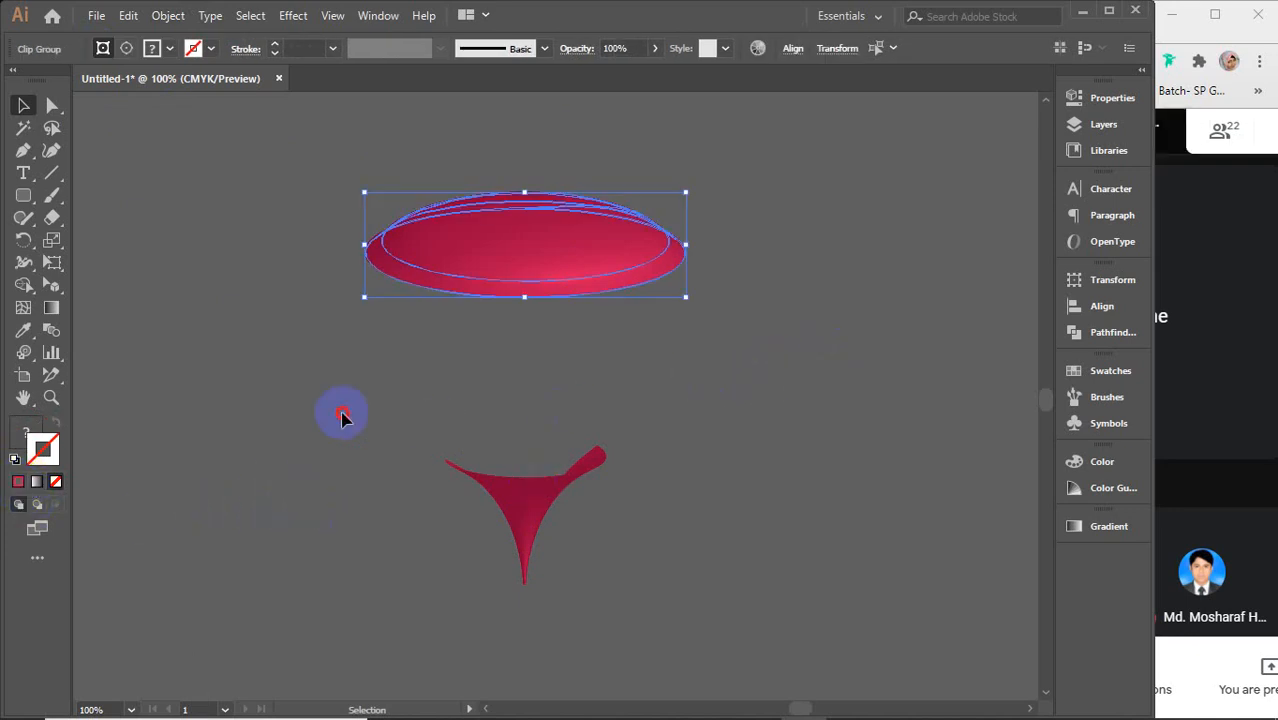
drag(735, 598, 735, 597)
click(832, 398)
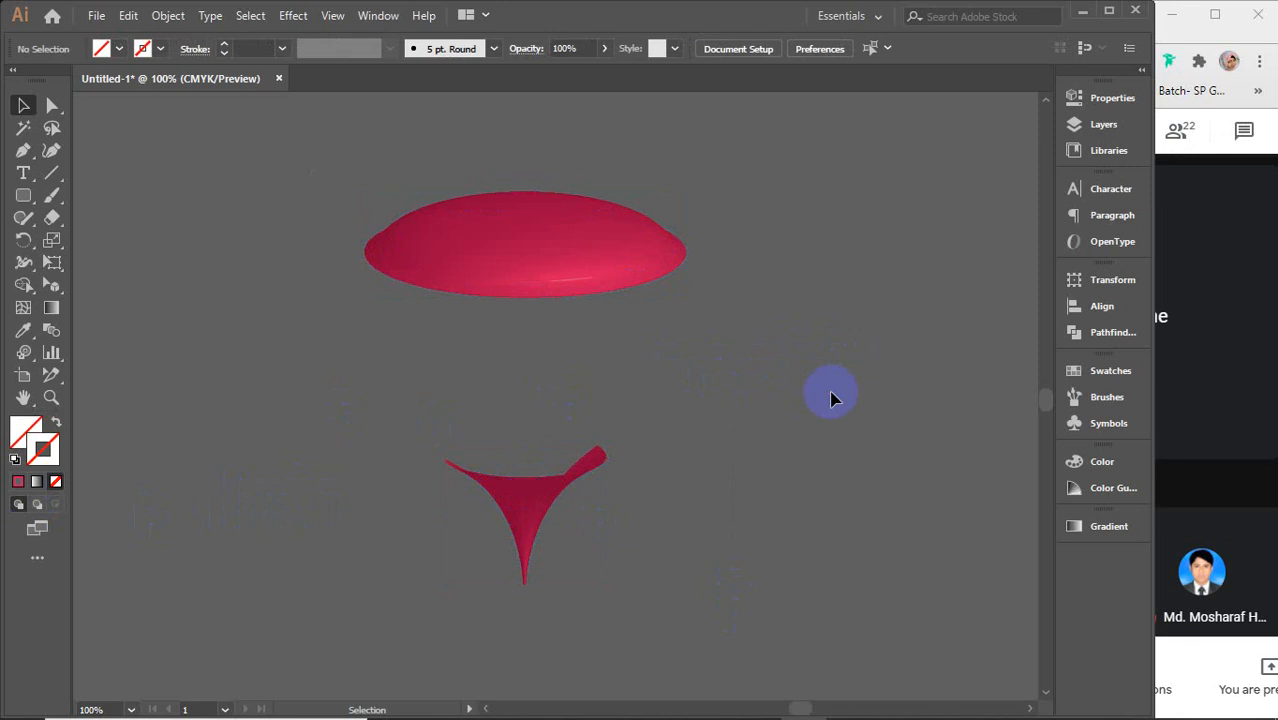
Step: Undo the vessel's piece deletion, expansion, compound path and capping edits, back to the revolved vessel with its open rim
key(ctrl+a)
key(ctrl+alt+b)
key(ctrl+z)
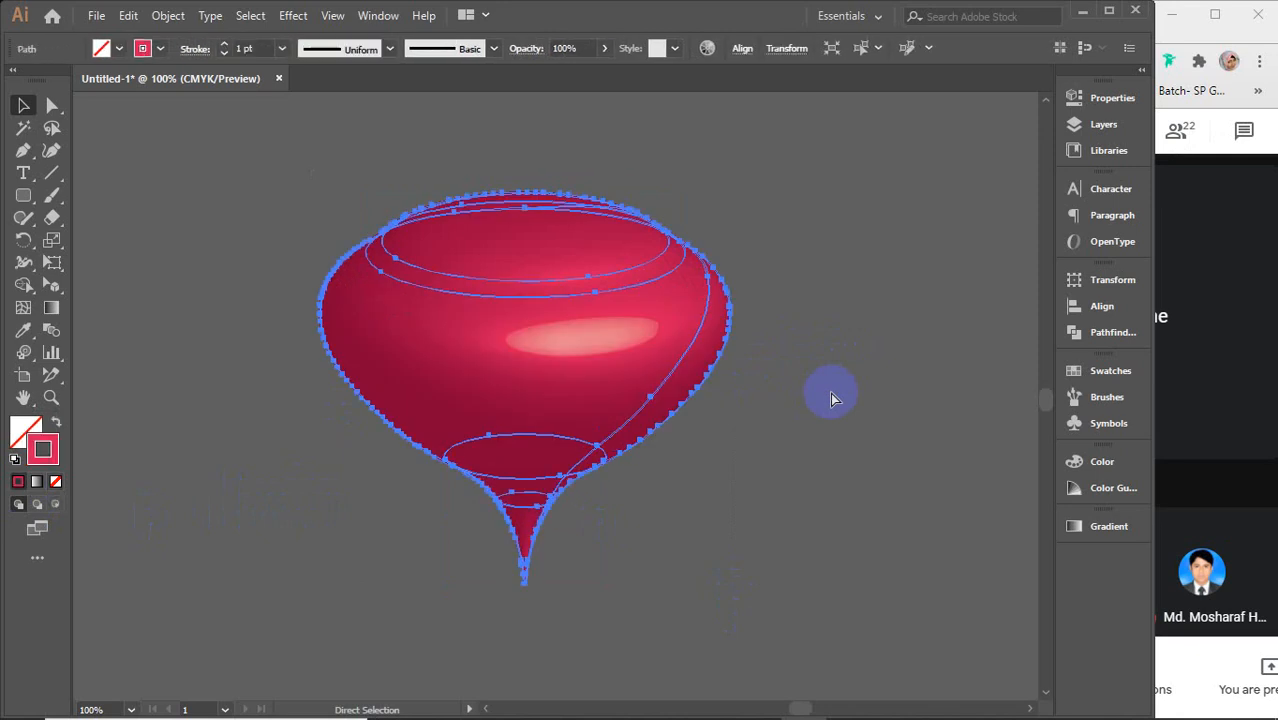
key(ctrl+z)
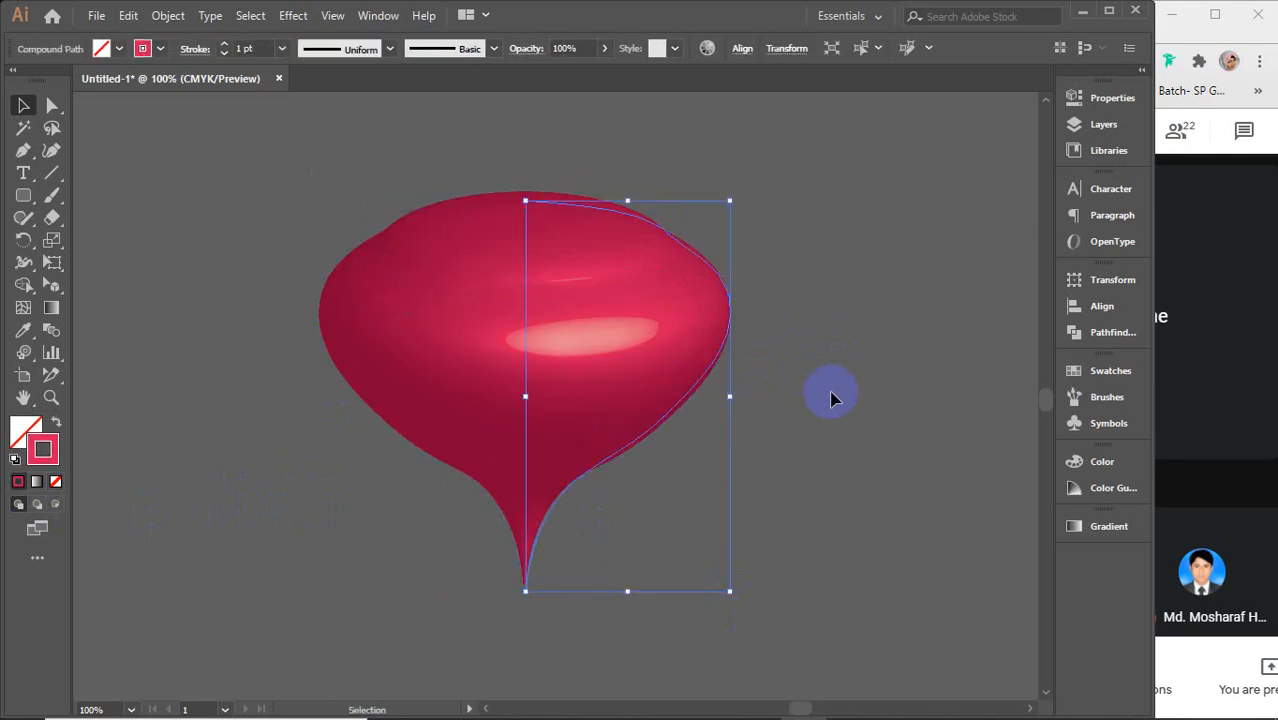
key(ctrl+z)
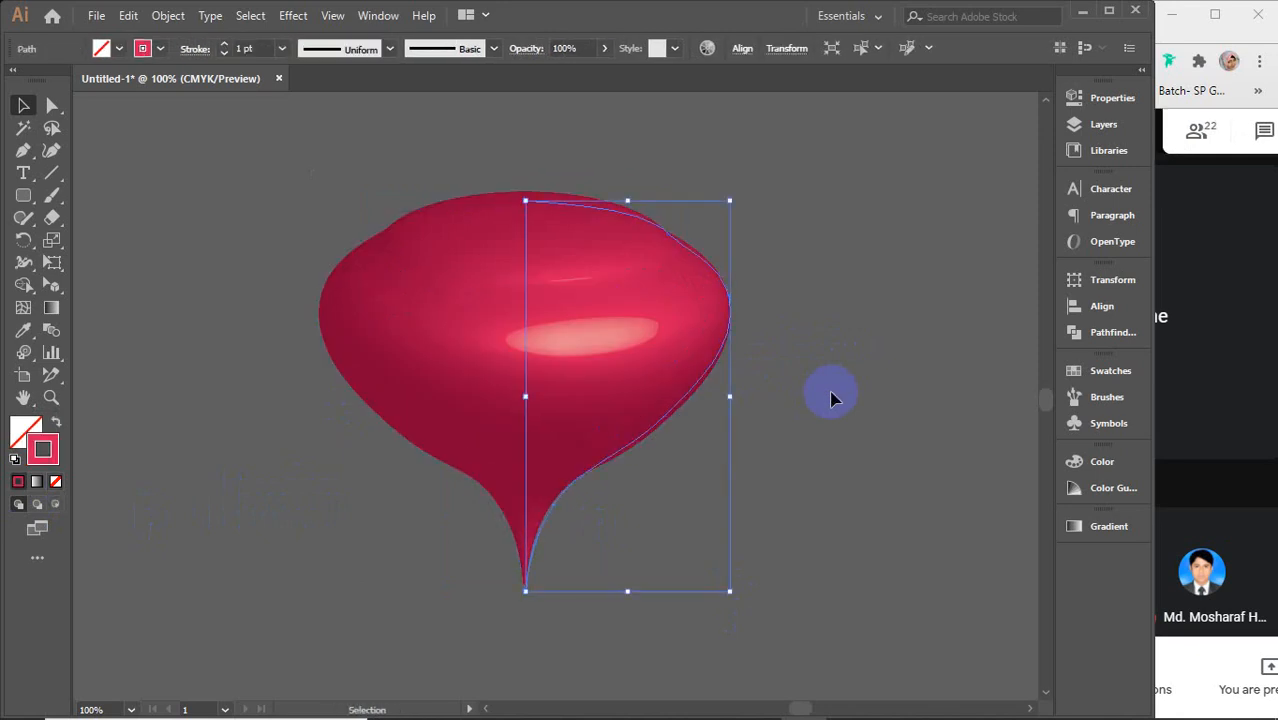
key(ctrl+z)
Step: Select the open vessel's profile path and lock it
key(v)
click(830, 397)
click(695, 358)
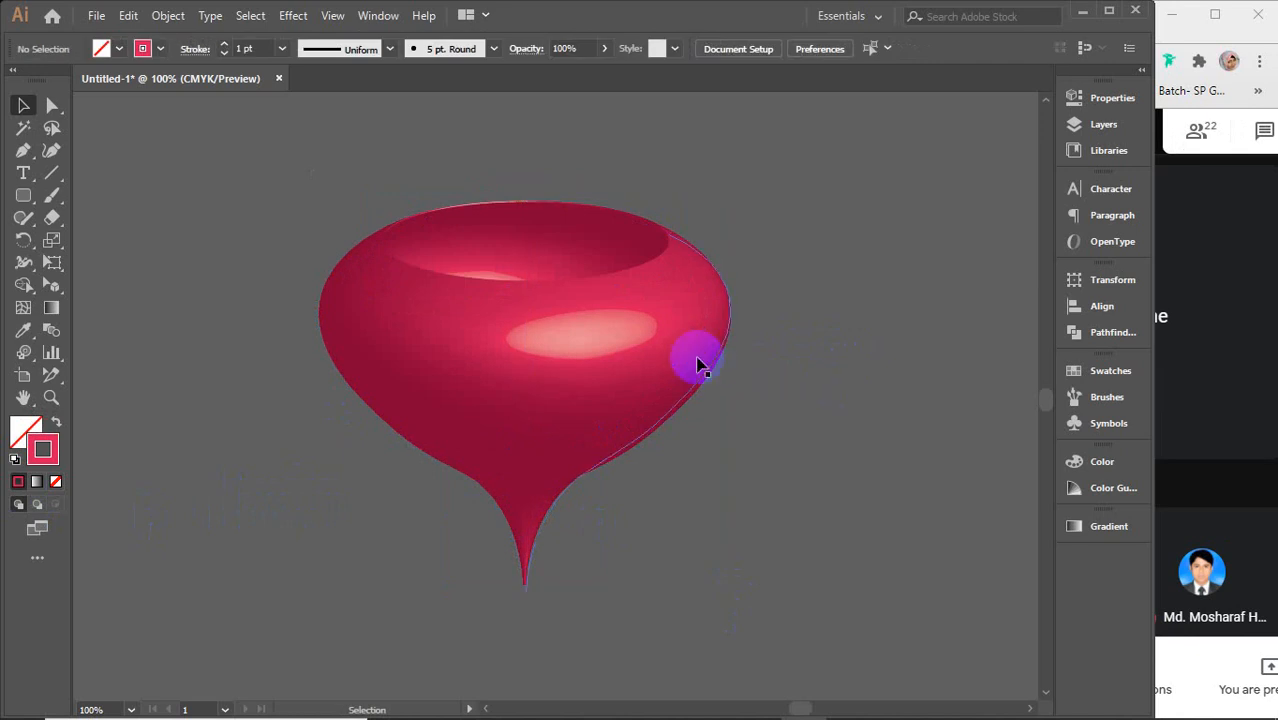
key(ctrl+2)
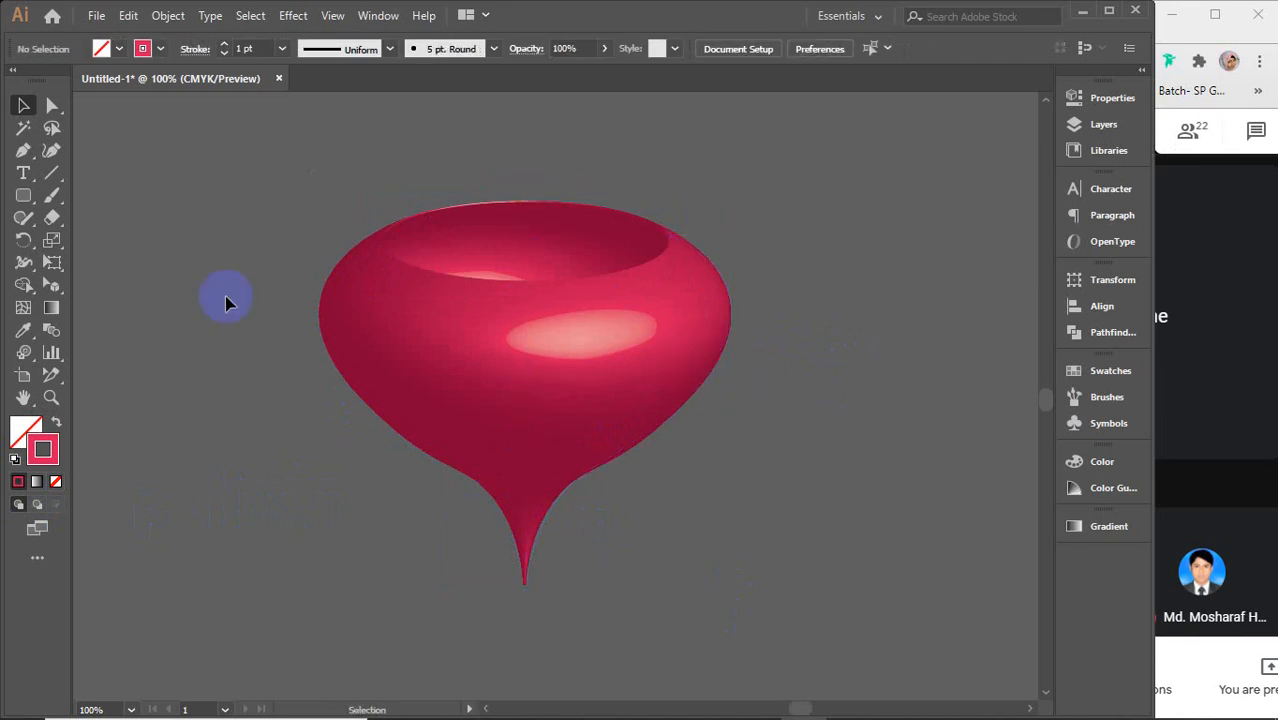
Step: Draw a curved lid profile with the Pen tool from the rim's right end to the rim's upper centre
click(23, 150)
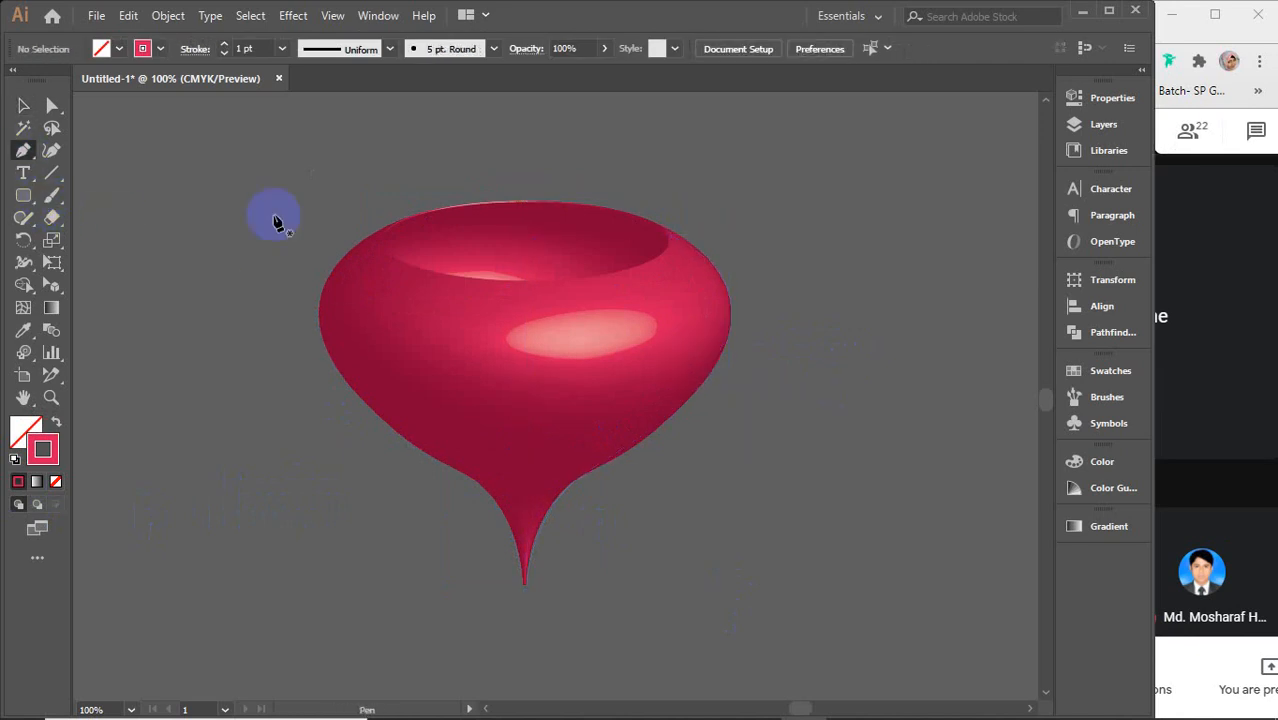
click(666, 241)
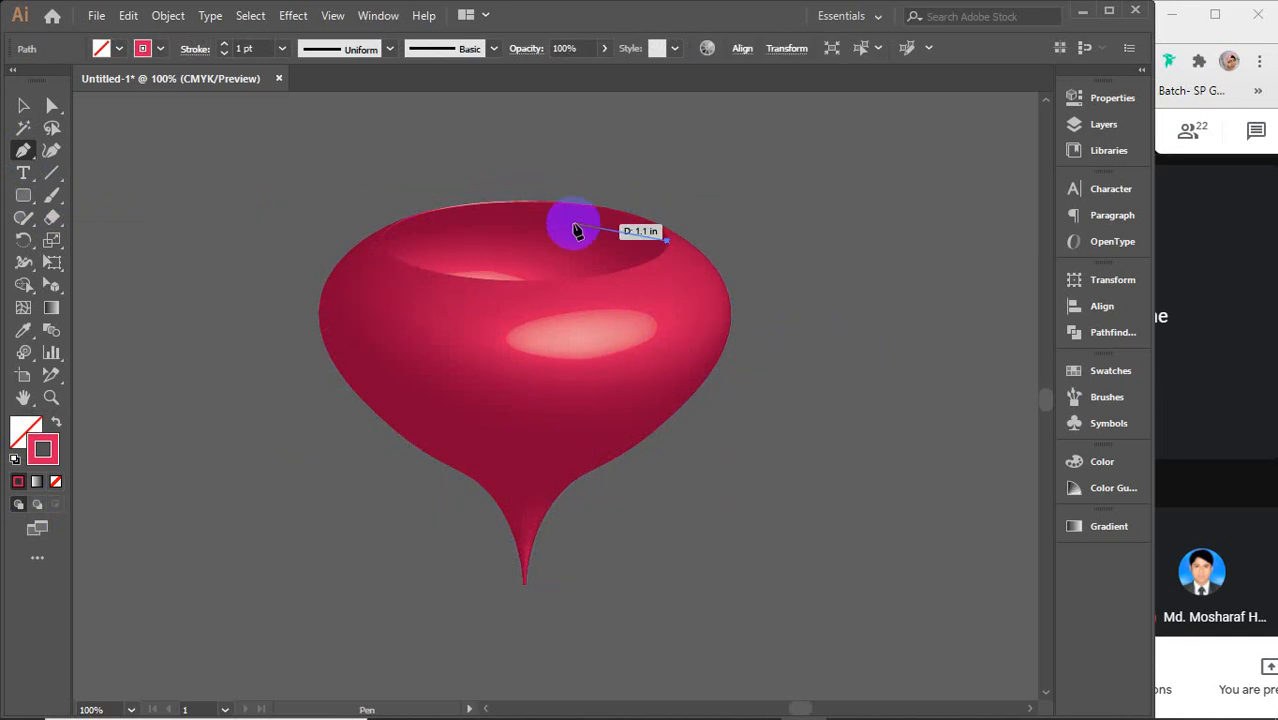
drag(526, 202, 379, 197)
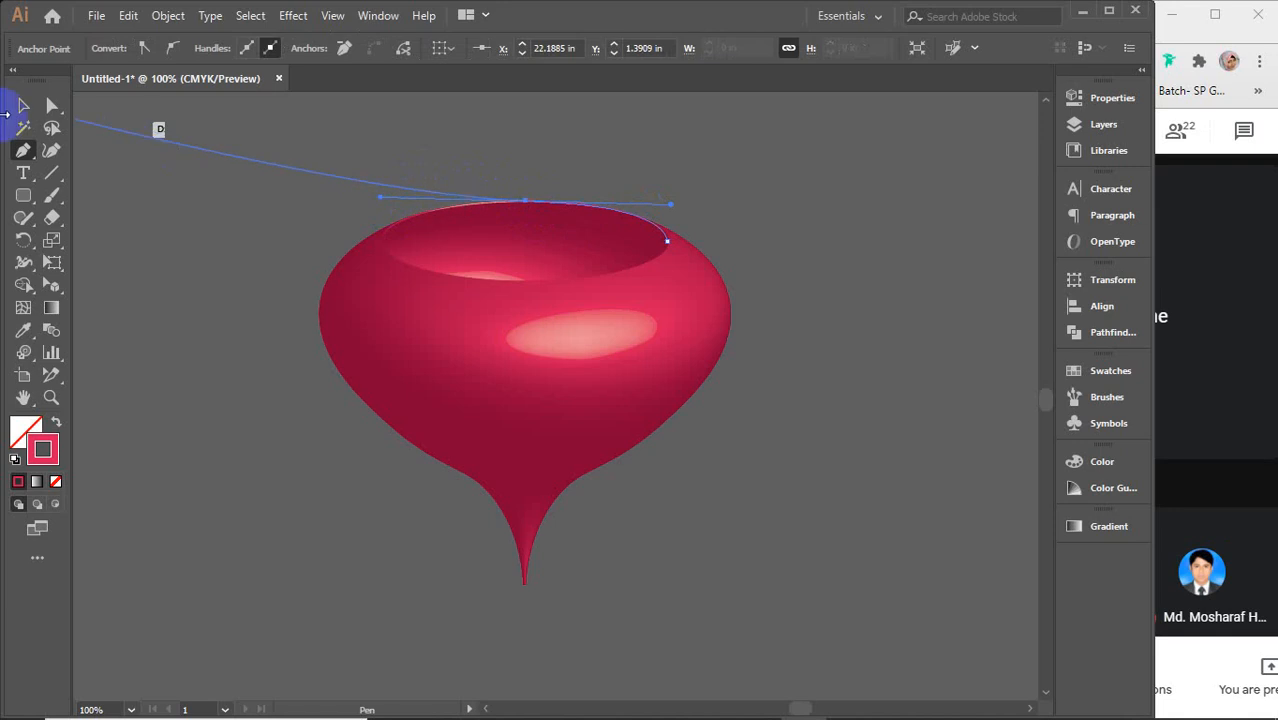
click(25, 110)
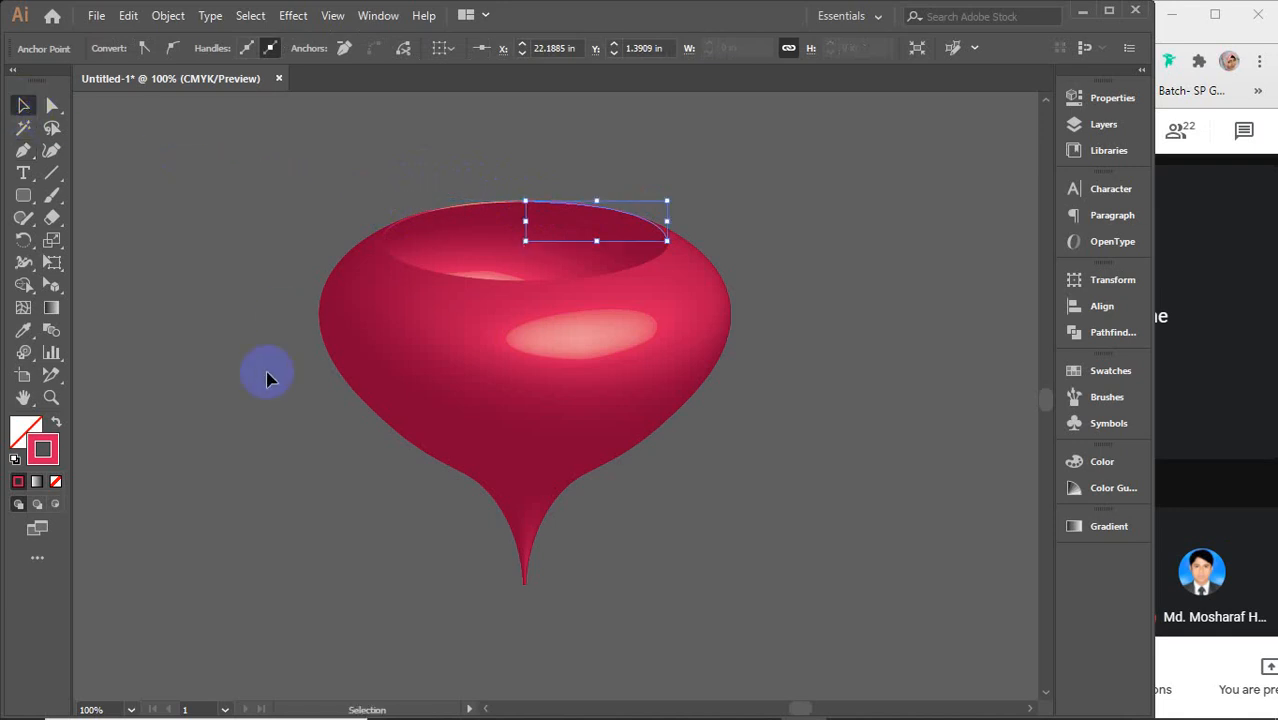
Step: Set the lid profile's stroke colour to yellow-orange ffbd03
double_click(55, 456)
click(495, 391)
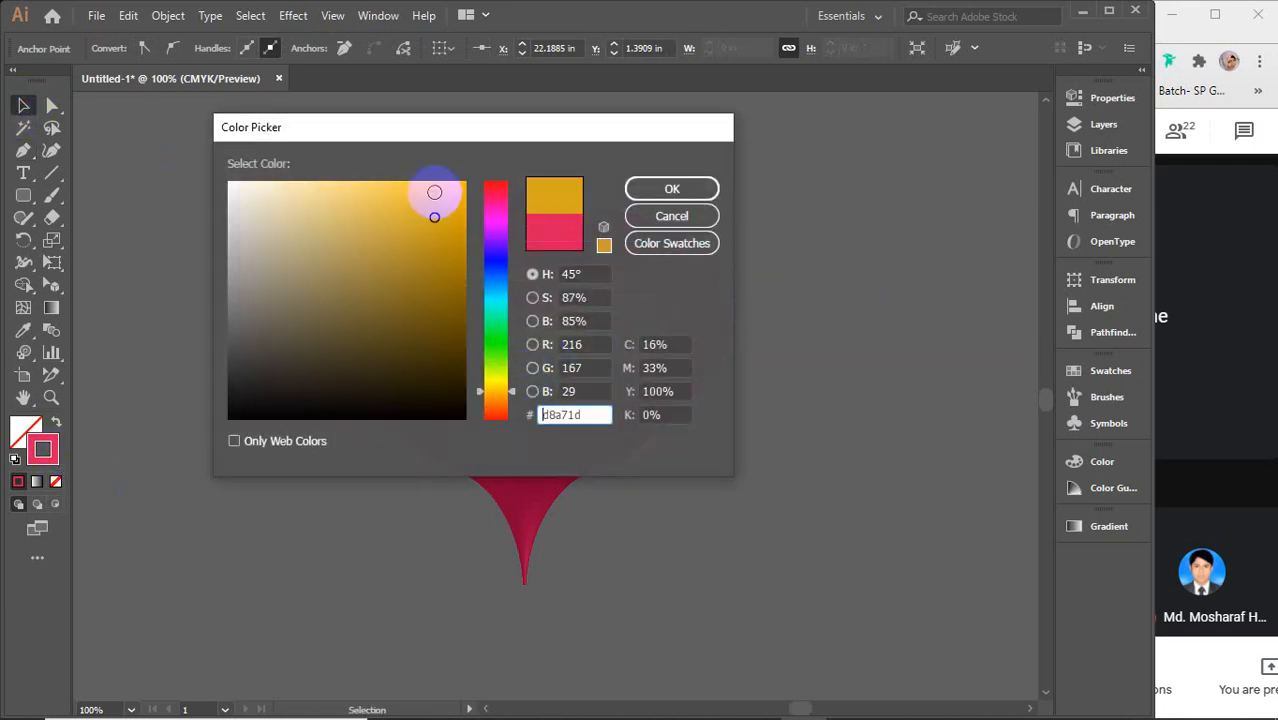
mouse_move(434, 192)
mouse_down()
mouse_move(456, 171)
mouse_move(466, 181)
mouse_up()
click(663, 190)
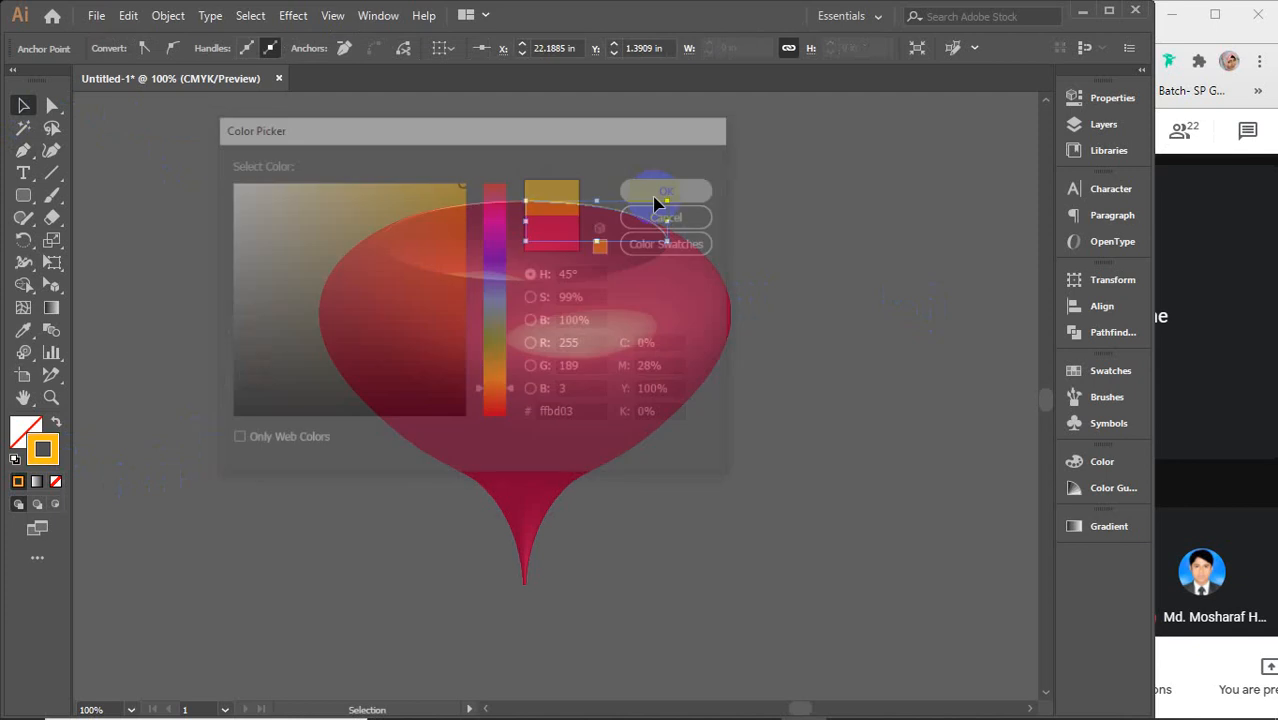
Step: Apply a previewed 360° 3D Revolve from the left edge to the lid profile, with Off-Axis Front position and Plastic Shading
click(293, 16)
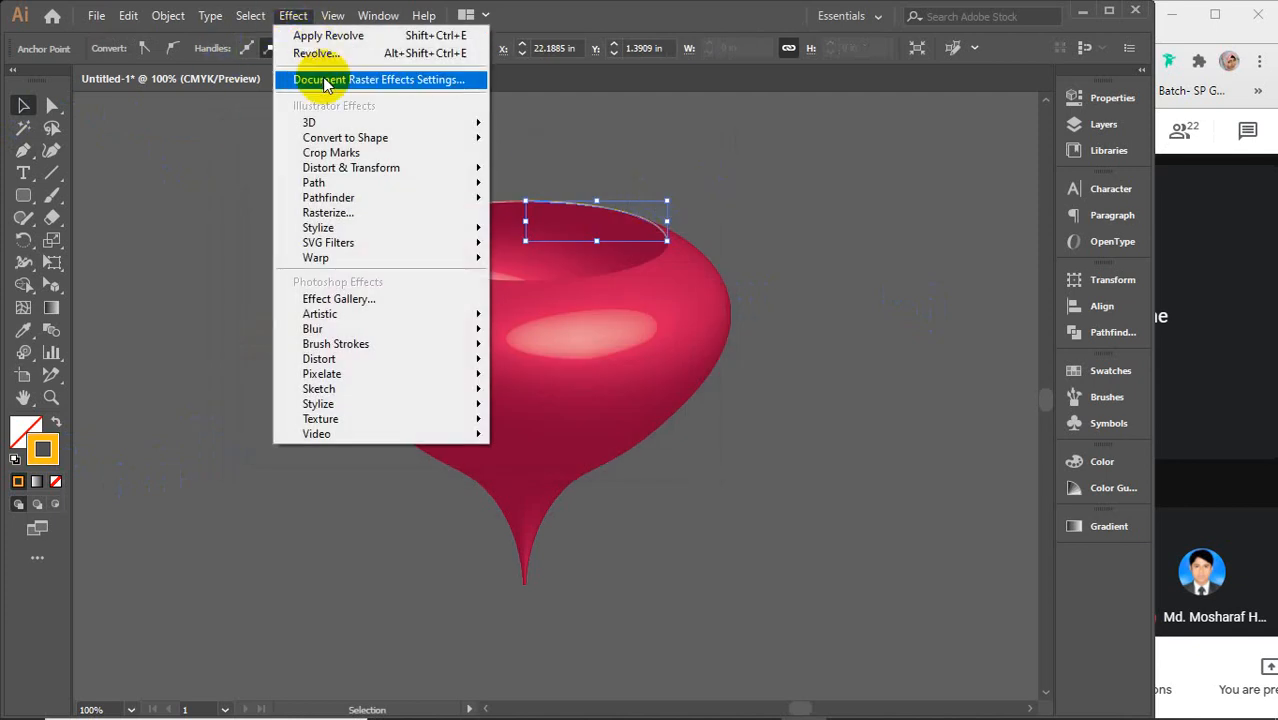
mouse_move(308, 120)
click(538, 148)
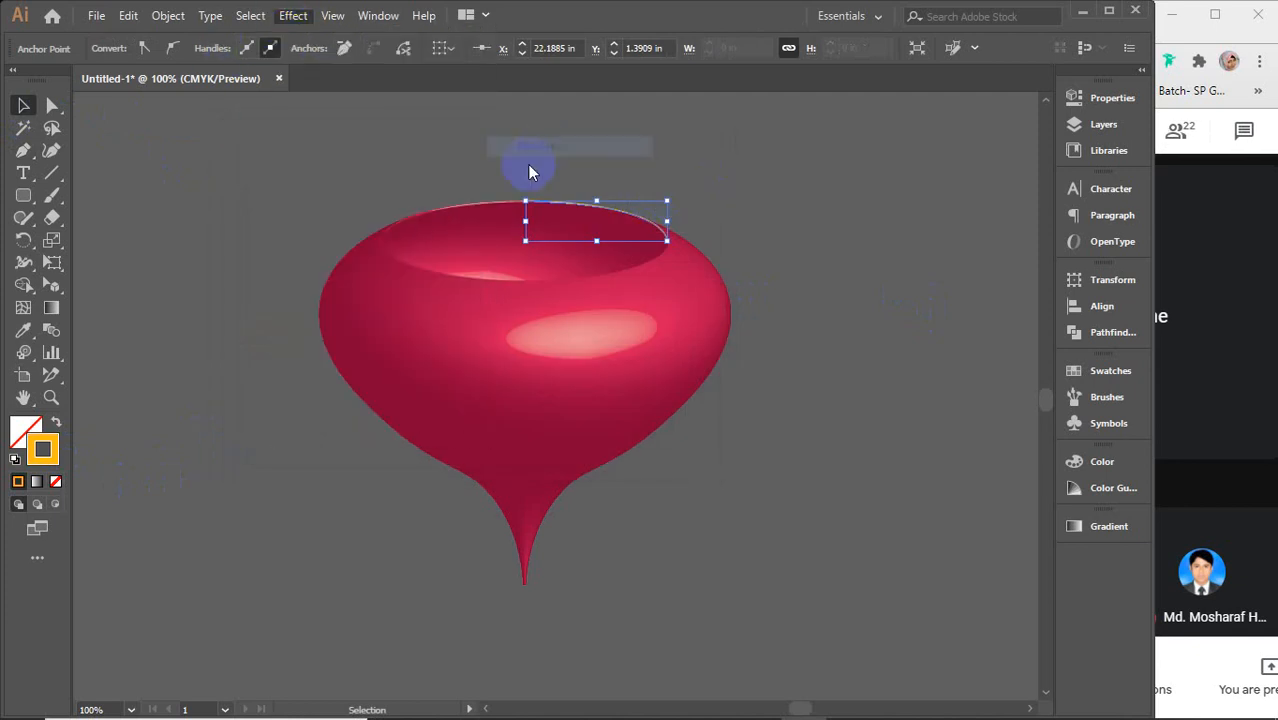
click(818, 636)
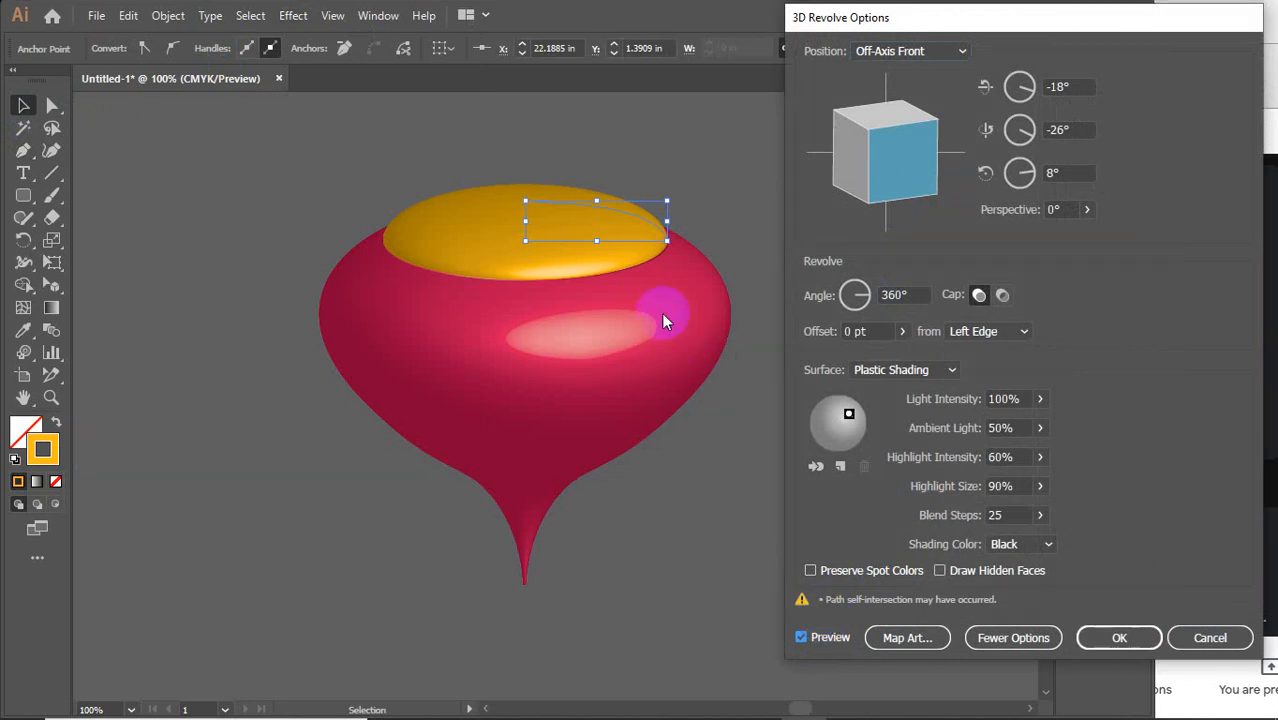
click(1117, 637)
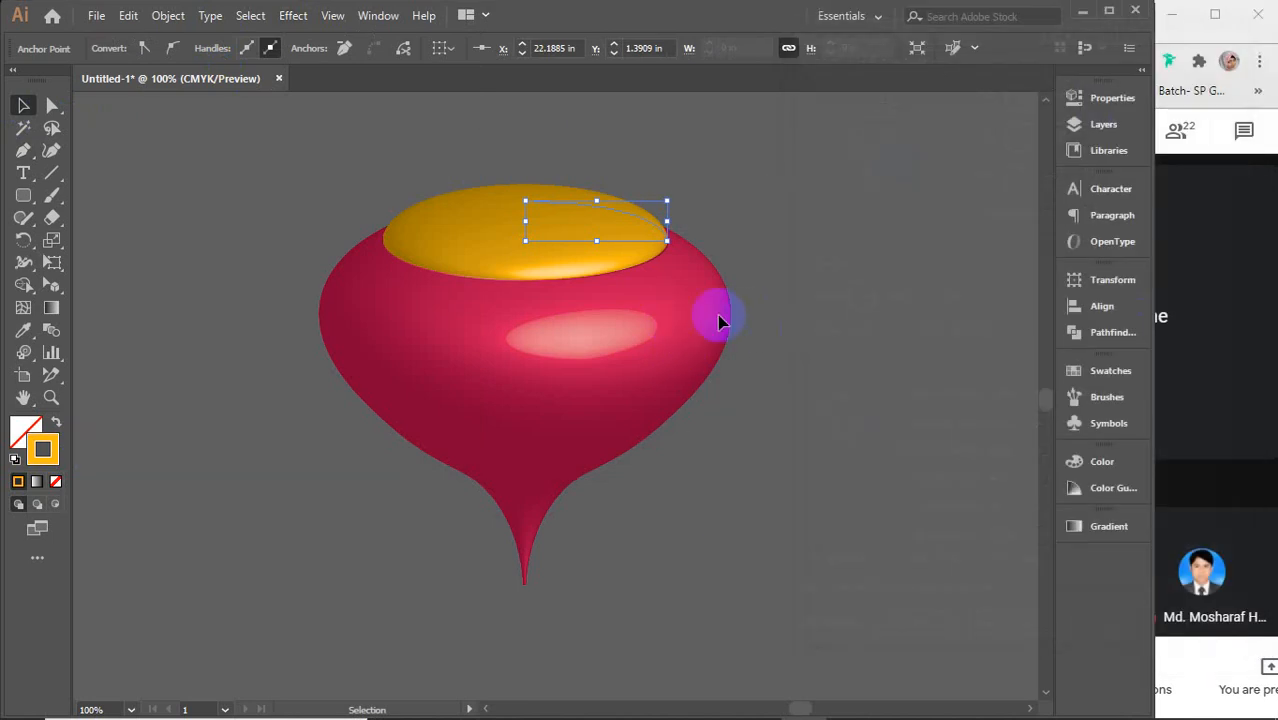
Step: Flatten the lid by lowering its profile's centre anchor to Y 1.6687 in, and nudge that anchor right to X 22.1825 in
click(52, 108)
click(563, 228)
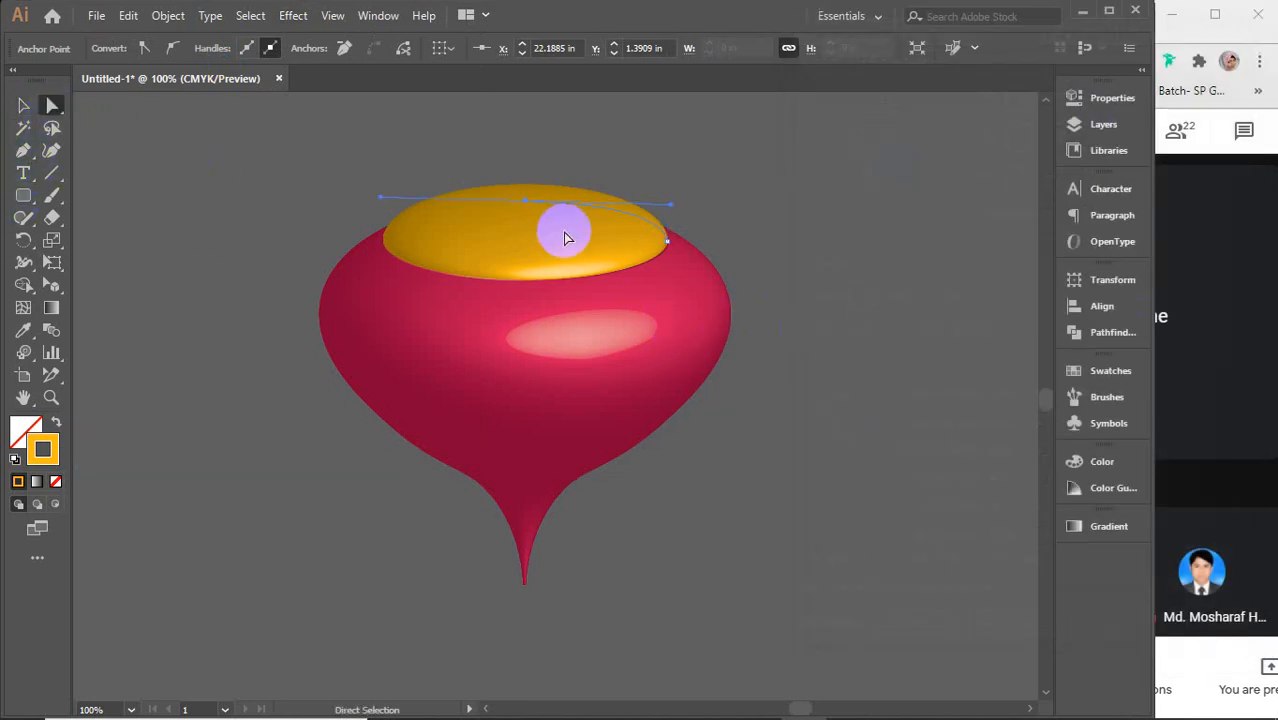
scroll(573, 232, up, 4)
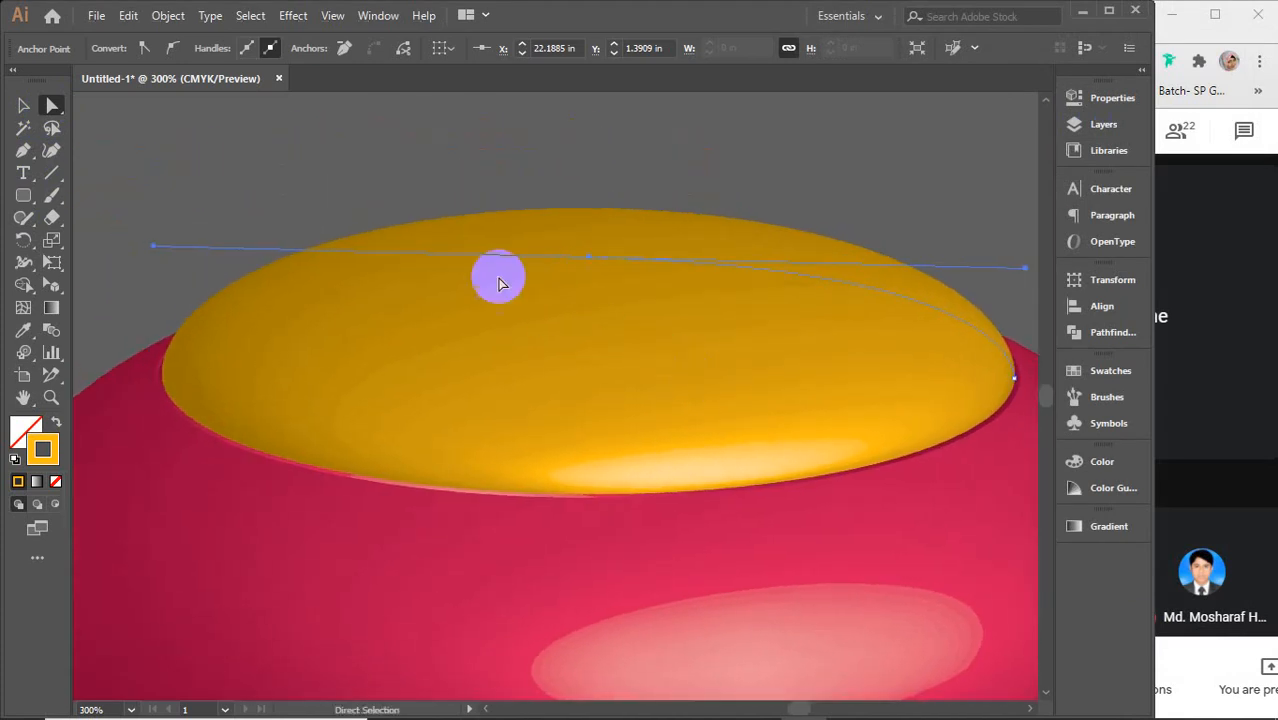
click(590, 259)
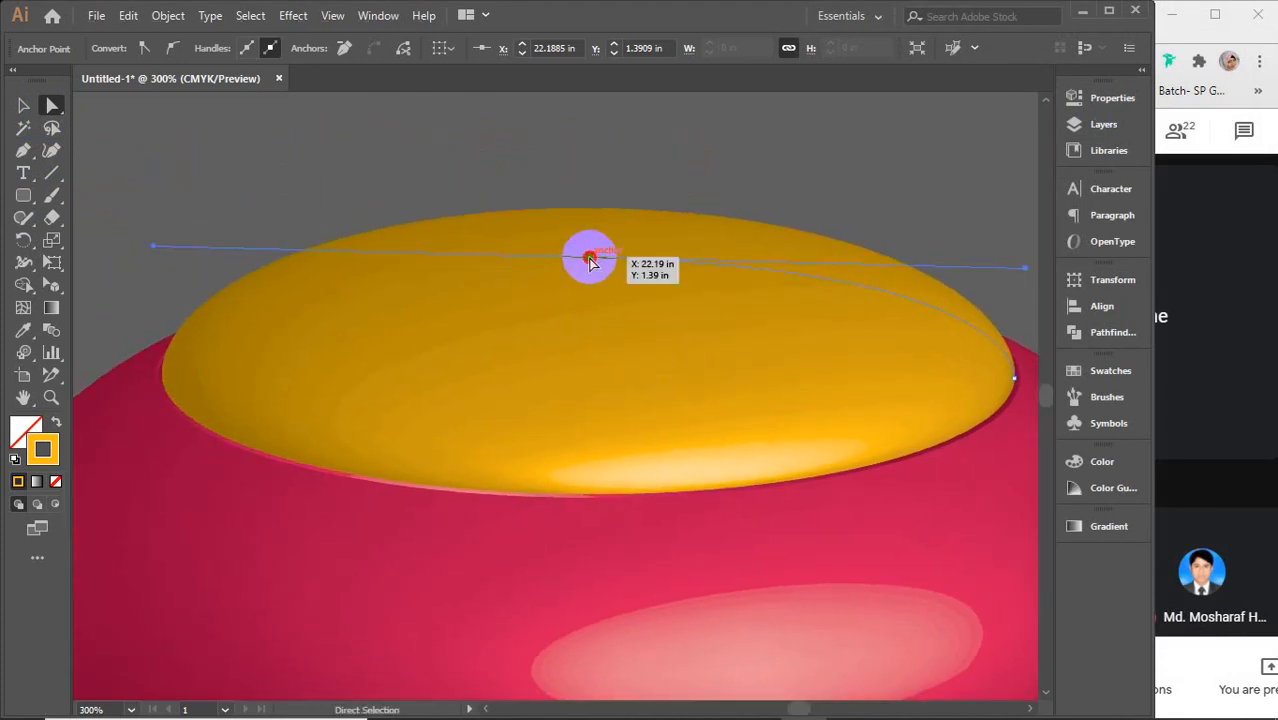
drag(590, 259, 579, 330)
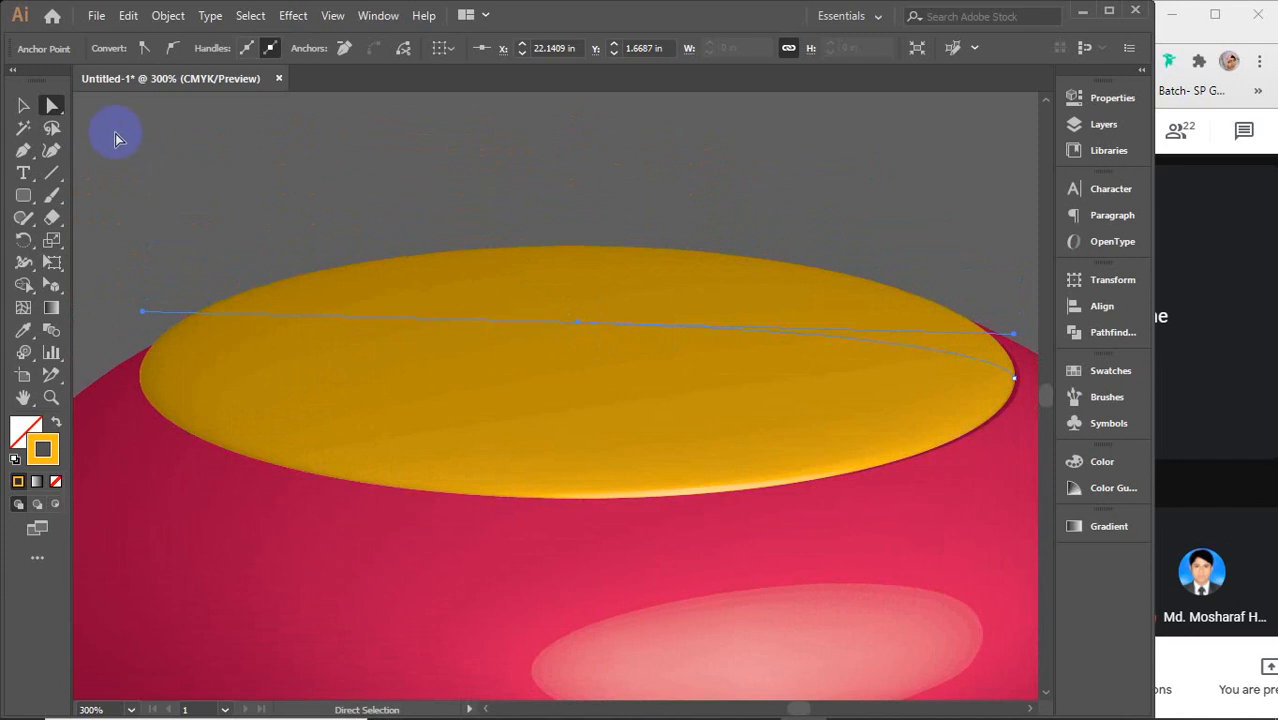
click(23, 105)
key(Right)
key(Right)
key(Right)
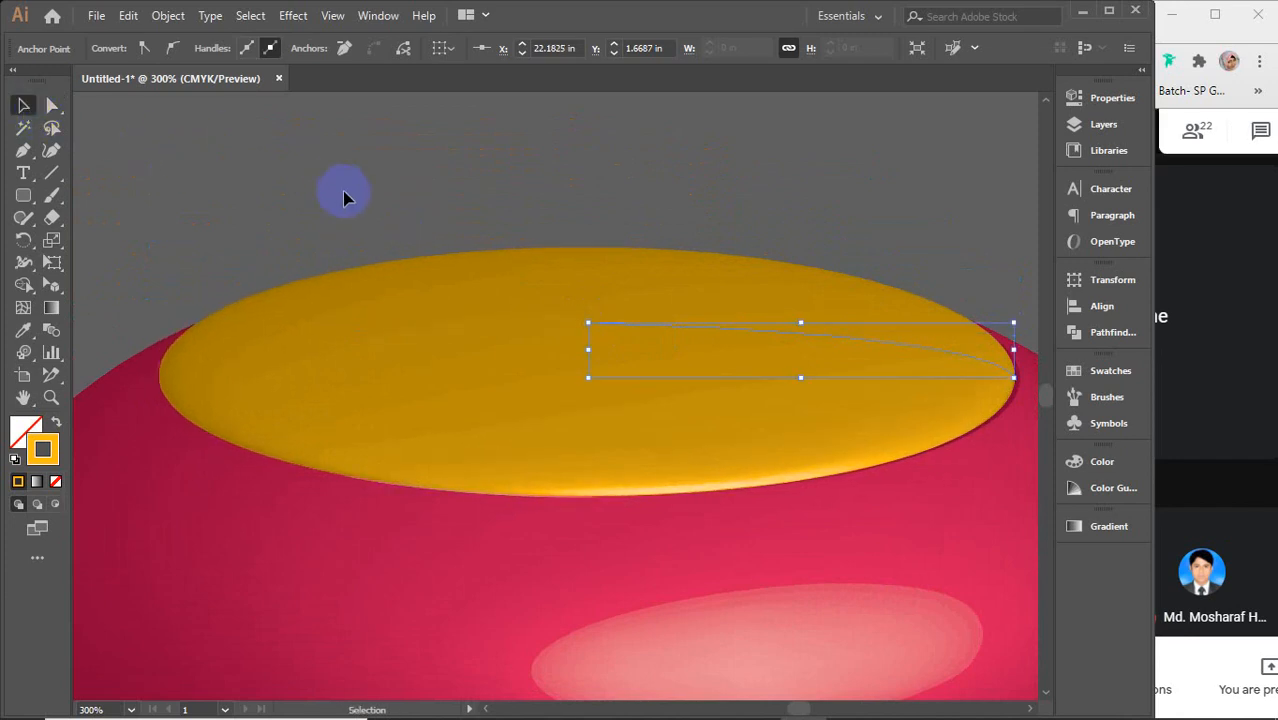
Step: Nudge the whole lid one increment right and one increment down to fit the vessel's rim
click(405, 190)
click(560, 364)
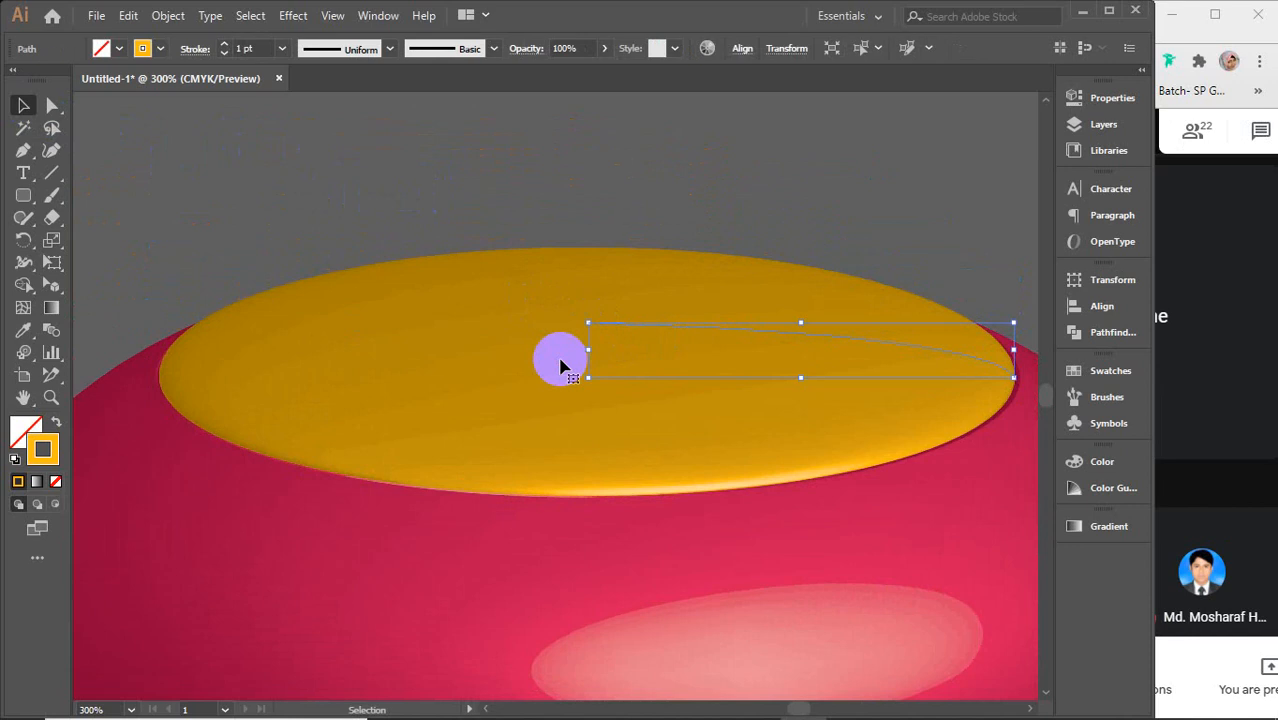
key(Right)
key(Down)
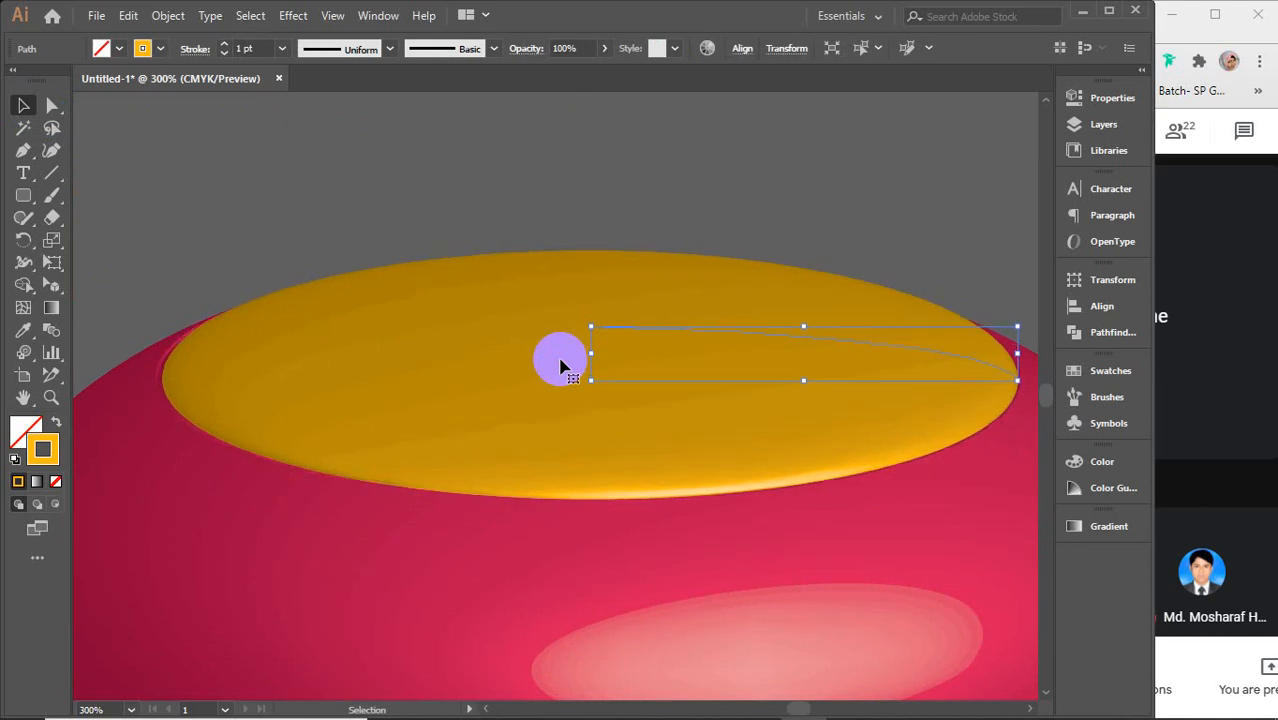
key(Down)
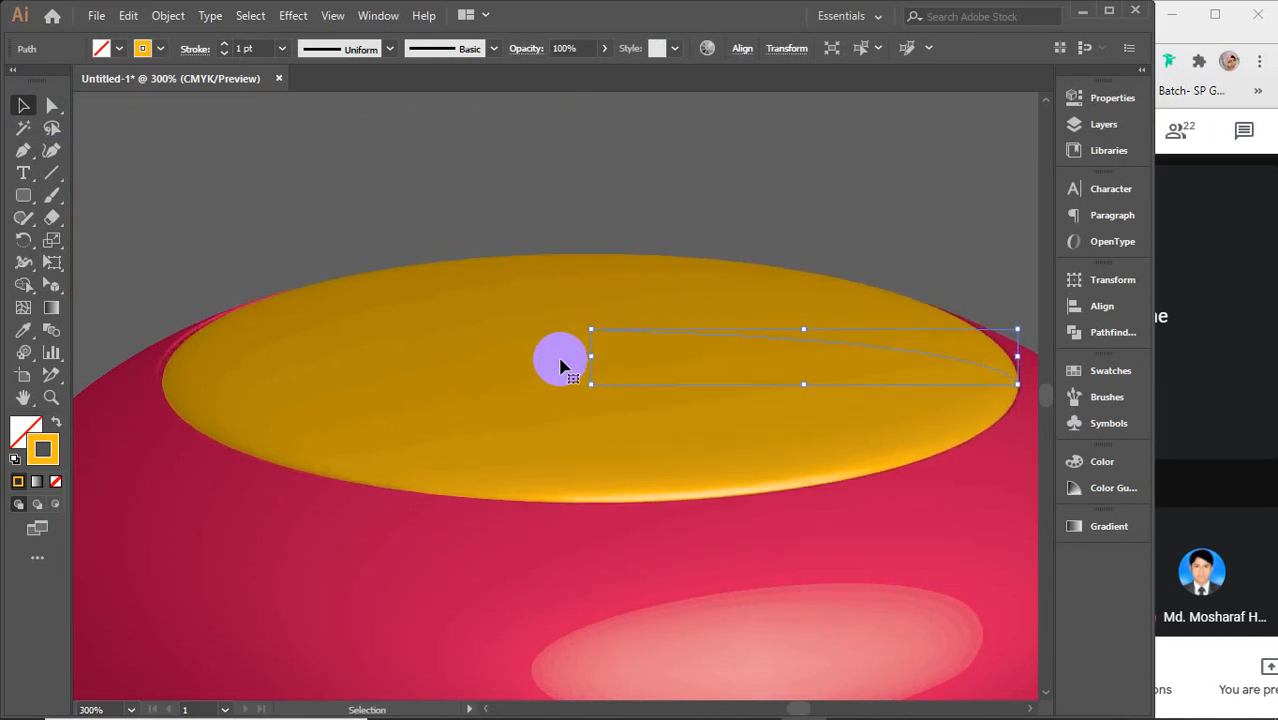
key(Up)
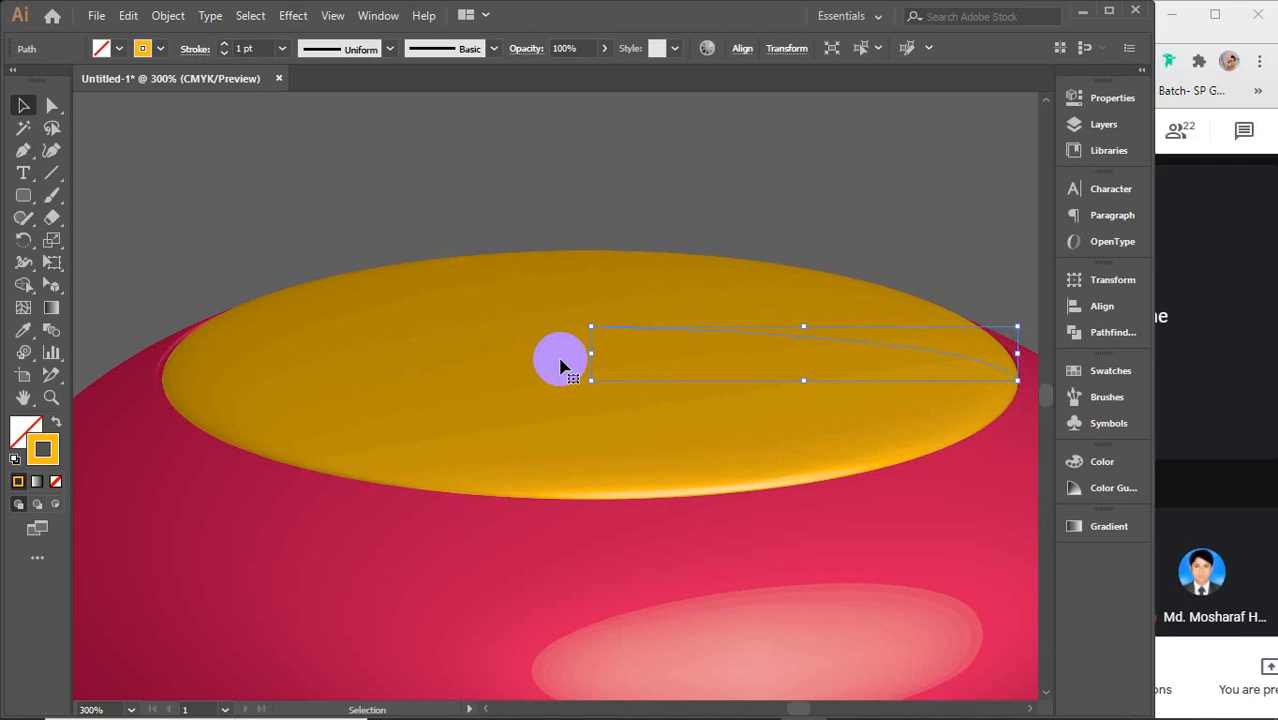
Step: Widen the lid by moving its profile's centre anchor slightly left, nudge the lid right two increments, and deselect it
click(52, 105)
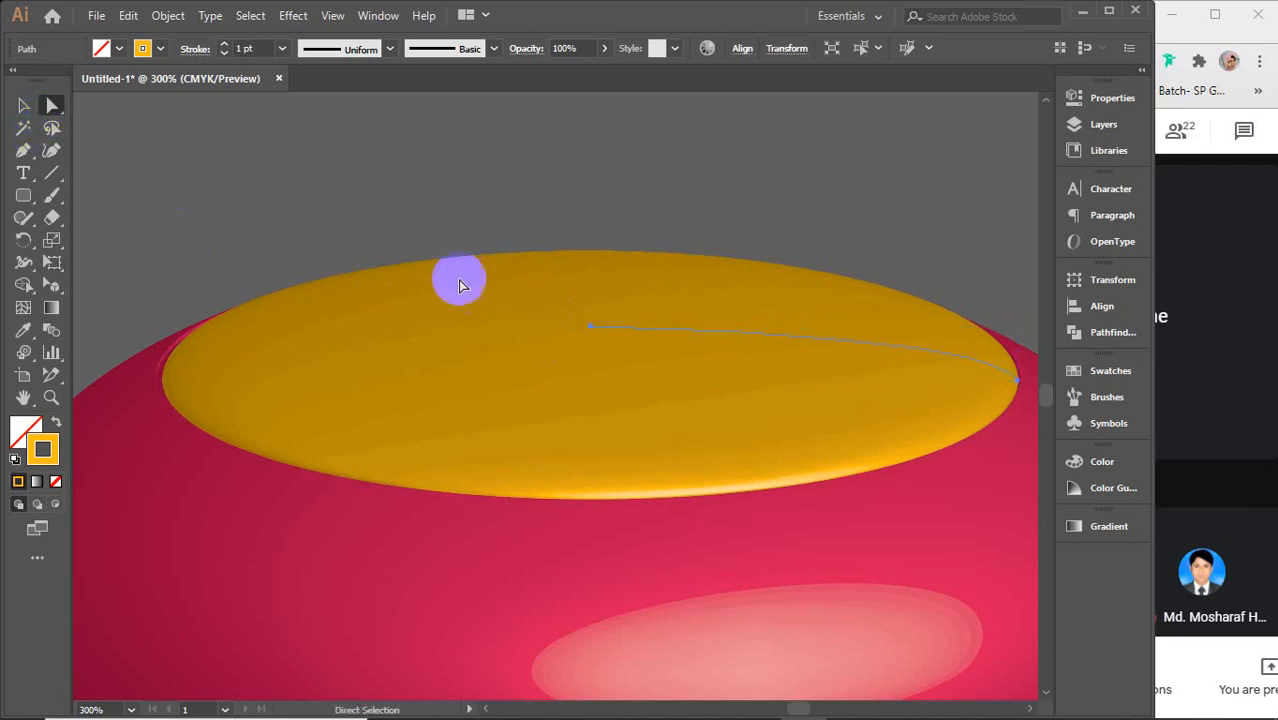
drag(590, 326, 572, 330)
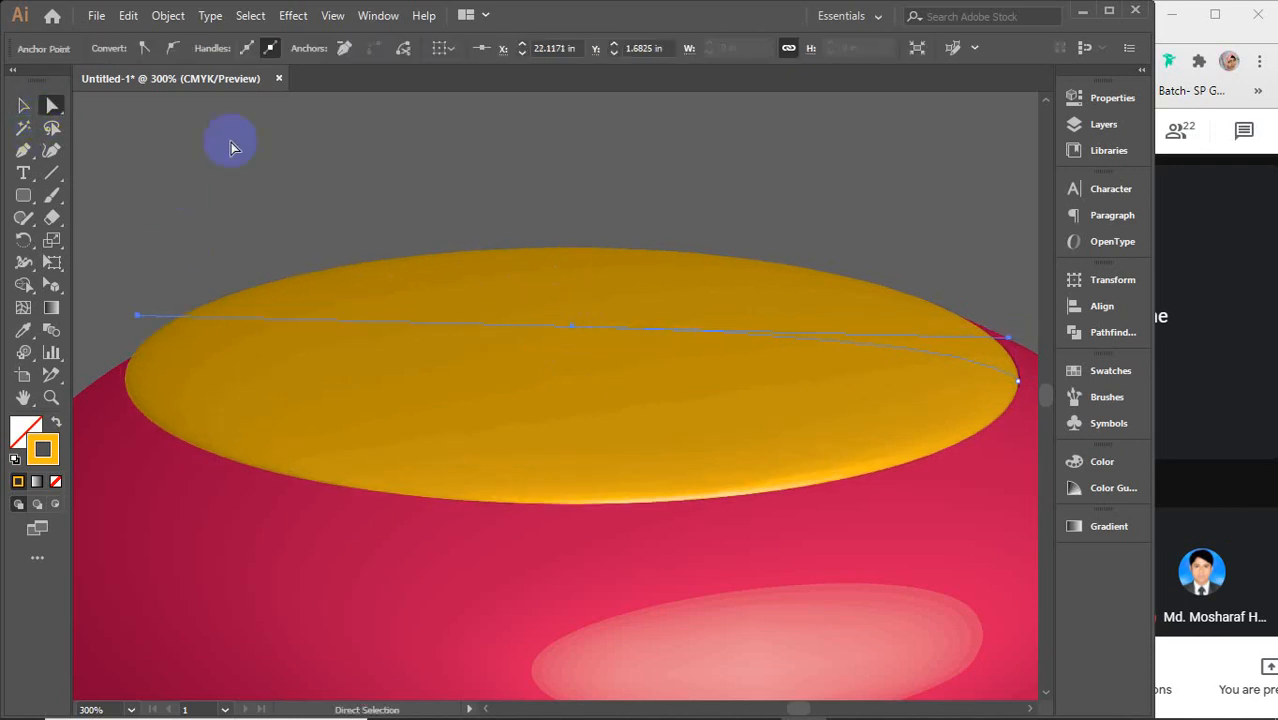
click(21, 108)
click(351, 160)
click(633, 331)
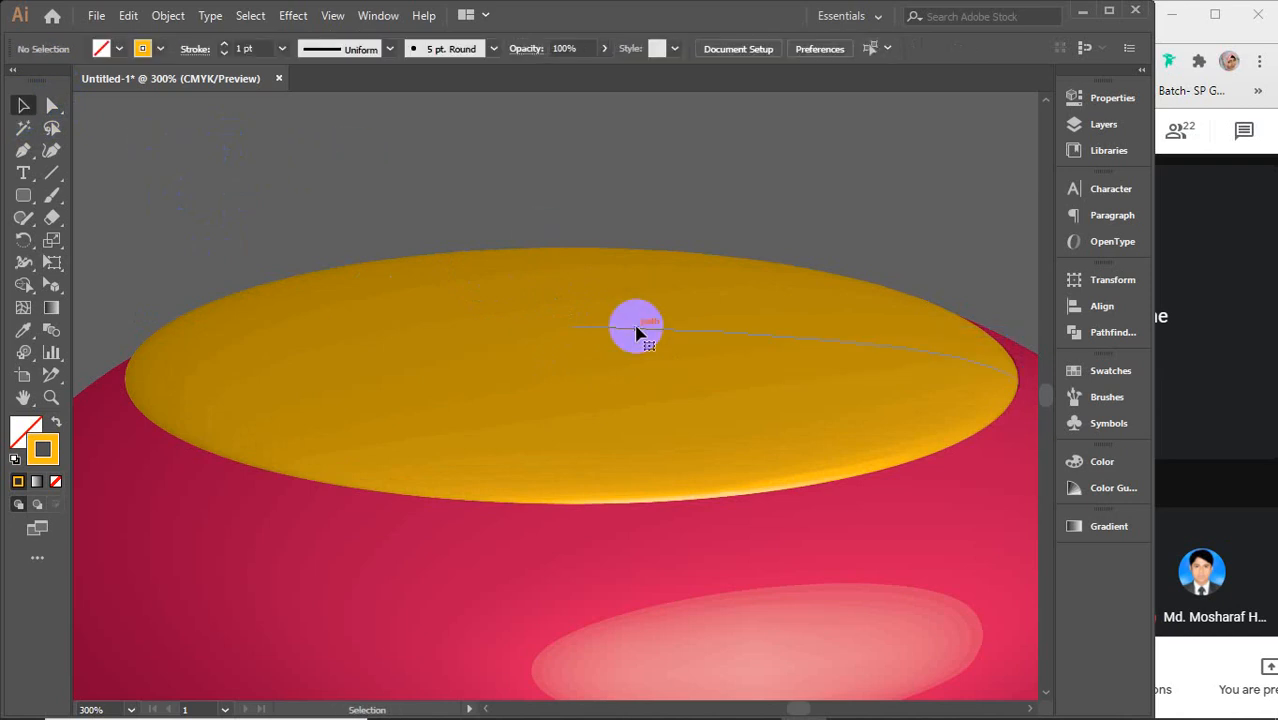
key(Right)
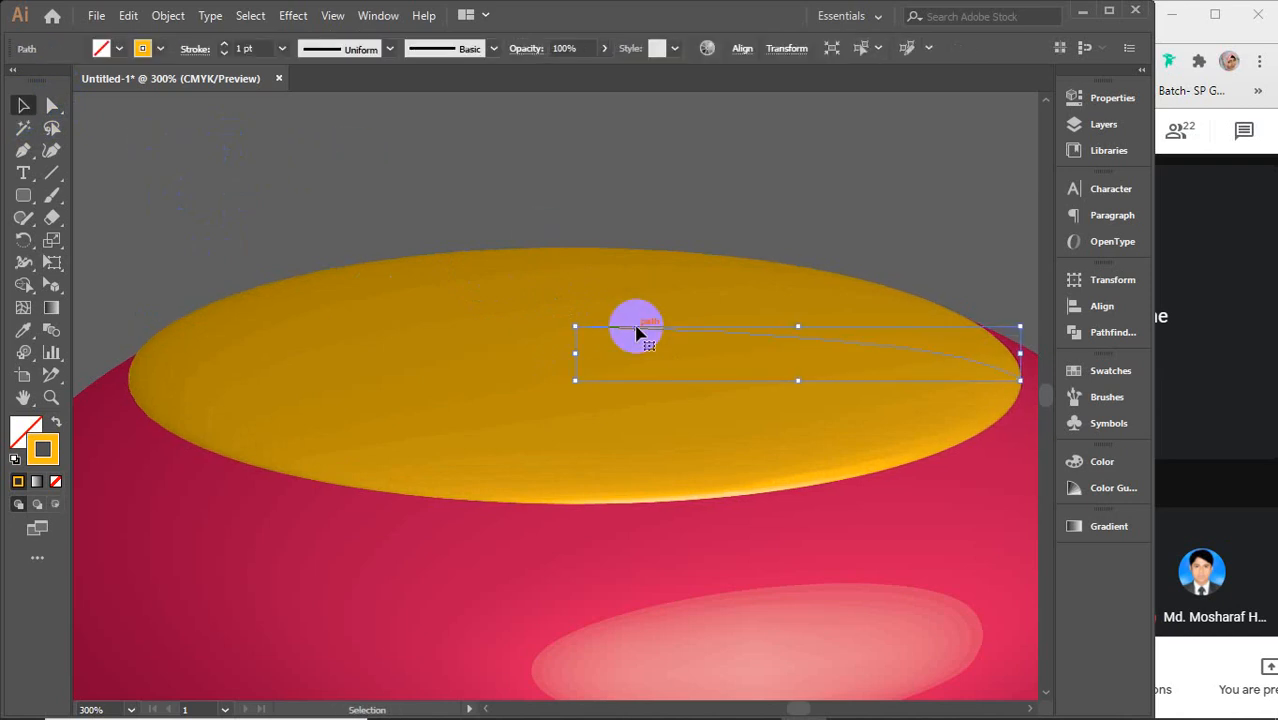
key(Right)
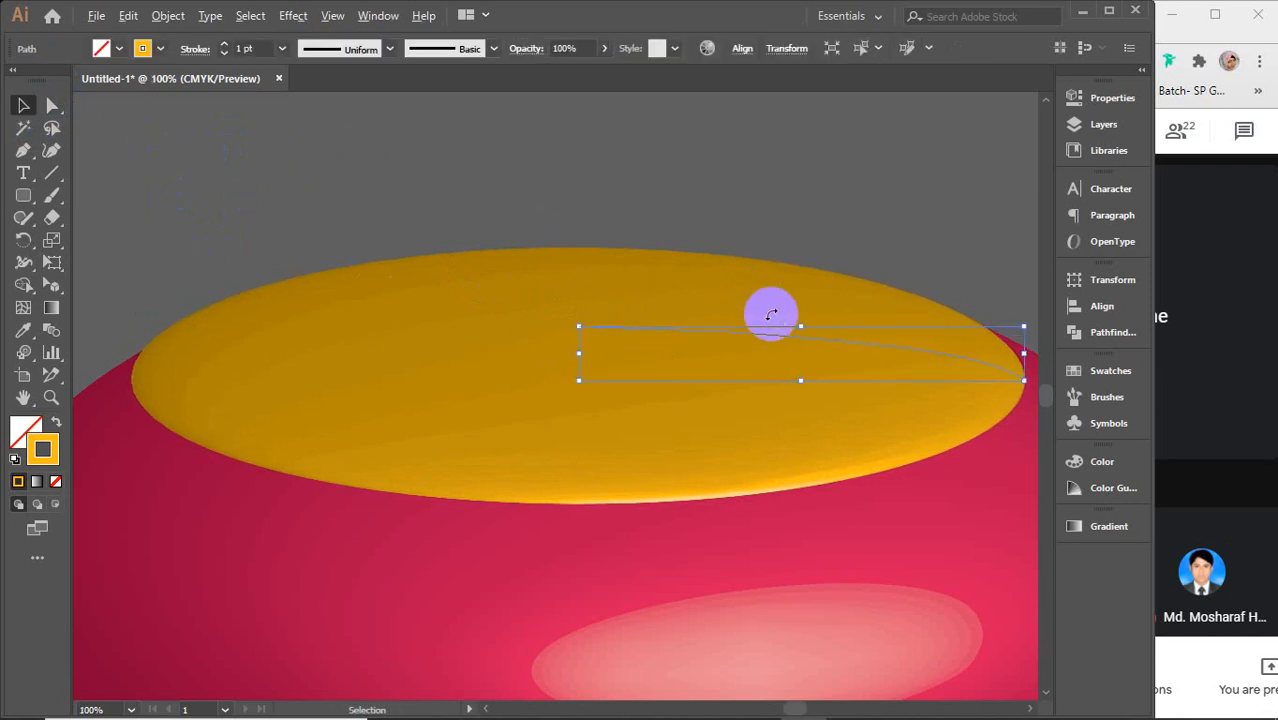
scroll(770, 312, down, 5)
drag(898, 498, 628, 428)
click(669, 412)
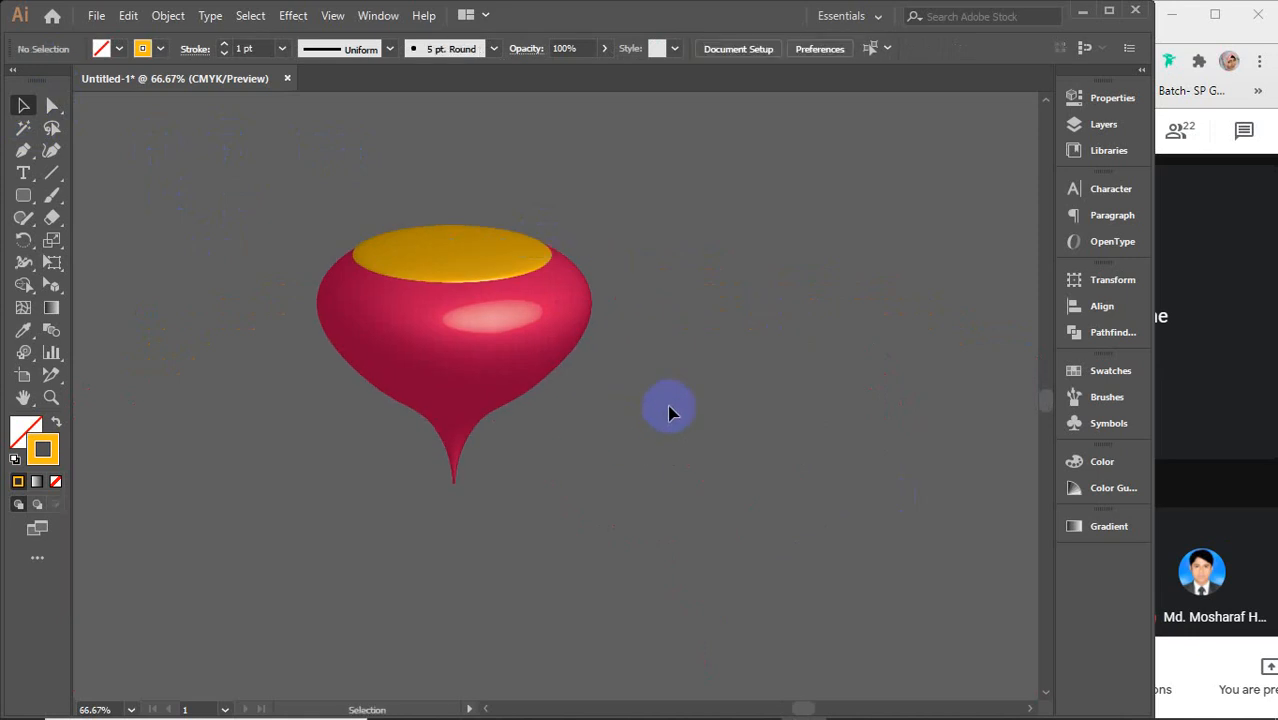
Step: Draw an open curved path with the Pen tool in the empty space beside the vessel, and delete the logo image below it
click(23, 150)
drag(915, 485, 547, 390)
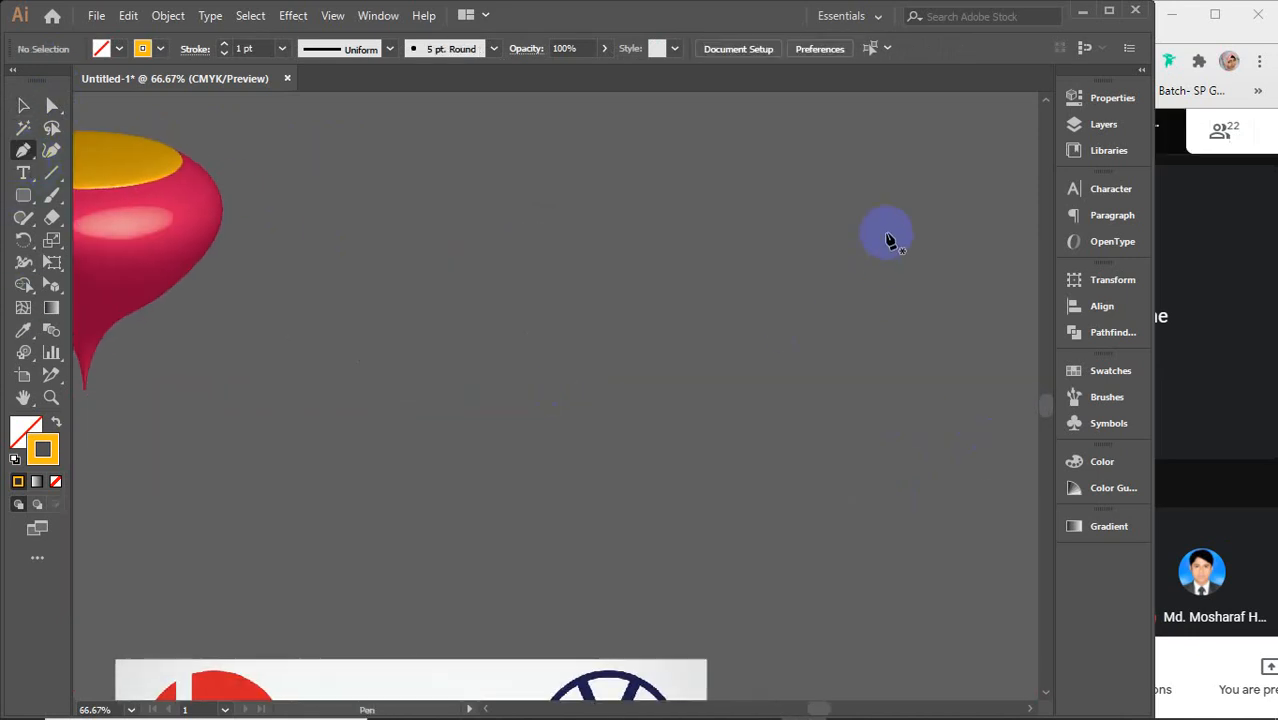
click(886, 233)
click(635, 405)
drag(635, 405, 419, 446)
click(23, 105)
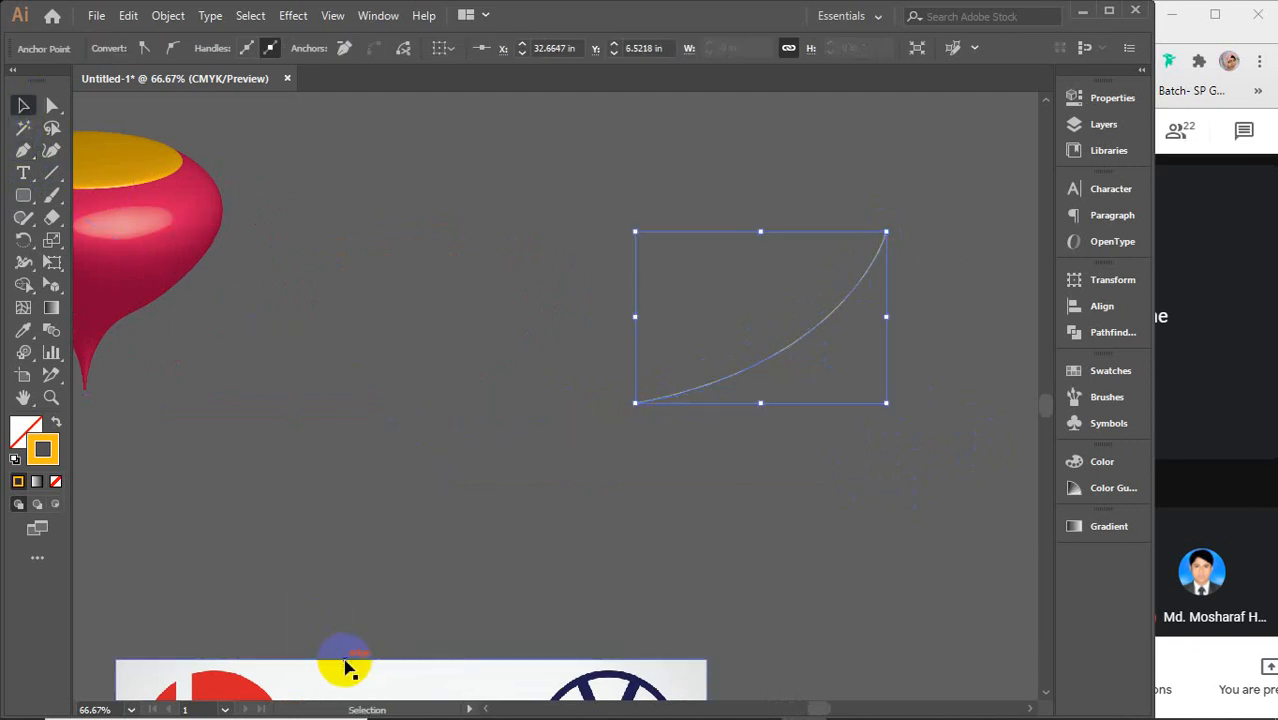
click(345, 667)
key(Delete)
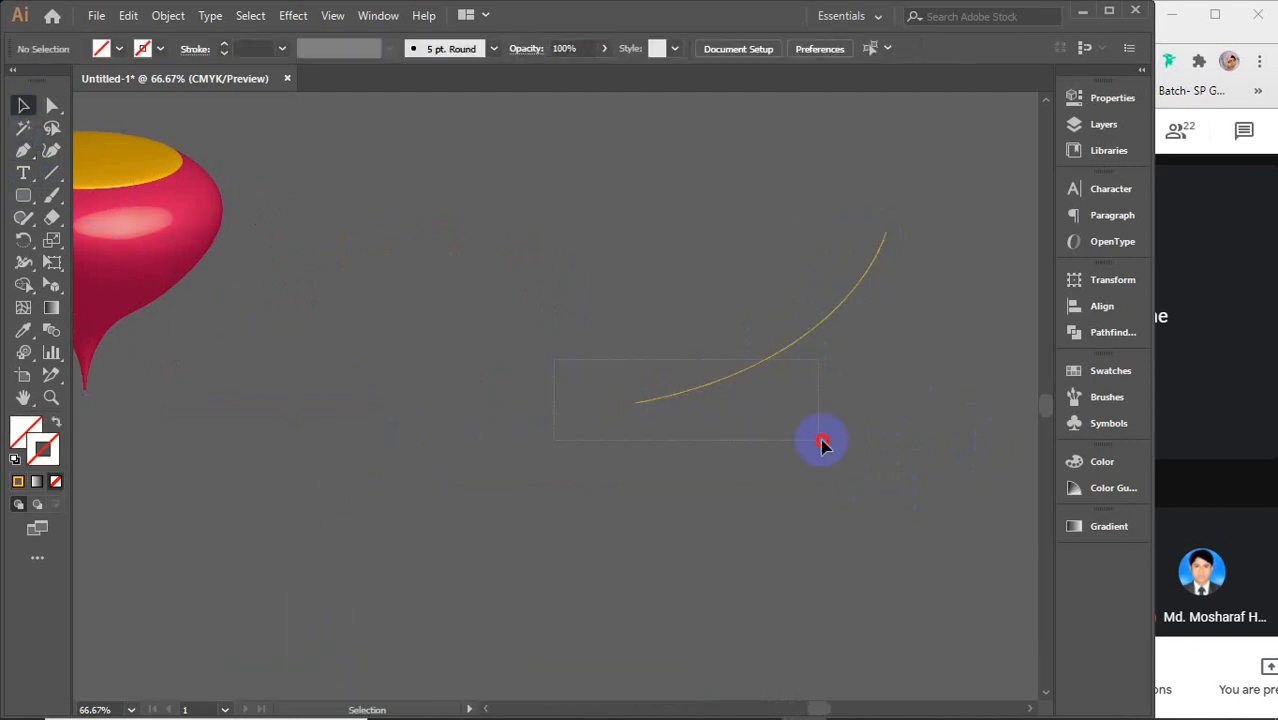
Step: Select the newly drawn curved path and set up a 3D Revolve effect for it with the preview on
drag(822, 444, 824, 446)
click(293, 16)
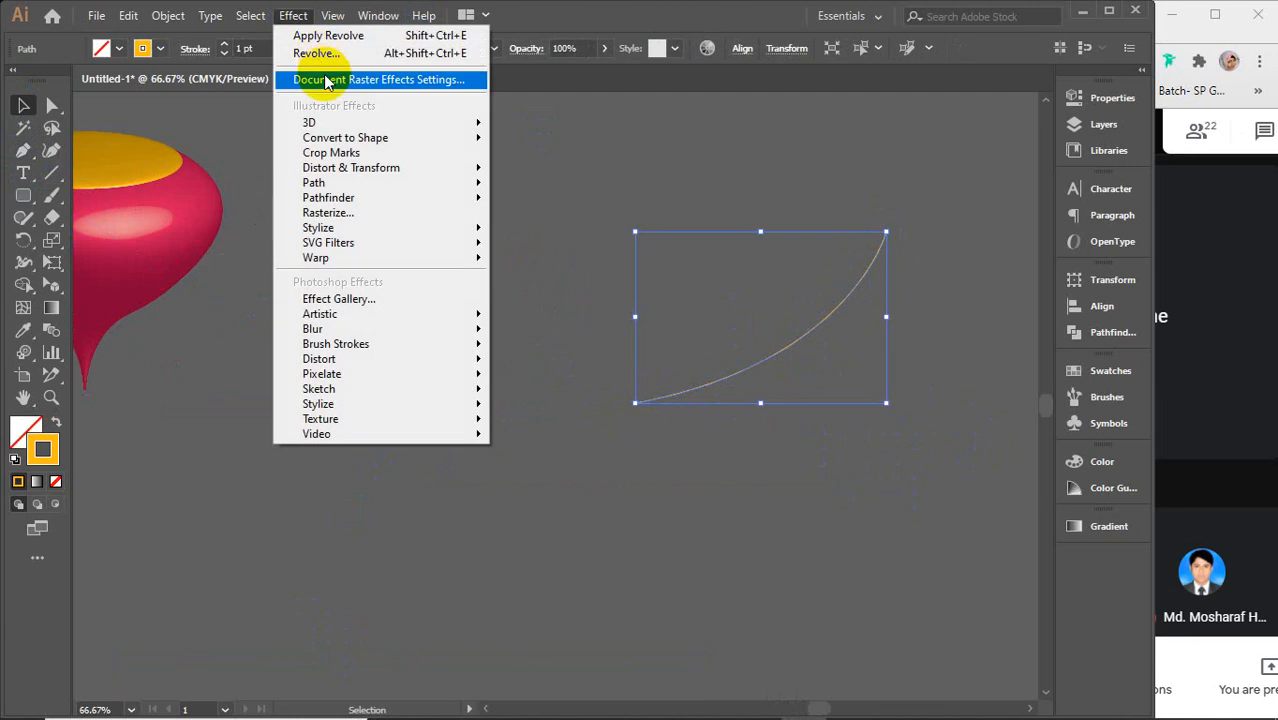
click(316, 53)
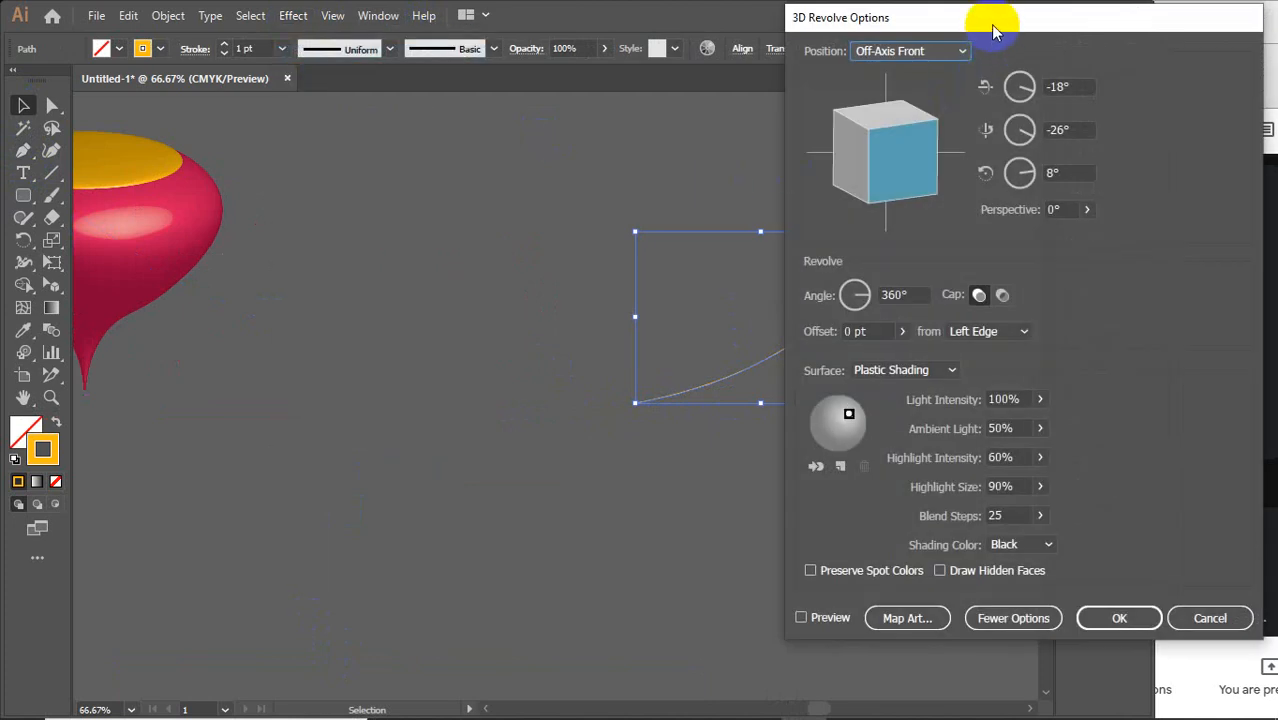
drag(888, 16, 1012, 16)
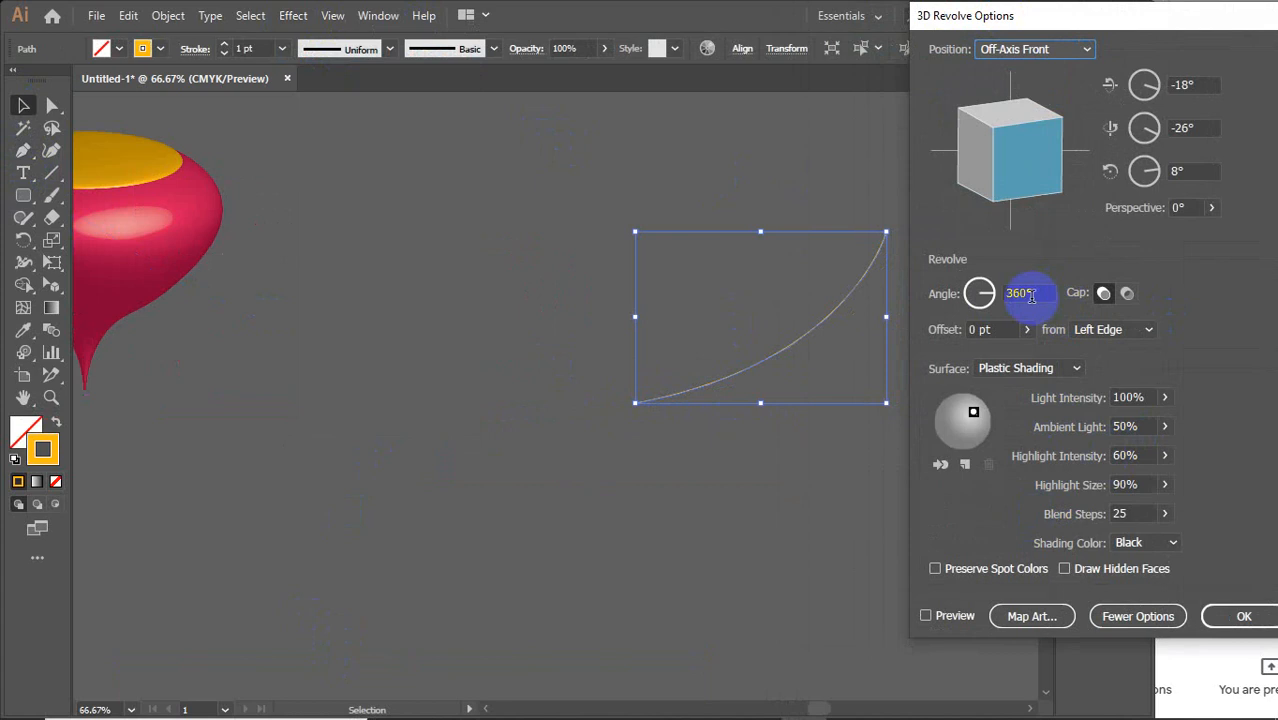
click(940, 612)
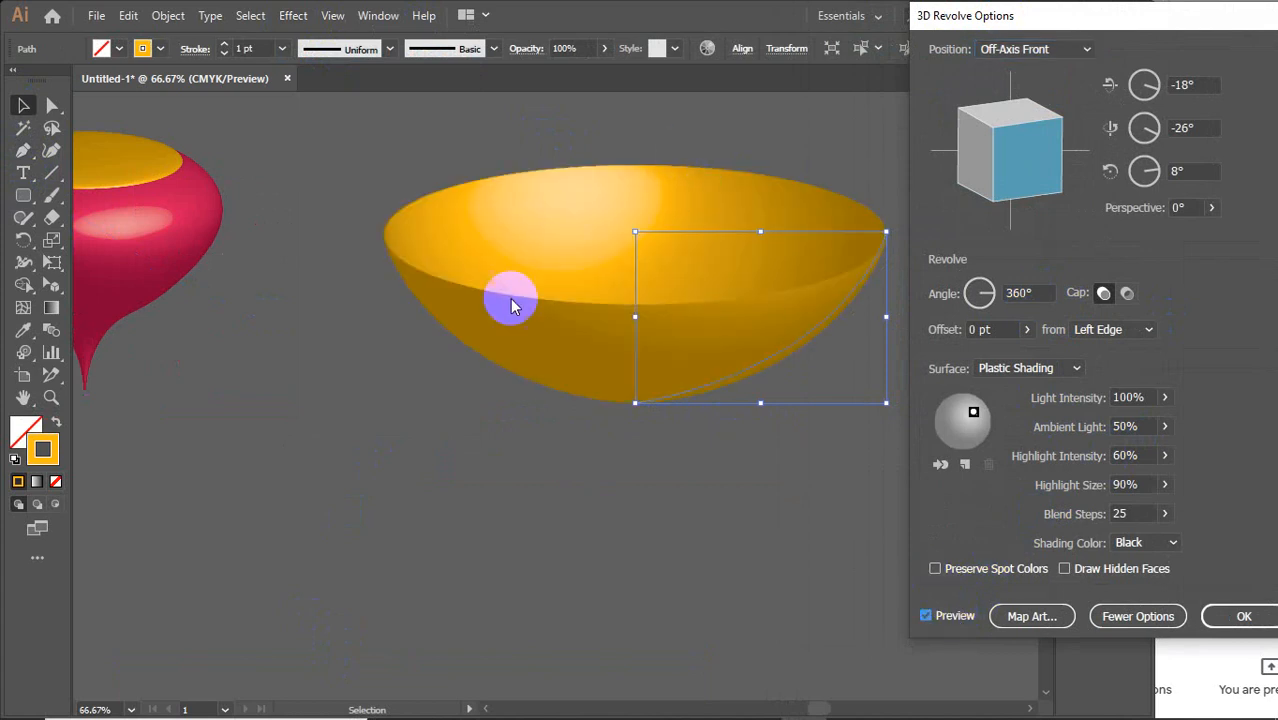
Step: Lower the bowl's revolve angle one degree at a time to below 196° to preview it cut open
double_click(1027, 293)
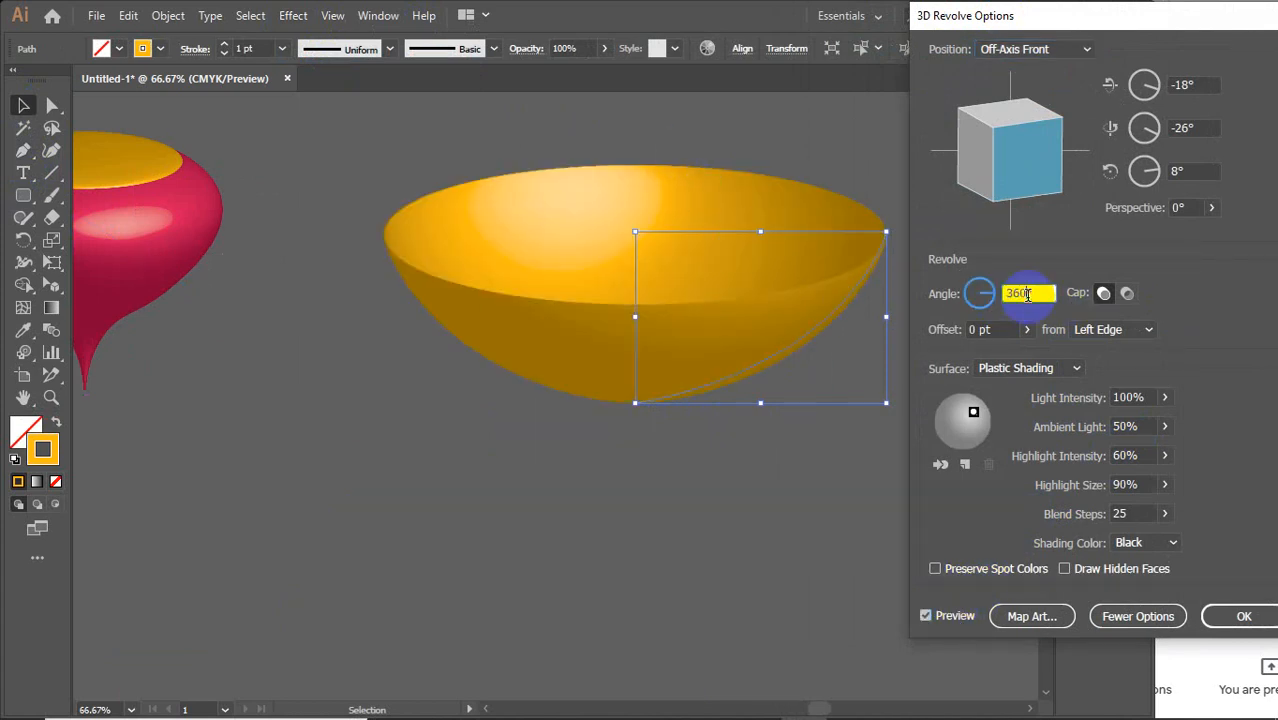
key(Down)
key(Down)
key(Down)
key(Down)
key(Down)
key(Down)
key(Down)
key(Down)
key(Down)
key(Down)
key(Down)
key(Down)
key(Down)
key(Down)
key(Down)
key(Down)
key(Down)
key(Down)
key(Down)
key(Down)
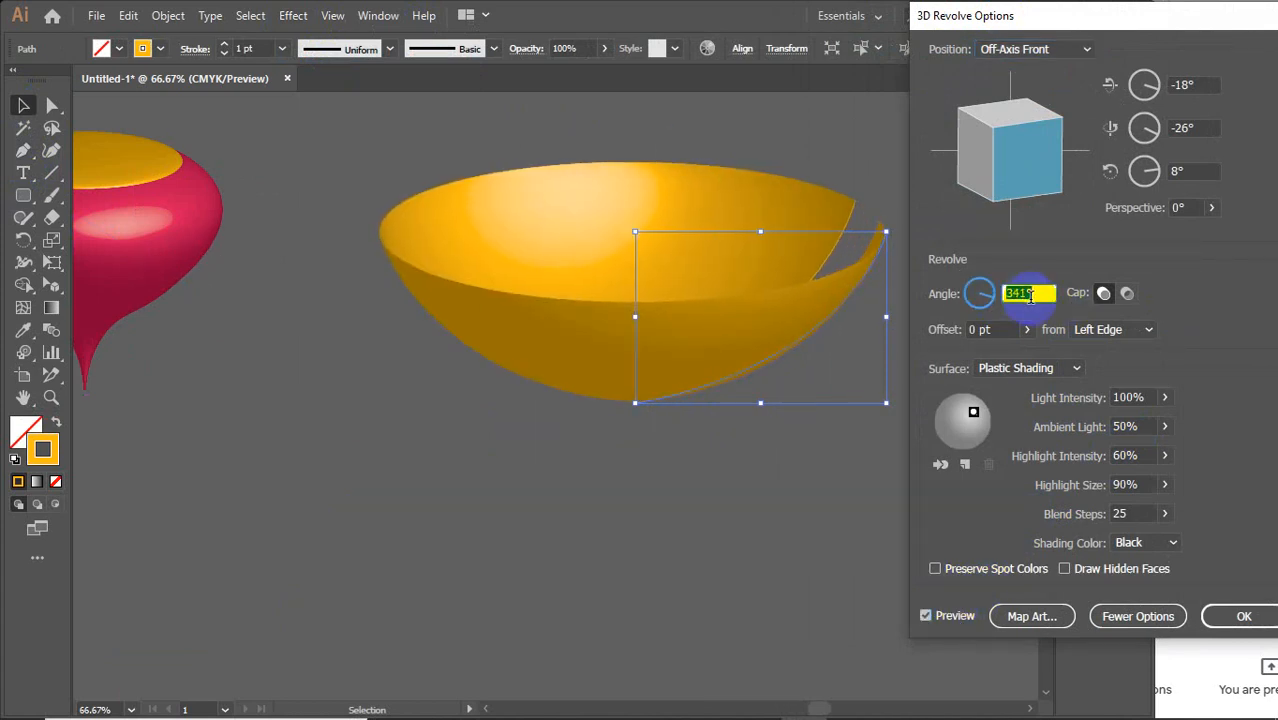
key(Down)
key(Down)
key(Down)
key(Down)
key(Down)
key(Down)
key(Down)
key(Down)
key(Down)
key(Down)
key(Down)
key(Down)
key(Down)
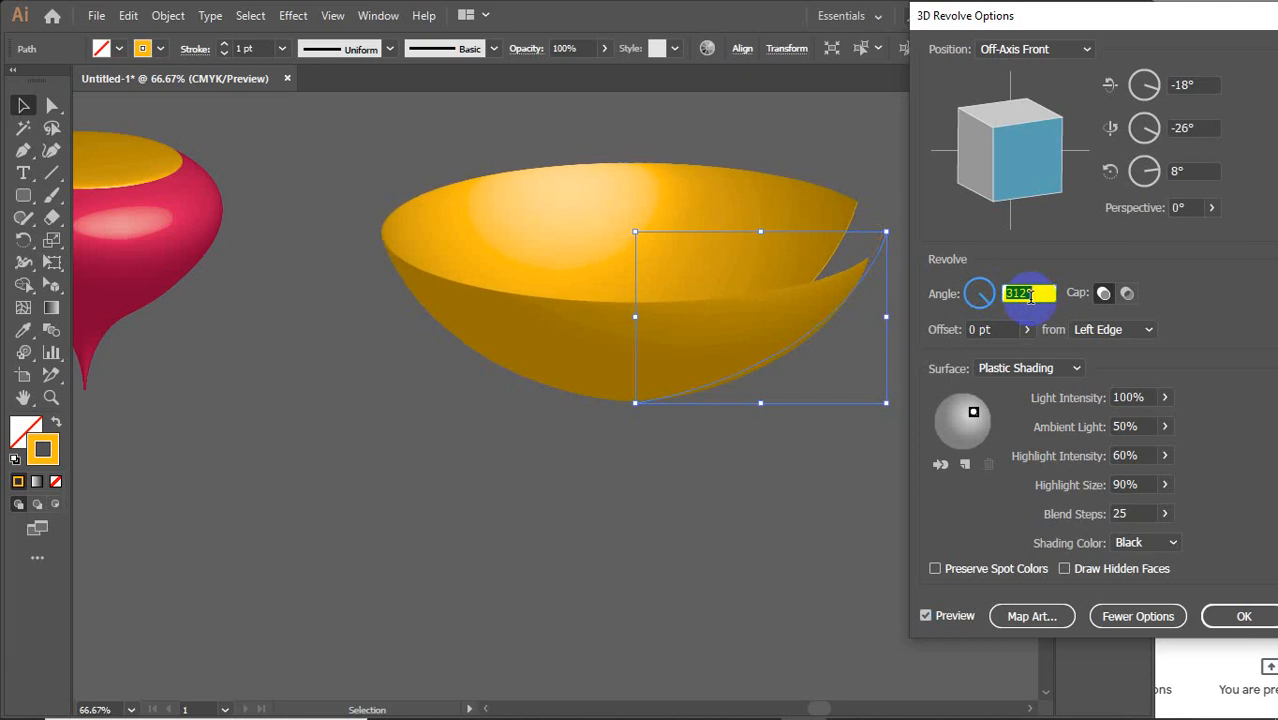
key(Down)
key(Down)
key(Down)
key(Down)
key(Down)
key(Down)
key(Down)
key(Down)
key(Down)
key(Down)
key(Down)
key(Down)
key(Down)
key(Down)
key(Down)
key(Down)
key(Down)
key(Down)
key(Down)
key(Down)
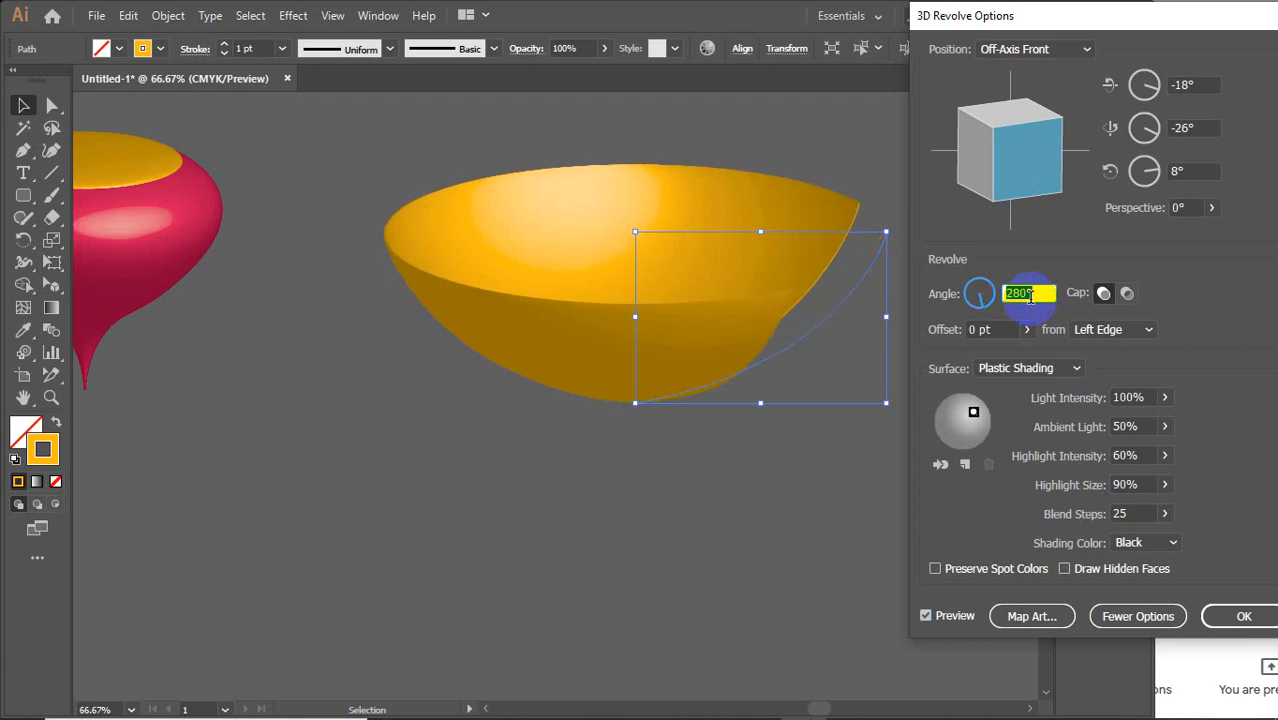
key(Down)
key(Down)
key(Down)
key(Down)
key(Down)
key(Down)
key(Down)
key(Down)
key(Down)
key(Down)
key(Down)
key(Down)
key(Down)
key(Down)
key(Down)
key(Down)
key(Down)
key(Down)
key(Down)
key(Down)
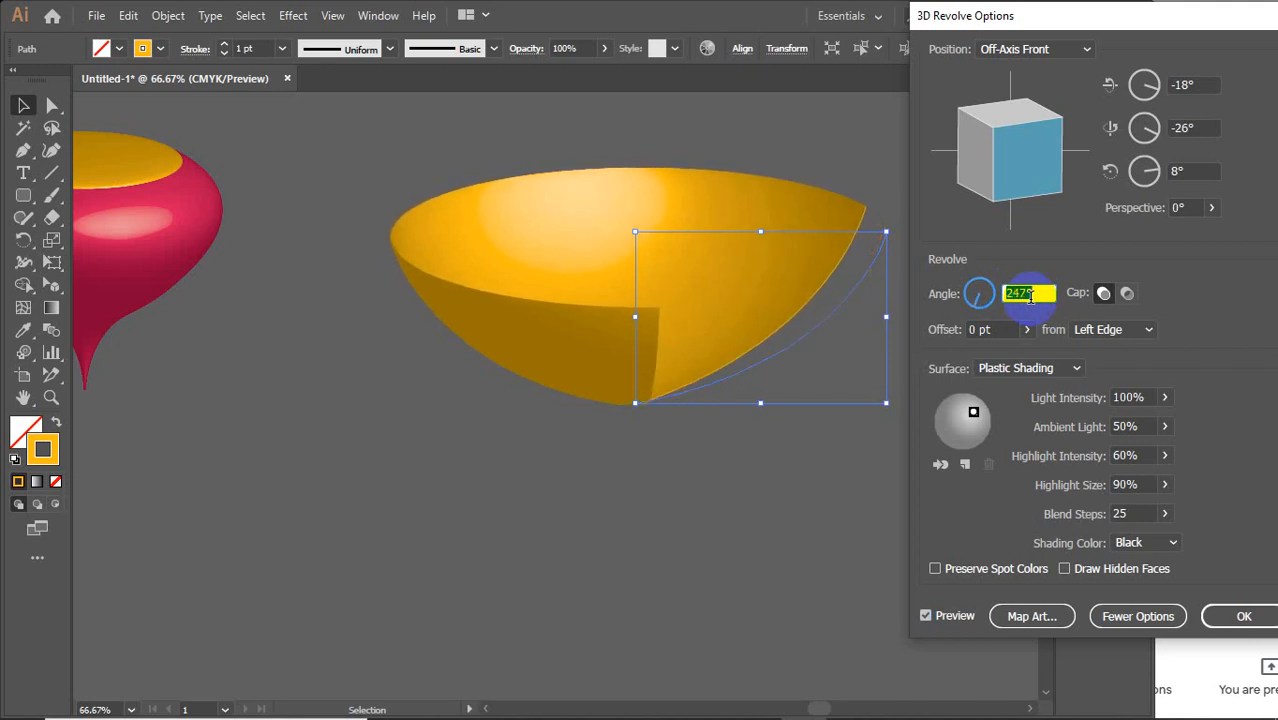
key(Down)
key(Down)
key(Down)
key(Down)
key(Down)
key(Down)
key(Down)
key(Down)
key(Down)
key(Down)
key(Down)
key(Down)
key(Down)
key(Down)
key(Down)
key(Down)
key(Down)
key(Down)
key(Down)
key(Down)
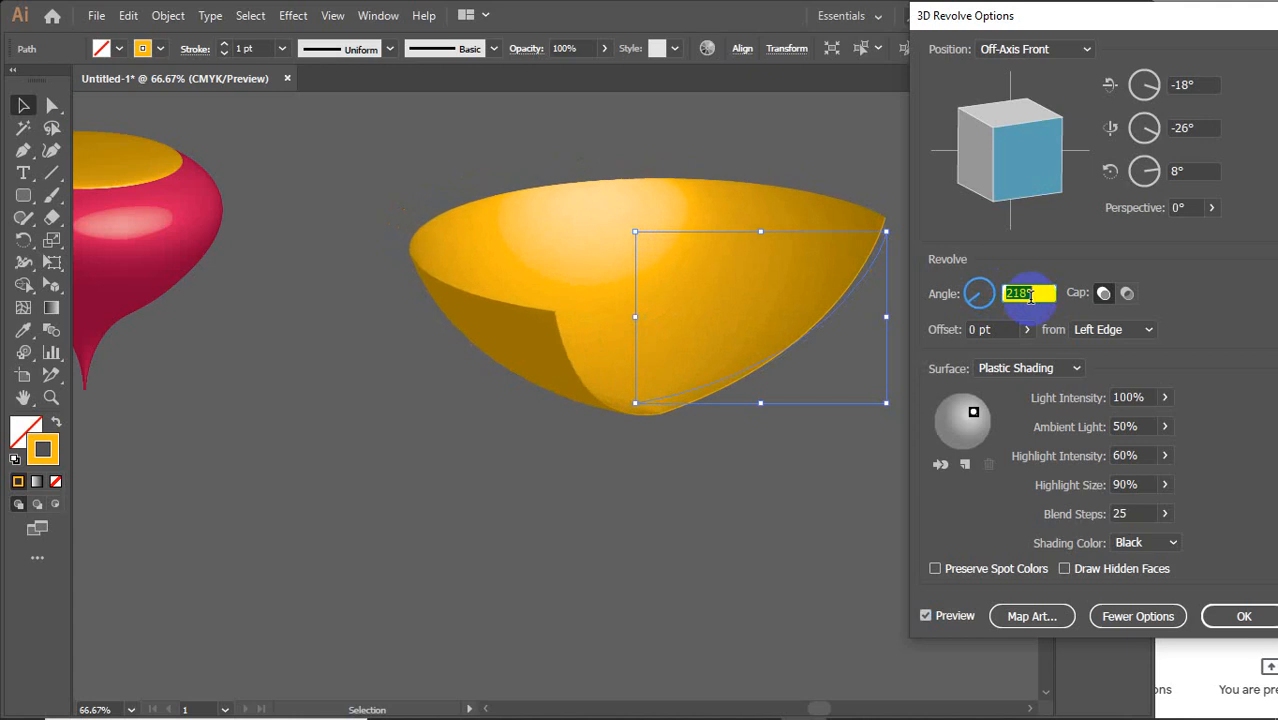
key(Down)
key(Down)
key(Down)
key(Down)
key(Down)
key(Down)
key(Down)
key(Down)
key(Down)
key(Down)
key(Down)
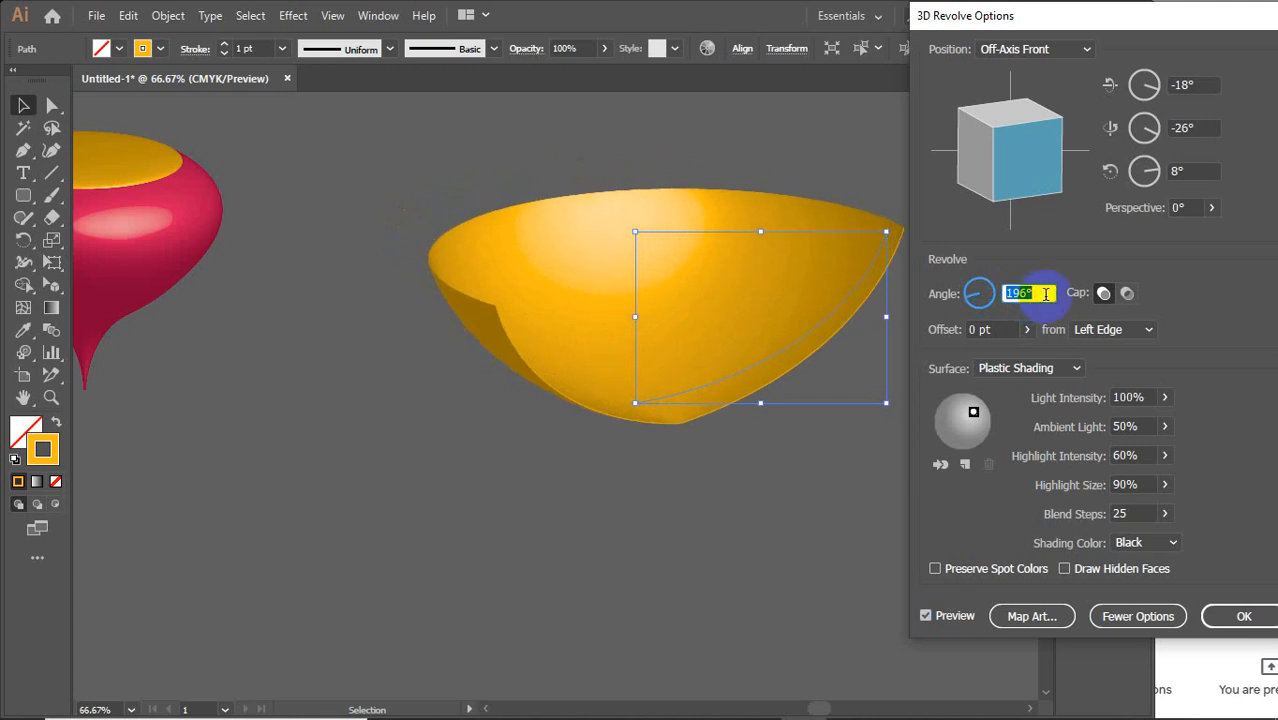
key(Down)
key(Down)
key(Down)
key(Down)
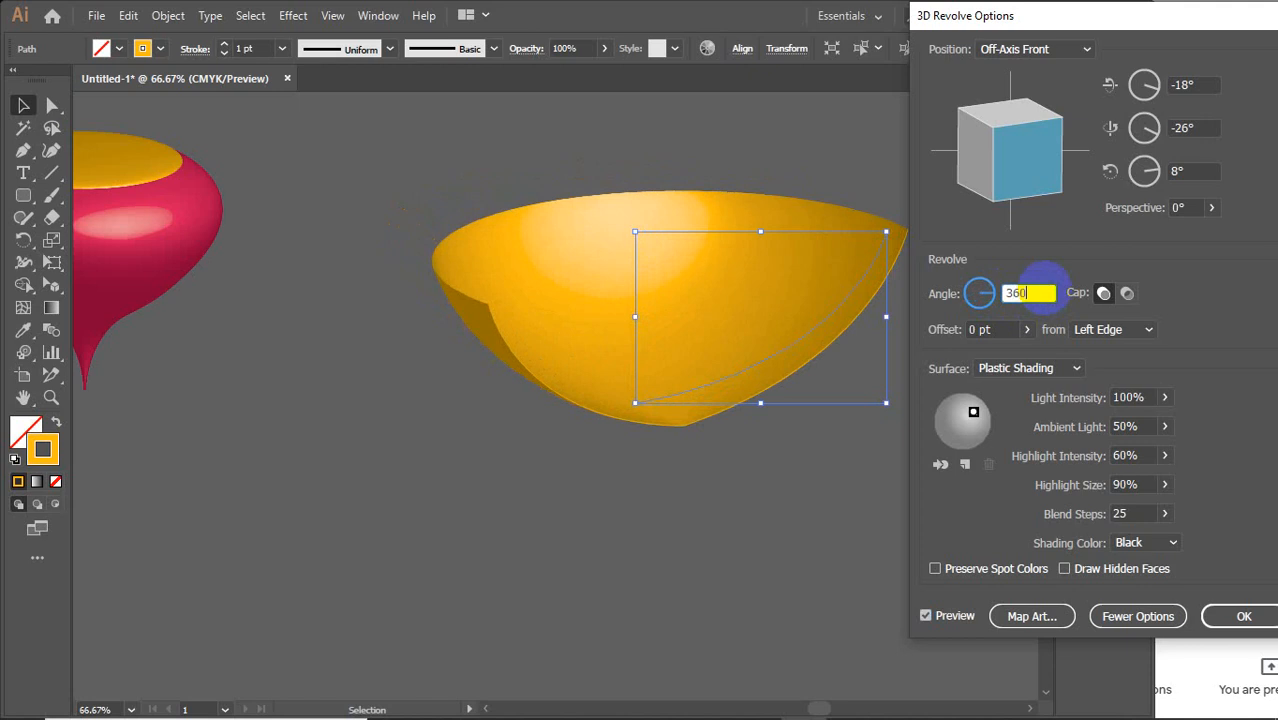
Step: Apply the bowl's revolve at 360° with the solid cap on, and move the bowl up and left
click(1127, 293)
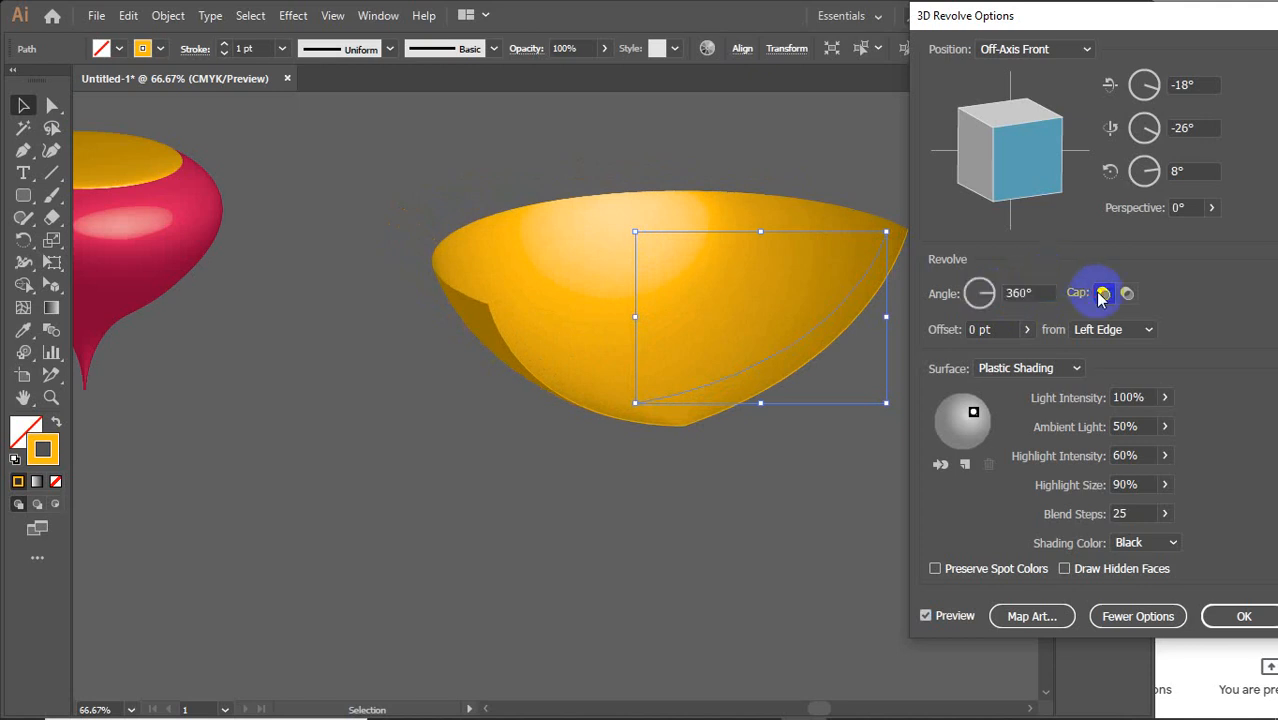
click(1104, 296)
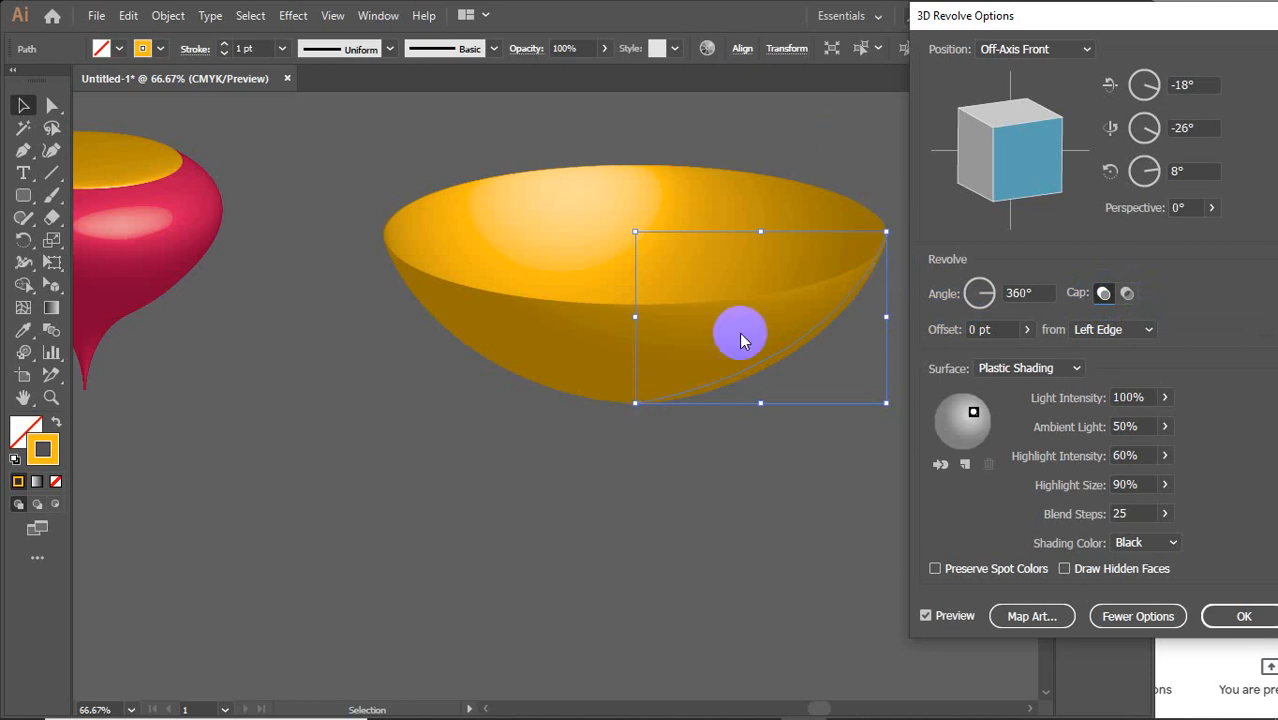
click(1232, 616)
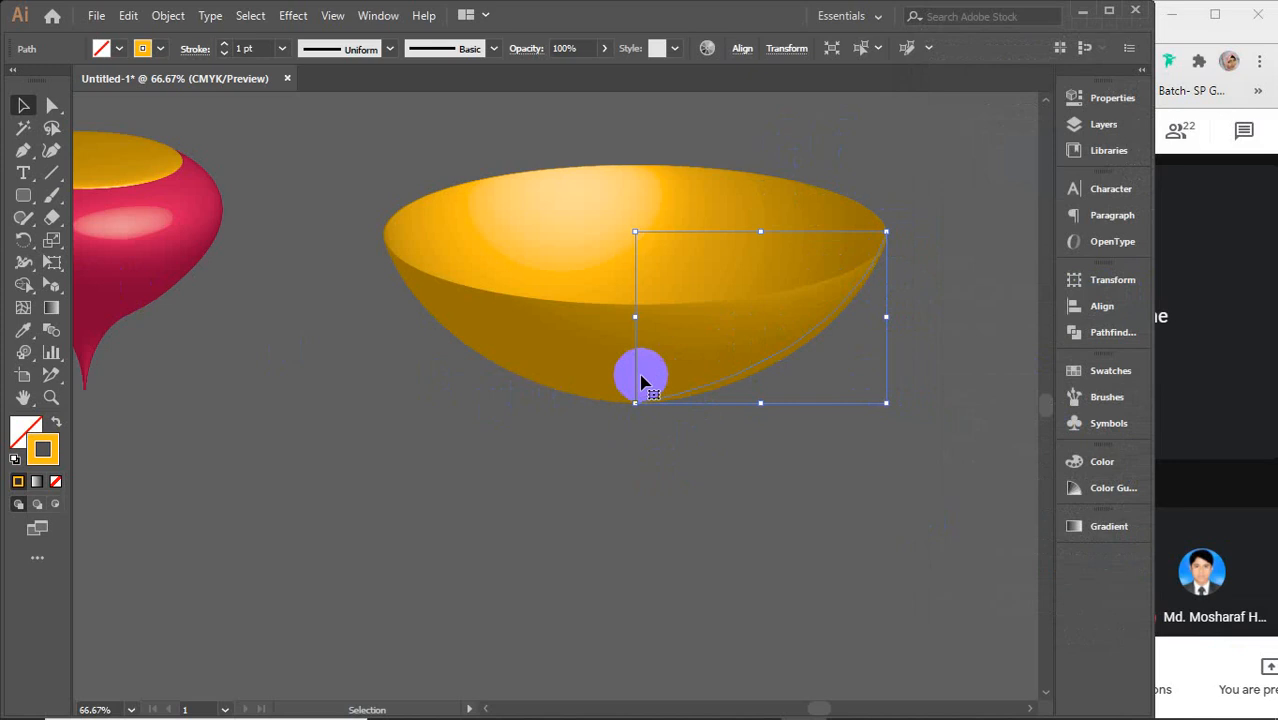
drag(639, 374, 558, 270)
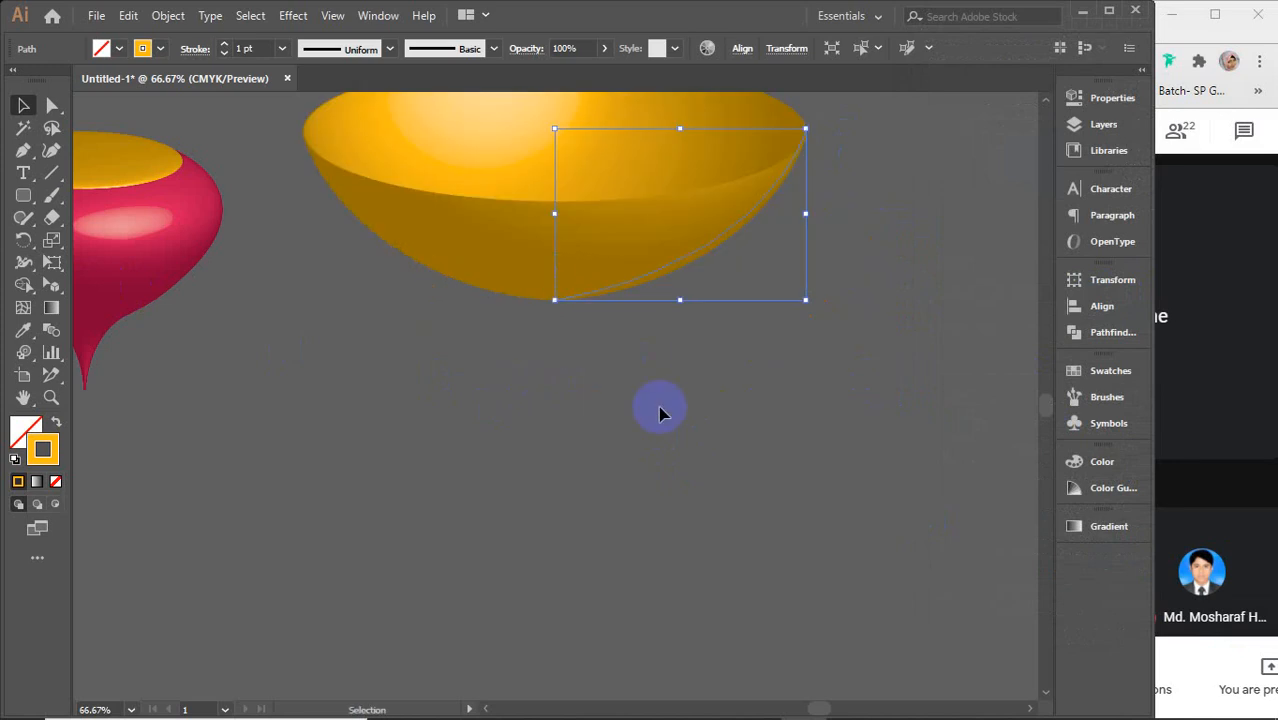
Step: Draw a tall, narrow rectangle in the empty space below the bowl and return to the Selection tool
click(24, 150)
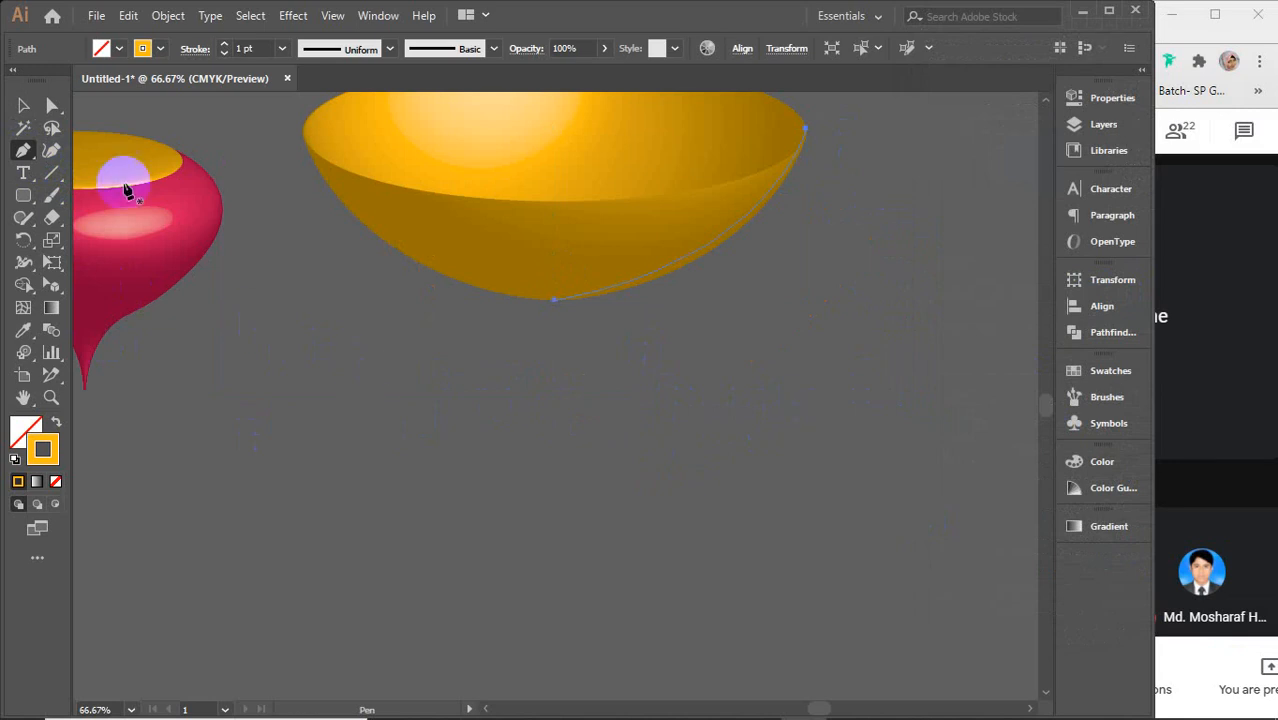
click(25, 197)
drag(25, 197, 103, 208)
drag(630, 380, 699, 643)
click(20, 105)
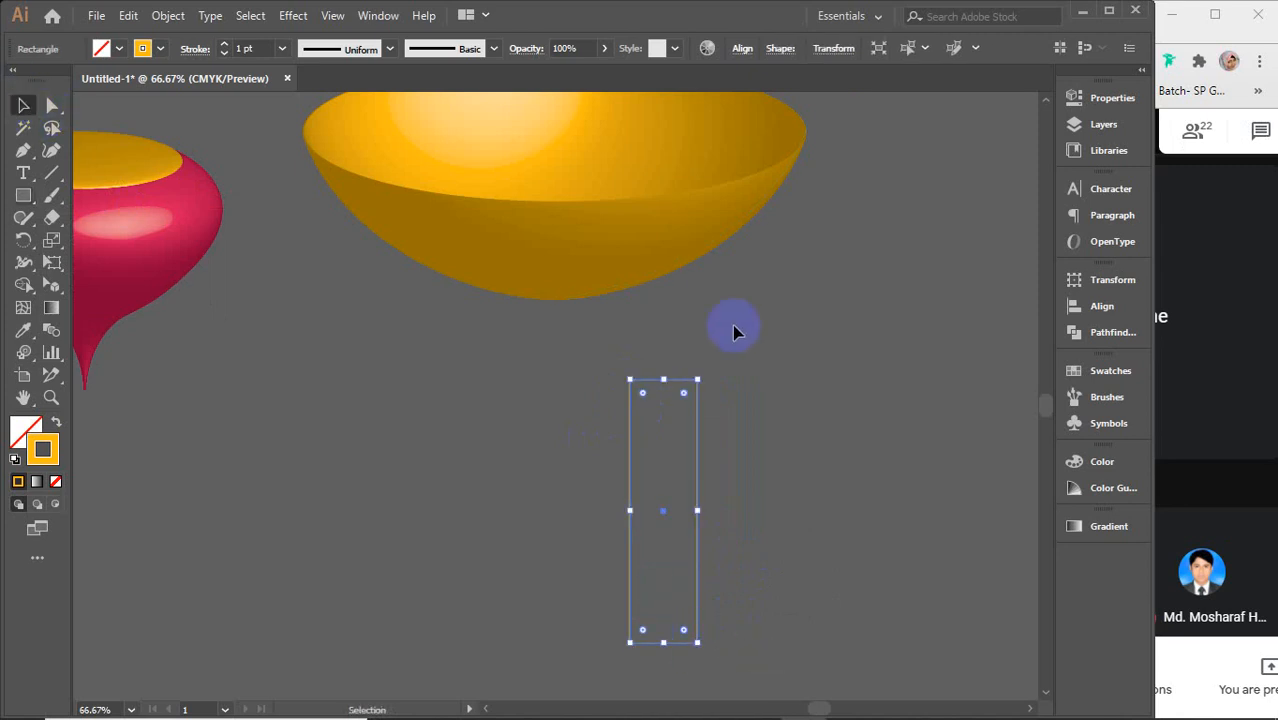
click(293, 17)
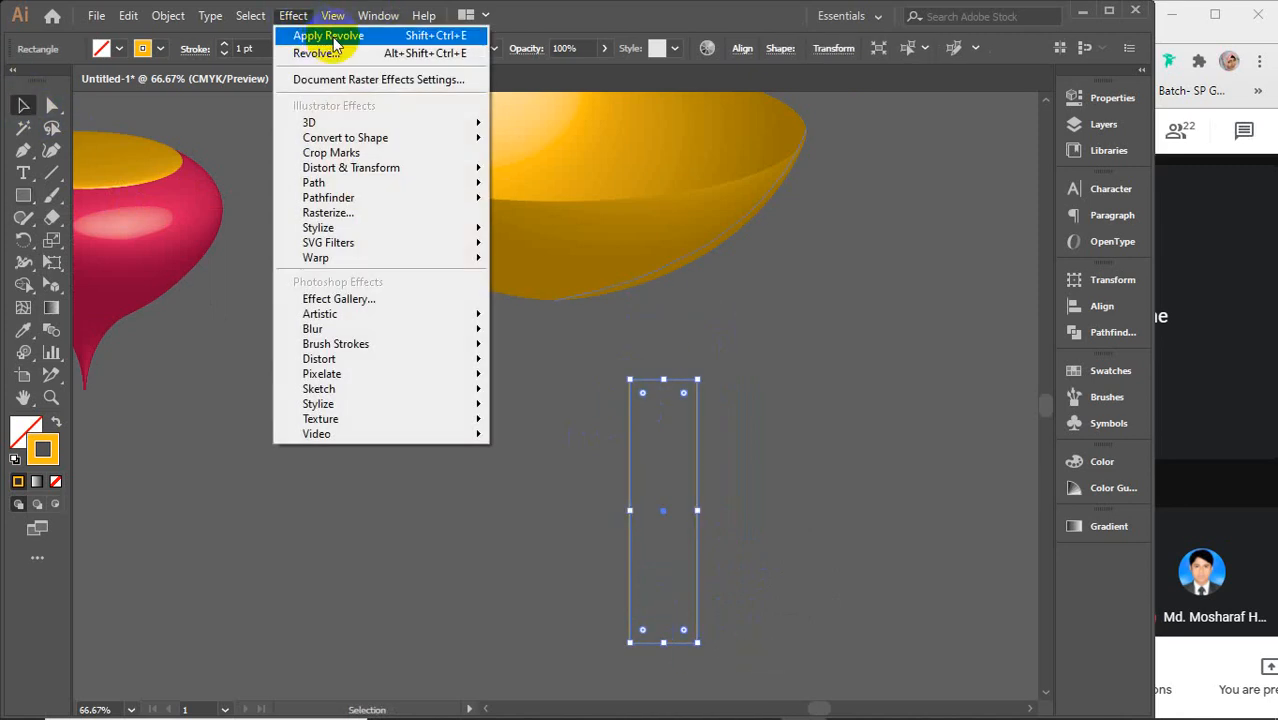
click(322, 50)
click(972, 616)
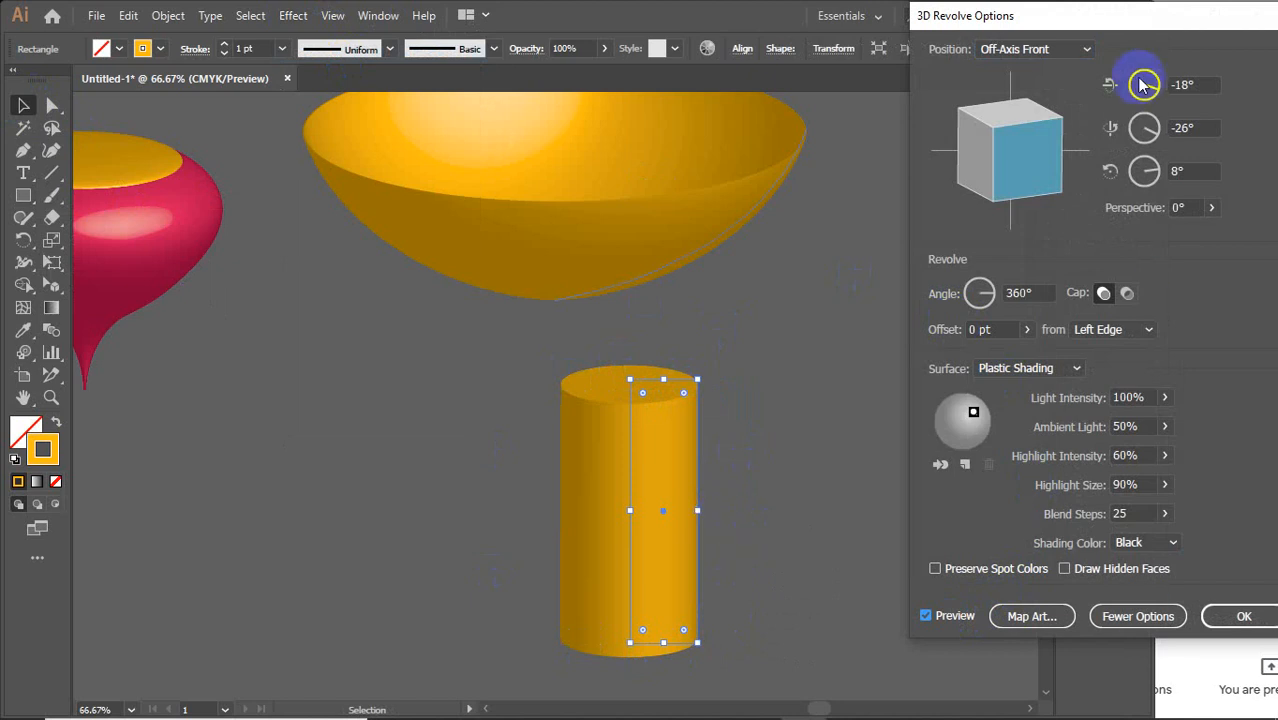
drag(1150, 14, 1038, 23)
click(1222, 625)
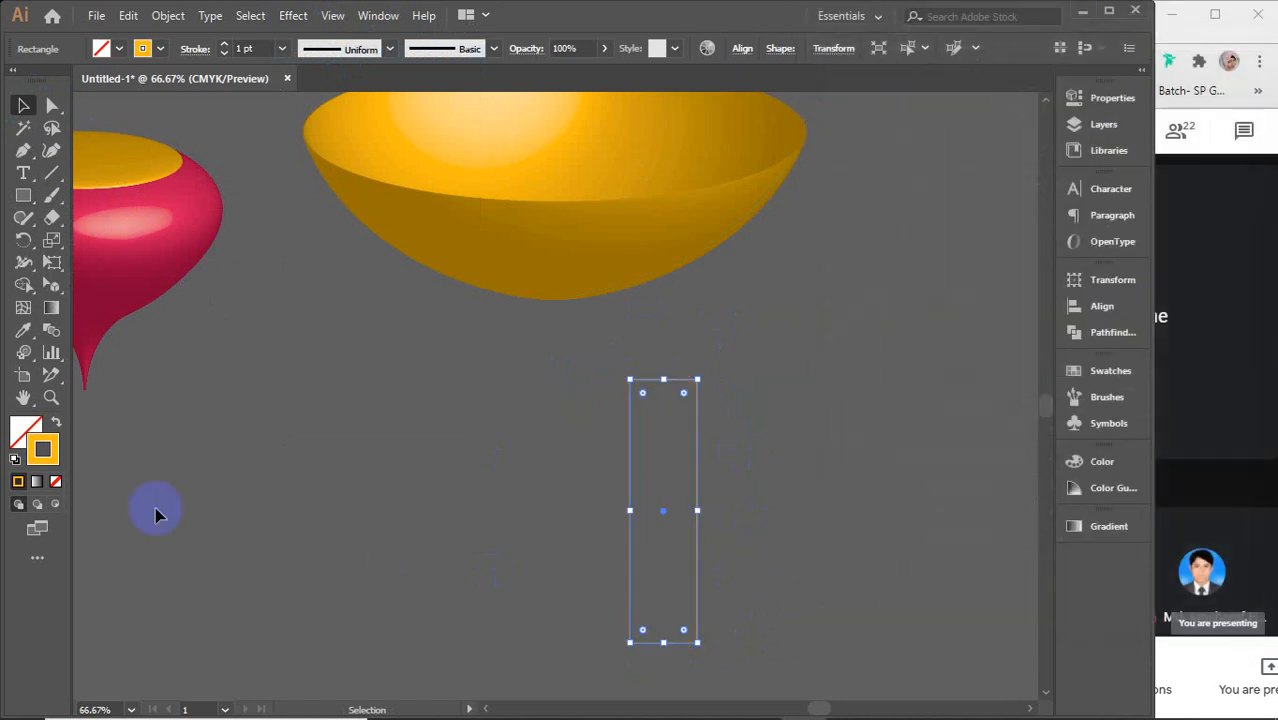
Step: Fill the rectangle with light blue, C 61.96, M 0.78, Y 0, K 0
click(18, 438)
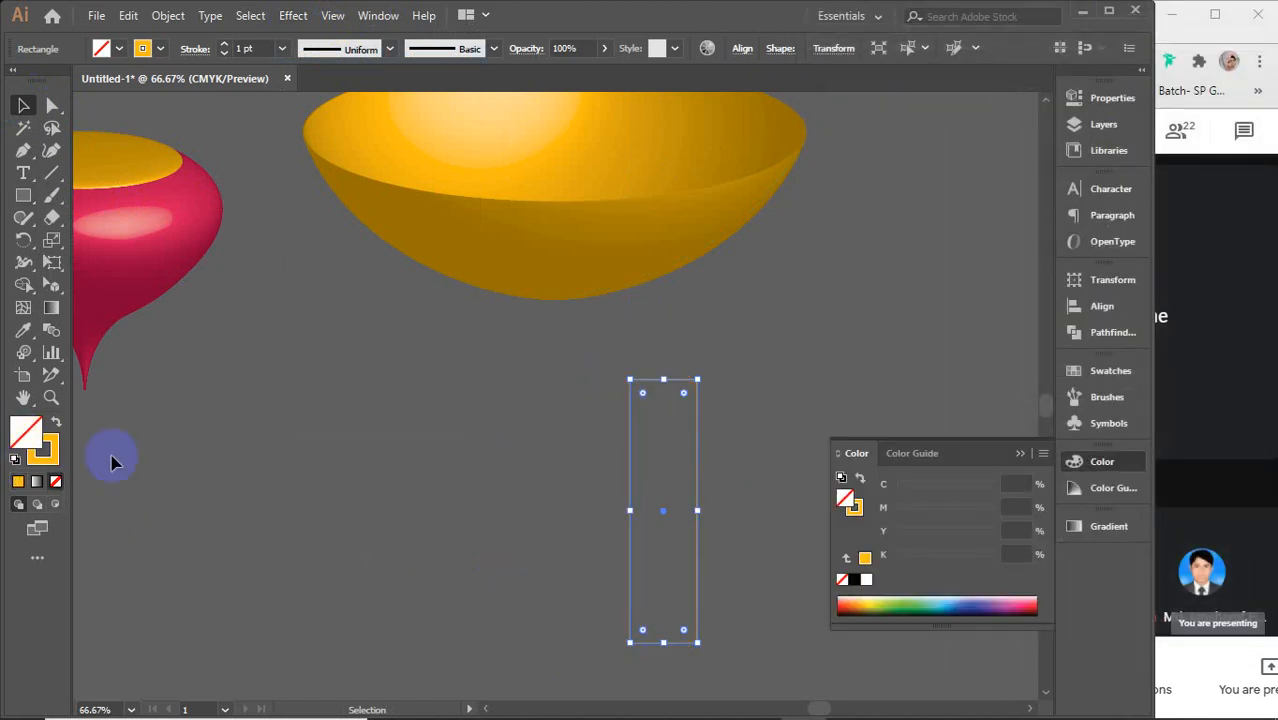
click(858, 597)
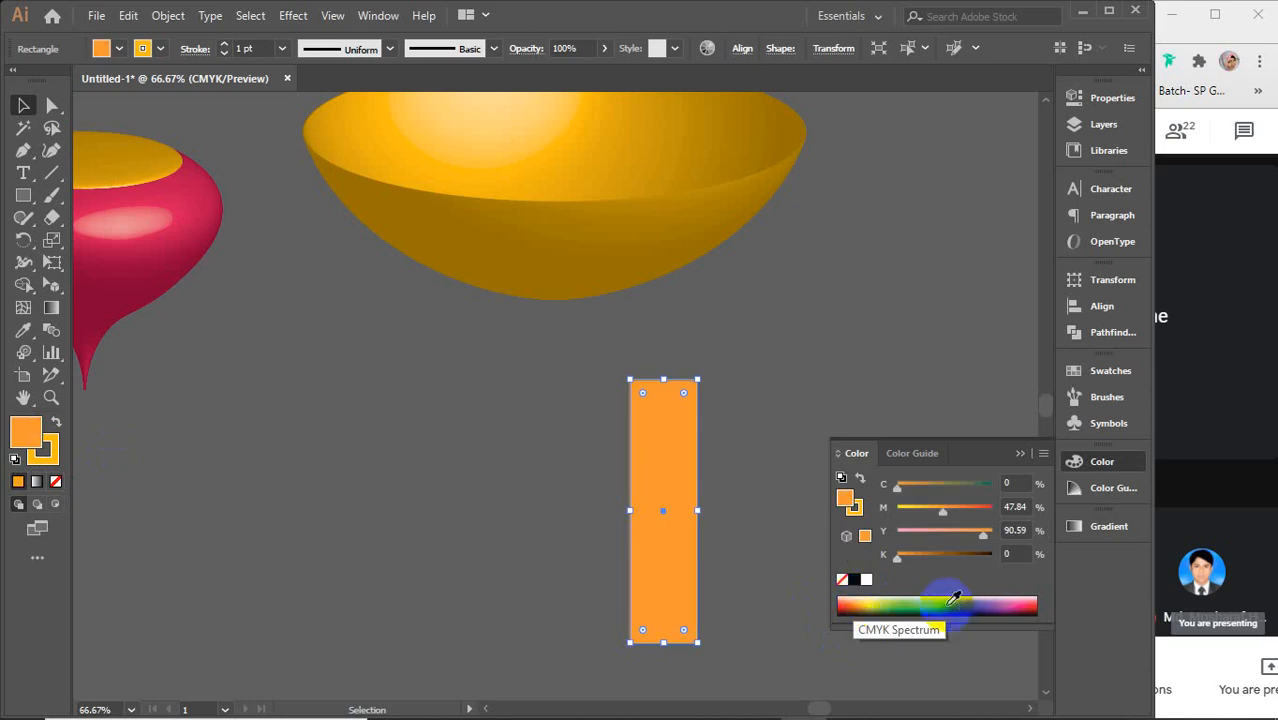
click(945, 595)
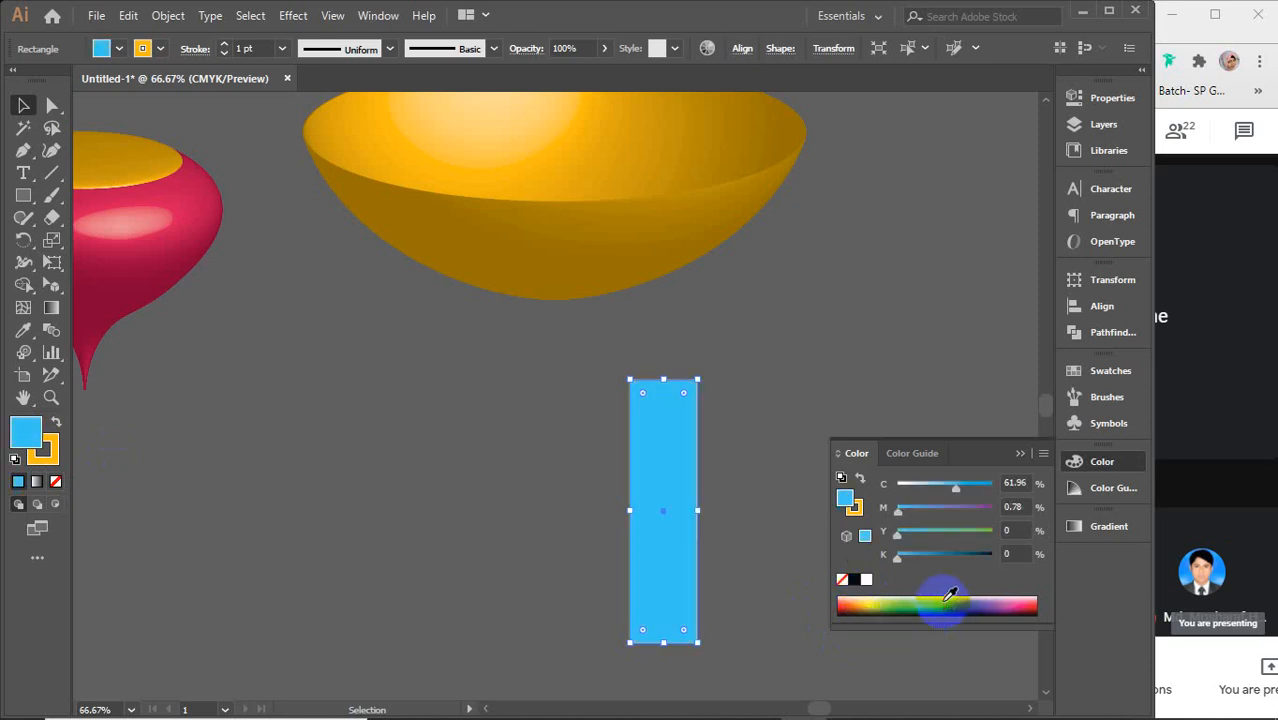
click(1020, 453)
click(293, 16)
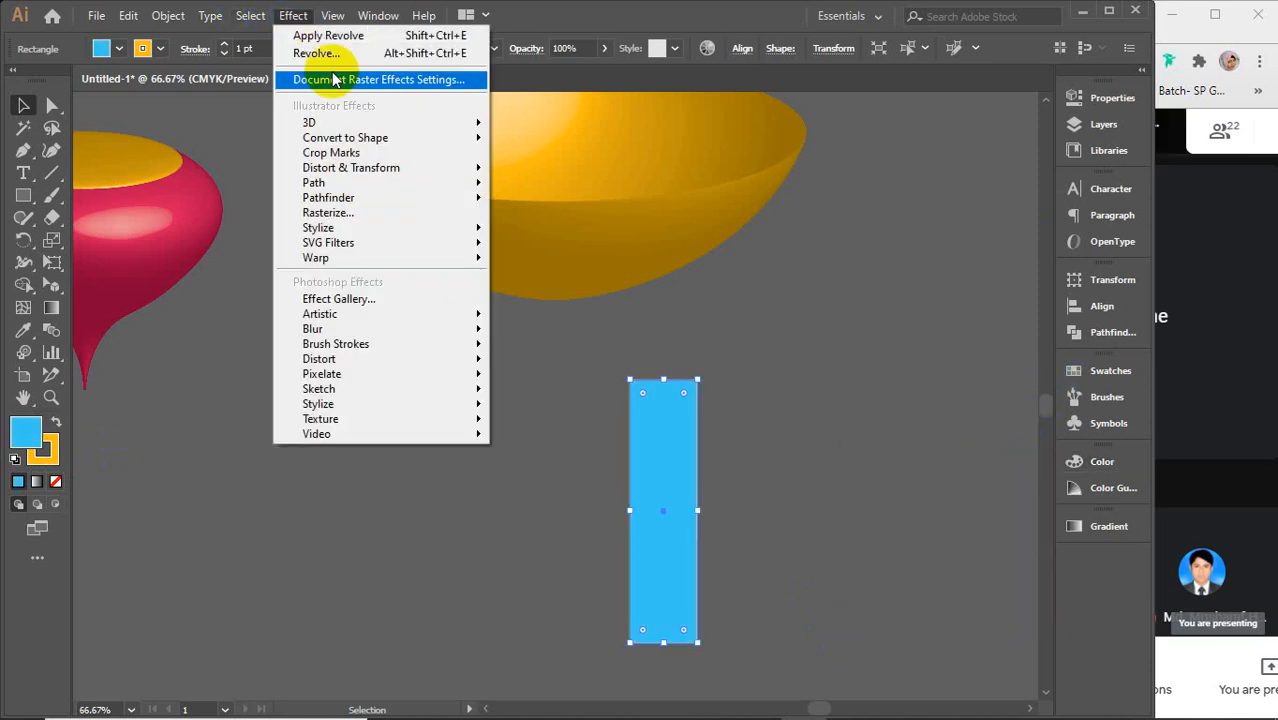
click(322, 47)
click(850, 626)
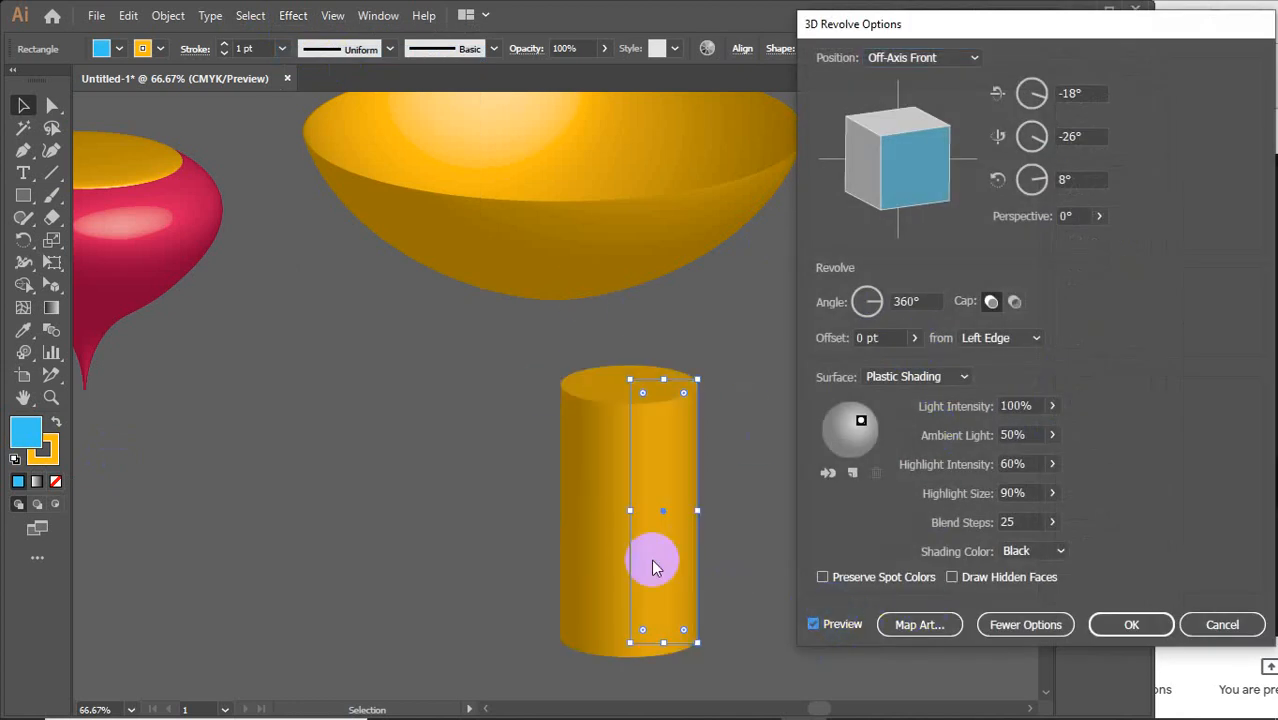
click(1222, 624)
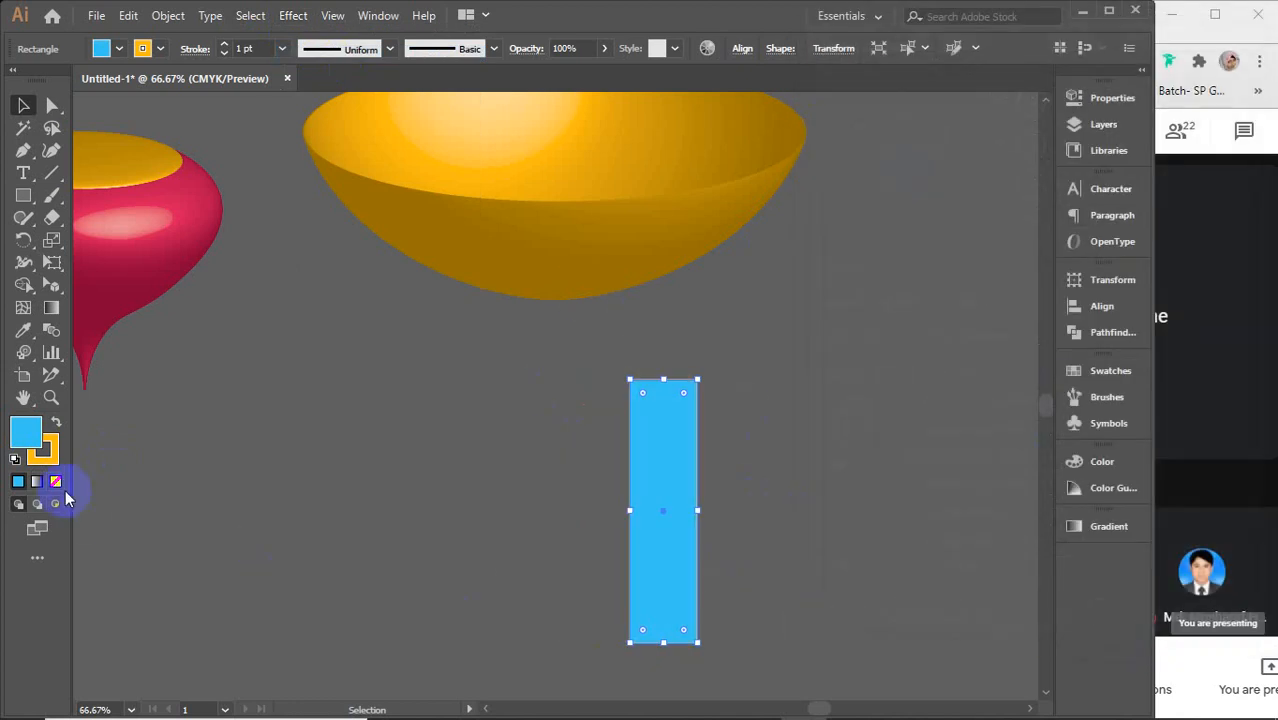
Step: Remove the yellow stroke from the blue rectangle
click(52, 456)
click(57, 482)
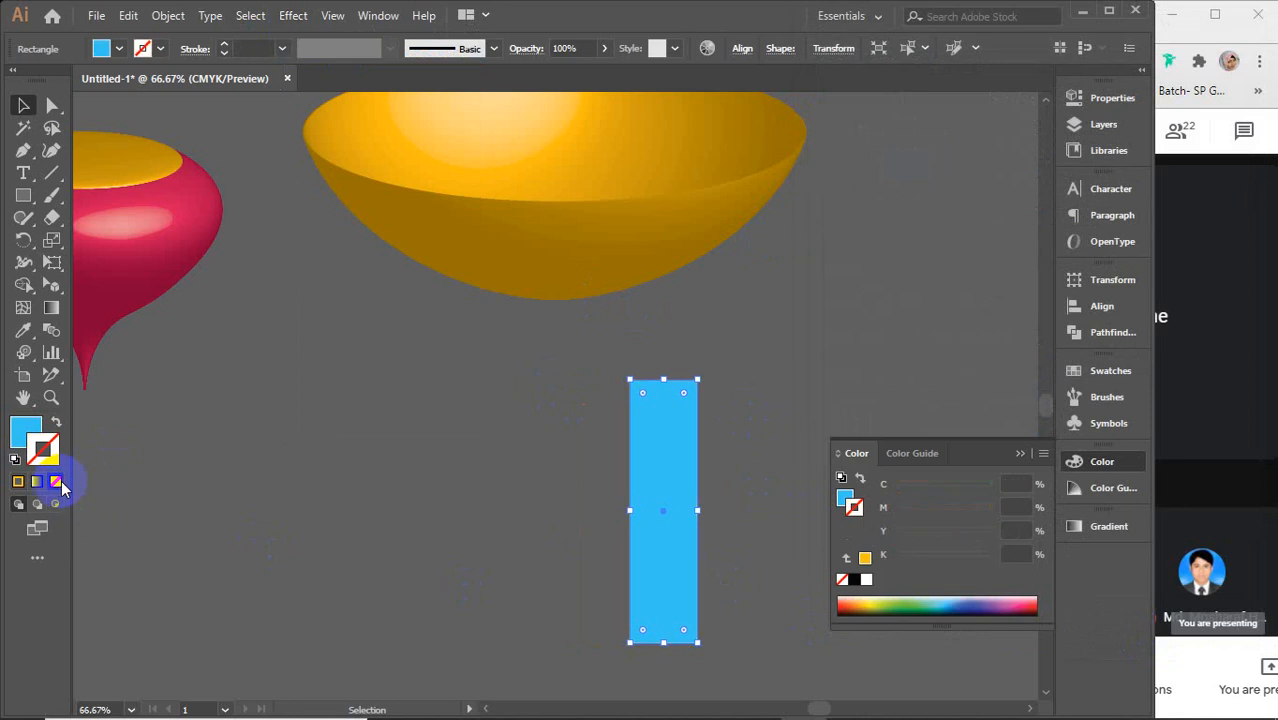
click(1020, 453)
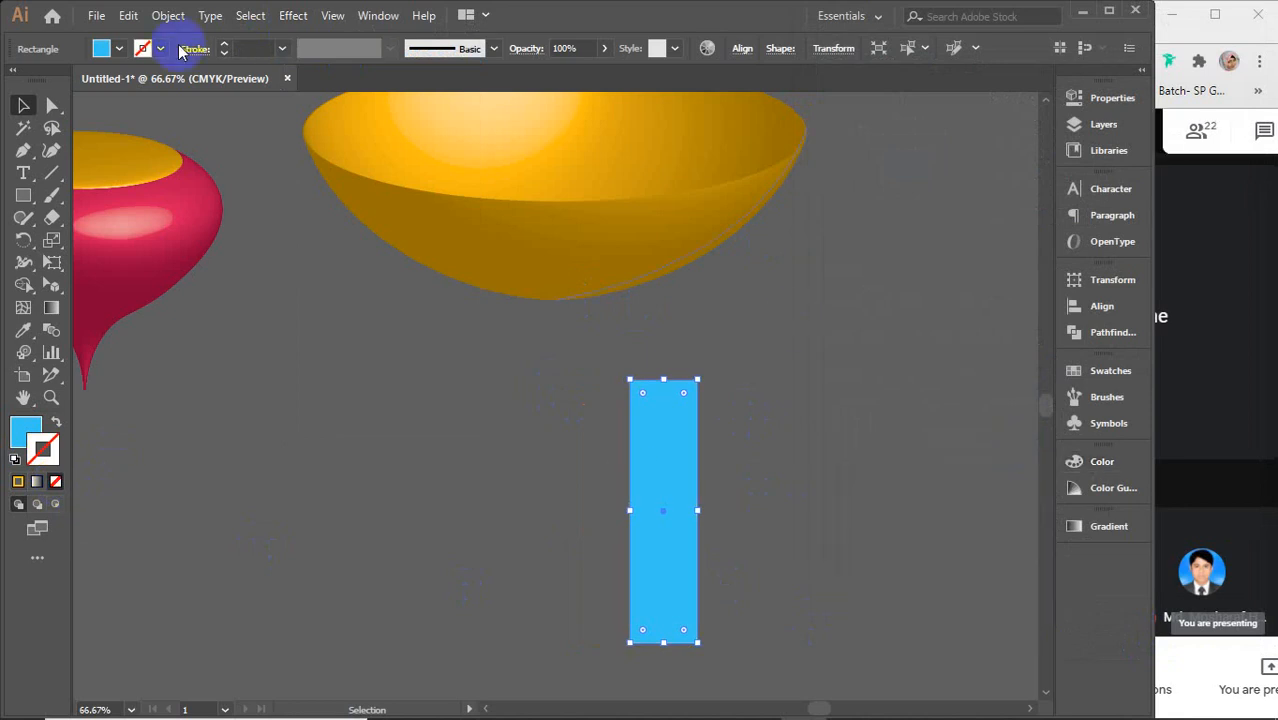
Step: Apply a 3D Revolve to the blue rectangle with the angle set to 269° to make a partly open cylinder
click(281, 20)
click(310, 50)
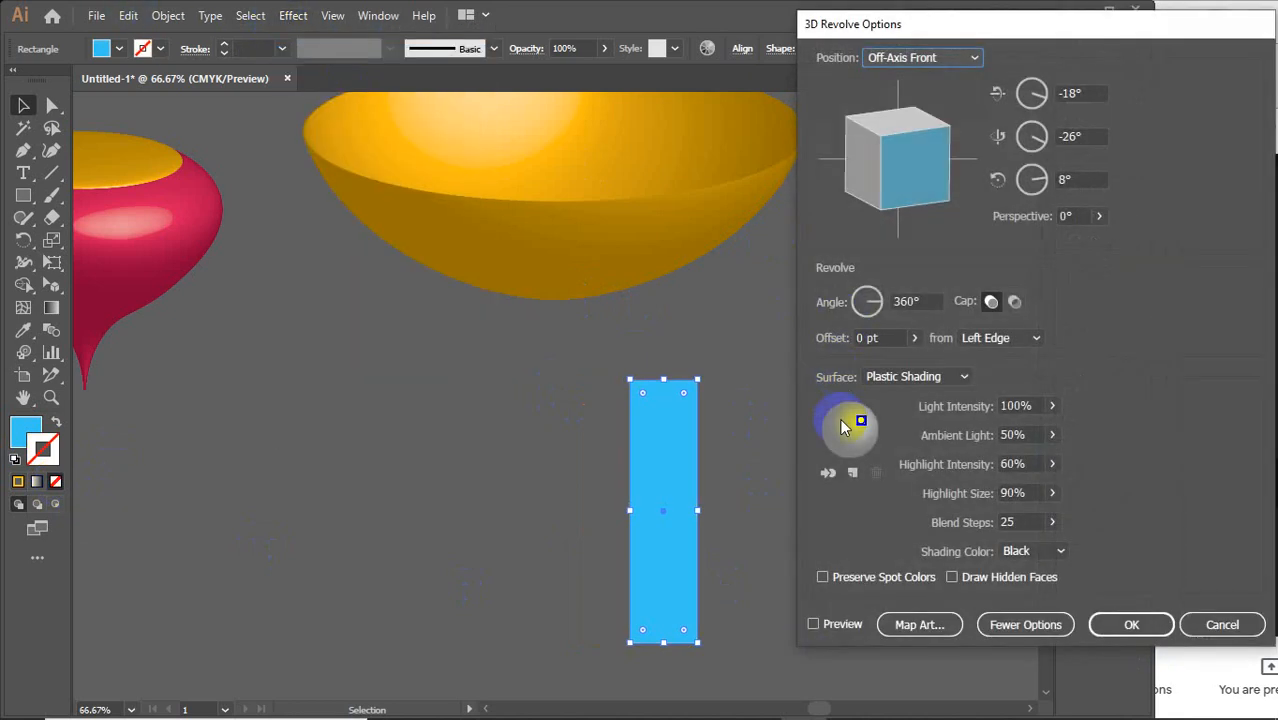
click(814, 624)
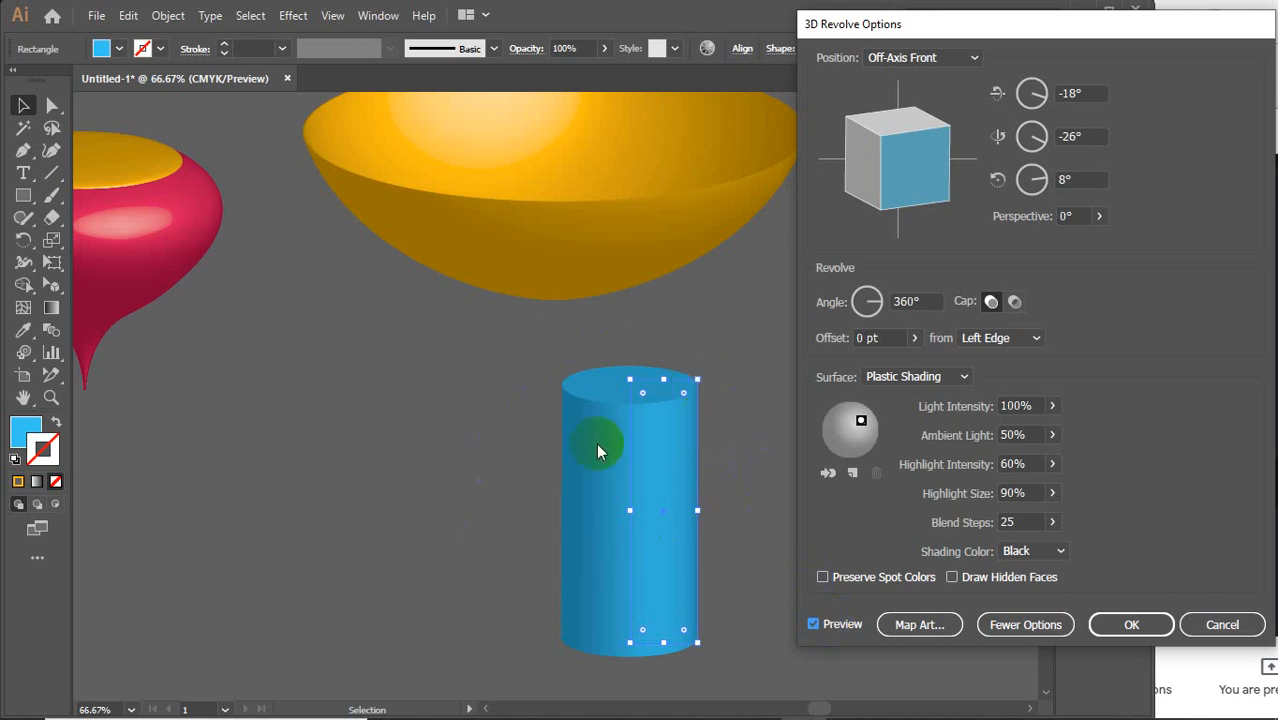
click(930, 303)
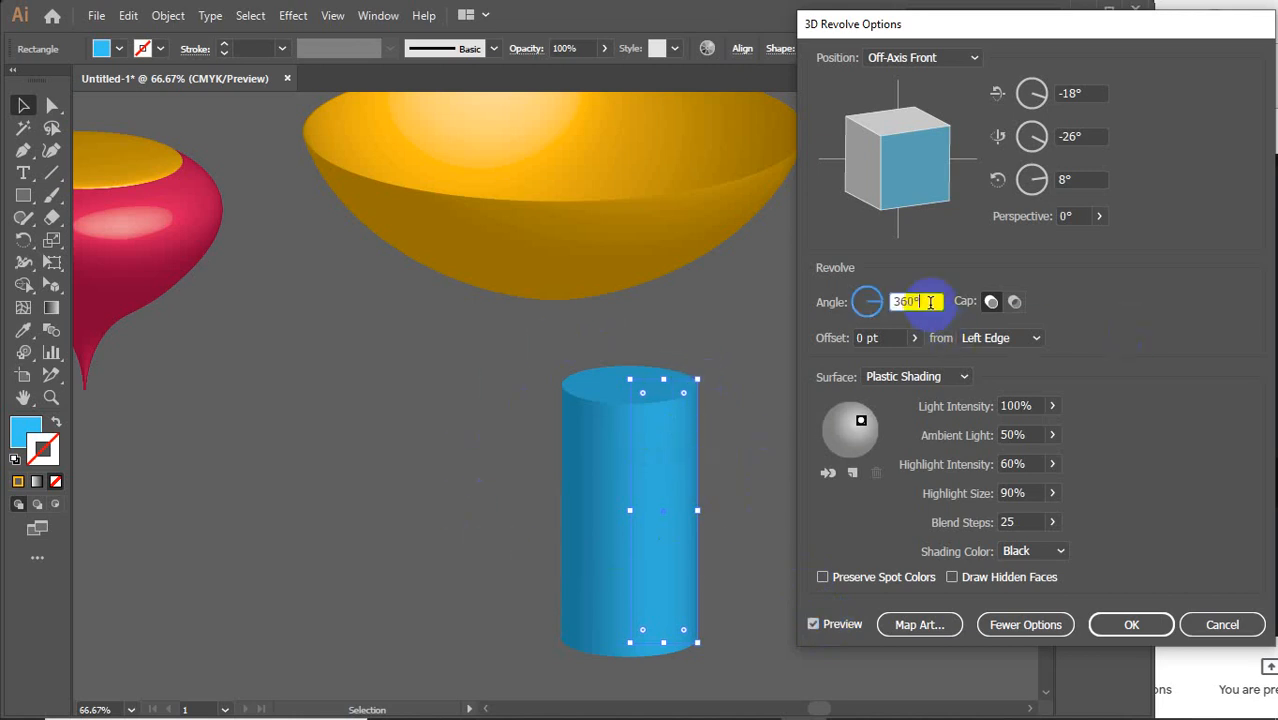
scroll(930, 303, down, 4)
scroll(930, 303, down, 20)
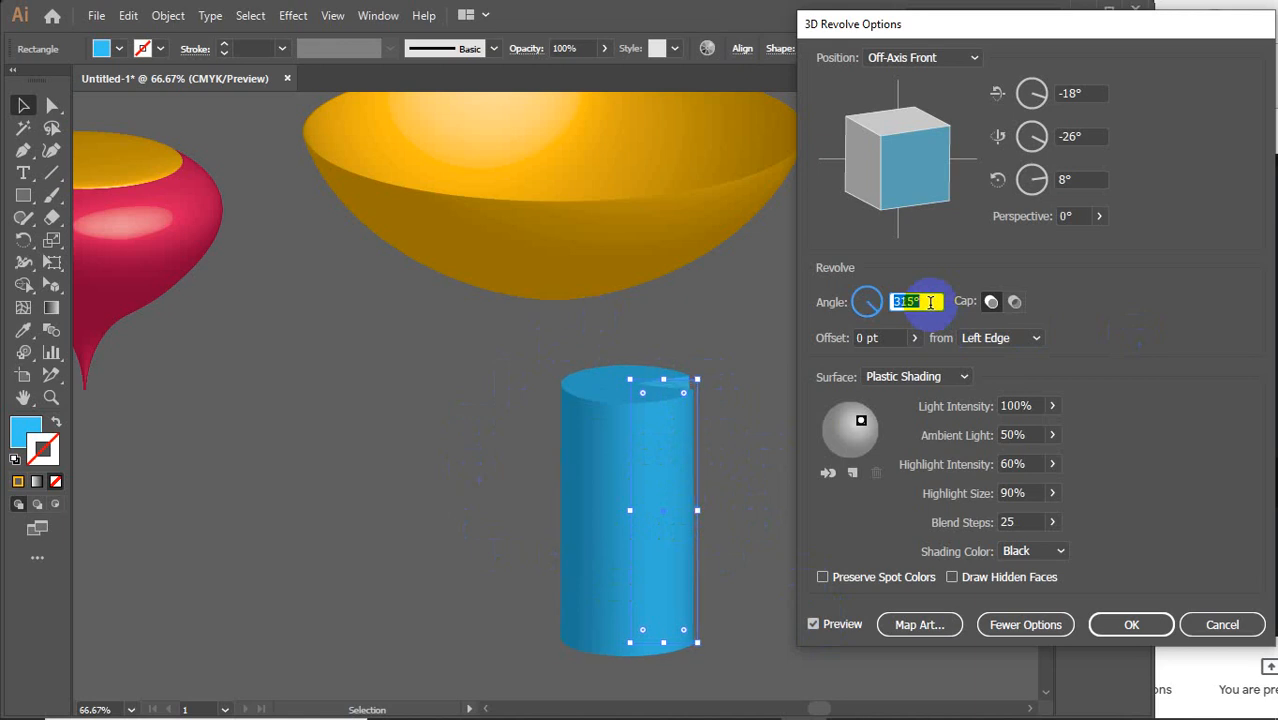
scroll(930, 303, down, 19)
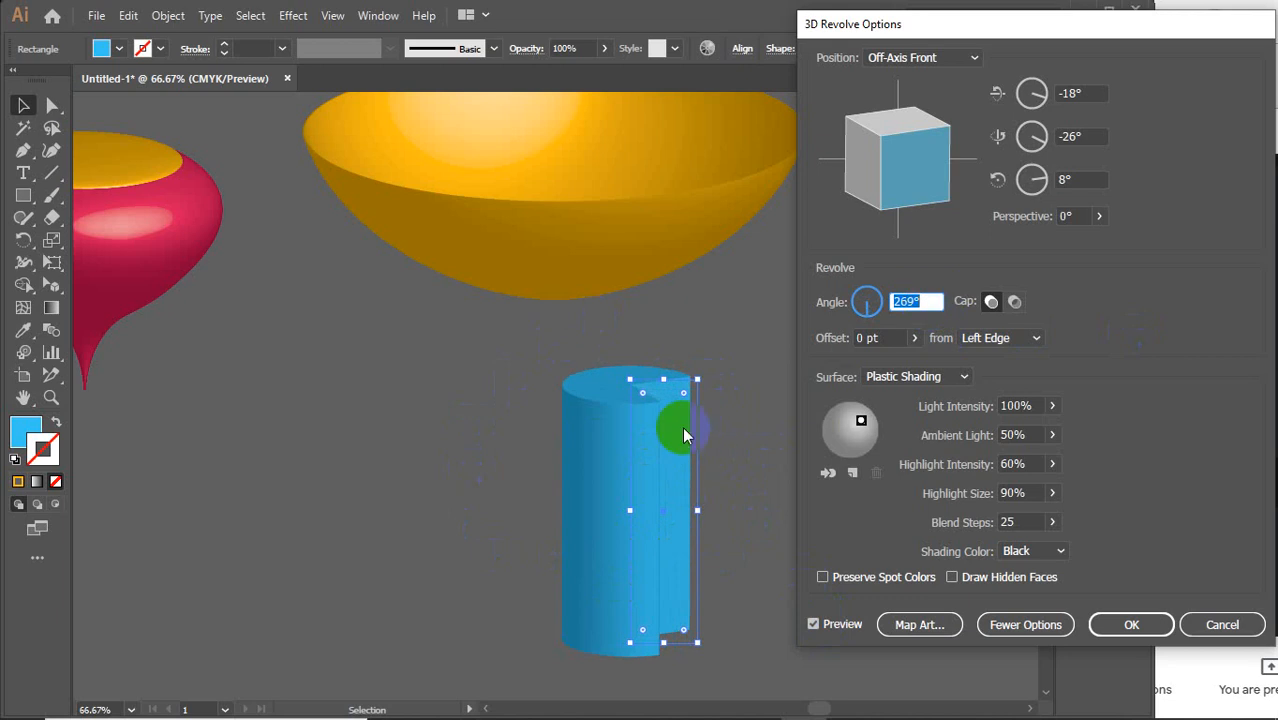
click(1131, 624)
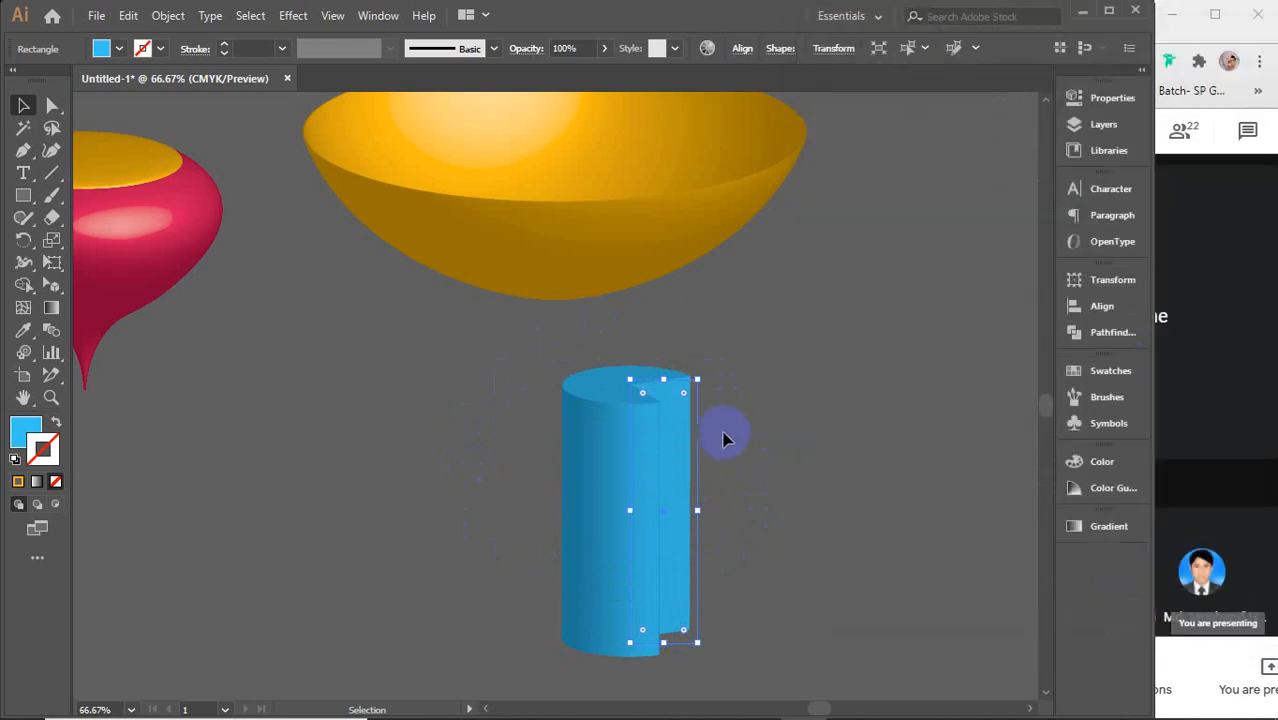
Step: Deselect the blue cylinder and examine its open wedge up close, along with the other revolved objects
click(725, 434)
scroll(714, 428, up, 4)
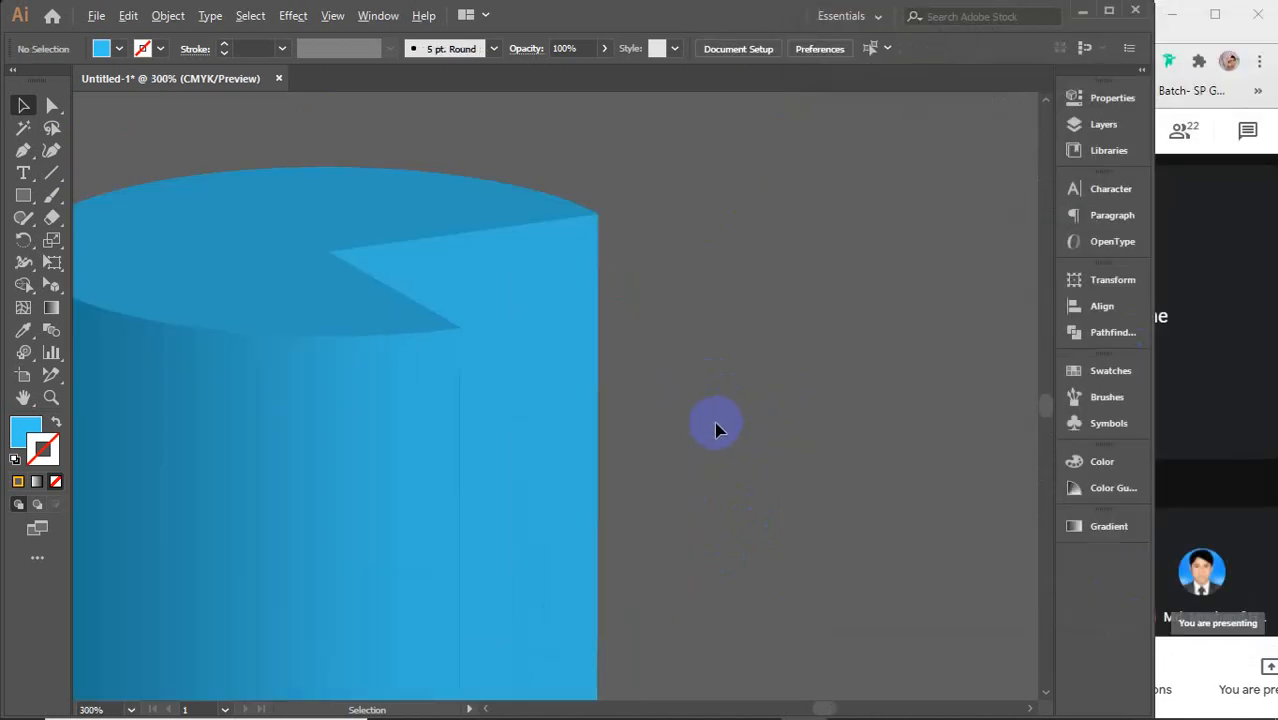
scroll(714, 428, down, 4)
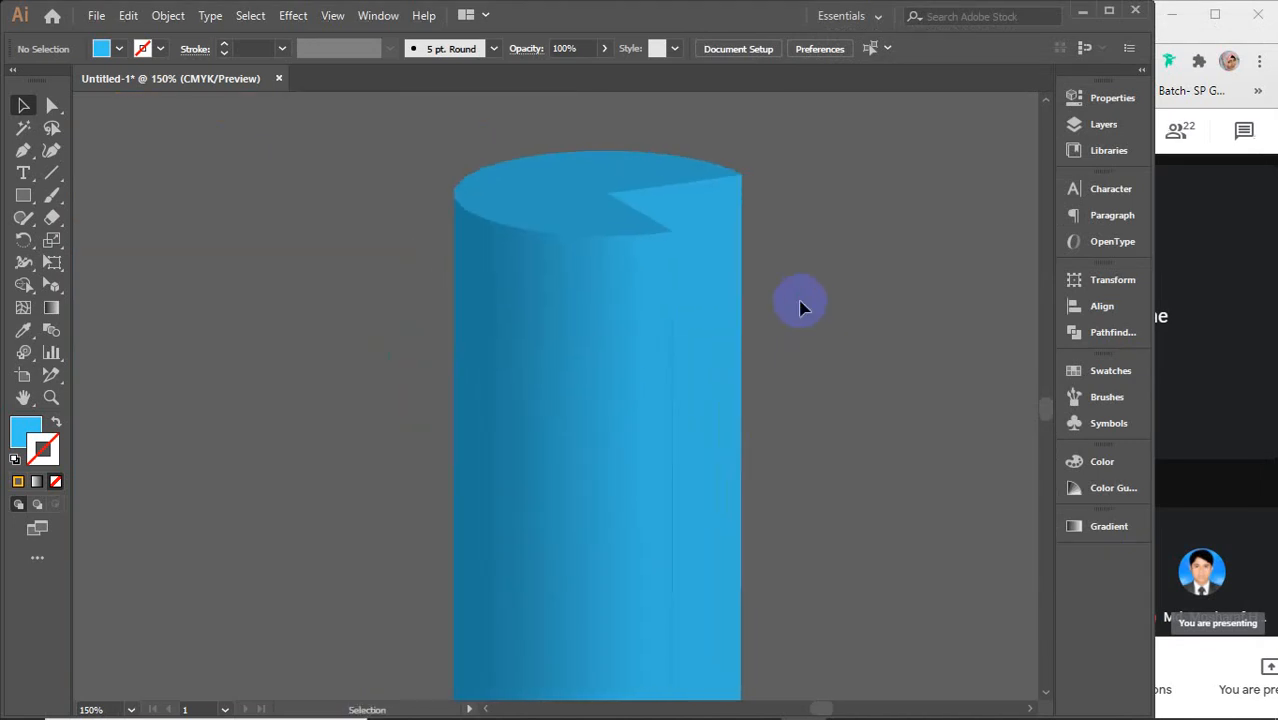
scroll(800, 307, down, 2)
drag(805, 305, 840, 349)
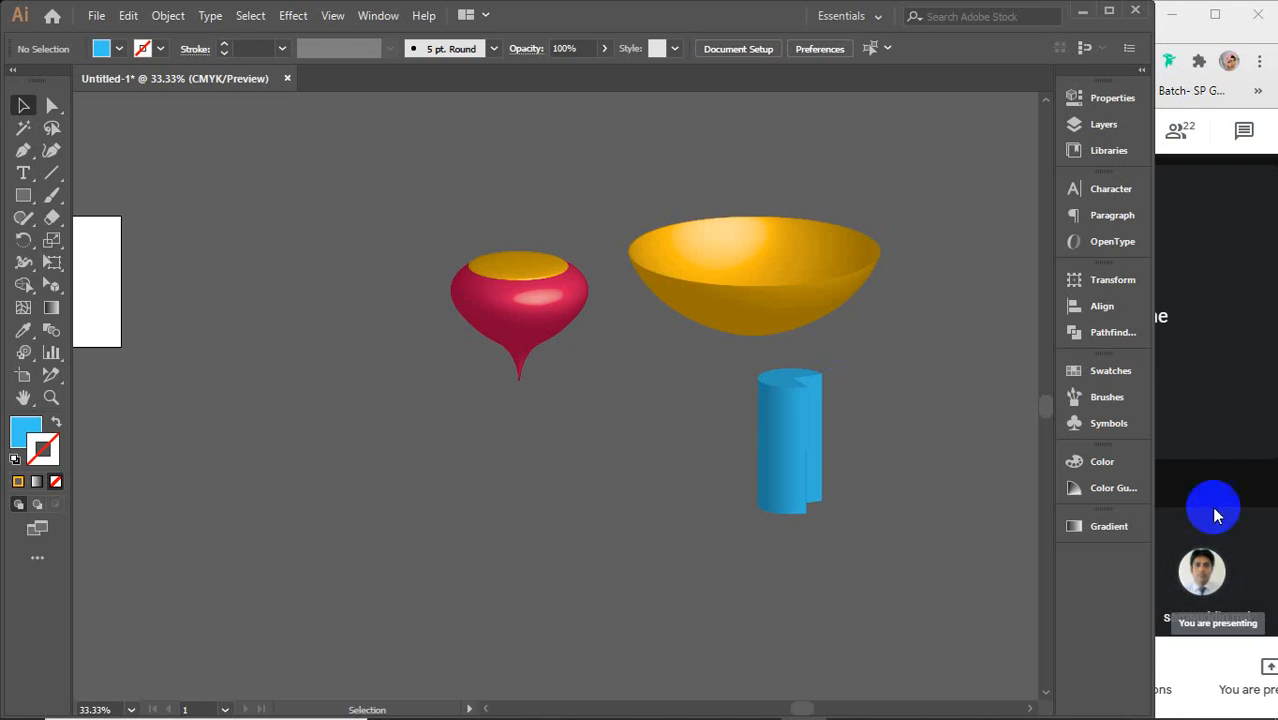
click(932, 468)
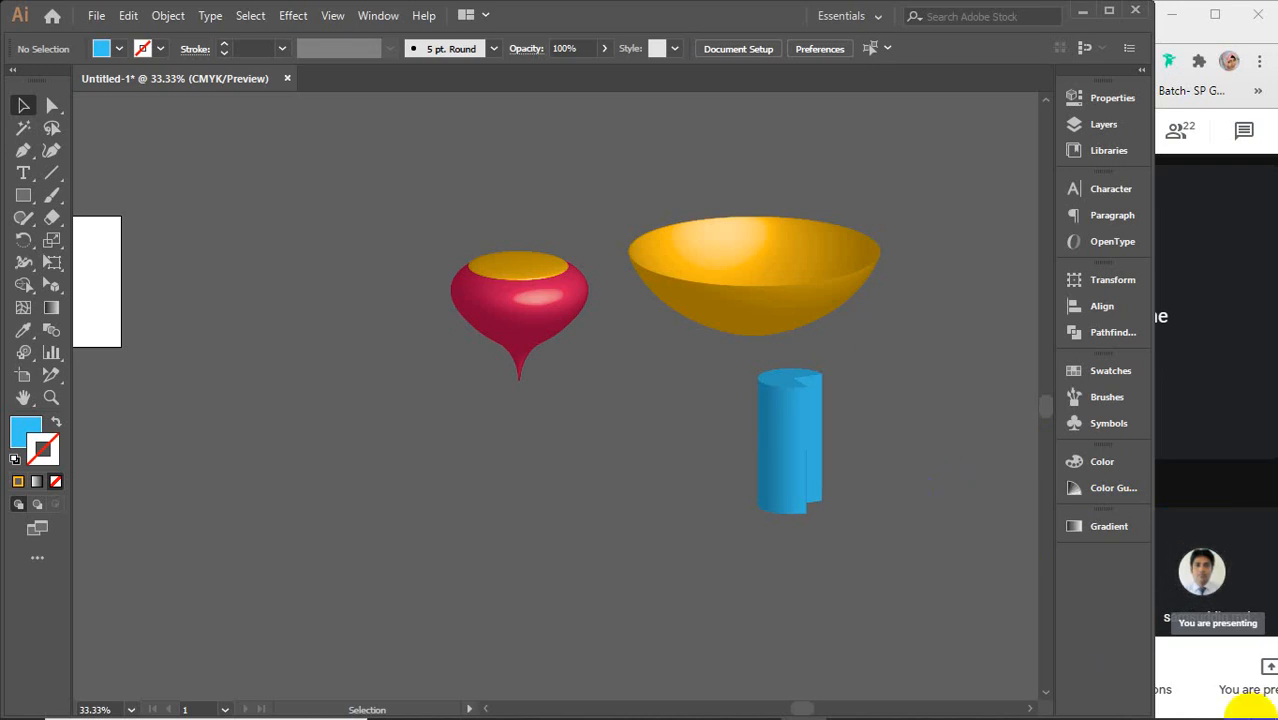
Step: Switch to Chrome and close the portrait illustration image search tab
mouse_move(958, 697)
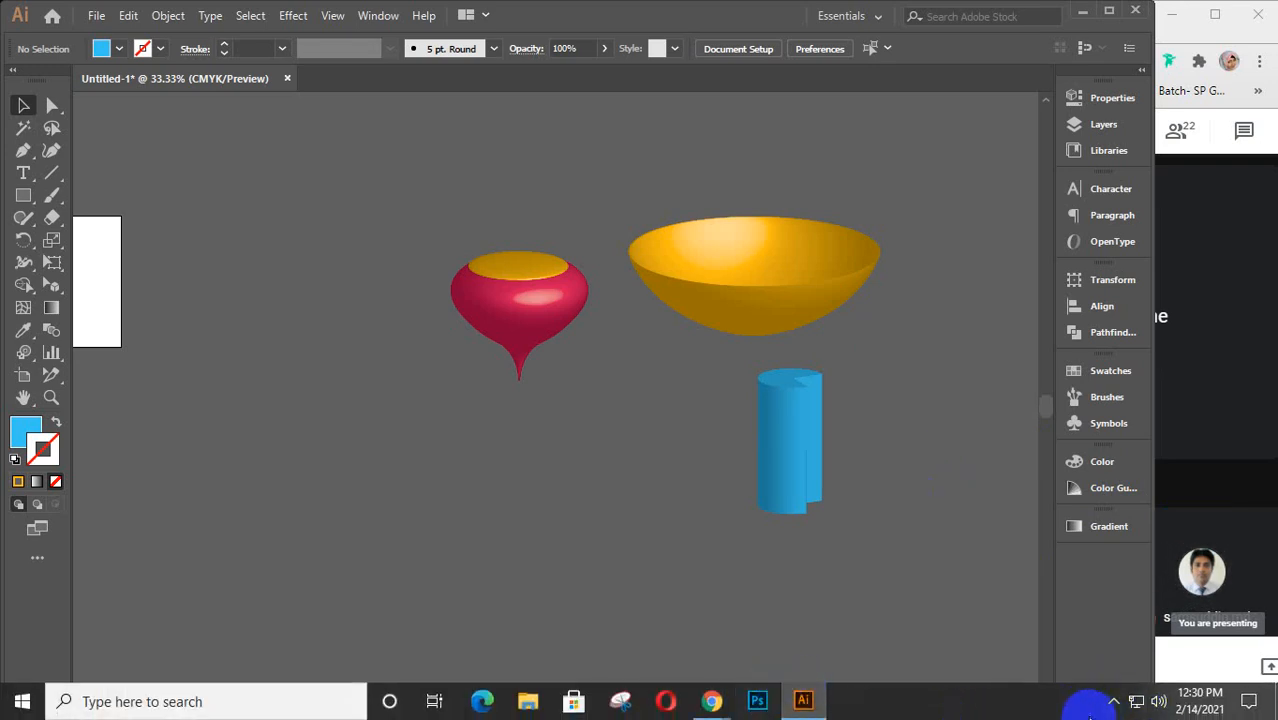
click(1114, 701)
click(1118, 670)
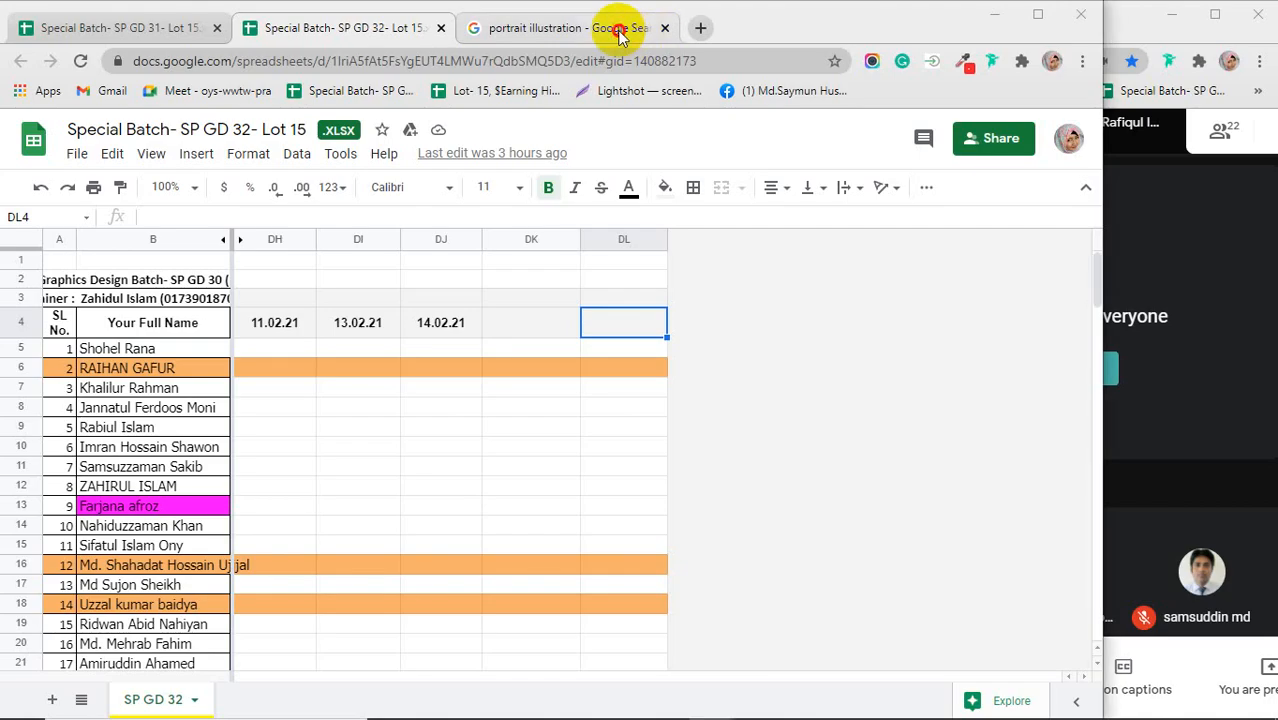
click(618, 30)
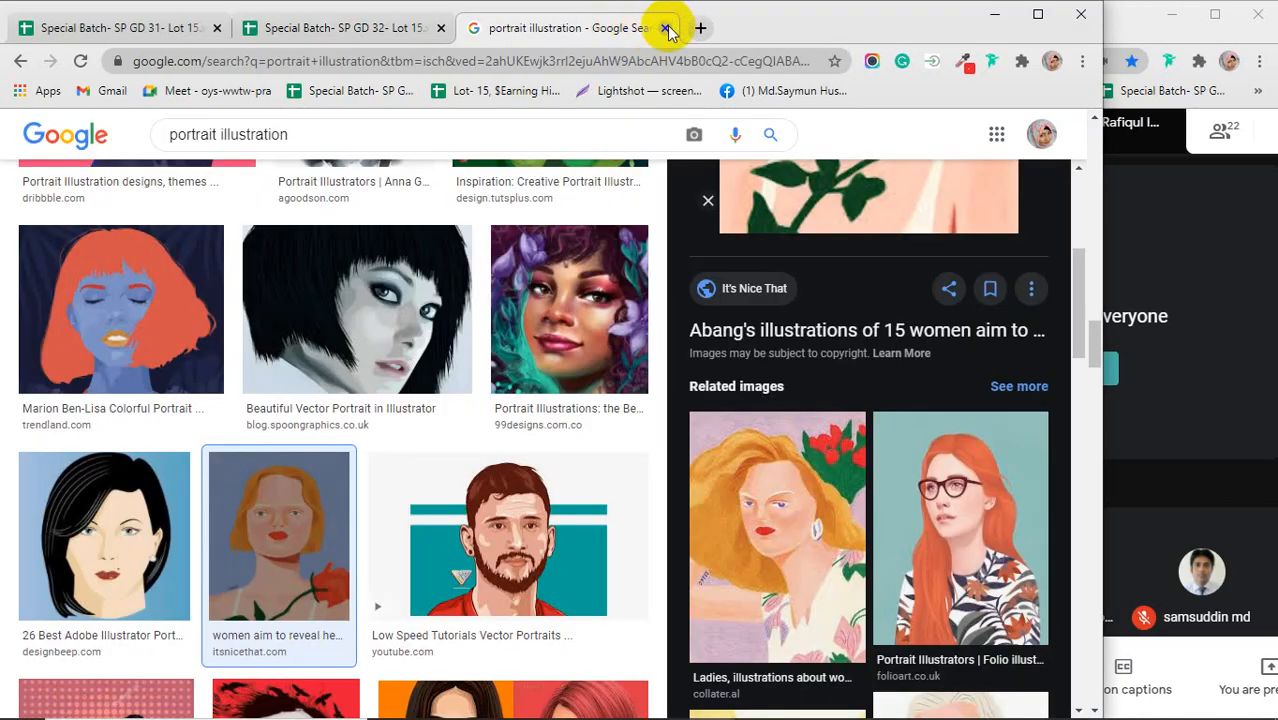
click(1166, 416)
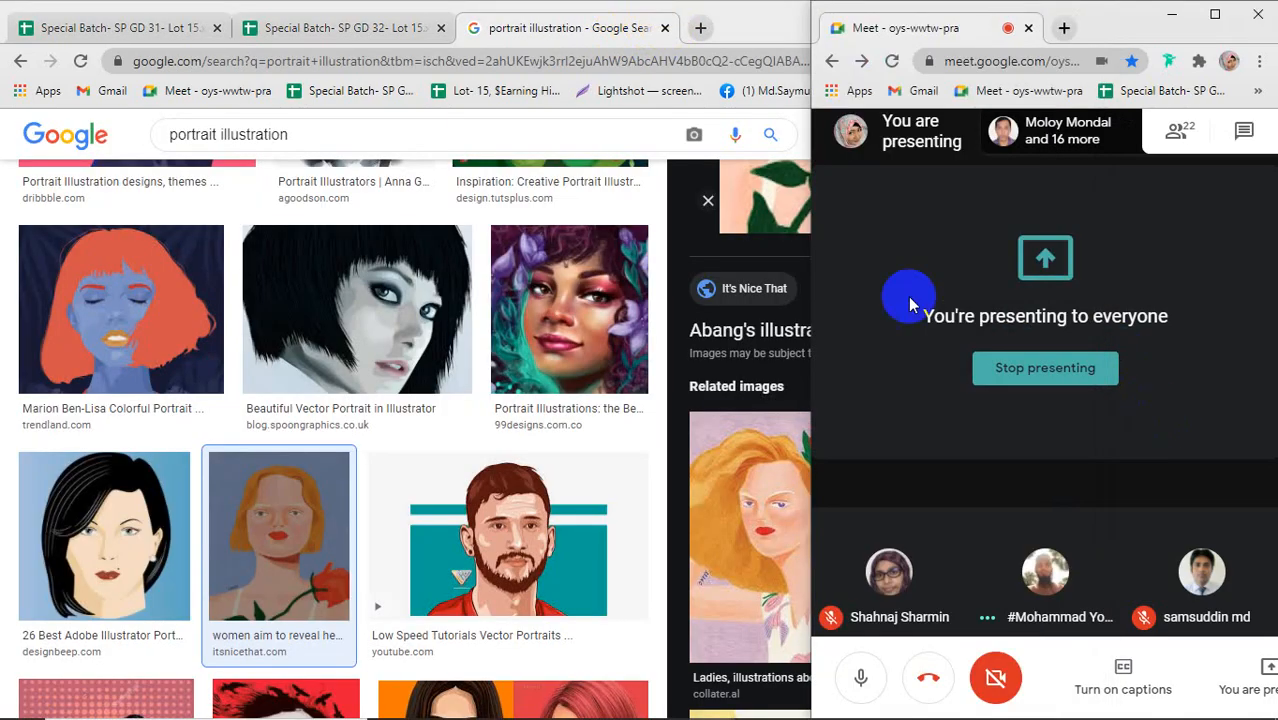
click(664, 29)
click(664, 29)
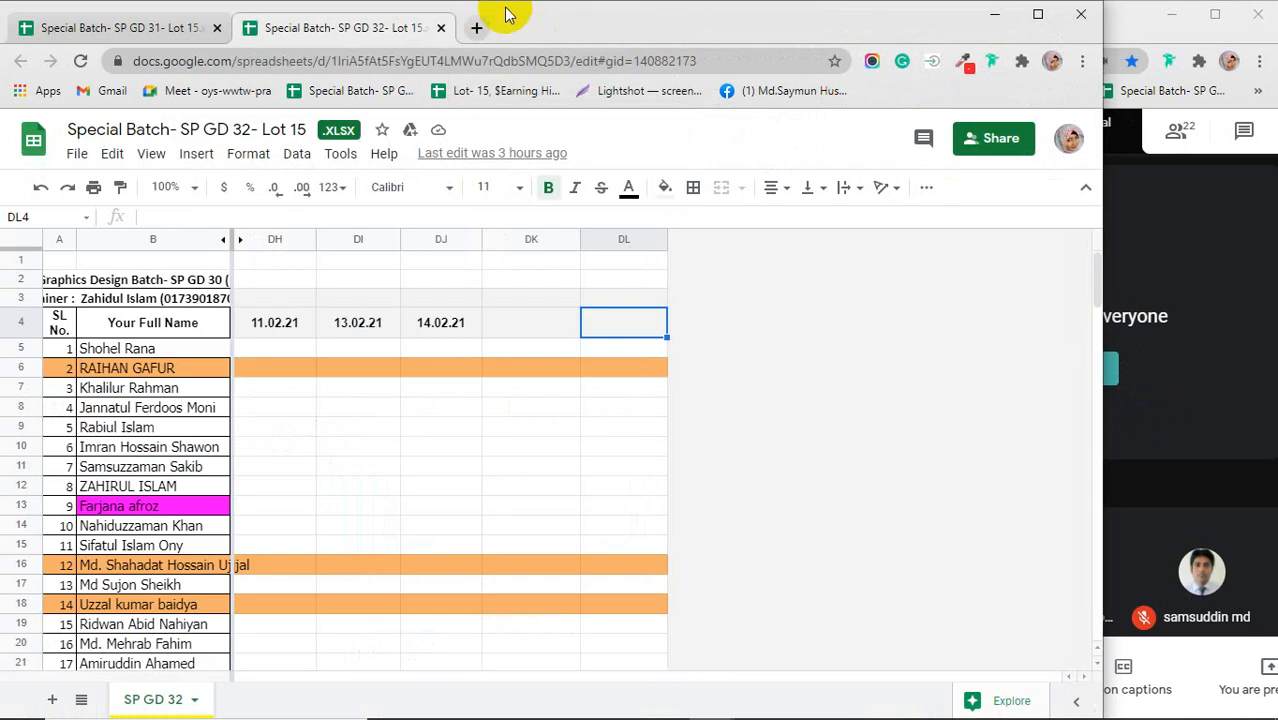
Step: Open getintopc.com in a new browser tab
click(477, 27)
click(335, 61)
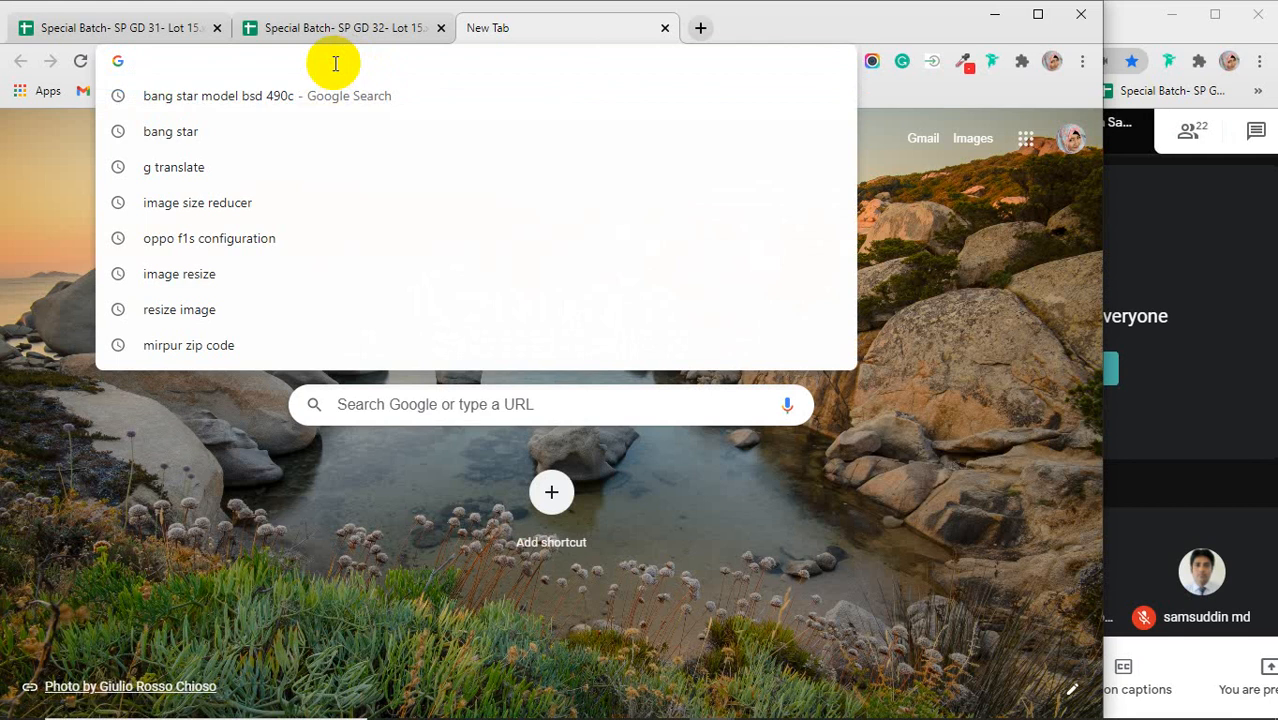
click(1212, 442)
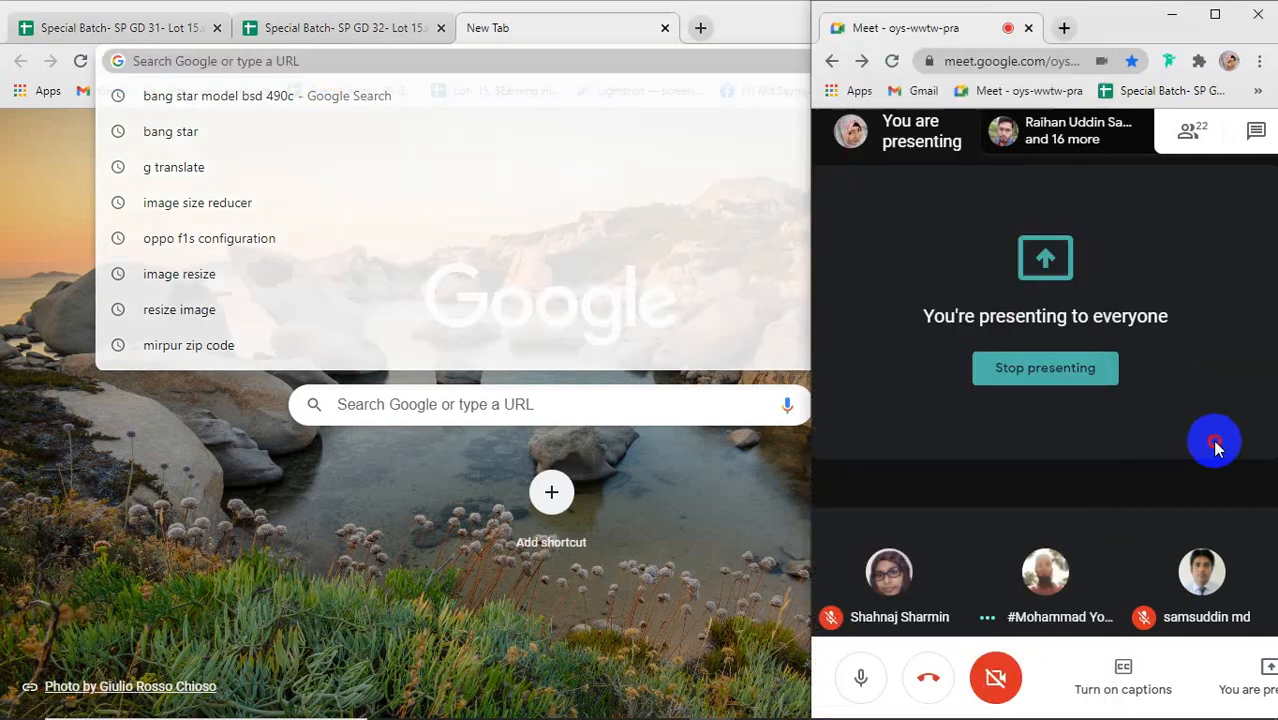
click(1047, 574)
click(1146, 458)
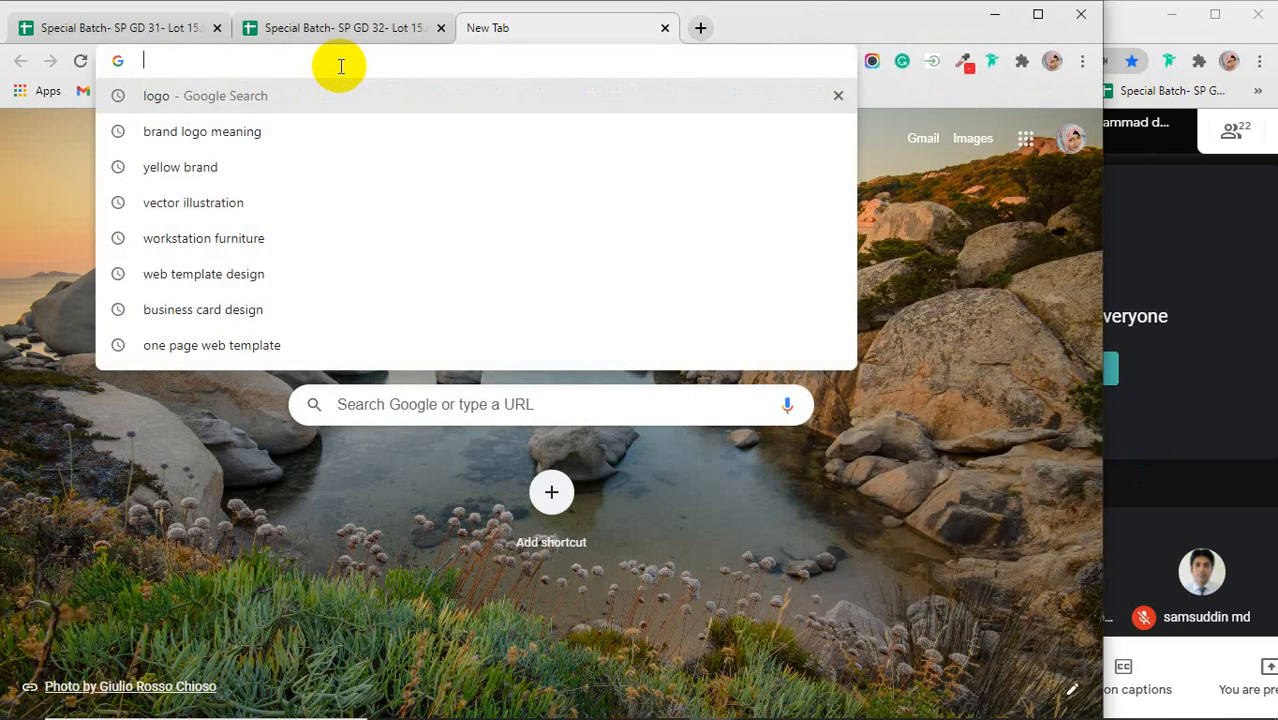
click(340, 62)
text(getintopc.com)
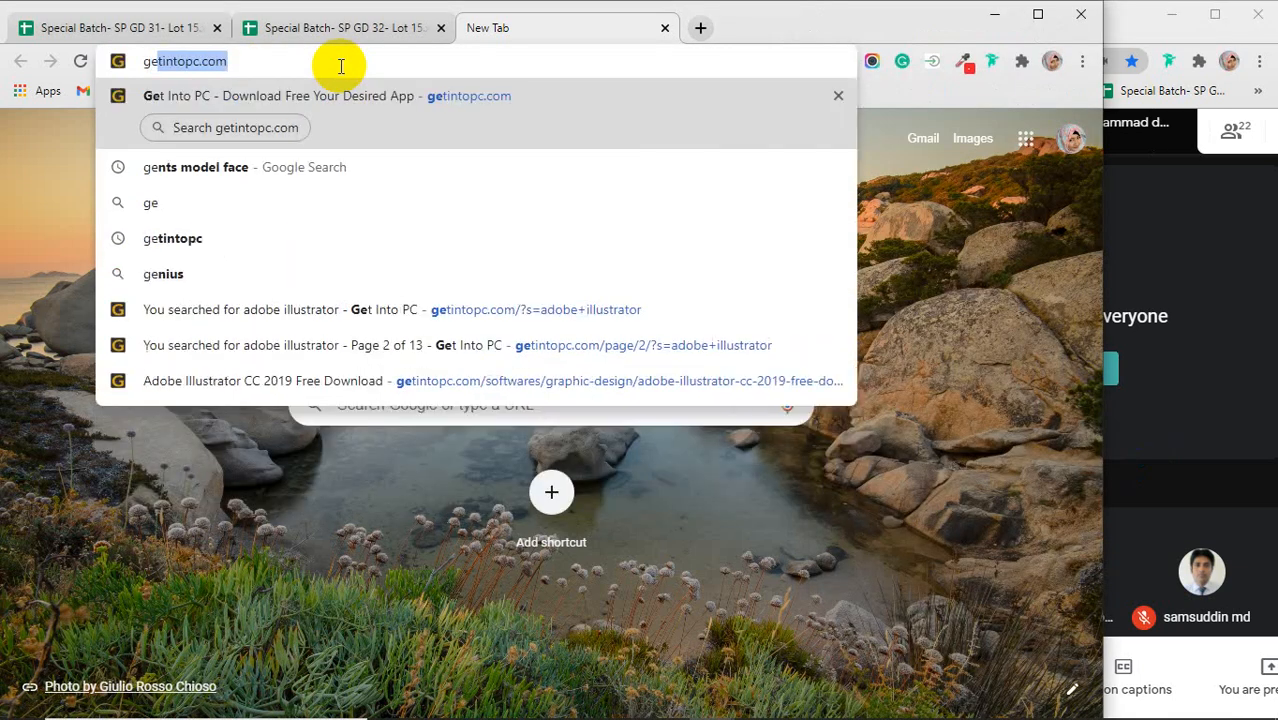
key(Return)
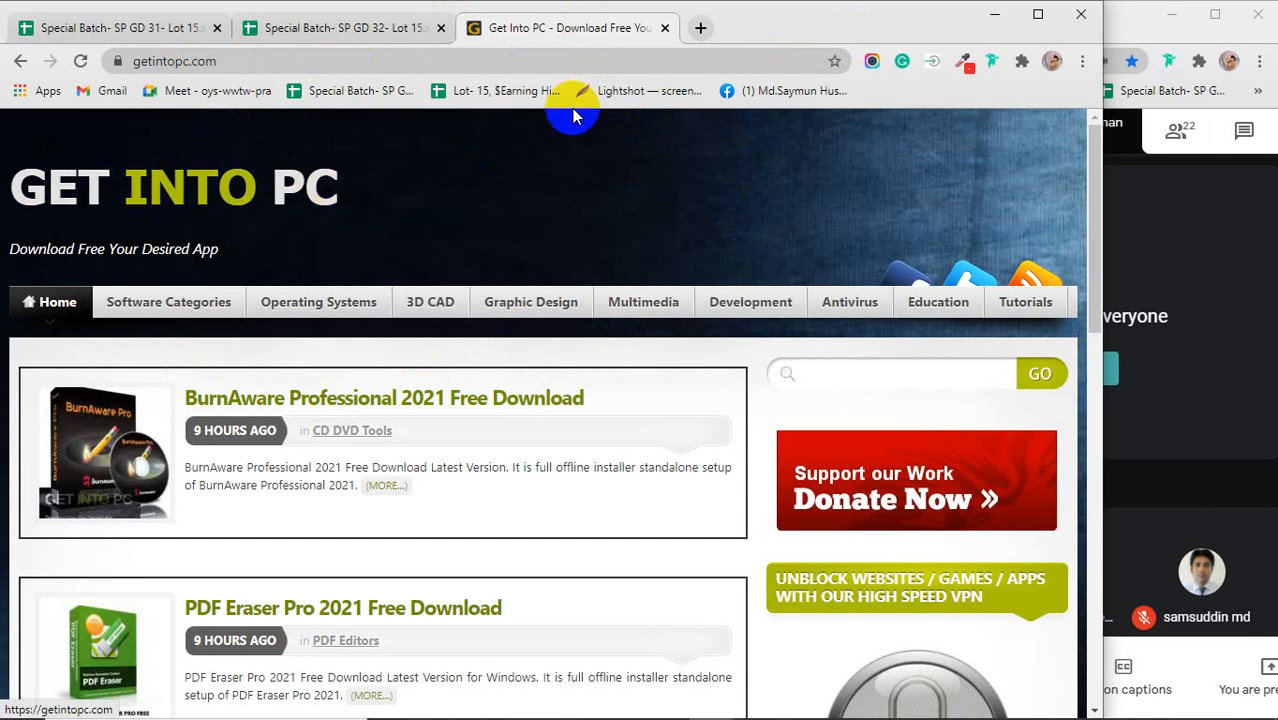
Step: Copy the getintopc.com address, send it to everyone in the Google Meet chat, and close the chat
click(238, 61)
key(ctrl+c)
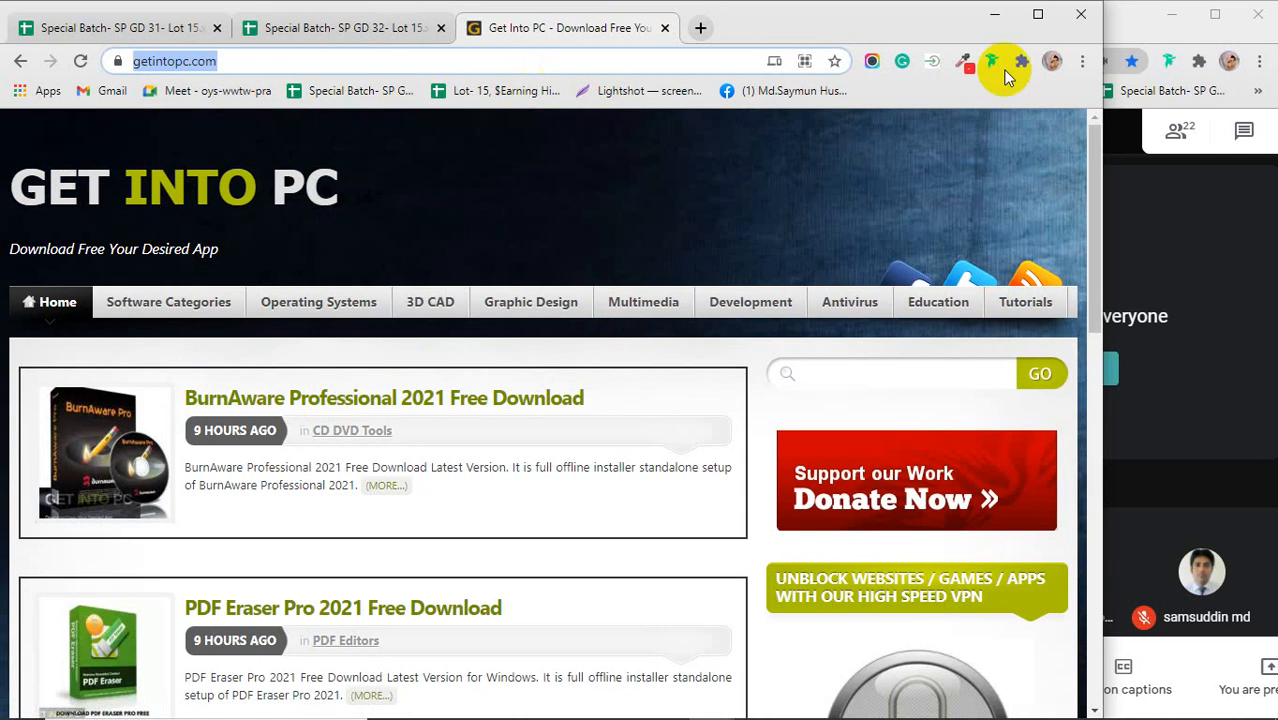
click(1242, 131)
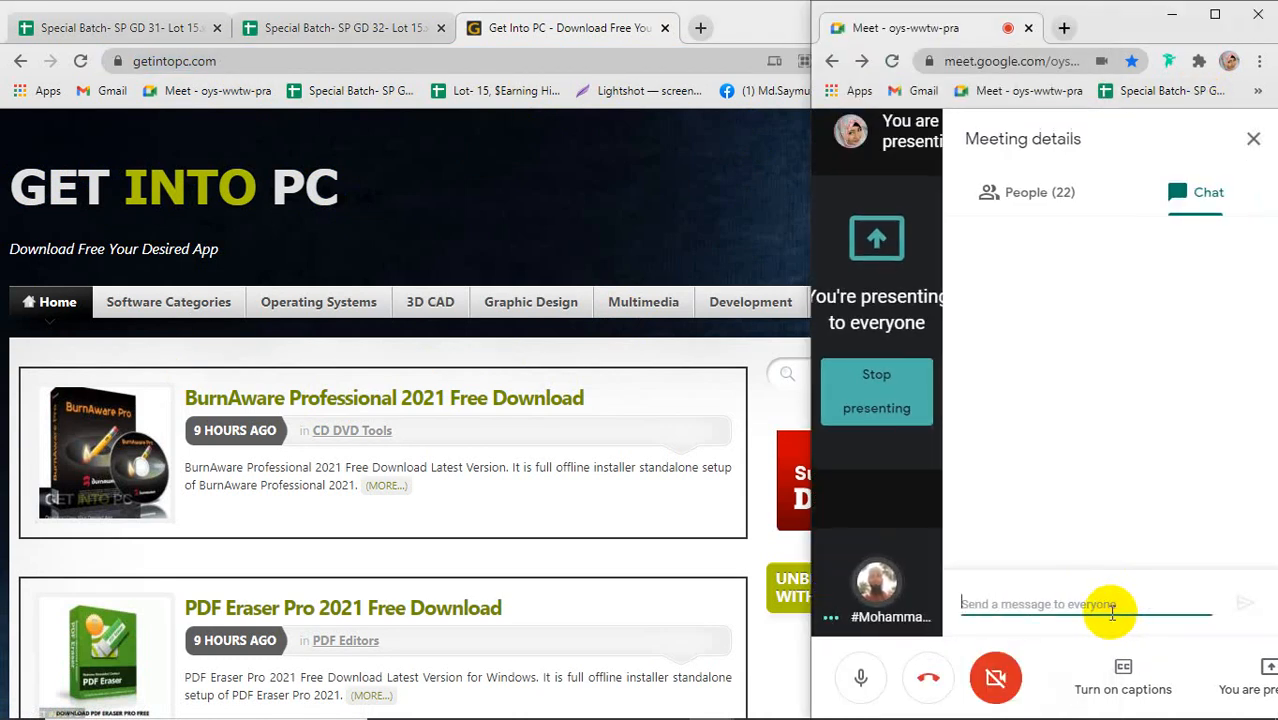
key(ctrl+v)
key(Return)
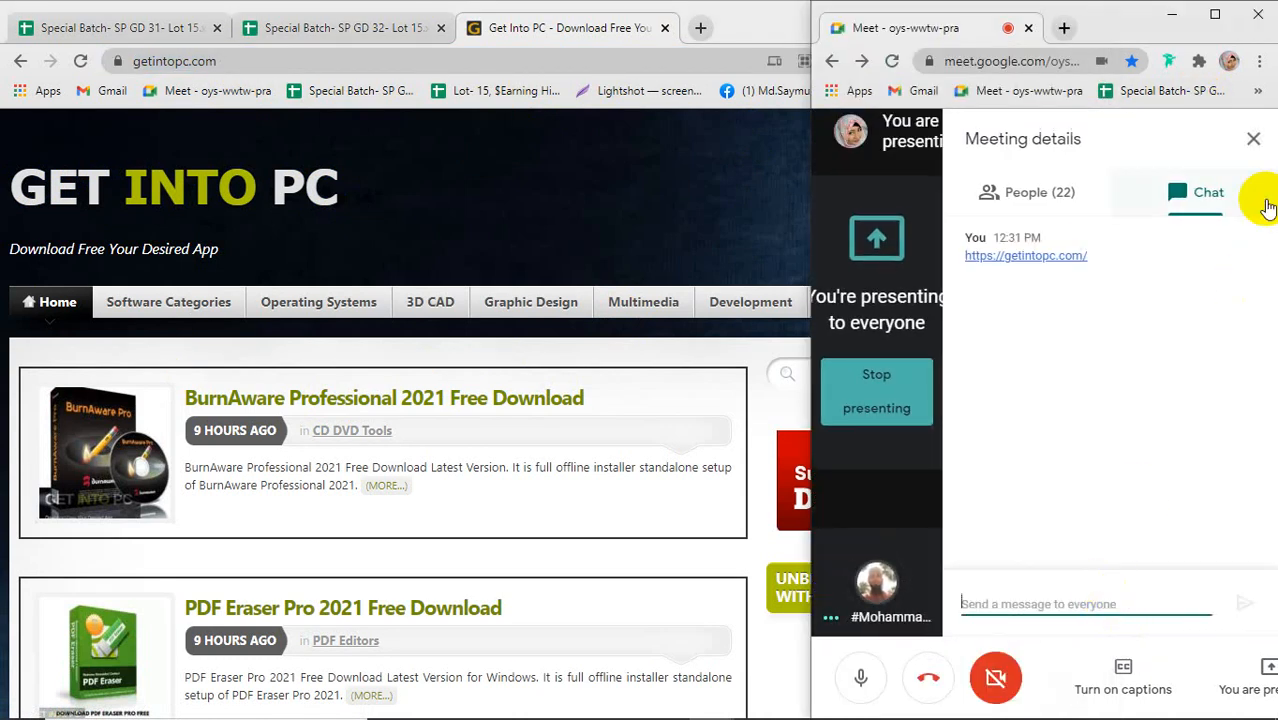
click(1253, 138)
click(1243, 131)
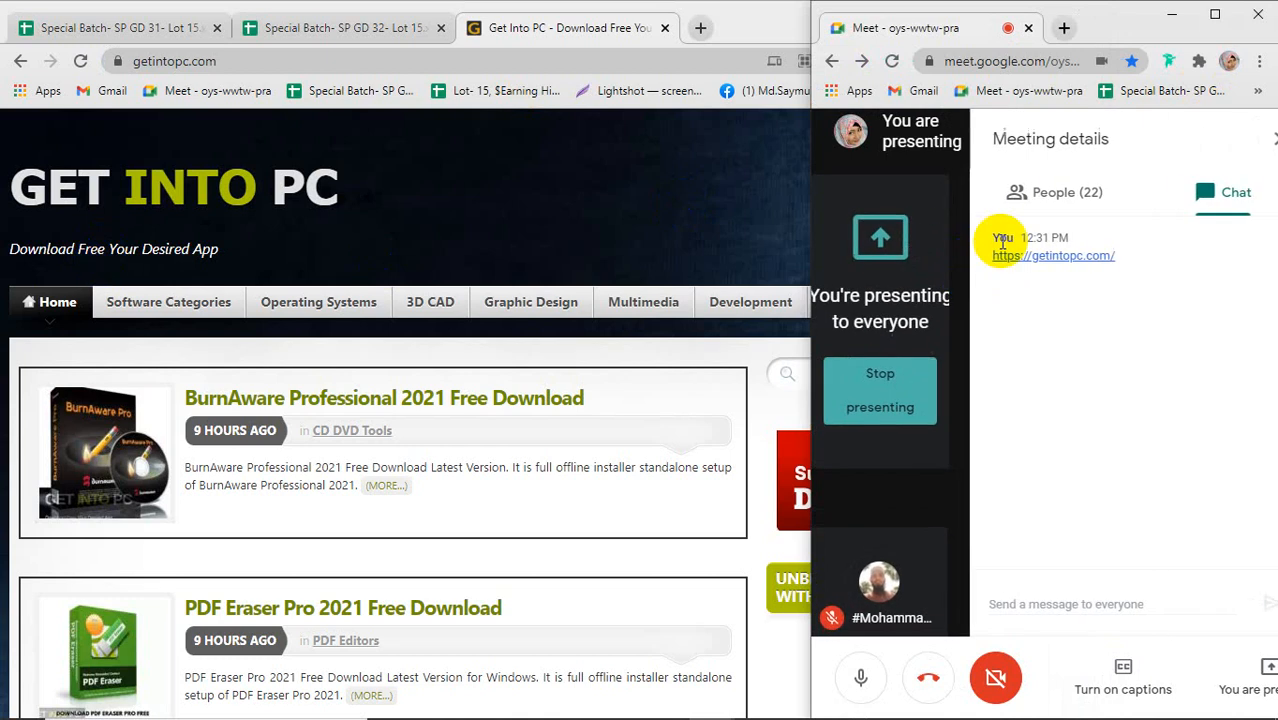
click(1253, 138)
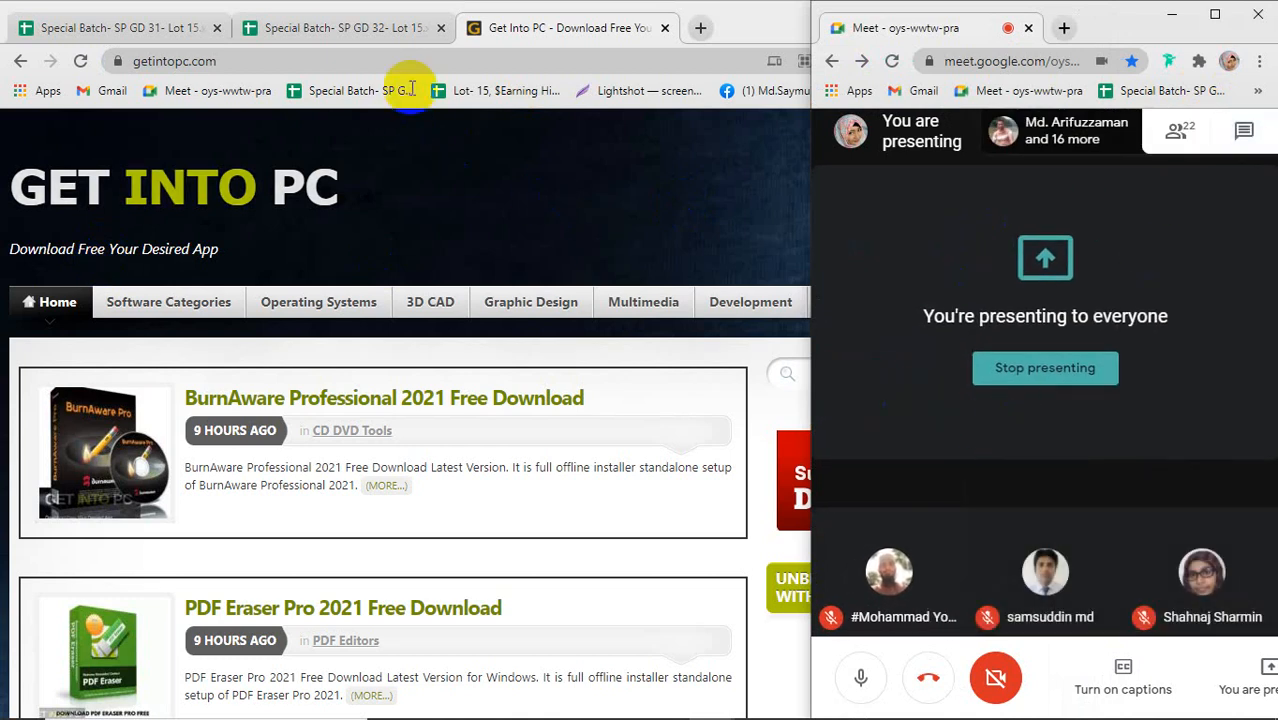
click(371, 63)
key(Return)
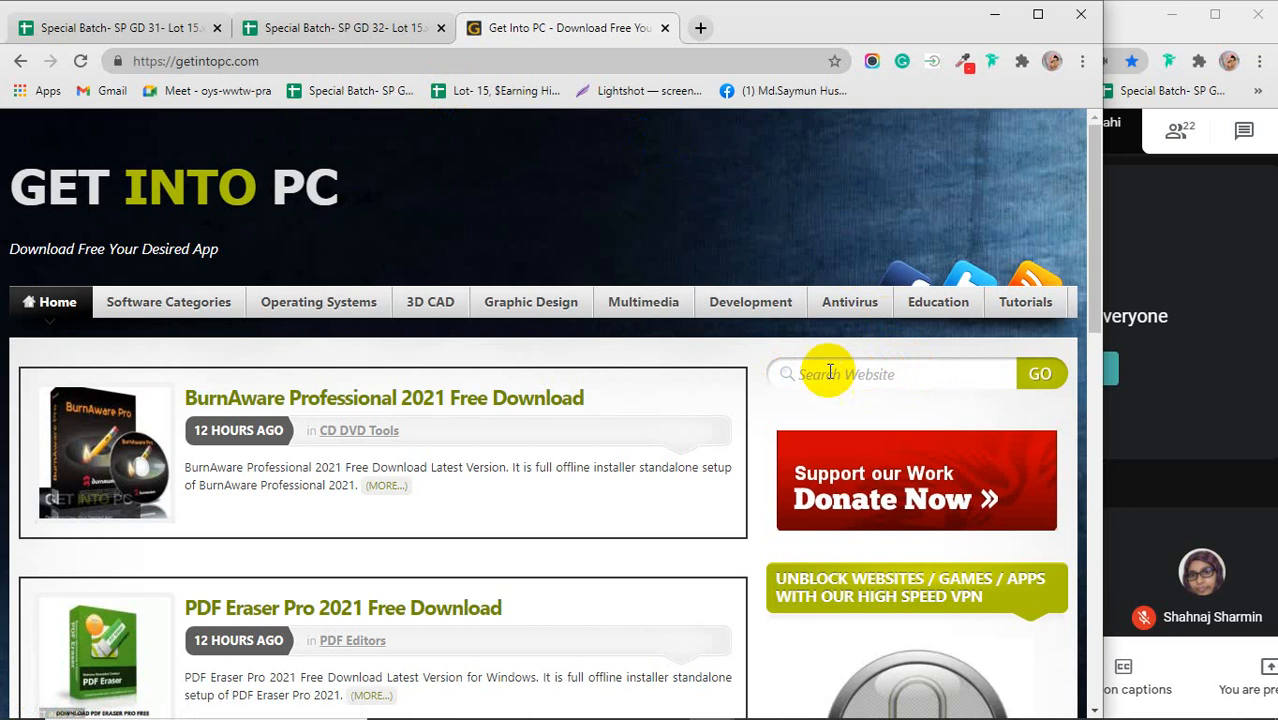
click(852, 374)
click(848, 408)
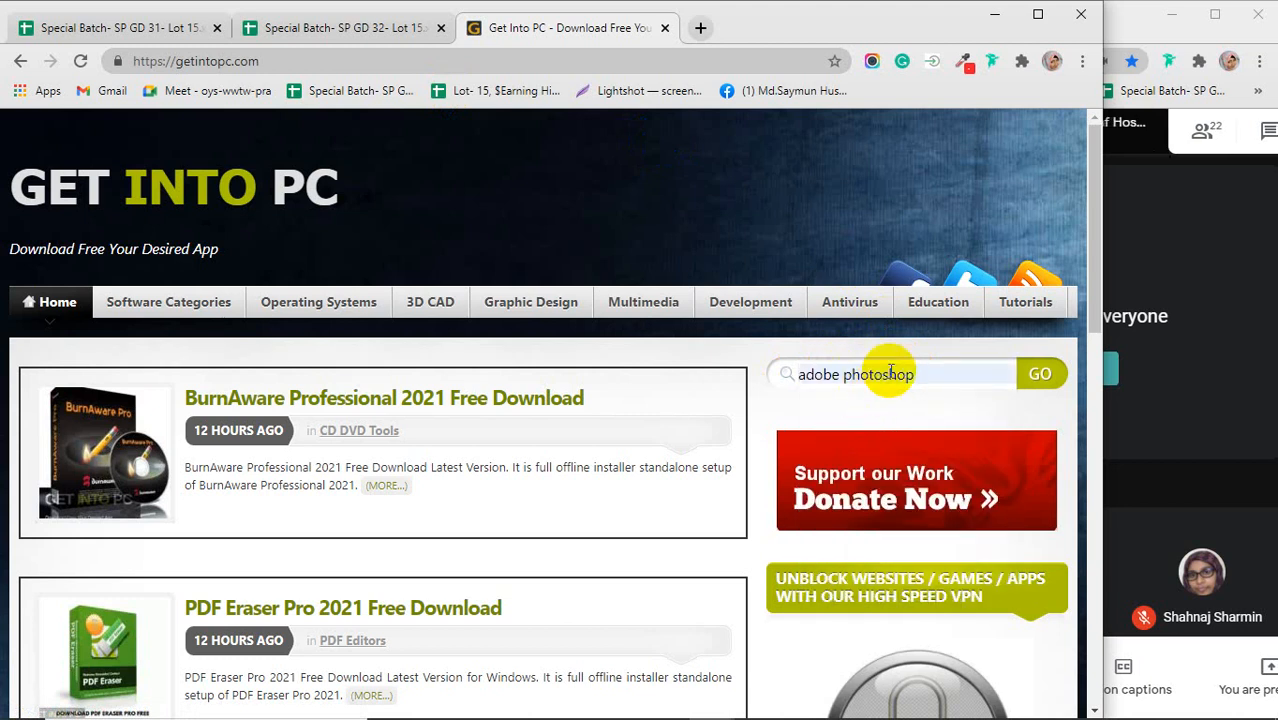
drag(922, 372, 770, 383)
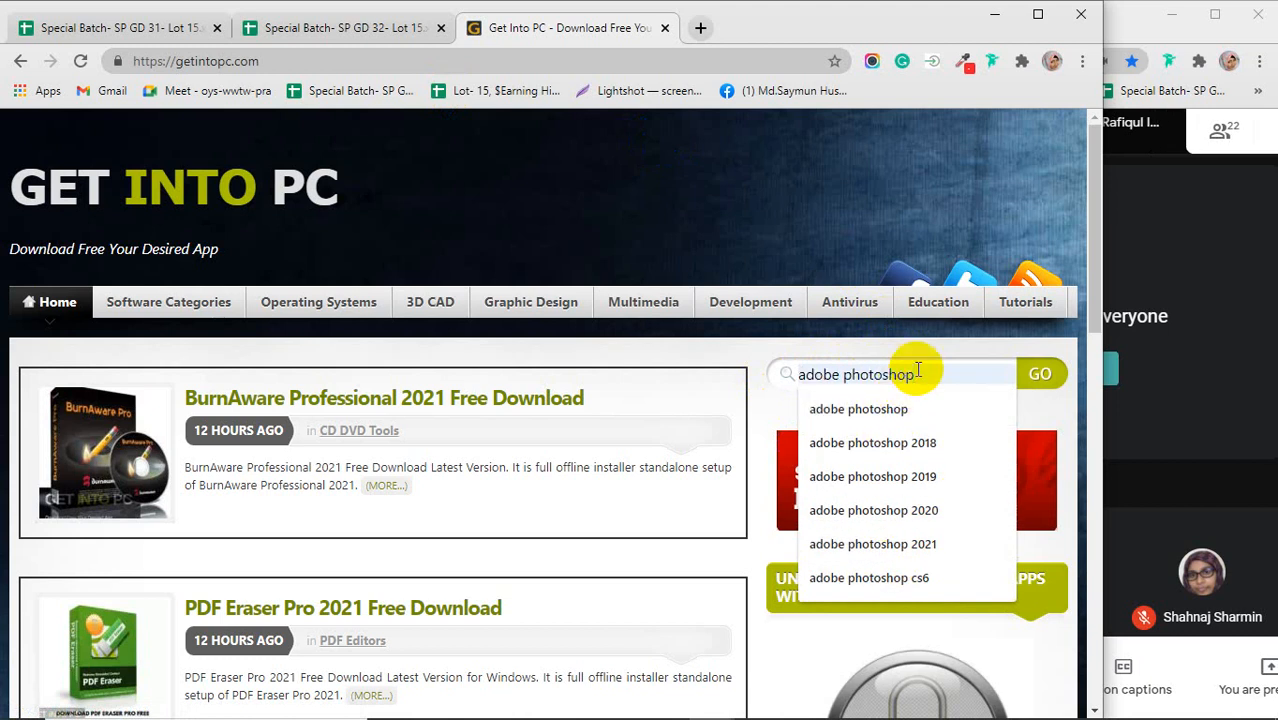
text(a)
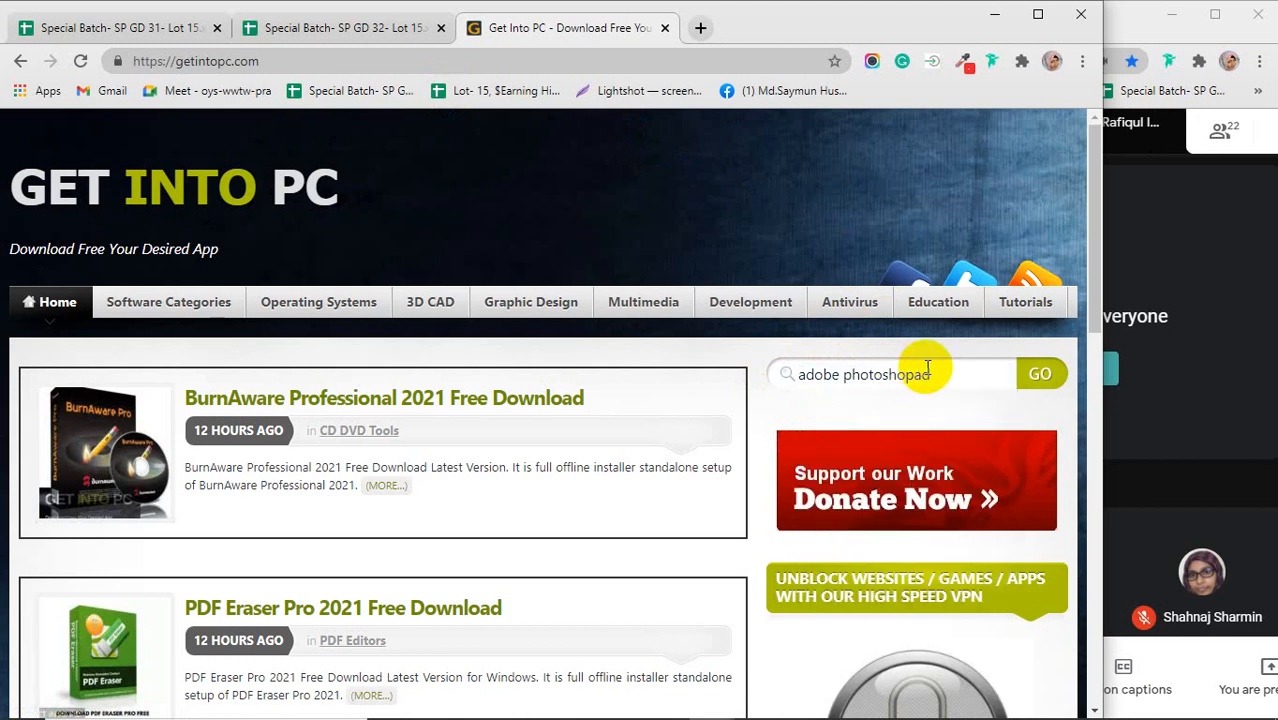
Step: Search the Get Into PC website for adobe illustrator
drag(921, 372, 716, 390)
text(adob)
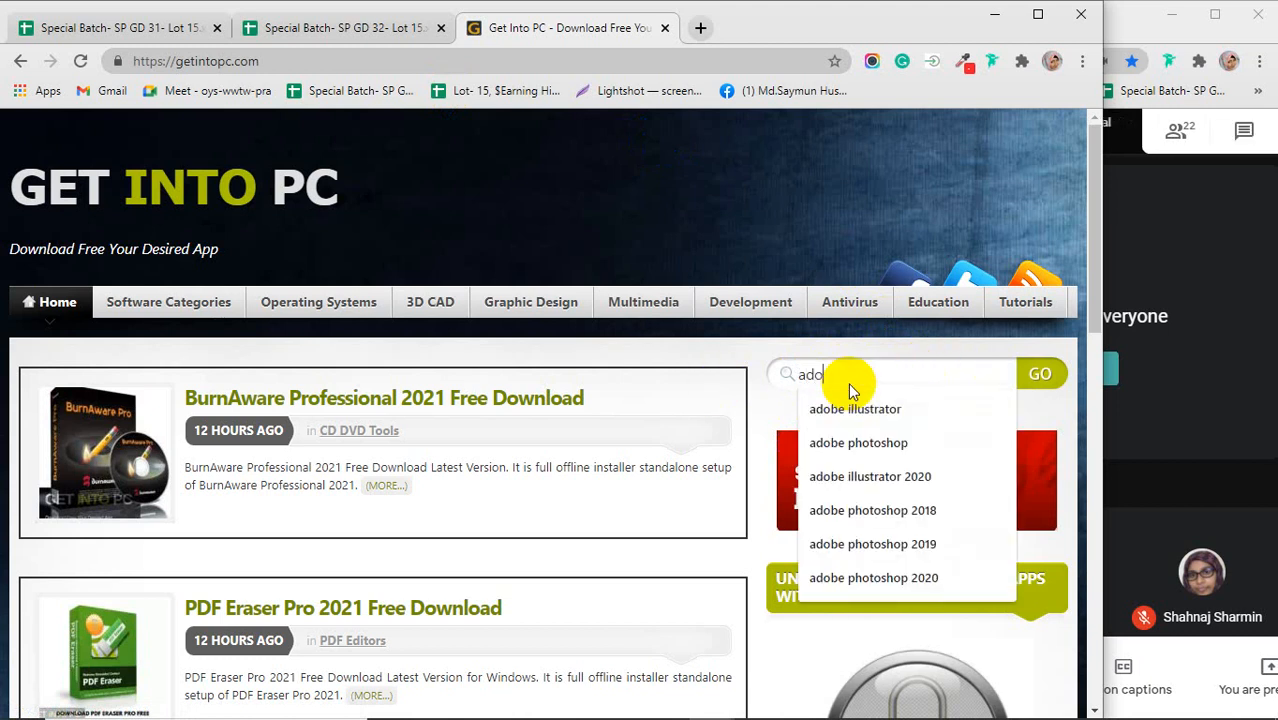
click(856, 405)
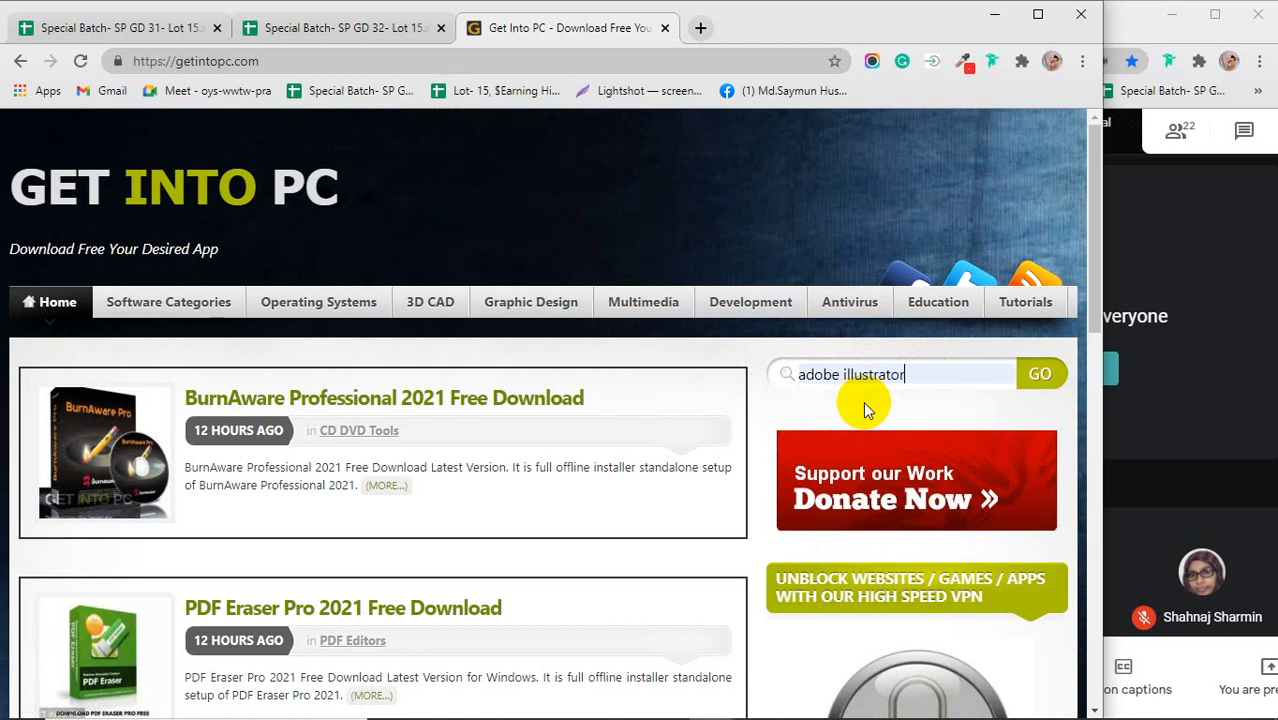
click(1036, 373)
Step: Look through the first page of search results for the available Adobe Illustrator versions
scroll(553, 451, down, 4)
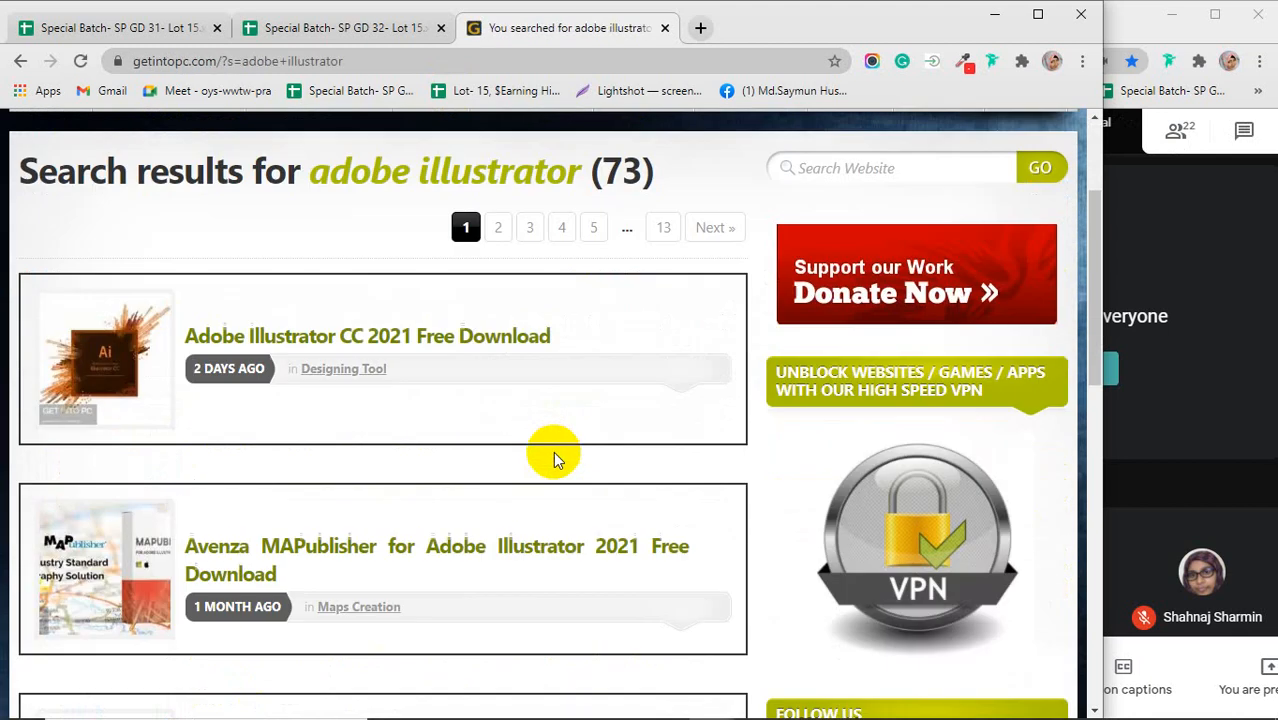
scroll(553, 451, up, 1)
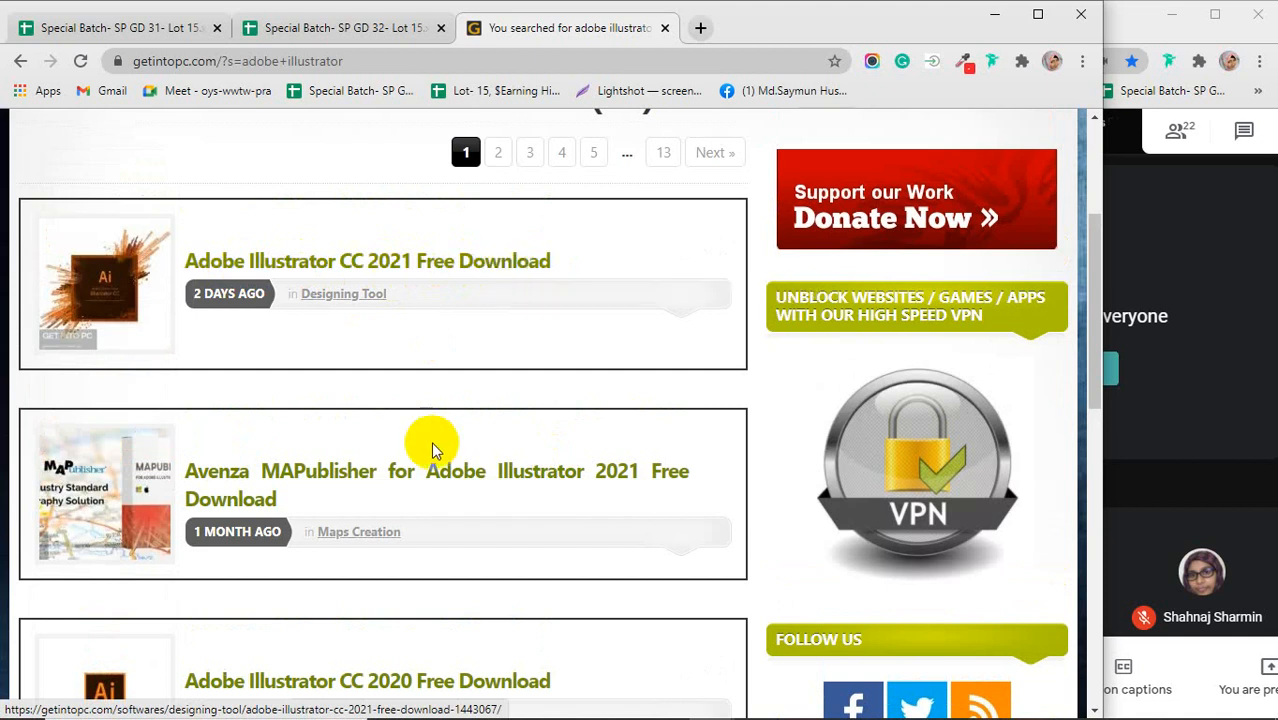
scroll(452, 497, down, 3)
scroll(452, 497, down, 3)
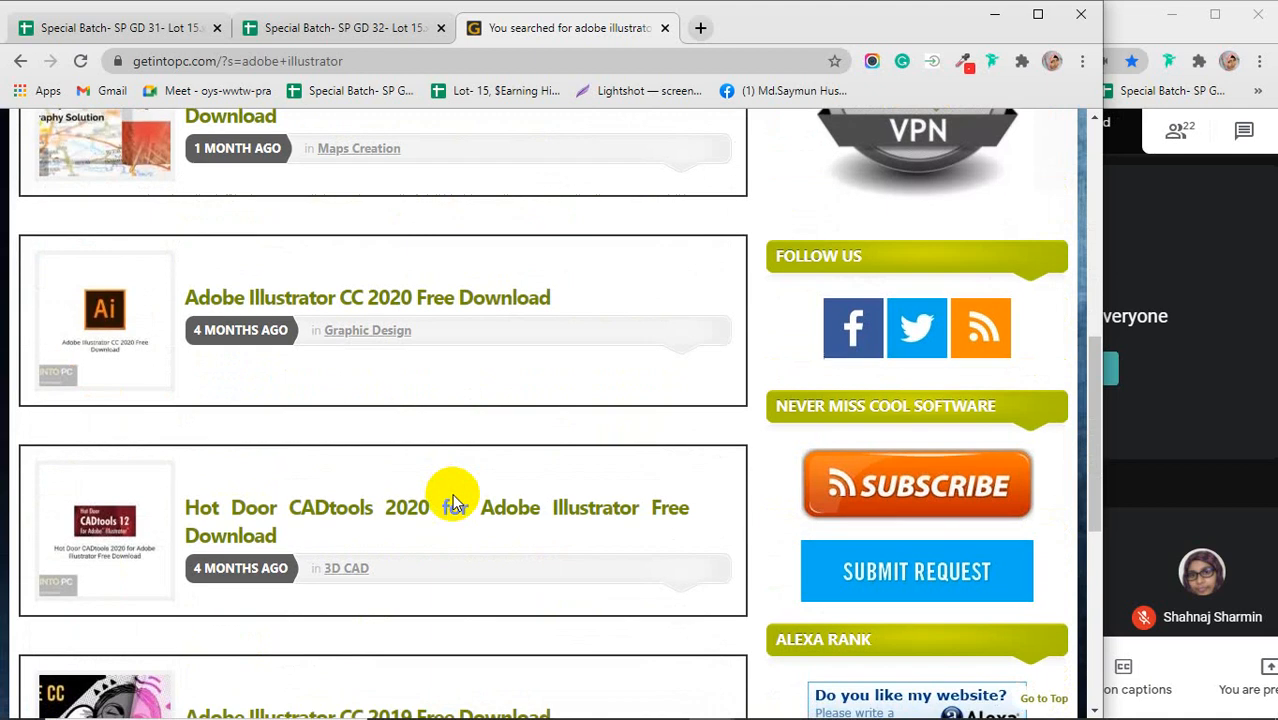
scroll(516, 522, up, 3)
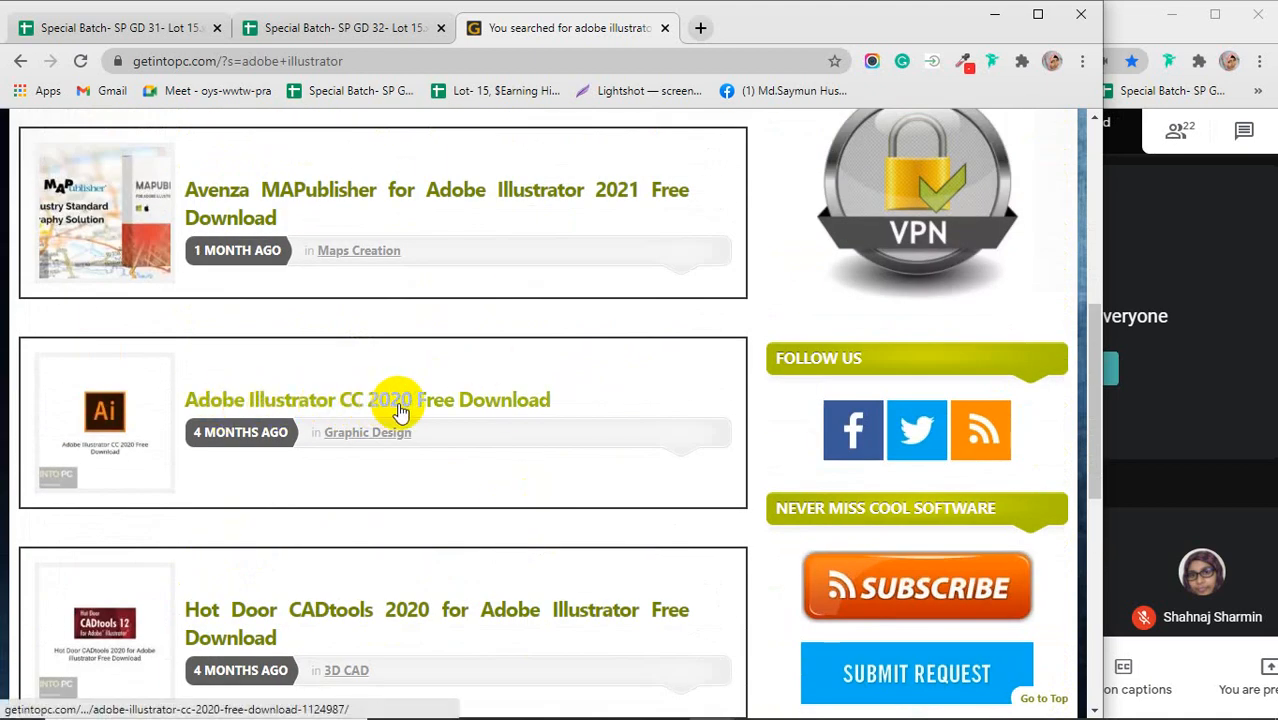
scroll(523, 410, down, 4)
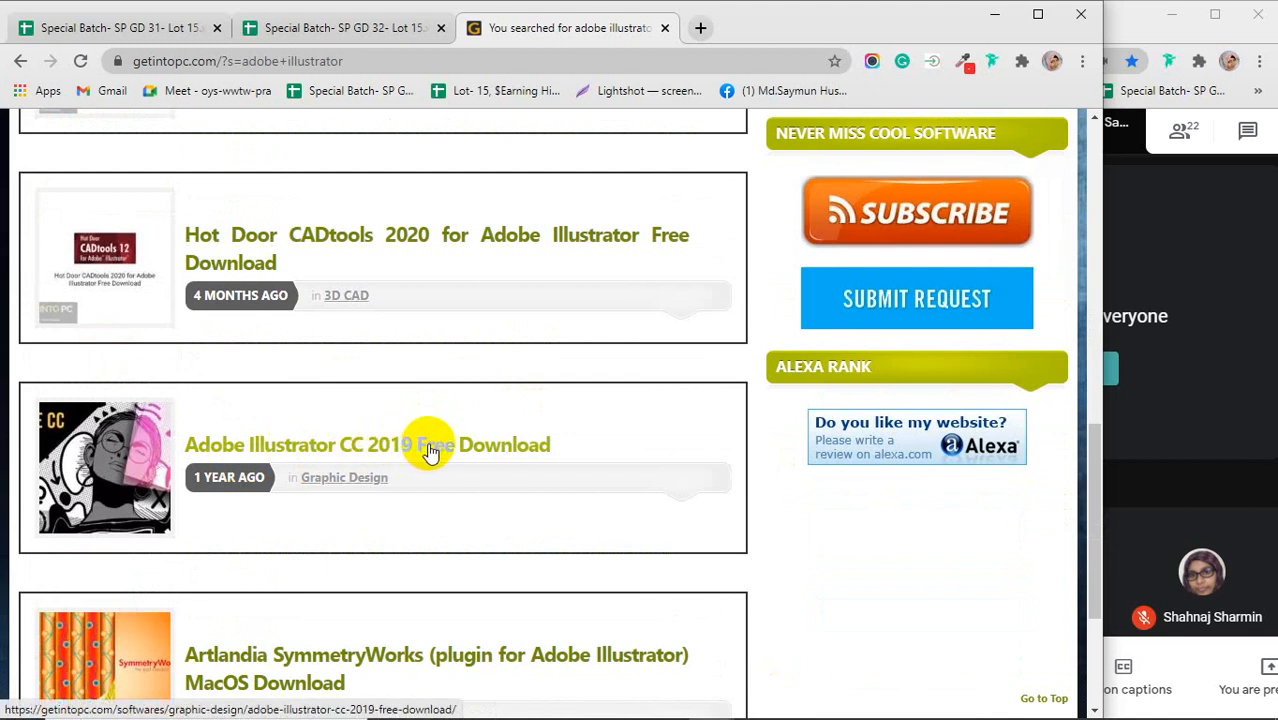
scroll(465, 448, down, 3)
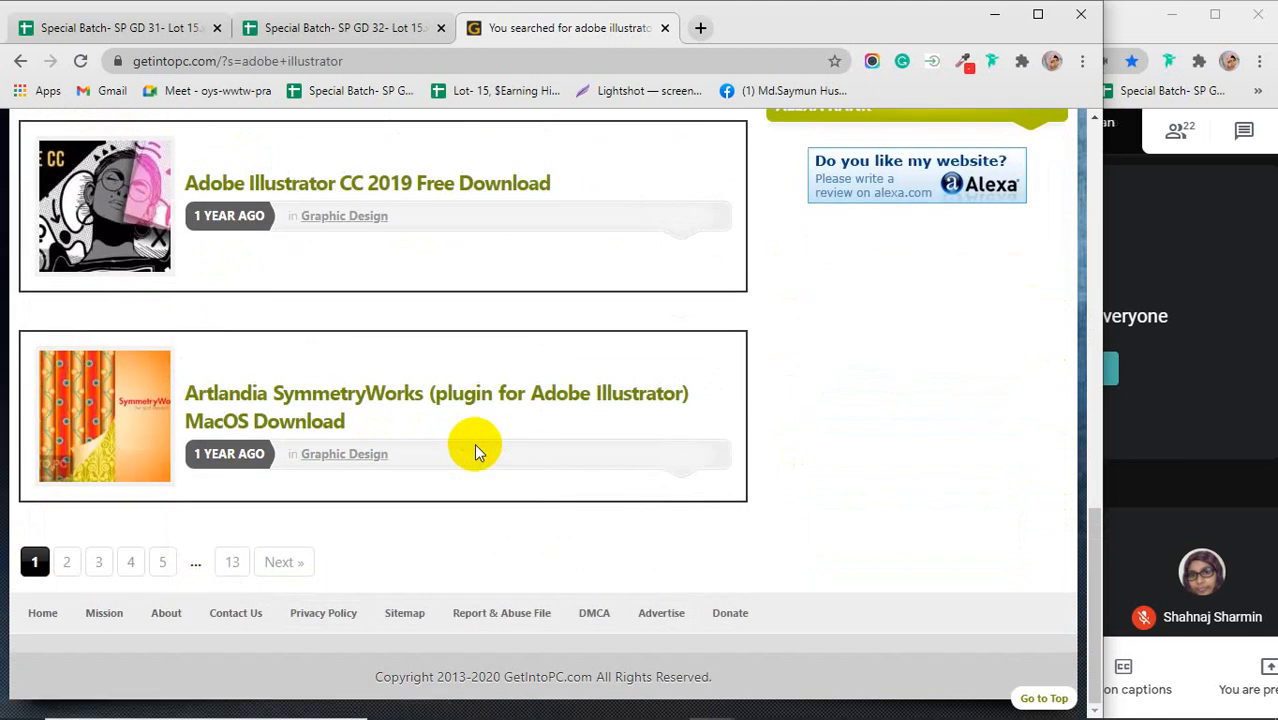
scroll(476, 452, up, 3)
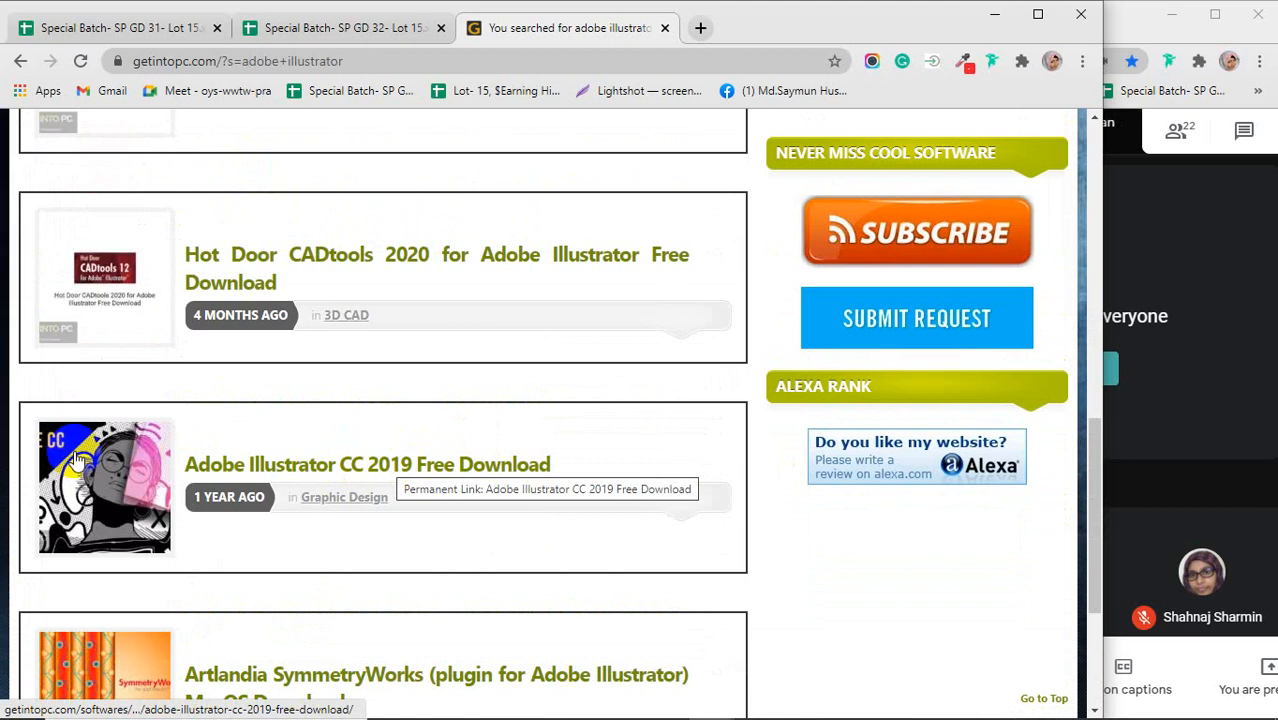
Step: Open the Adobe Illustrator CC 2019 Free Download page and follow its How to Install this Software link
click(390, 458)
scroll(397, 455, down, 15)
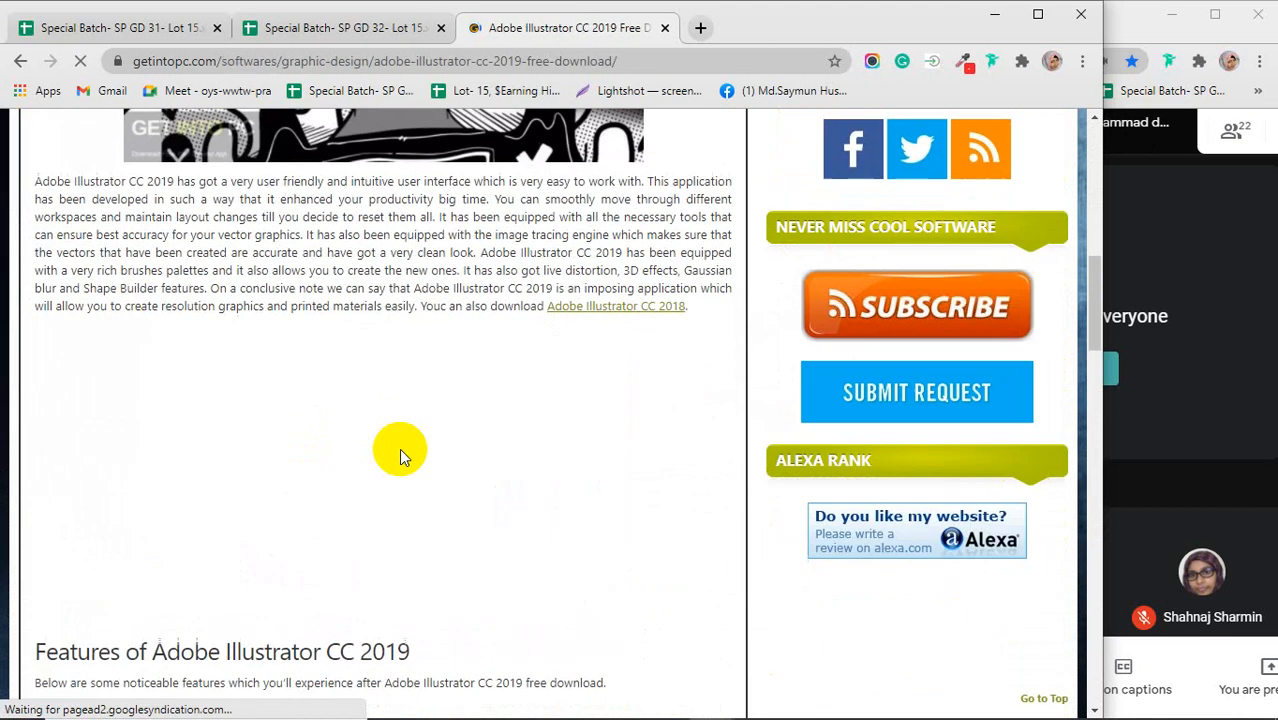
scroll(401, 443, down, 8)
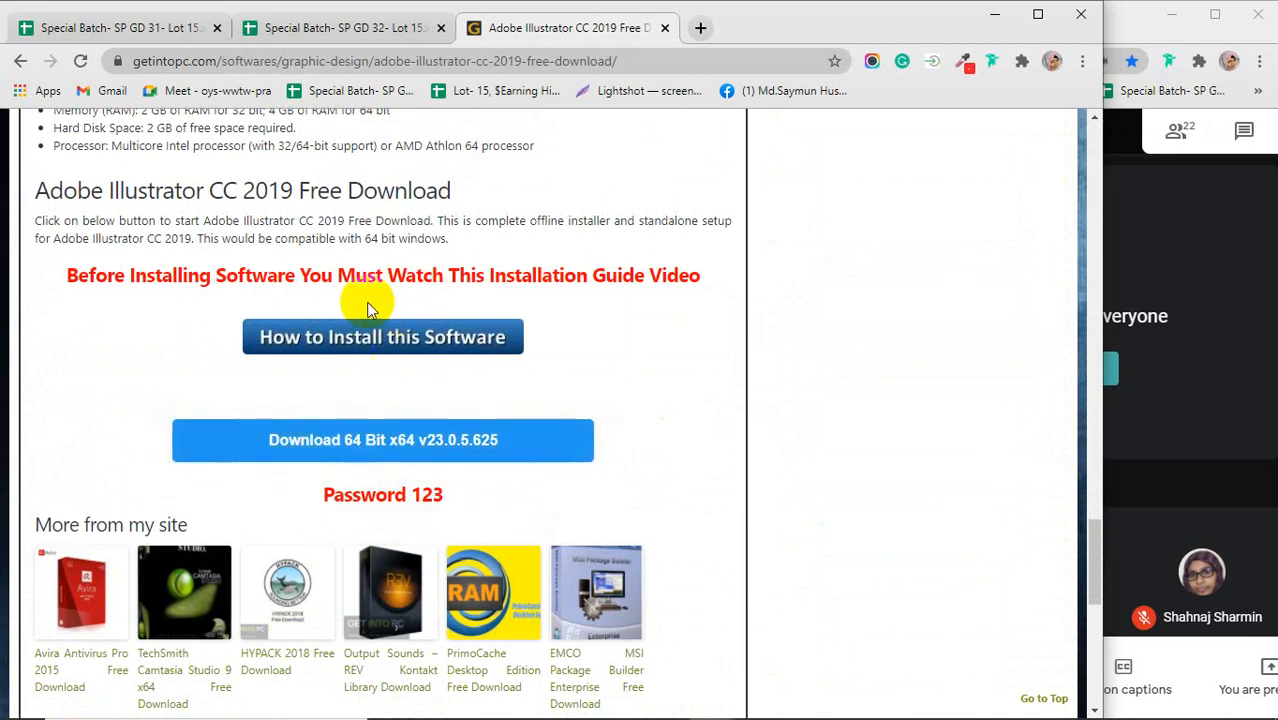
click(312, 337)
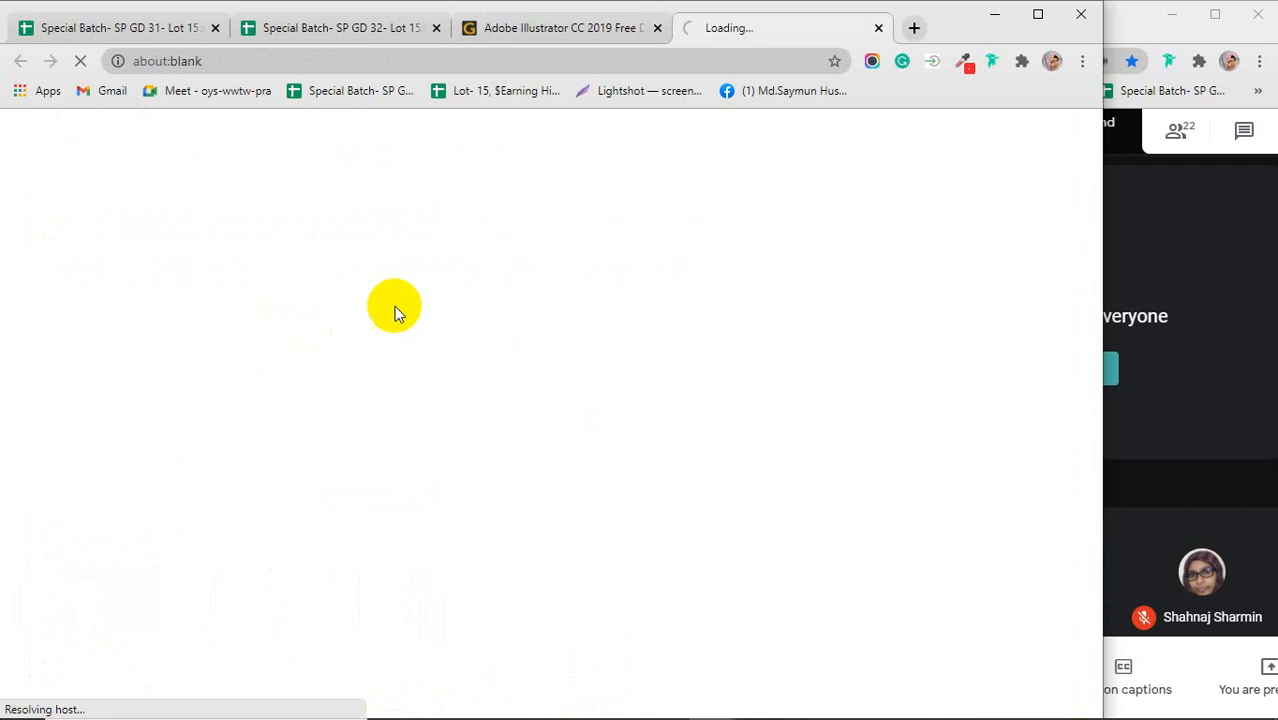
Step: Play the Adobe Illustrator CC 2019 installation guide video with its sound muted, and close the guide page
scroll(428, 443, down, 5)
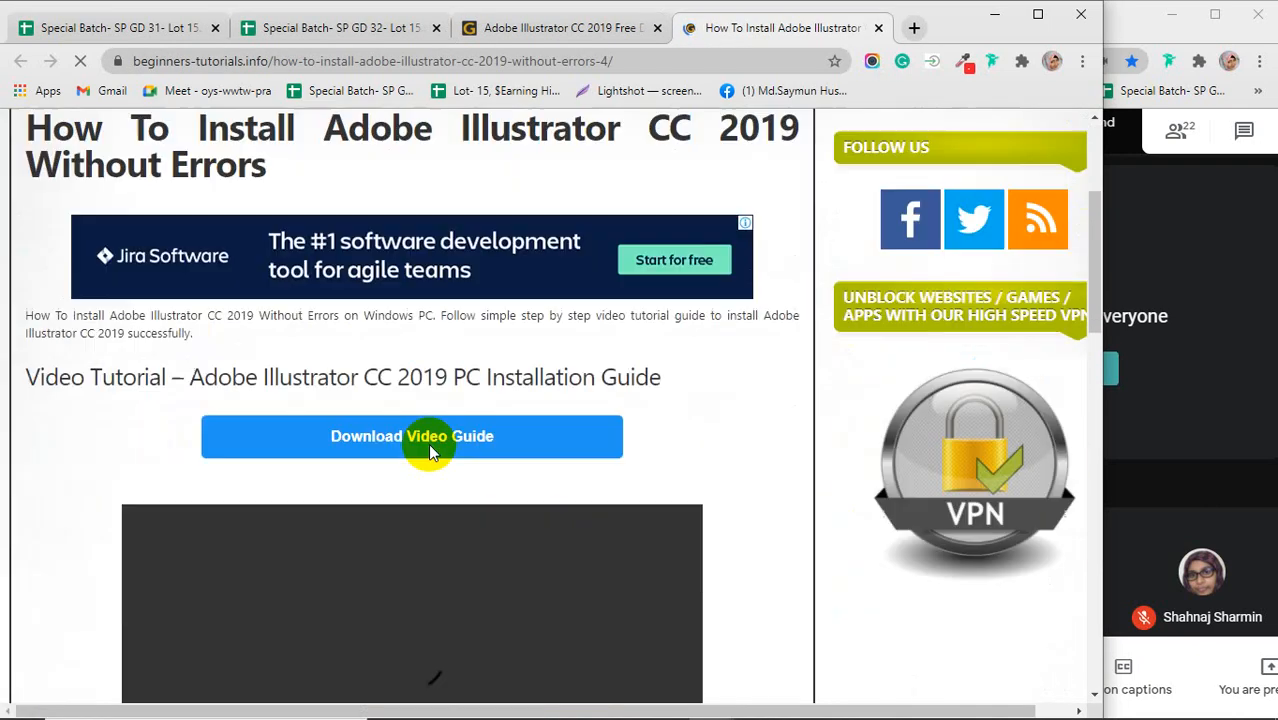
scroll(428, 443, down, 2)
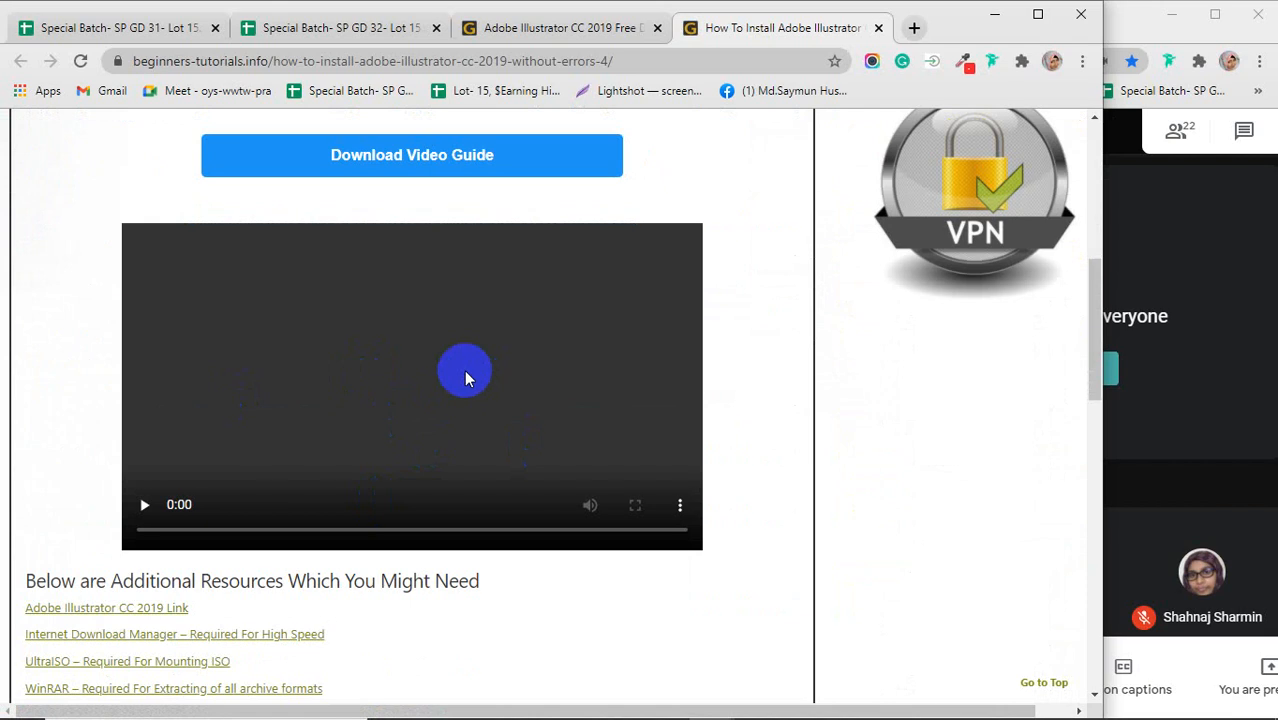
click(144, 505)
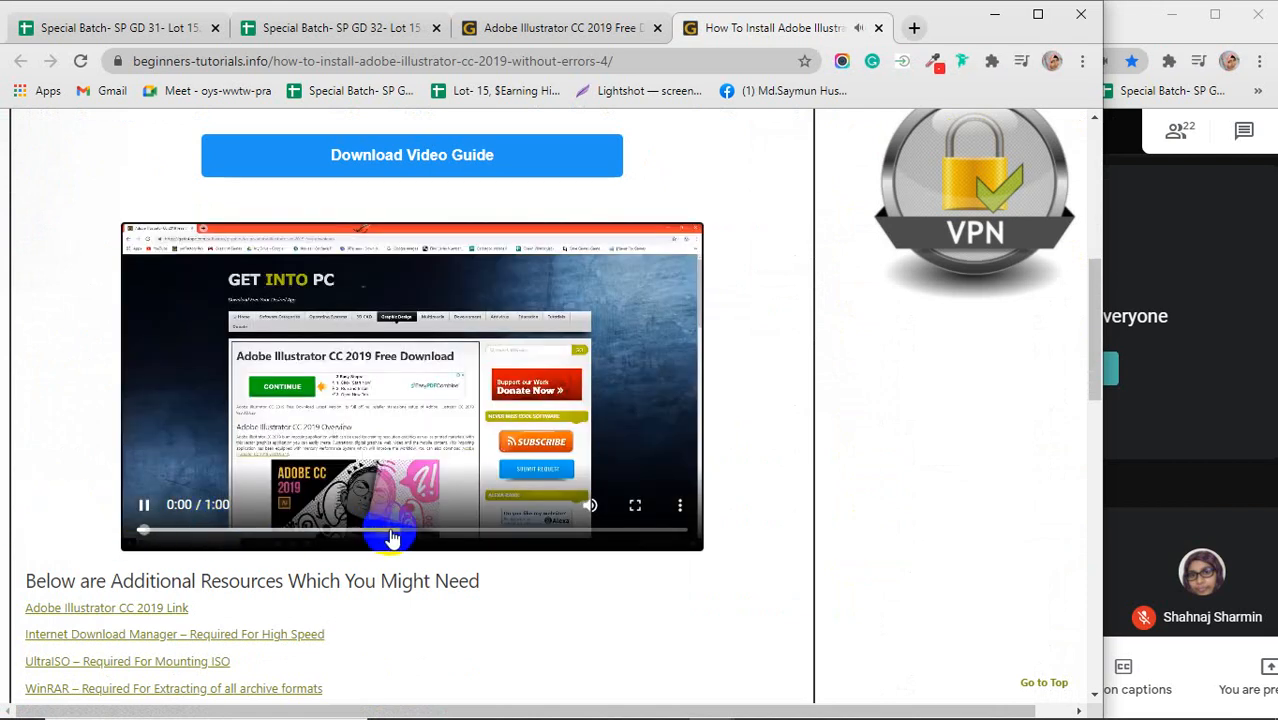
click(600, 510)
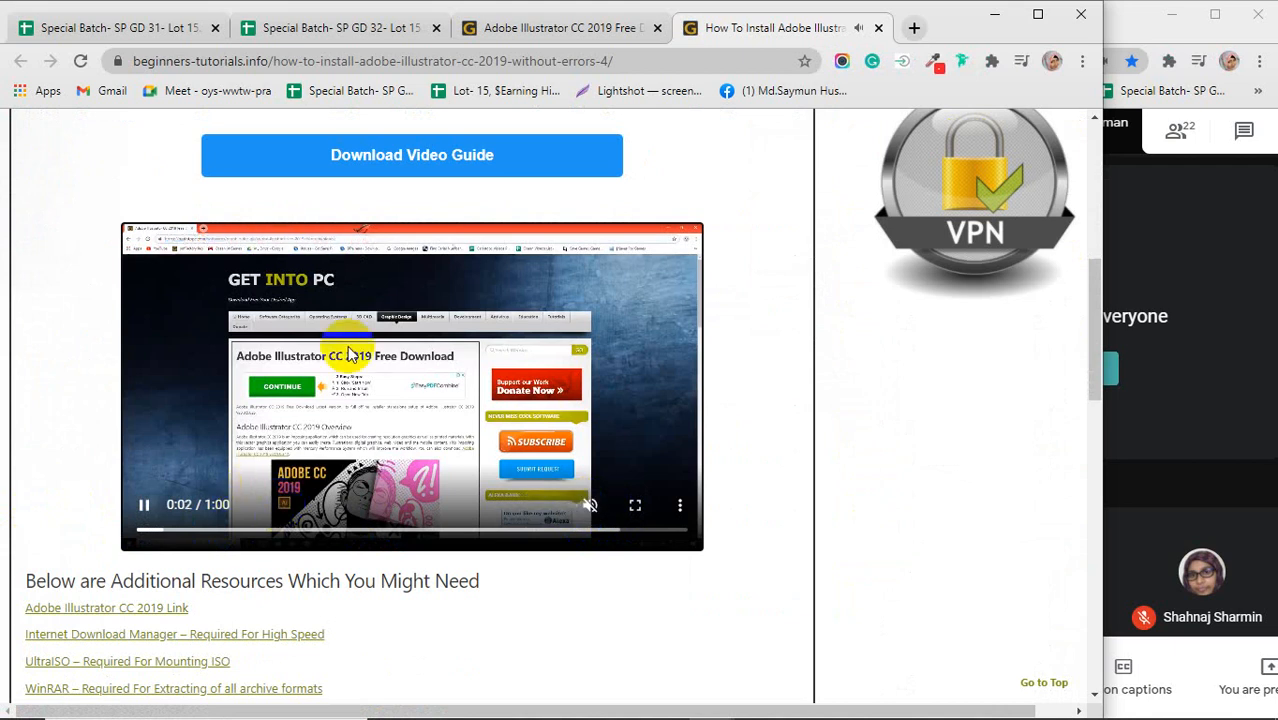
click(879, 28)
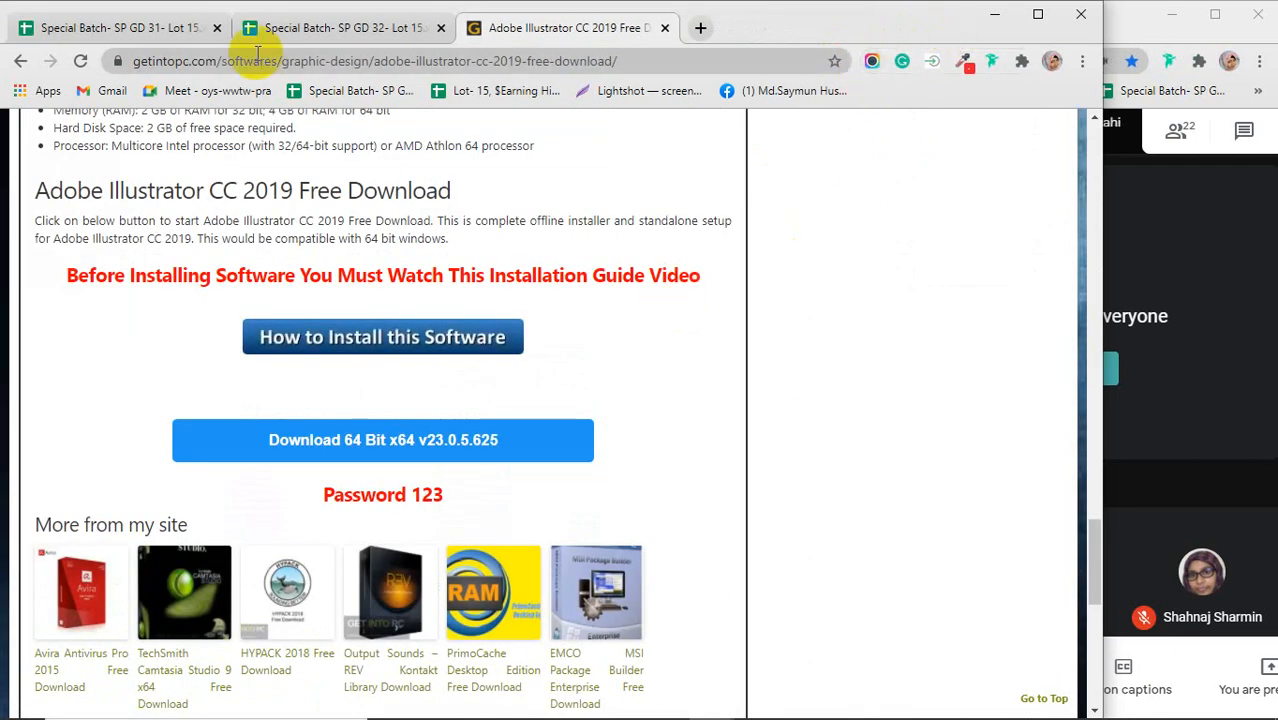
Step: Return to the Special Batch- SP GD 32 spreadsheet and show the hidden system tray icons
click(340, 27)
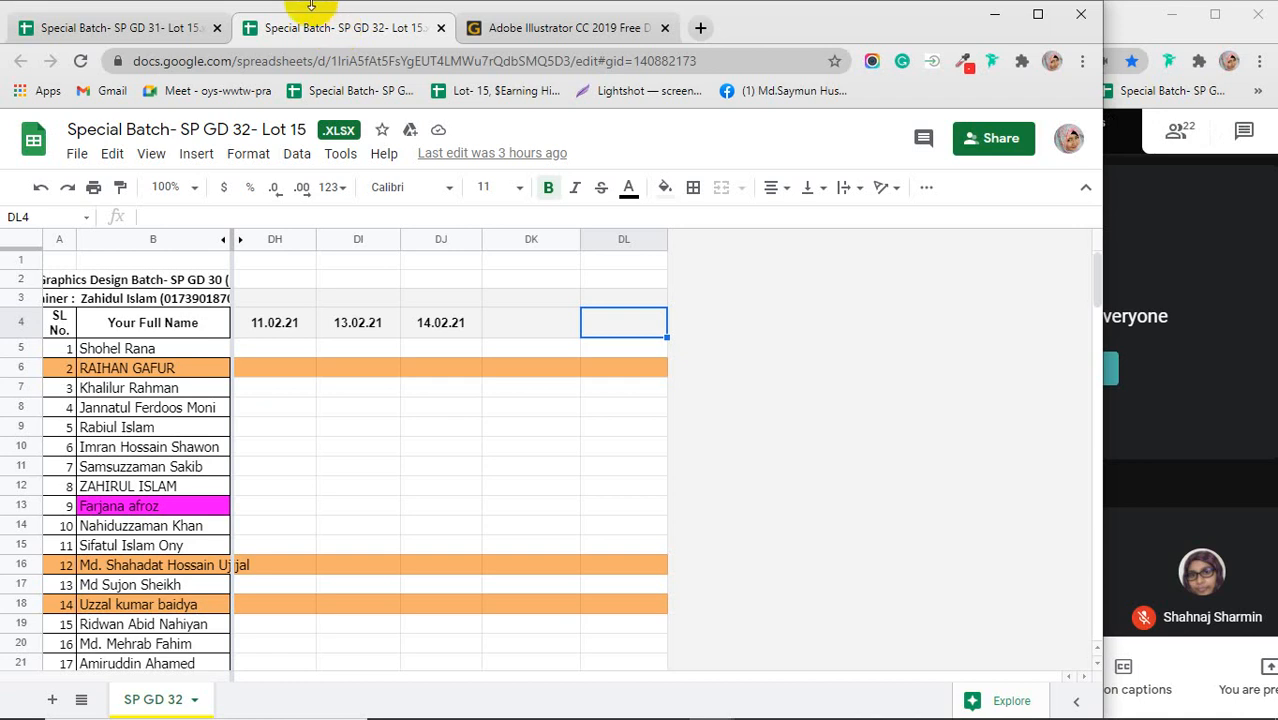
mouse_move(1182, 695)
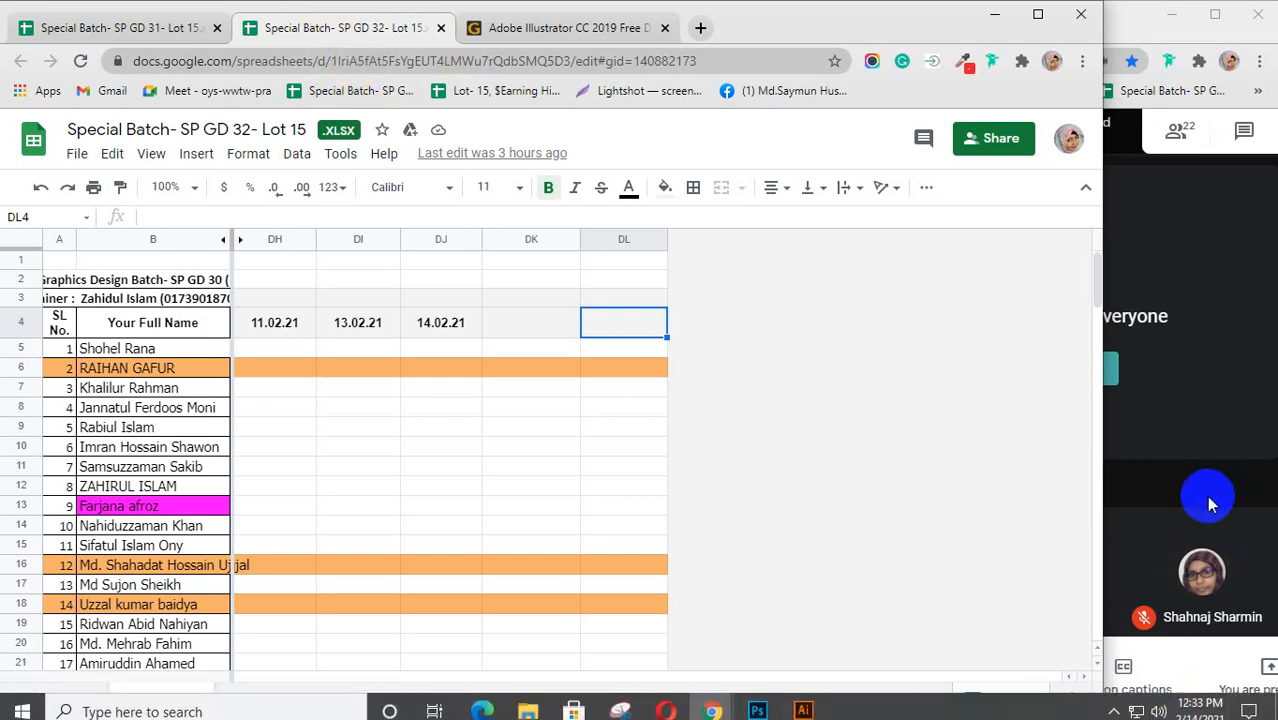
click(1115, 703)
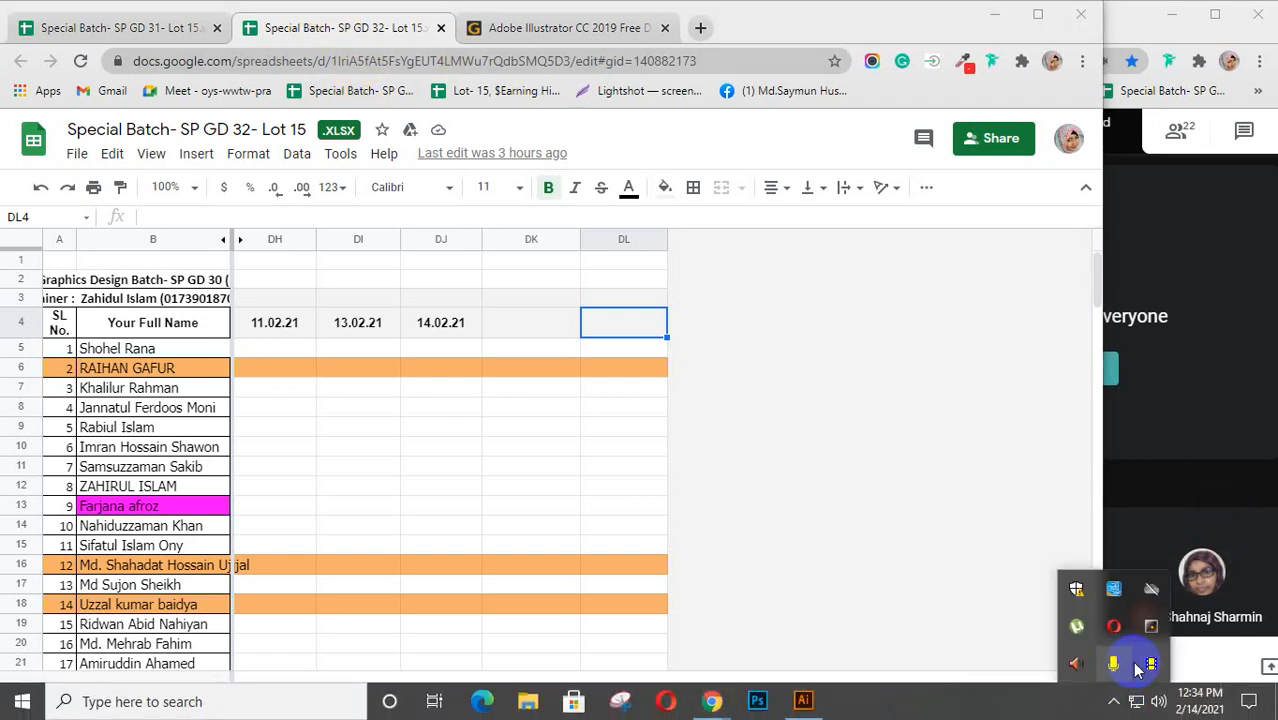